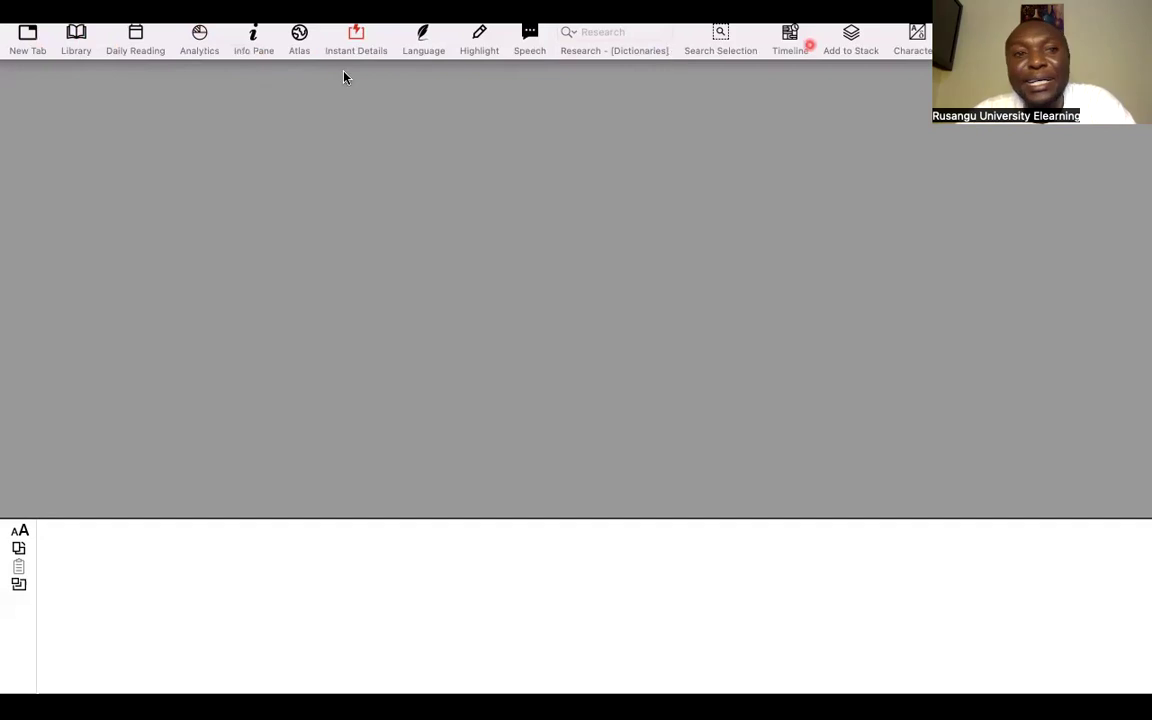
Open the Library and look over its recently opened titles, texts, databases and tools categories.
click(79, 38)
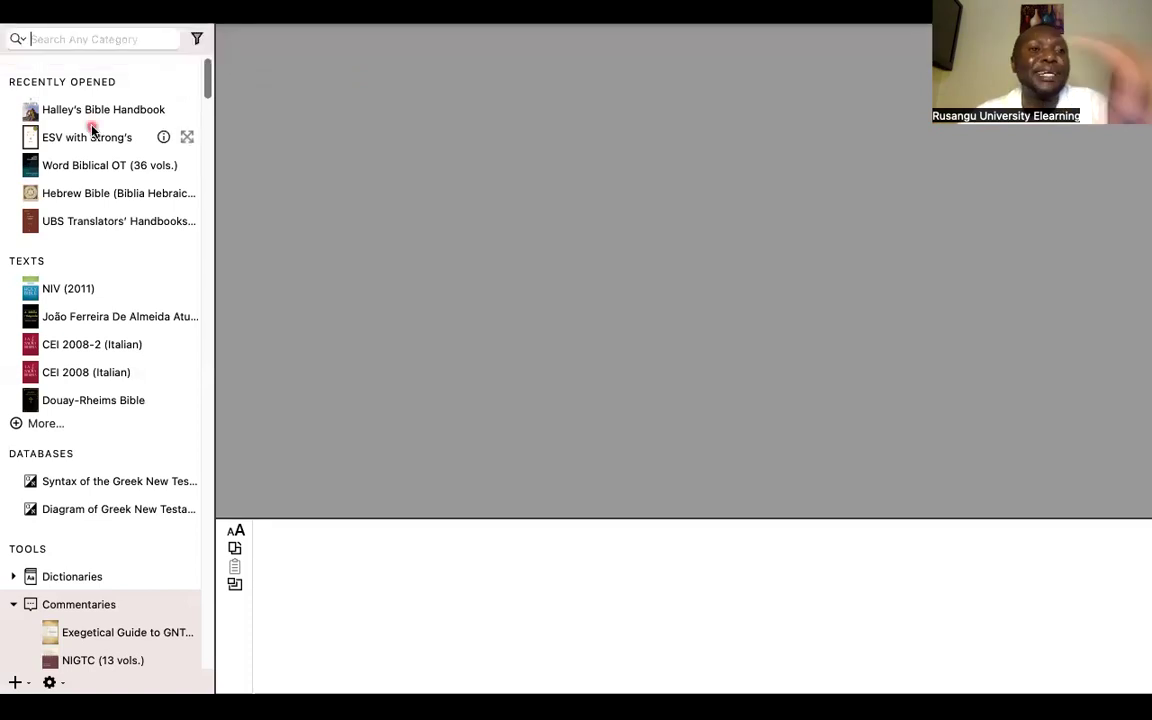
scroll(108, 200, down, 3)
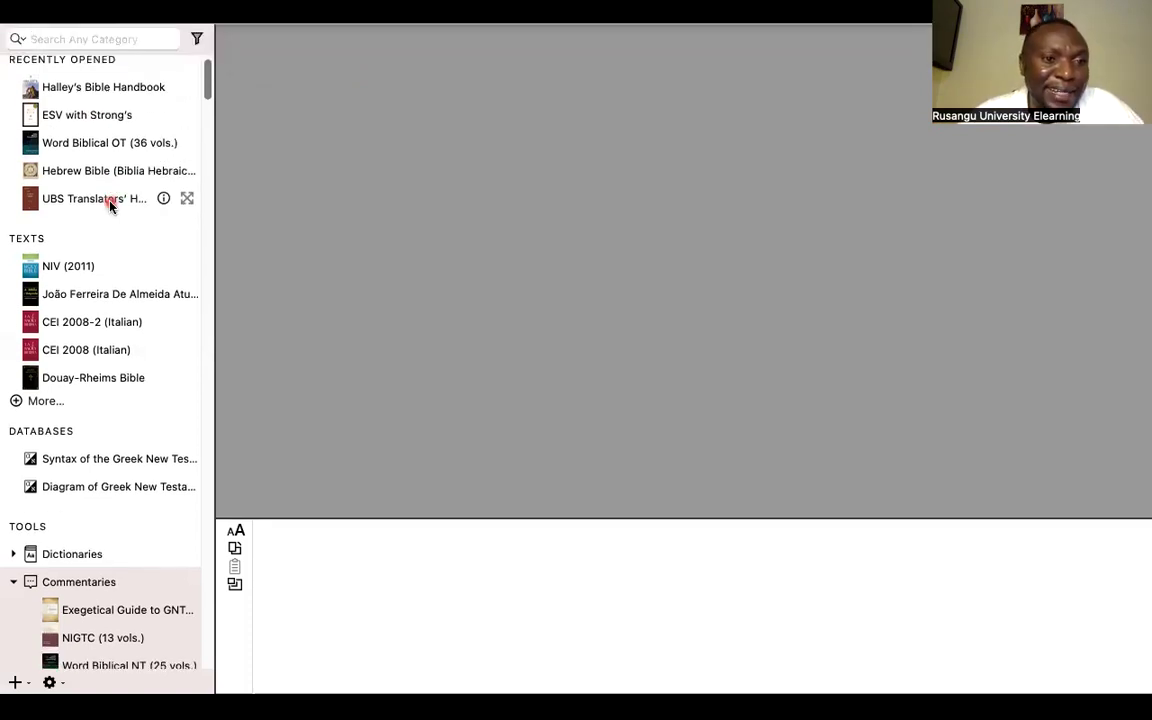
scroll(105, 202, up, 3)
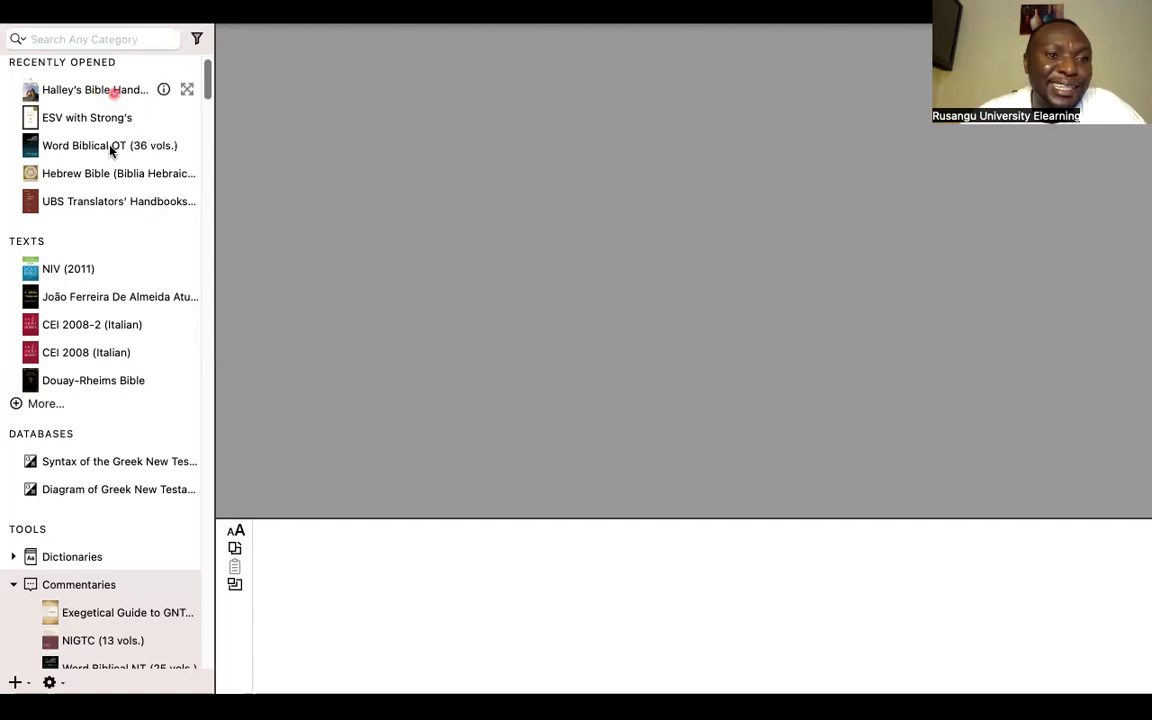
scroll(110, 190, down, 2)
scroll(110, 192, down, 1)
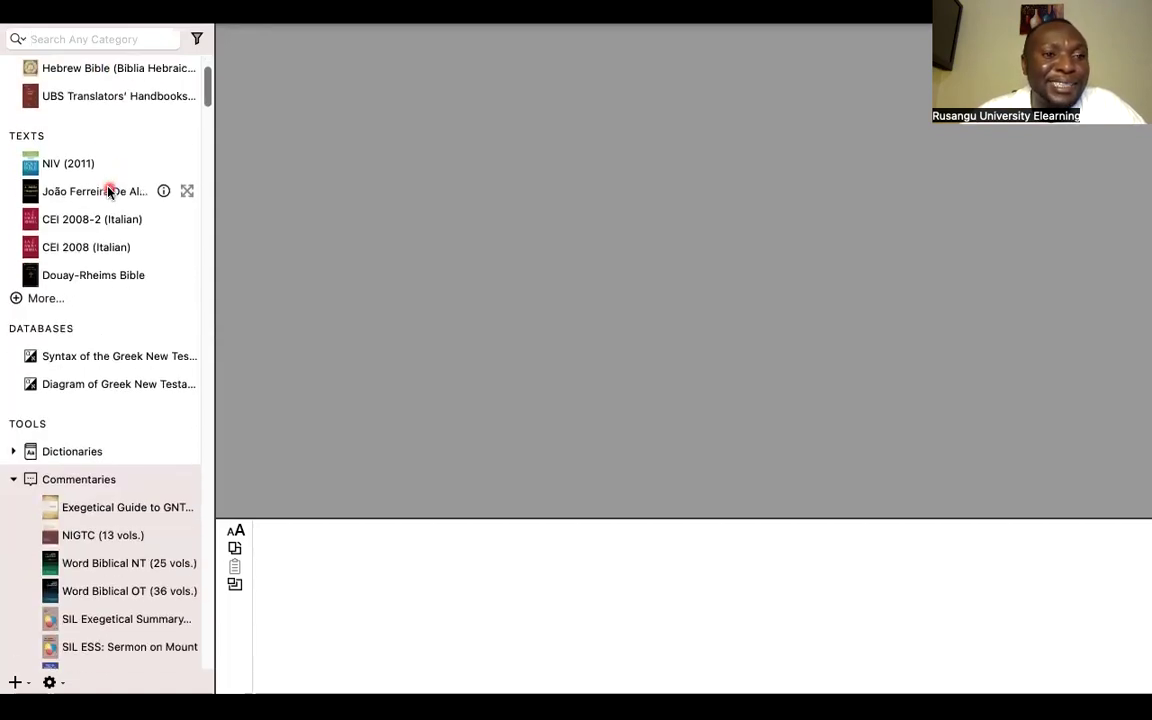
Collapse the Commentaries folder and expand the Texts category to show all its texts.
right_click(93, 302)
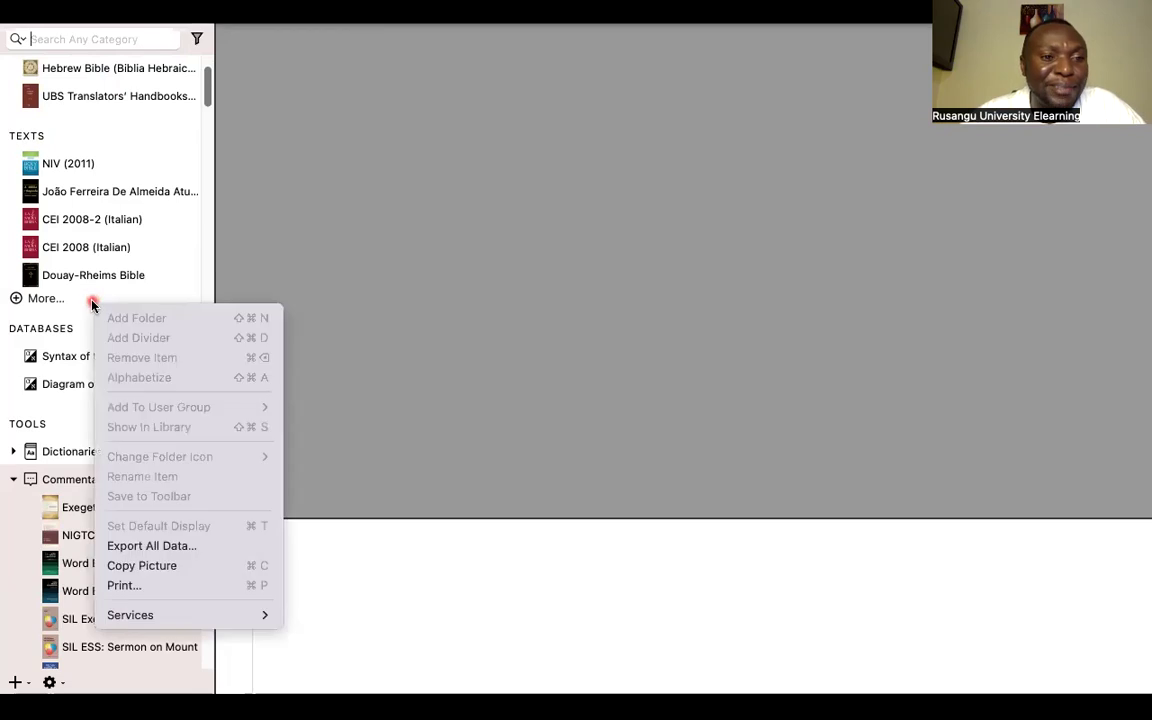
click(200, 175)
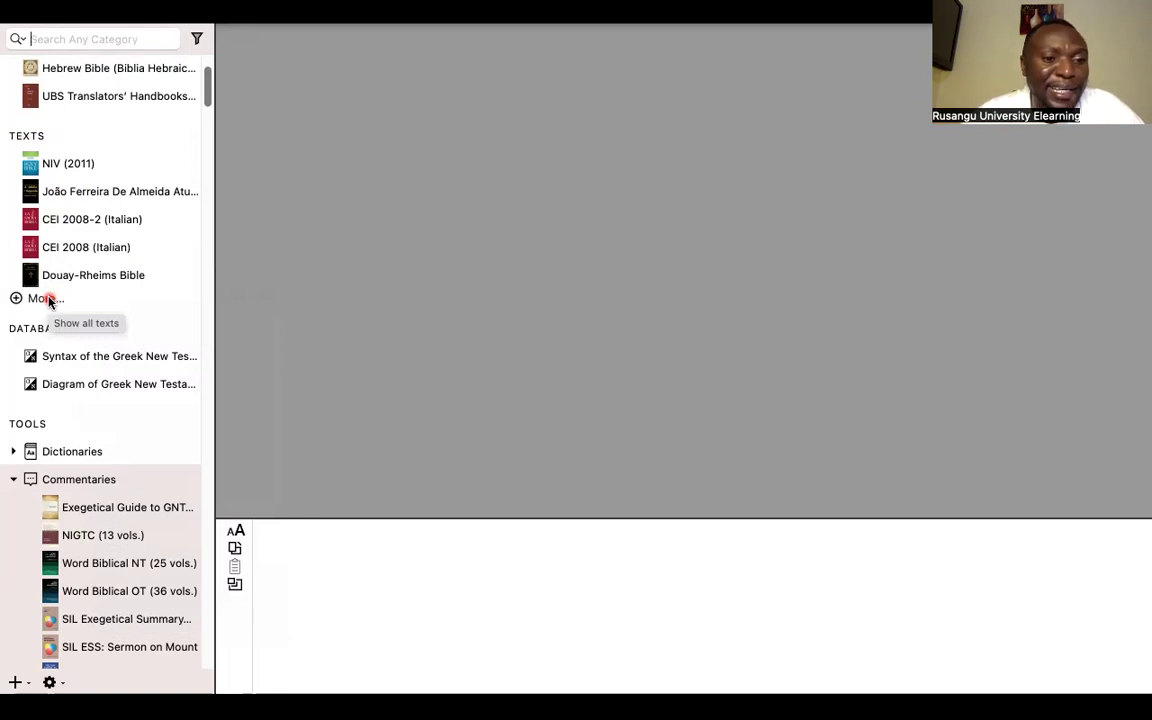
click(13, 481)
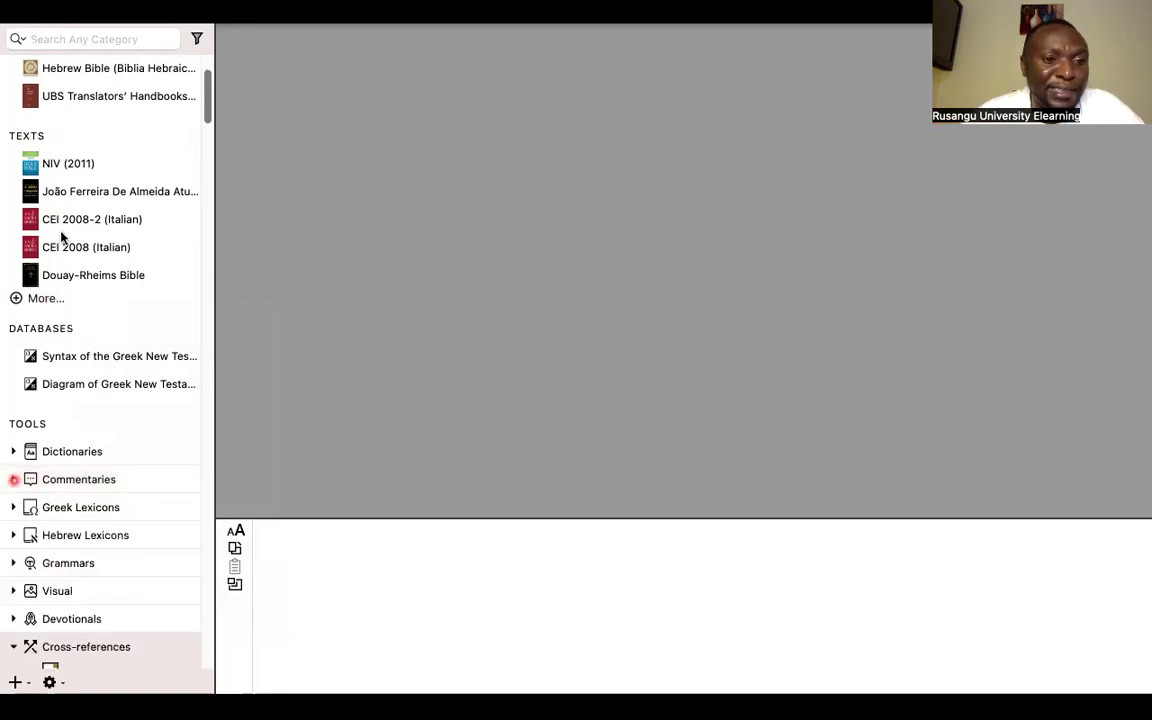
click(44, 300)
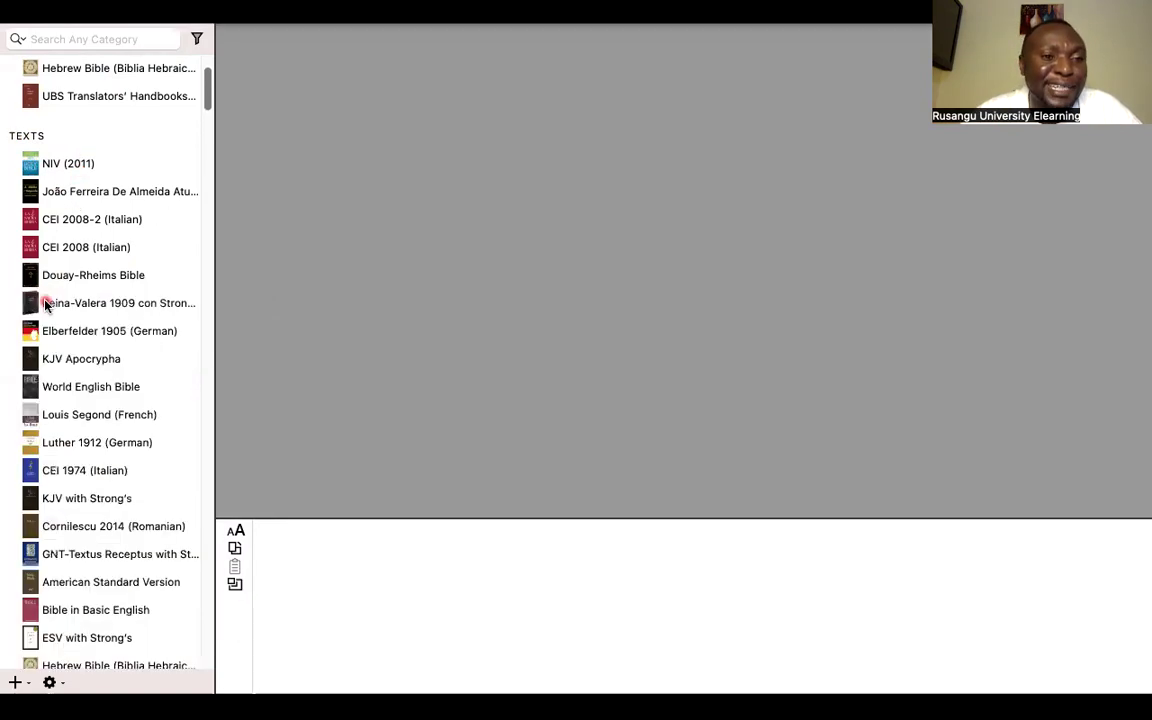
Look through the full list of Bible texts from NIV (2011) down to the Ukrainian Bible and back.
scroll(118, 292, down, 2)
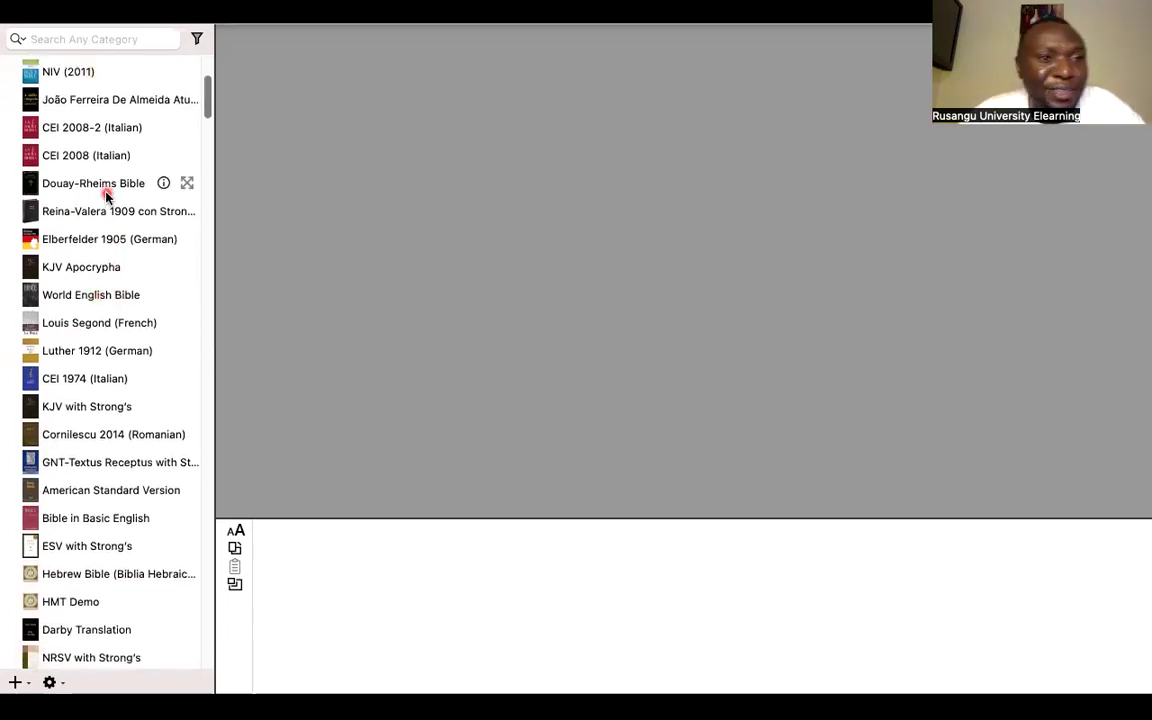
scroll(98, 268, down, 1)
scroll(98, 268, down, 3)
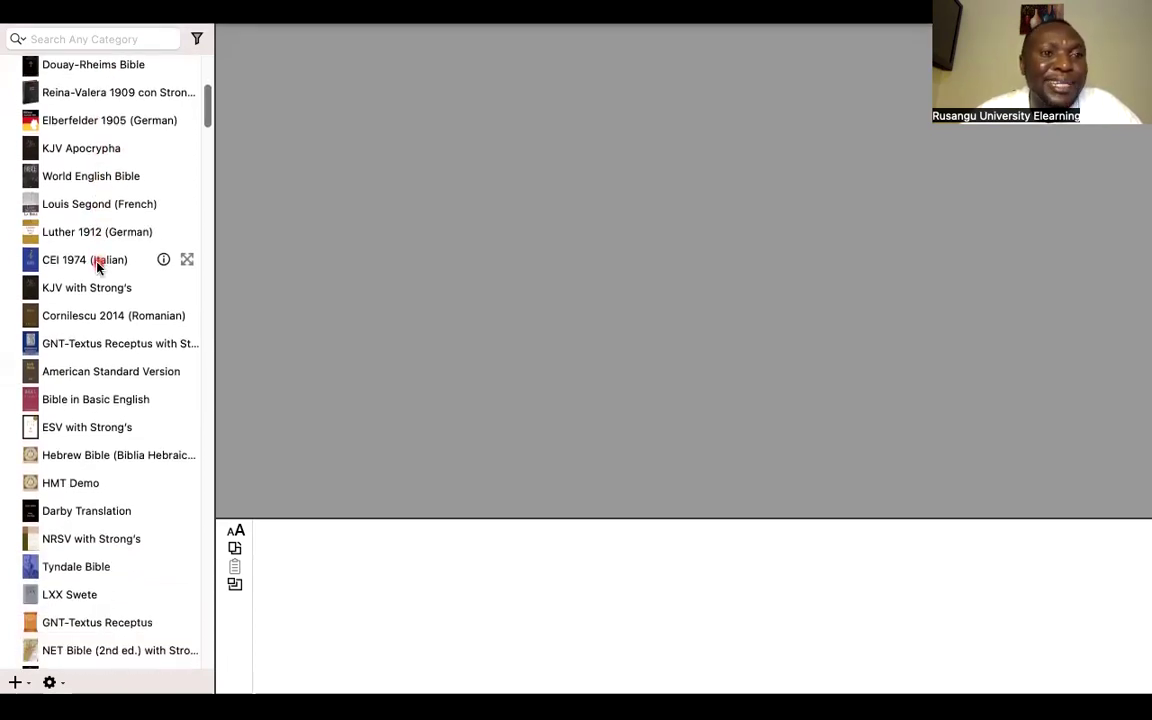
scroll(98, 265, down, 3)
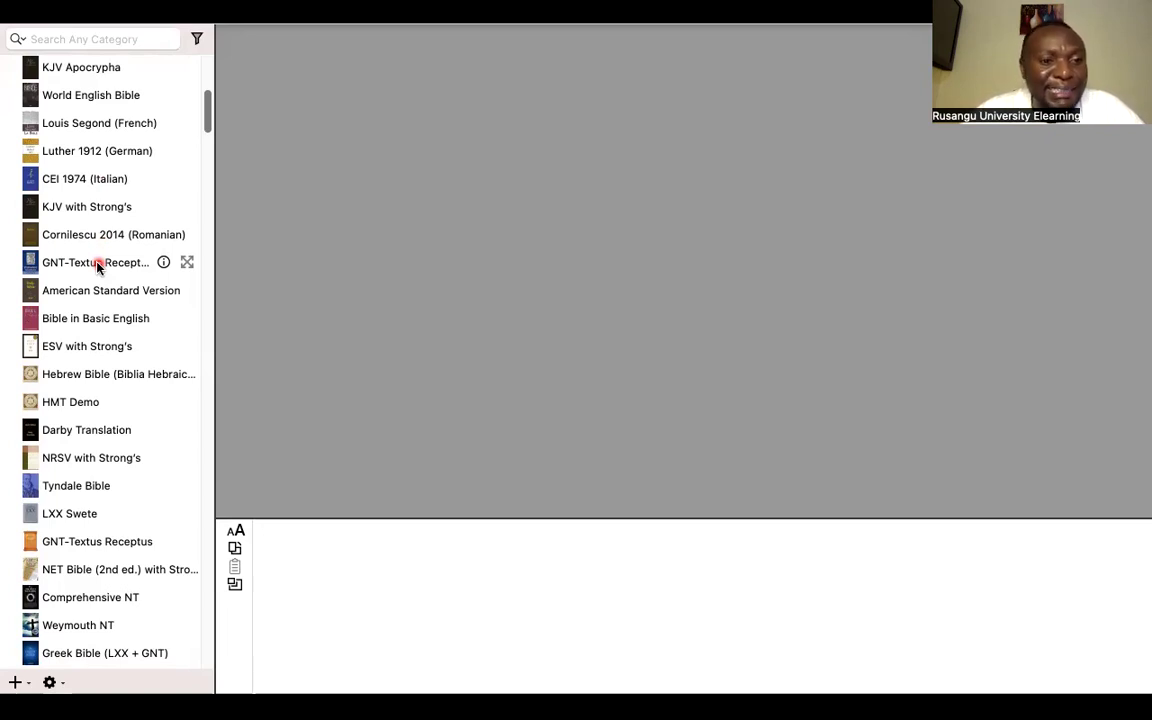
scroll(97, 265, down, 5)
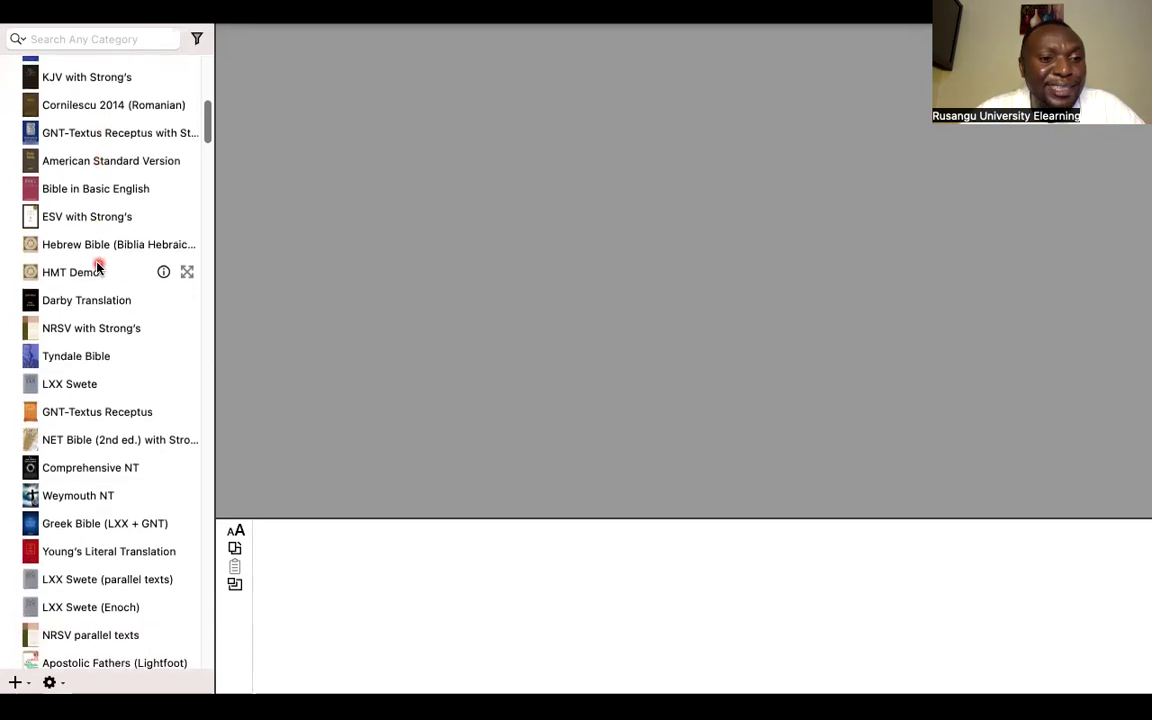
scroll(97, 265, down, 6)
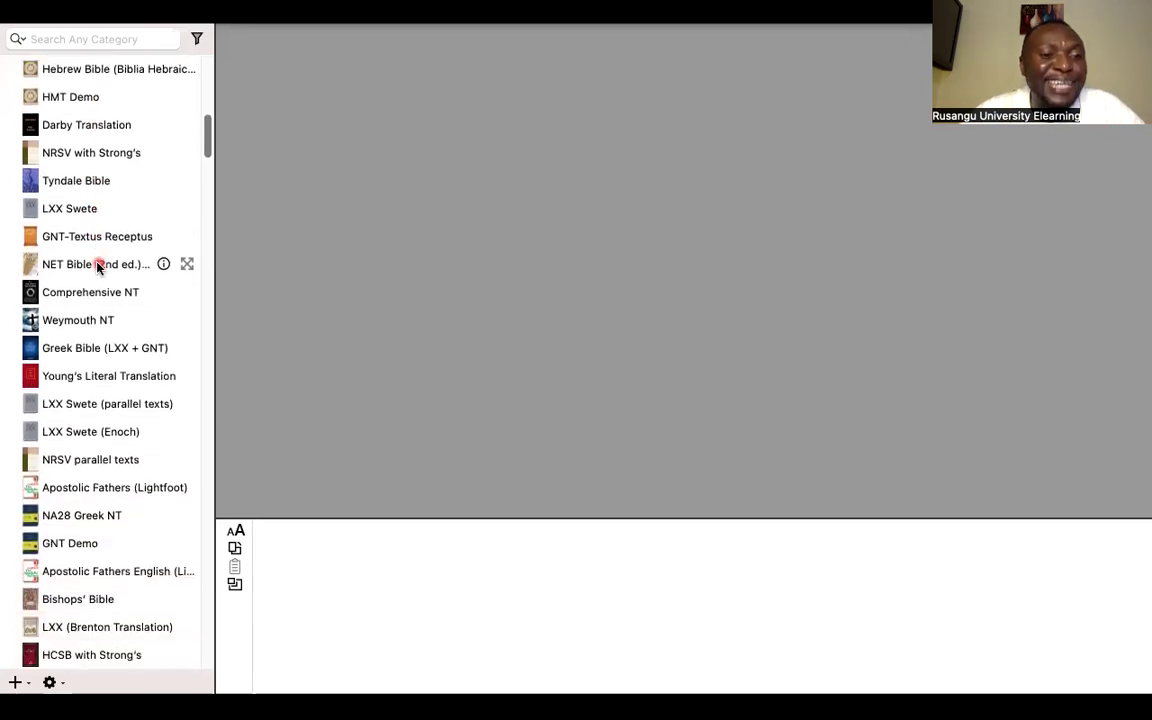
scroll(97, 265, down, 6)
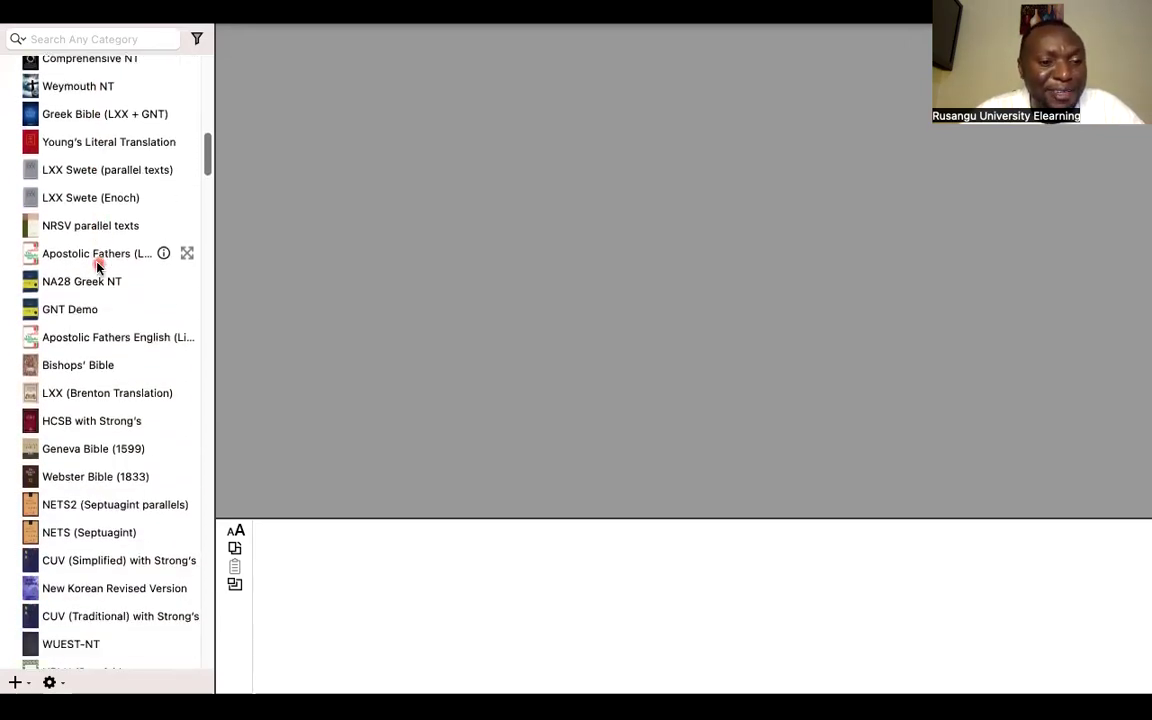
scroll(97, 265, down, 7)
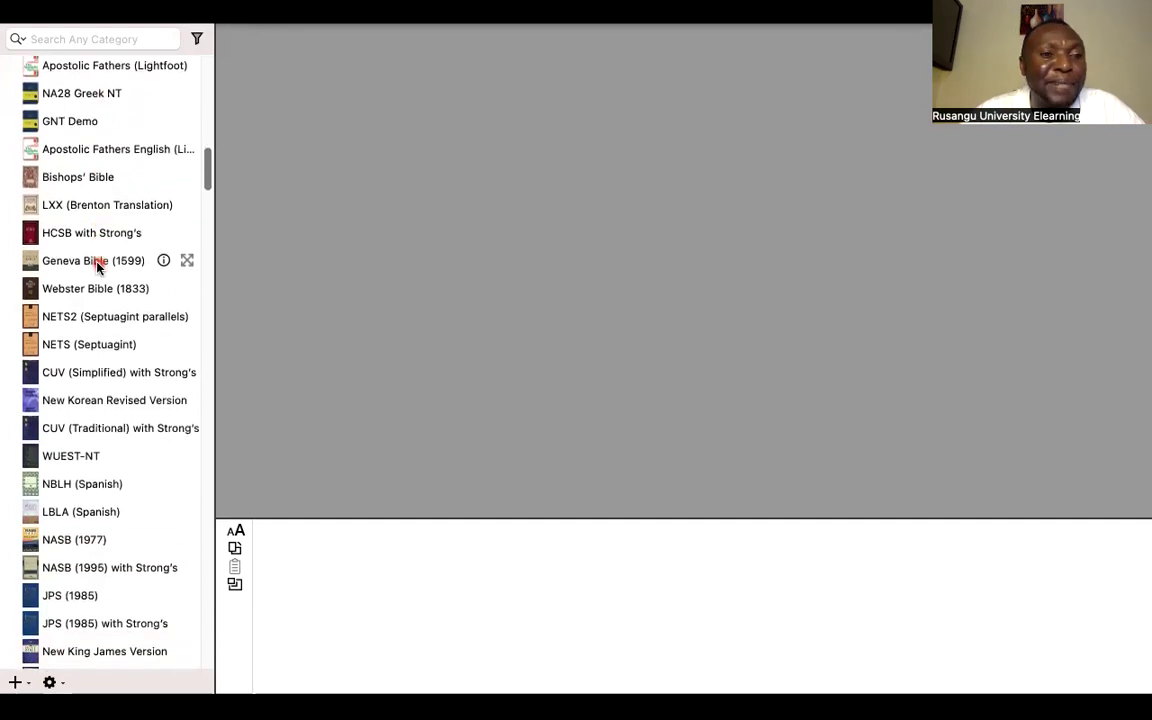
scroll(97, 265, down, 2)
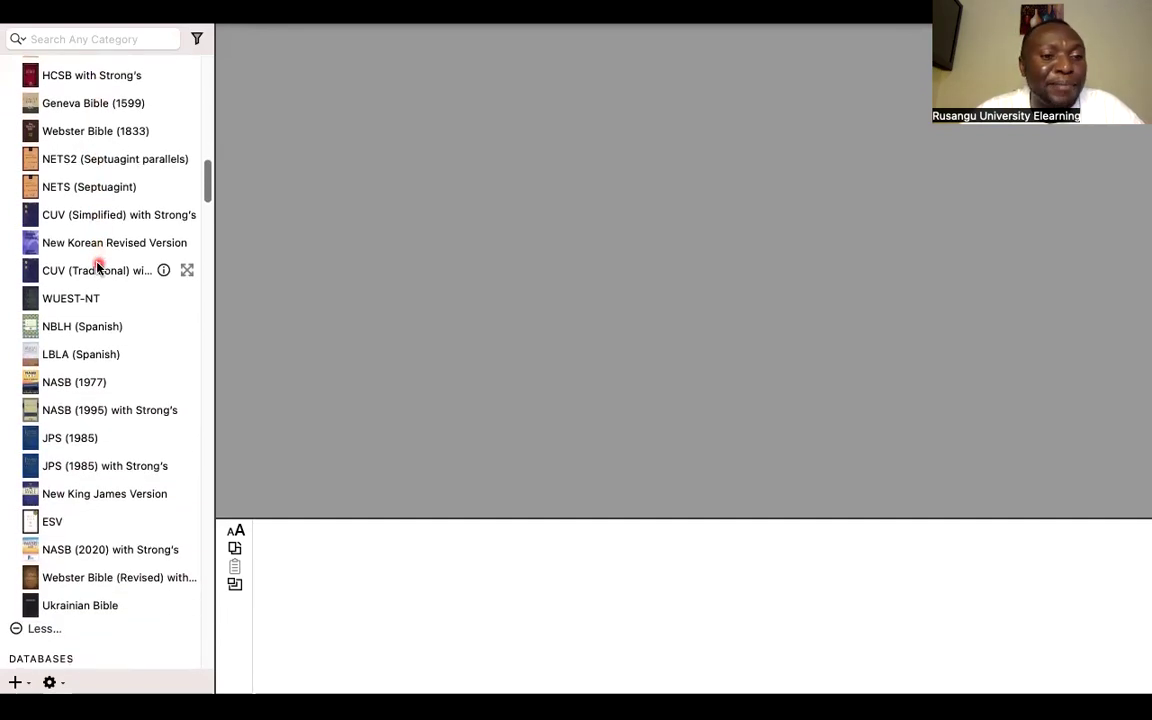
scroll(97, 265, down, 4)
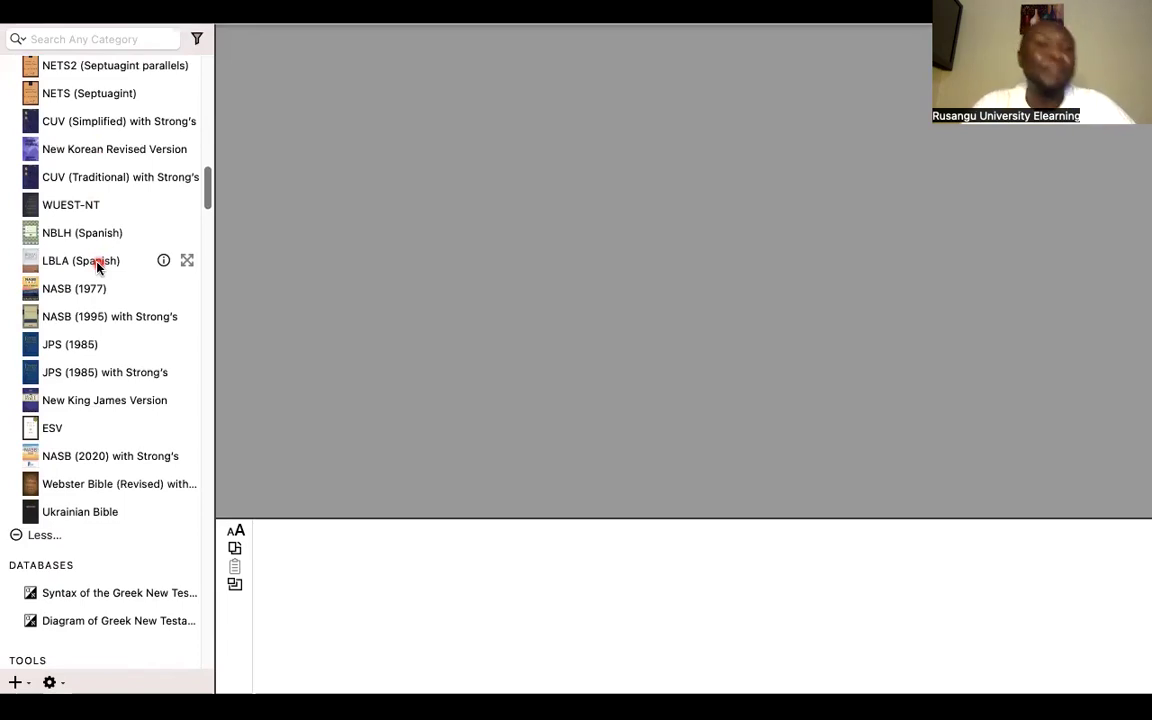
scroll(97, 265, up, 1)
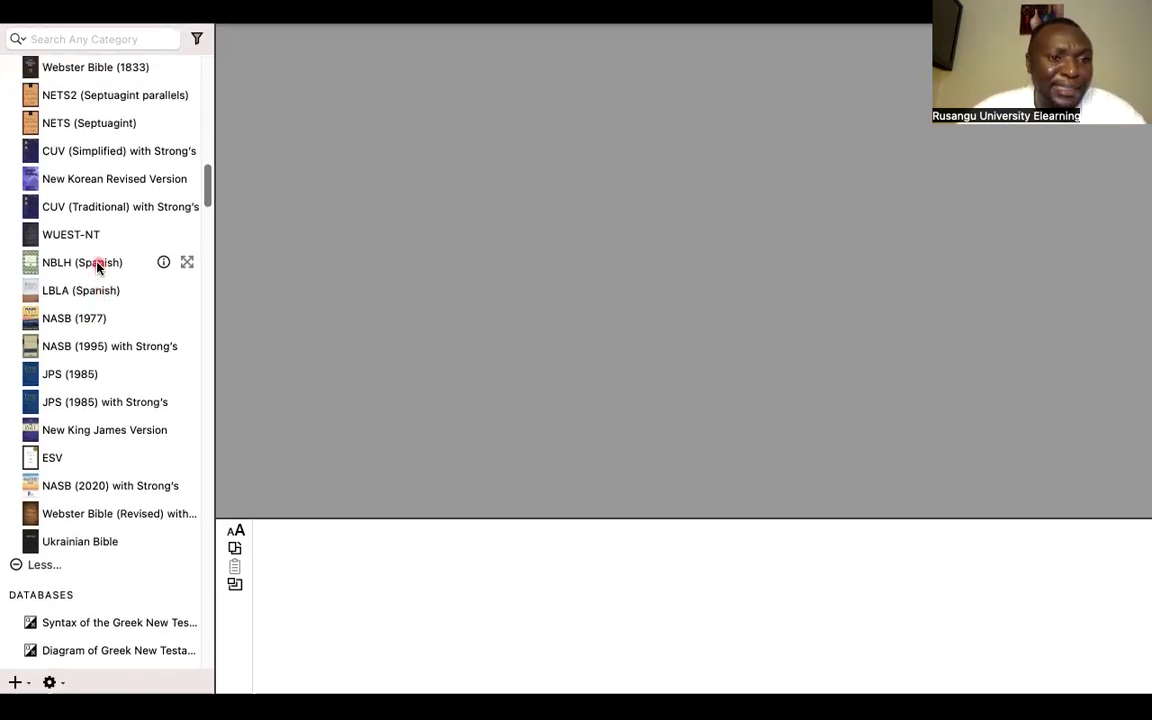
scroll(97, 265, up, 16)
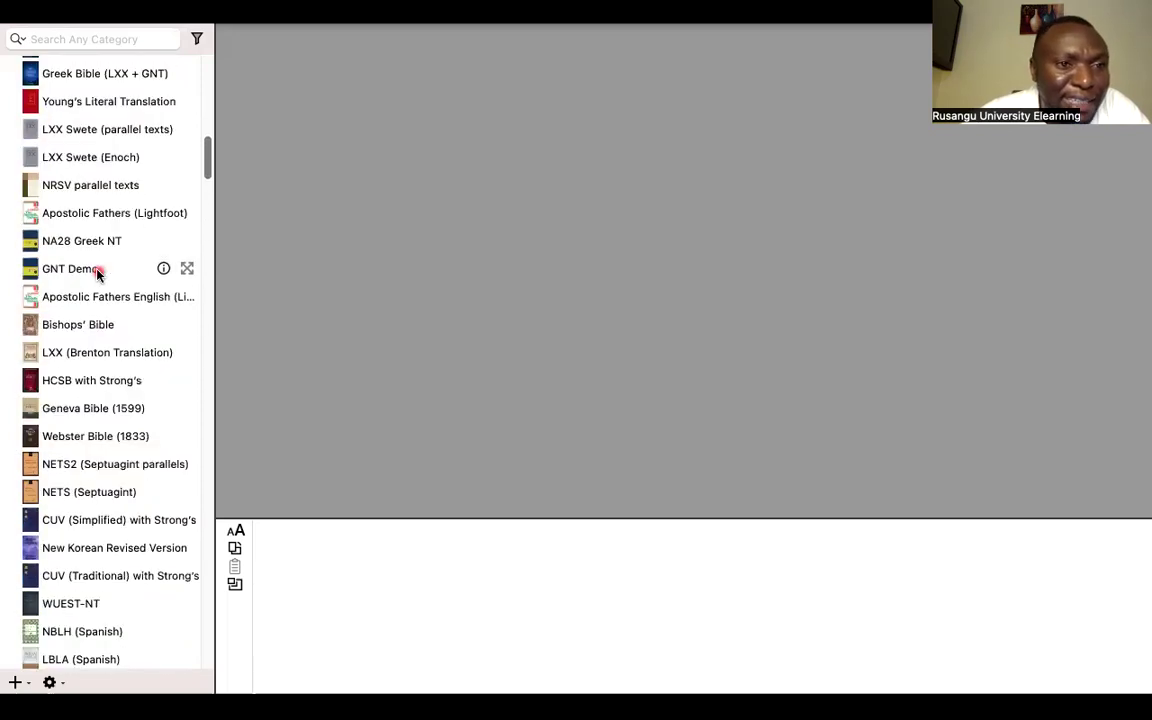
scroll(97, 270, up, 10)
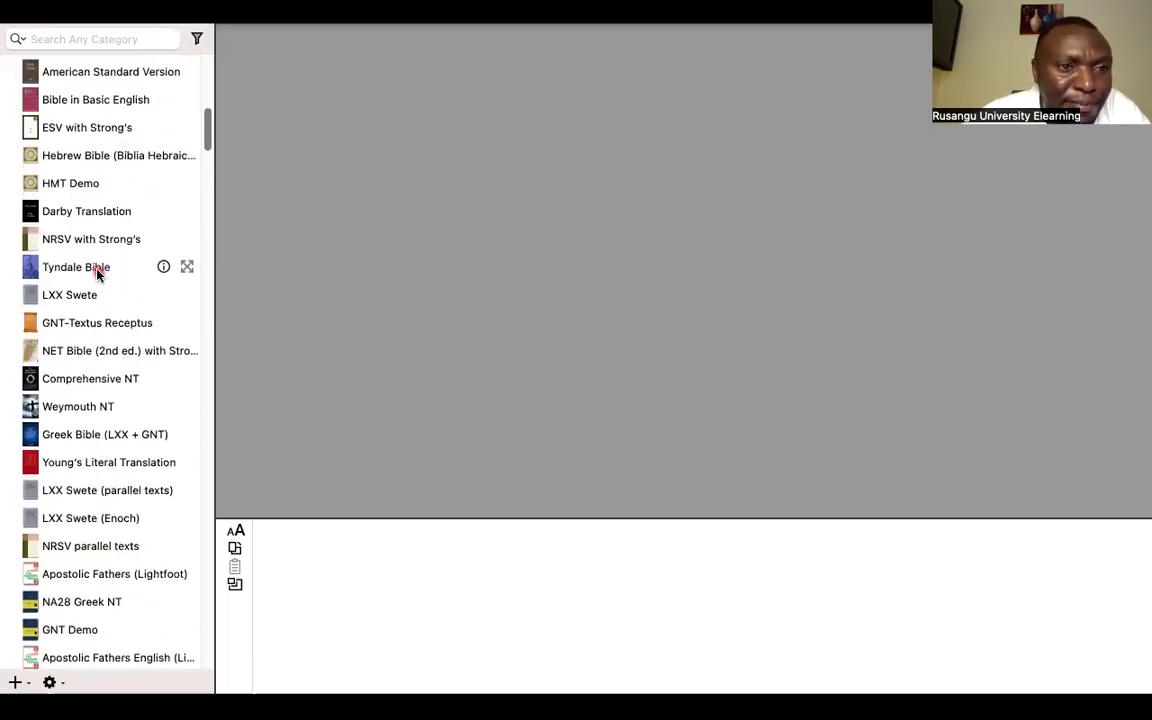
scroll(97, 274, up, 12)
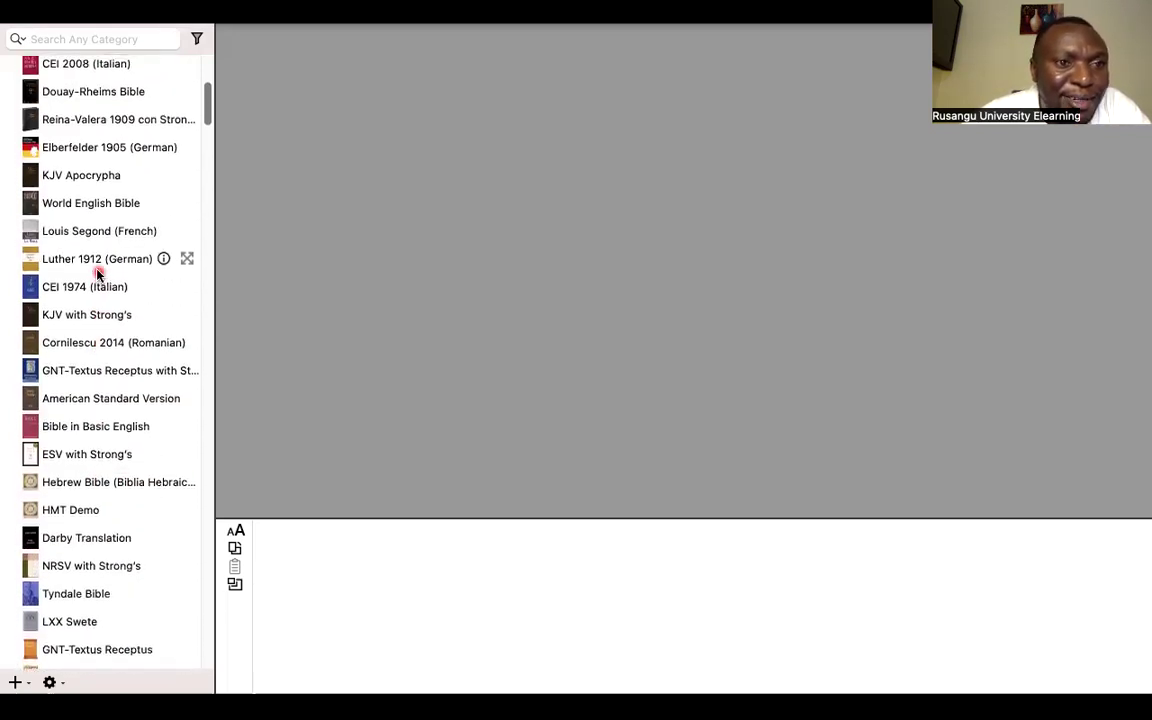
scroll(97, 274, up, 1)
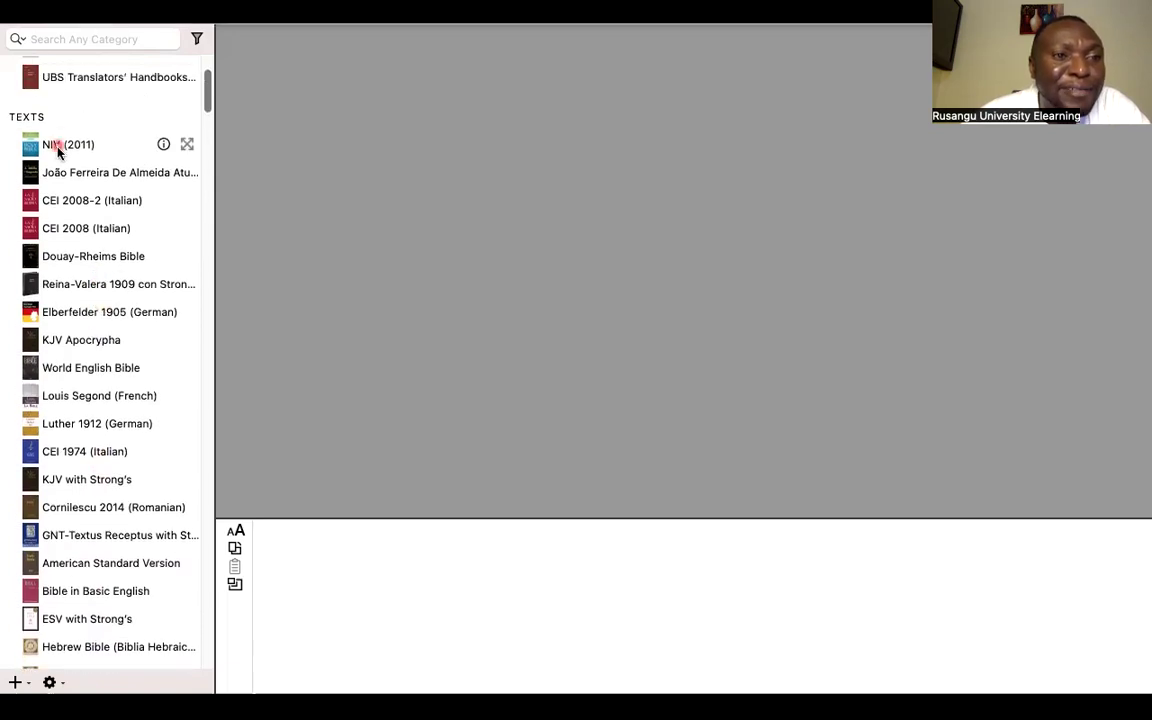
Widen the Library pane so that longer text titles fit on their lines.
scroll(67, 201, down, 1)
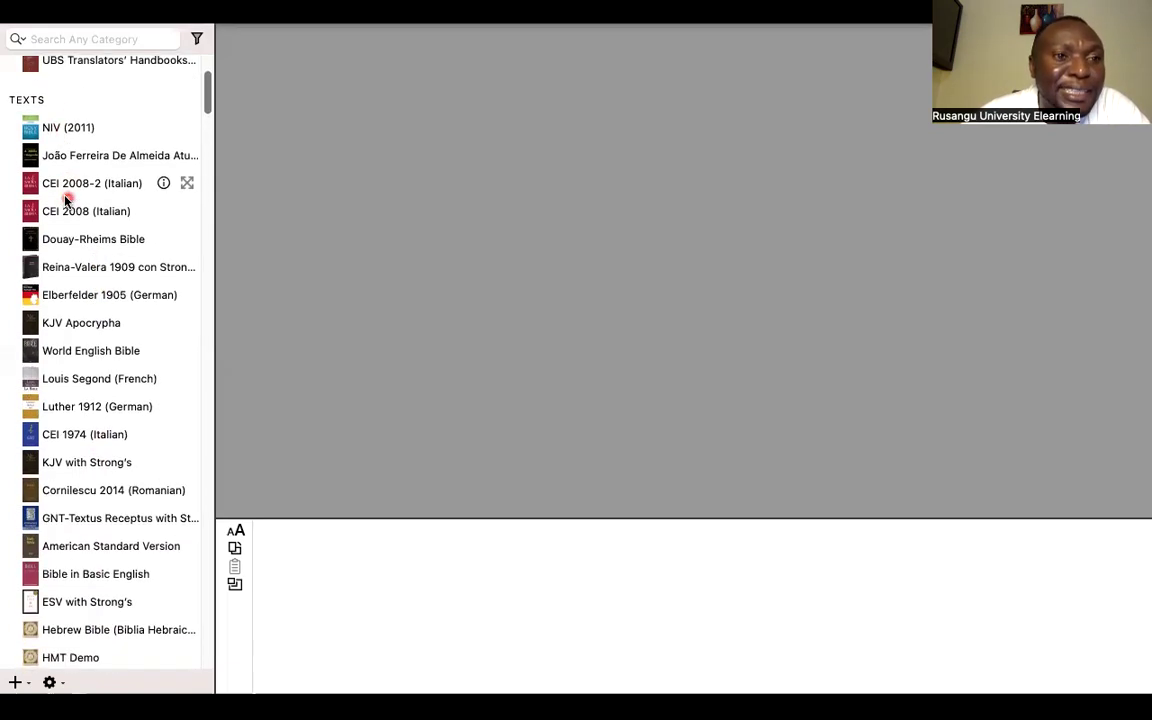
scroll(70, 180, down, 1)
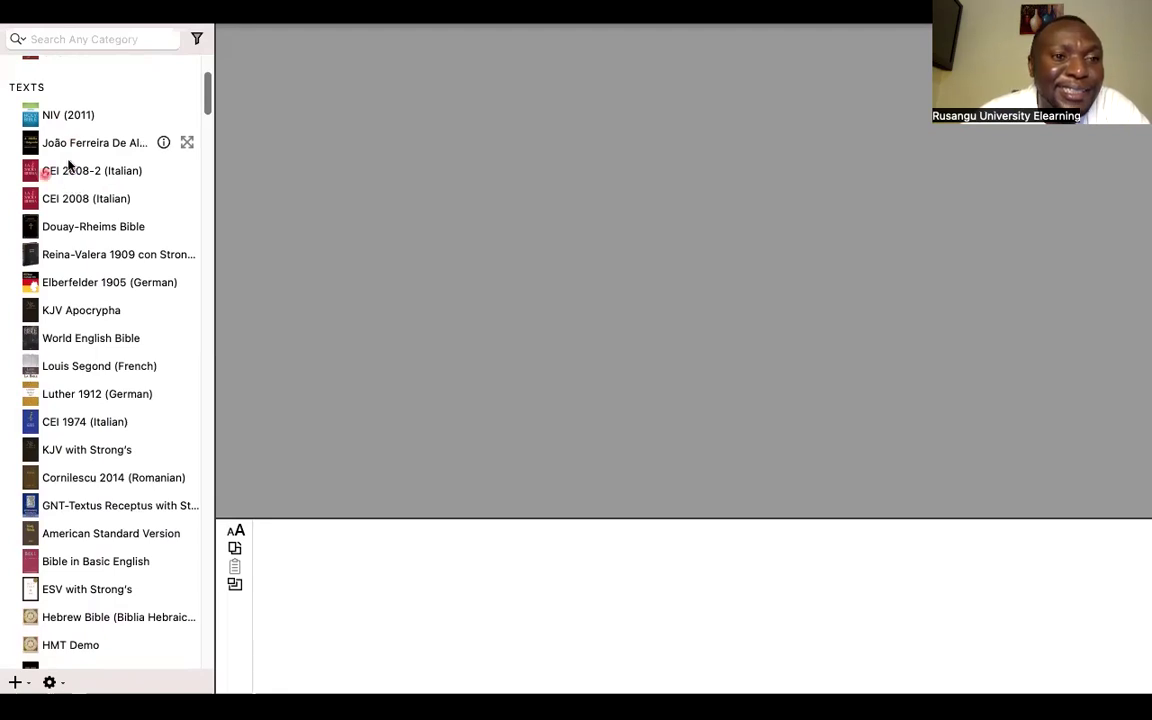
scroll(73, 246, down, 1)
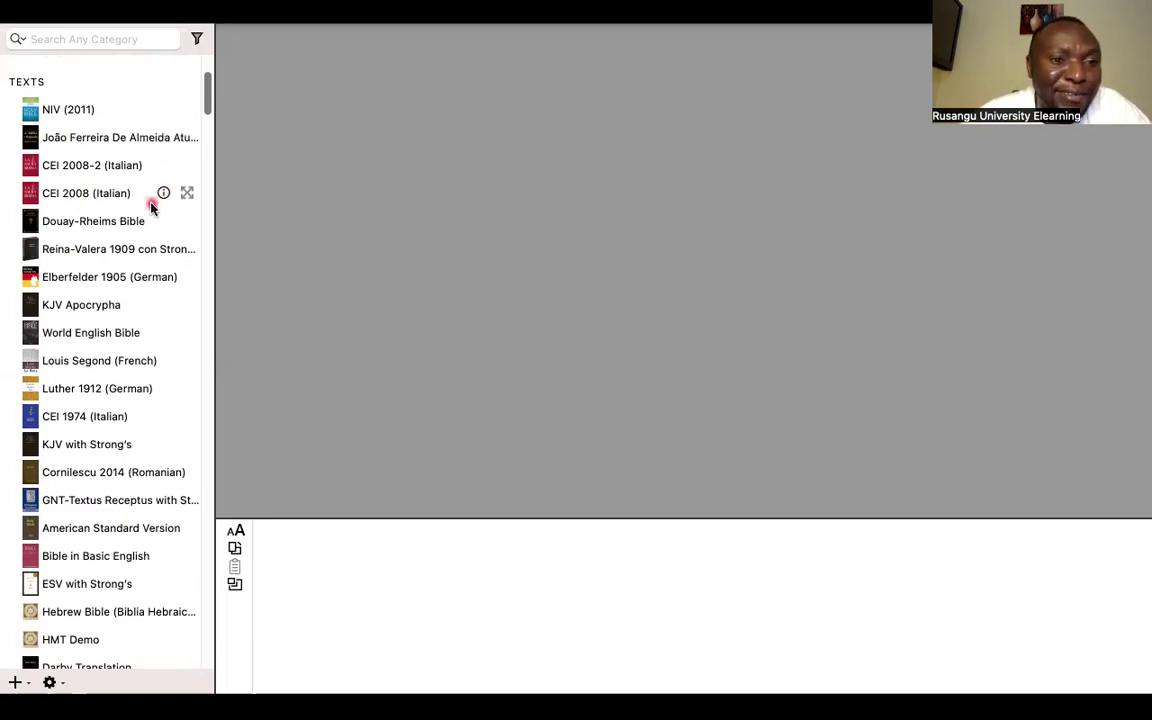
scroll(147, 327, down, 3)
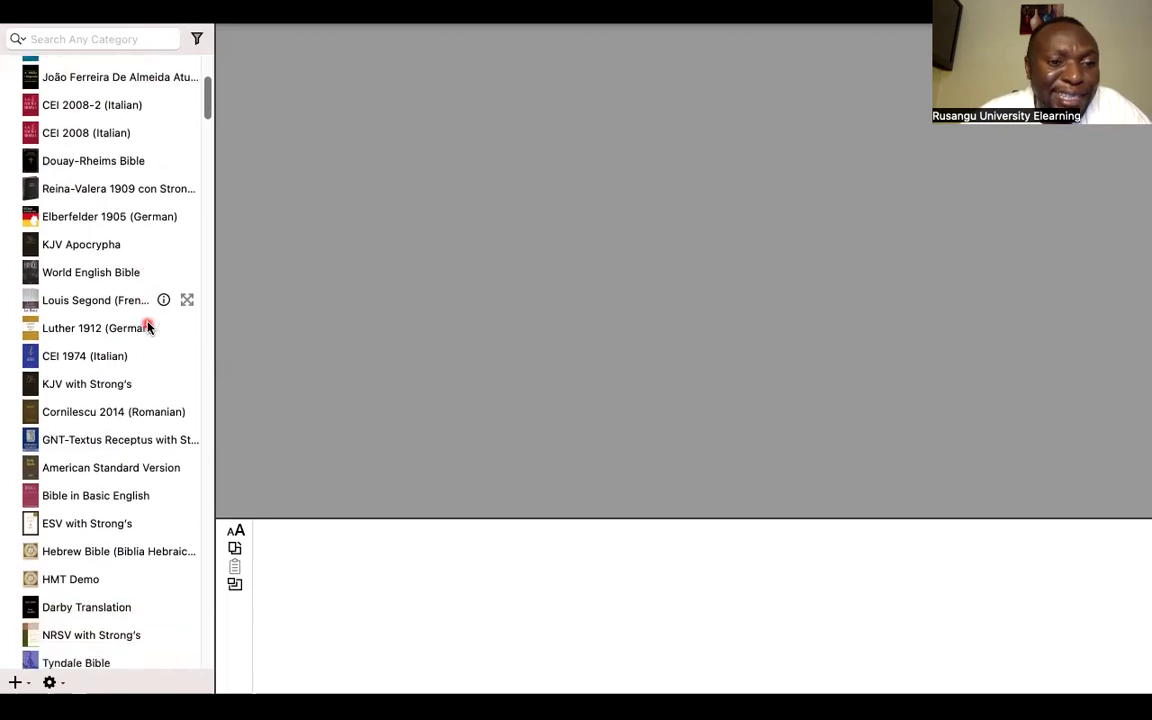
scroll(211, 266, down, 5)
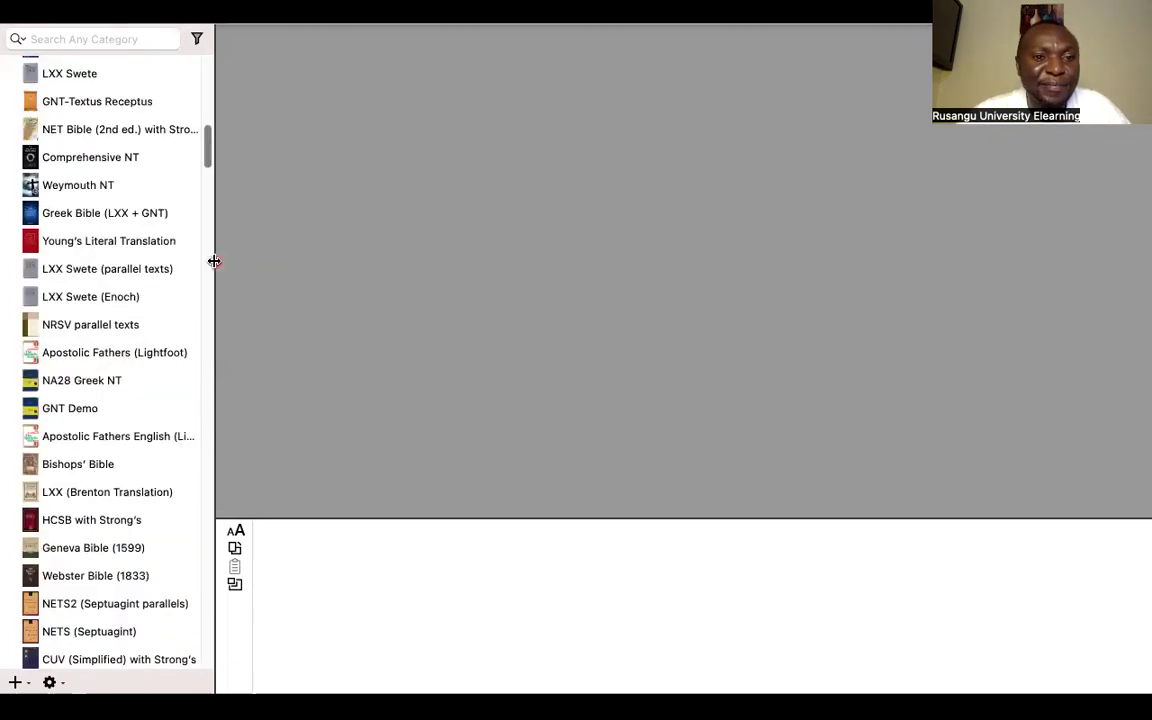
drag(214, 261, 299, 263)
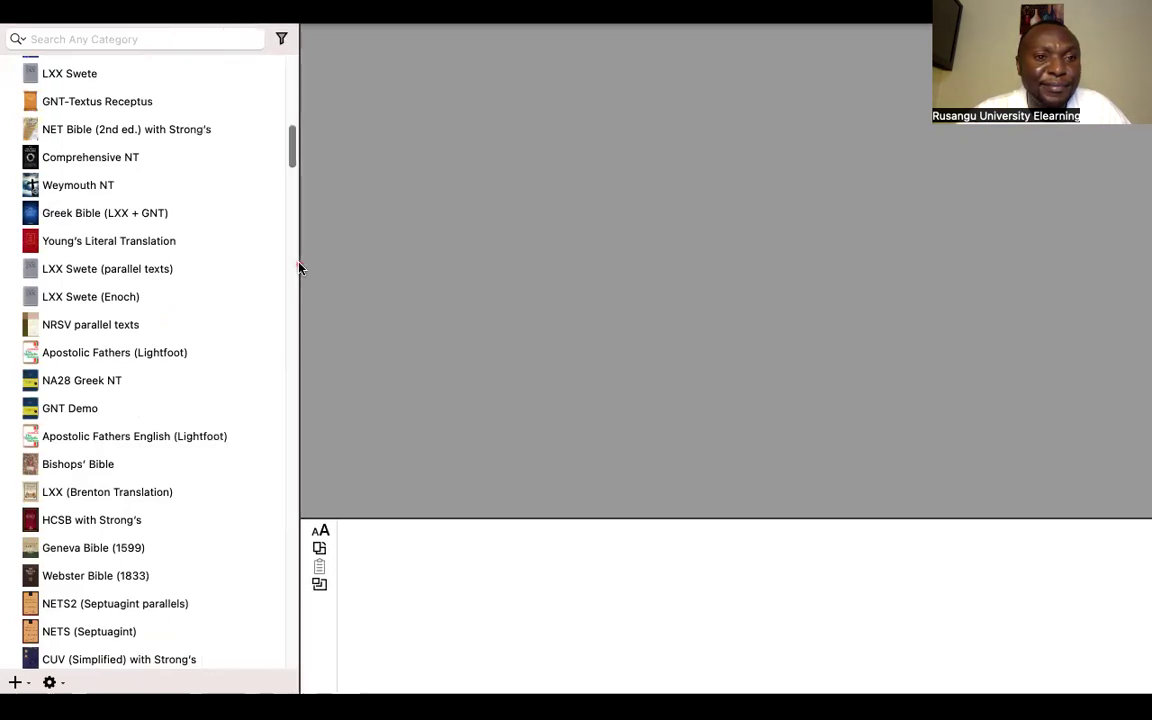
Review the Bible versions and languages in the upper part of the widened Texts list.
scroll(190, 186, up, 5)
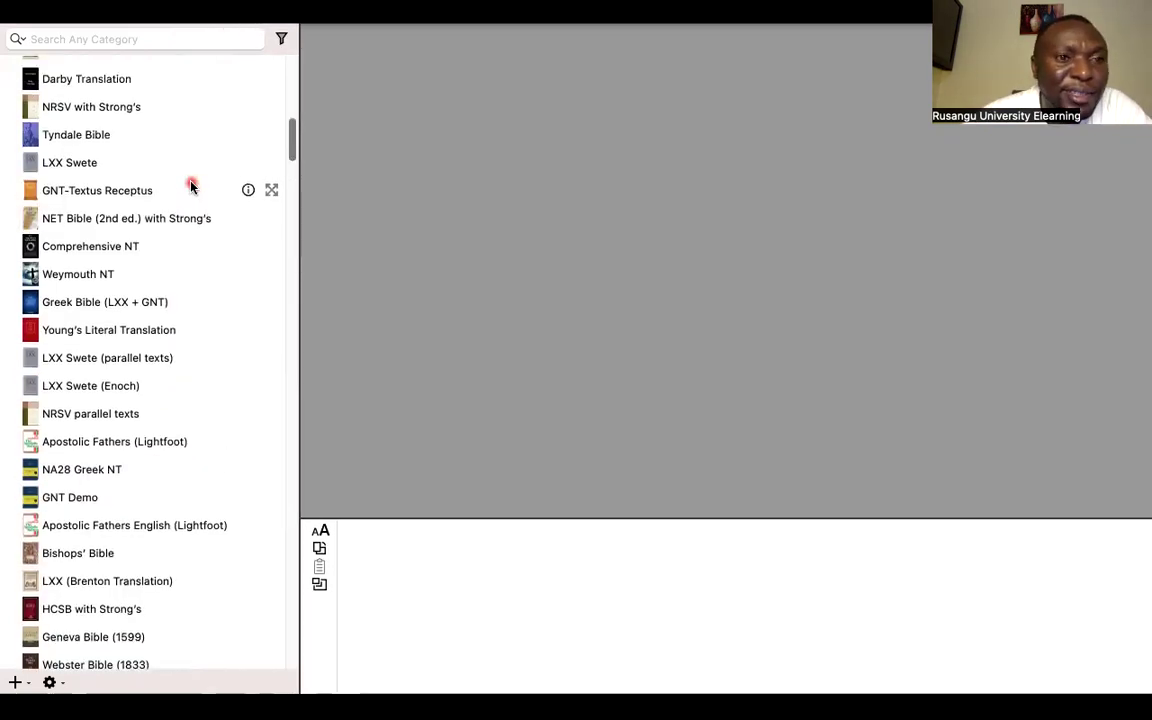
scroll(190, 186, up, 4)
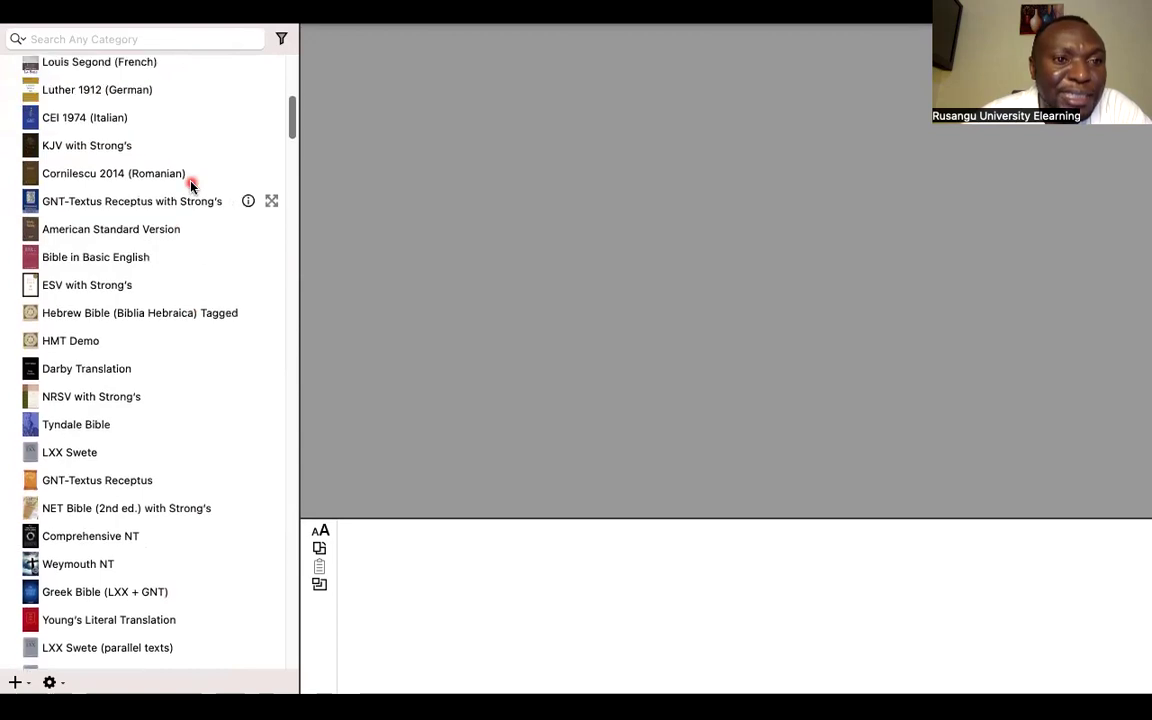
scroll(190, 186, up, 4)
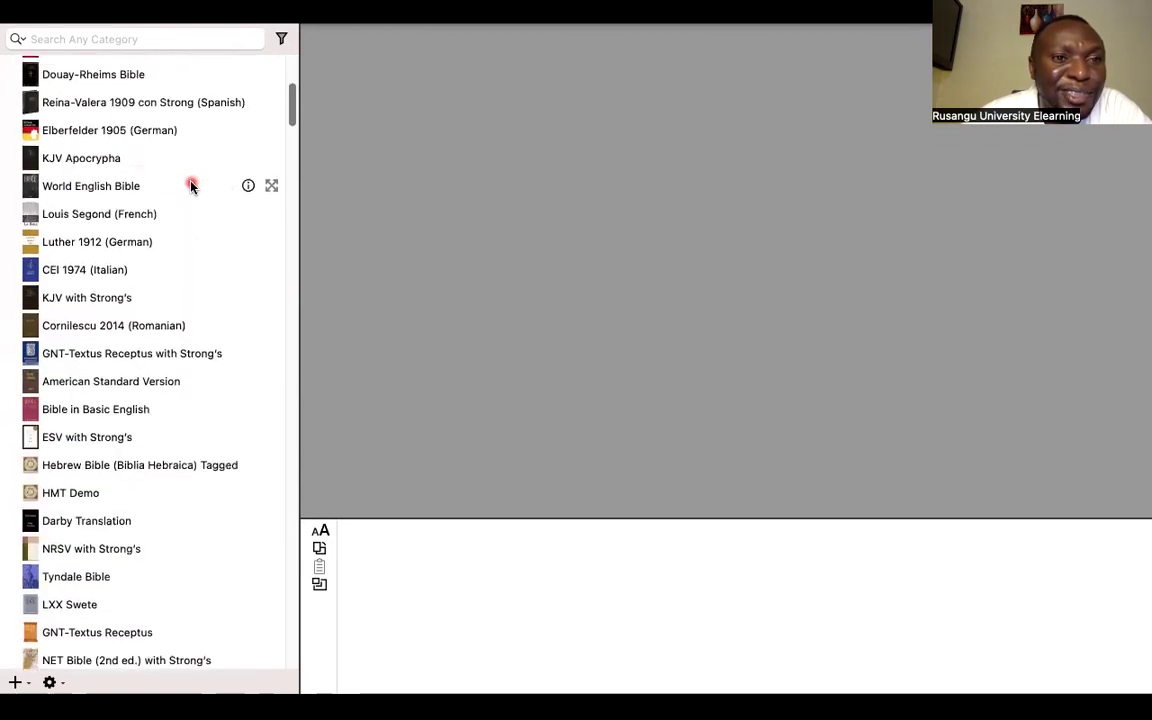
scroll(190, 186, up, 4)
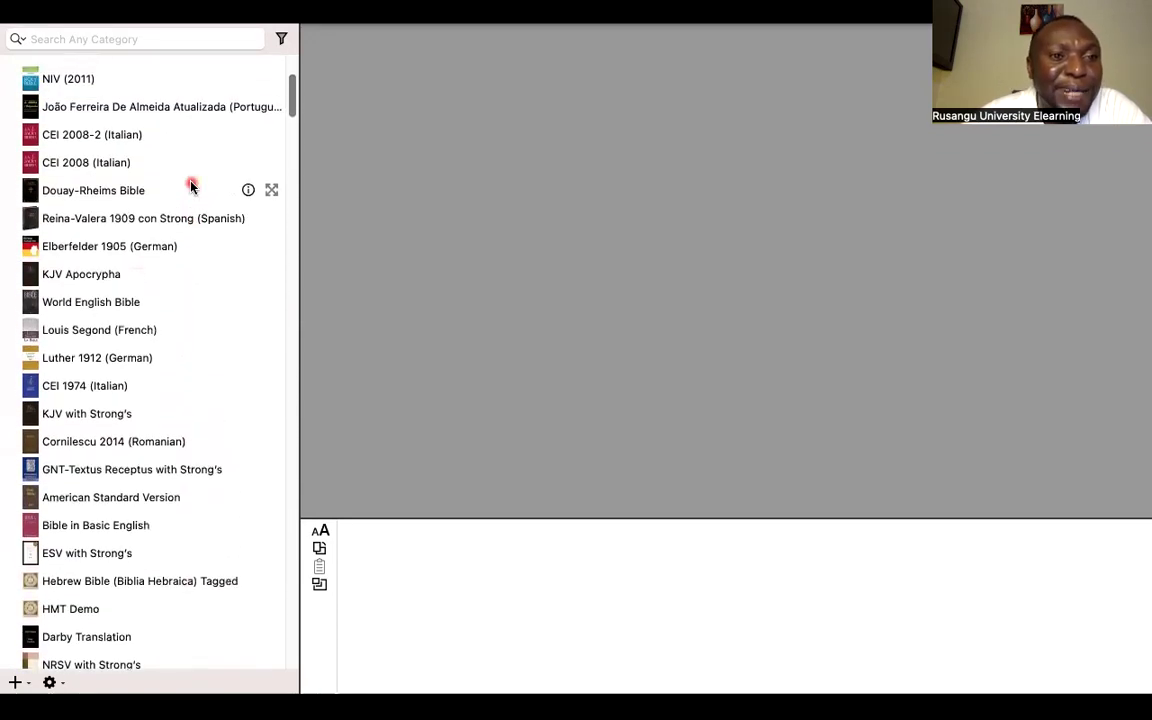
scroll(191, 186, up, 1)
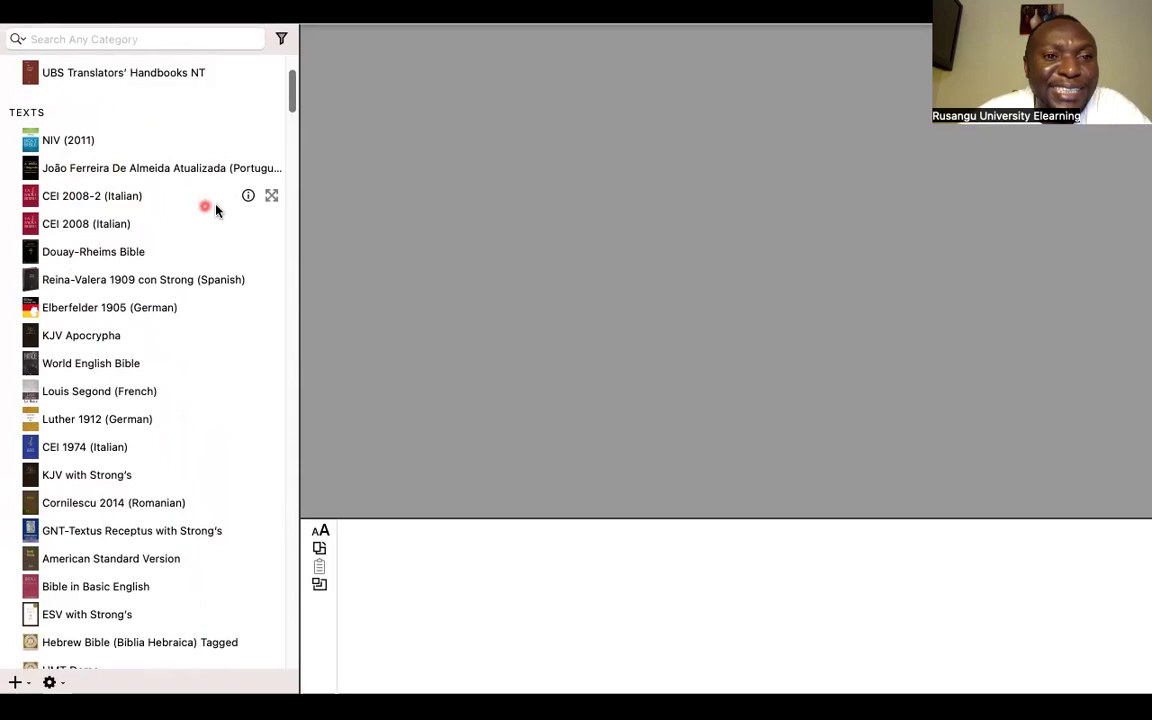
scroll(216, 288, down, 1)
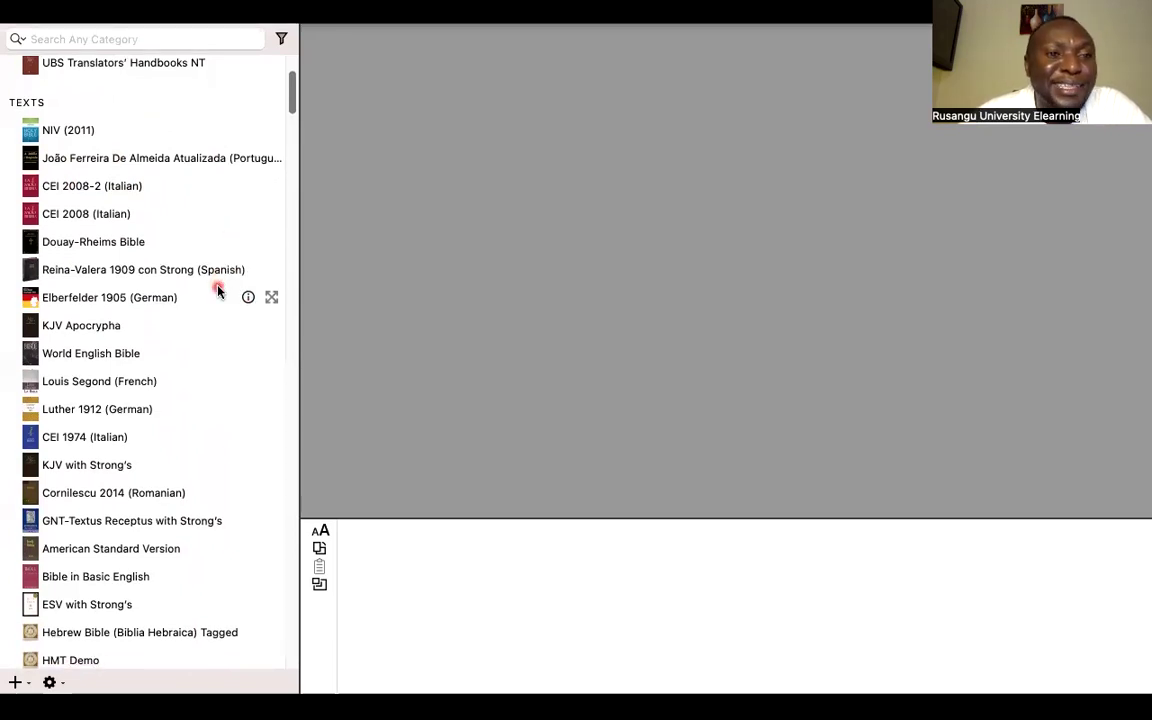
scroll(211, 262, down, 2)
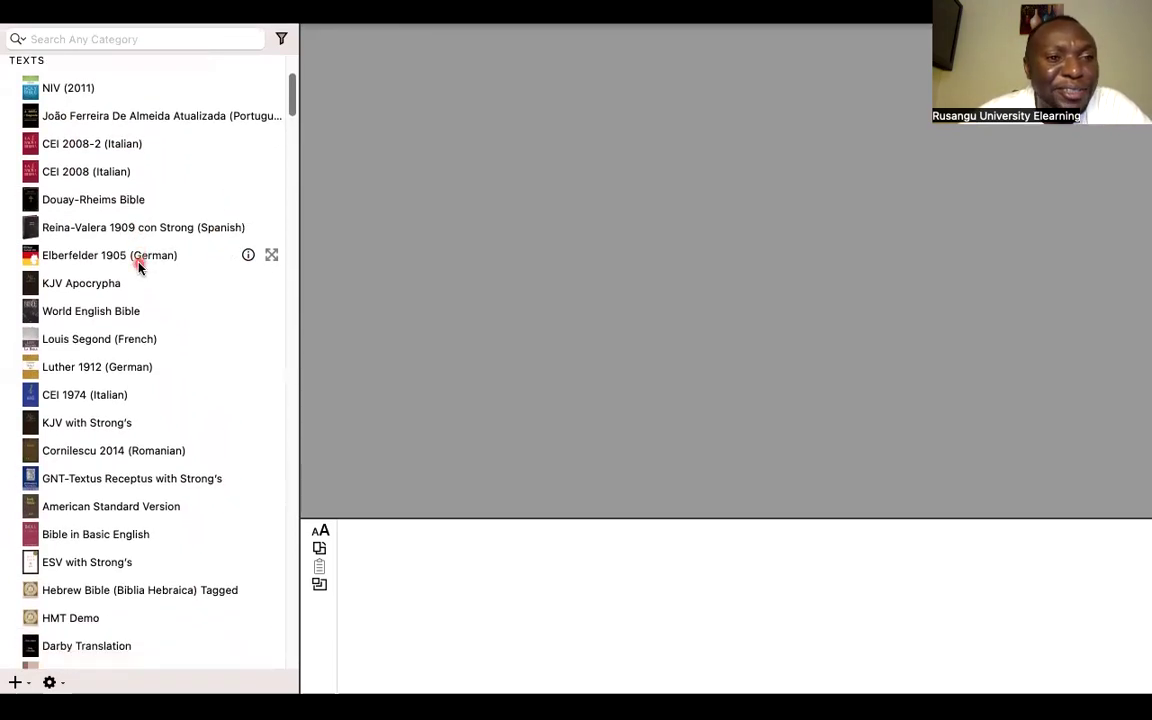
Review the Texts list from Elberfelder 1905 (German) and Luther 1912 down to the Tyndale Bible and LXX Swete entries.
scroll(139, 267, down, 4)
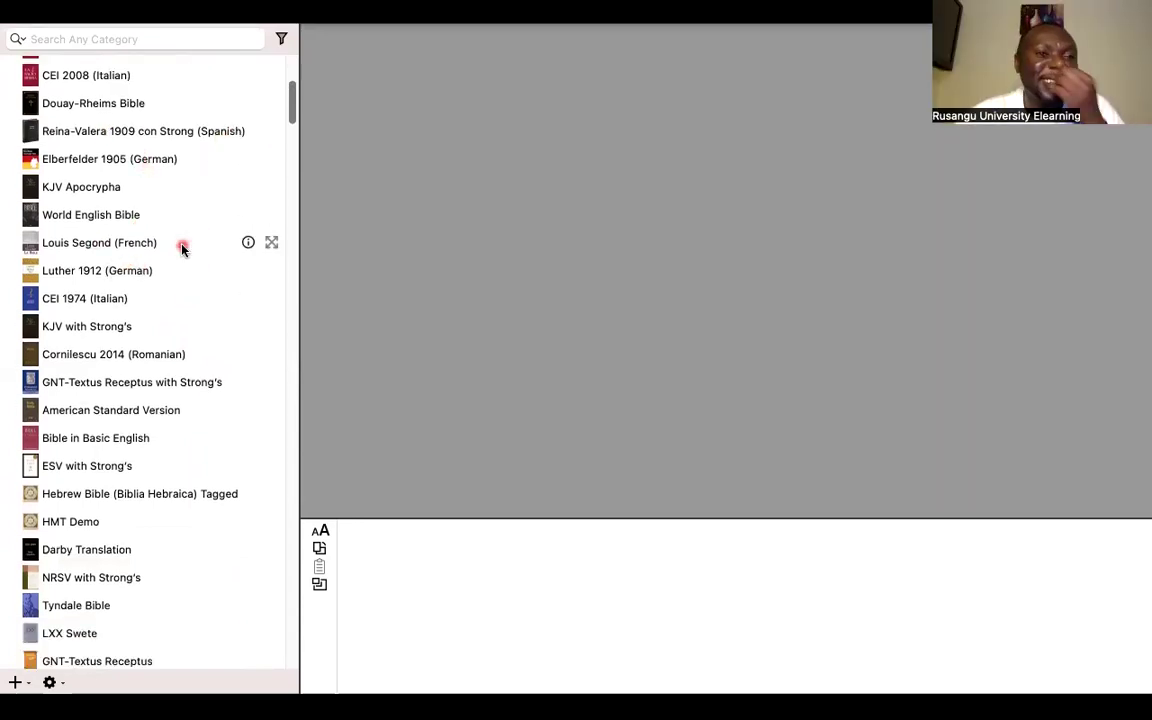
scroll(224, 290, down, 2)
scroll(224, 290, down, 5)
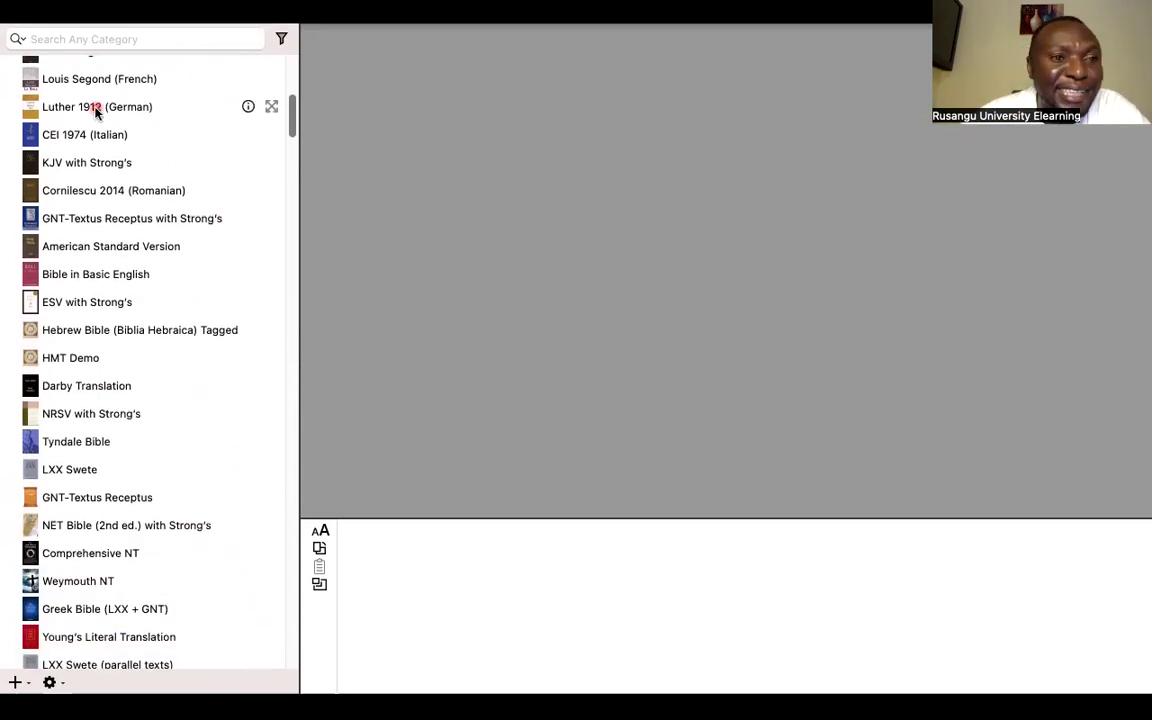
scroll(100, 108, up, 2)
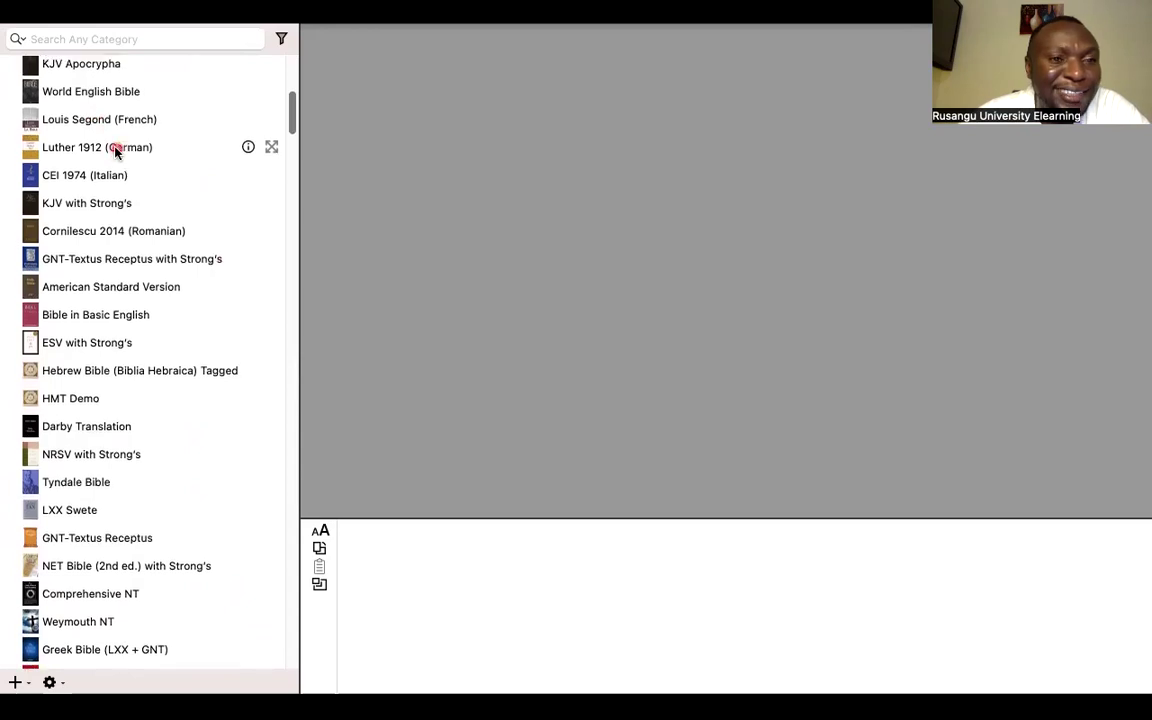
scroll(115, 150, up, 1)
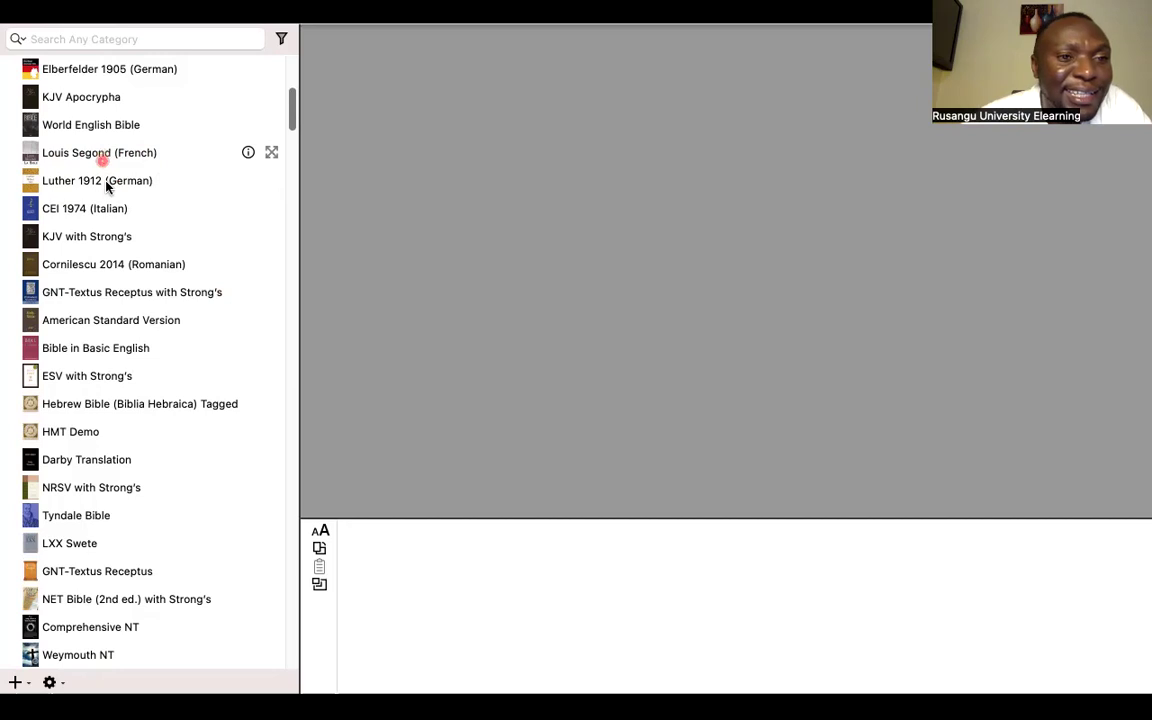
scroll(133, 250, down, 1)
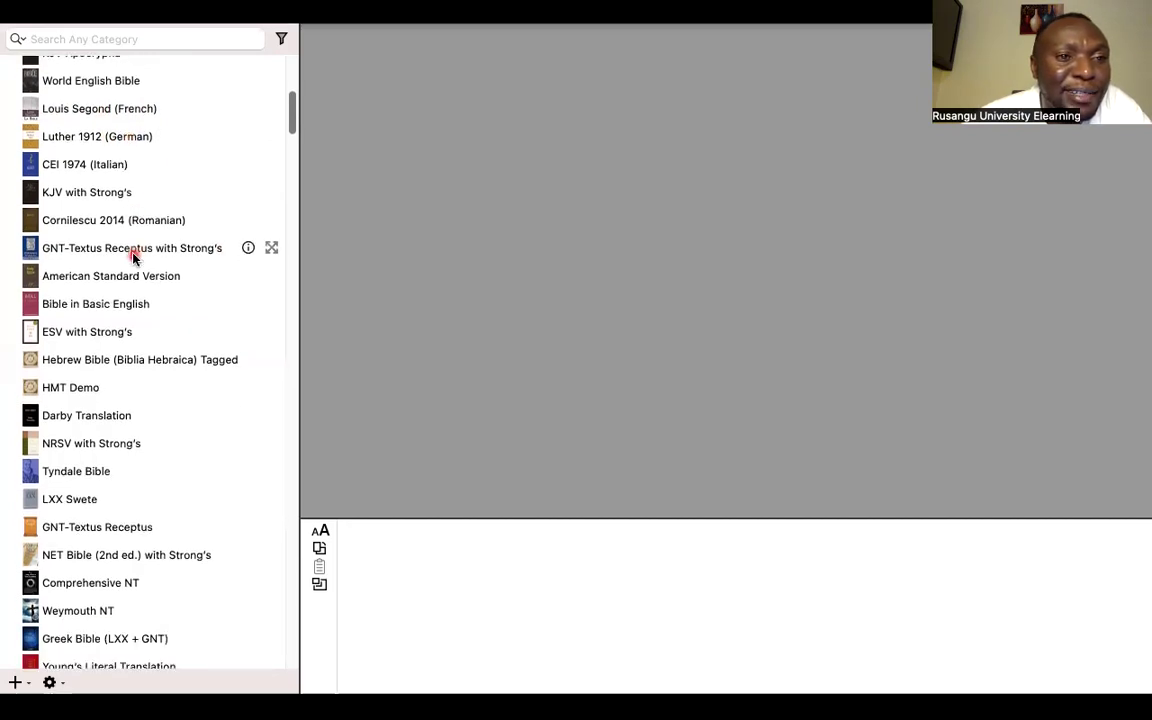
scroll(121, 334, down, 4)
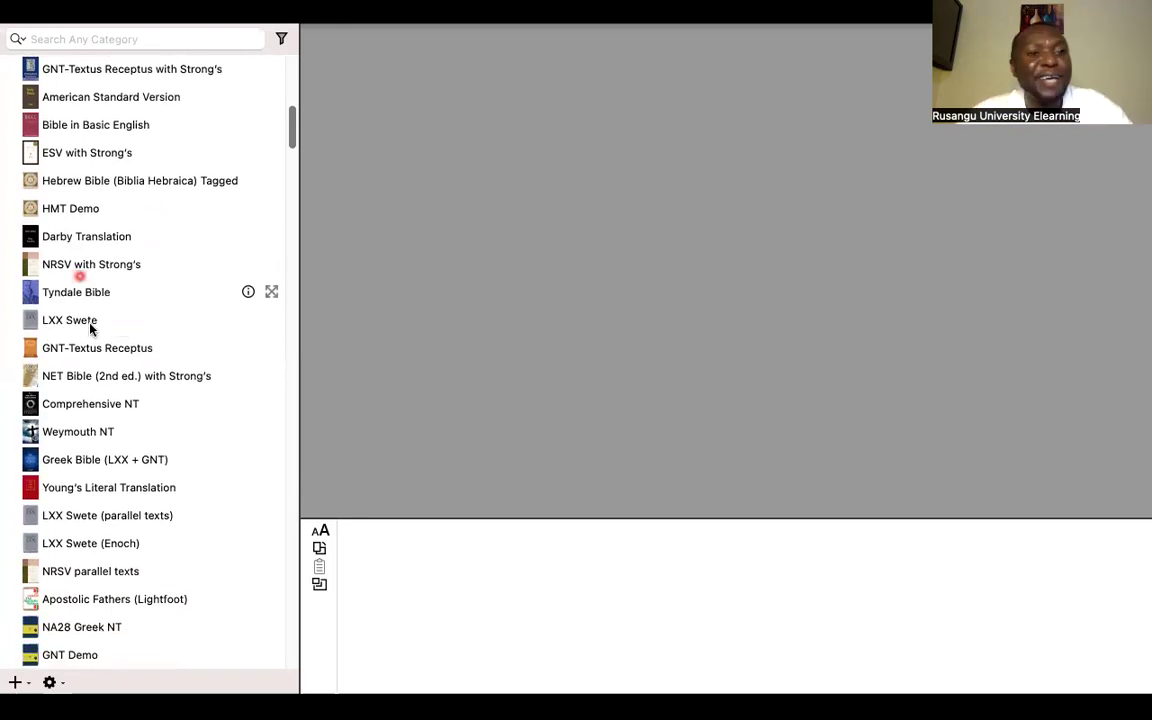
scroll(90, 327, down, 3)
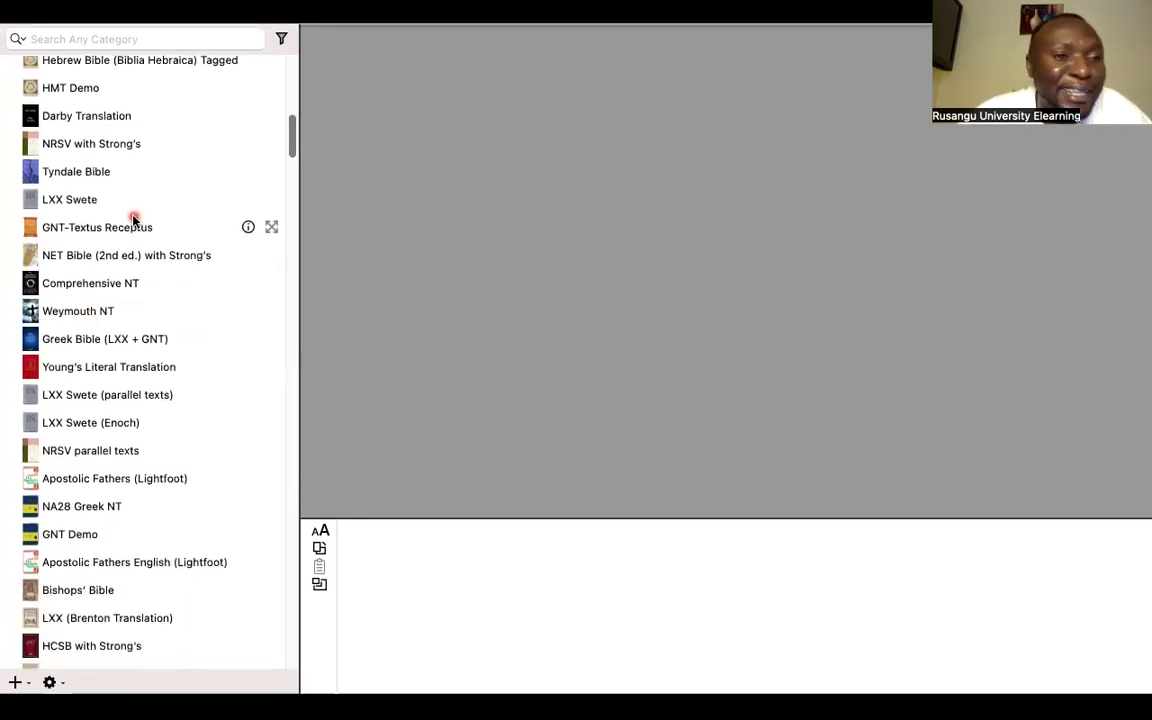
scroll(134, 219, up, 1)
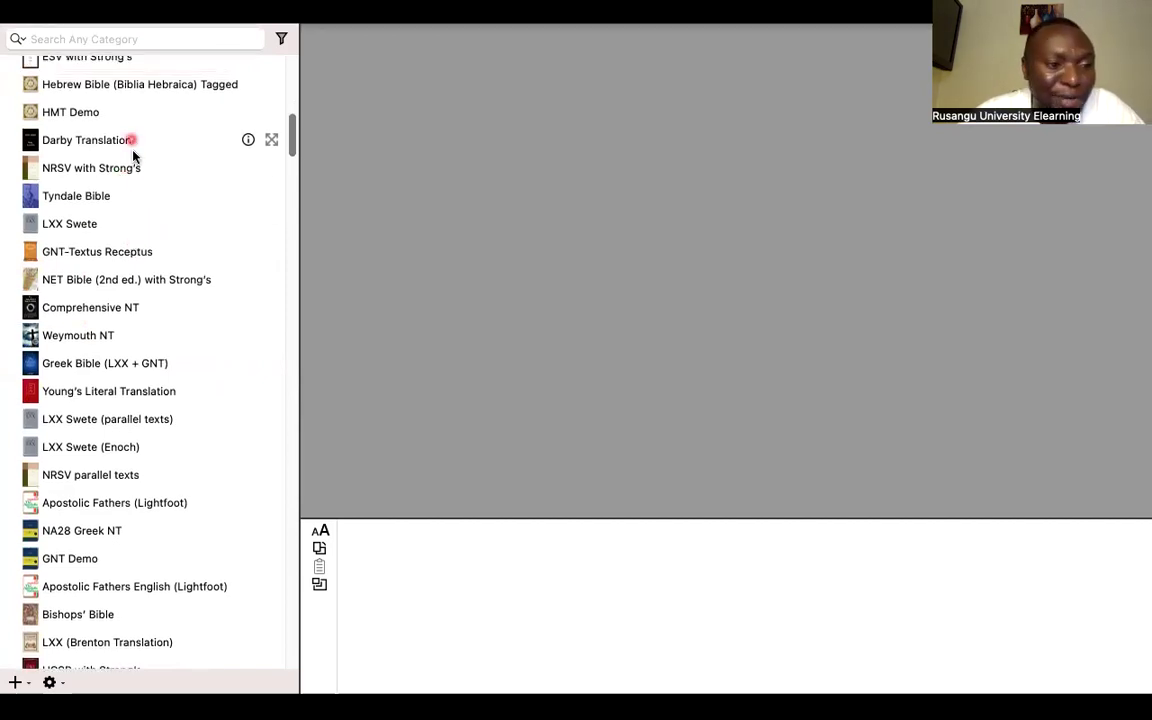
Examine the Greek, Septuagint and older English texts from NET Bible (2nd ed.) to the Geneva Bible (1599).
scroll(136, 208, down, 5)
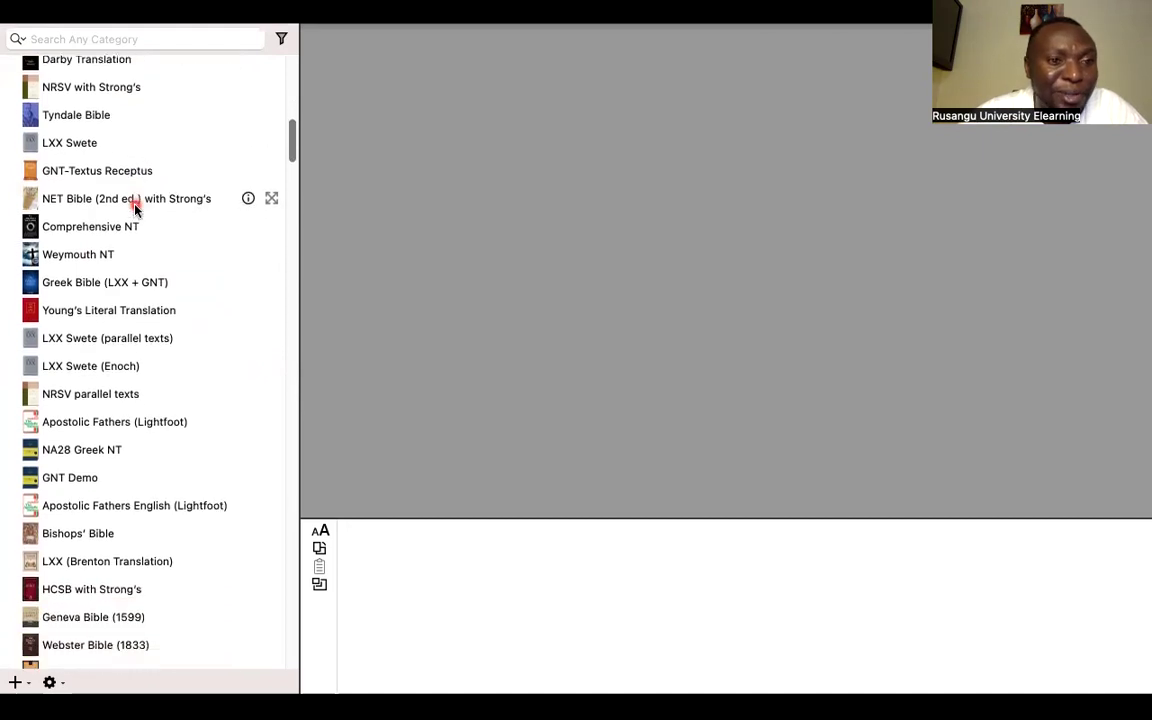
scroll(136, 208, down, 6)
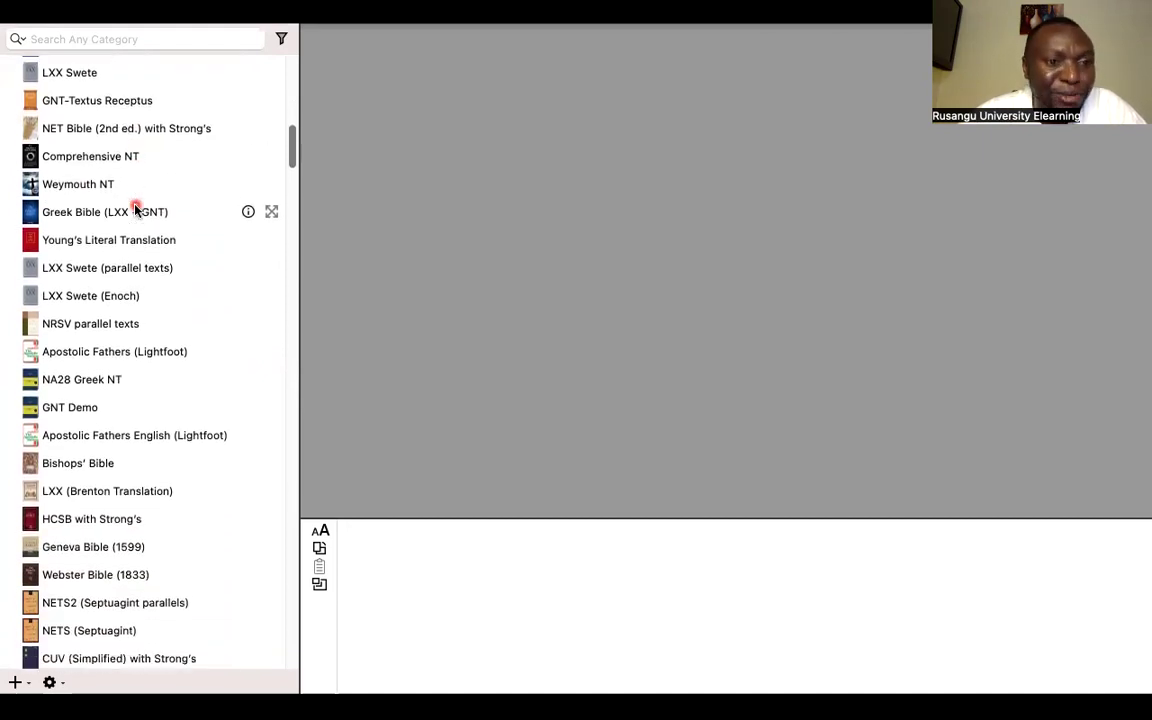
scroll(136, 208, up, 6)
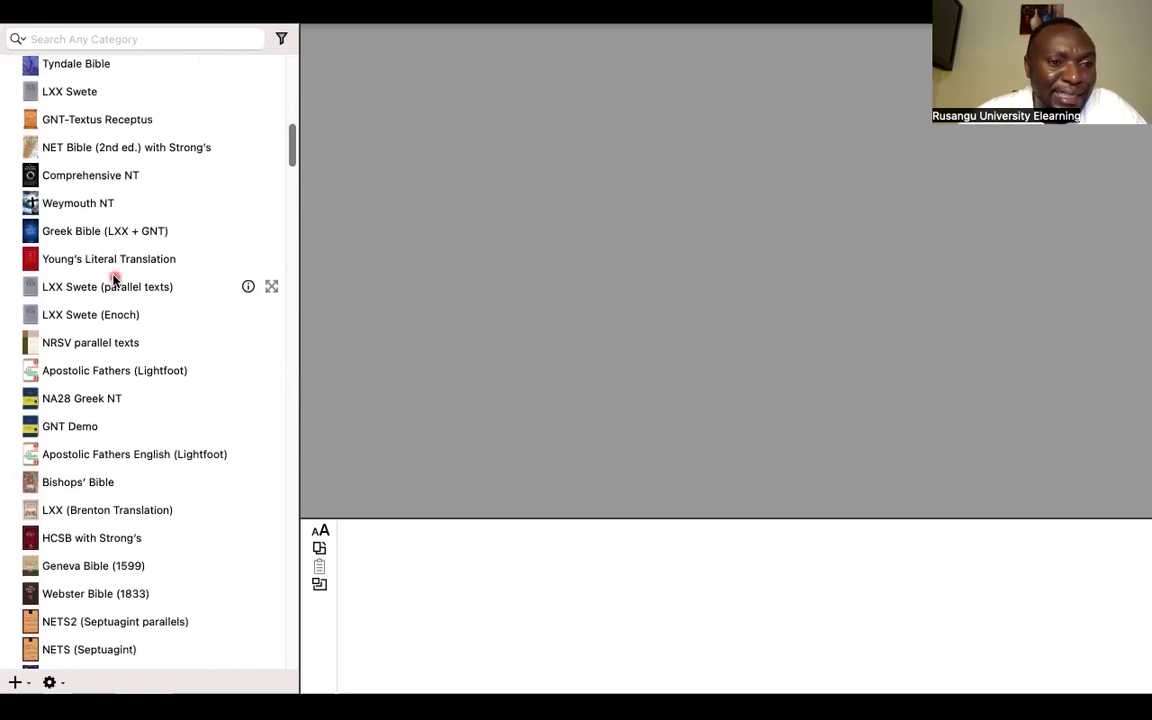
scroll(149, 278, down, 4)
scroll(115, 280, up, 2)
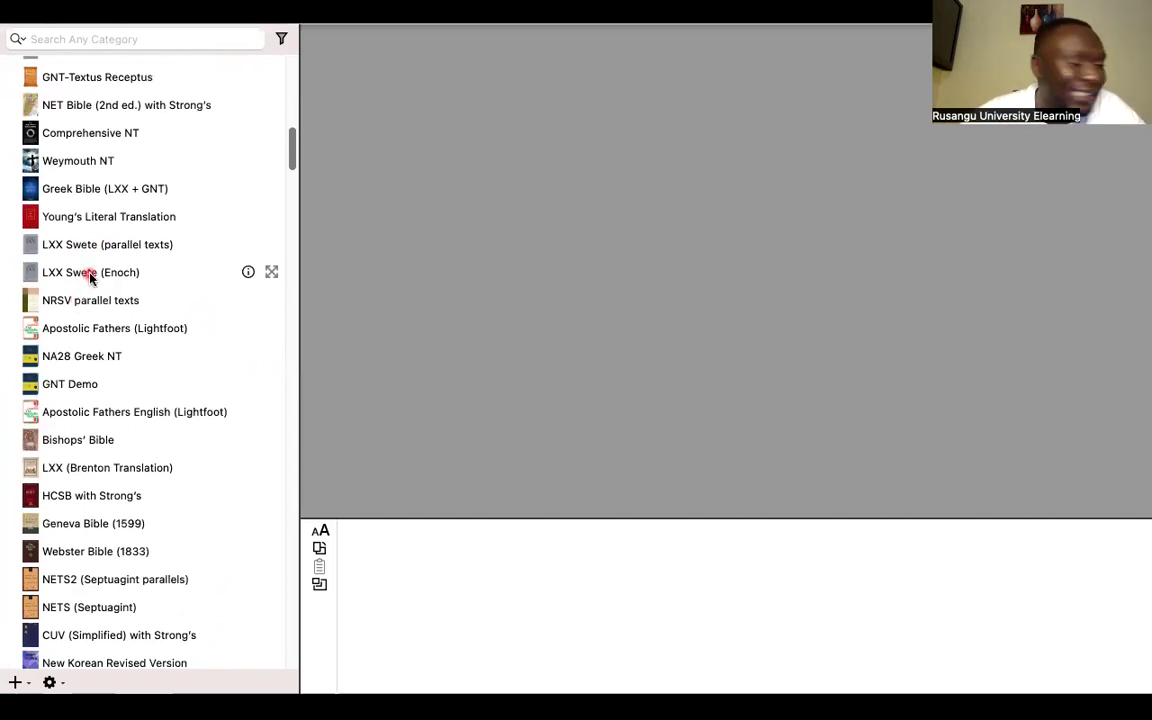
scroll(100, 280, down, 5)
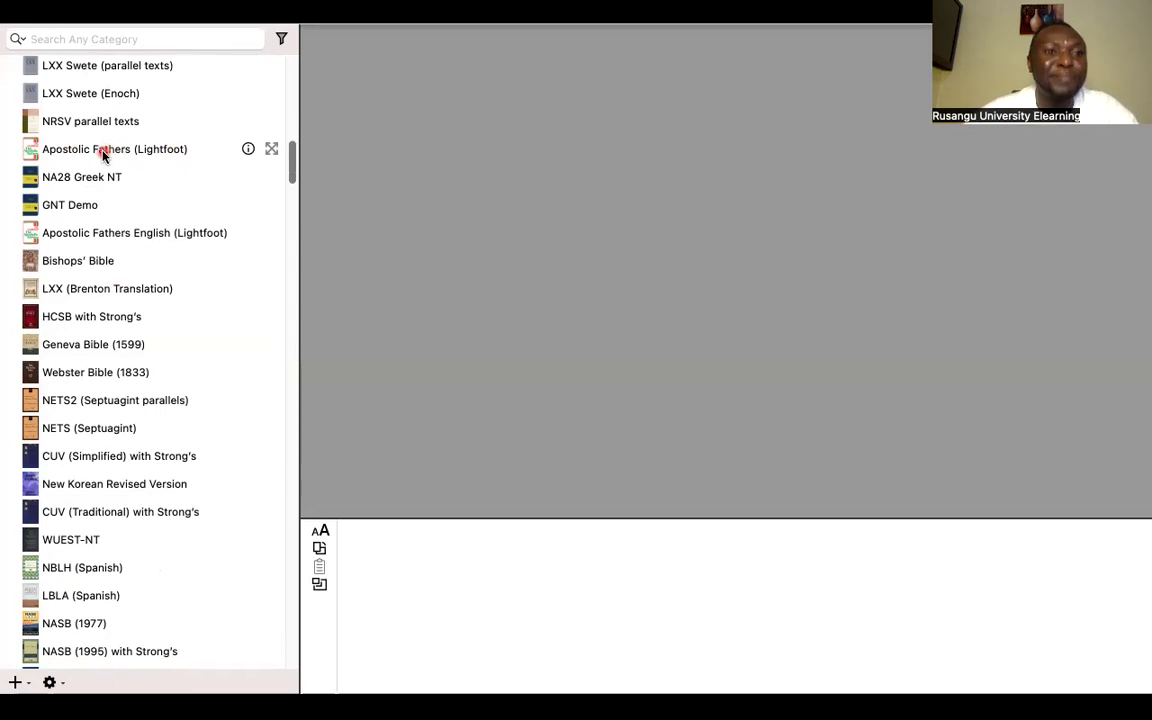
scroll(102, 155, down, 2)
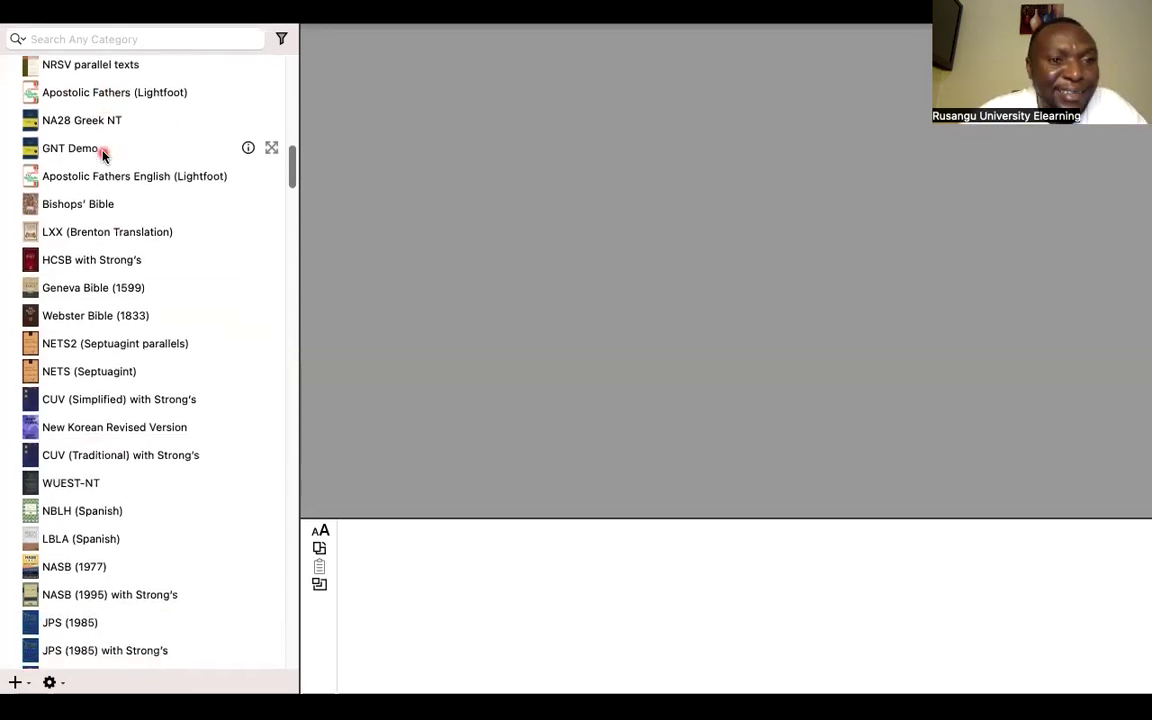
scroll(113, 216, down, 5)
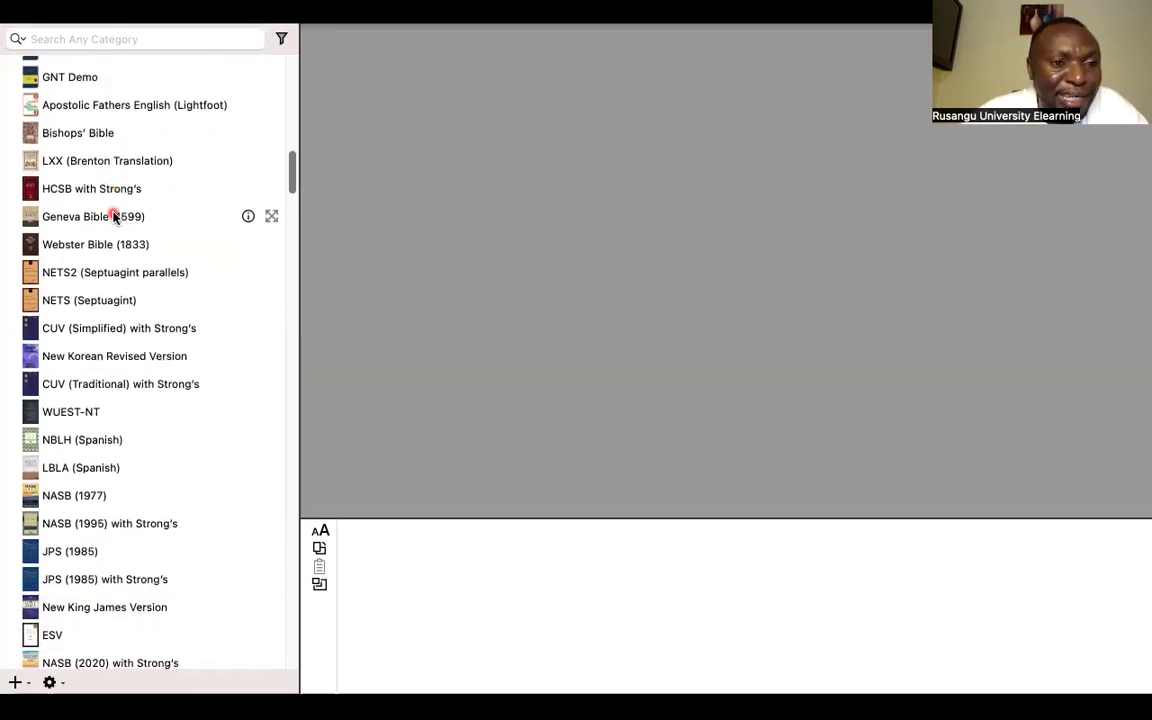
scroll(113, 216, up, 2)
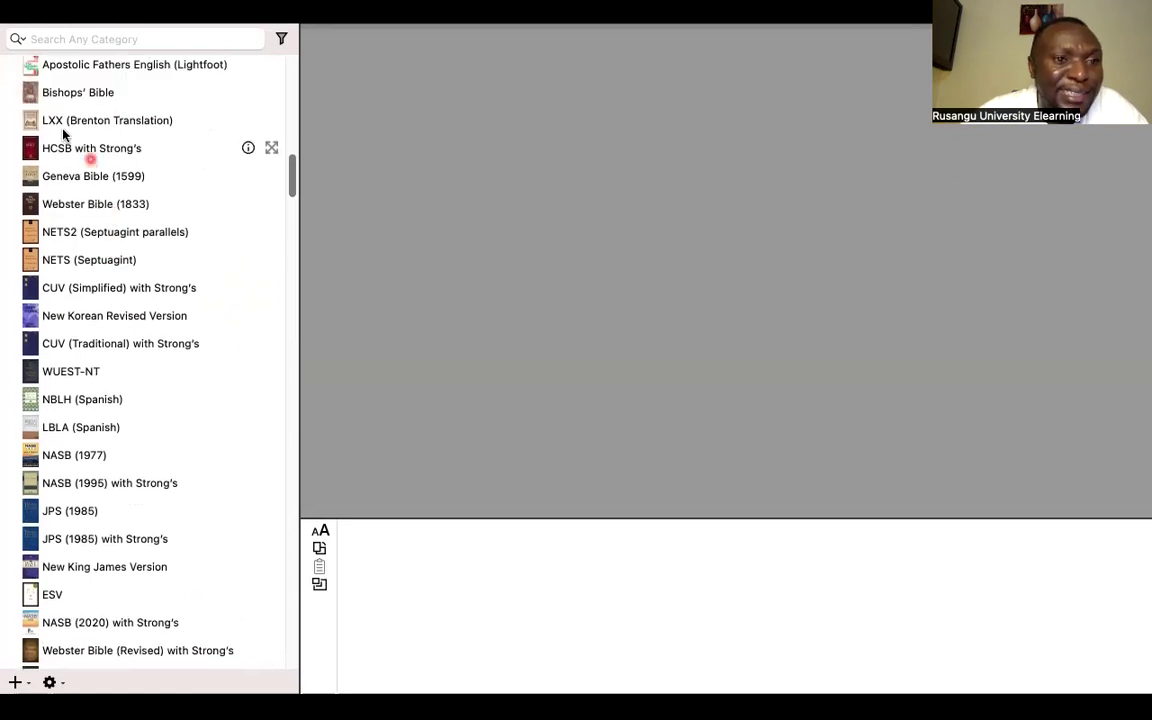
Look over the texts from LXX (Brenton Translation) to the Ukrainian Bible, and return to the NA28 Greek NT.
click(115, 120)
scroll(88, 282, down, 3)
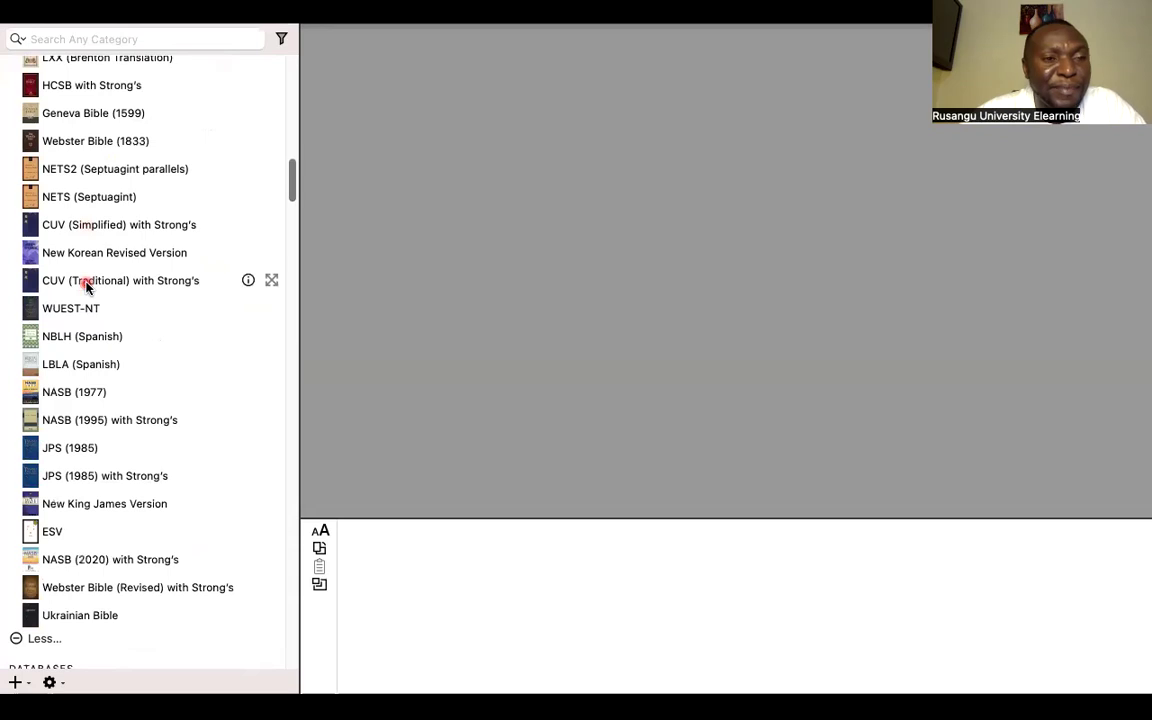
click(86, 288)
scroll(86, 288, up, 2)
scroll(86, 288, down, 2)
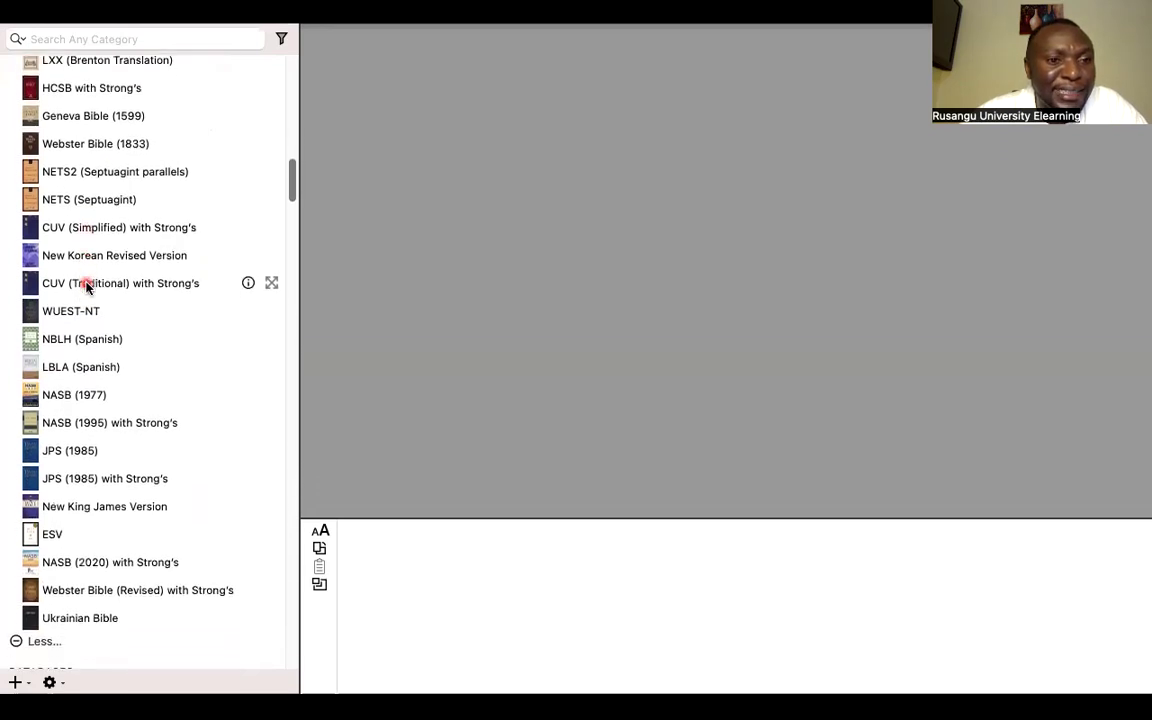
scroll(86, 287, up, 1)
scroll(86, 287, down, 2)
scroll(86, 287, up, 9)
scroll(86, 287, up, 3)
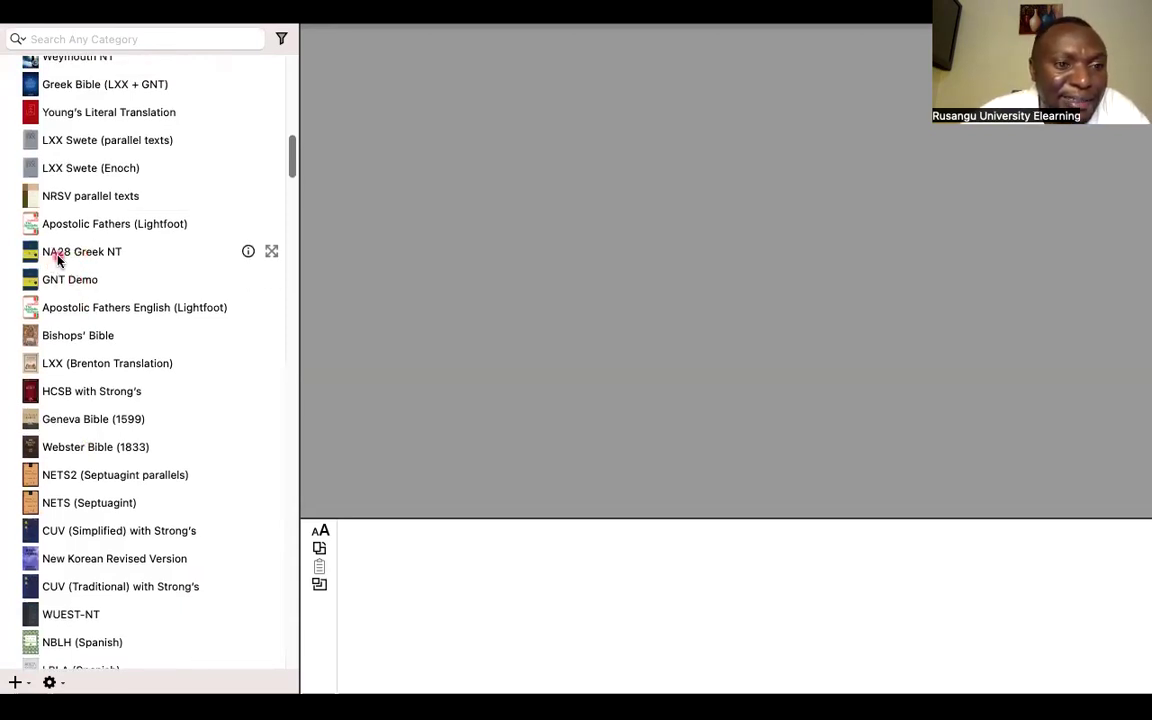
Recheck the Texts list from GNT Demo to its end, and go back up to the Weymouth NT and Tyndale Bible.
click(66, 288)
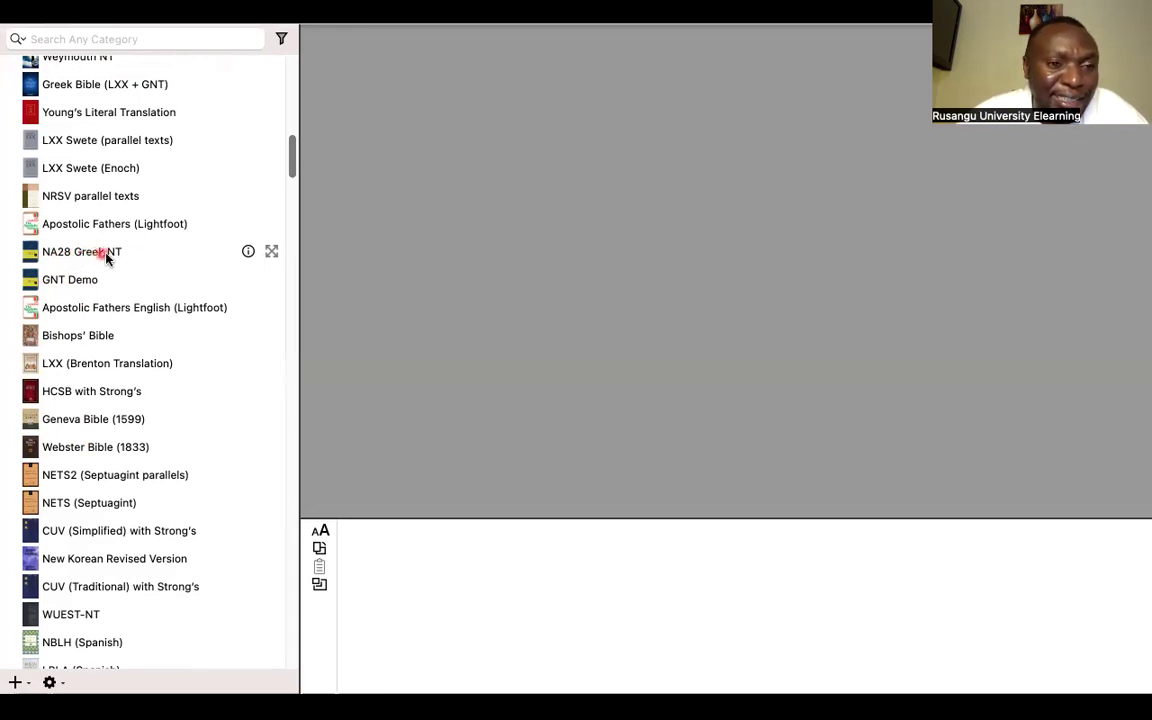
scroll(113, 258, down, 5)
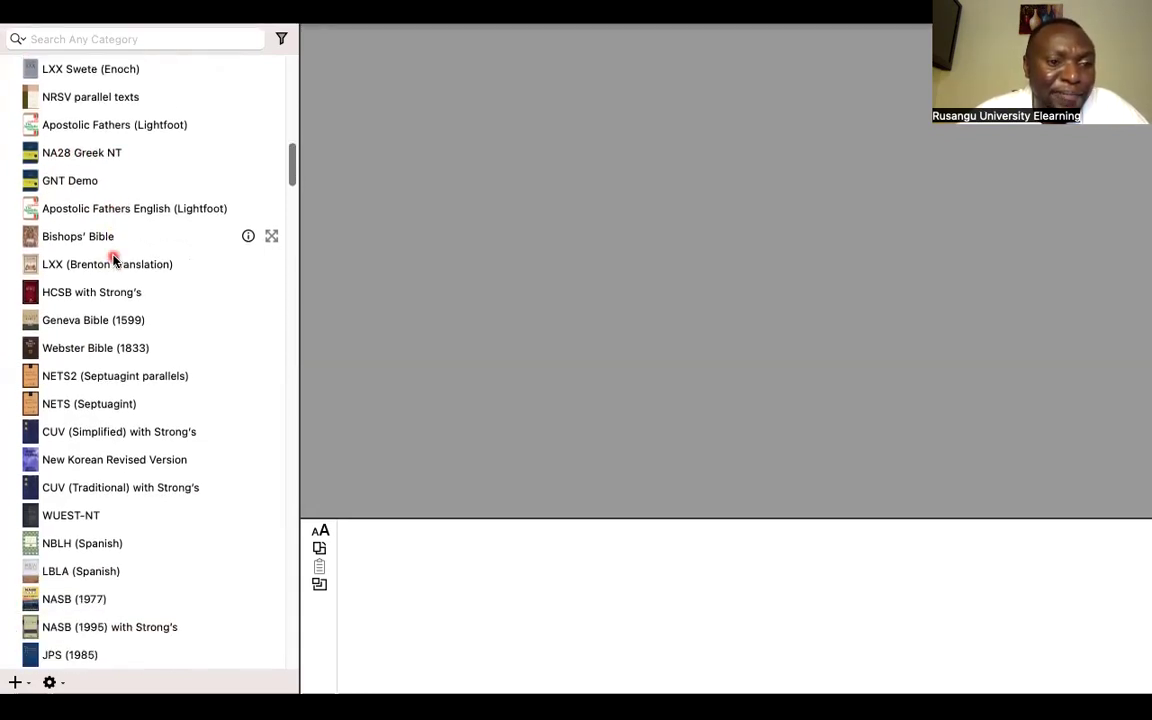
scroll(113, 258, down, 7)
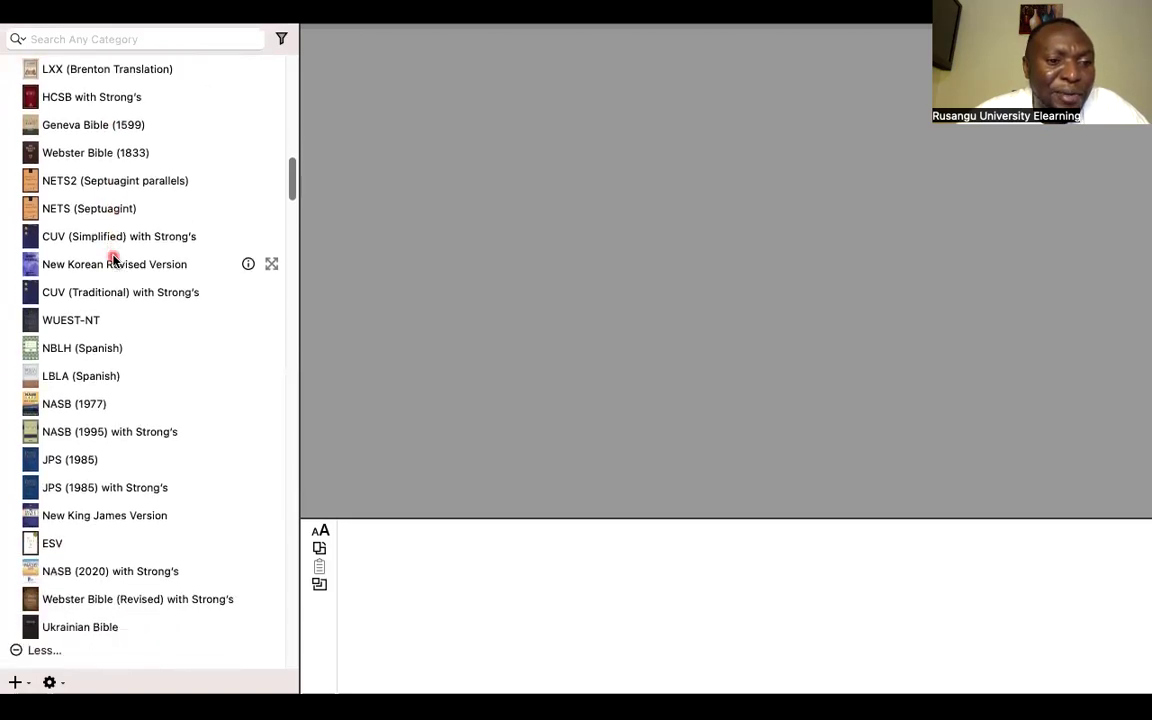
scroll(113, 258, down, 3)
scroll(113, 258, up, 6)
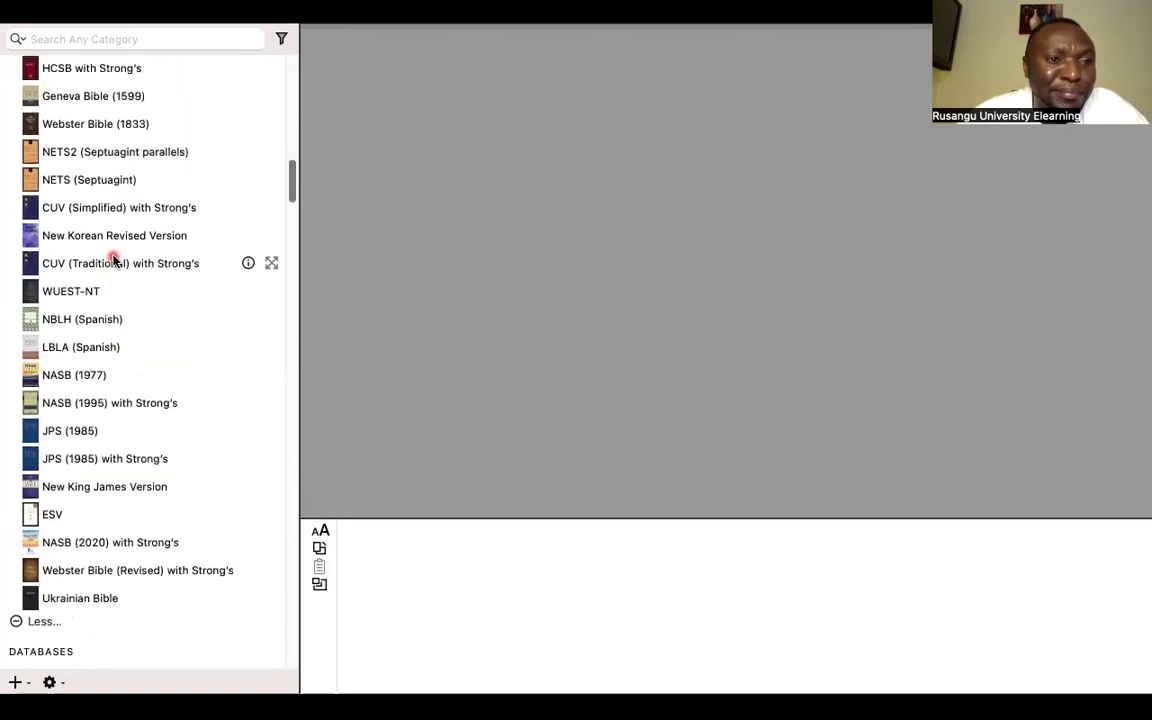
scroll(113, 258, up, 9)
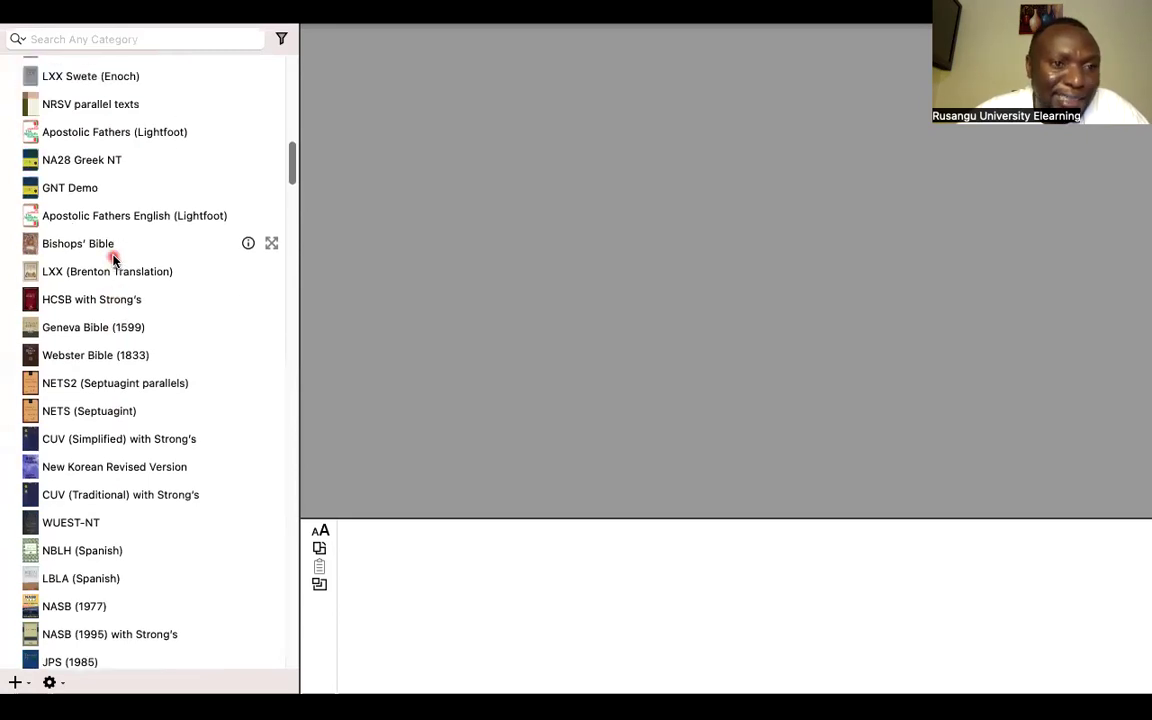
scroll(113, 258, down, 3)
scroll(113, 258, up, 10)
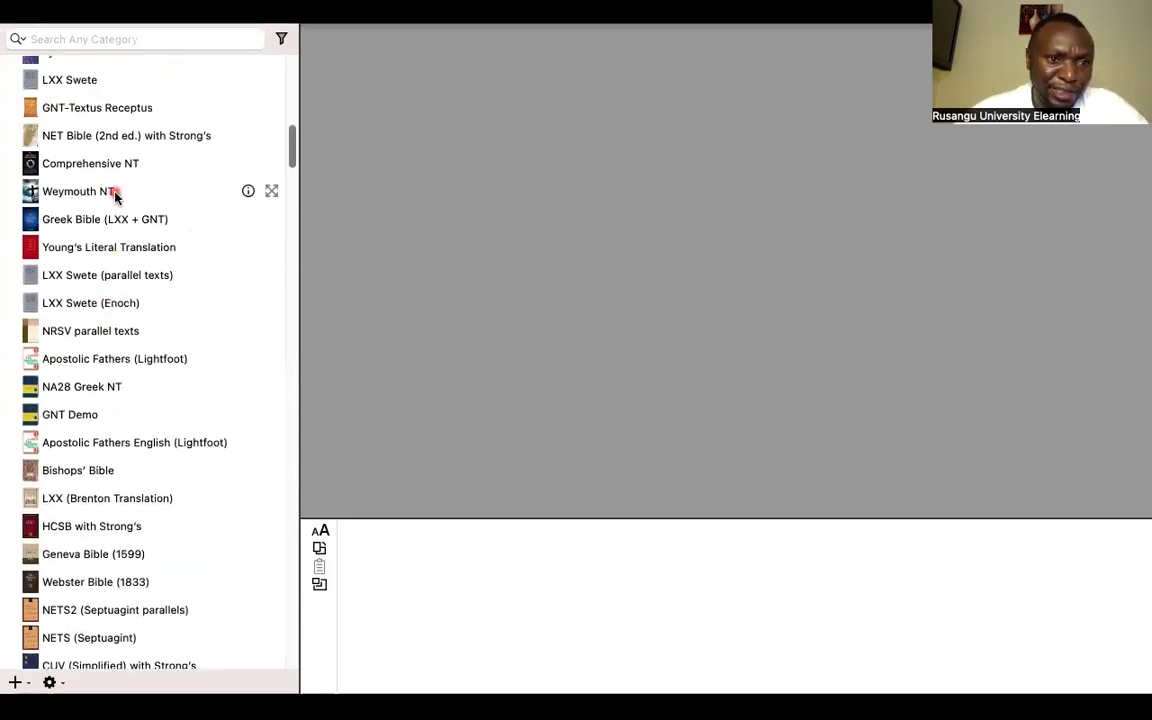
scroll(116, 190, up, 1)
Search the Library for "hebrew" and look through the matching modules by name and title.
click(139, 39)
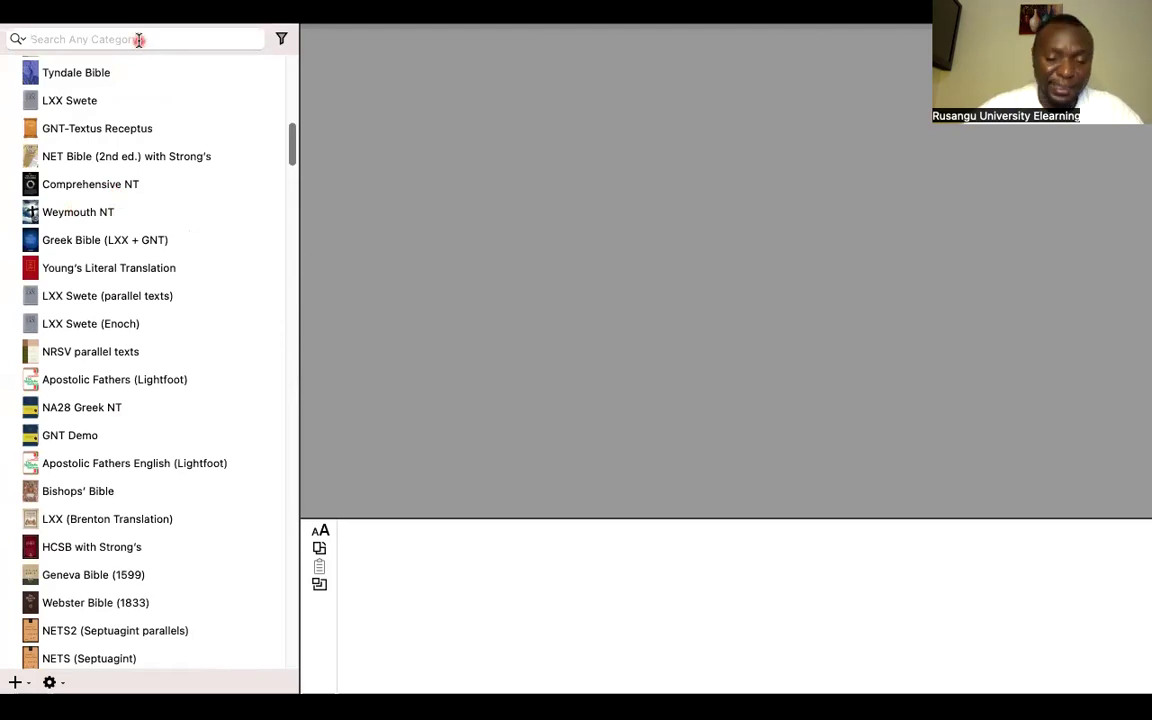
text(hebrew)
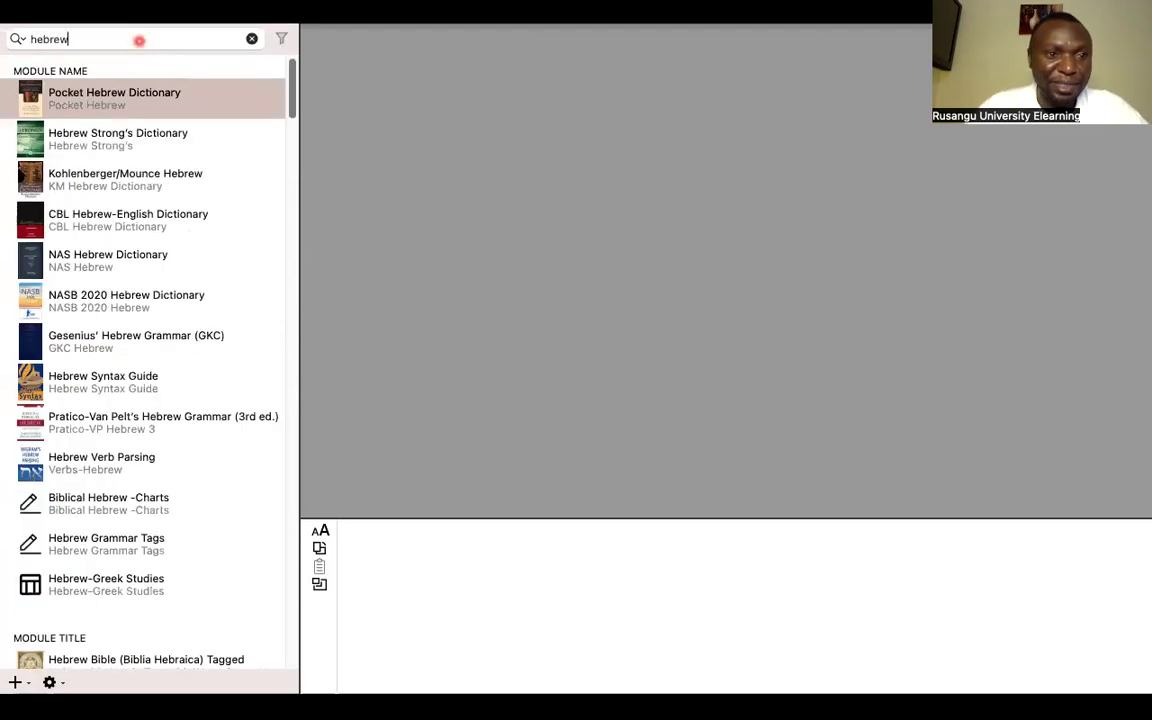
scroll(146, 221, down, 5)
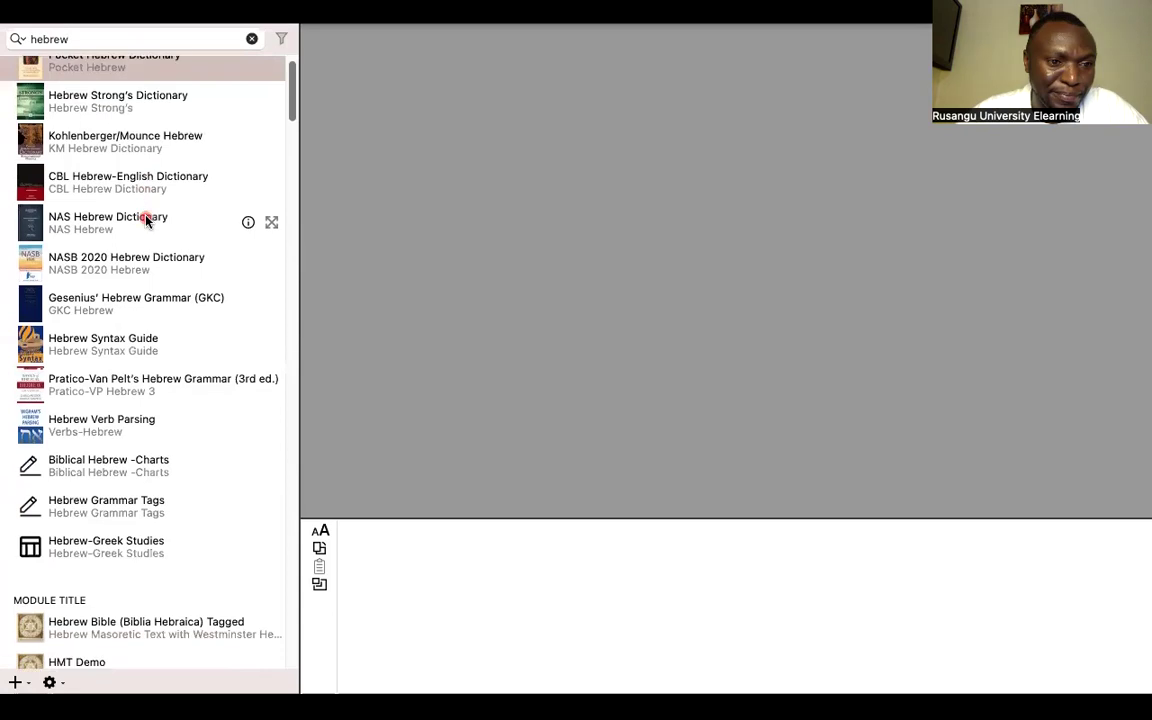
scroll(146, 221, down, 5)
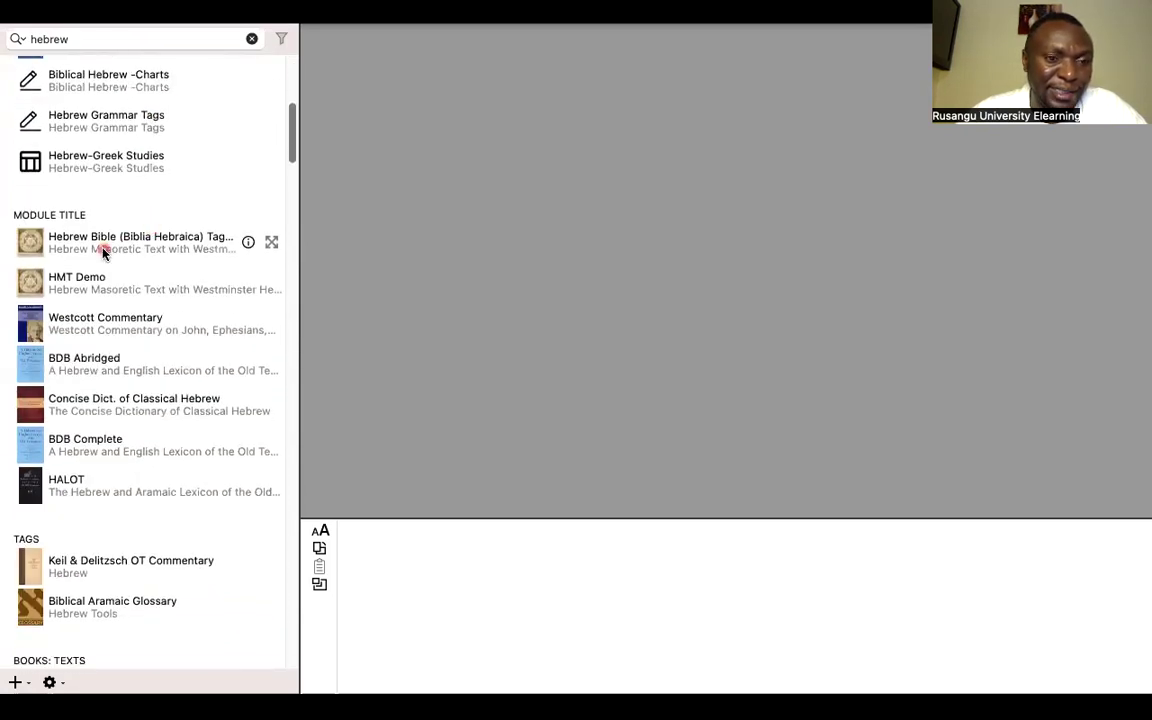
Clear the "hebrew" search to bring back the full Library list.
key(BackSpace)
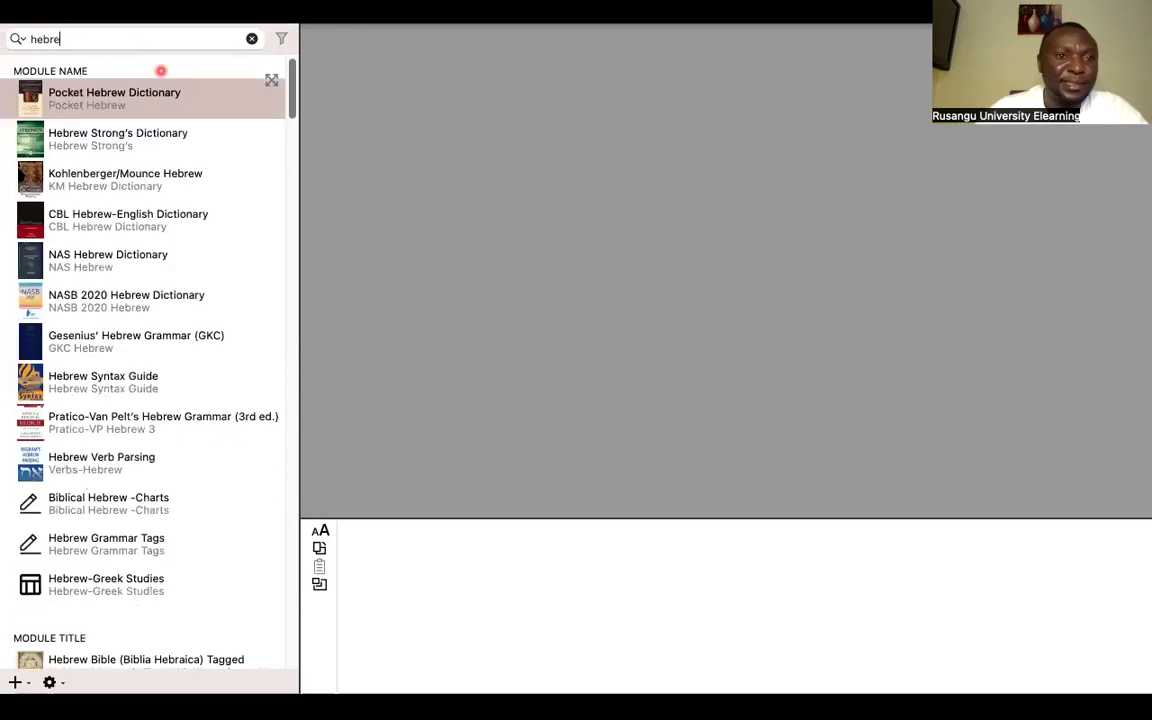
key(BackSpace)
key(BackSpace)
key(BackSpace)
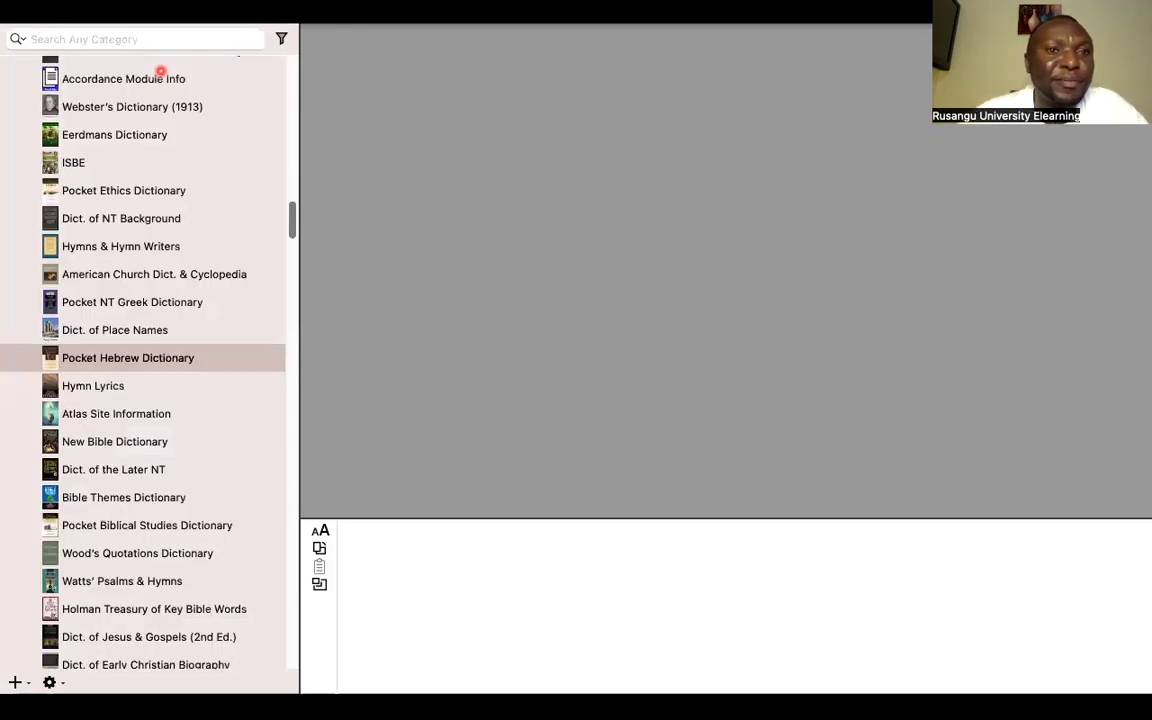
Filter the Library to show only Texts, and look through the filtered list down to the Ukrainian Bible.
click(281, 40)
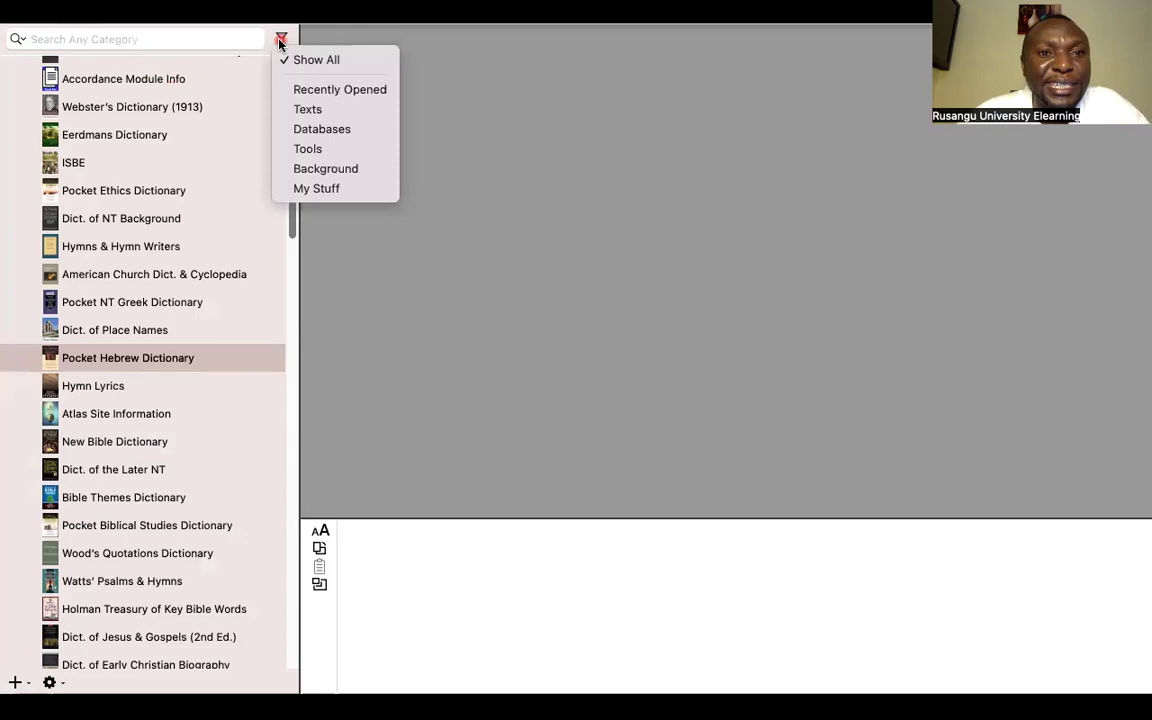
click(281, 42)
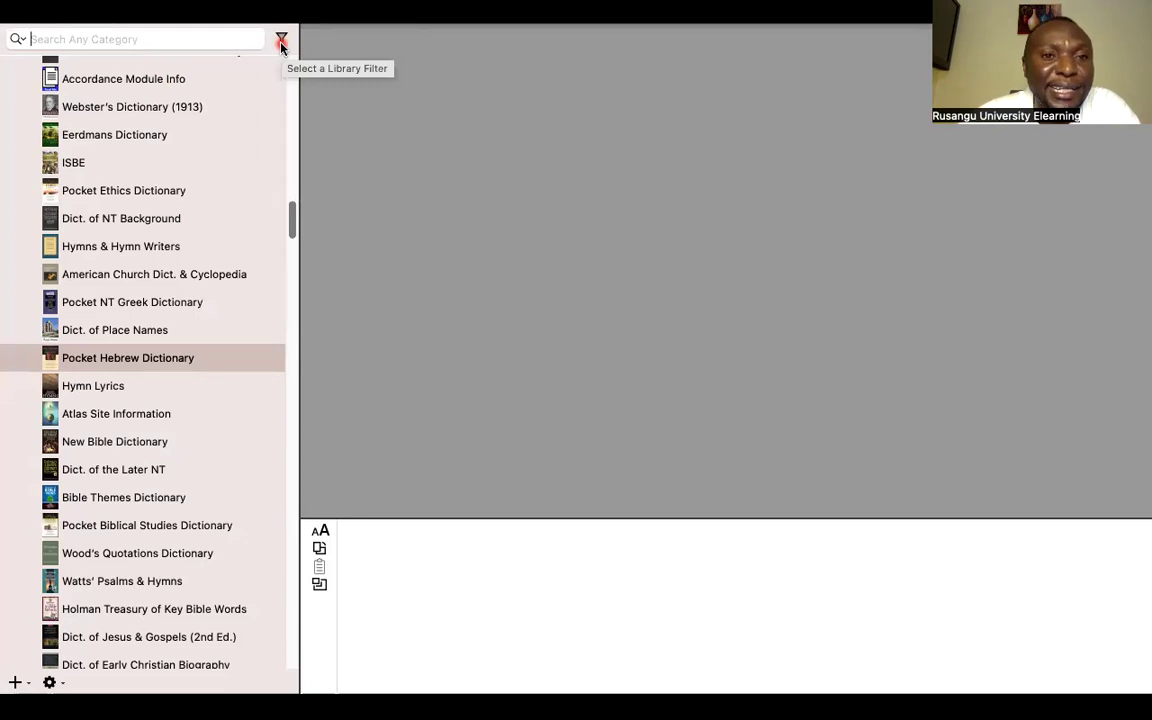
click(281, 42)
click(308, 109)
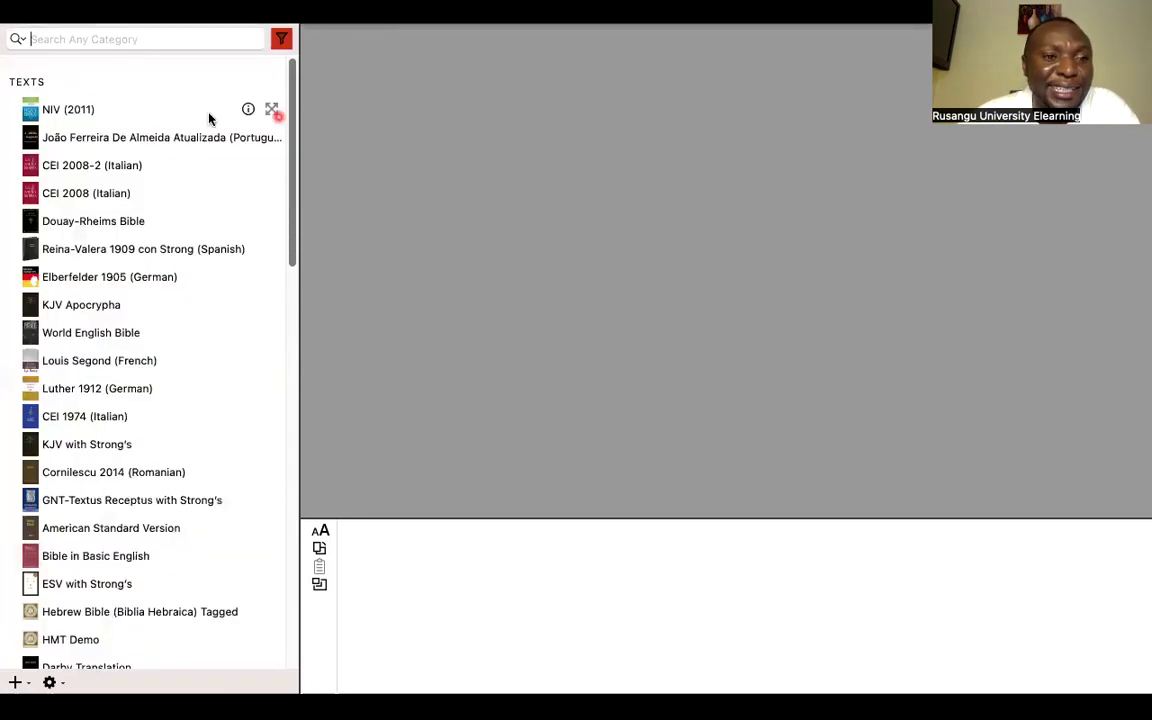
scroll(160, 308, down, 10)
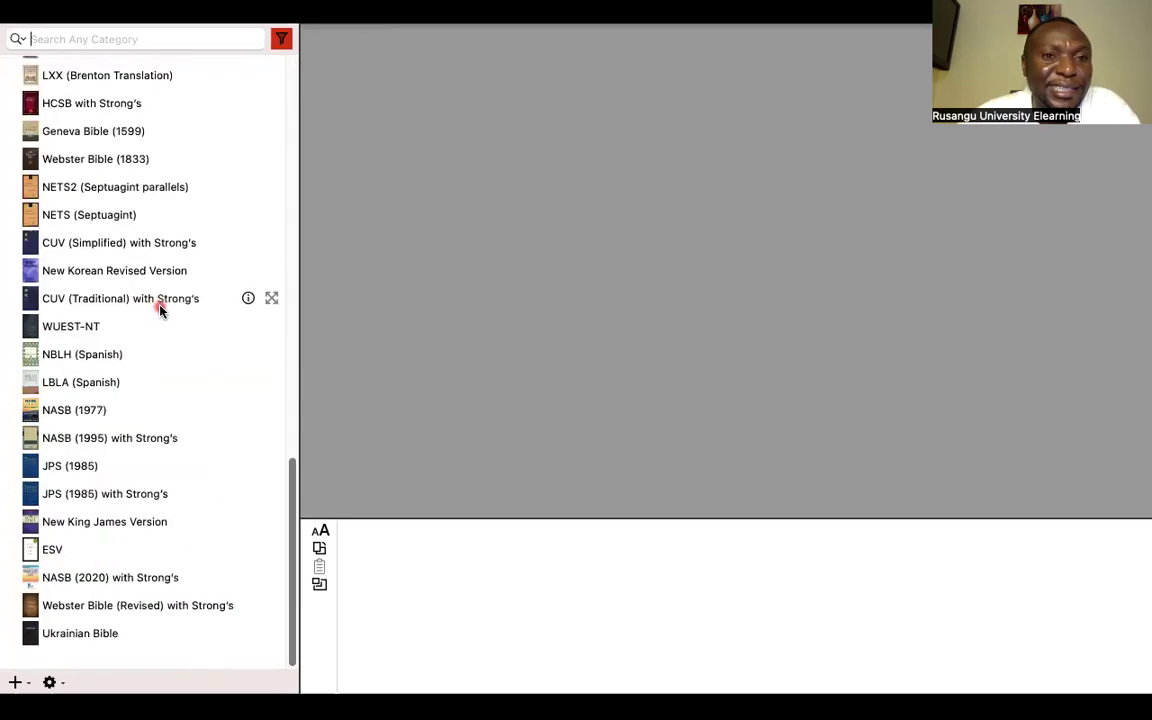
Search the Texts-filtered Library for "hebrew" across any category.
scroll(160, 308, up, 10)
click(86, 44)
text(hebrew)
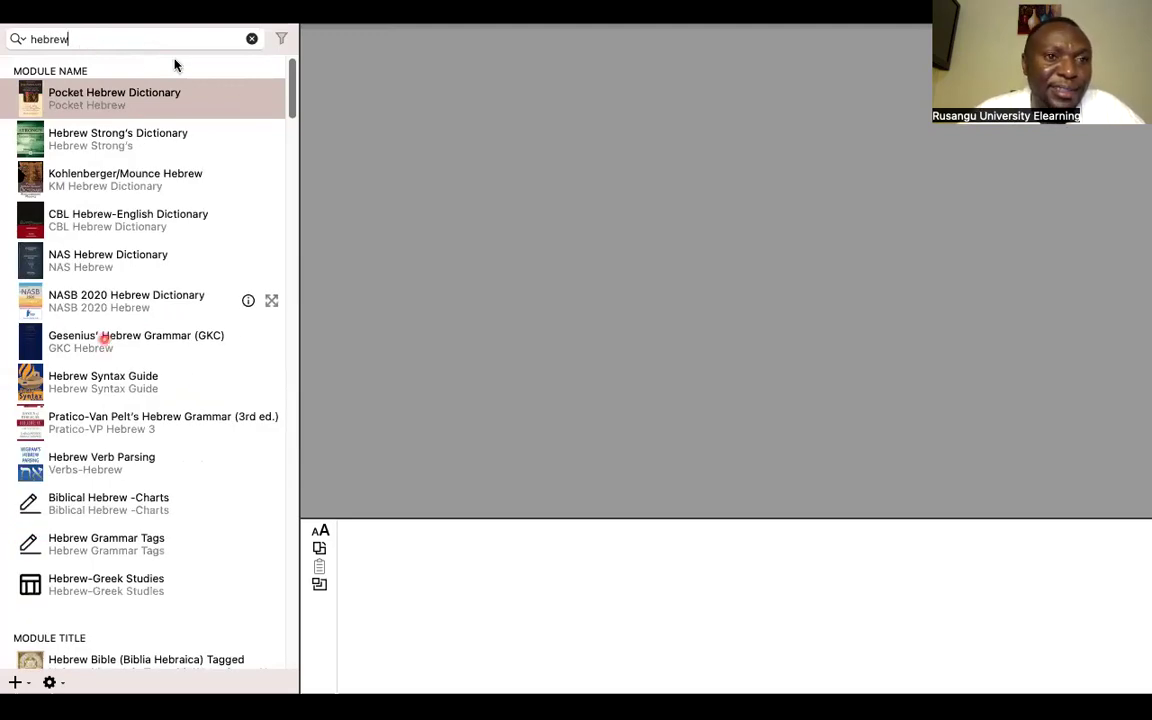
Clear the any-category "hebrew" search to bring back the filtered Texts list.
key(BackSpace)
key(BackSpace)
key(BackSpace)
key(BackSpace)
key(BackSpace)
key(BackSpace)
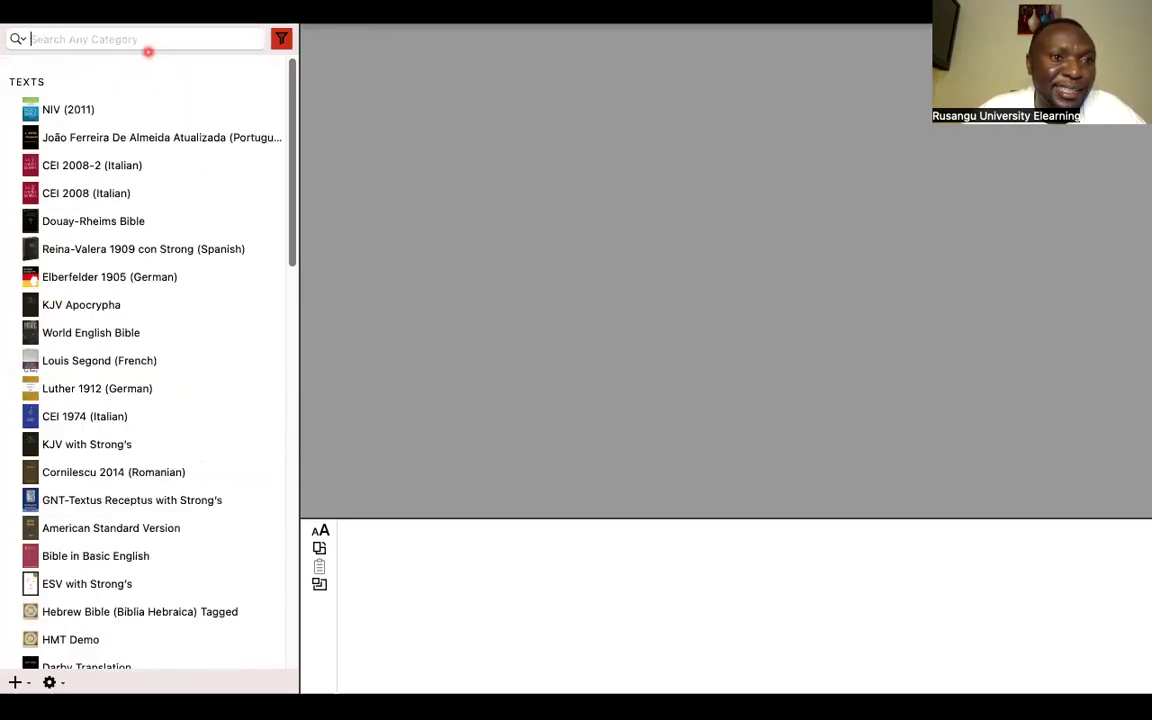
Restrict the Library search to the Books: Texts category and search for "hebrew".
click(16, 39)
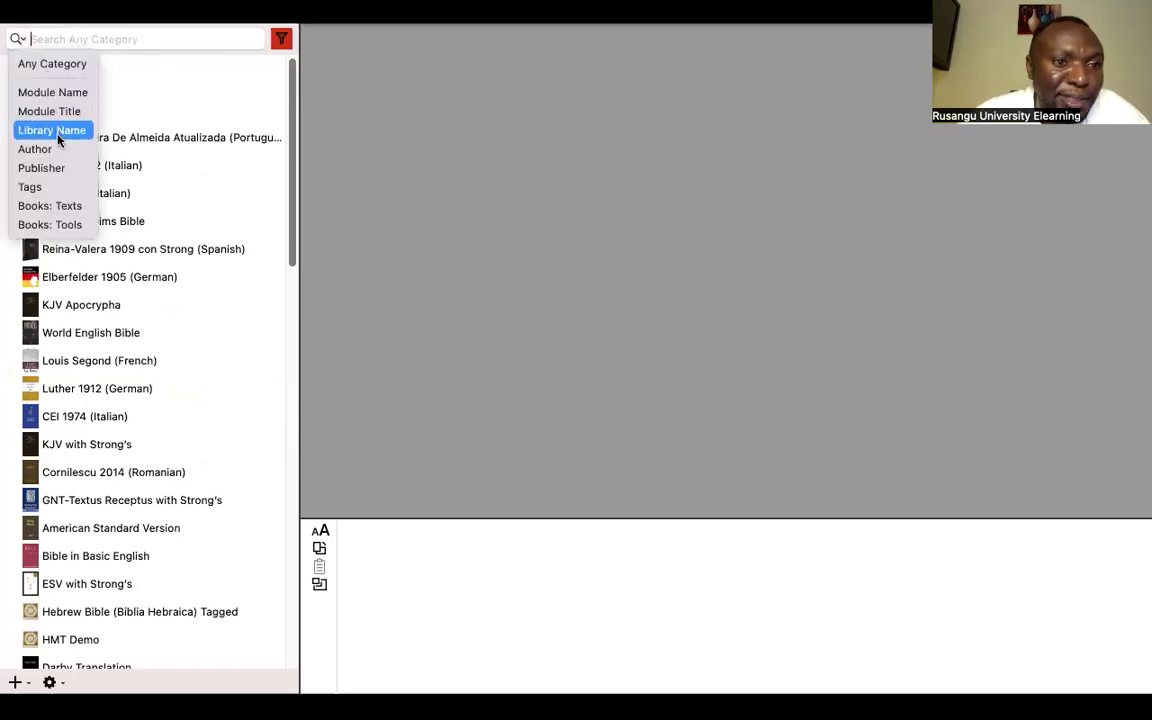
click(63, 206)
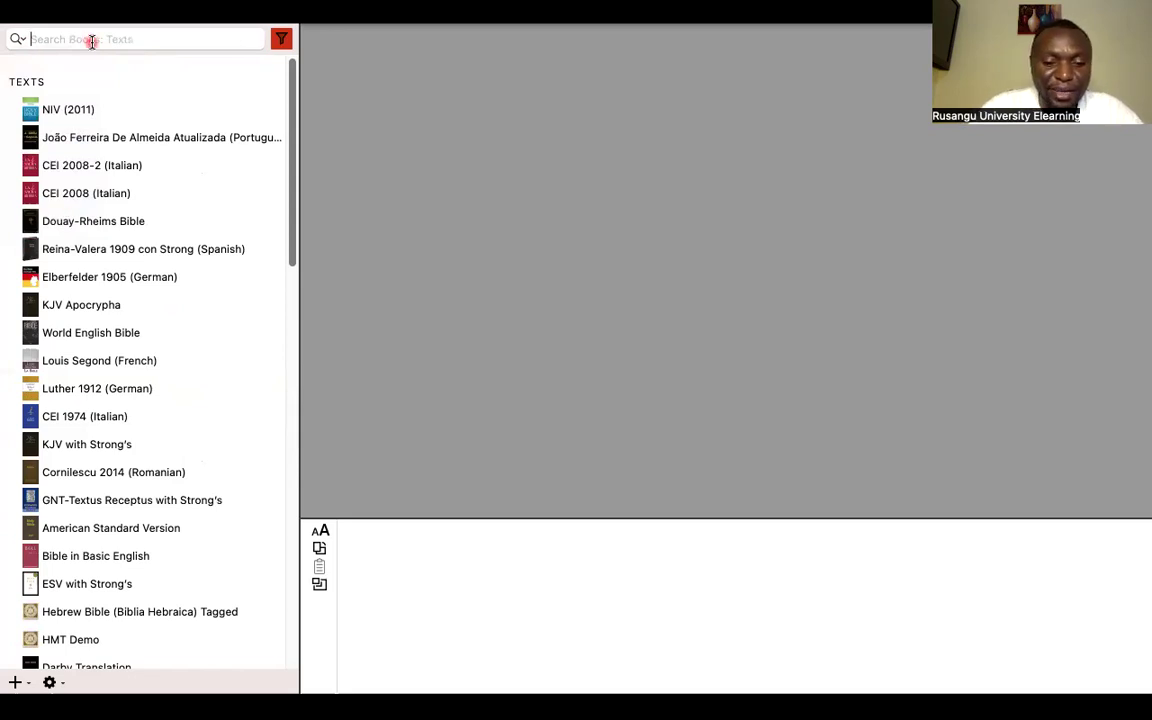
text(hebrew)
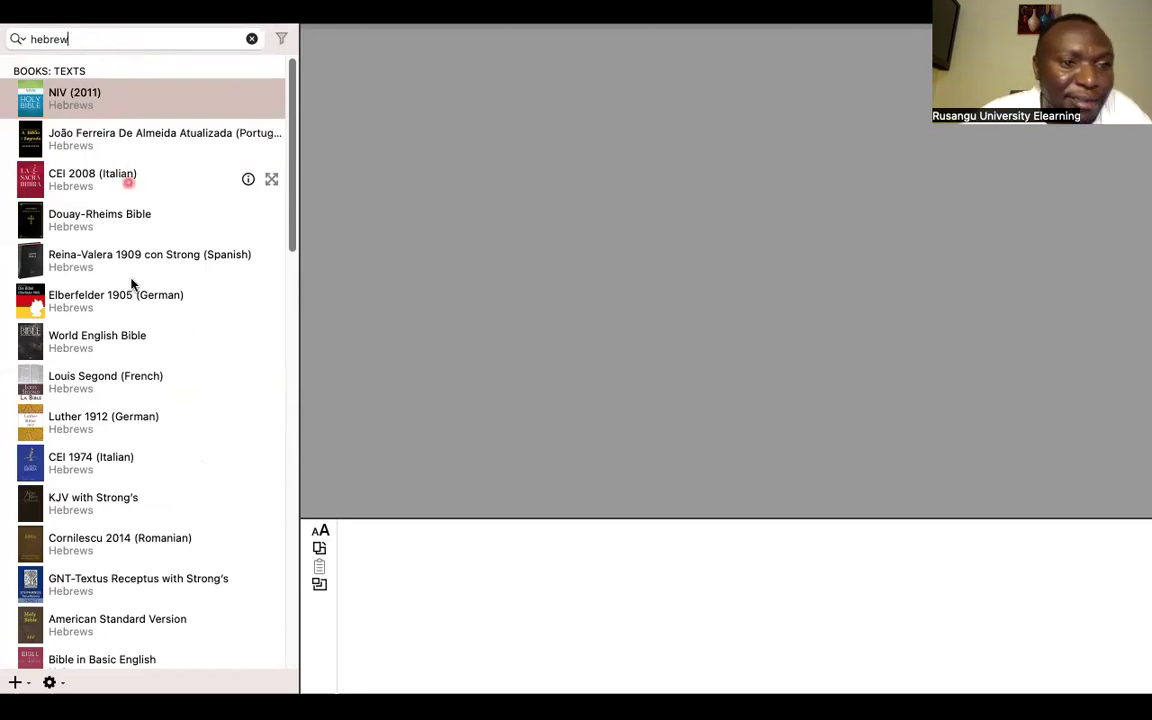
Look through the Books: Texts results for "hebrew" down to the Ukrainian Bible.
scroll(130, 290, down, 5)
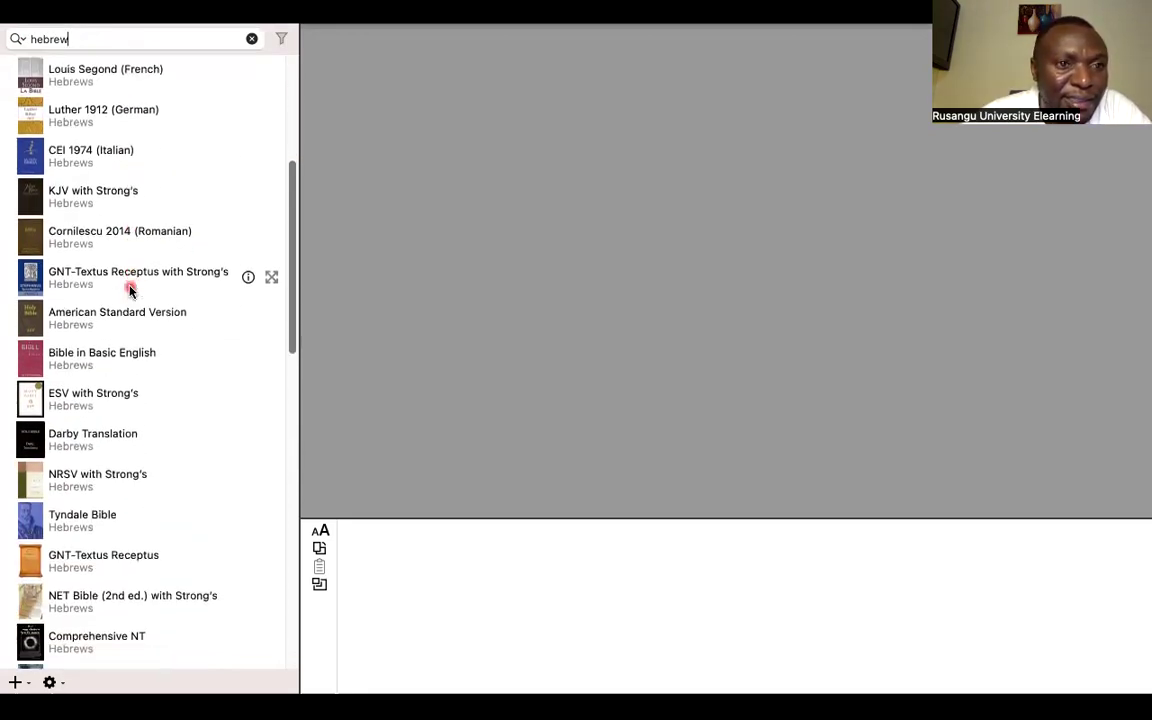
scroll(130, 290, up, 6)
scroll(141, 188, down, 7)
scroll(141, 188, down, 10)
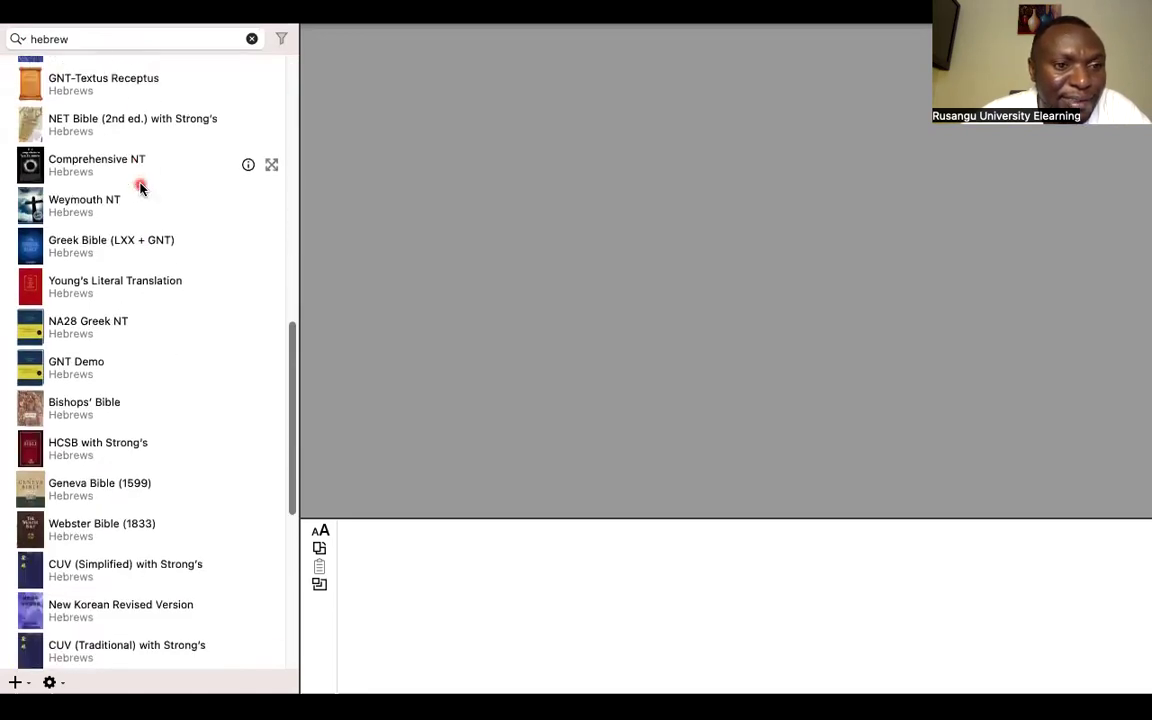
scroll(140, 188, down, 3)
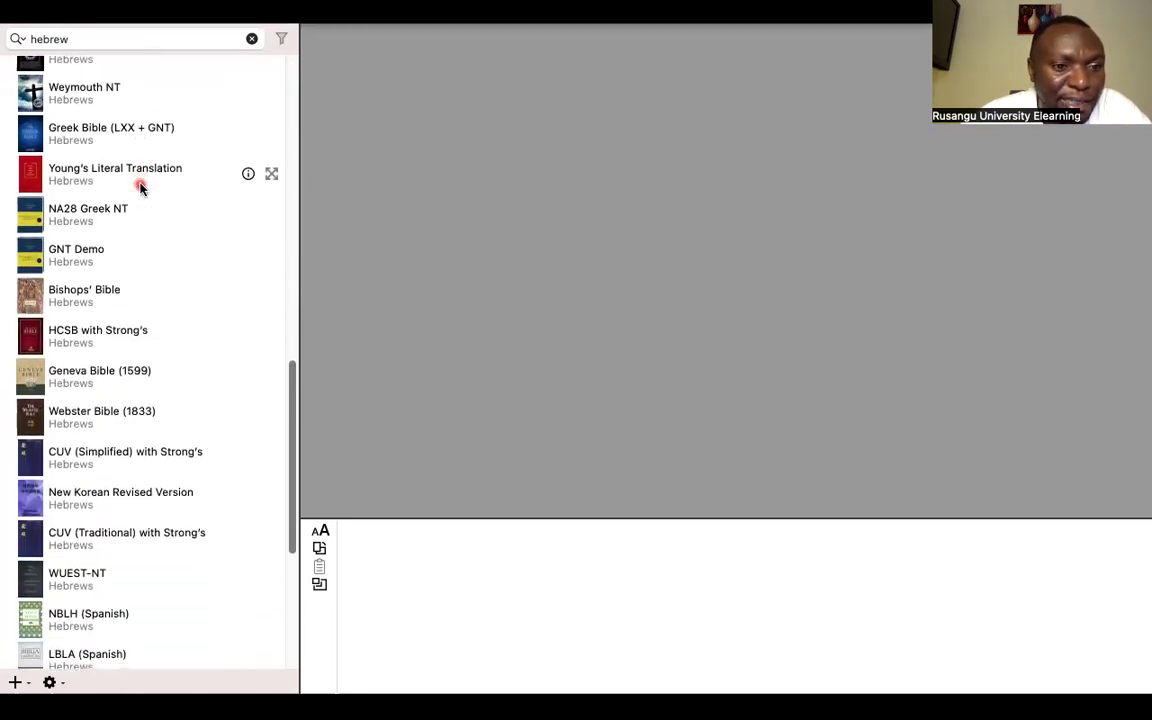
scroll(140, 188, down, 4)
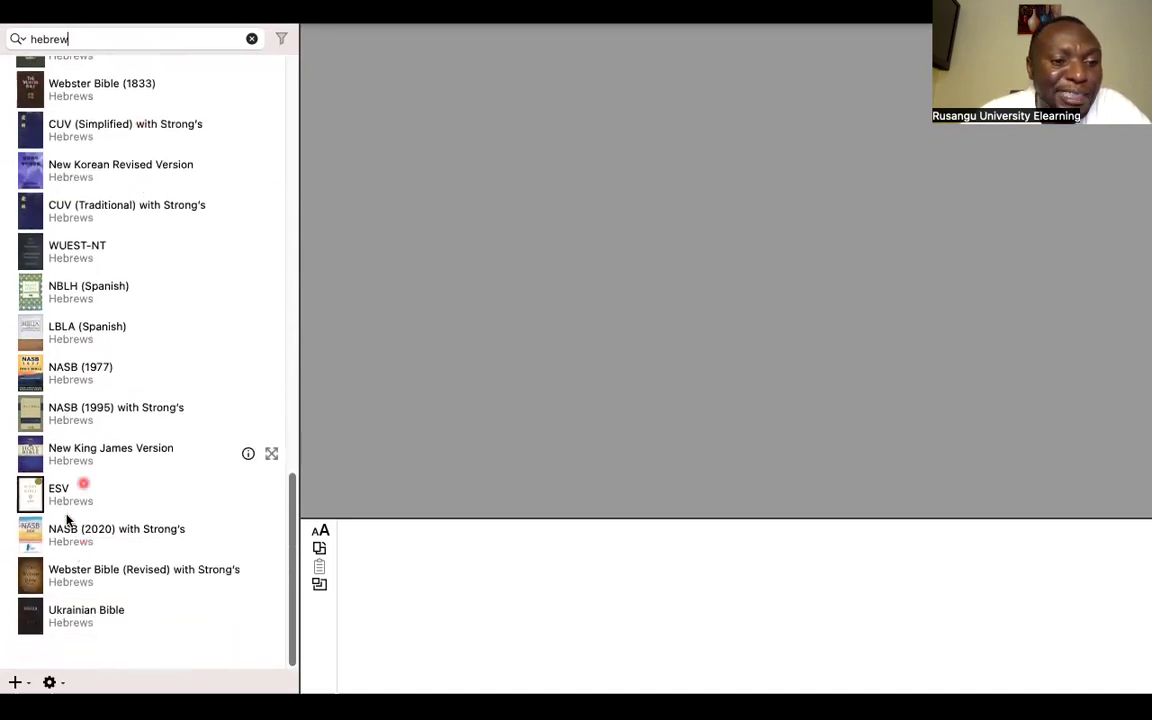
Review the matching Bible texts back up from the Ukrainian Bible to NIV (2011).
scroll(58, 551, up, 4)
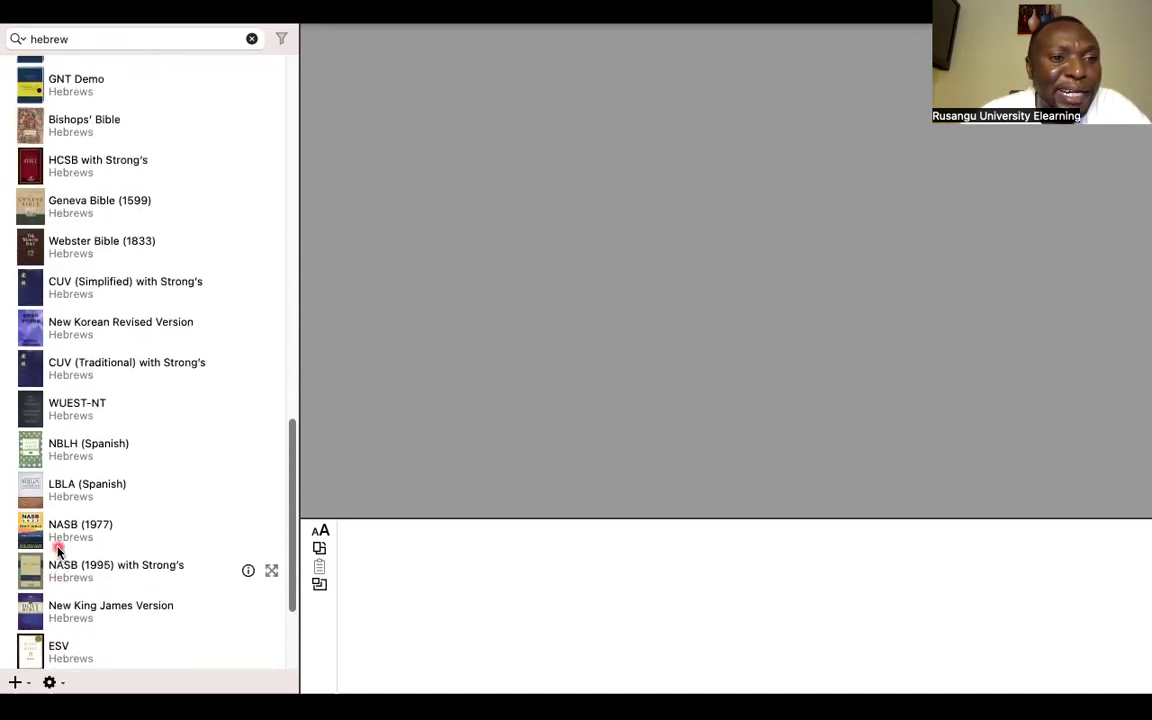
scroll(58, 551, up, 6)
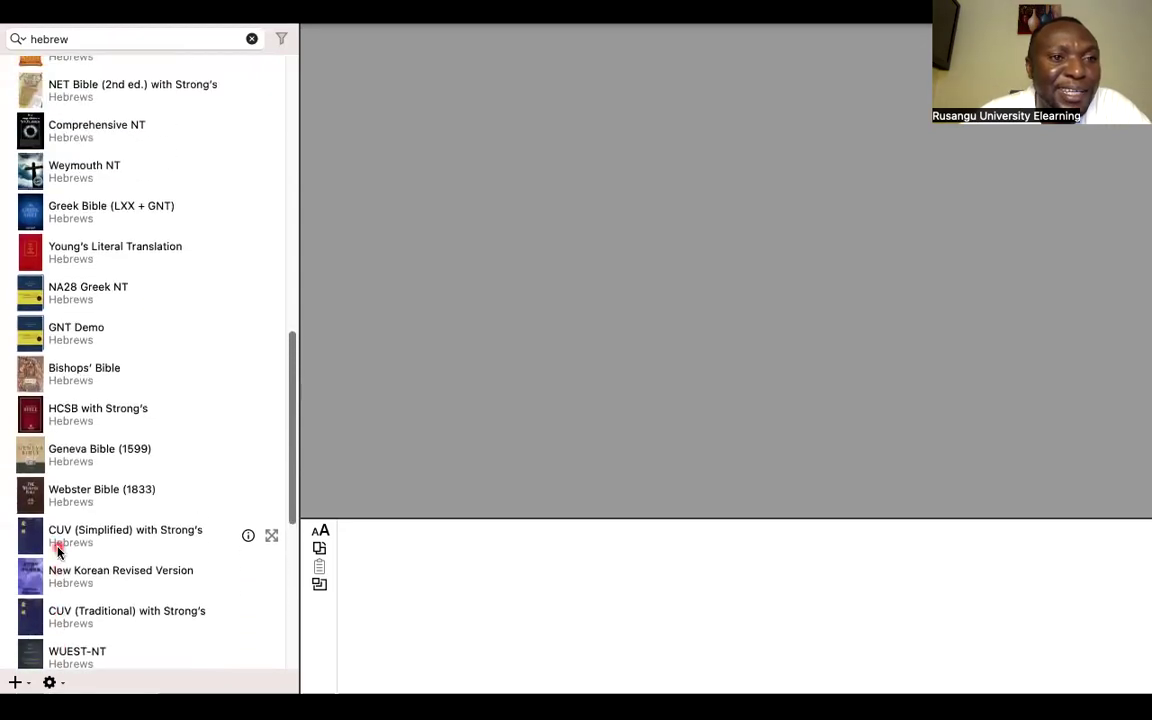
scroll(58, 551, up, 4)
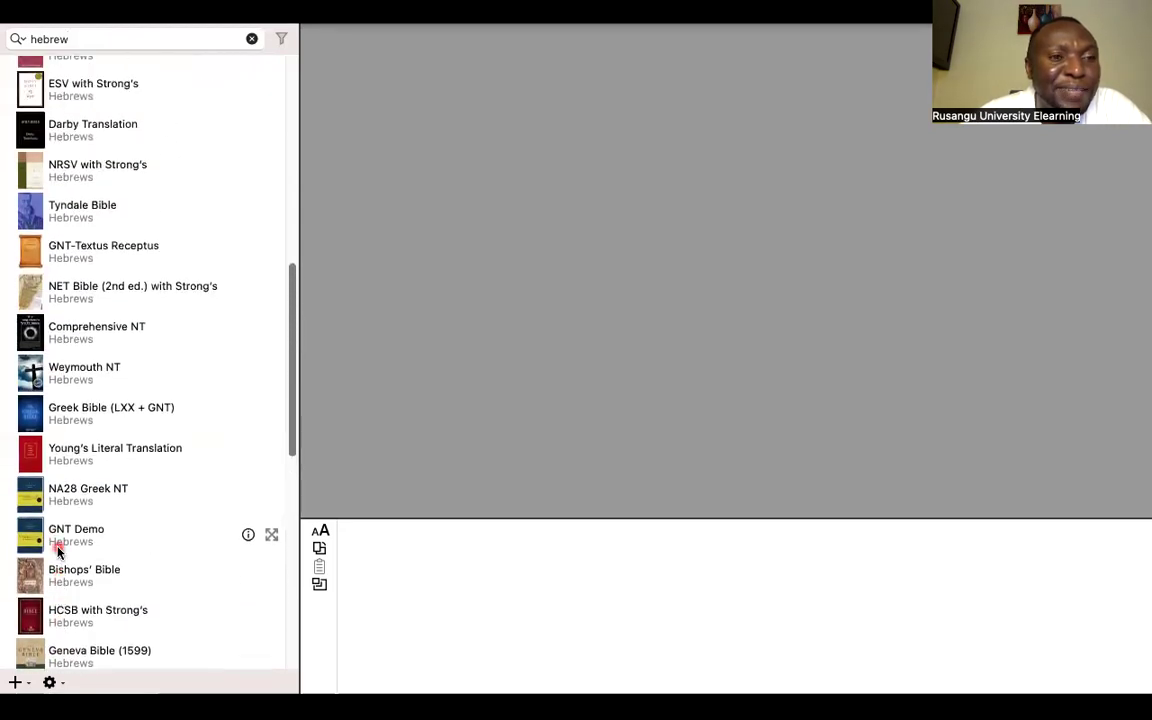
scroll(58, 551, up, 6)
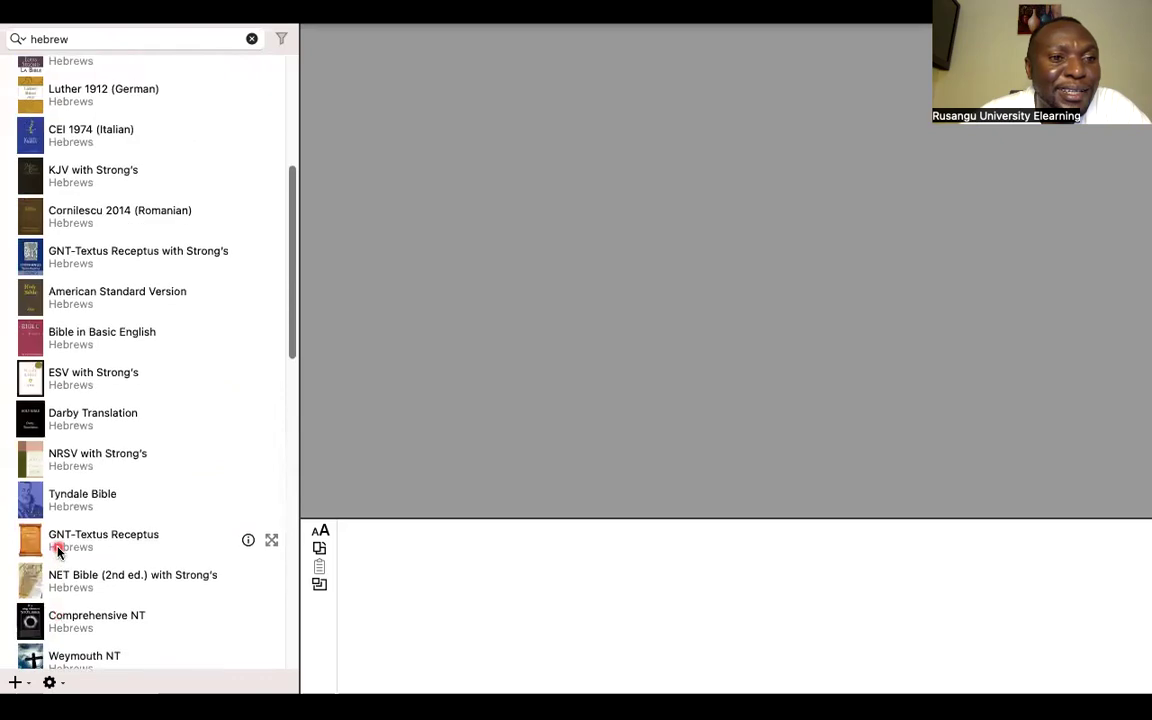
scroll(58, 551, up, 4)
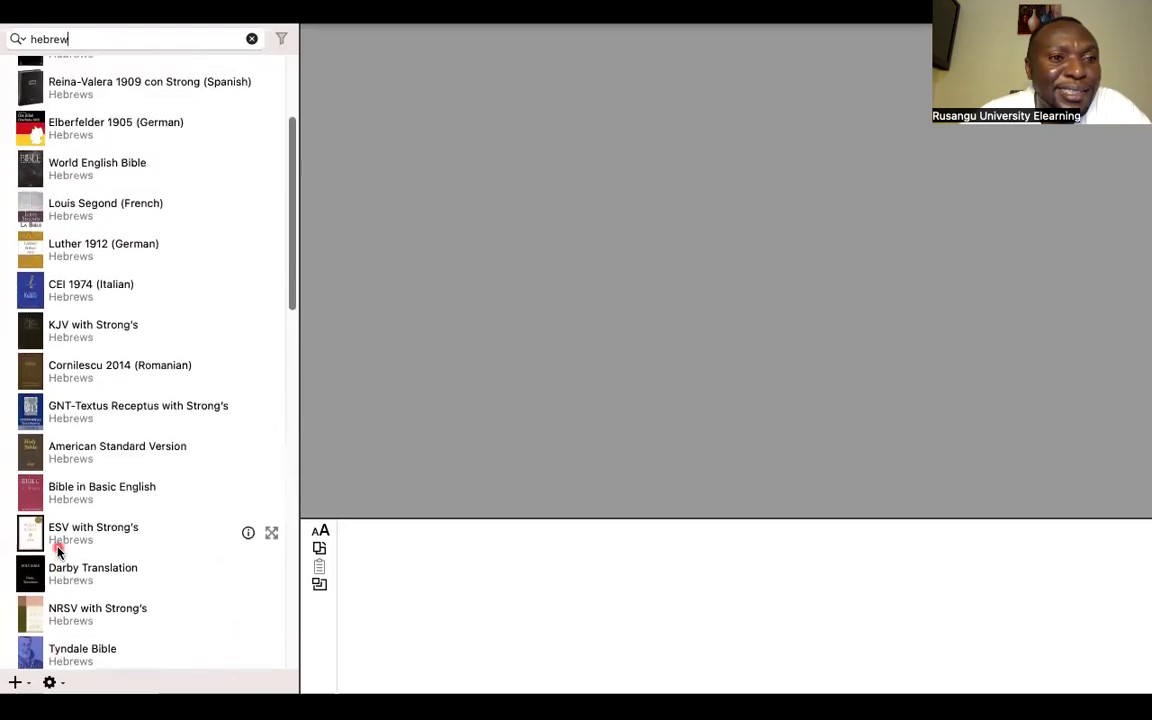
scroll(58, 551, up, 3)
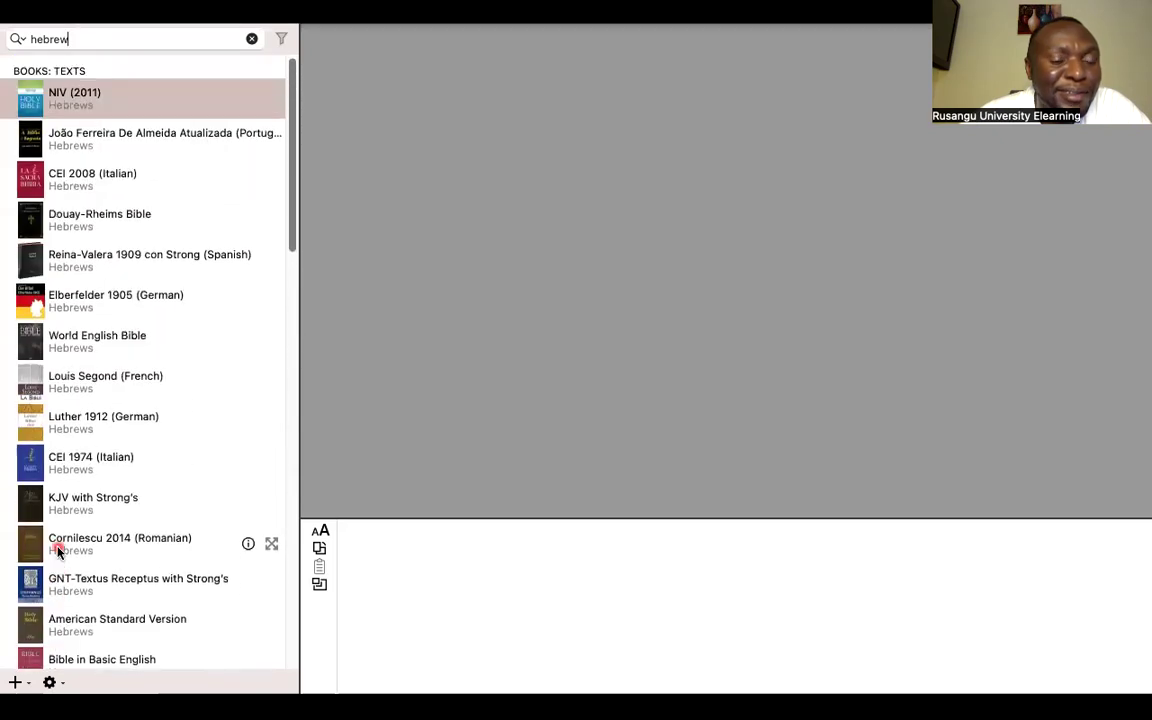
Recheck the Bible texts containing Hebrews from NIV (2011) down to the end of the results.
scroll(58, 551, down, 8)
scroll(58, 551, down, 3)
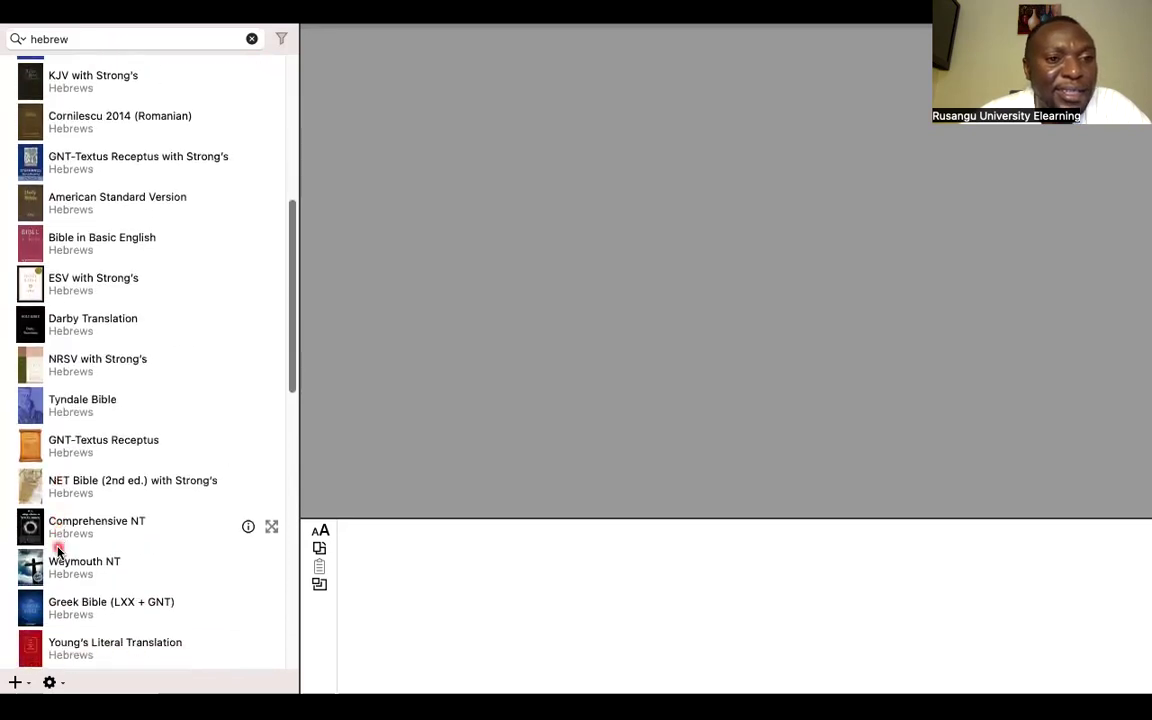
scroll(133, 385, down, 6)
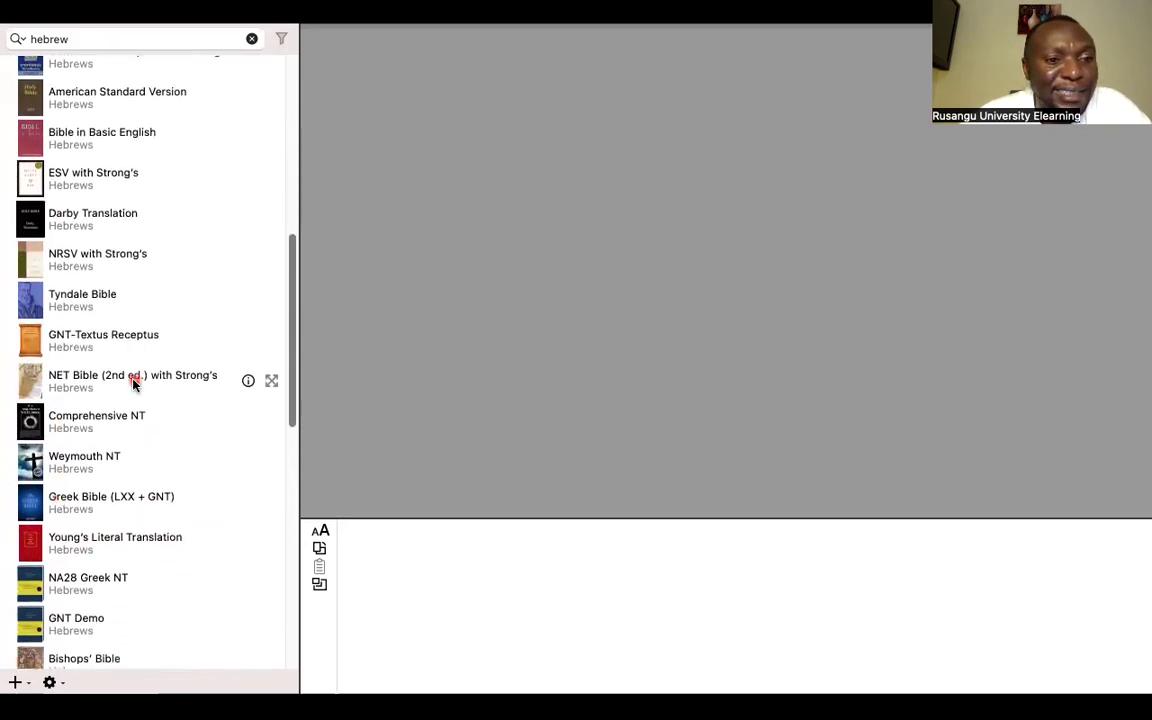
scroll(133, 385, down, 6)
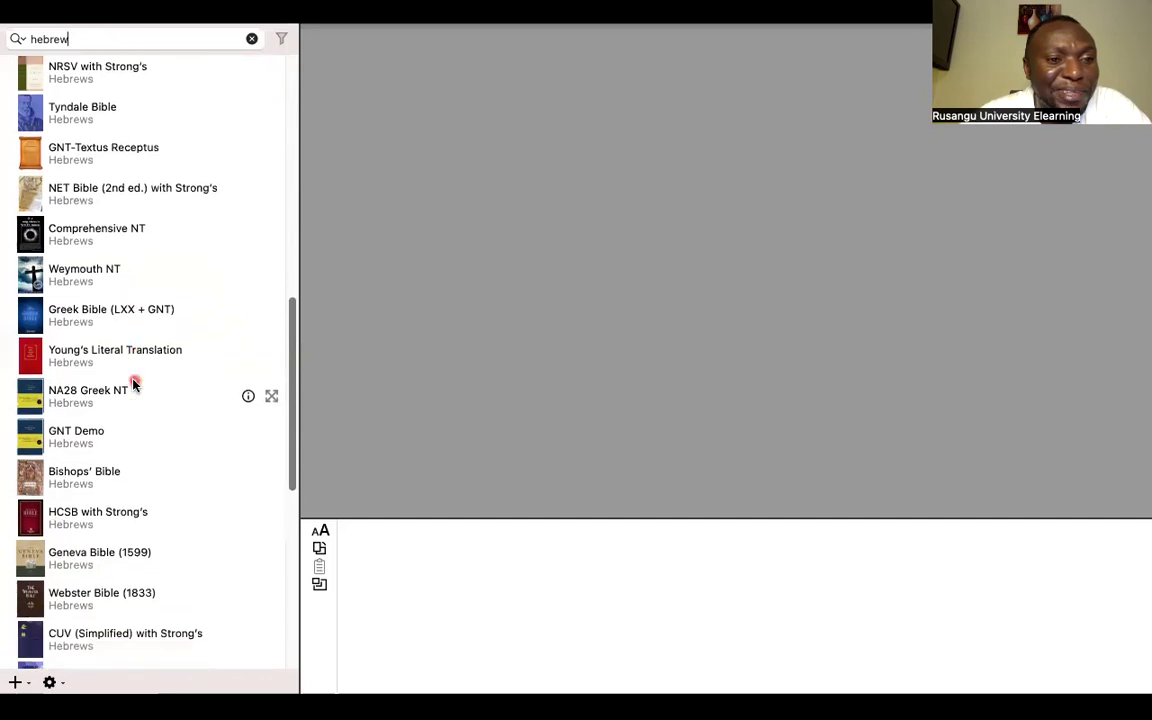
scroll(133, 385, down, 7)
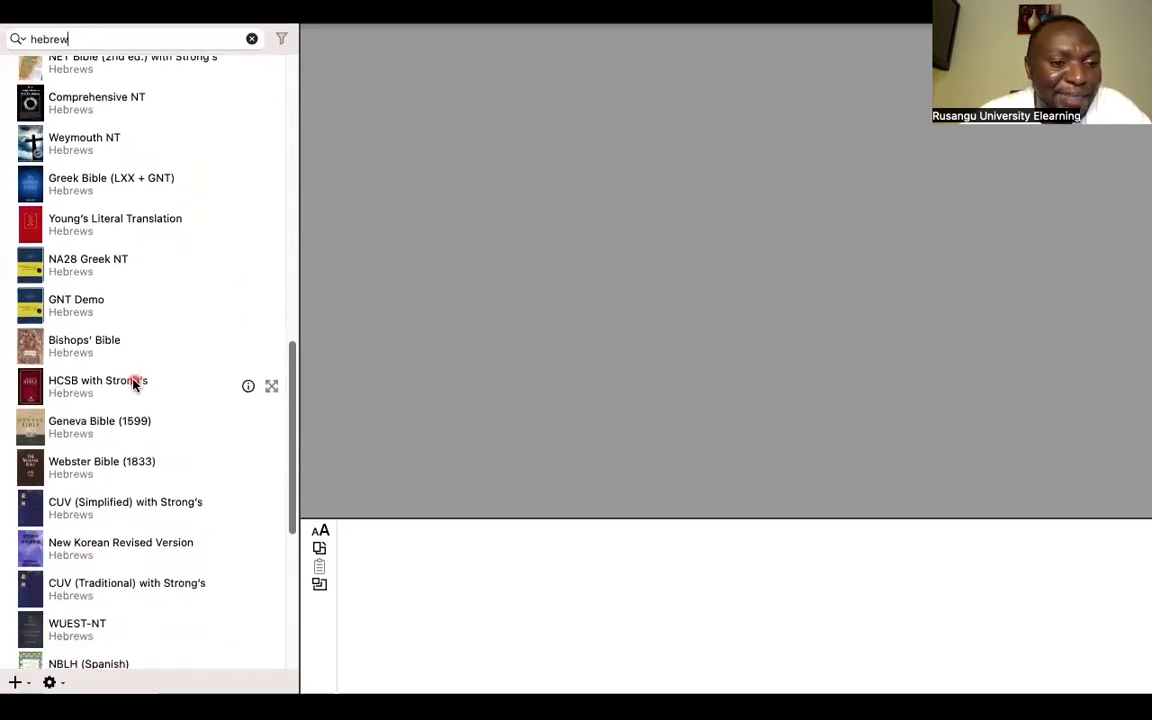
scroll(133, 385, down, 6)
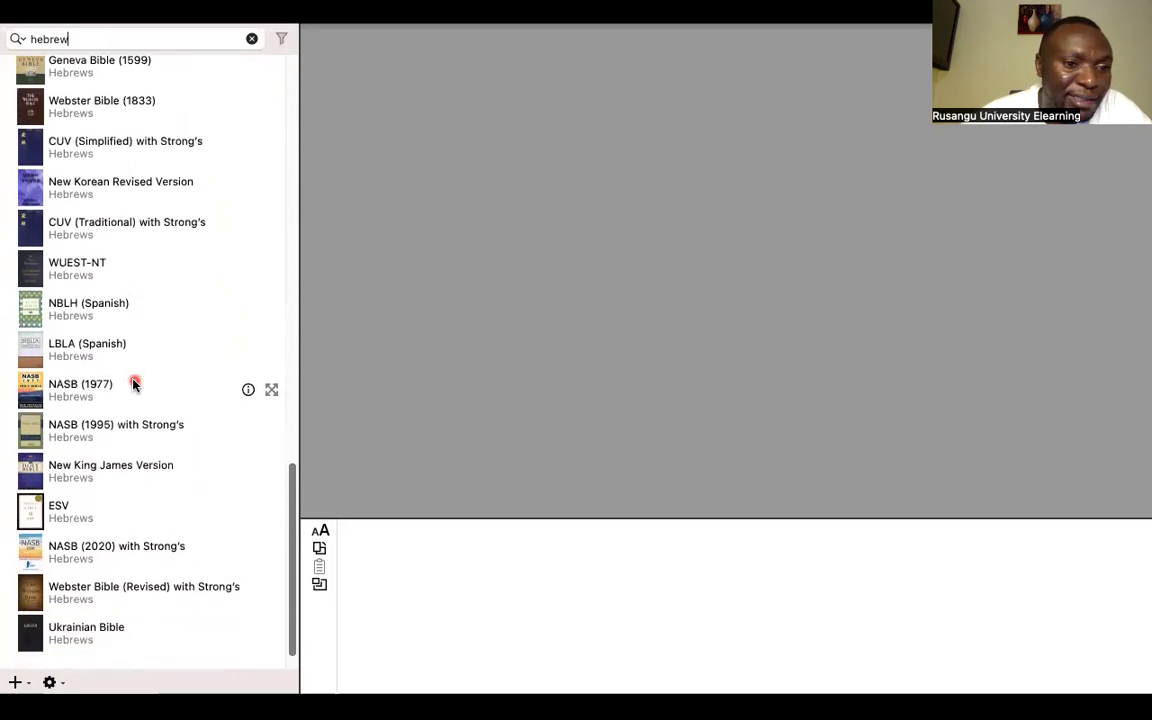
scroll(133, 385, down, 1)
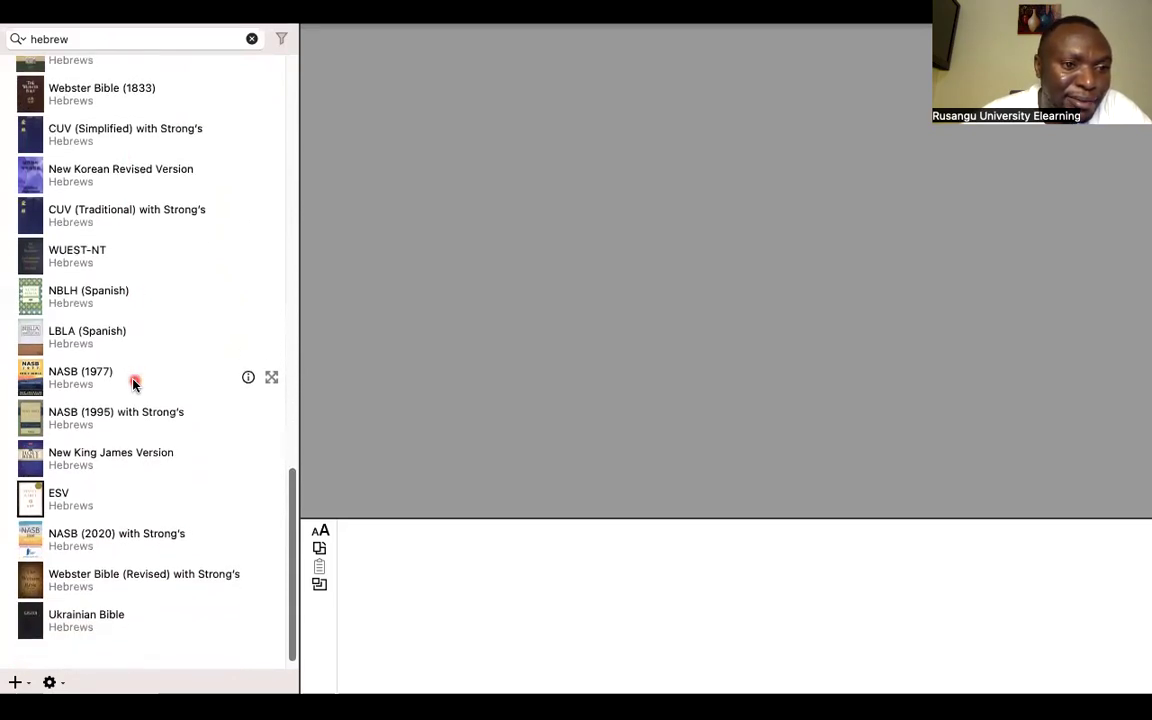
scroll(116, 388, down, 1)
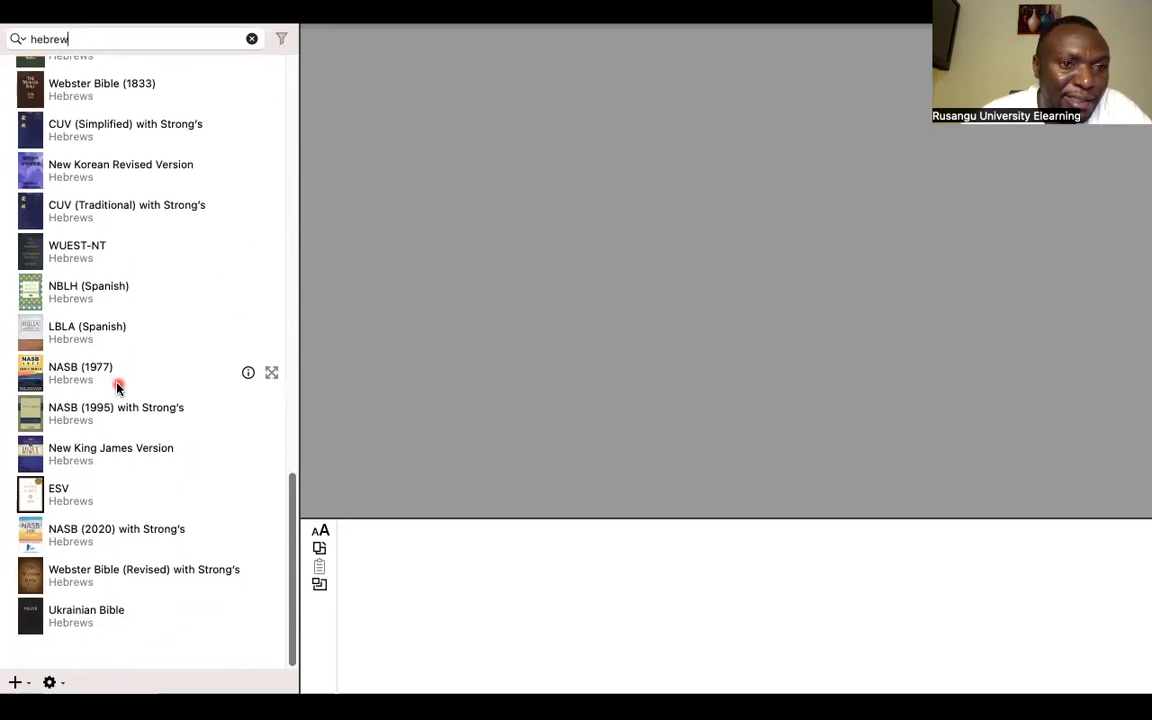
scroll(116, 388, up, 1)
Try the search term "hebra" in Books: Texts, and change it to "hebre".
key(BackSpace)
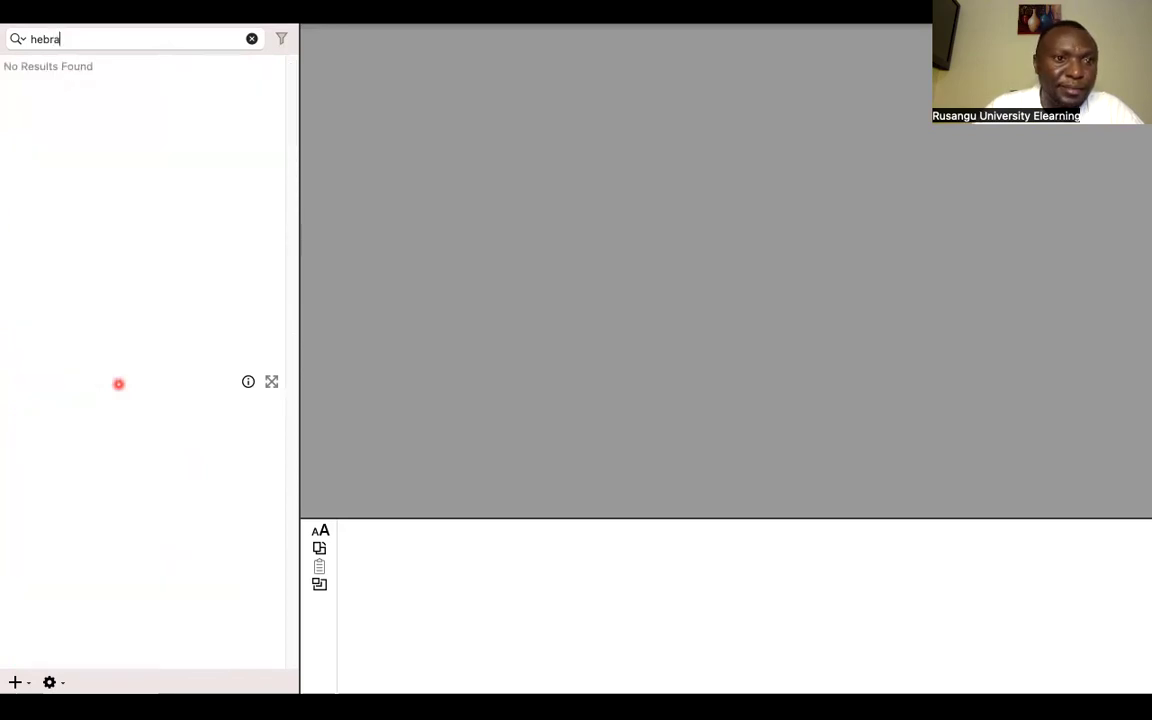
key(BackSpace)
key(BackSpace)
key(BackSpace)
key(BackSpace)
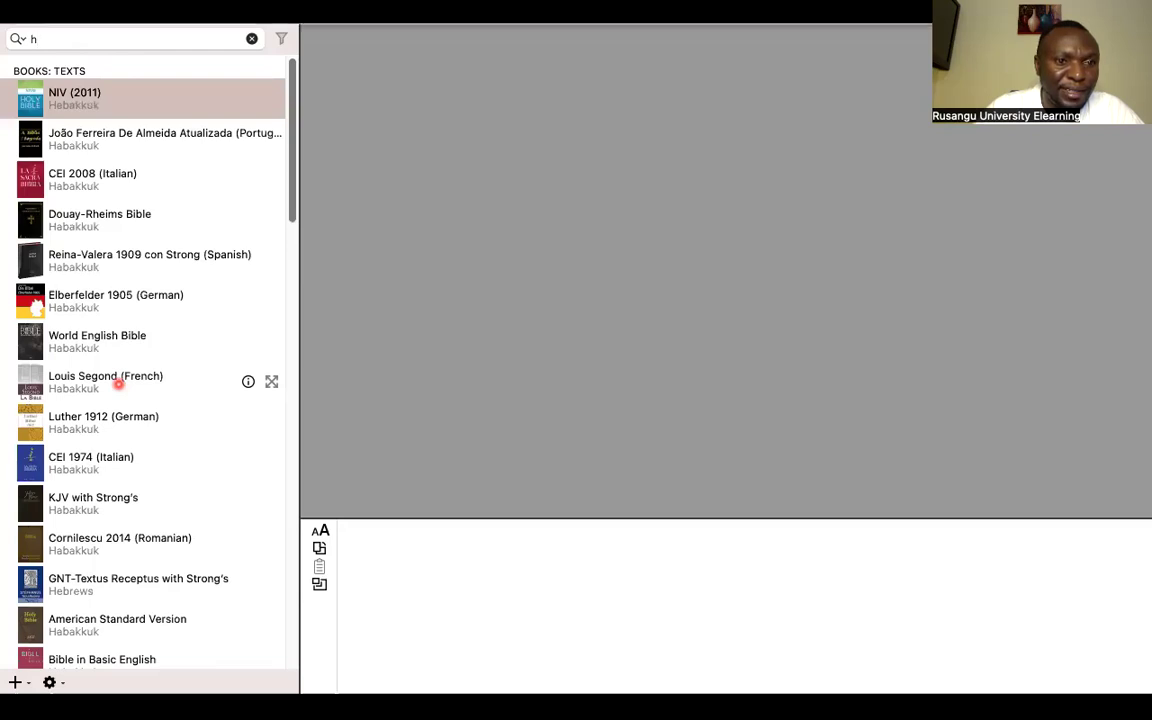
text(ebre)
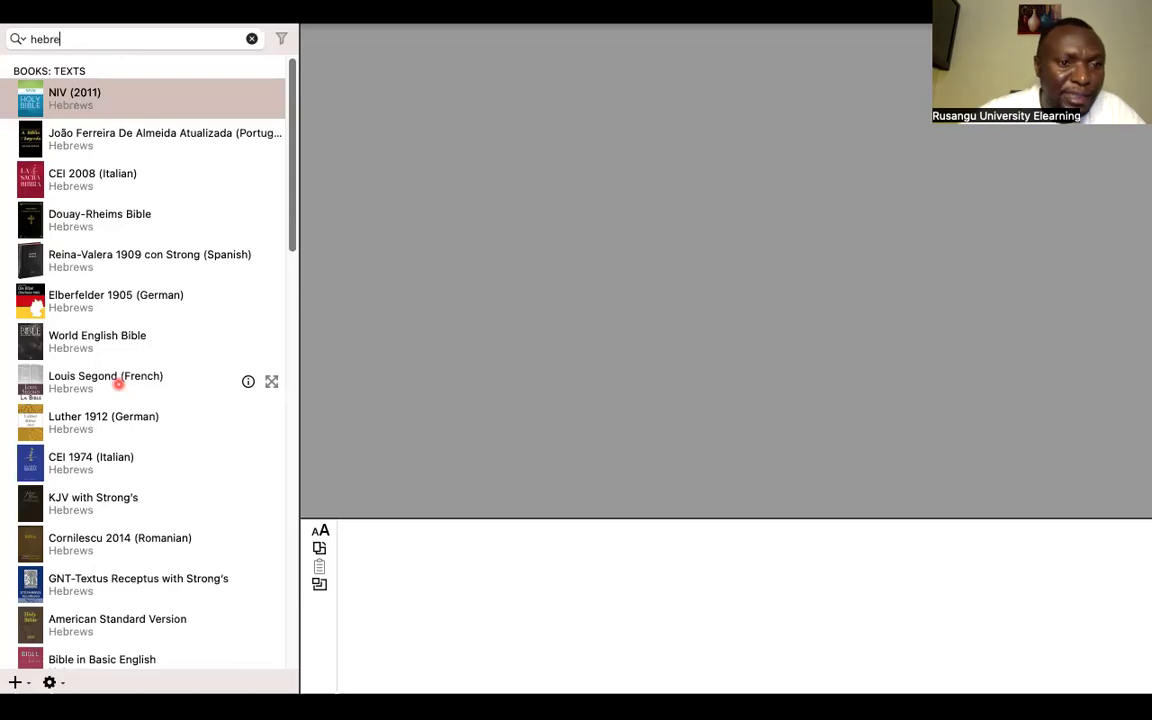
Look through the Bible texts matching "hebre", from World English Bible down to the Ukrainian Bible.
scroll(134, 437, down, 8)
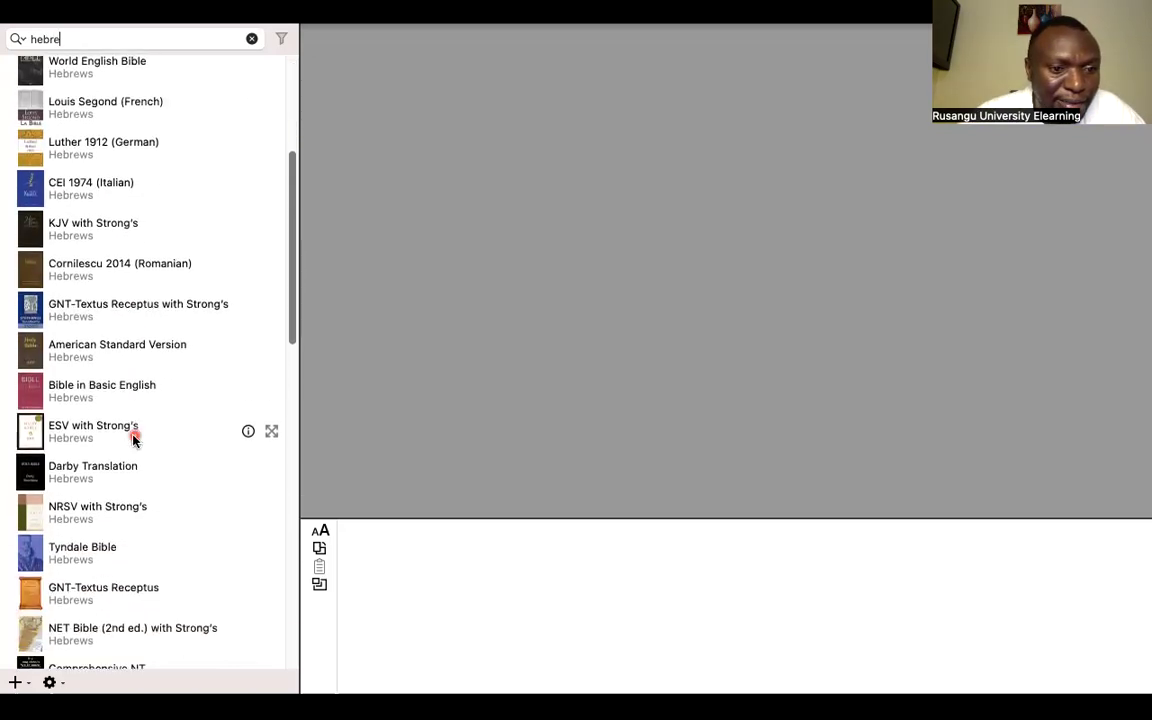
scroll(134, 440, down, 8)
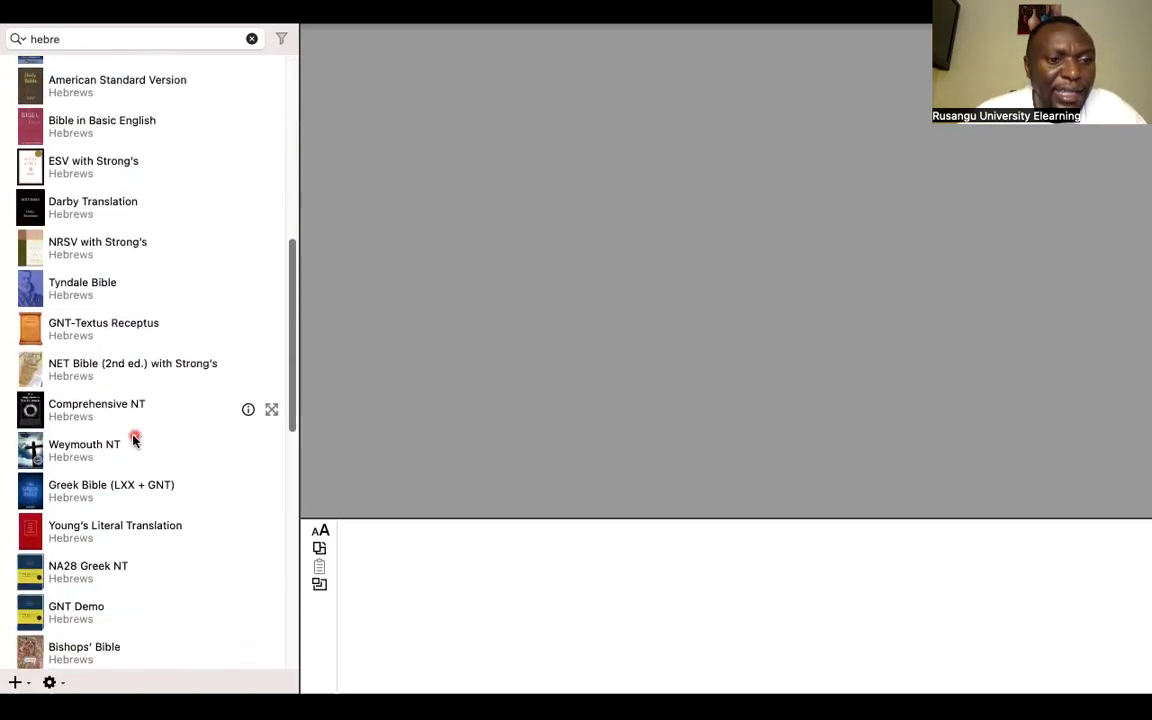
scroll(134, 440, down, 6)
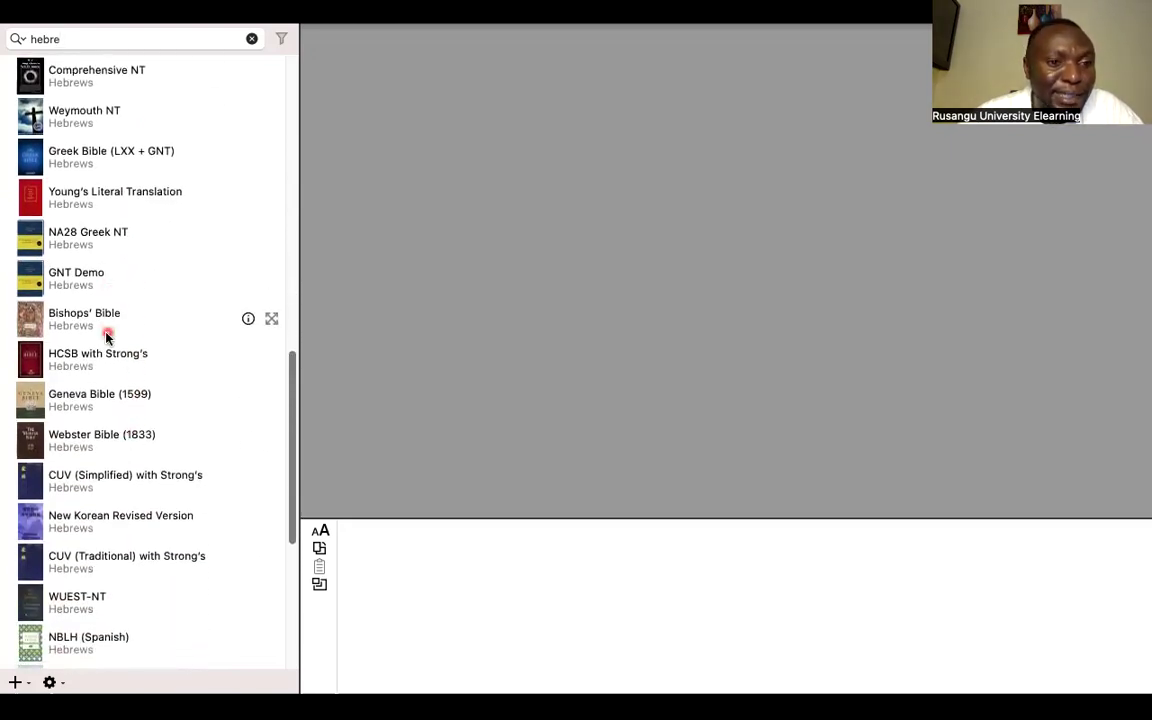
scroll(107, 338, down, 1)
scroll(107, 338, down, 2)
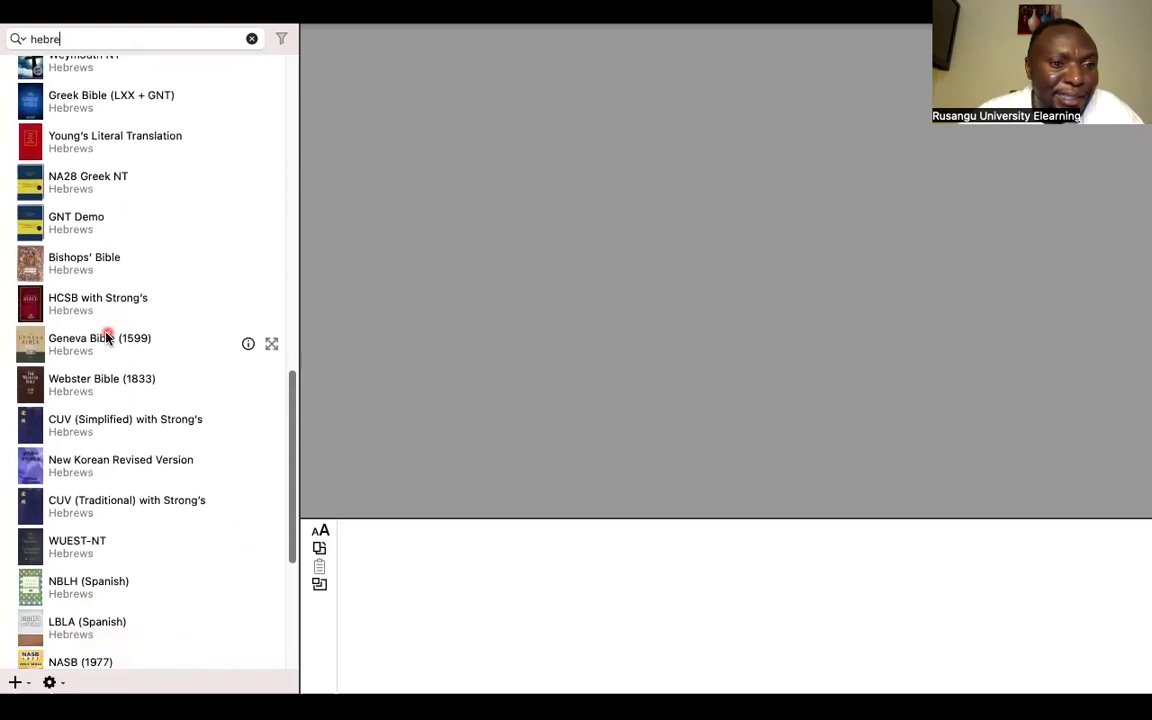
scroll(107, 338, down, 3)
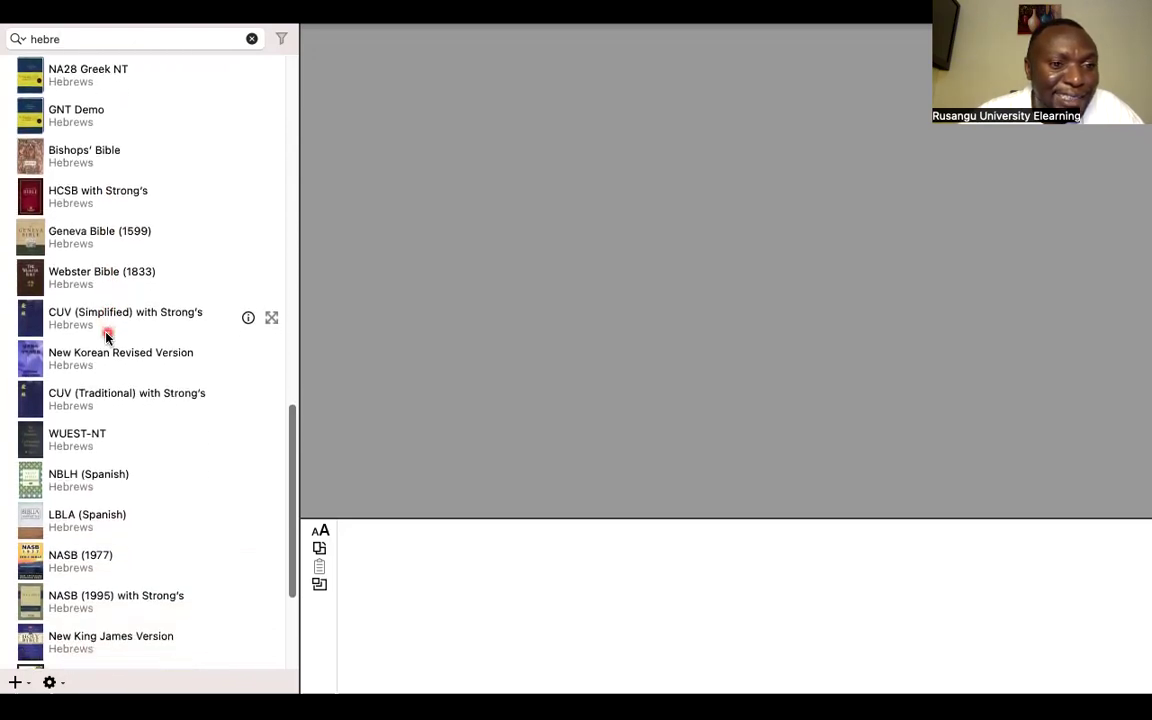
scroll(107, 338, down, 2)
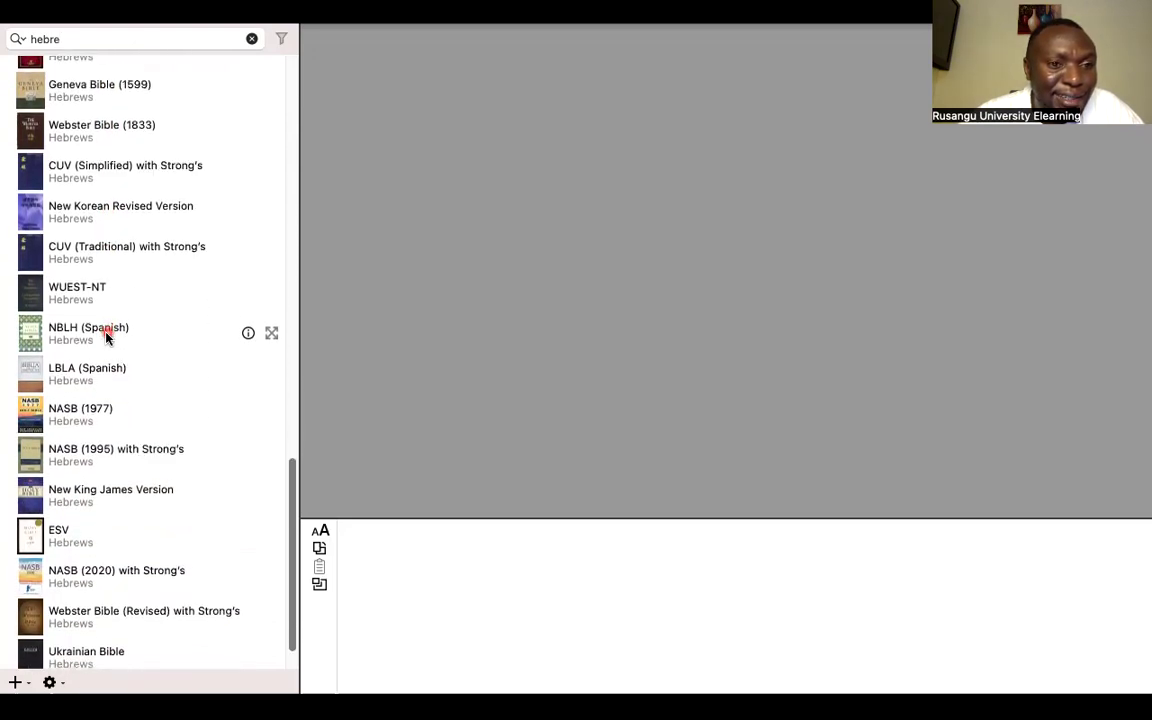
Clear the "hebre" search to return to the filtered Texts list.
scroll(107, 338, up, 6)
key(BackSpace)
key(BackSpace)
key(BackSpace)
key(BackSpace)
key(BackSpace)
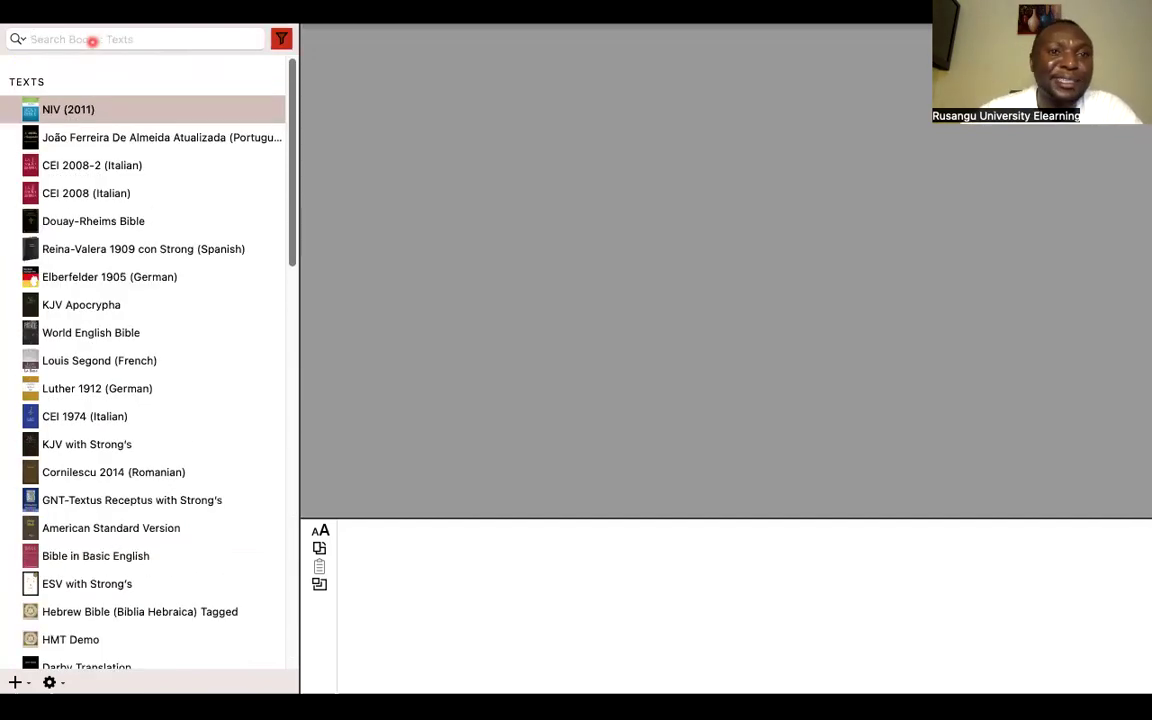
Remove the Texts filter to show all Library categories, and look over the Texts, Databases and Tools sections.
click(281, 39)
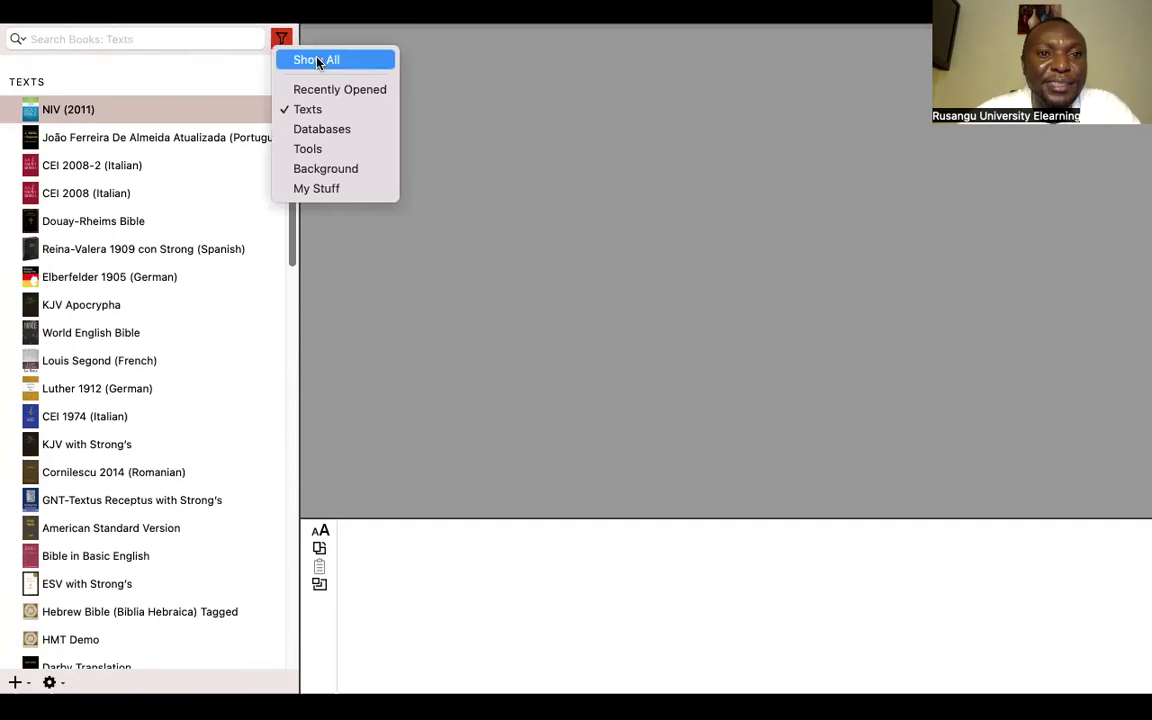
click(318, 62)
scroll(169, 345, down, 1)
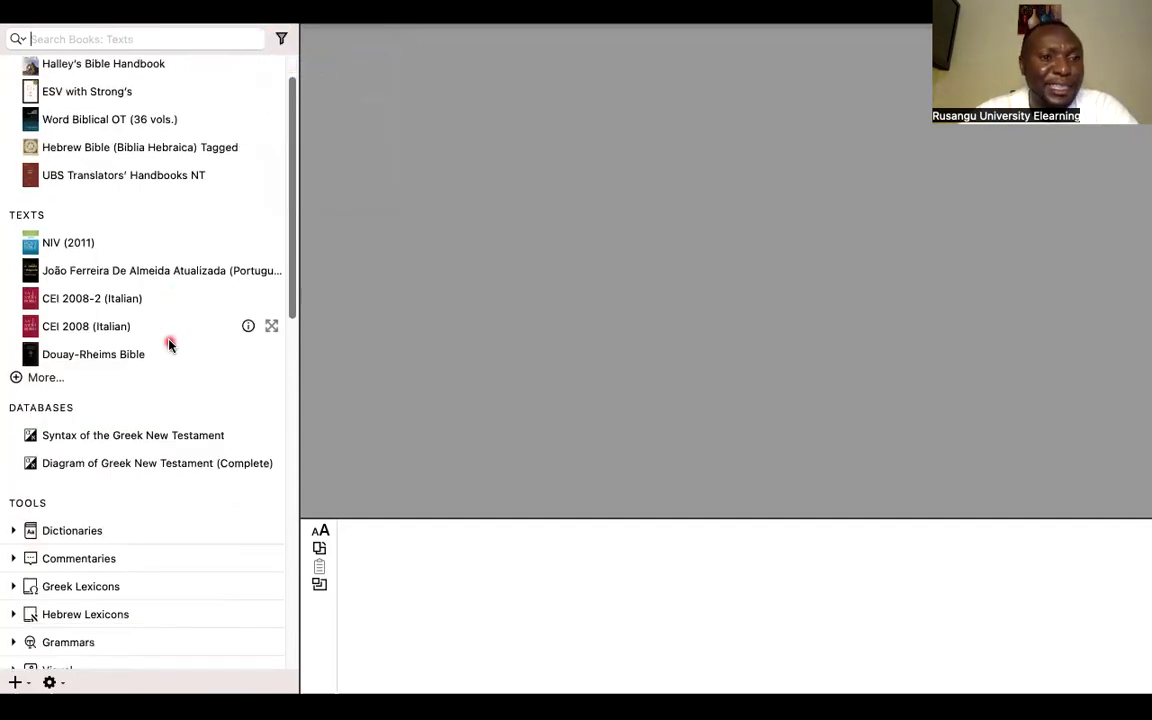
scroll(169, 345, down, 1)
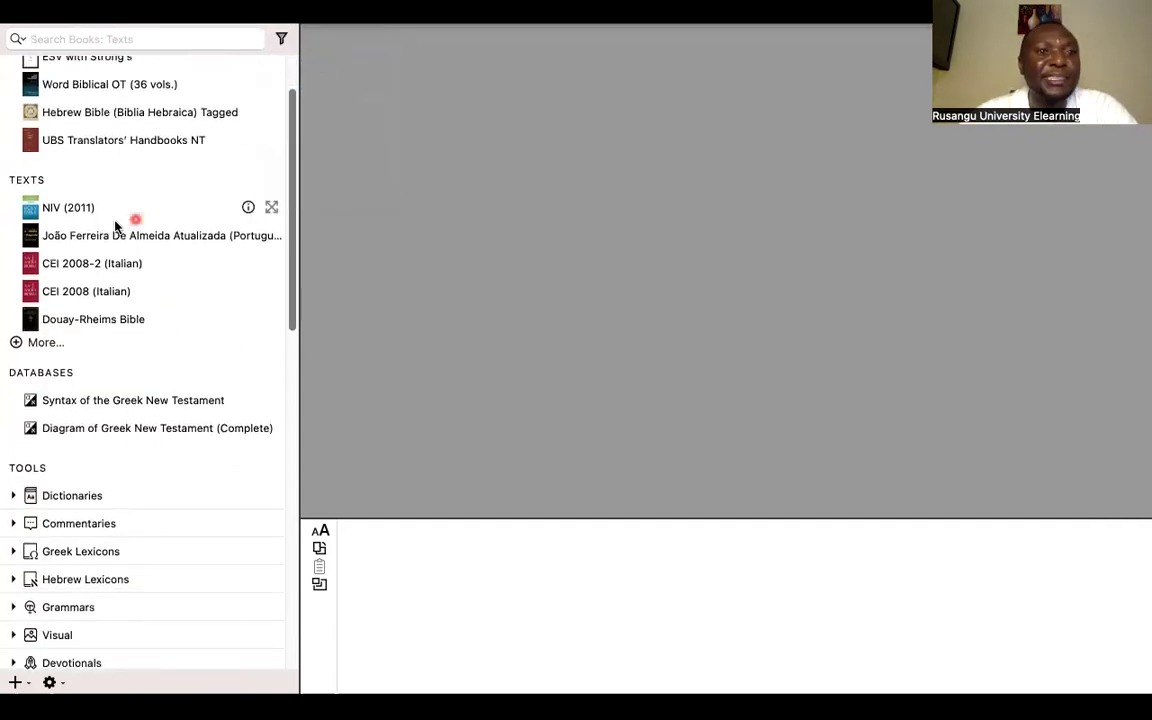
Expand the Texts section of the Library to list every available Bible text.
scroll(159, 120, up, 3)
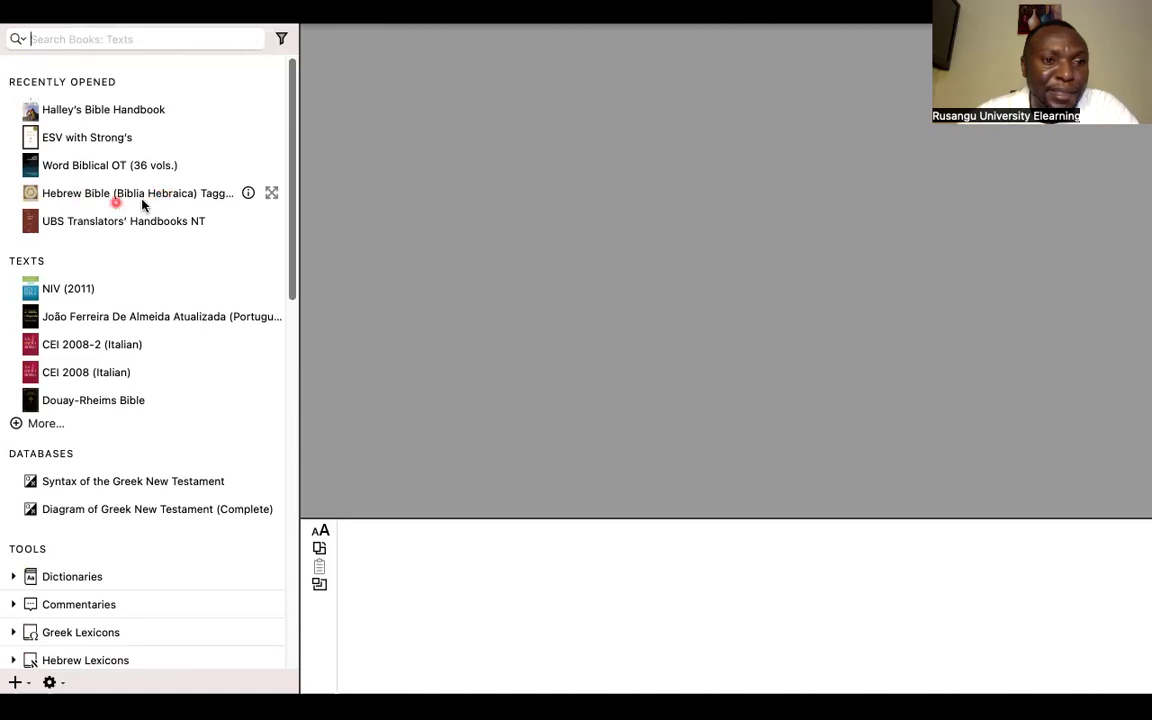
click(84, 410)
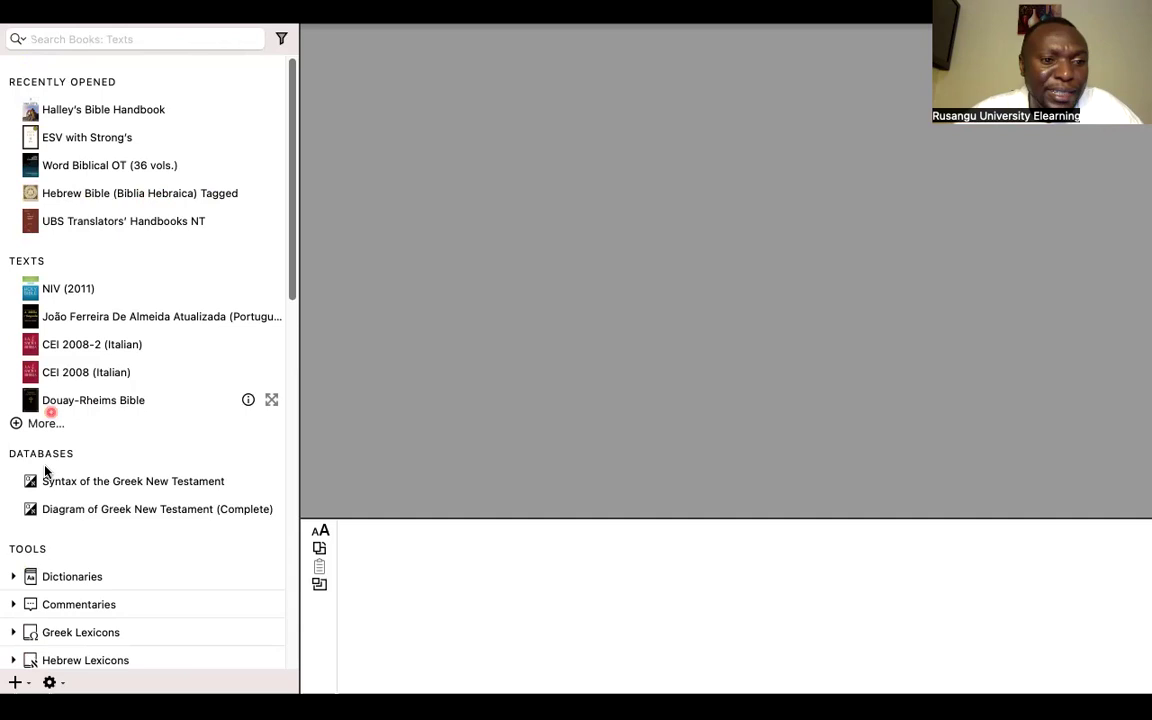
scroll(45, 470, down, 1)
scroll(40, 445, up, 1)
click(33, 419)
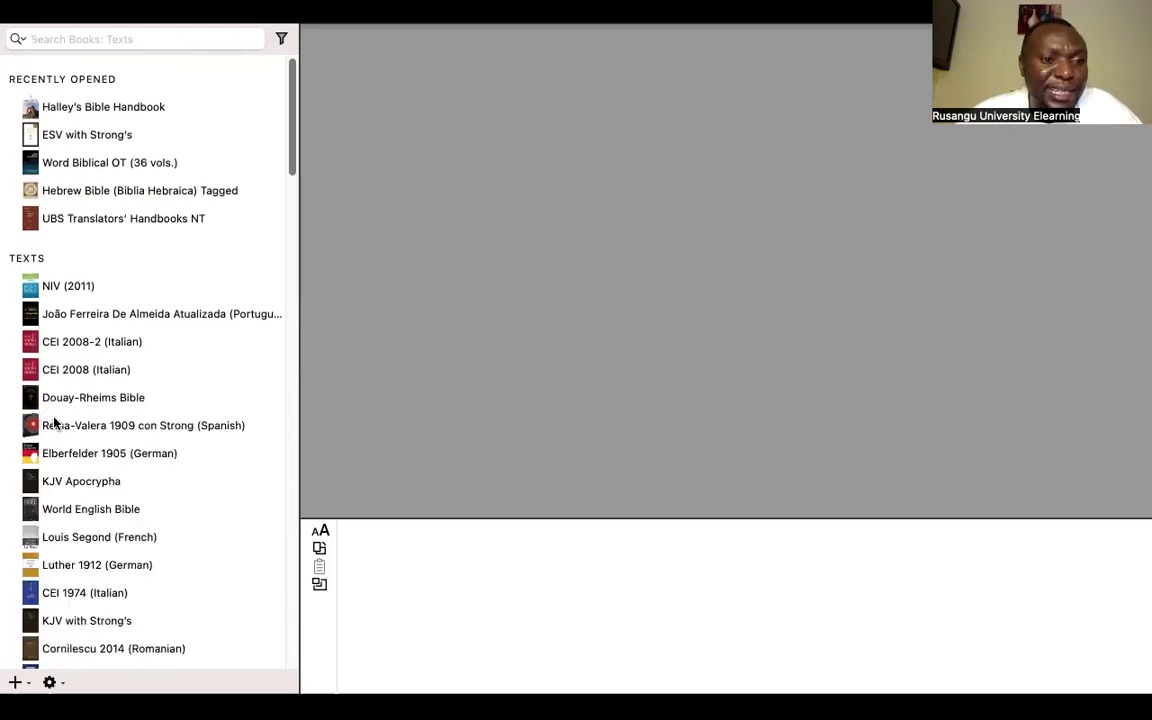
Look through the expanded Texts list, examining the translations and the Hebrew and Greek Bibles such as Hebrew Bible Tagged and NA28 Greek NT.
scroll(116, 422, down, 4)
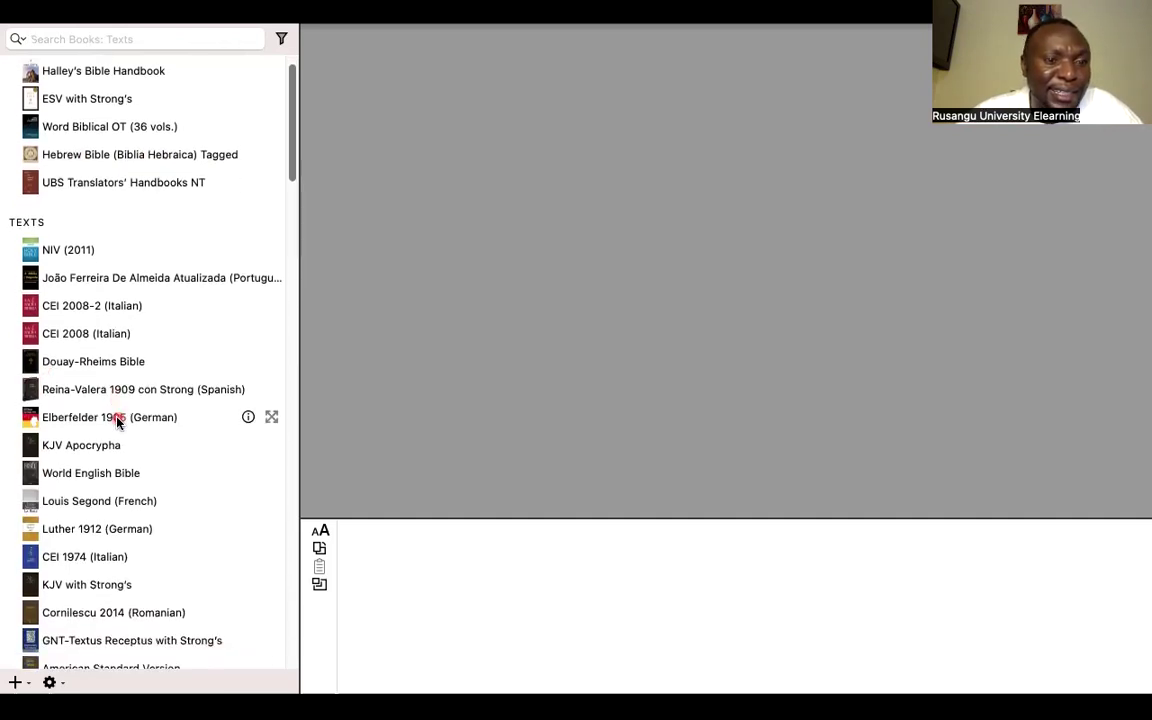
scroll(116, 422, down, 5)
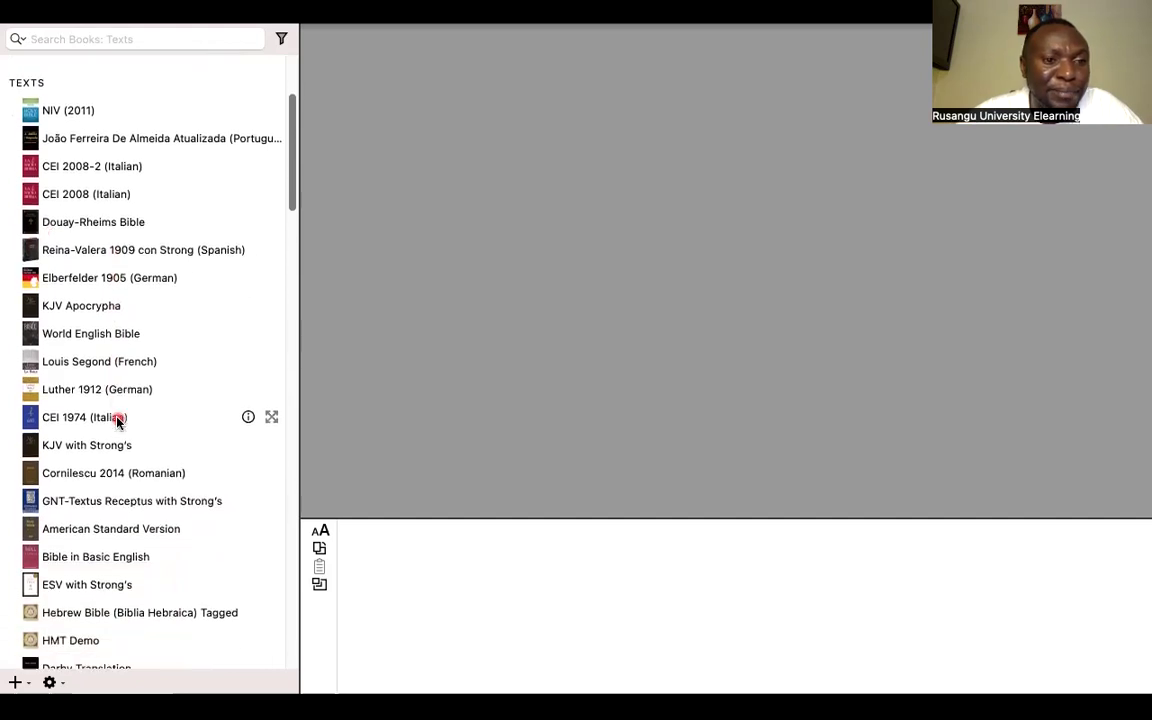
scroll(116, 422, down, 4)
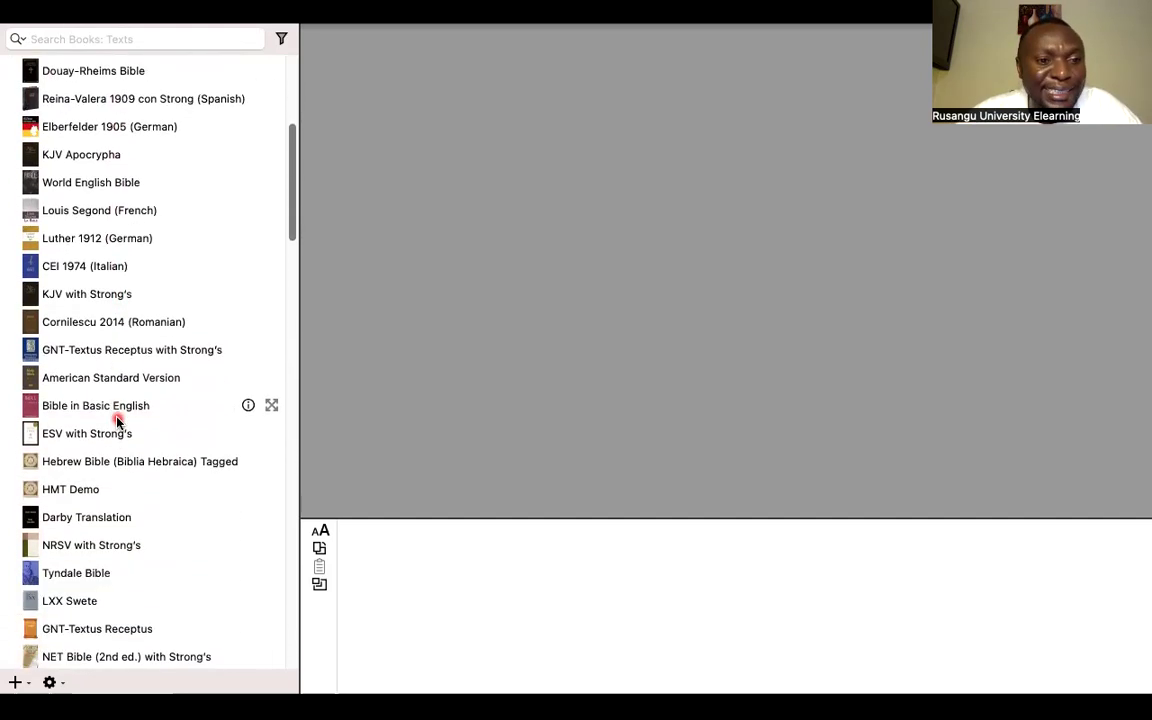
scroll(116, 422, down, 5)
scroll(116, 422, down, 5)
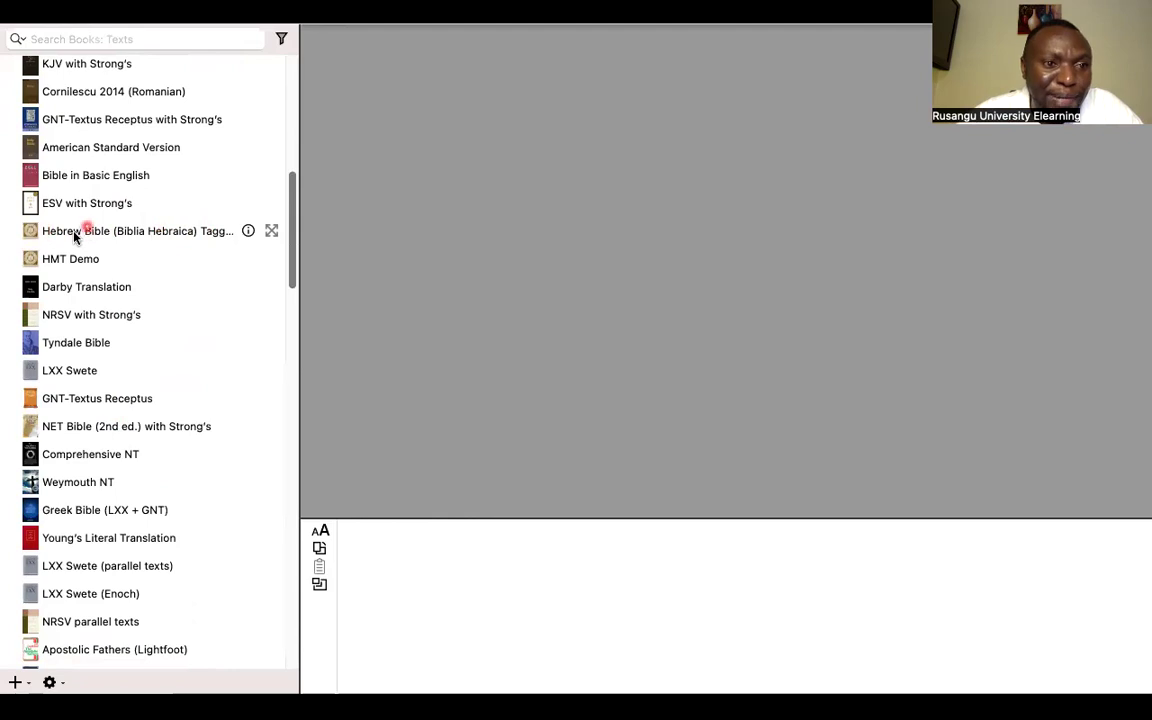
scroll(129, 240, up, 3)
scroll(129, 240, up, 10)
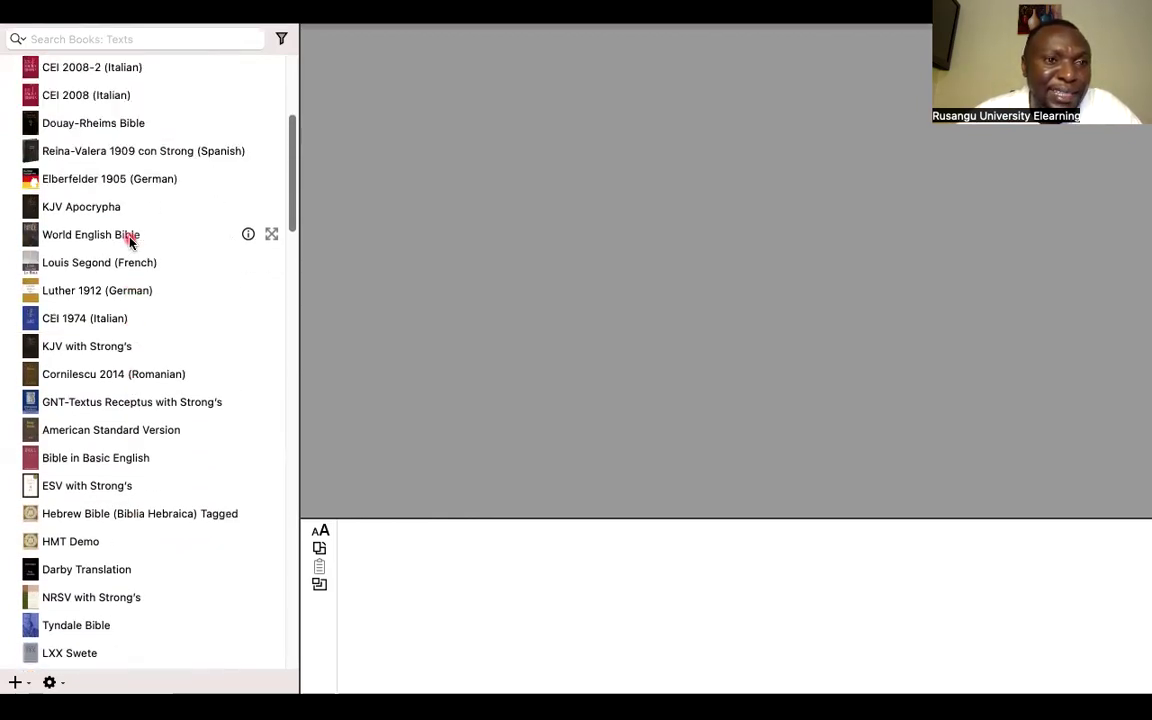
scroll(129, 240, down, 5)
scroll(129, 240, down, 10)
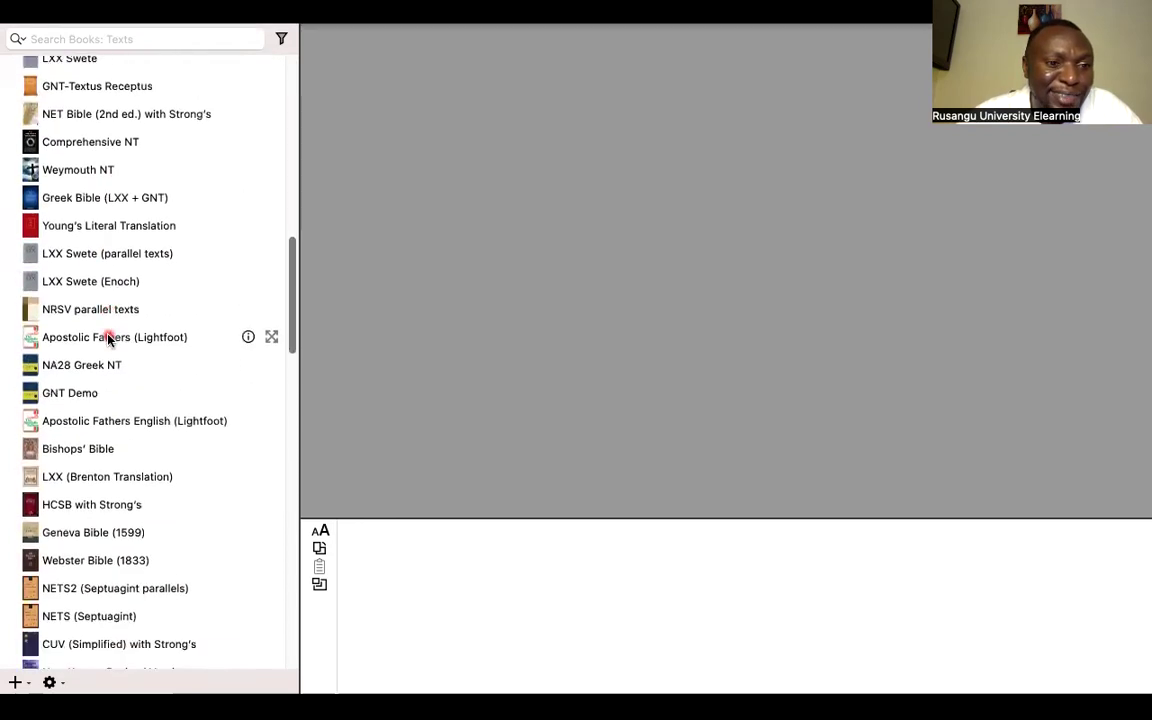
click(112, 360)
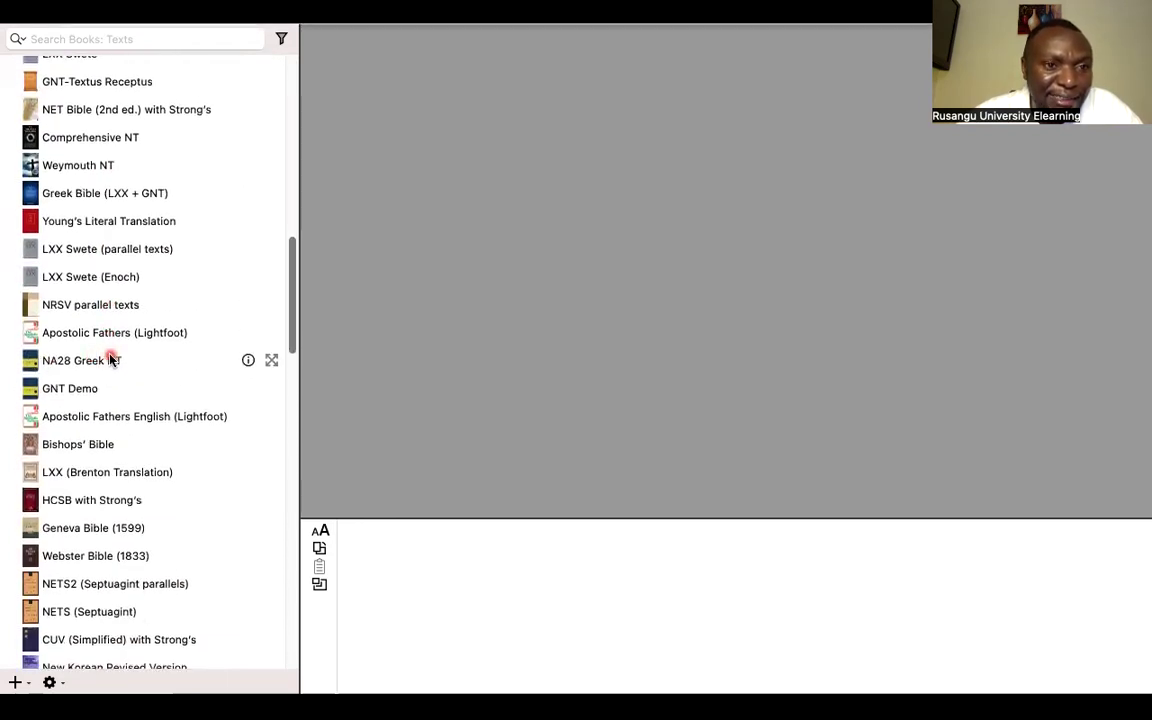
click(158, 250)
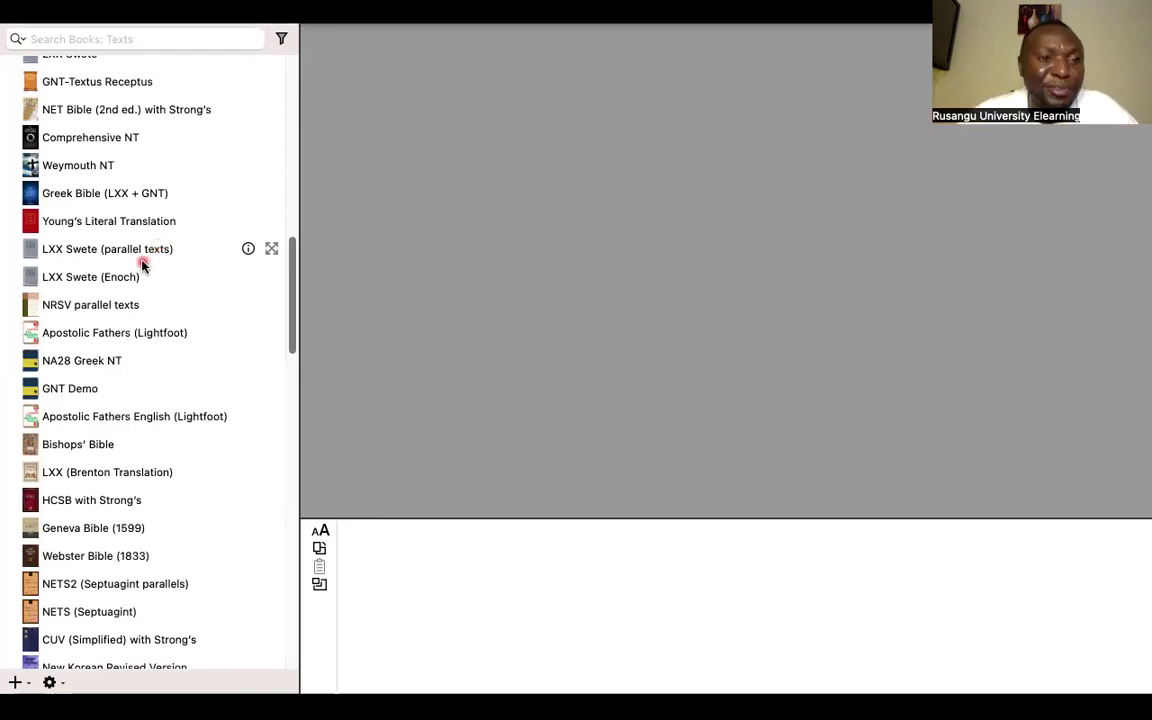
scroll(141, 260, down, 3)
scroll(141, 262, up, 2)
scroll(141, 262, up, 2)
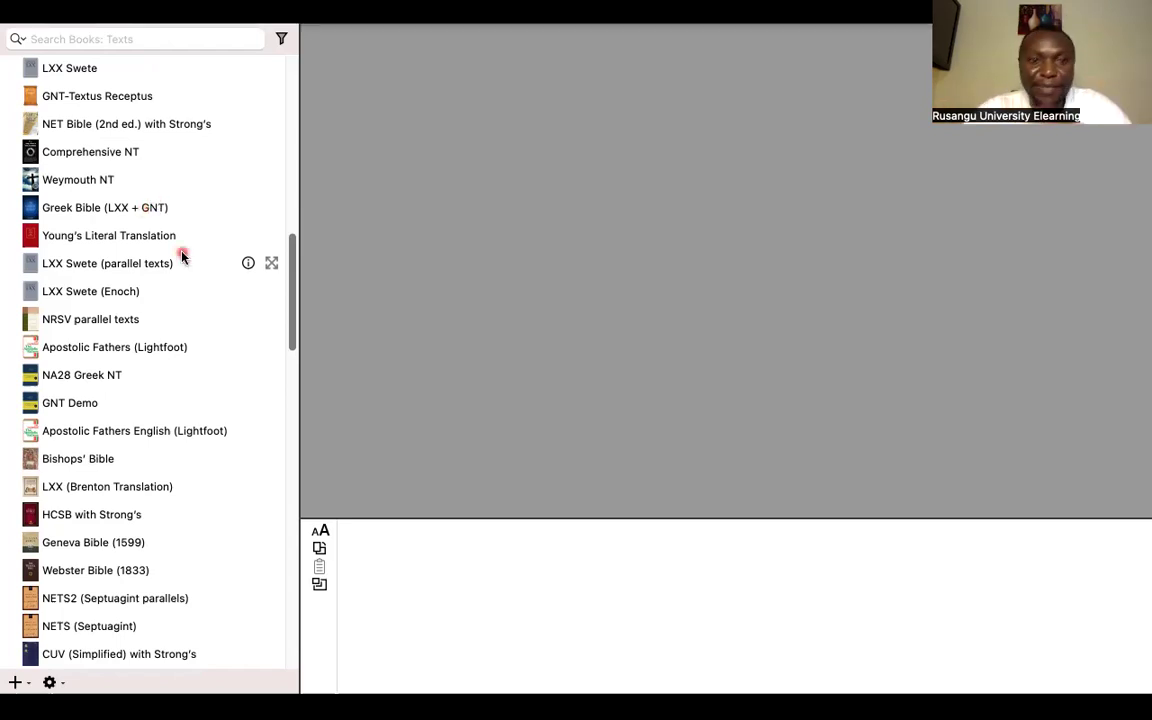
scroll(128, 312, up, 3)
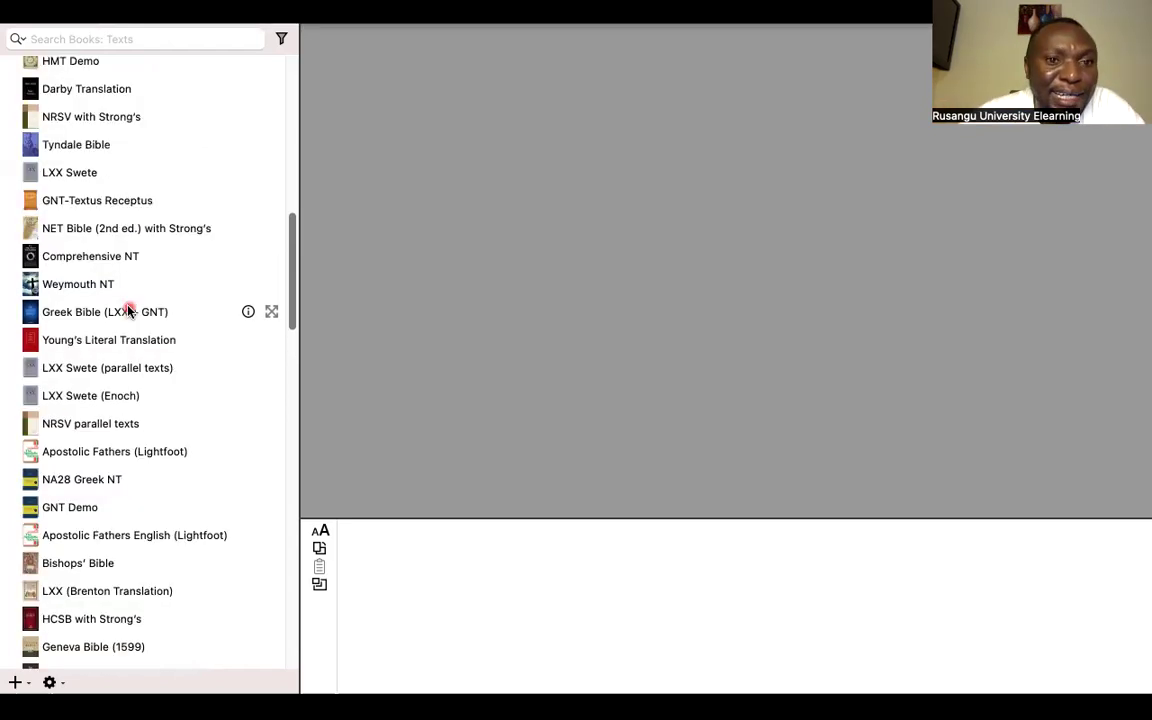
Narrow the Library pane to widen the workspace, and return to the start of the module list.
drag(297, 199, 242, 205)
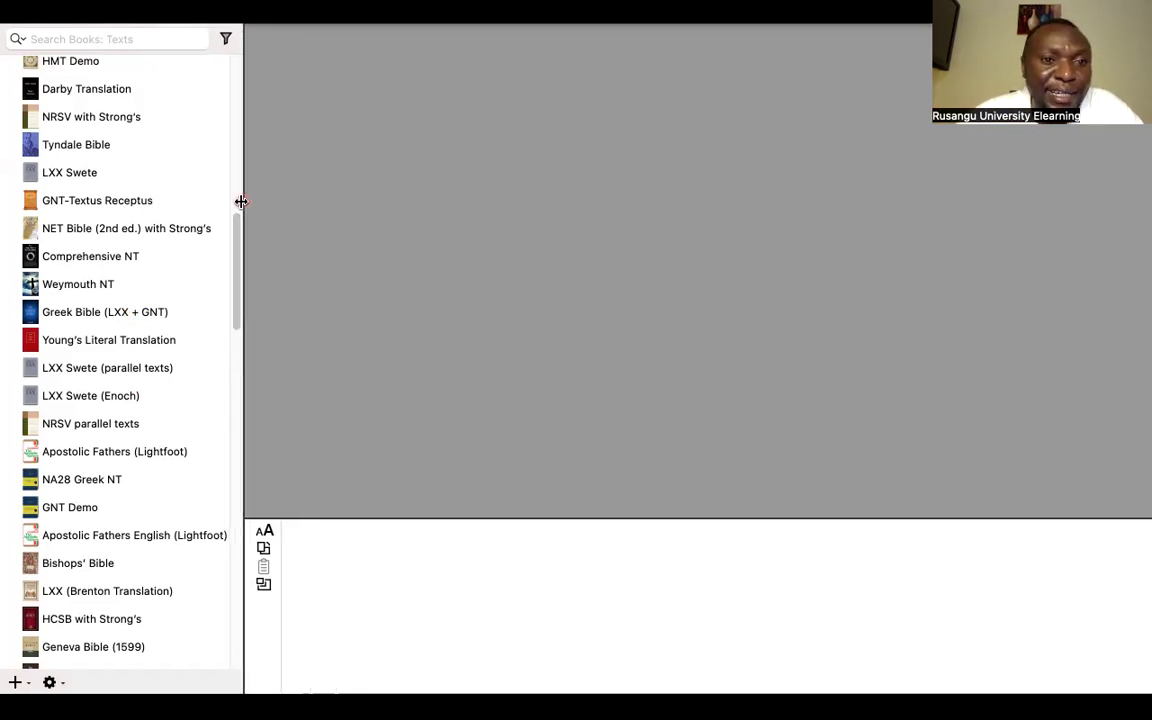
scroll(226, 198, up, 10)
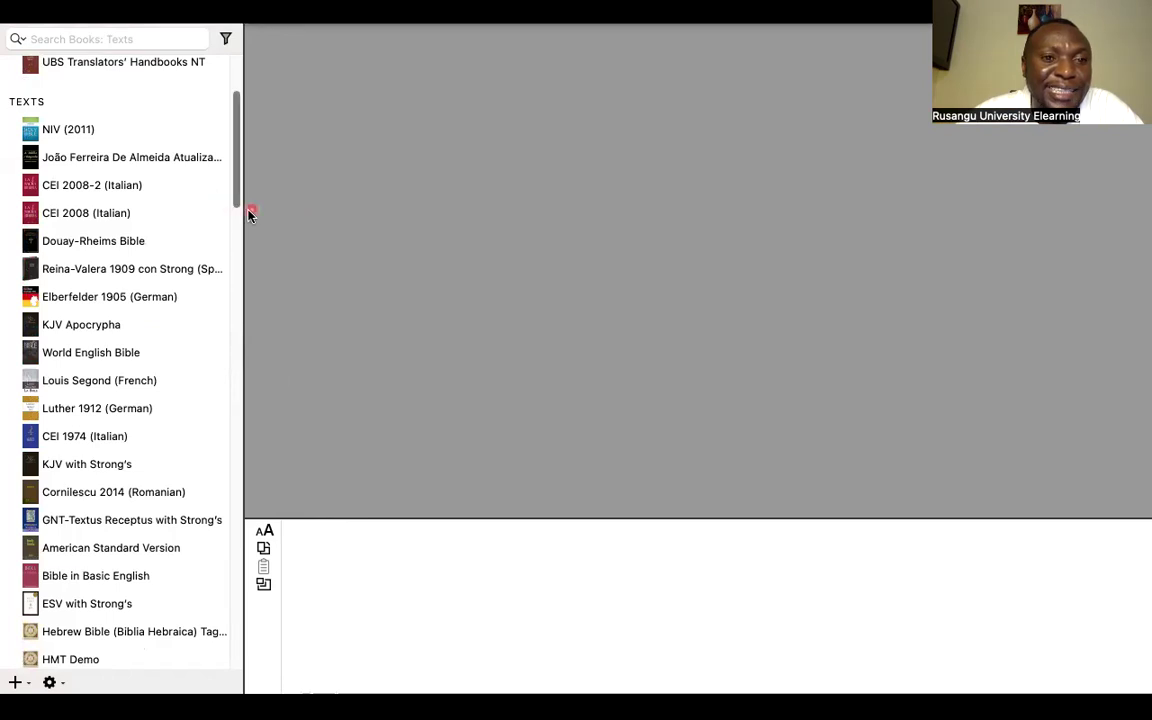
scroll(198, 310, up, 4)
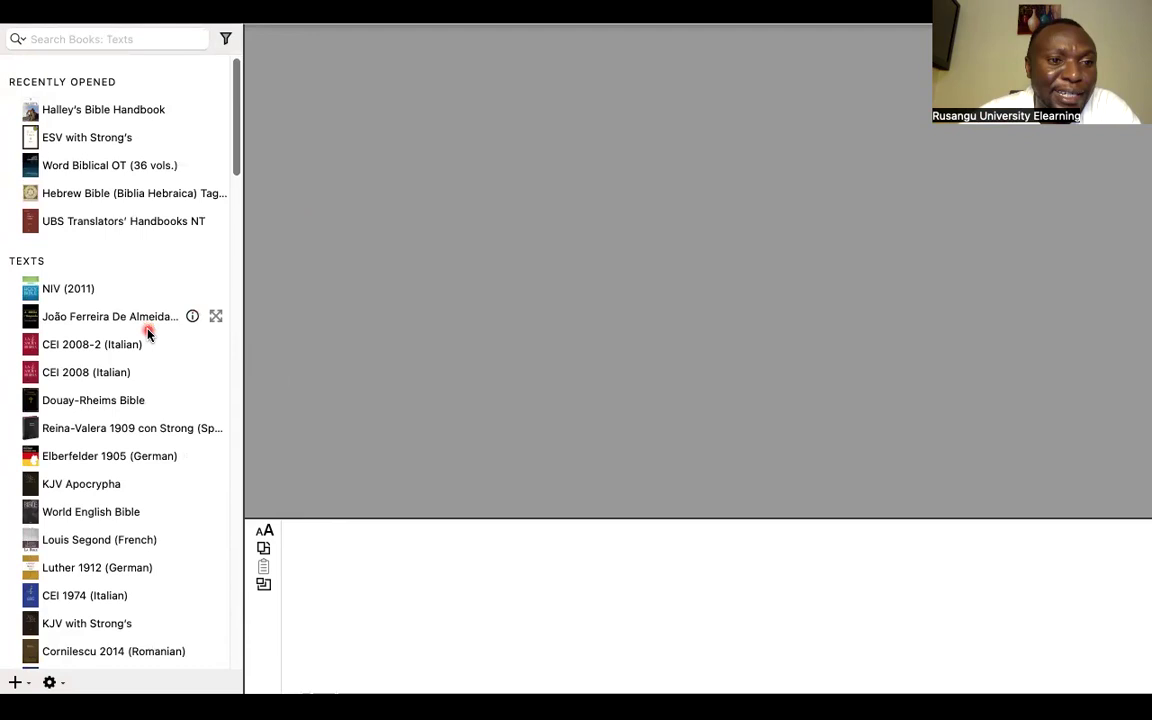
Look over the remaining Texts down to the Ukrainian Bible, and collapse the Texts section to its short list.
scroll(146, 325, down, 12)
scroll(148, 334, down, 20)
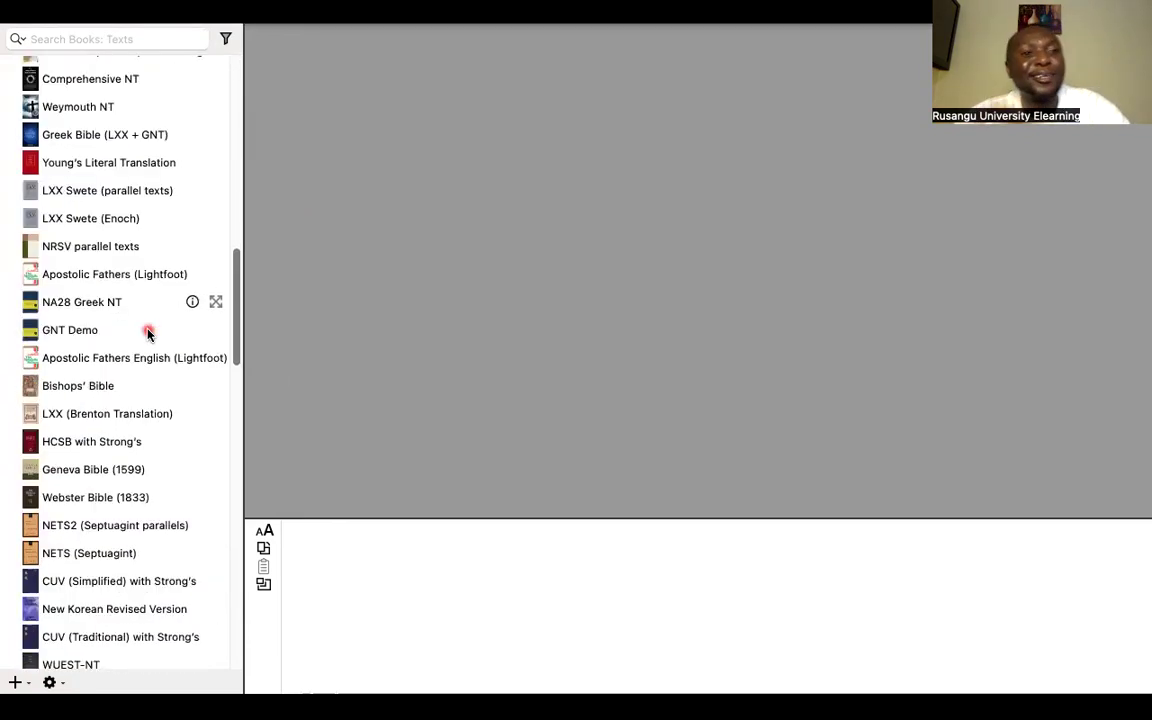
scroll(148, 334, down, 3)
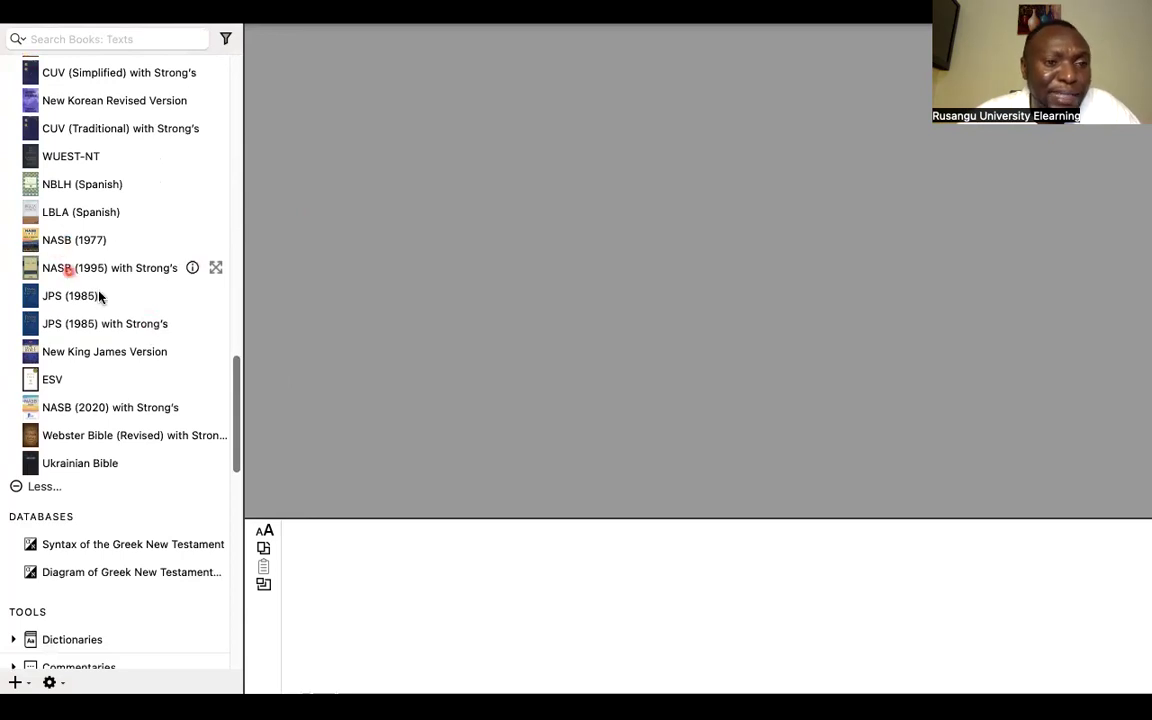
scroll(98, 296, down, 4)
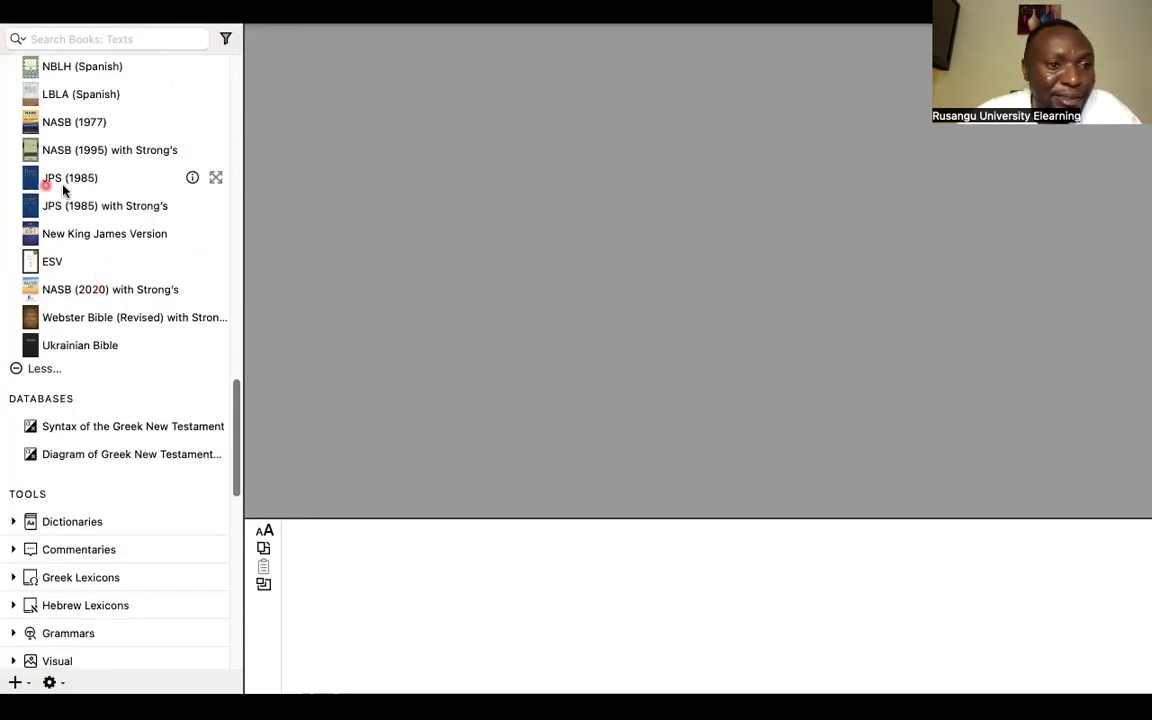
scroll(116, 234, down, 3)
scroll(114, 232, down, 1)
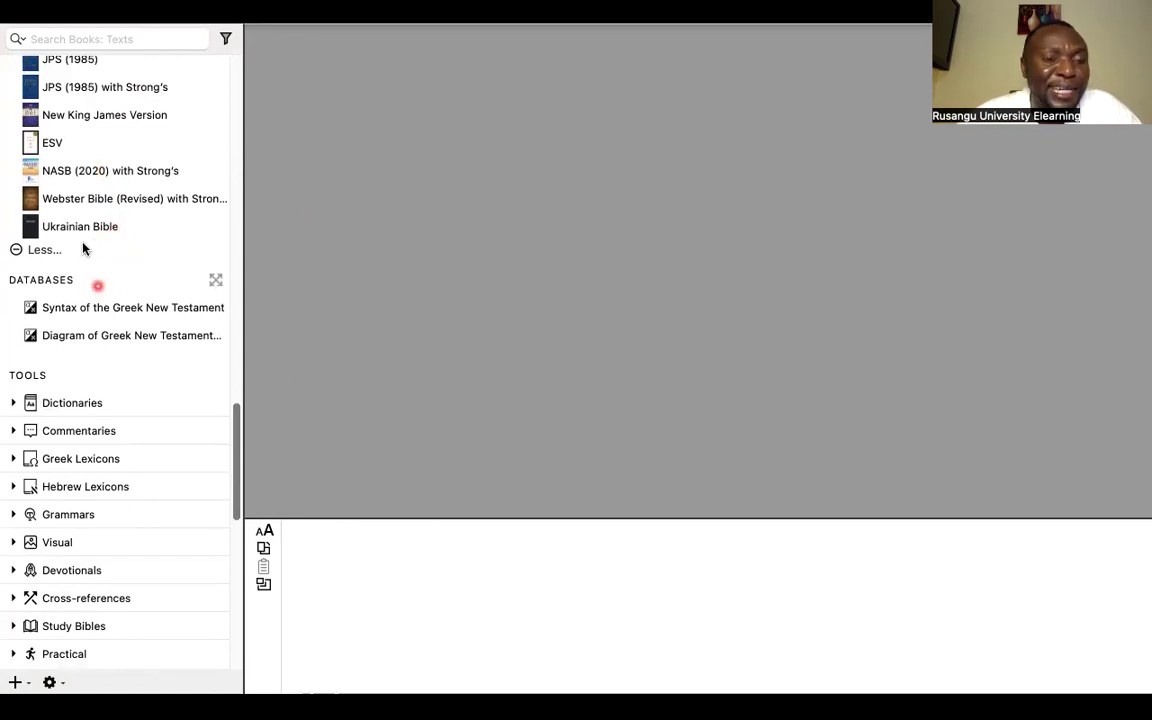
click(18, 250)
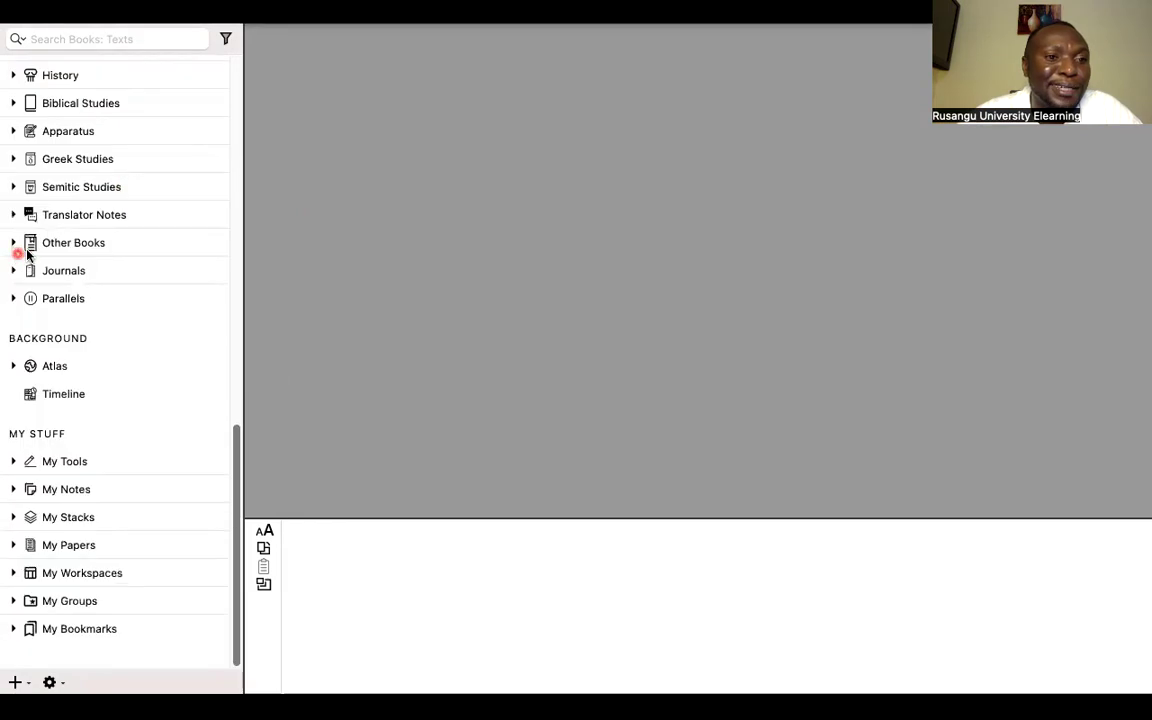
scroll(92, 266, up, 10)
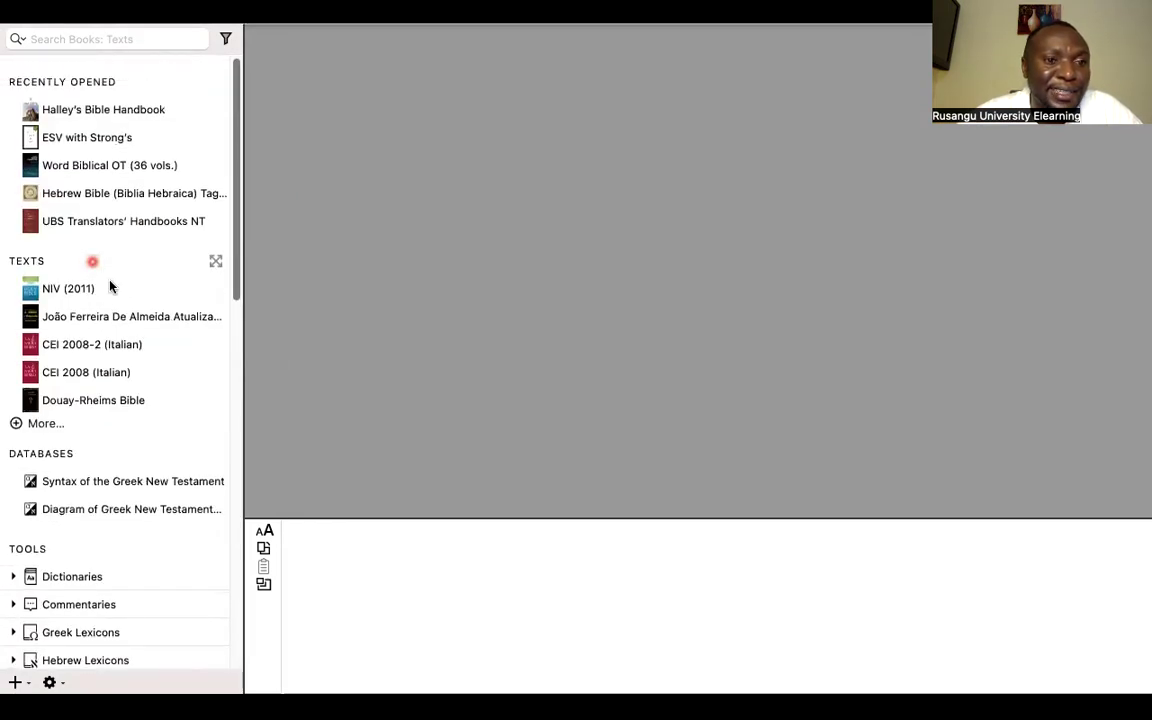
Look through the Tools categories from Dictionaries to Parallels, and the Background and My Stuff sections.
scroll(43, 268, down, 4)
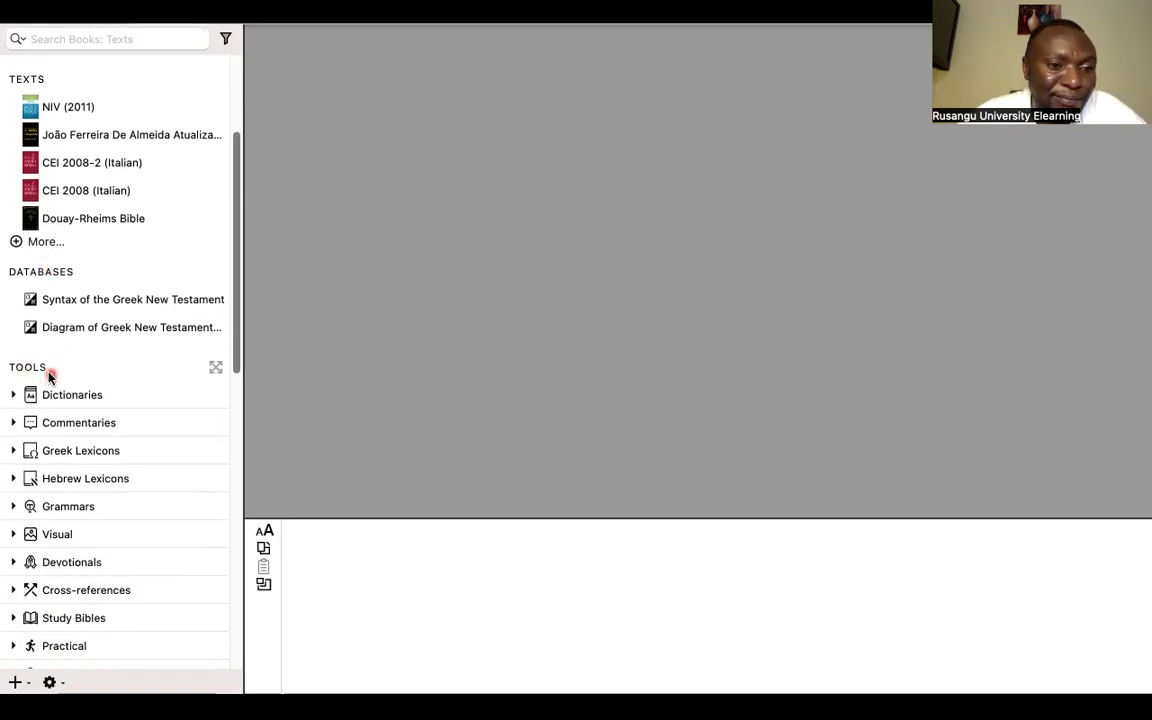
scroll(33, 373, down, 3)
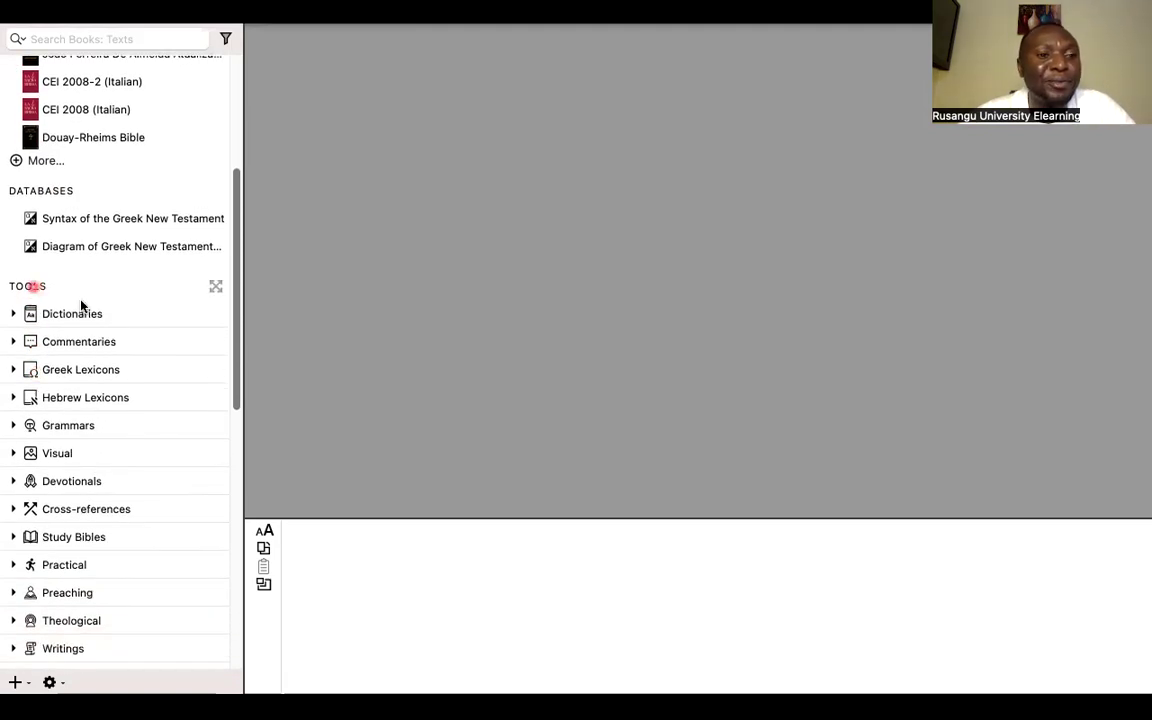
scroll(90, 365, down, 4)
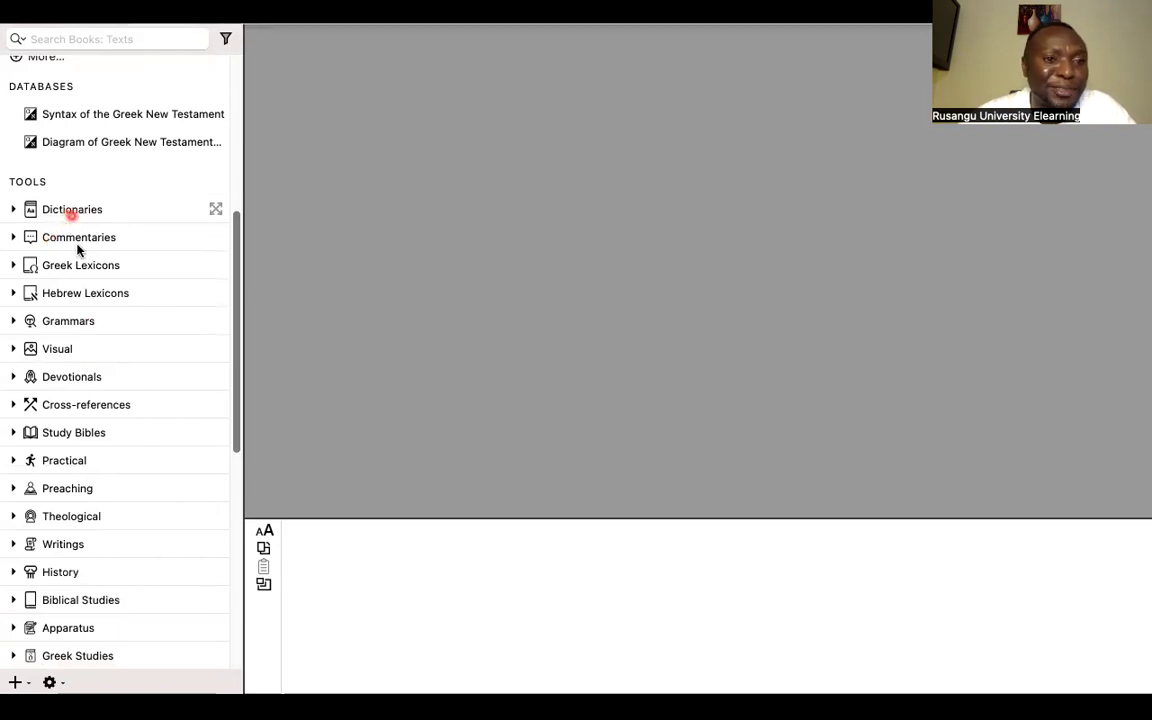
scroll(82, 277, down, 3)
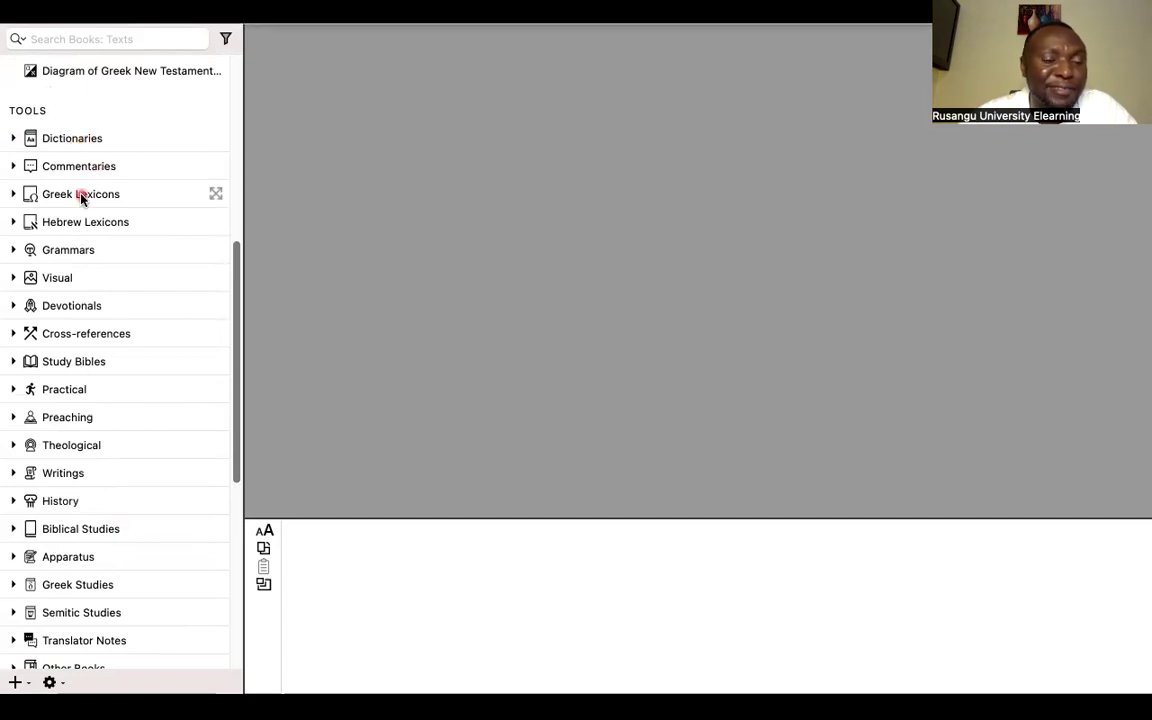
scroll(81, 196, down, 1)
scroll(81, 195, down, 1)
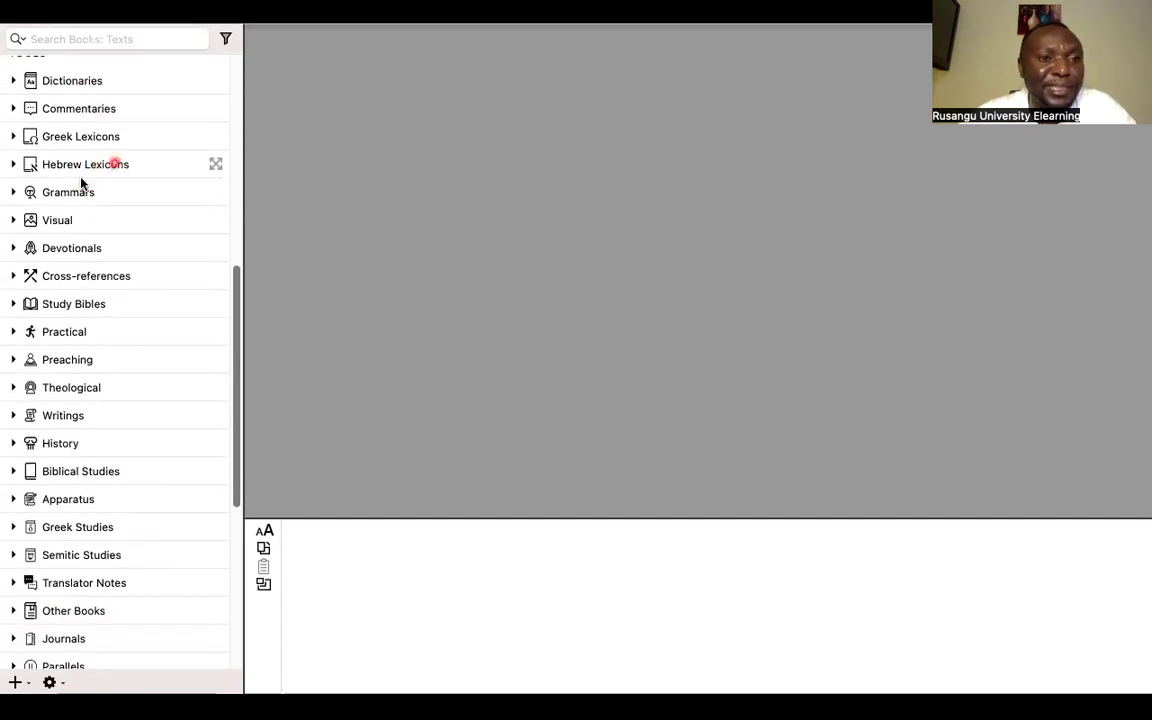
scroll(97, 196, down, 2)
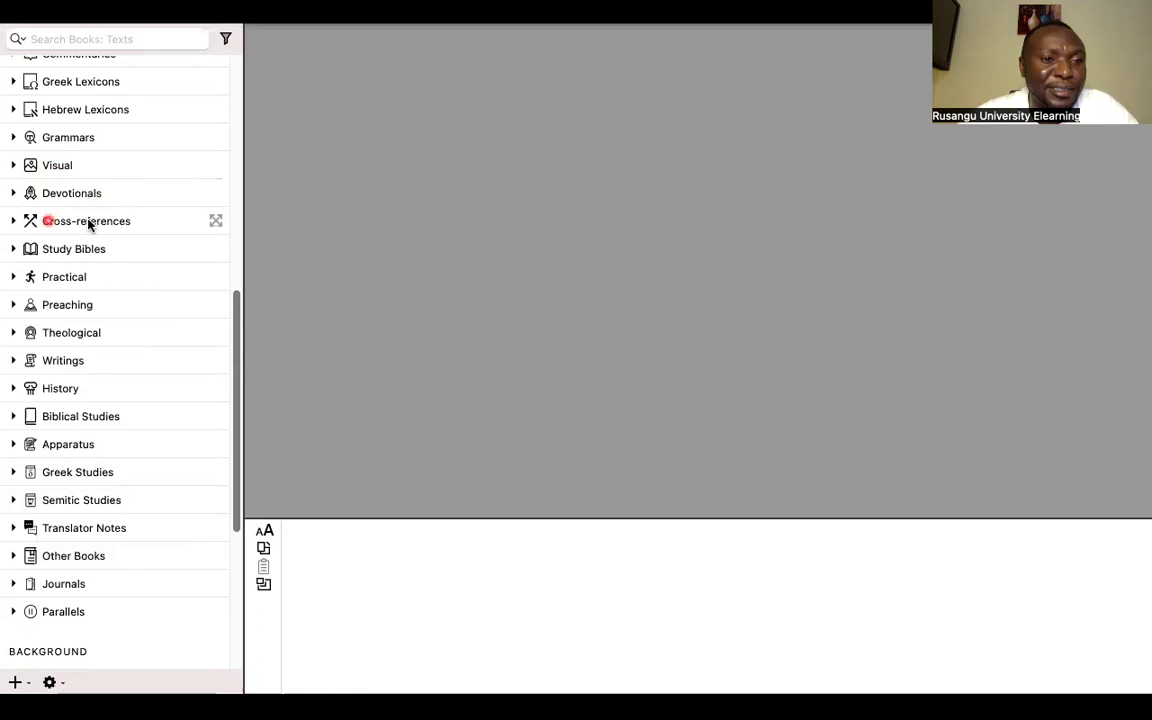
scroll(87, 221, down, 2)
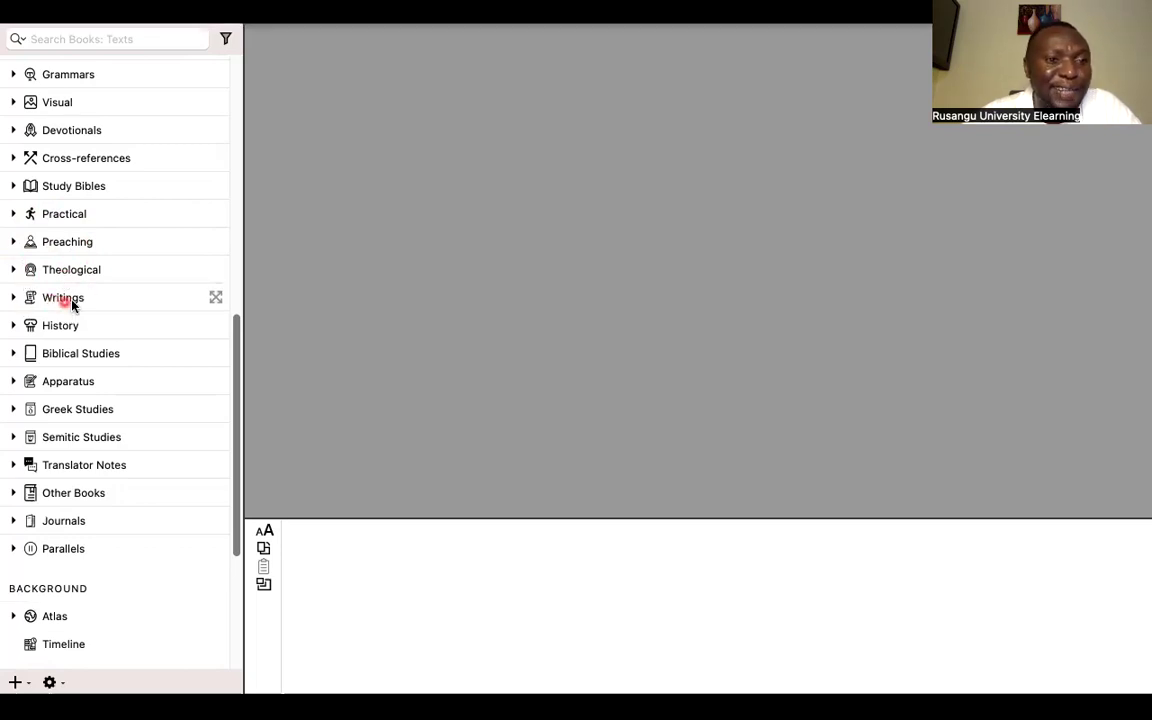
scroll(76, 305, down, 3)
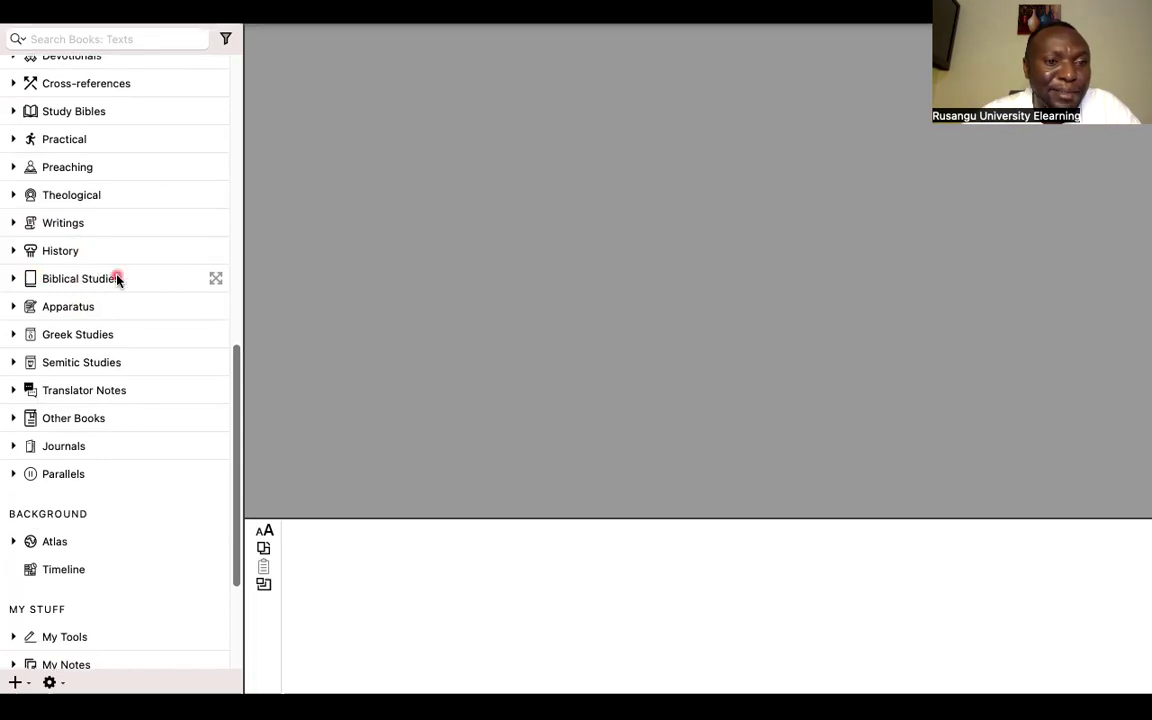
scroll(116, 276, down, 2)
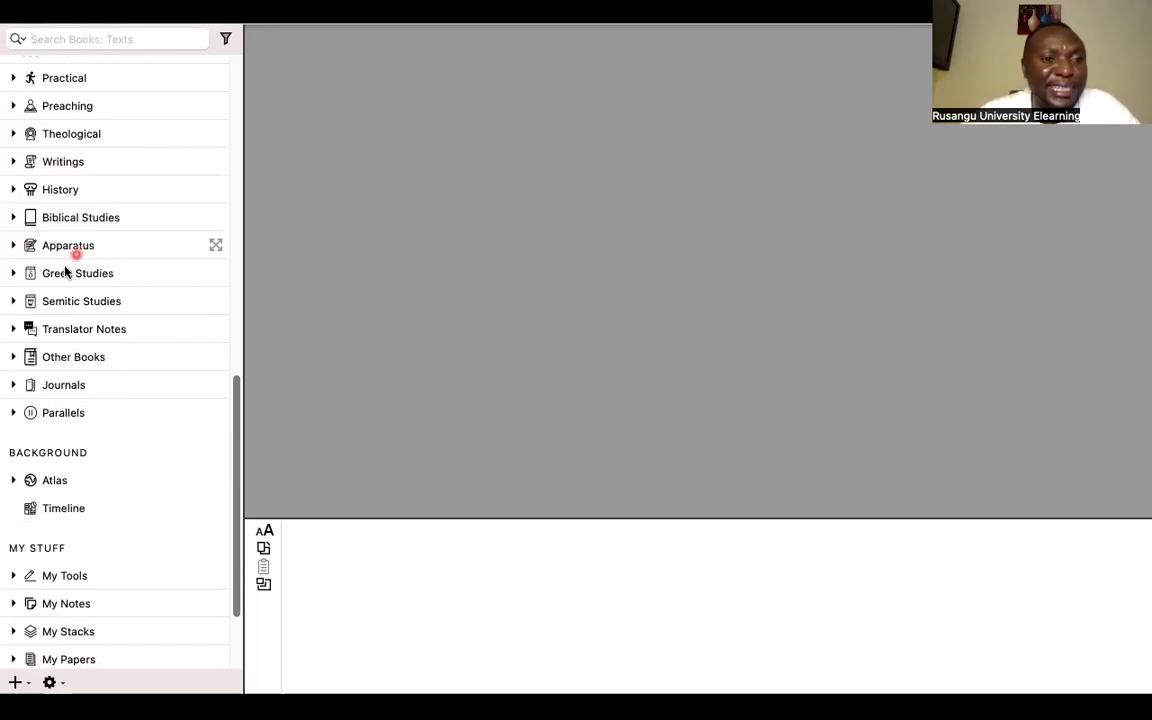
scroll(67, 275, down, 2)
scroll(67, 278, down, 1)
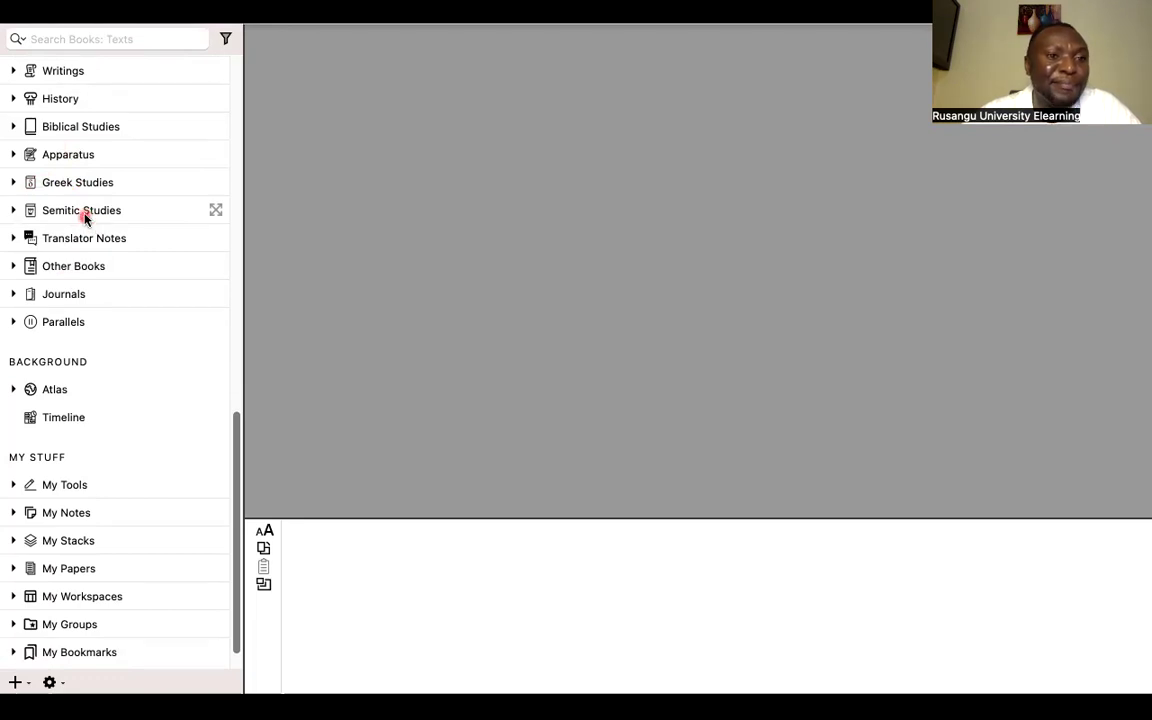
scroll(85, 218, down, 1)
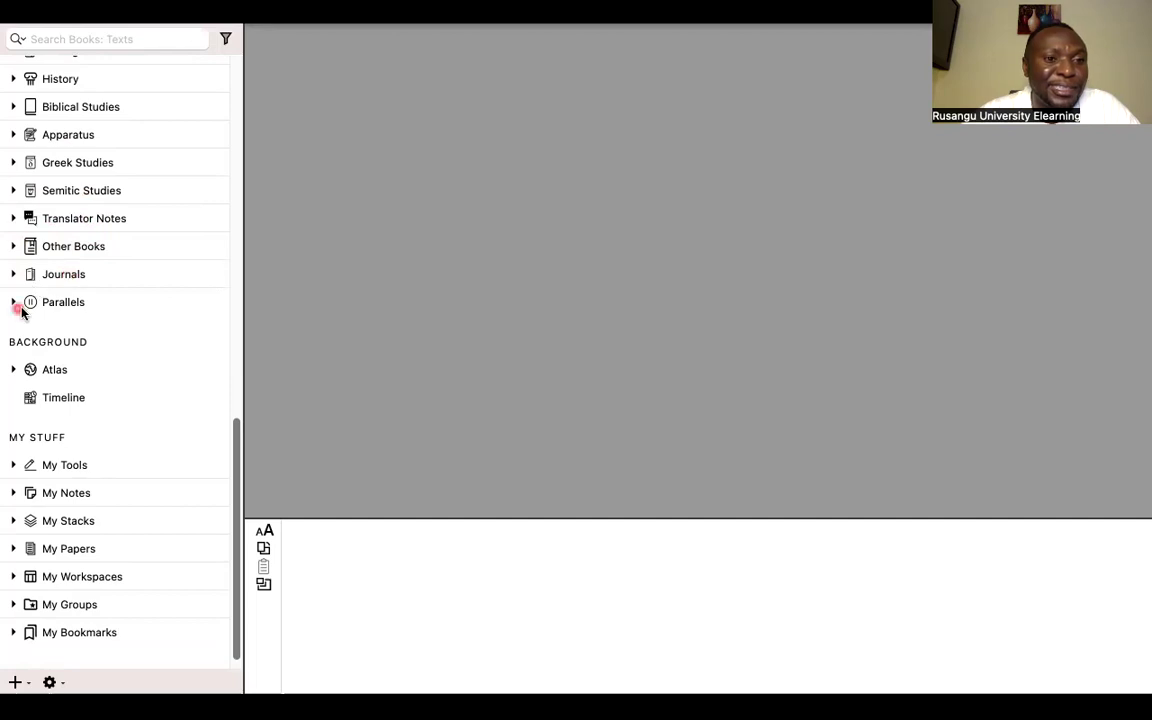
scroll(70, 314, down, 1)
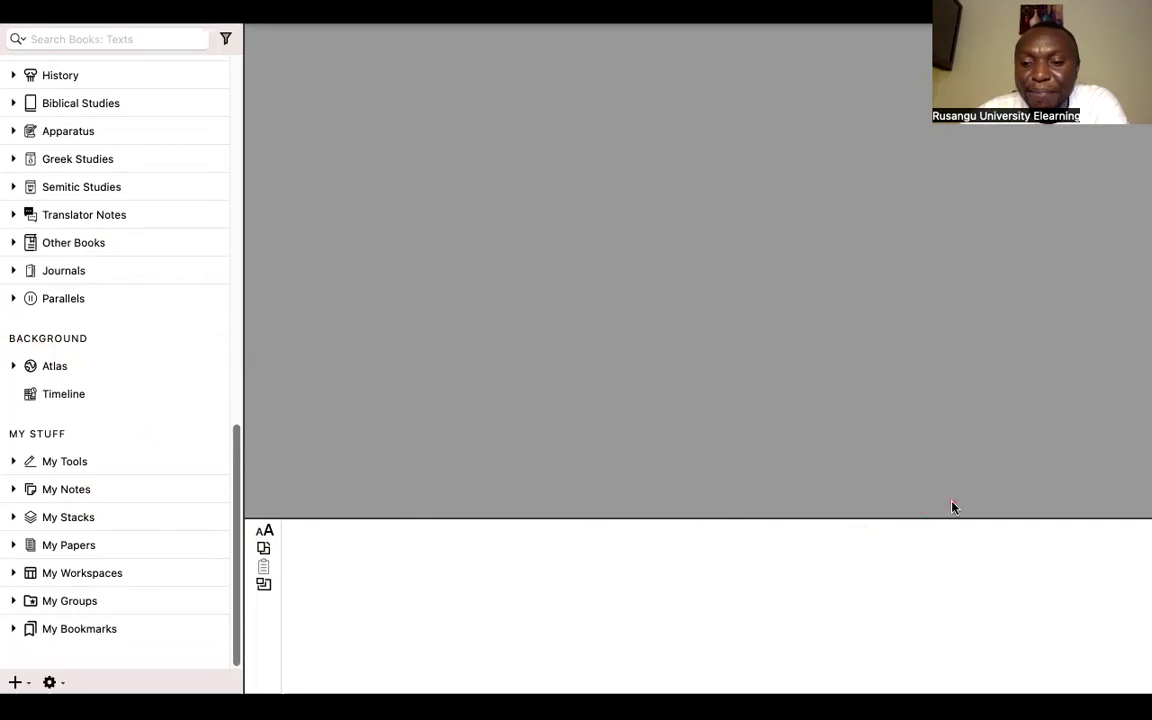
click(815, 596)
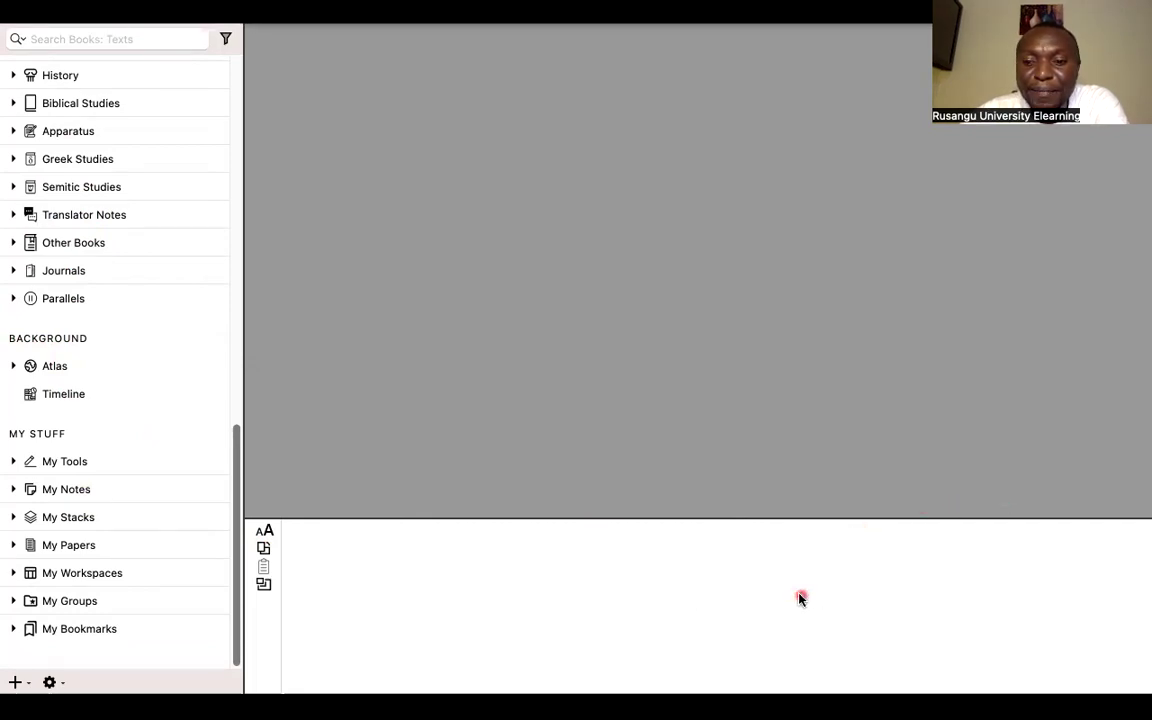
click(920, 576)
click(1004, 561)
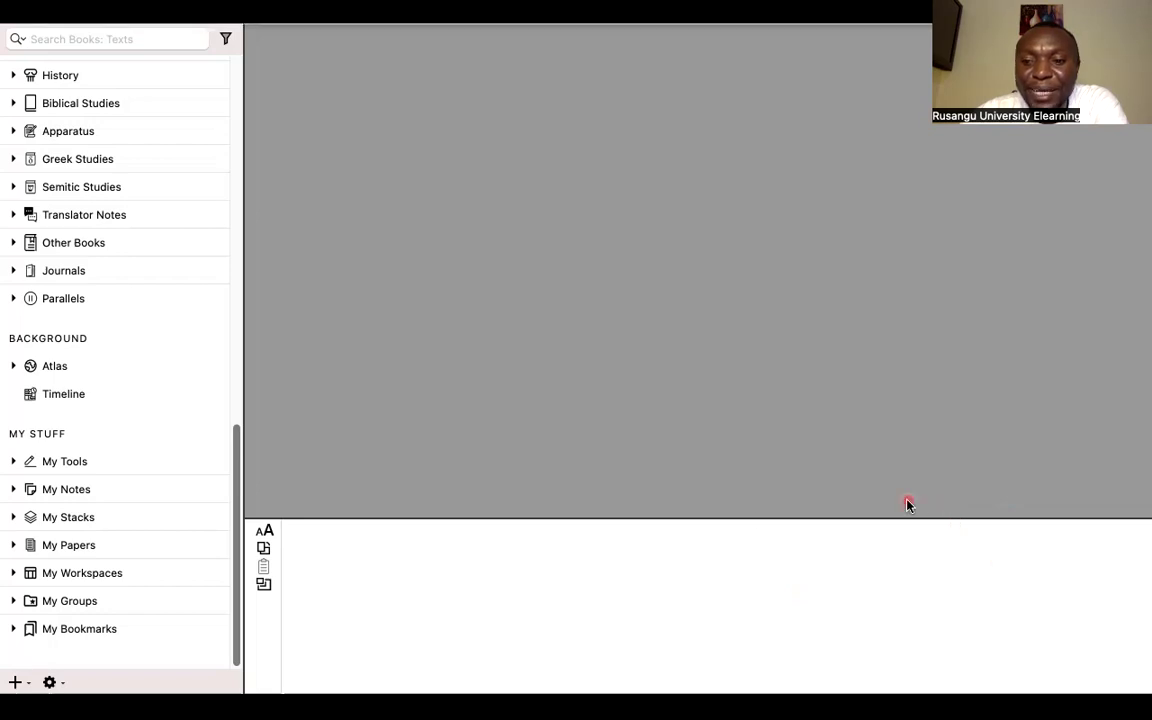
click(687, 512)
click(448, 510)
click(110, 409)
click(32, 464)
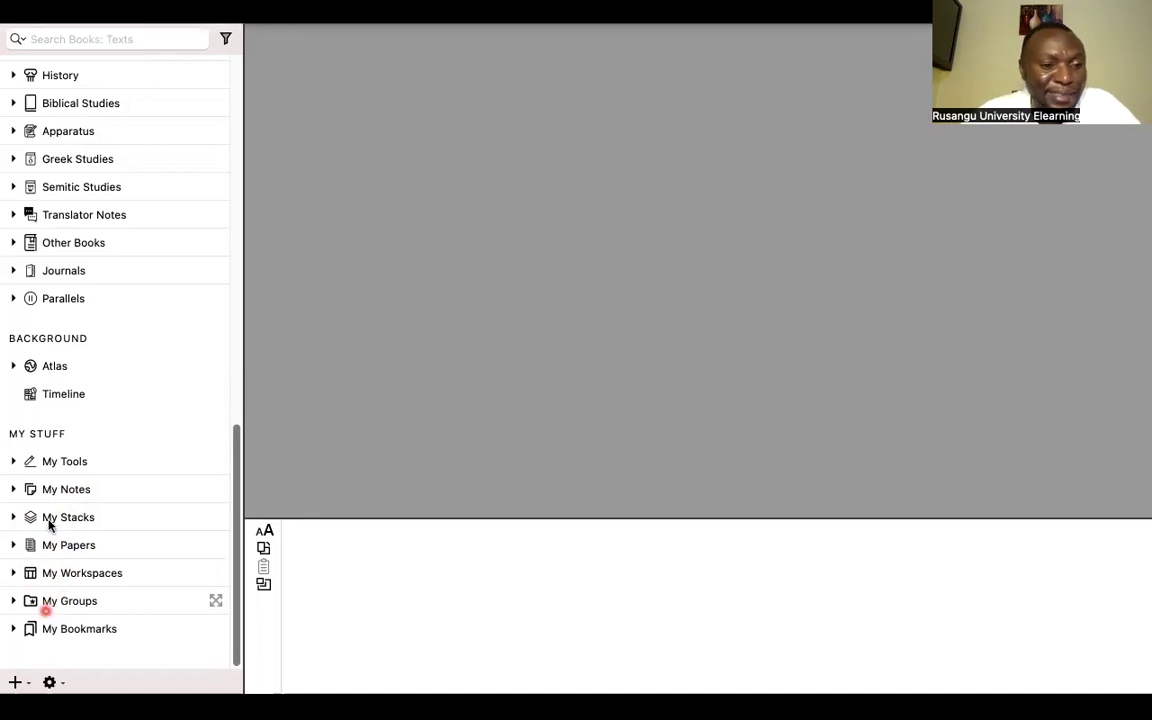
Expand My Tools and look through the user tools from Sample tool v2 down to BIBLE TIME.
click(13, 461)
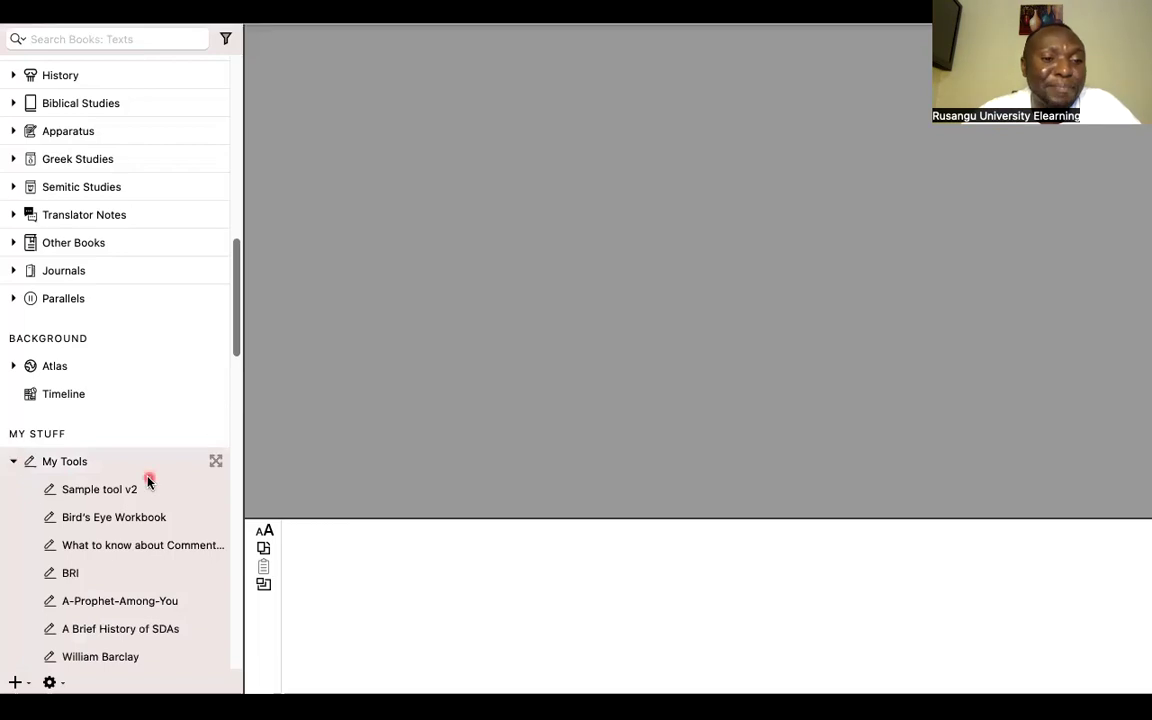
scroll(149, 479, down, 3)
scroll(148, 481, down, 2)
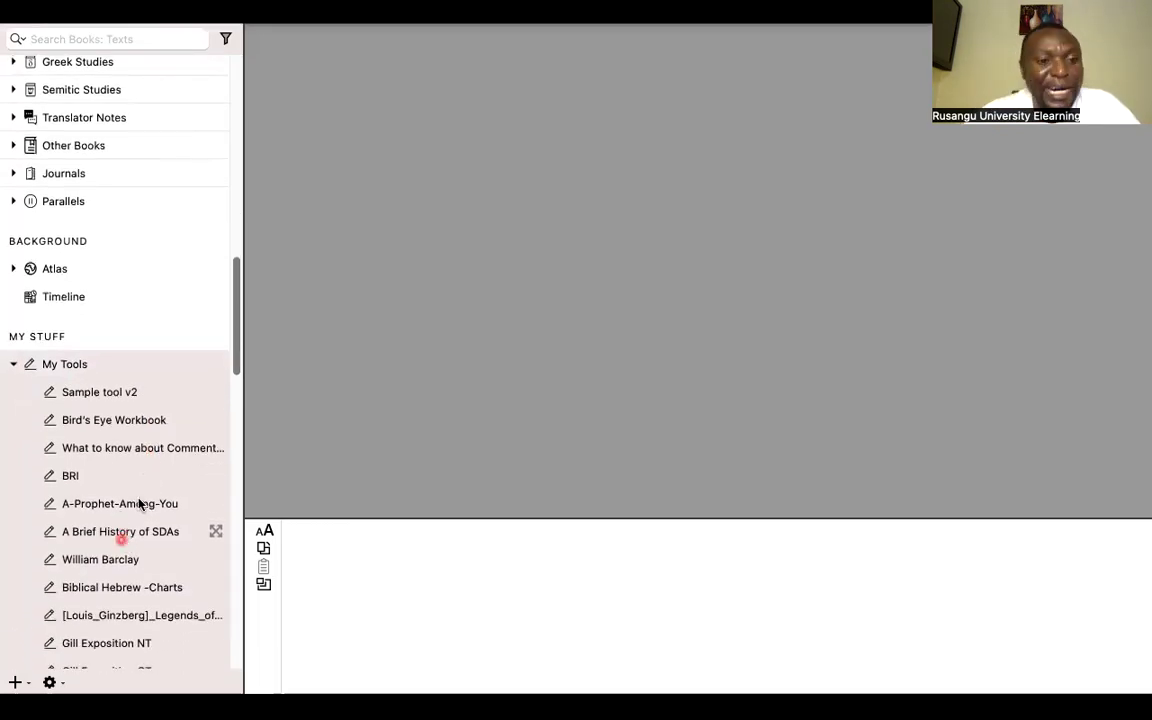
scroll(157, 507, down, 4)
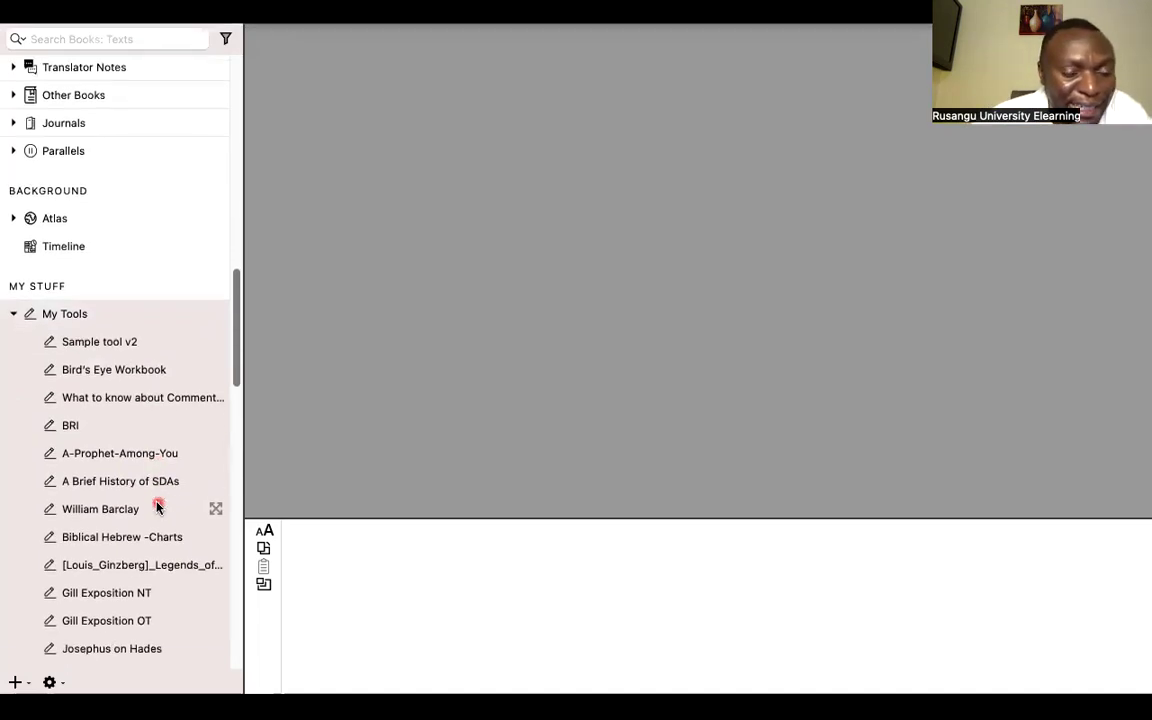
scroll(157, 507, down, 20)
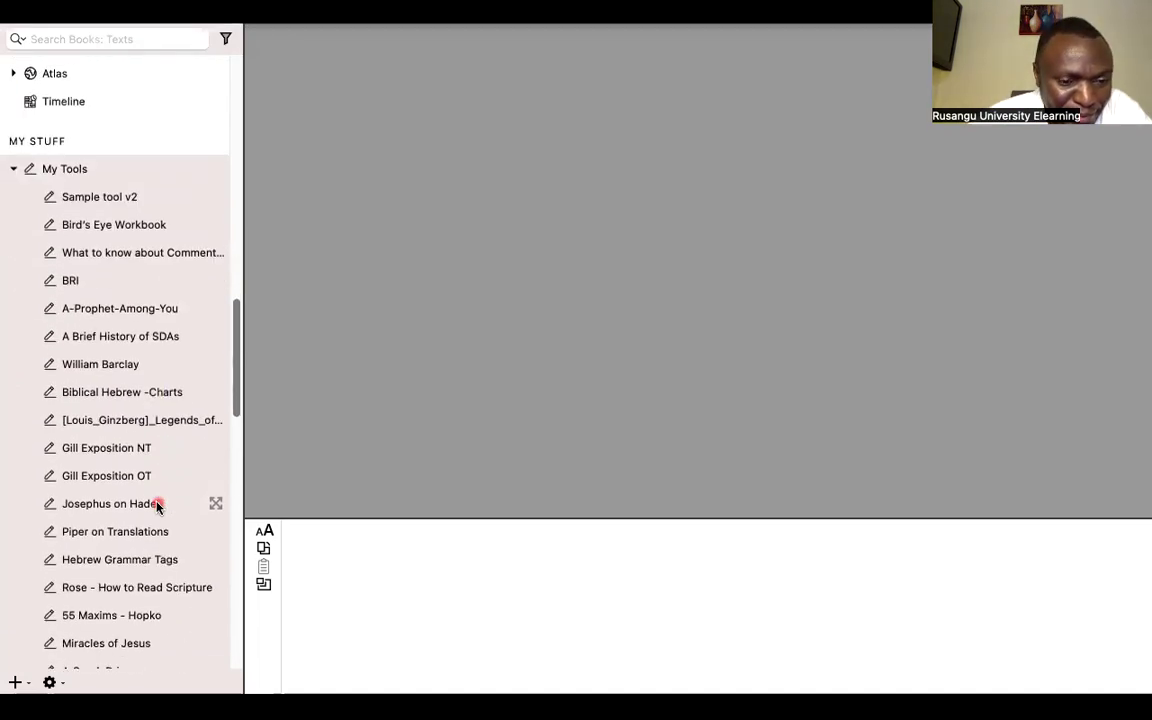
scroll(157, 507, down, 2)
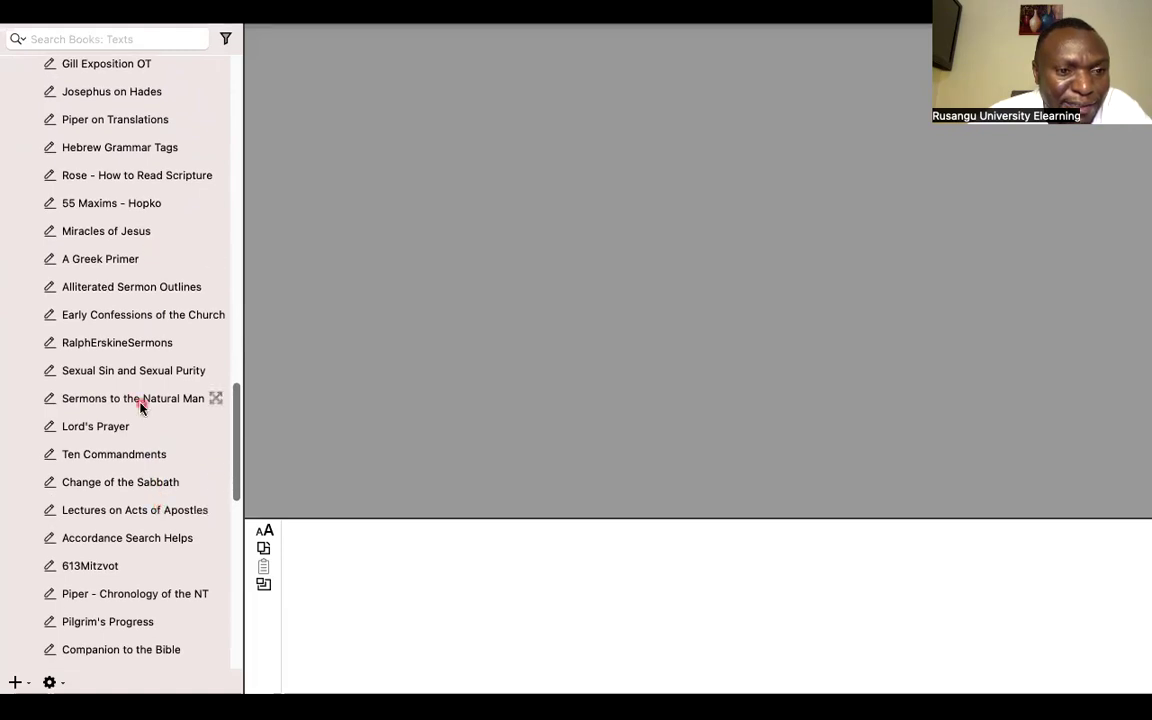
scroll(141, 405, down, 1)
scroll(141, 405, down, 1)
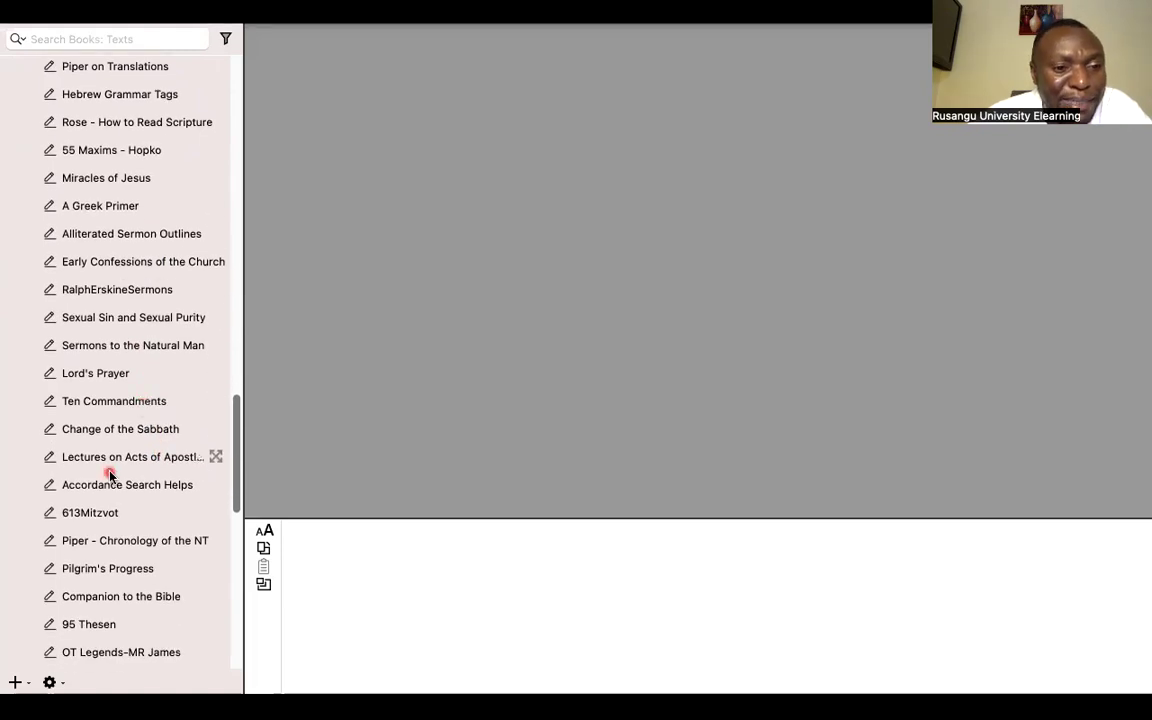
scroll(110, 476, down, 2)
scroll(110, 476, down, 6)
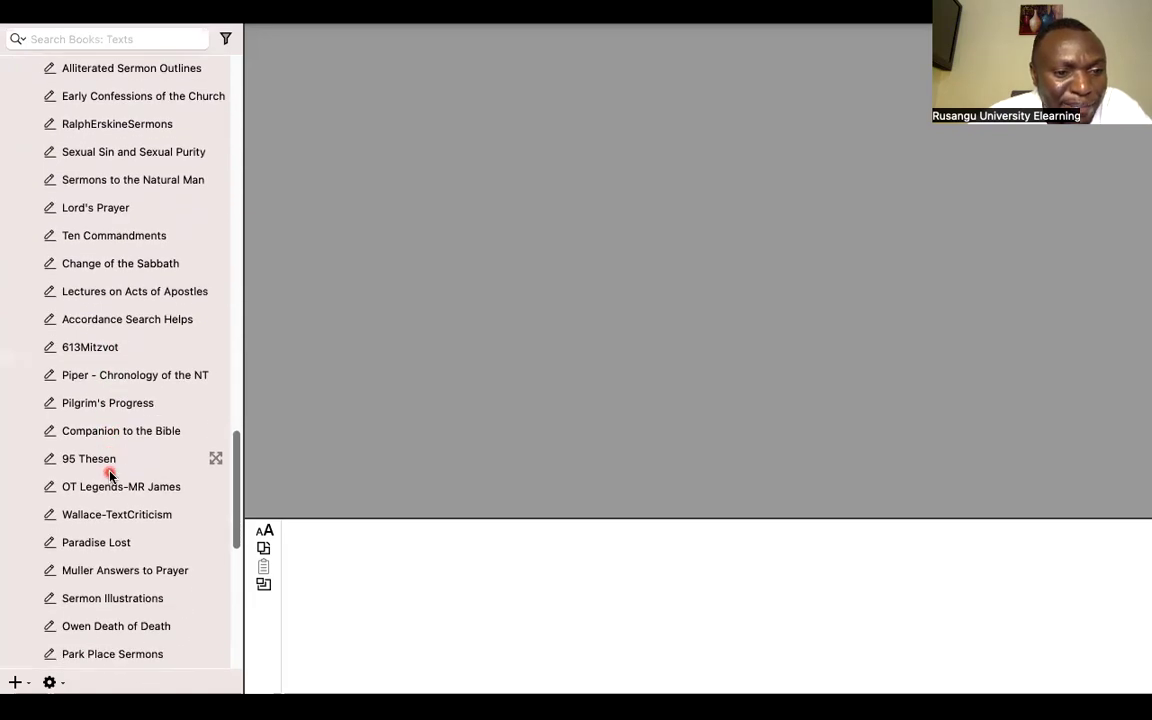
scroll(110, 476, down, 7)
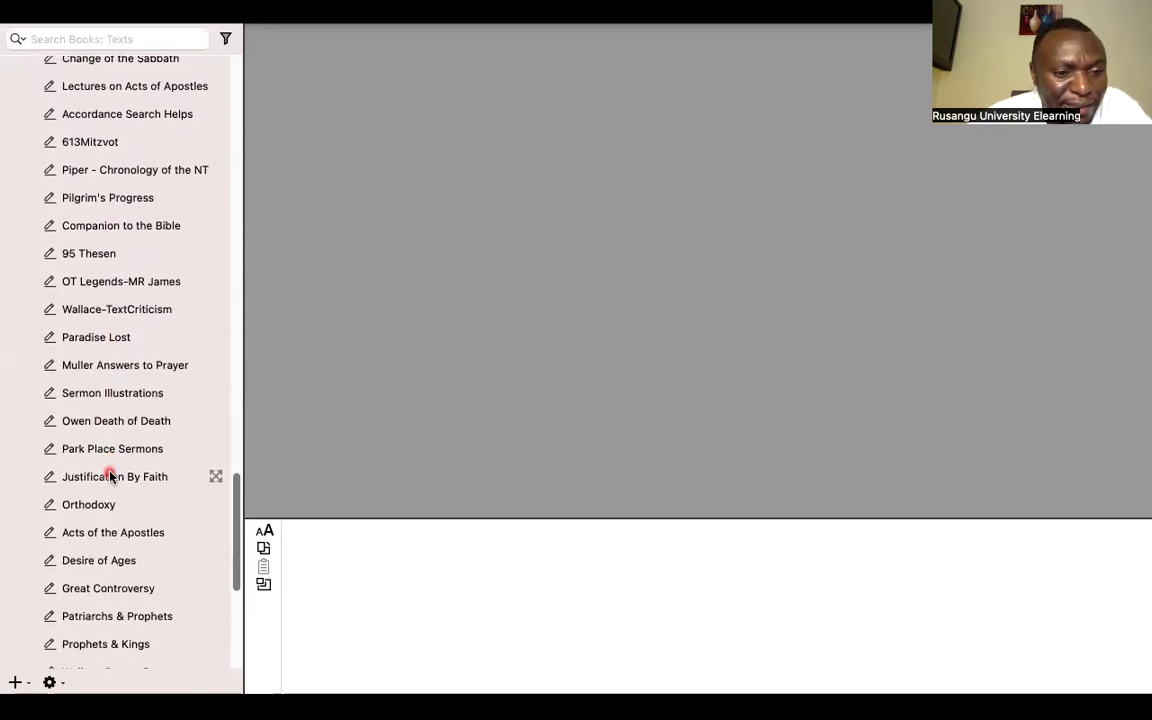
scroll(110, 476, down, 4)
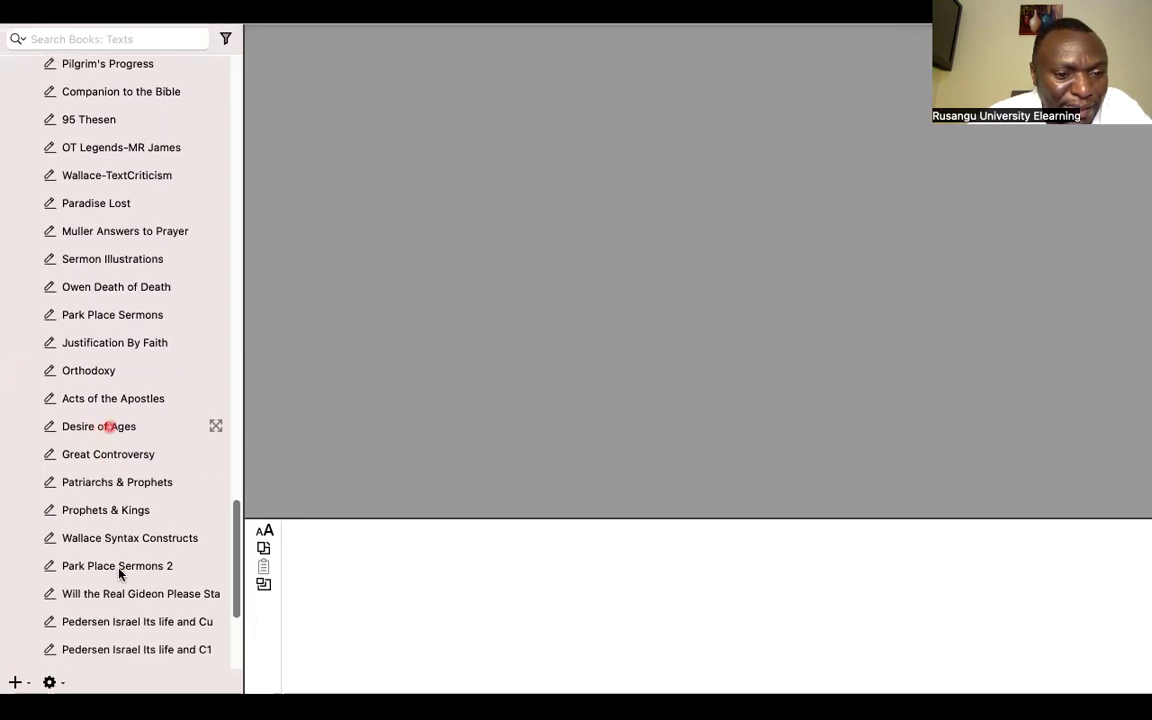
scroll(118, 571, down, 1)
scroll(118, 571, down, 3)
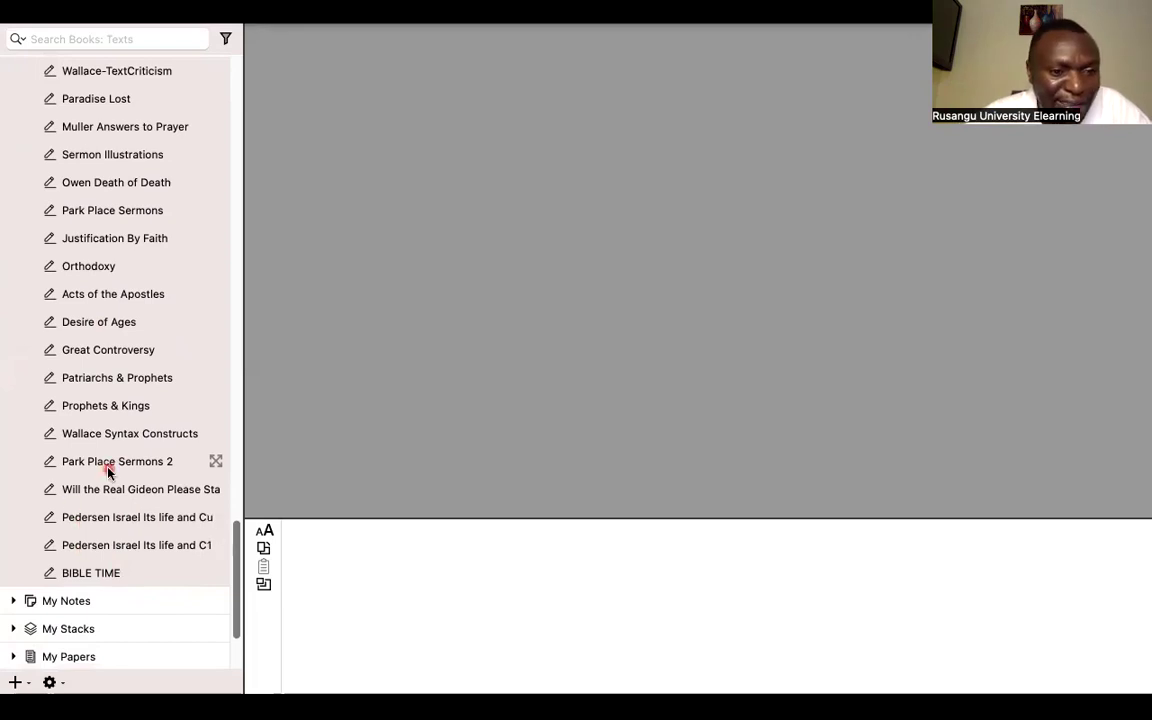
Open Prophets & Kings from My Tools to view its foreword, and open Acts of the Apostles in another tab.
scroll(108, 472, up, 1)
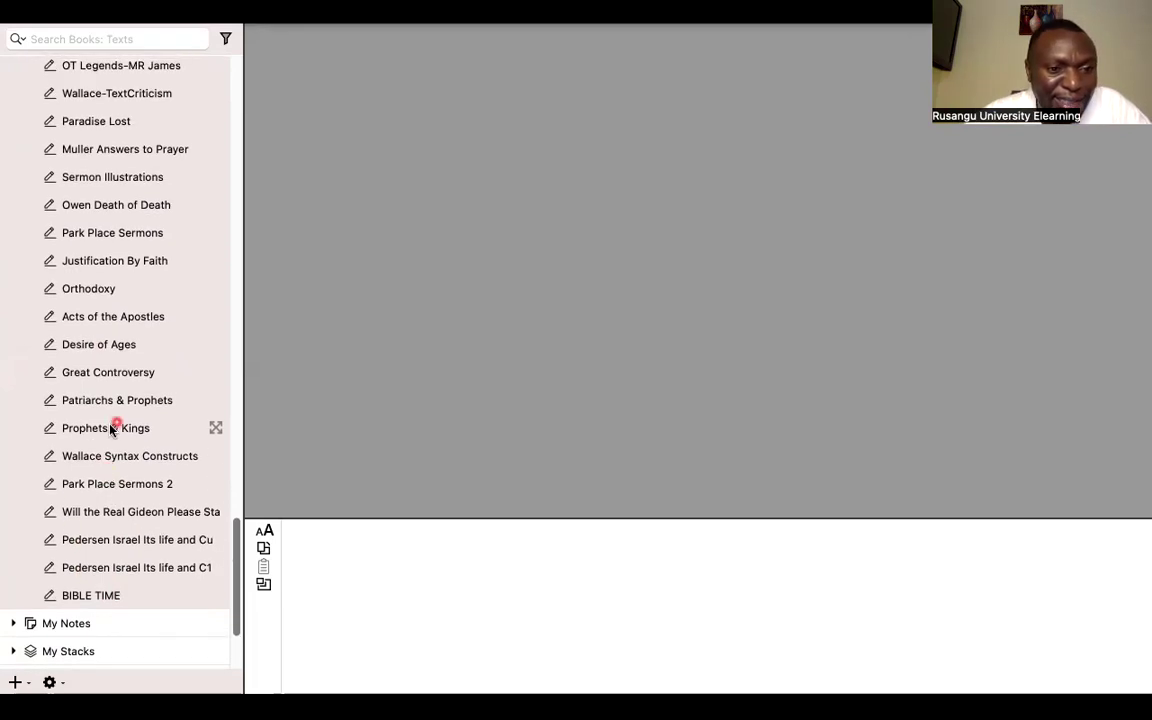
click(103, 430)
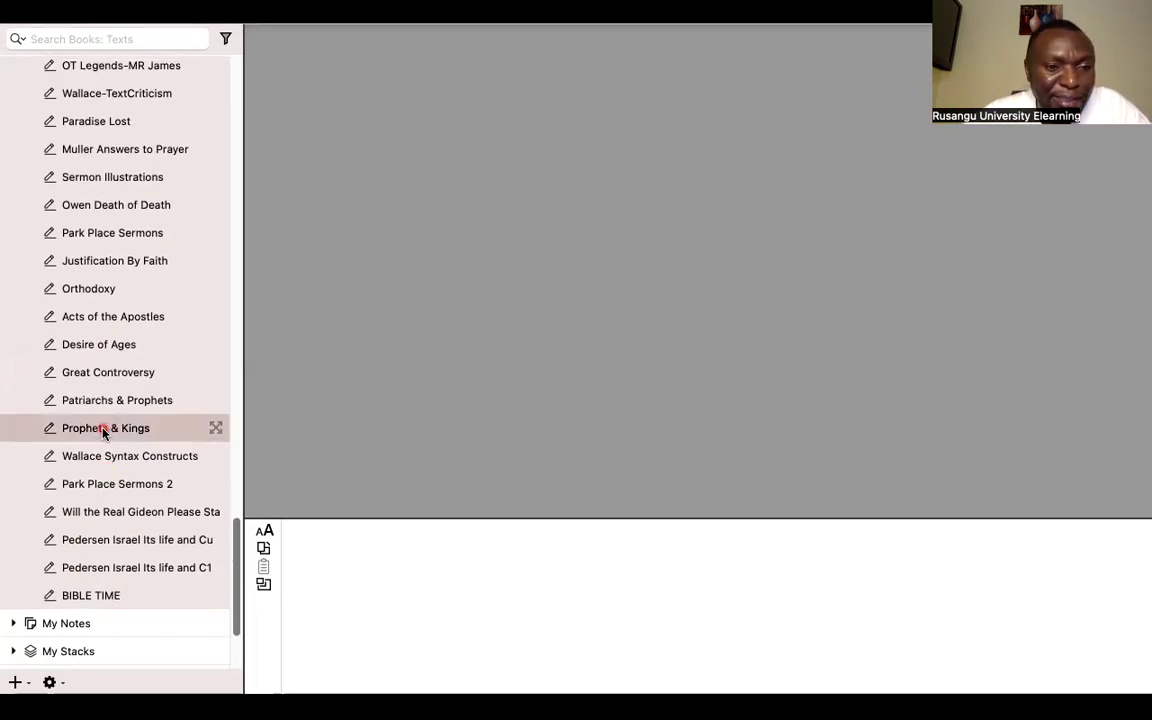
click(83, 434)
double_click(83, 434)
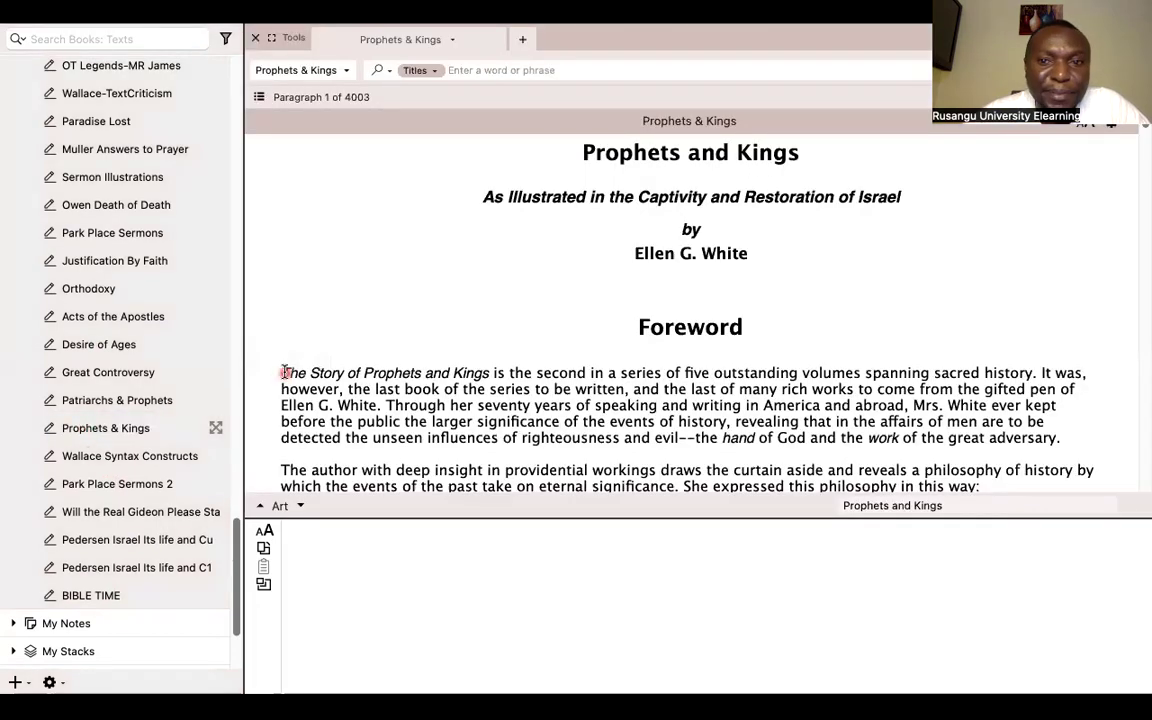
scroll(736, 334, down, 1)
scroll(736, 334, up, 1)
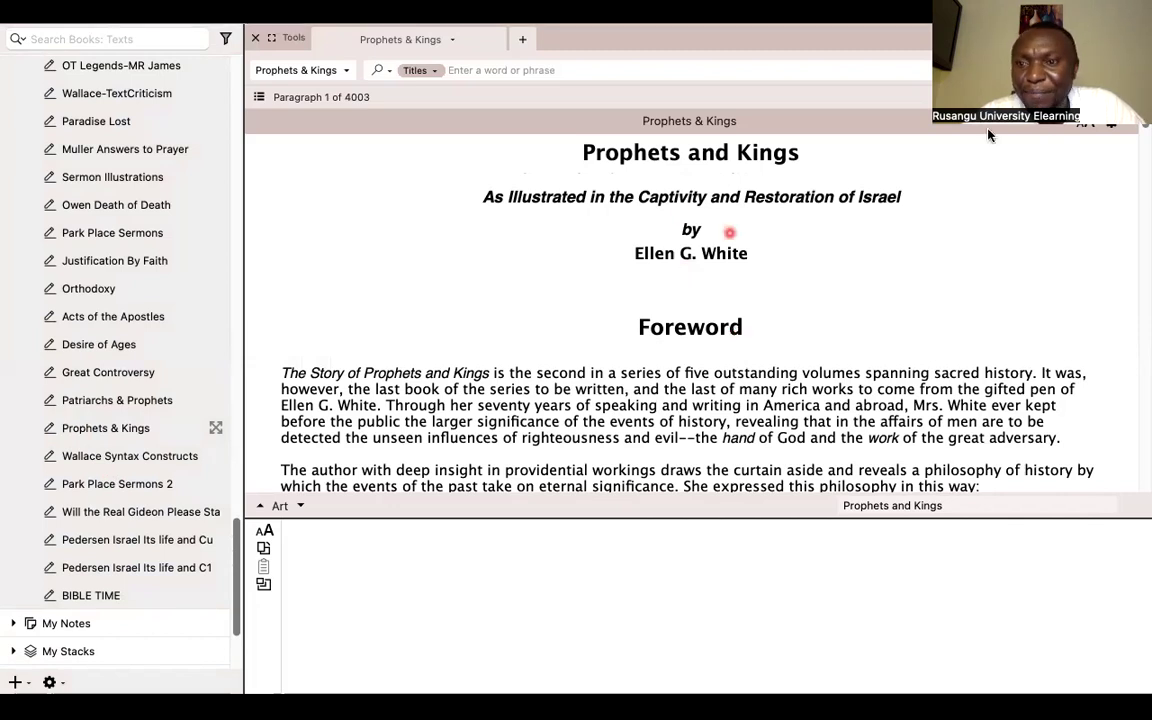
scroll(797, 303, down, 2)
scroll(801, 305, down, 2)
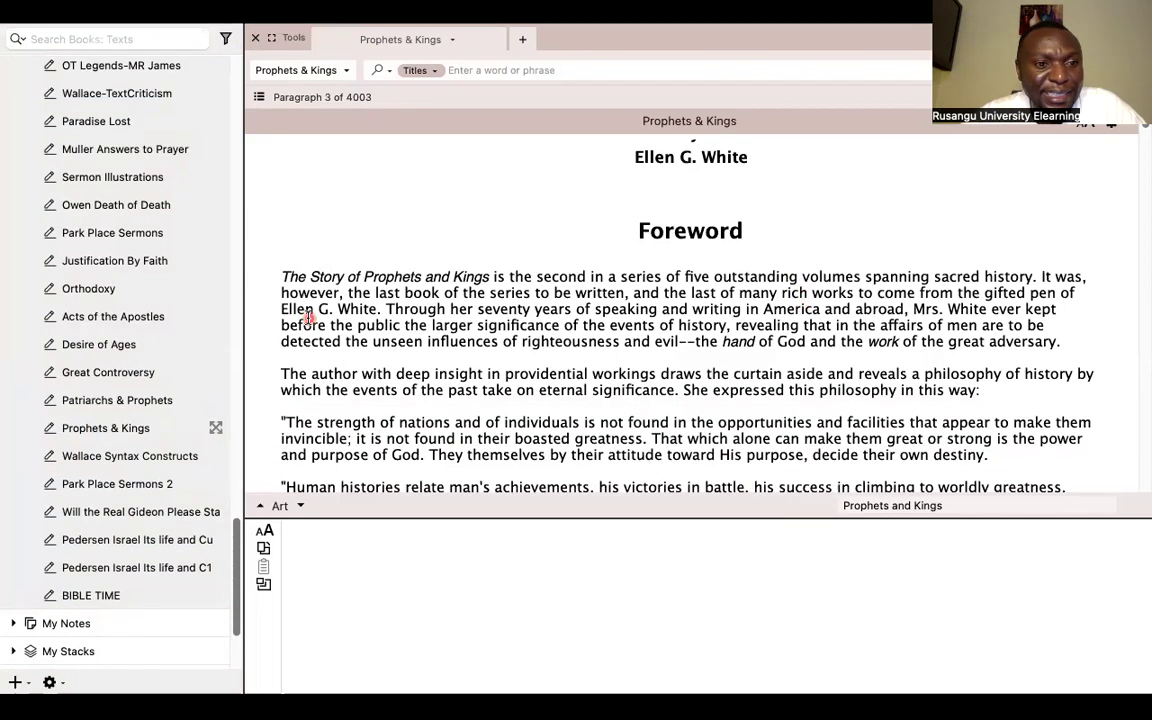
click(113, 318)
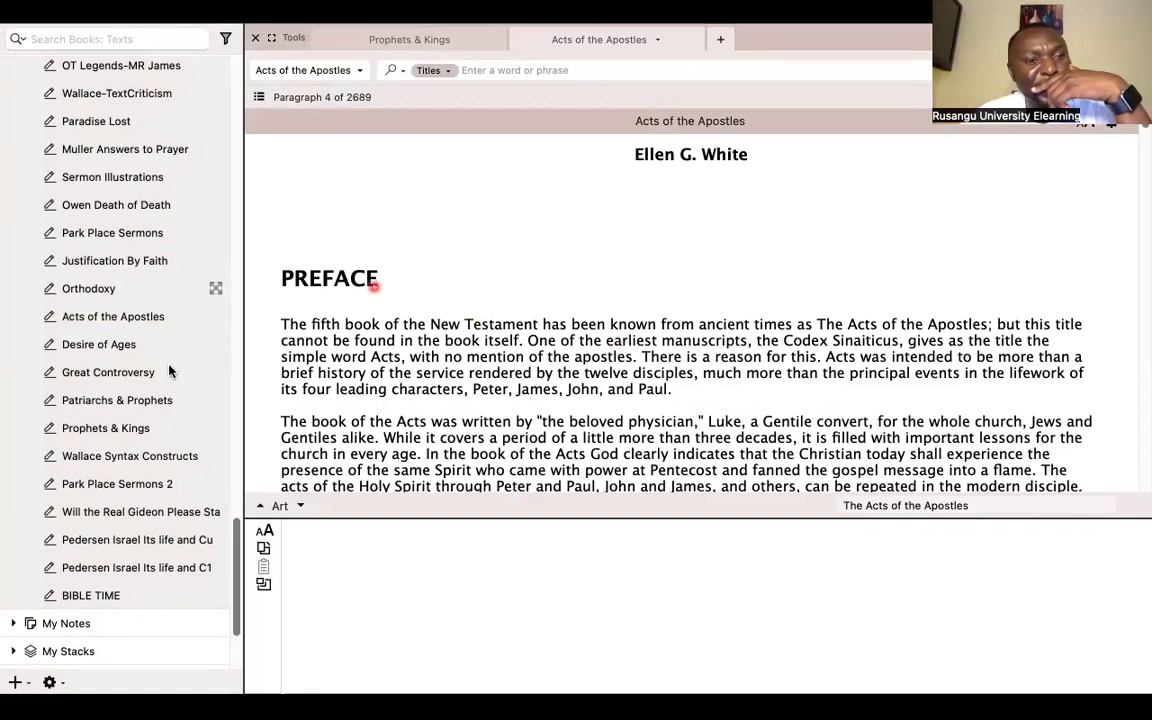
Return to the start of the user tools and collapse the My Tools list.
scroll(167, 373, up, 2)
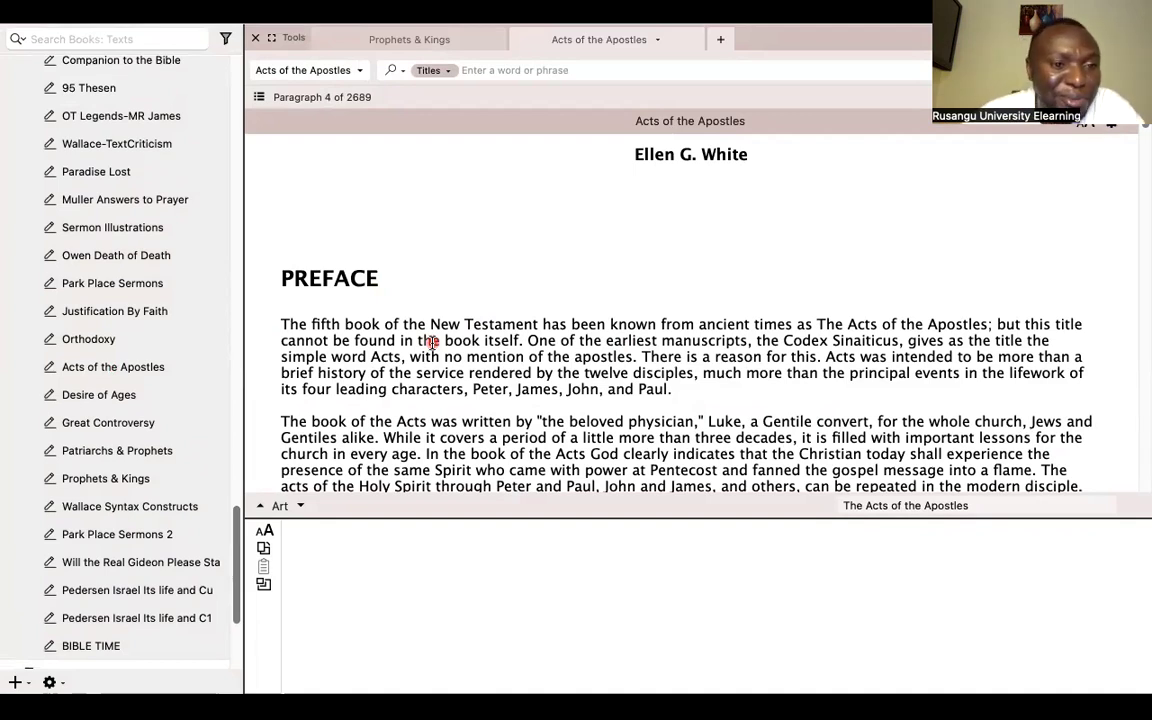
scroll(119, 437, down, 2)
scroll(119, 437, up, 10)
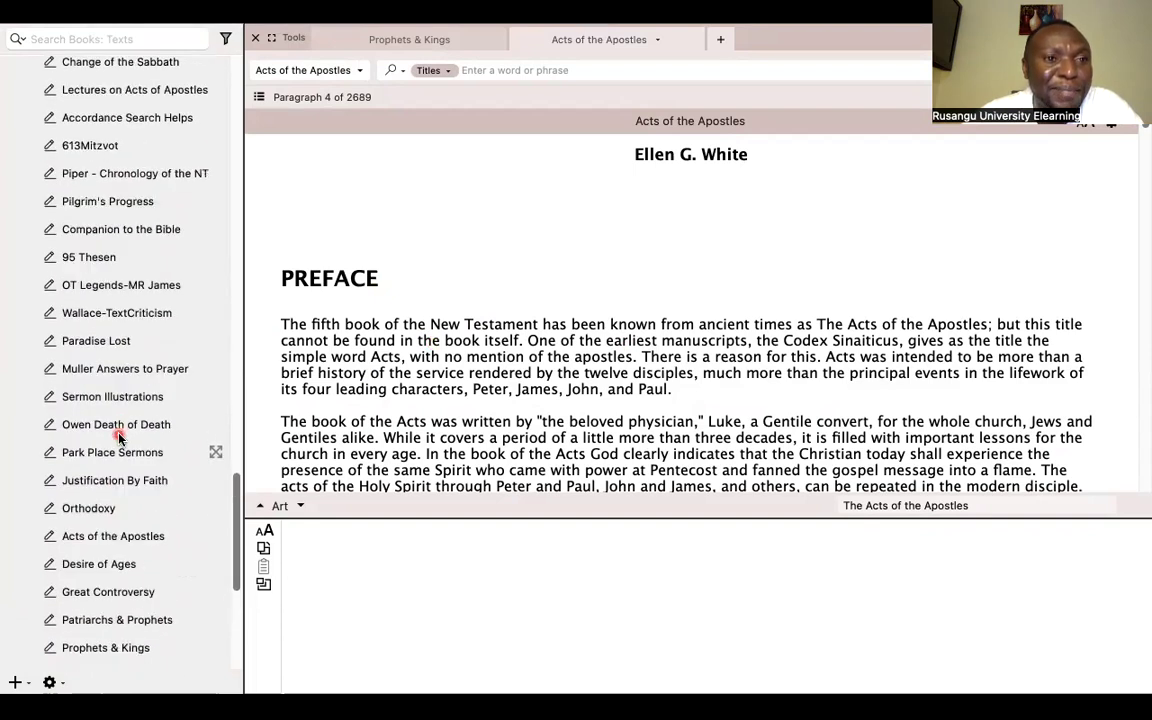
scroll(119, 437, up, 20)
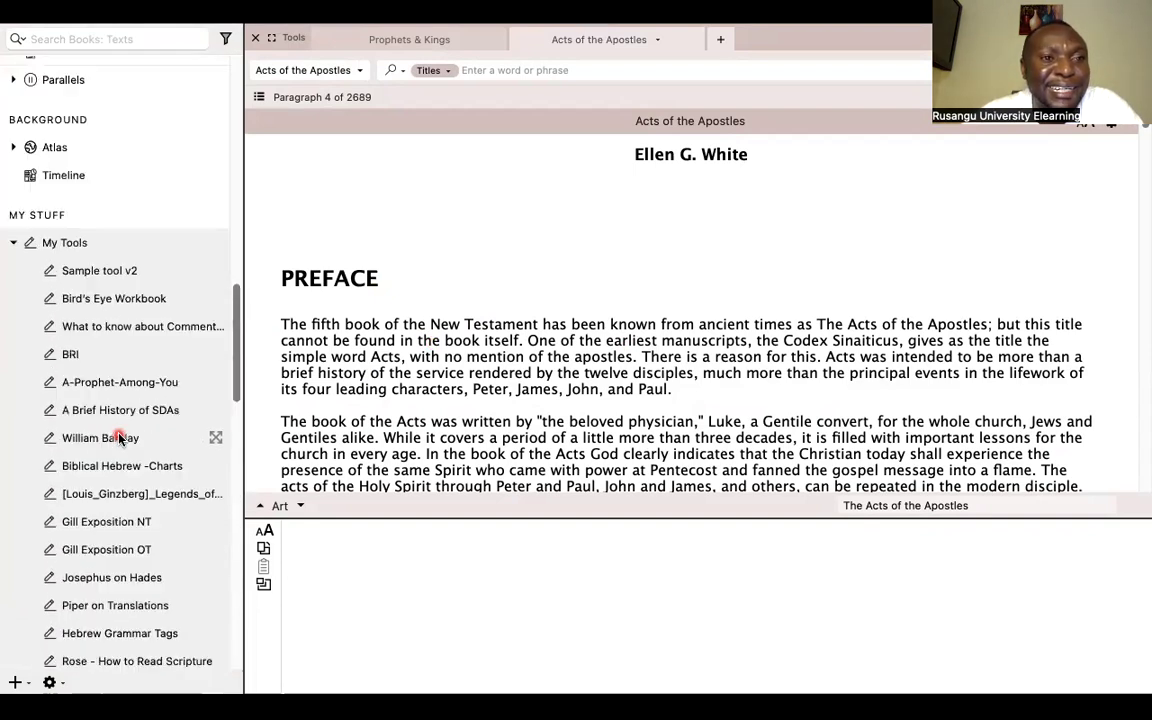
scroll(119, 437, up, 4)
click(14, 323)
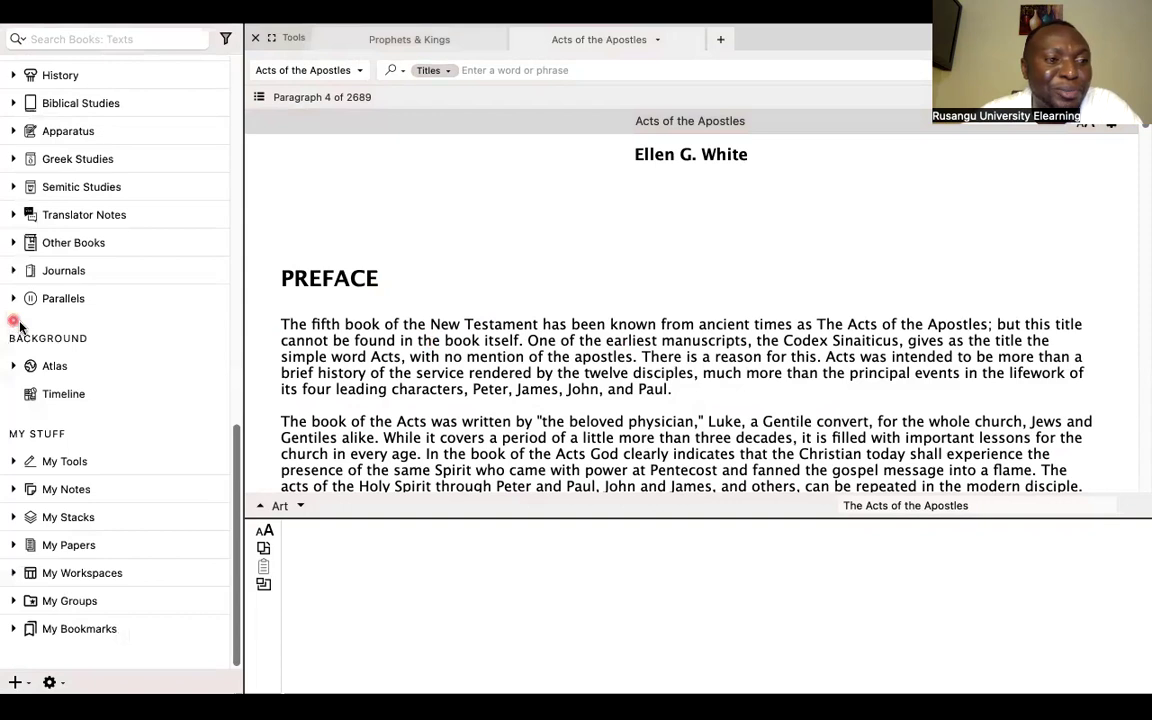
Look back over the Tools categories from Parallels up to Dictionaries, and the Databases section.
scroll(92, 365, up, 6)
scroll(92, 365, up, 20)
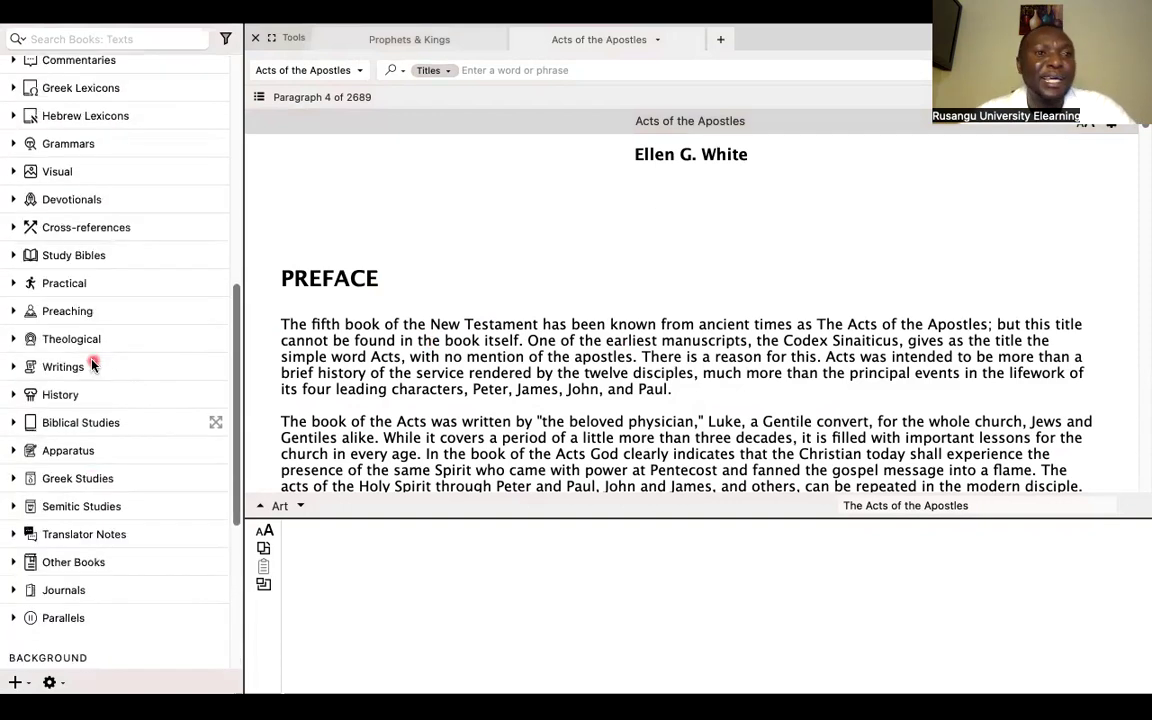
scroll(92, 365, down, 20)
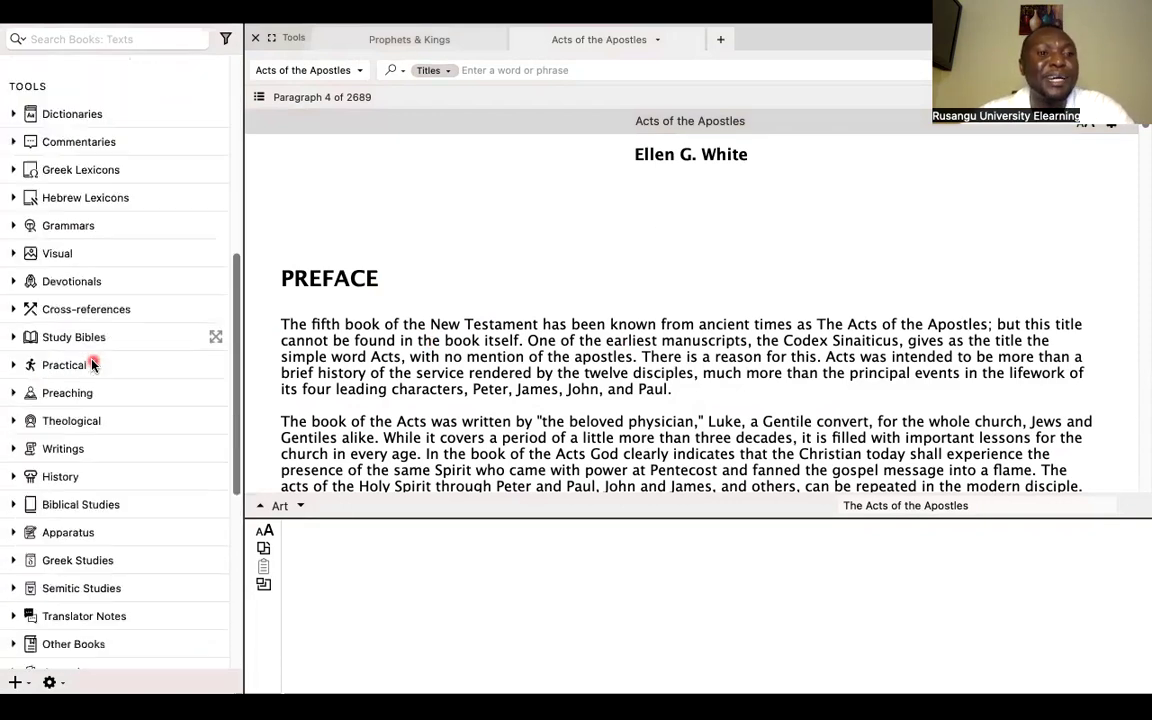
scroll(92, 365, up, 8)
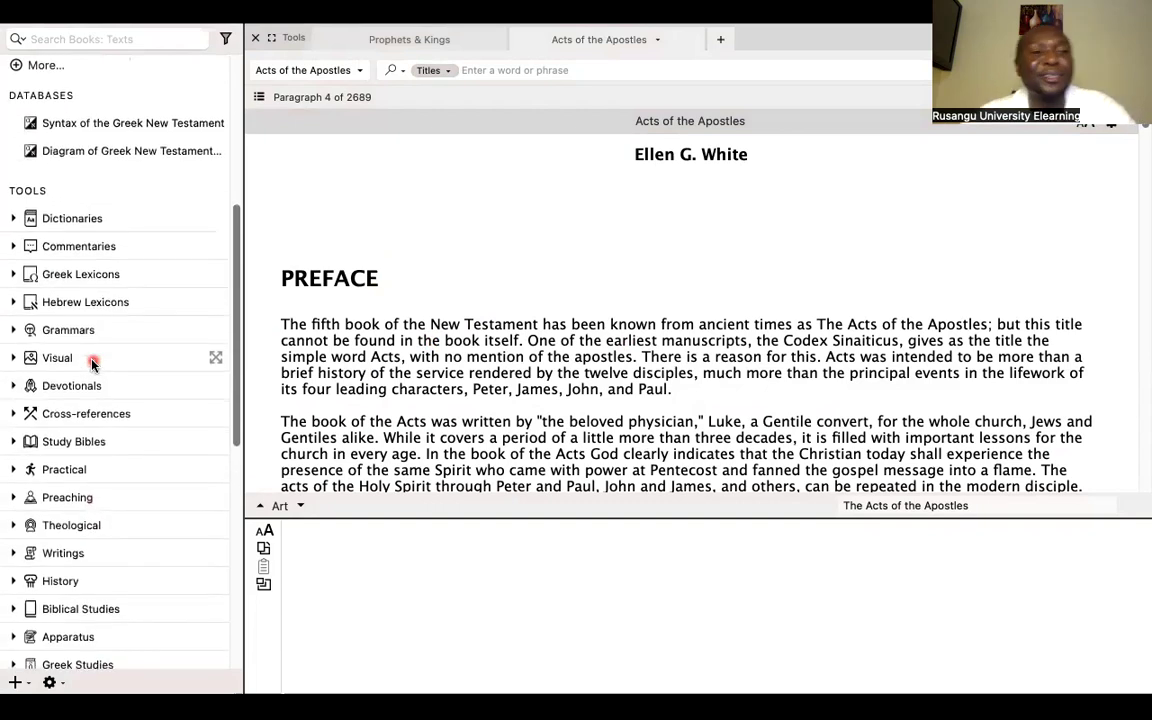
scroll(103, 205, down, 1)
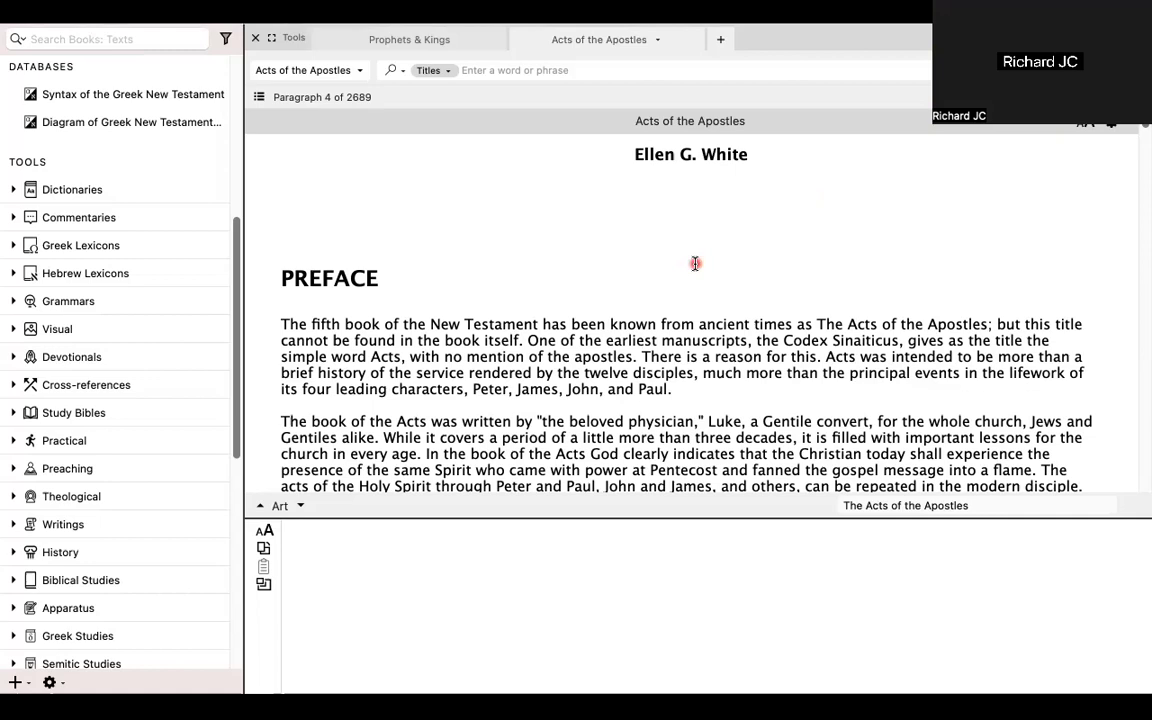
mouse_move(810, 133)
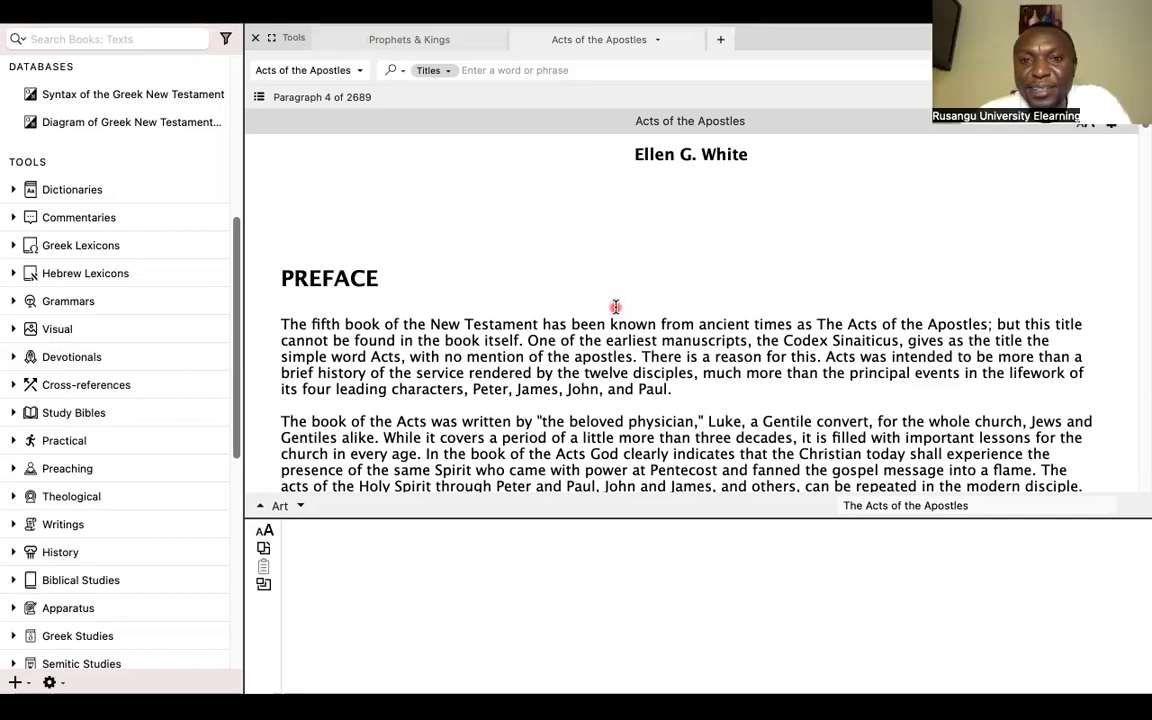
mouse_move(162, 99)
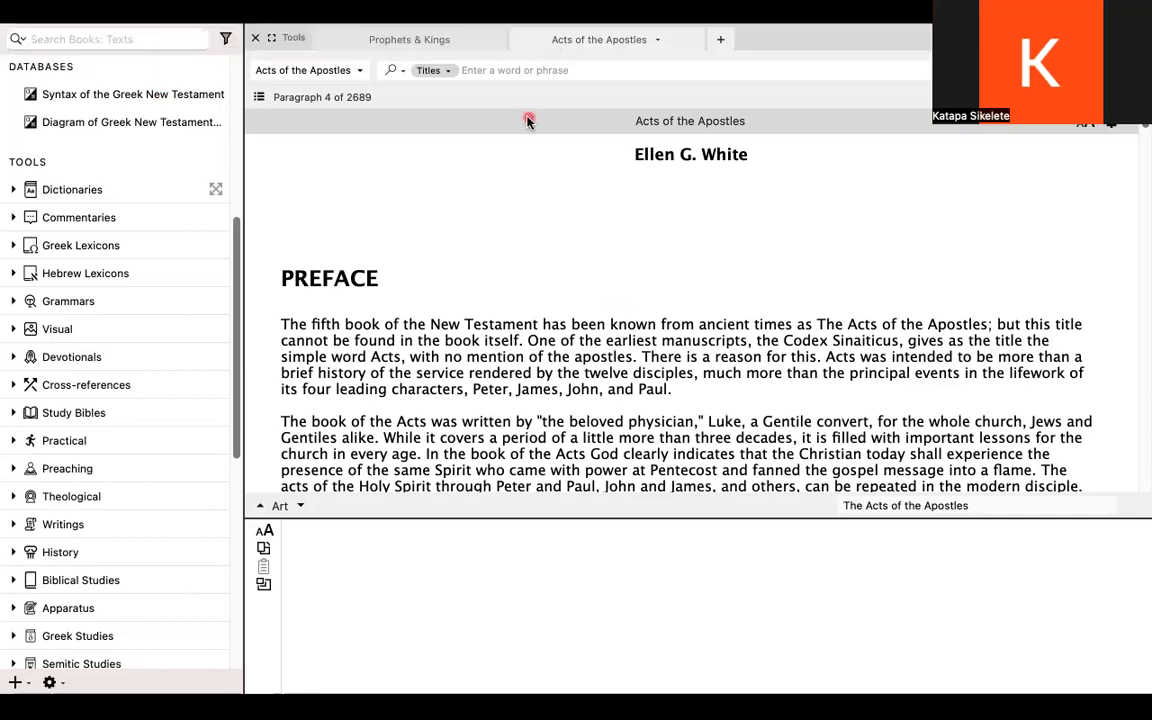
mouse_move(458, 49)
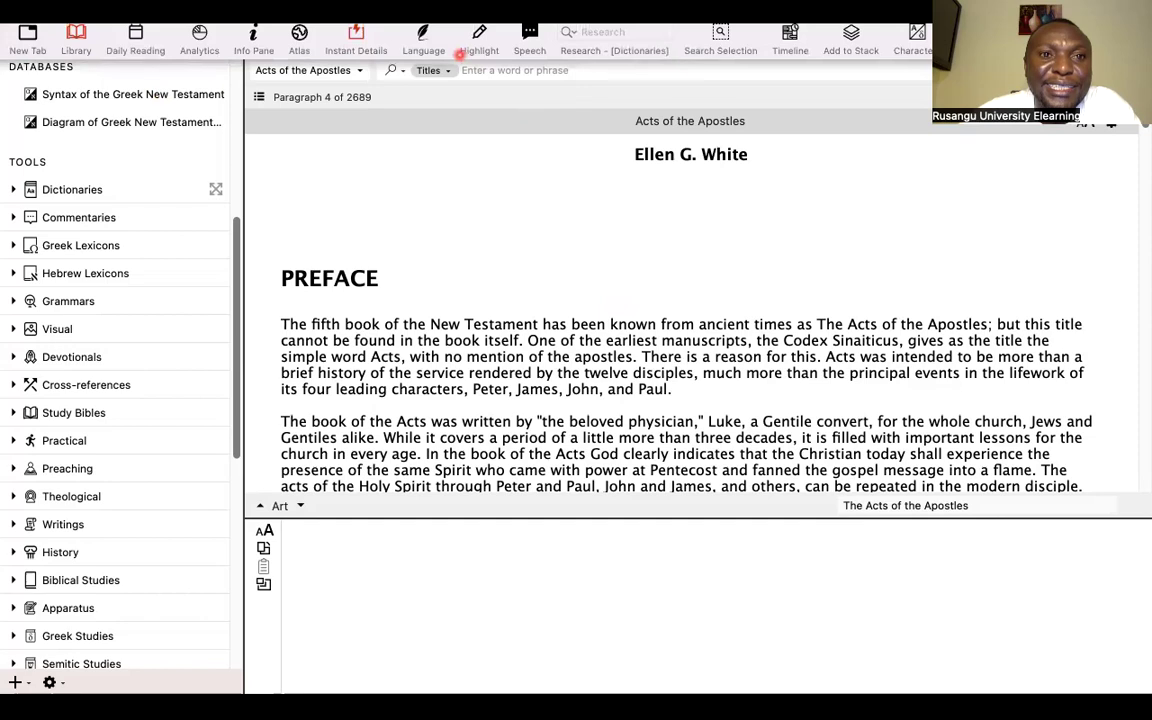
click(405, 10)
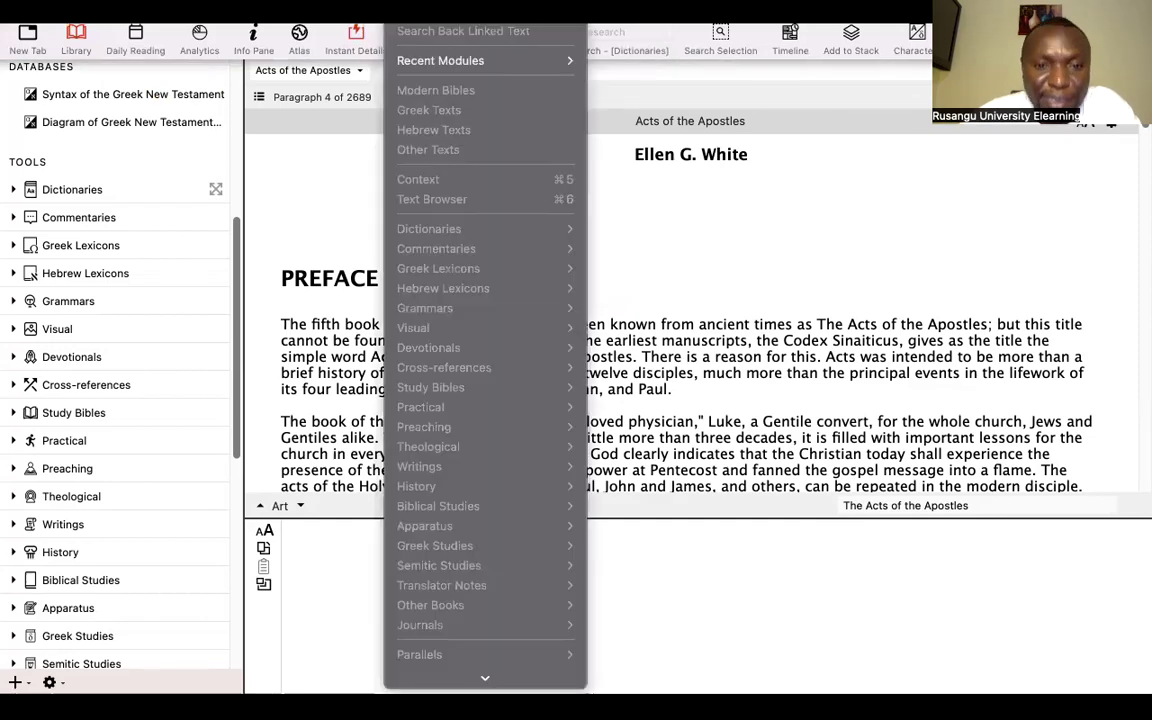
click(329, 213)
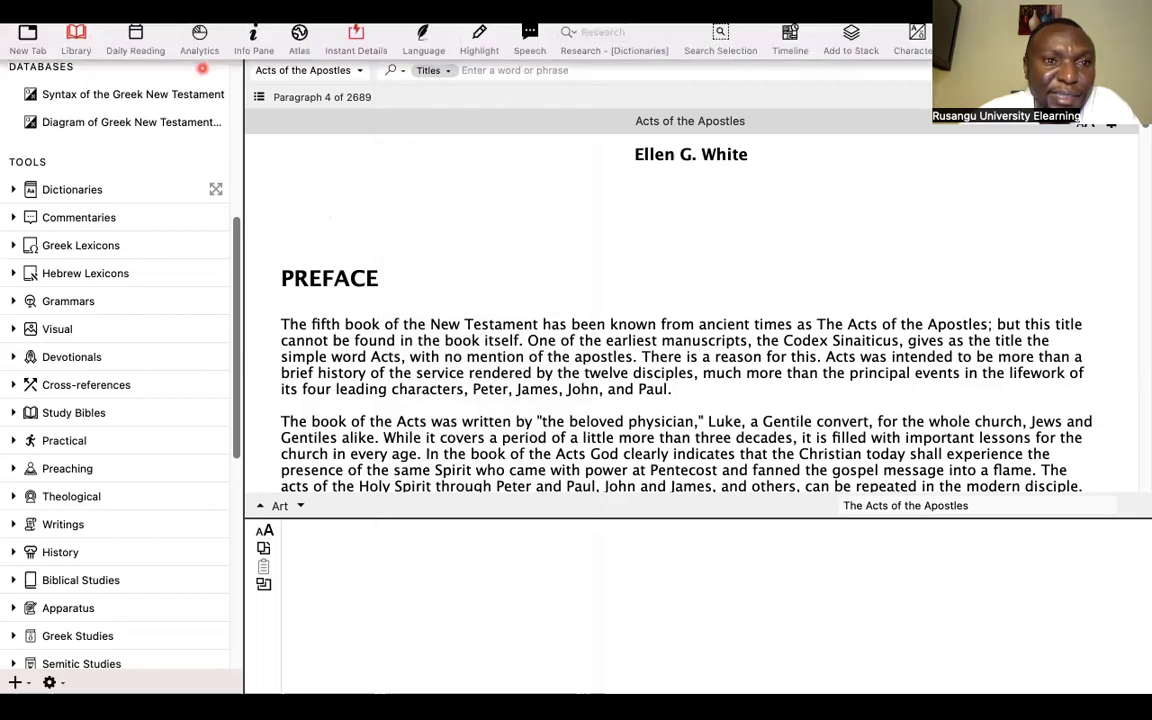
click(175, 10)
mouse_move(140, 10)
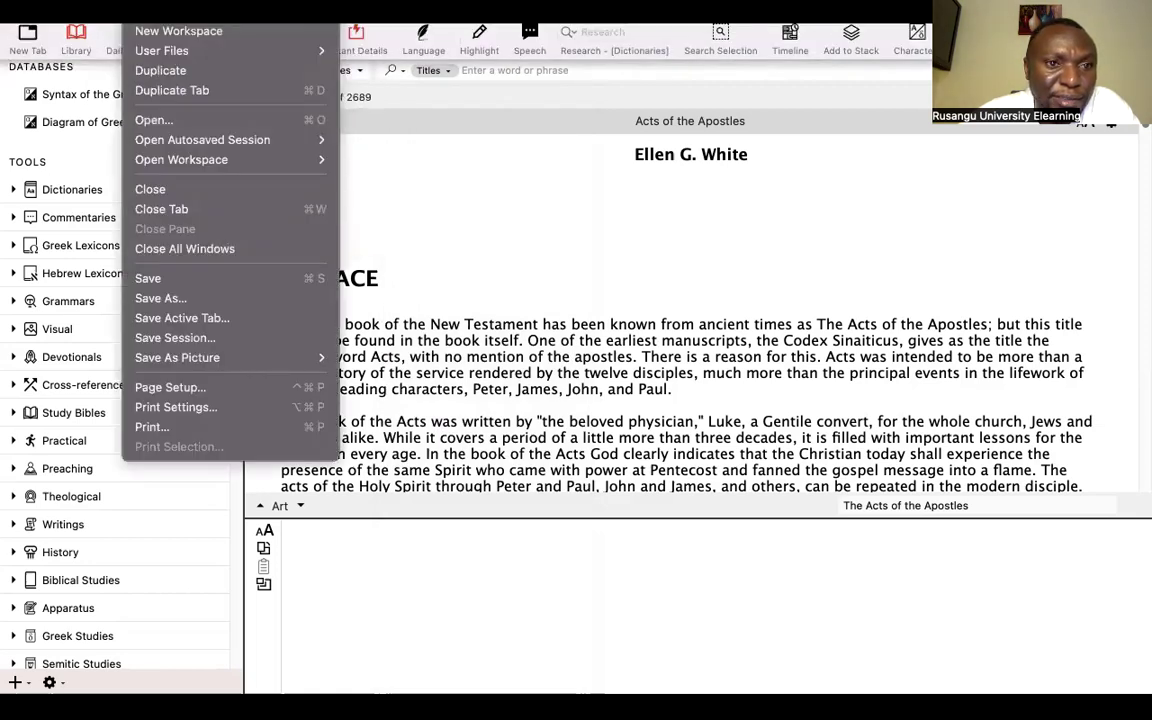
mouse_move(180, 54)
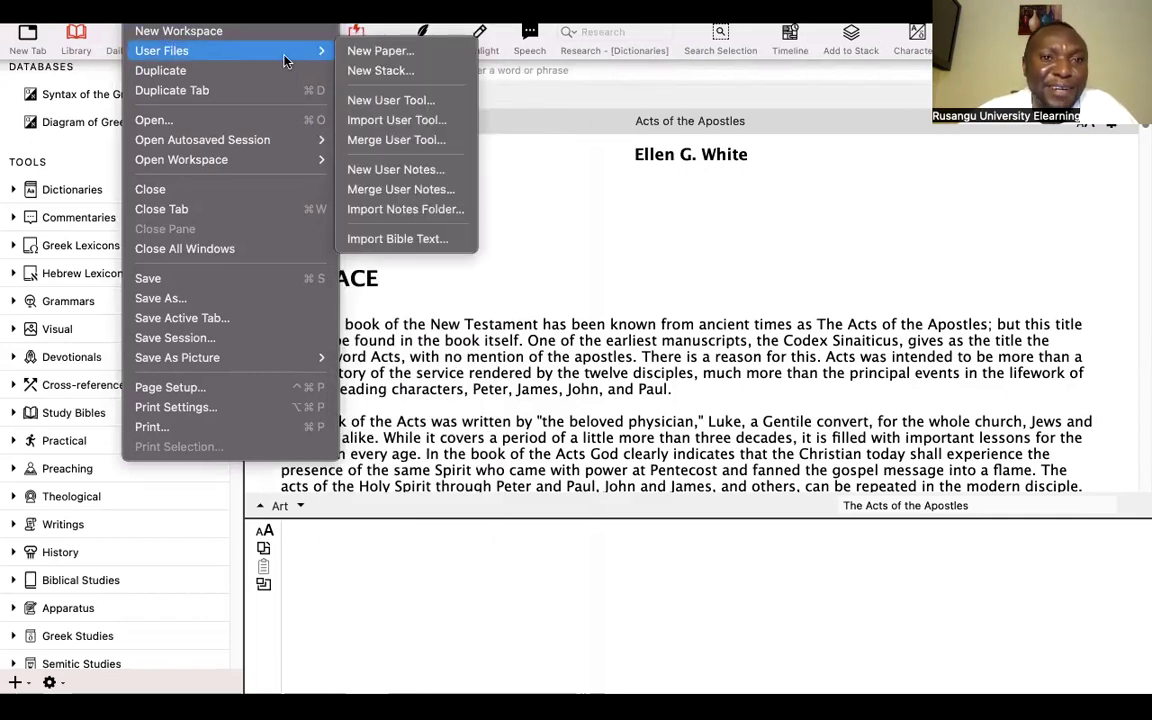
click(407, 127)
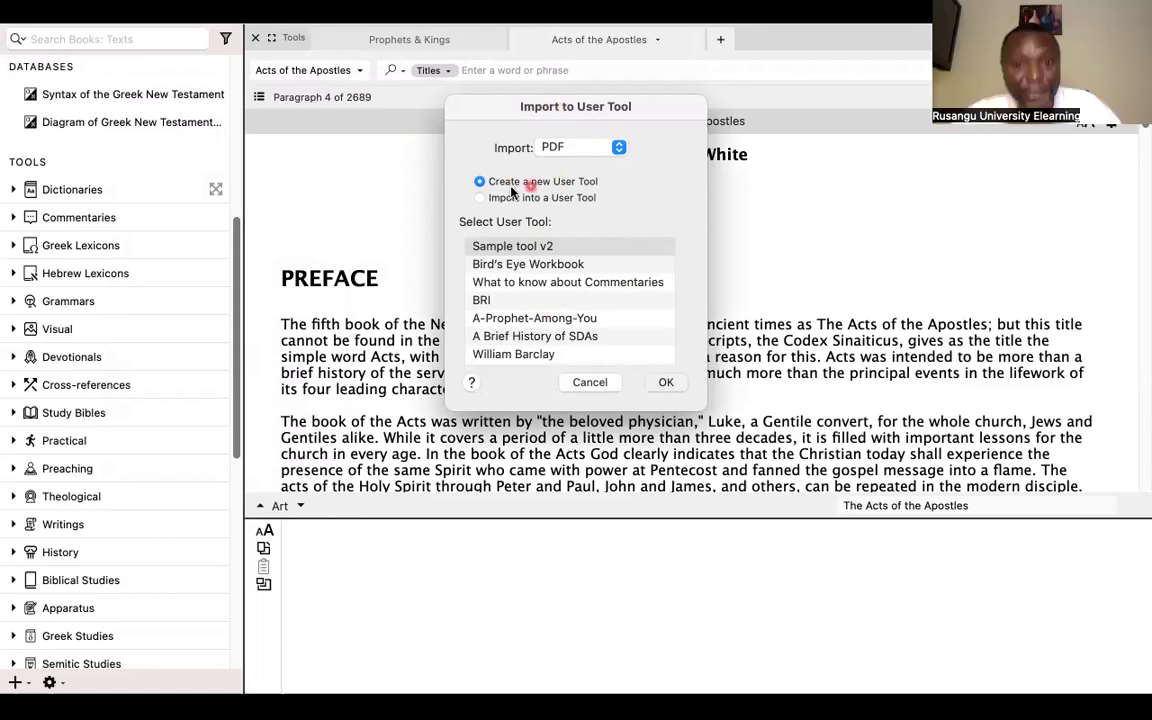
mouse_move(216, 52)
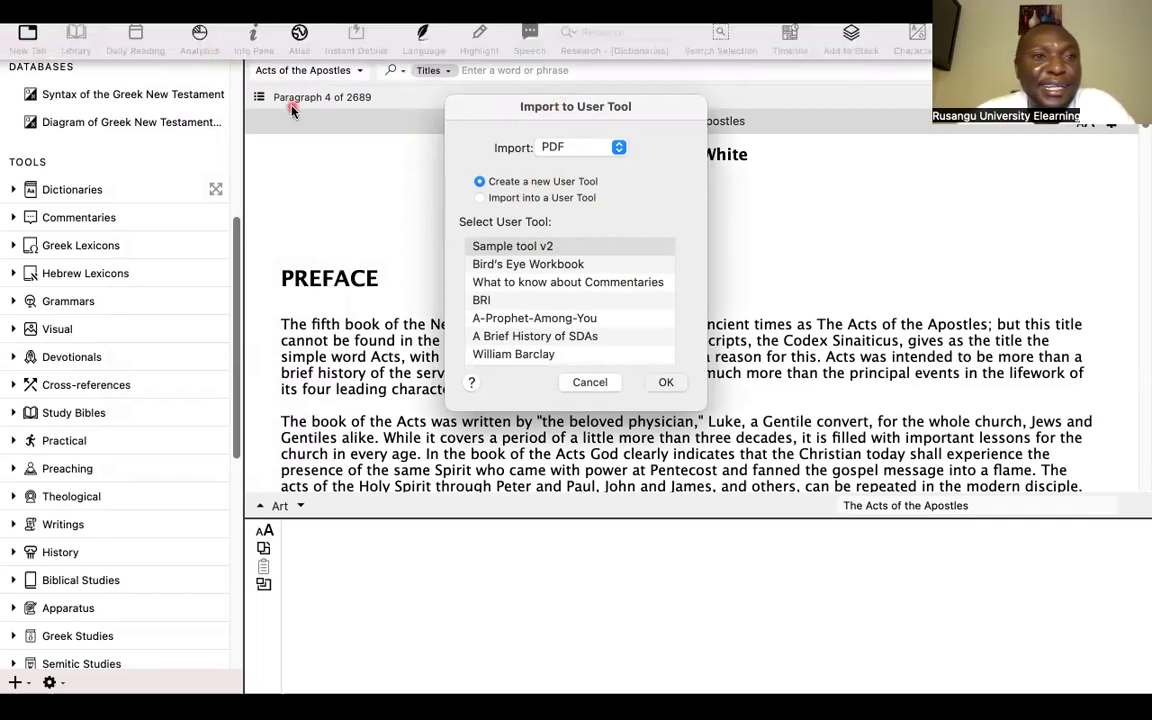
click(590, 382)
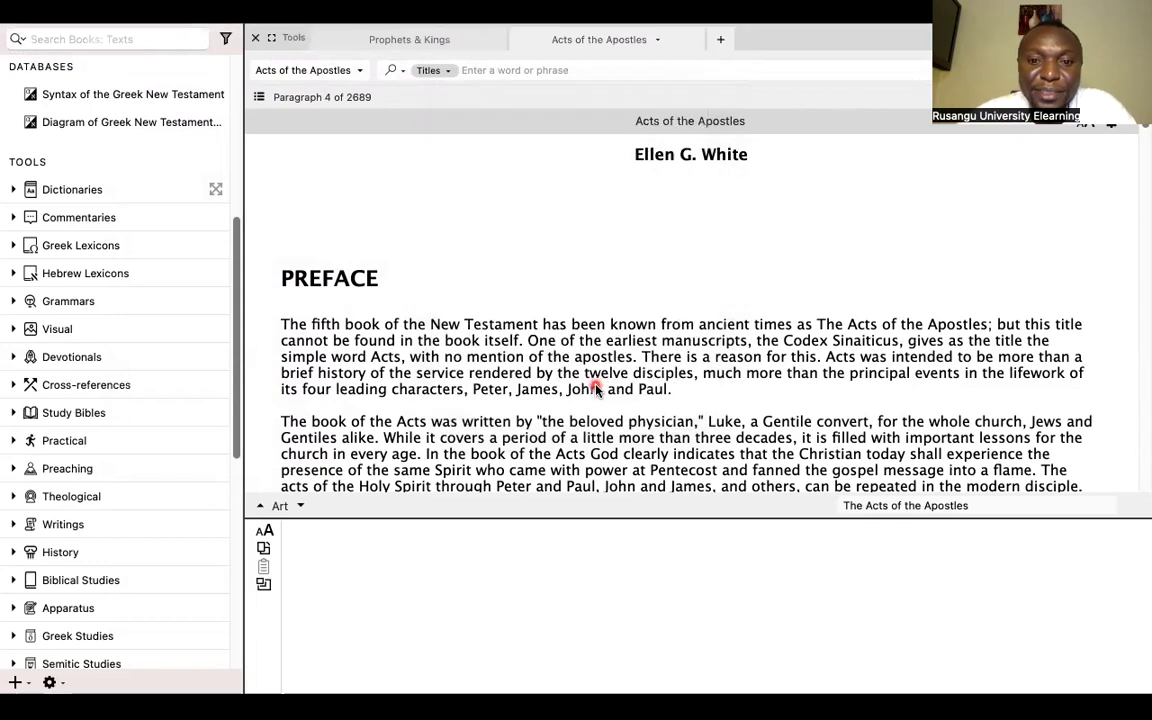
Start a user tool import with PDF as the format and a new user tool as the target, and acknowledge the copyright notice.
mouse_move(231, 72)
click(140, 16)
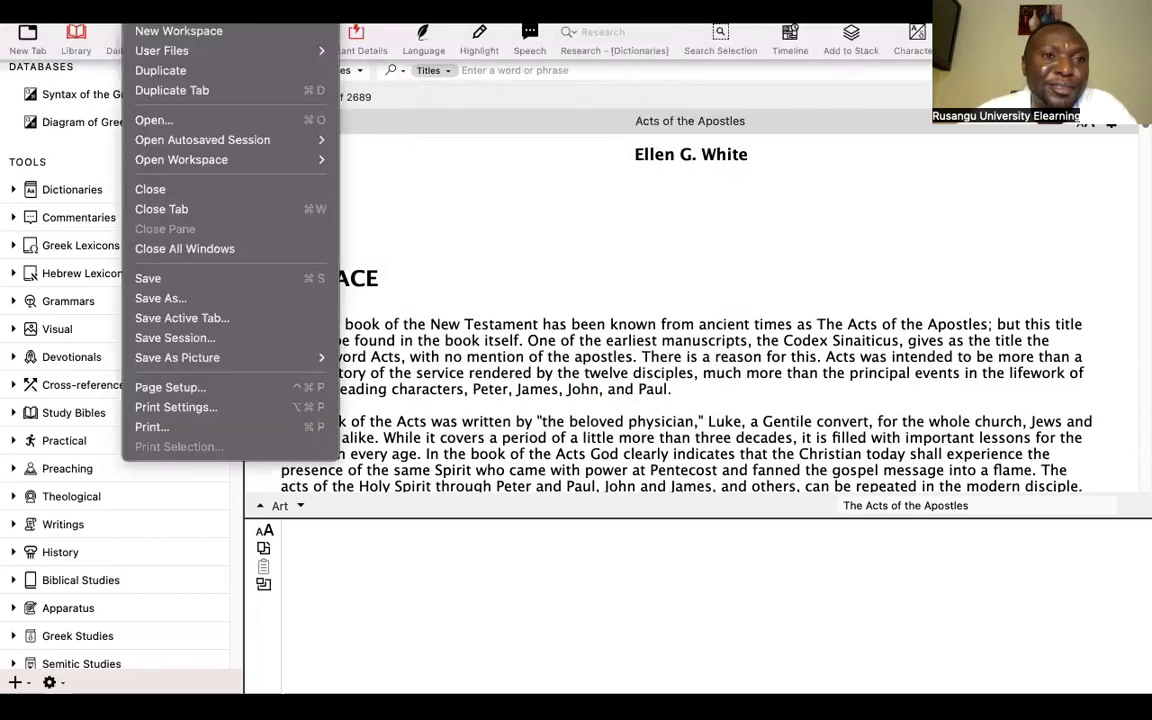
mouse_move(203, 51)
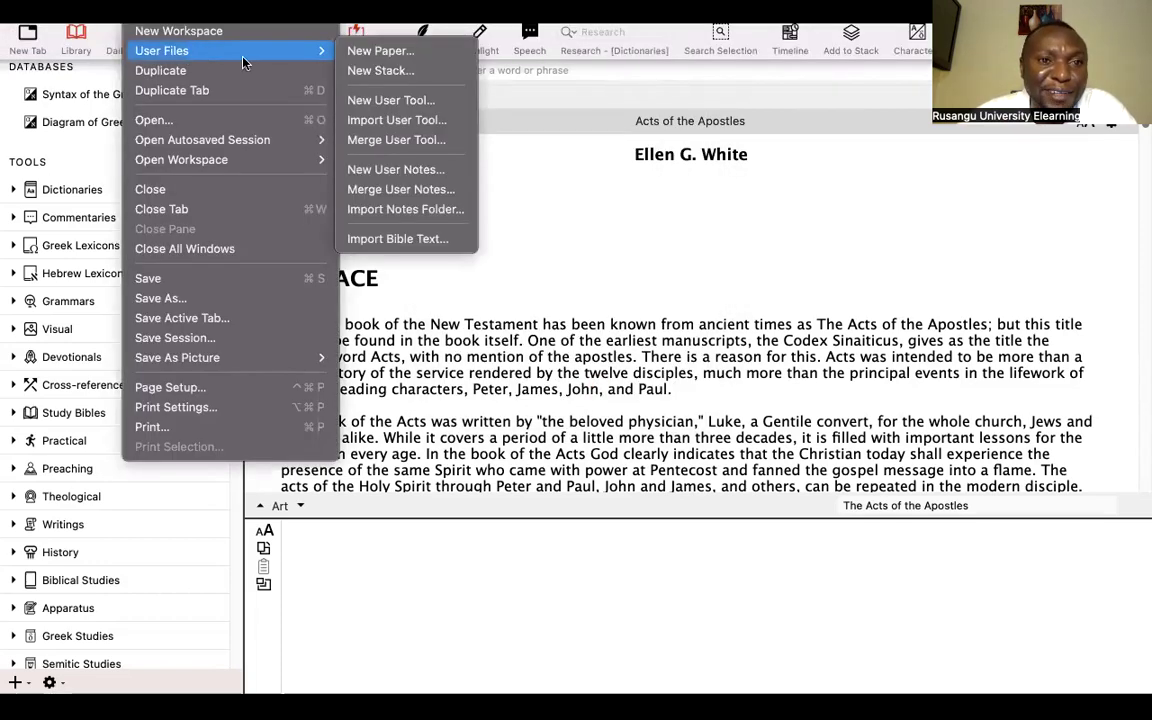
click(413, 121)
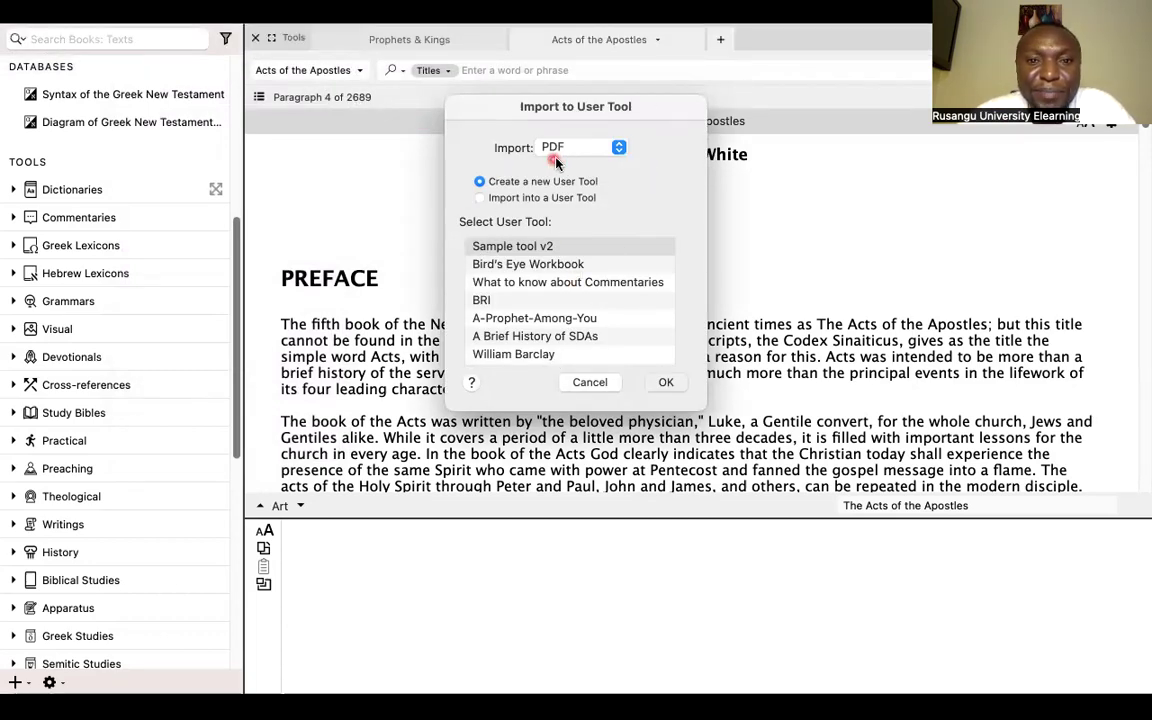
click(612, 149)
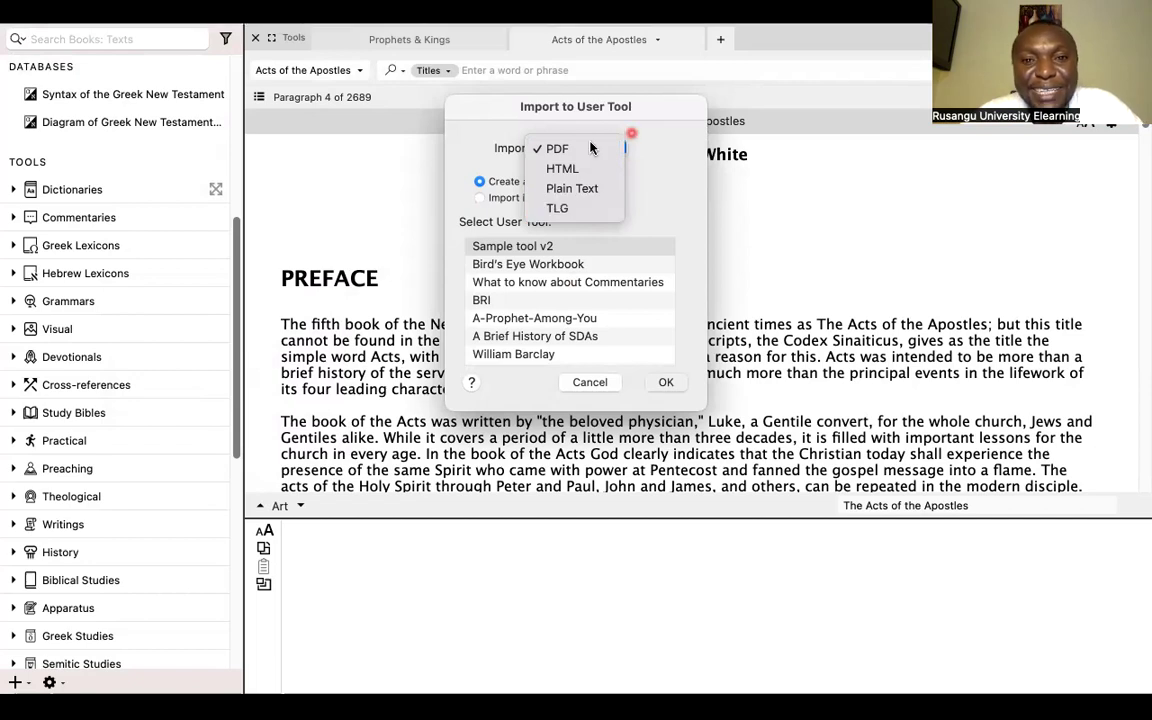
click(656, 151)
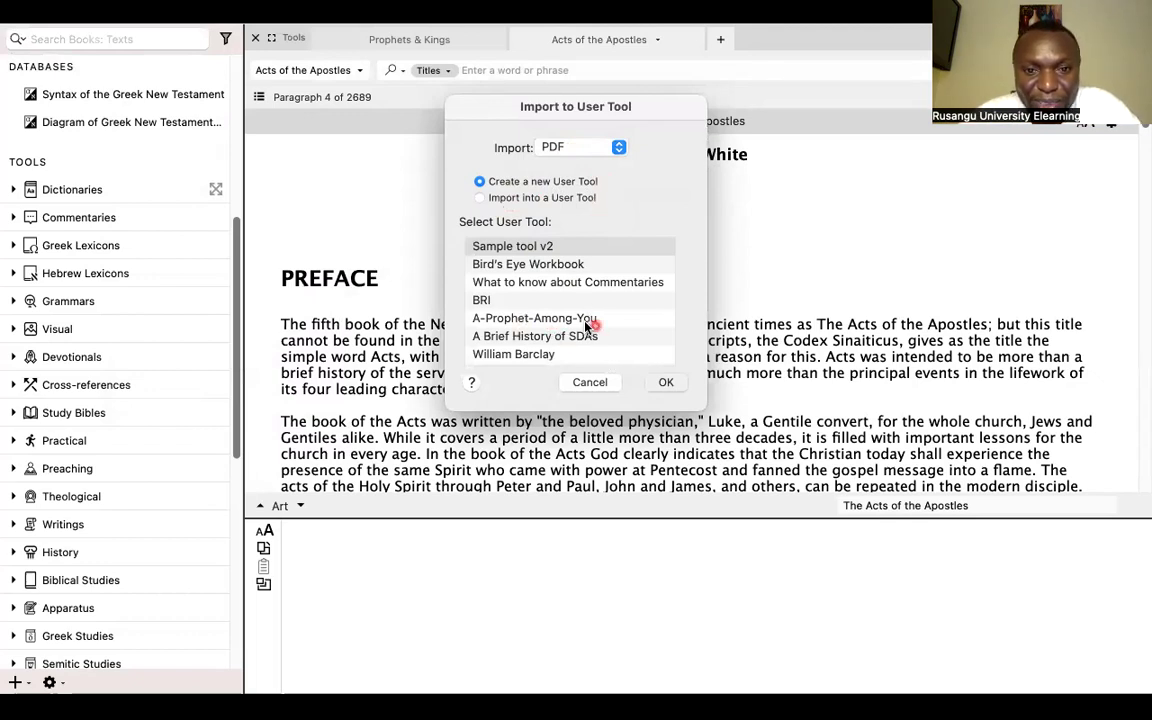
scroll(557, 316, down, 1)
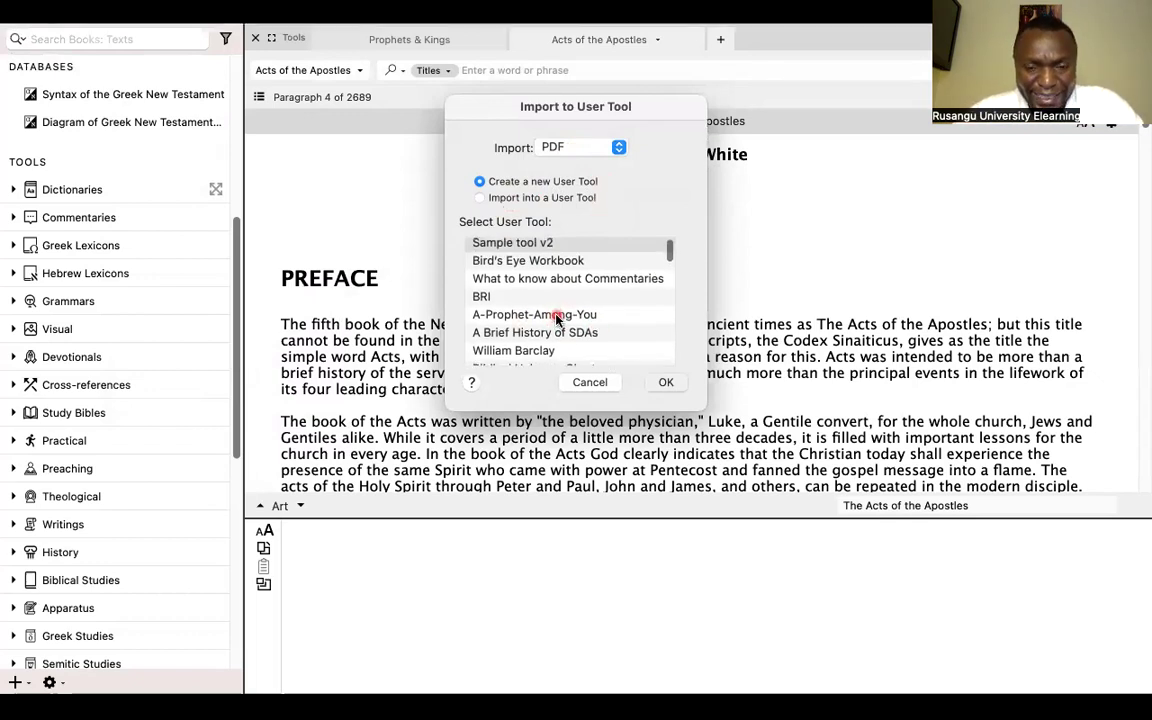
scroll(557, 316, up, 1)
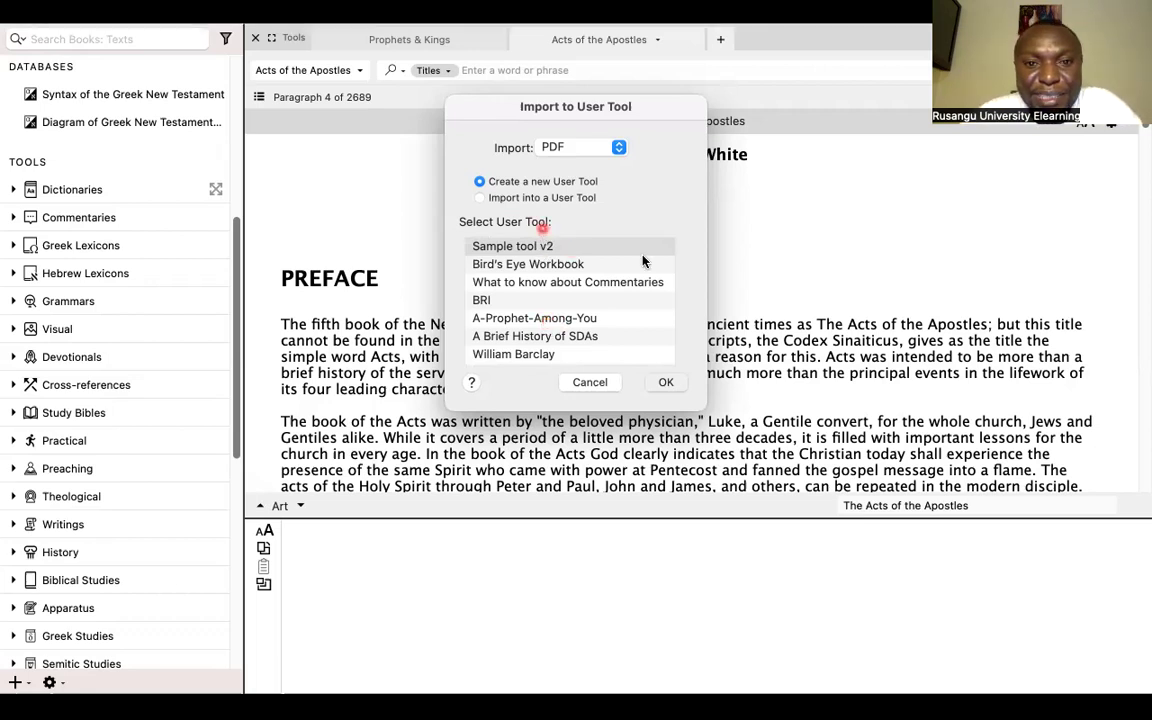
click(667, 386)
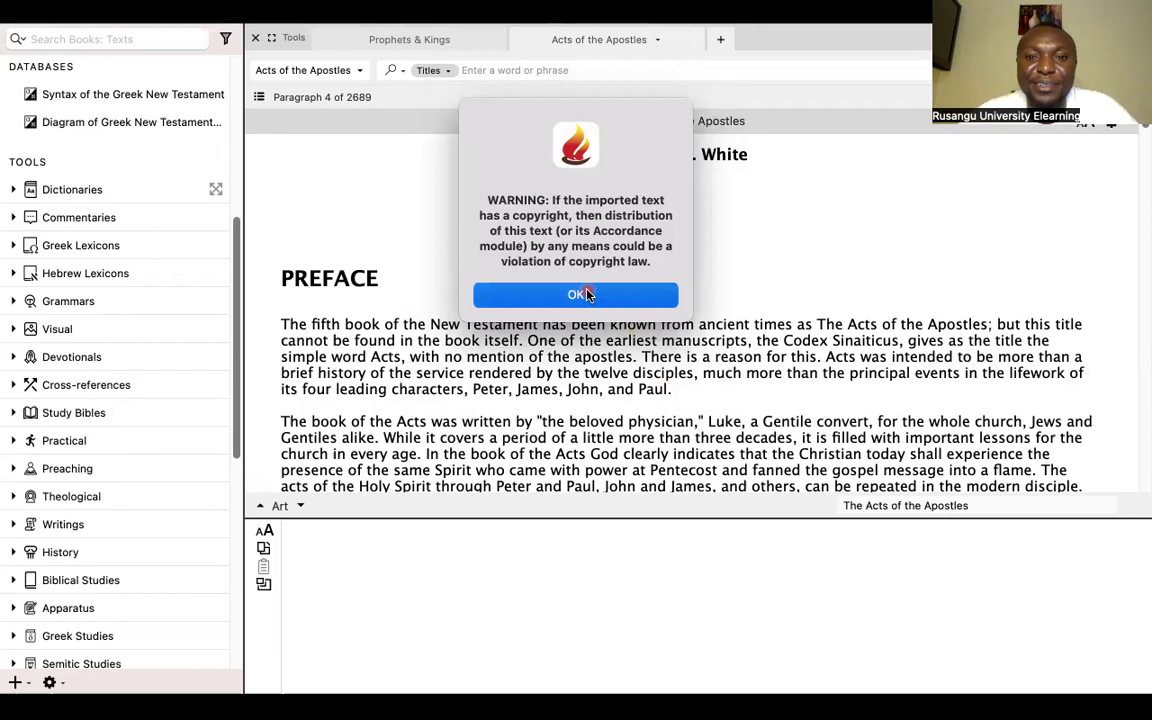
click(619, 296)
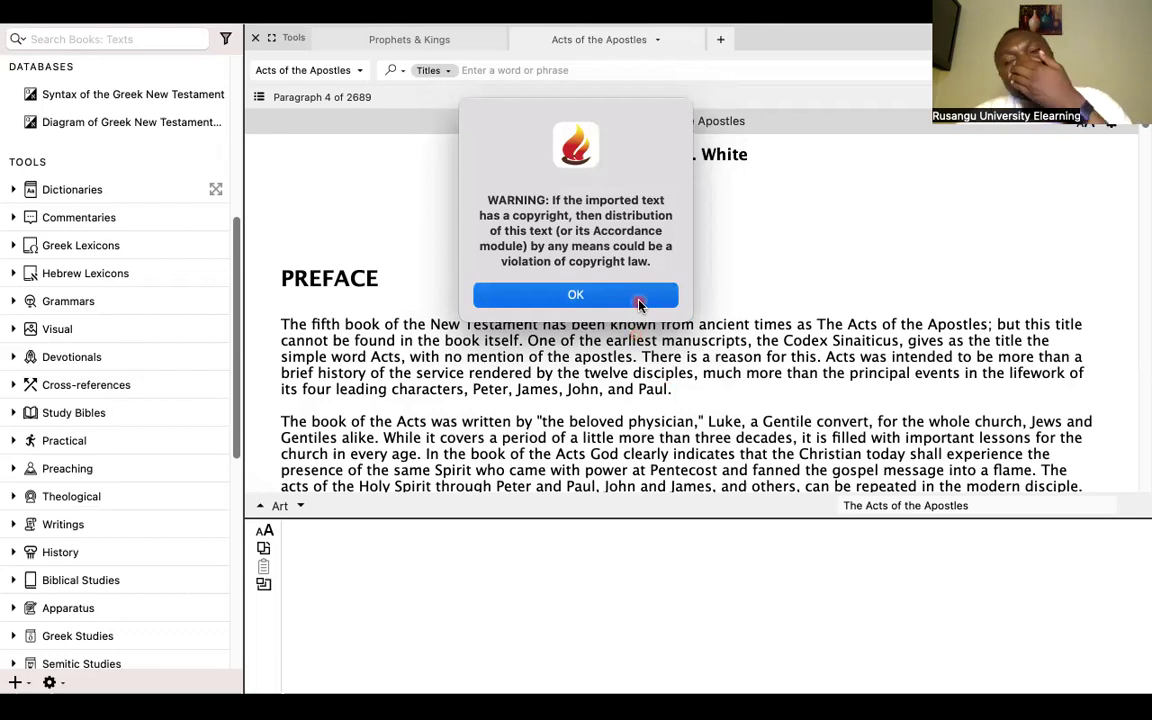
click(638, 303)
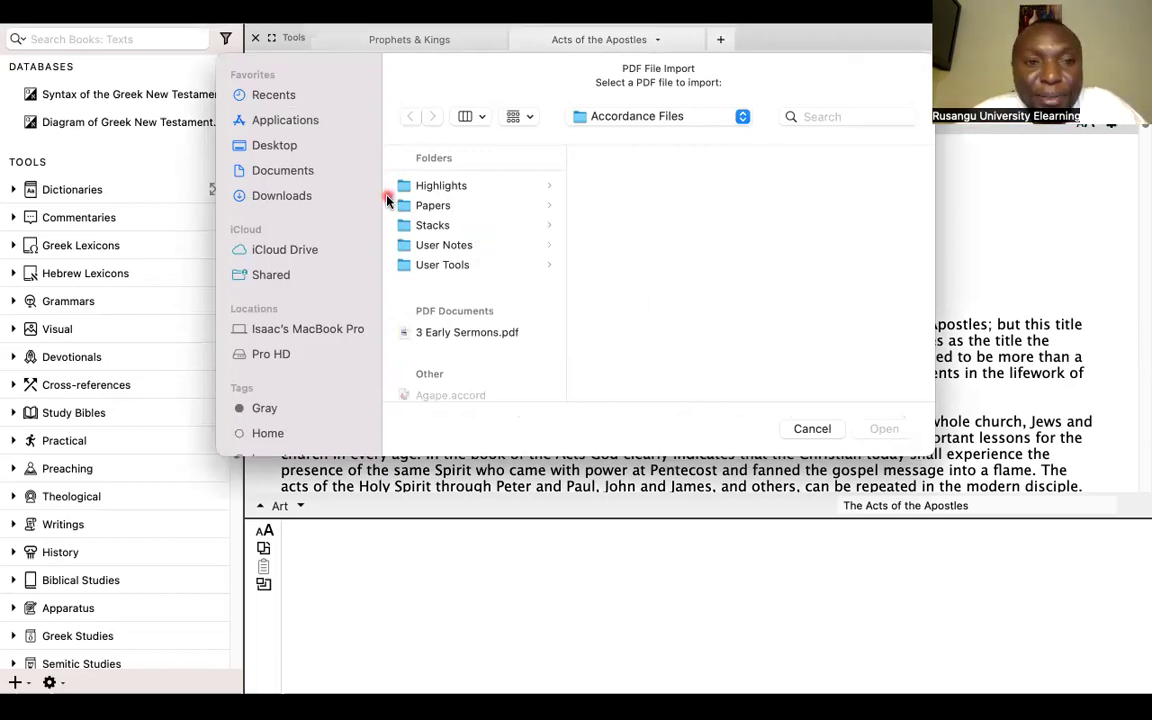
Import the CONVOCATION MEMO PDF from the Desktop folder, keeping CONVOCATION MEMO as the user tool file name.
click(271, 172)
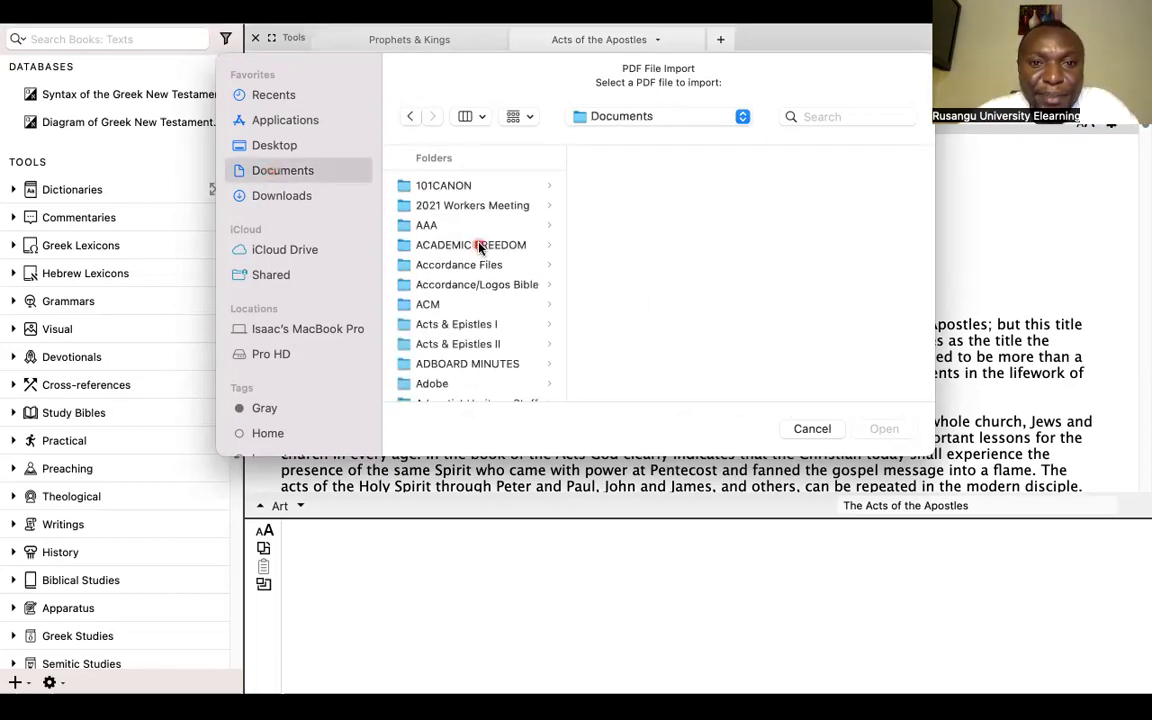
click(284, 151)
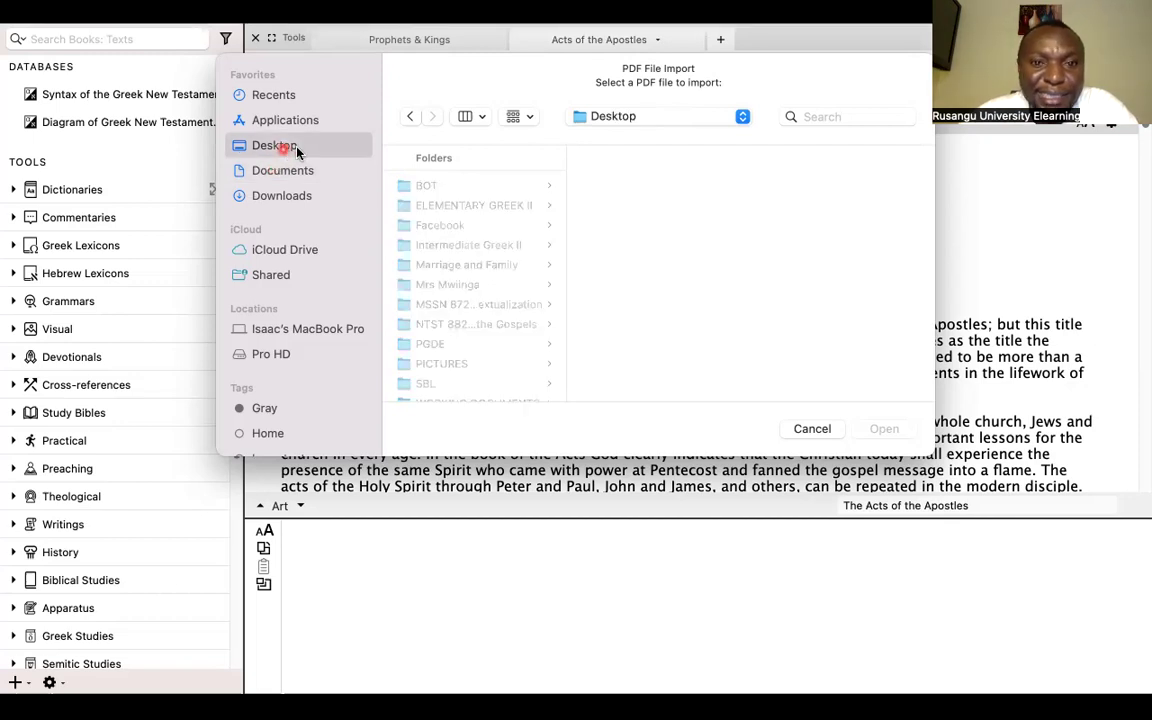
scroll(453, 250, down, 10)
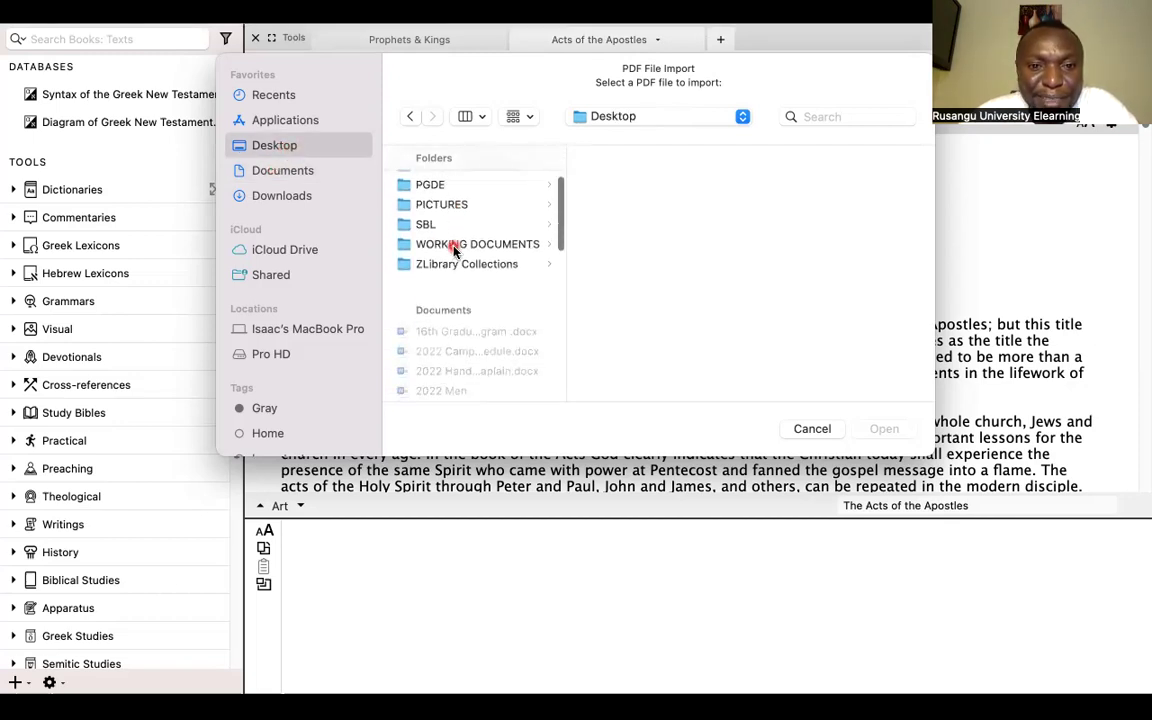
scroll(453, 250, down, 10)
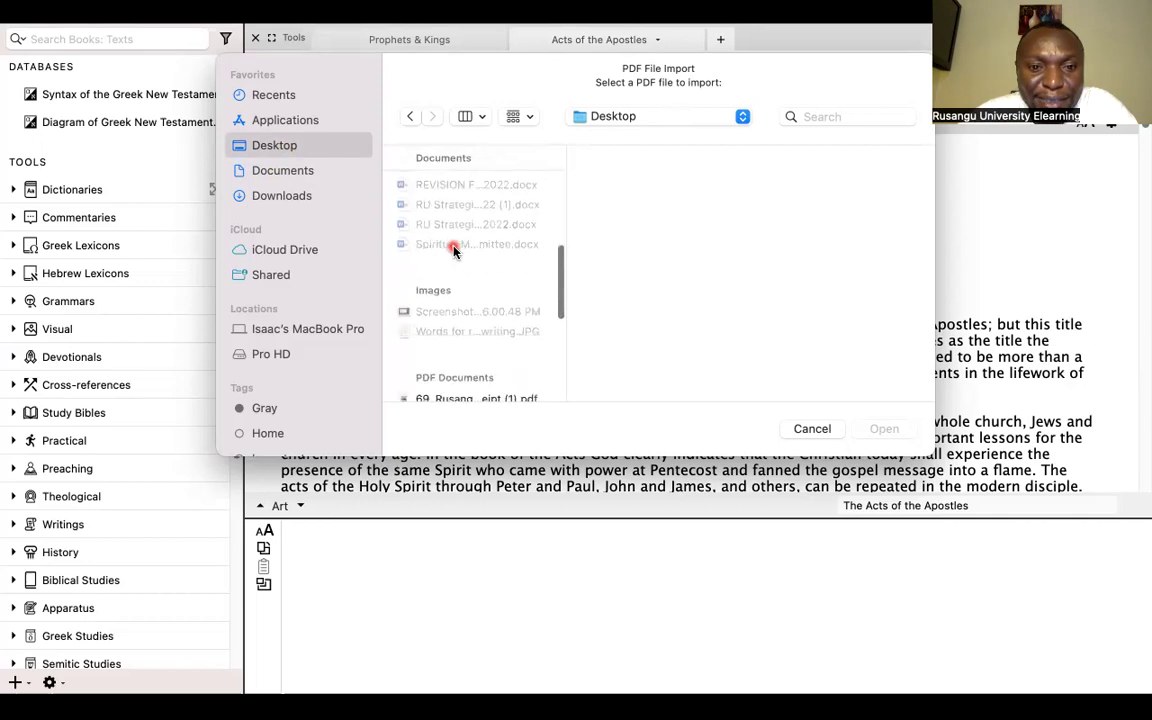
scroll(453, 250, down, 3)
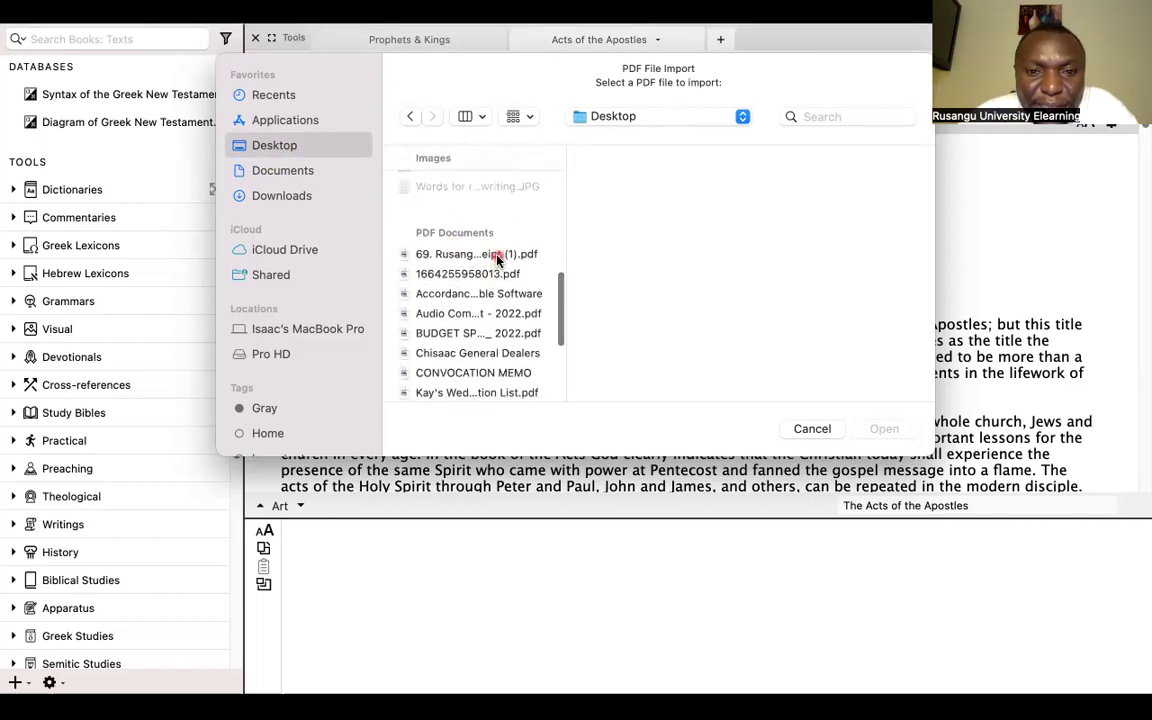
click(477, 257)
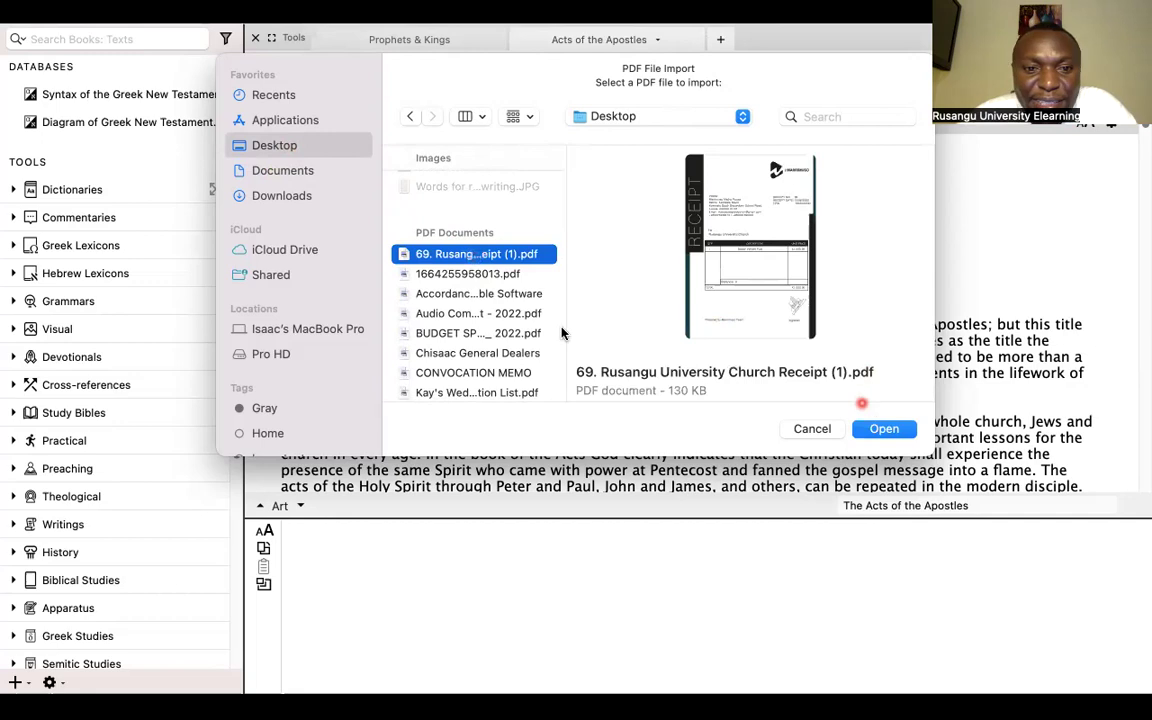
scroll(488, 355, down, 2)
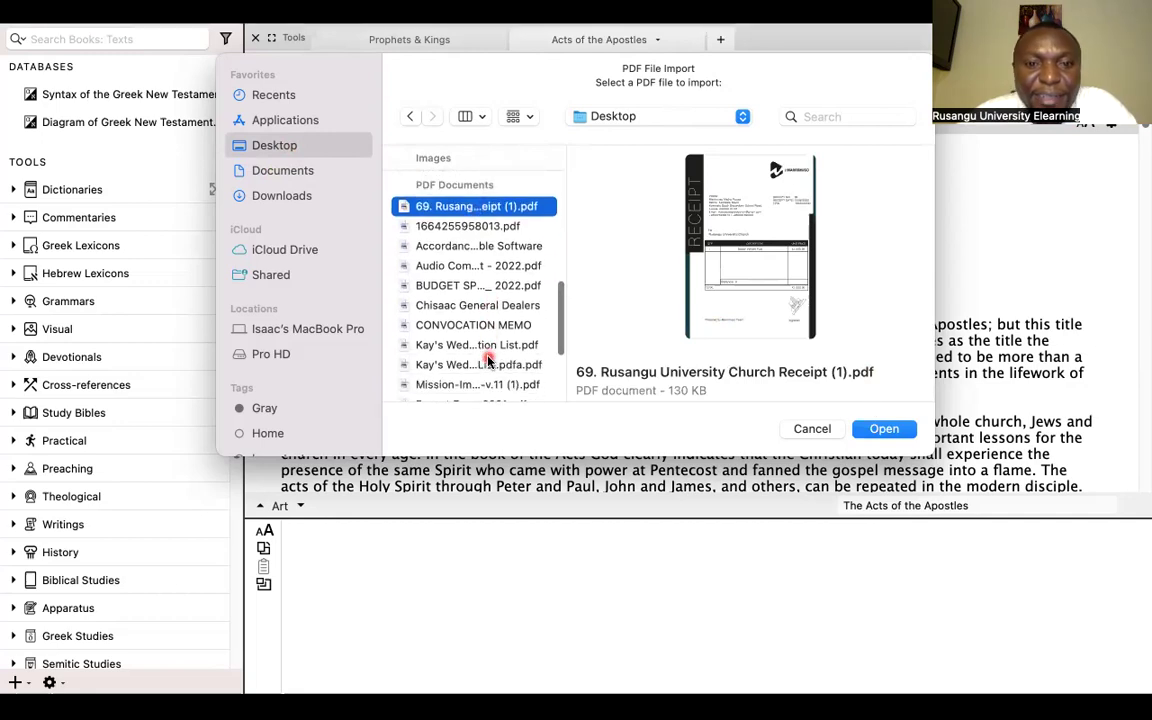
click(420, 328)
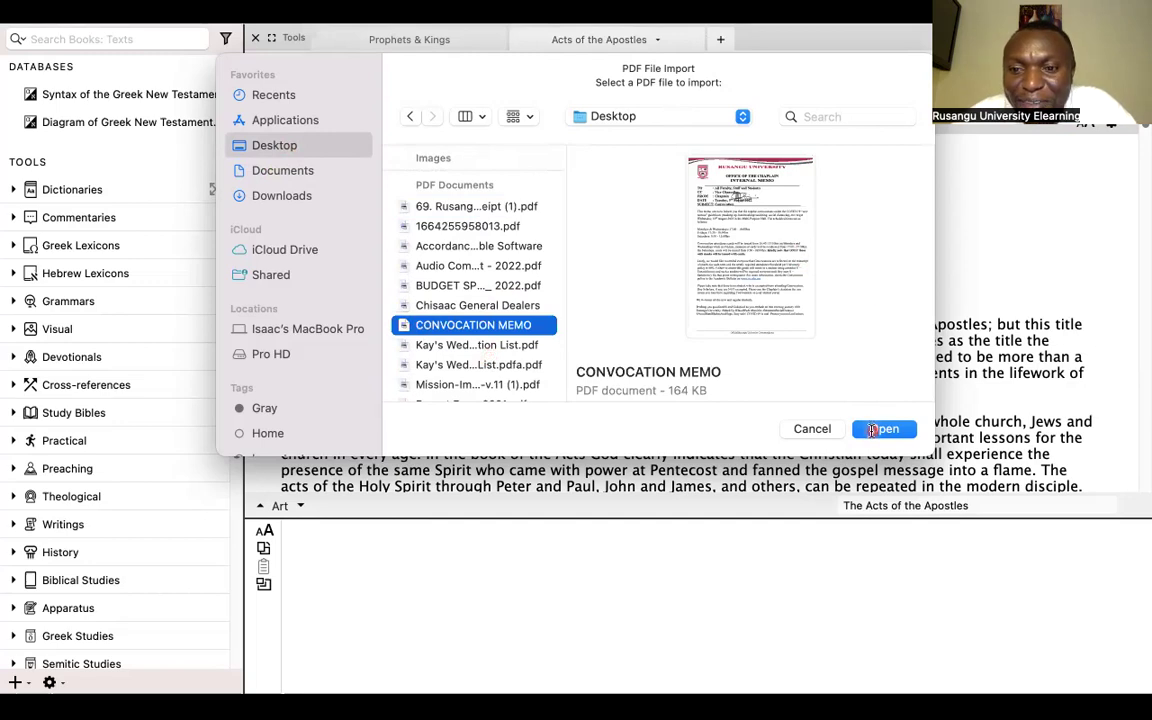
click(872, 430)
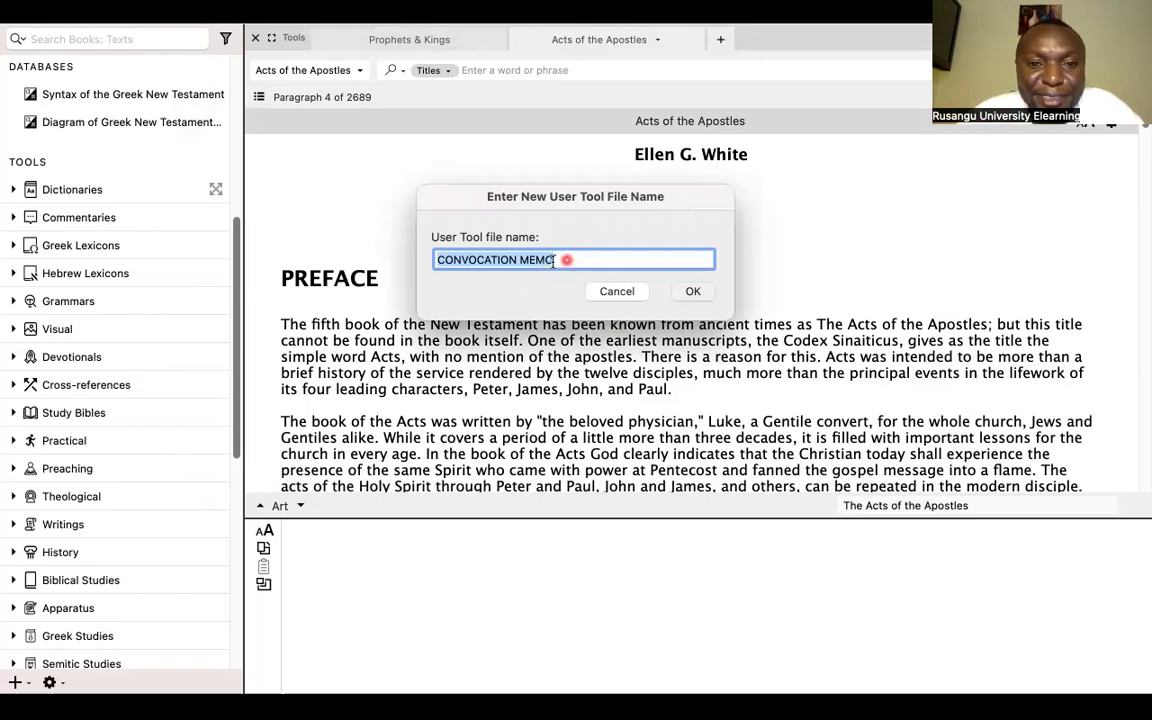
click(693, 293)
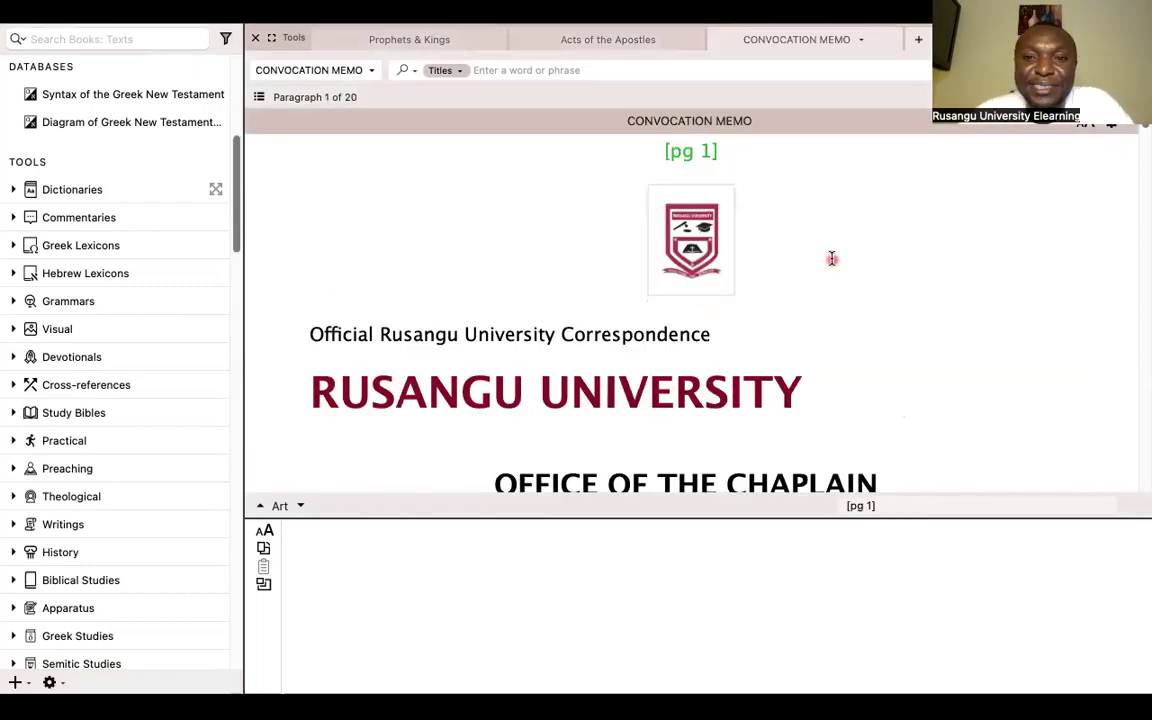
Read through the imported CONVOCATION MEMO to its closing paragraphs and return to page 1.
scroll(831, 259, down, 2)
scroll(831, 259, down, 3)
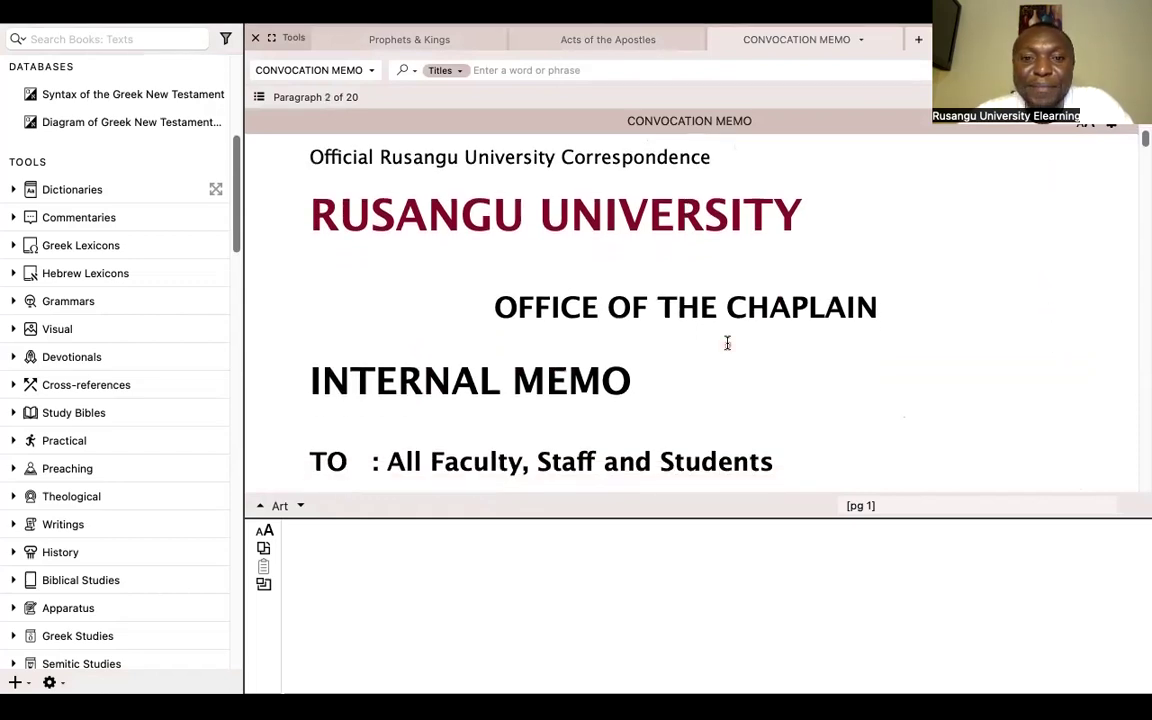
scroll(728, 342, down, 4)
scroll(728, 343, down, 5)
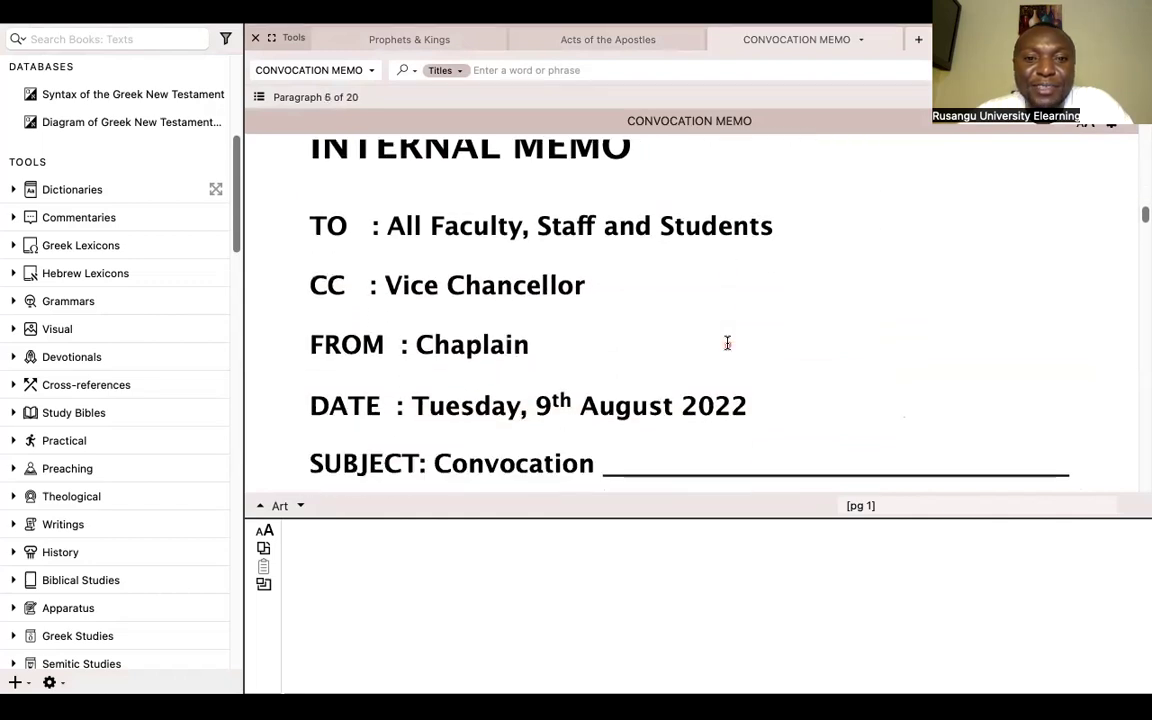
scroll(728, 343, down, 4)
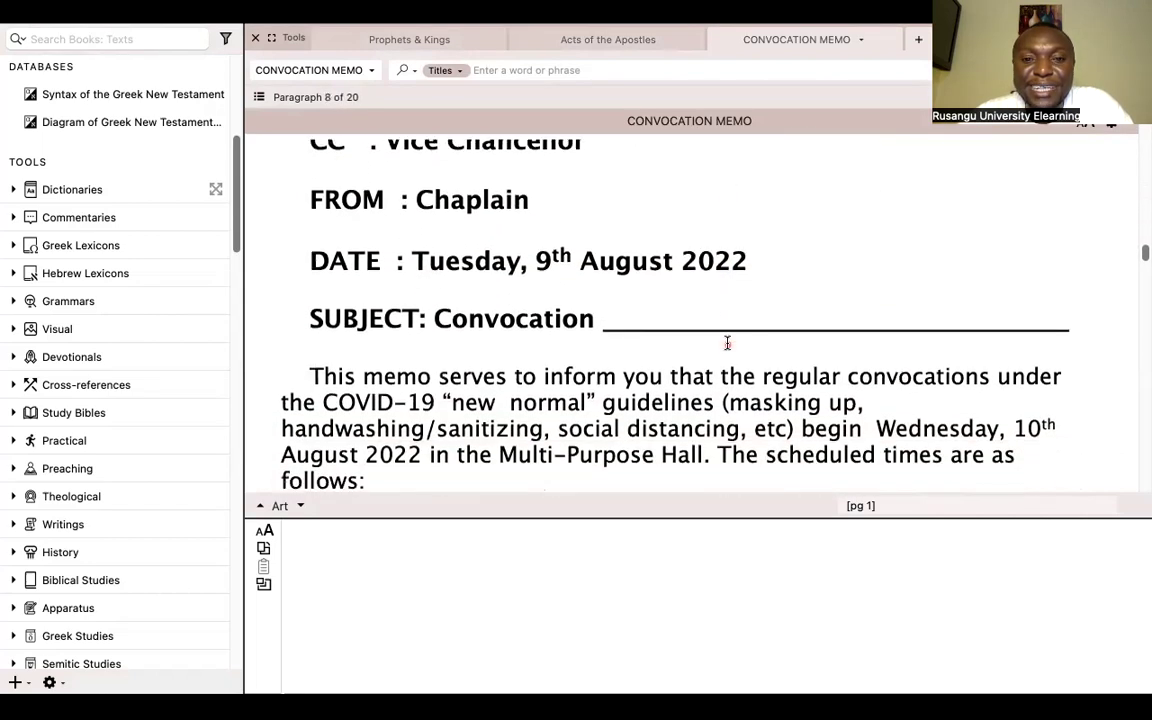
scroll(728, 343, down, 4)
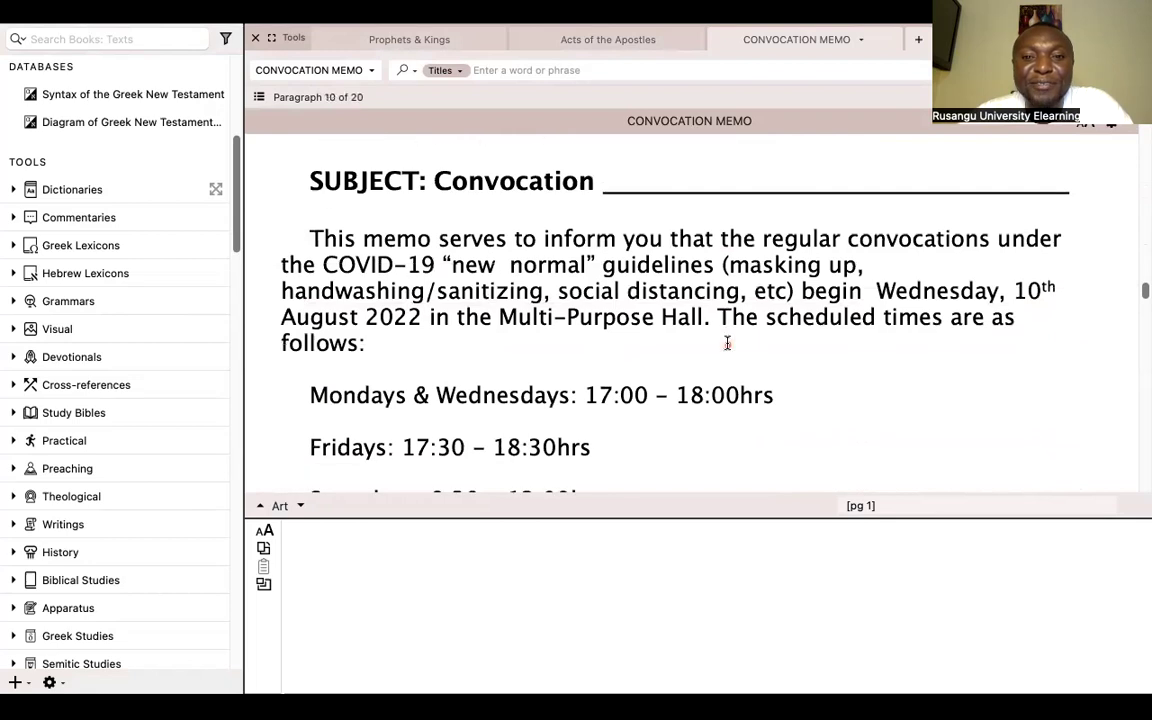
scroll(728, 343, down, 15)
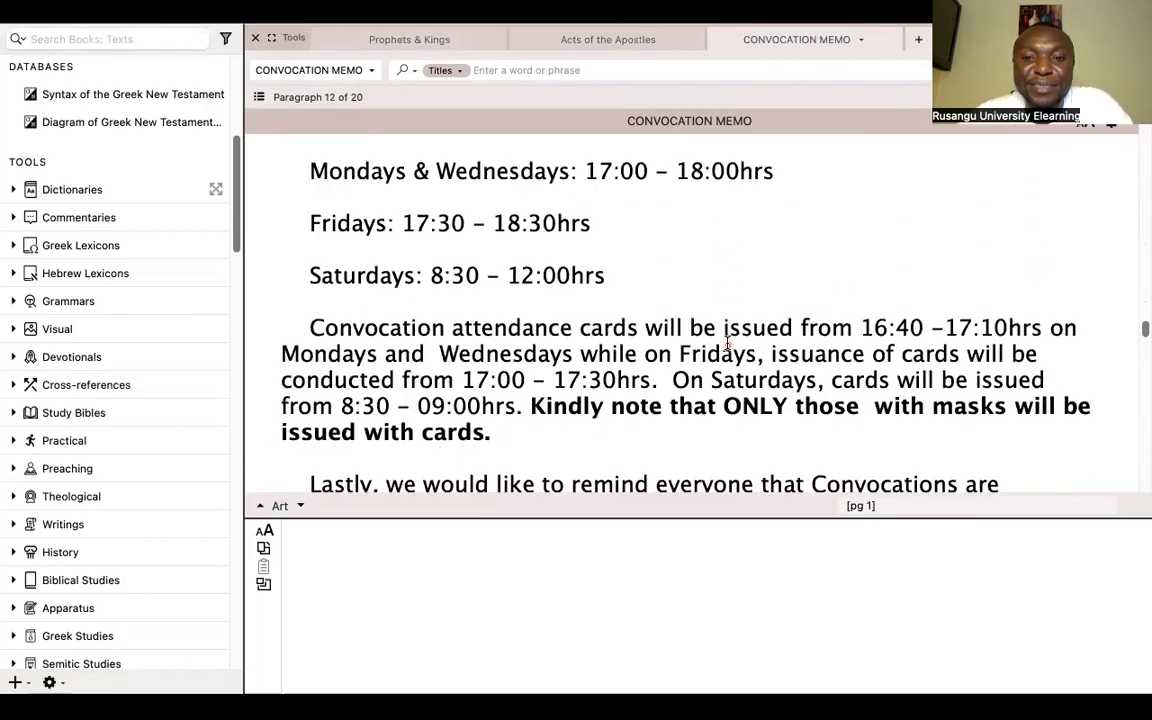
scroll(727, 343, down, 12)
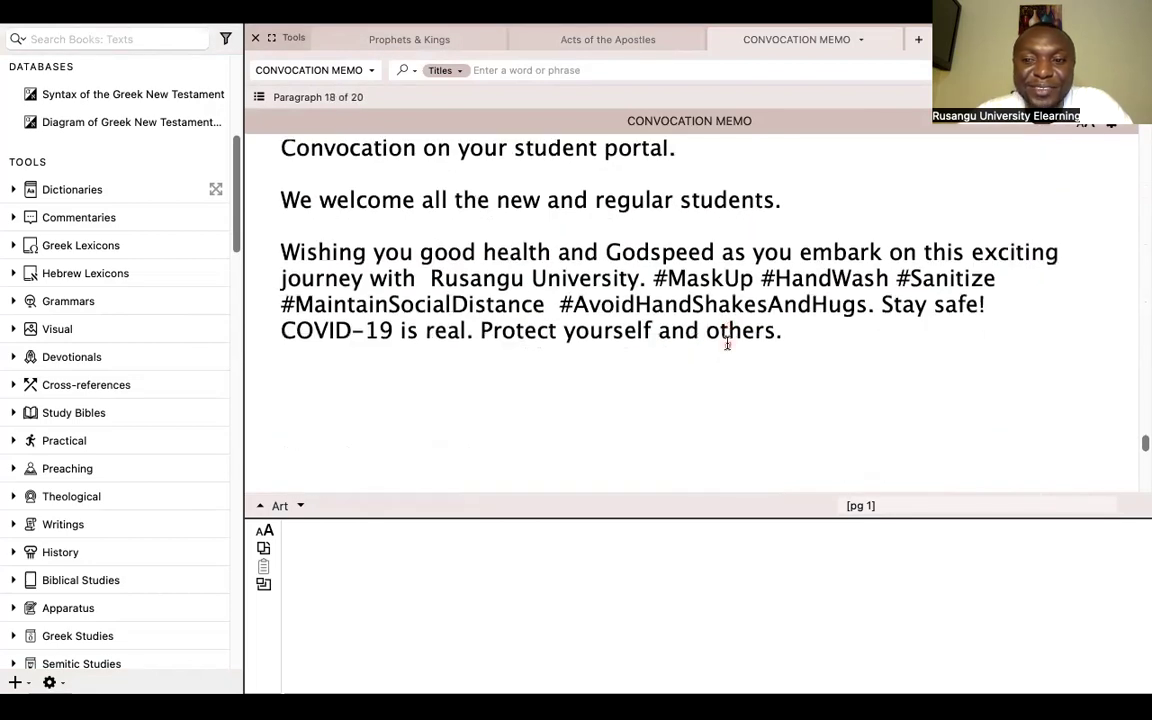
scroll(660, 337, up, 20)
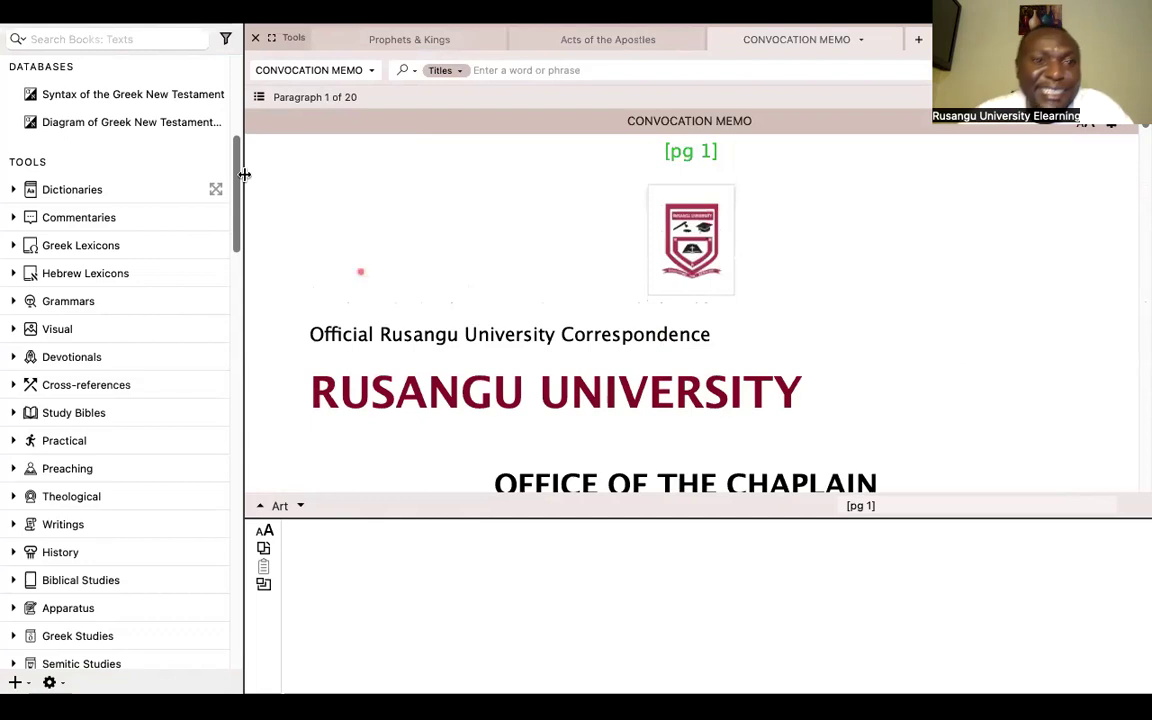
Find the imported CONVOCATION MEMO at the end of the My Tools list in the Library and select it.
scroll(118, 267, down, 3)
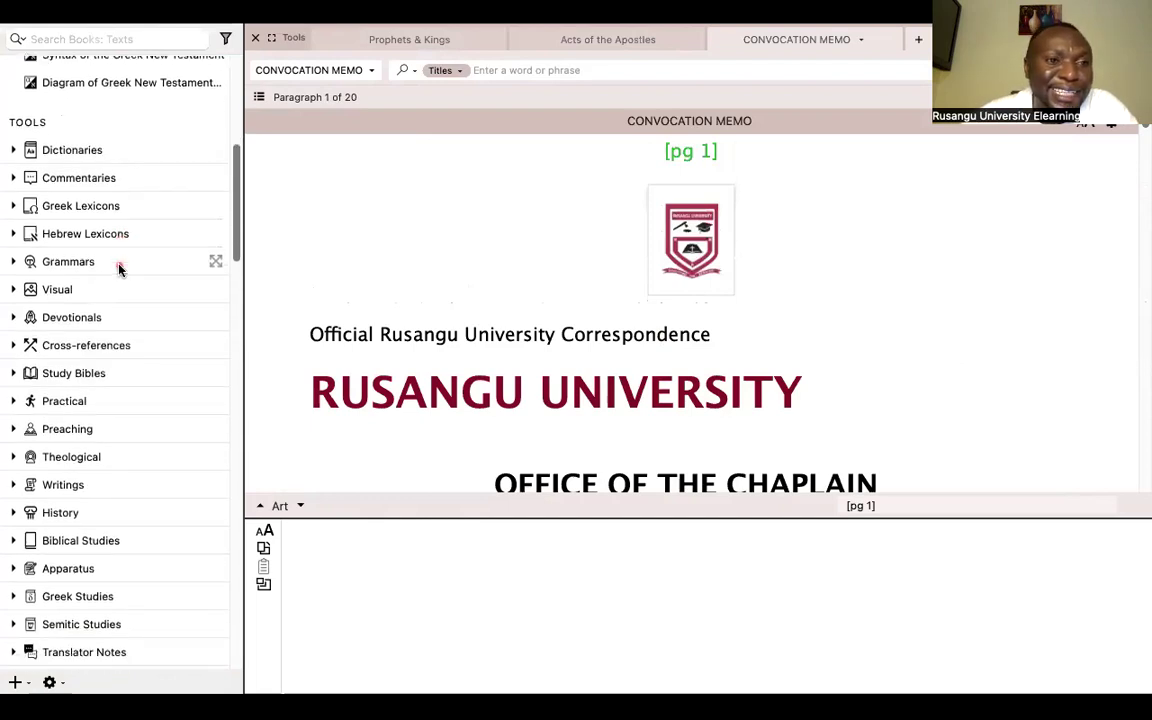
scroll(87, 406, down, 10)
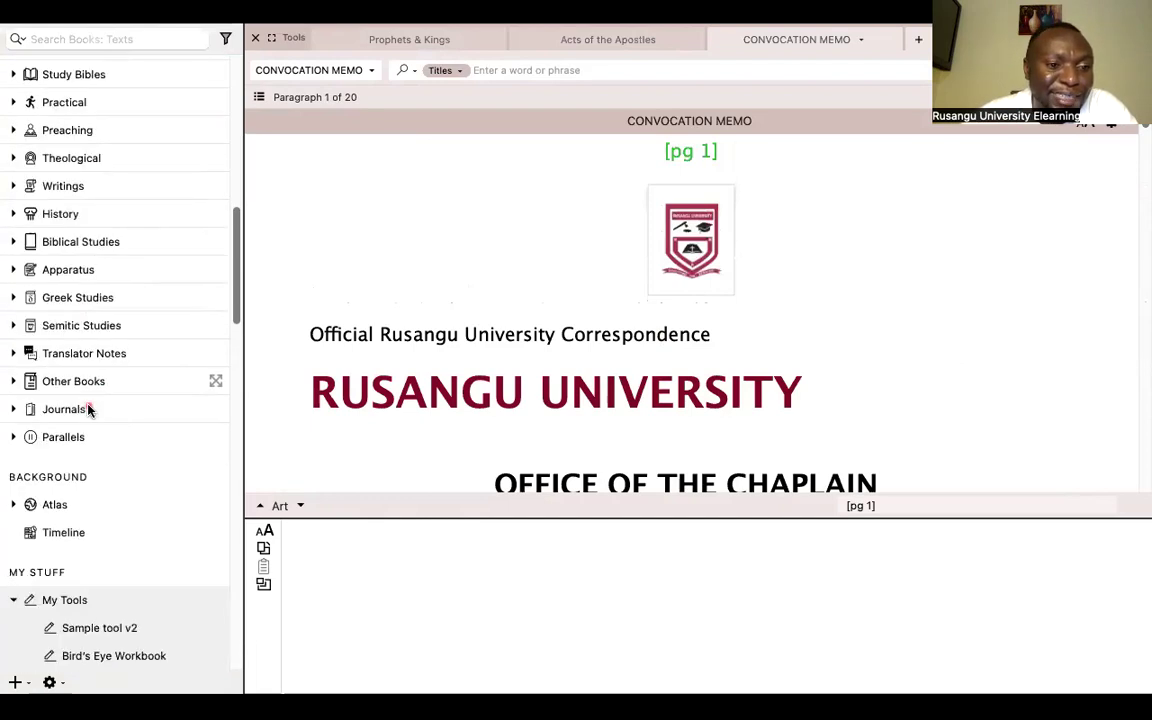
scroll(88, 409, down, 1)
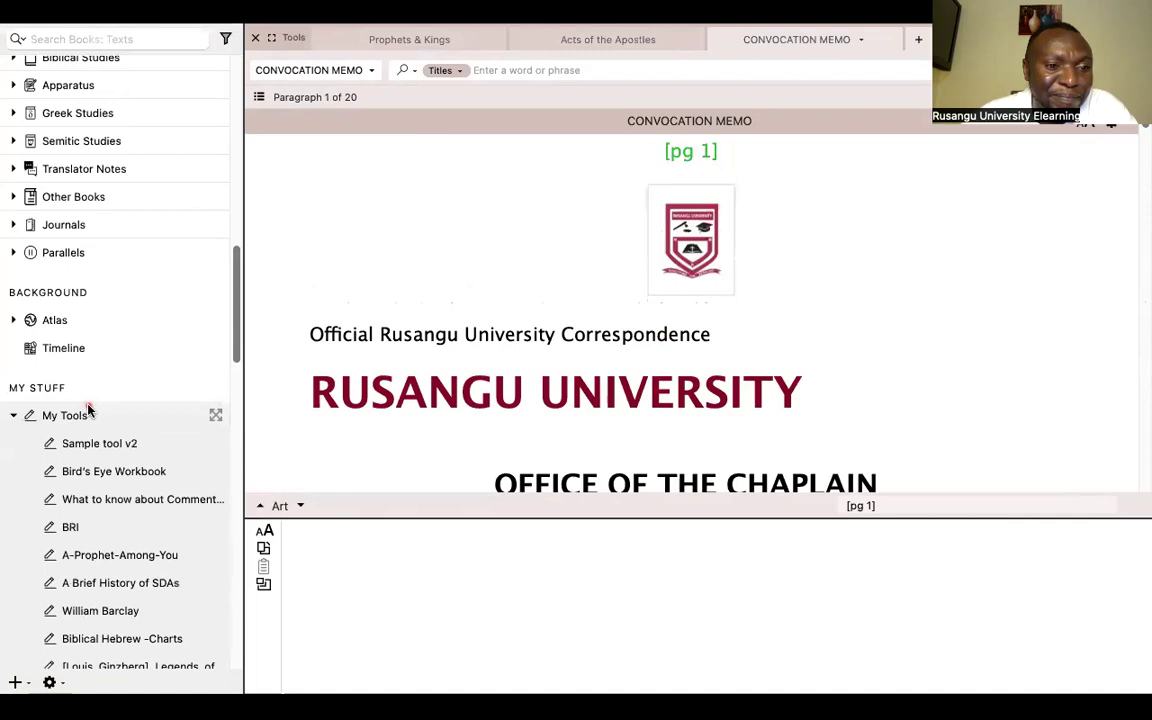
click(14, 416)
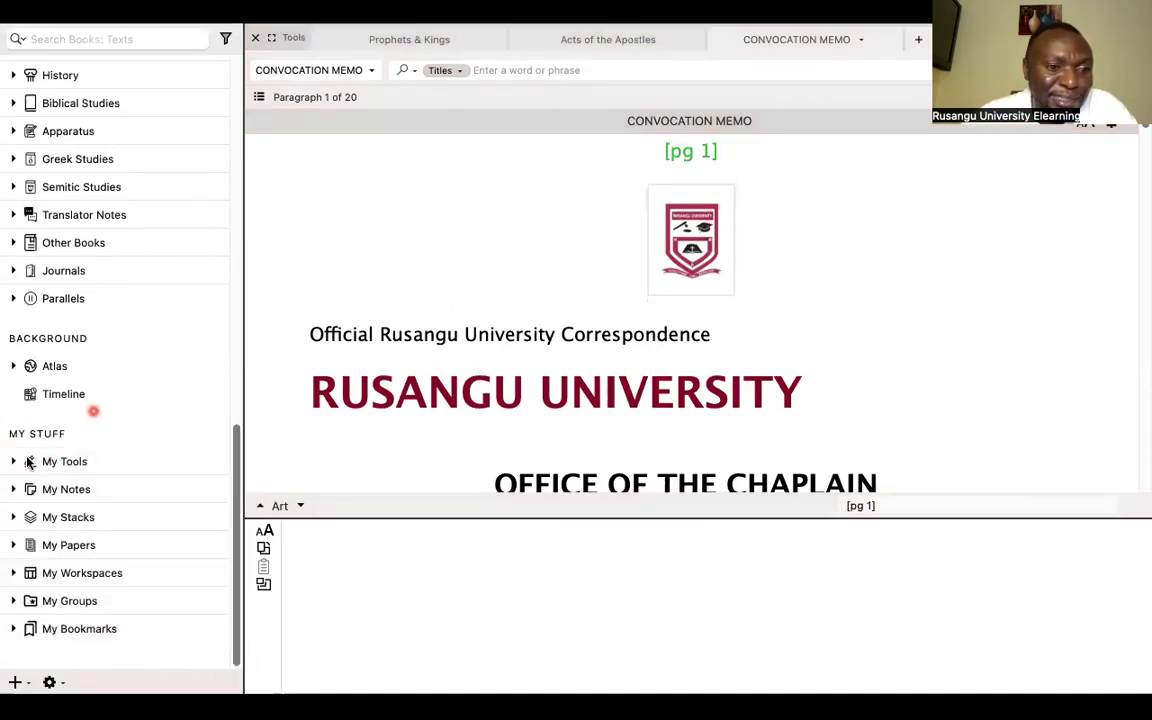
click(14, 461)
scroll(125, 518, down, 6)
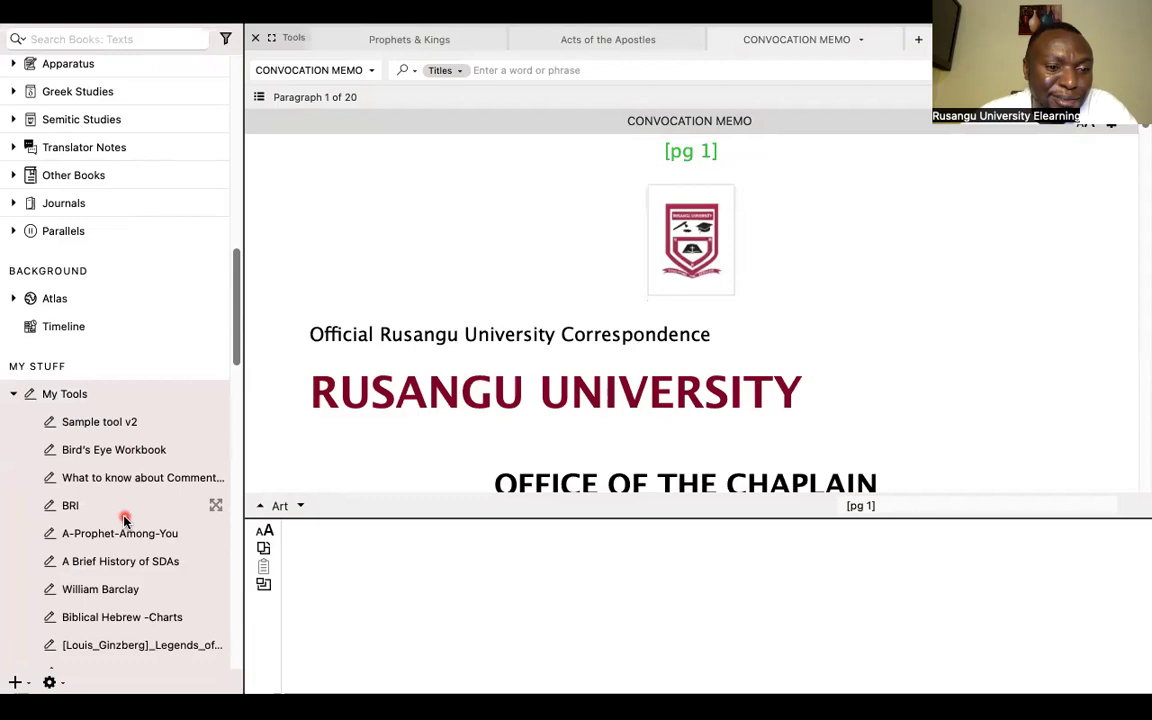
scroll(125, 518, down, 15)
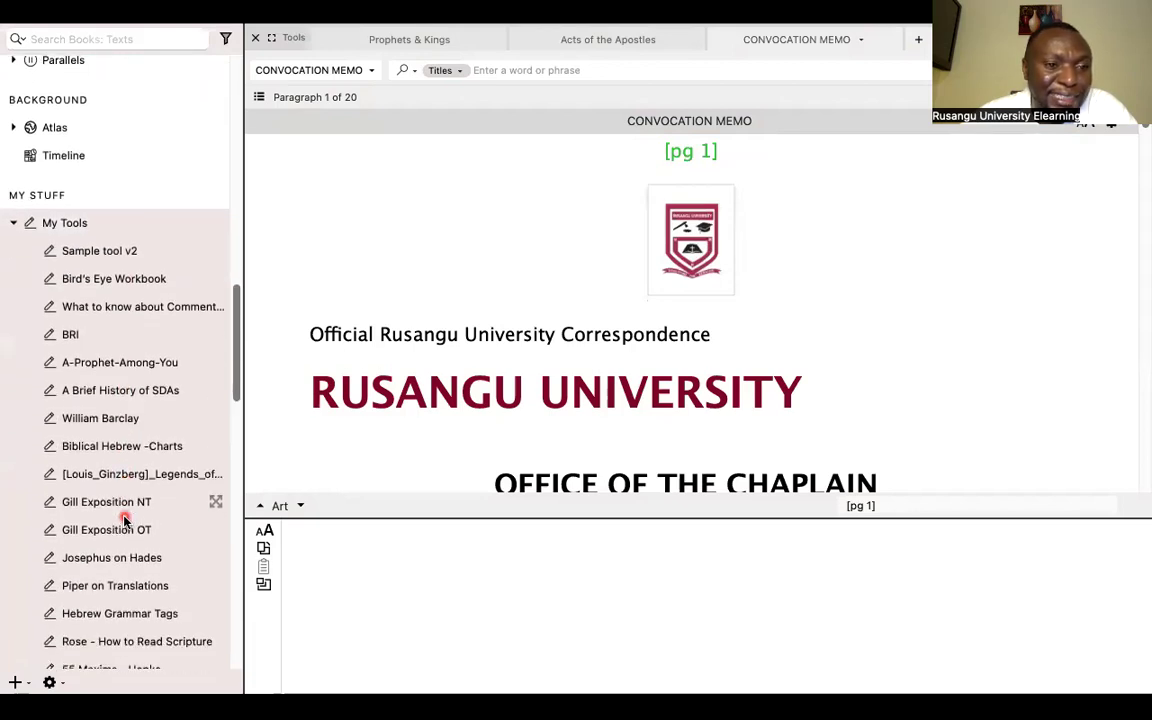
scroll(125, 518, down, 20)
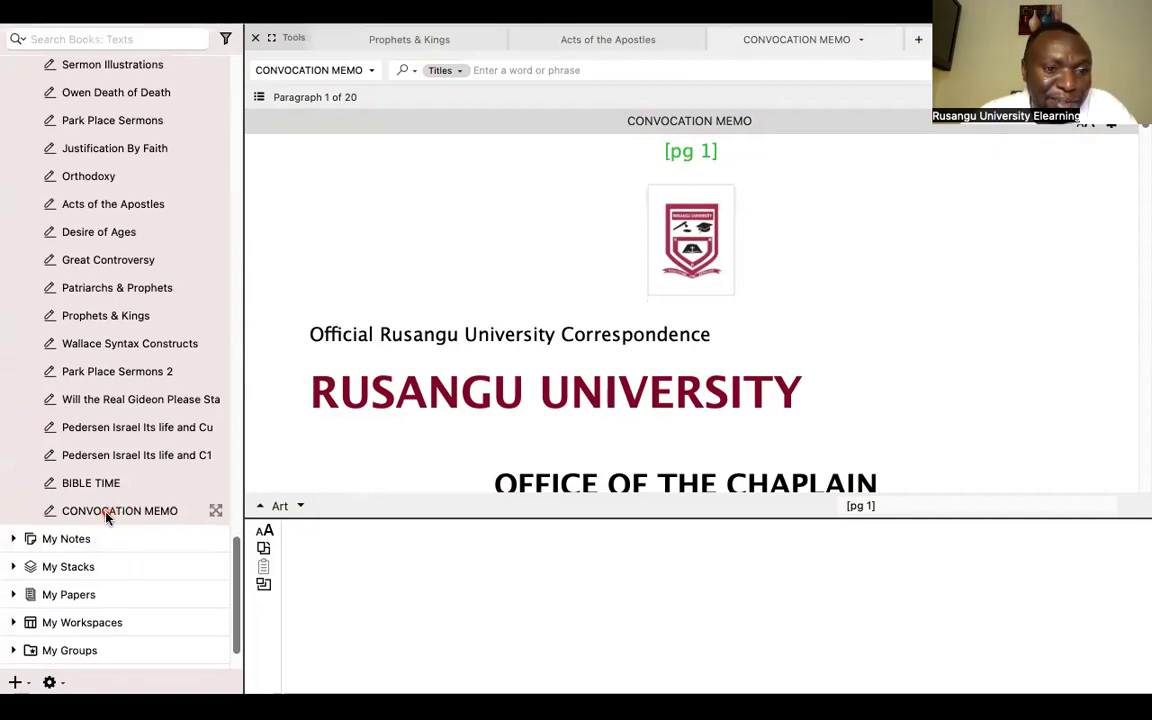
click(107, 512)
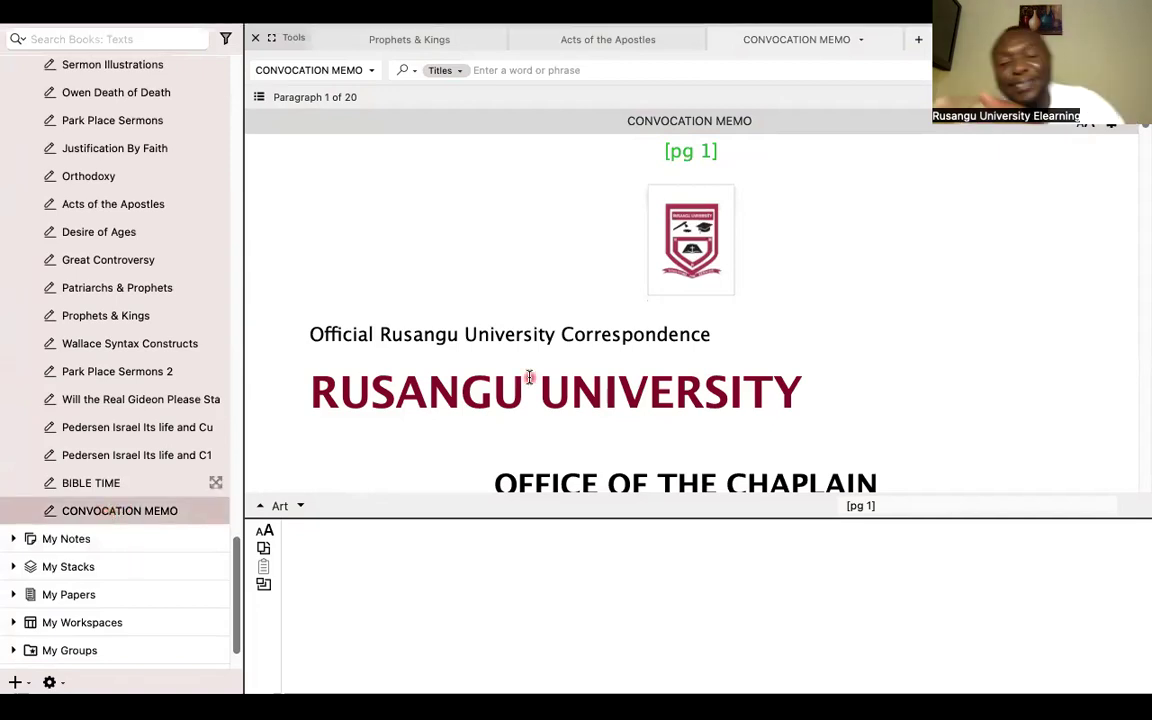
Return to the start of the Library and look over the Recently Opened, Texts and Databases sections.
scroll(181, 406, up, 20)
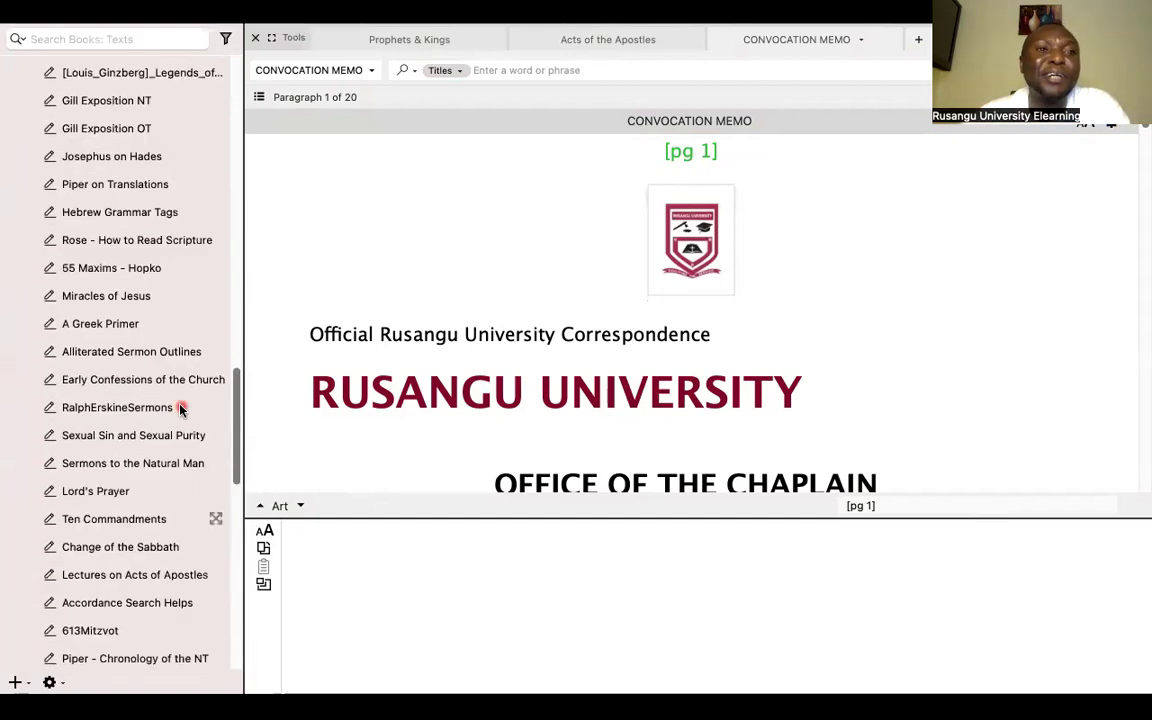
scroll(69, 476, down, 2)
scroll(69, 476, up, 2)
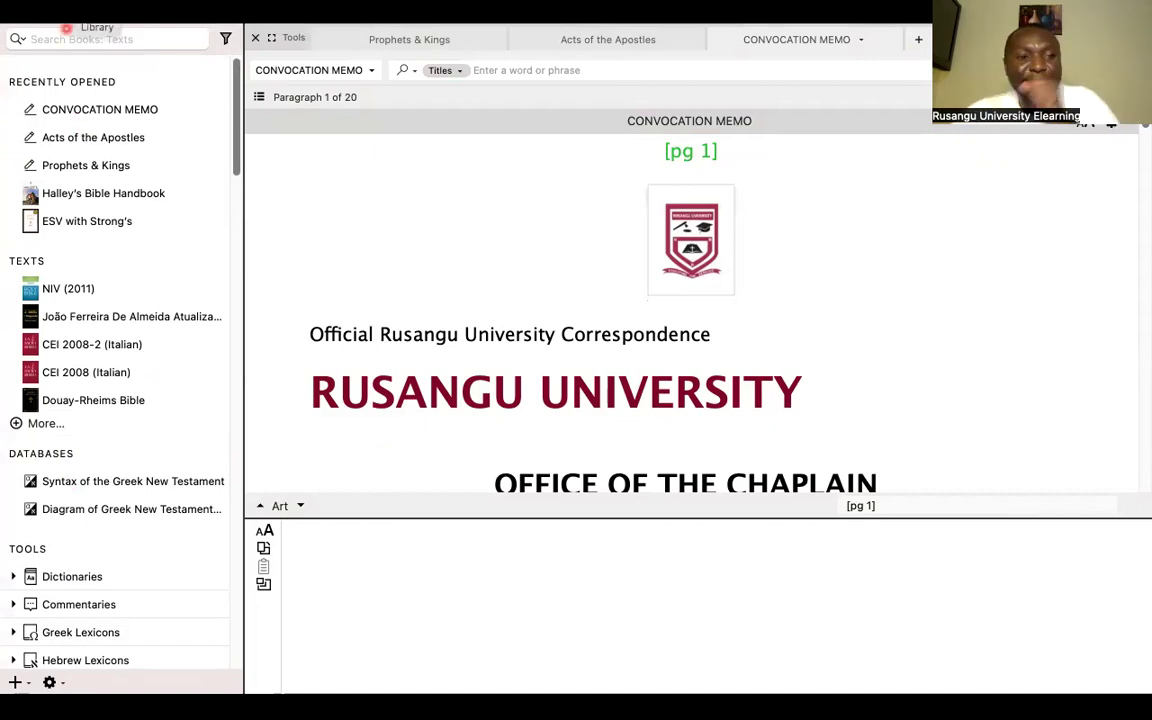
scroll(76, 390, down, 4)
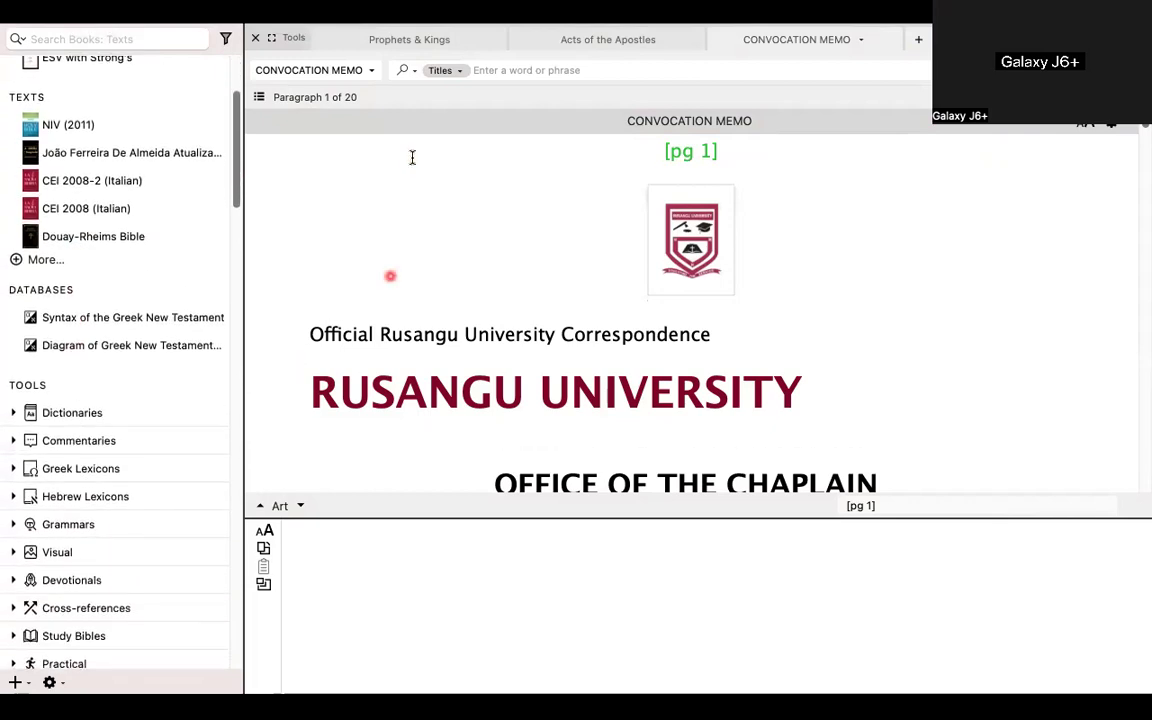
scroll(138, 354, down, 2)
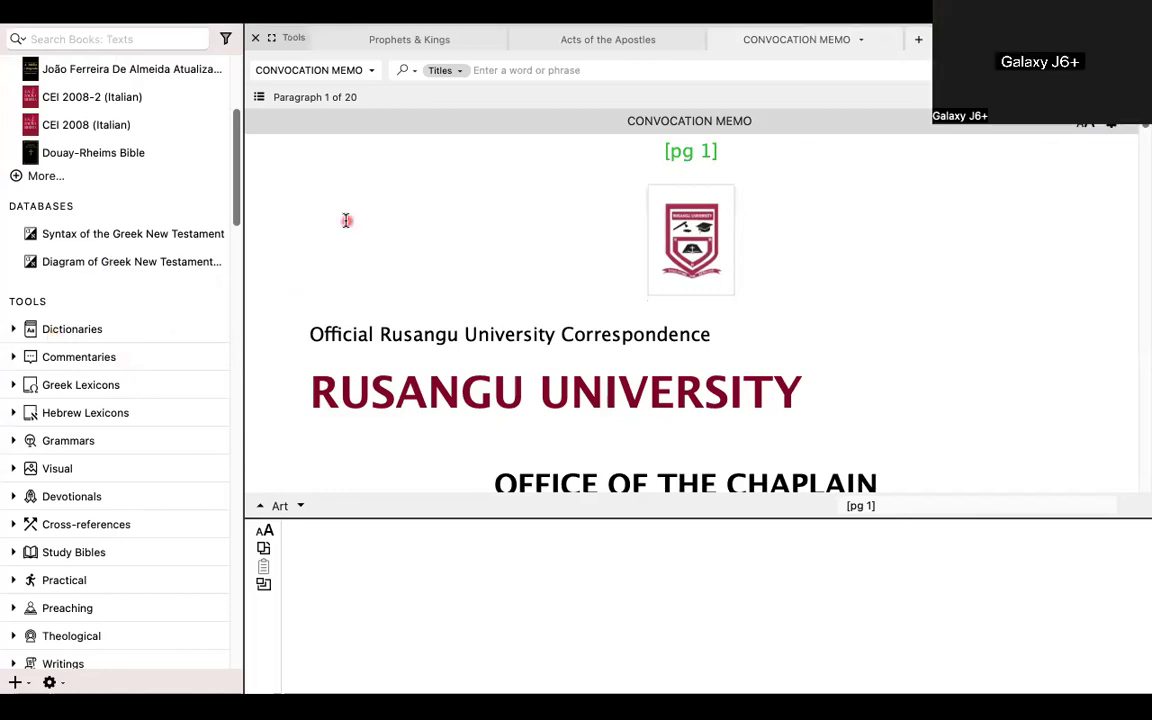
Read through the CONVOCATION MEMO text from the memo heading to the closing remarks on convocation attendance.
scroll(346, 220, down, 10)
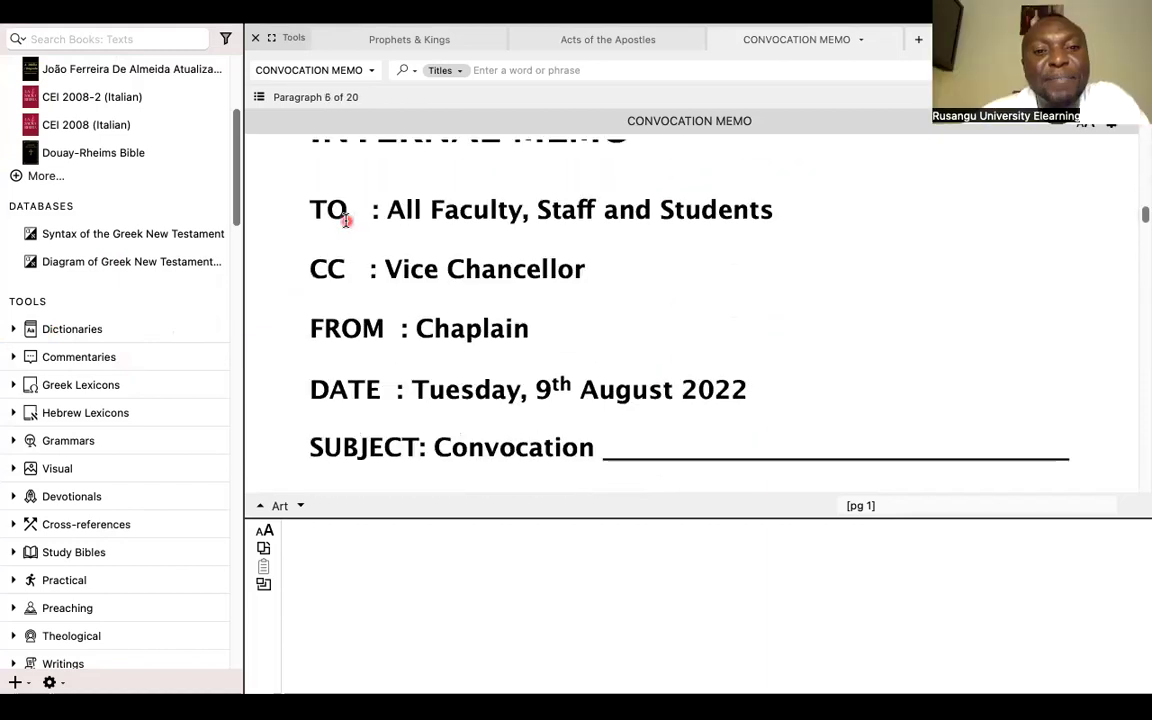
scroll(617, 250, up, 3)
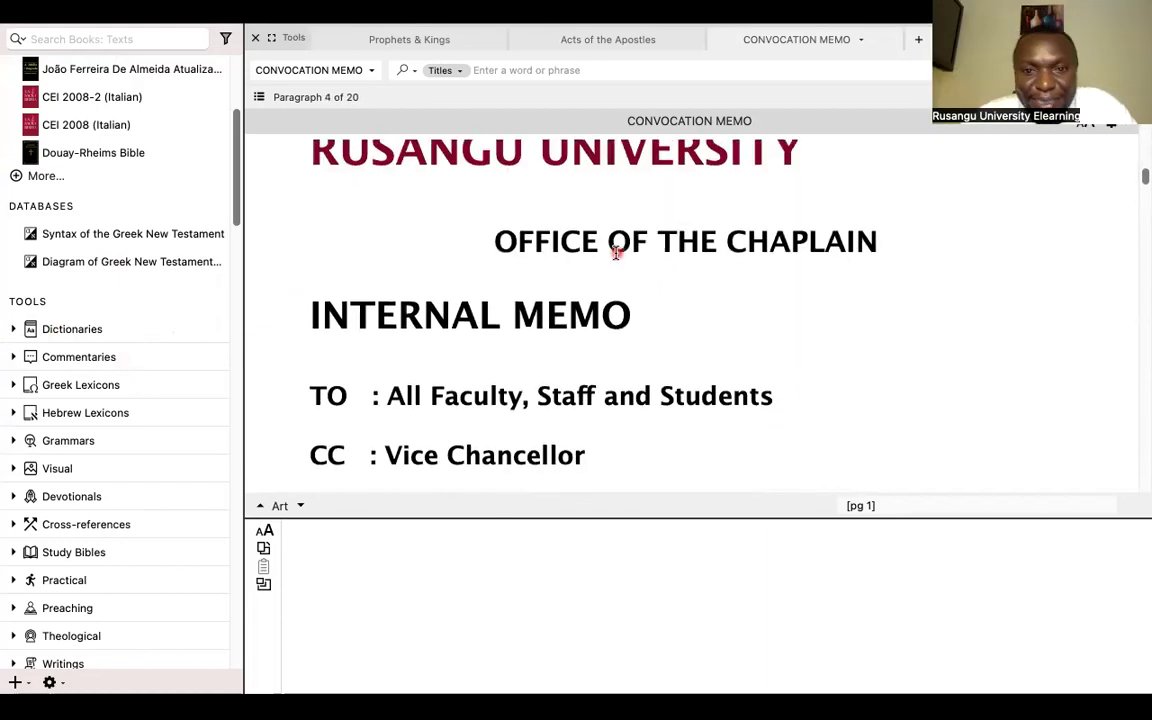
scroll(617, 252, down, 10)
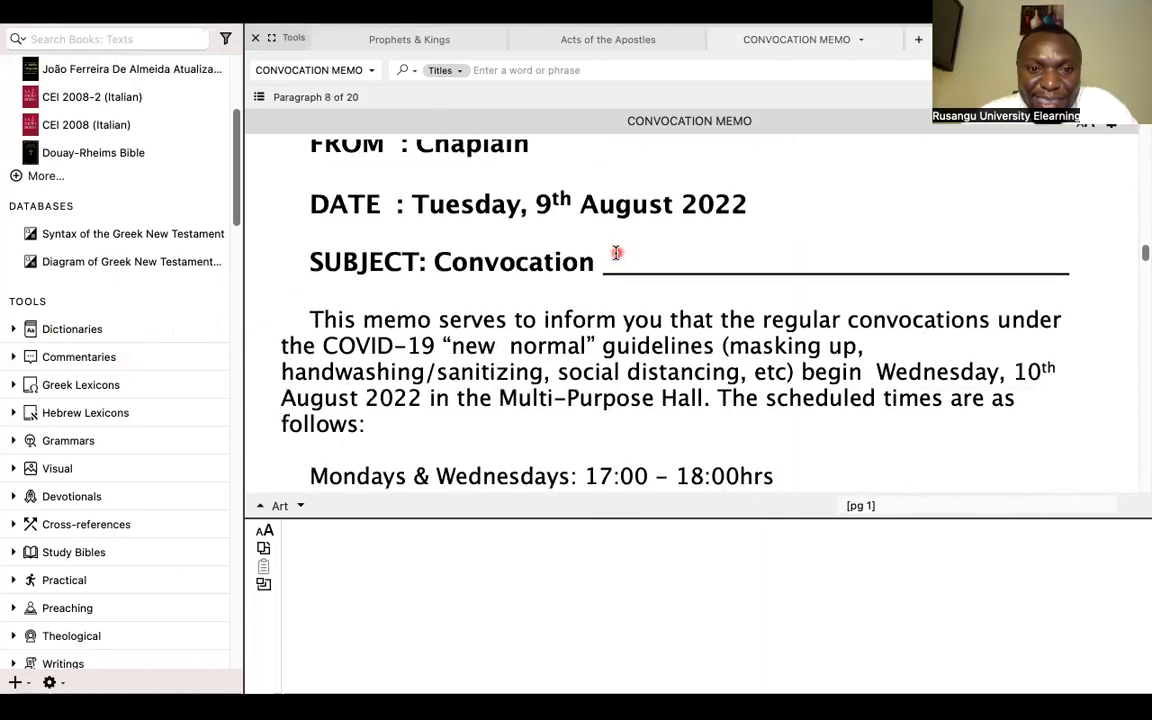
scroll(617, 252, down, 5)
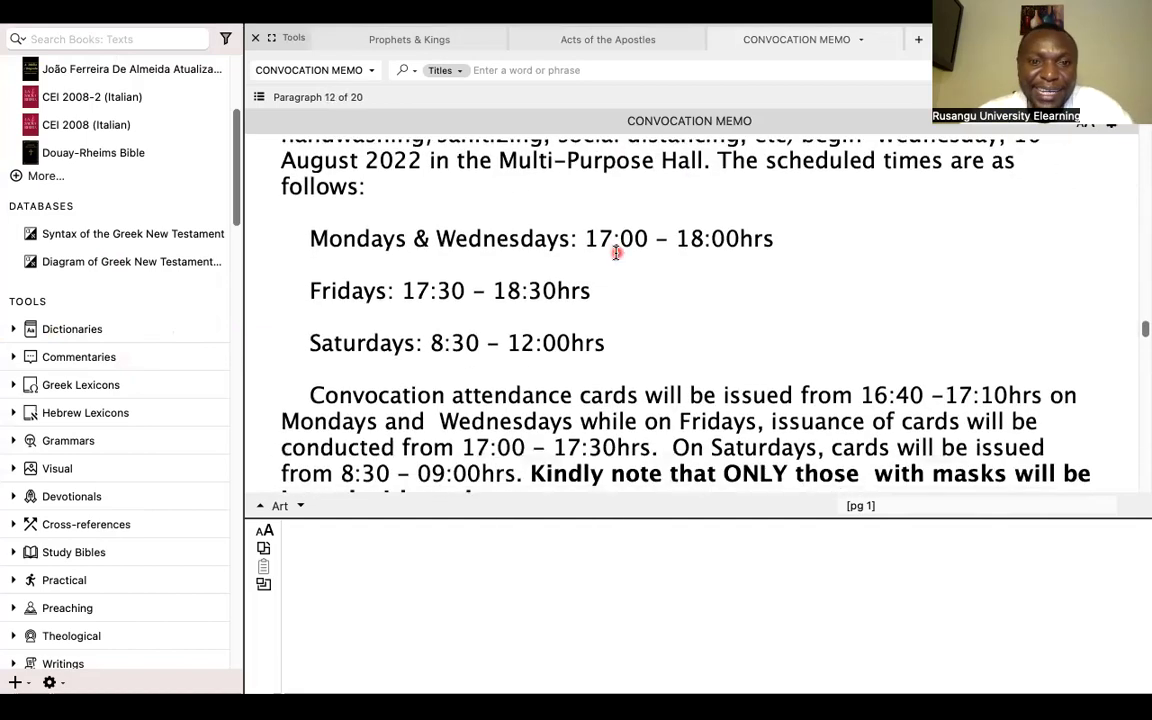
scroll(617, 252, down, 6)
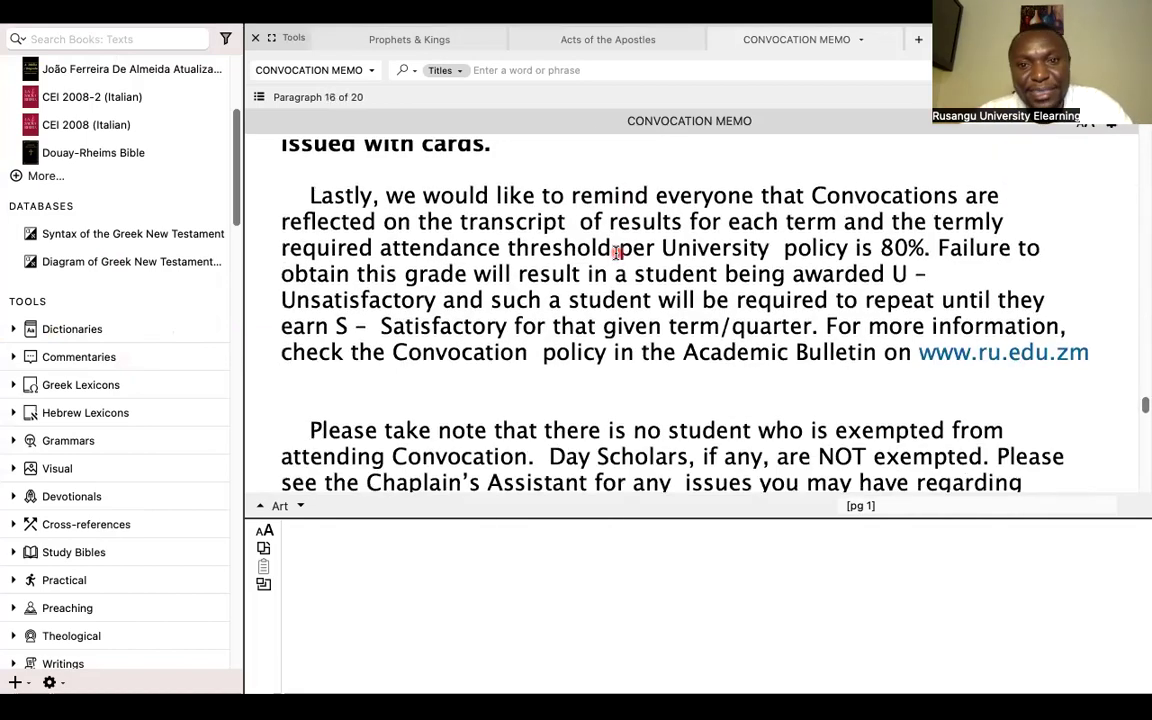
scroll(617, 252, down, 2)
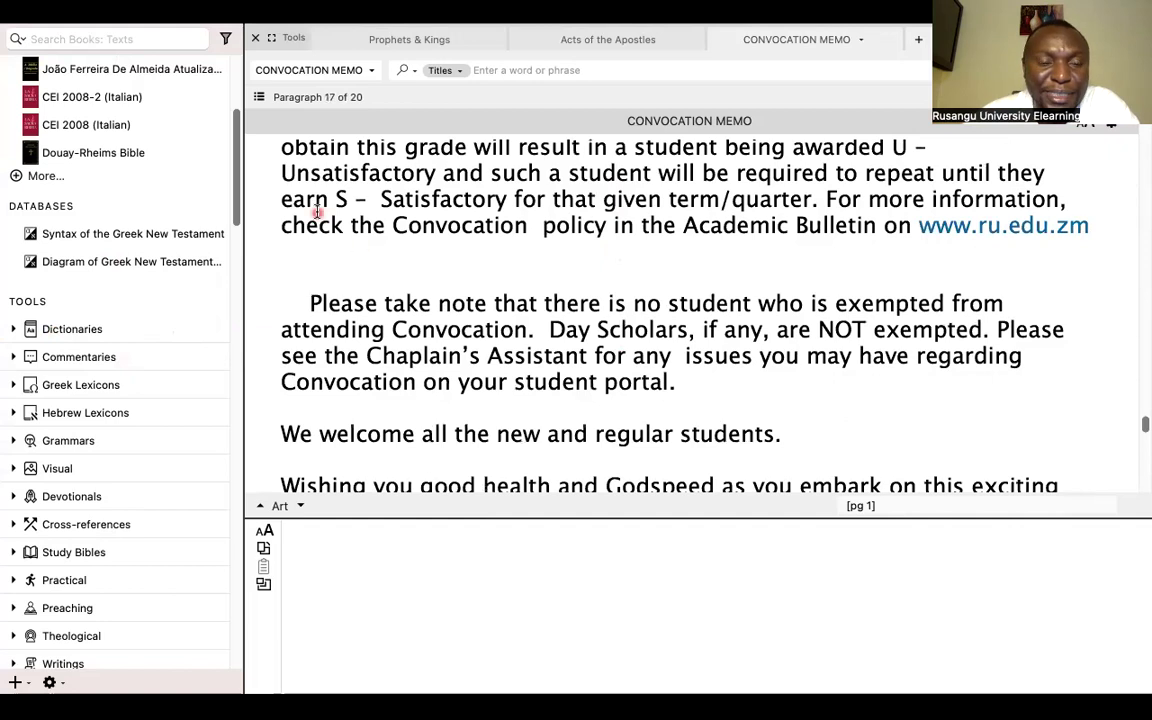
scroll(399, 226, down, 1)
scroll(399, 226, up, 4)
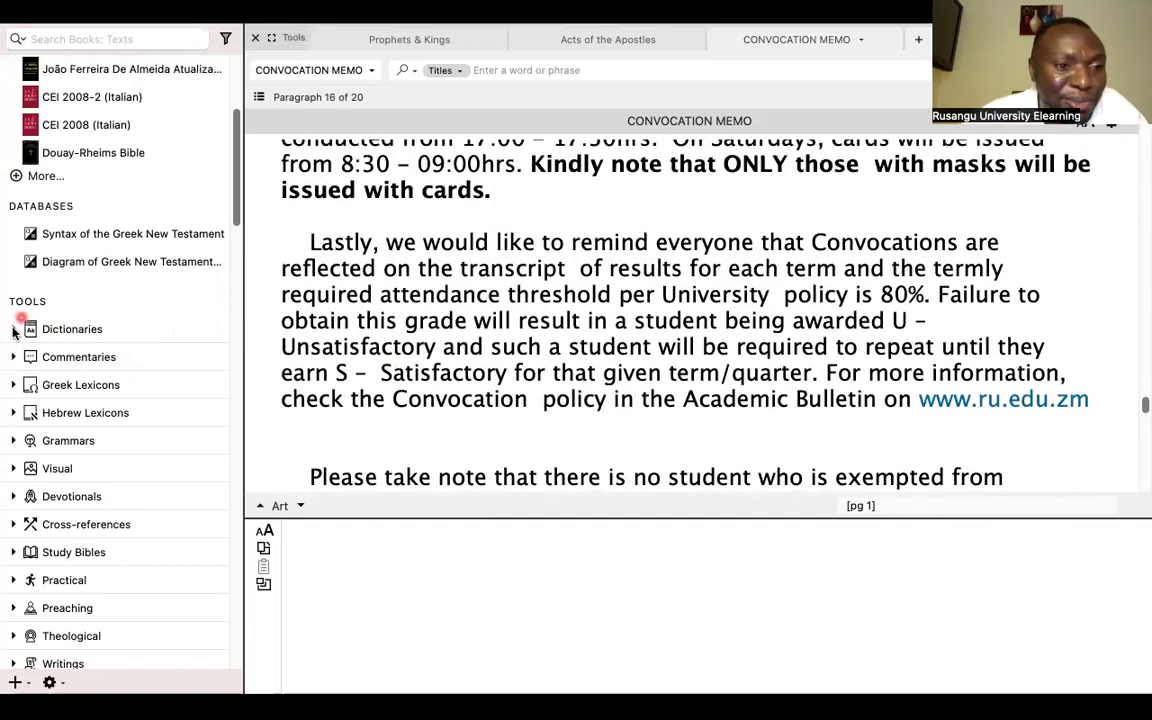
Expand the Dictionaries category under Tools and look through its titles down to Sacred Poetical Quotes.
scroll(14, 333, down, 2)
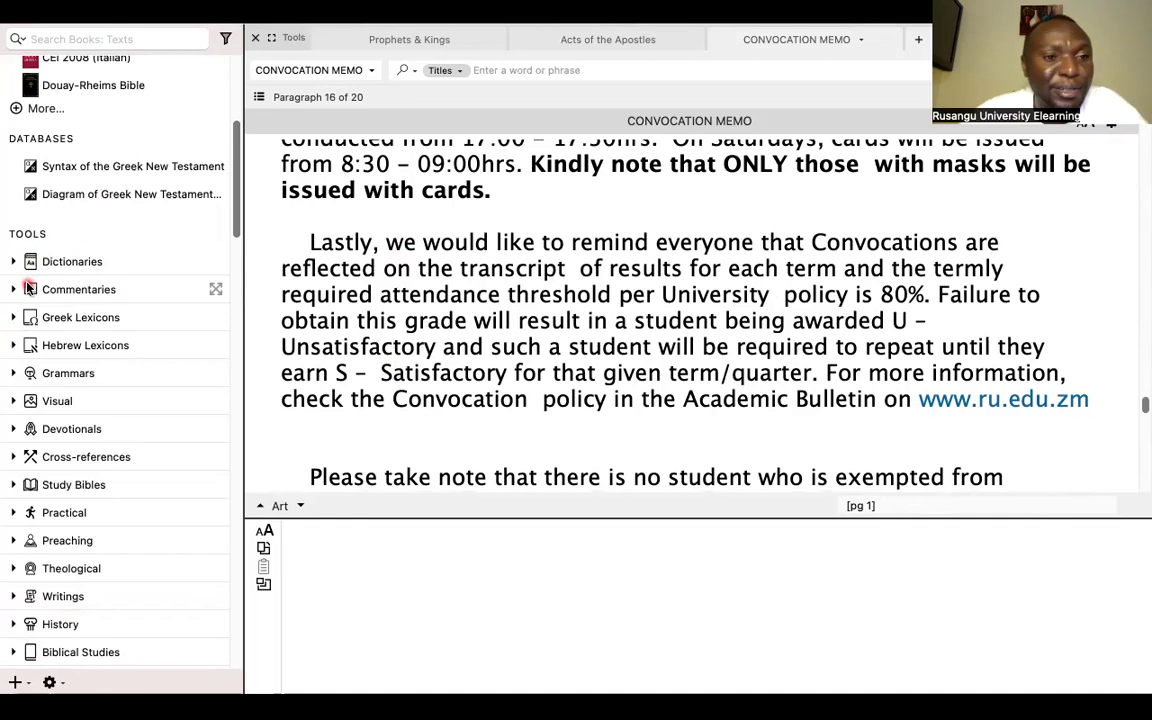
scroll(23, 262, down, 3)
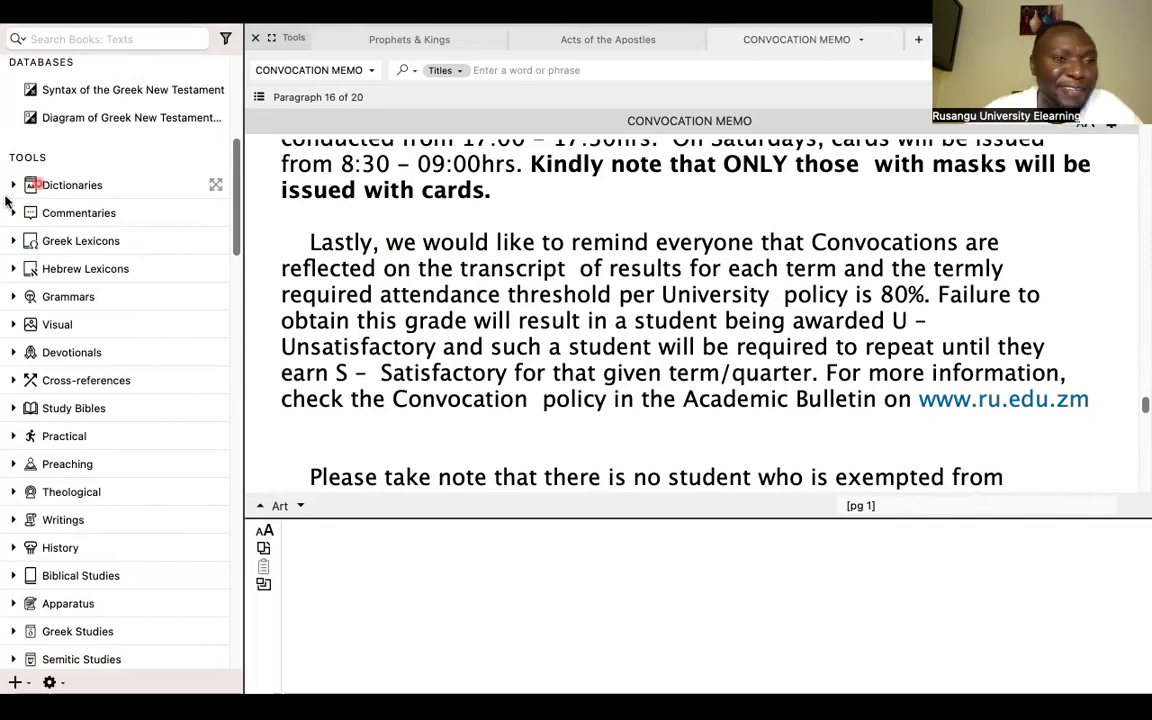
scroll(58, 235, down, 1)
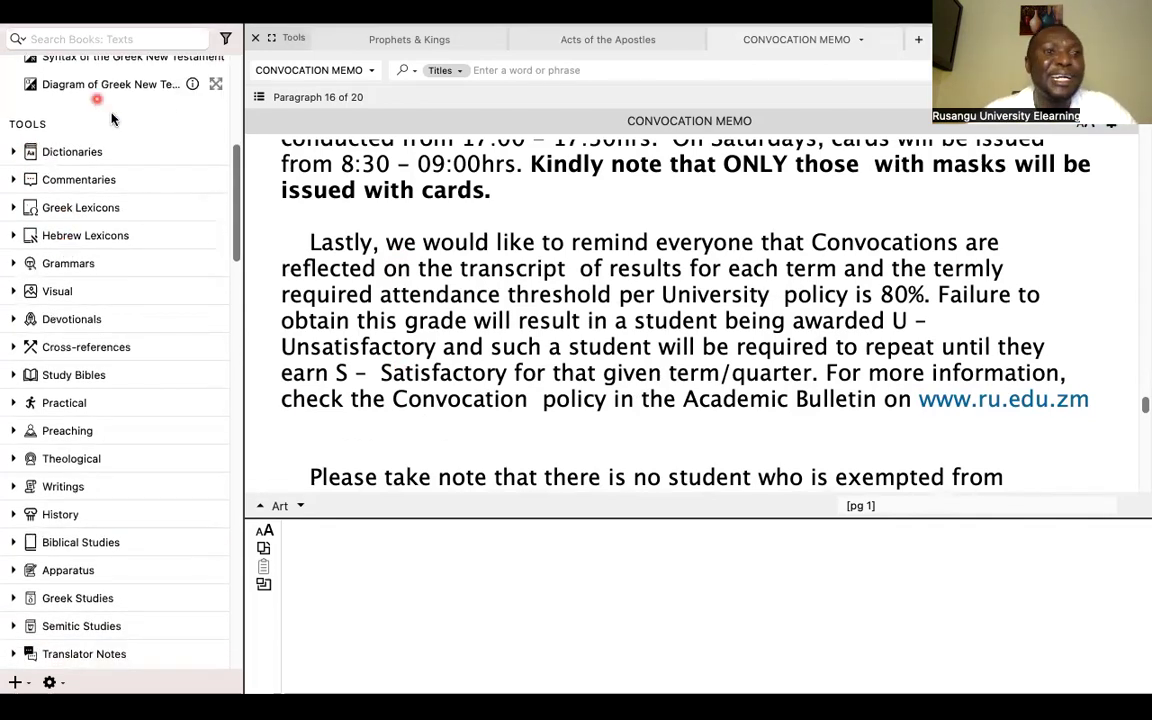
scroll(105, 115, down, 1)
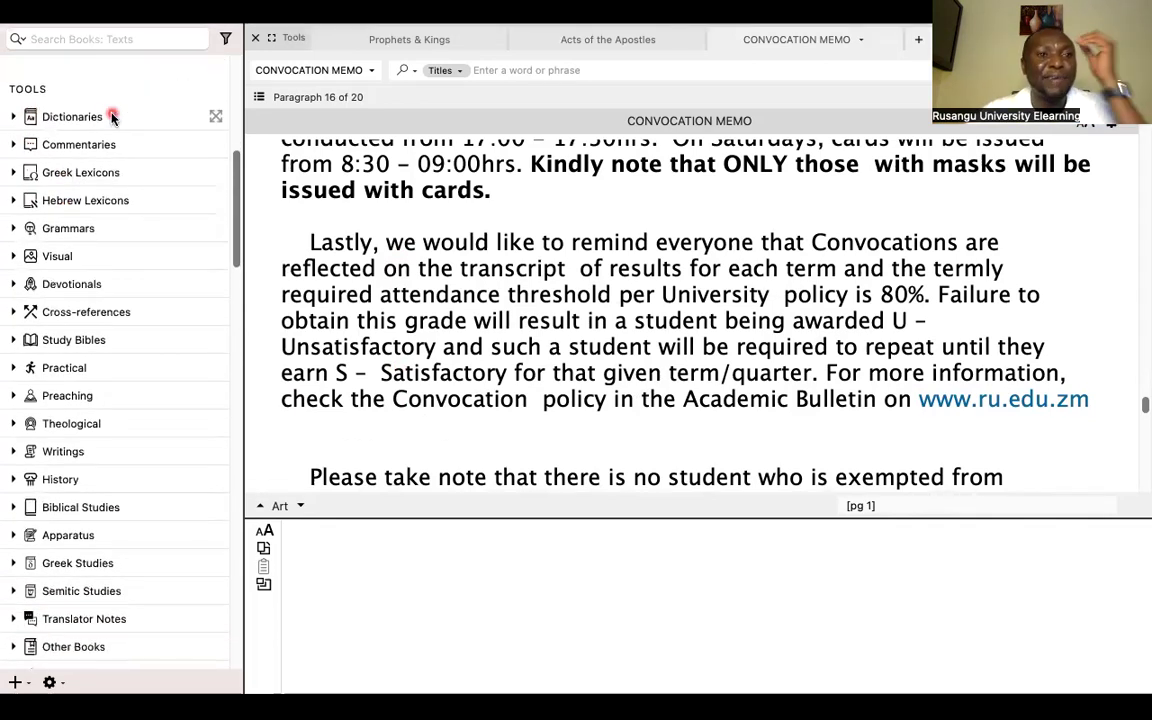
click(13, 110)
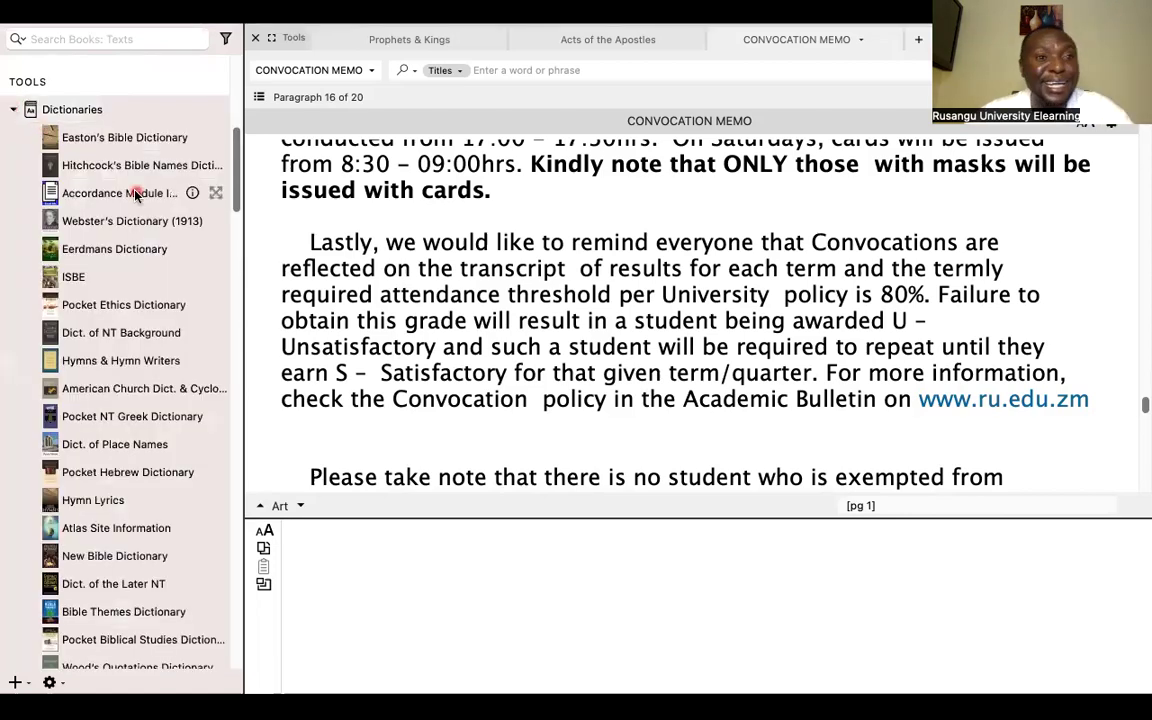
scroll(135, 193, down, 1)
scroll(128, 280, down, 2)
scroll(128, 287, up, 3)
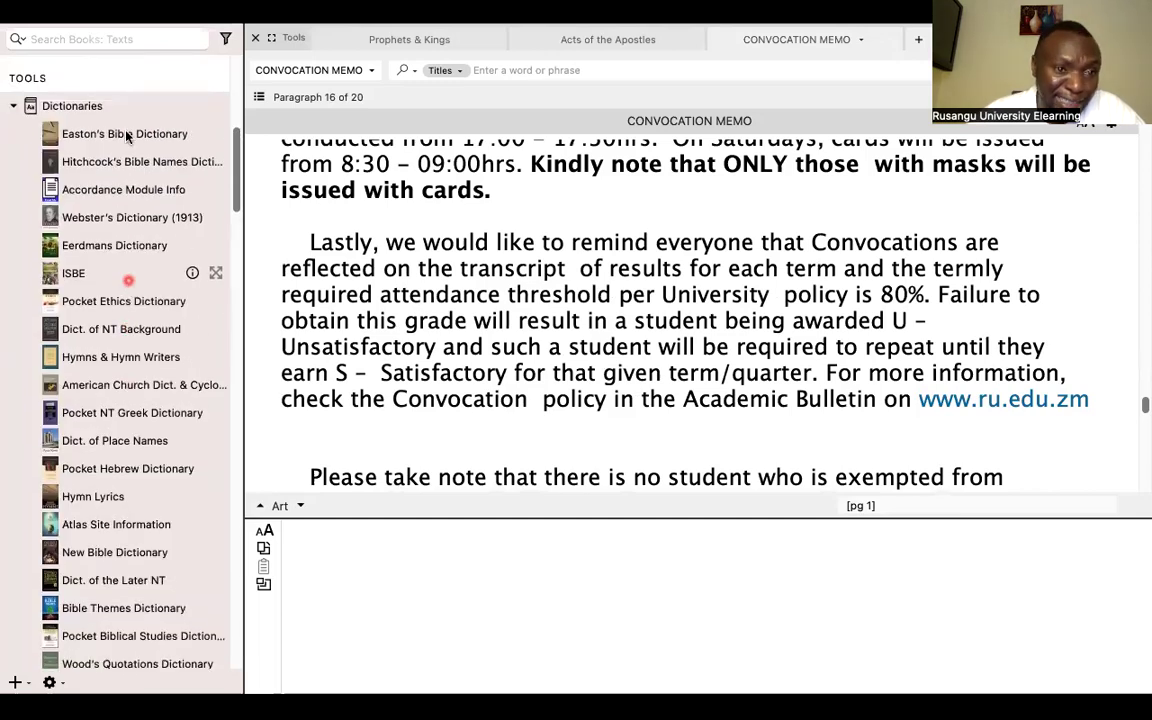
scroll(135, 162, down, 10)
scroll(135, 162, down, 20)
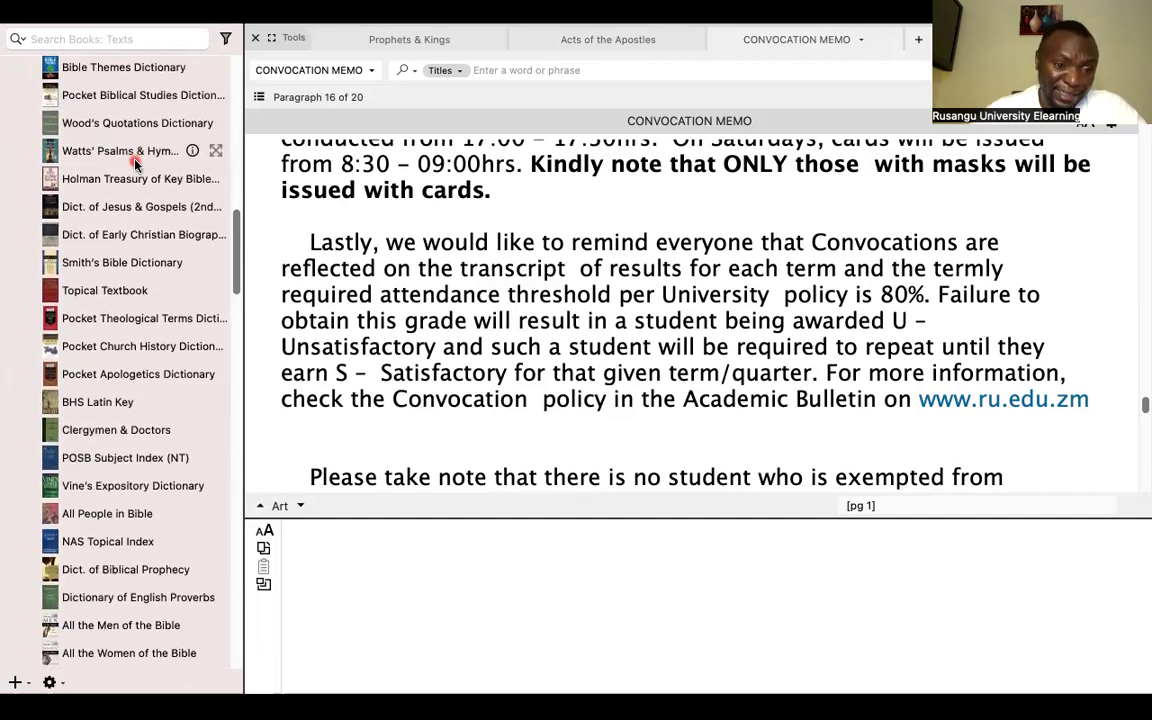
scroll(135, 162, down, 5)
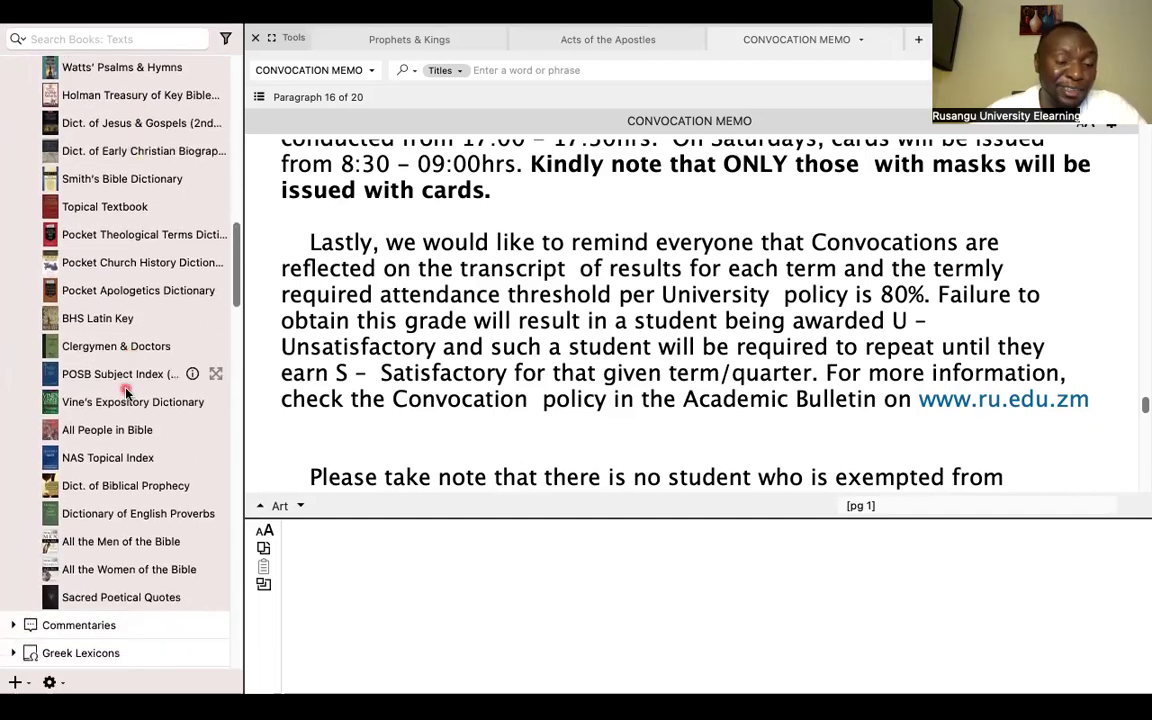
scroll(130, 430, down, 4)
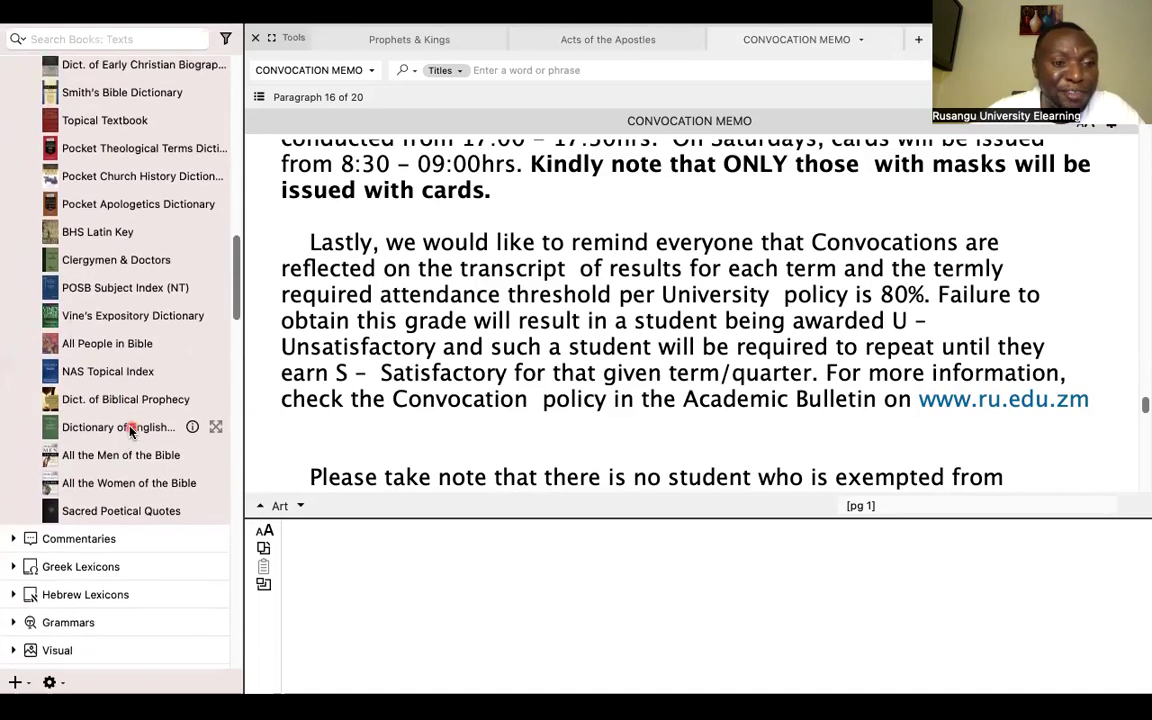
Review the Dictionaries titles once more and return to the Dictionaries heading.
scroll(130, 430, up, 20)
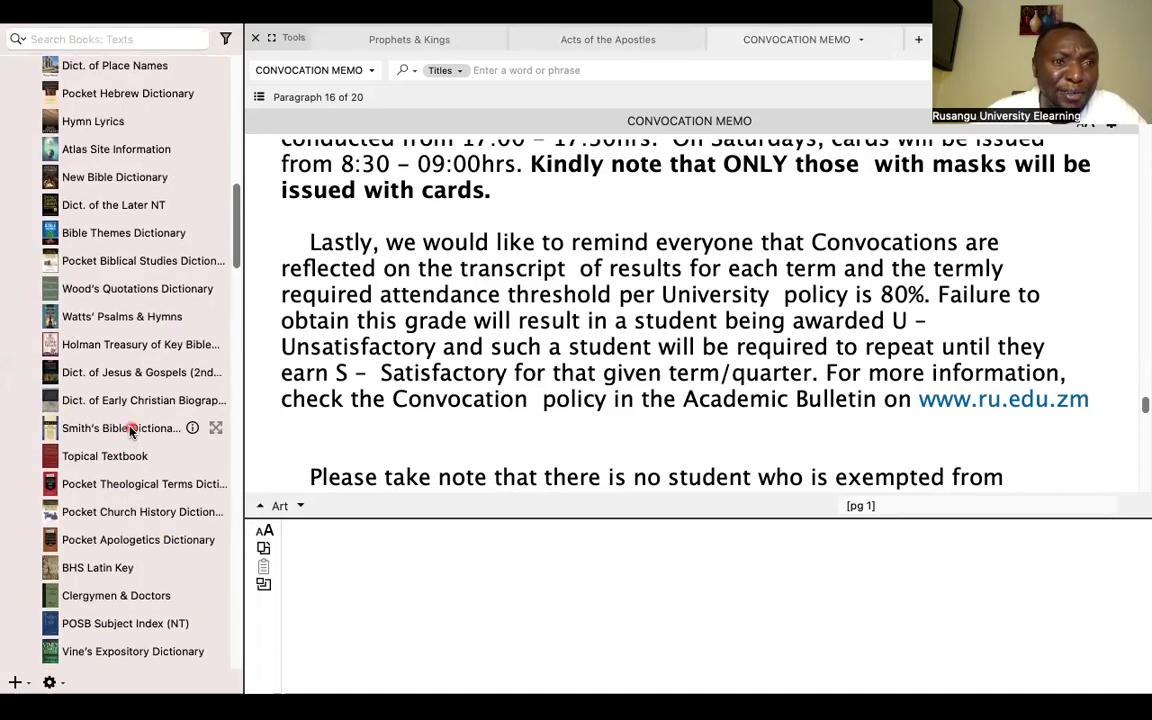
scroll(130, 430, up, 12)
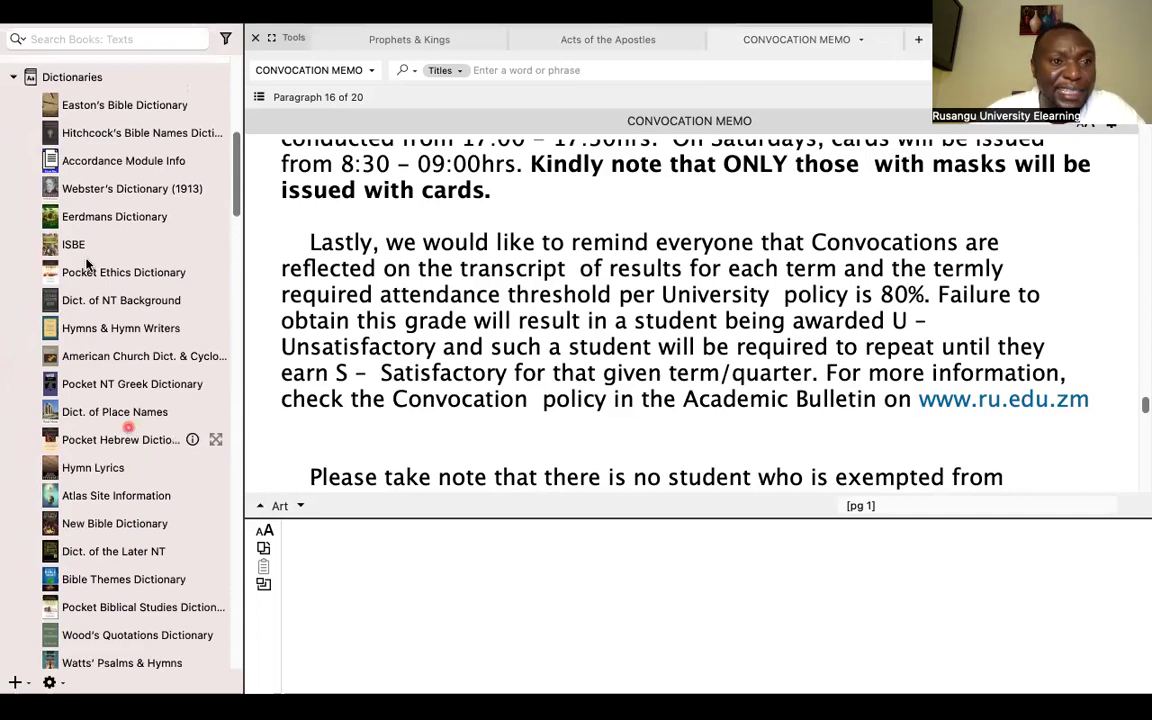
scroll(115, 290, down, 10)
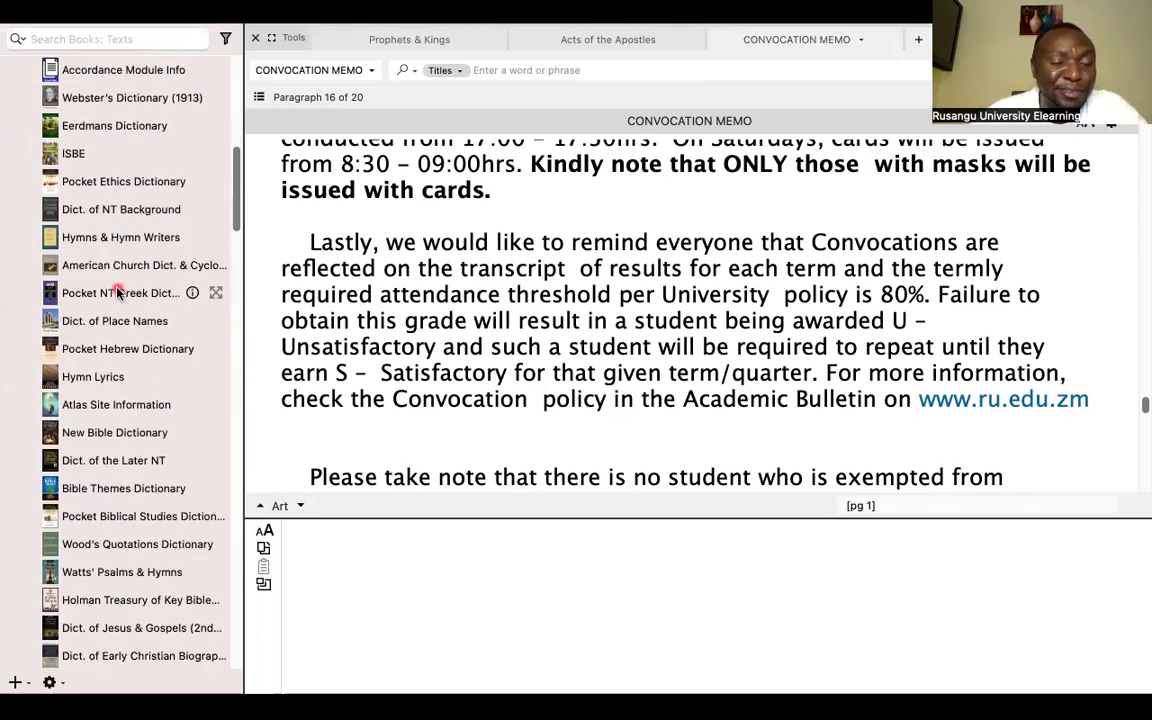
scroll(117, 290, down, 15)
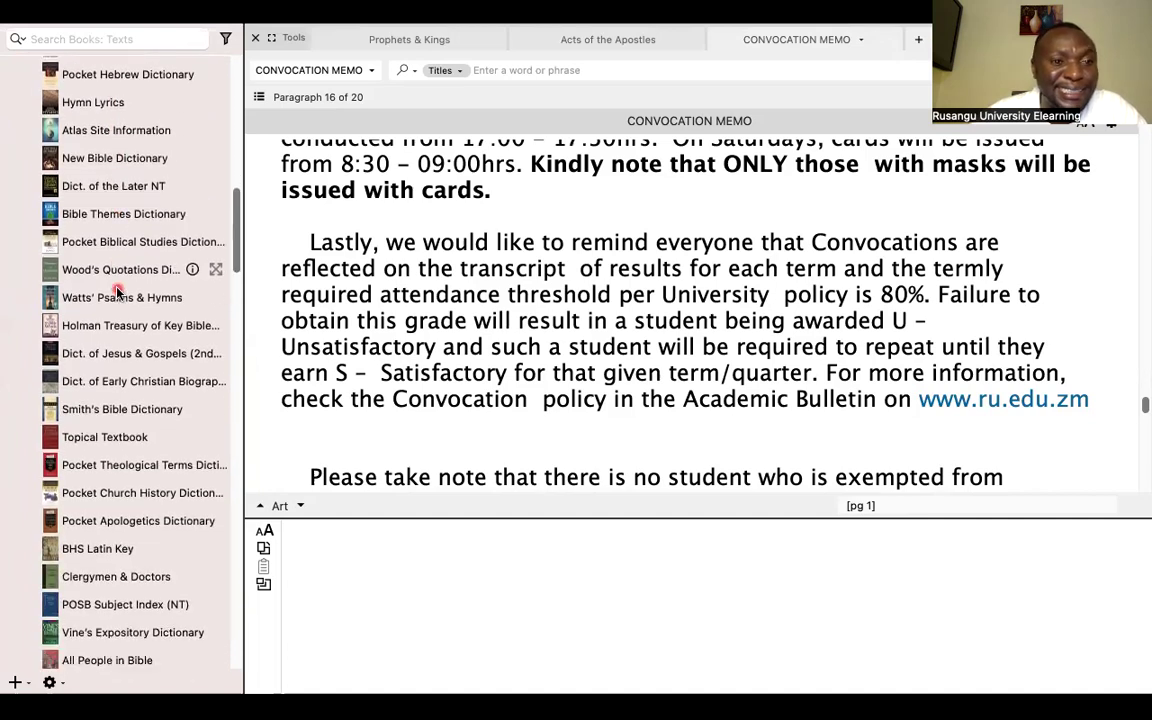
scroll(117, 290, down, 8)
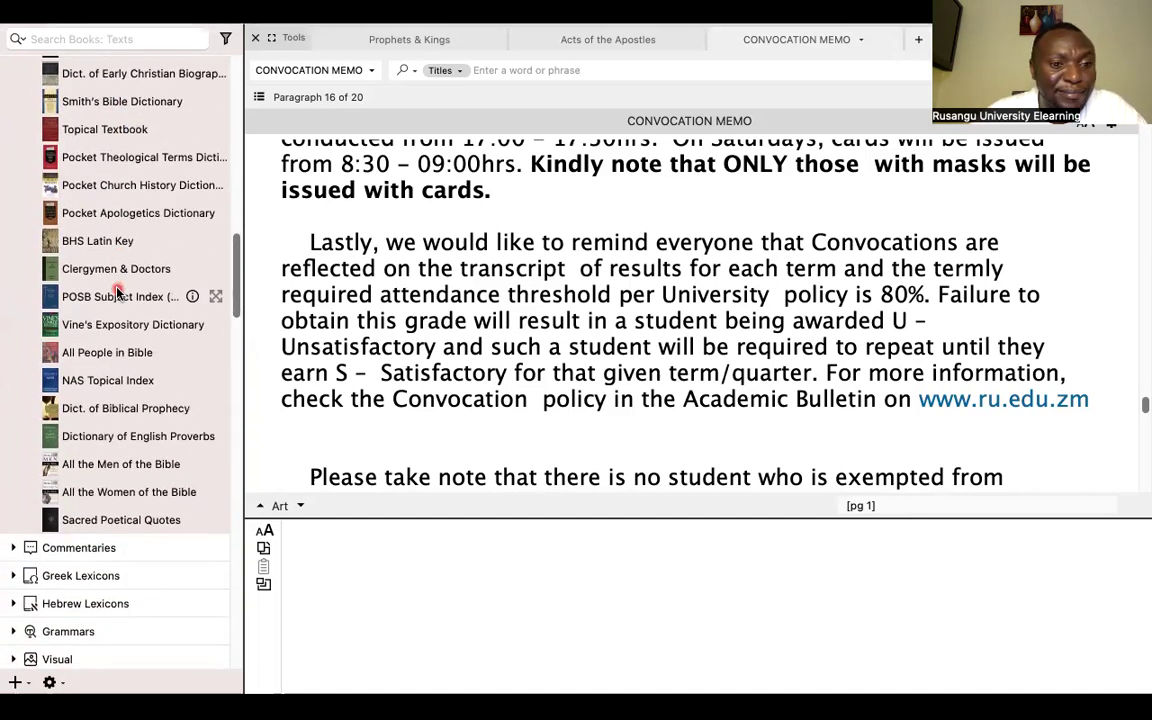
scroll(117, 290, up, 20)
scroll(117, 290, up, 9)
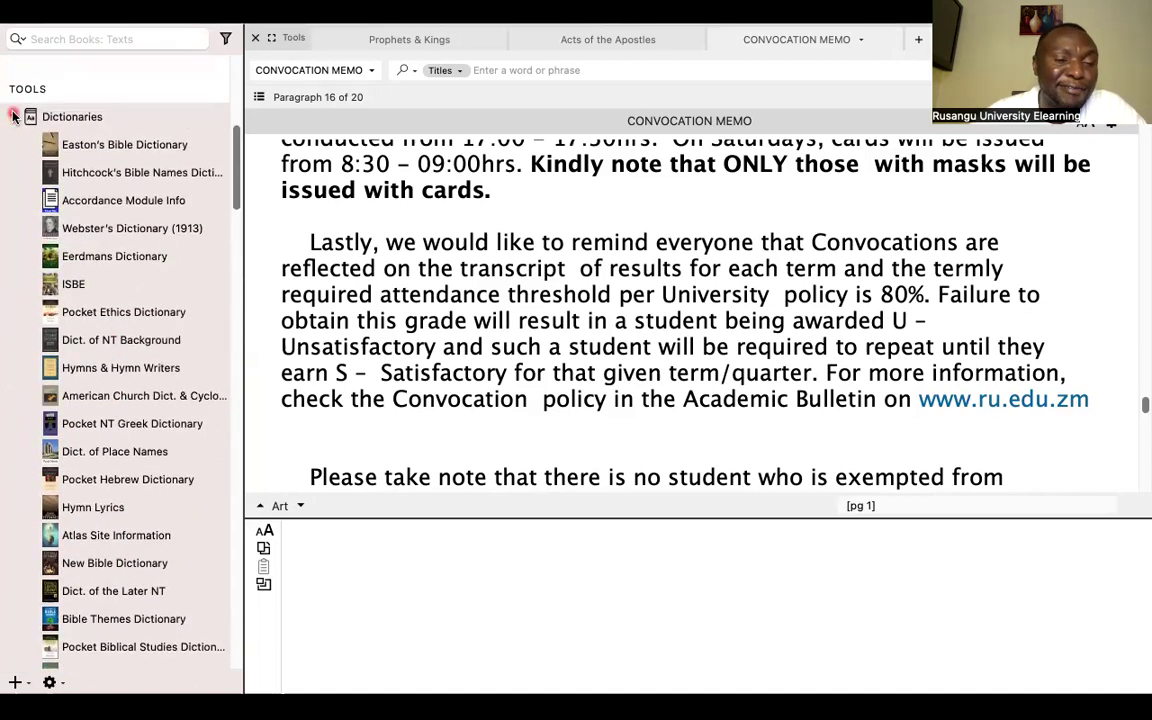
Collapse the Dictionaries category and expand Commentaries to show its titles.
click(14, 117)
click(12, 145)
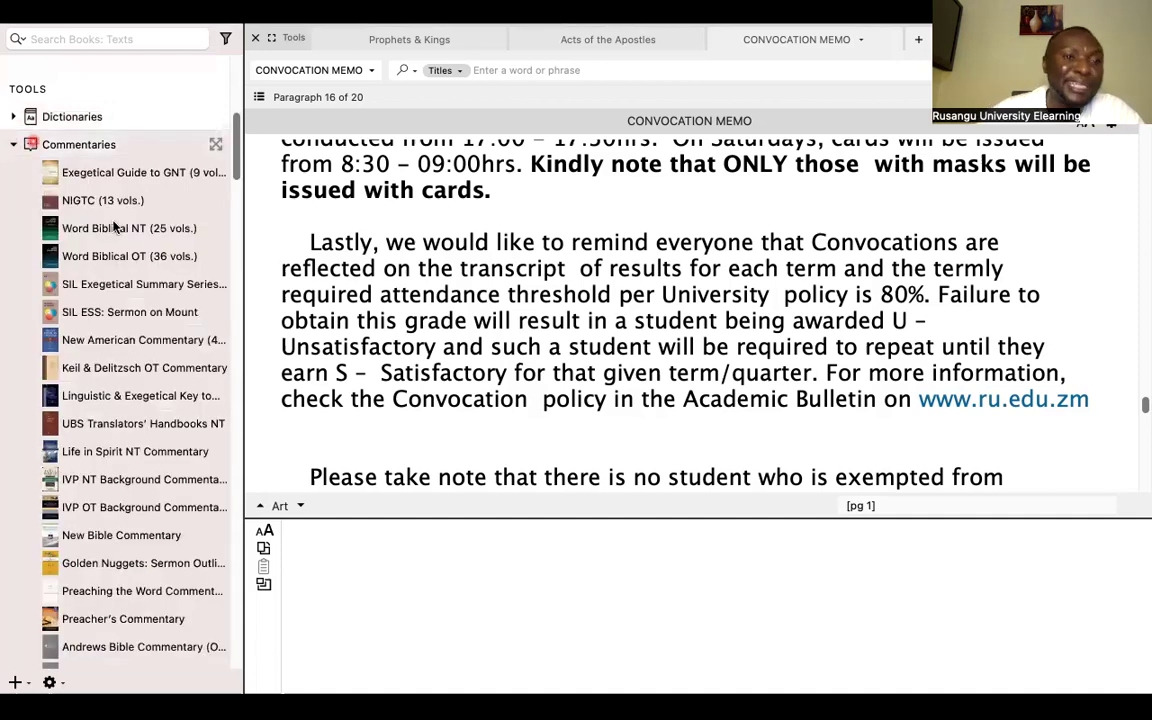
Widen the Library pane to fit the full titles and look through Commentaries down to E. G. White's Periodicals.
click(120, 234)
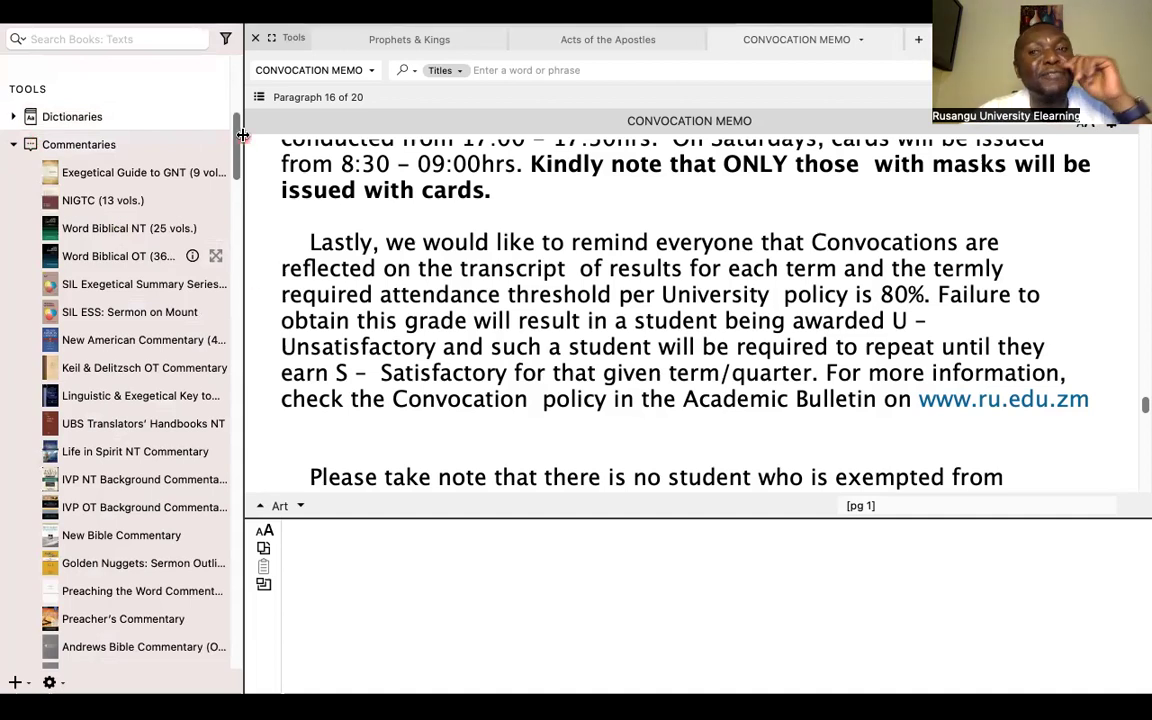
drag(242, 134, 340, 172)
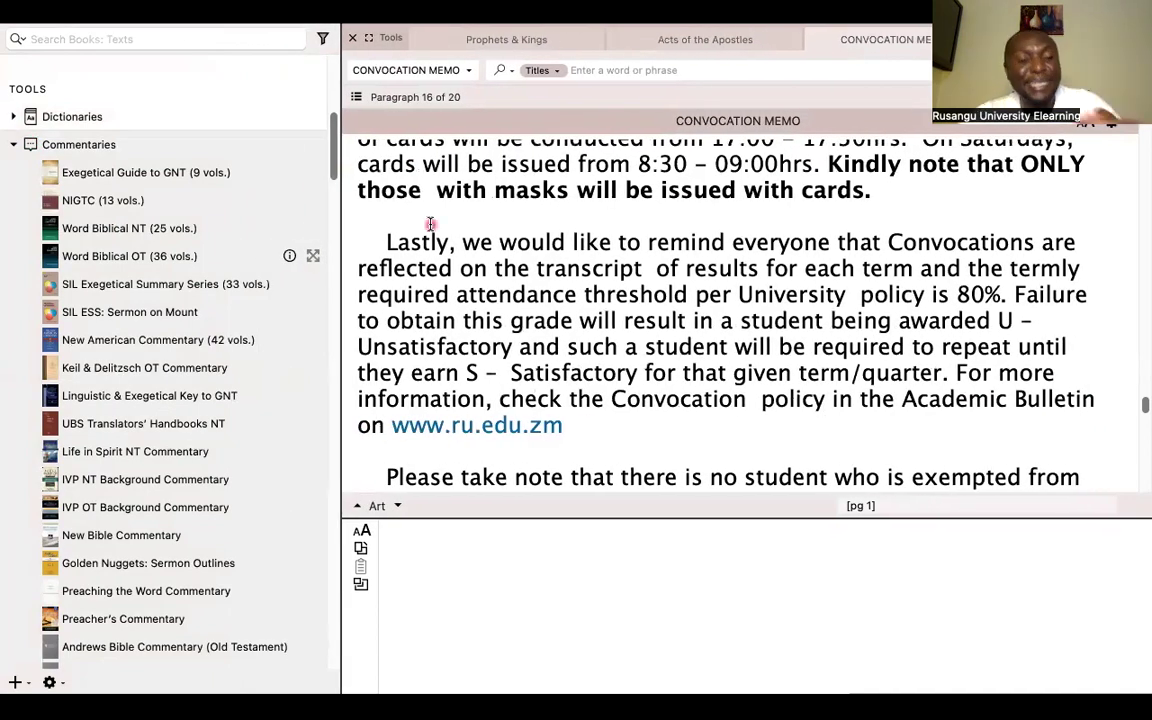
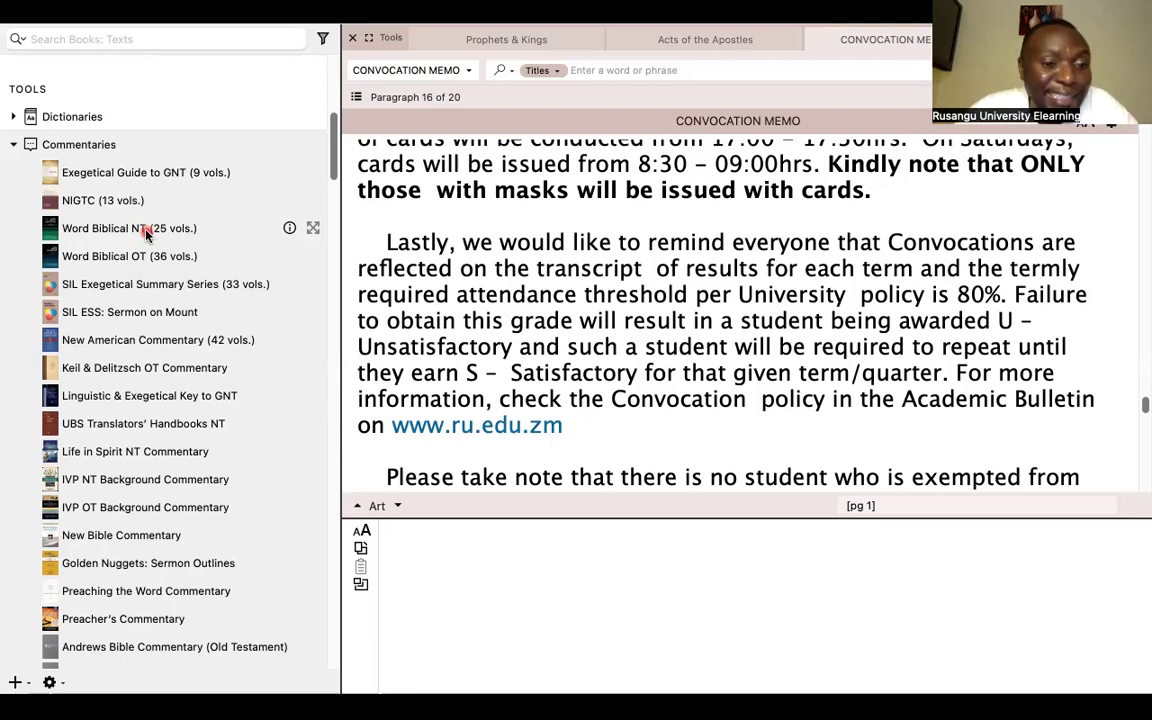
scroll(165, 270, down, 5)
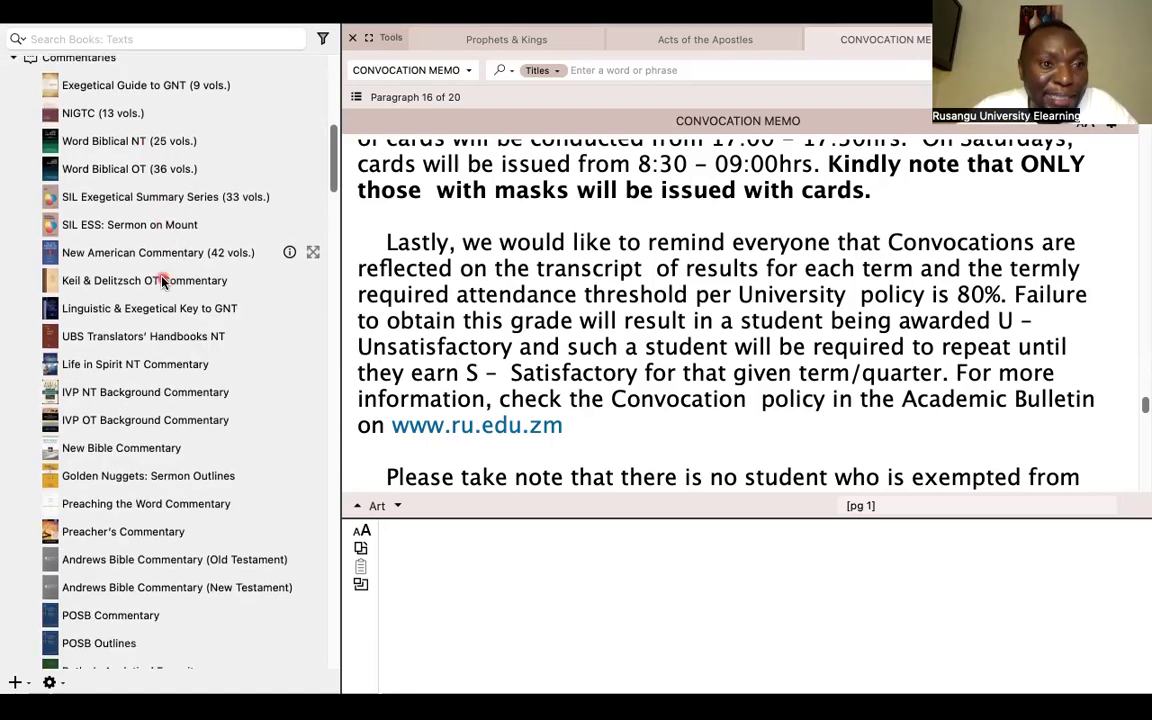
scroll(162, 280, down, 13)
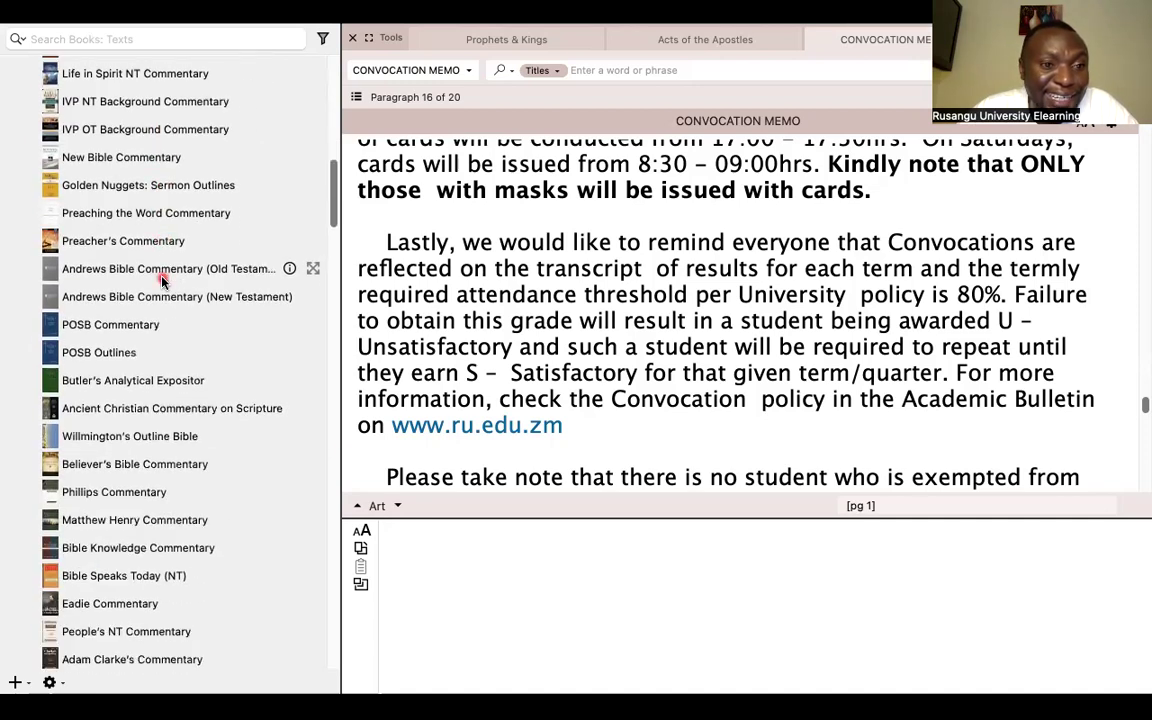
scroll(162, 280, down, 7)
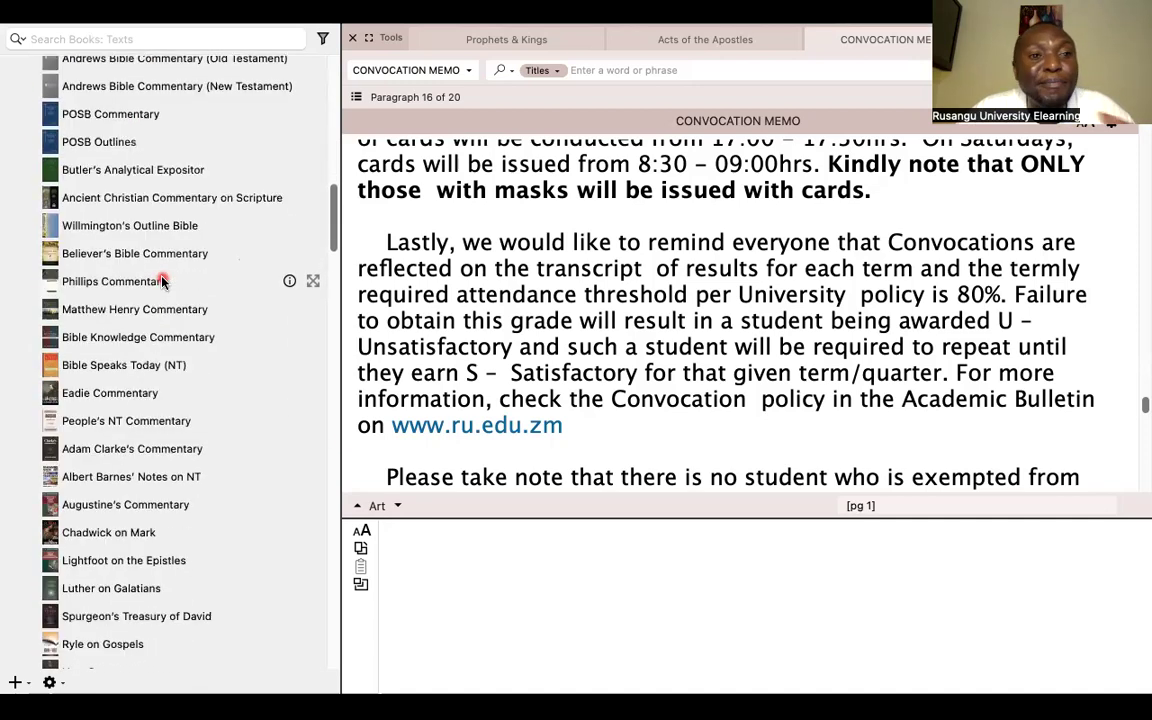
scroll(162, 280, down, 11)
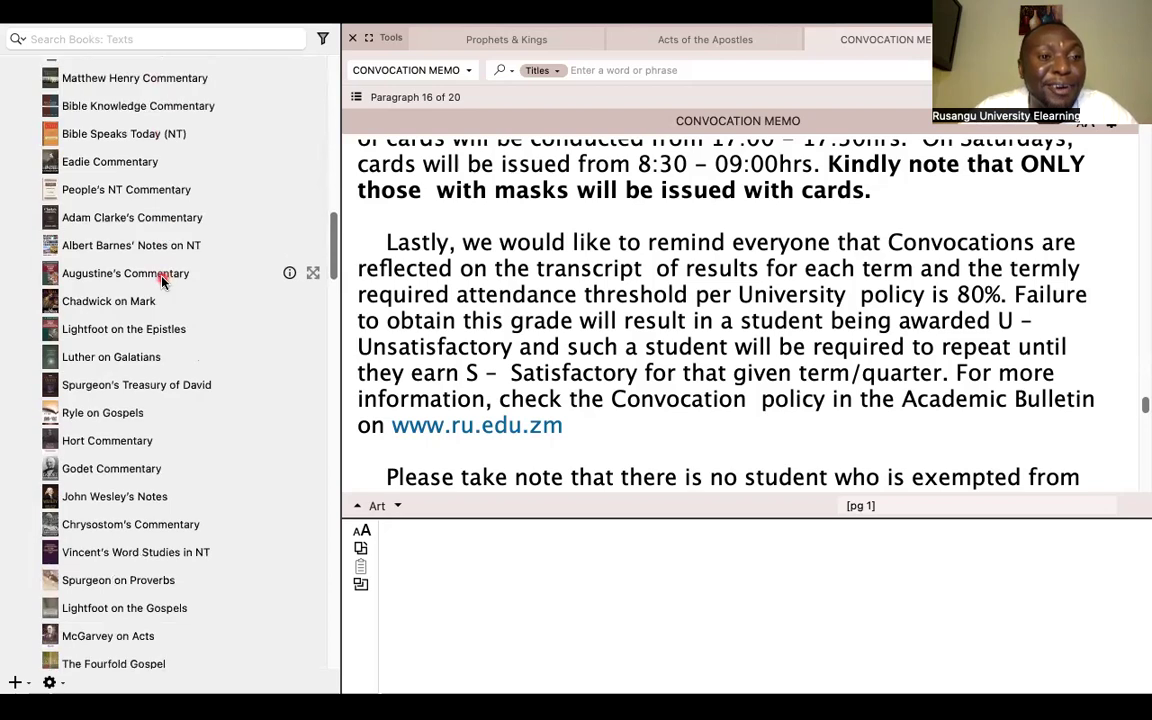
scroll(162, 281, down, 20)
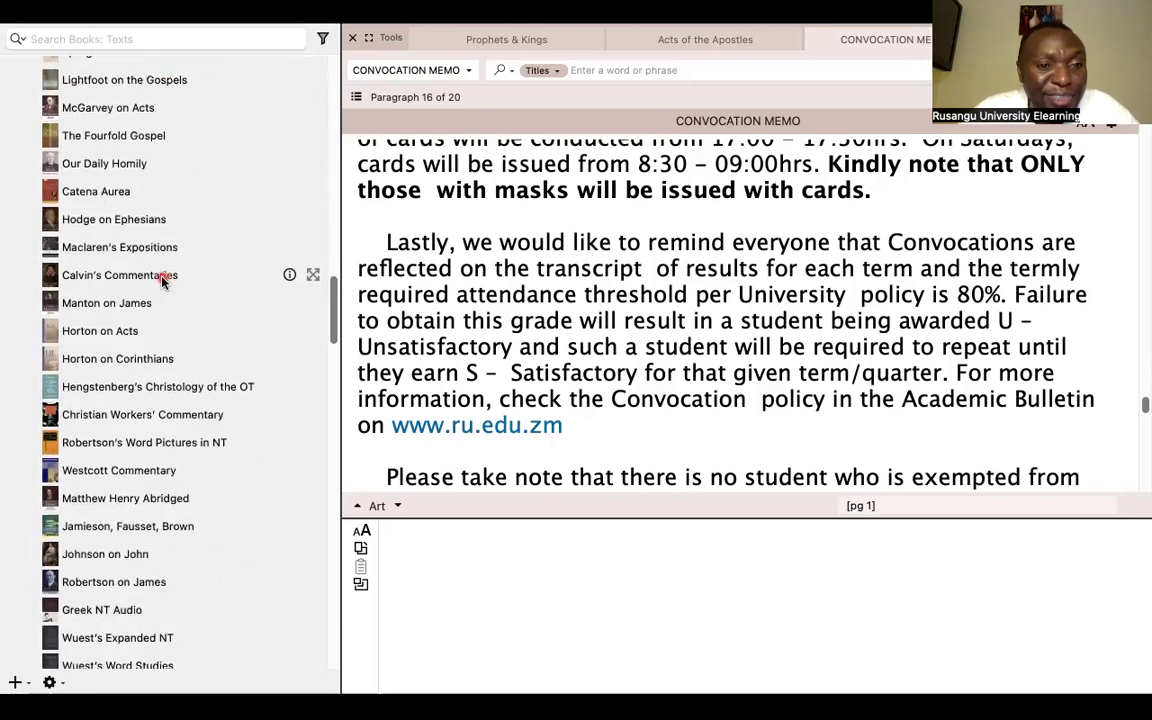
scroll(162, 280, down, 8)
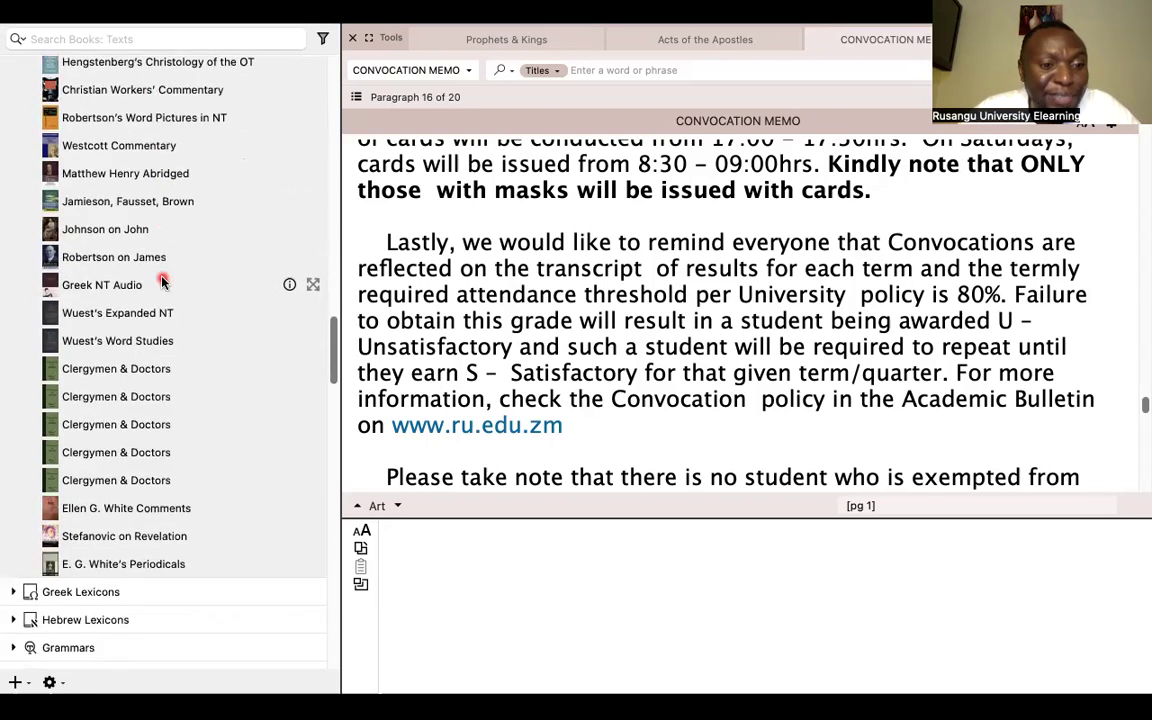
Go back to the start of Commentaries and review its titles again from Exegetical Guide to GNT down to Jamieson, Fausset, Brown.
scroll(162, 280, up, 20)
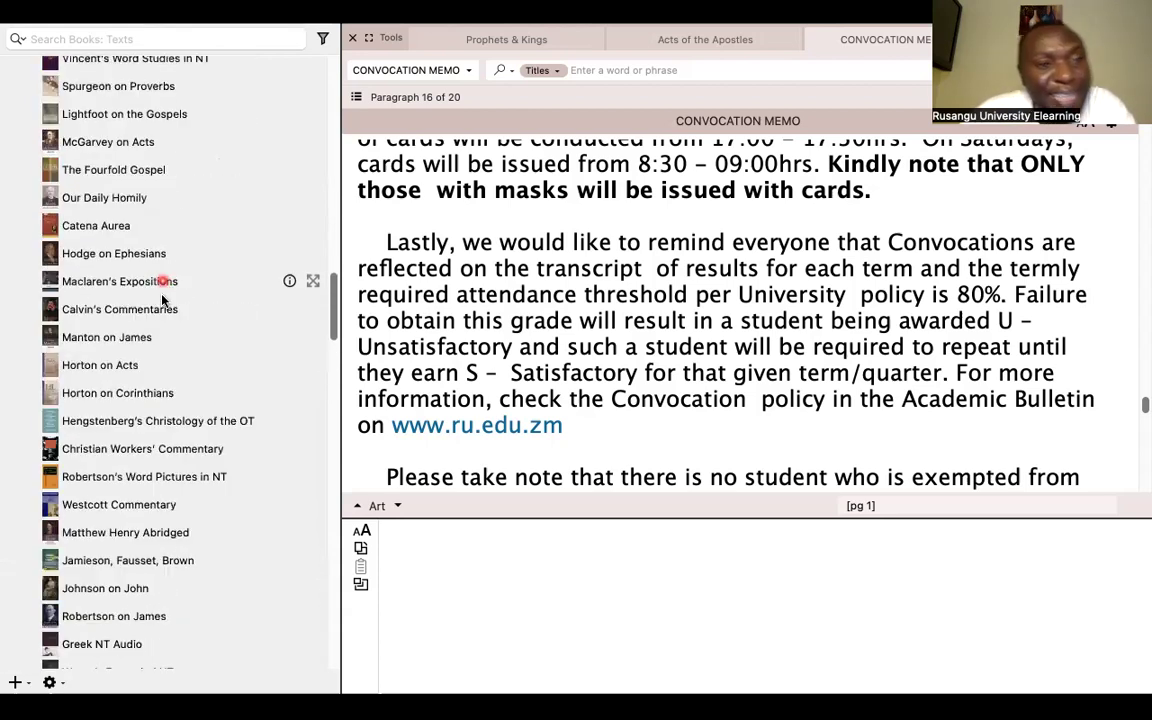
scroll(162, 300, up, 20)
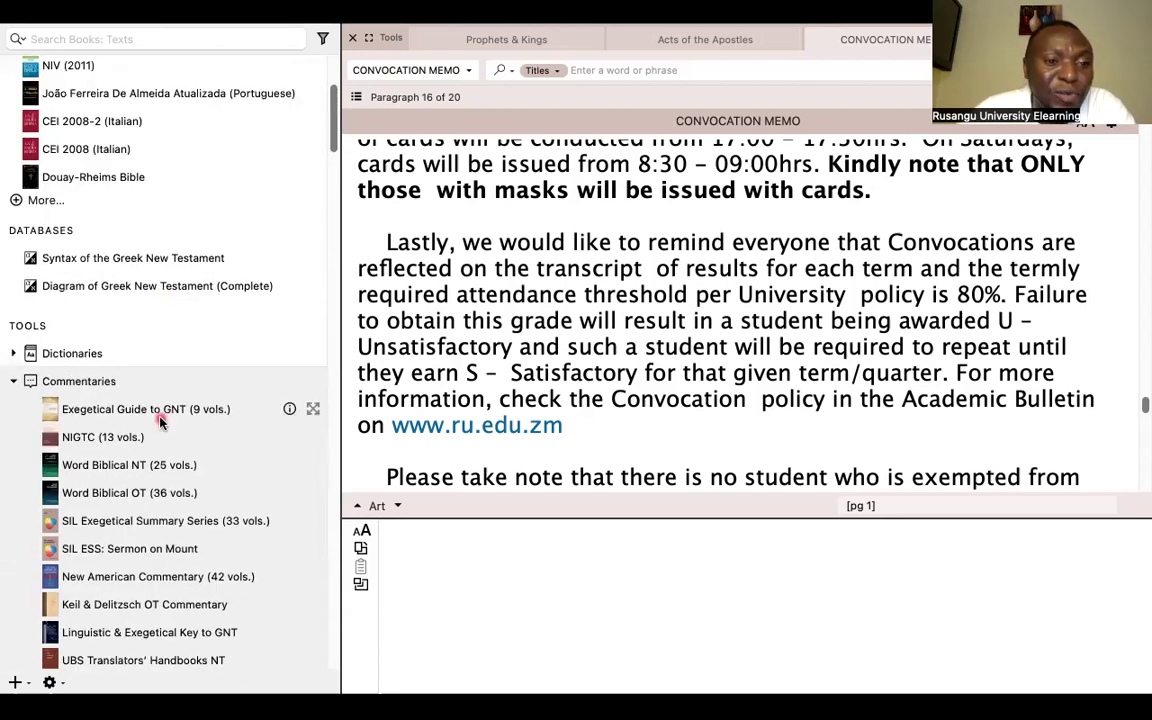
scroll(160, 422, down, 1)
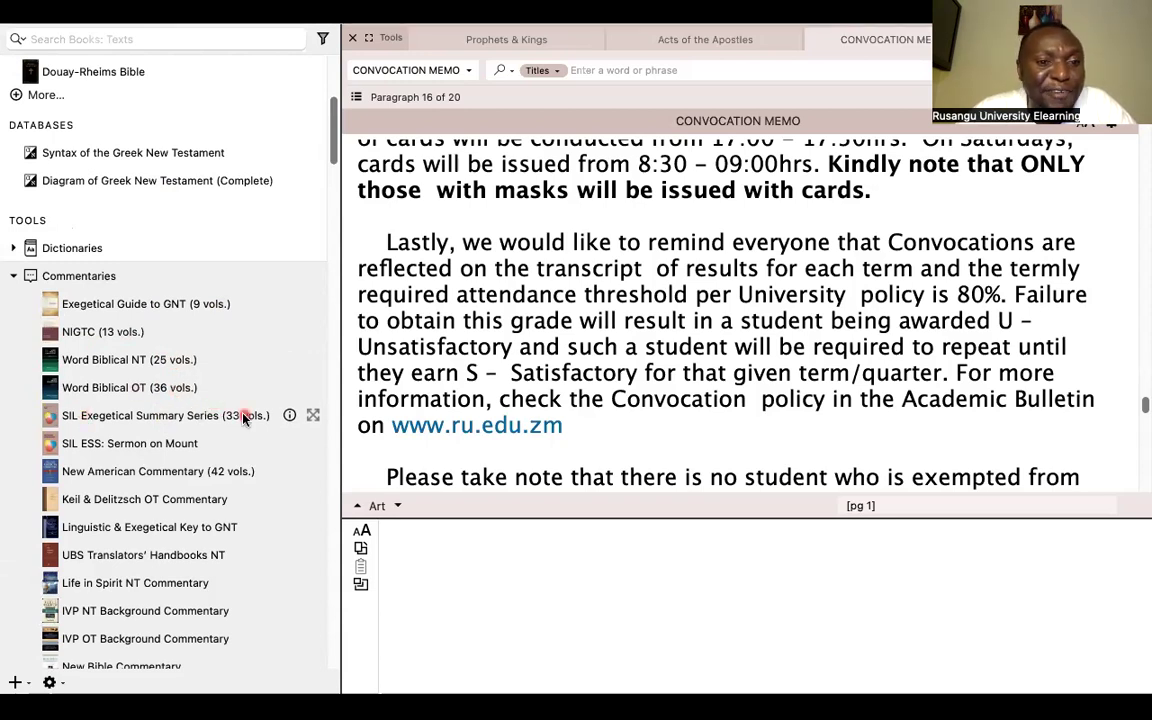
scroll(243, 418, down, 3)
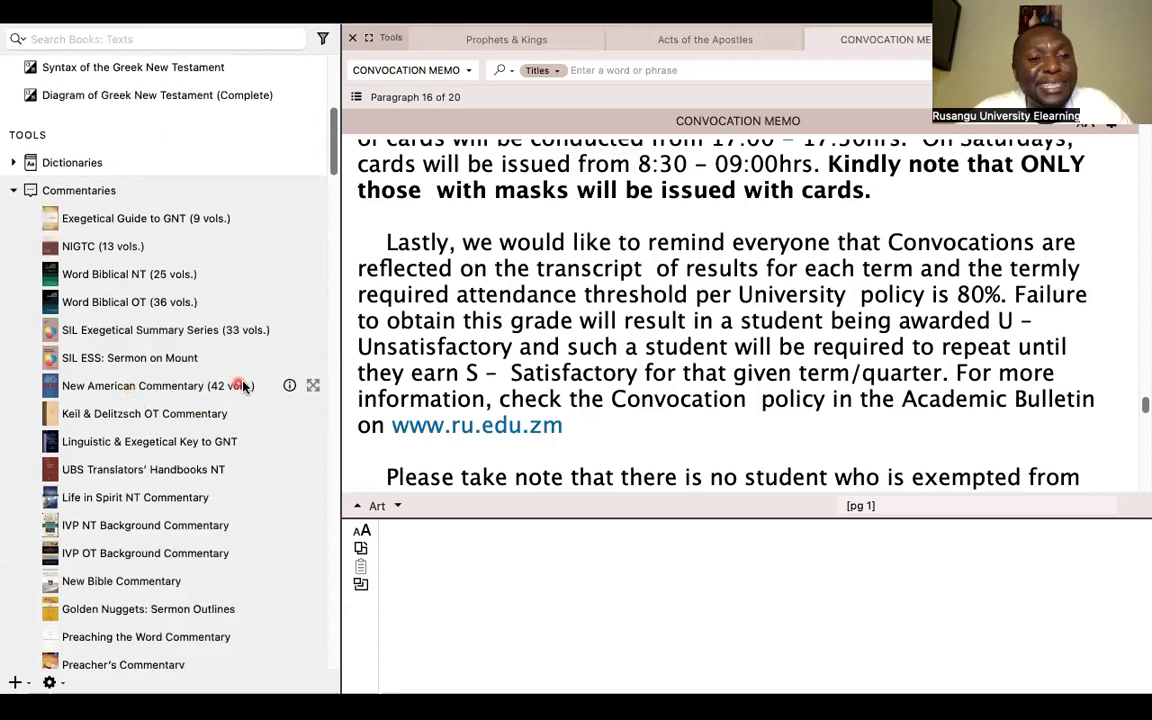
scroll(240, 398, down, 1)
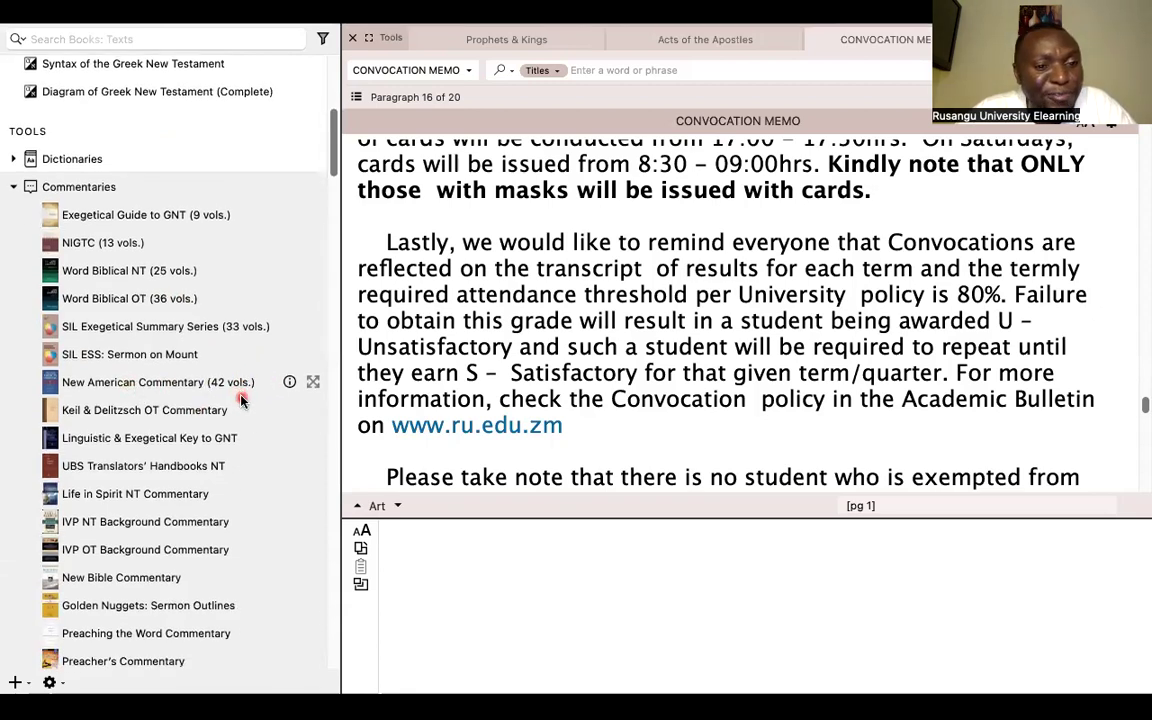
scroll(240, 398, down, 2)
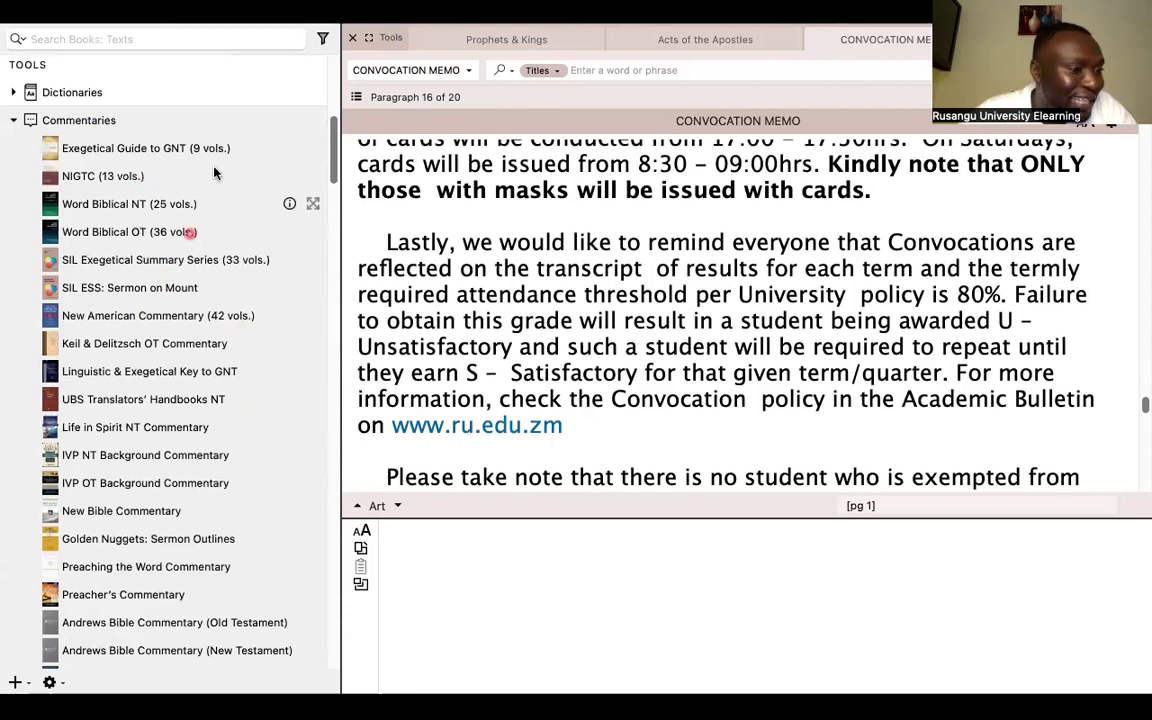
scroll(213, 275, down, 4)
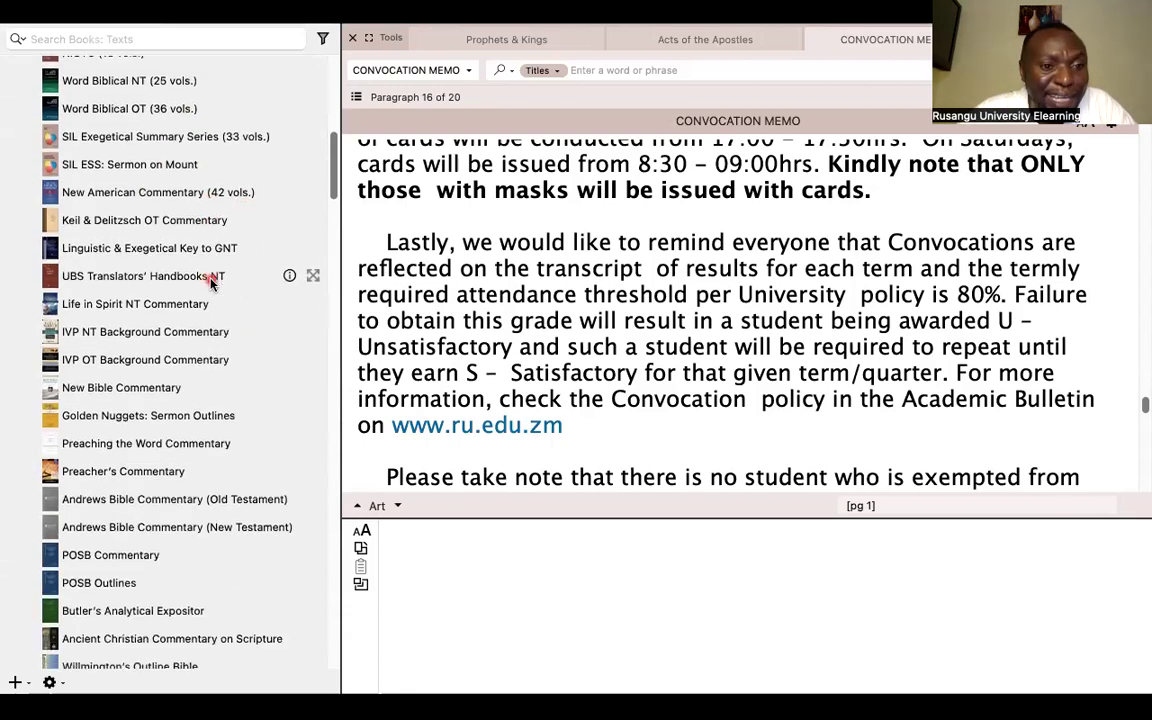
scroll(180, 360, down, 4)
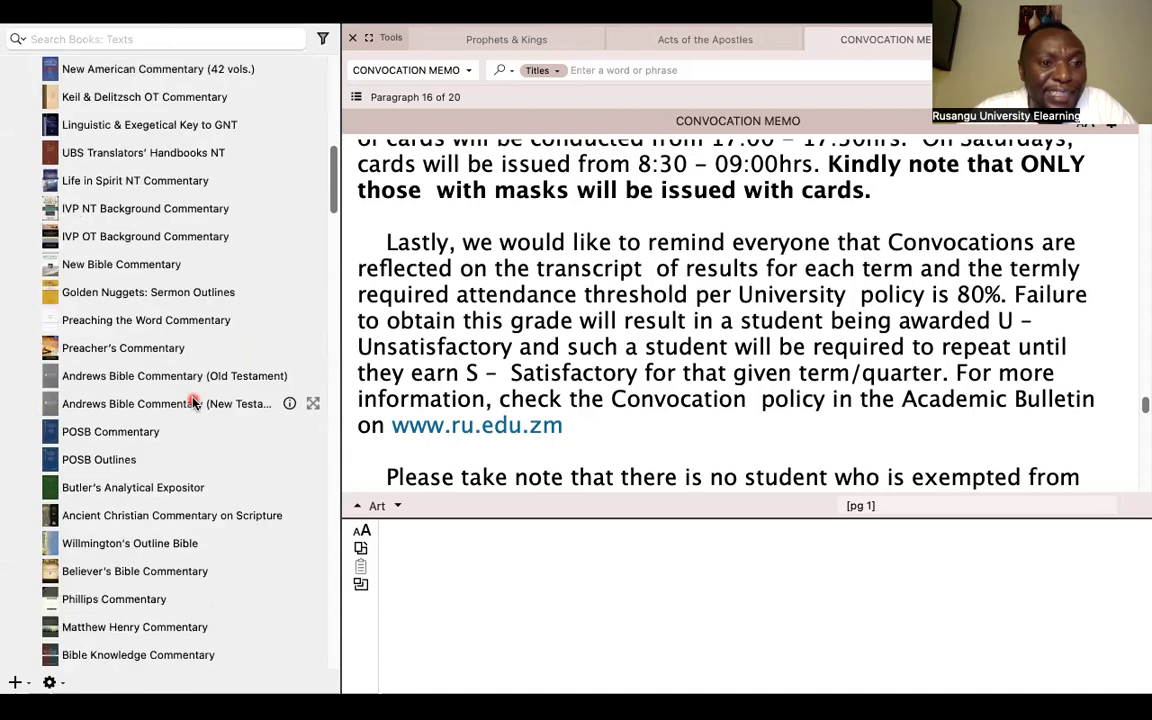
scroll(193, 400, down, 5)
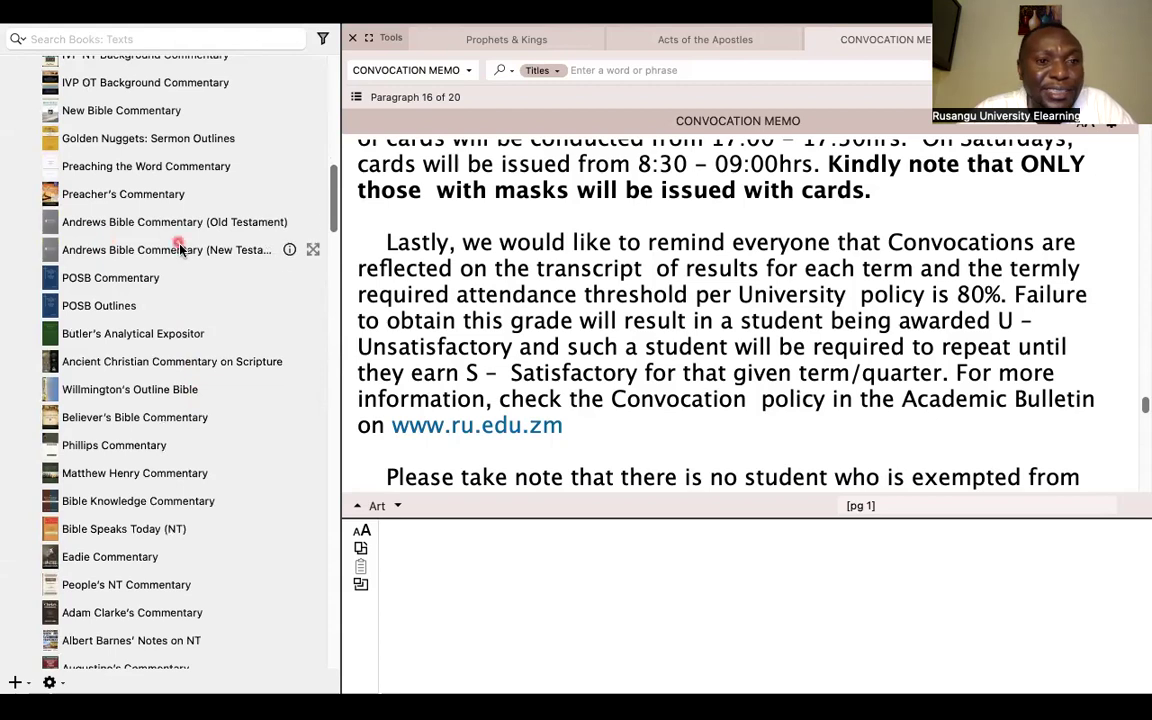
scroll(180, 247, down, 3)
scroll(175, 240, down, 2)
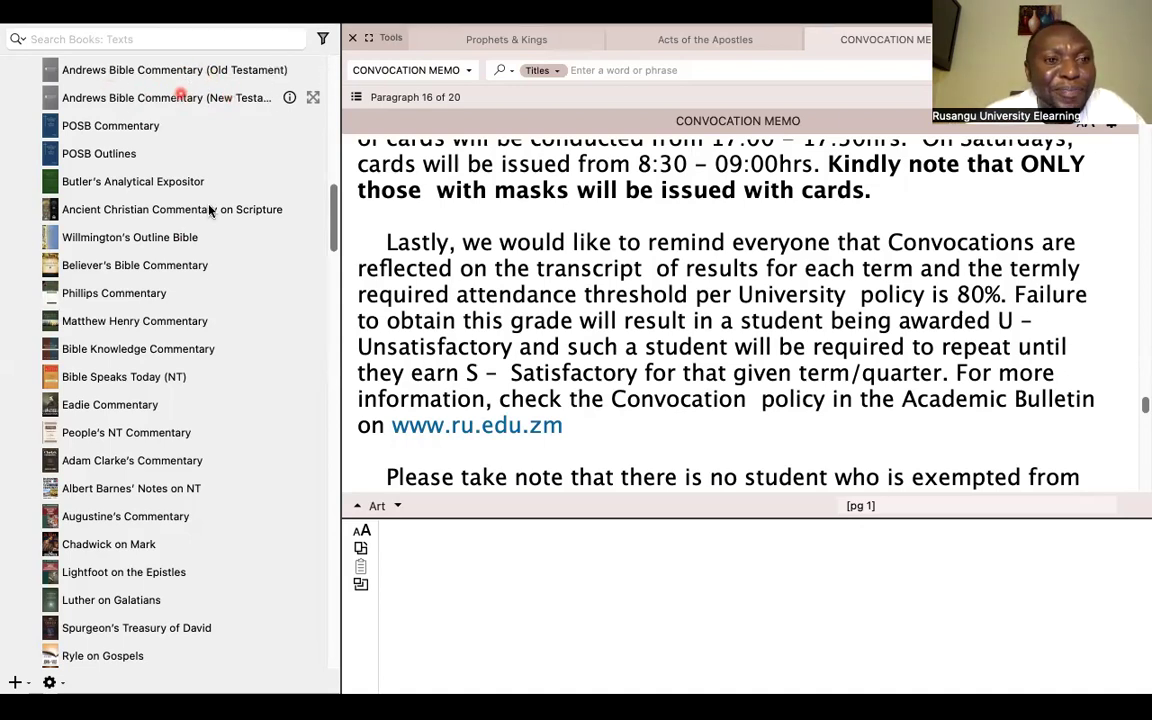
scroll(215, 236, down, 4)
scroll(215, 238, down, 6)
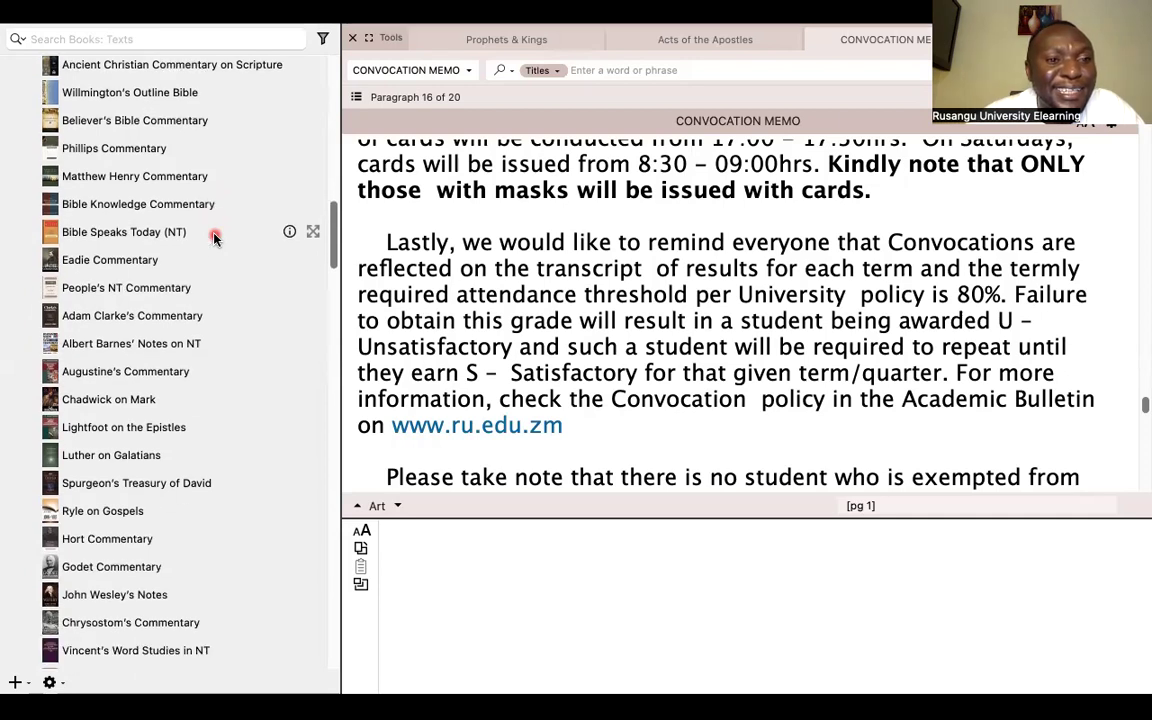
scroll(214, 238, down, 11)
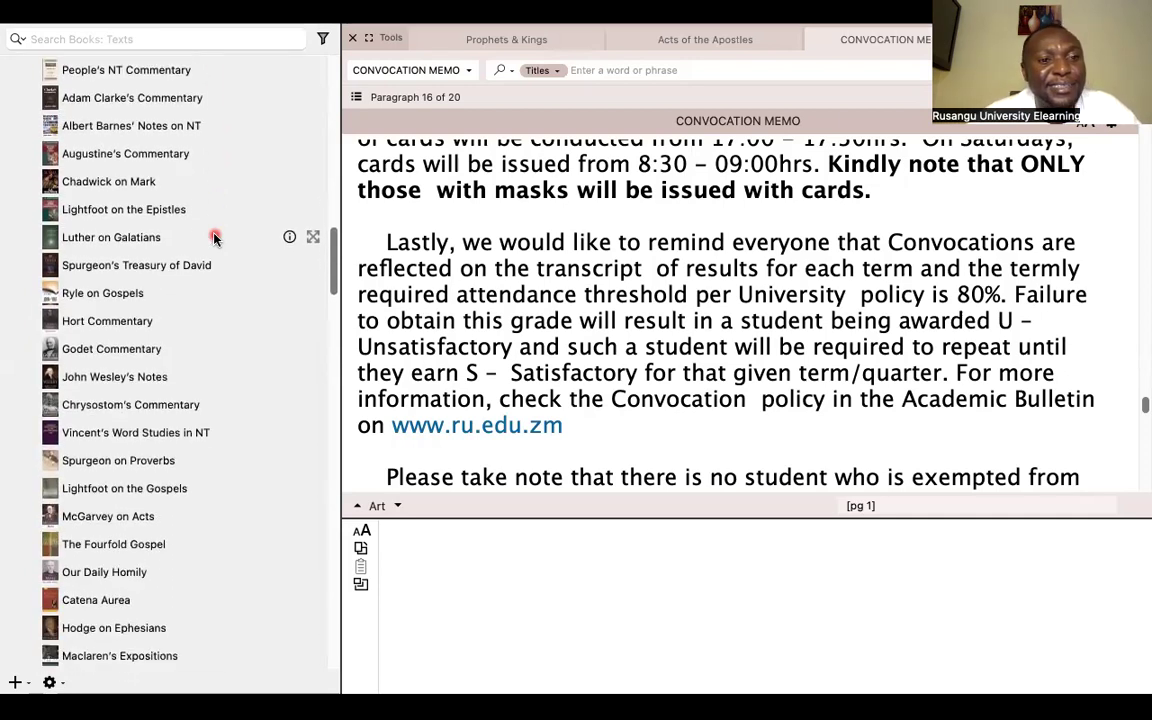
scroll(213, 237, down, 6)
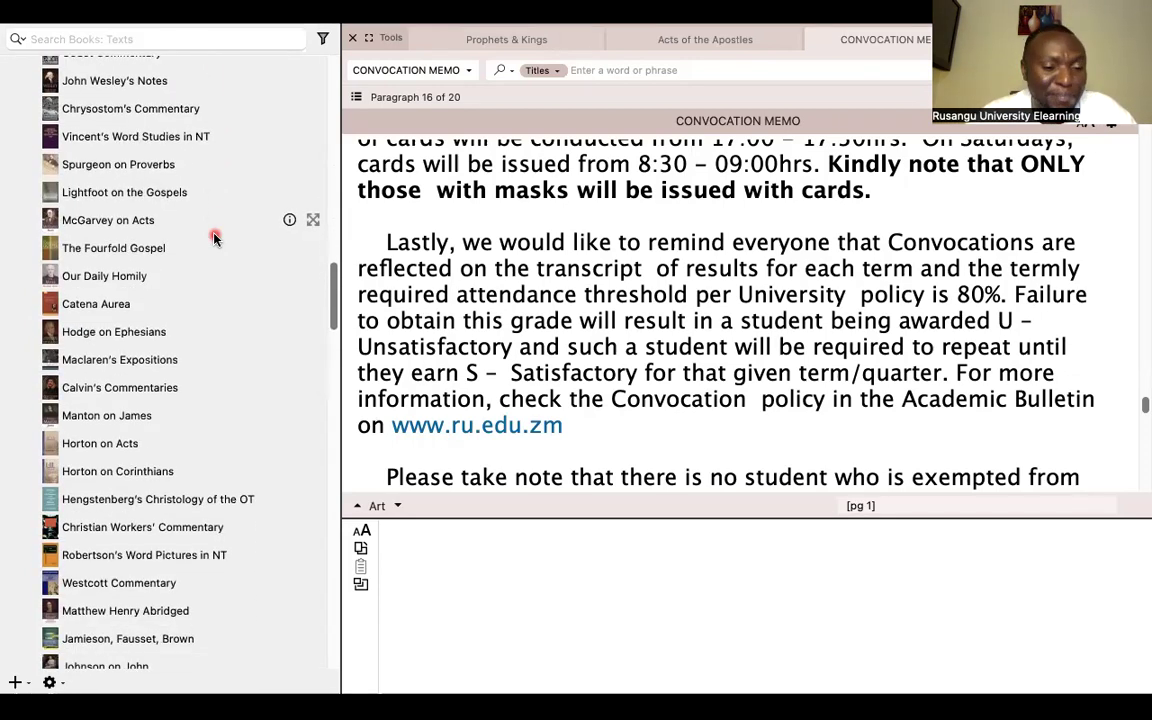
Return to the Commentaries heading under Tools and collapse the category.
scroll(213, 237, up, 14)
scroll(215, 237, up, 20)
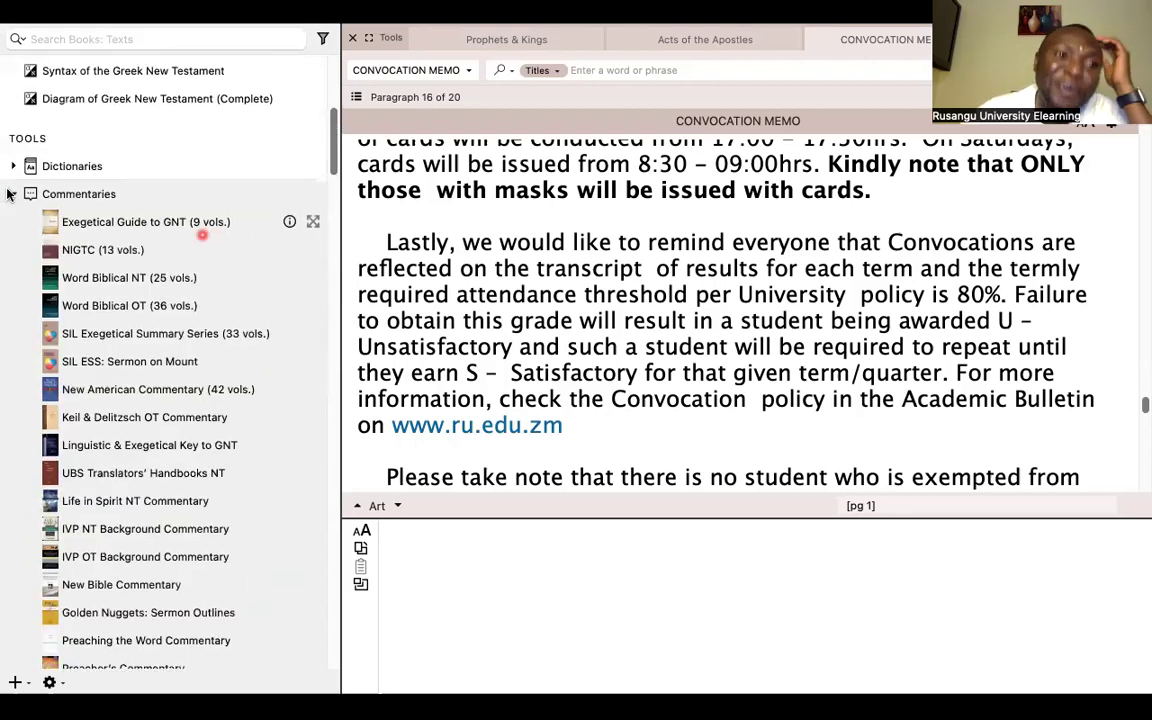
click(13, 194)
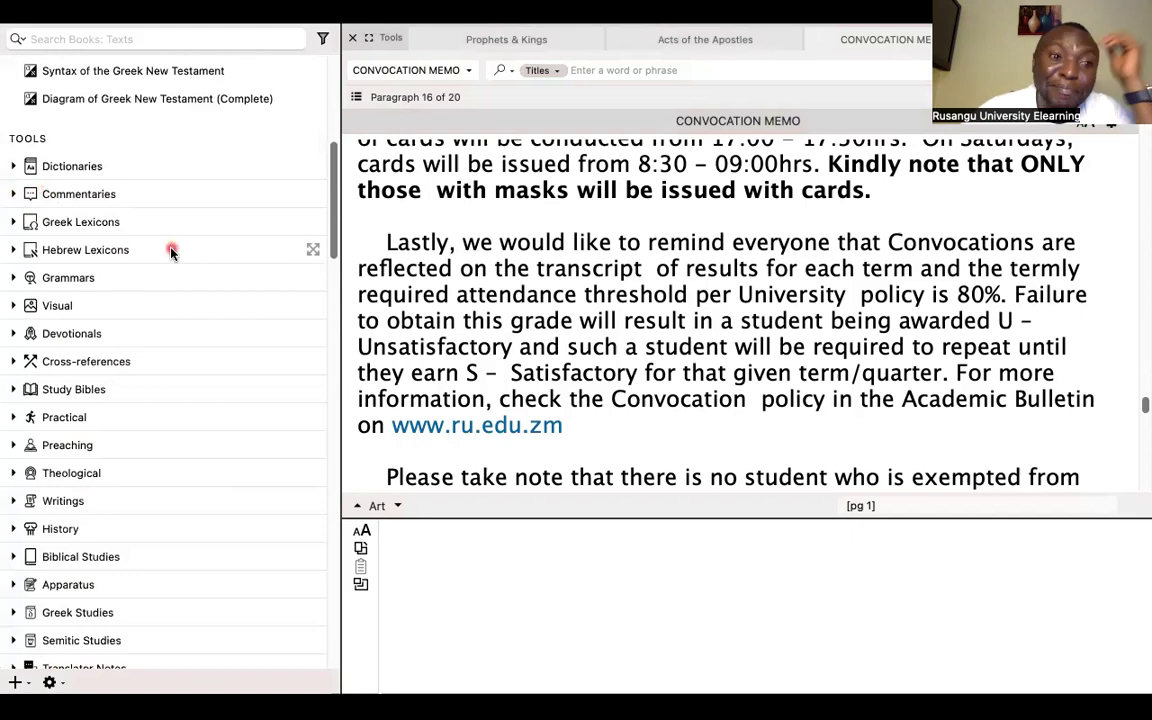
Expand Greek Lexicons to examine its titles, such as Thayer and BDAG, and collapse the category again.
scroll(160, 240, down, 4)
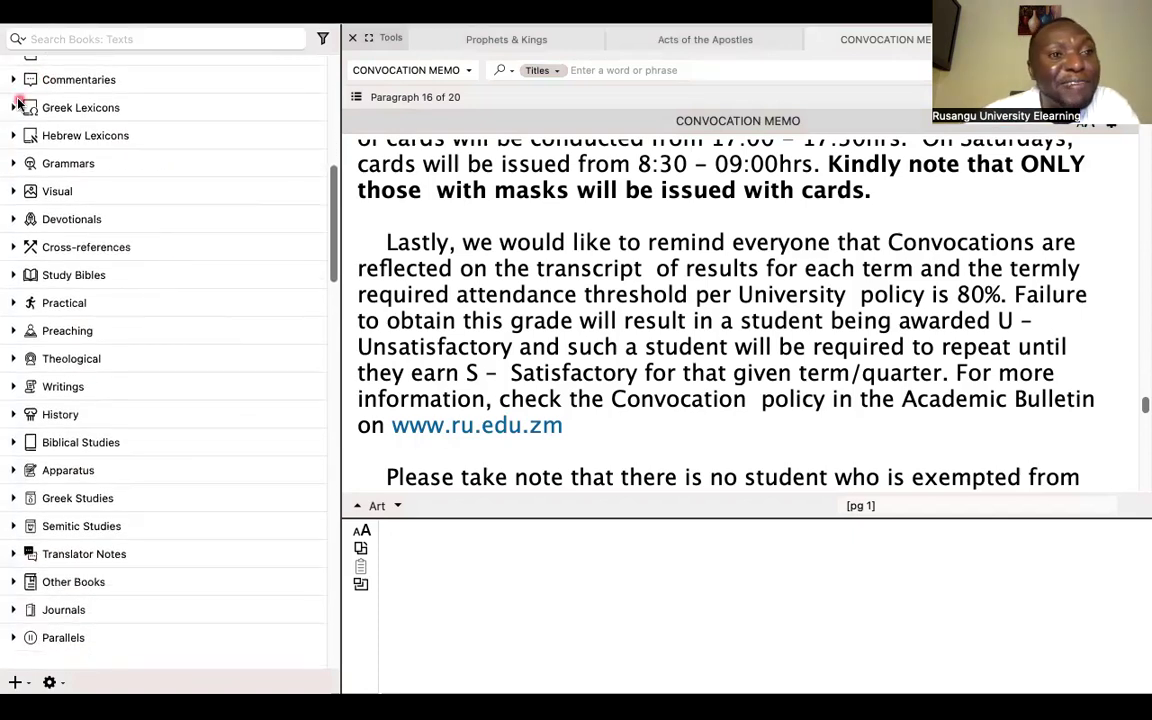
click(14, 107)
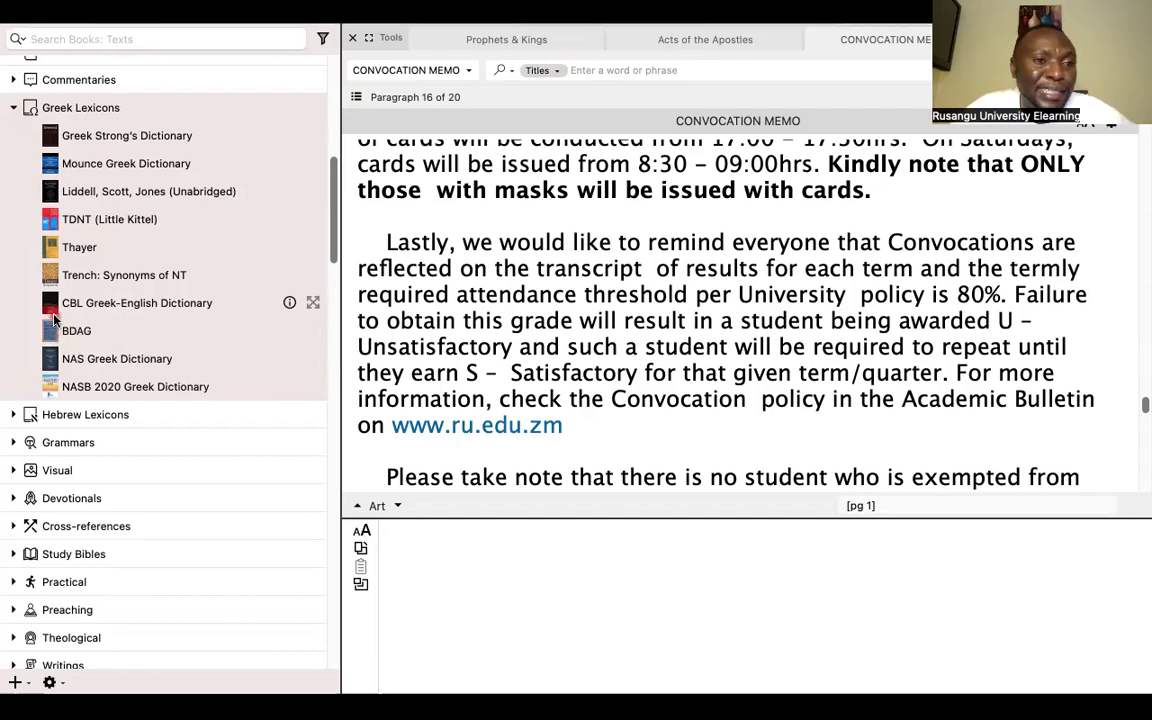
click(12, 112)
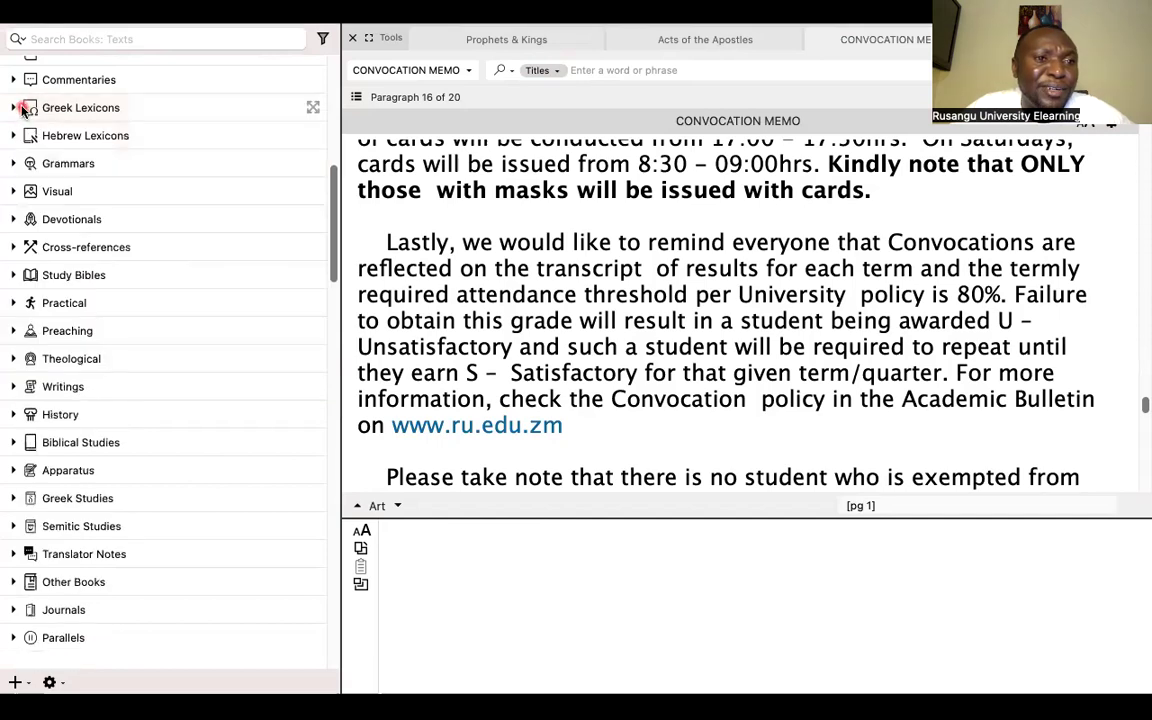
Expand Hebrew Lexicons to examine its titles, including HALOT, and collapse the category again.
click(13, 136)
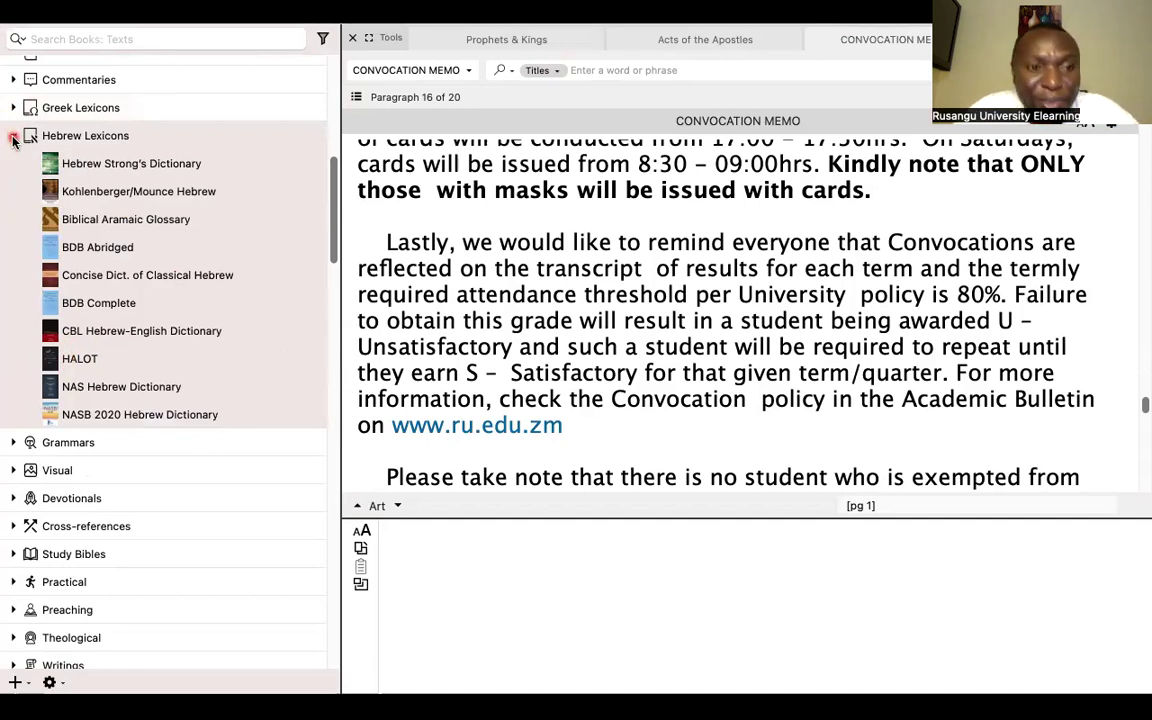
click(88, 358)
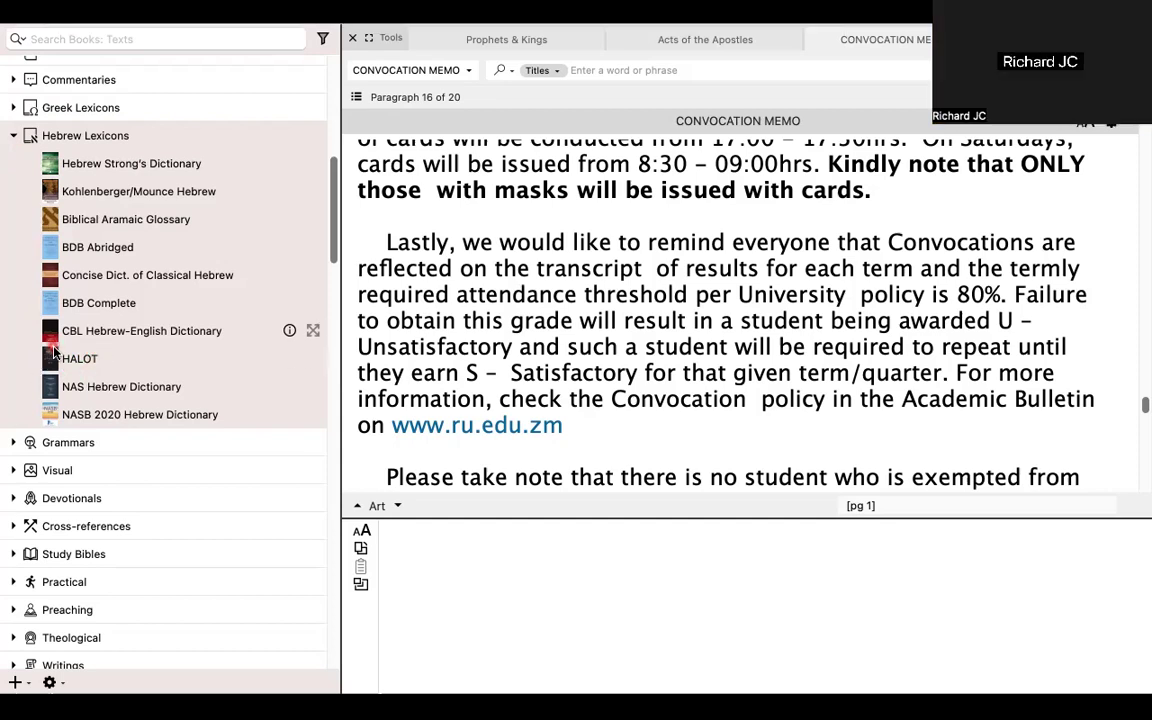
click(55, 352)
click(13, 140)
click(13, 140)
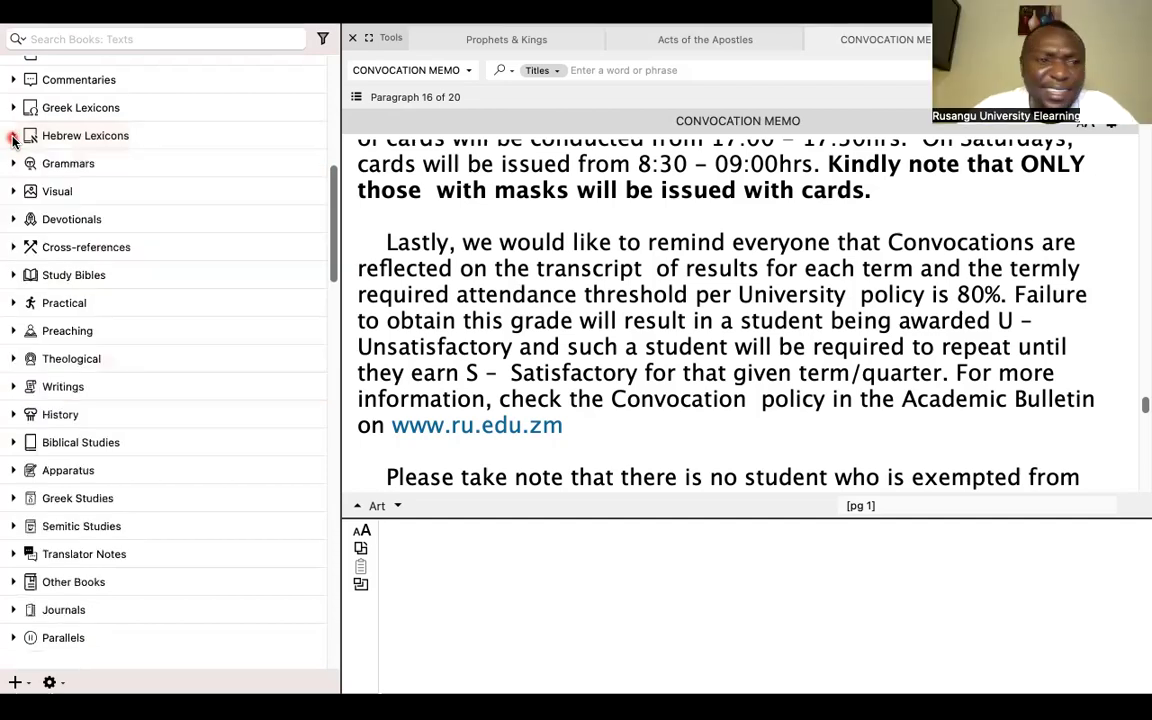
Review the Greek Lexicons and Hebrew Lexicons titles once more, collapsing each category after viewing it.
scroll(95, 158, up, 2)
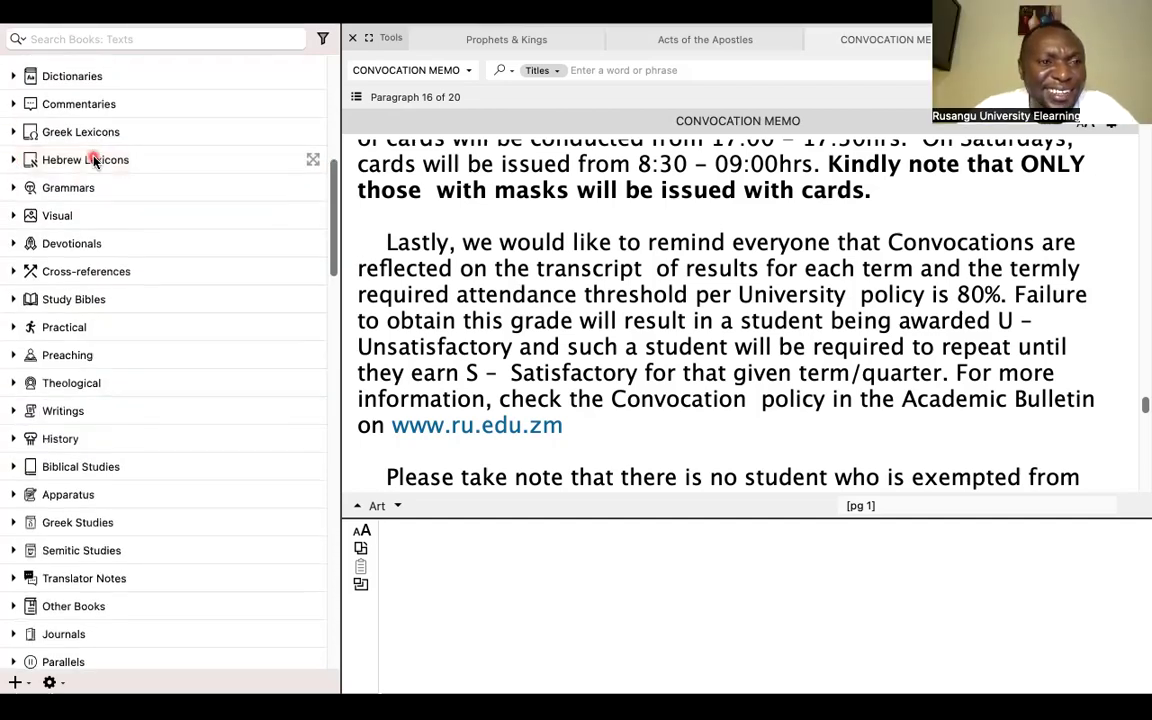
click(12, 140)
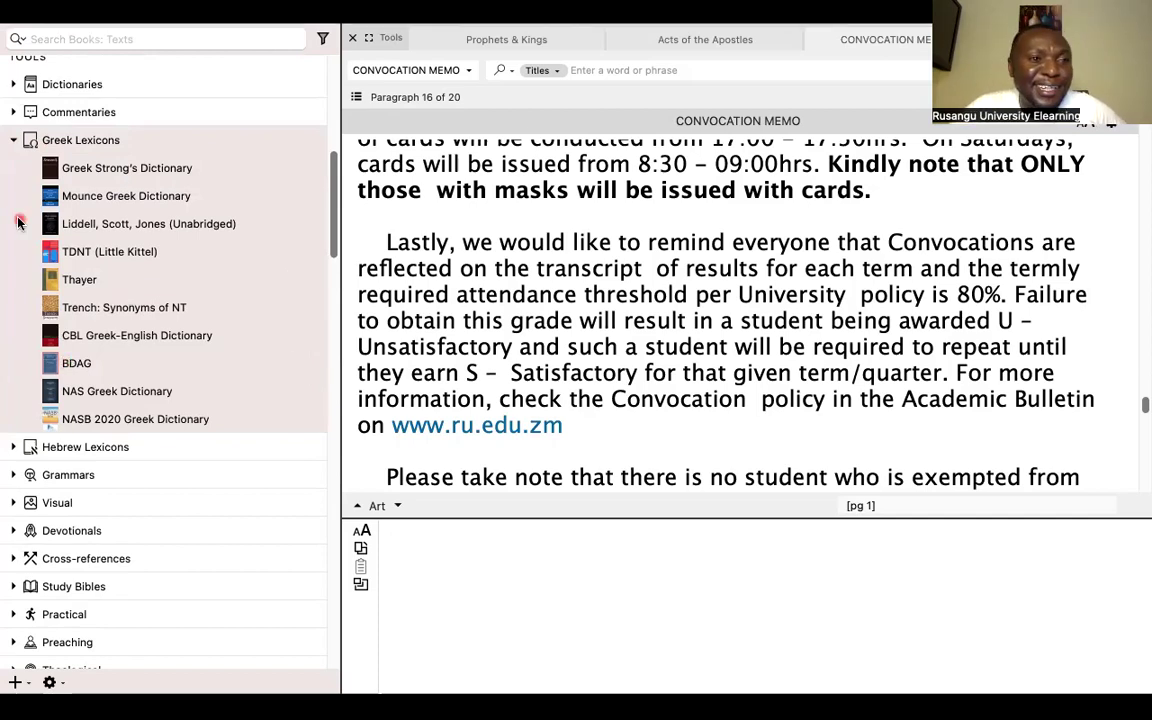
click(13, 144)
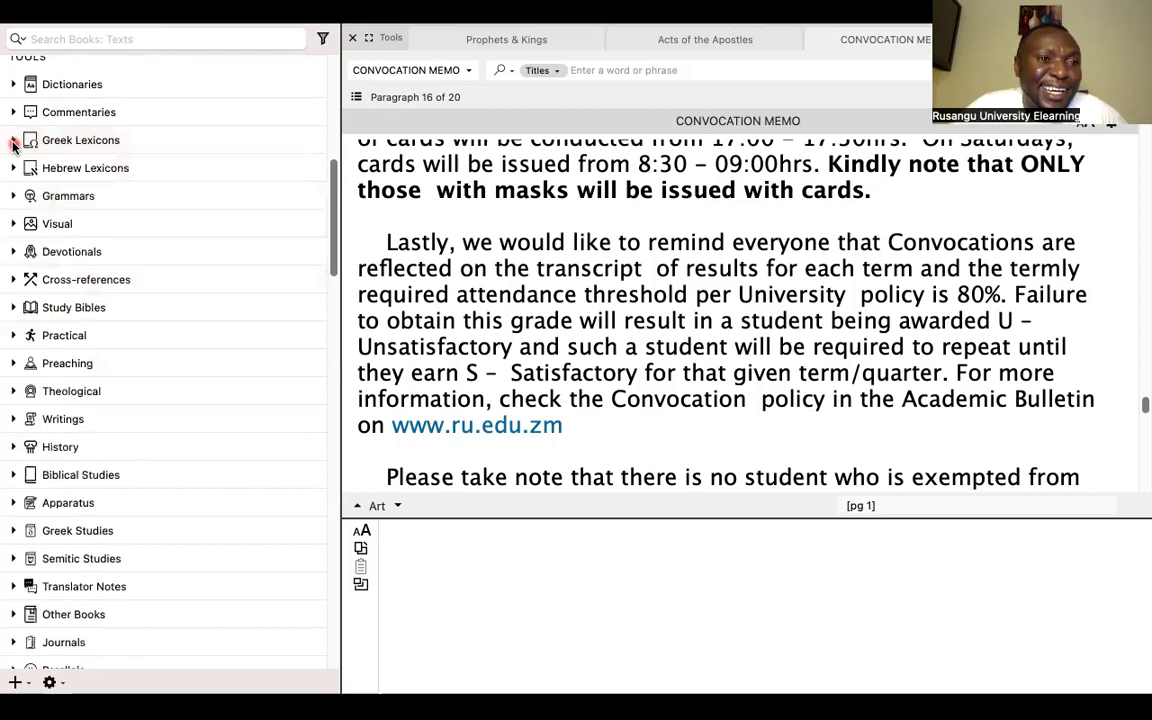
click(13, 170)
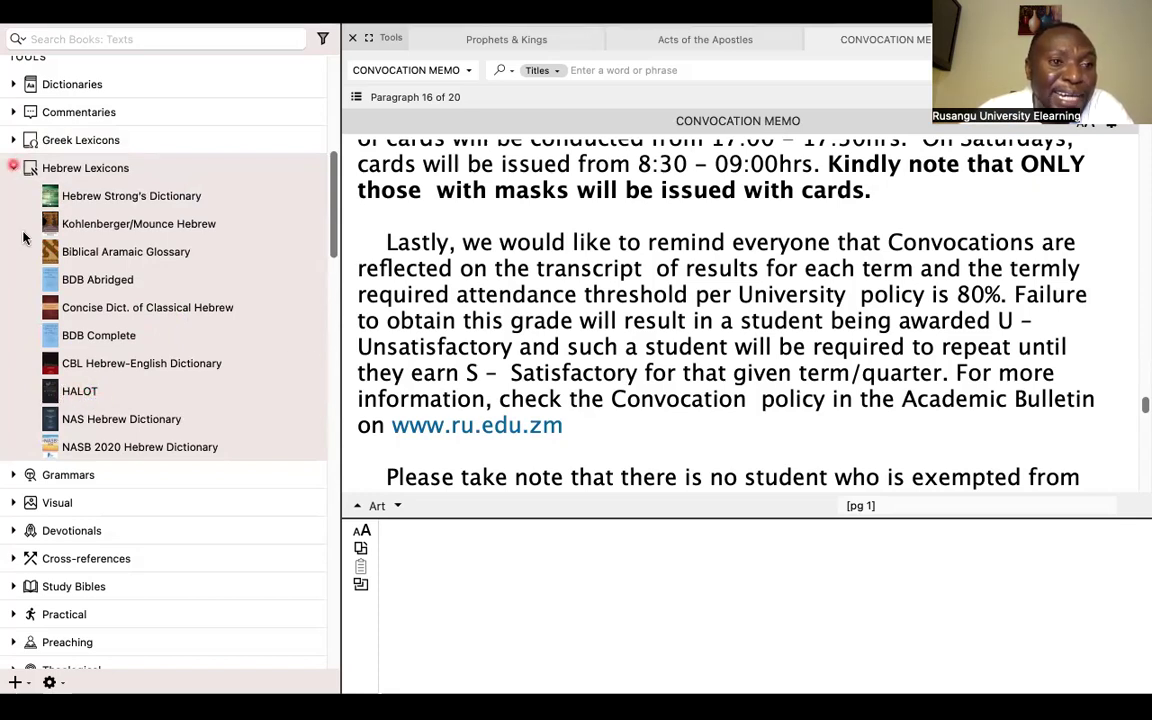
click(13, 169)
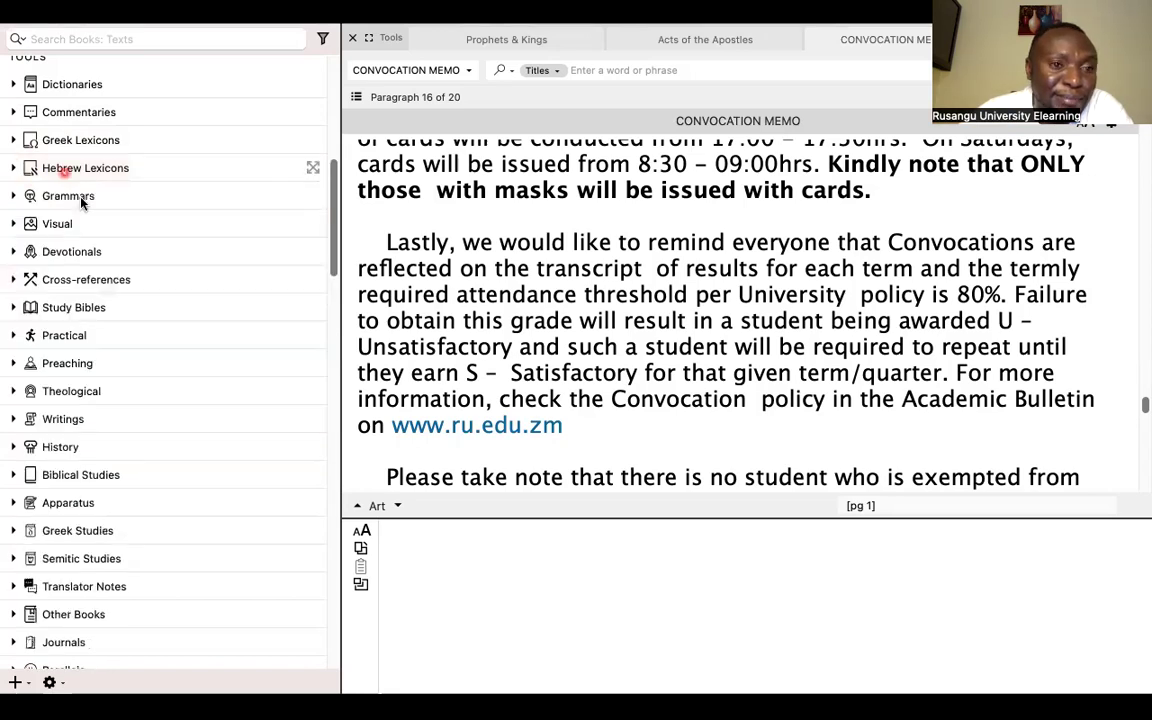
Expand Grammars, open Pratico-Van Pelt's Hebrew Grammar (3rd ed.) and go back to its title page.
click(13, 196)
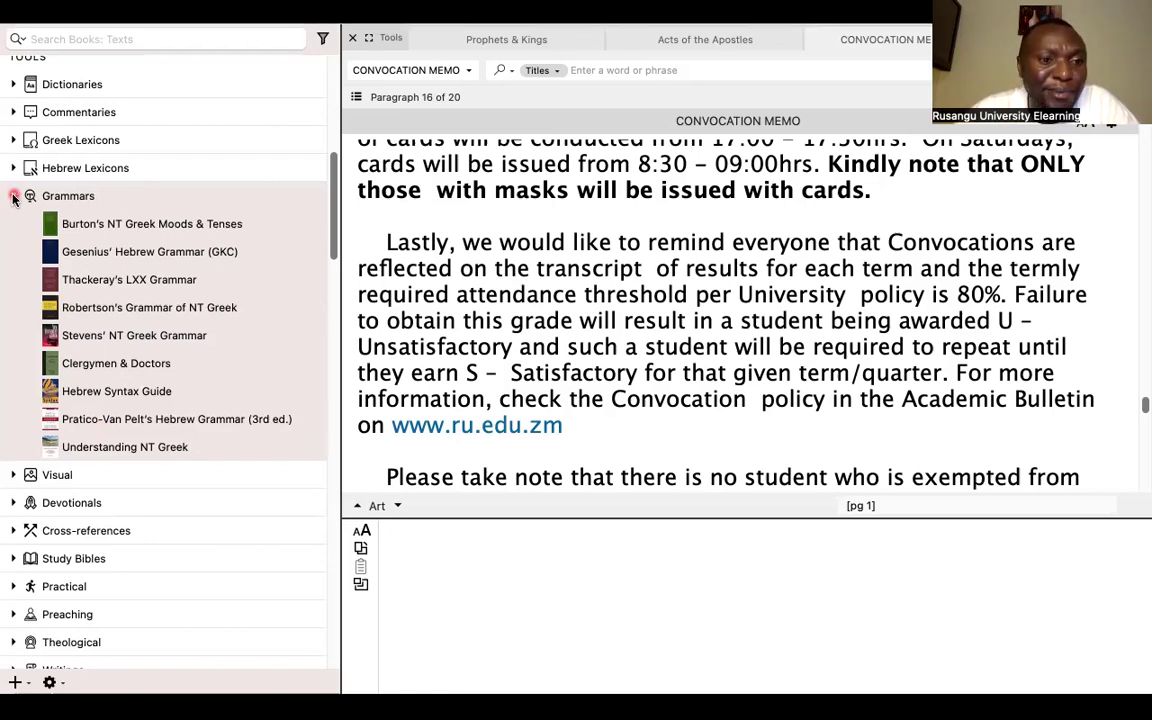
click(78, 424)
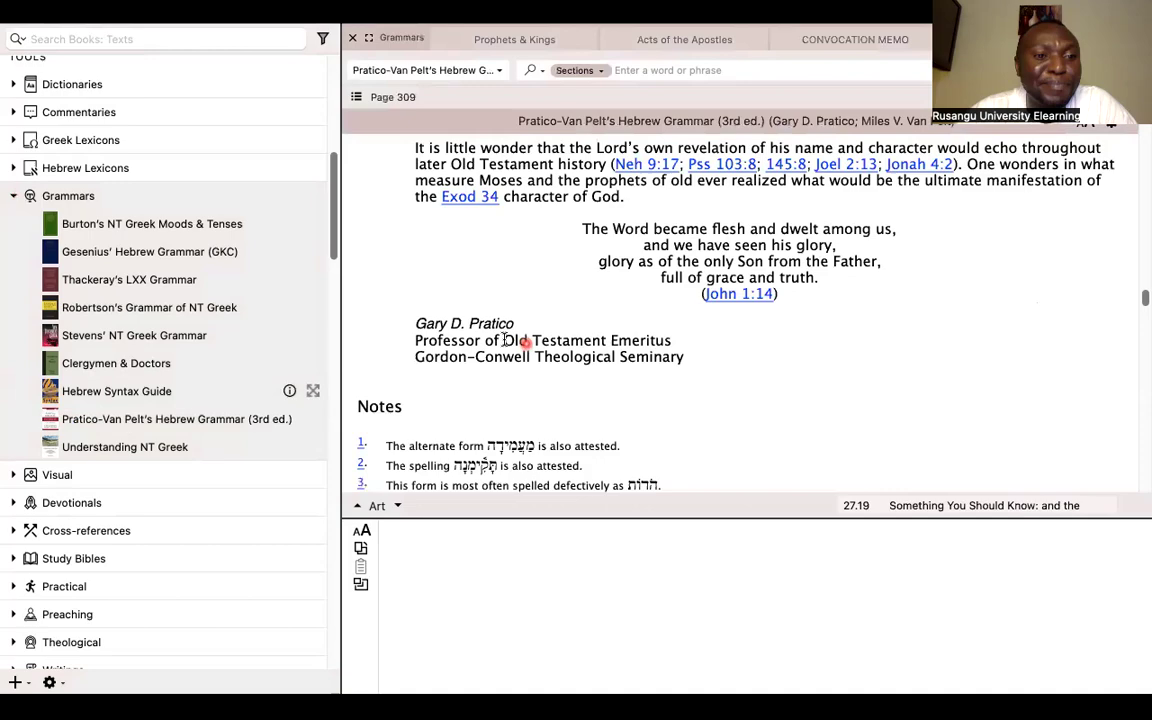
scroll(503, 340, up, 10)
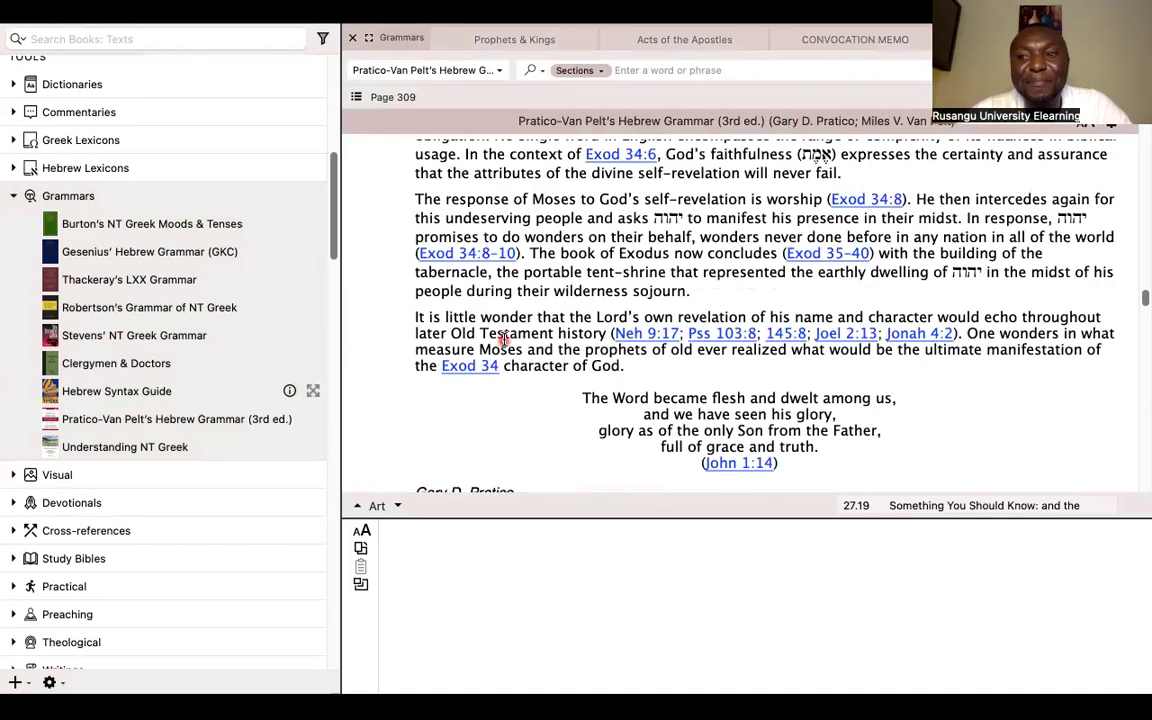
scroll(503, 340, up, 15)
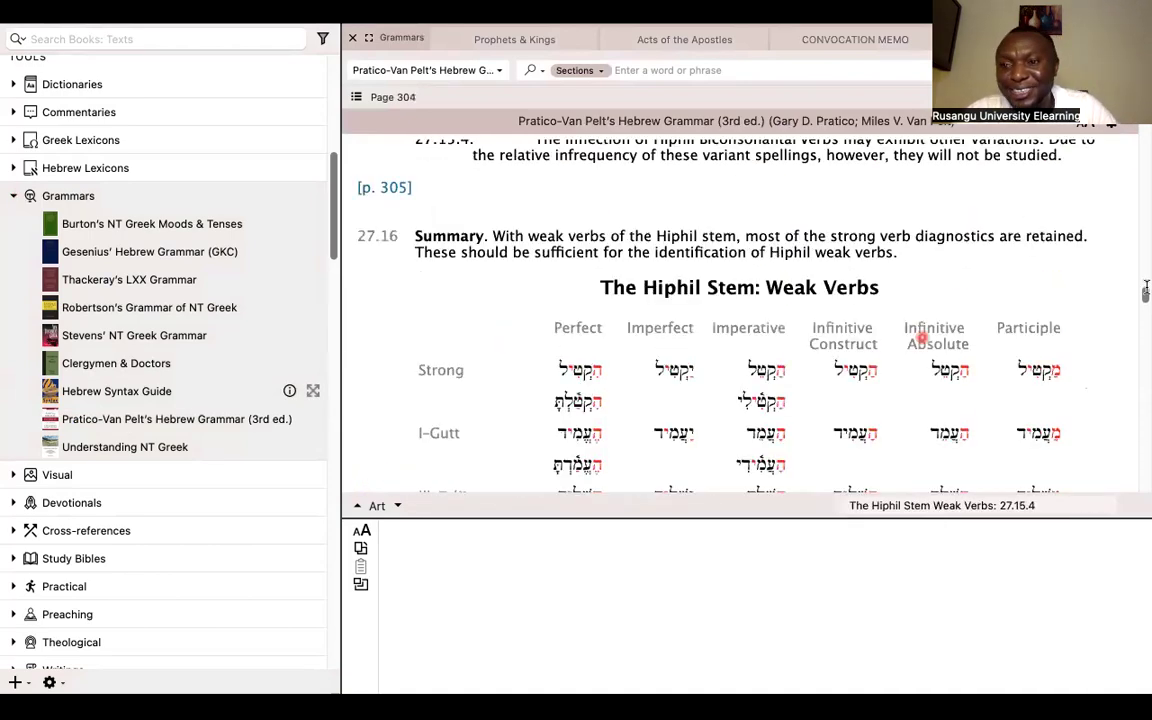
drag(1143, 300, 1144, 127)
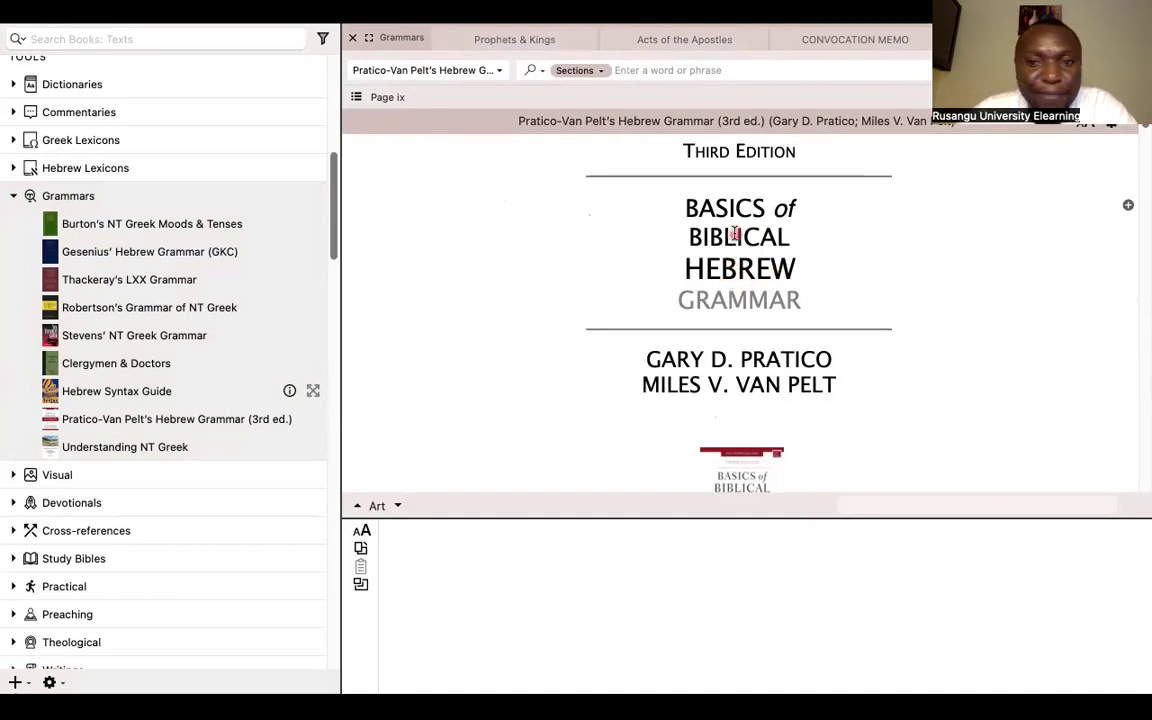
Examine the Hebrew grammar's title page and publication details, and collapse the Grammars category.
scroll(735, 233, down, 1)
scroll(735, 233, up, 1)
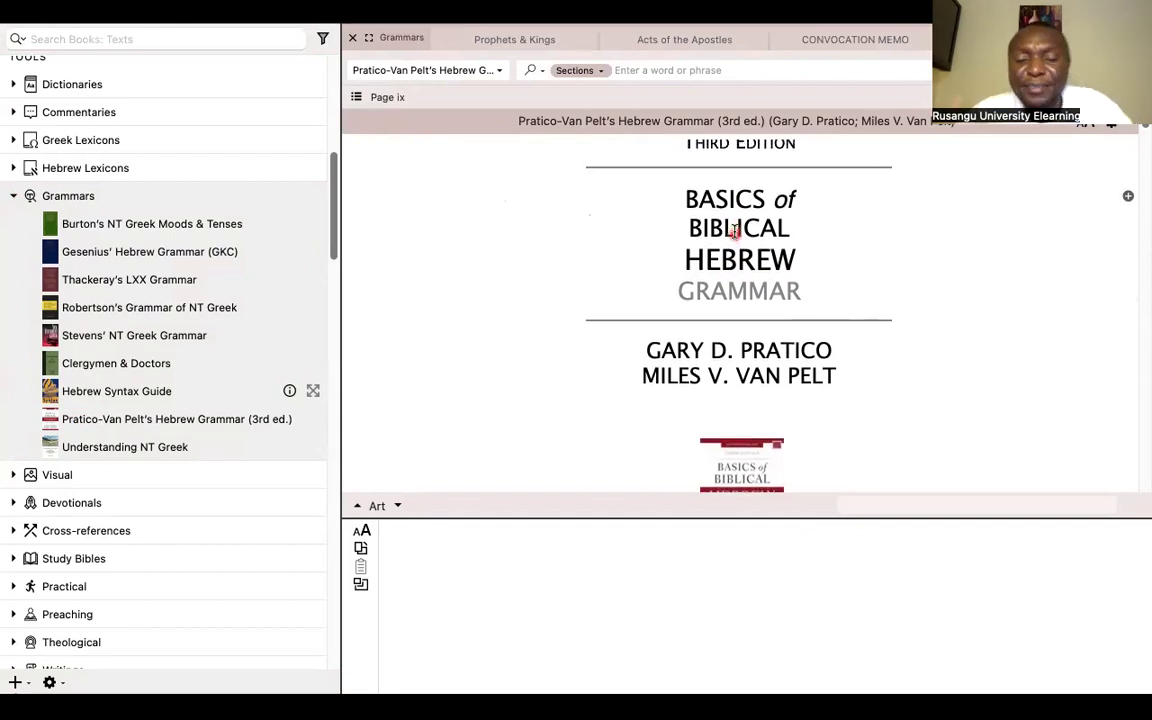
scroll(735, 232, down, 3)
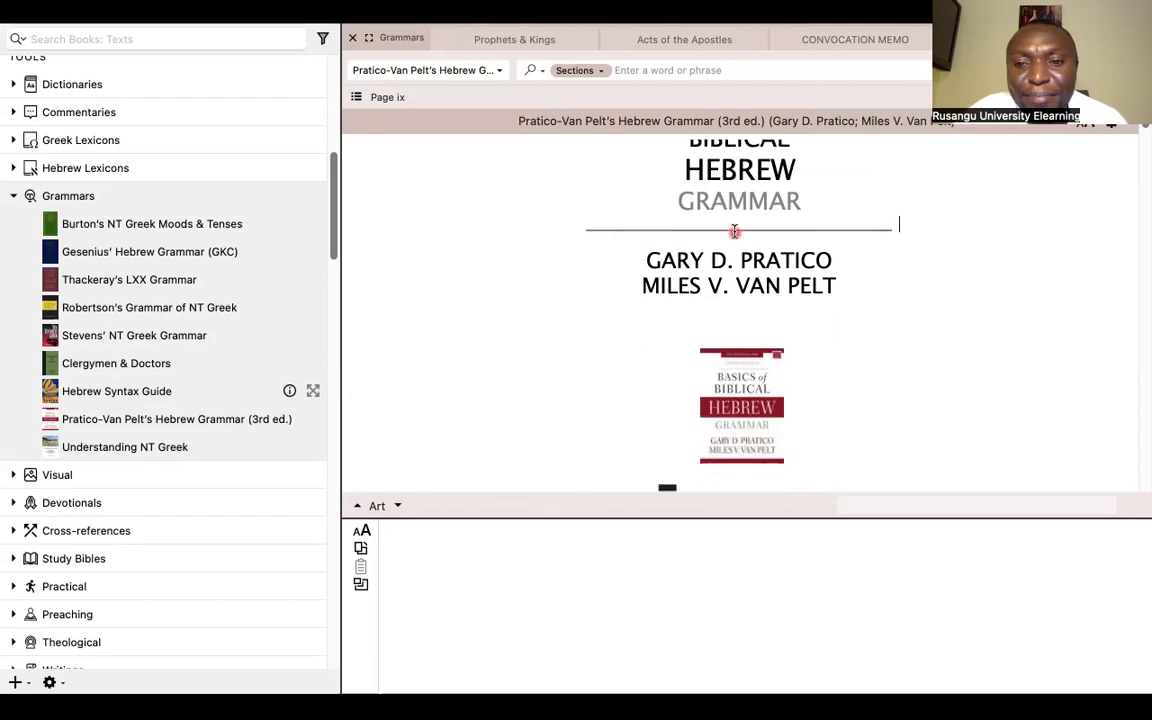
scroll(733, 389, down, 4)
scroll(733, 389, down, 5)
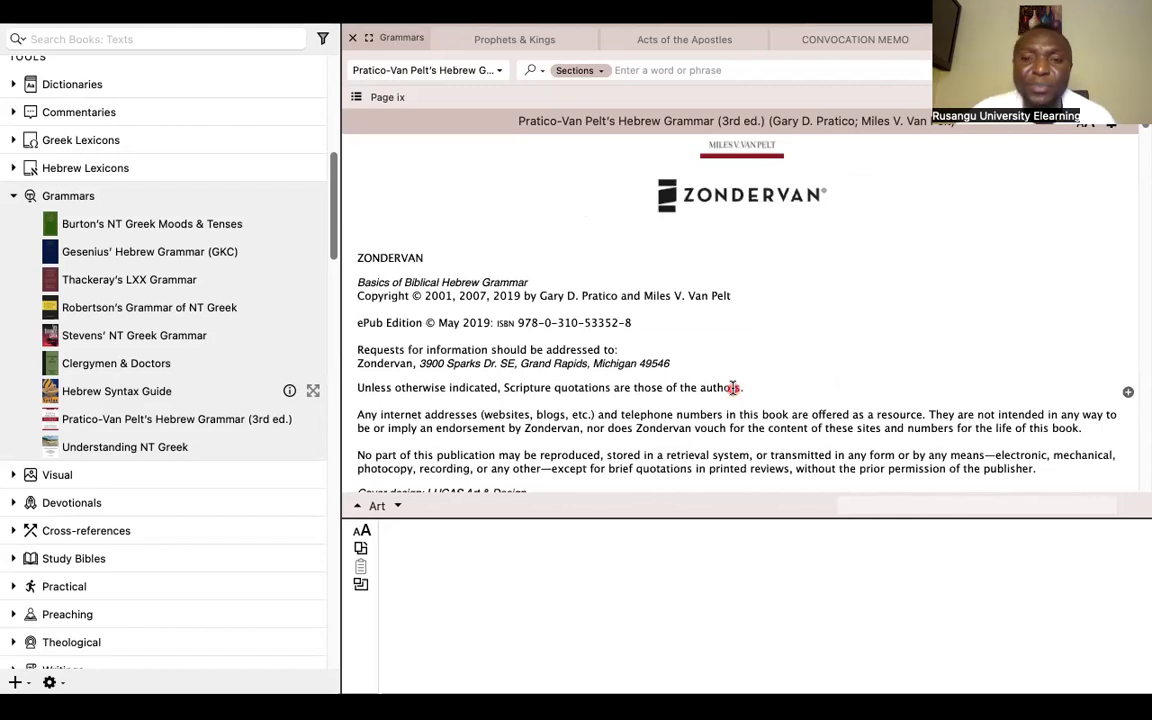
scroll(733, 389, down, 1)
scroll(733, 389, up, 5)
scroll(733, 389, up, 2)
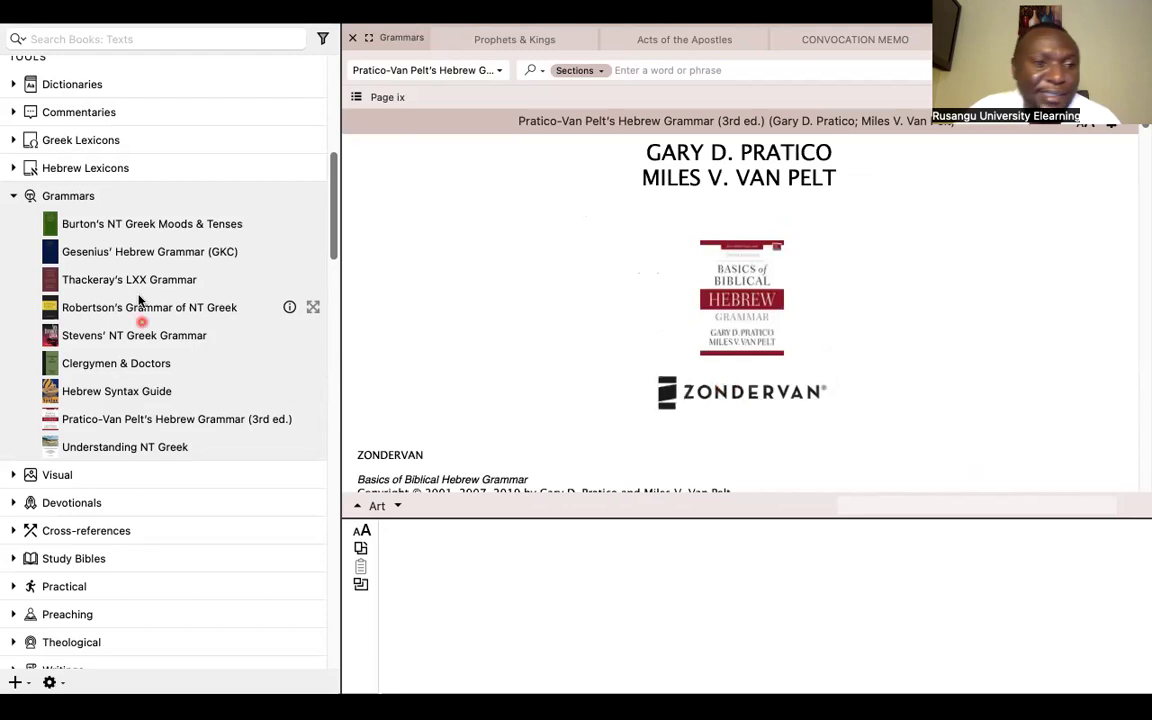
click(12, 197)
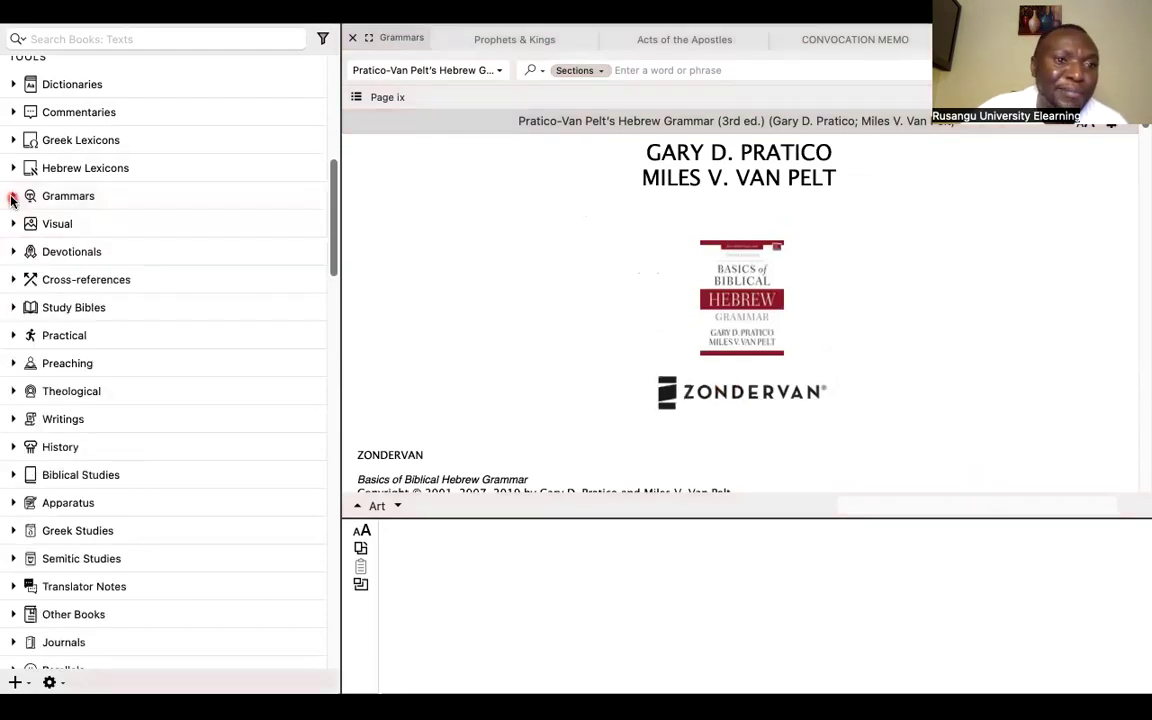
Expand Visual and Devotionals in turn to examine their titles, collapsing each category after viewing it.
click(12, 224)
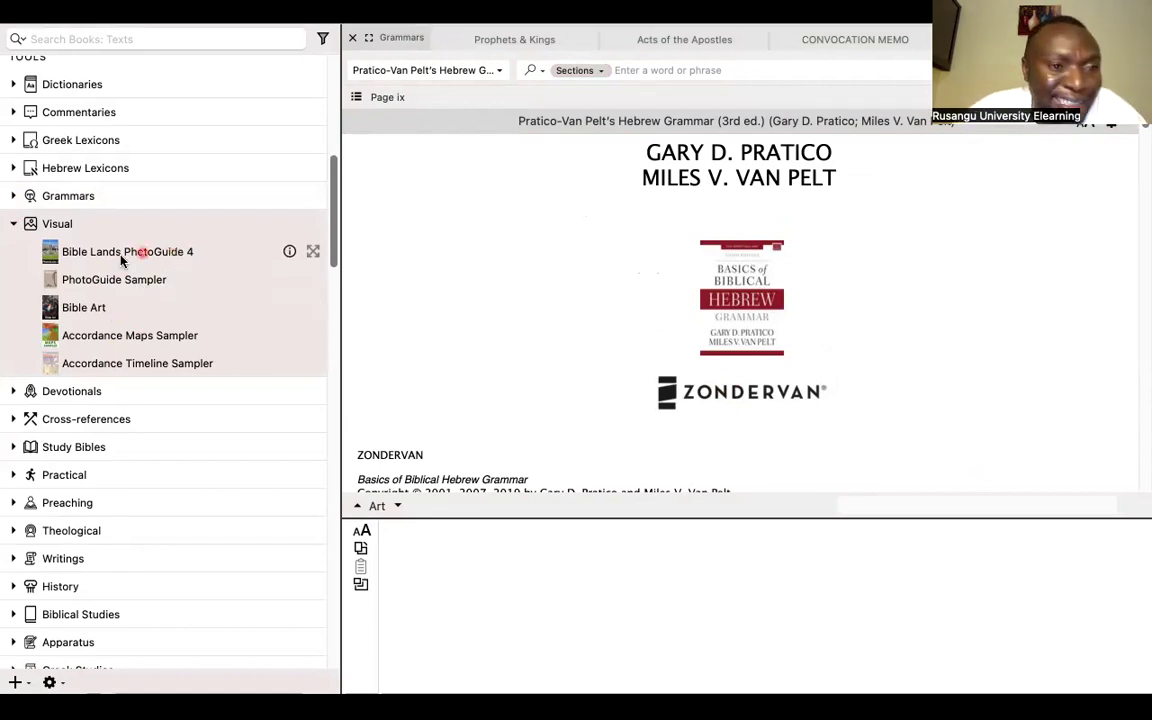
click(16, 224)
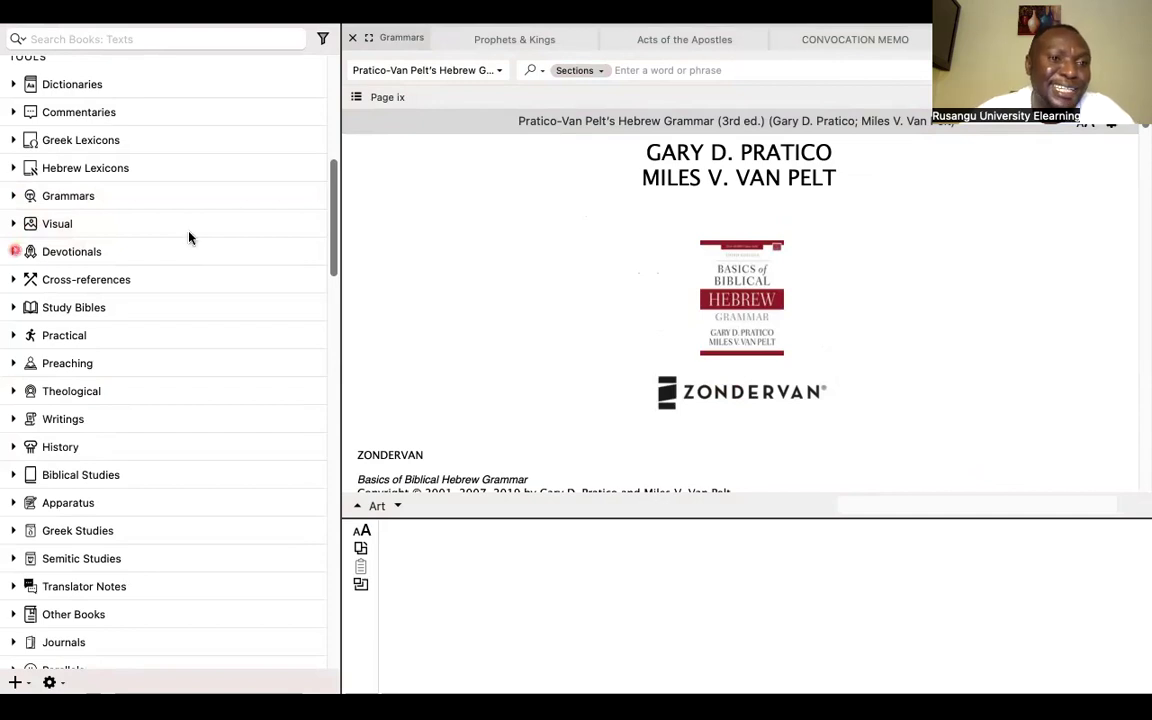
click(16, 251)
scroll(180, 442, down, 5)
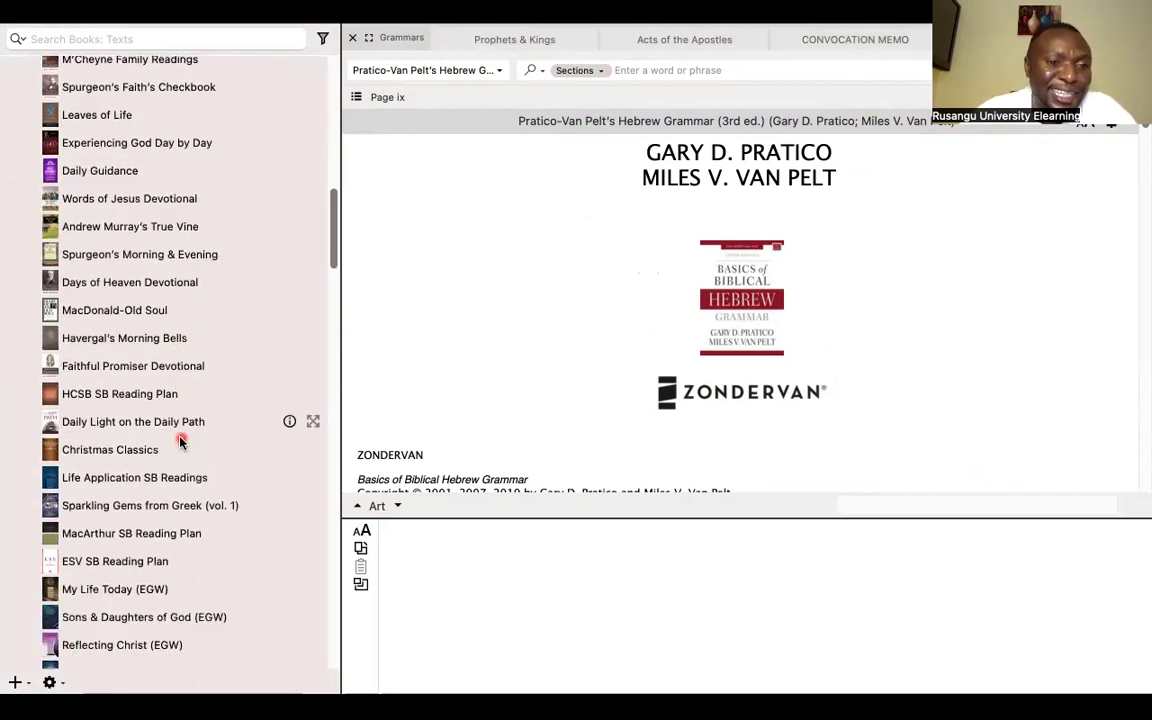
scroll(180, 442, down, 10)
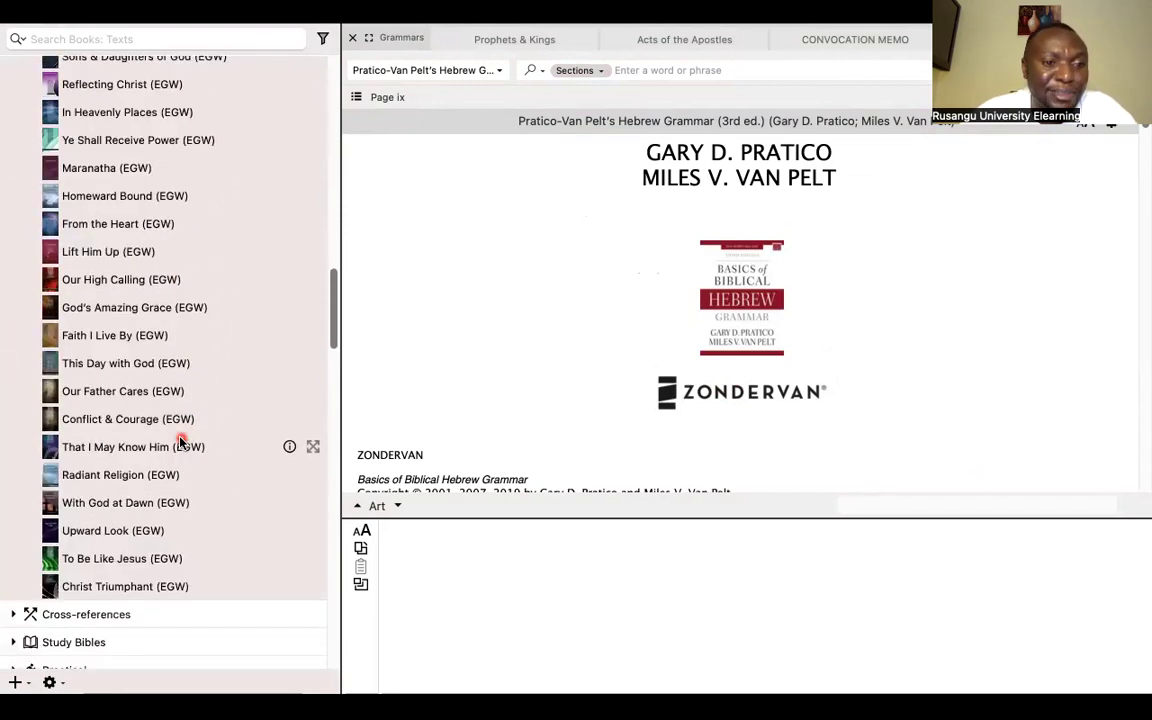
scroll(180, 441, up, 10)
scroll(180, 442, up, 8)
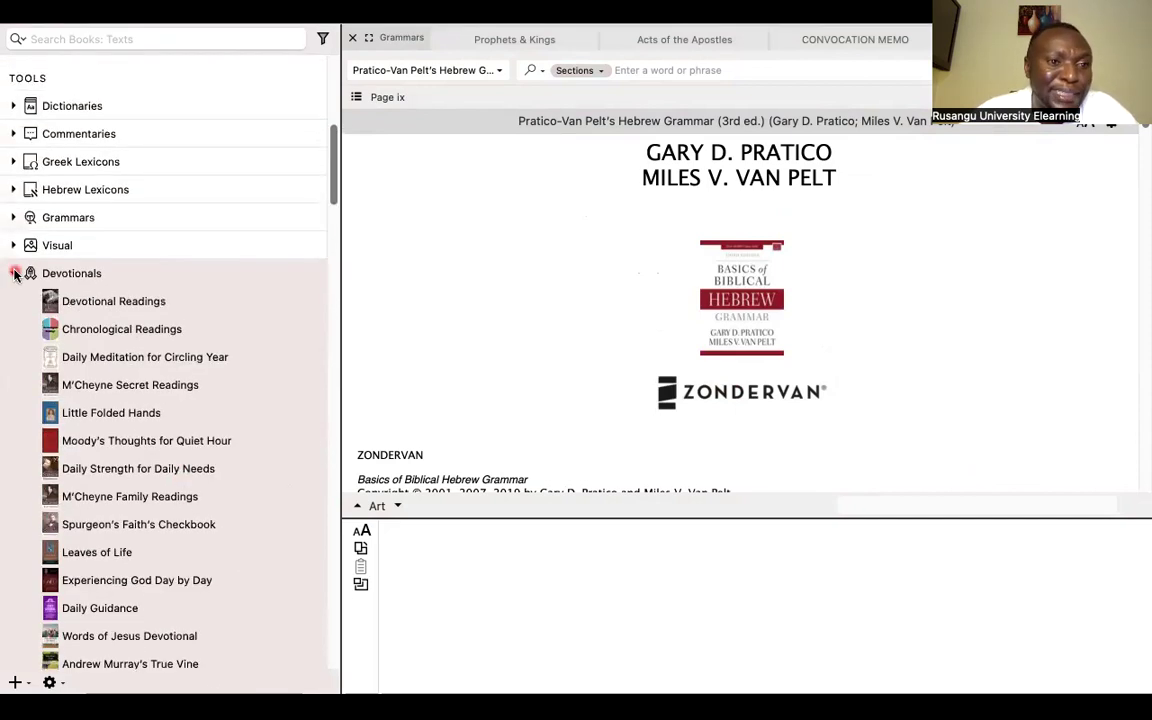
click(14, 273)
Expand Cross-references and Study Bibles in turn to examine their titles, collapsing each category again.
scroll(110, 337, down, 2)
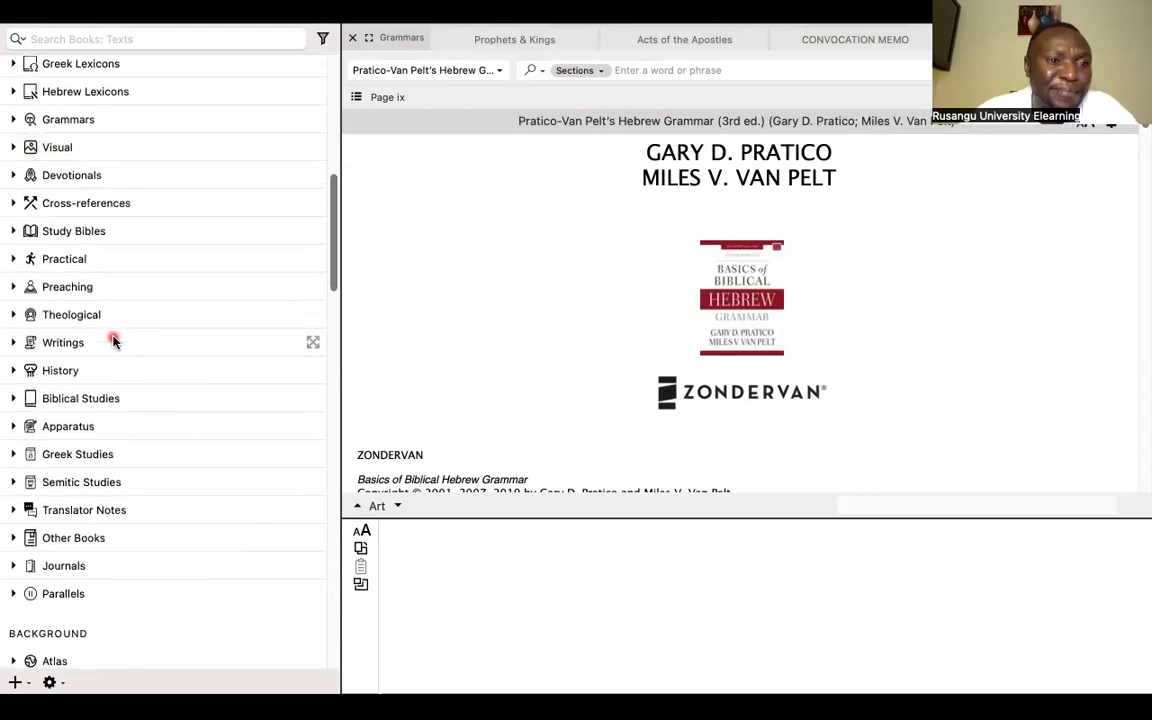
click(10, 203)
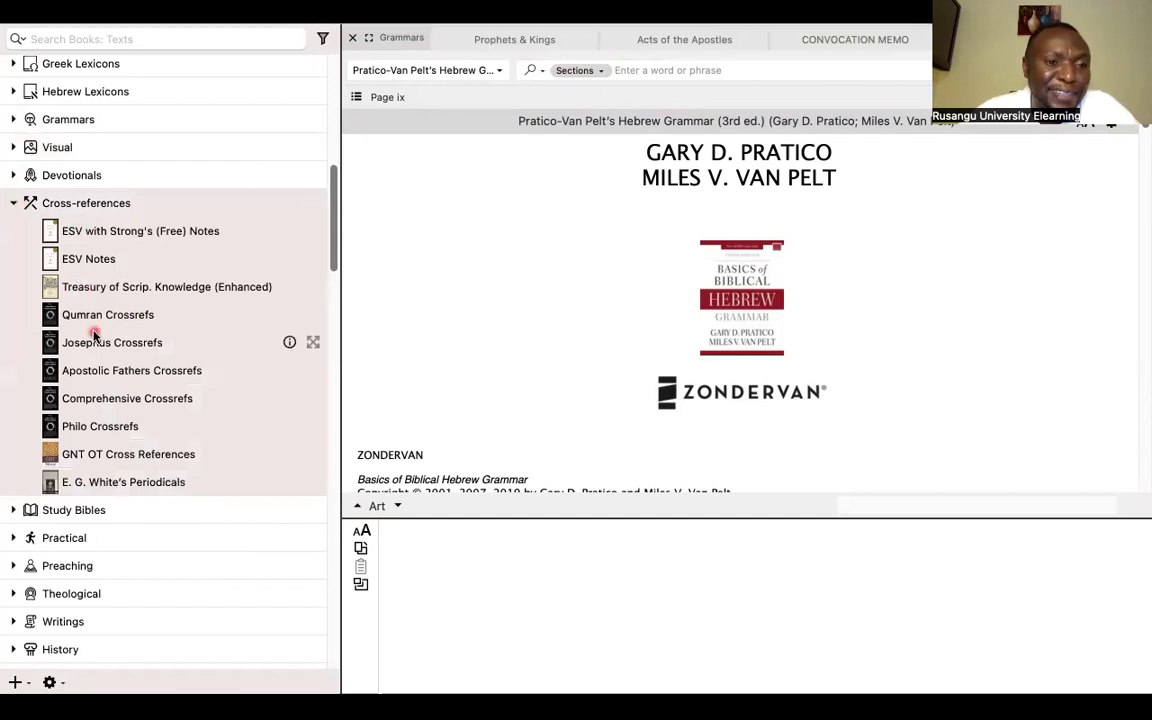
click(12, 204)
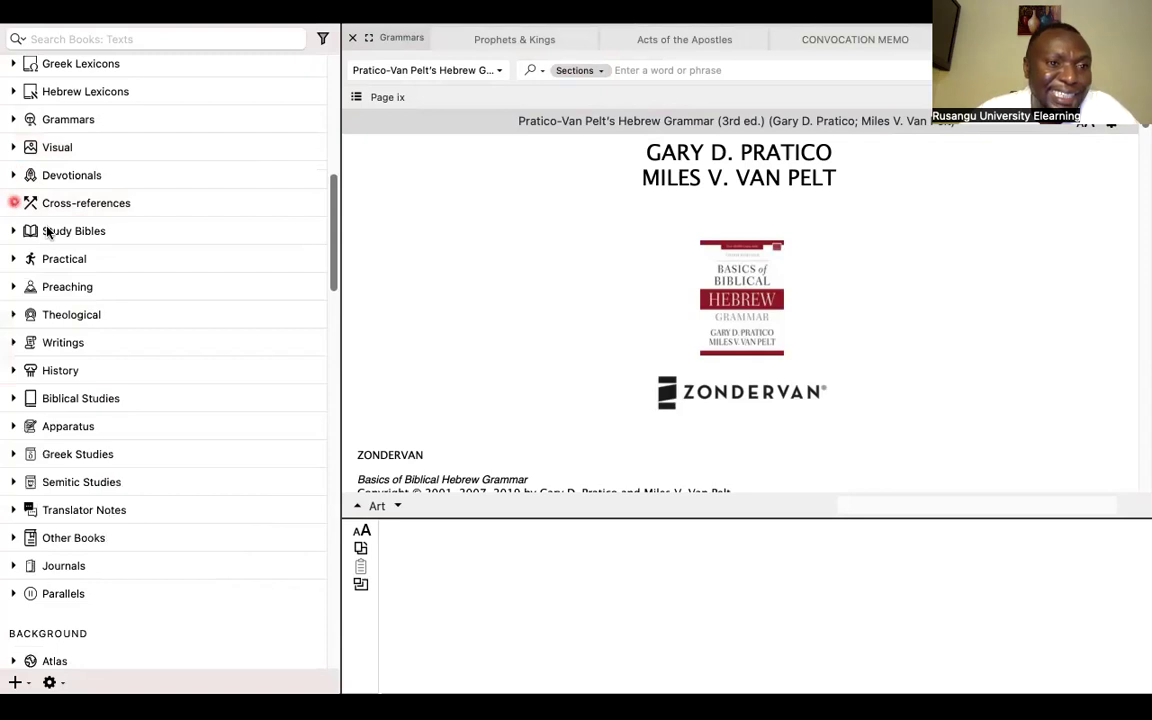
click(13, 231)
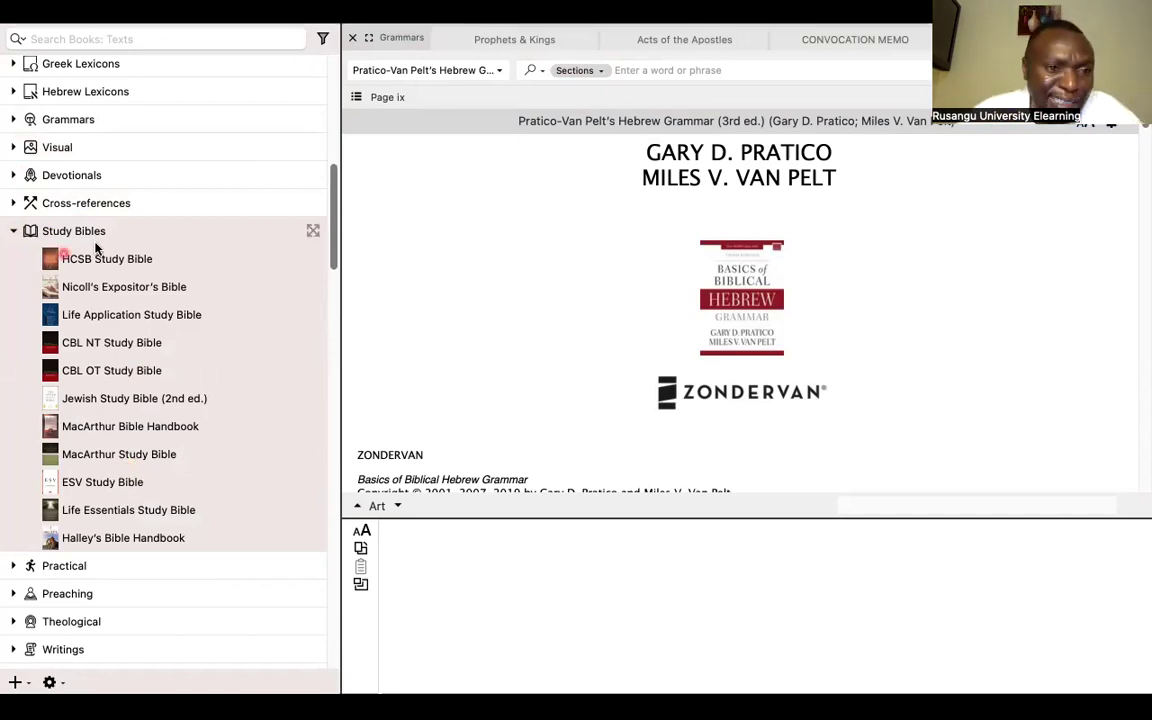
scroll(123, 354, down, 3)
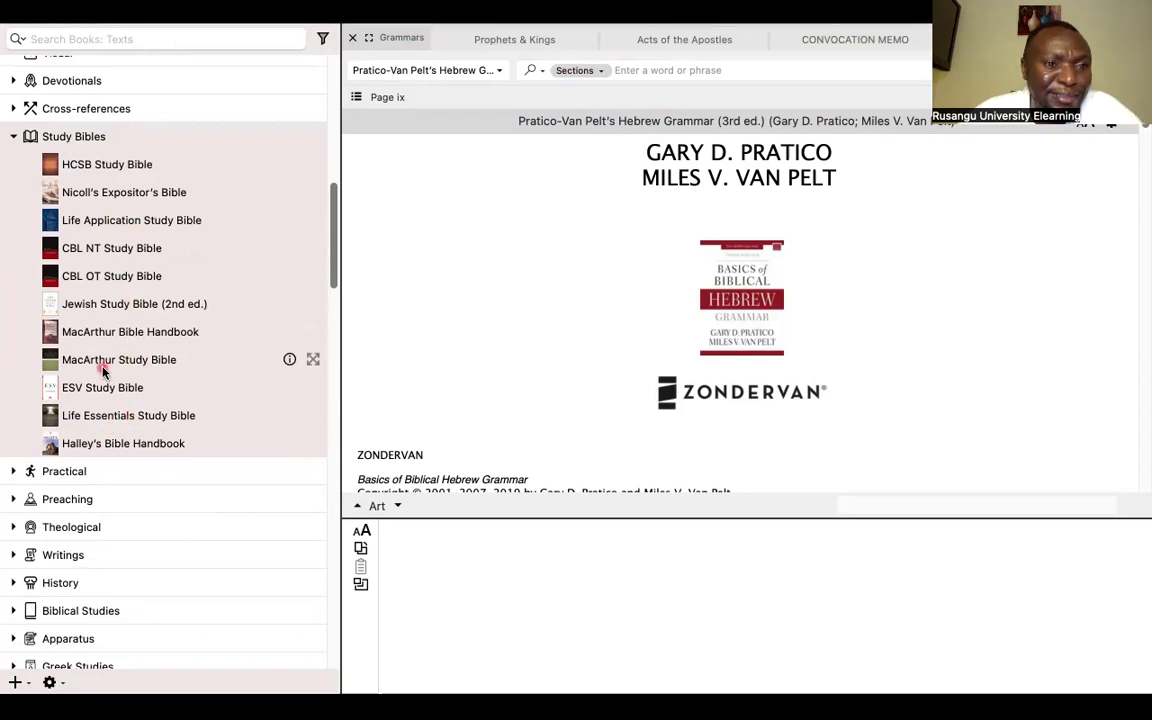
click(13, 137)
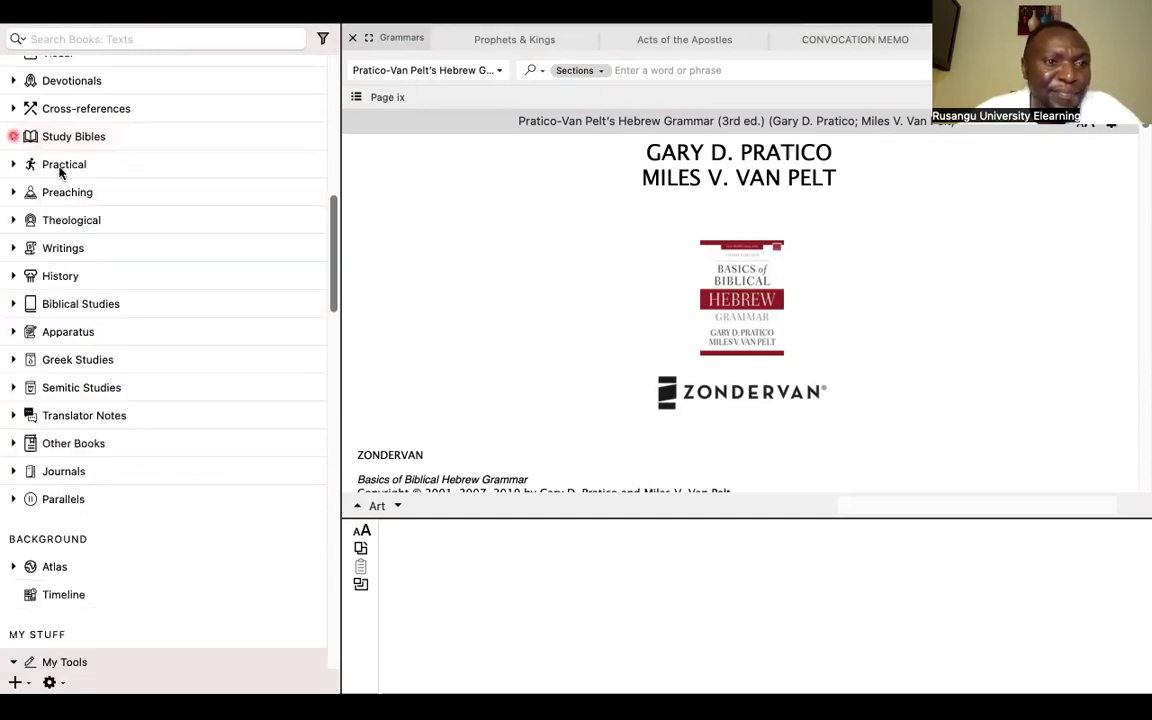
Expand Practical to examine its title, McGarvey's Guide to Bible Study, and collapse the category again.
click(9, 165)
click(61, 176)
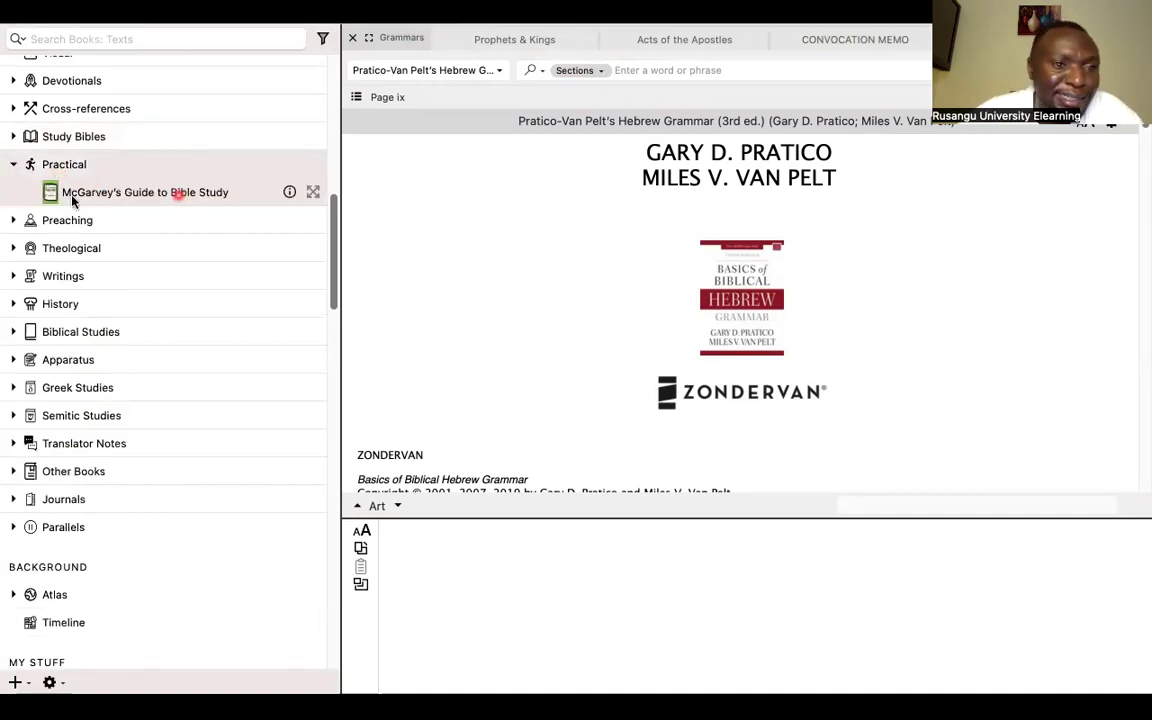
click(9, 168)
Expand Preaching to examine its titles, such as Butler's Sermon Starters and the outlines, and collapse the category again.
click(11, 194)
scroll(120, 336, down, 4)
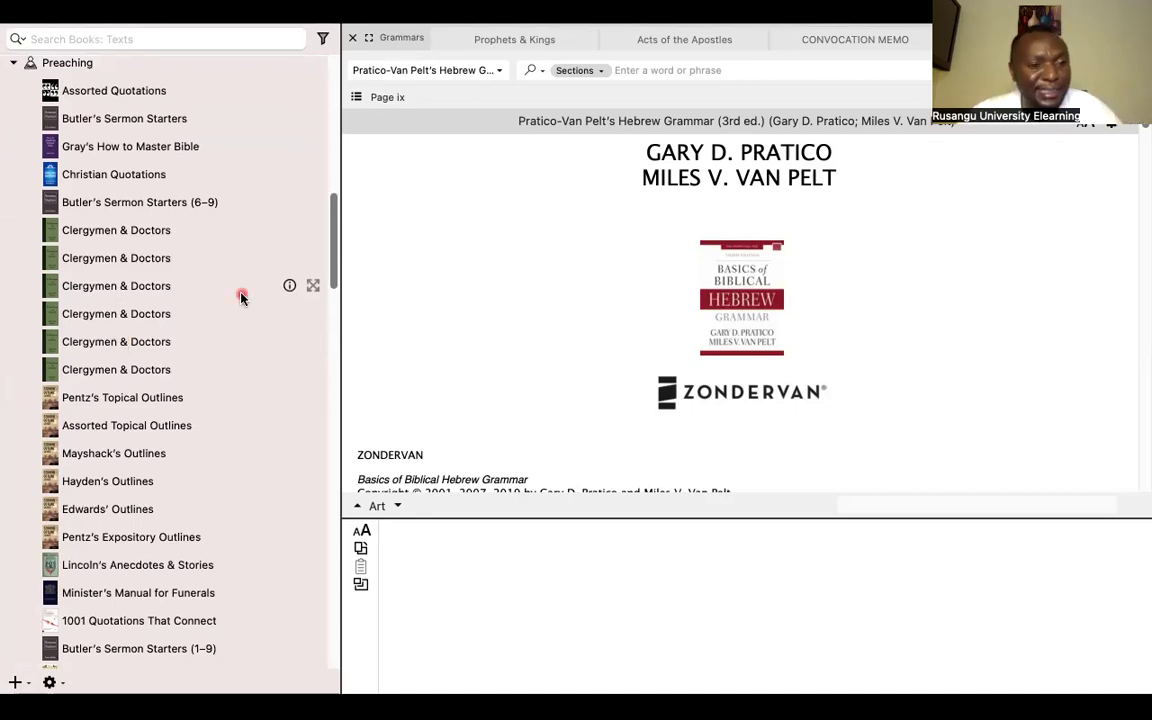
scroll(240, 296, down, 2)
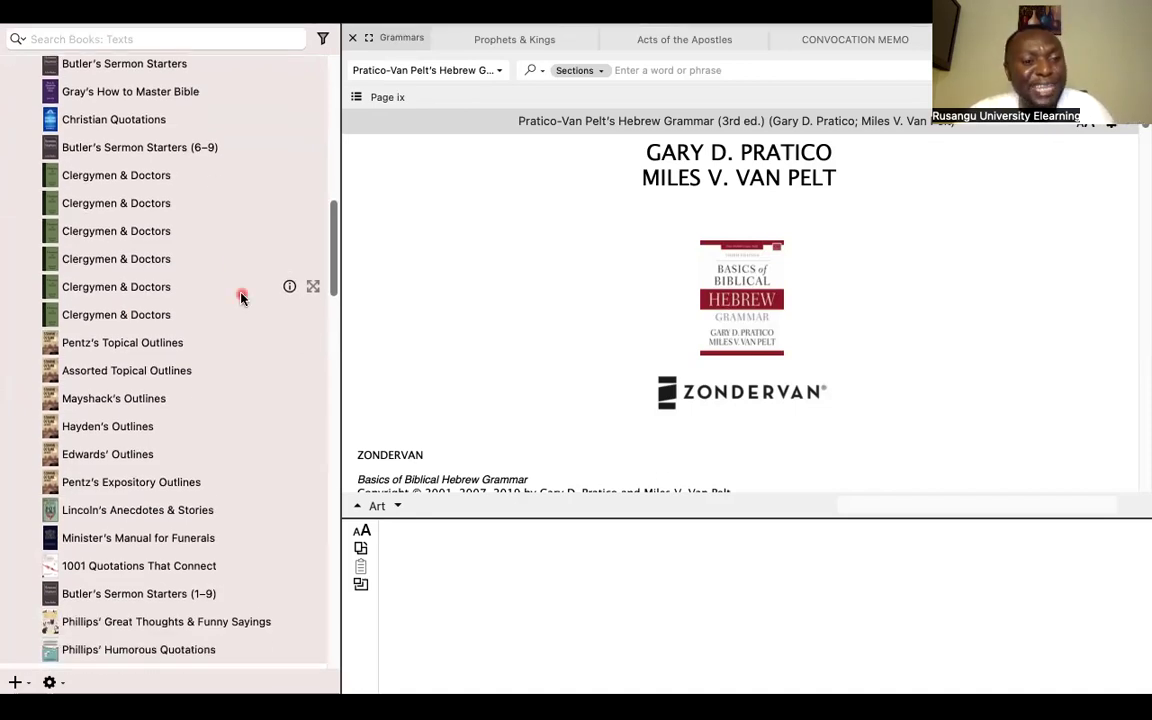
scroll(240, 296, up, 3)
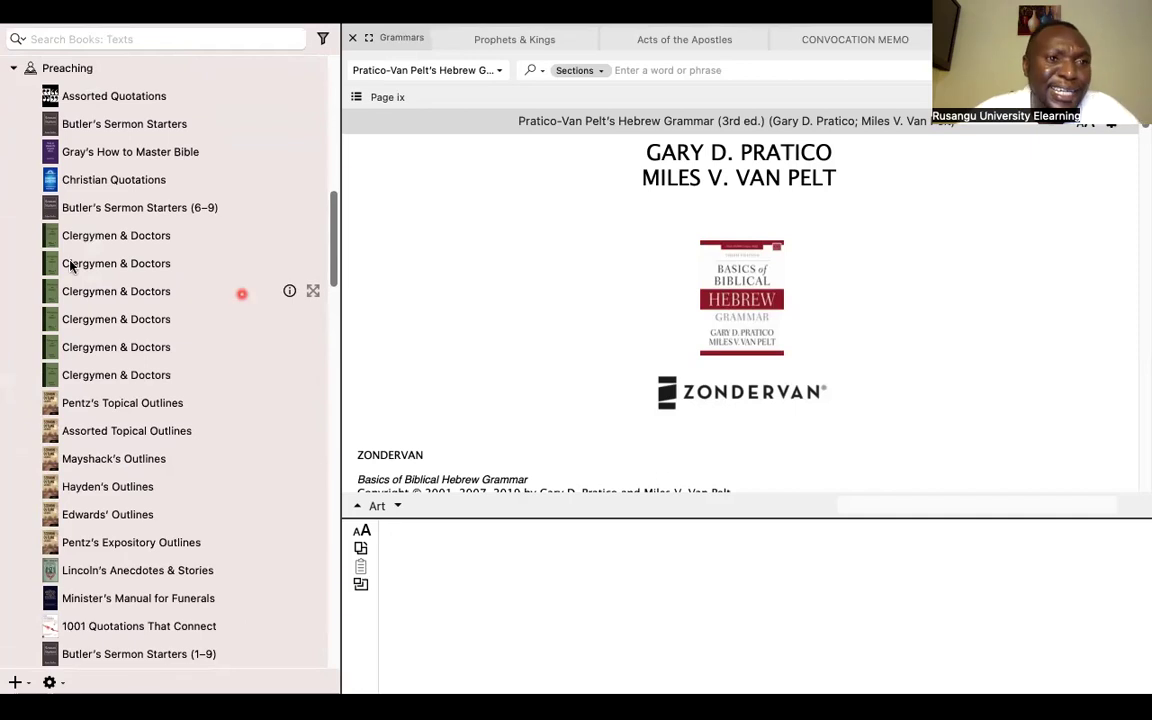
click(13, 98)
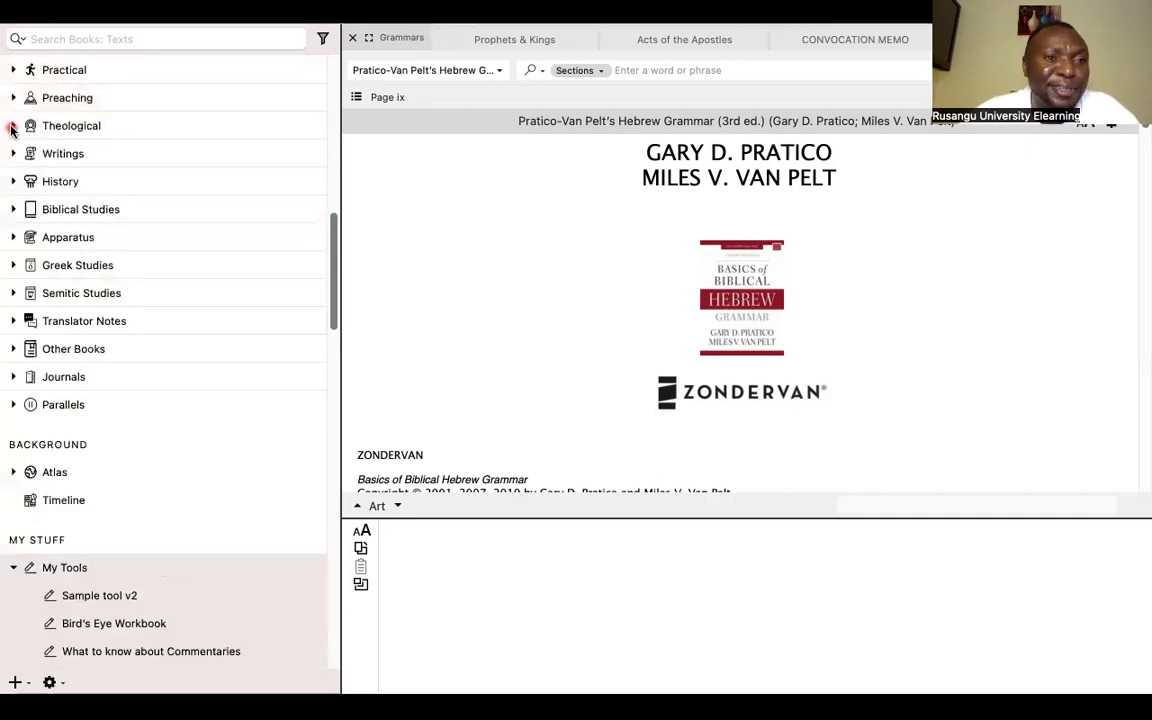
Expand Theological and Writings in turn to examine their titles, such as the systematic theologies and Church Fathers, collapsing each again.
click(12, 126)
scroll(114, 340, down, 2)
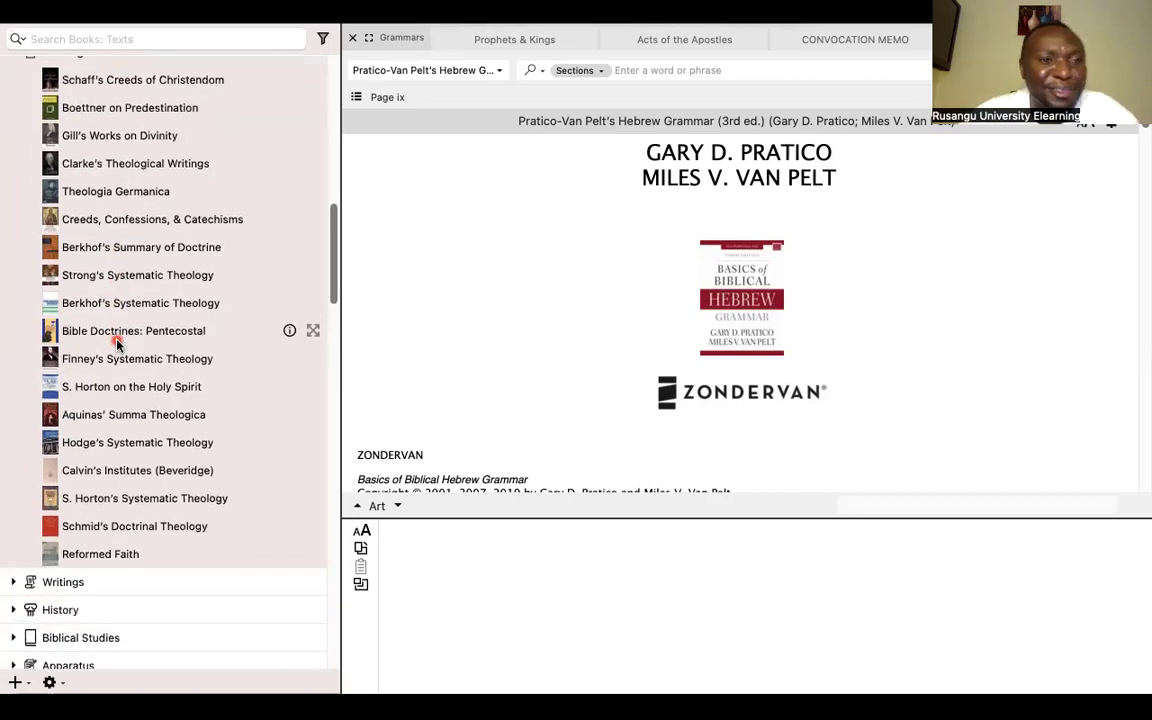
scroll(116, 343, up, 1)
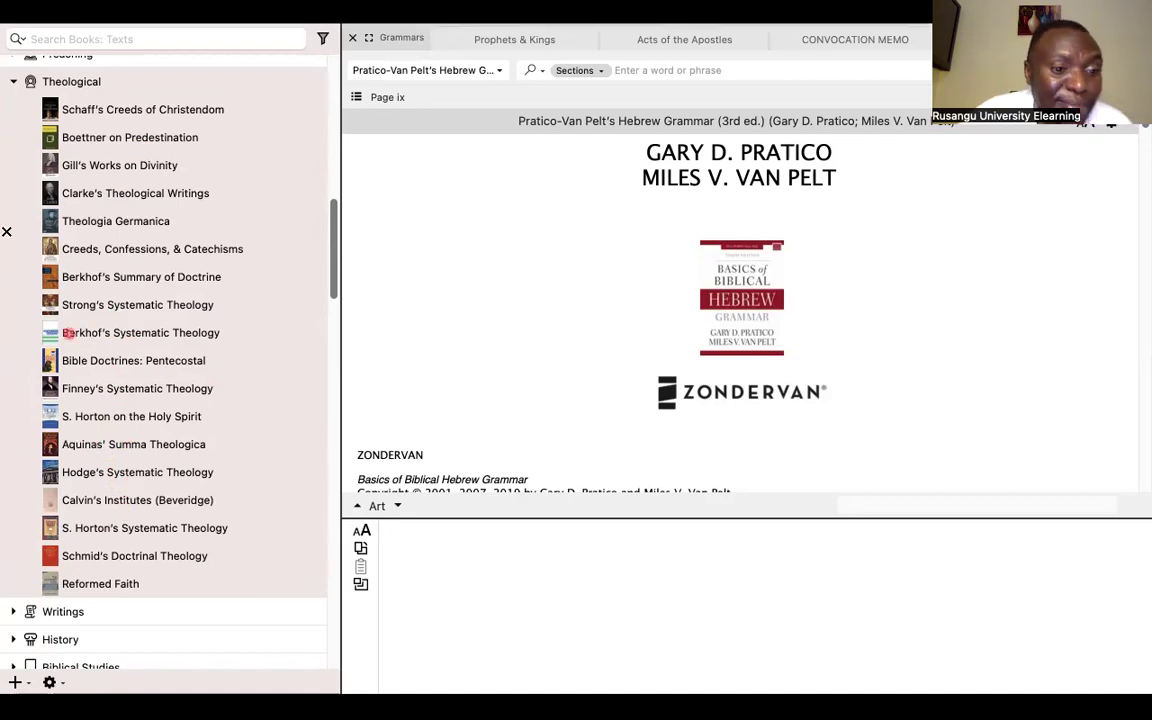
click(13, 82)
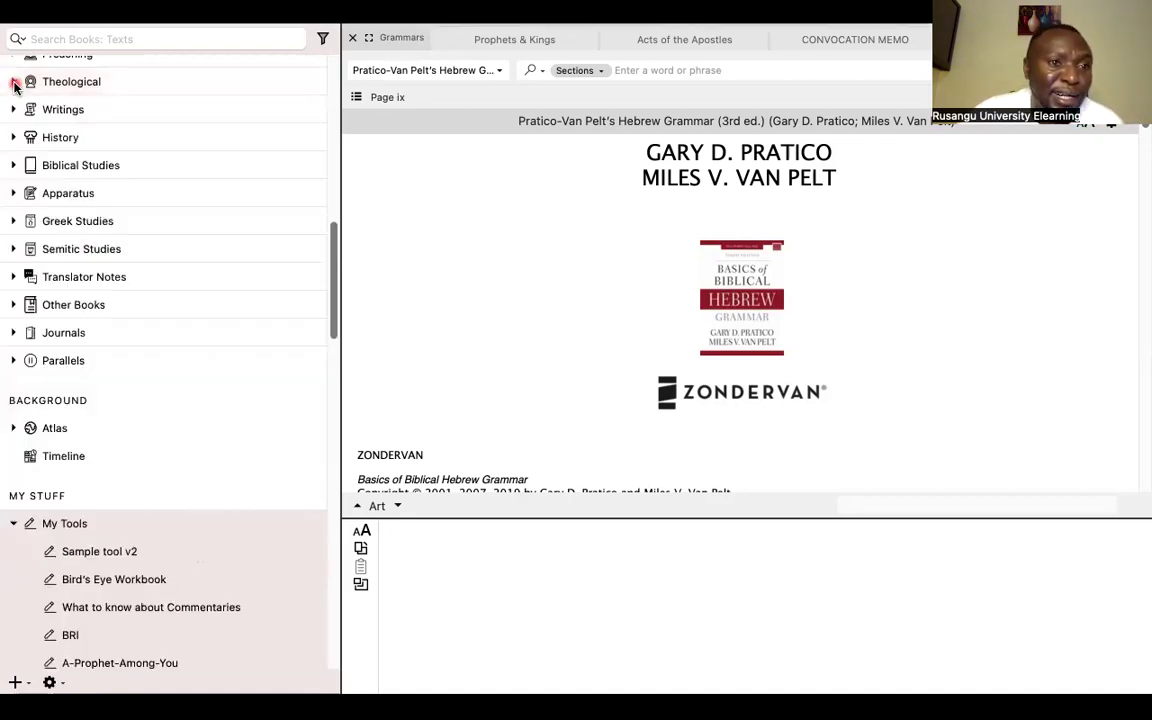
click(13, 110)
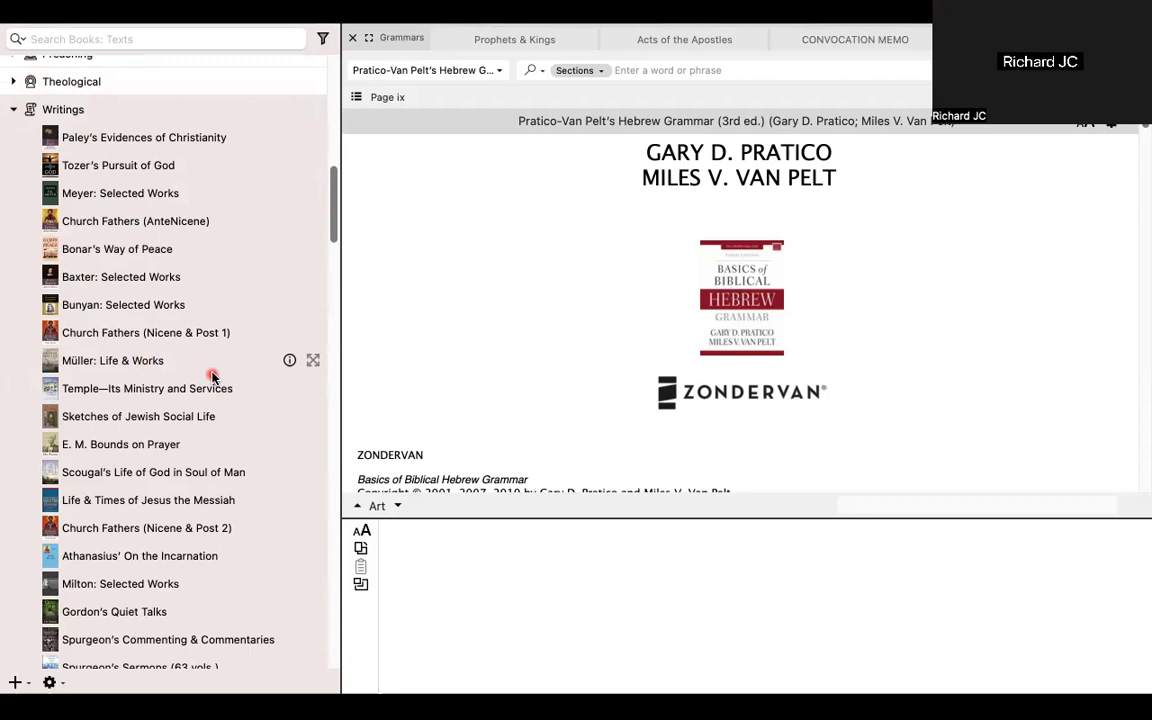
click(12, 112)
Review the Library's overall structure, from Recently Opened, Texts and Databases through the Tools categories to Background and My Stuff.
scroll(100, 190, up, 5)
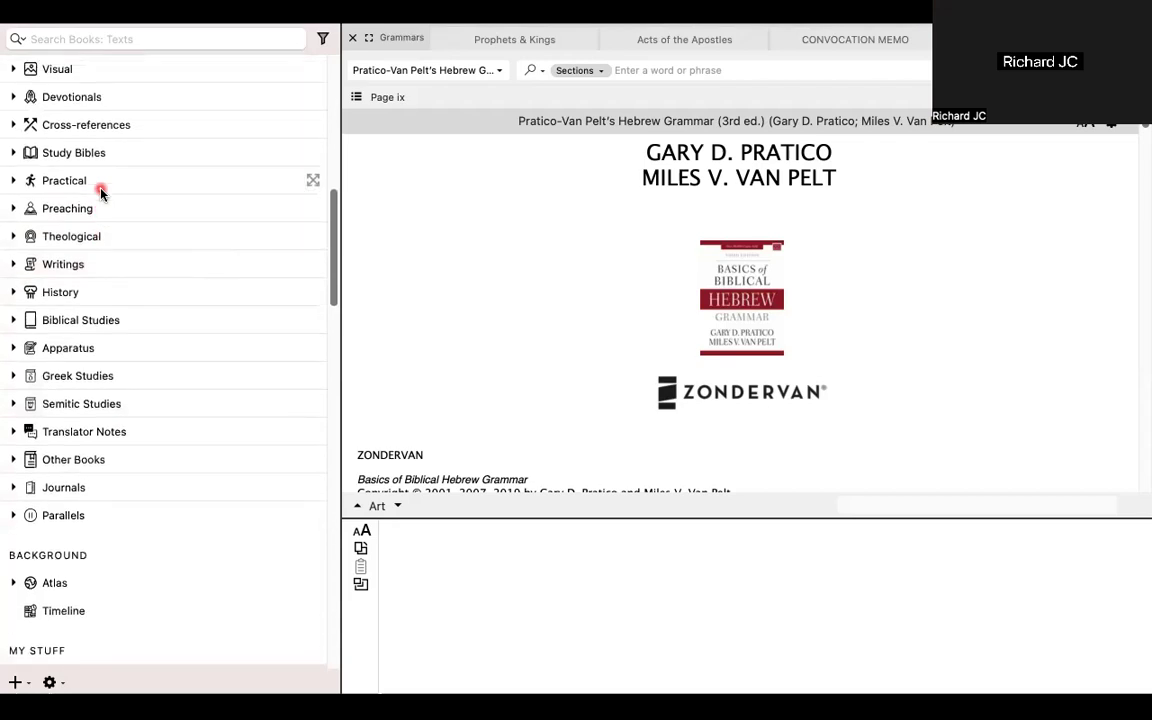
scroll(100, 192, up, 12)
scroll(100, 193, up, 5)
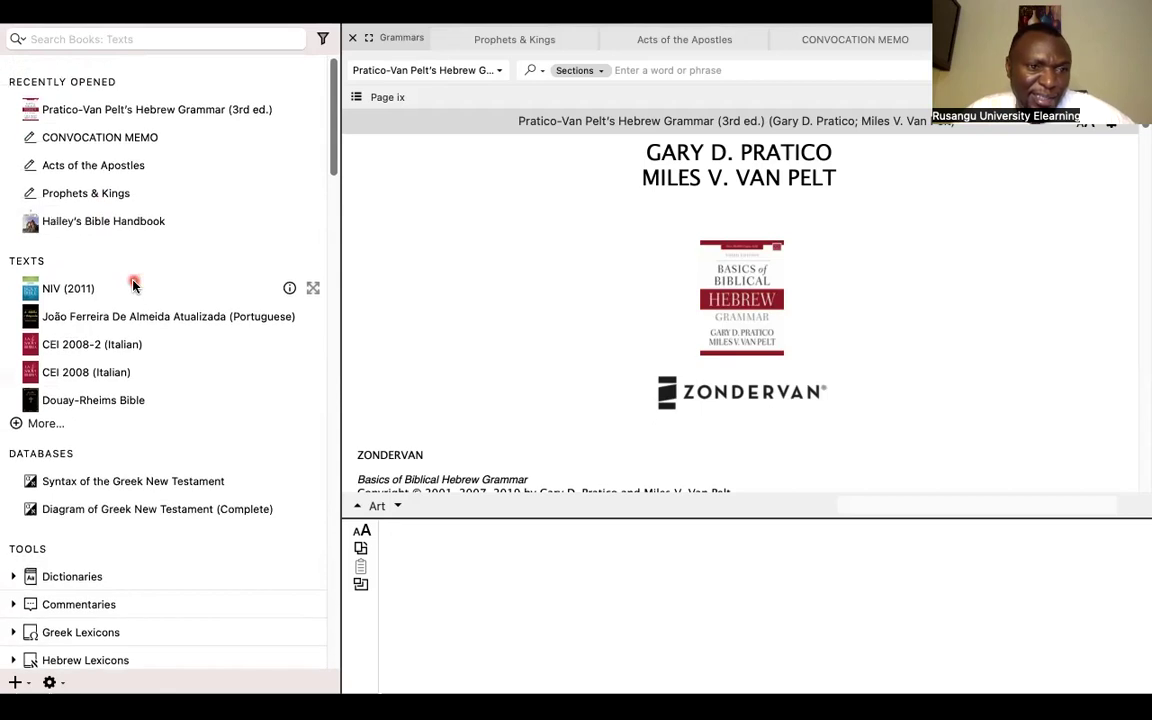
scroll(133, 285, down, 7)
scroll(134, 285, down, 14)
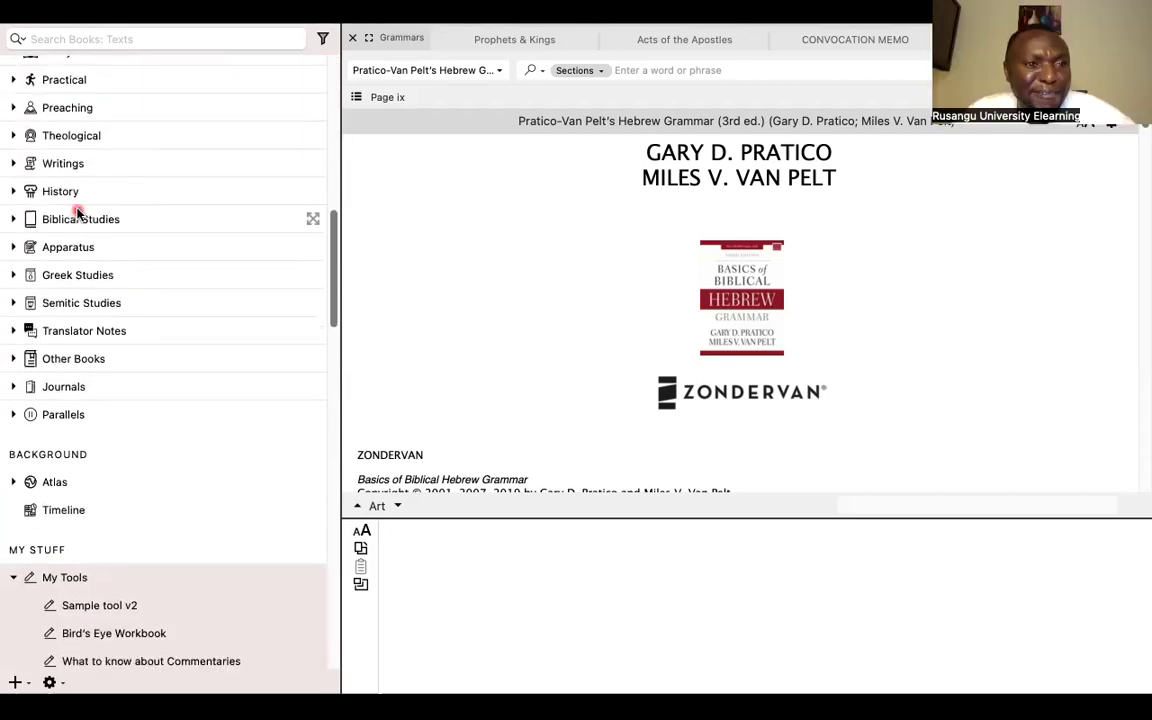
scroll(75, 210, up, 3)
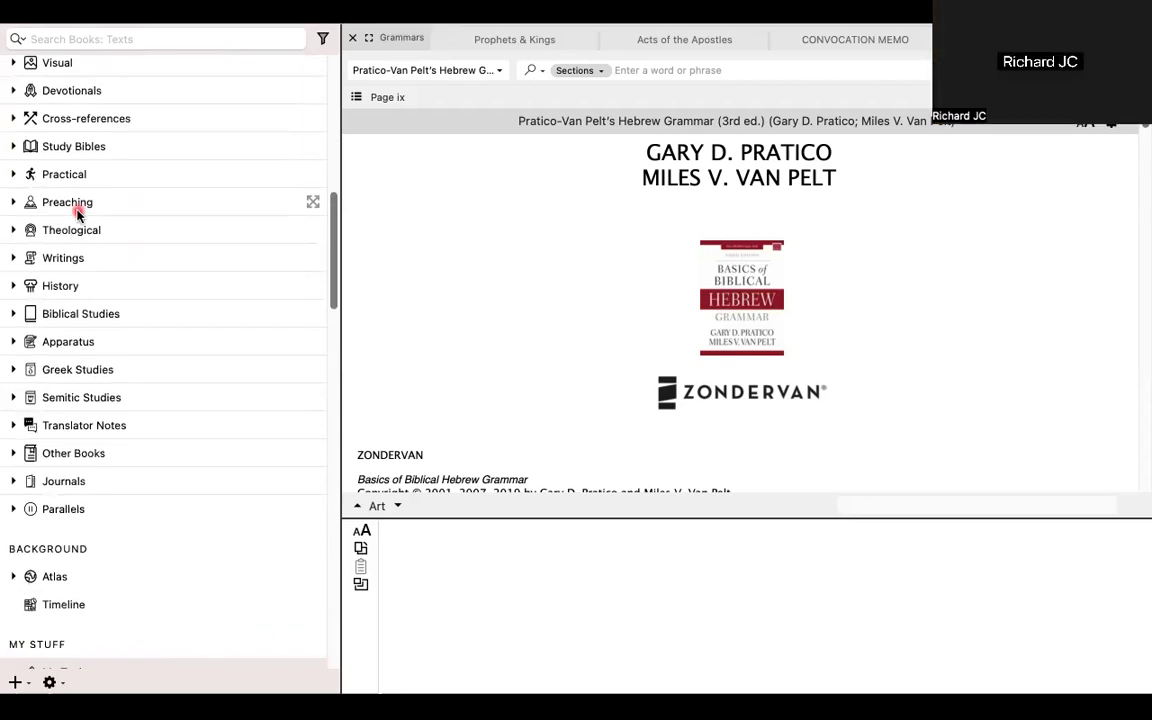
scroll(78, 214, up, 4)
scroll(78, 214, up, 6)
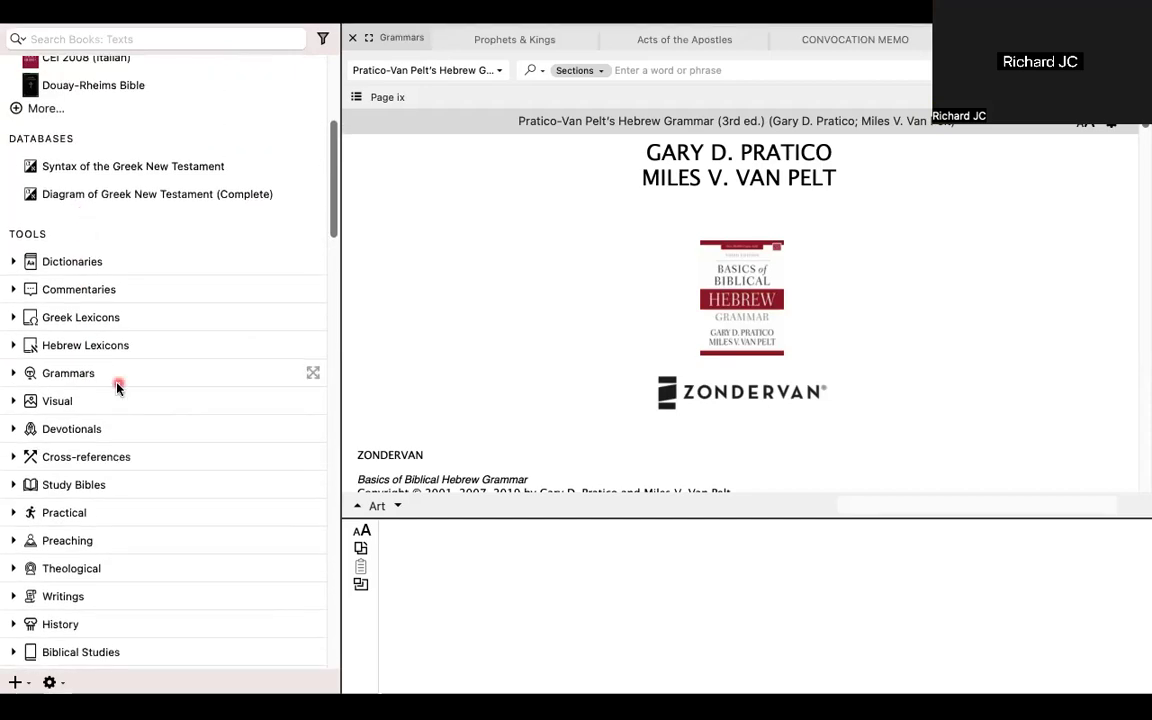
scroll(116, 388, down, 10)
scroll(116, 388, down, 4)
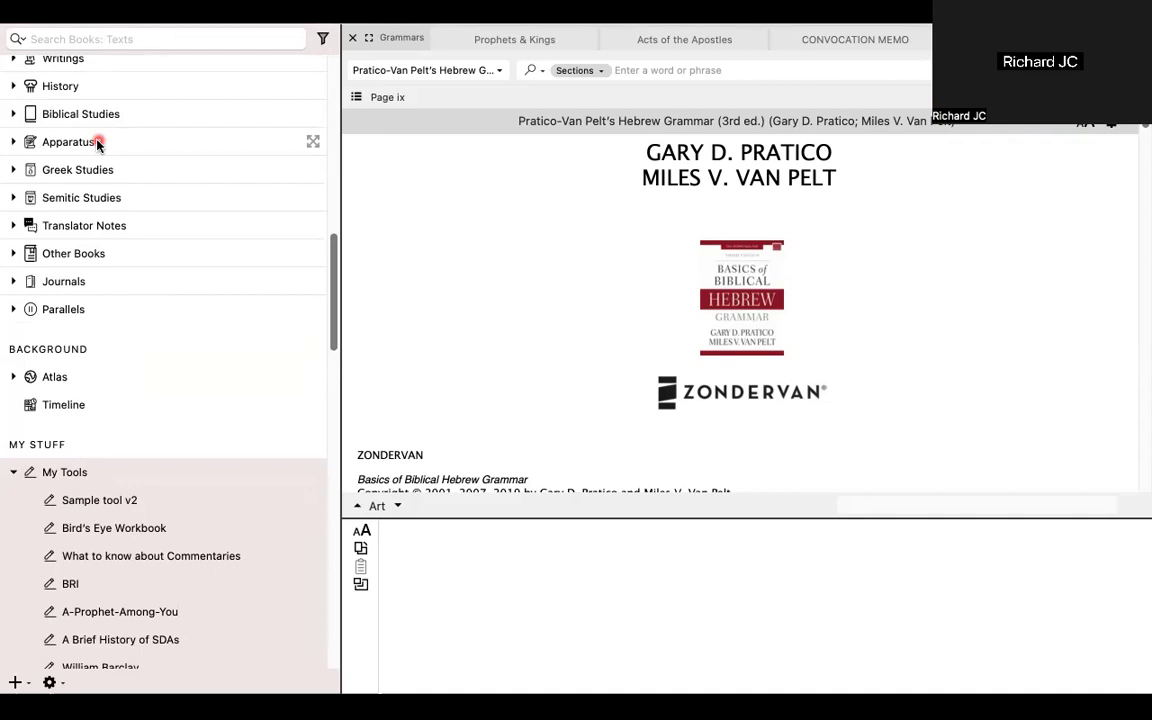
scroll(97, 143, up, 5)
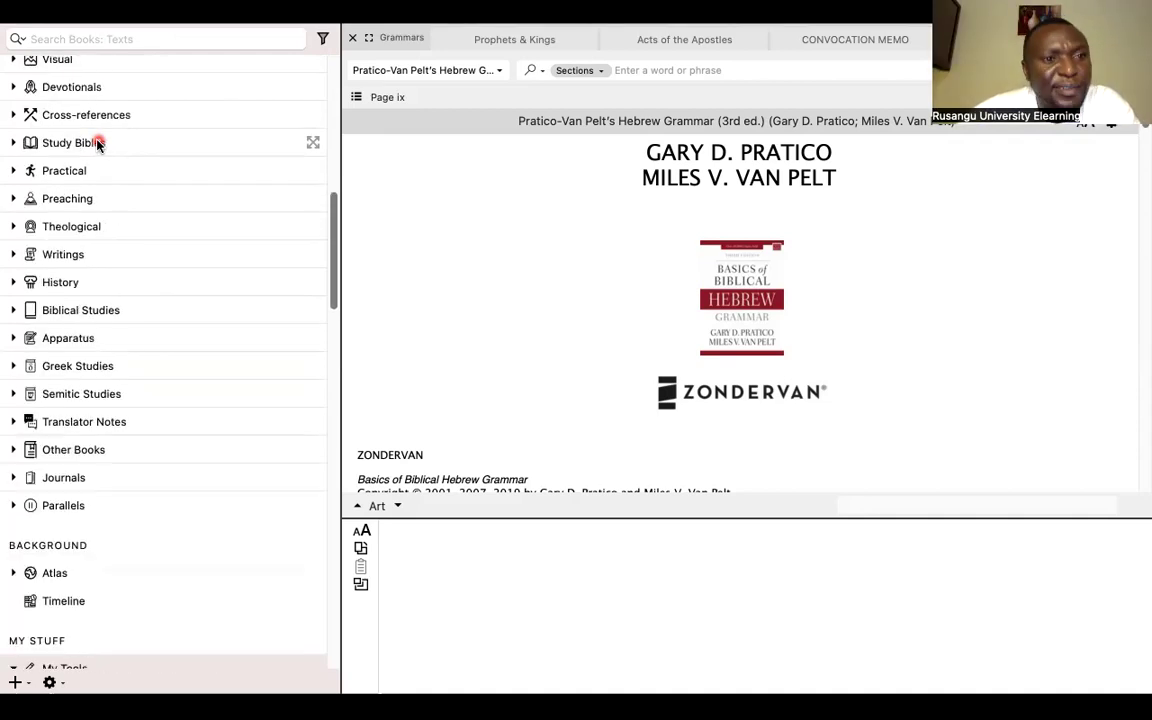
scroll(97, 143, up, 3)
scroll(97, 143, down, 2)
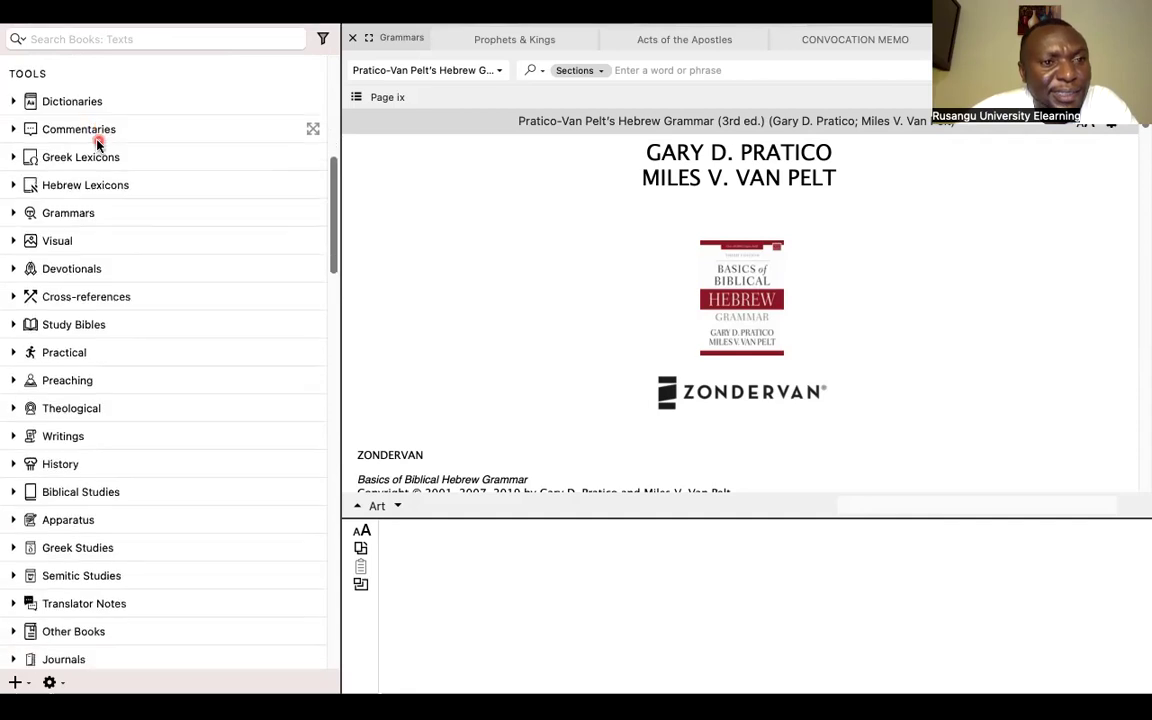
Examine the library's sections, from the recently opened books and Texts through Tools, Background and My Stuff.
scroll(97, 143, down, 2)
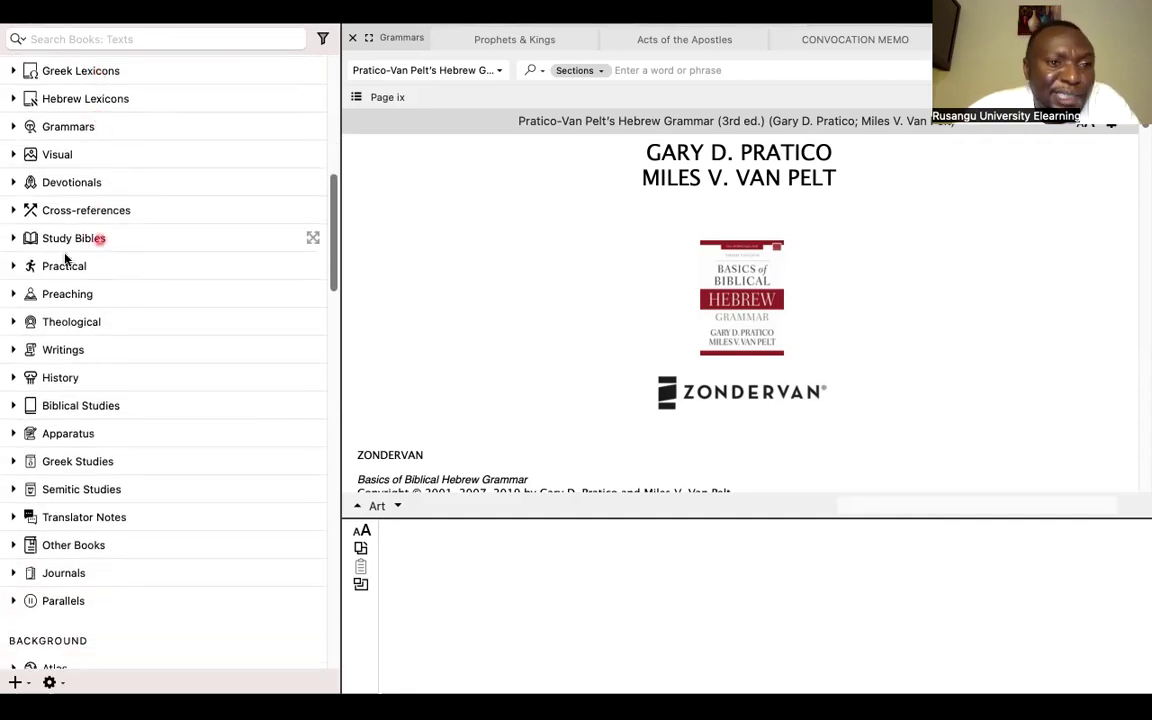
scroll(135, 208, down, 5)
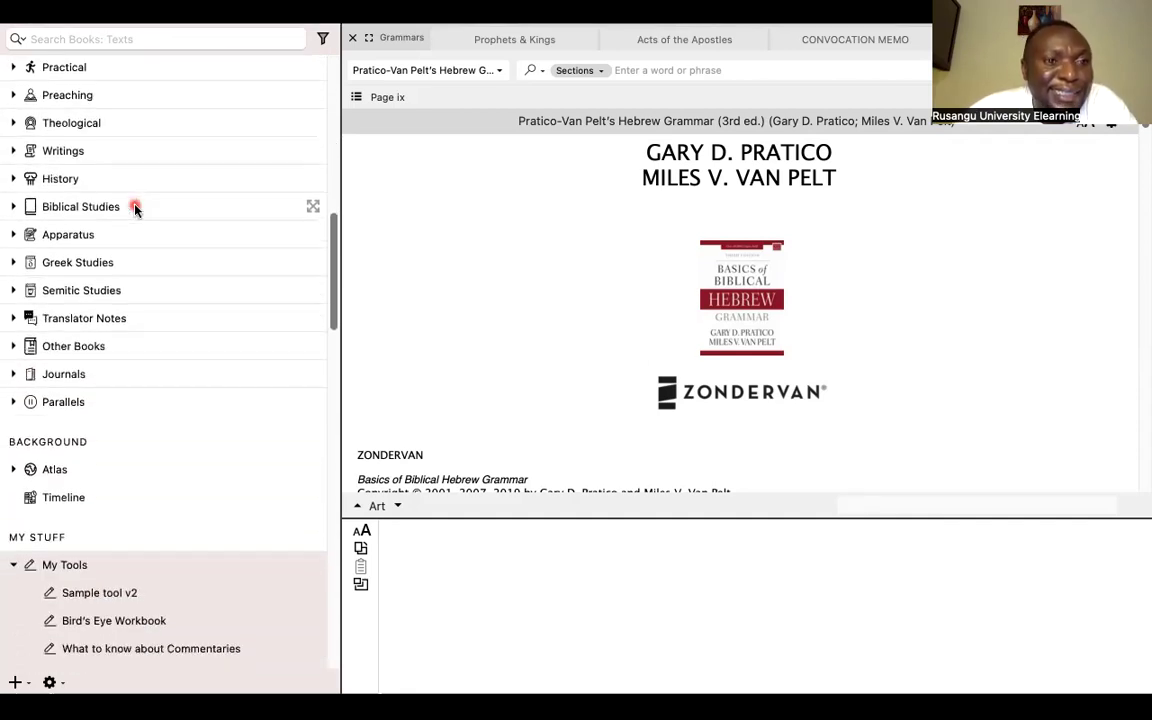
scroll(135, 206, down, 1)
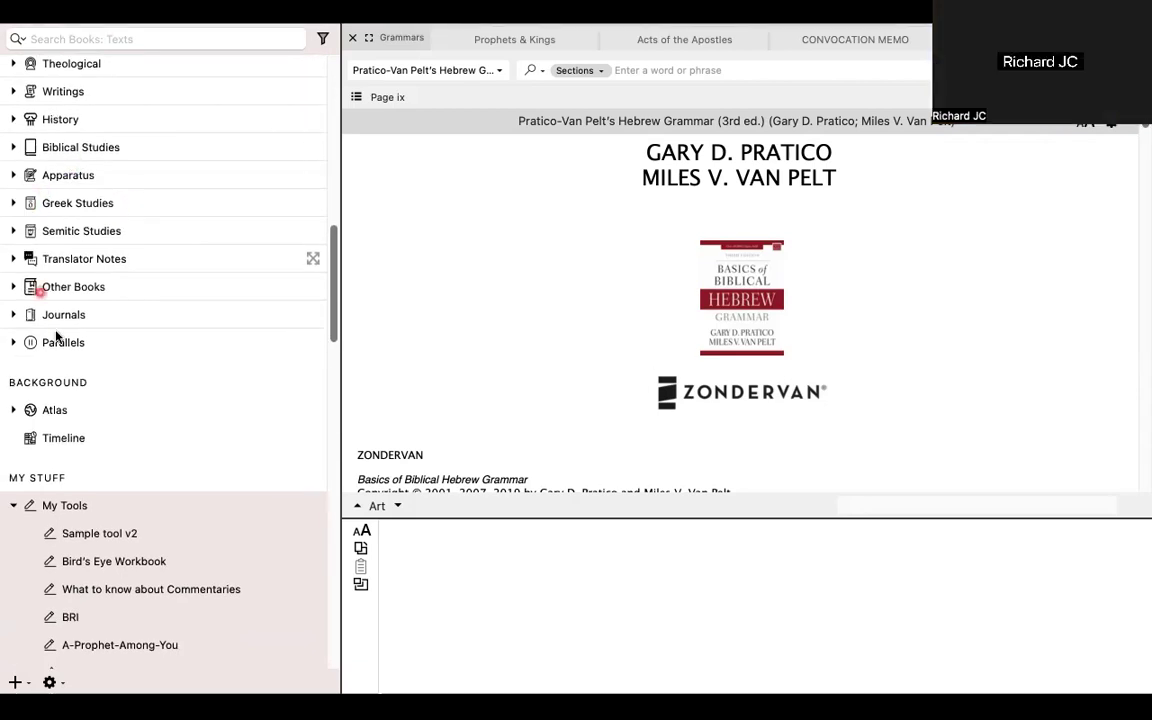
scroll(56, 336, down, 1)
scroll(56, 336, down, 1)
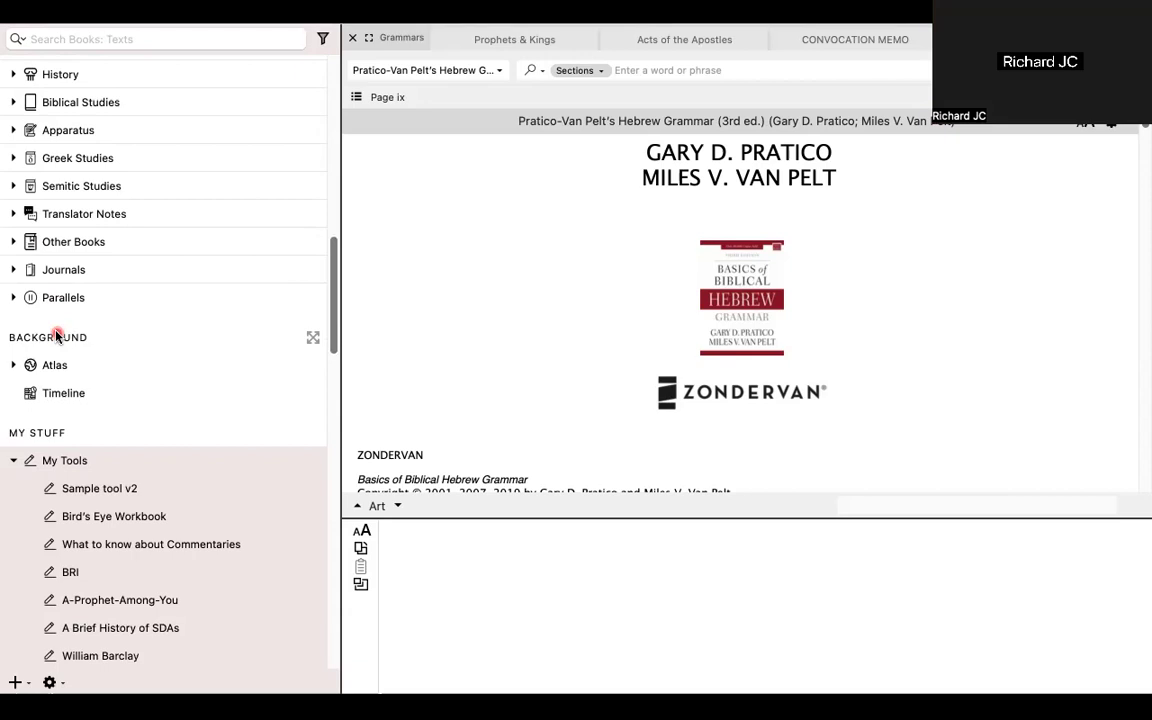
scroll(56, 336, up, 10)
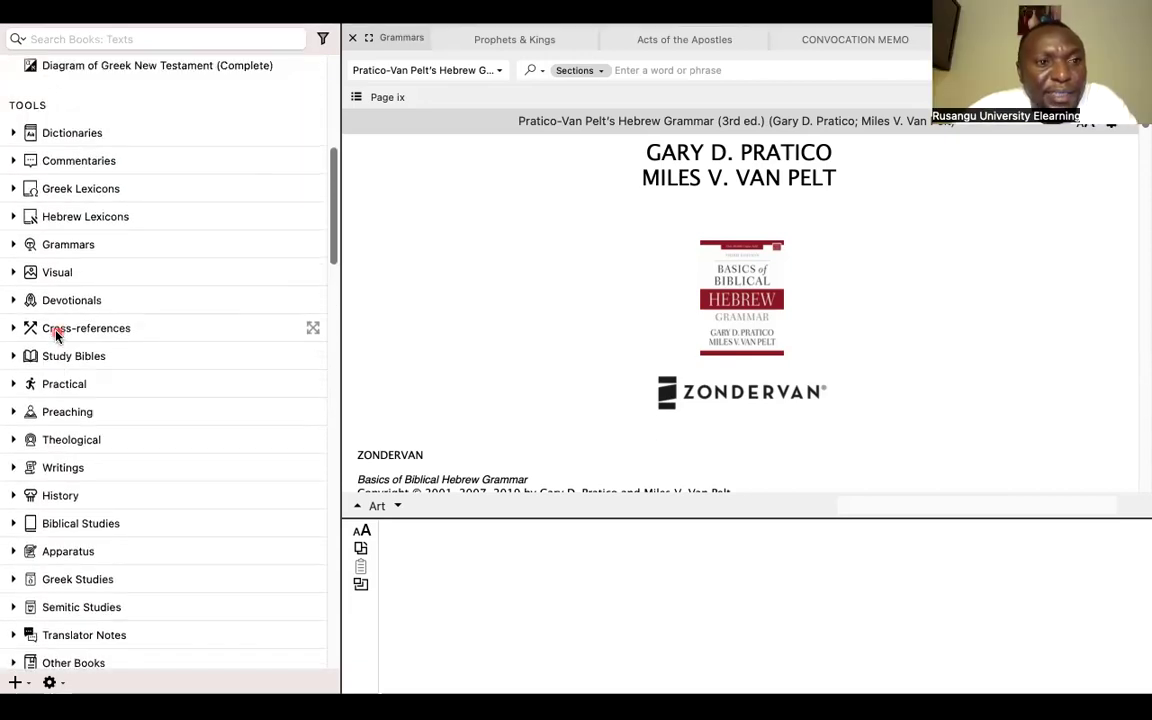
scroll(56, 336, up, 8)
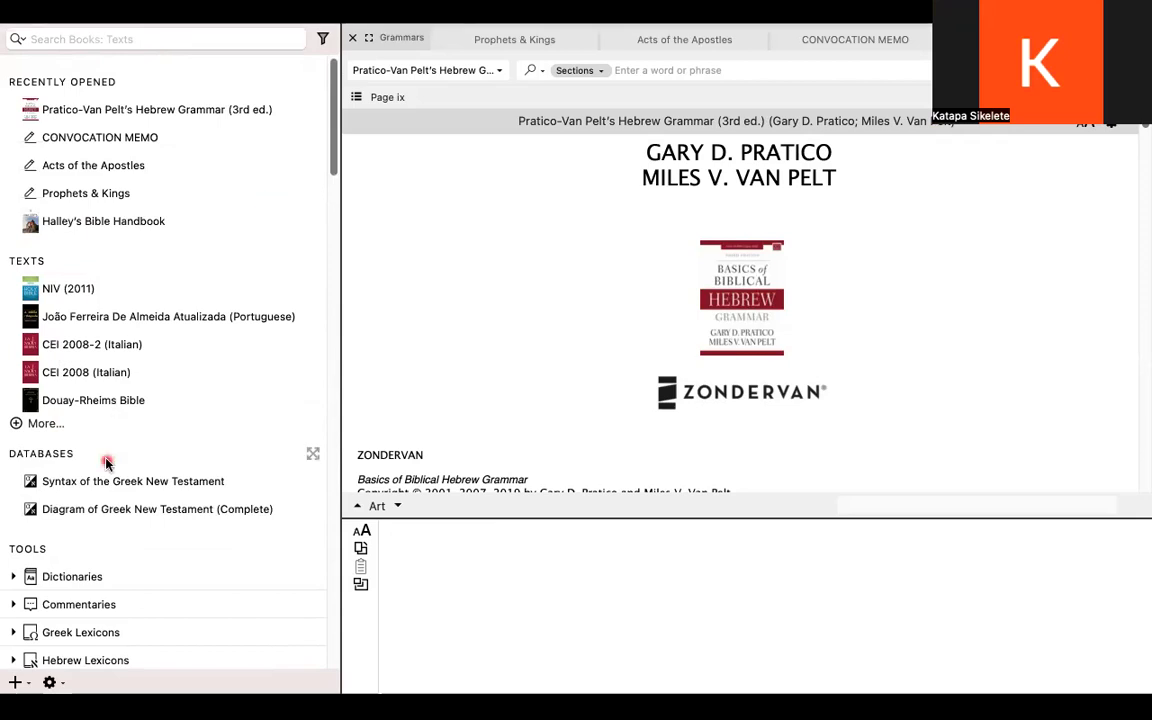
scroll(108, 458, down, 3)
scroll(112, 438, down, 4)
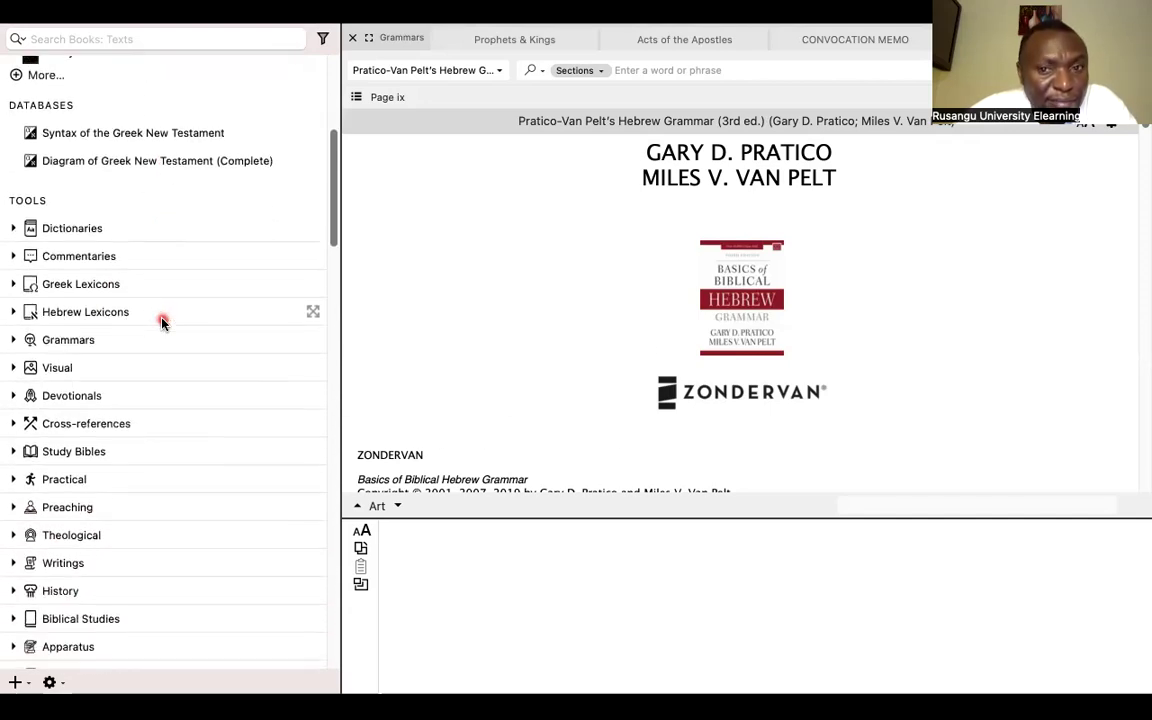
scroll(162, 322, down, 8)
scroll(162, 322, down, 8)
Collapse the My Tools folder under My Stuff in the library.
scroll(162, 321, up, 4)
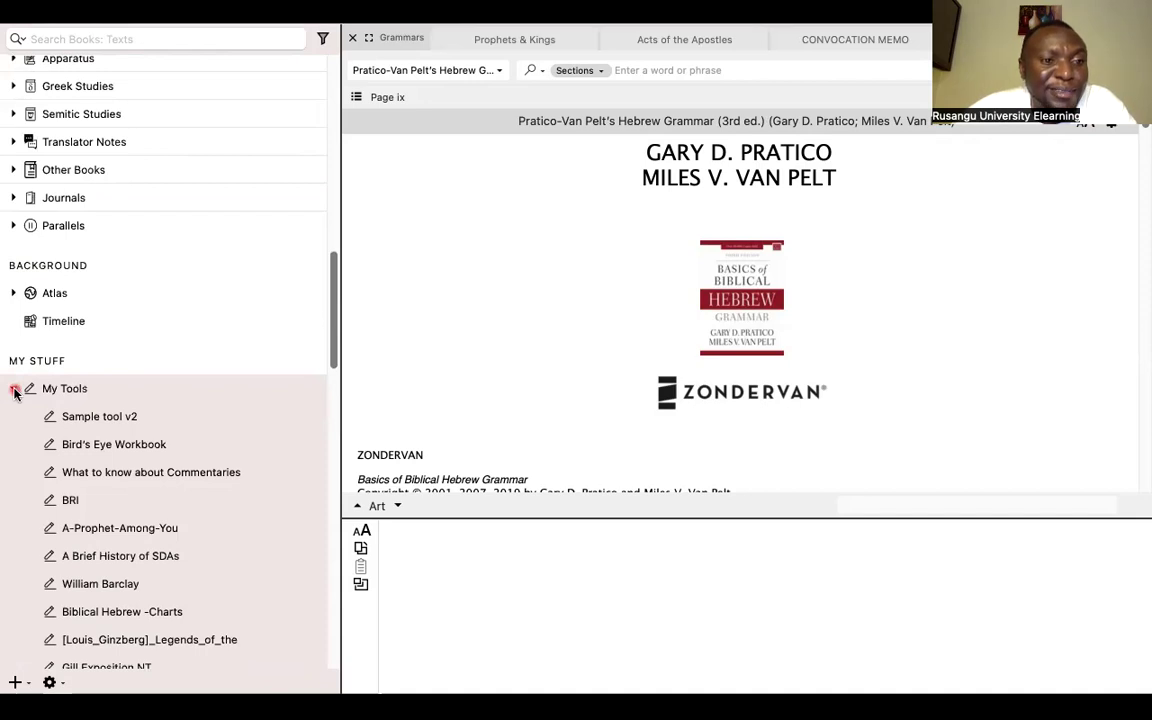
click(14, 391)
scroll(130, 374, up, 5)
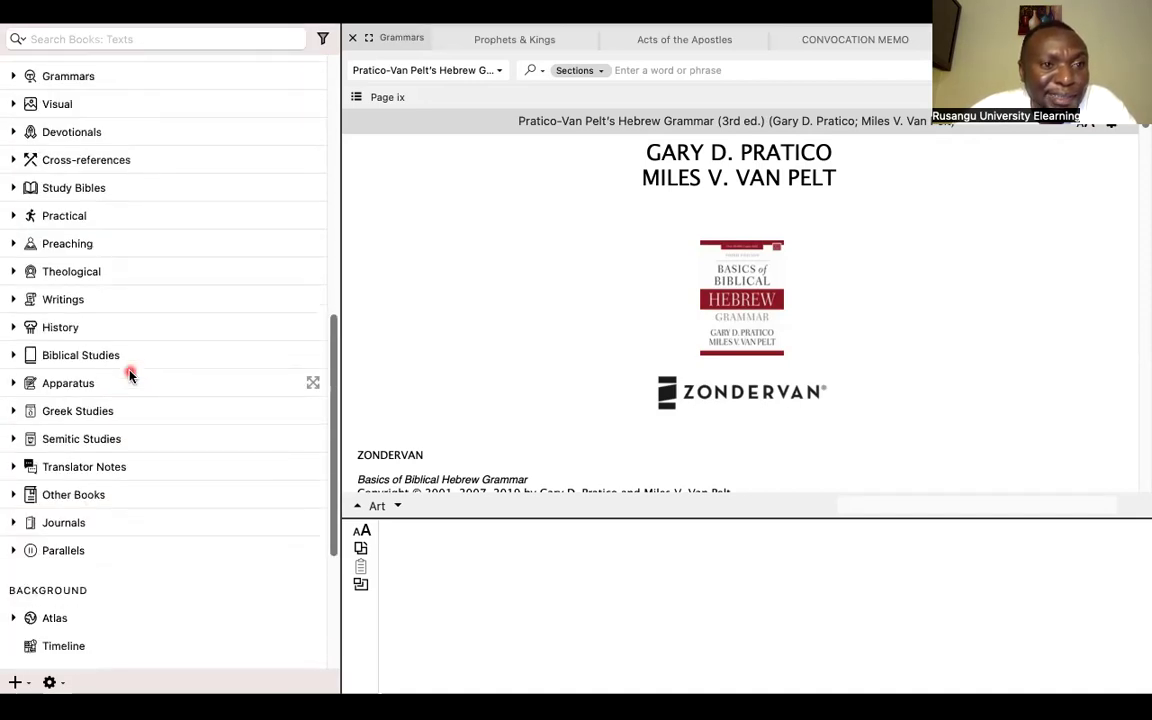
scroll(130, 374, up, 10)
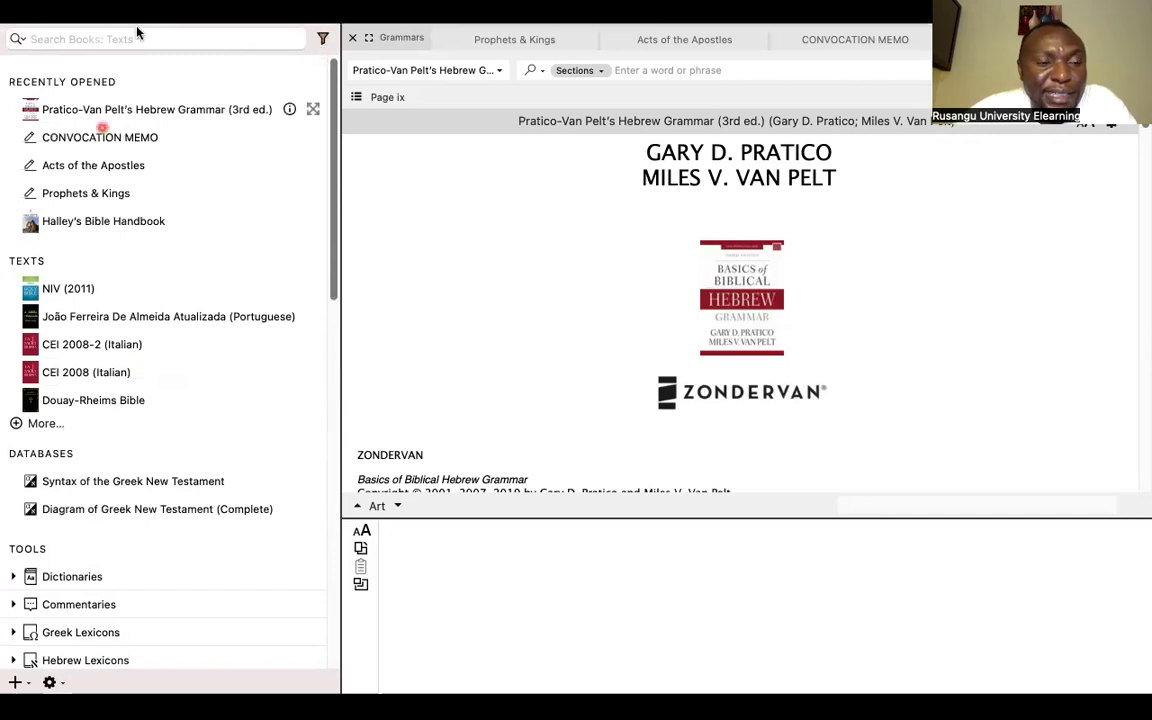
Look through the titles in the Biblical Studies category, collapse it, and review the Background and My Stuff sections.
scroll(183, 264, down, 6)
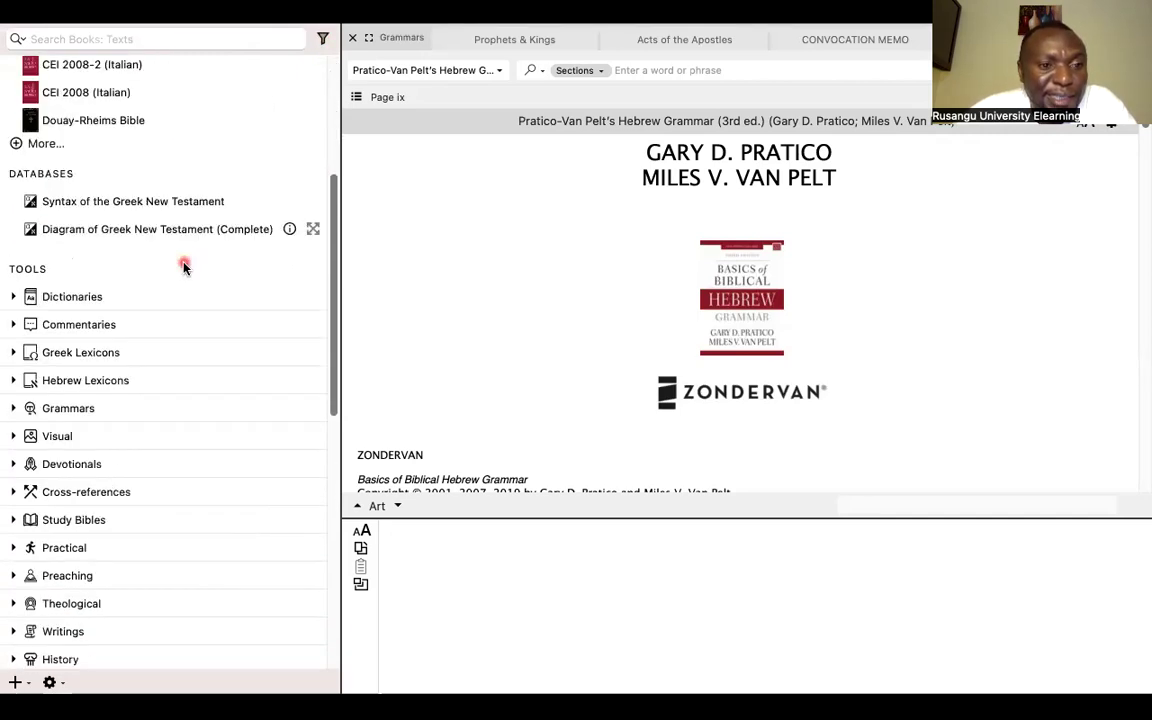
scroll(184, 266, down, 10)
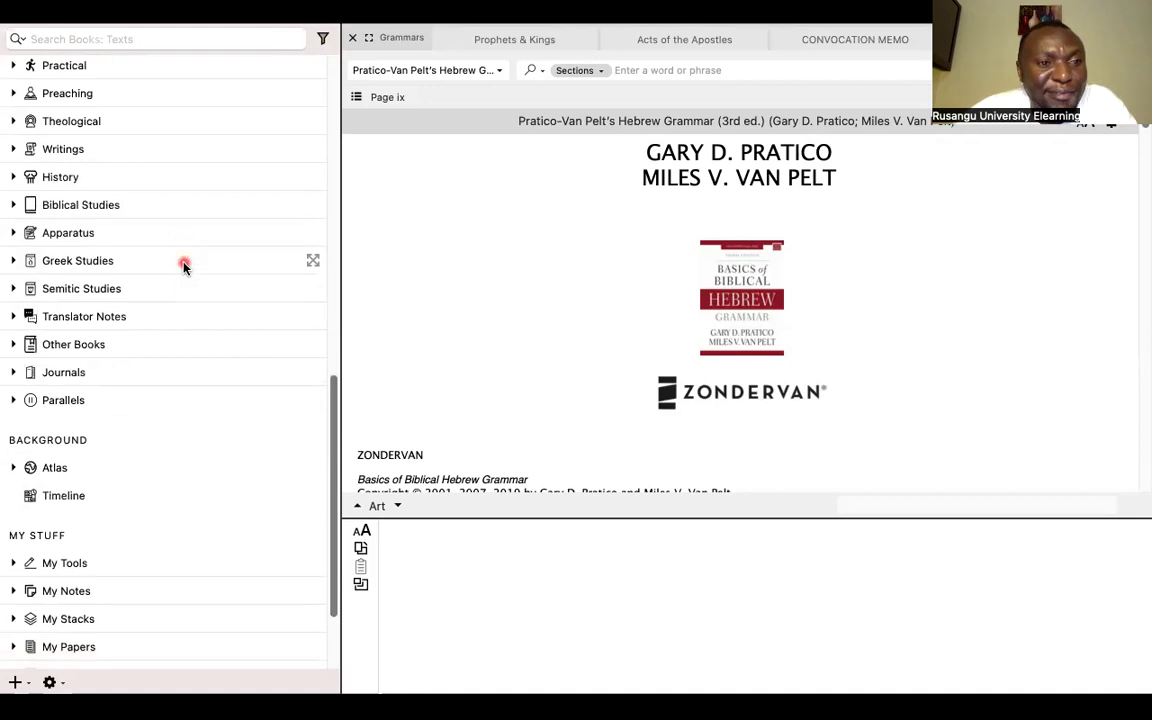
click(14, 205)
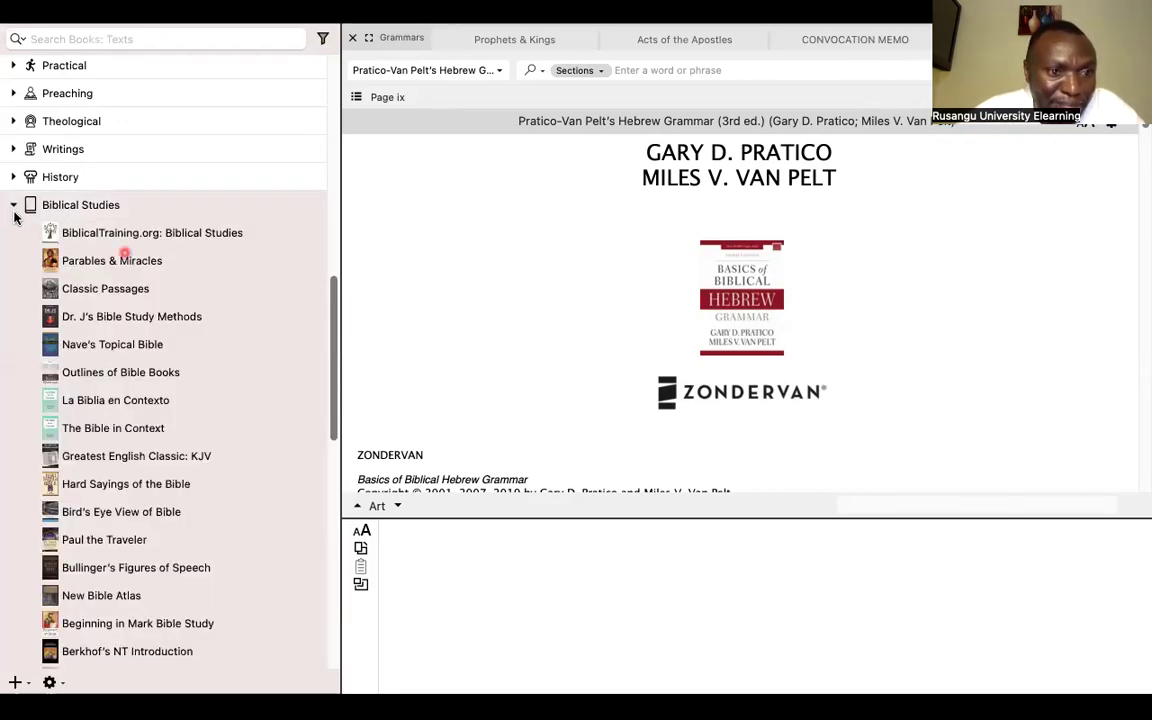
click(14, 205)
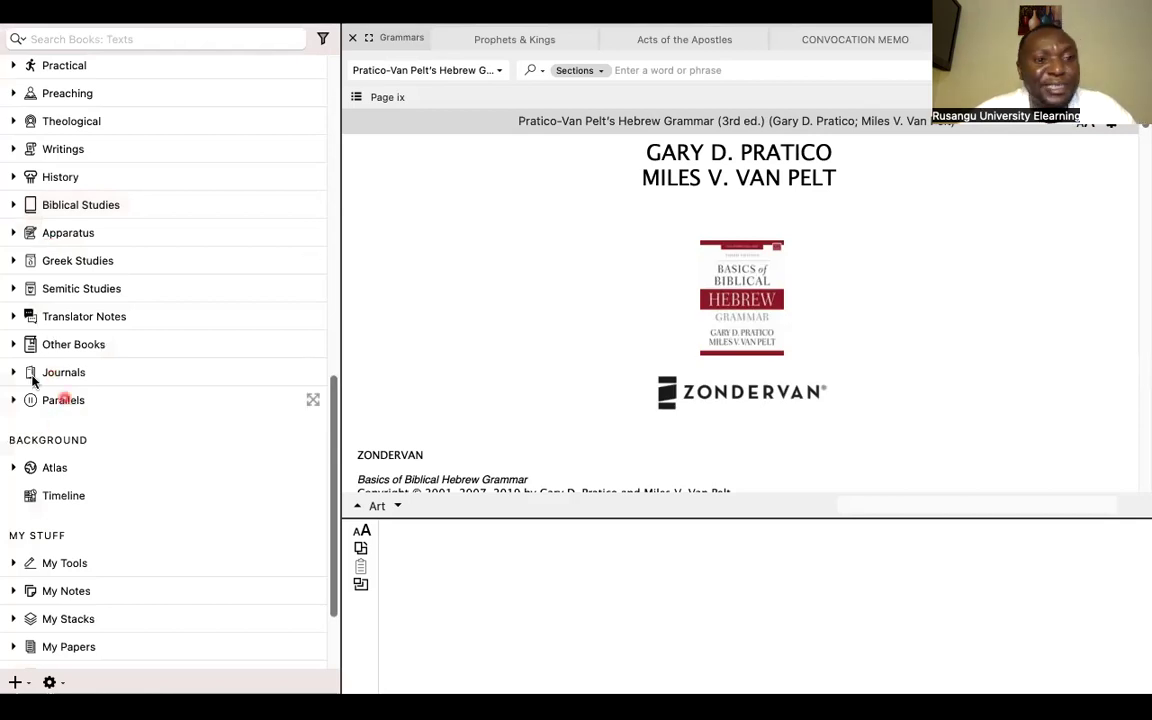
scroll(92, 480, down, 3)
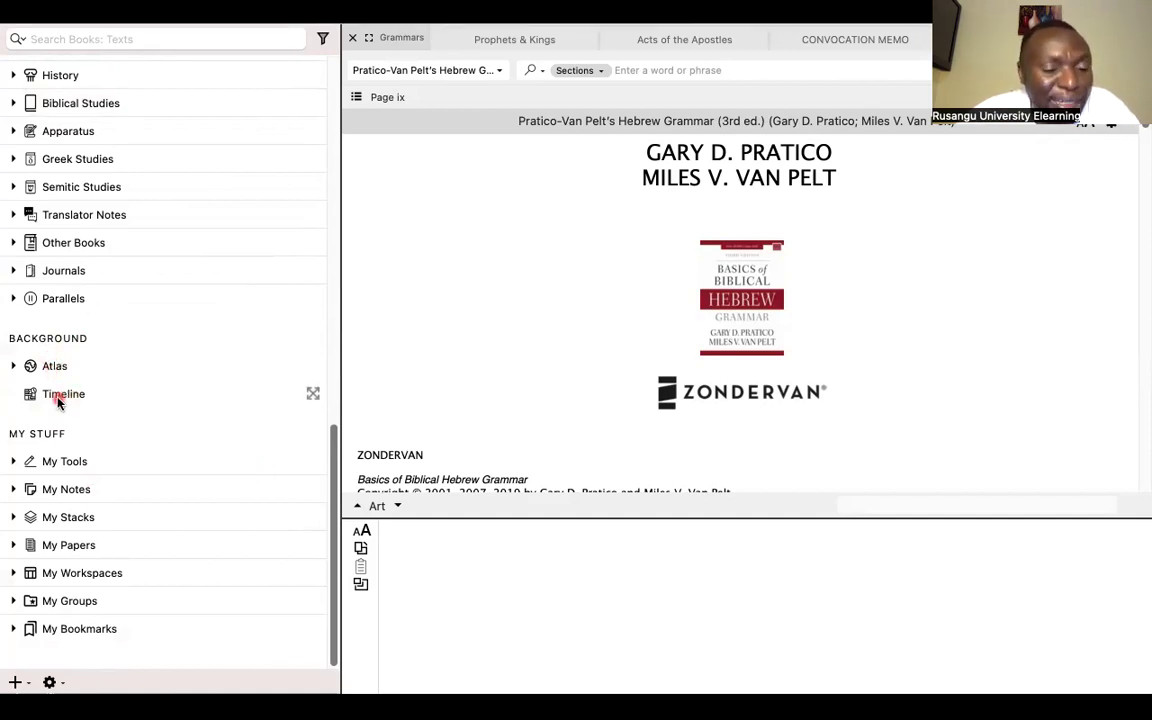
scroll(149, 270, up, 10)
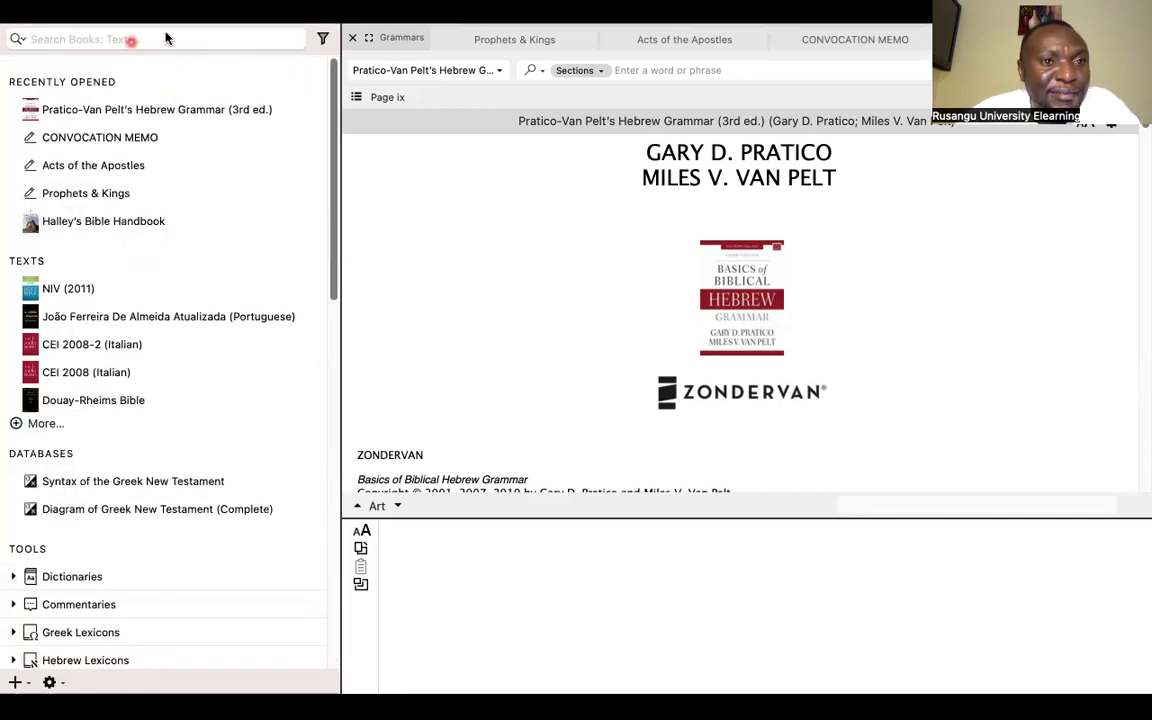
Try searching the library's texts for "time" and clear the search.
click(321, 39)
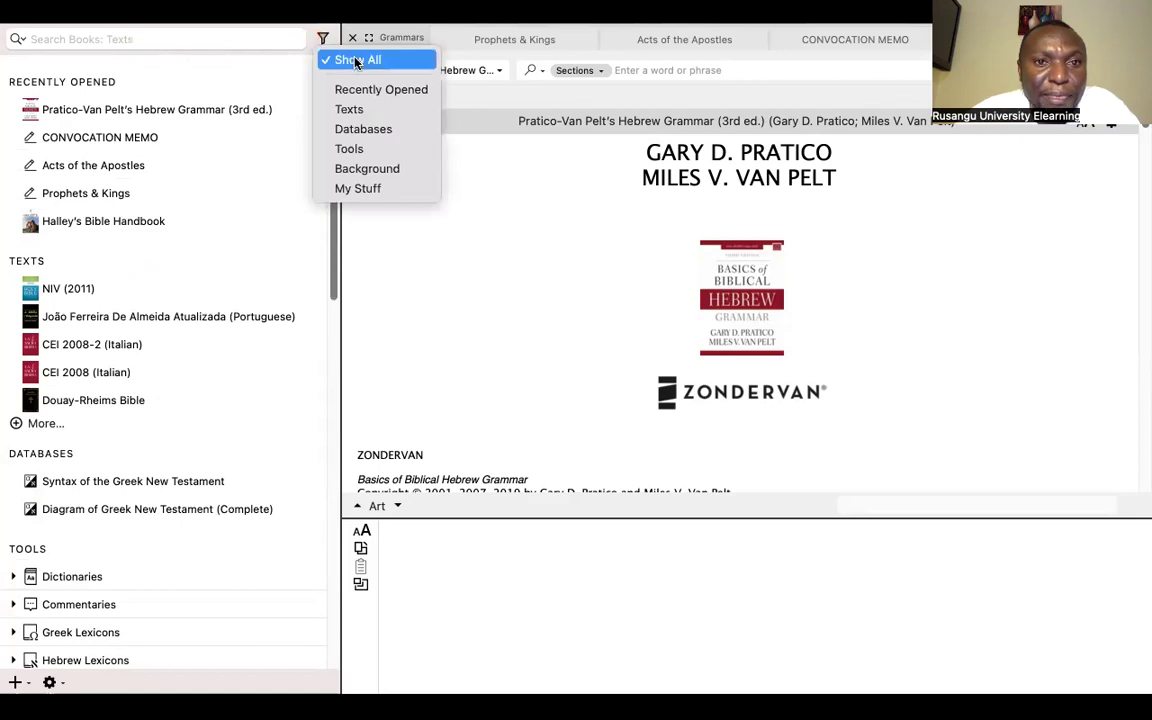
click(243, 41)
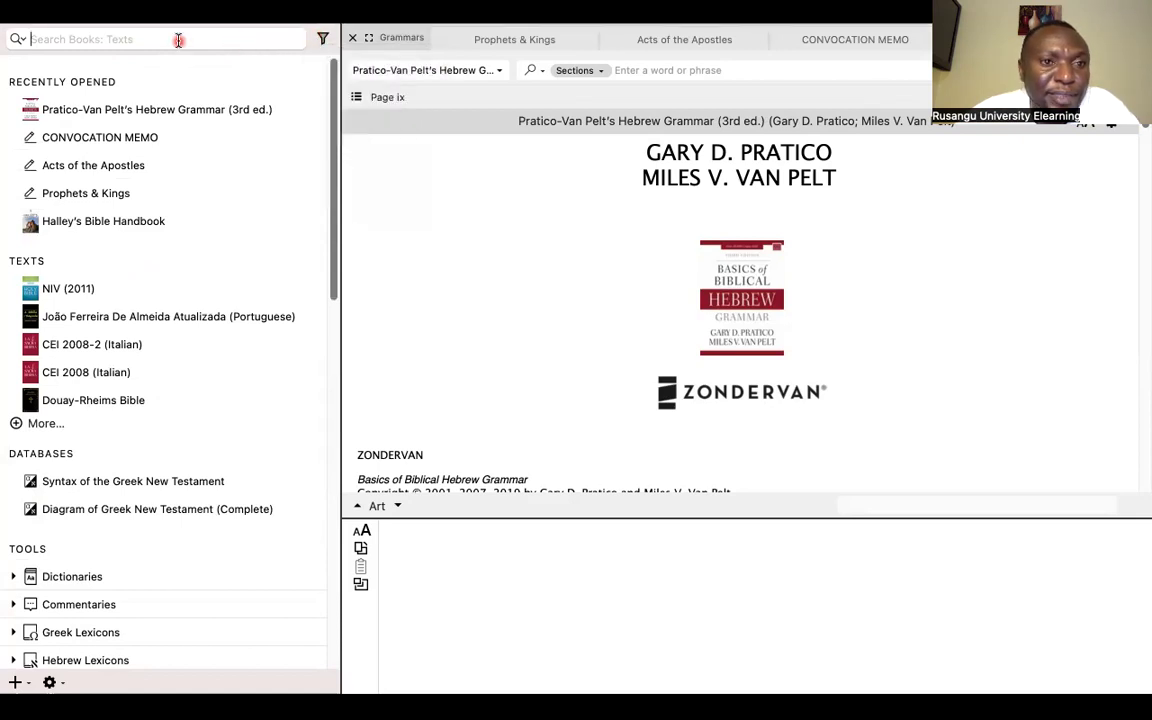
text(time)
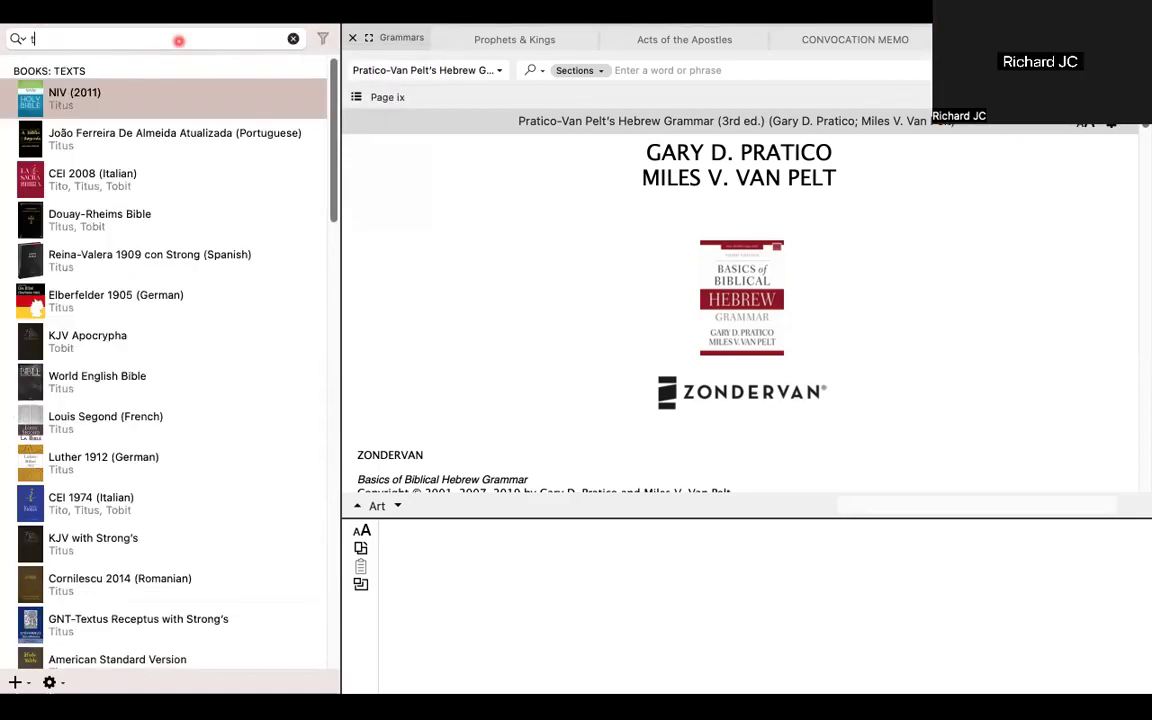
key(BackSpace)
key(BackSpace)
key(BackSpace)
key(BackSpace)
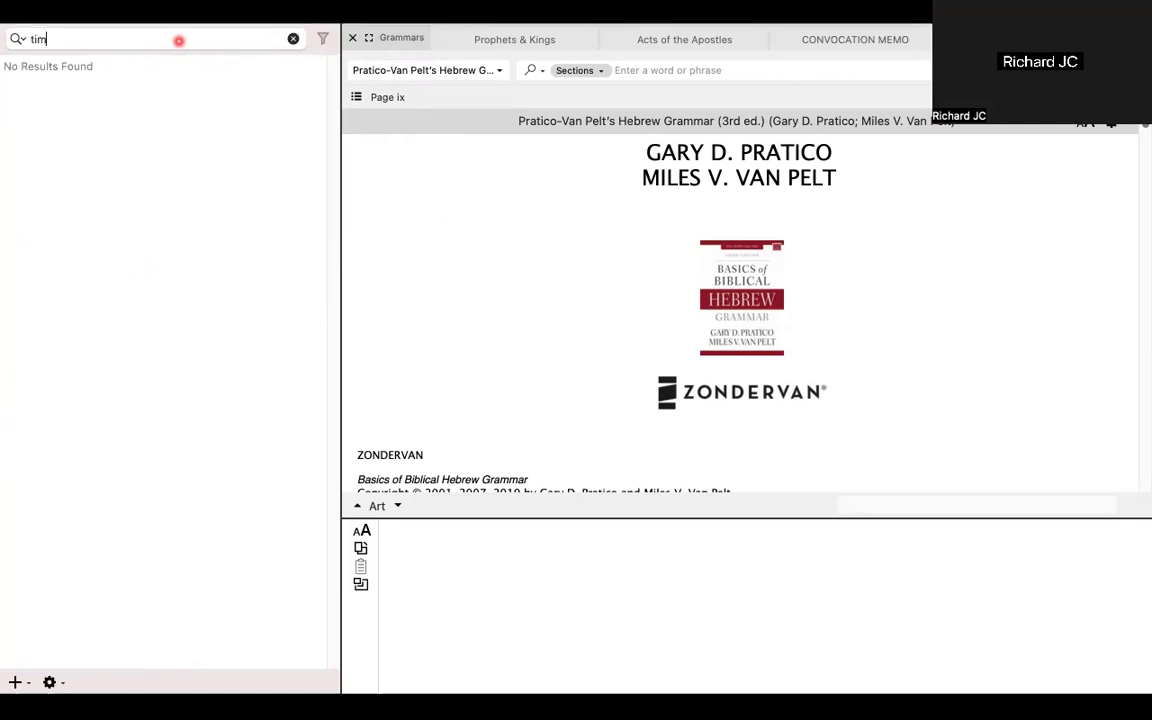
Filter the library to the Background section to view its Atlas and Timeline entries.
click(323, 39)
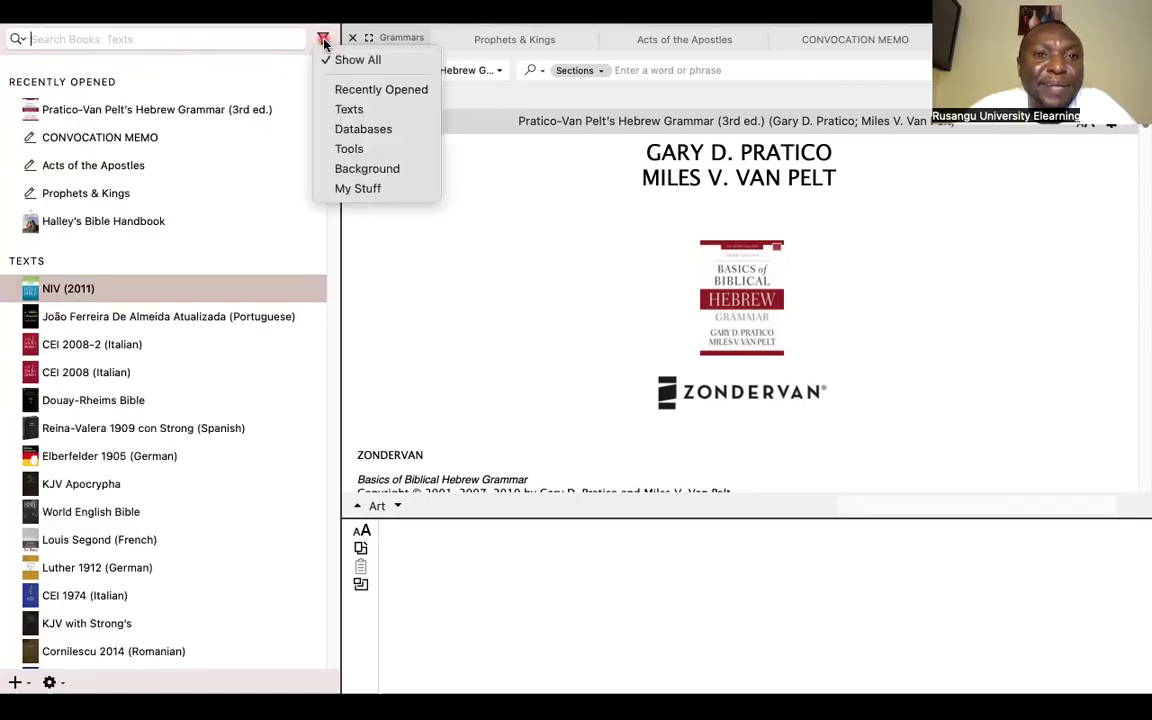
click(367, 170)
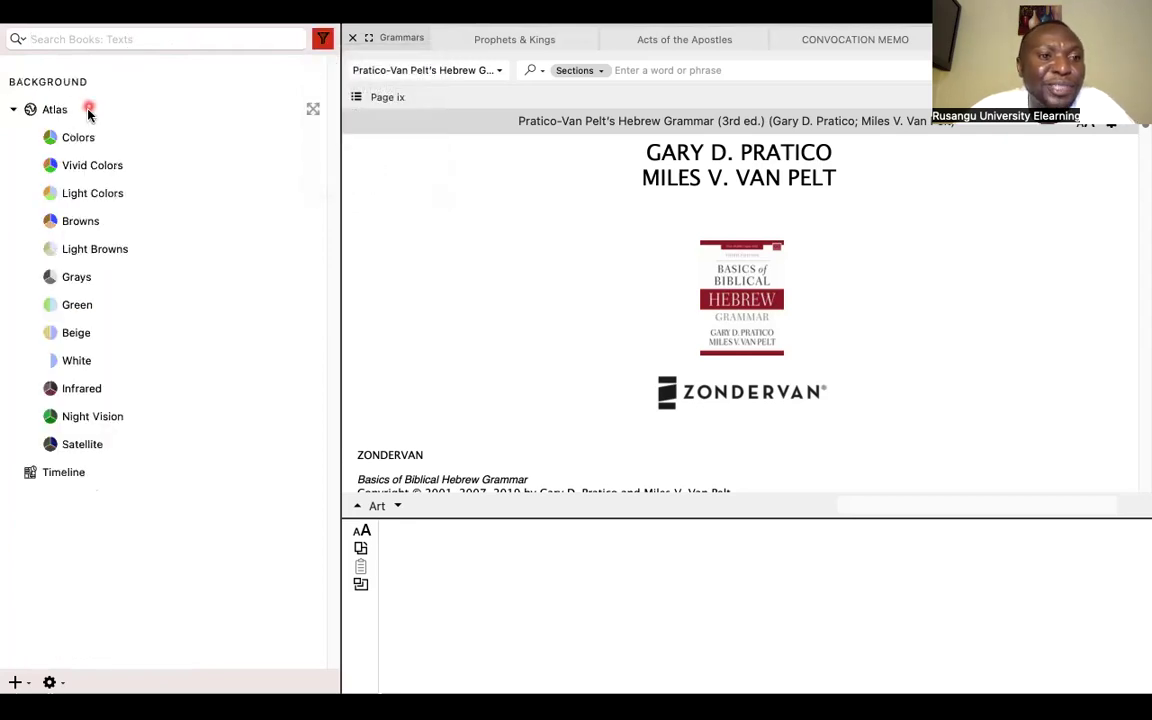
click(322, 39)
click(321, 39)
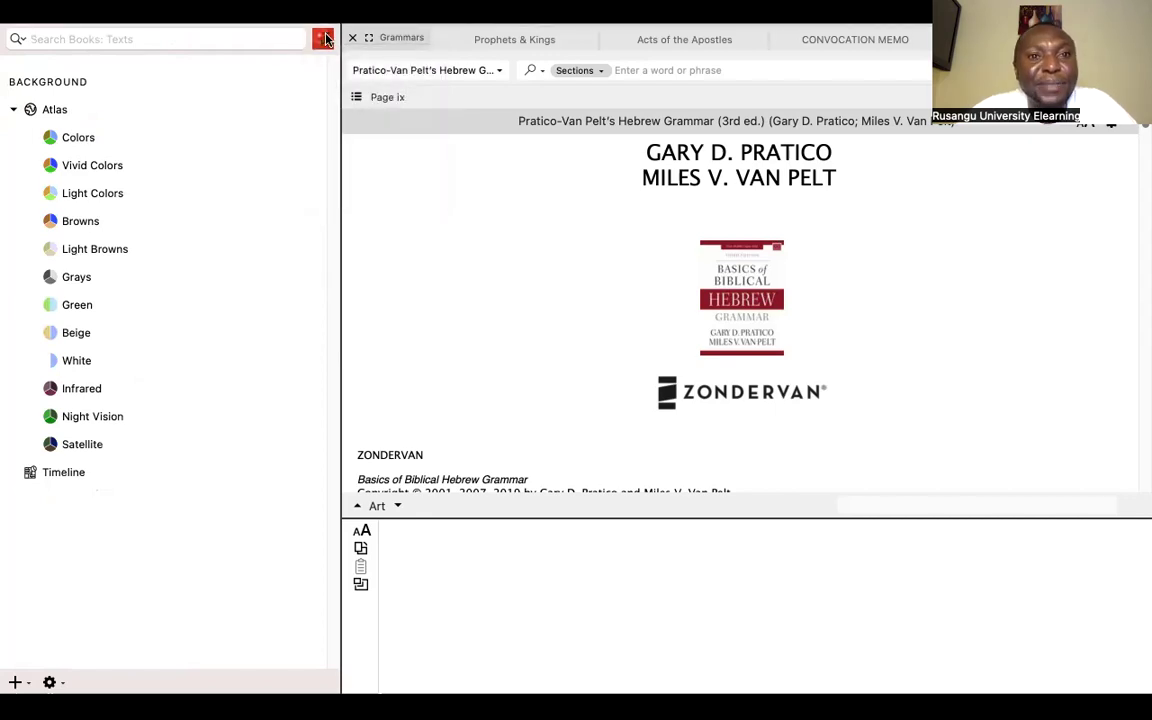
Filter the library by Texts and by Tools to view the contents of each section.
click(325, 39)
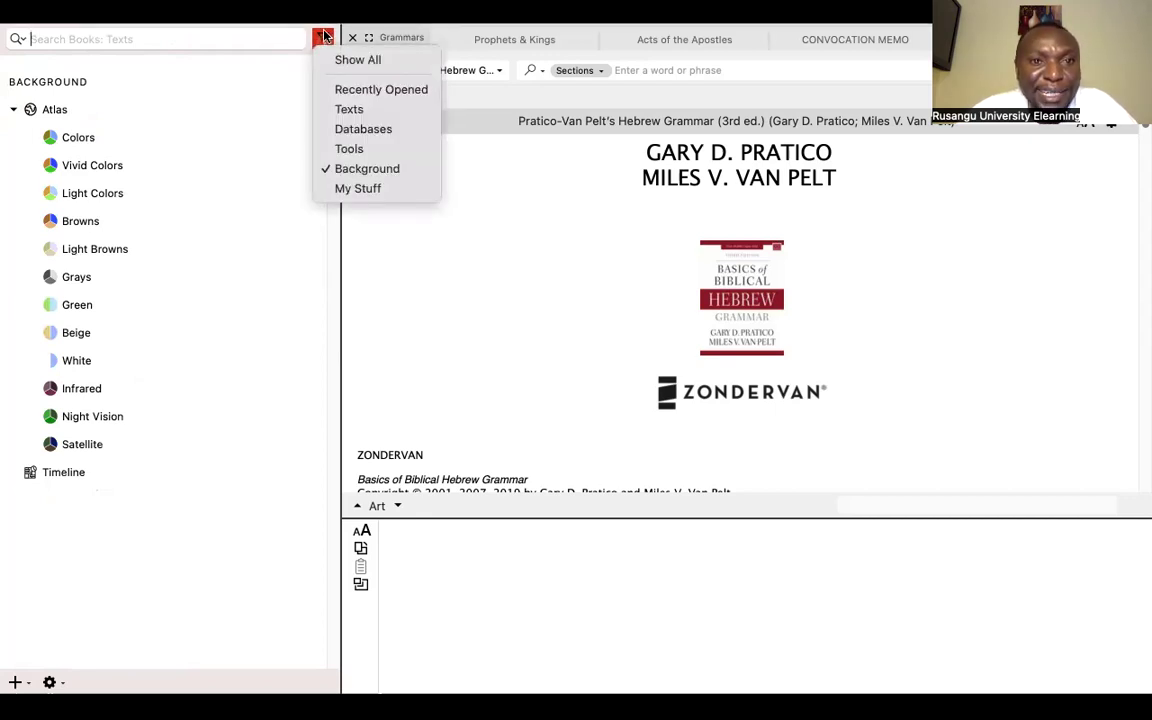
click(371, 114)
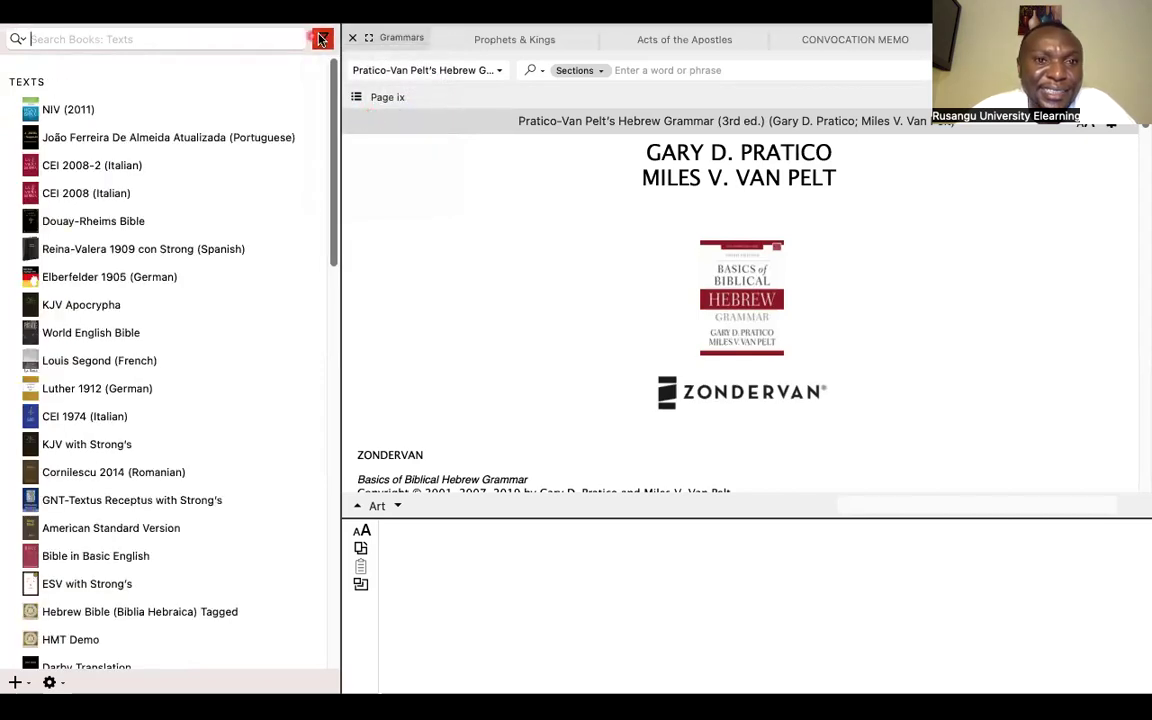
click(322, 38)
click(350, 149)
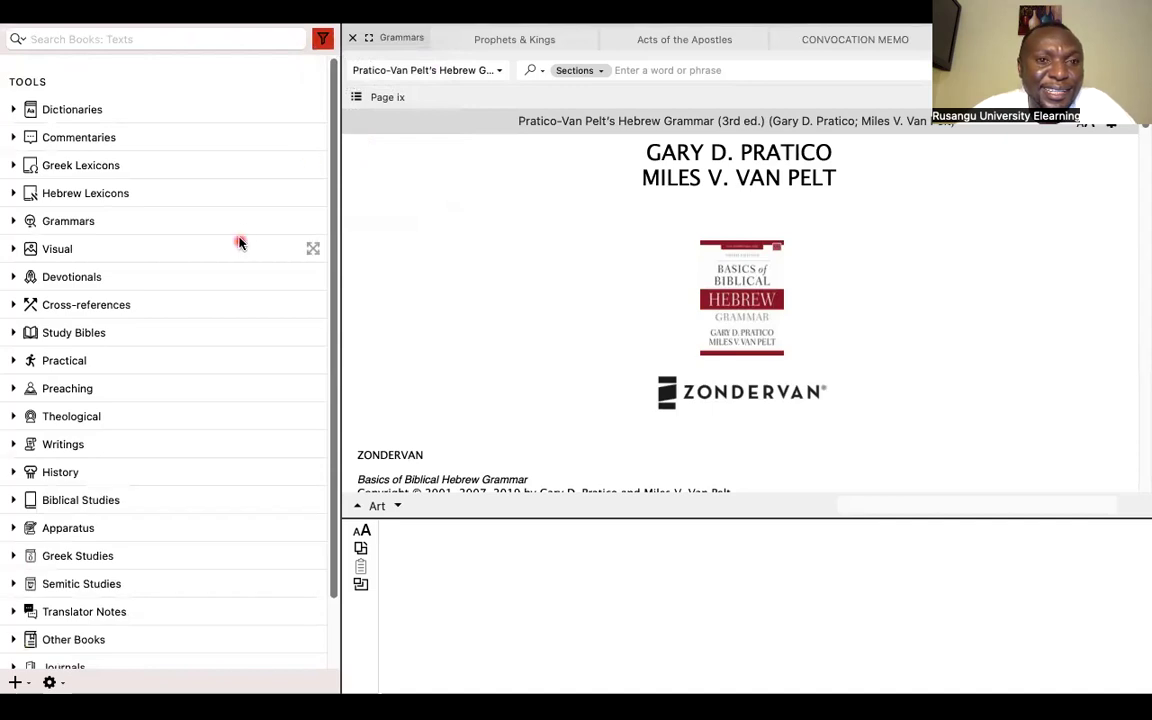
Filter the library to show only the Background section, with the Atlas category collapsed and expanded again.
click(322, 38)
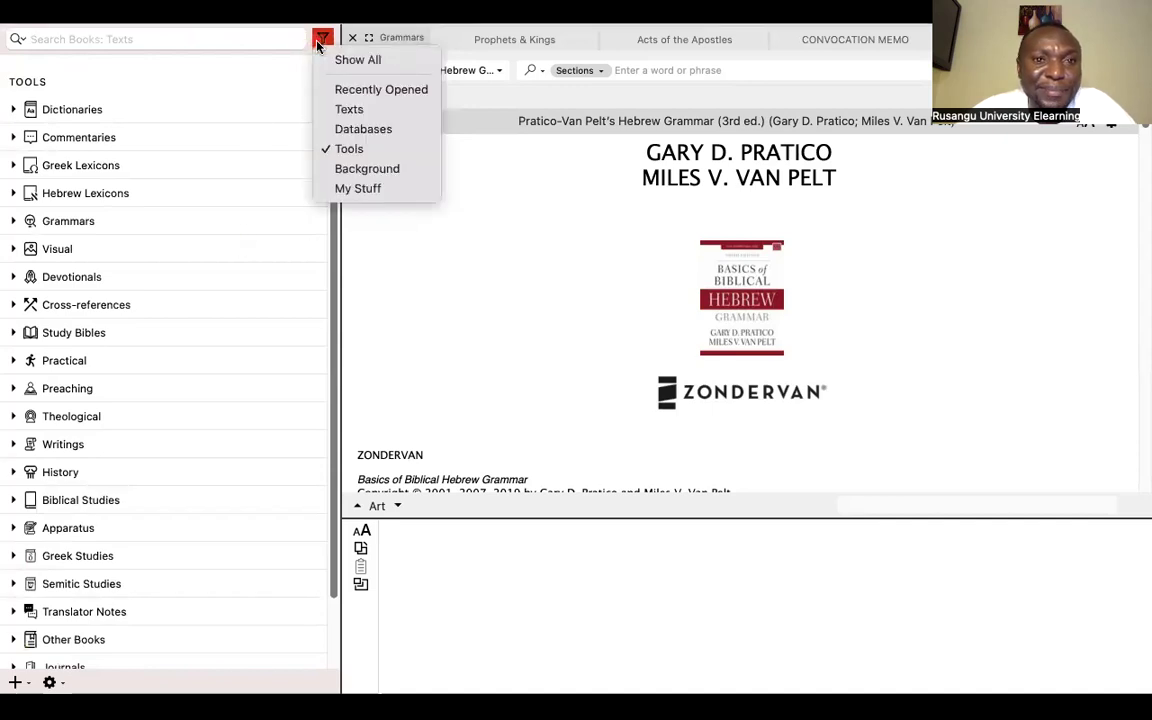
click(367, 168)
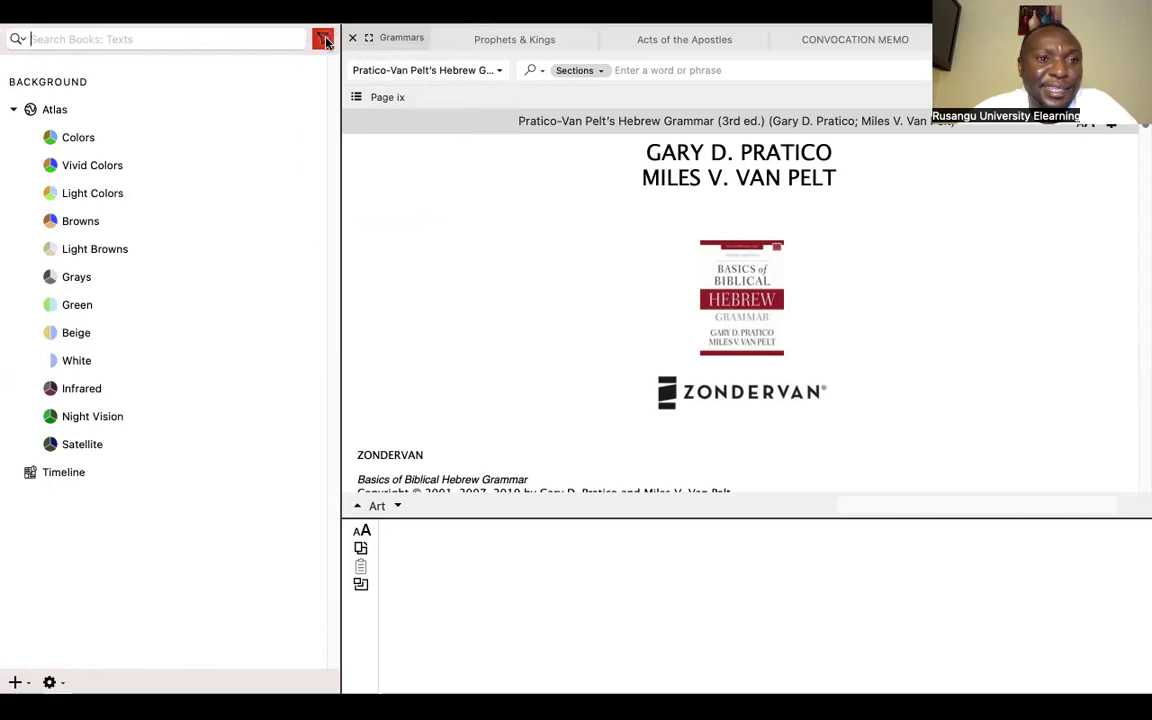
click(14, 109)
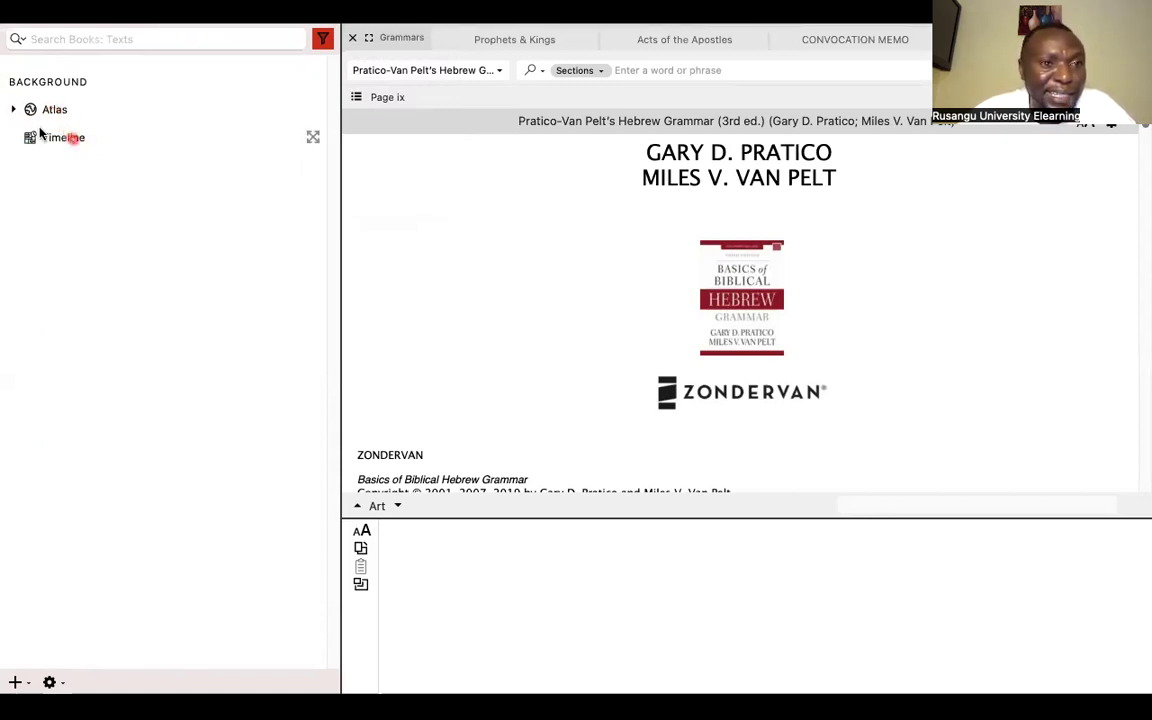
click(12, 109)
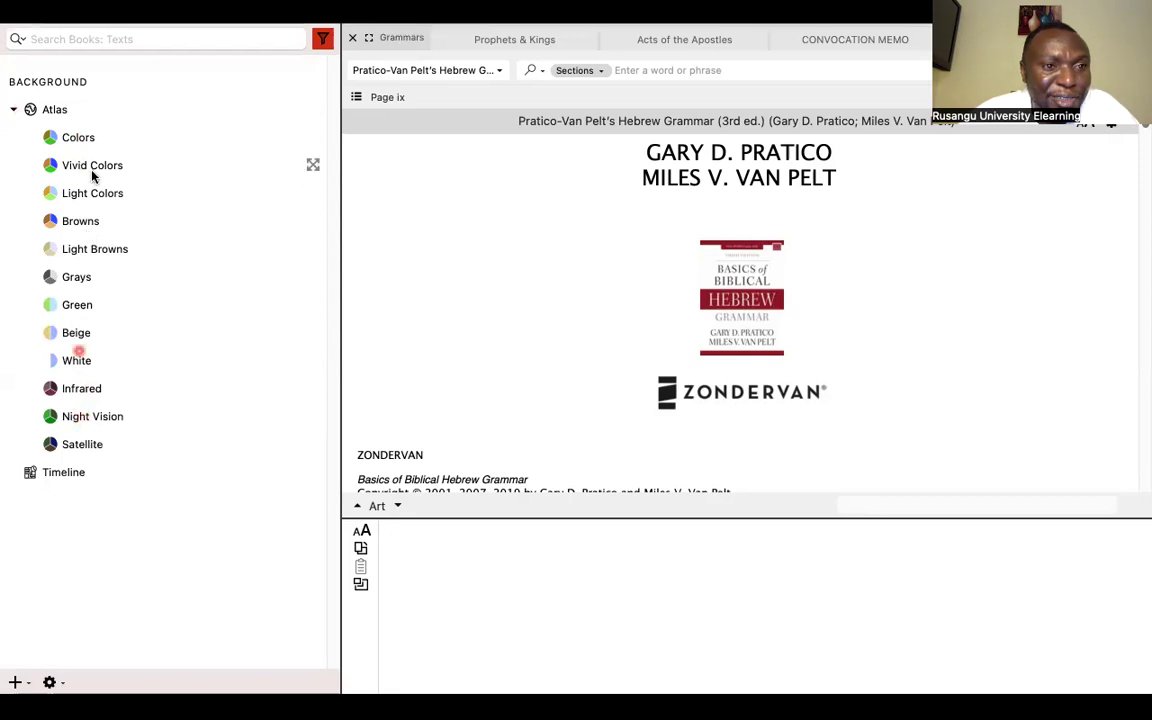
Open the Browns map from the Atlas category and narrow the library pane to give the map more room.
click(72, 228)
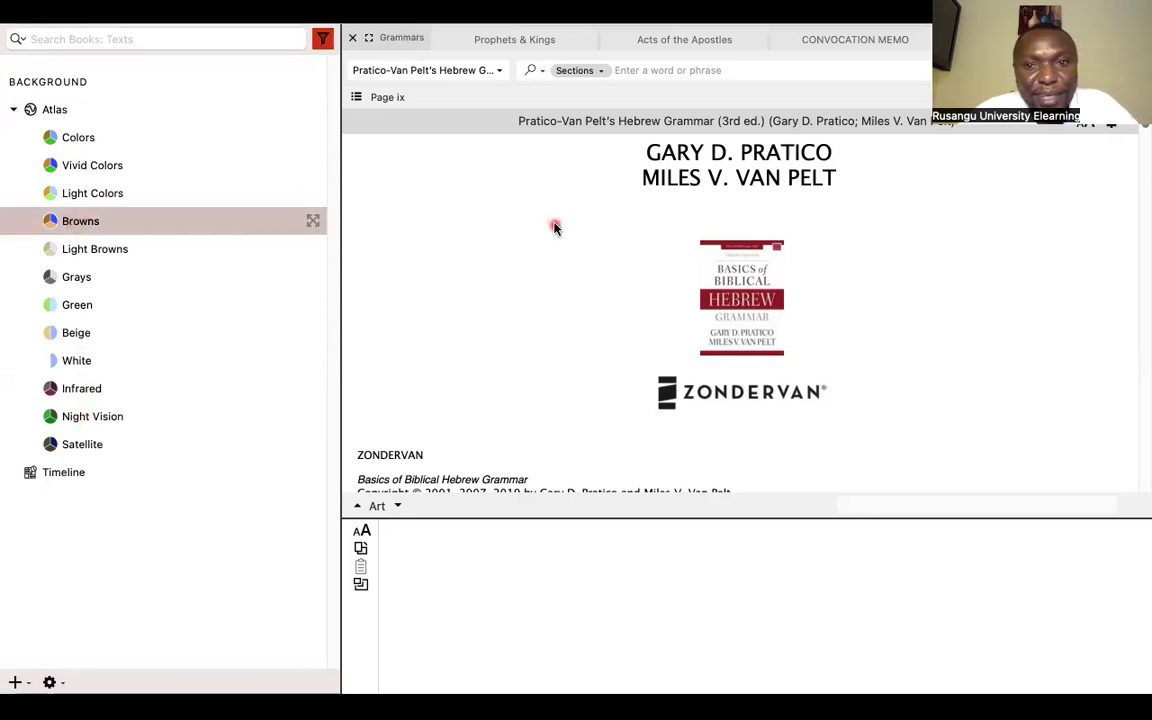
click(352, 38)
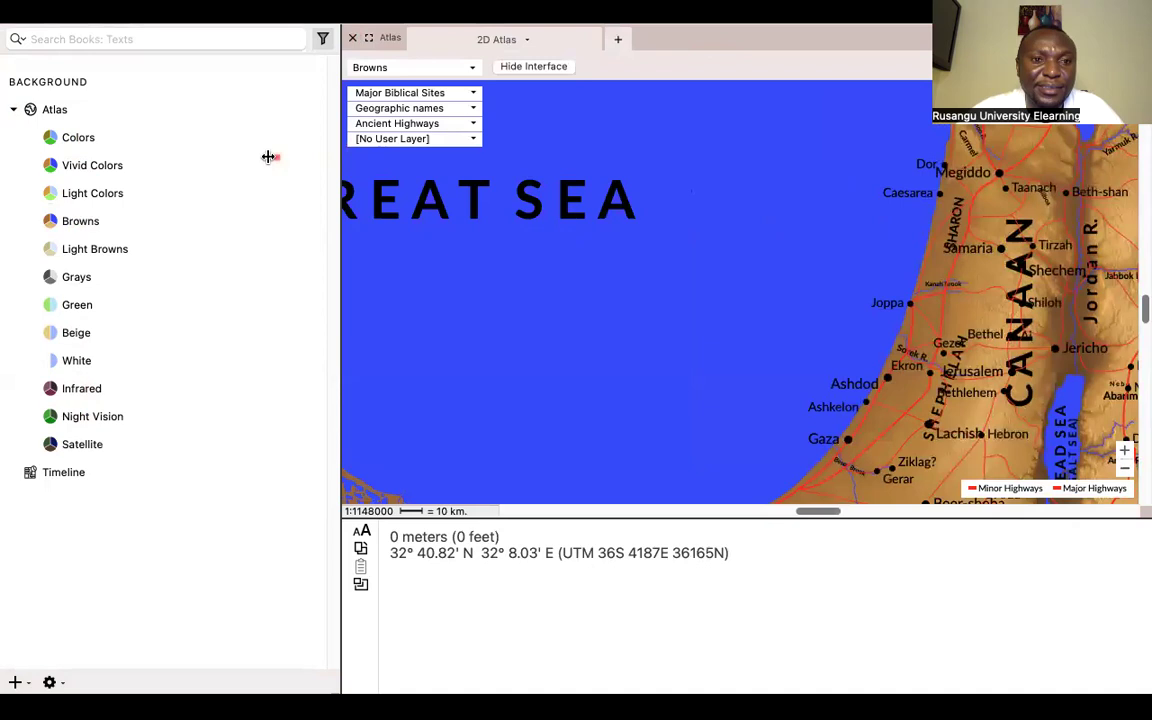
drag(225, 157, 226, 154)
drag(338, 220, 196, 233)
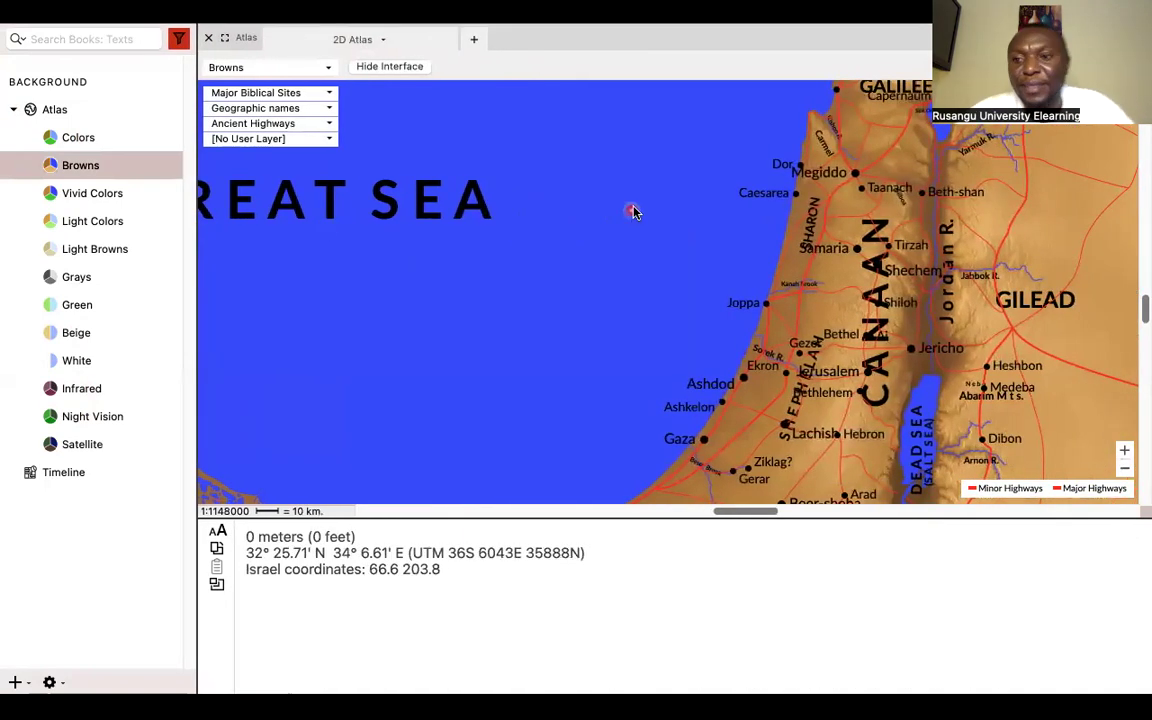
scroll(955, 338, right, 5)
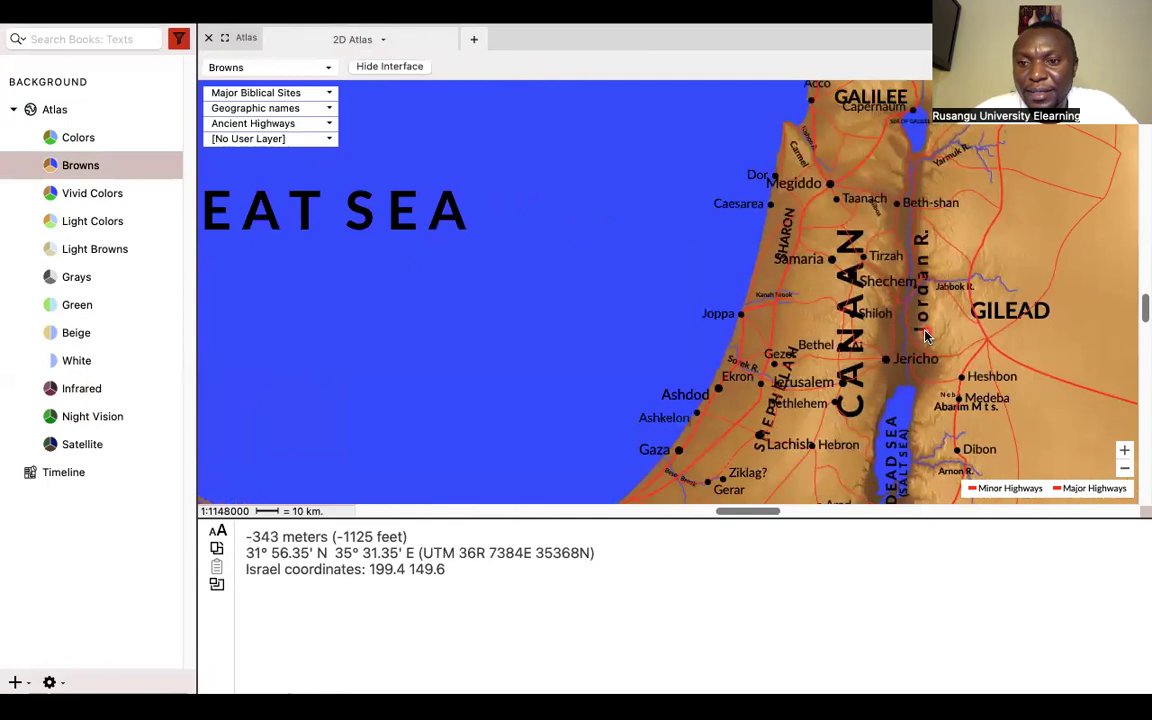
scroll(925, 337, right, 4)
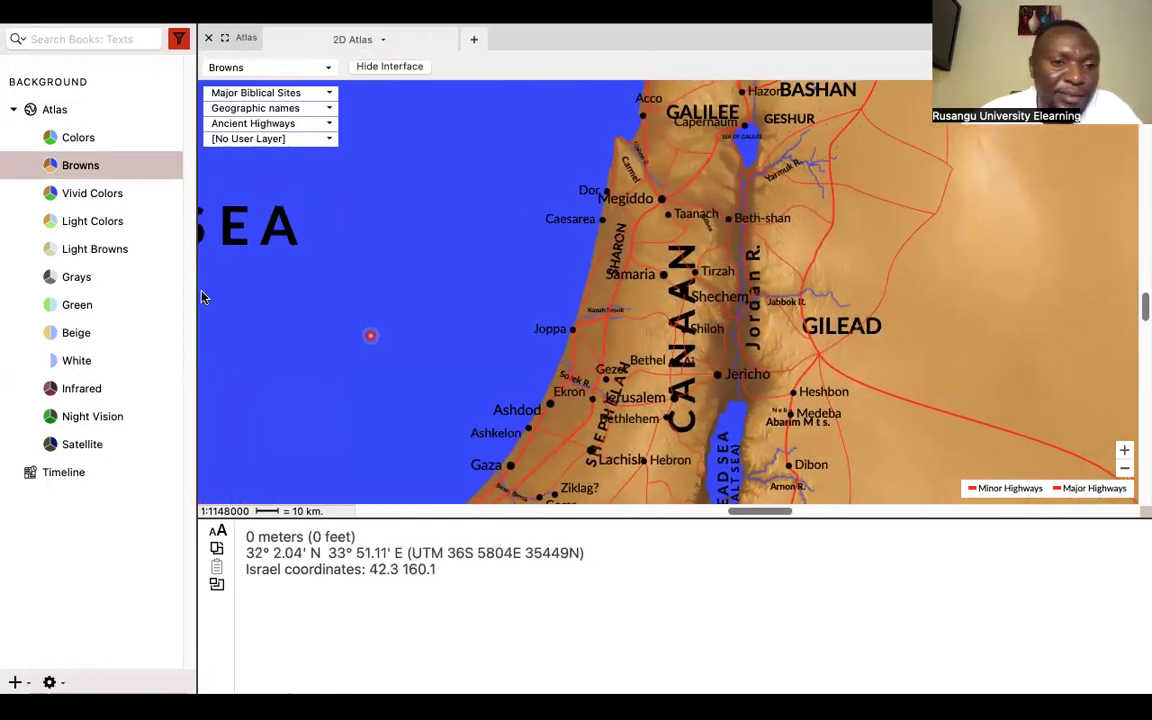
Open the Colors, Vivid Colors and Light Colors atlas maps, each in its own tab.
scroll(289, 296, down, 2)
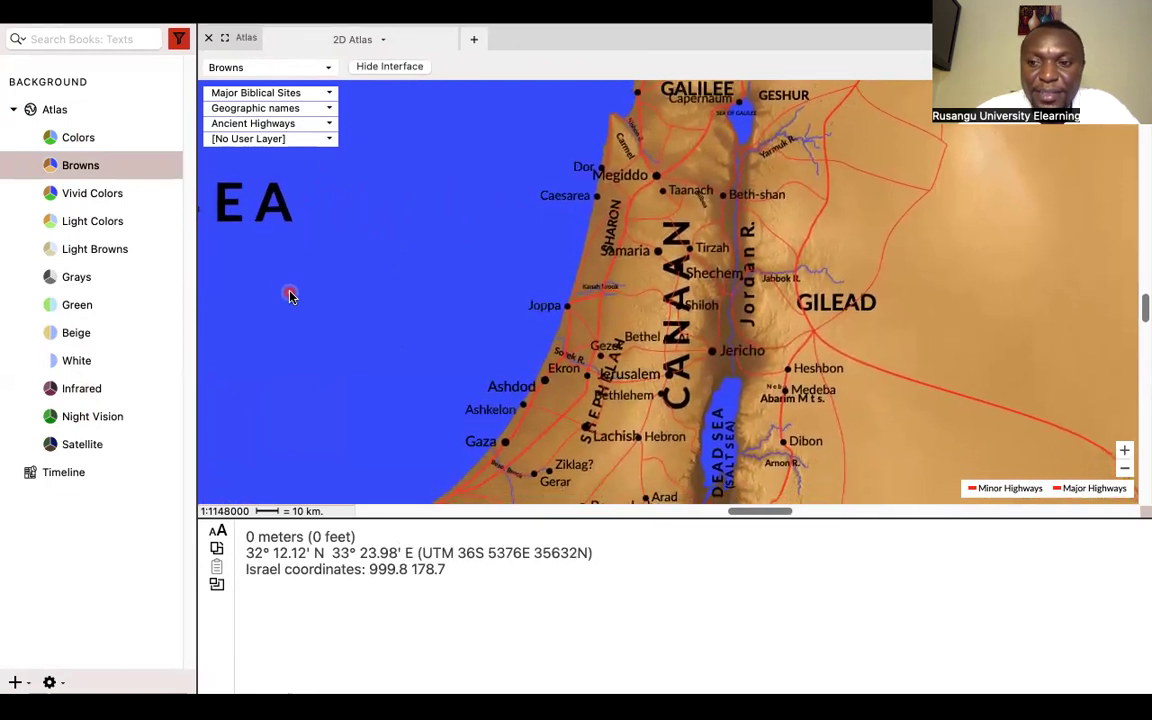
click(66, 141)
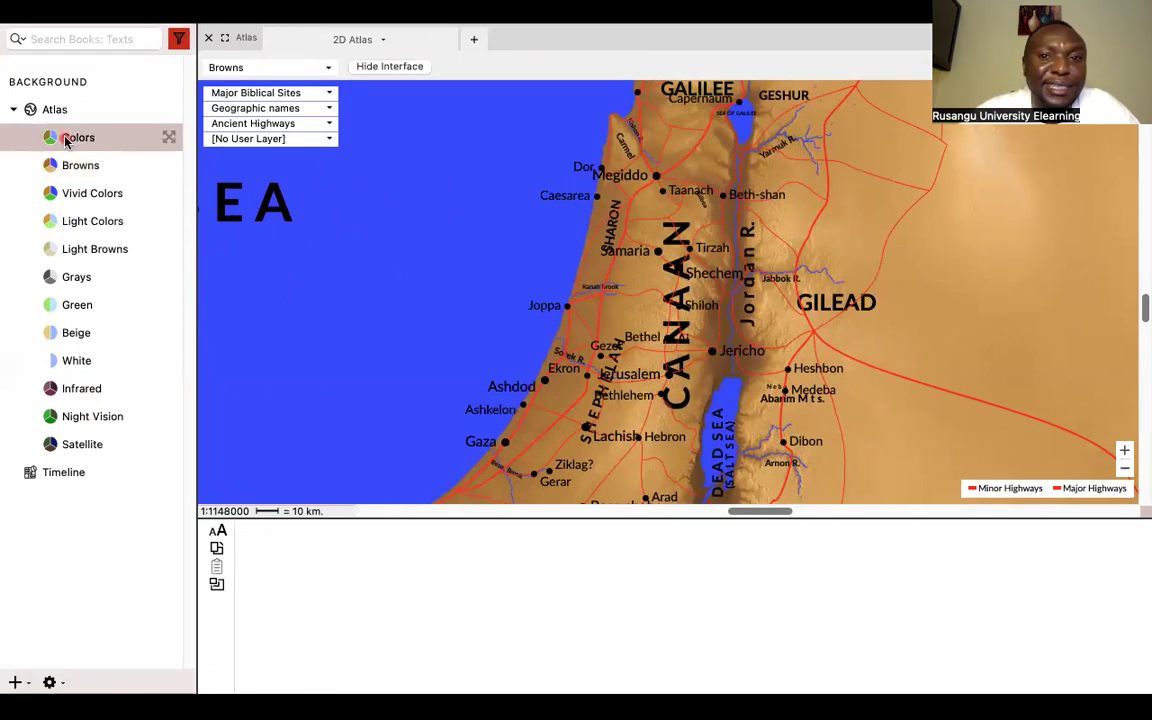
click(633, 195)
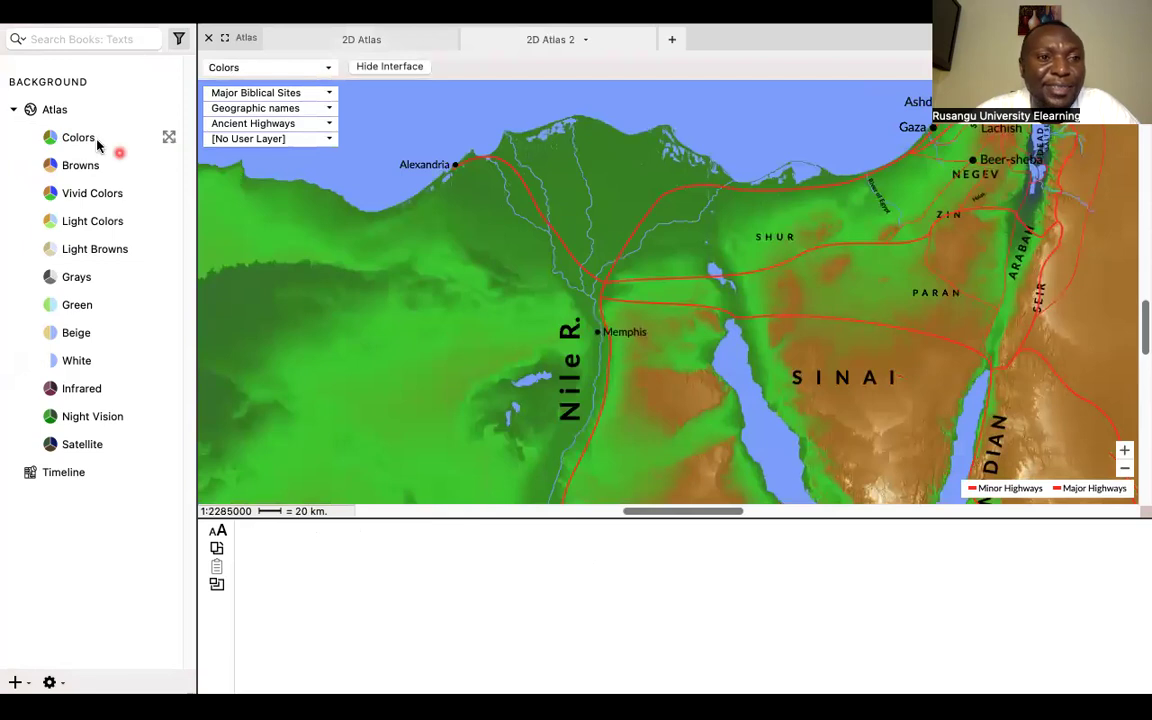
click(86, 195)
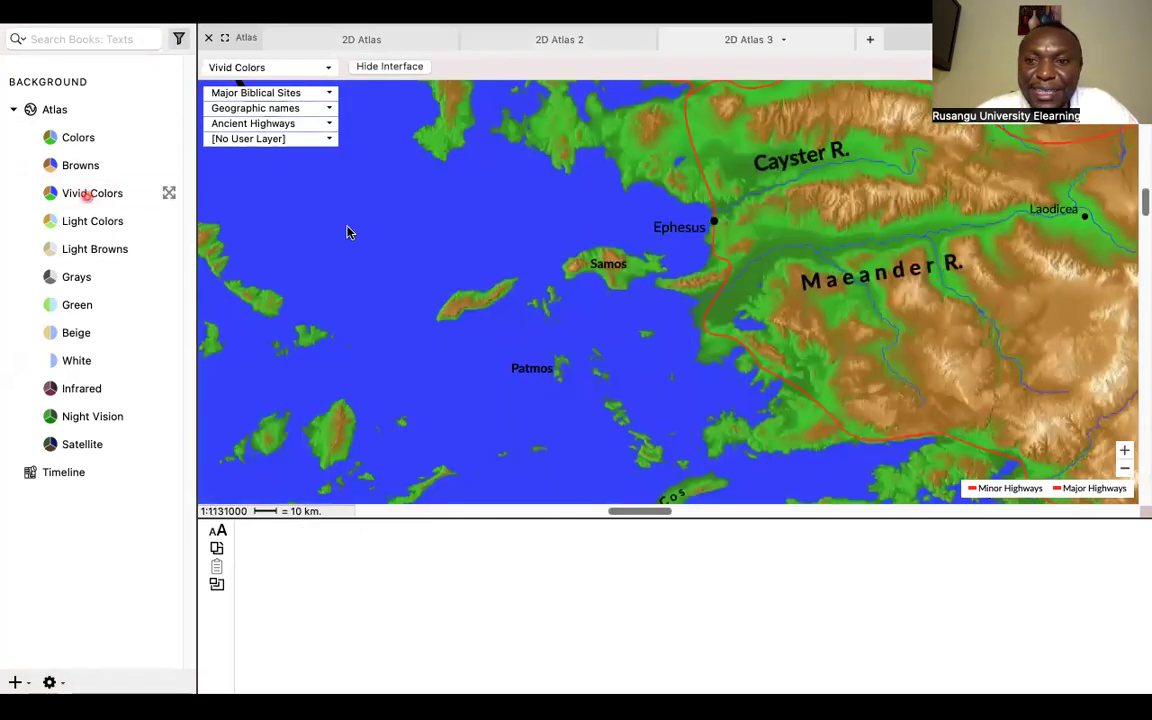
click(270, 231)
click(77, 223)
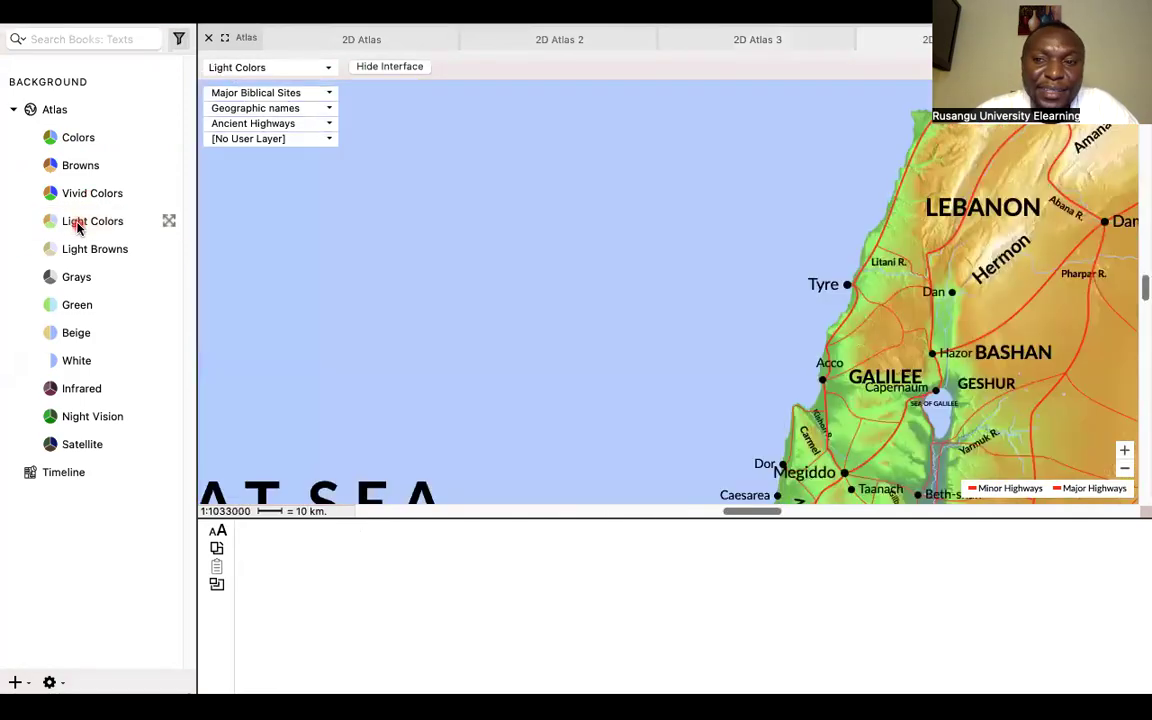
Open the Light Browns, Grays, Green, Beige and White atlas maps in separate tabs.
click(86, 256)
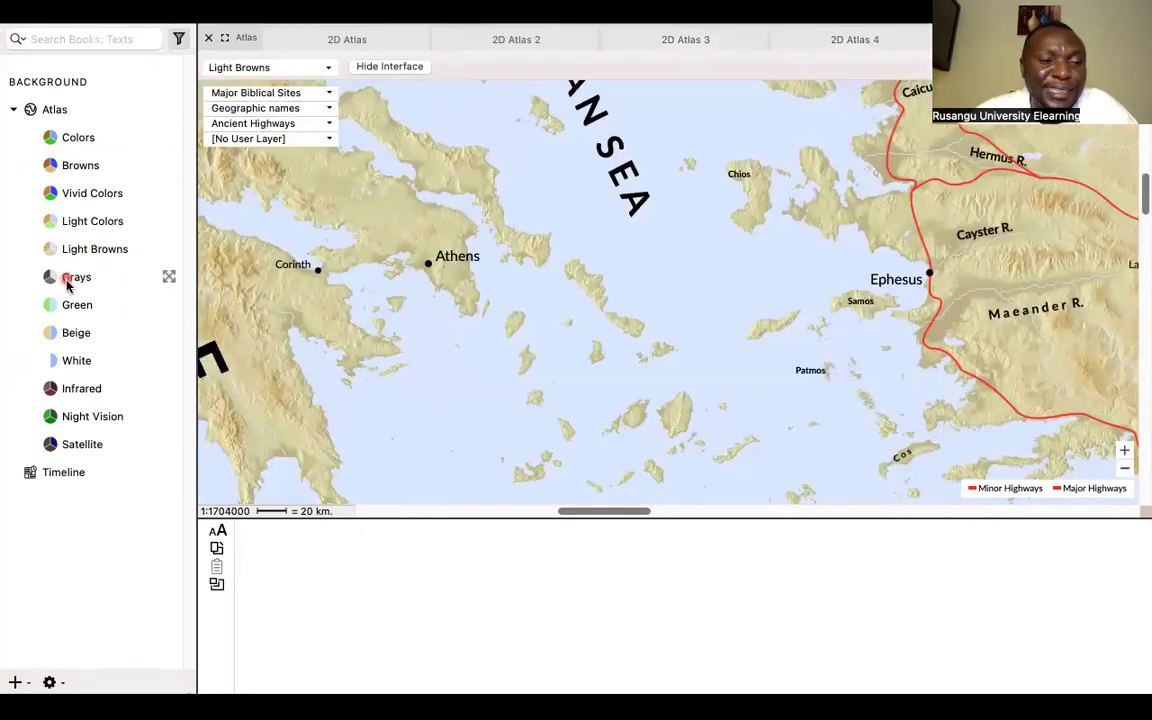
click(67, 285)
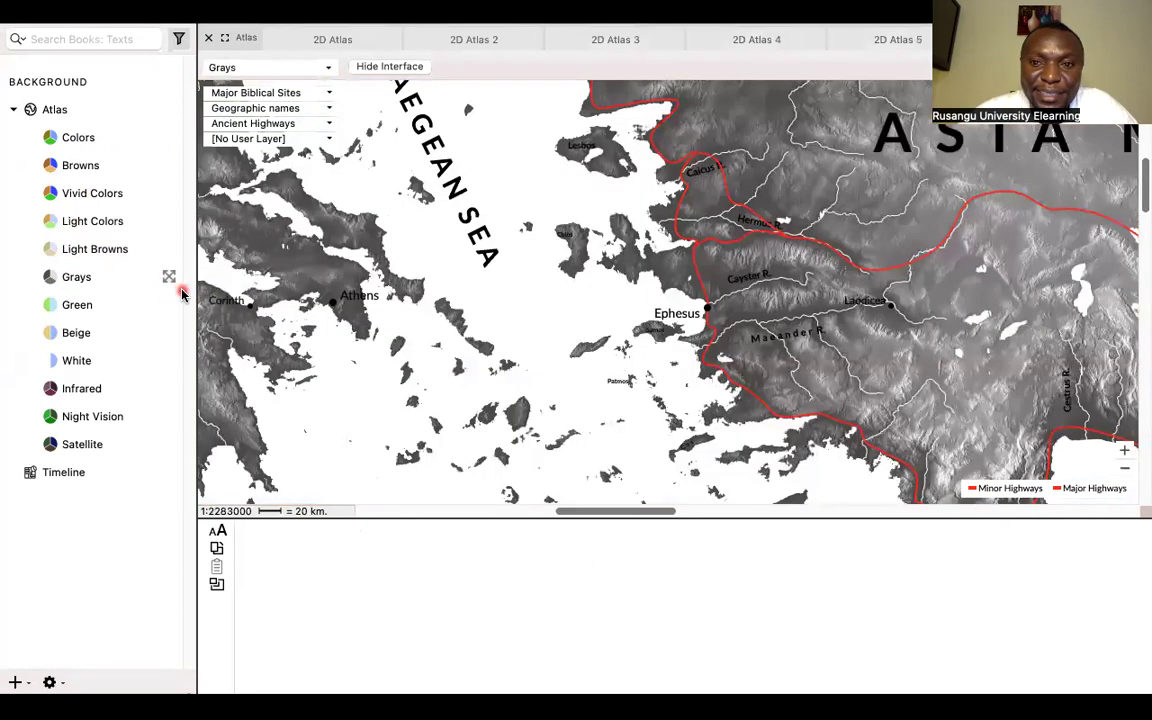
click(77, 308)
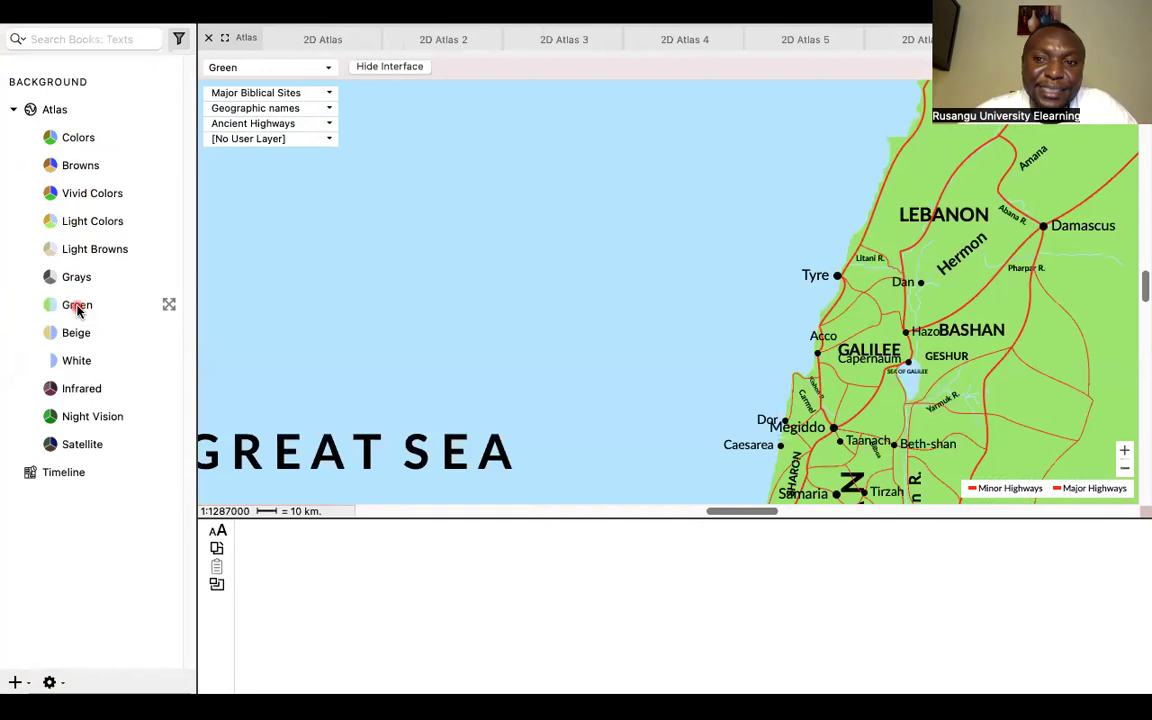
click(70, 336)
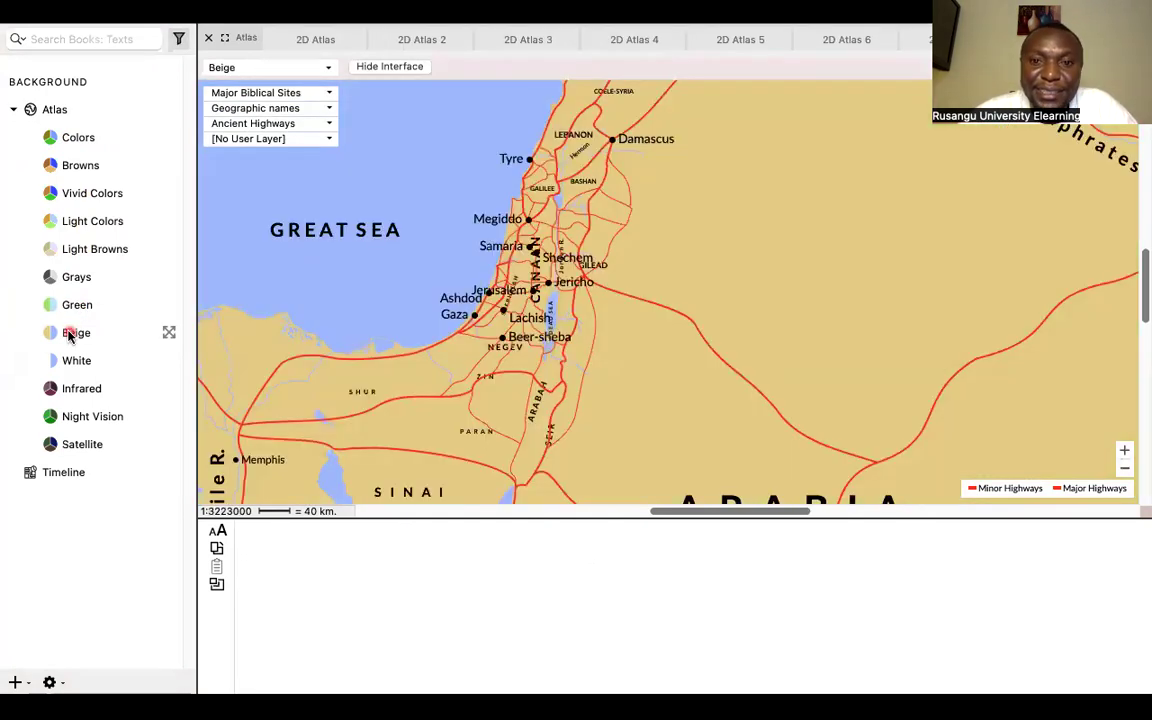
click(72, 364)
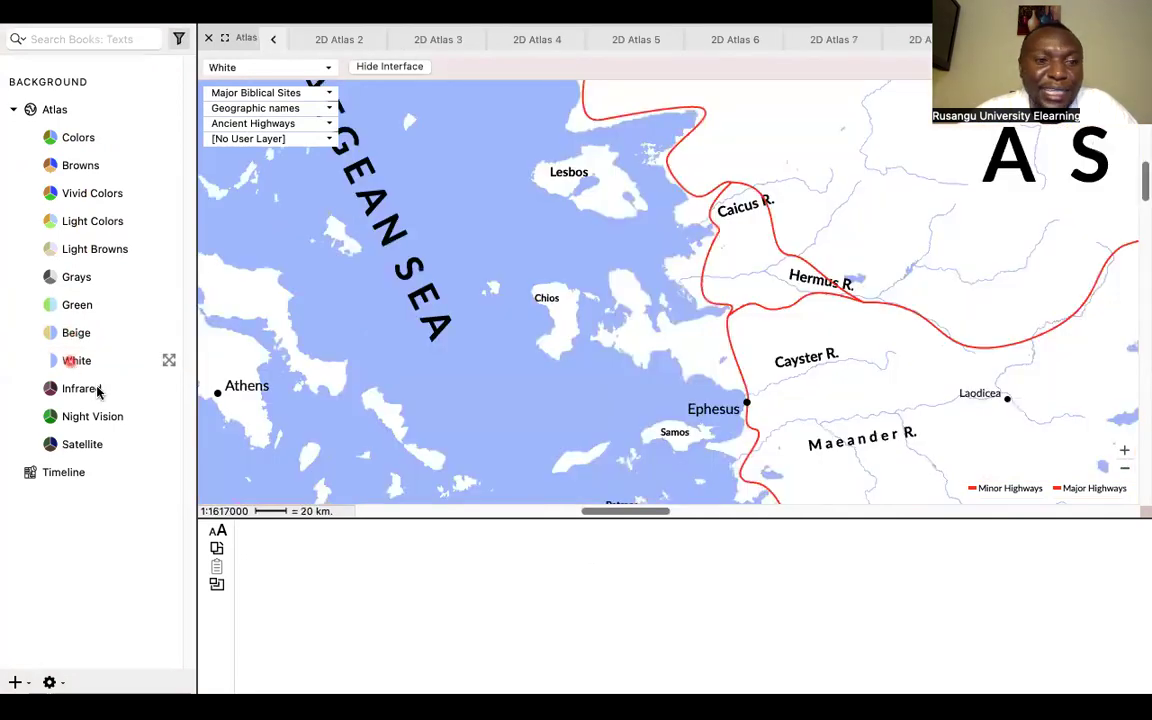
Open the Infrared, Night Vision and Satellite atlas maps in separate tabs.
click(66, 396)
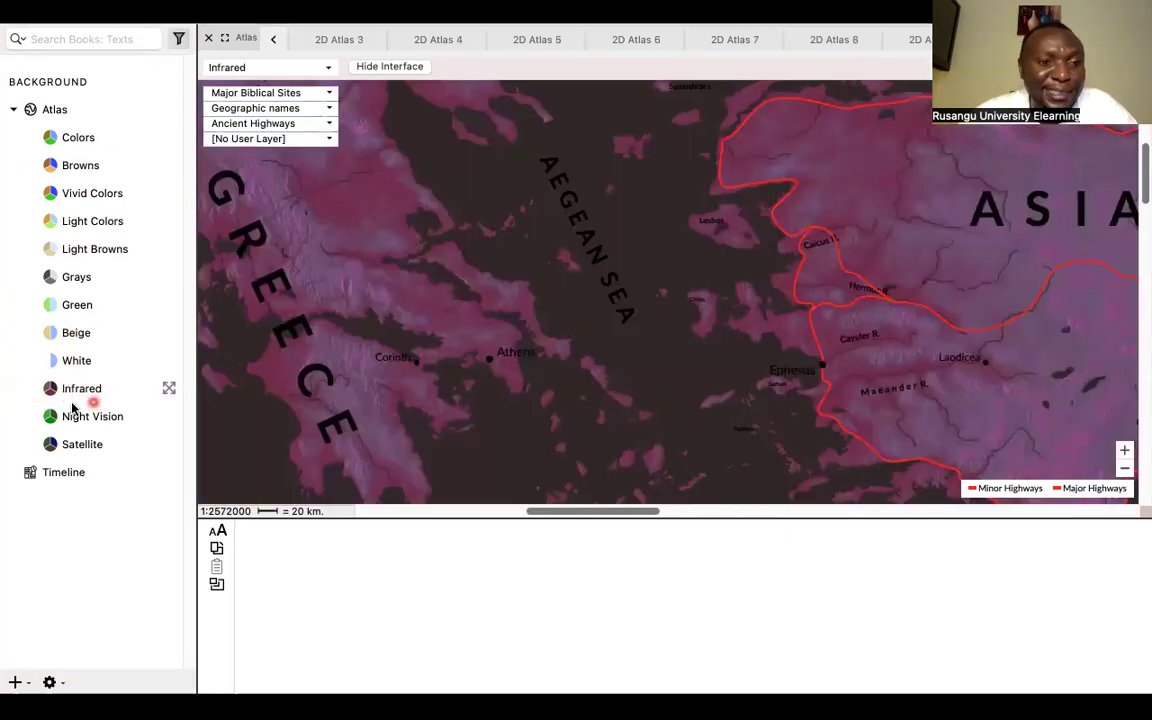
click(69, 424)
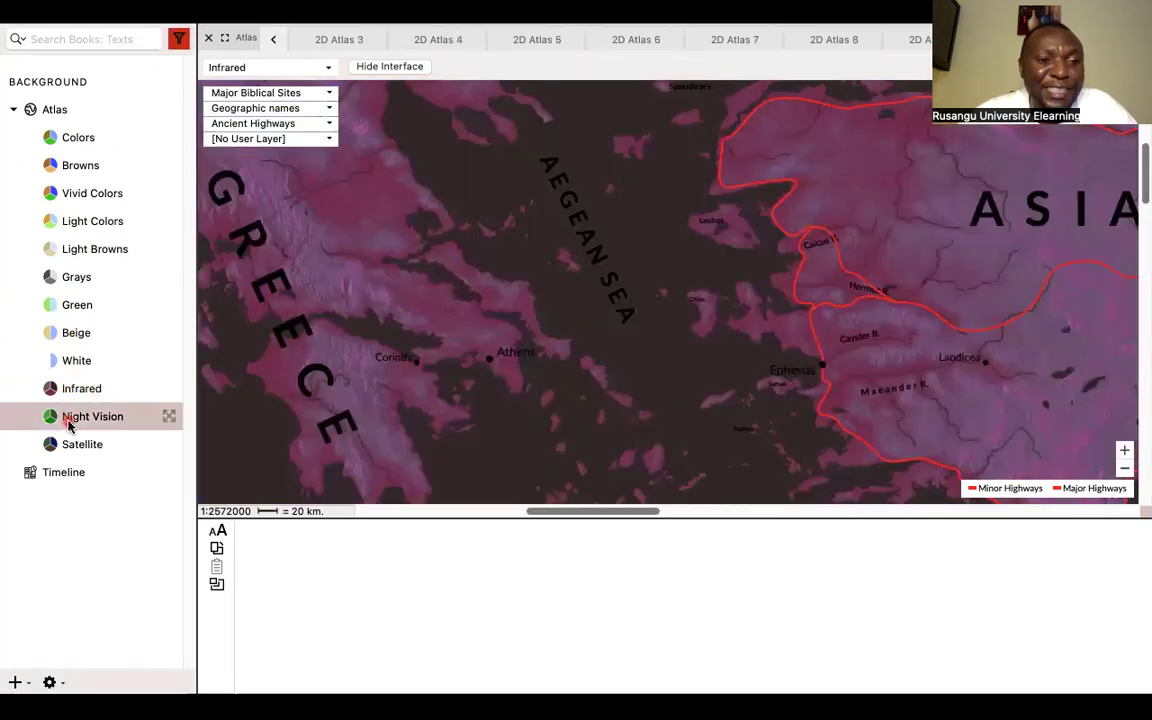
click(297, 362)
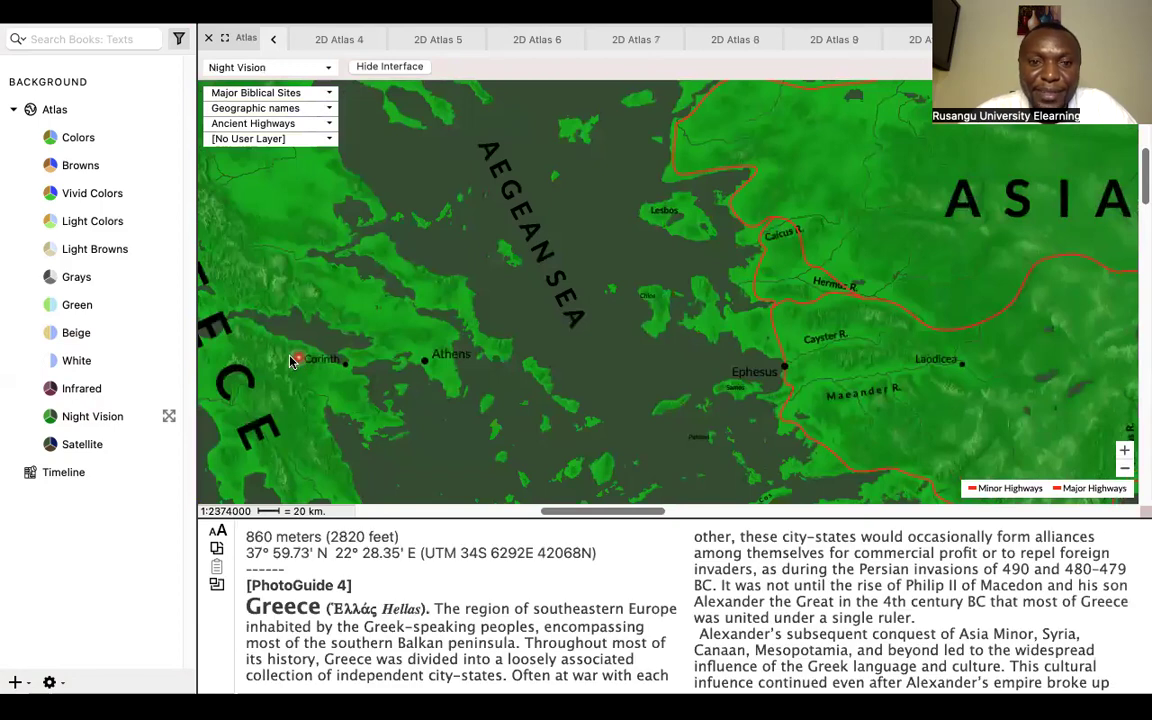
click(72, 446)
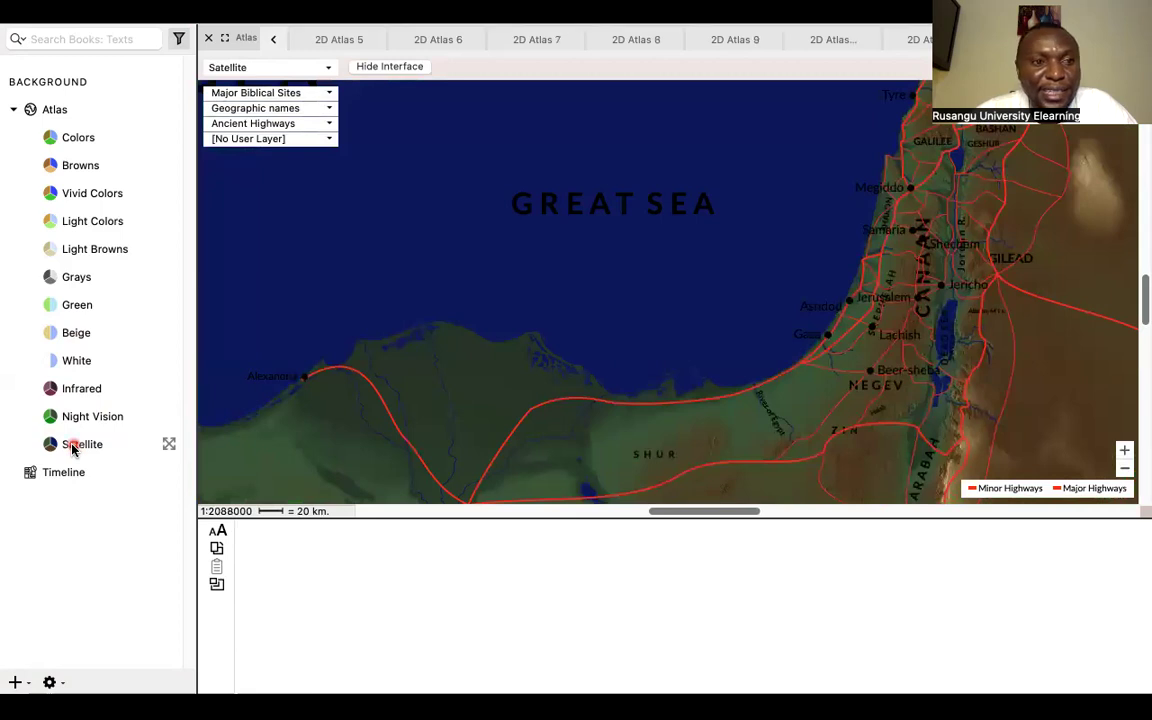
Open the Light Browns map in another tab and inspect elevation and coordinates at points around the Aegean Sea.
click(93, 249)
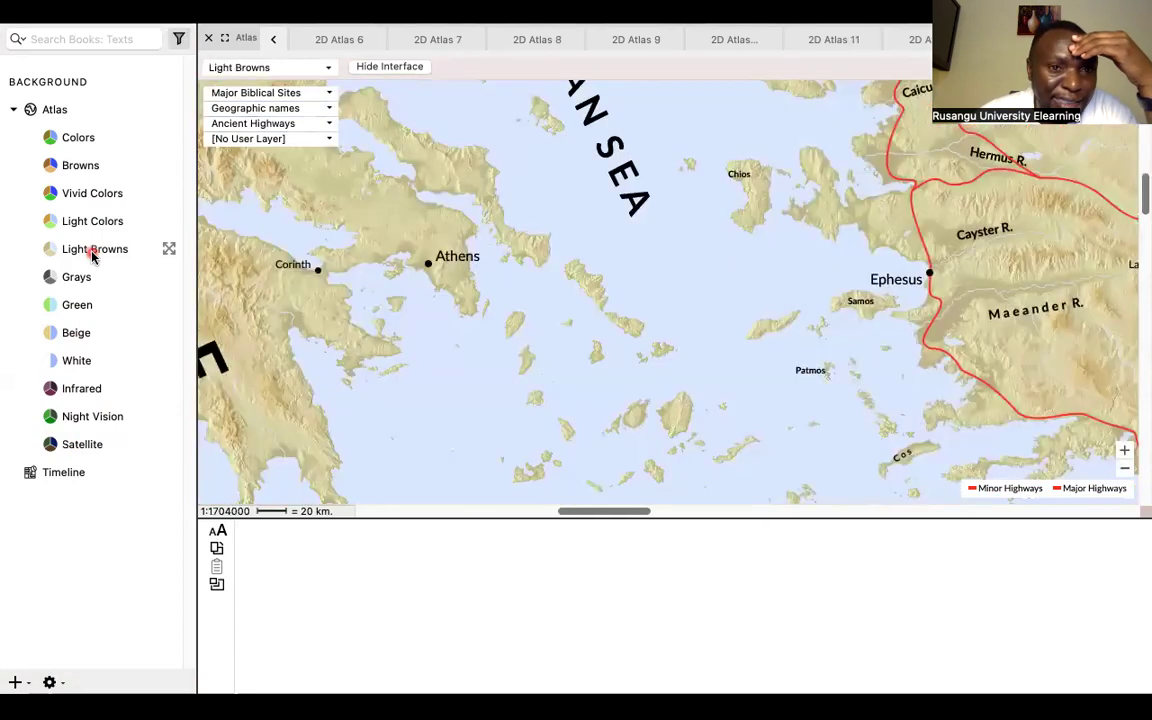
click(496, 267)
click(712, 293)
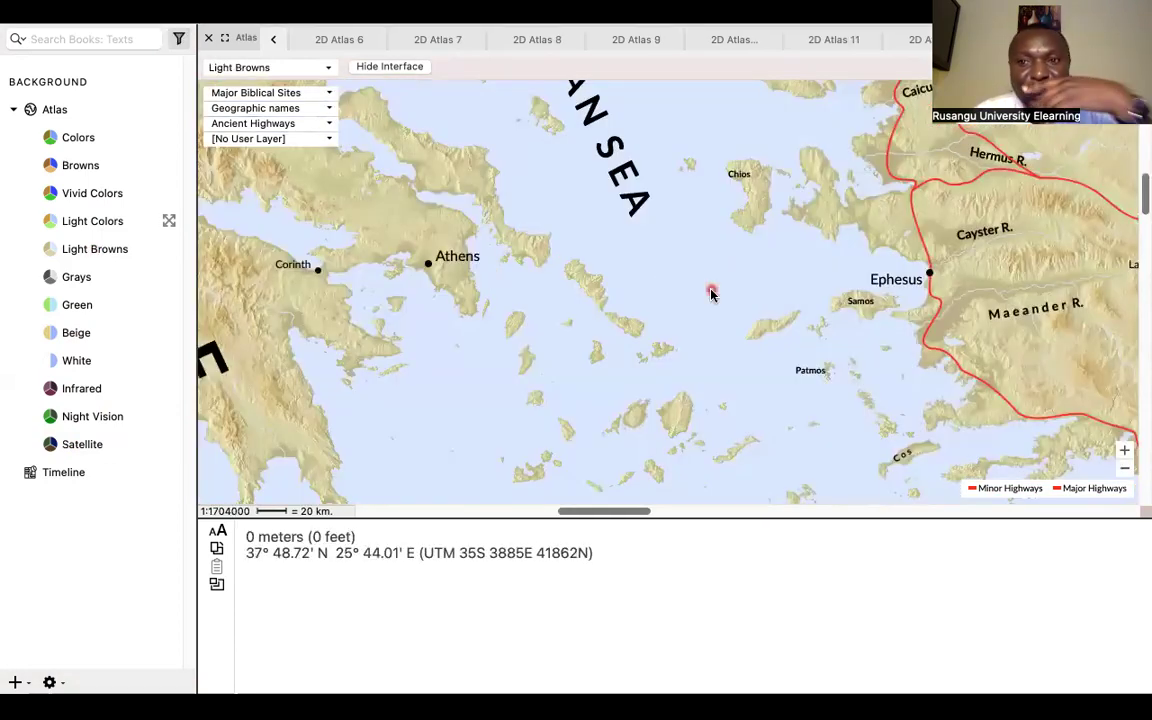
click(948, 128)
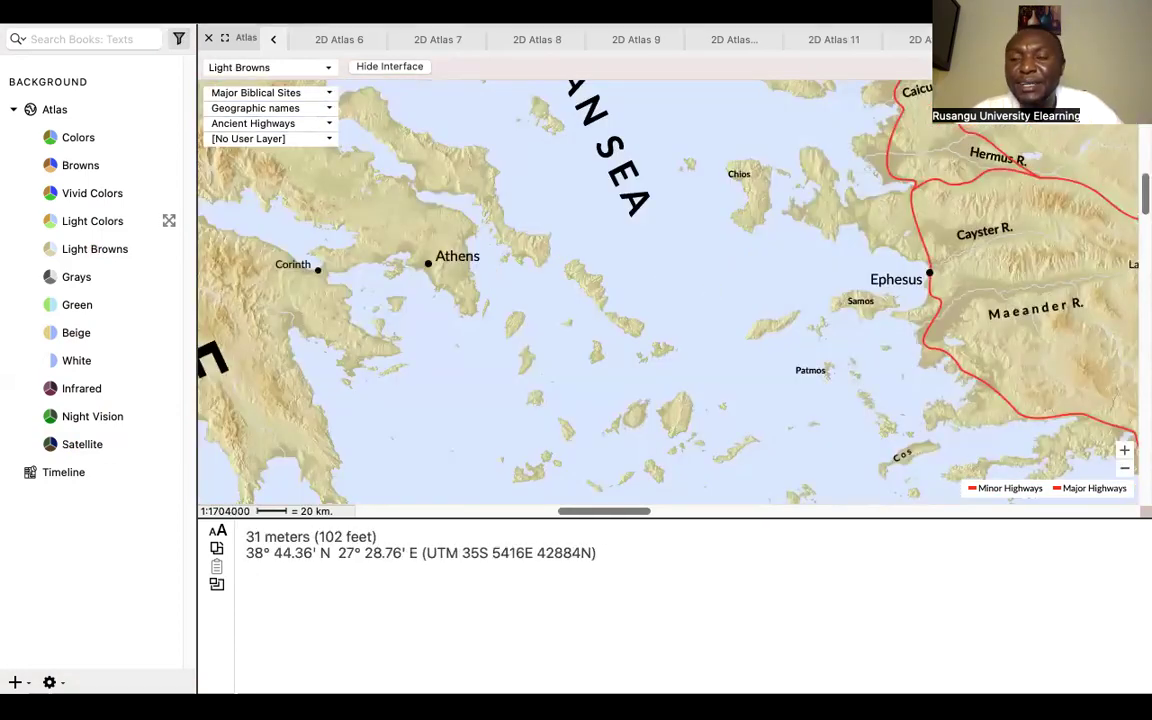
click(491, 392)
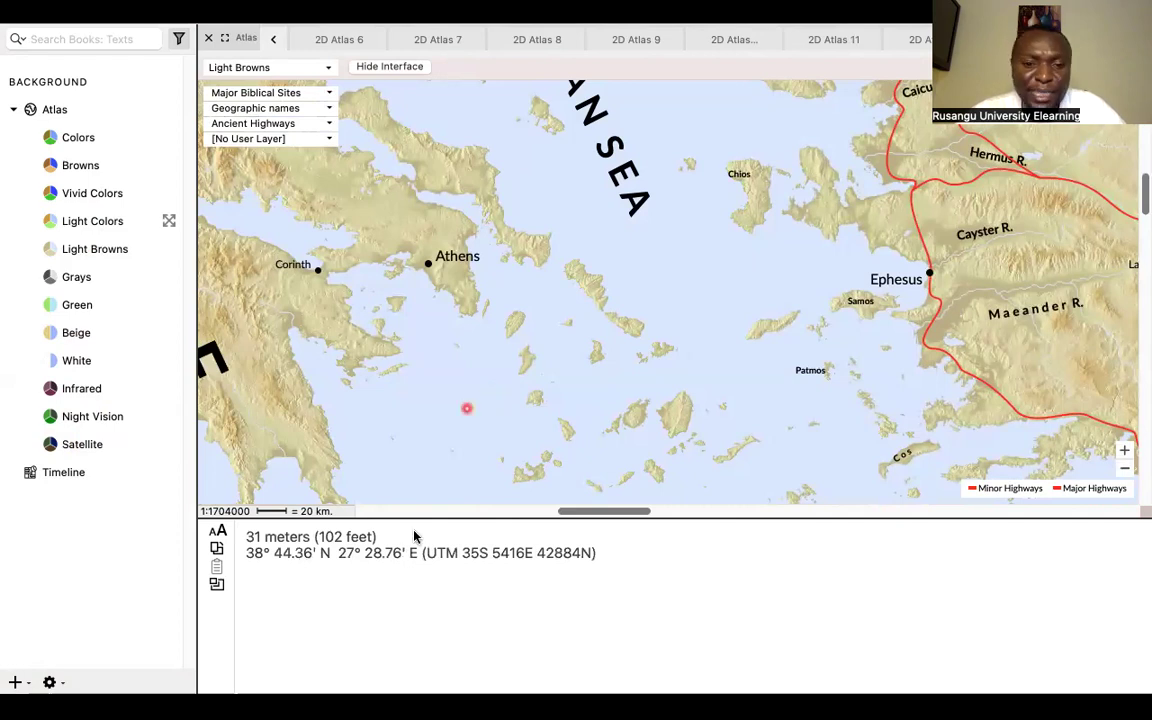
click(384, 583)
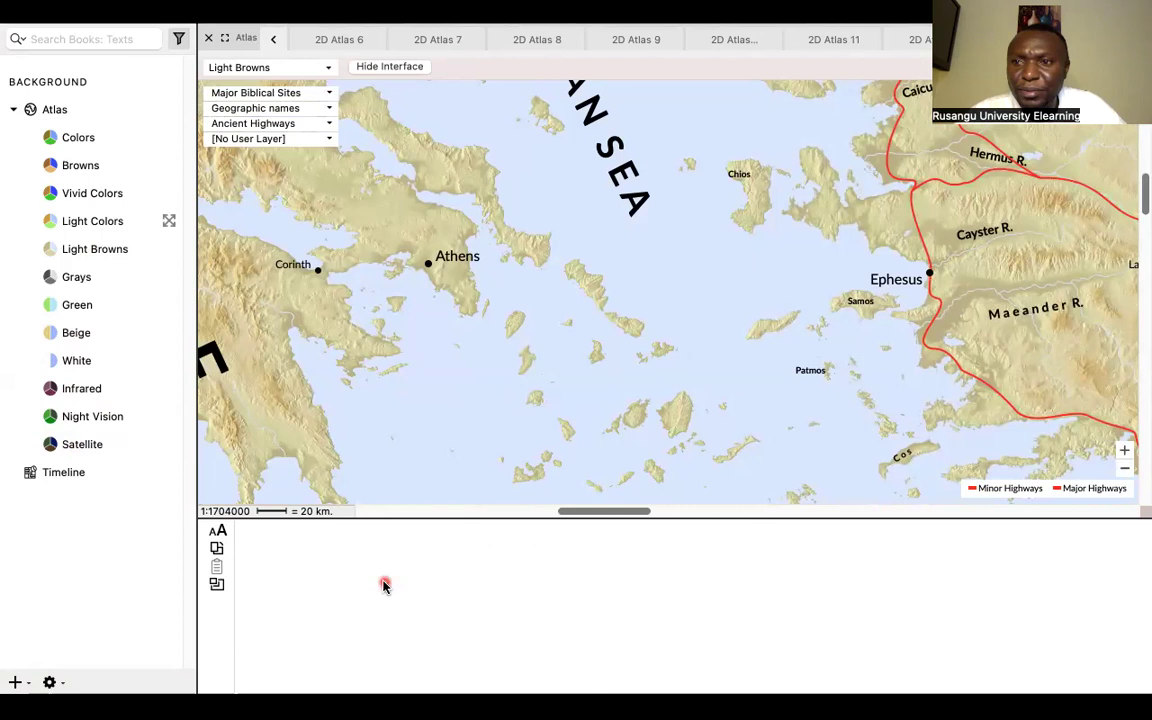
click(482, 355)
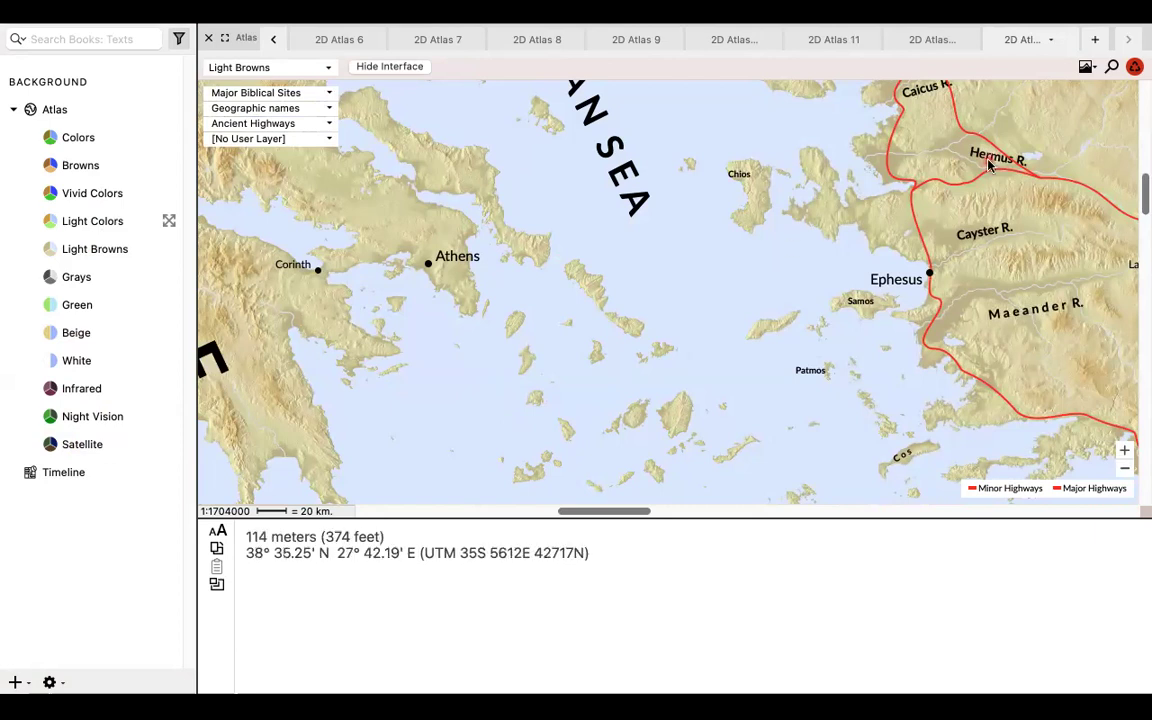
click(597, 206)
click(220, 236)
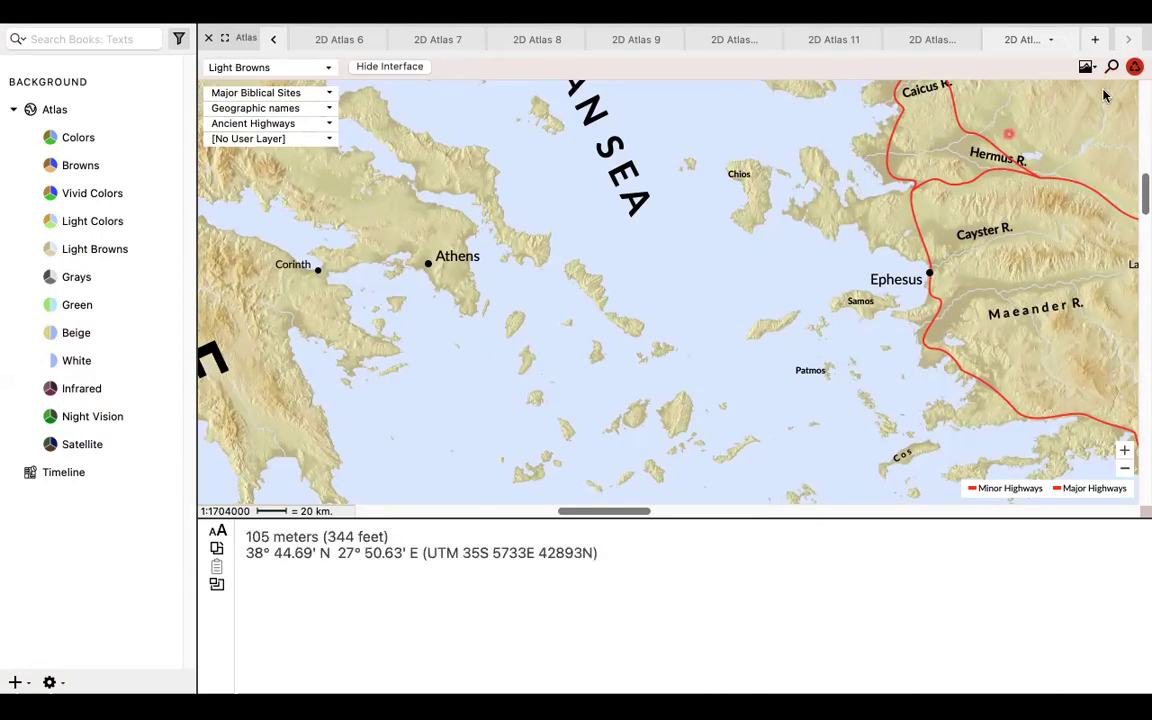
Search the atlas places for "bethe" and go to Bethel on the Light Browns map.
click(1113, 74)
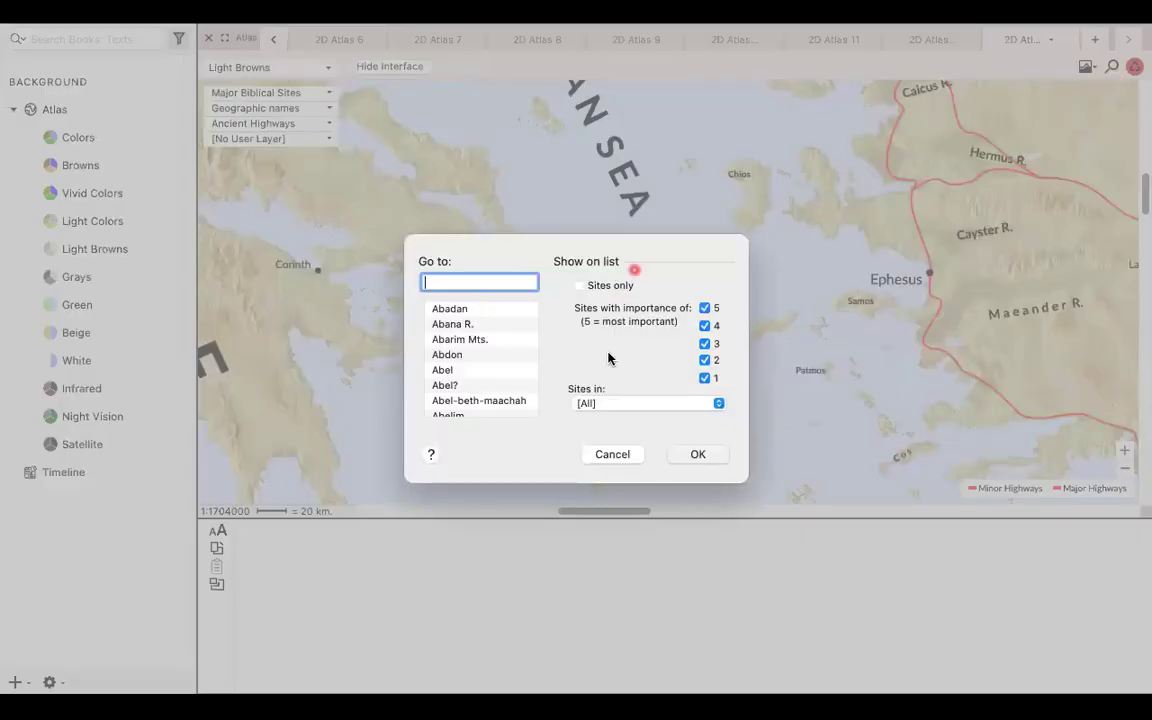
click(609, 454)
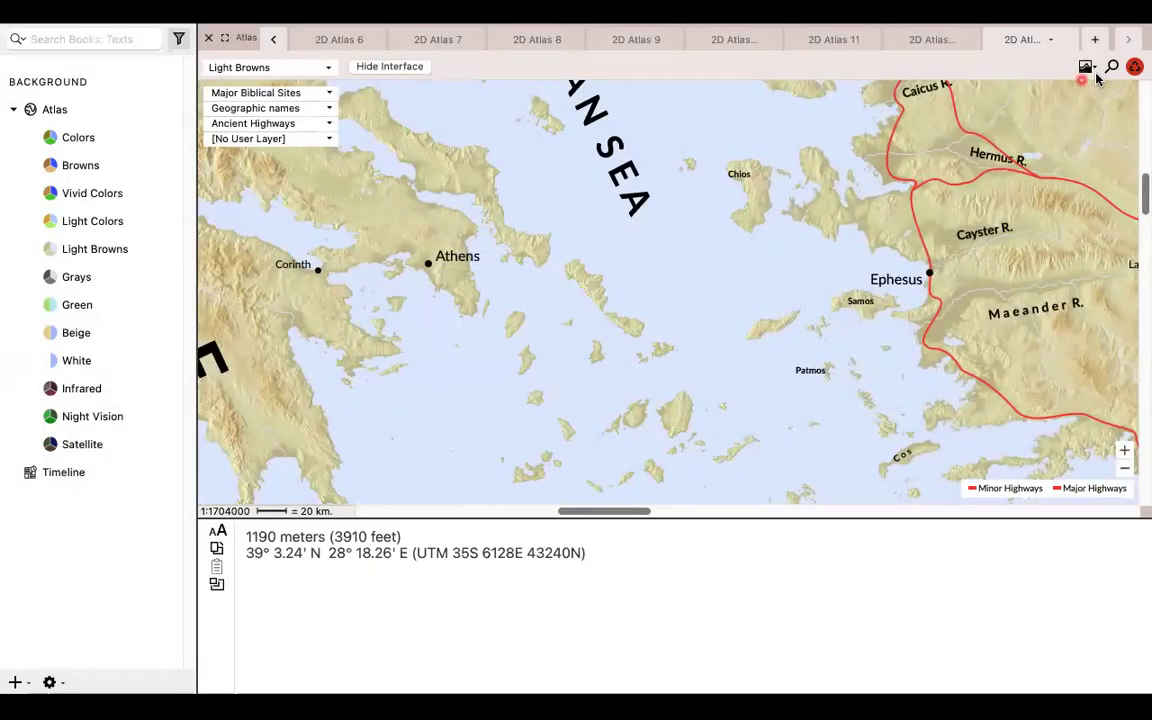
click(1108, 74)
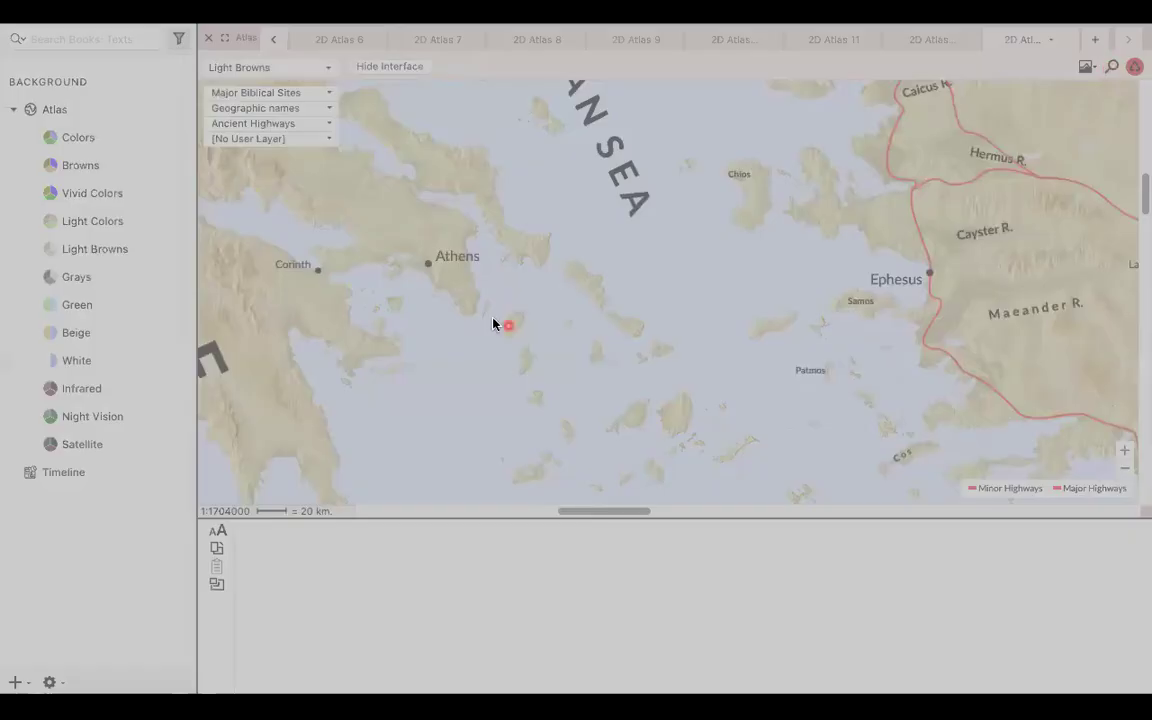
text(bethe)
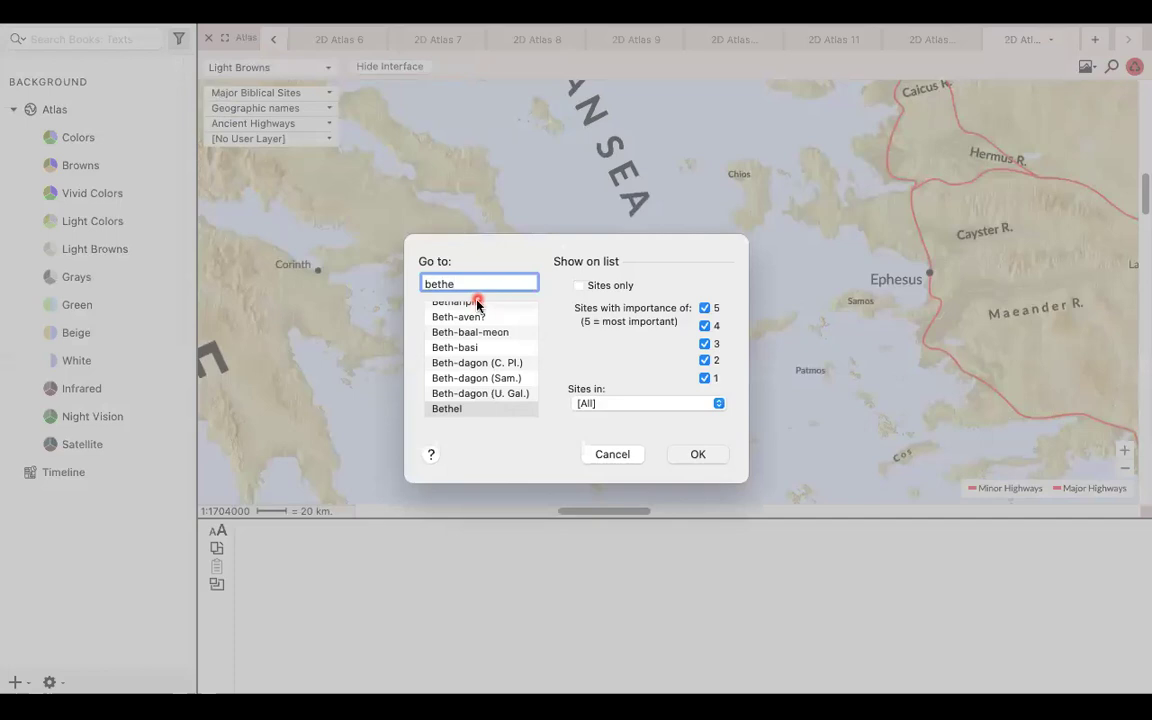
click(459, 410)
click(701, 451)
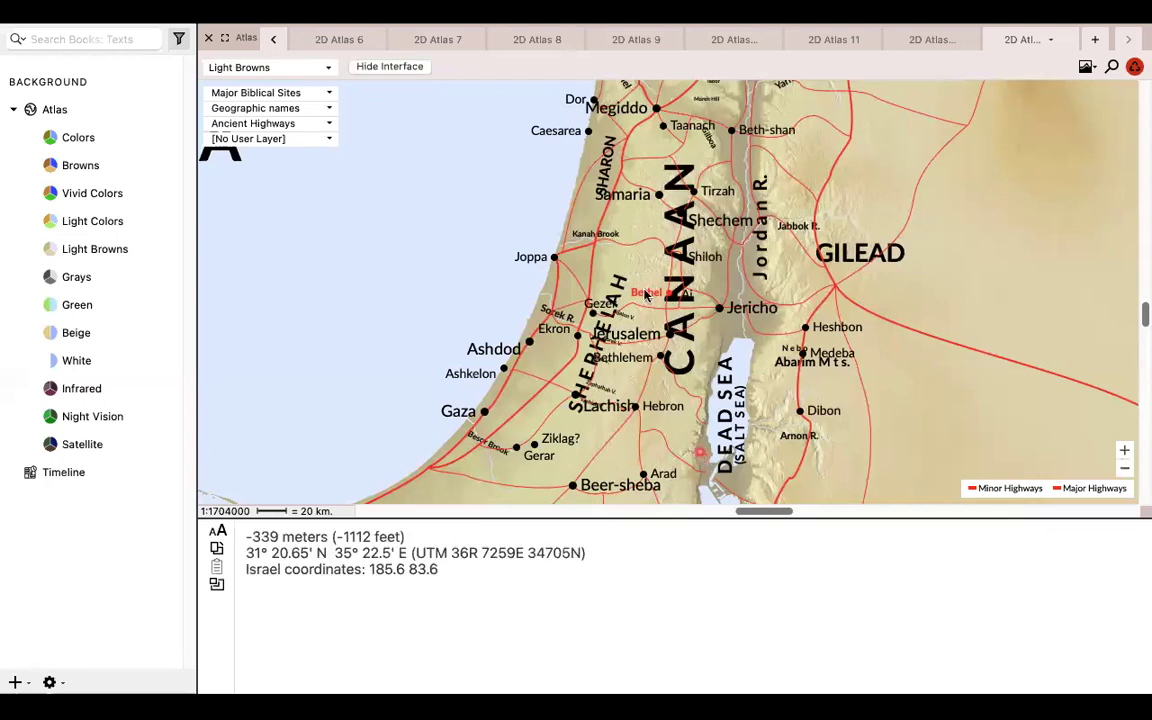
Examine the place information for sites around Bethel, including Heshbon and the Shephelah.
mouse_move(636, 317)
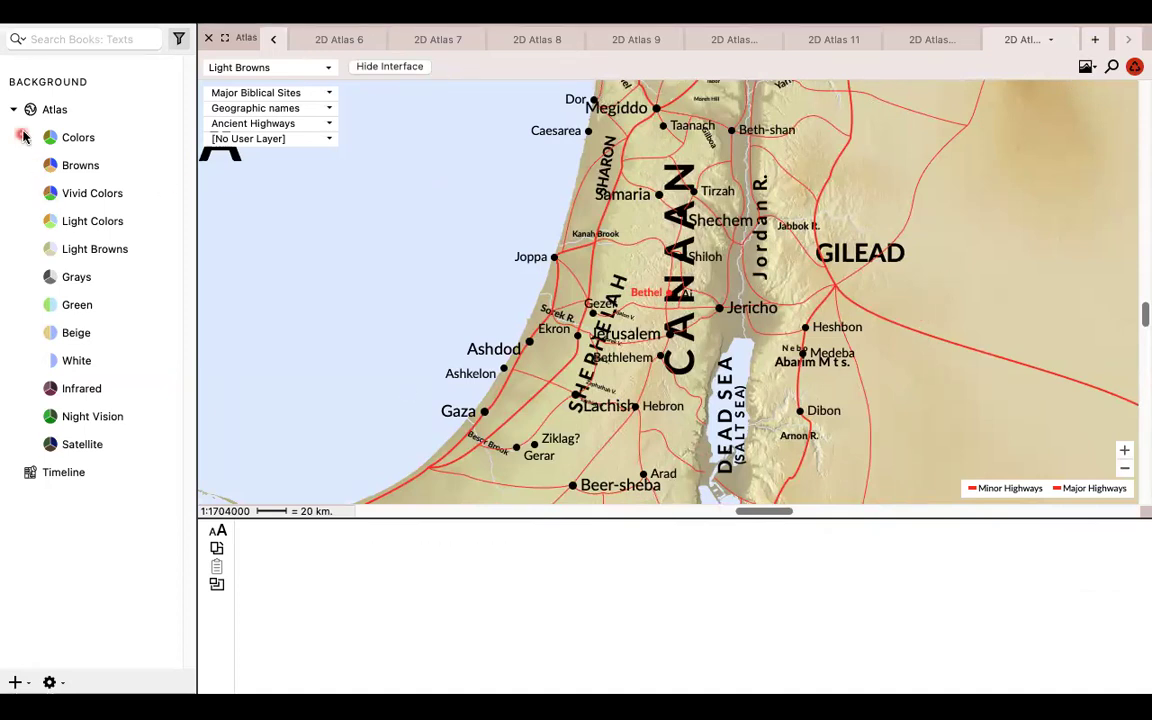
click(842, 348)
mouse_move(857, 340)
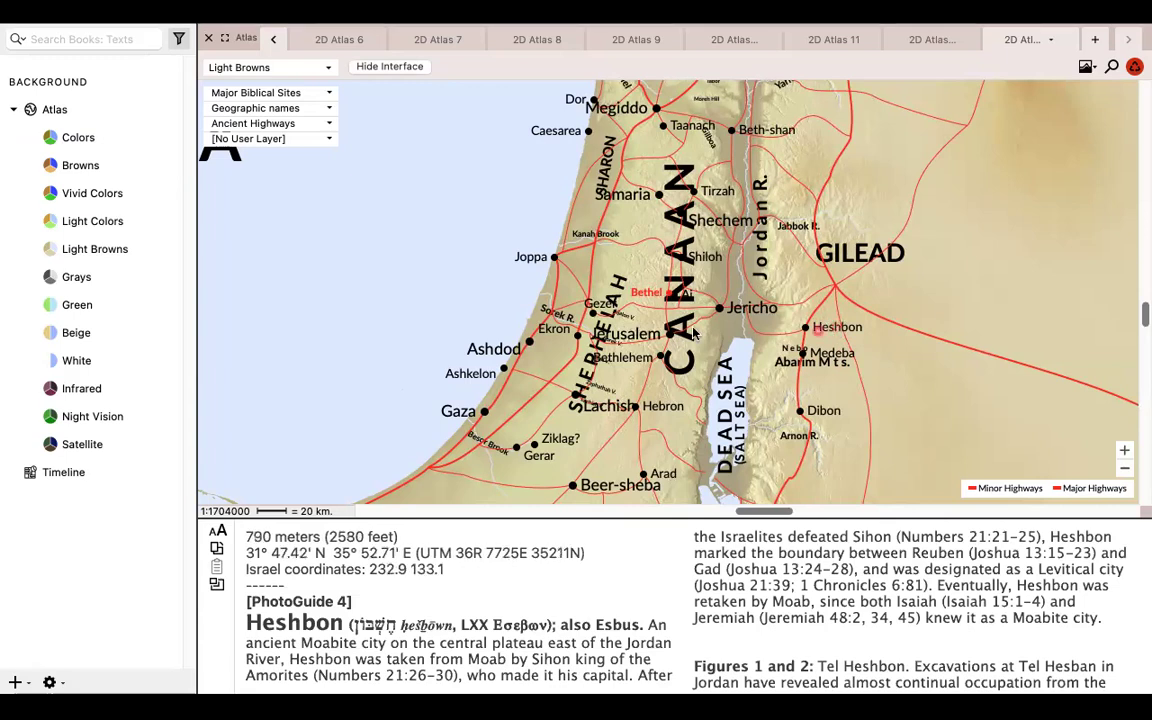
mouse_move(585, 352)
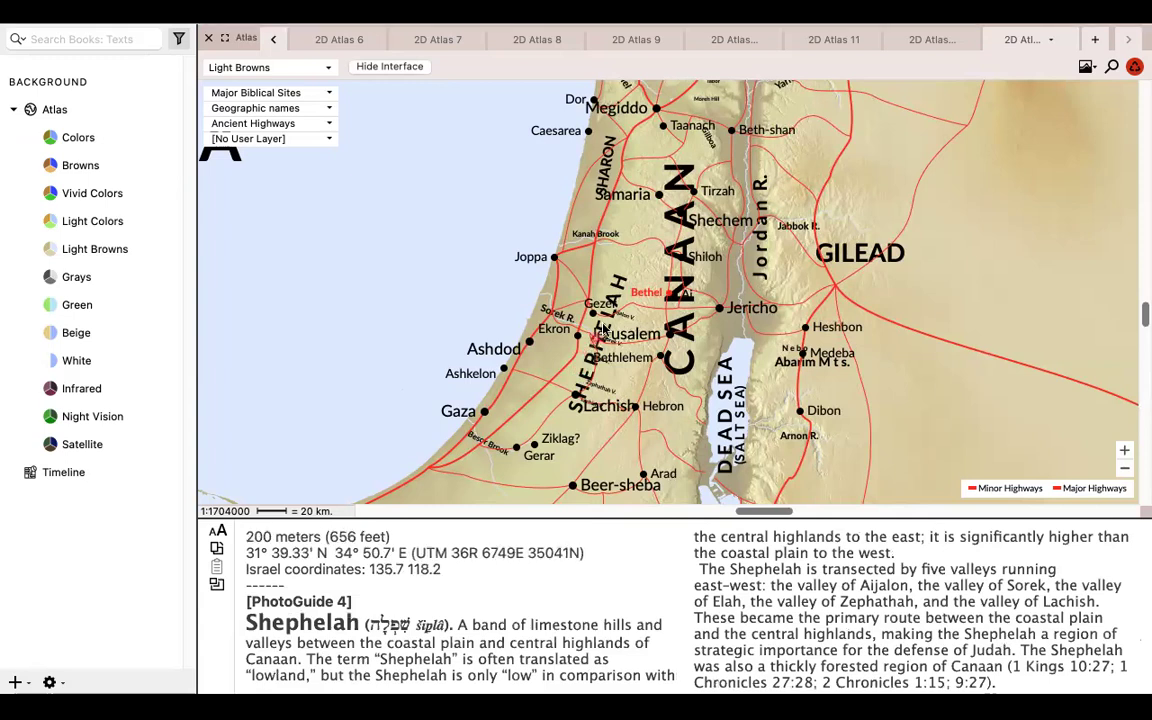
mouse_move(662, 296)
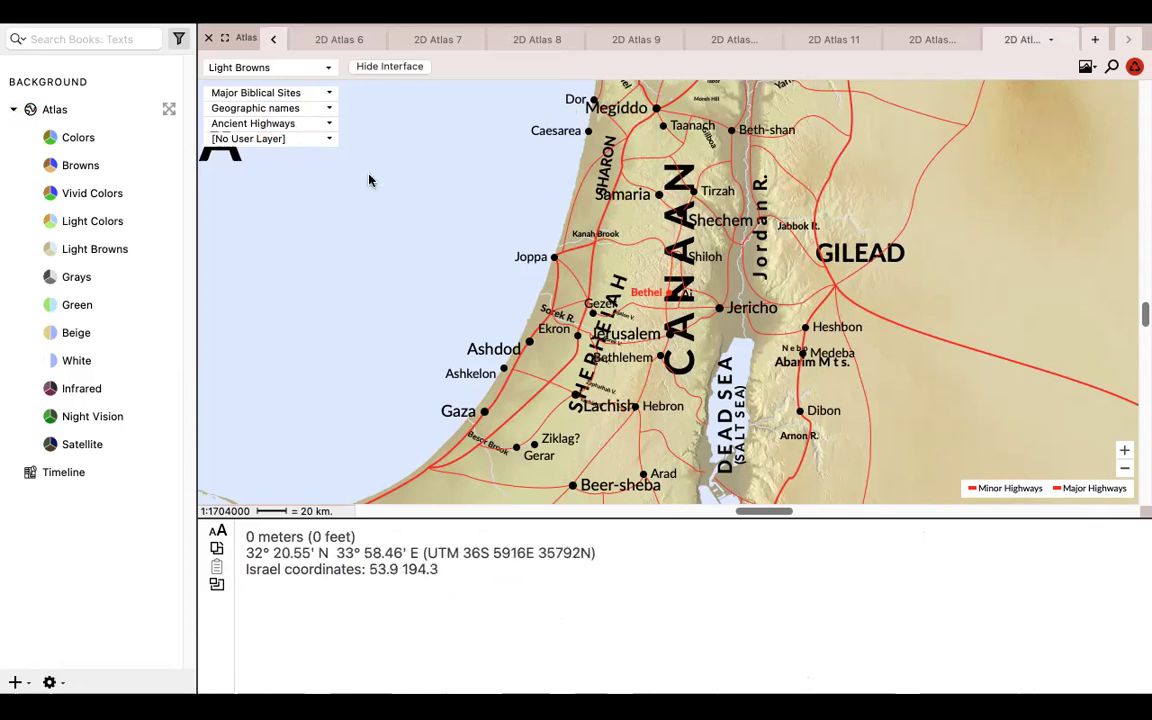
Set the site layer of the Light Browns map to Seven Churches.
click(327, 94)
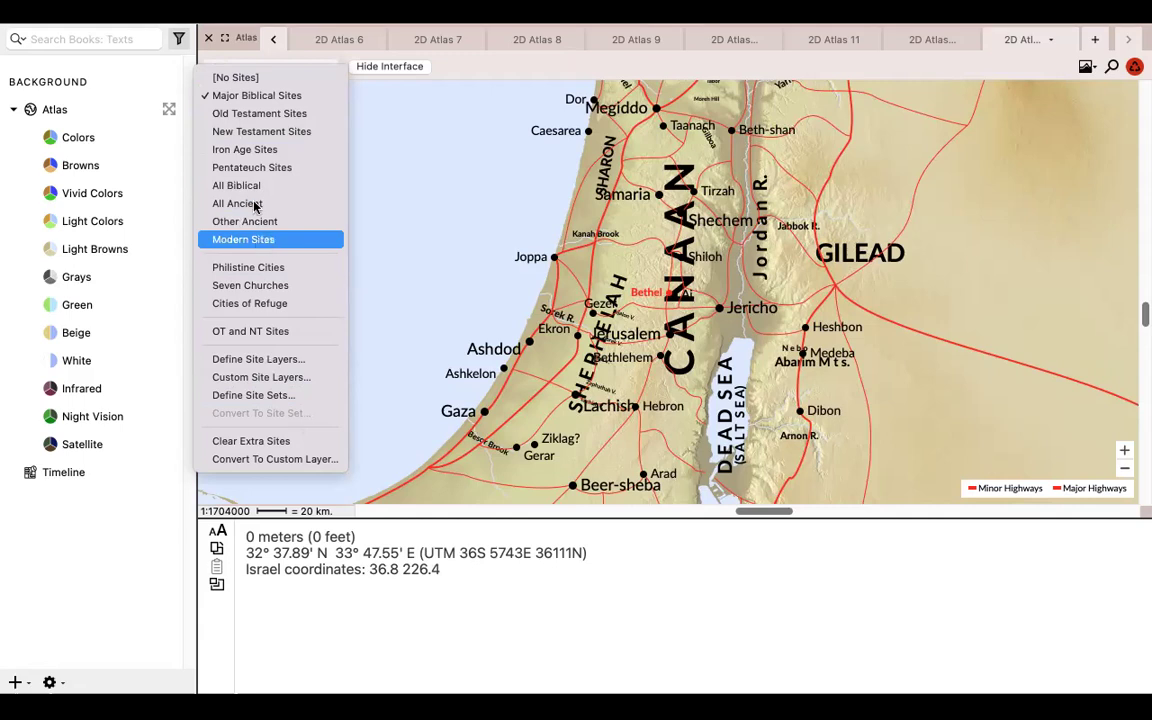
click(286, 288)
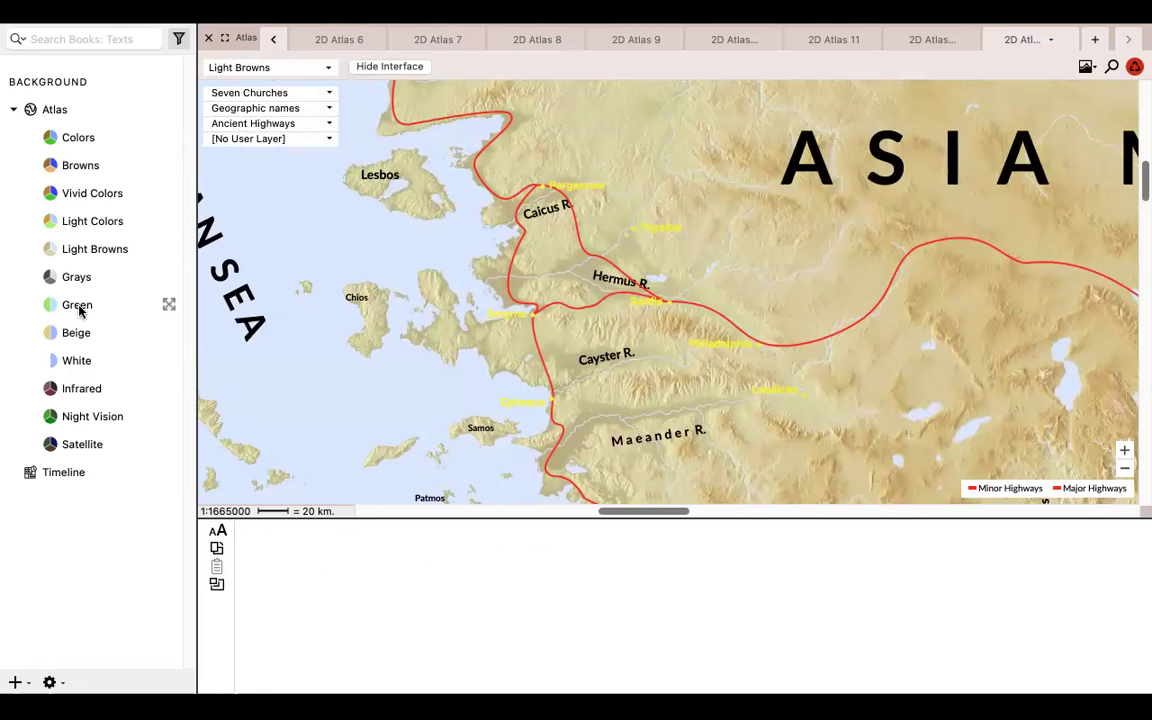
Open the Vivid Colors map in a new tab and set its site layer to Seven Churches.
click(70, 200)
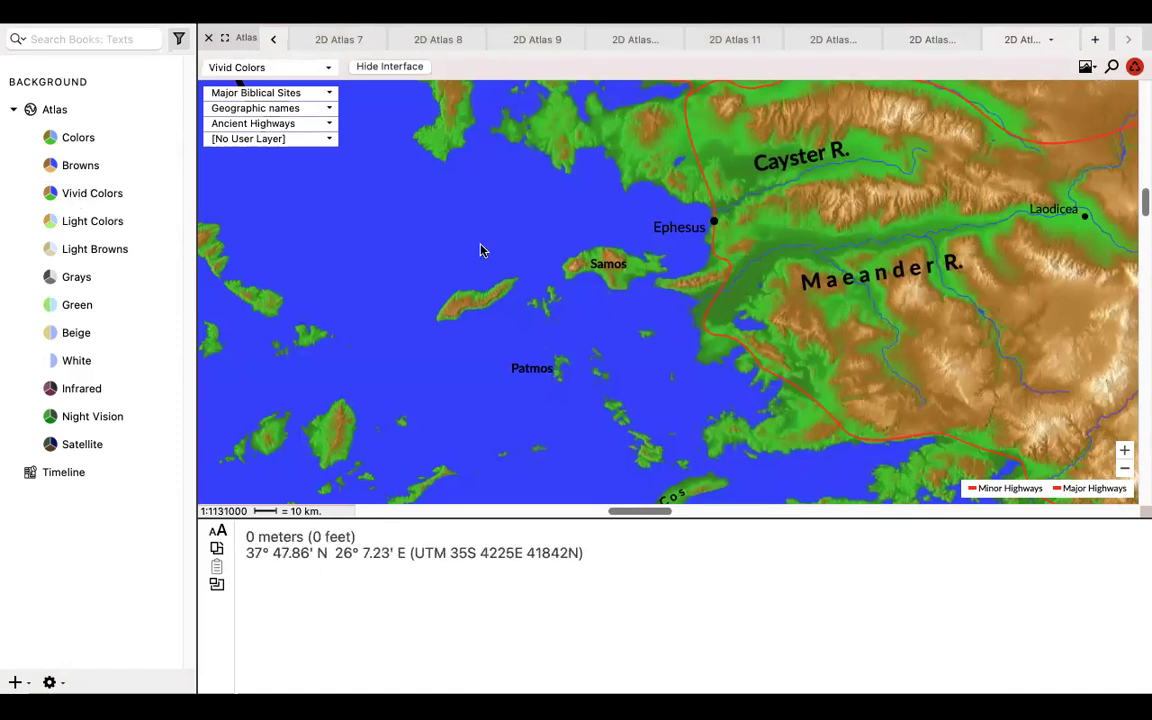
scroll(656, 303, right, 2)
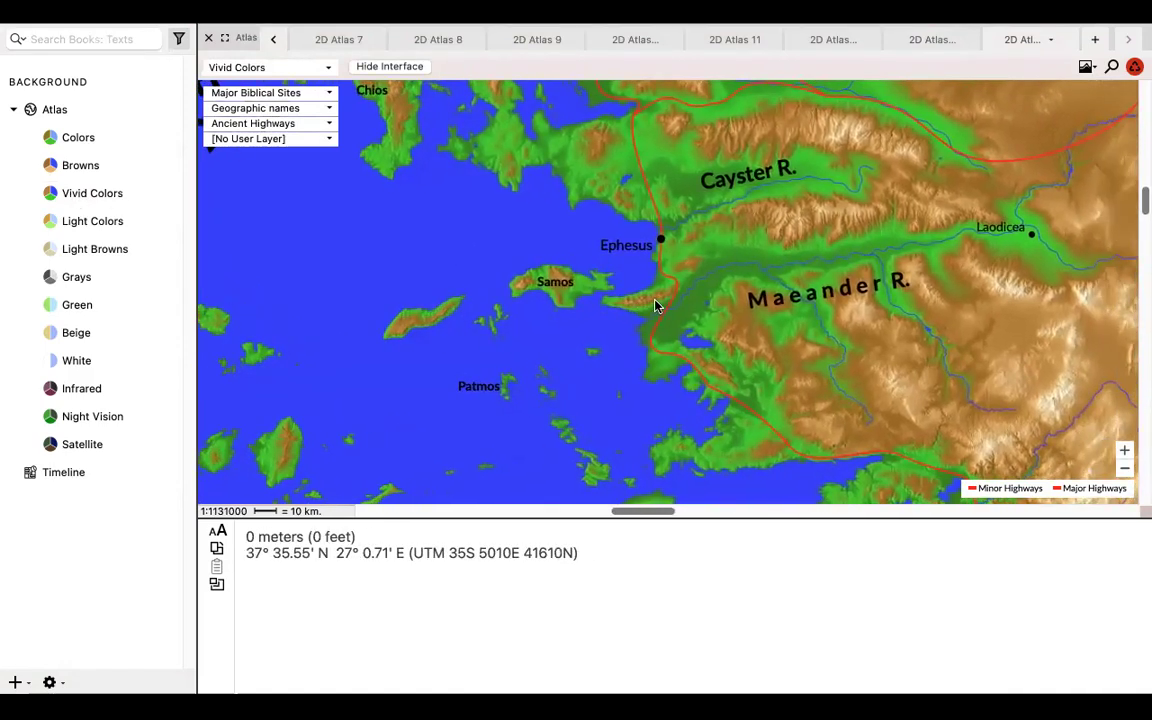
click(325, 95)
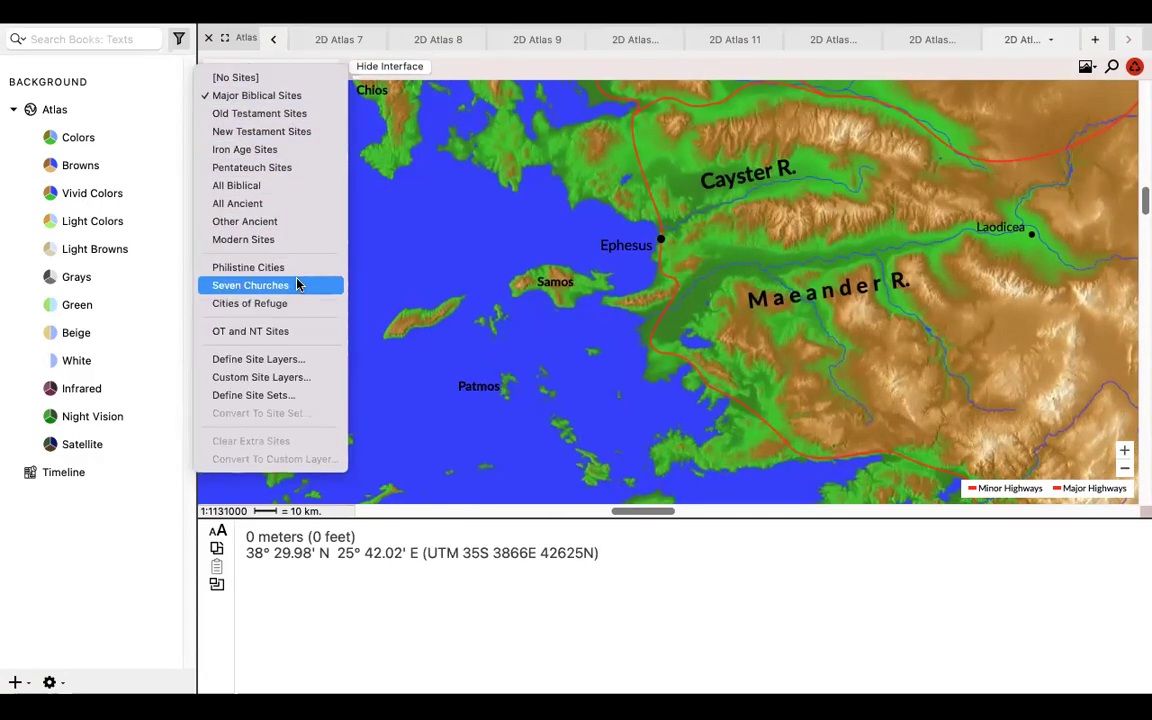
click(250, 285)
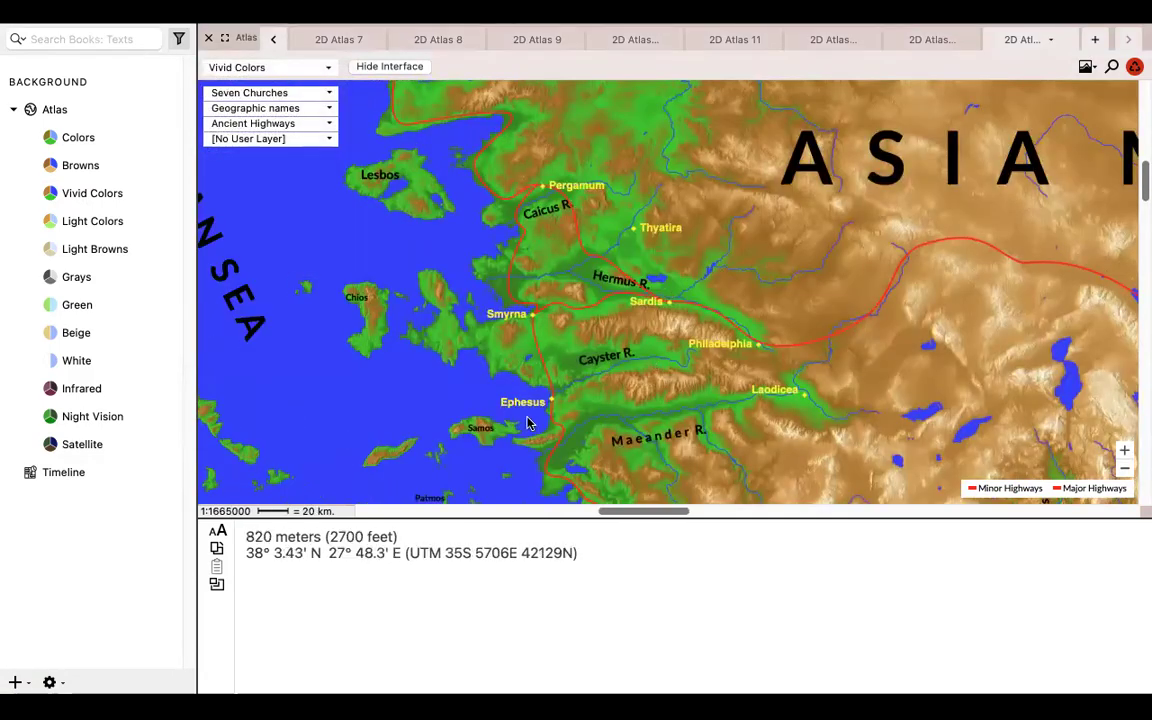
Examine the place information for the Seven Churches sites on the Vivid Colors map, including Smyrna, Pergamum, Philadelphia, Ephesus and Laodicea.
click(535, 320)
click(568, 185)
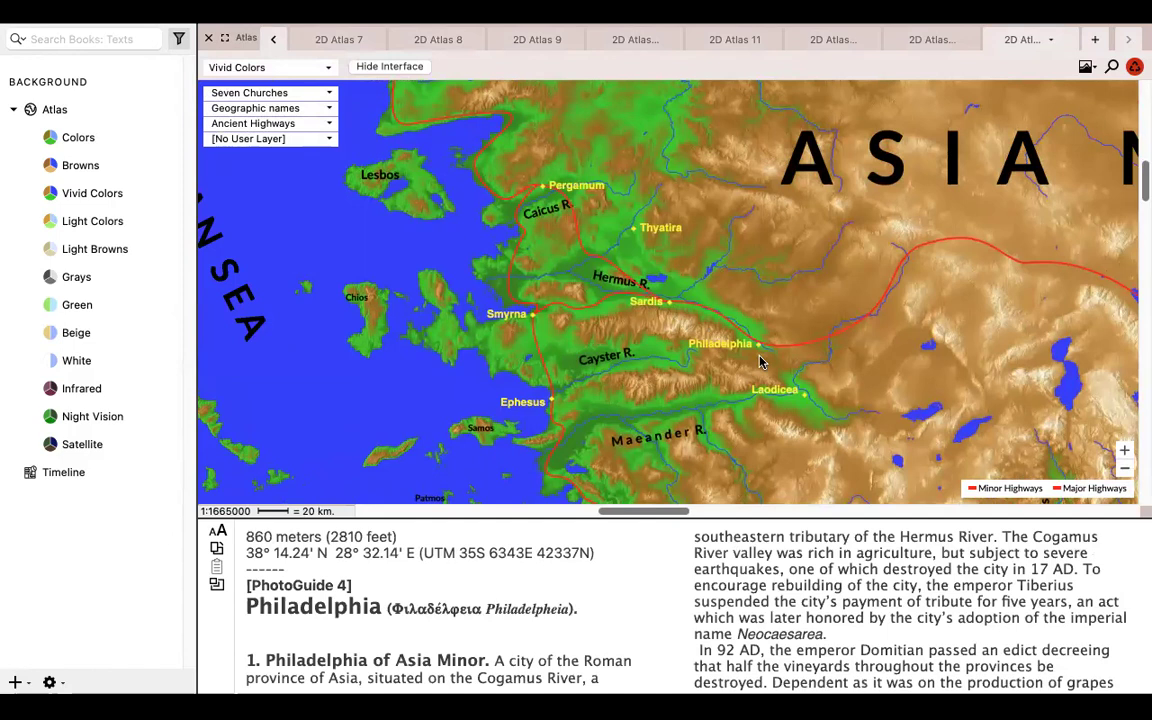
mouse_move(800, 398)
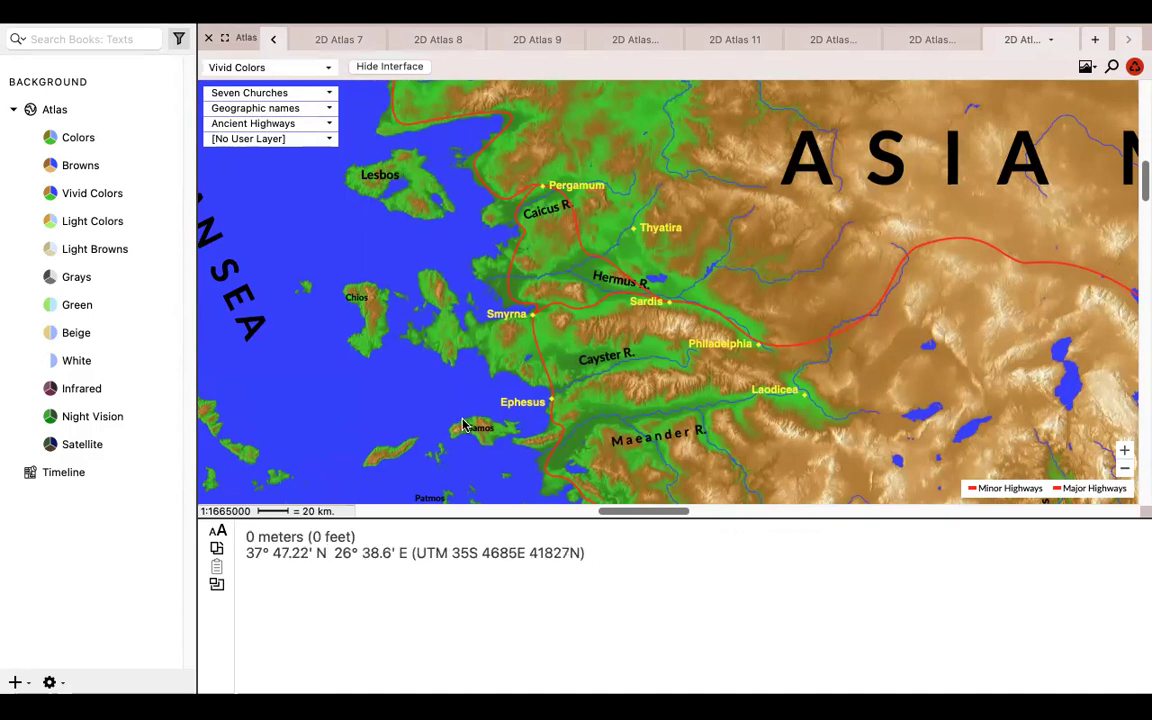
scroll(467, 421, down, 3)
mouse_move(430, 442)
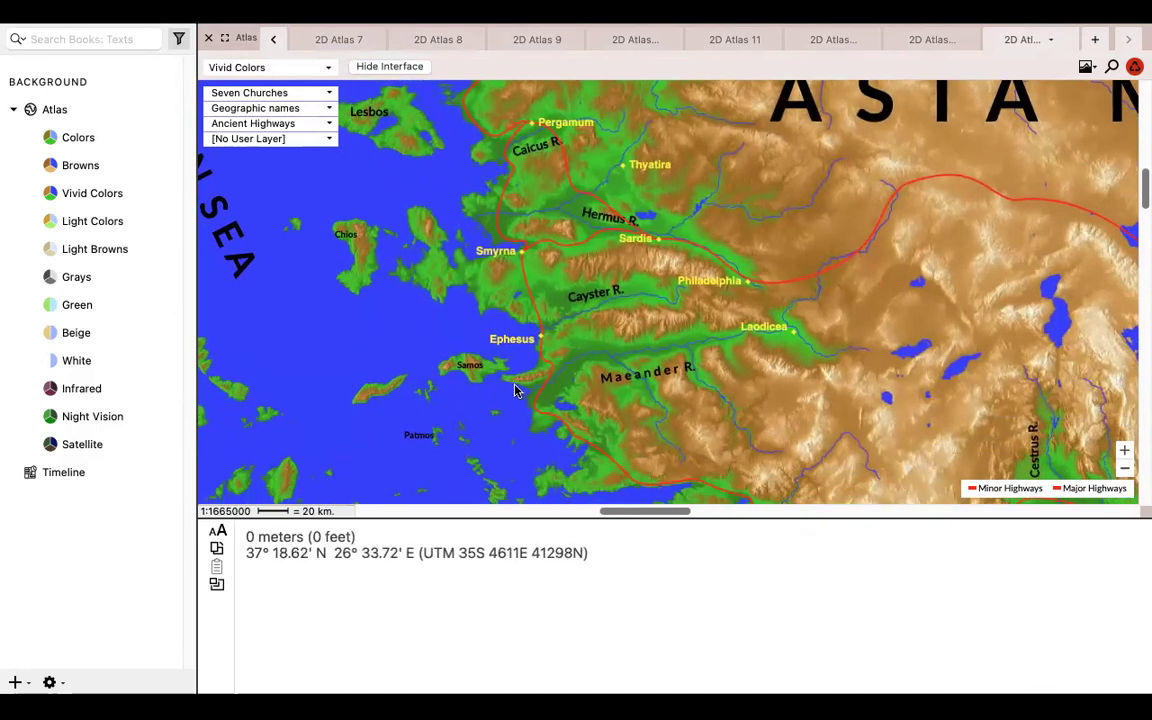
mouse_move(535, 339)
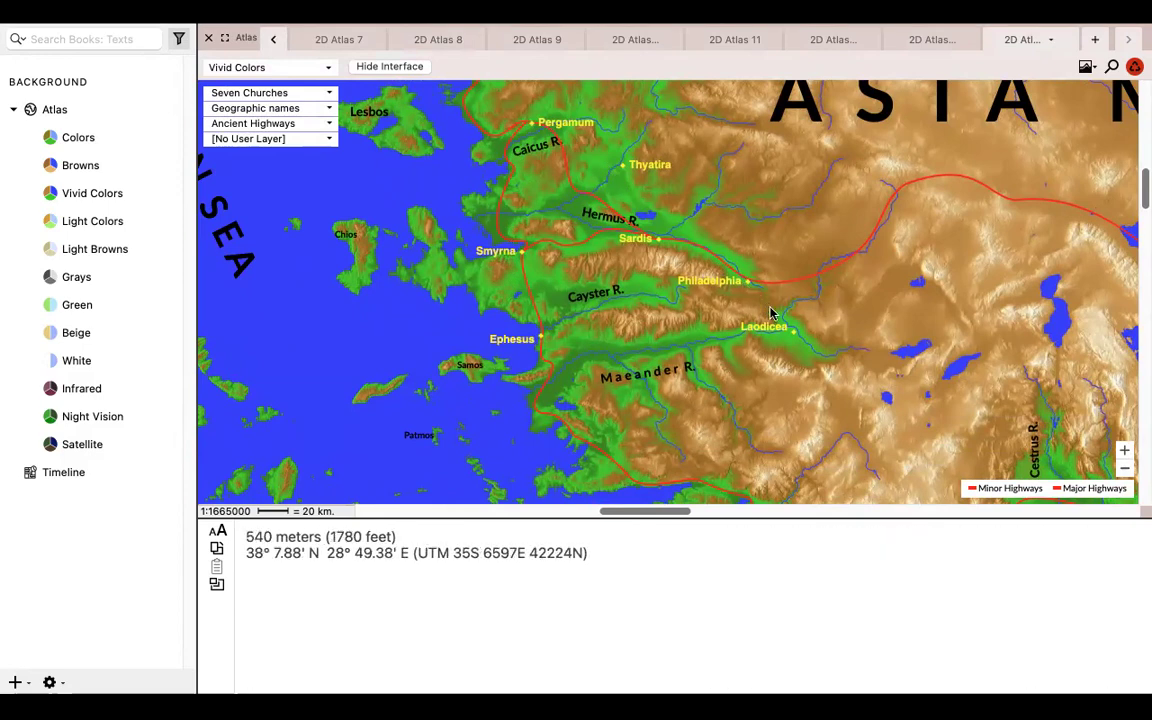
mouse_move(789, 333)
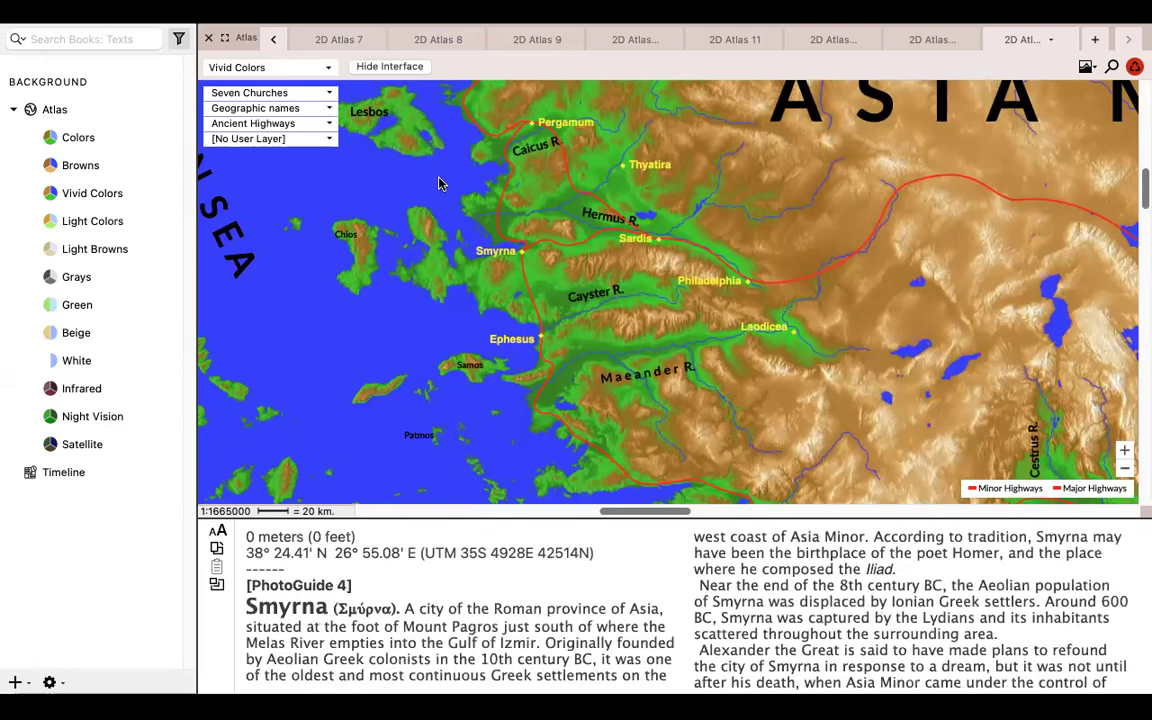
mouse_move(582, 118)
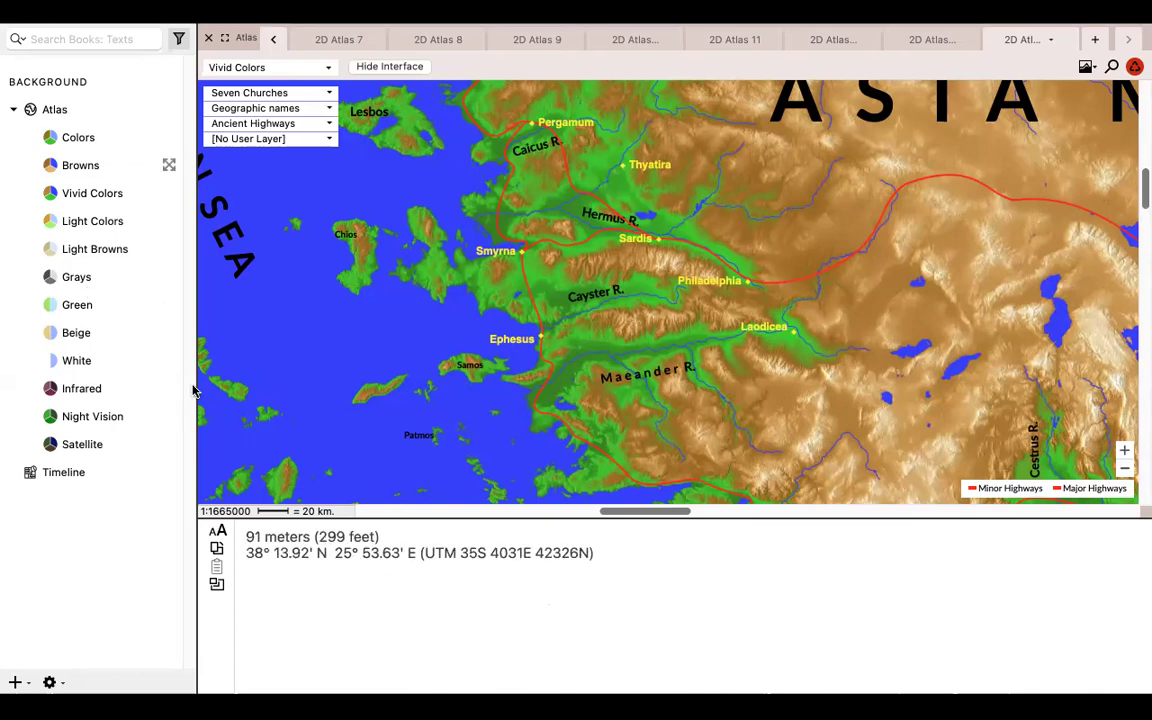
Set the site layer of the Vivid Colors map to Cities of Refuge.
click(270, 205)
click(329, 93)
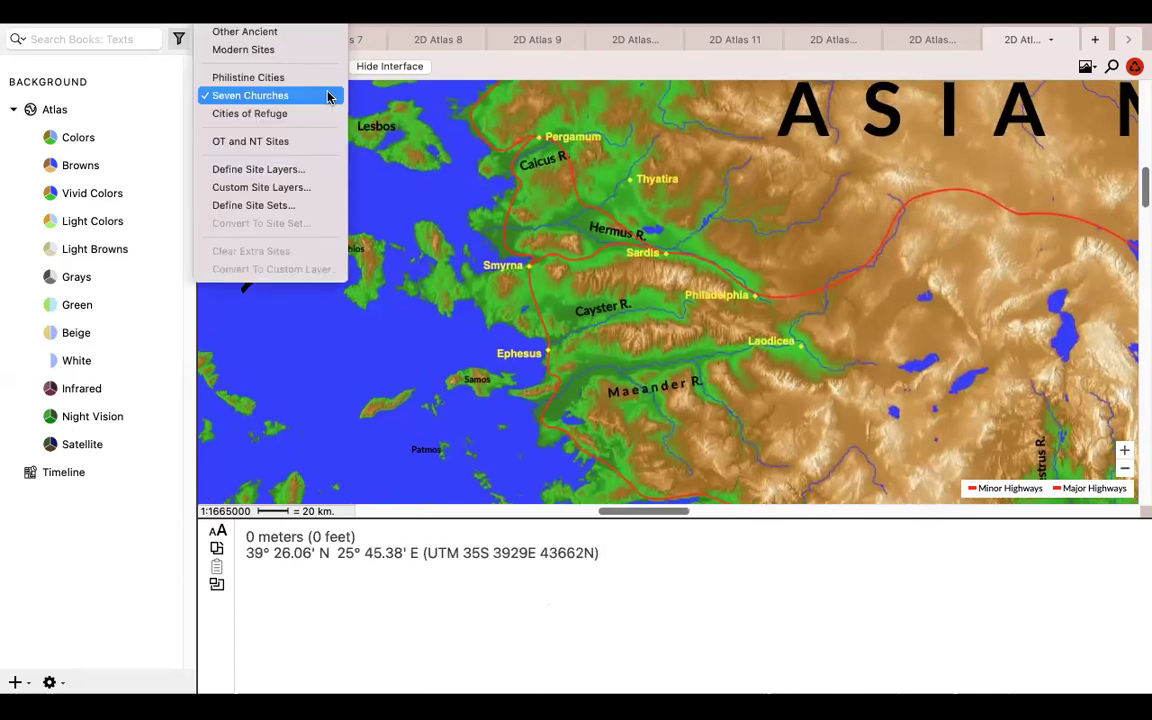
click(283, 116)
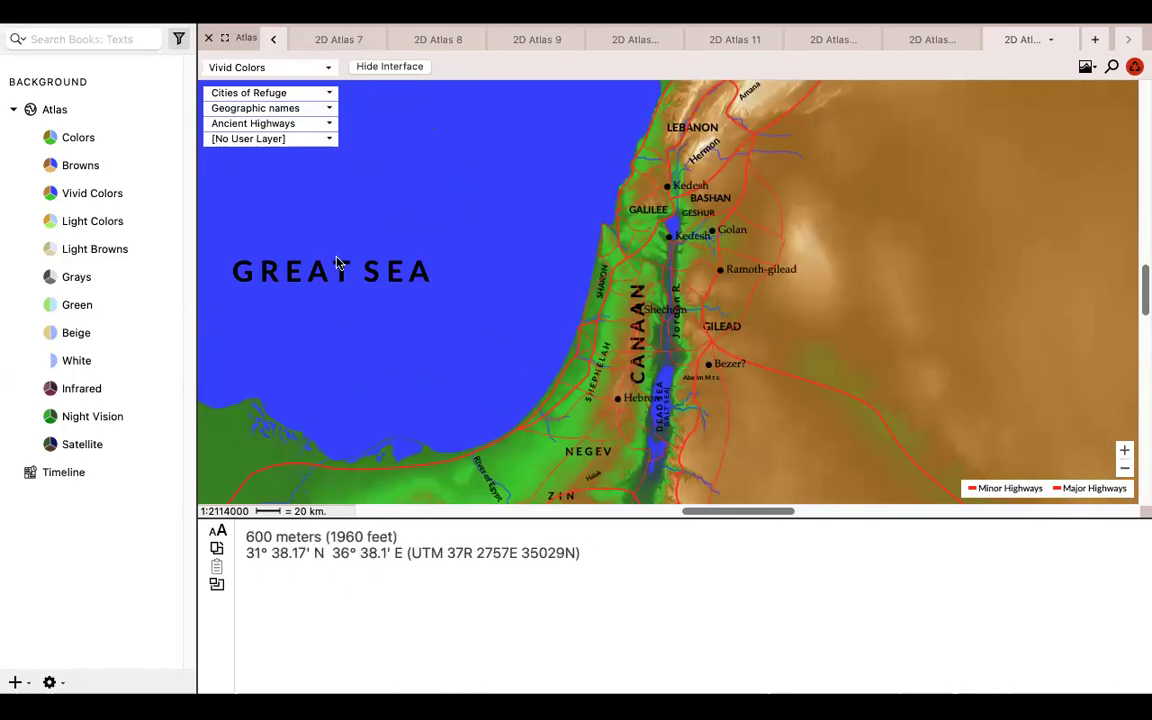
Examine the available route layers and the 3D map scale options for the Cities of Refuge map.
click(318, 124)
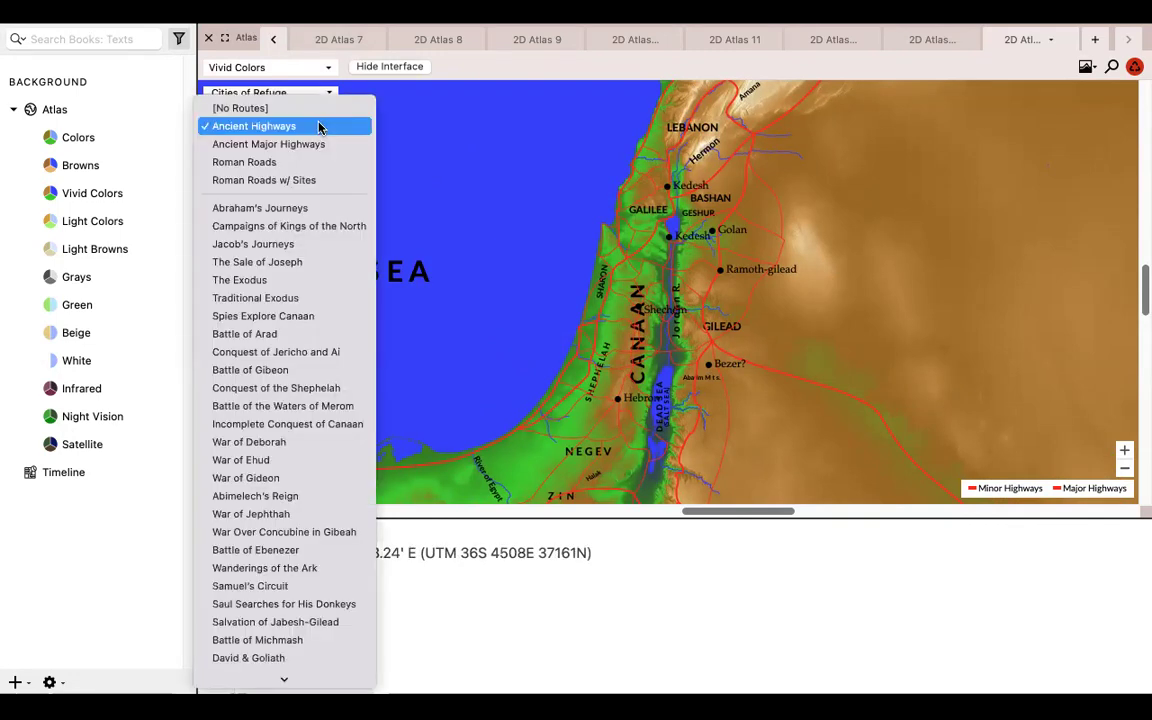
click(417, 135)
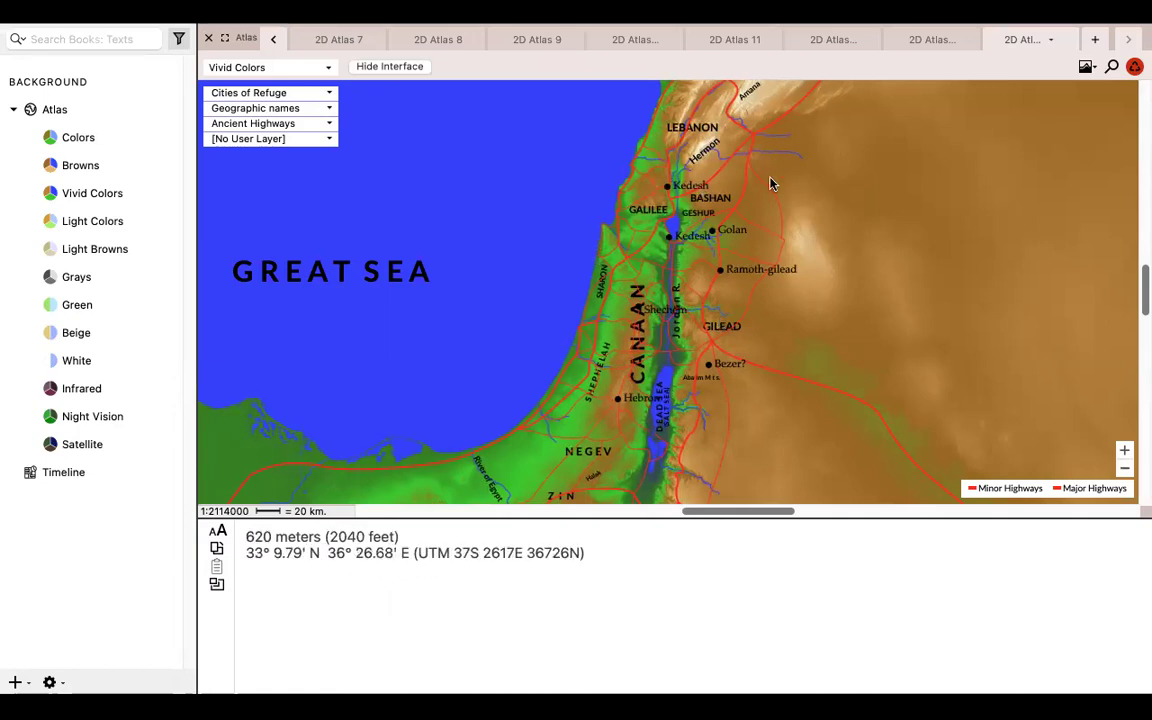
mouse_move(697, 199)
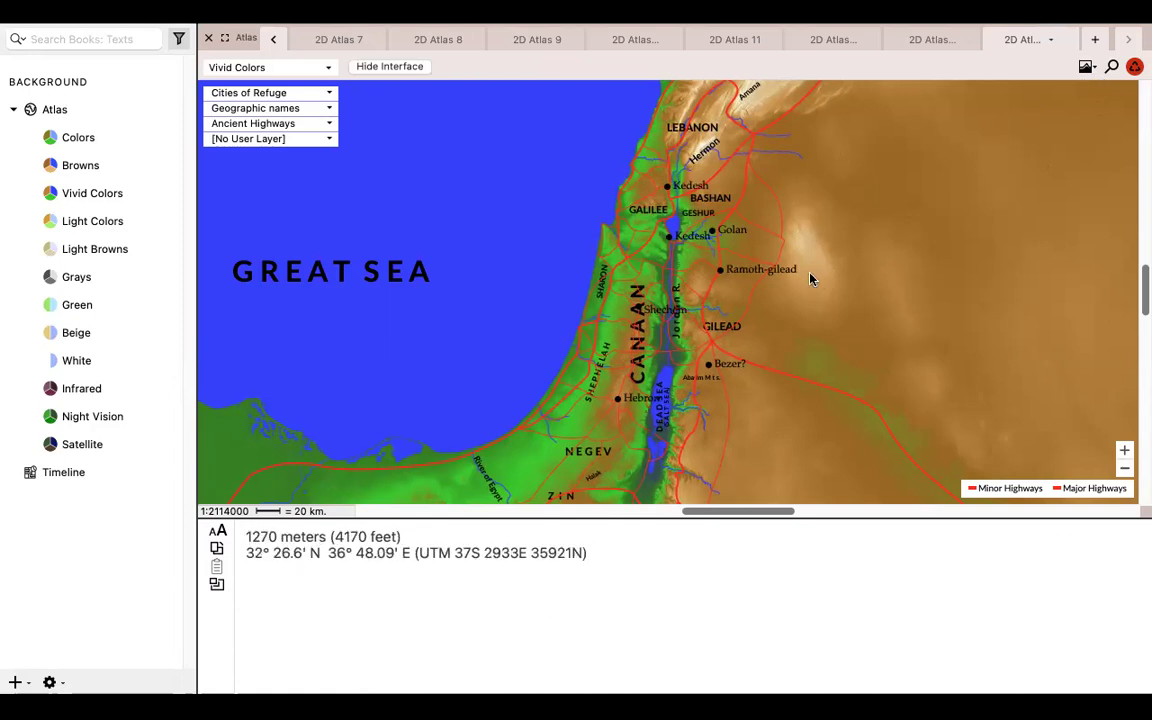
click(1087, 66)
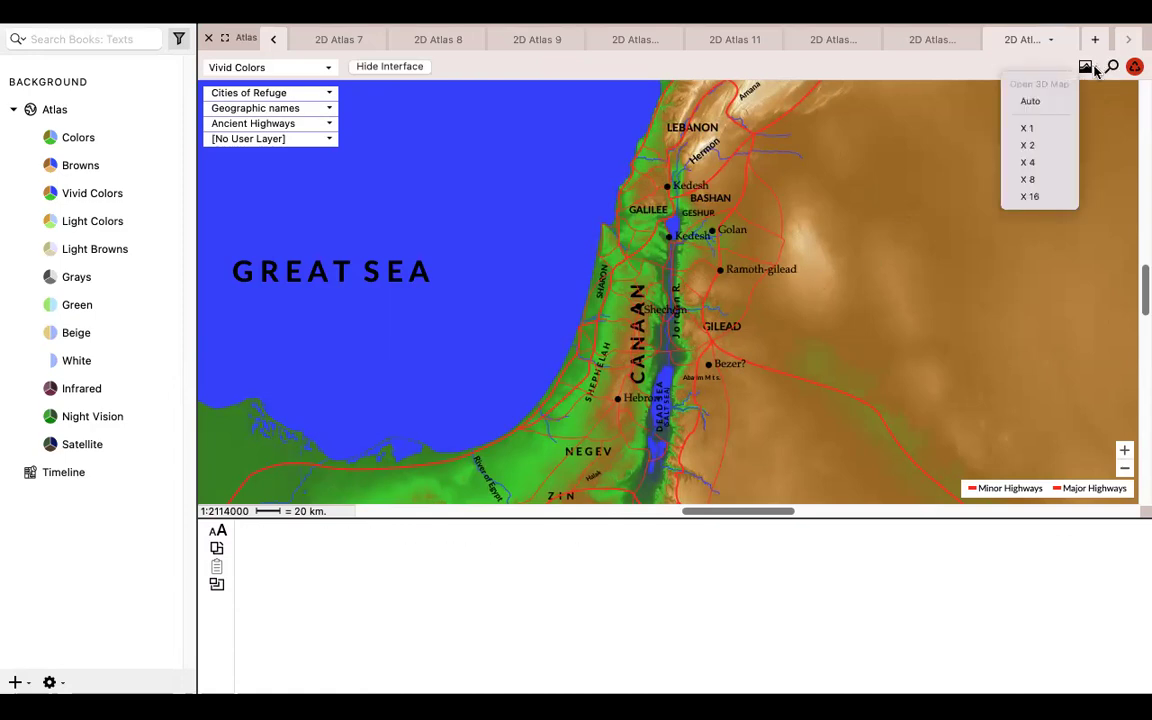
click(1111, 129)
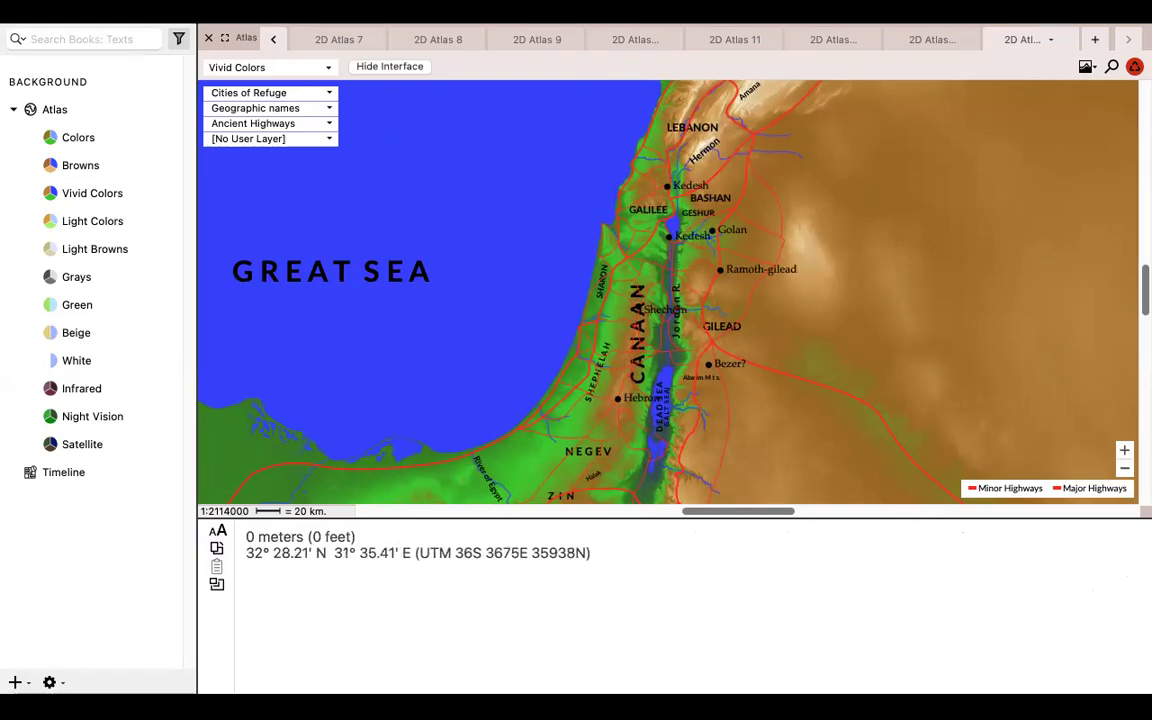
View the Atlas Tab Display settings in the Preferences and close the dialog without saving.
click(72, 8)
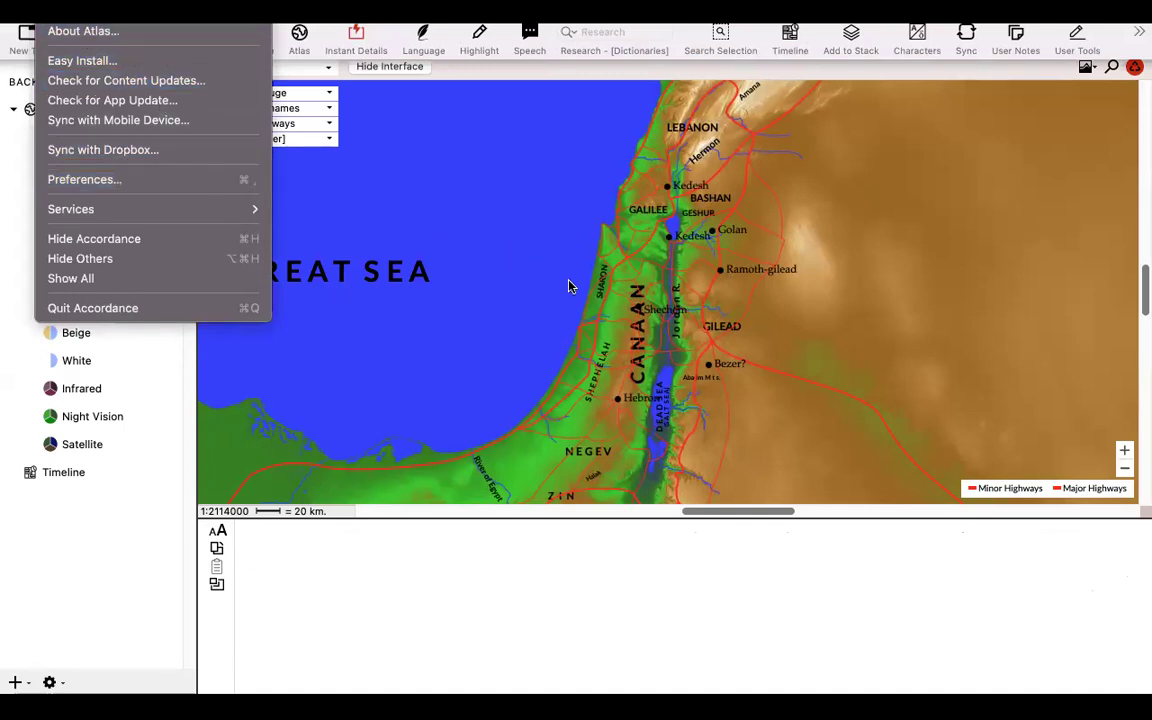
click(1000, 180)
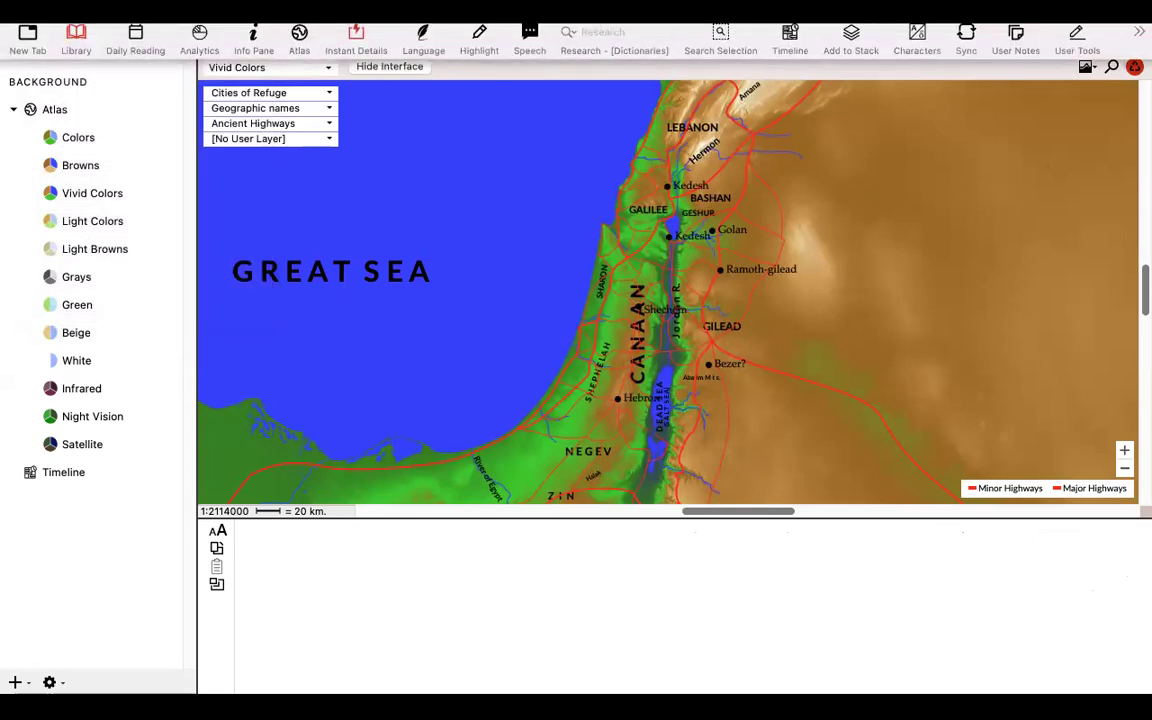
click(60, 10)
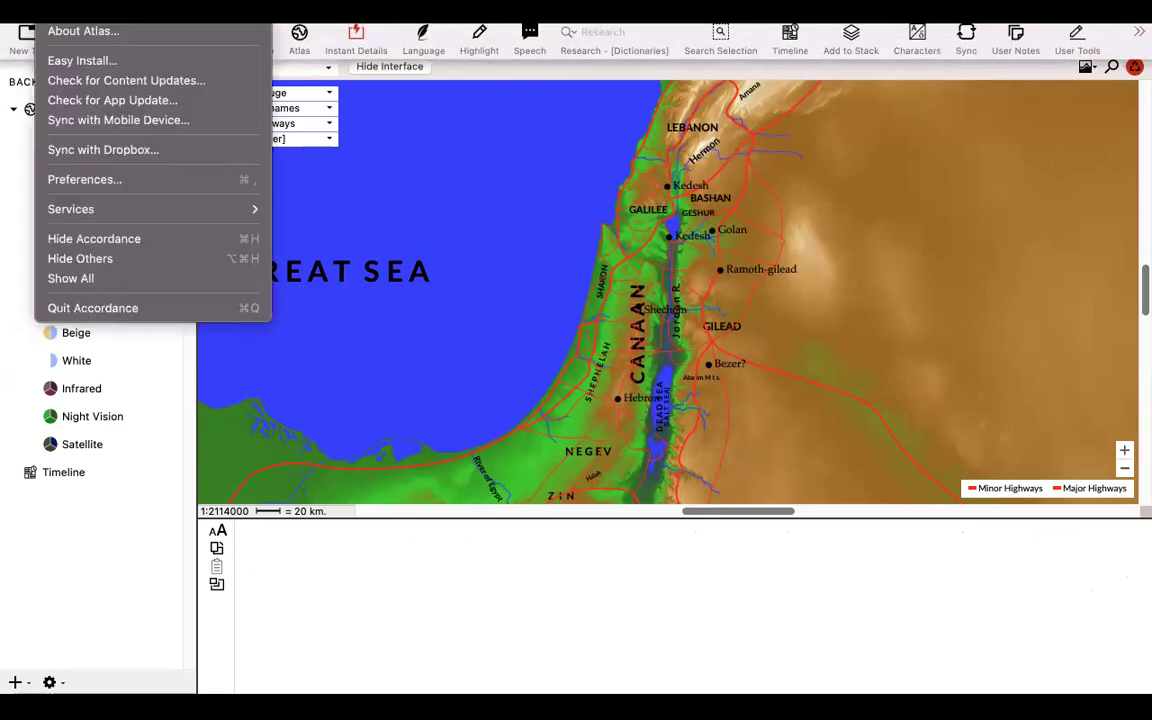
key(Escape)
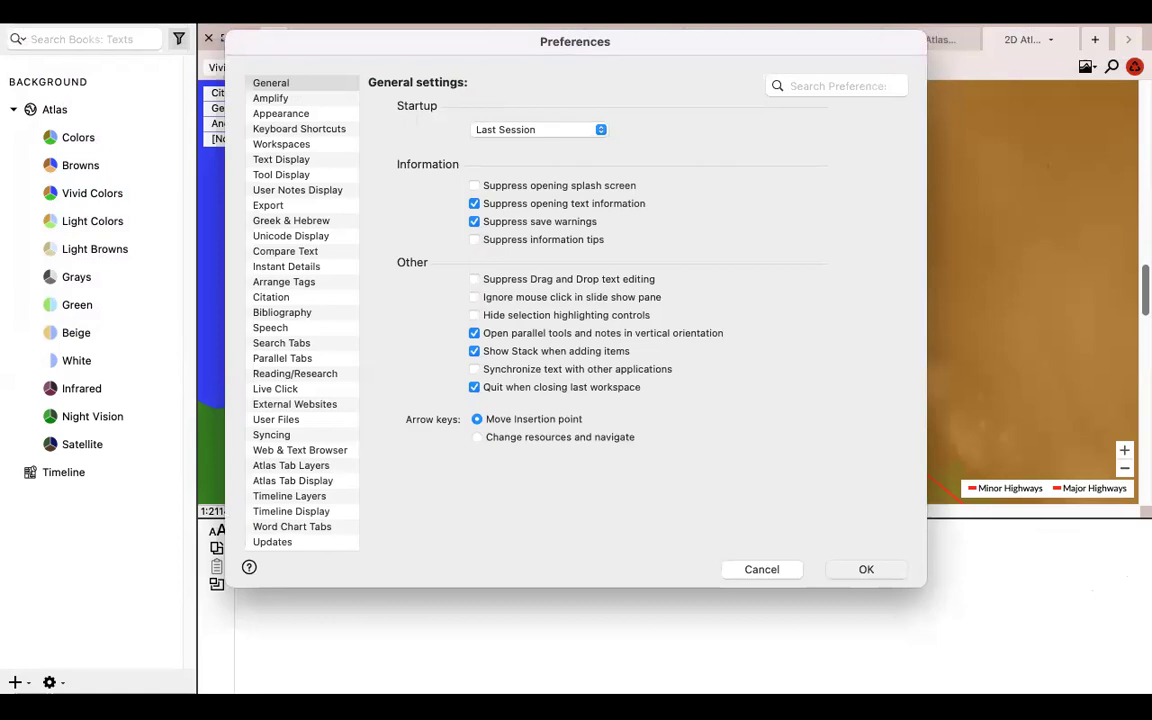
click(293, 482)
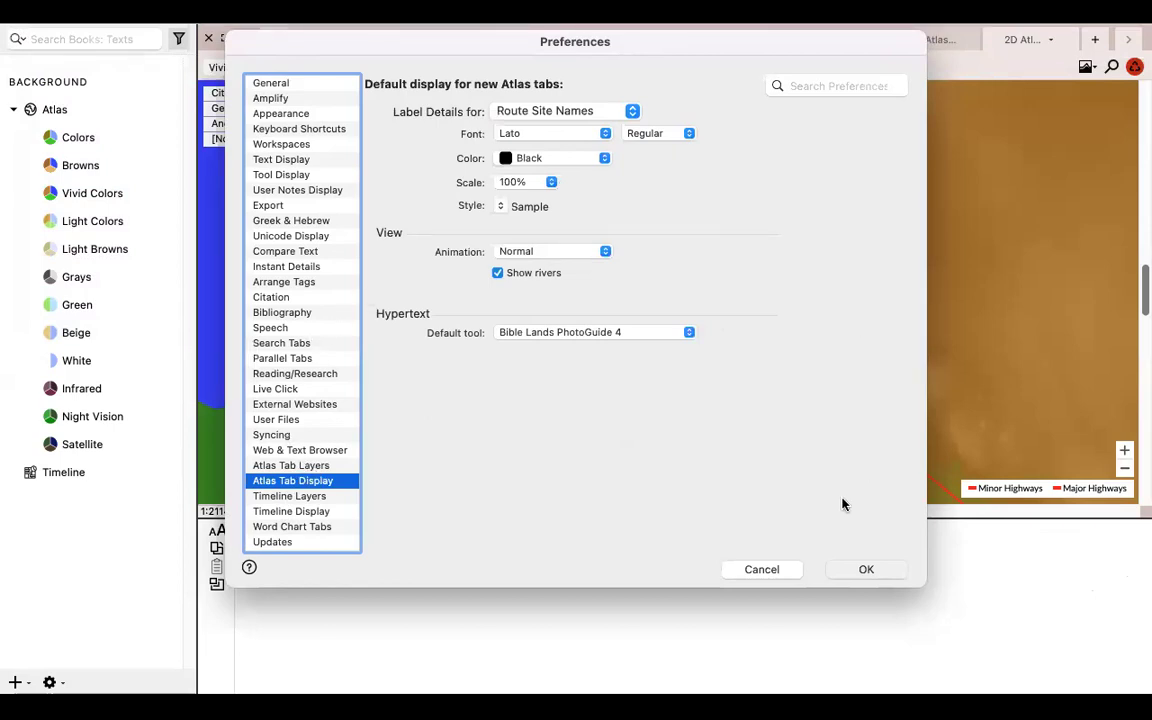
click(764, 572)
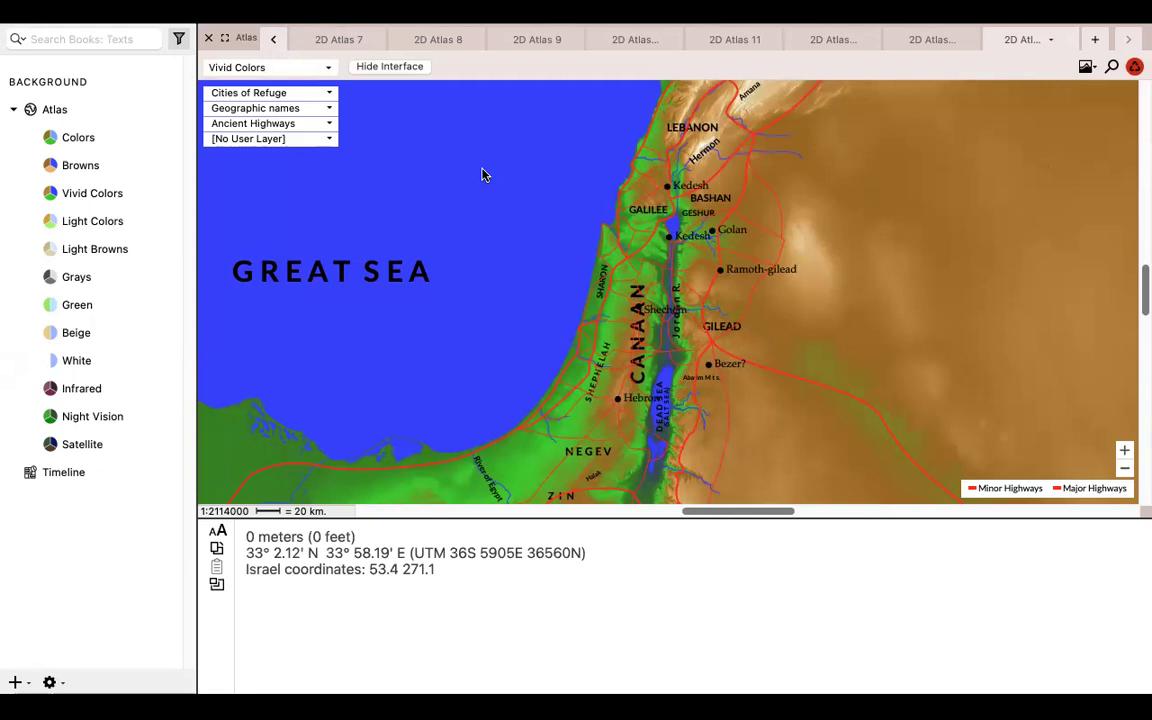
Reopen the Preferences and go from the General settings to the Atlas Tab Display settings.
mouse_move(576, 20)
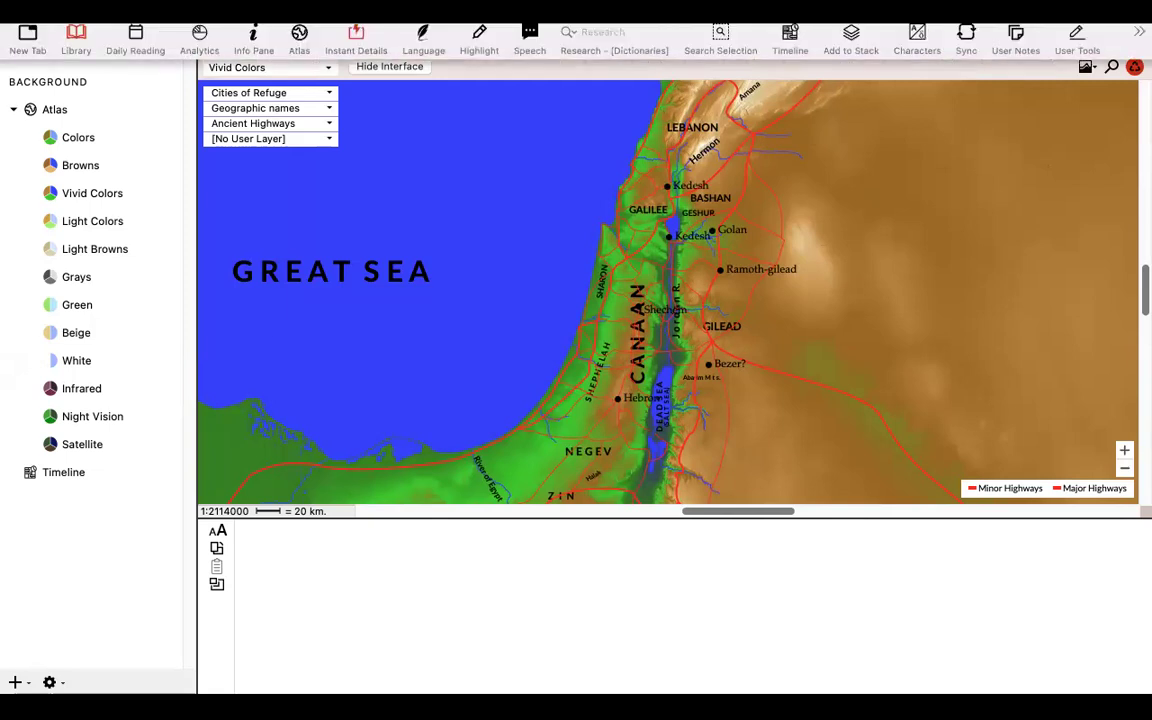
click(70, 10)
mouse_move(225, 10)
key(Escape)
click(140, 10)
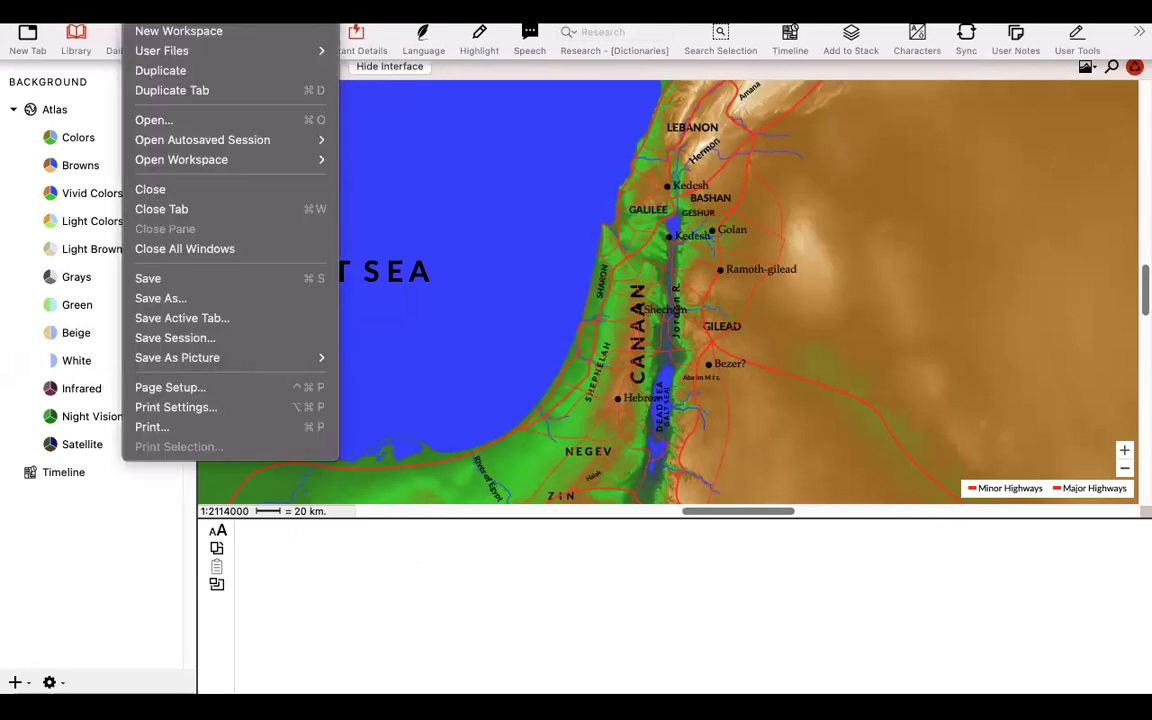
key(Left)
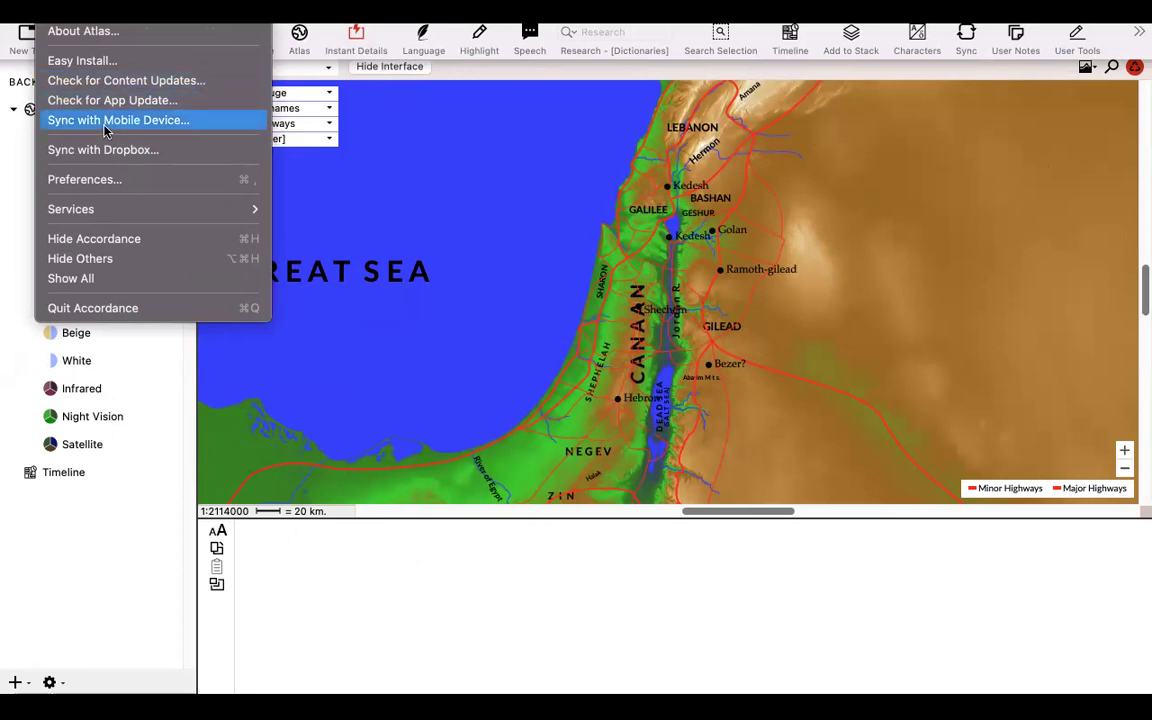
click(84, 179)
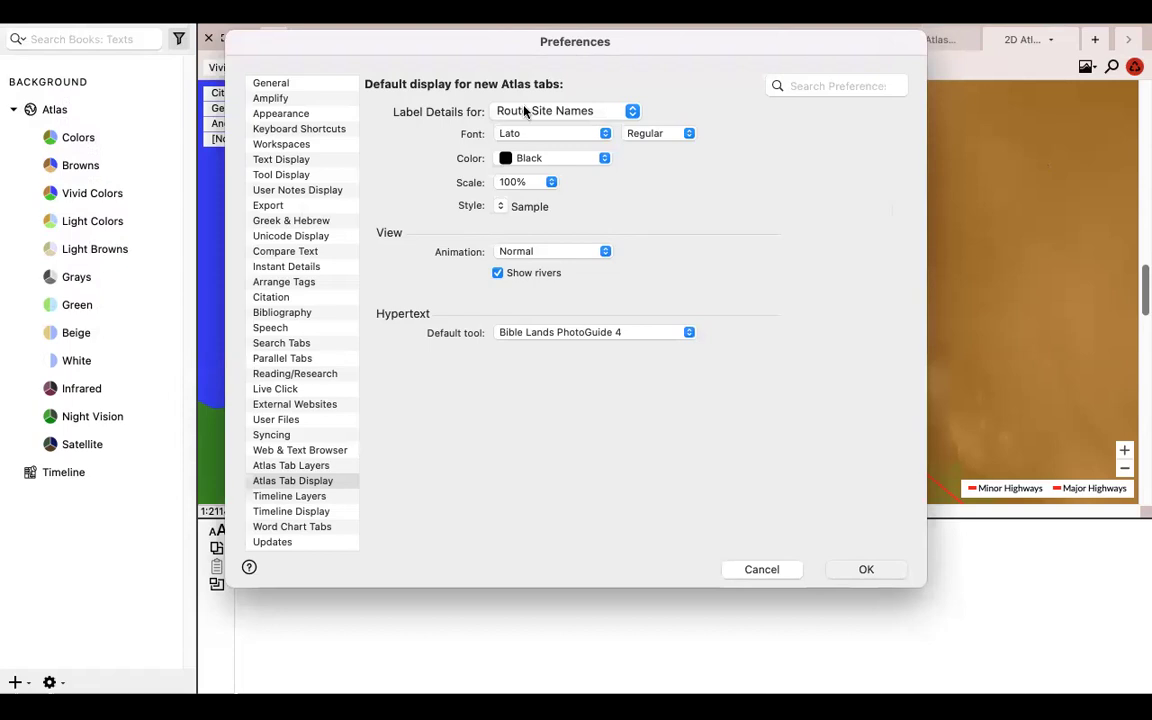
click(272, 84)
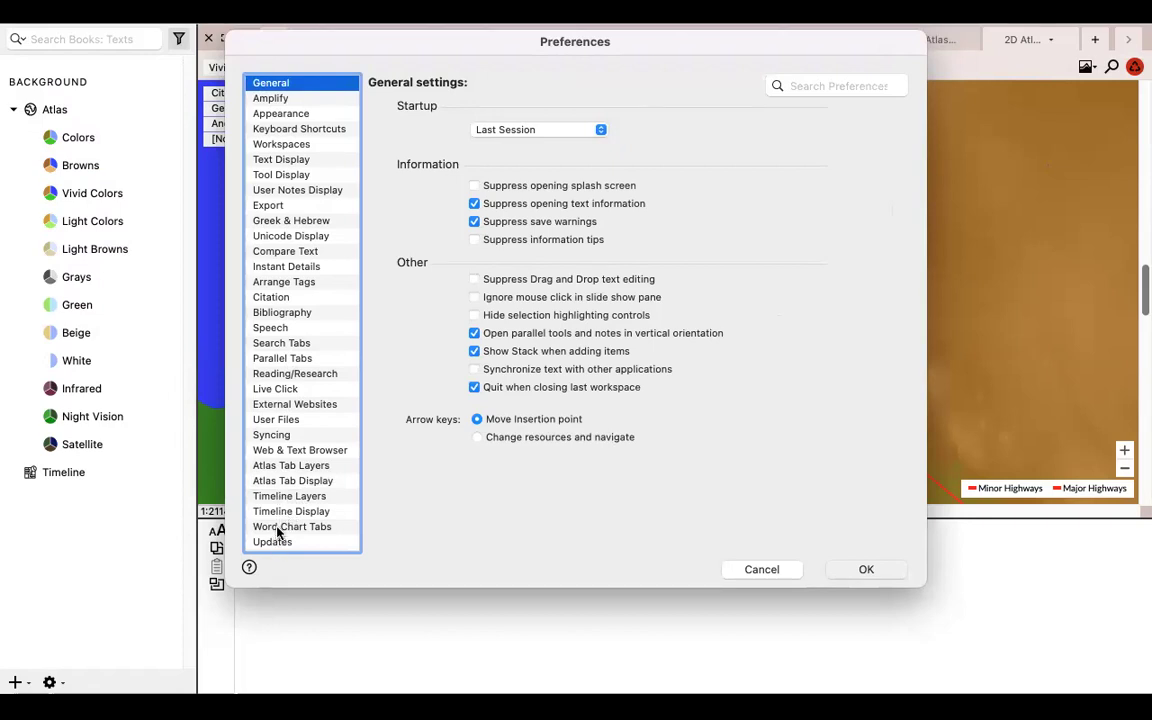
click(287, 481)
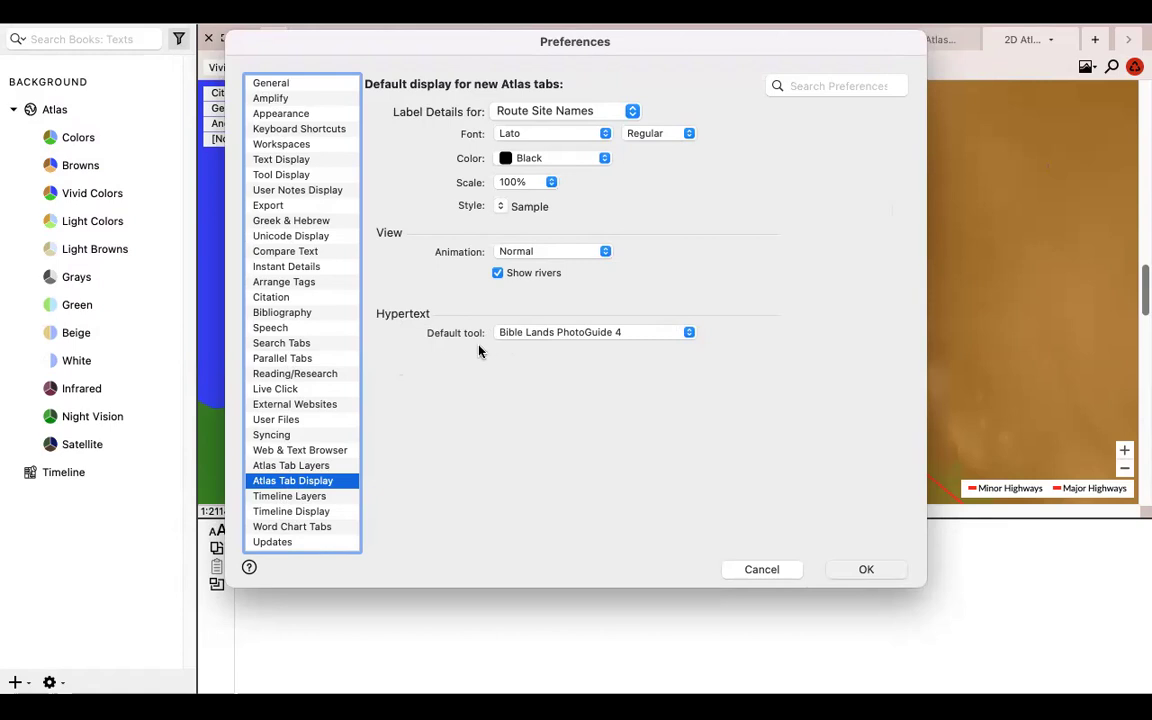
Examine the default hypertext tools available for Atlas tabs and close the Preferences, keeping Bible Lands PhotoGuide 4.
click(689, 333)
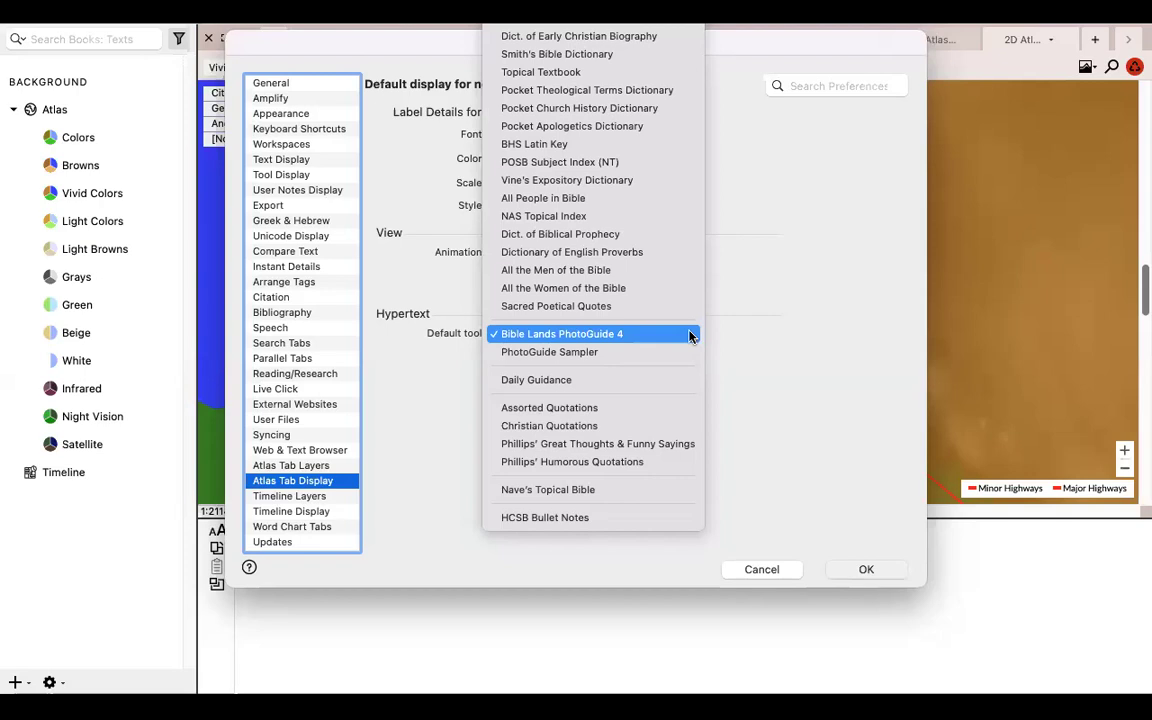
click(812, 303)
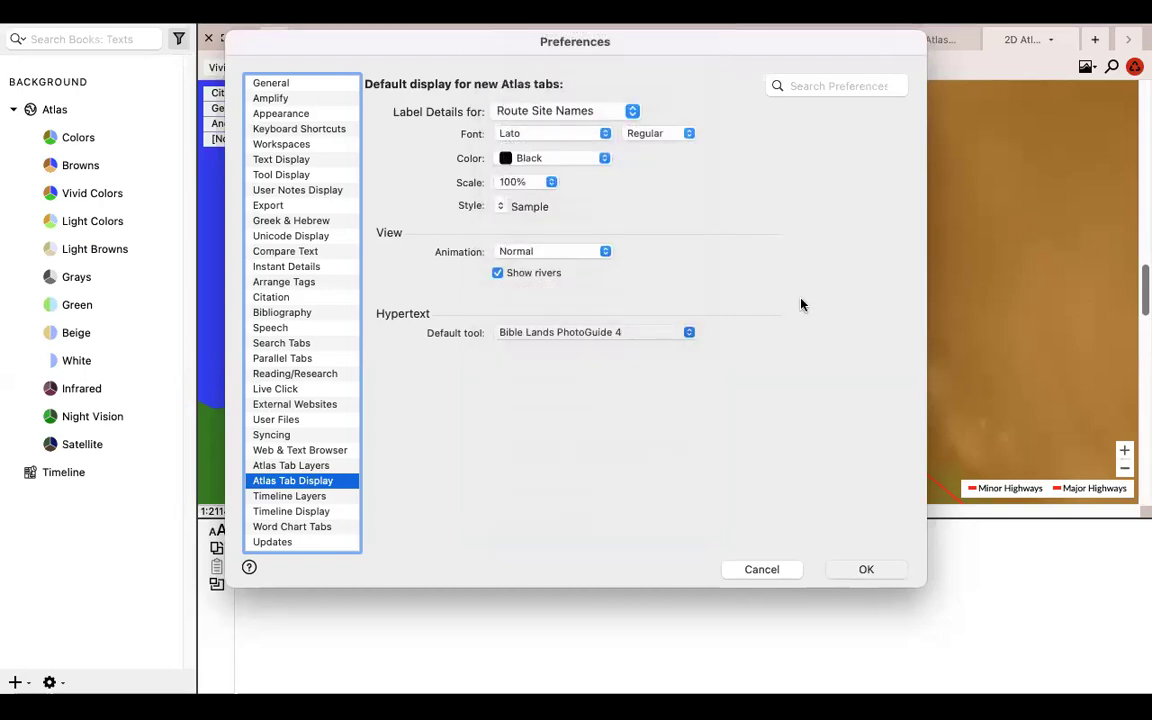
click(689, 333)
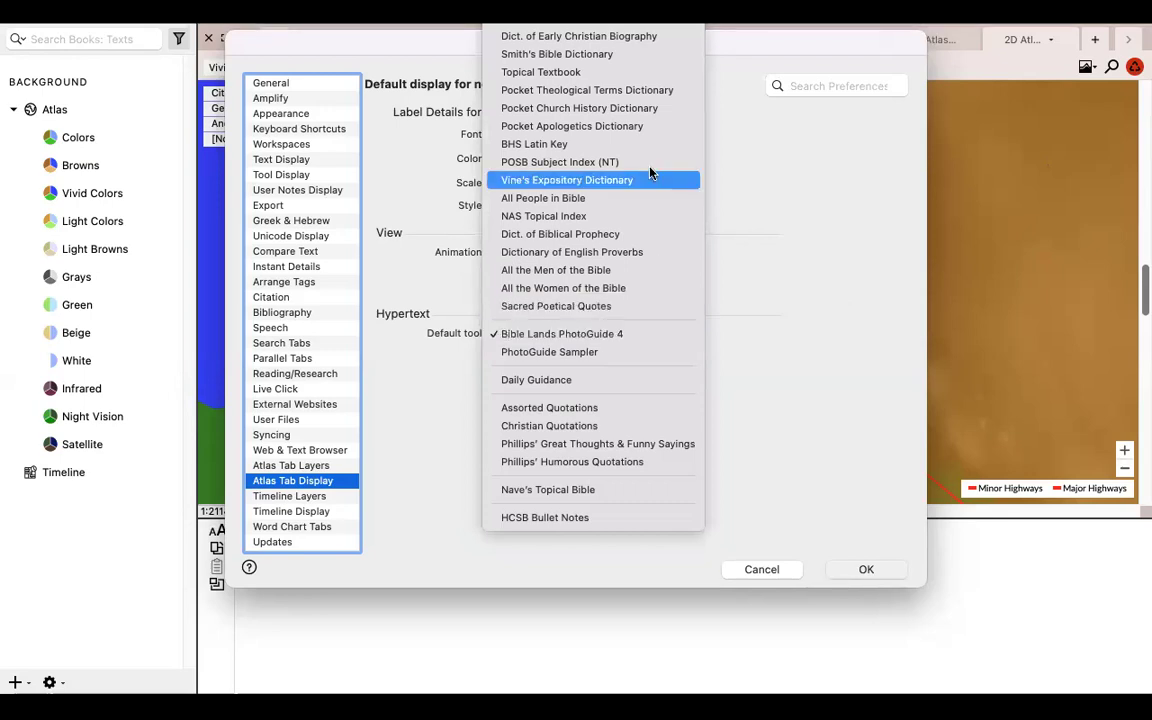
scroll(572, 154, up, 6)
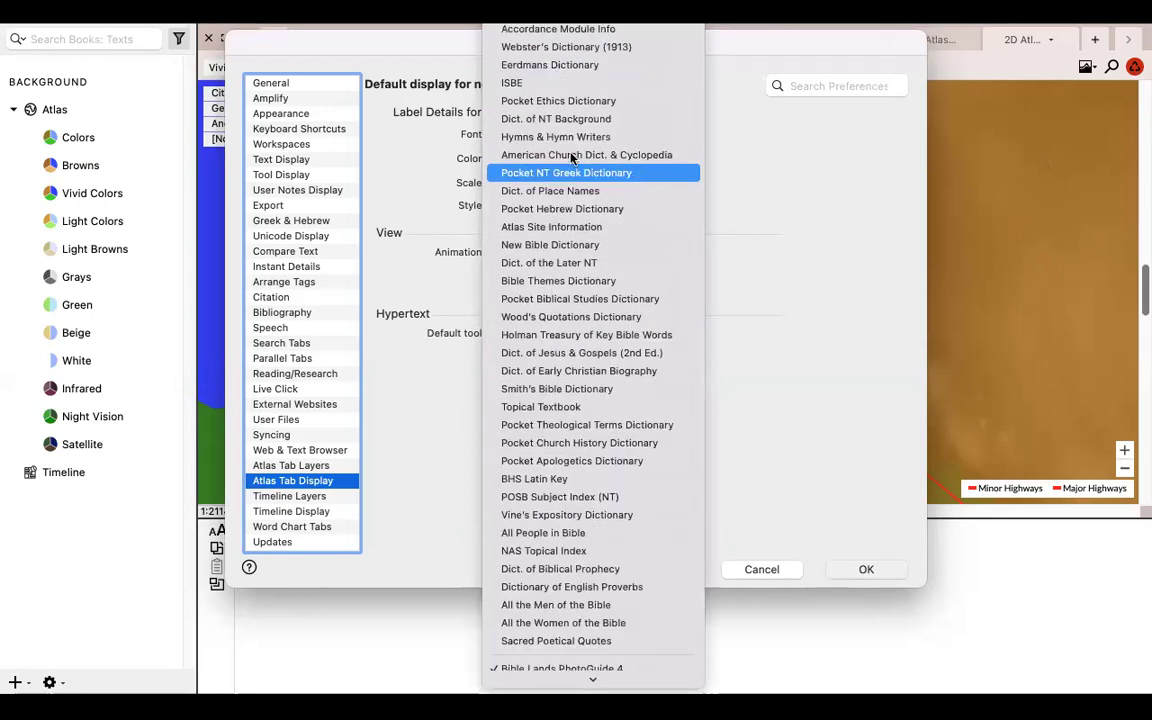
scroll(546, 352, down, 5)
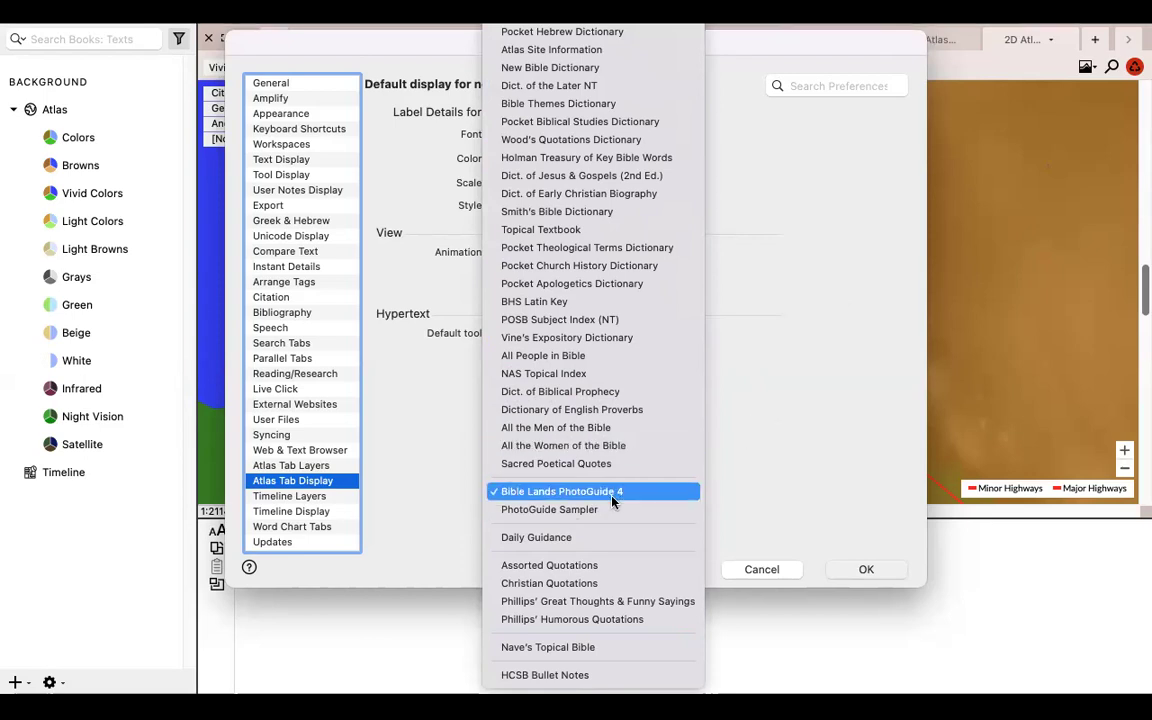
scroll(634, 252, up, 5)
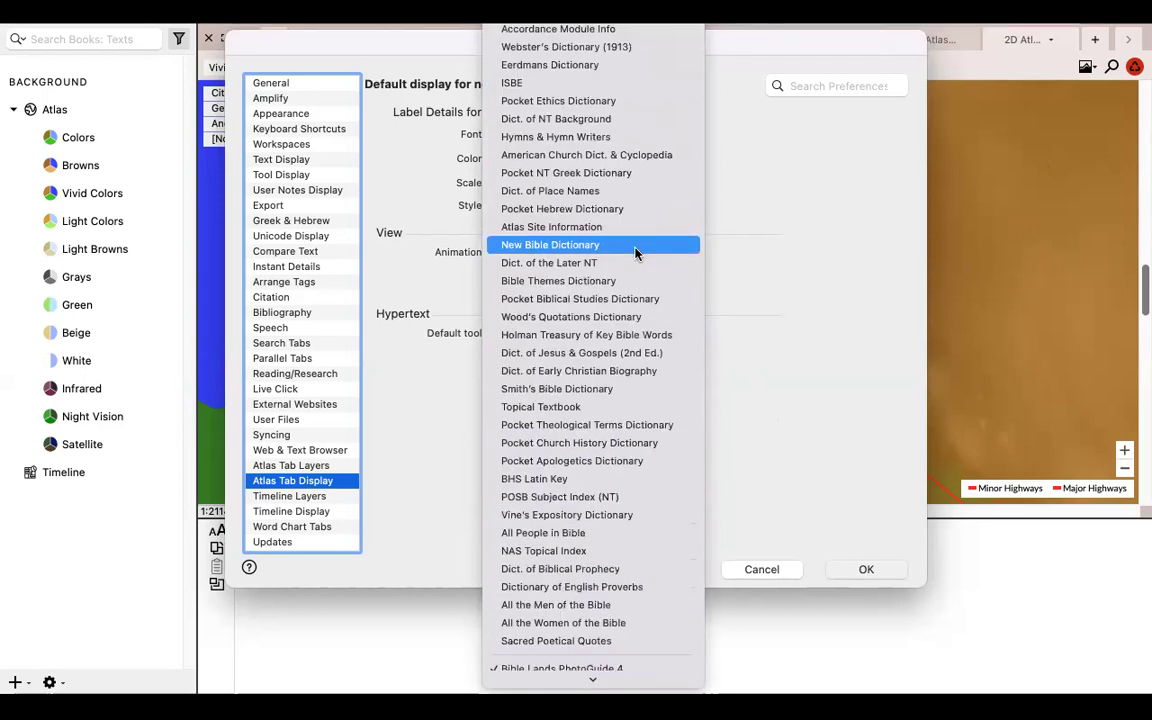
scroll(598, 500, down, 5)
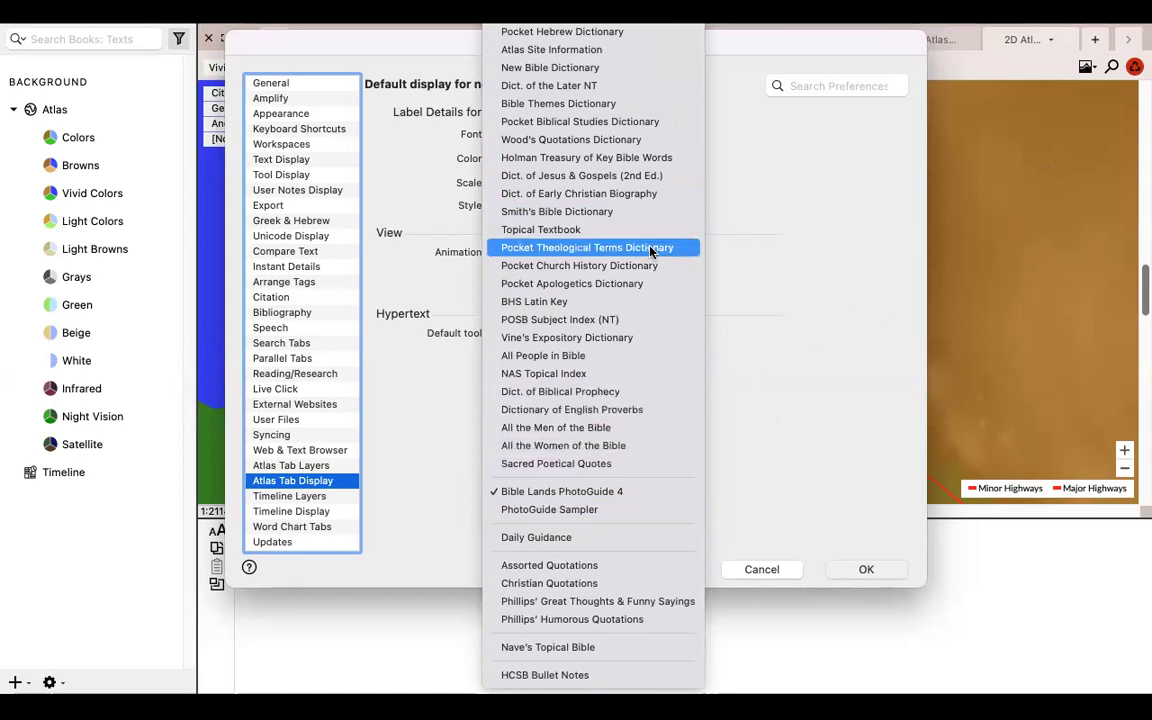
click(810, 293)
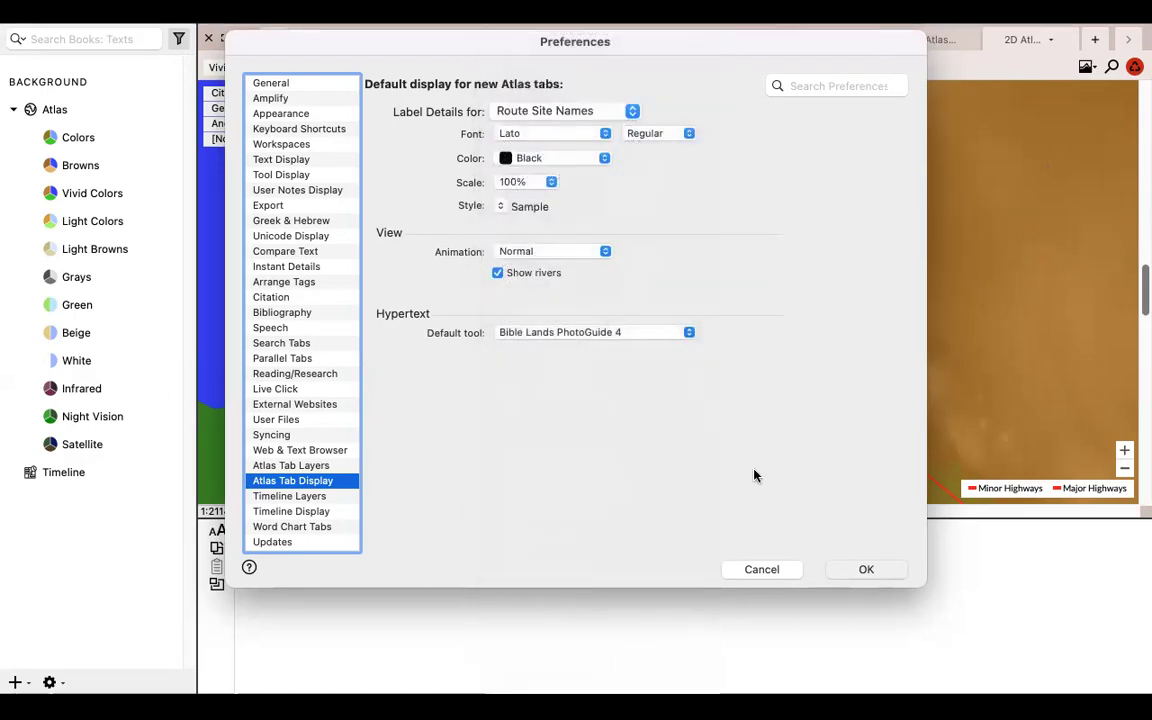
click(868, 571)
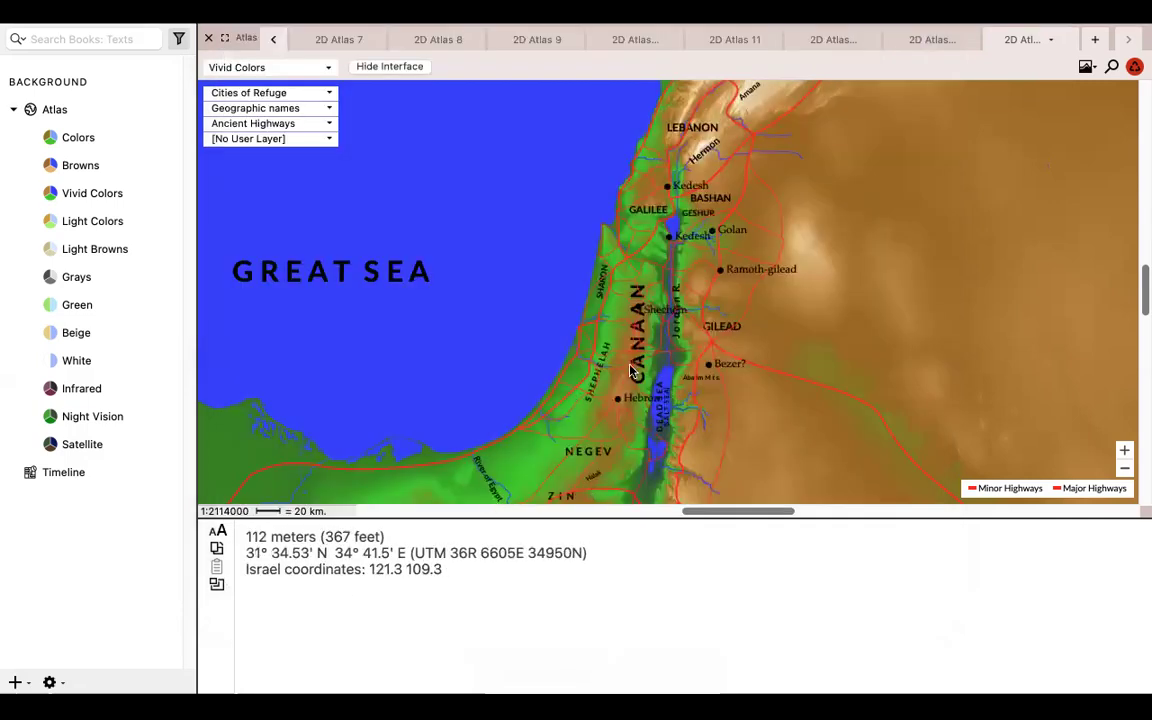
Reopen the Preferences at the Atlas Tab Display settings.
mouse_move(720, 332)
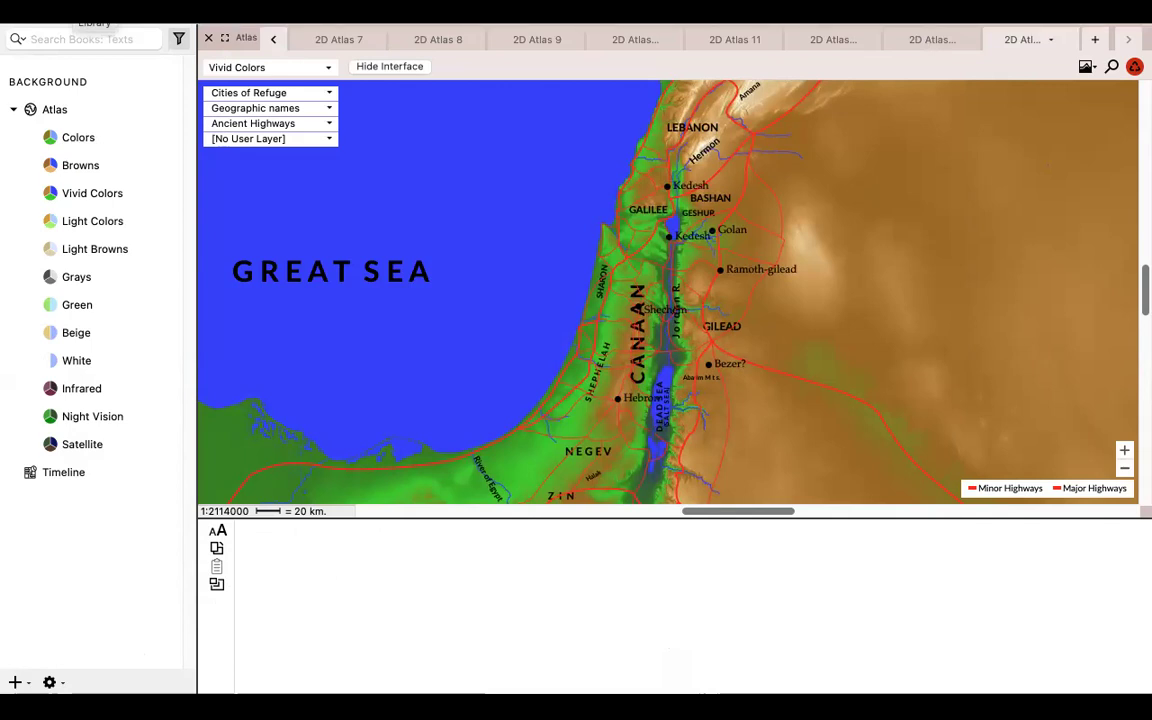
click(70, 10)
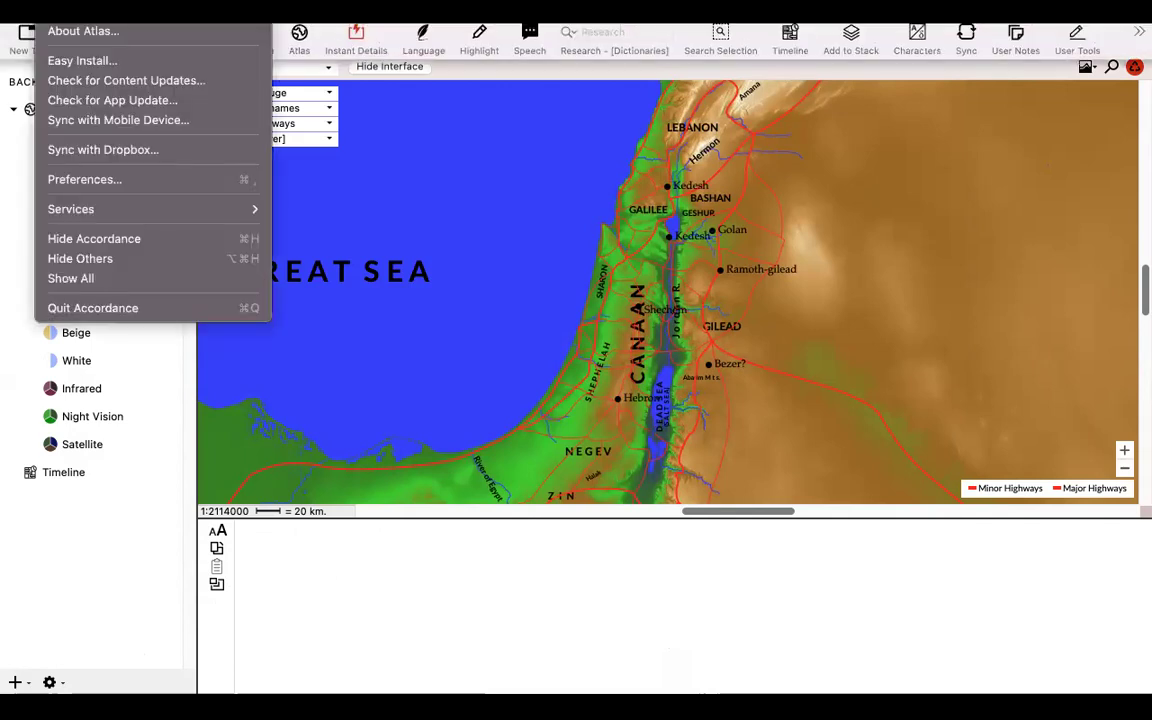
click(120, 180)
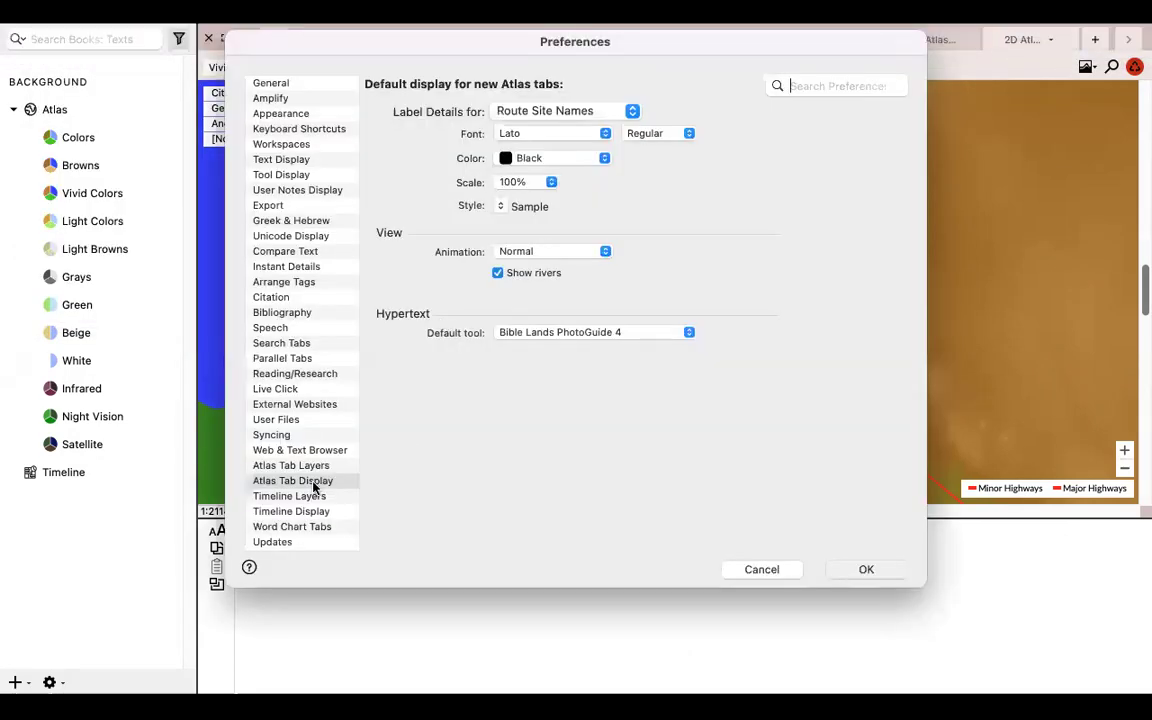
click(287, 483)
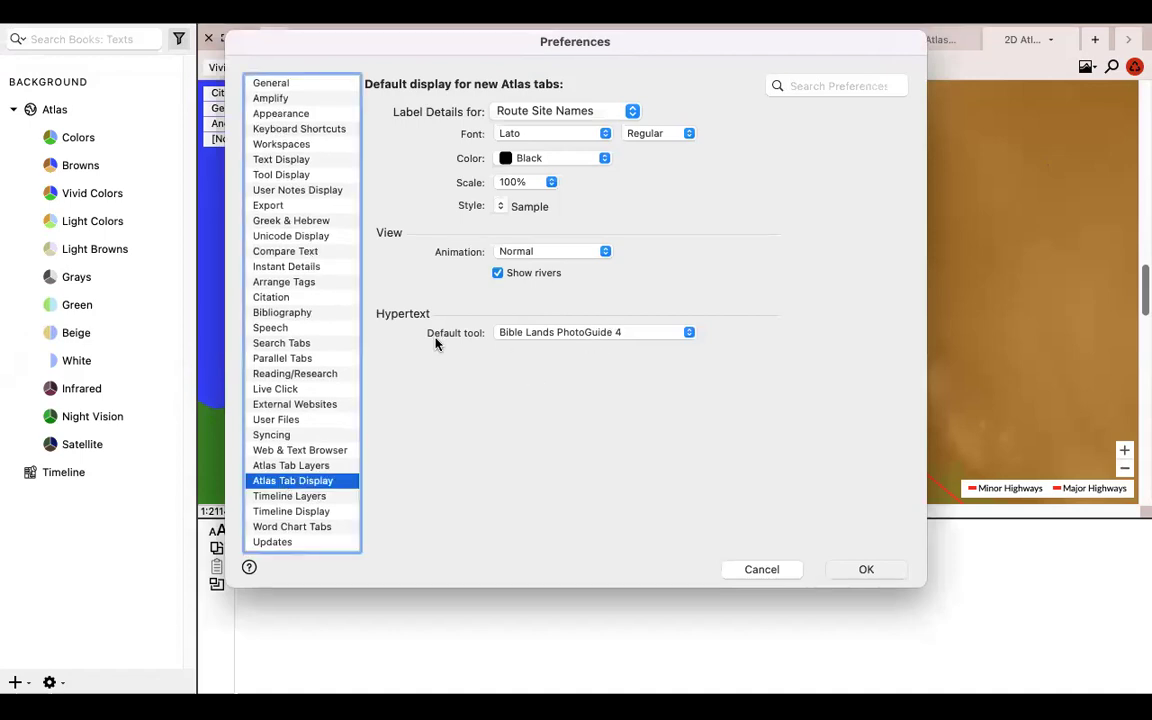
Set the default hypertext tool for Atlas tabs to All People in Bible and apply the new display defaults to all open atlases.
click(689, 334)
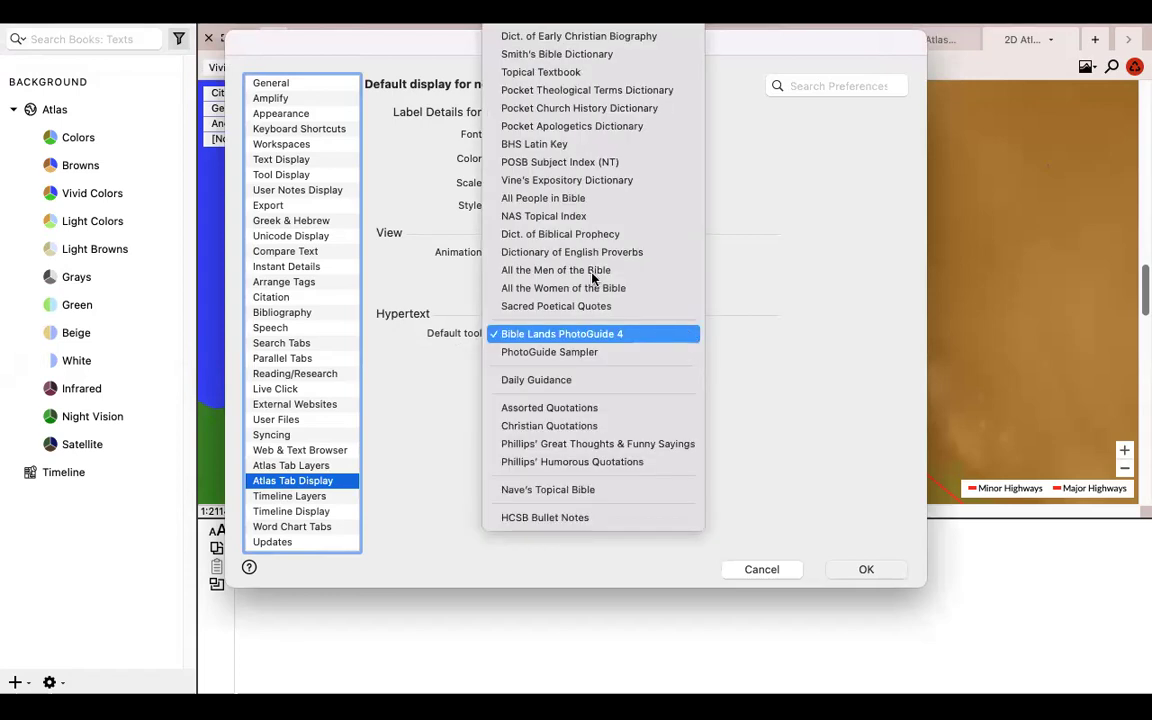
scroll(580, 160, up, 5)
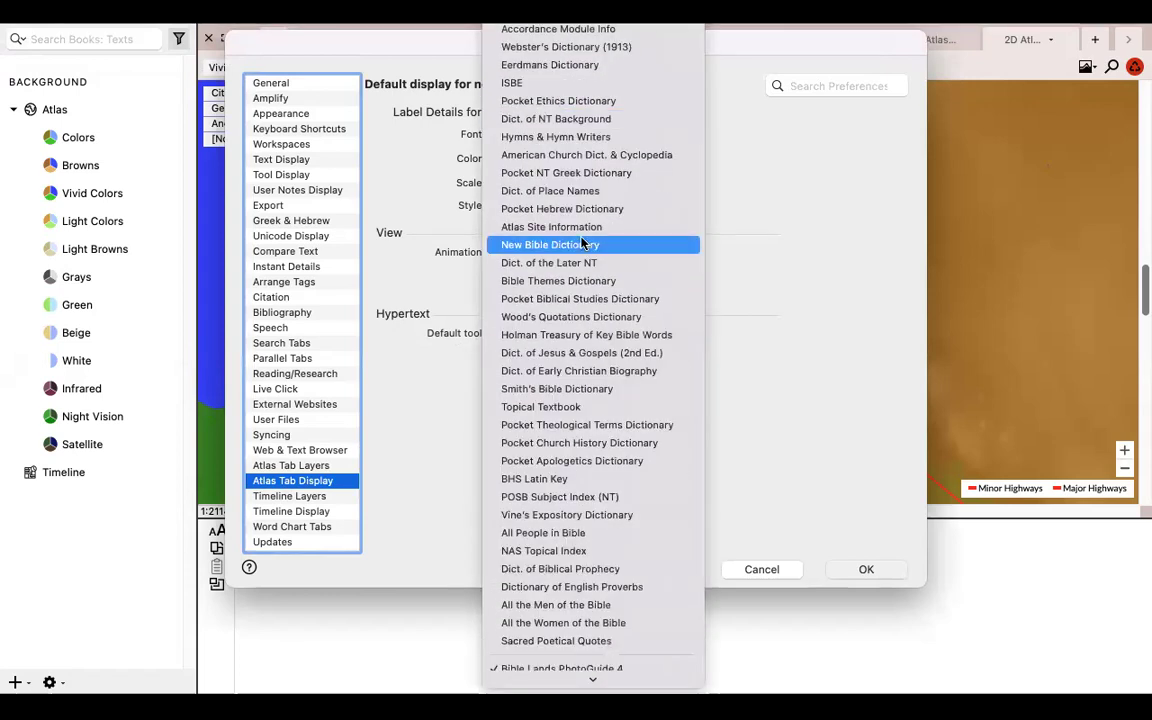
scroll(628, 421, down, 5)
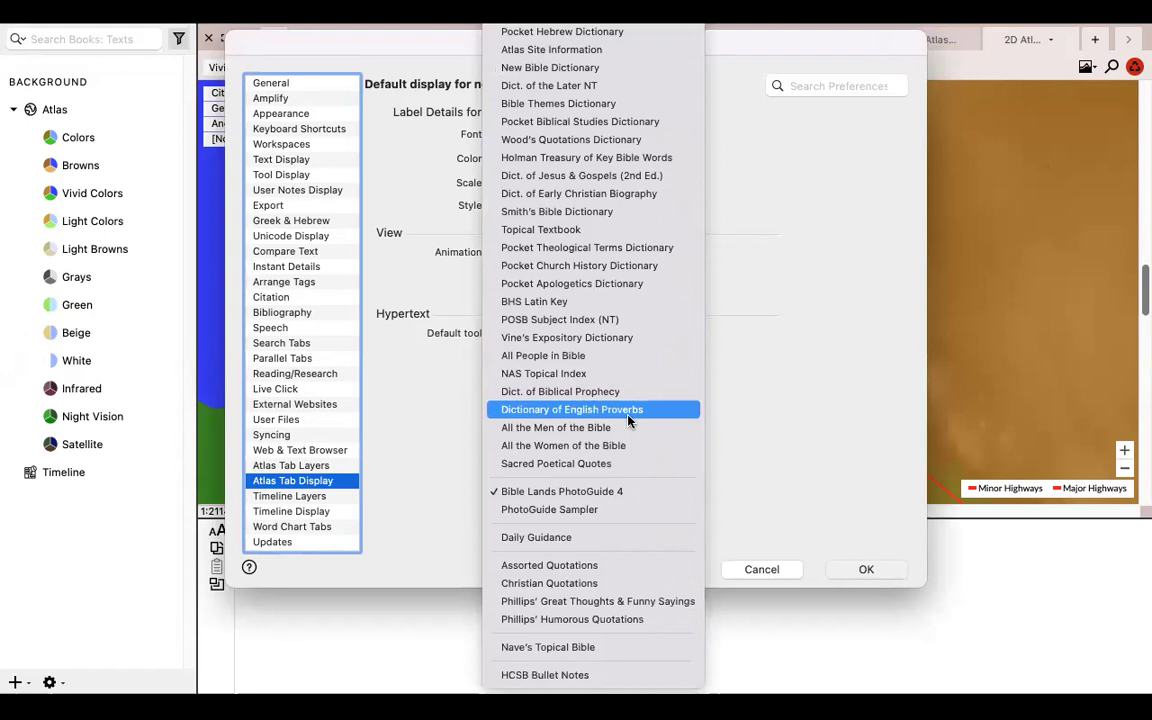
scroll(628, 421, up, 5)
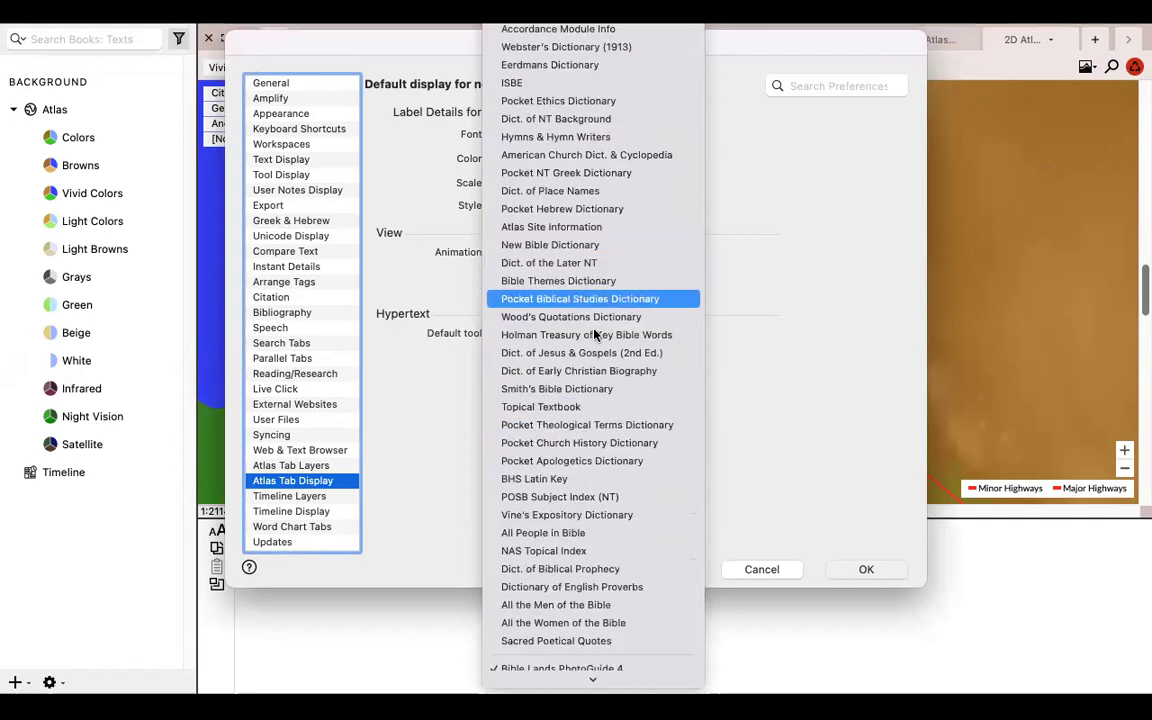
scroll(592, 352, down, 1)
scroll(592, 352, down, 5)
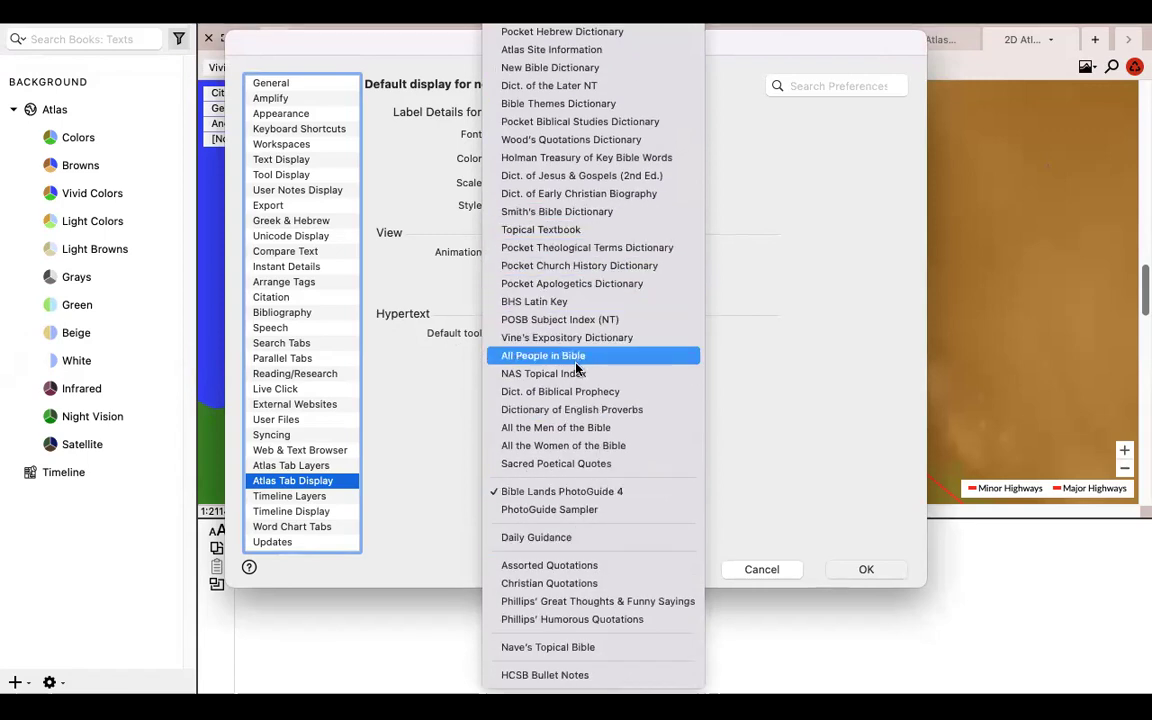
click(625, 358)
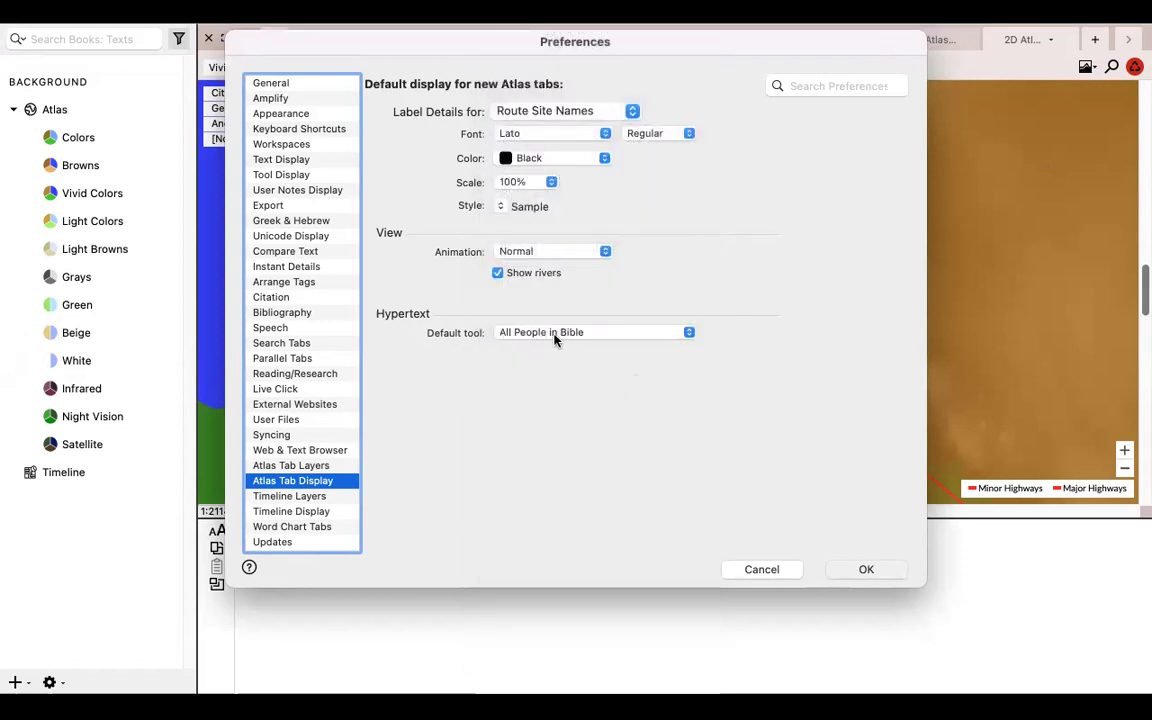
click(848, 571)
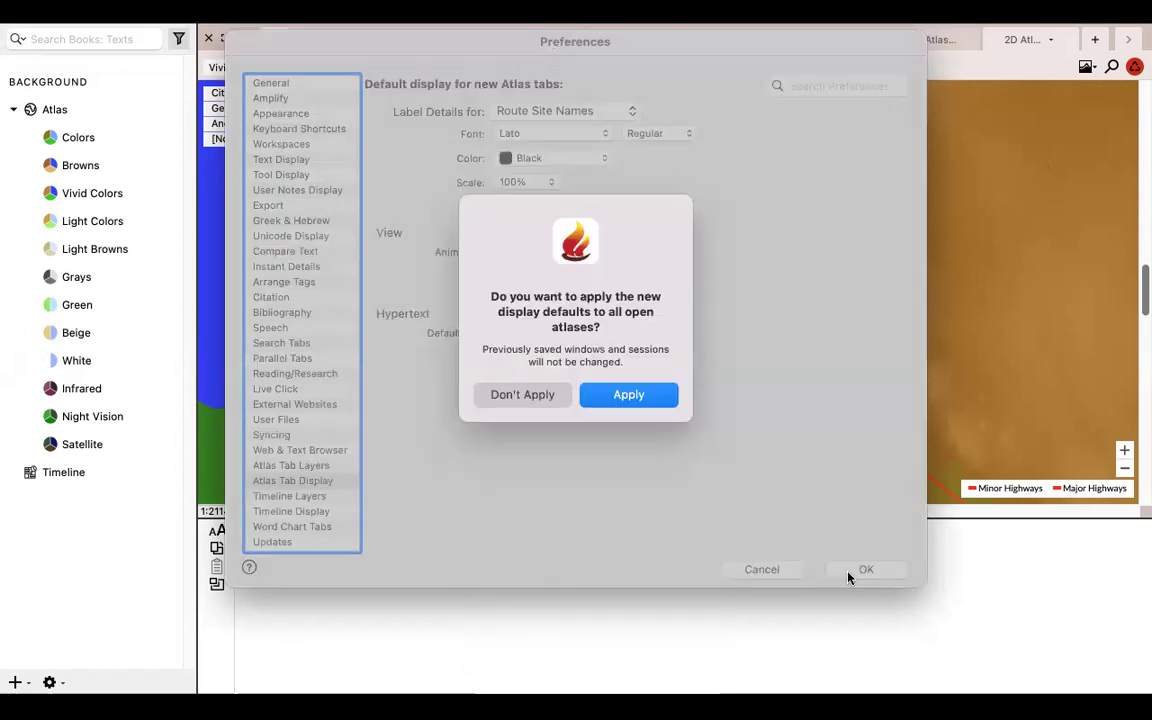
click(630, 396)
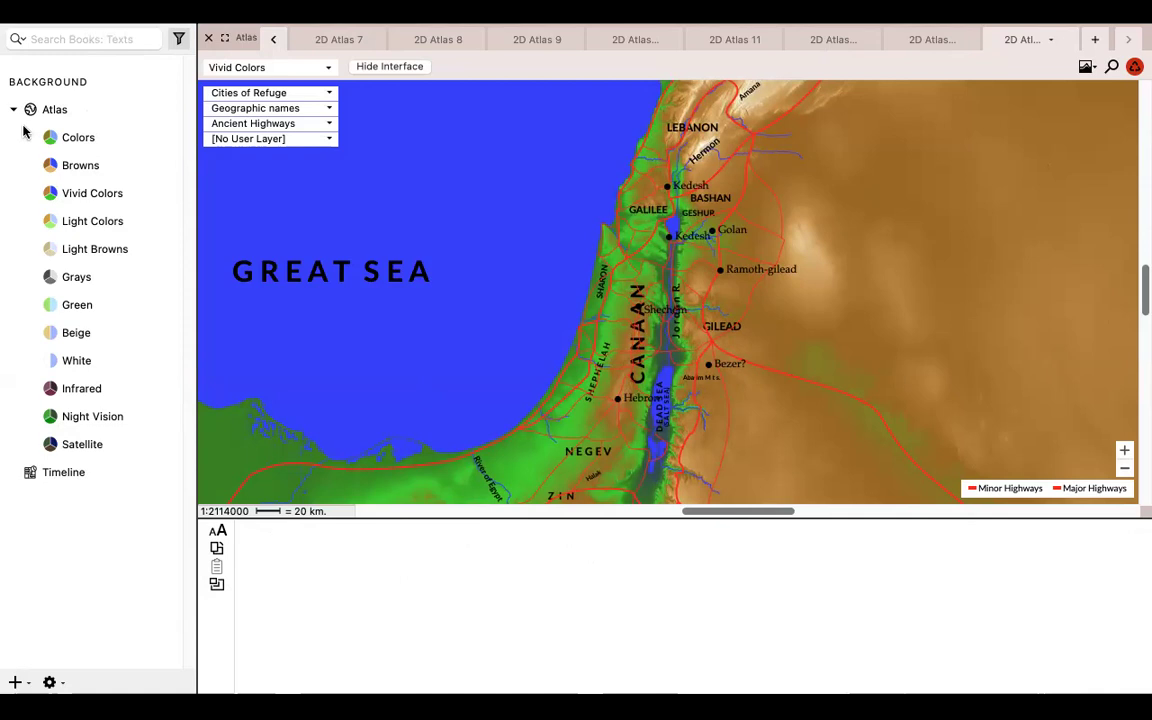
View the available route layers of the Cities of Refuge map, and hide and reshow the map's interface controls.
click(330, 123)
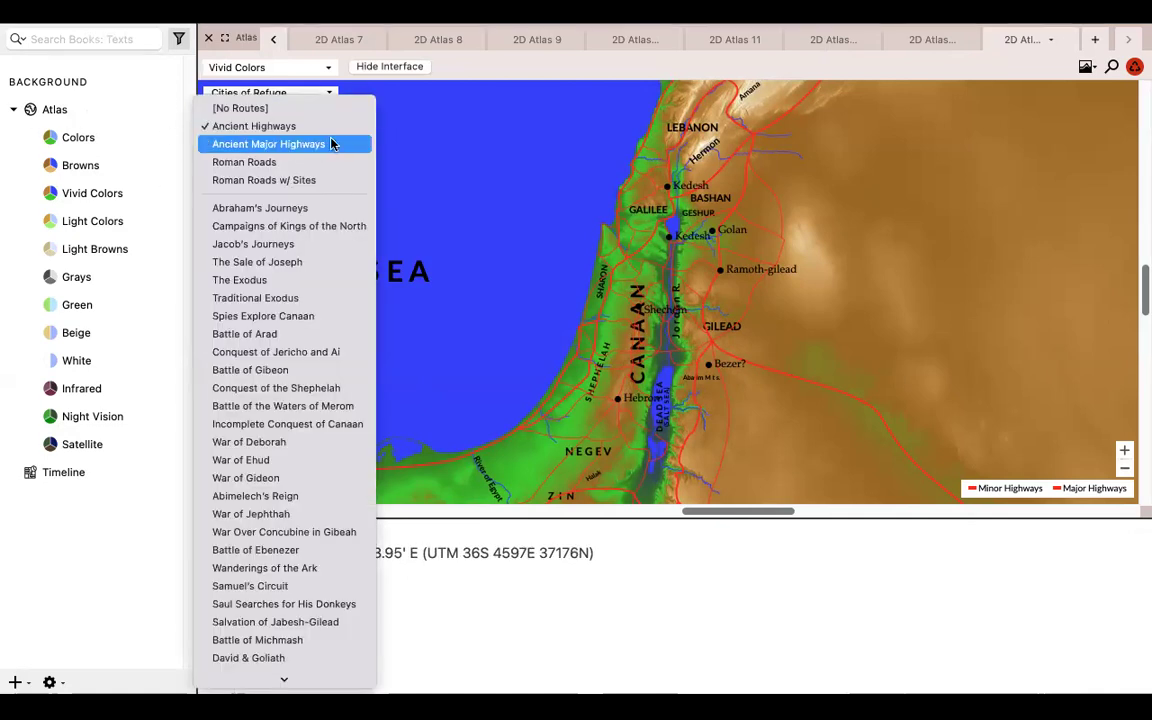
click(490, 180)
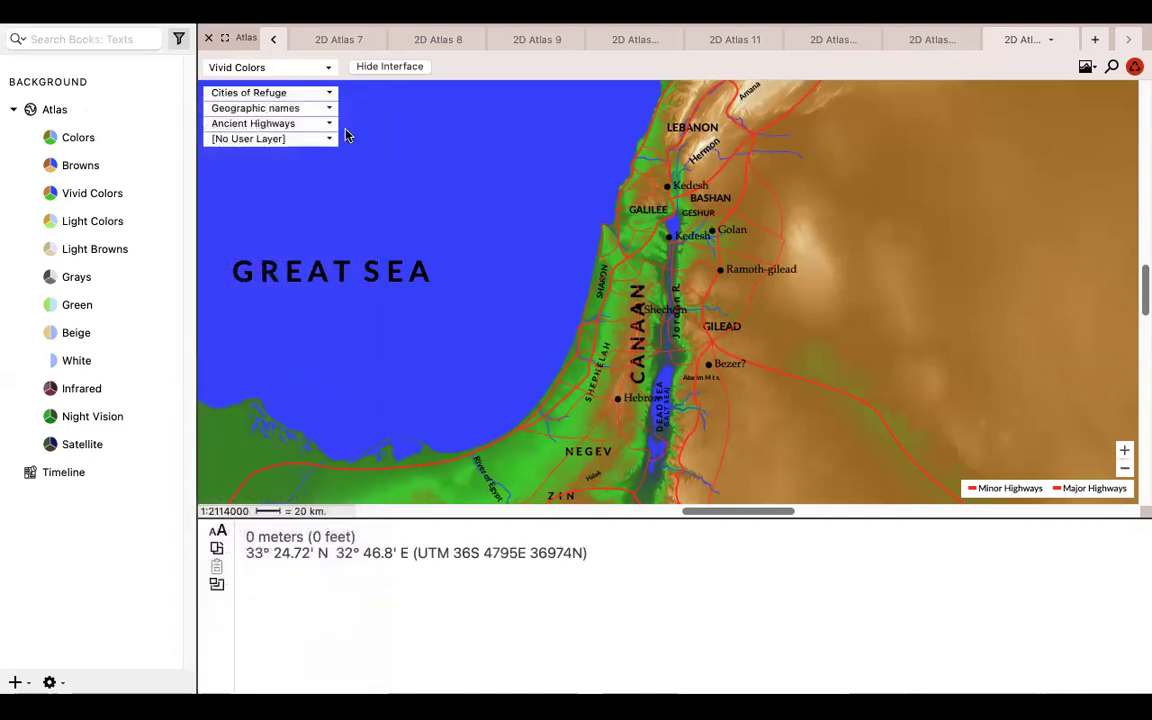
click(329, 123)
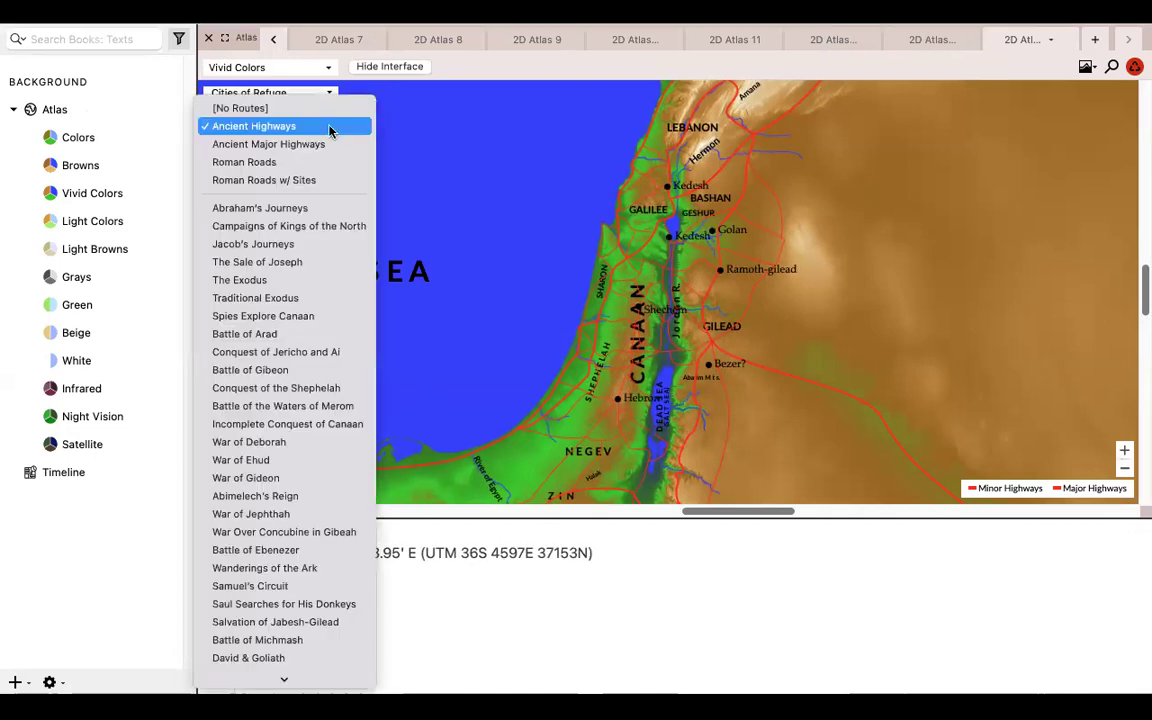
click(412, 128)
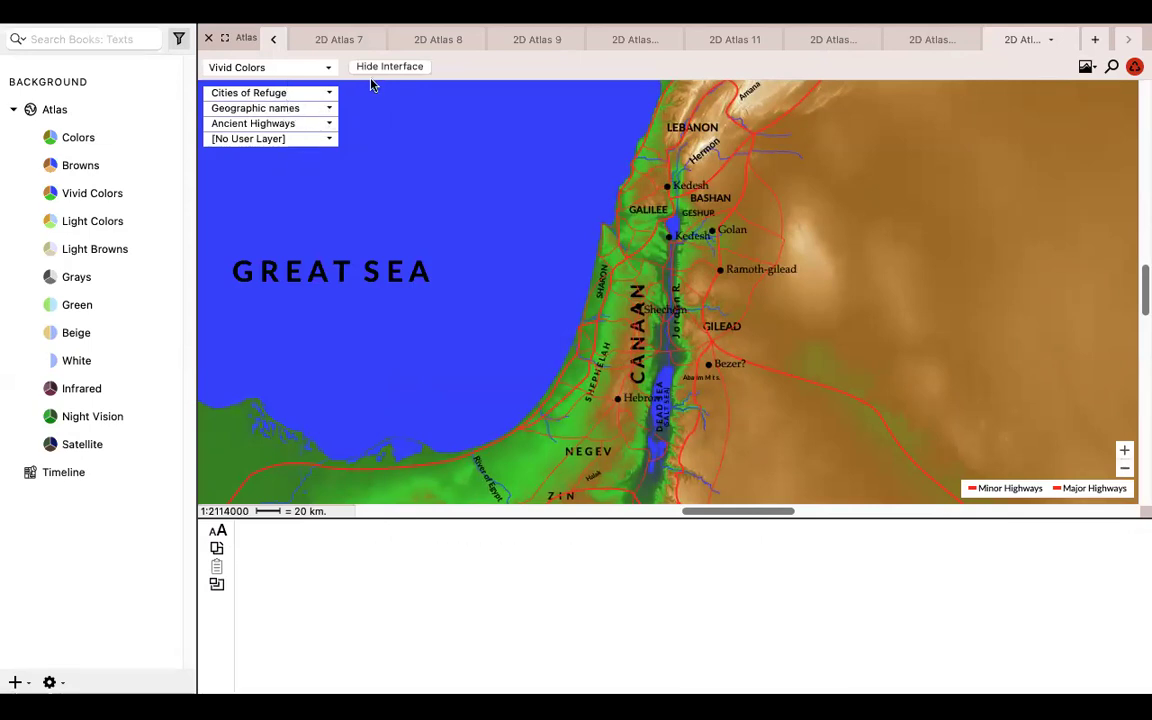
click(396, 67)
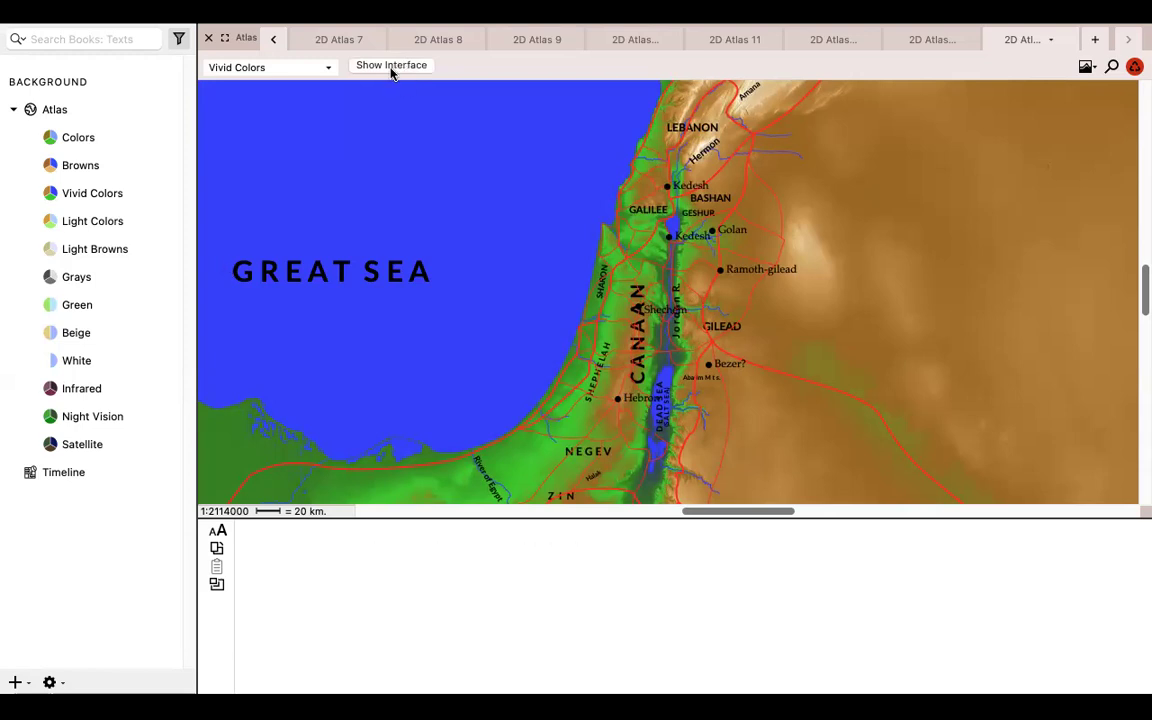
click(392, 67)
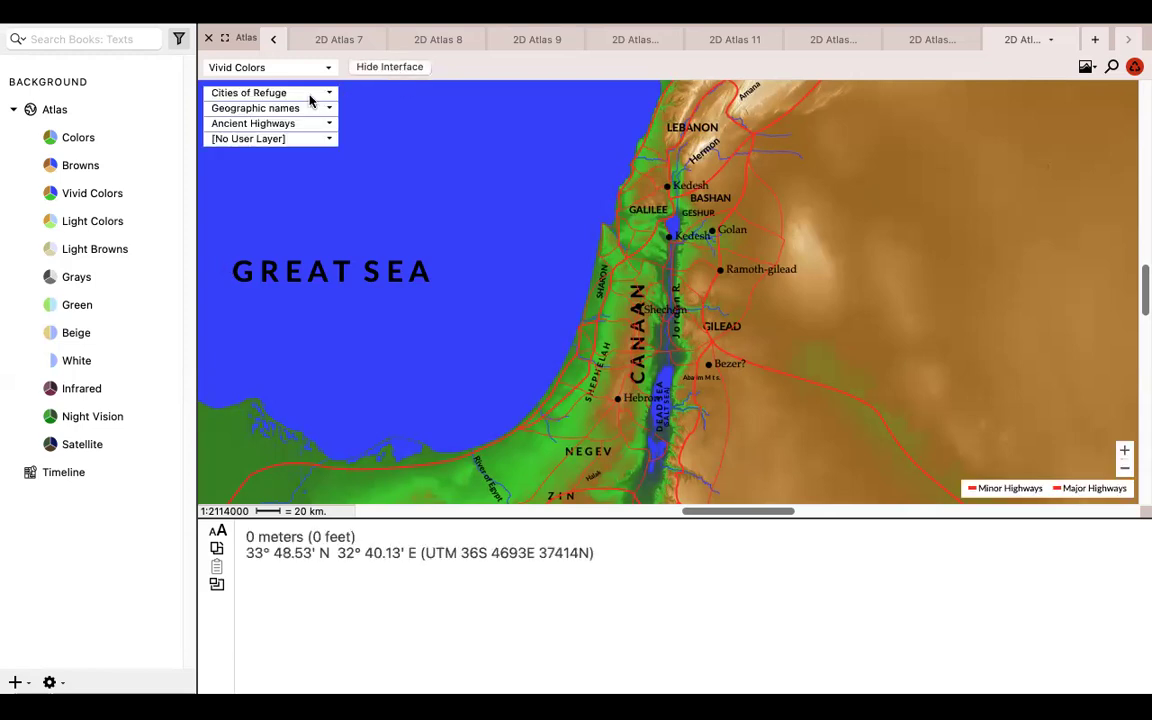
Zoom the Cities of Refuge map in on Canaan to 1:850000 and back out to 1:1468000 to inspect the region.
mouse_move(385, 320)
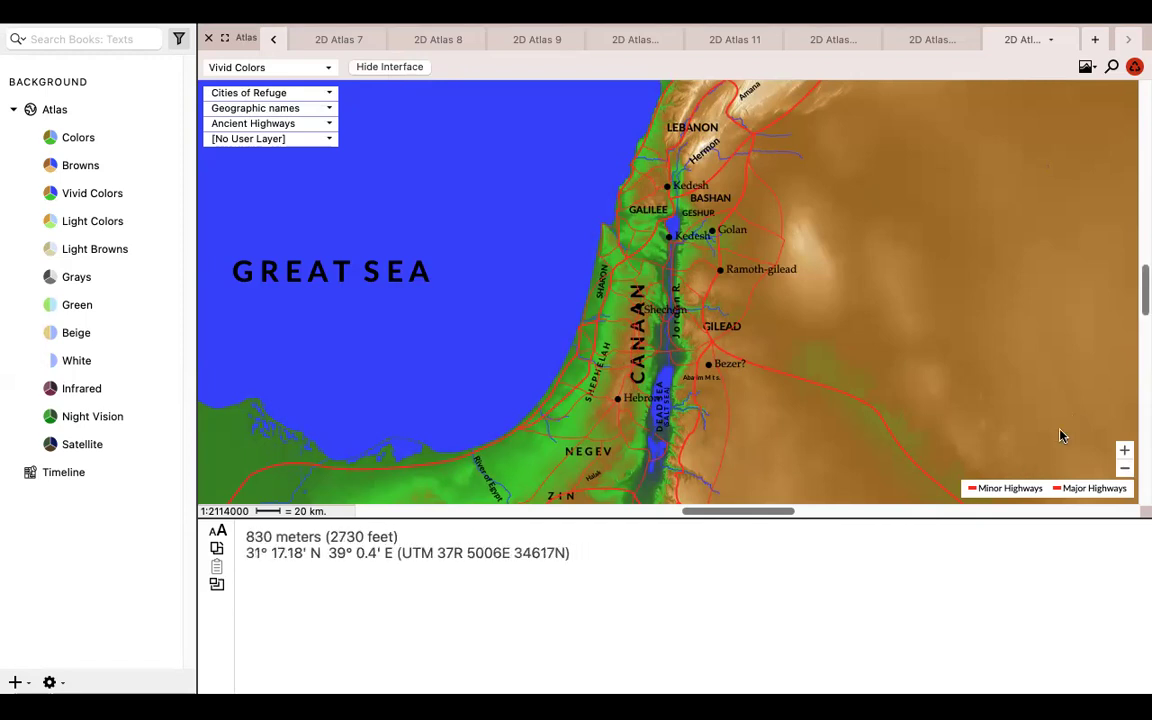
click(1125, 452)
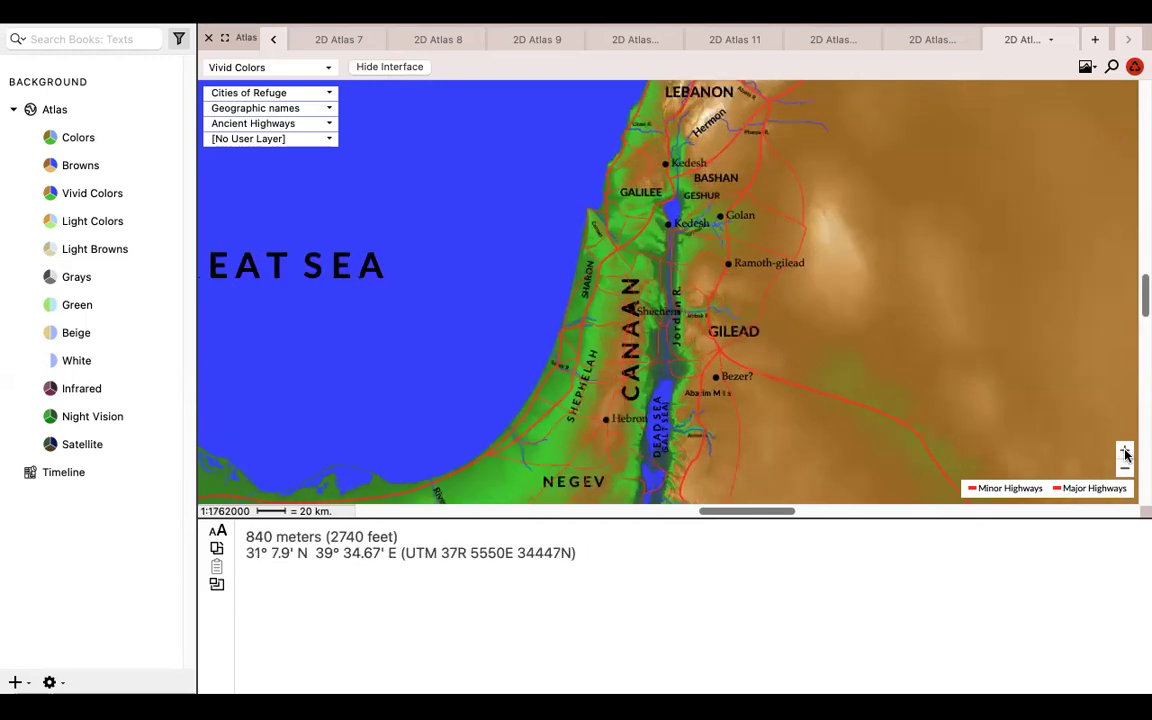
click(1125, 452)
click(1125, 452)
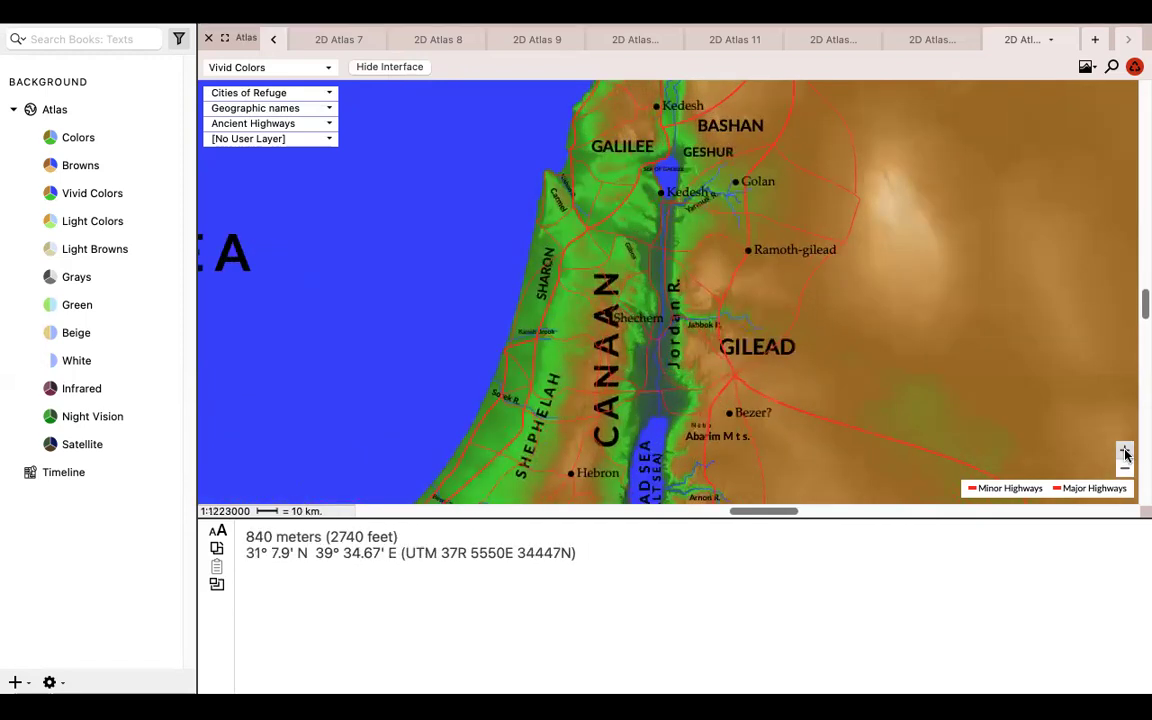
click(1125, 452)
click(1125, 452)
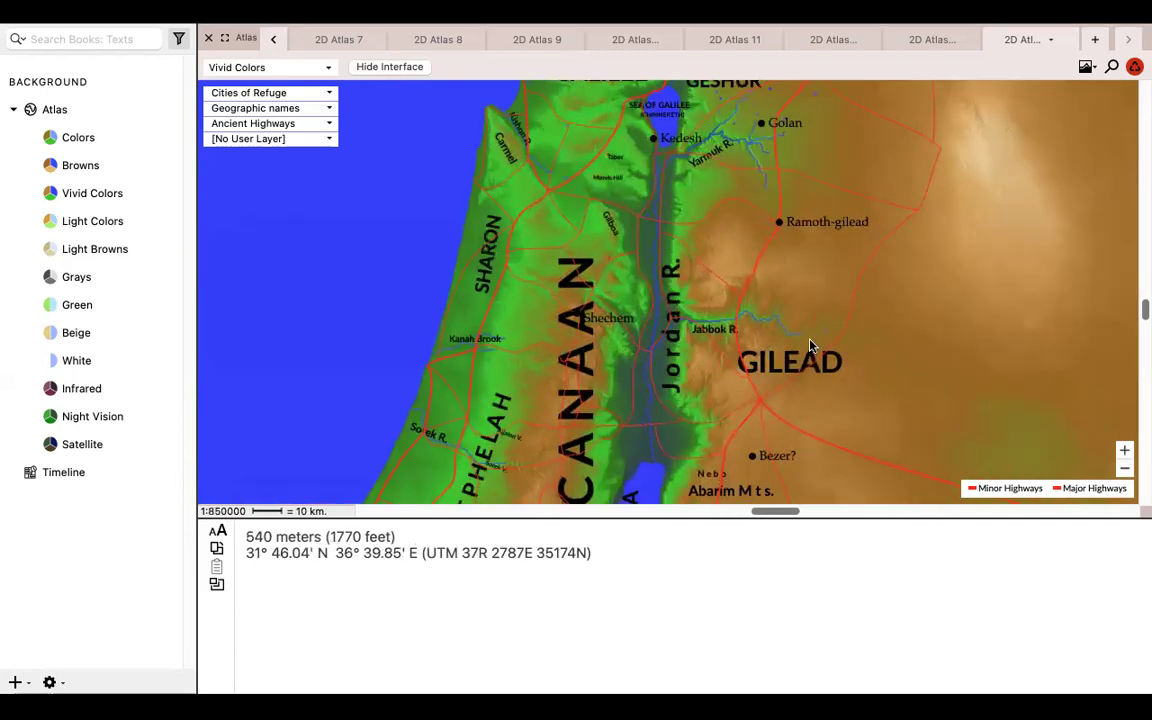
scroll(811, 346, down, 5)
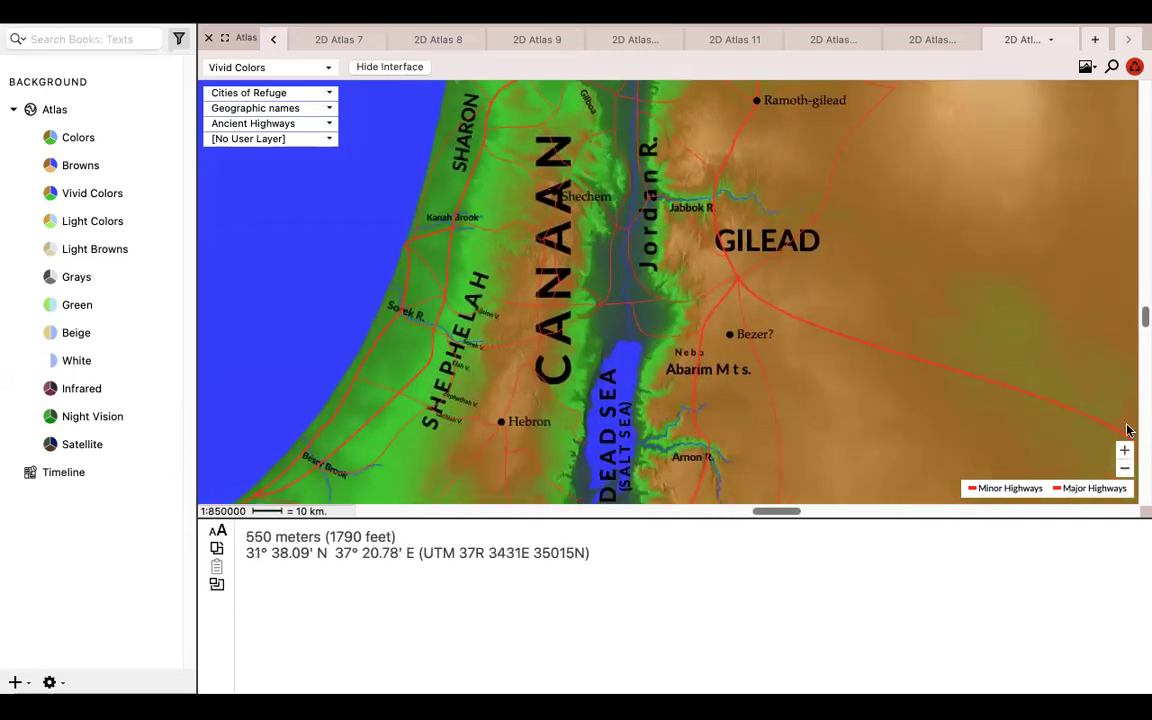
click(1125, 468)
click(1124, 468)
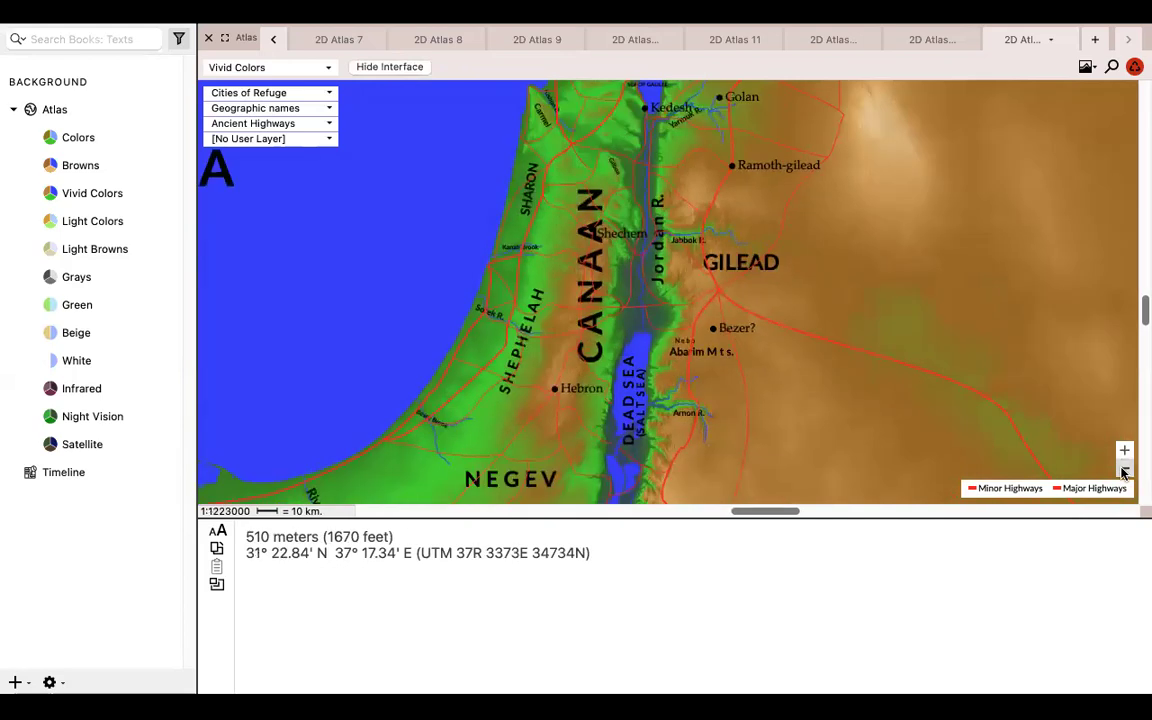
click(1124, 468)
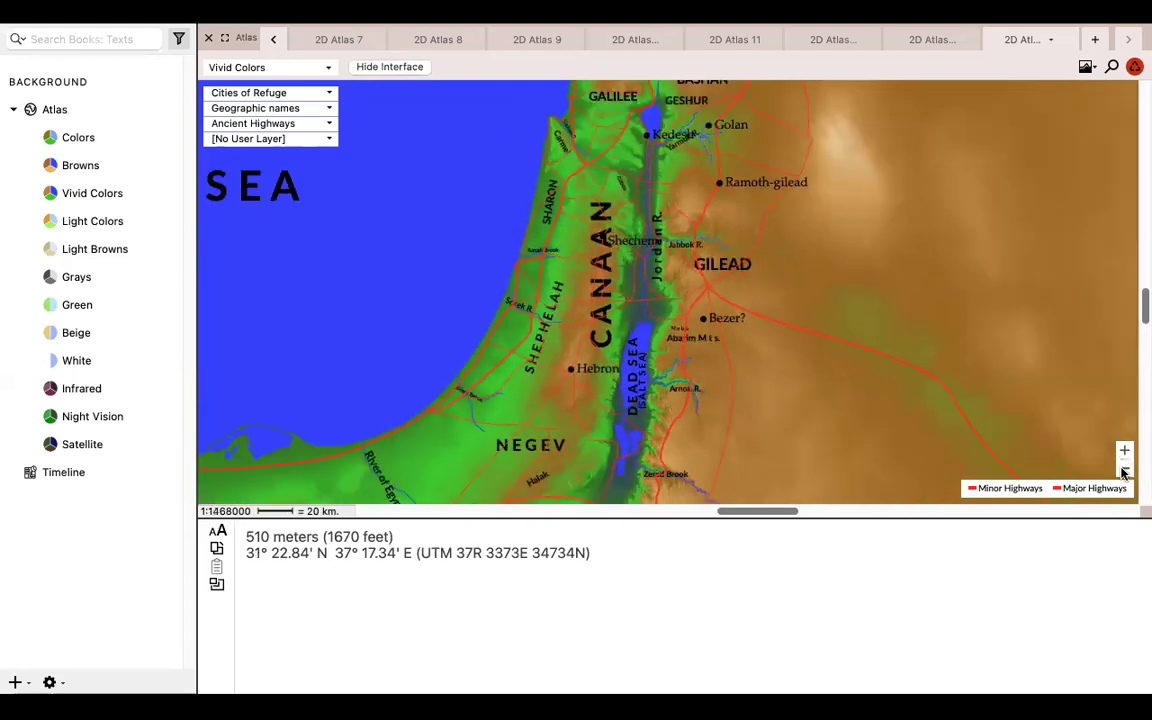
click(548, 193)
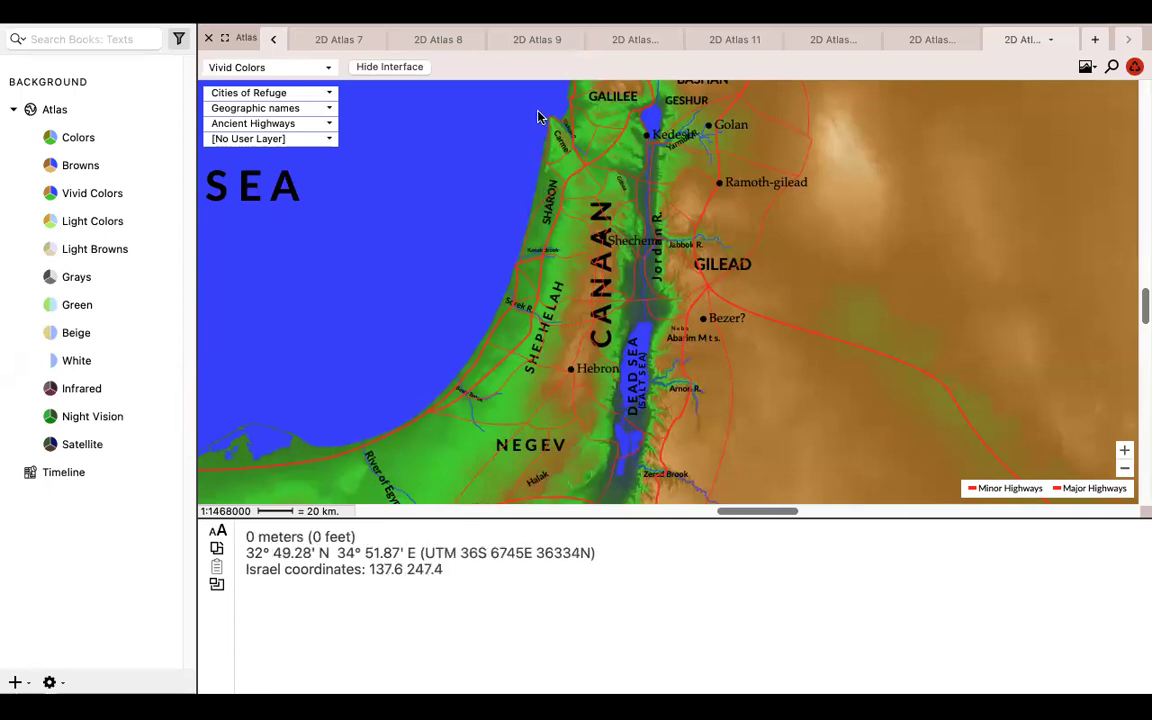
Select a rectangular area of the map from Galilee down to the Negev and copy it as a picture.
scroll(578, 192, up, 2)
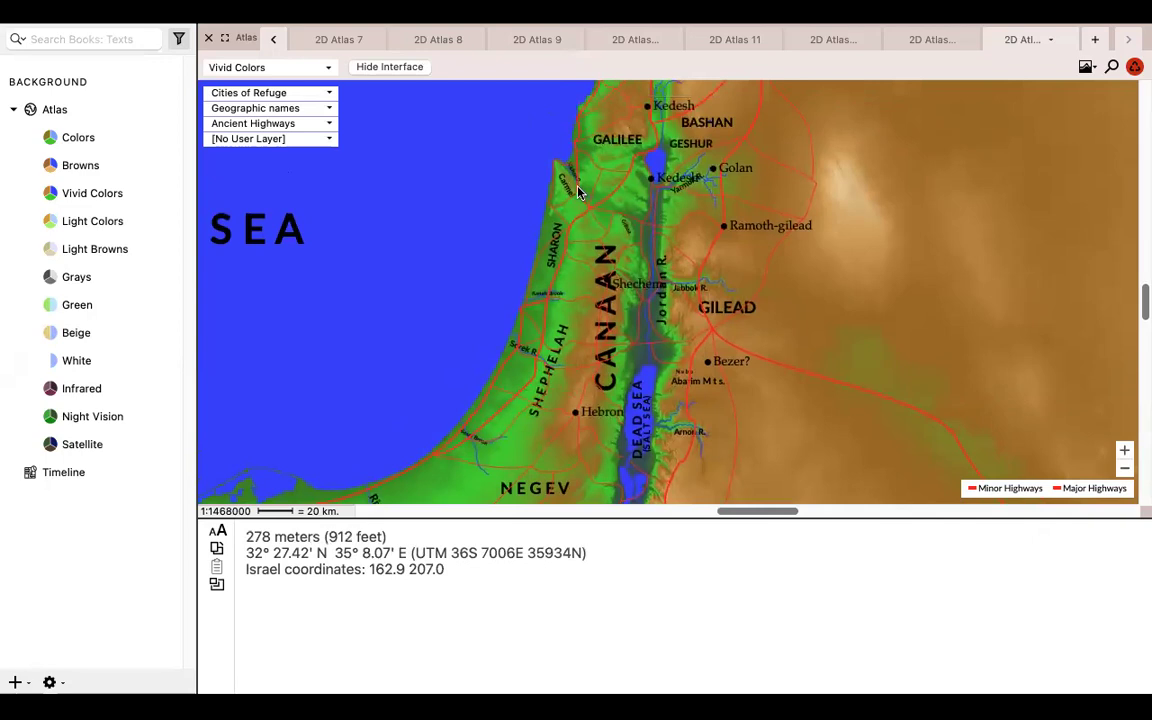
scroll(578, 192, down, 1)
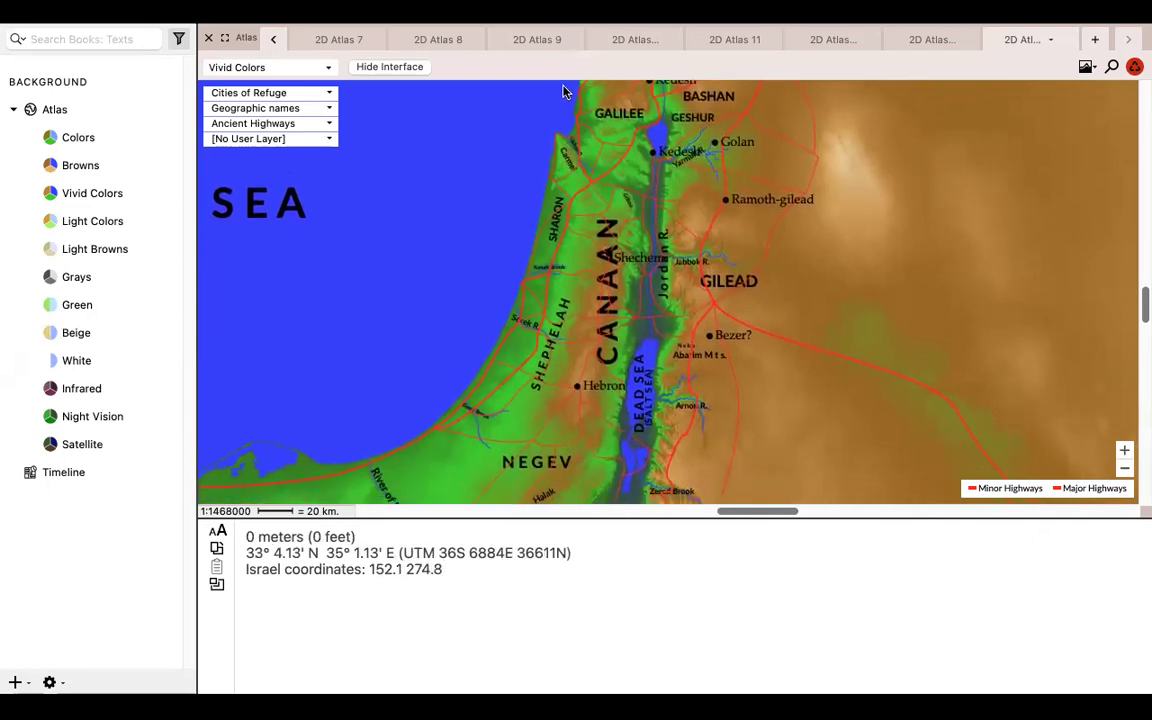
mouse_move(520, 100)
mouse_down()
mouse_move(640, 102)
mouse_move(766, 149)
mouse_move(790, 180)
mouse_move(810, 261)
mouse_up()
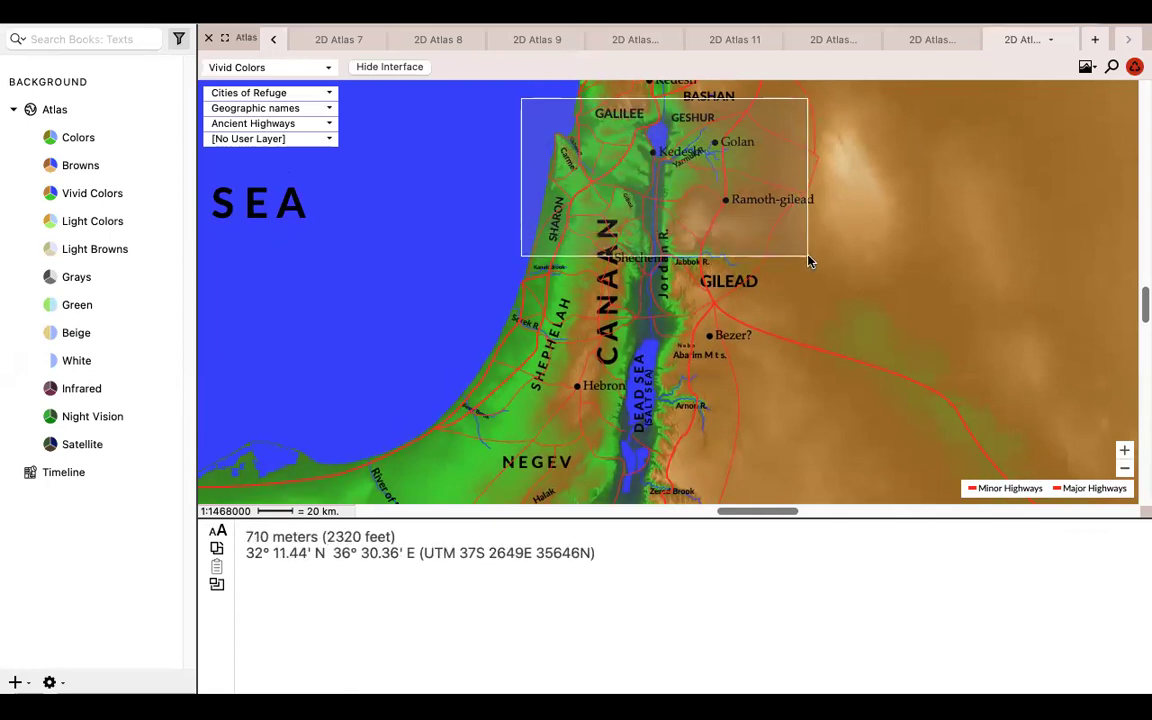
drag(810, 261, 857, 497)
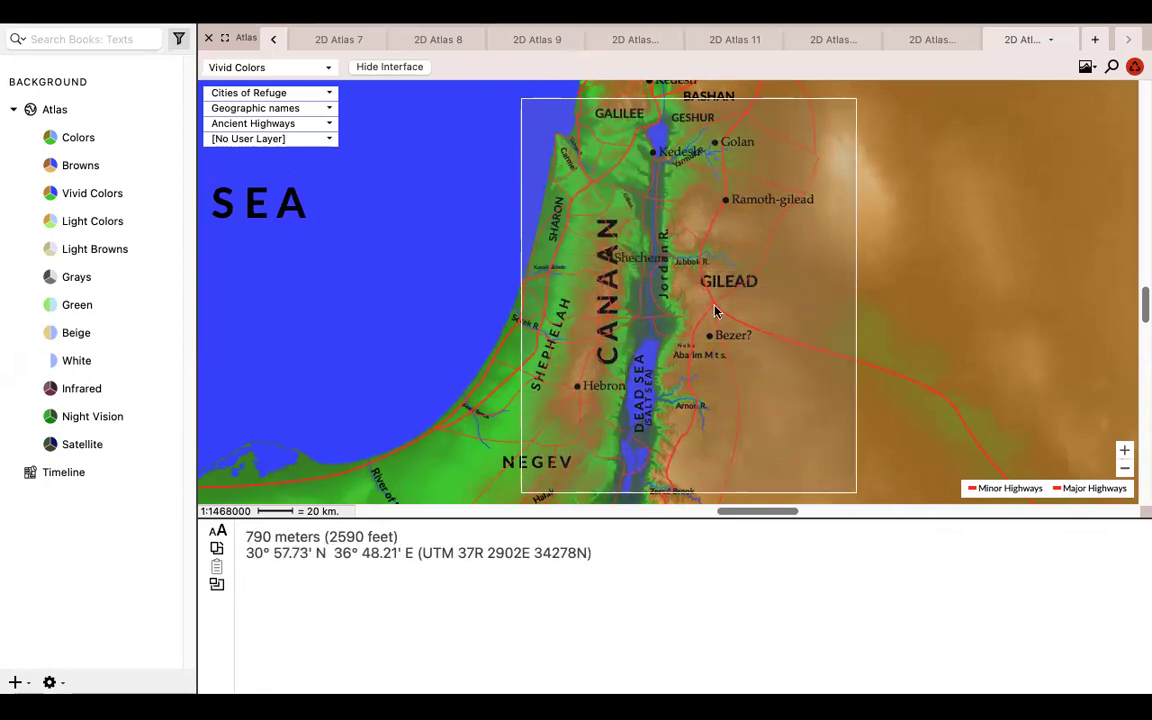
right_click(760, 258)
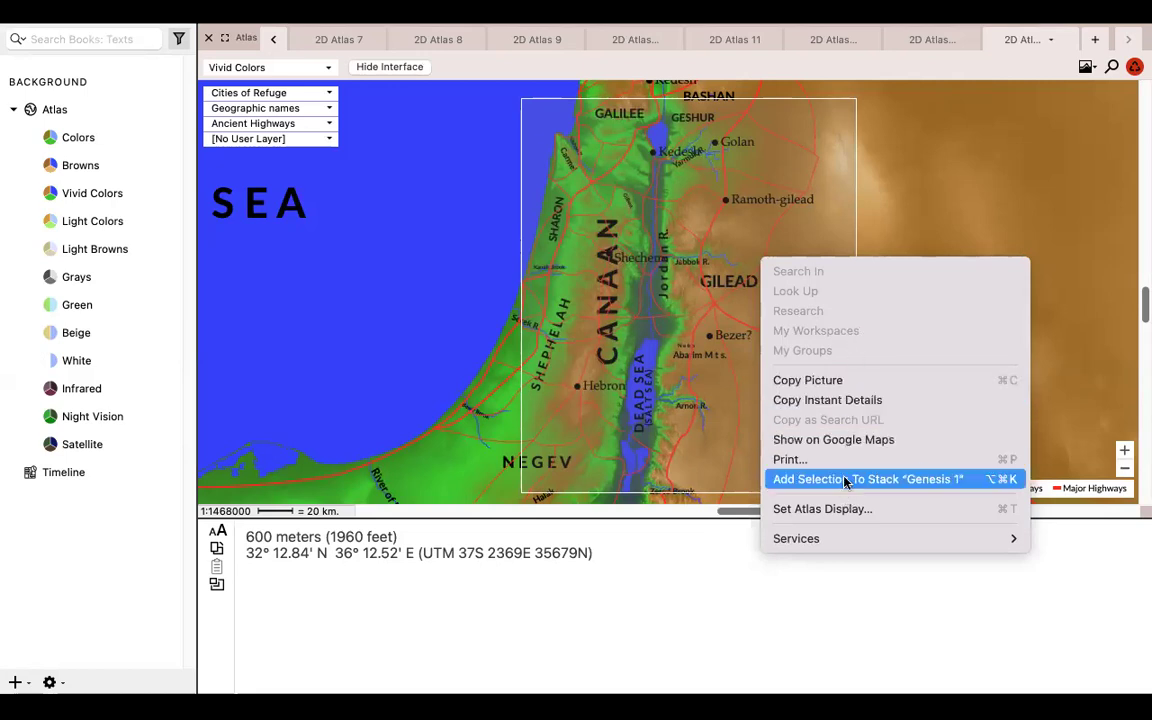
click(830, 382)
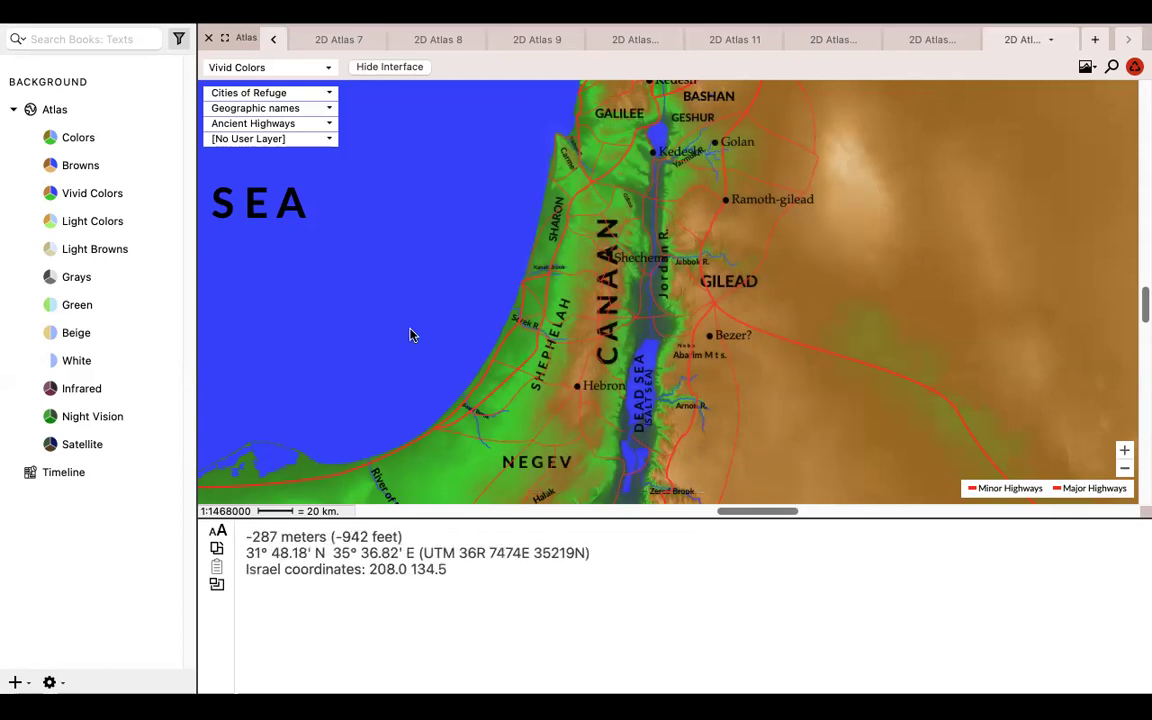
Replace the Ancient Highways layer with the Abraham's Journeys route and look up the details for Canaan.
click(325, 127)
click(410, 130)
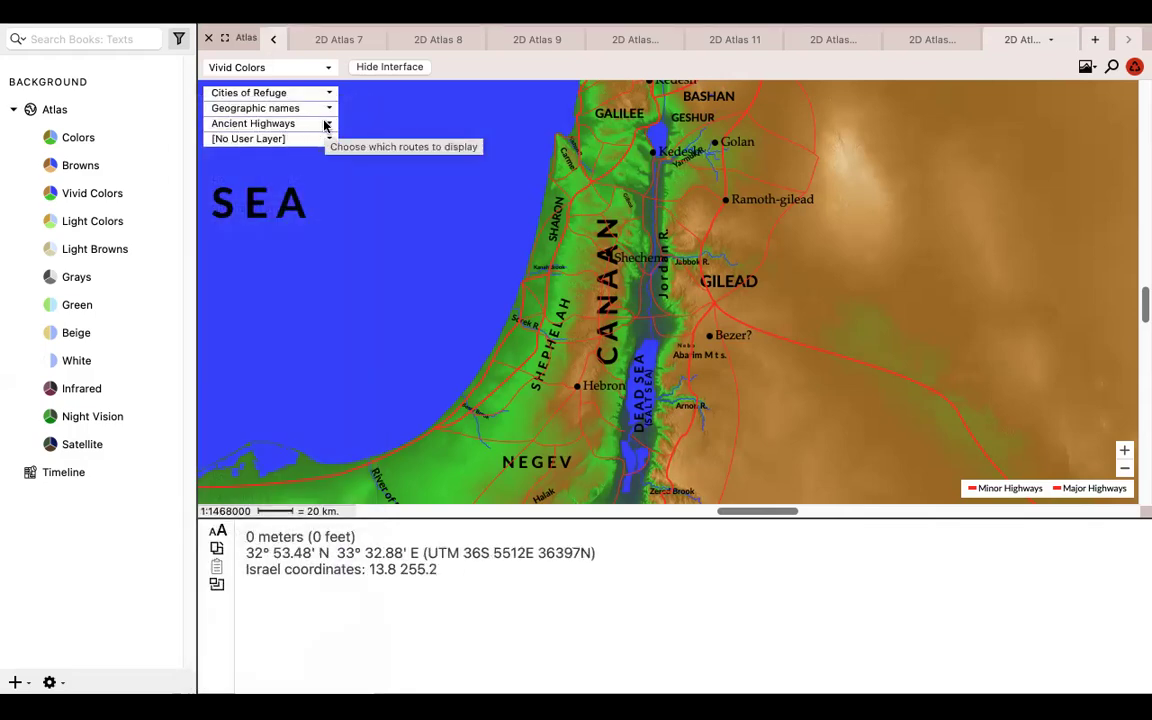
click(325, 125)
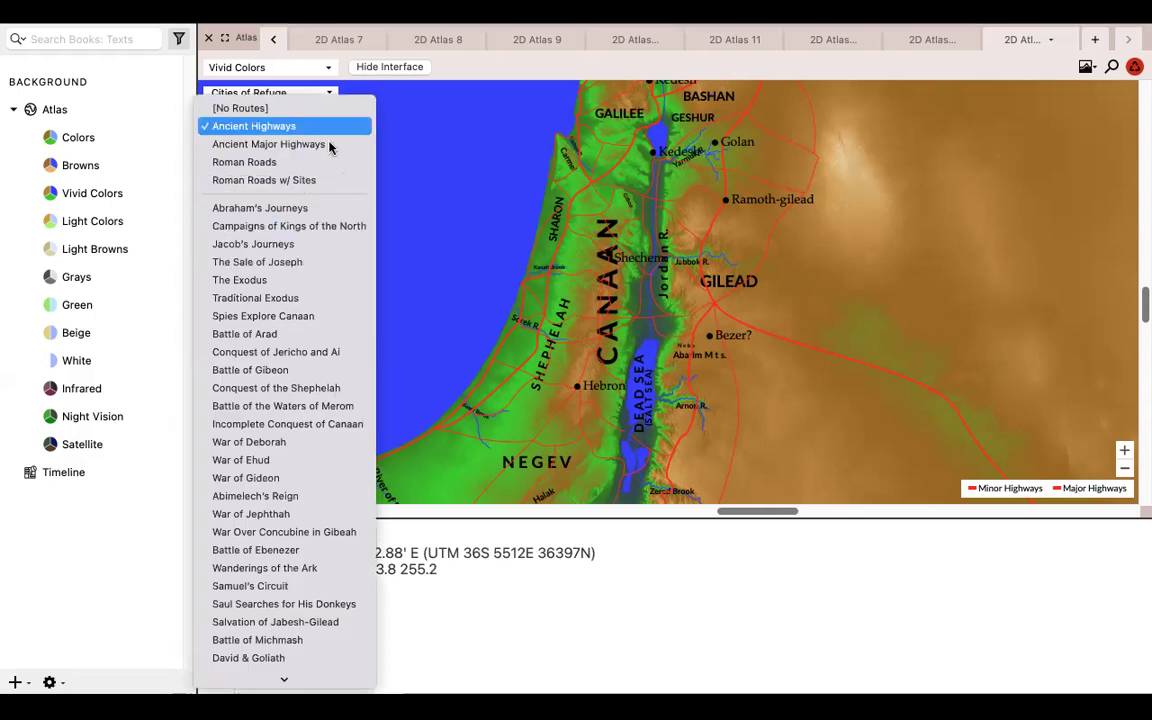
click(270, 208)
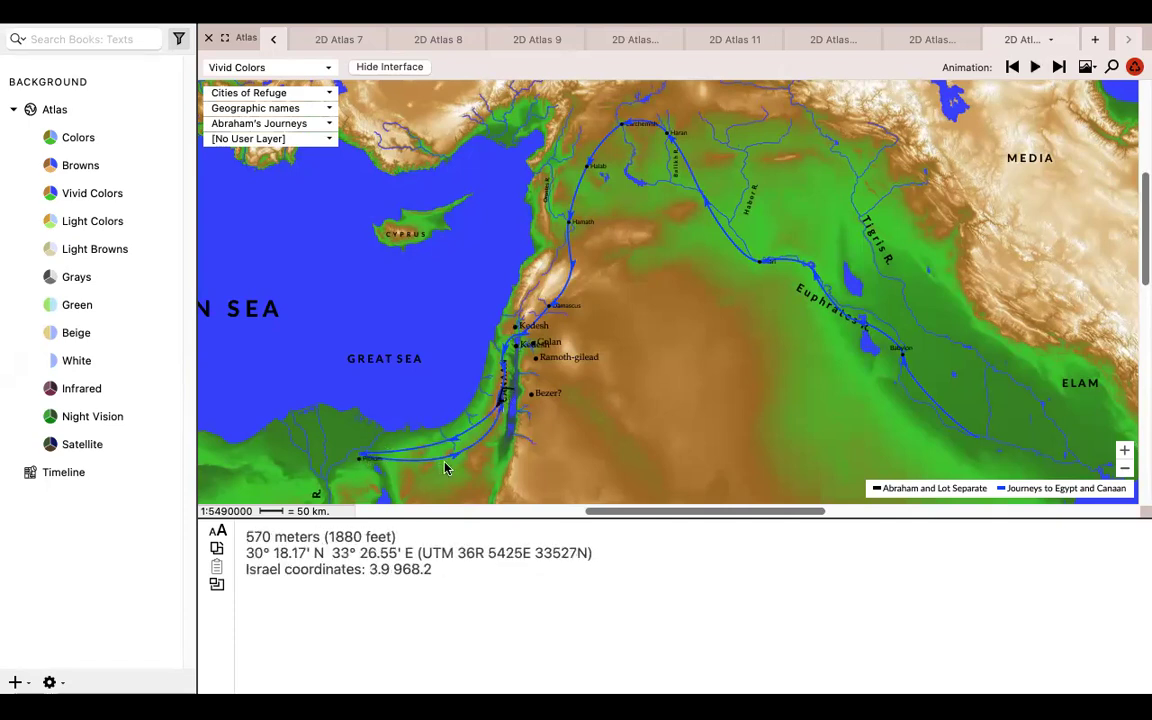
click(504, 390)
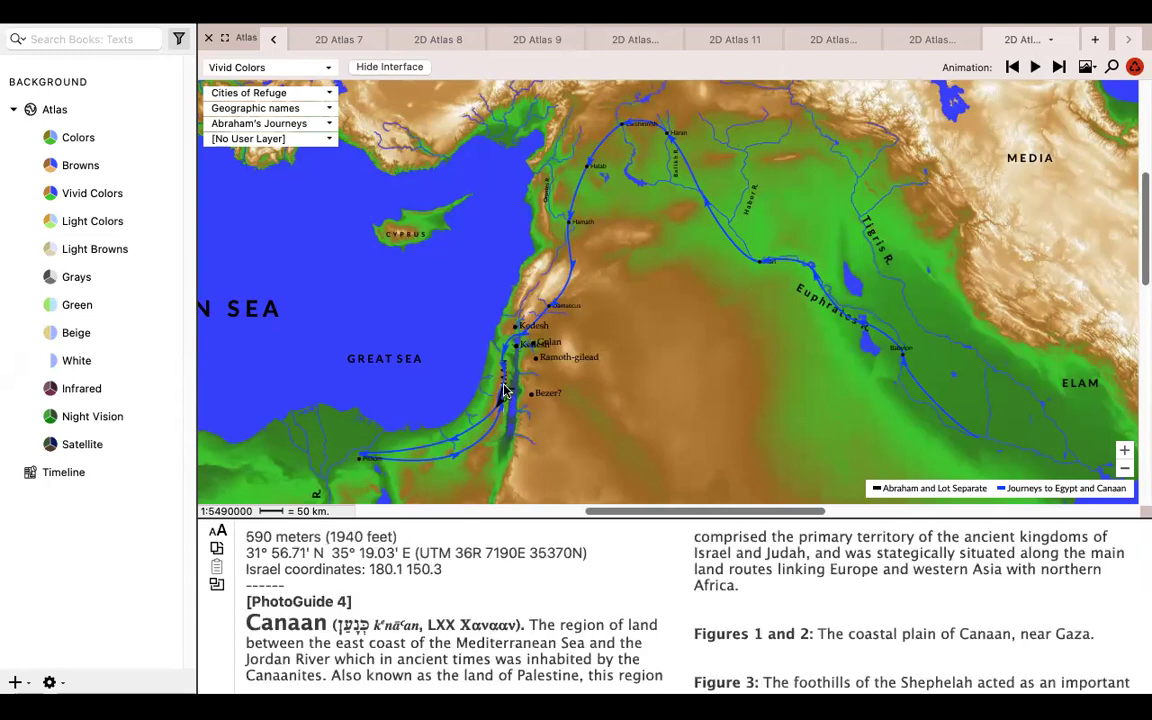
Show The Sale of Joseph route, and replace it with Traditional Exodus to follow its animated path from Egypt toward Canaan.
click(310, 123)
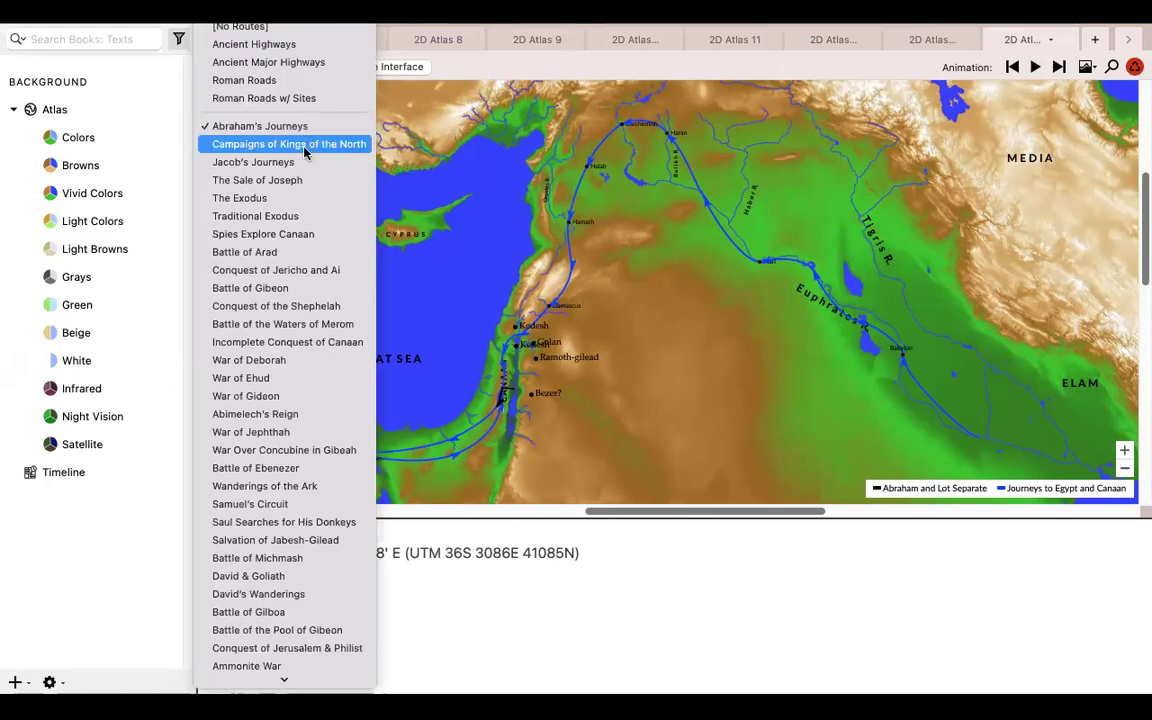
click(300, 184)
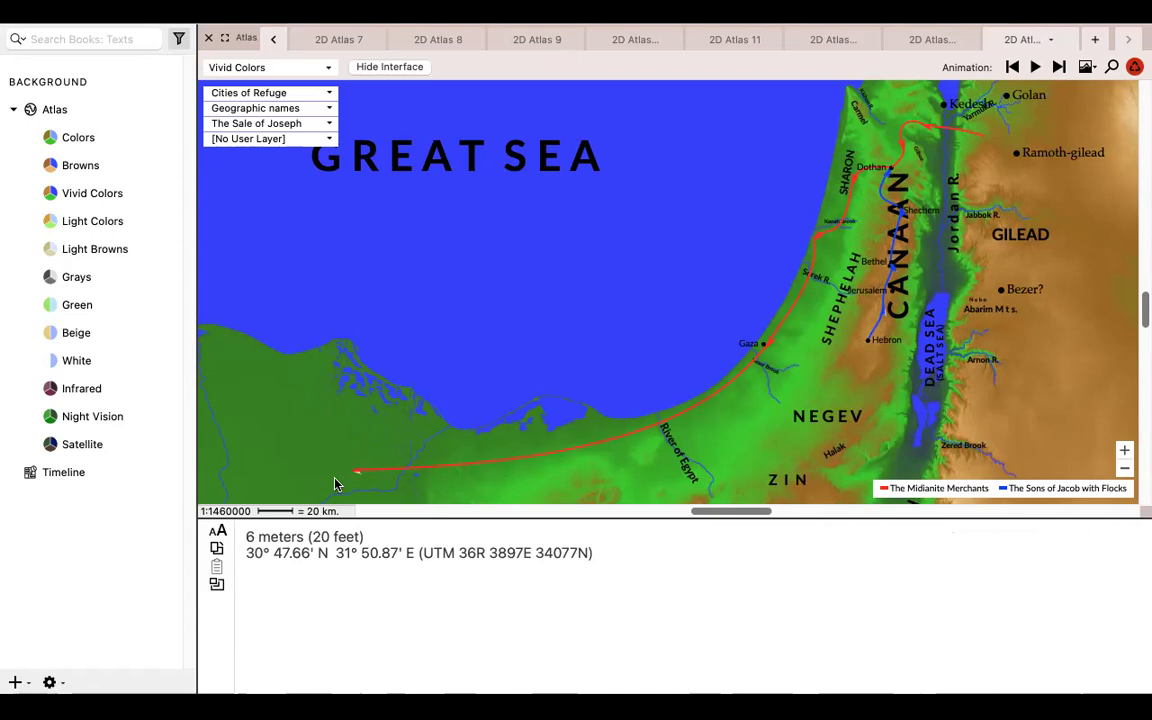
click(320, 124)
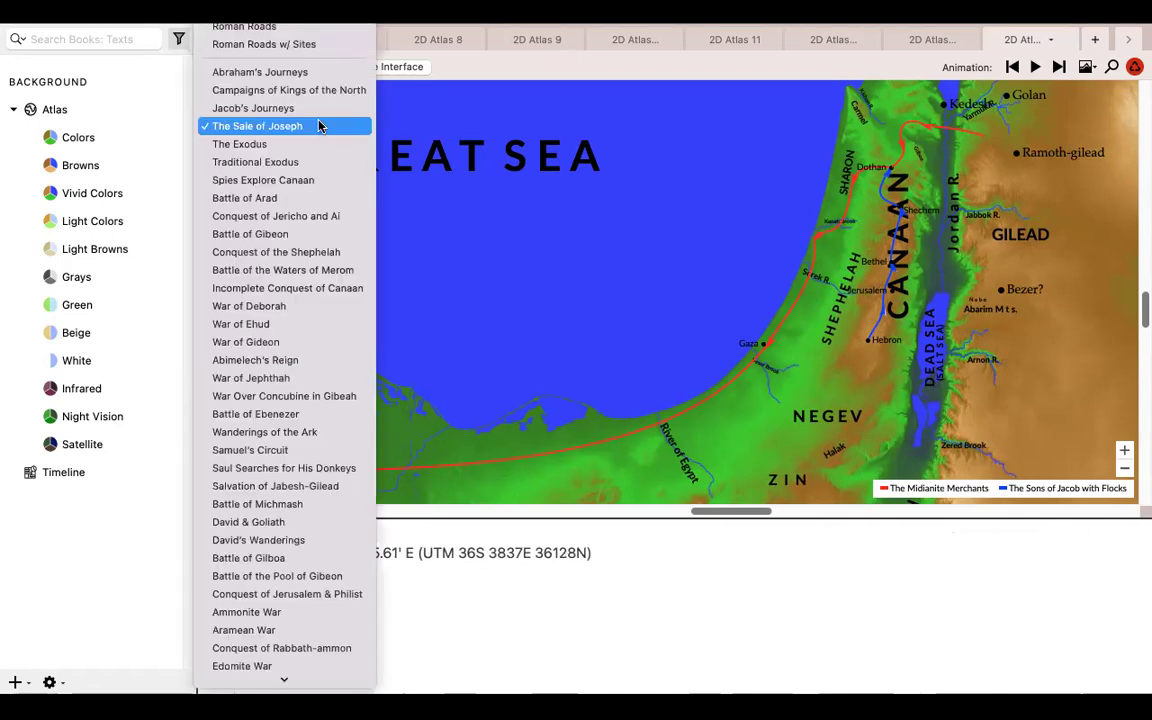
click(262, 160)
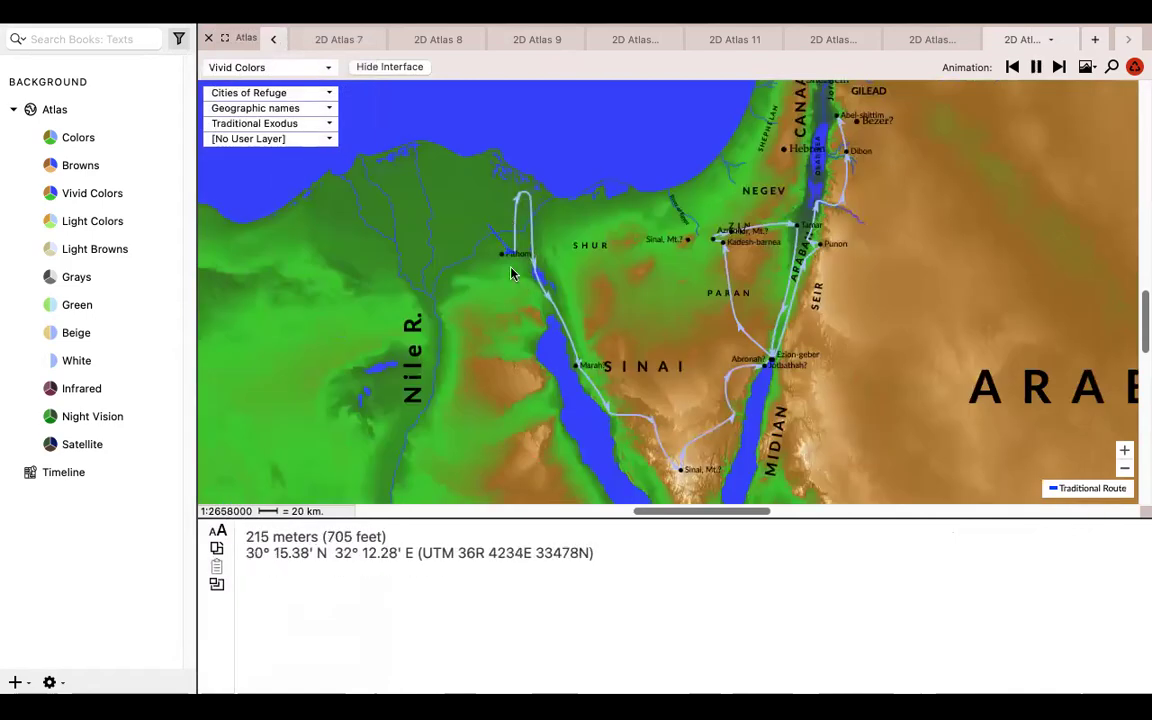
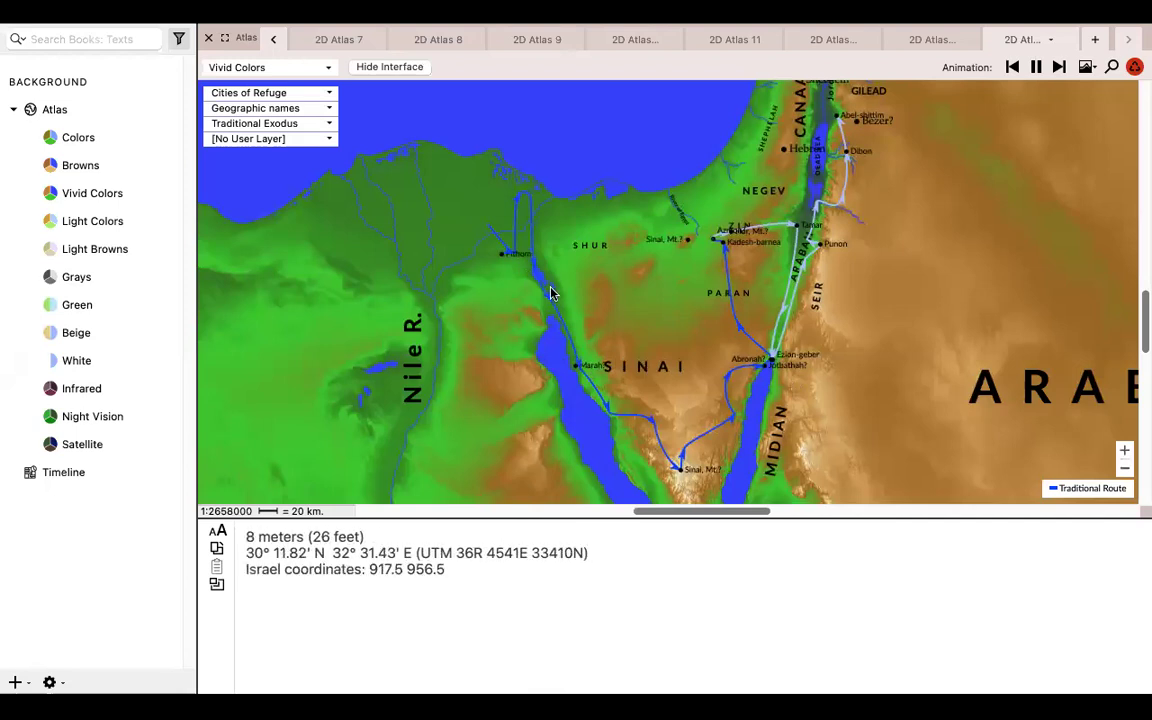
scroll(686, 311, up, 3)
scroll(686, 311, right, 2)
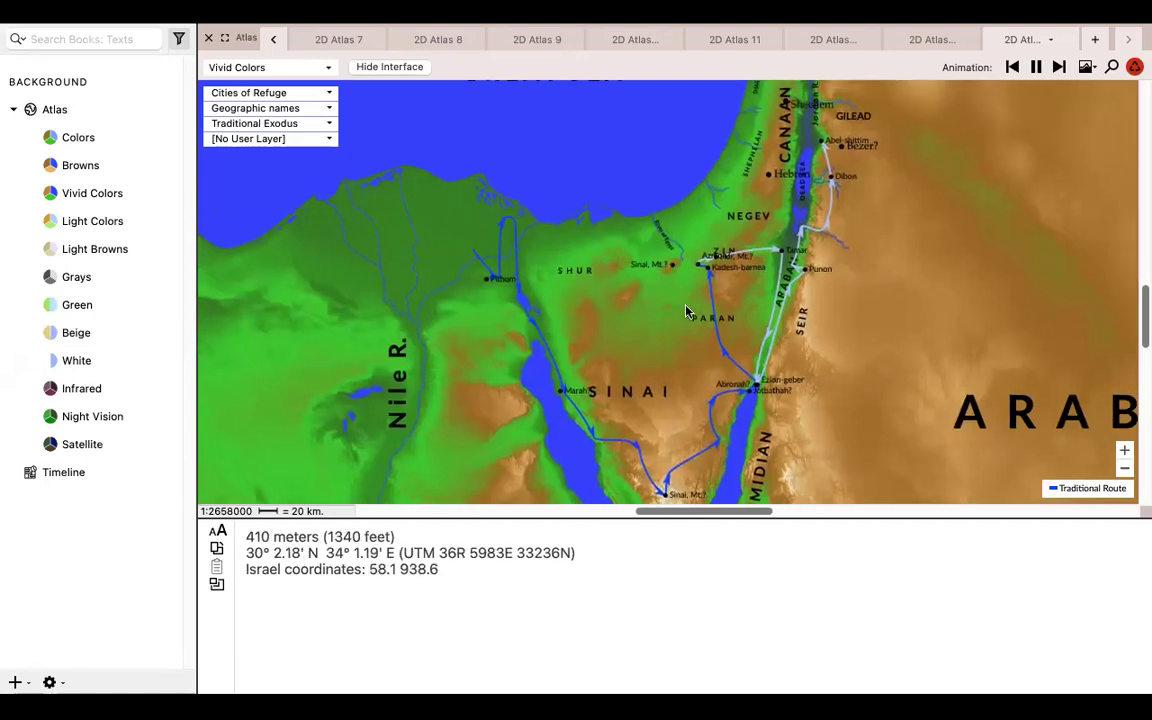
scroll(686, 311, up, 2)
scroll(686, 311, right, 1)
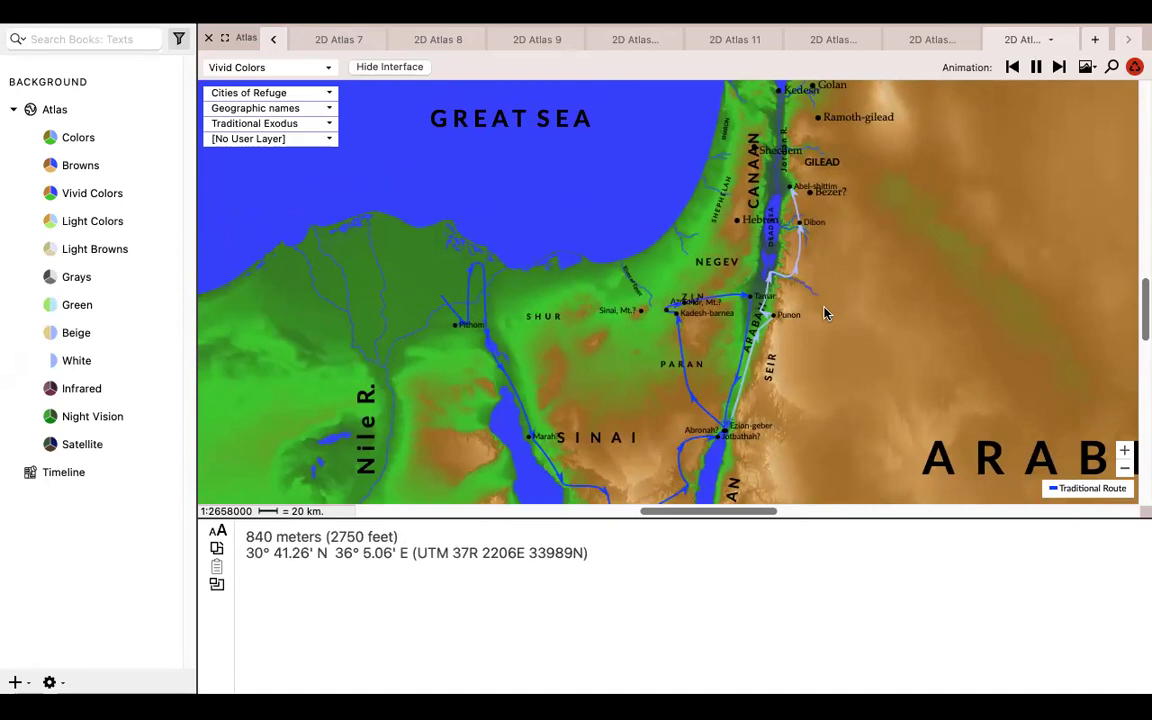
Examine the Go to place list and its site filters, and leave it without choosing a place.
click(1114, 67)
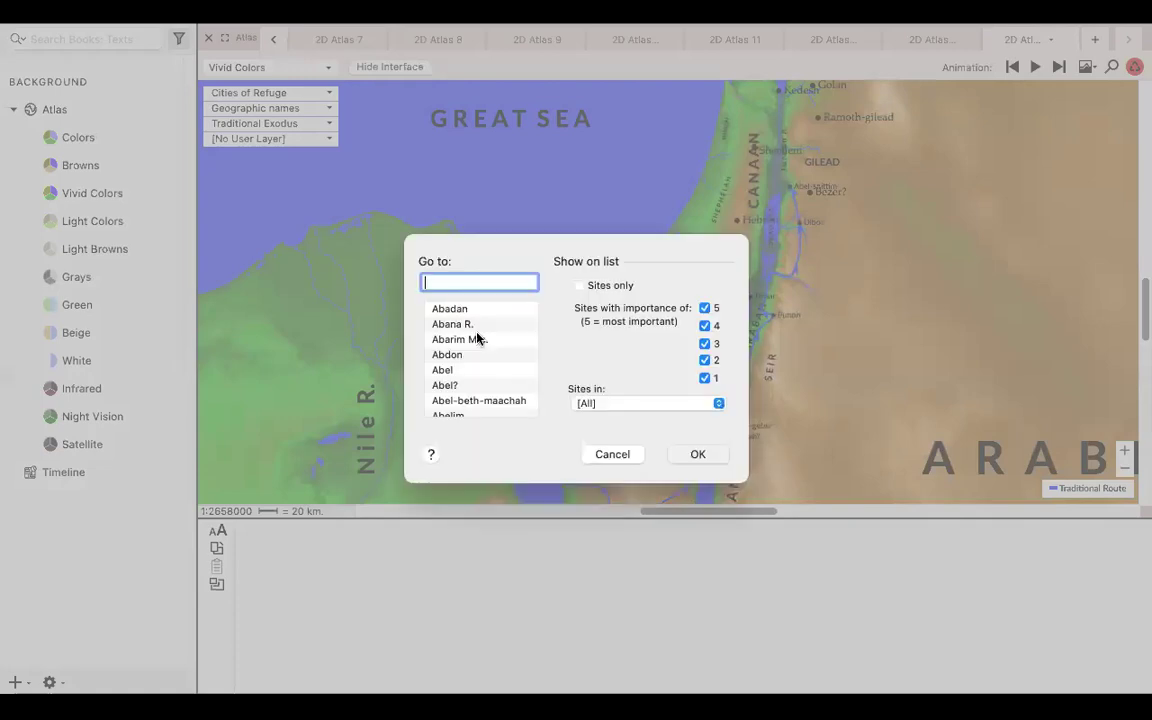
click(697, 455)
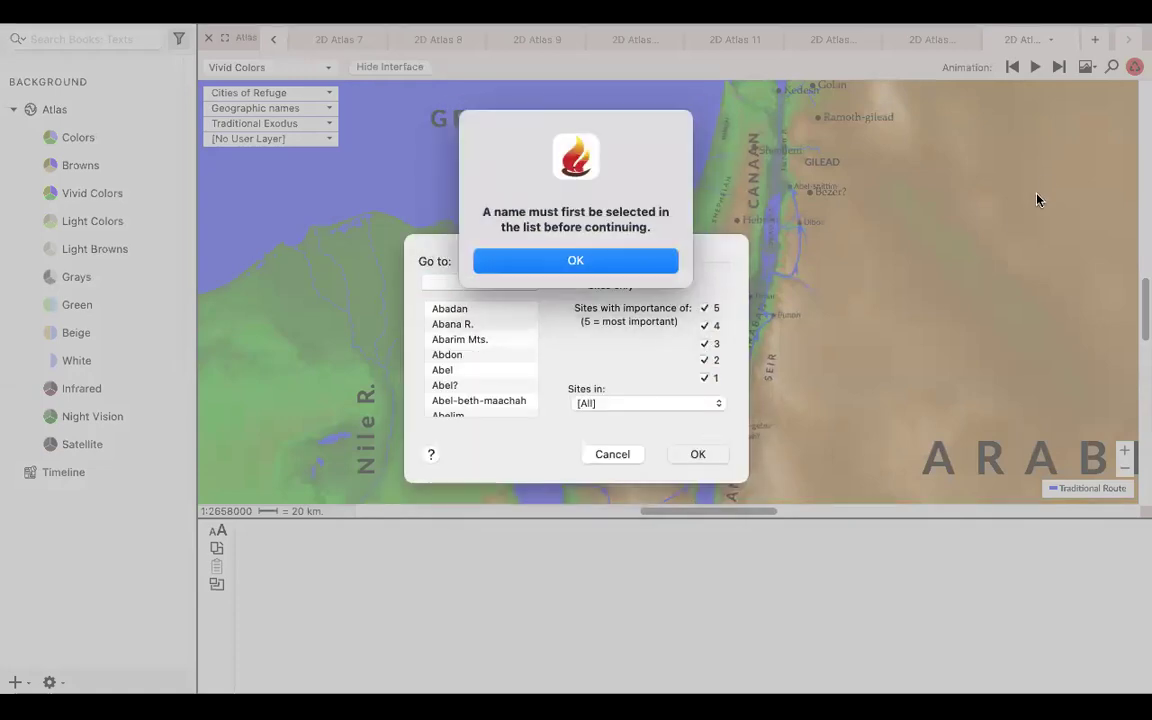
click(596, 262)
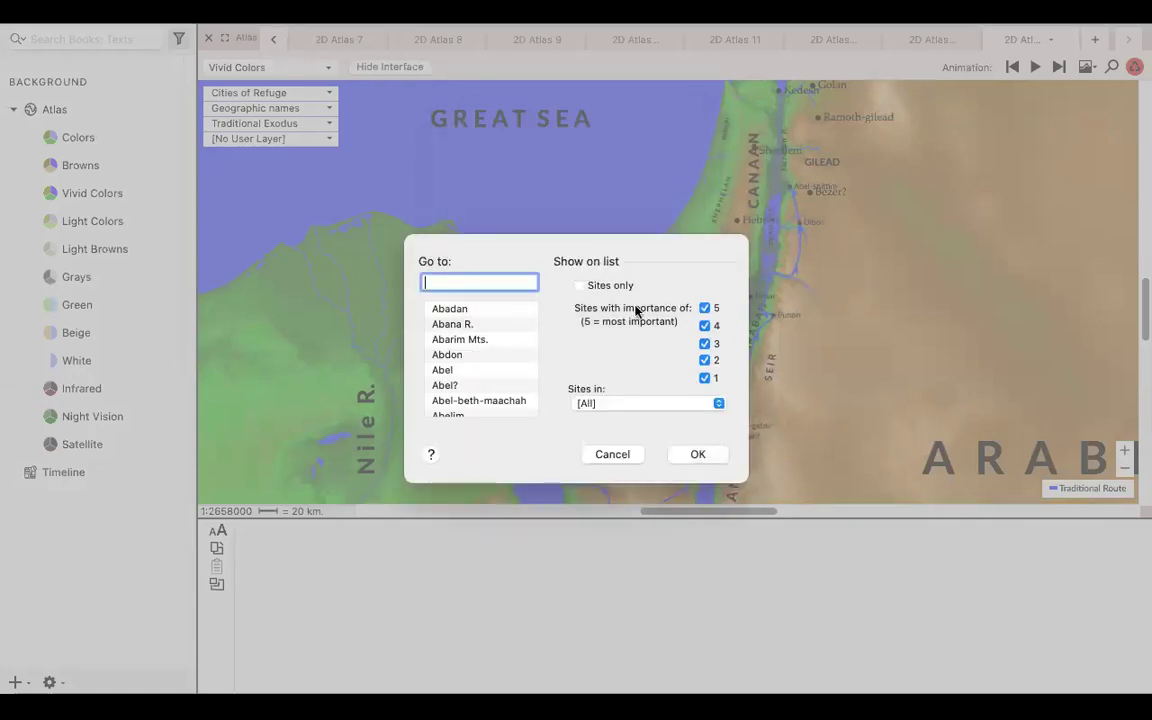
click(626, 457)
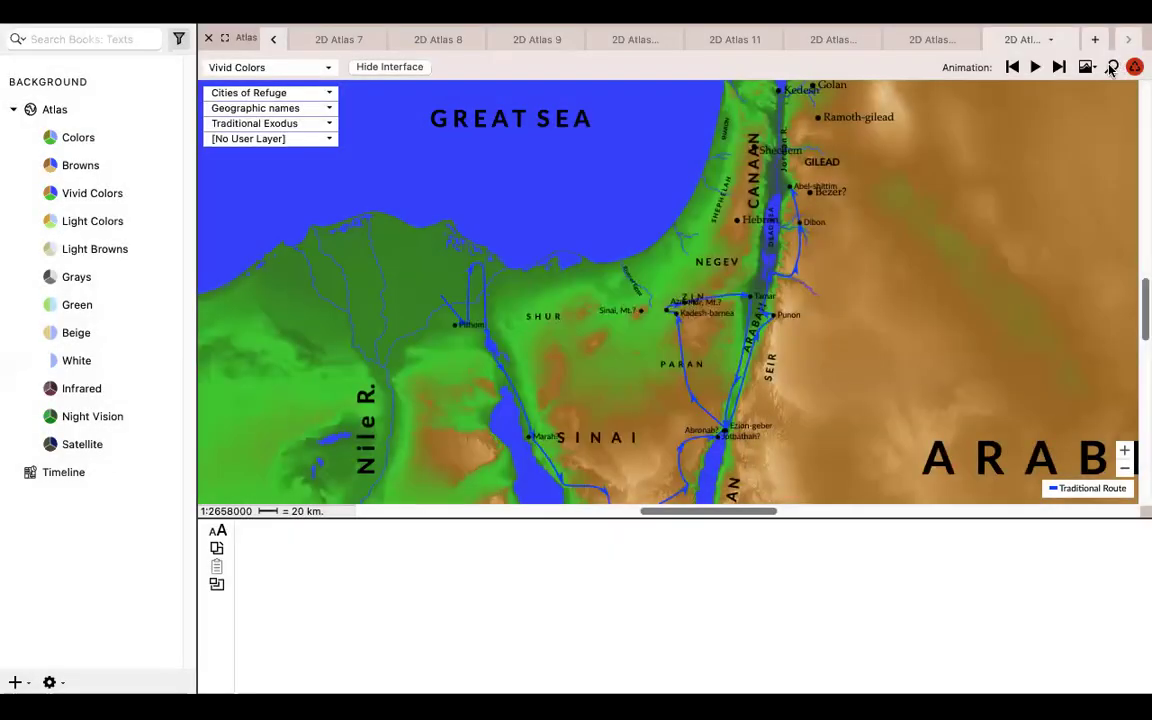
click(1111, 67)
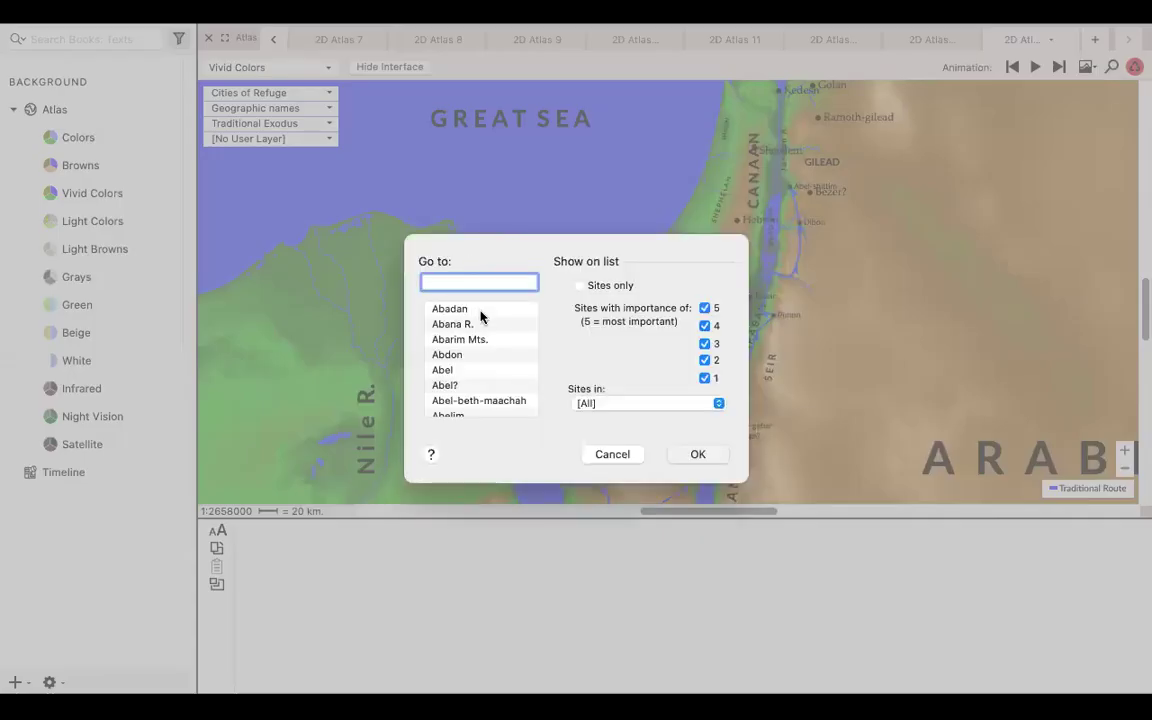
click(615, 456)
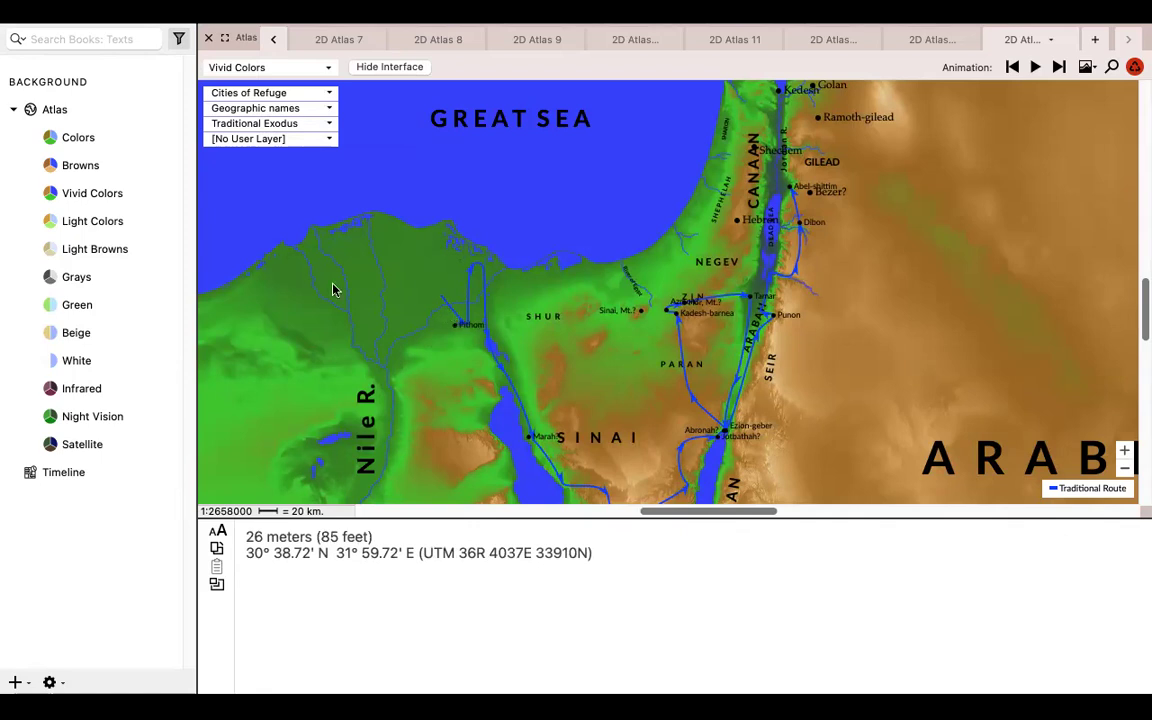
Switch the route layer to David & Goliath and zoom the map out to 1:89000.
click(329, 124)
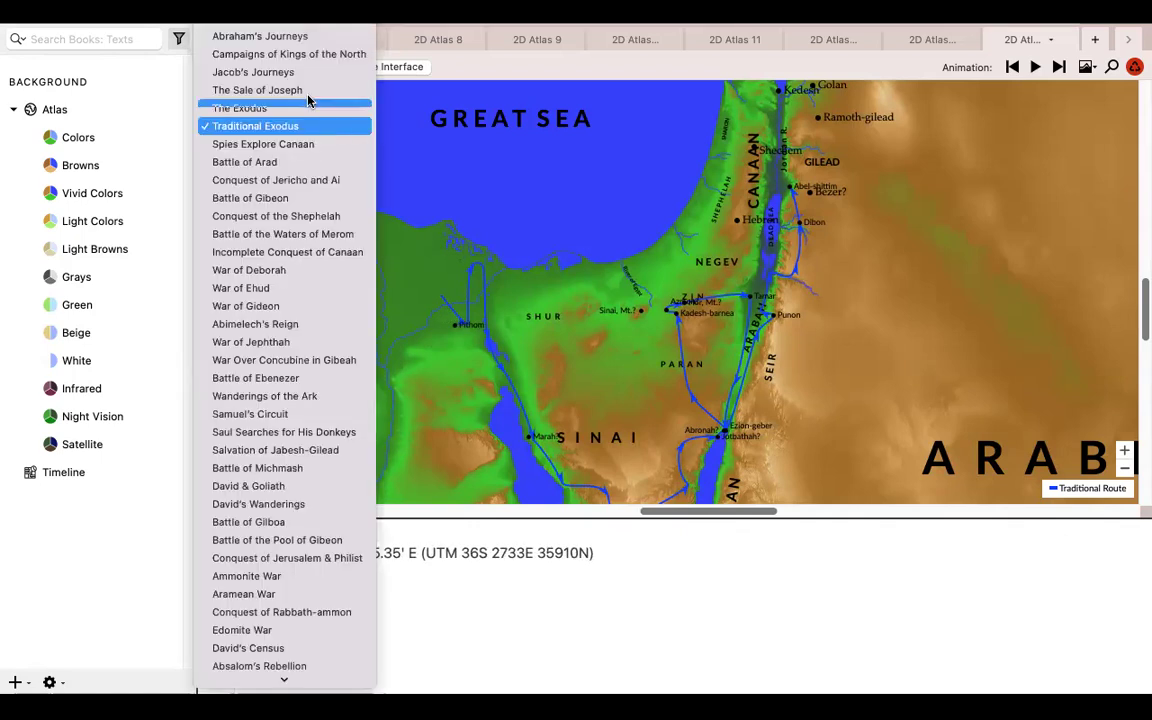
scroll(343, 219, up, 3)
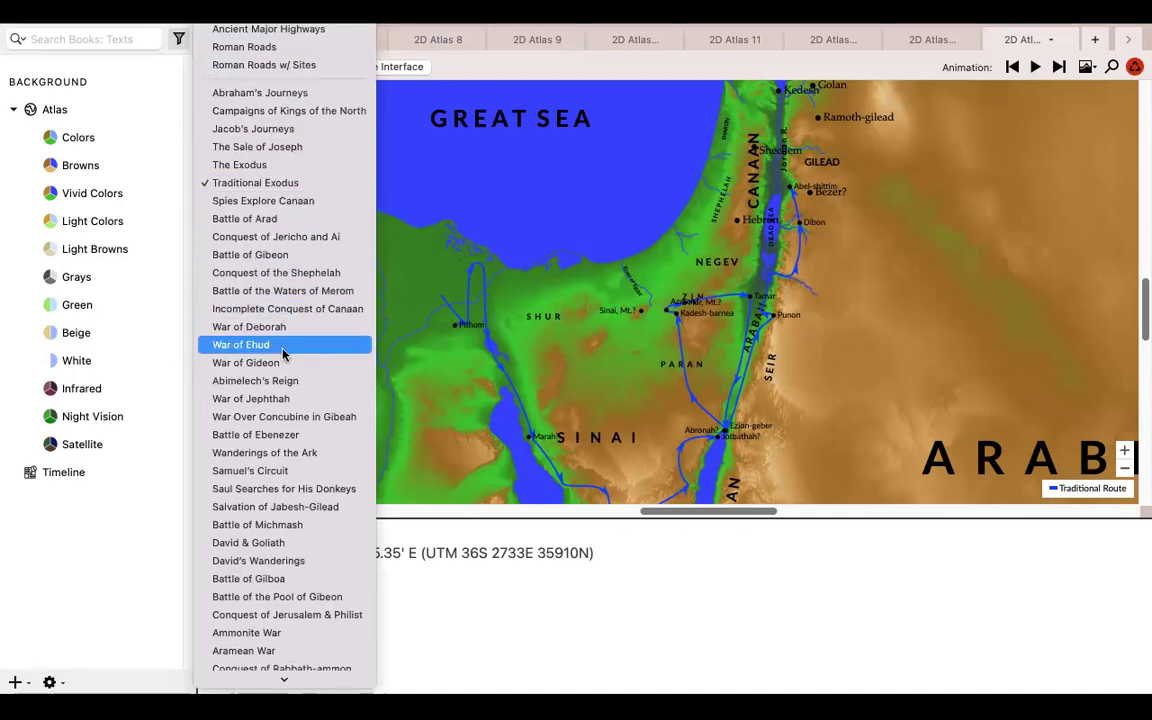
scroll(289, 395, down, 2)
scroll(289, 397, down, 3)
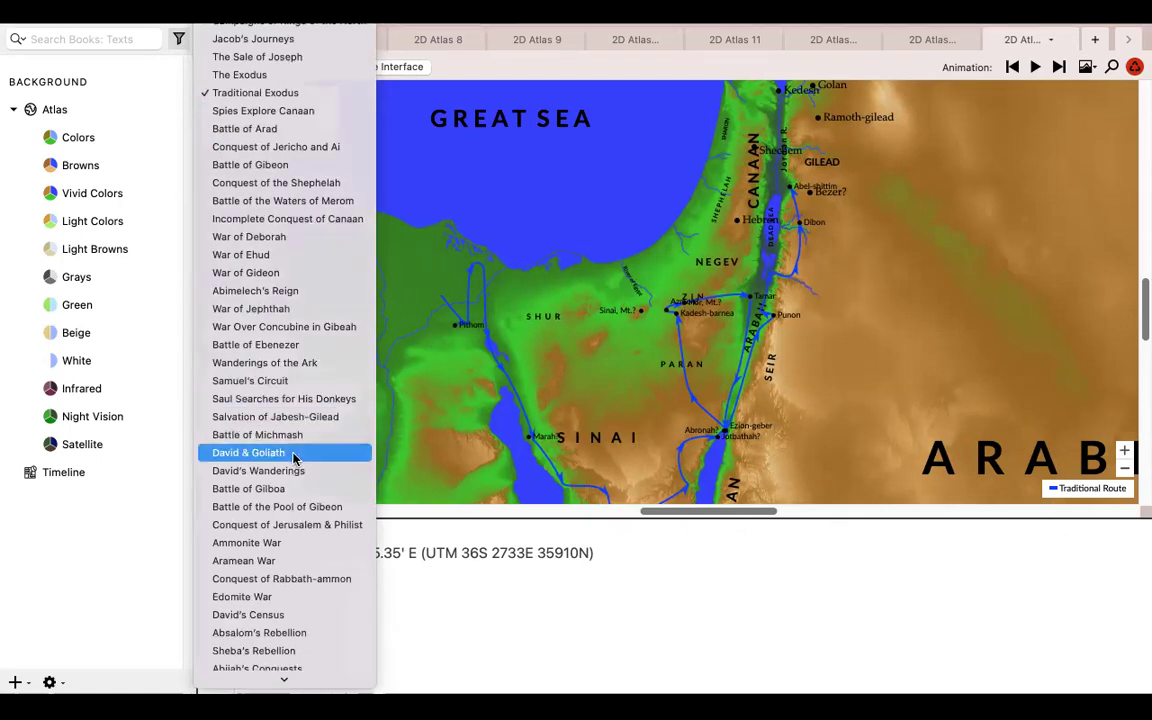
click(293, 458)
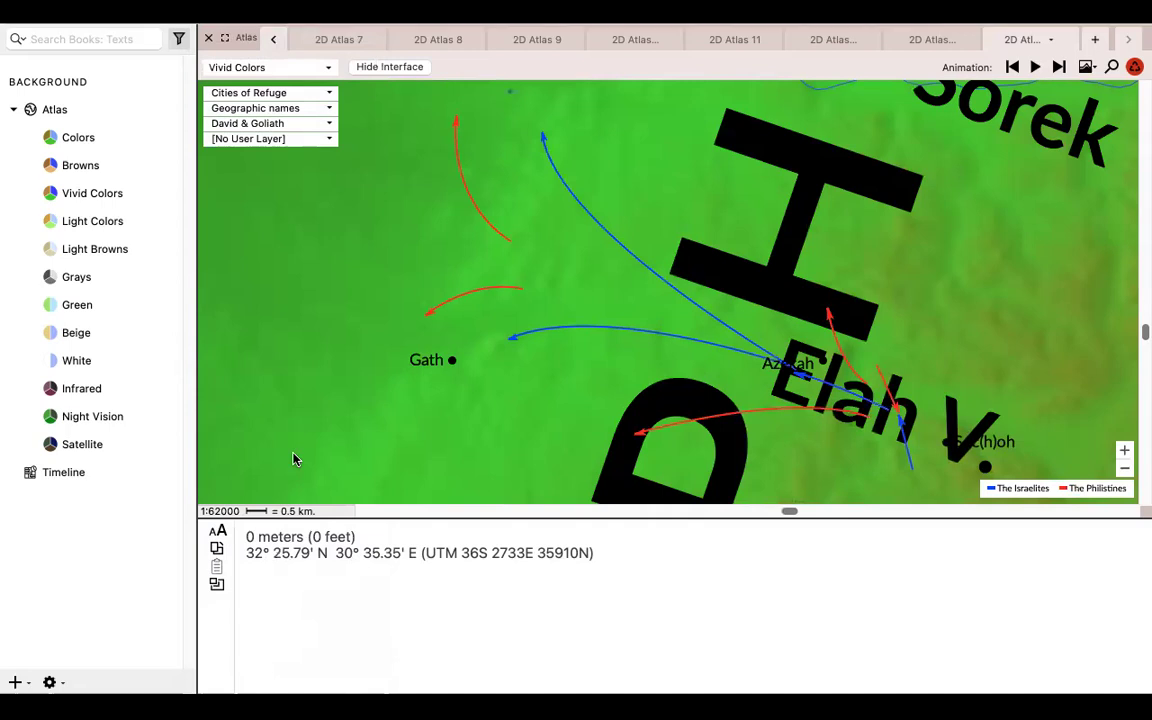
click(1125, 470)
click(1125, 470)
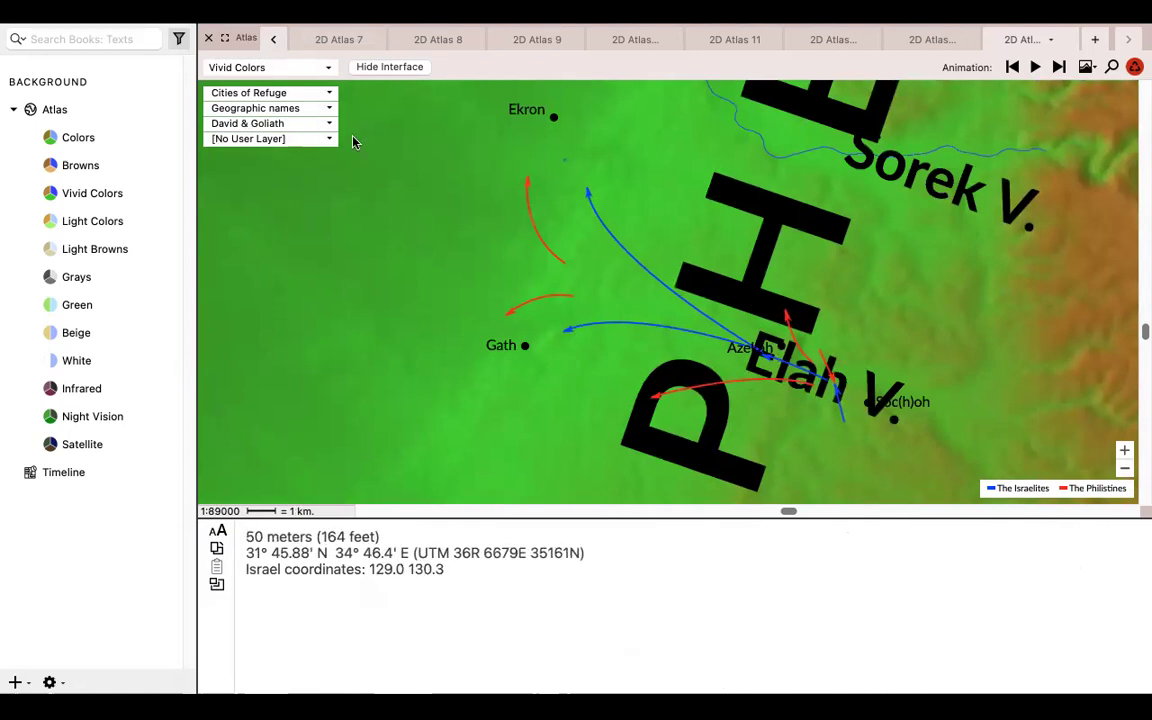
Show the Absalom's Rebellion route, and replace it with Paul's First Journey.
click(316, 122)
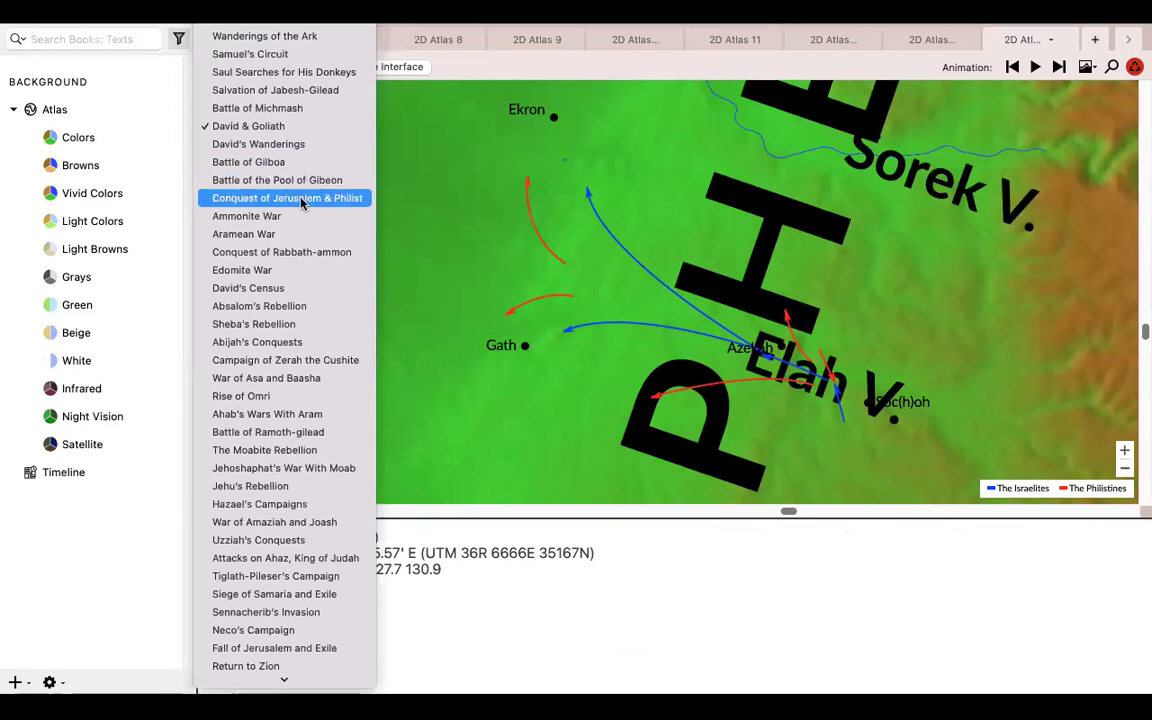
click(299, 316)
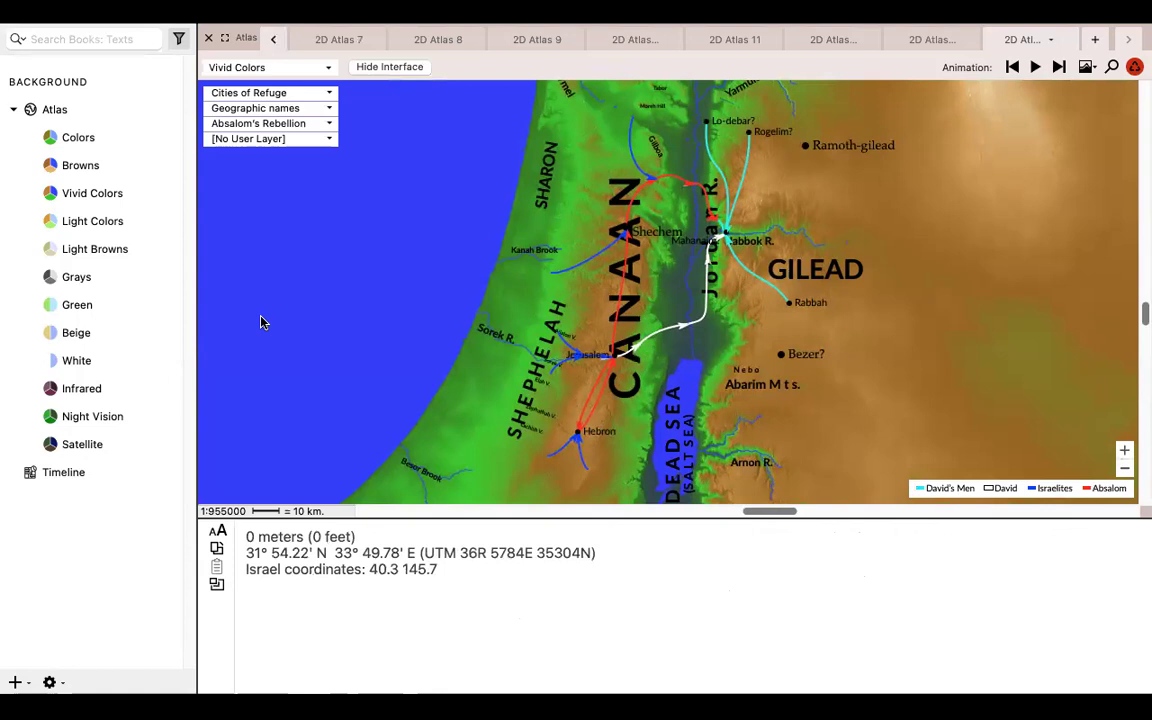
click(298, 123)
scroll(300, 285, down, 5)
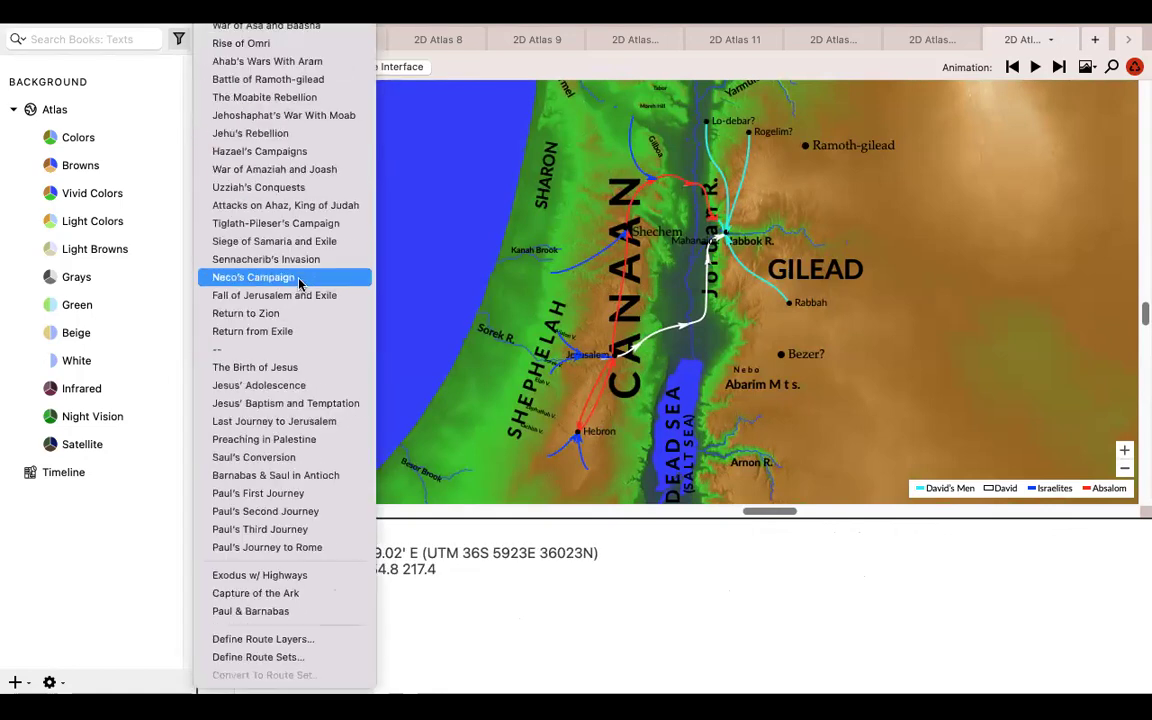
click(279, 497)
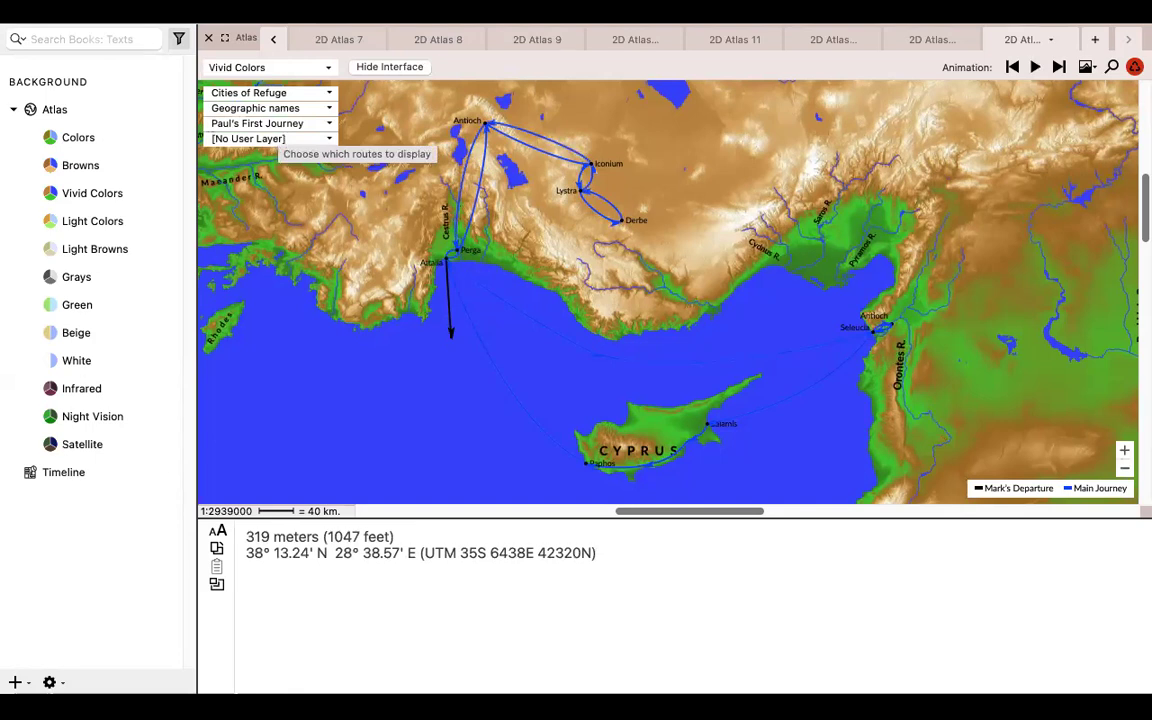
mouse_move(603, 170)
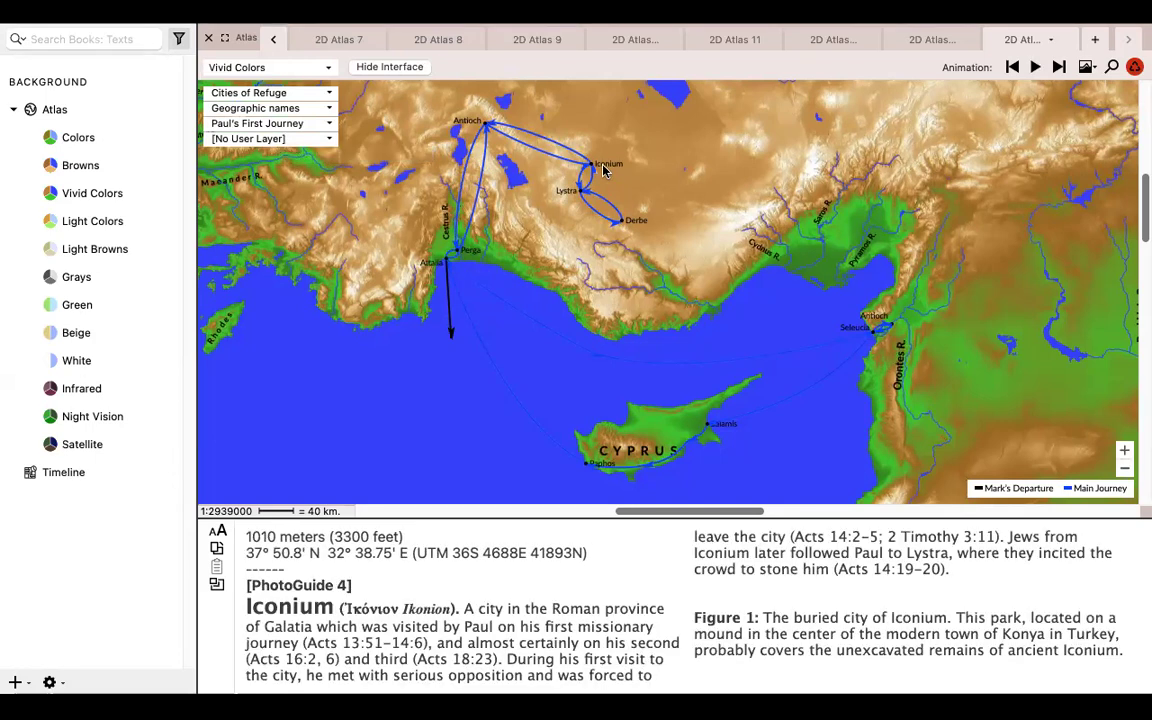
mouse_move(638, 228)
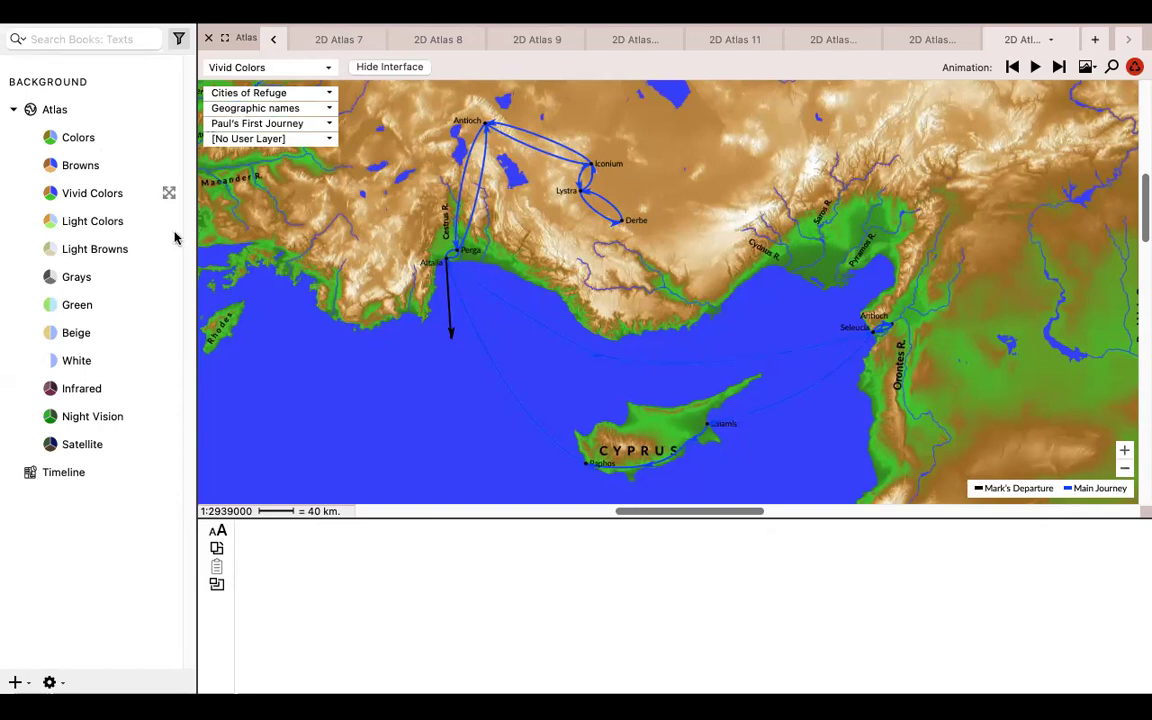
Open a new atlas map in the Night Vision style.
click(84, 418)
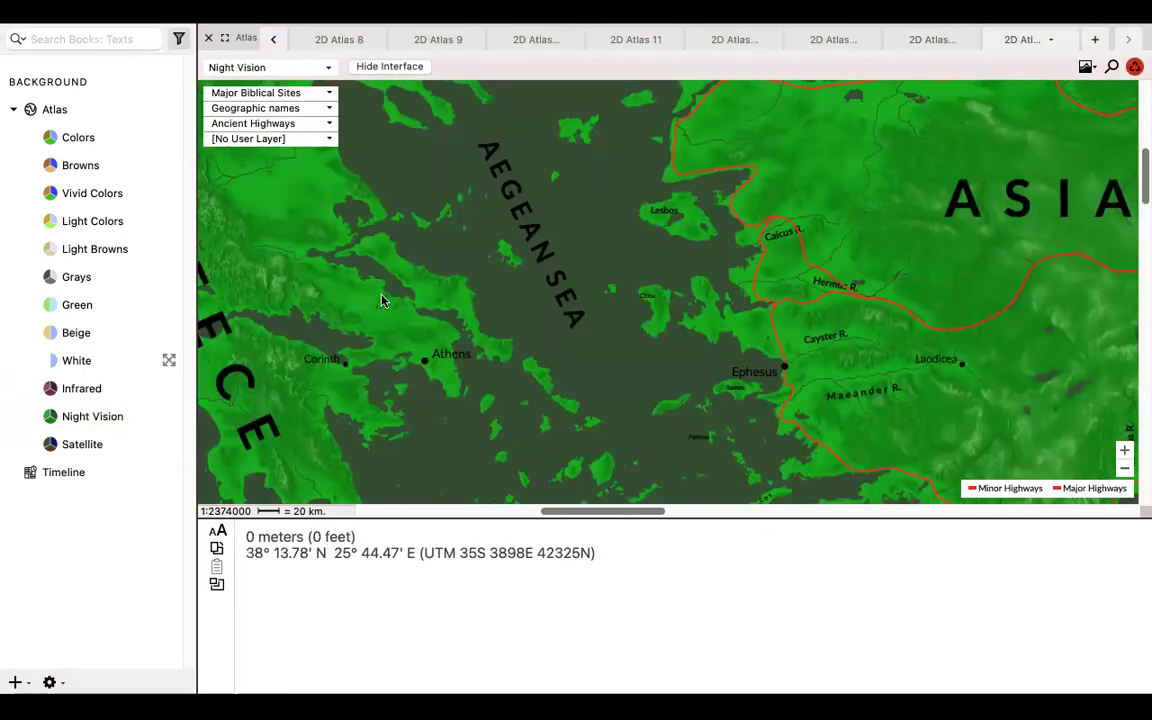
Open new atlas maps in the Grays and Browns styles.
click(70, 277)
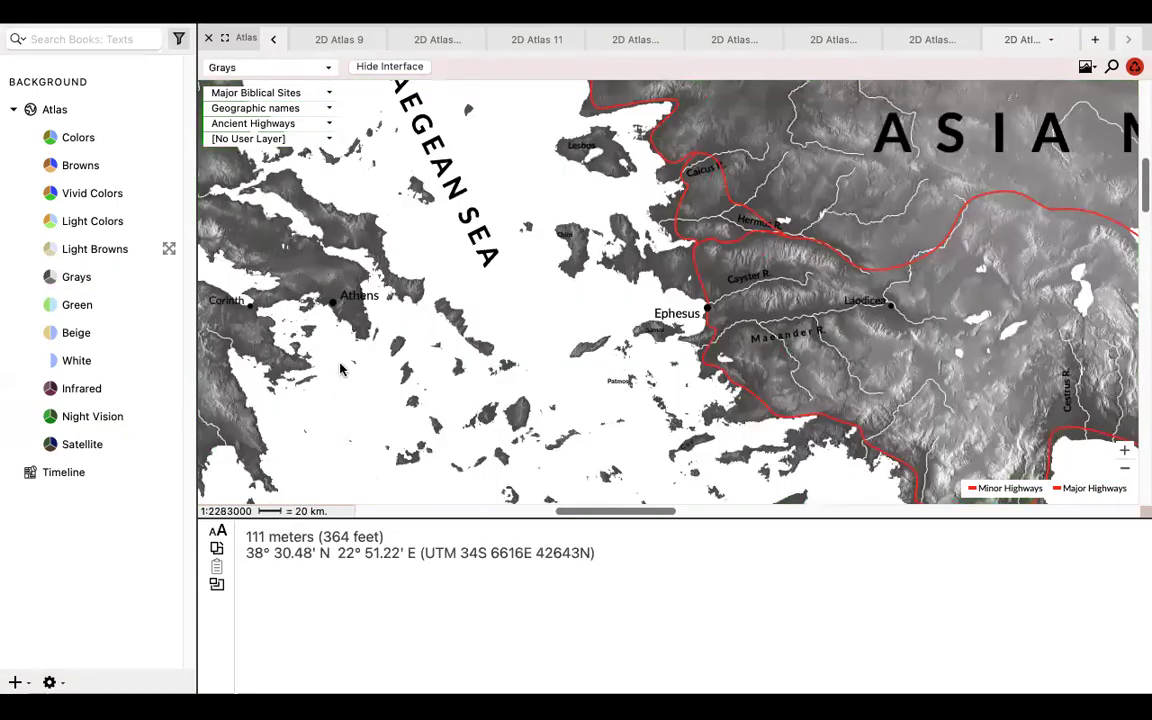
click(78, 166)
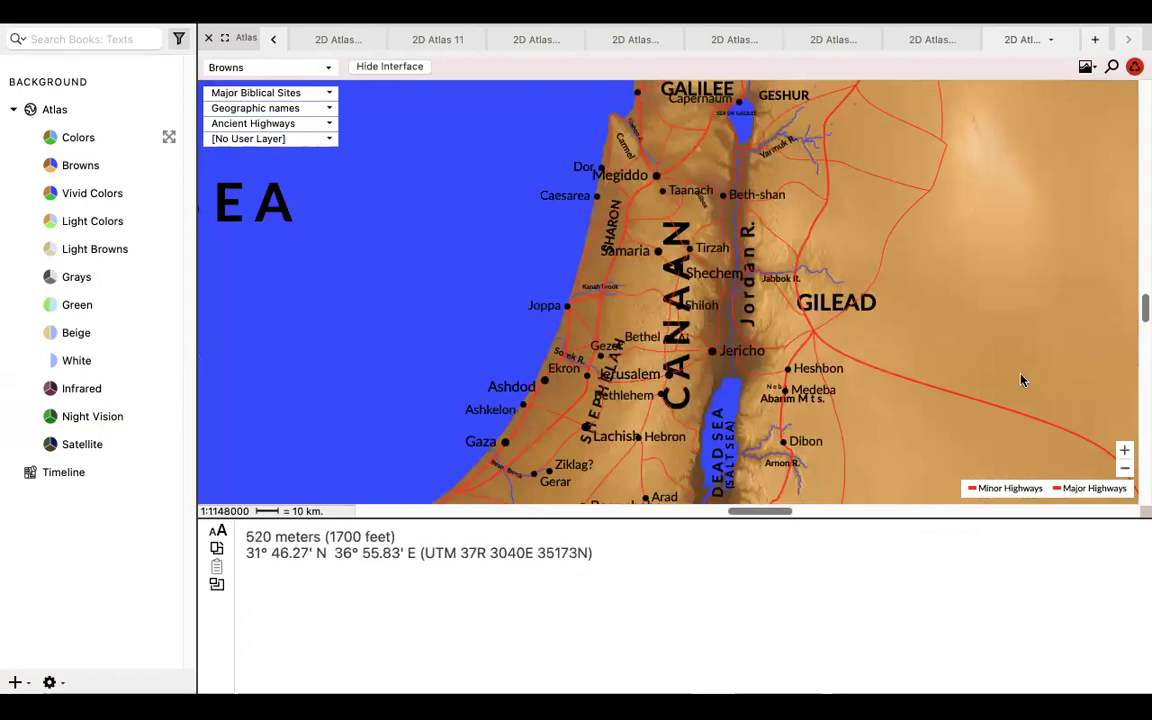
Find the place Ur and centre the Browns map on it.
click(1112, 68)
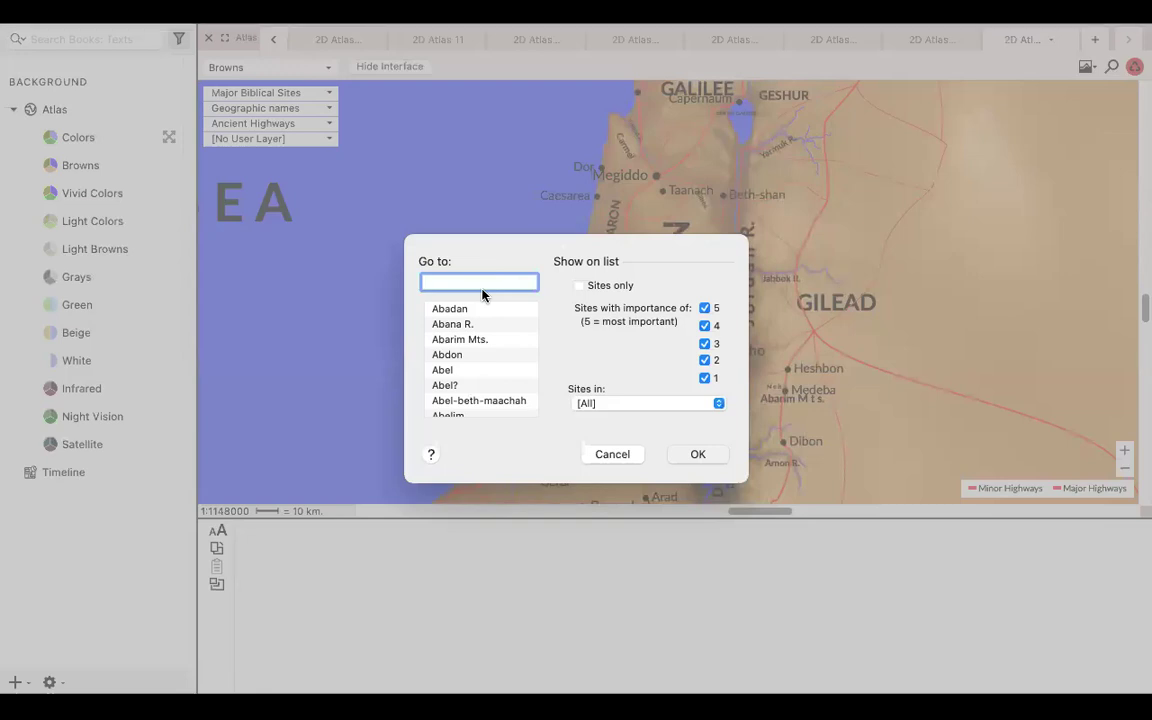
text(ur)
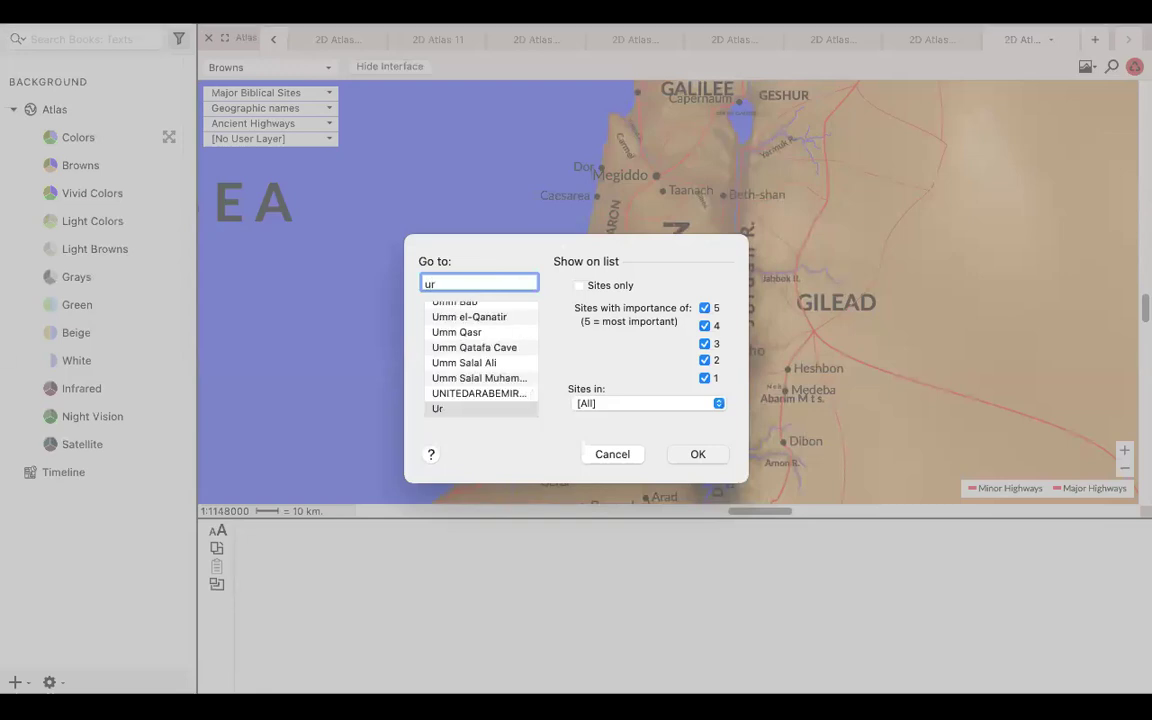
click(441, 410)
click(711, 458)
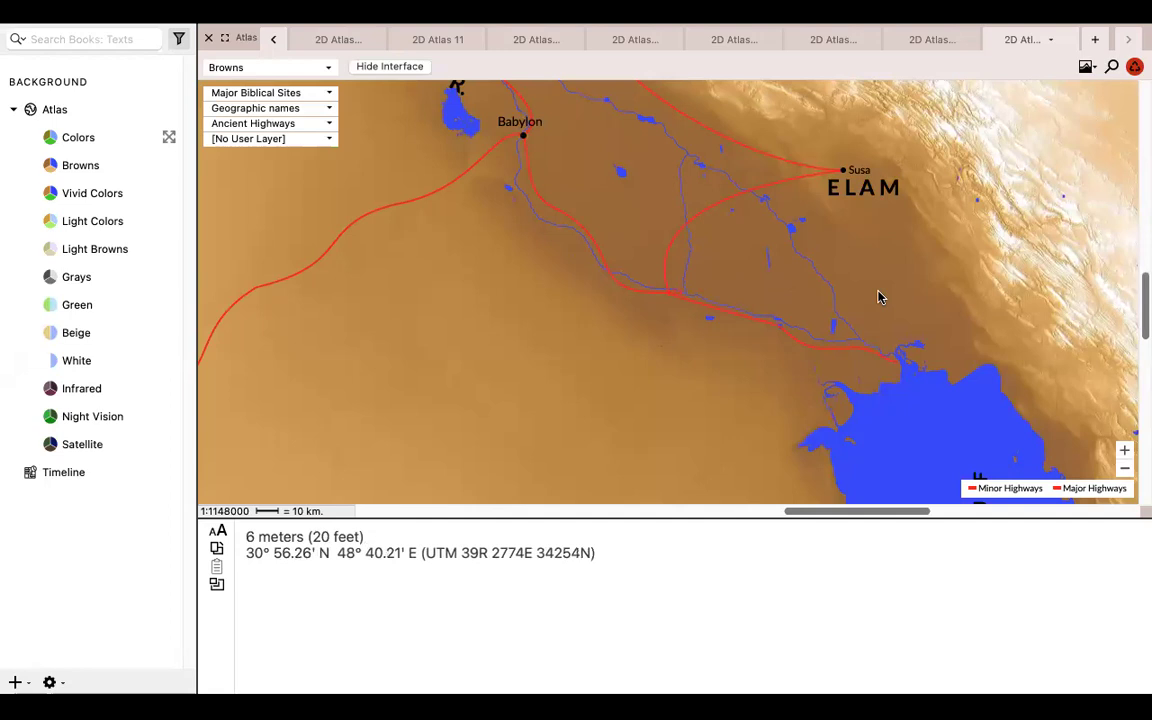
Select the map area covering Babylon, Susa and the head of the Persian Gulf at scale 1:4151000.
click(1123, 469)
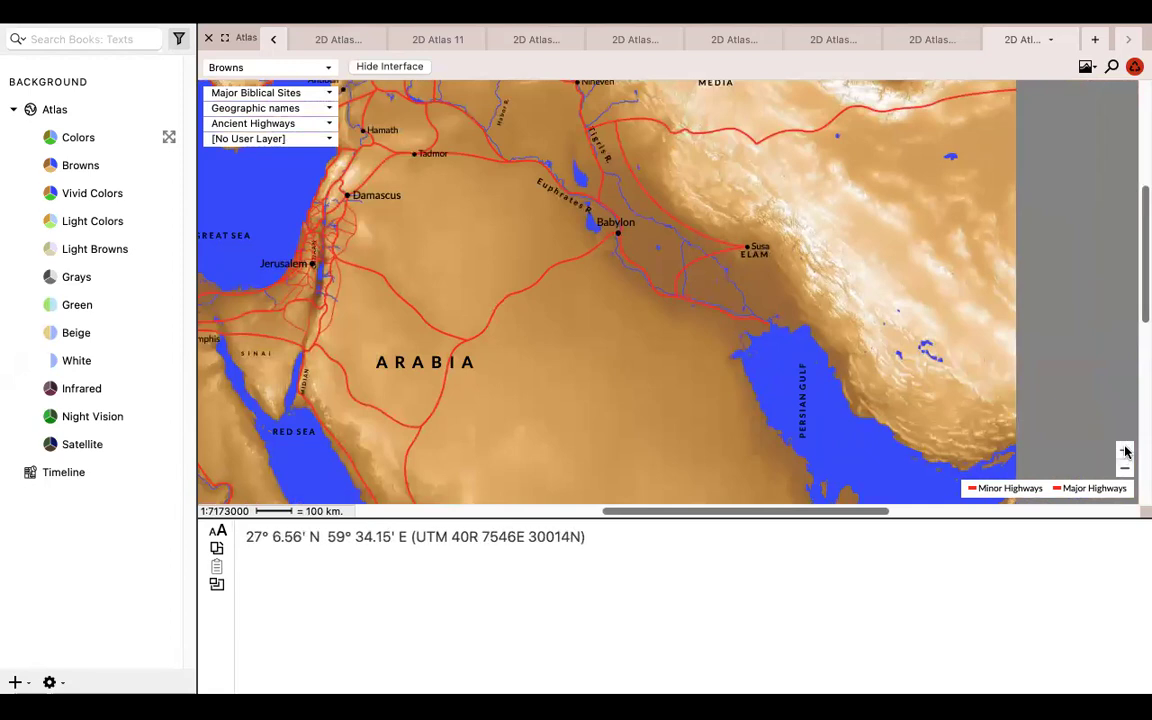
click(1125, 452)
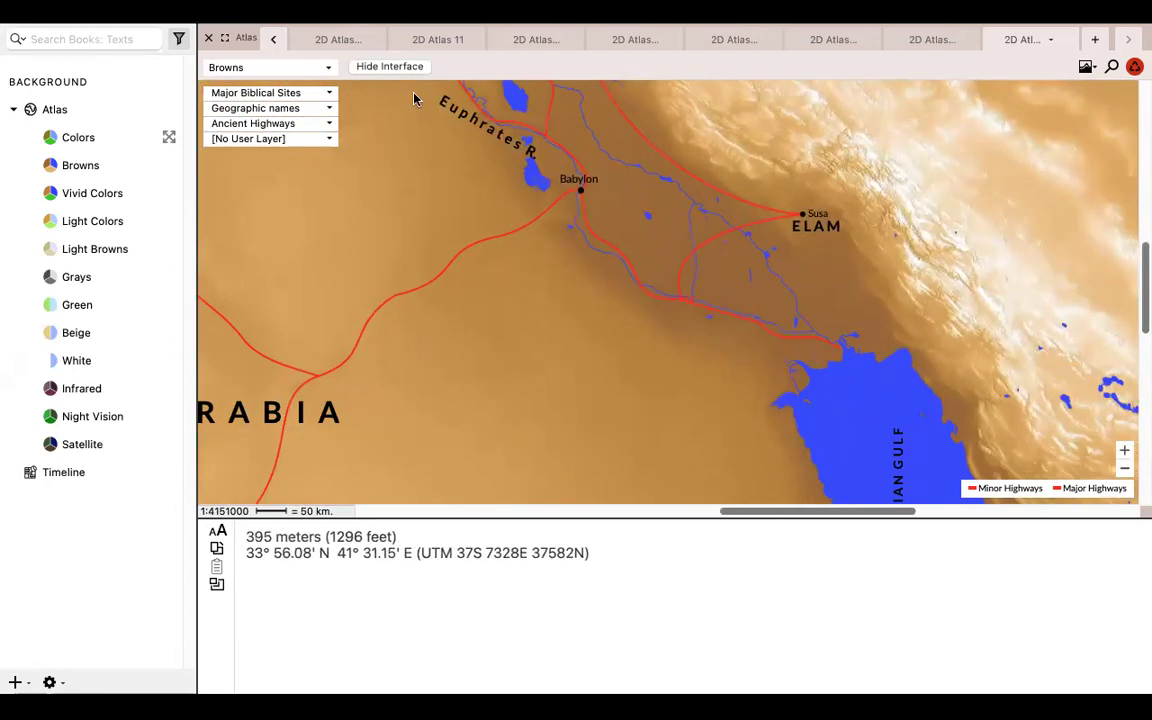
drag(413, 97, 920, 441)
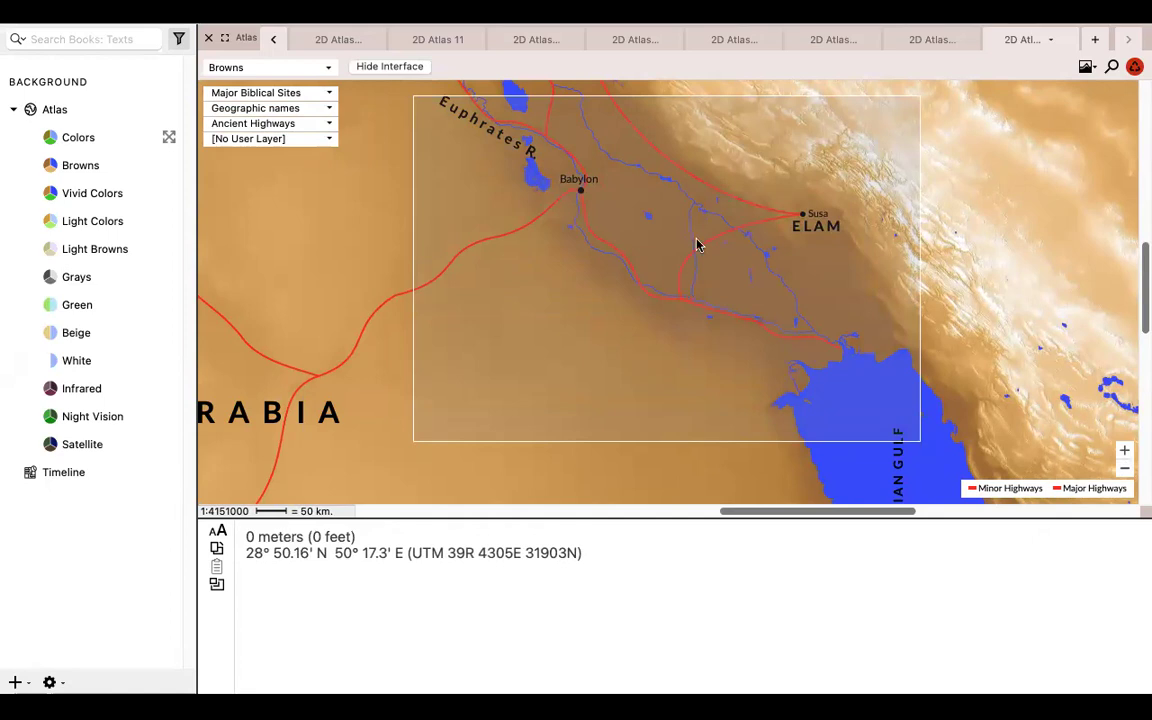
right_click(675, 162)
click(753, 288)
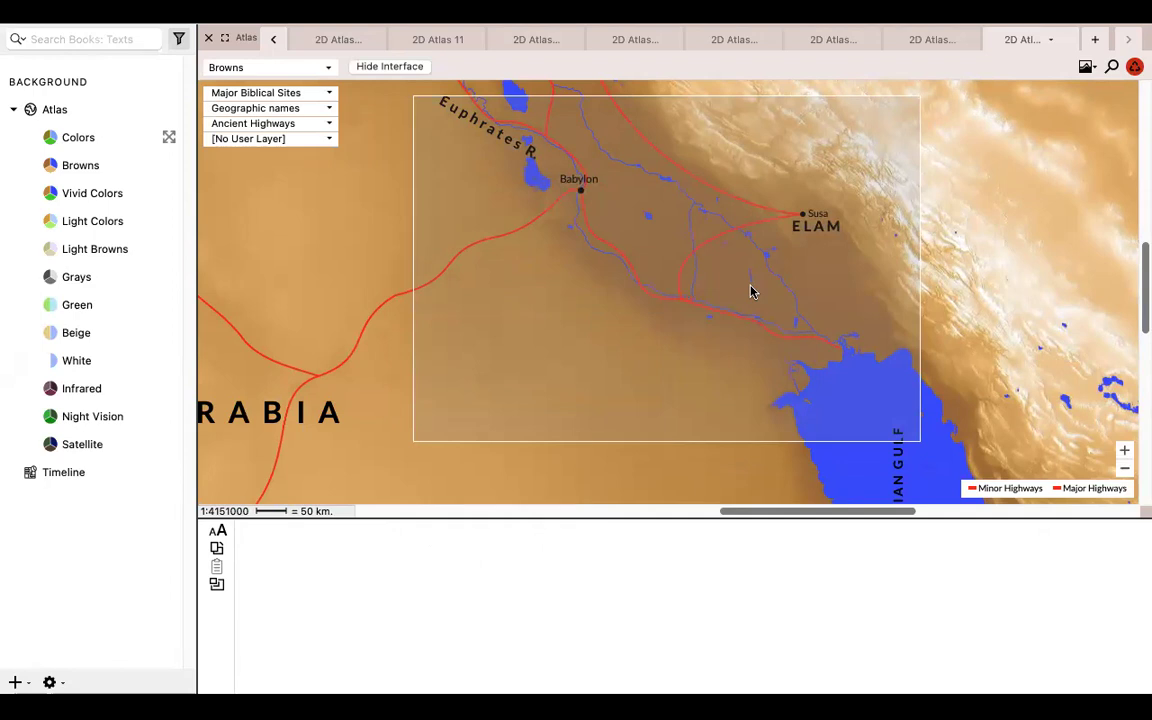
Collapse the Atlas list in the Background resources, open the Timeline, and close the atlas pane.
click(12, 109)
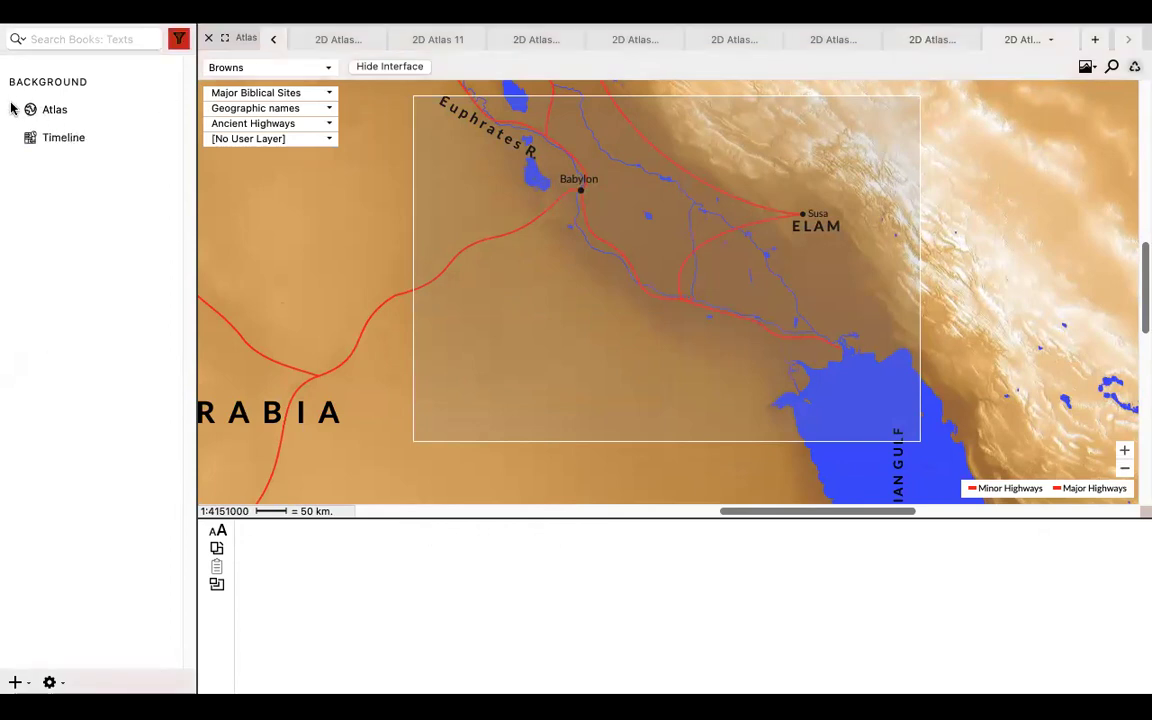
click(59, 138)
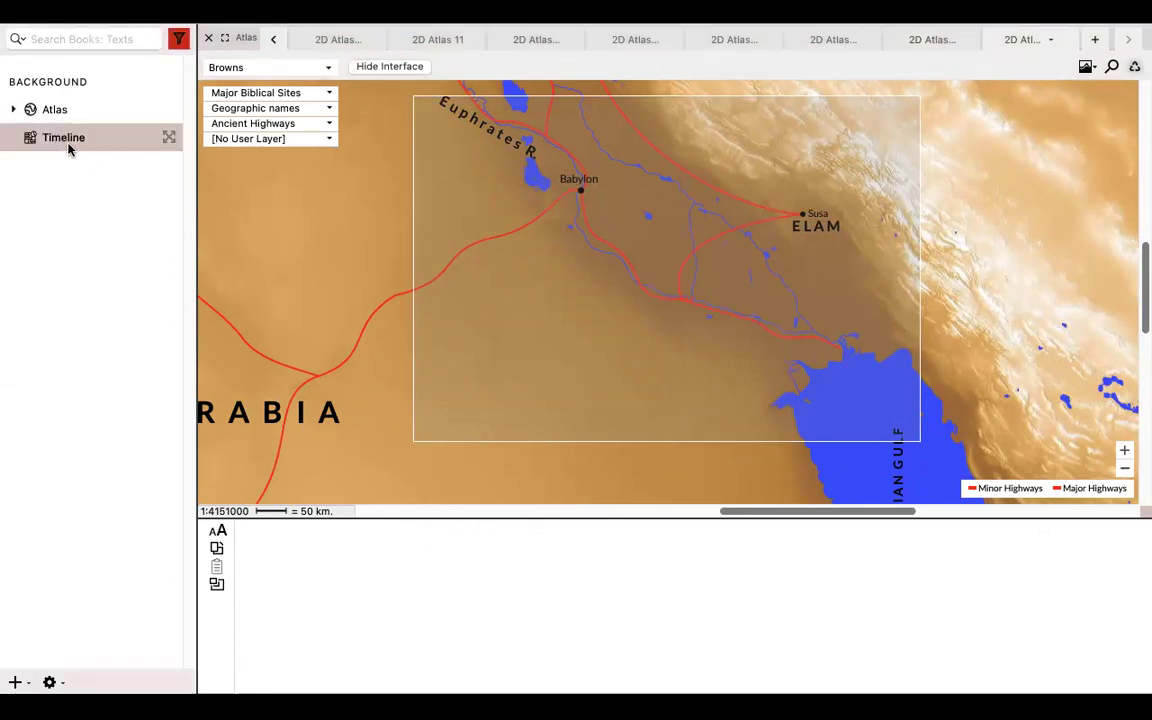
click(180, 38)
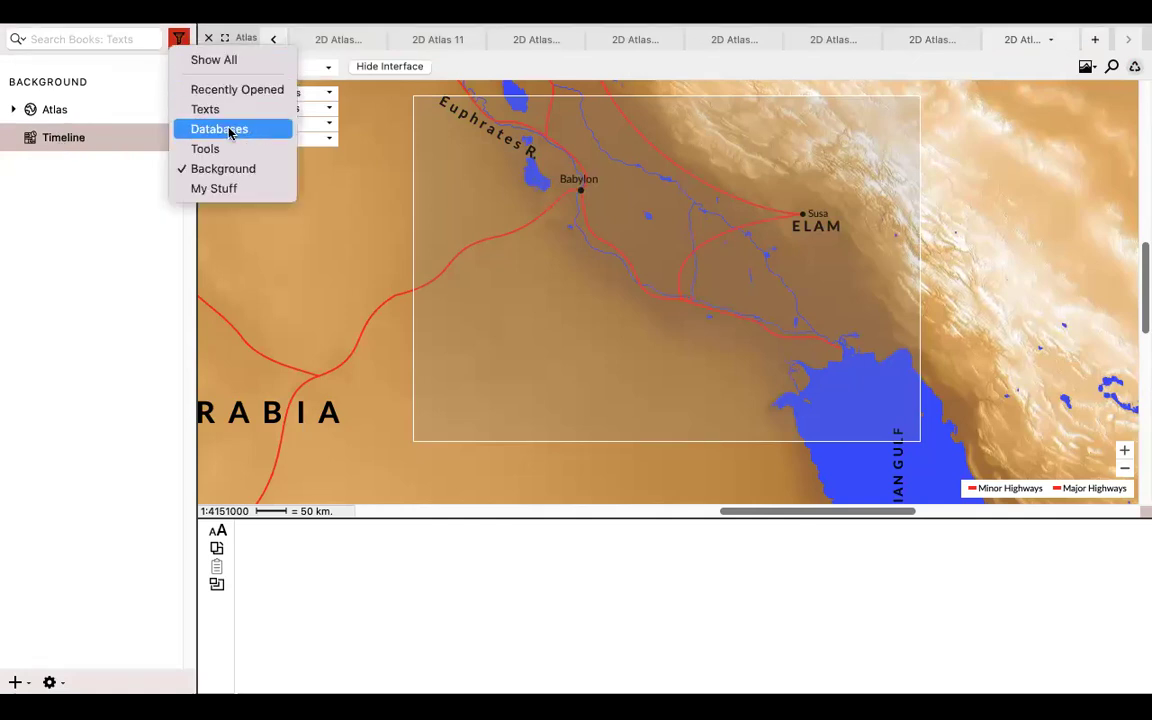
click(237, 172)
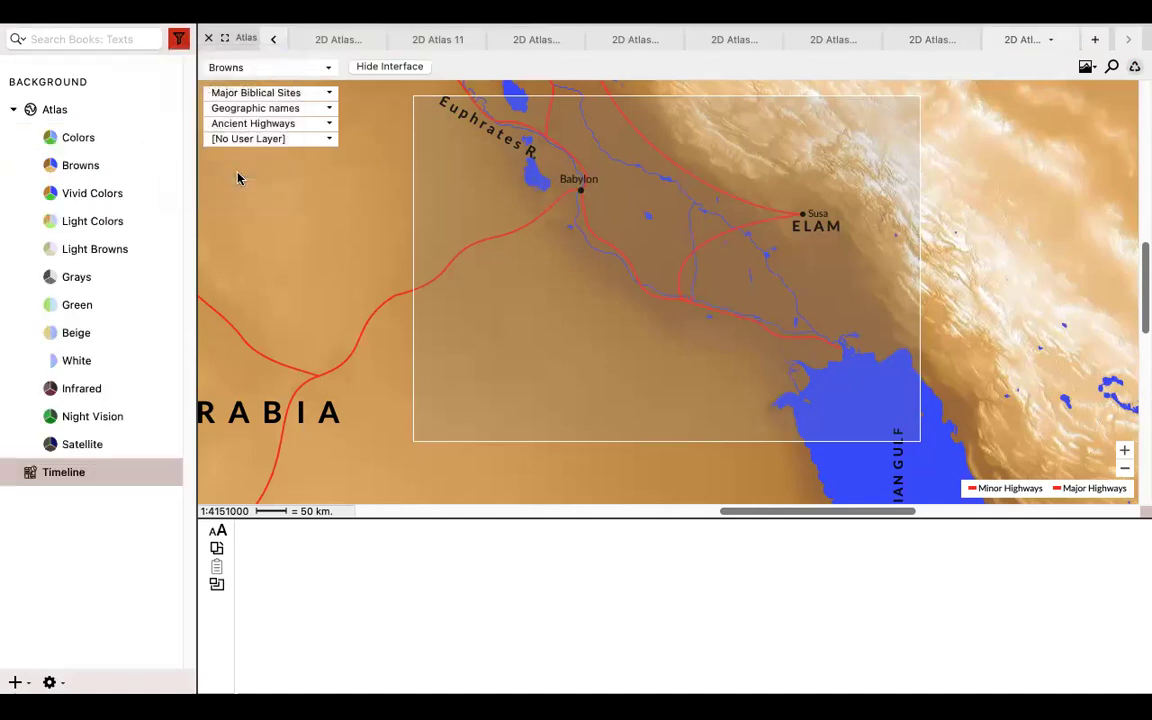
click(14, 110)
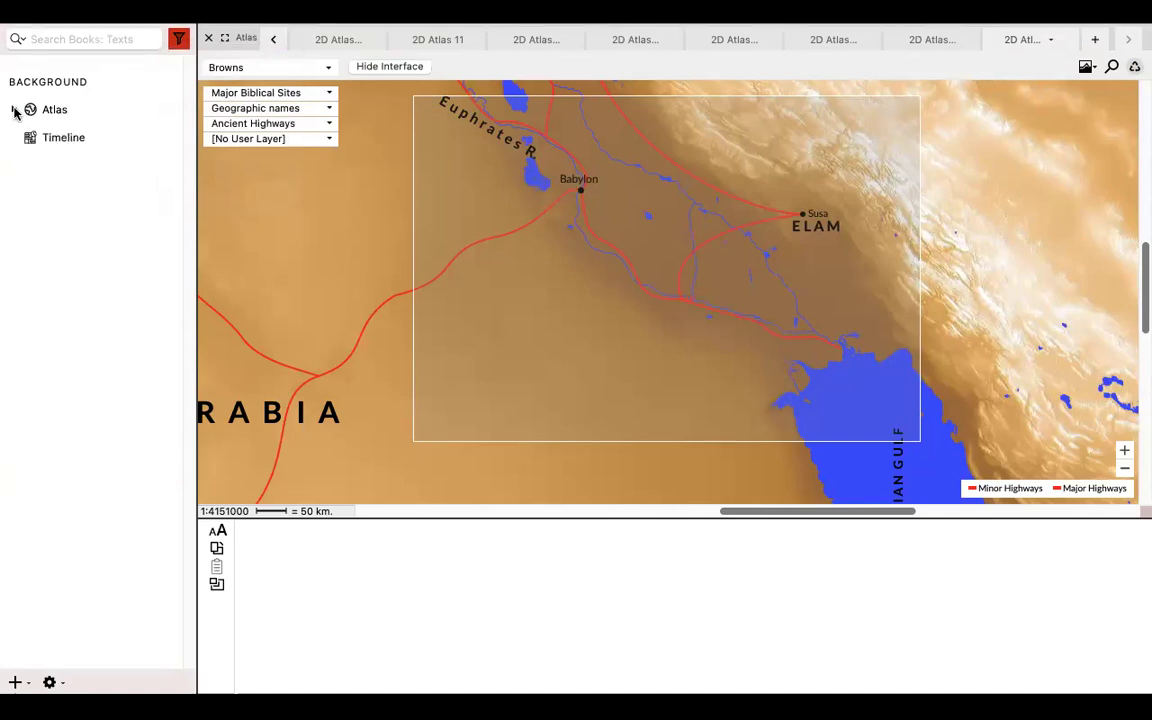
click(55, 140)
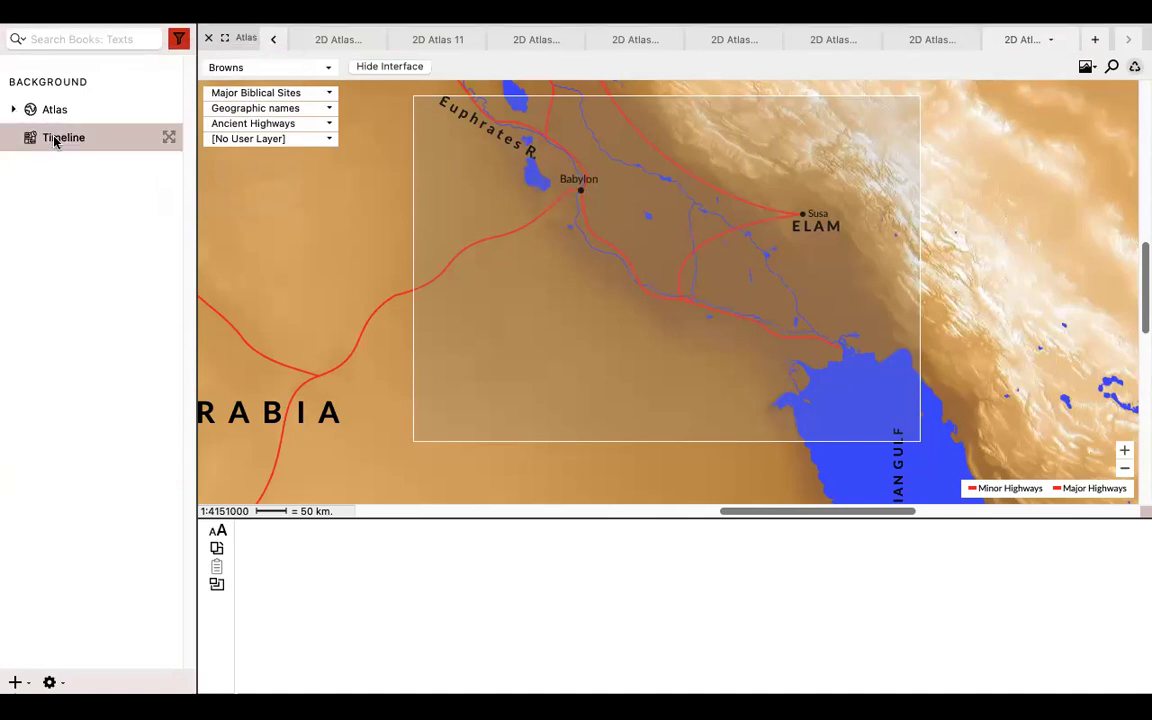
double_click(55, 141)
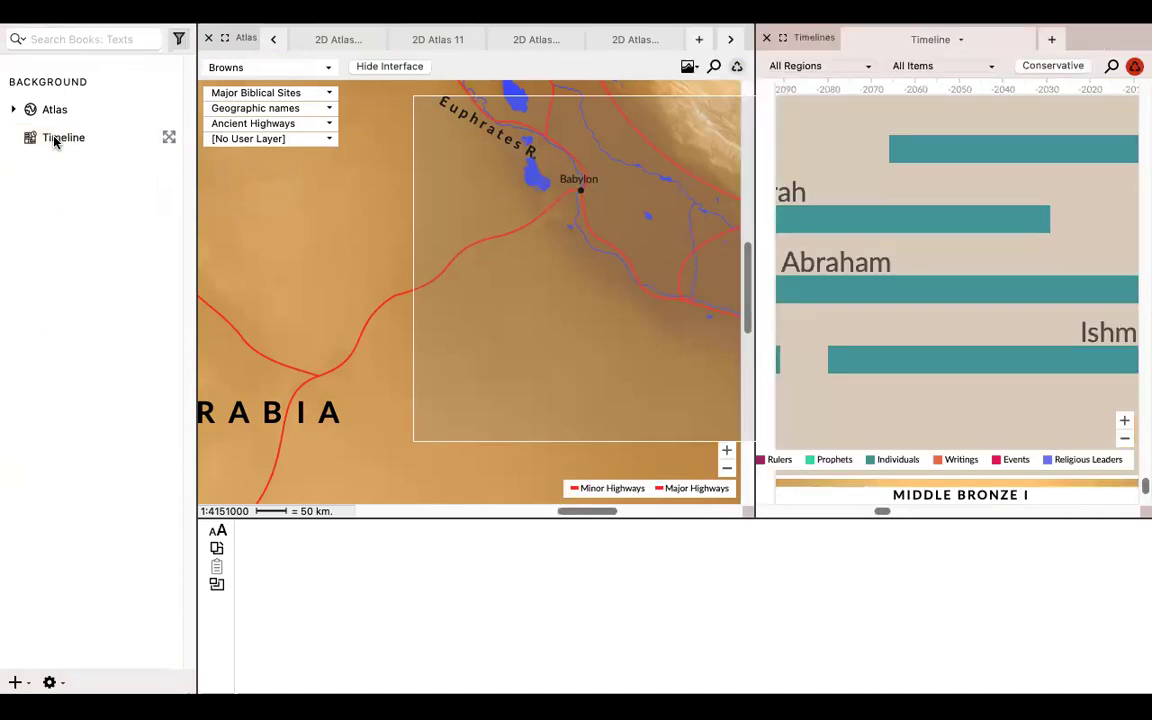
click(209, 39)
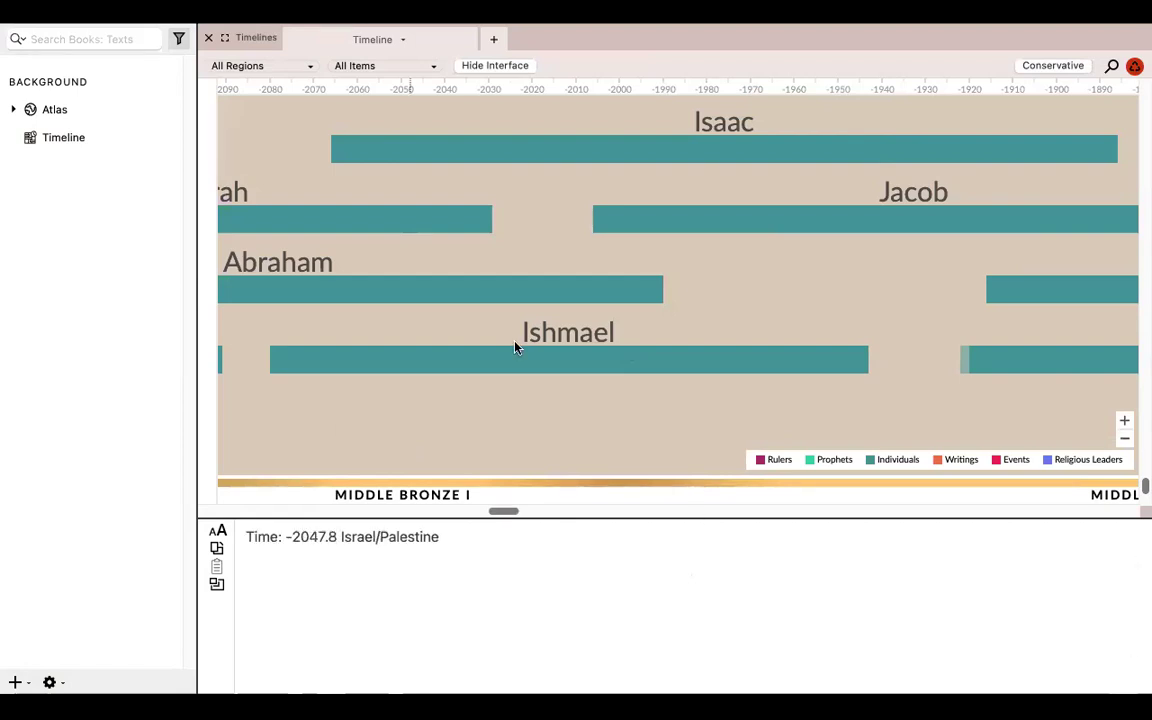
Hide the details pane below the timeline and show it again.
mouse_move(571, 332)
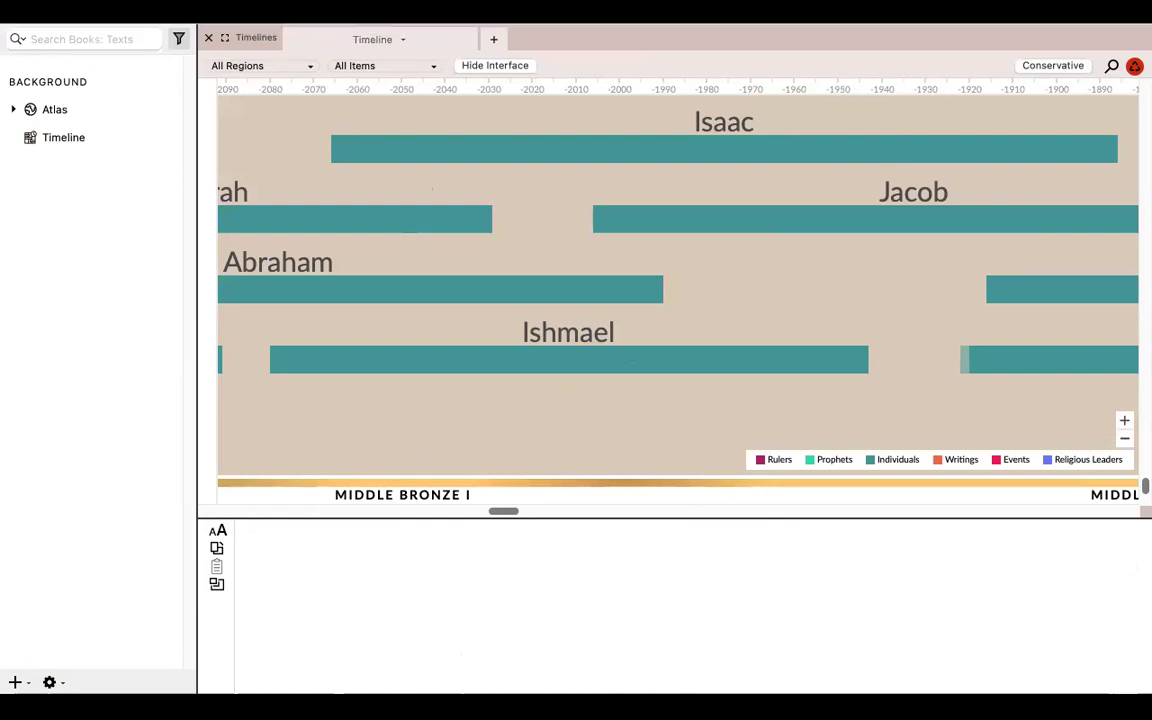
click(372, 16)
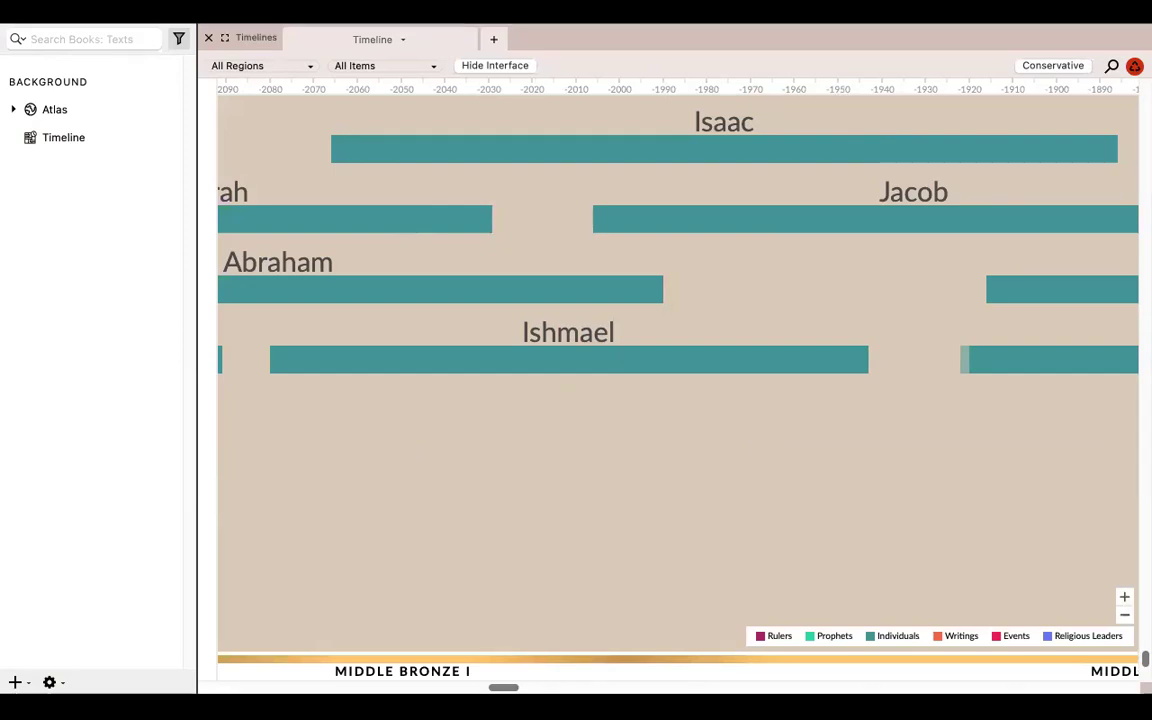
click(372, 16)
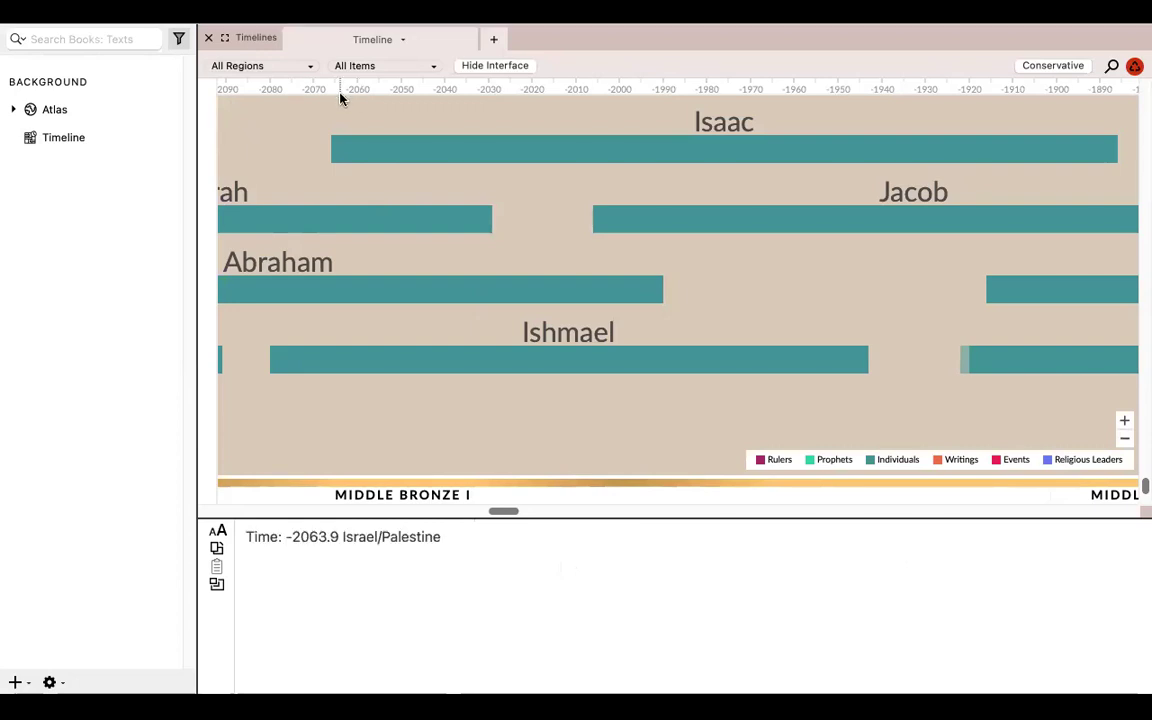
Examine the lifespans of the patriarchs on the timeline, going back from Jacob and Isaac to Terah.
mouse_move(270, 271)
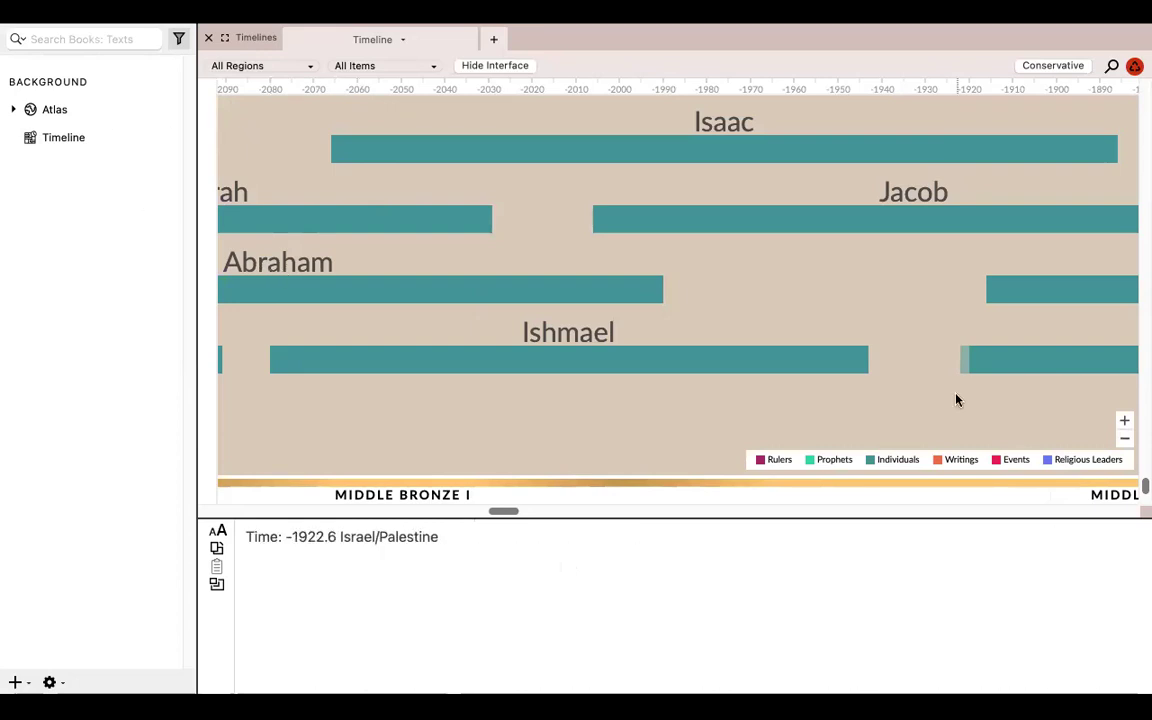
click(1124, 439)
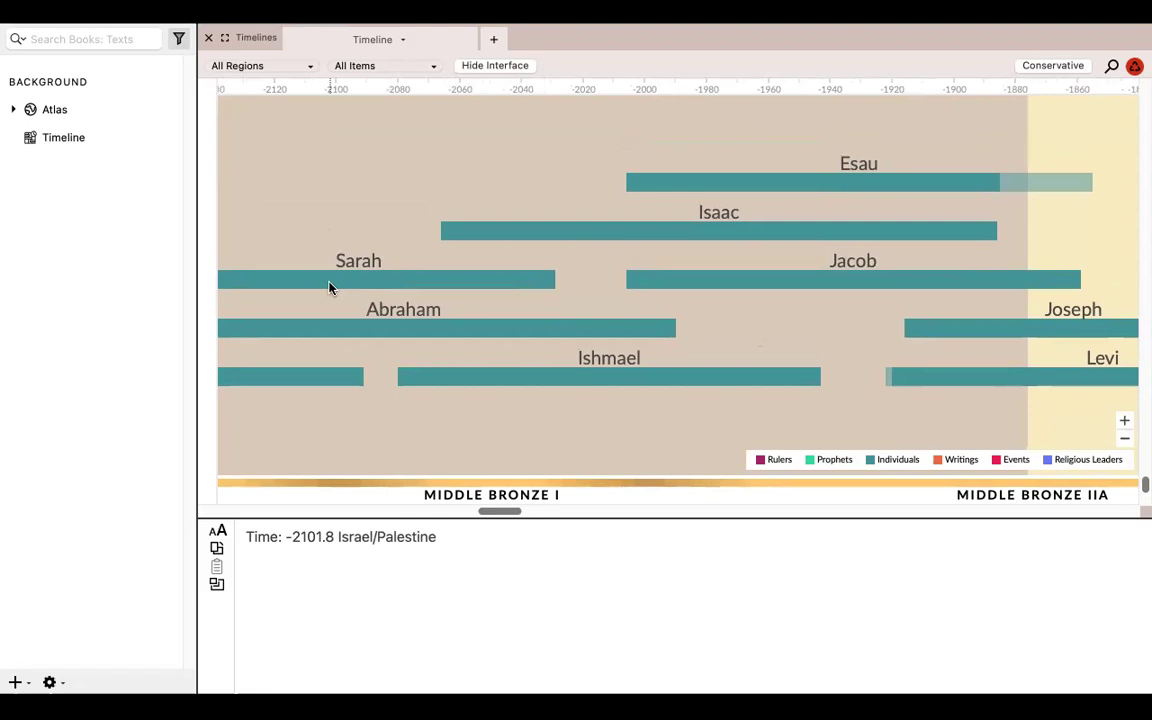
scroll(329, 288, left, 3)
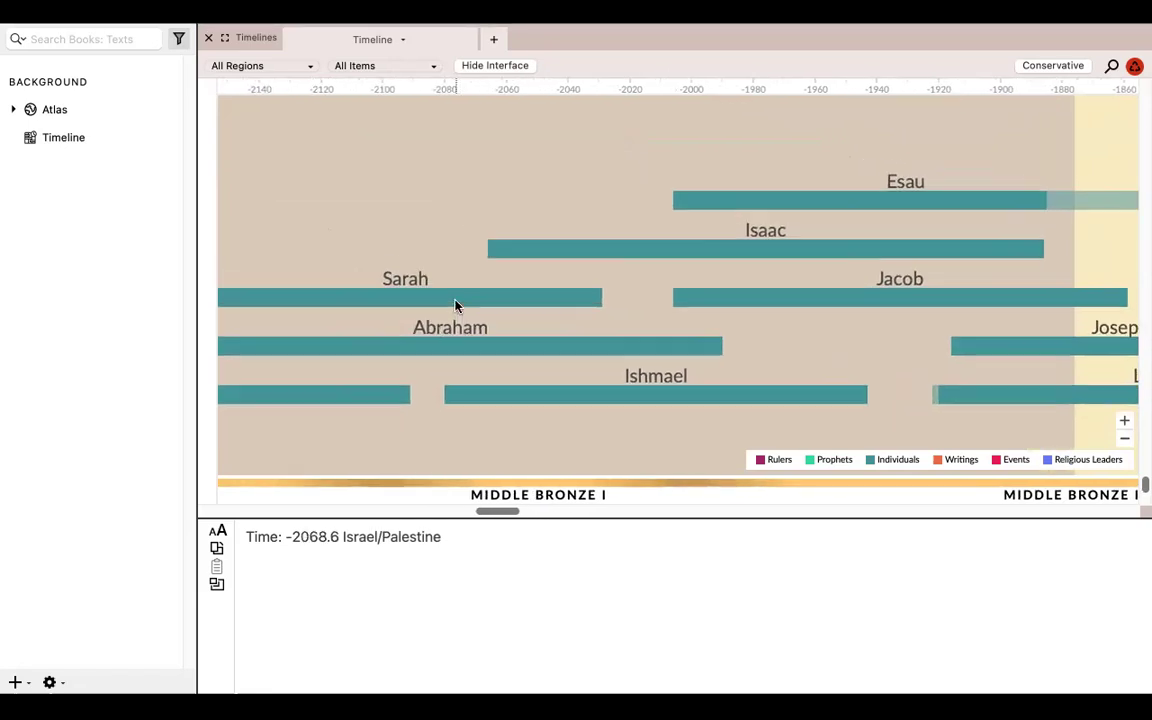
scroll(455, 306, left, 2)
scroll(455, 306, left, 8)
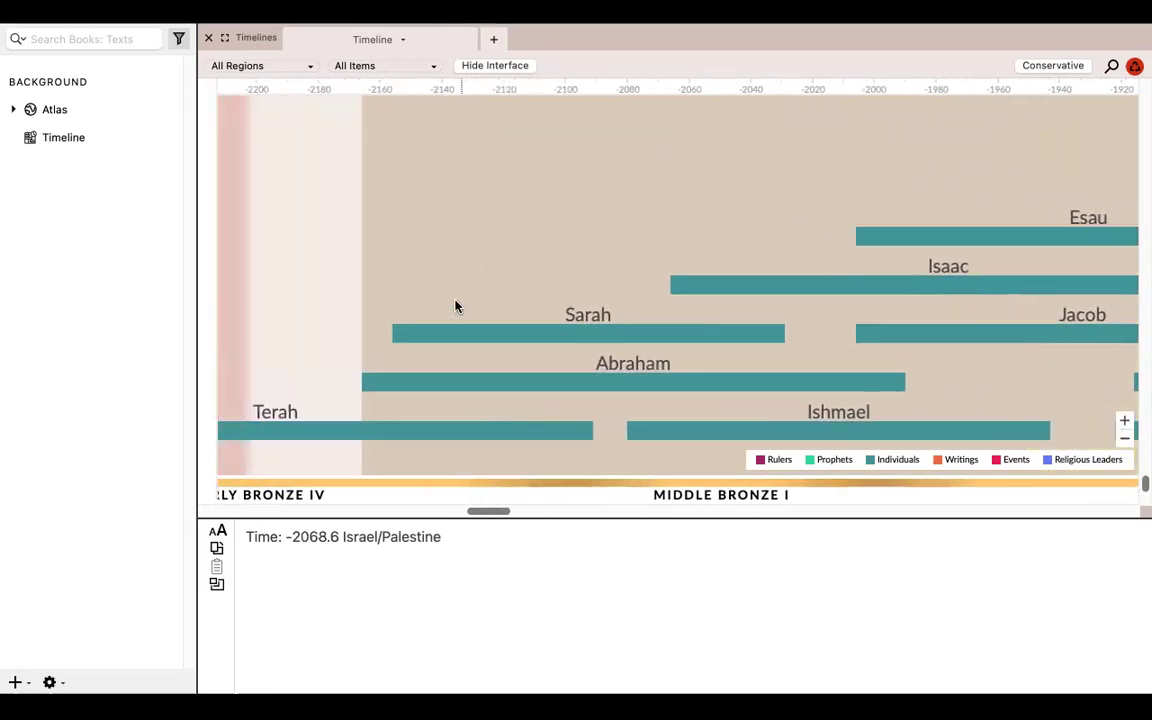
scroll(455, 306, left, 3)
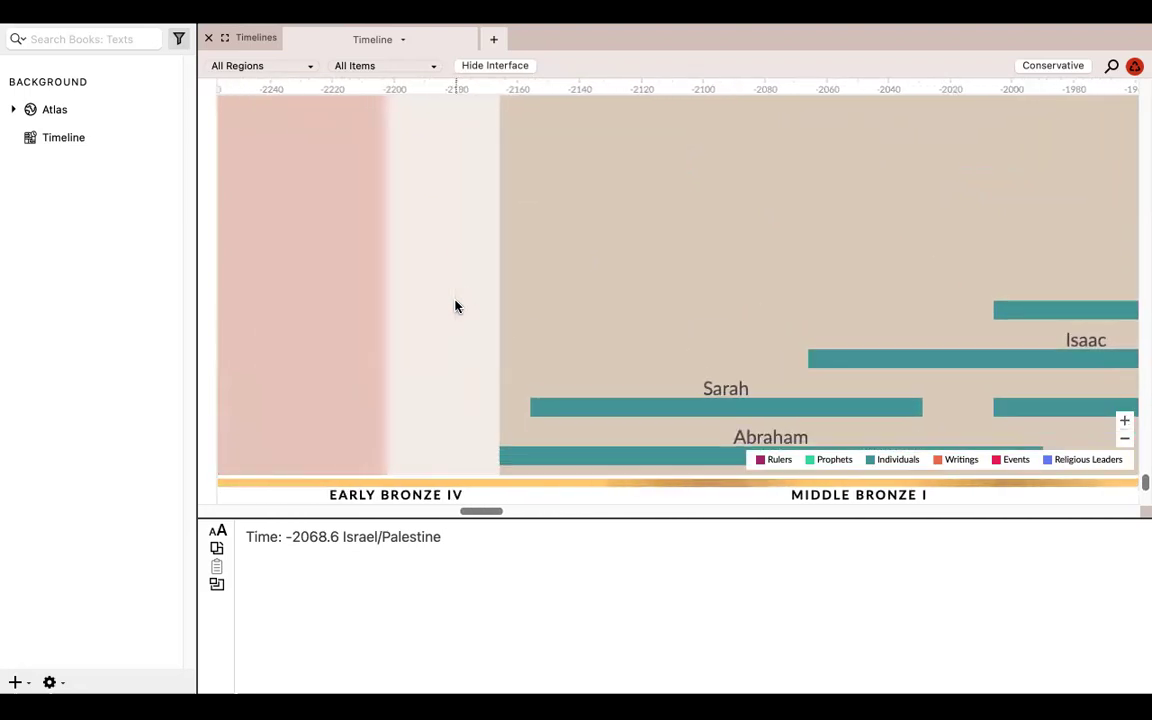
scroll(455, 306, down, 1)
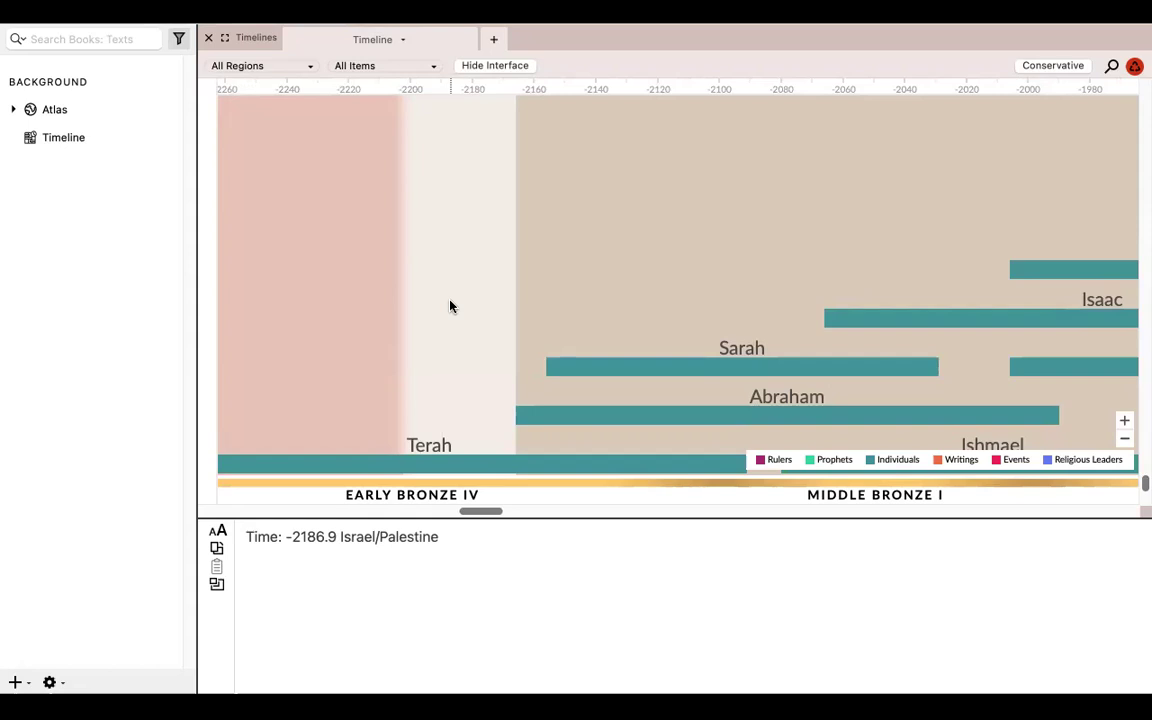
scroll(450, 306, left, 5)
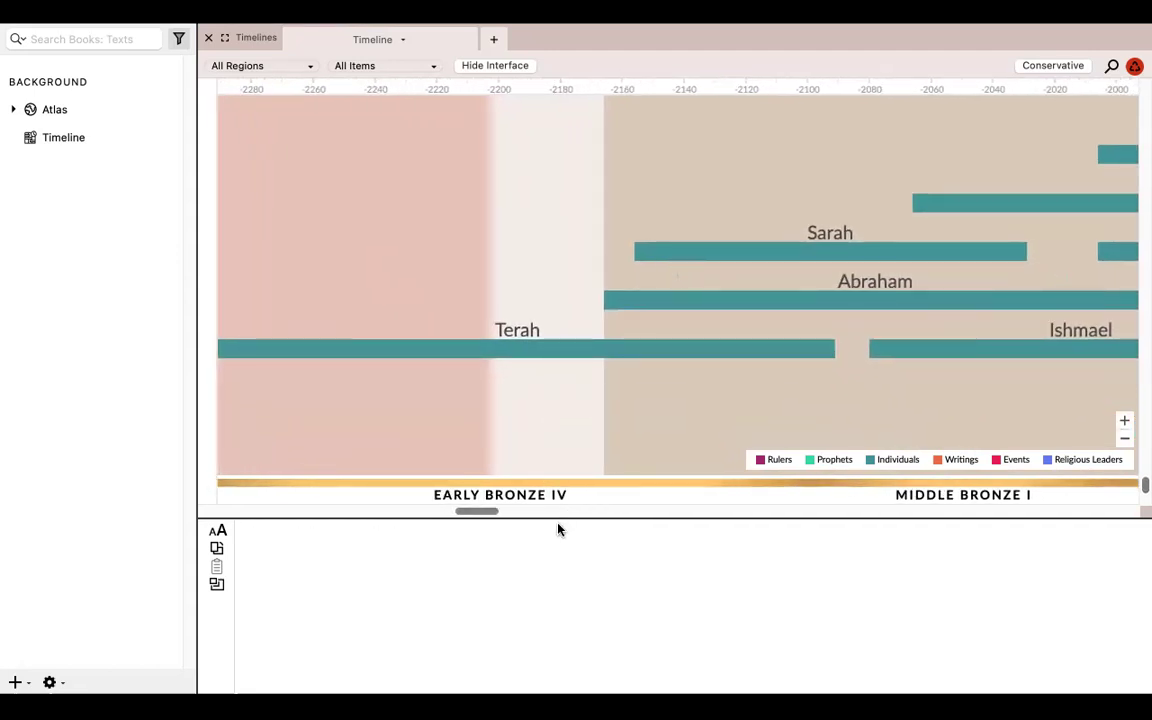
Enlarge the timeline pane and limit the timeline items to Religious Leaders.
drag(560, 518, 563, 566)
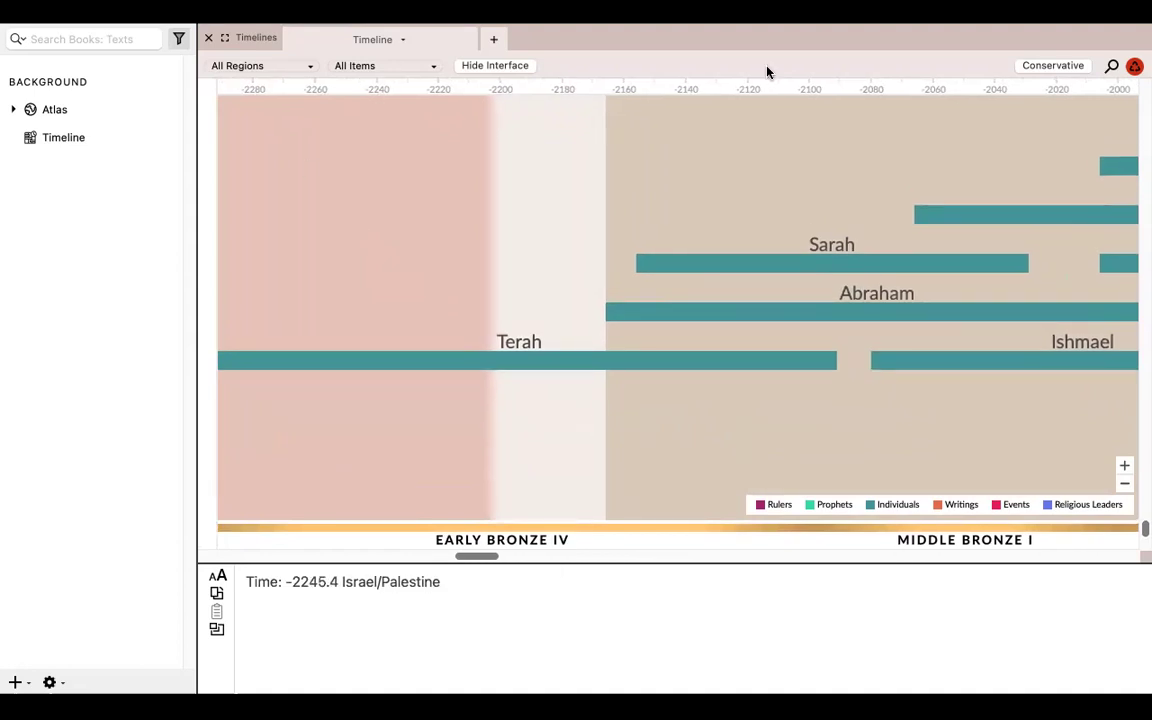
click(305, 70)
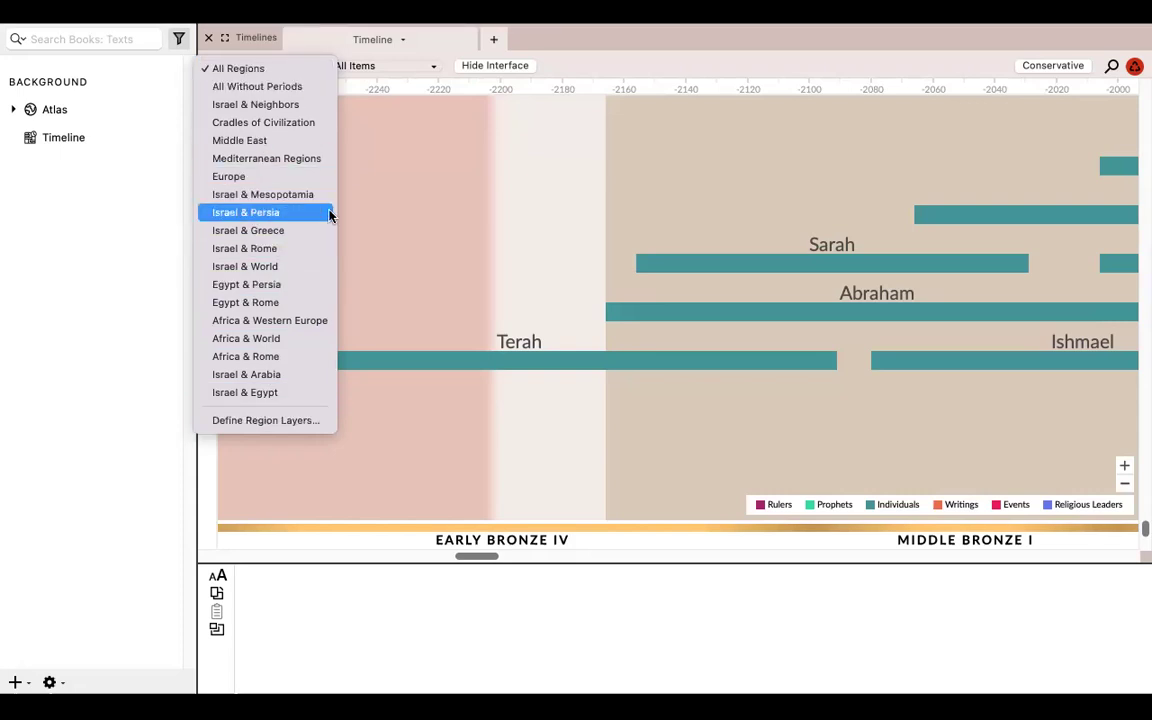
click(416, 72)
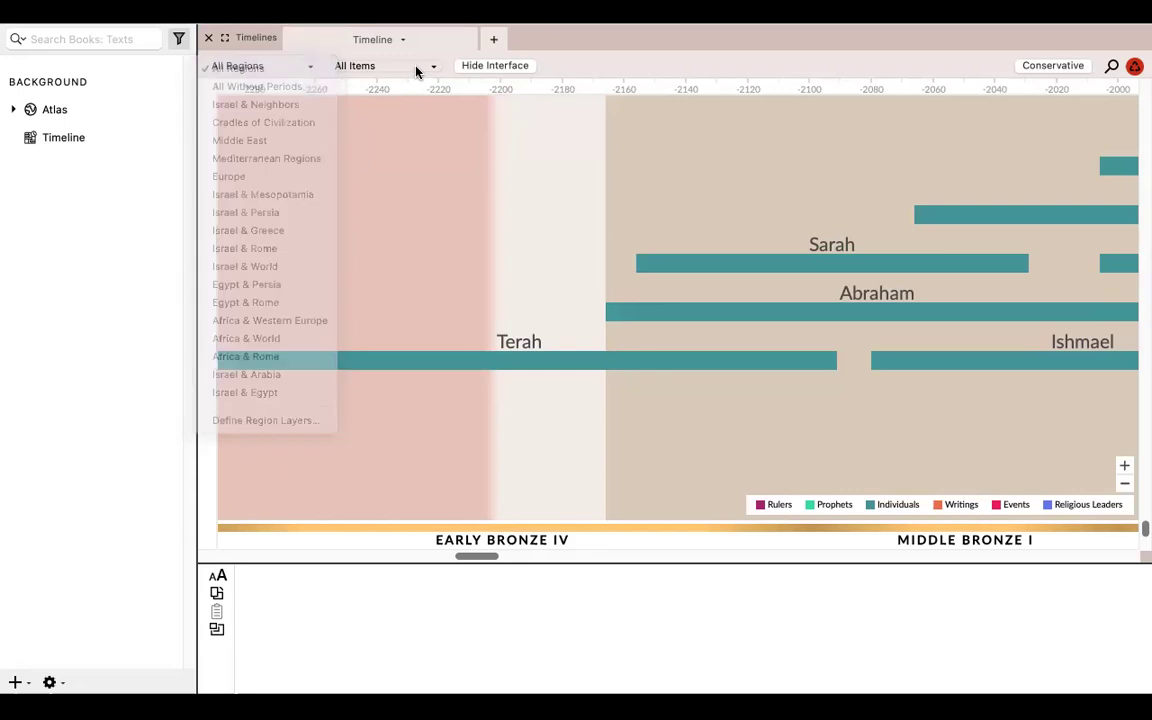
click(416, 72)
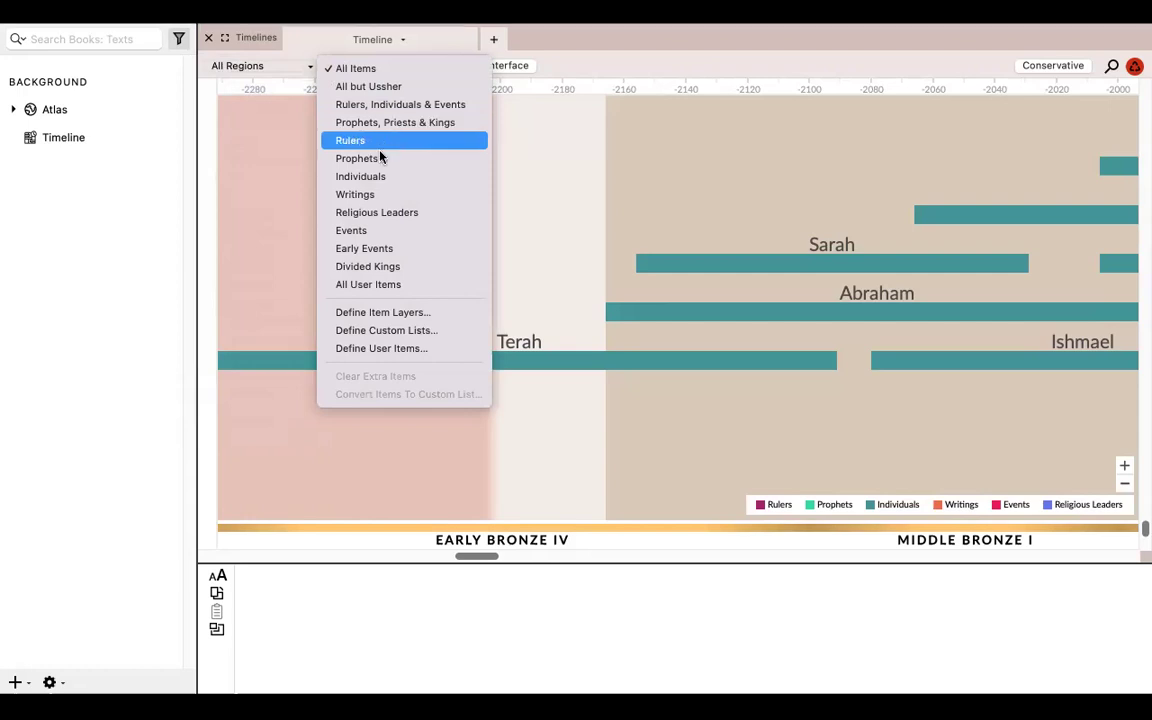
click(445, 216)
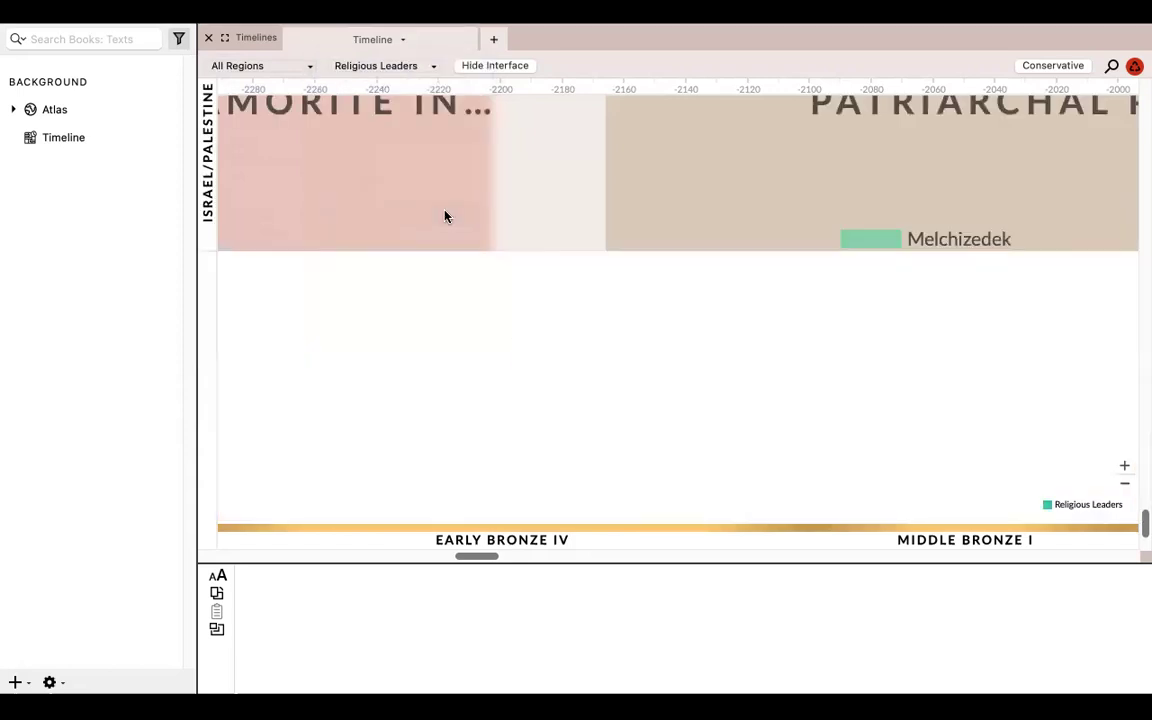
Restrict the timeline's regions to Europe.
click(286, 67)
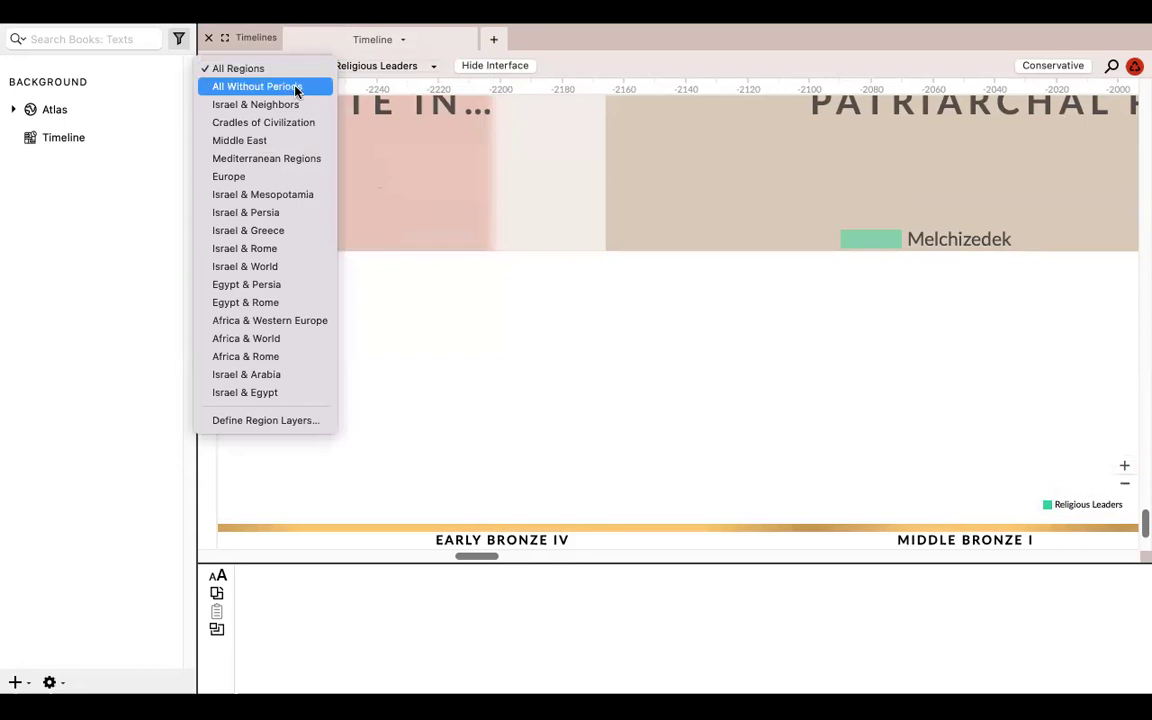
click(258, 177)
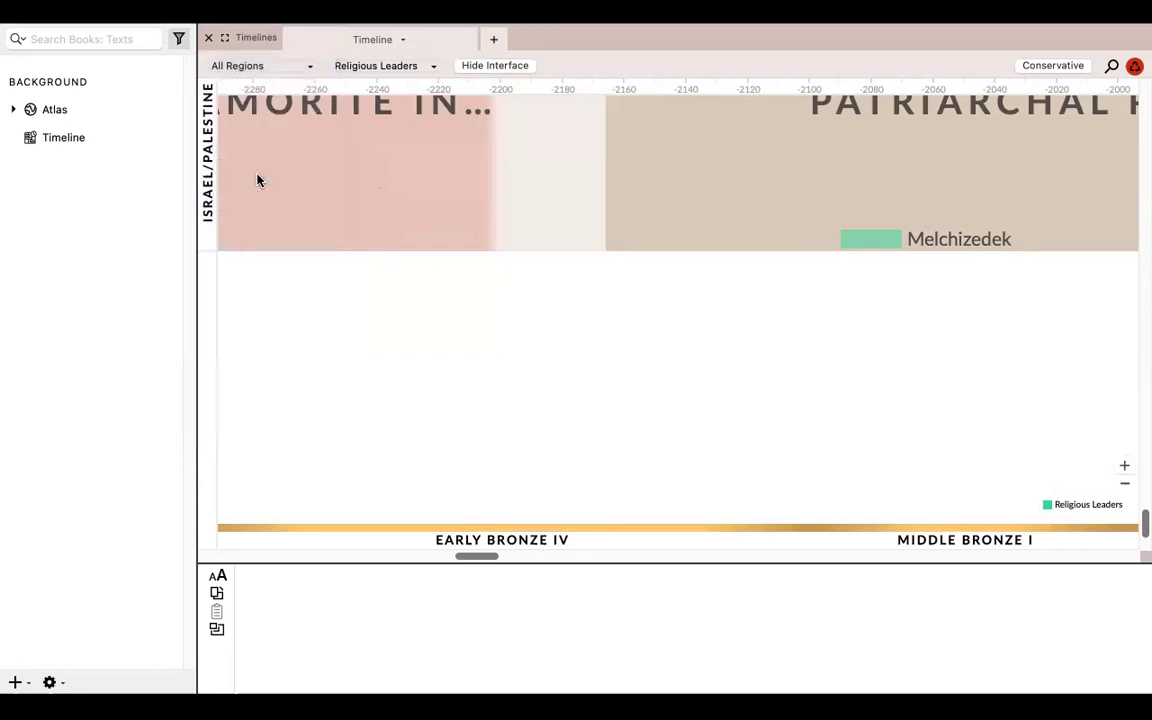
scroll(535, 263, right, 2)
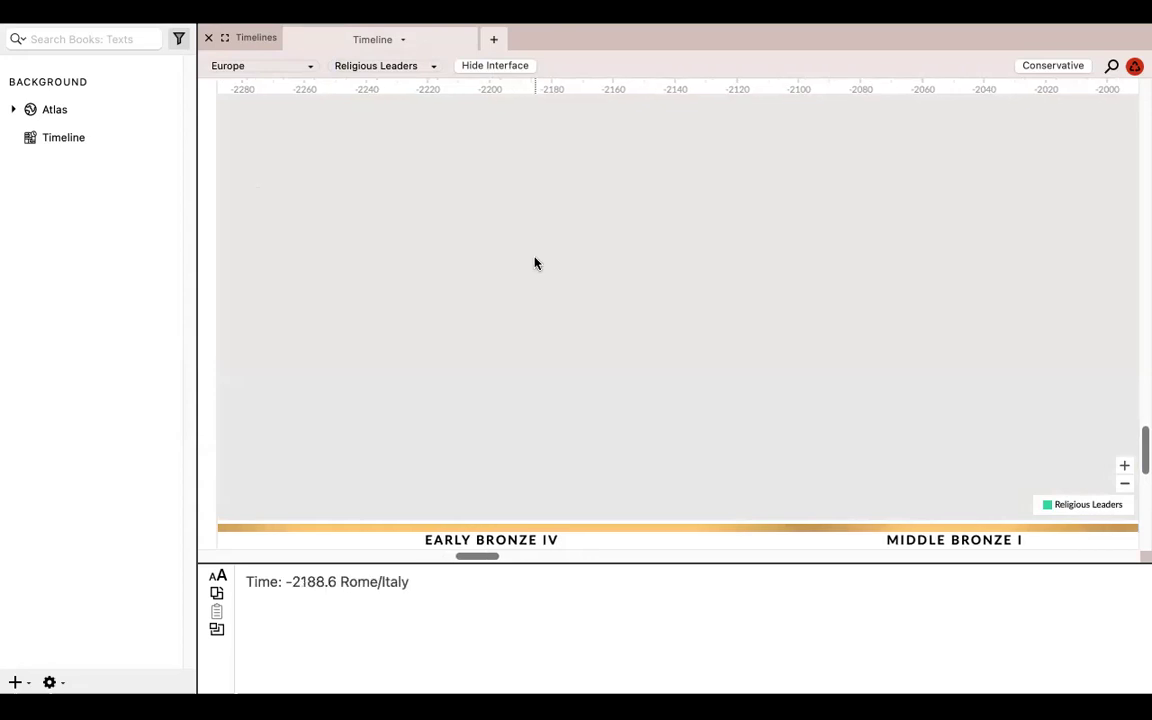
Find Martin Luther with the timeline's Go to search and jump to his entry.
click(1112, 68)
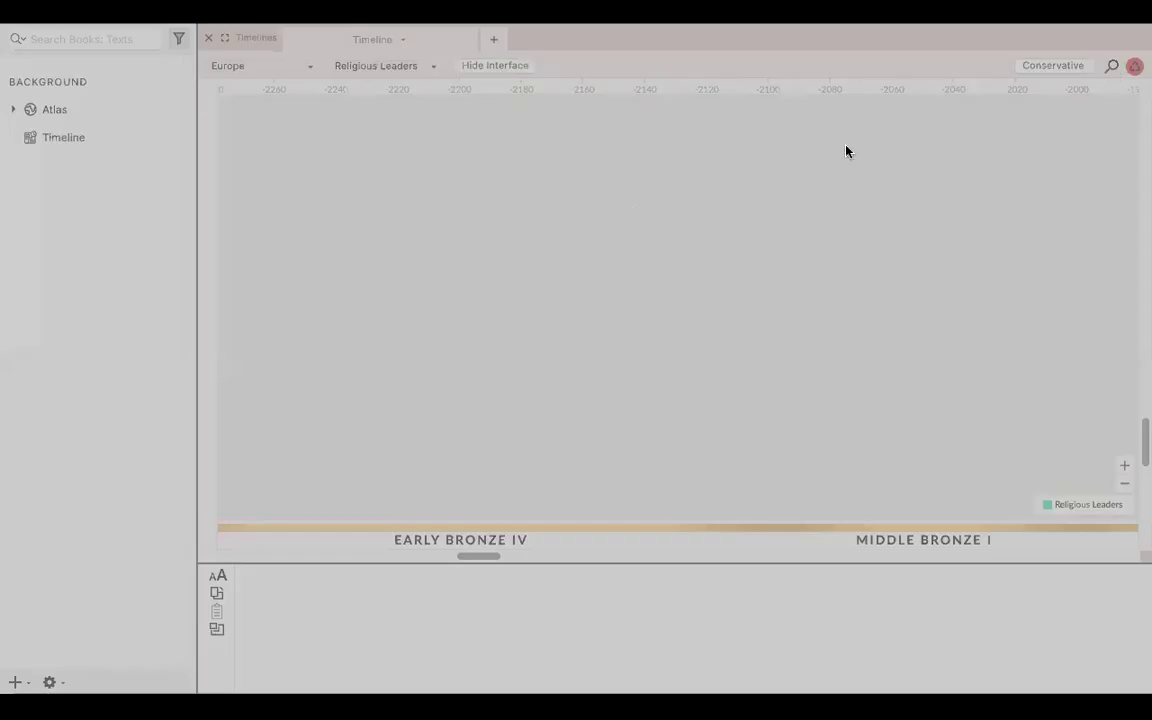
text(martin)
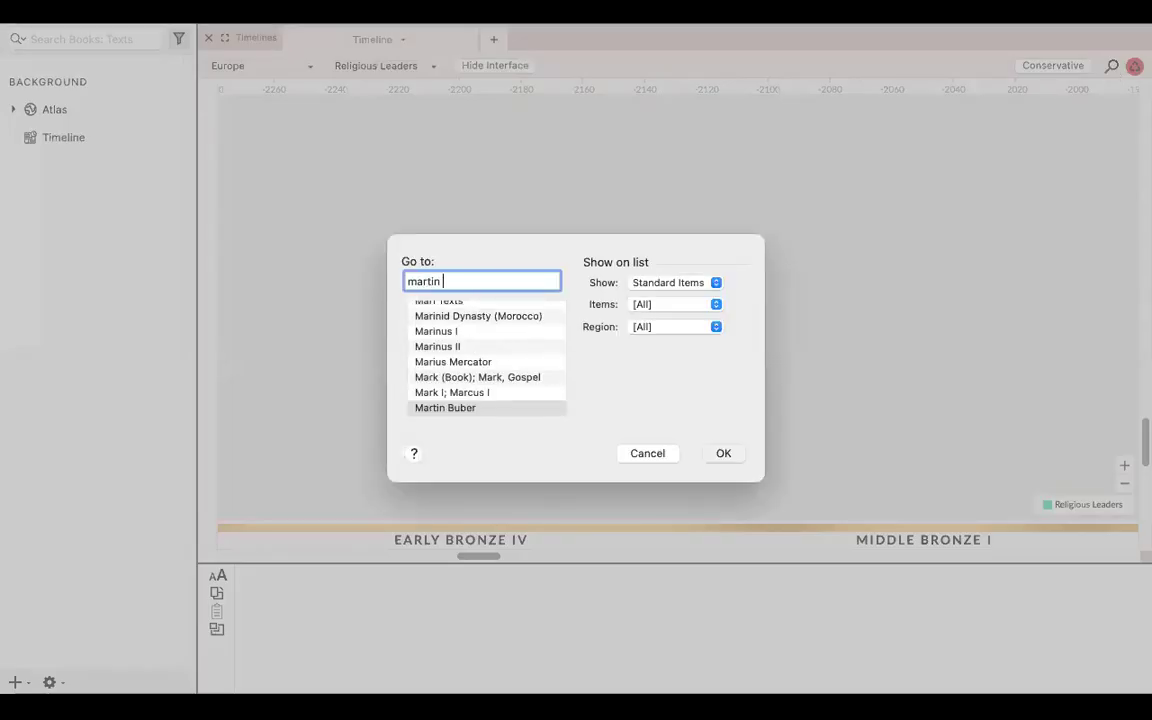
text( lu)
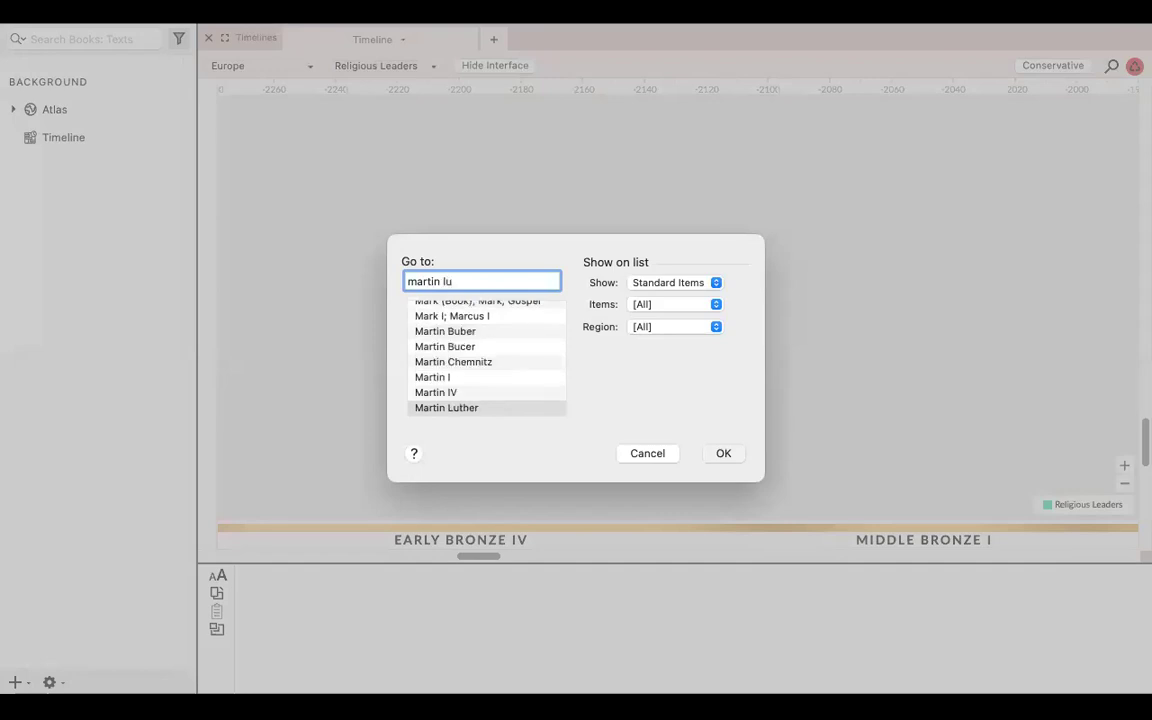
scroll(501, 389, down, 2)
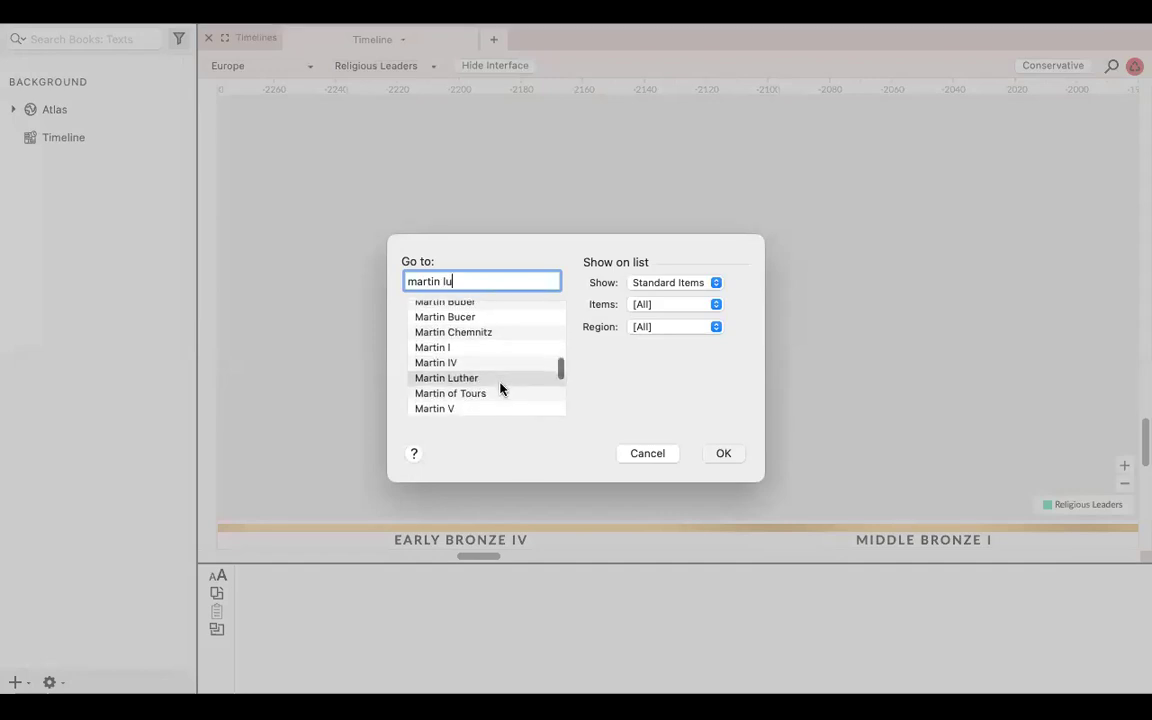
click(465, 378)
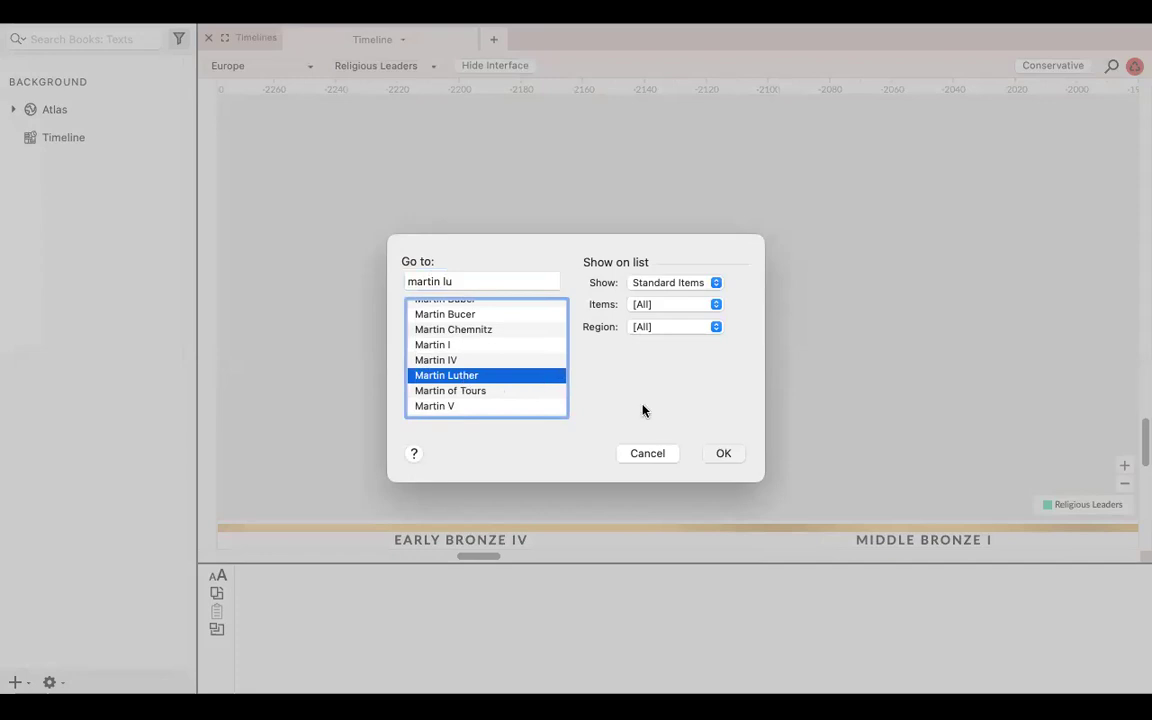
click(724, 455)
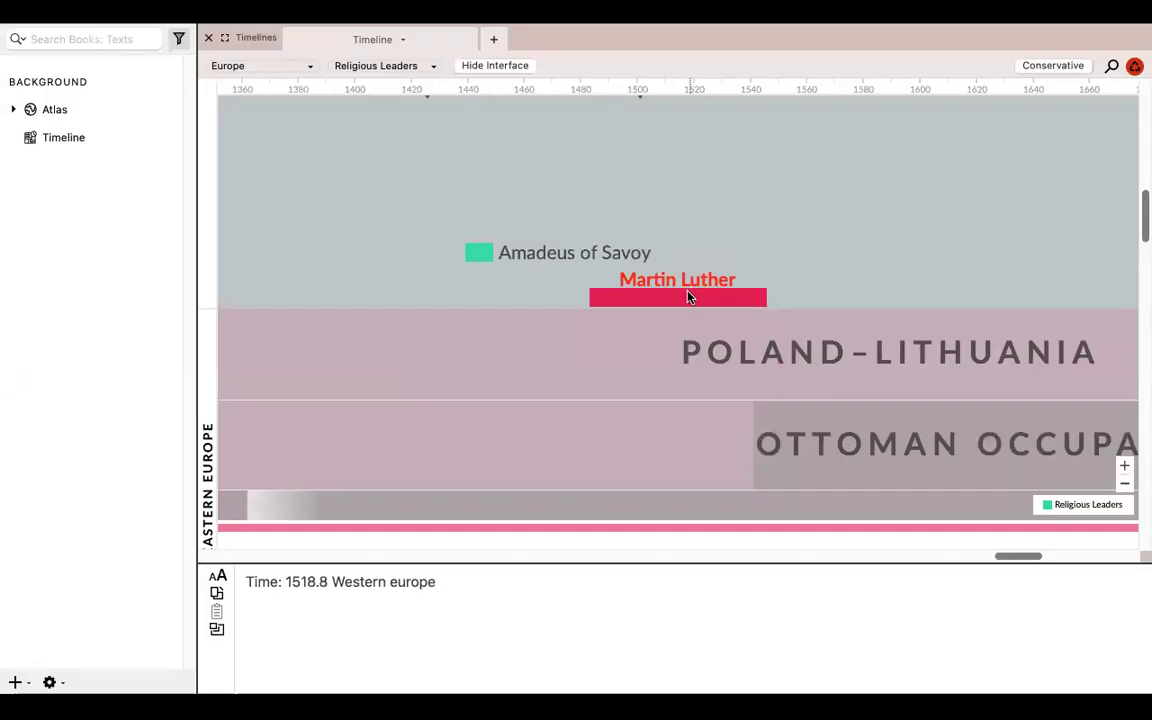
View the details pop-up and the available actions for Martin Luther's timeline entry, then dismiss them.
mouse_move(672, 290)
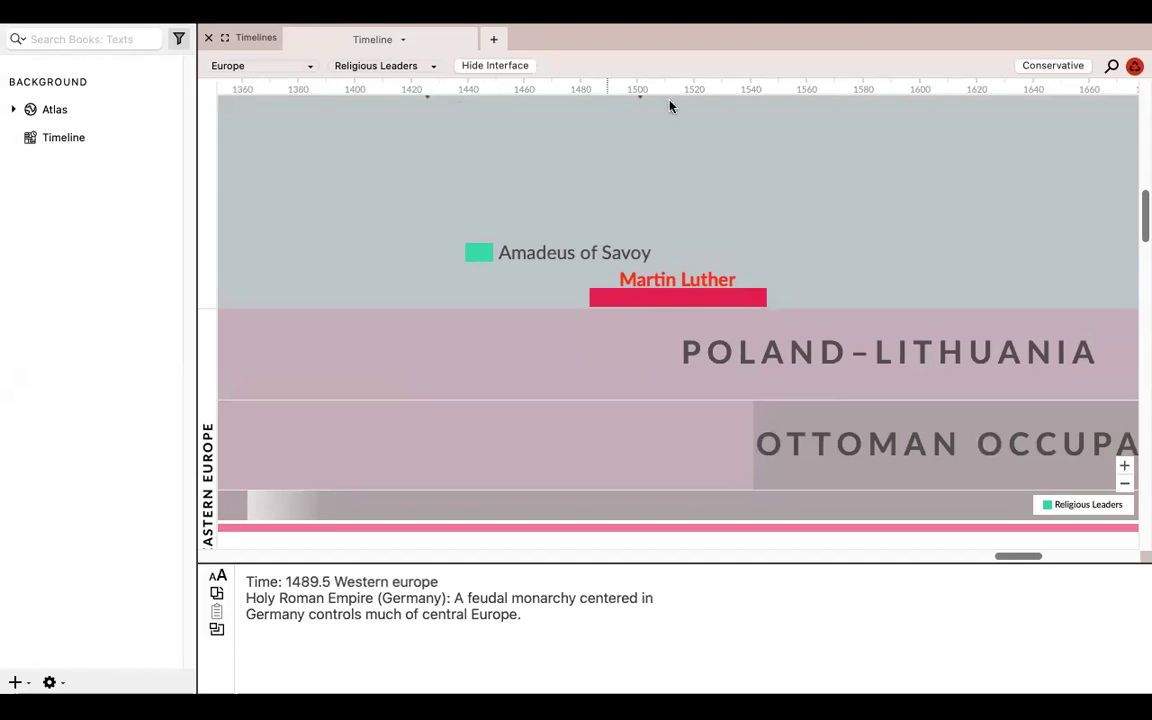
click(660, 284)
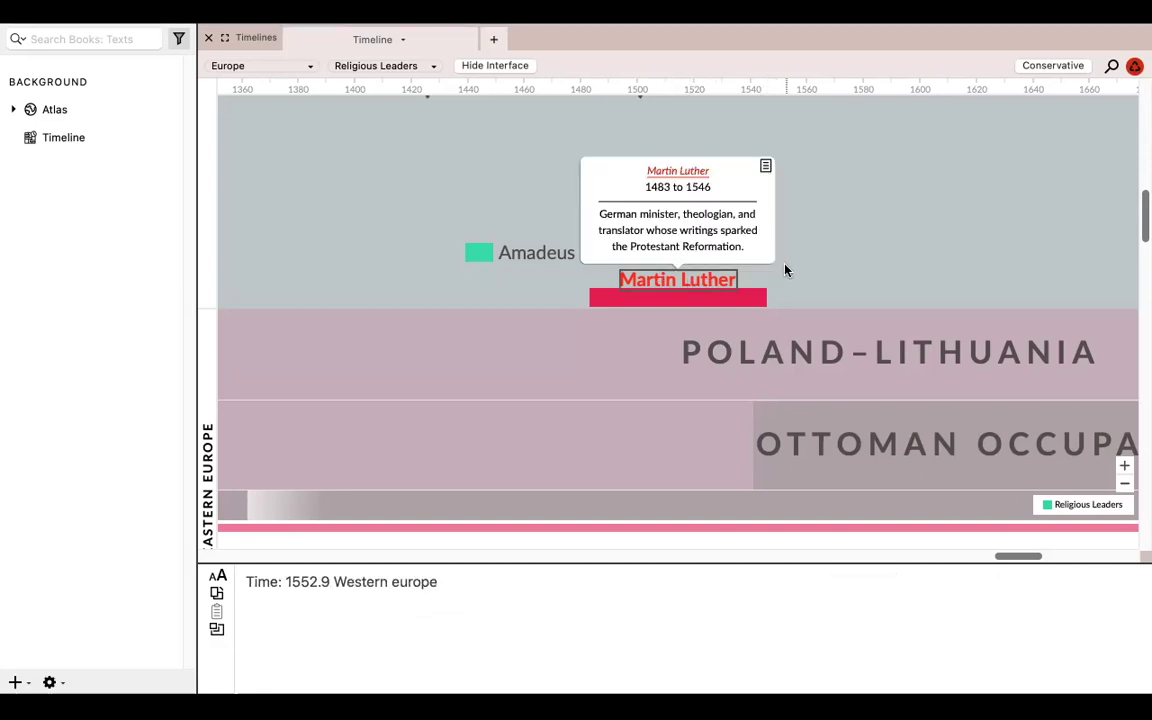
click(689, 270)
right_click(668, 286)
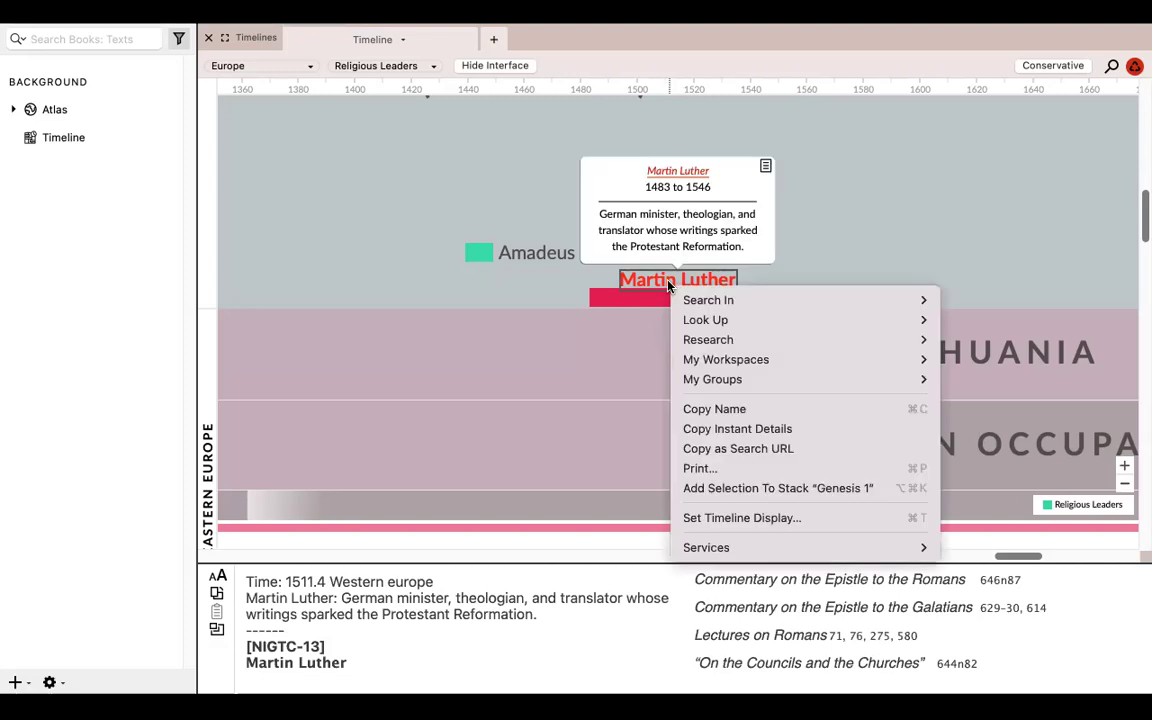
click(890, 244)
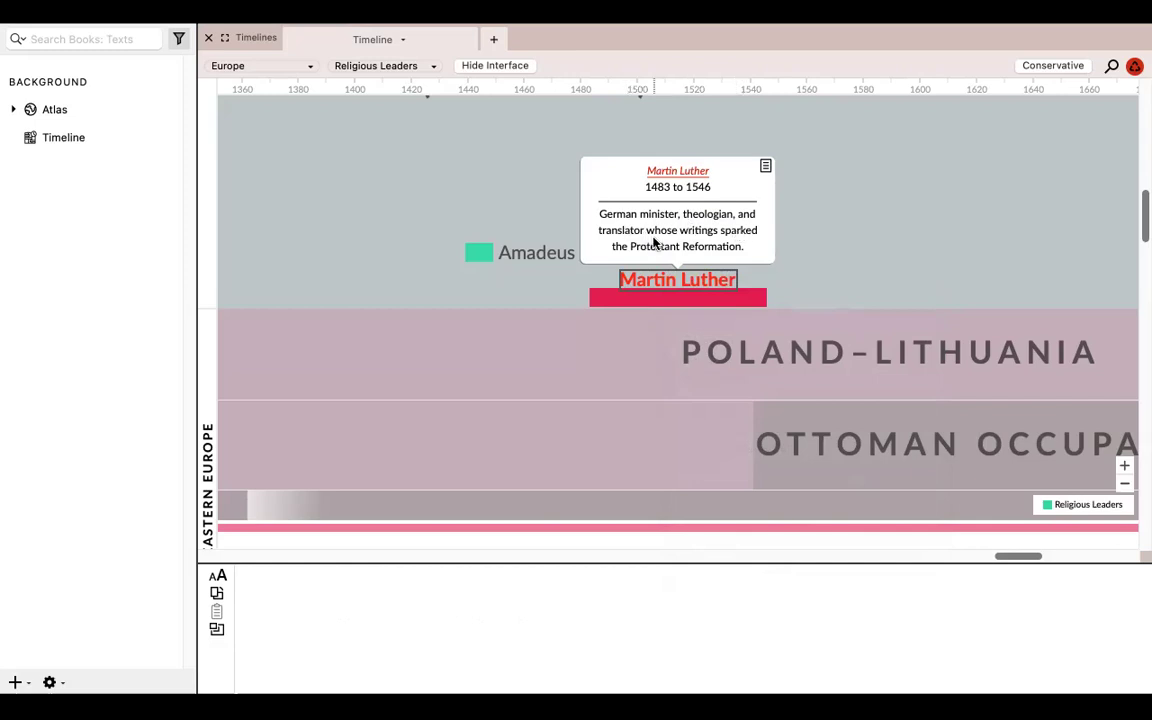
click(776, 286)
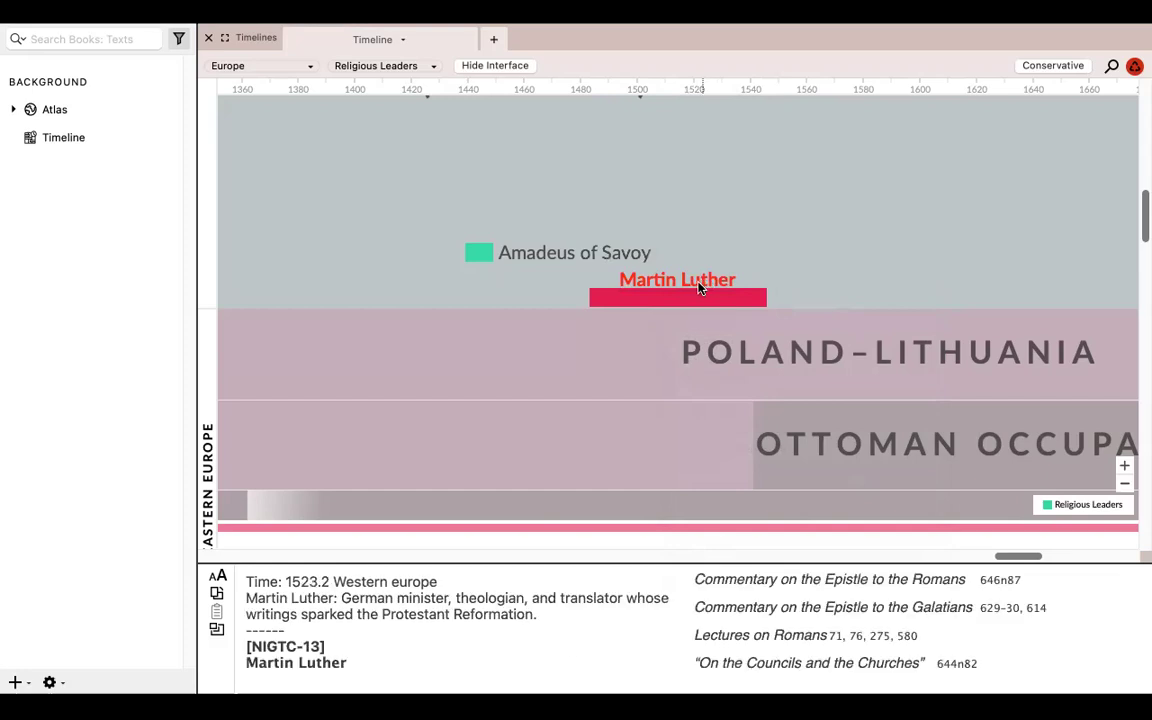
Try to look up the timeline entry Amadeus of Savoy in the Dictionary.
click(547, 257)
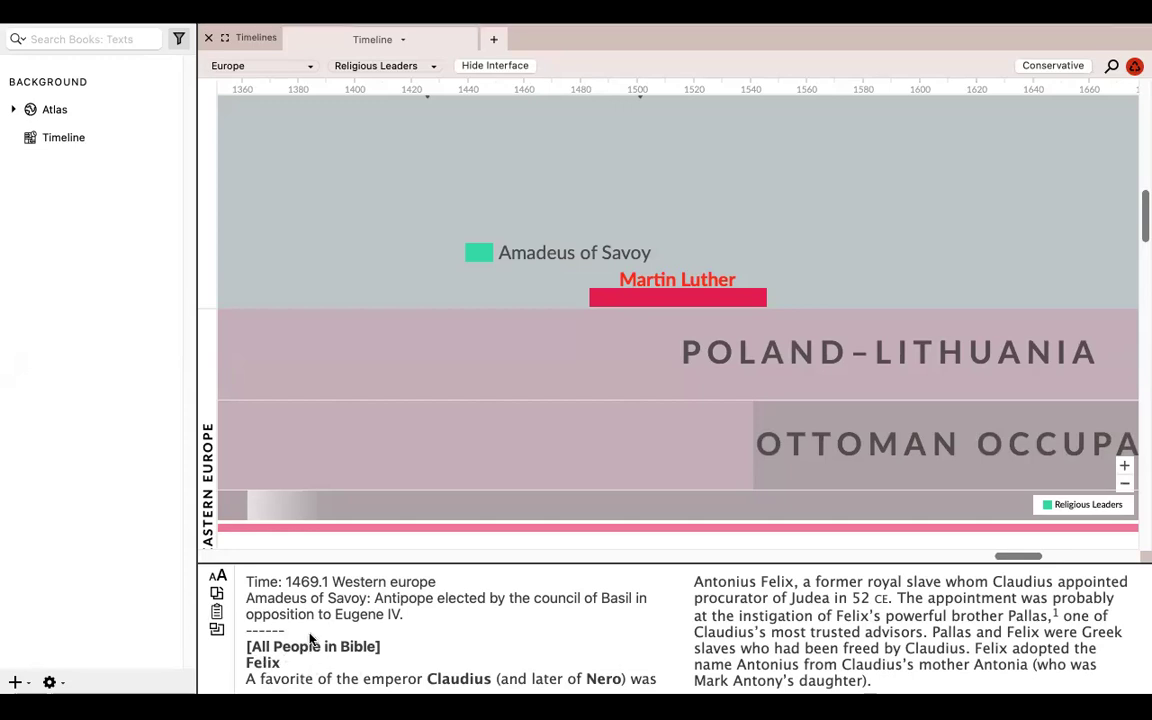
right_click(553, 258)
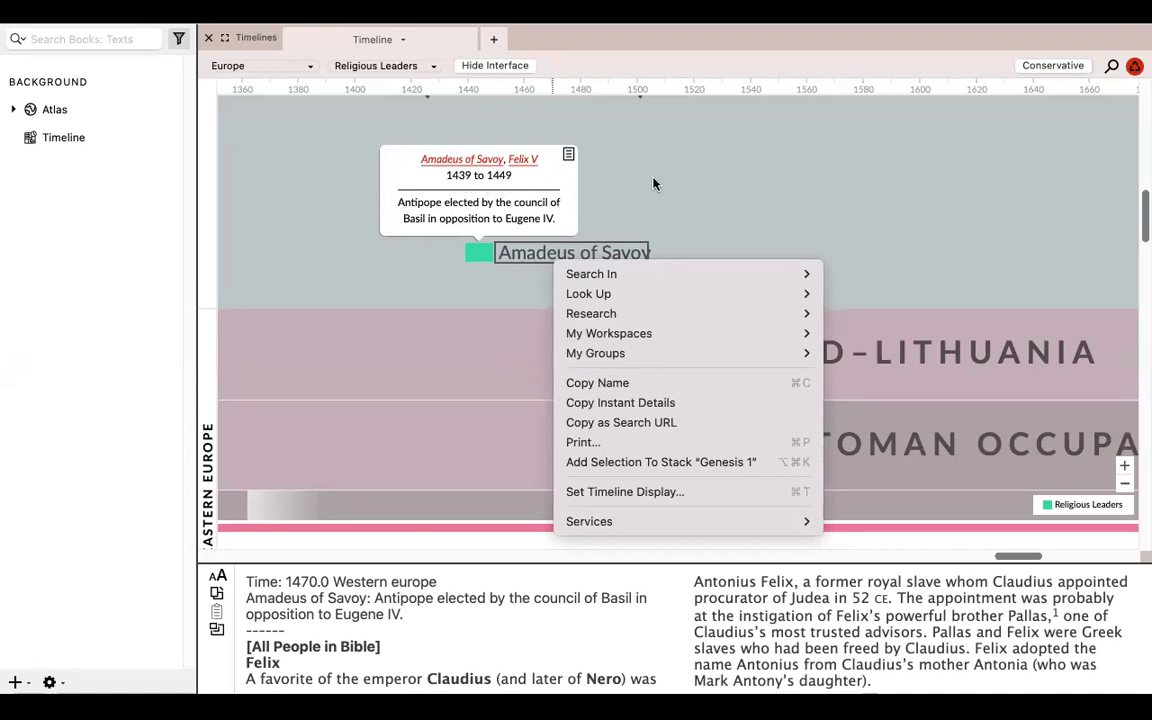
mouse_move(633, 280)
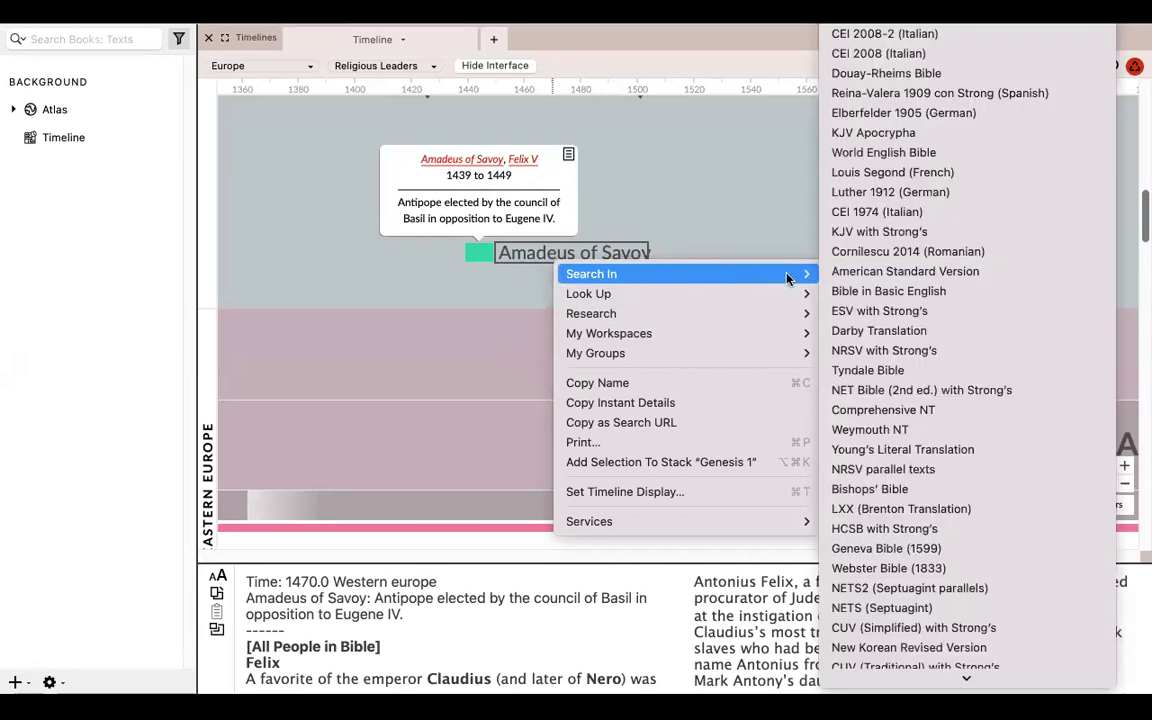
mouse_move(714, 300)
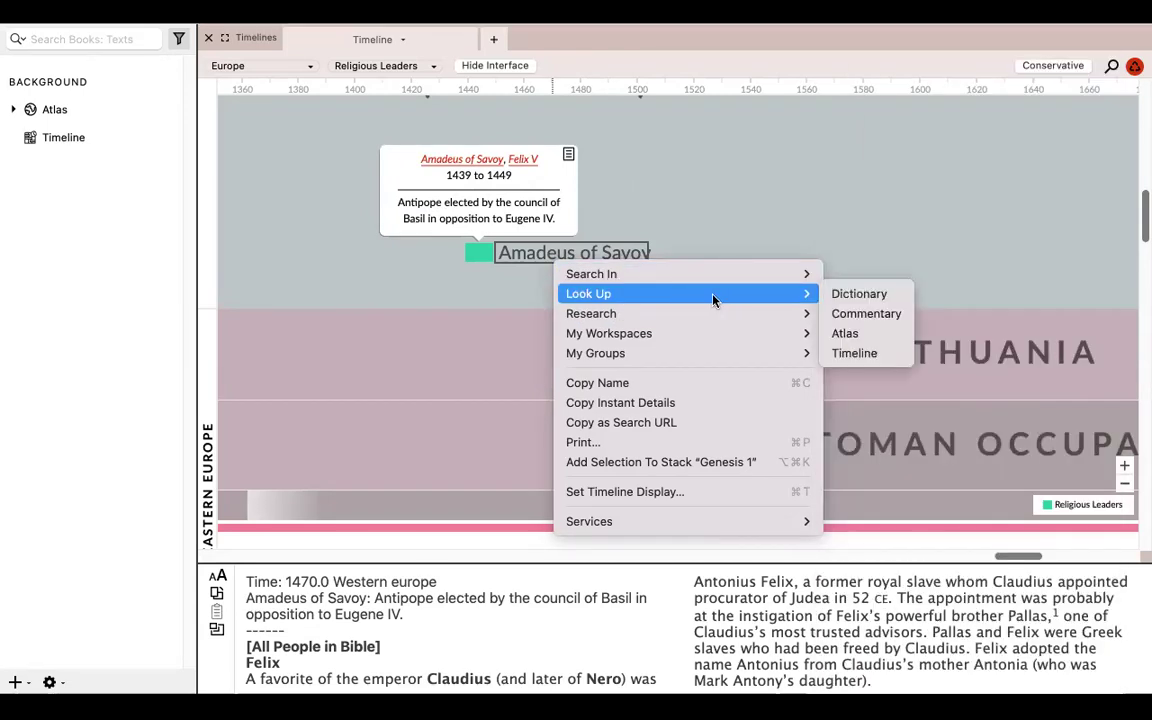
click(856, 294)
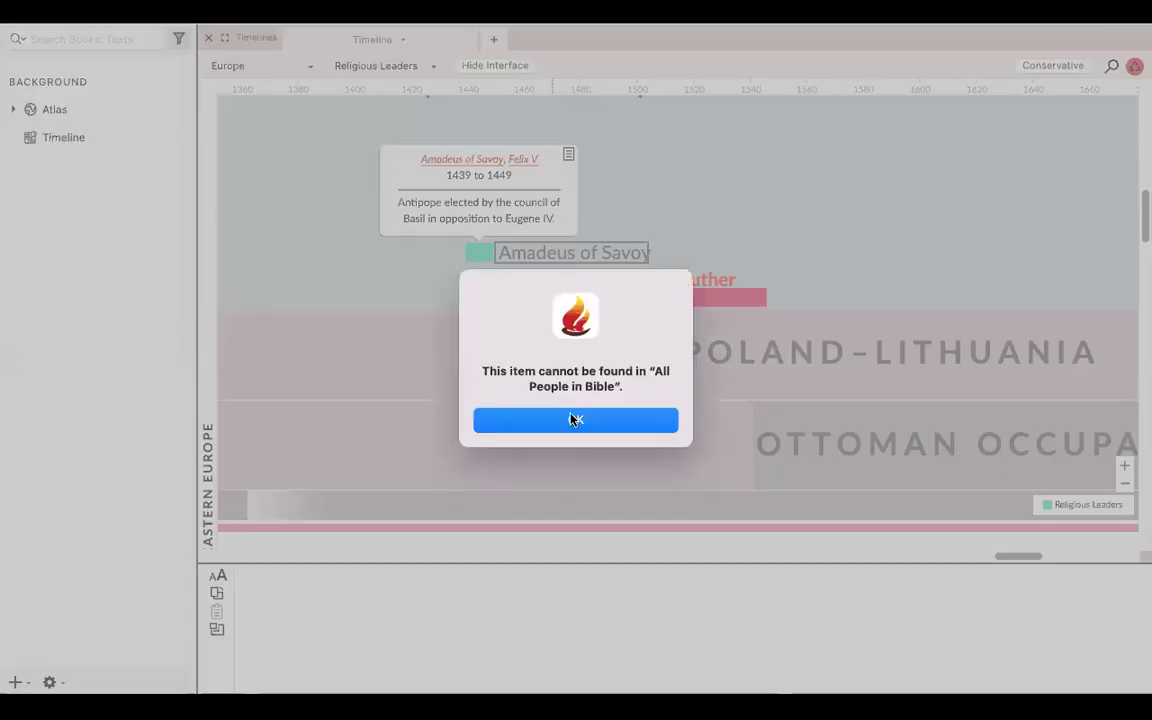
click(575, 419)
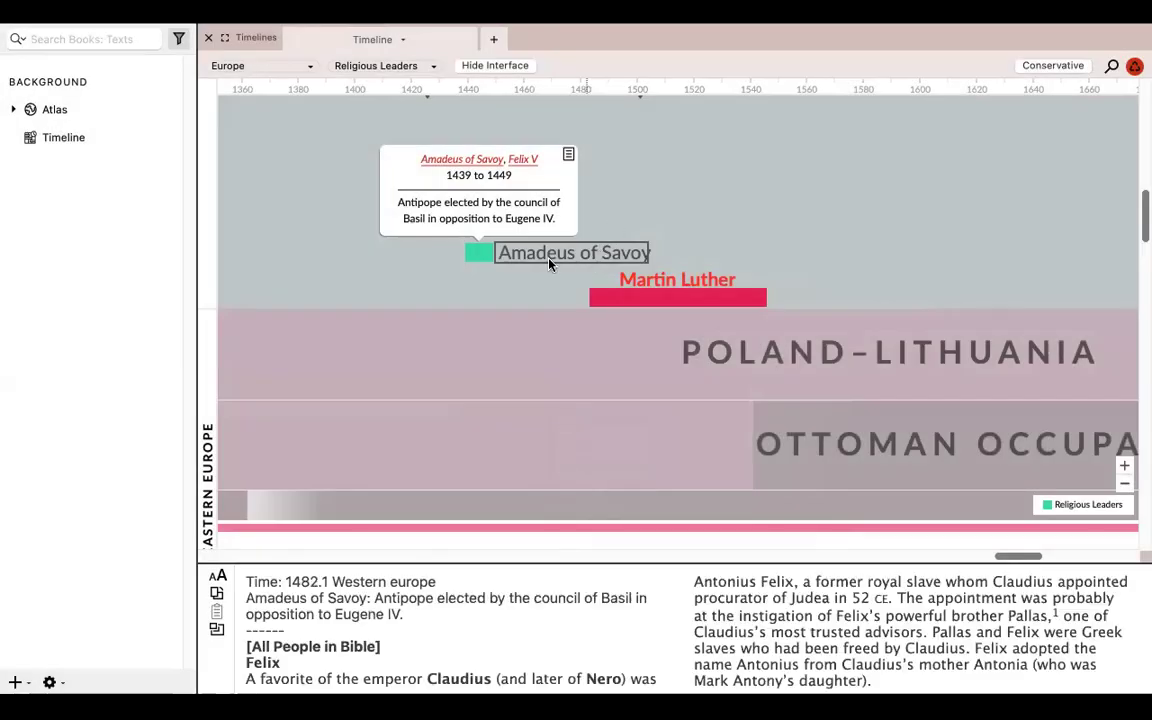
Research Amadeus of Savoy in the [Dictionaries] group and close the Research pane.
right_click(615, 254)
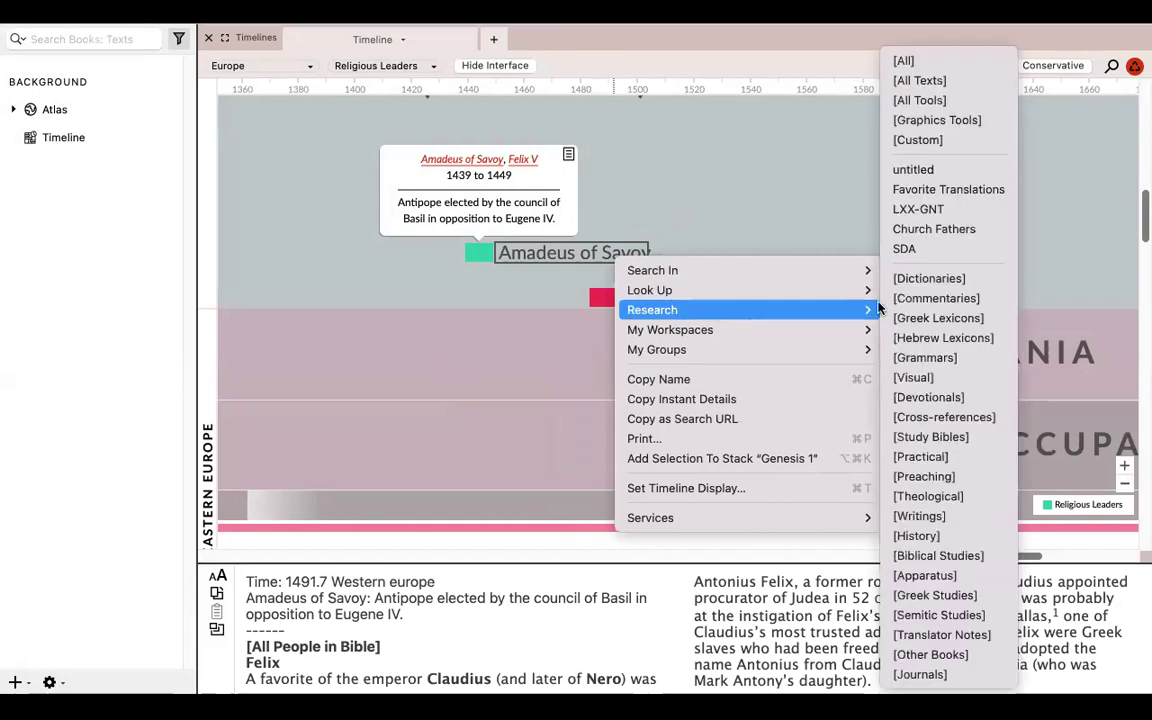
click(955, 282)
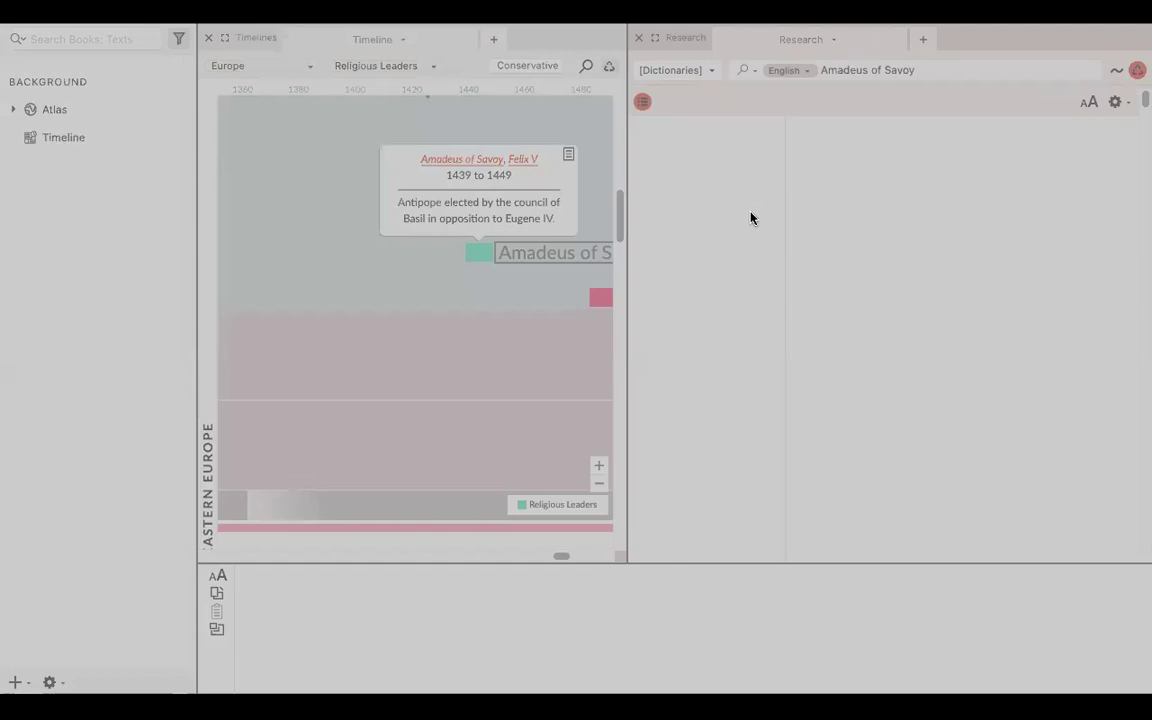
click(575, 428)
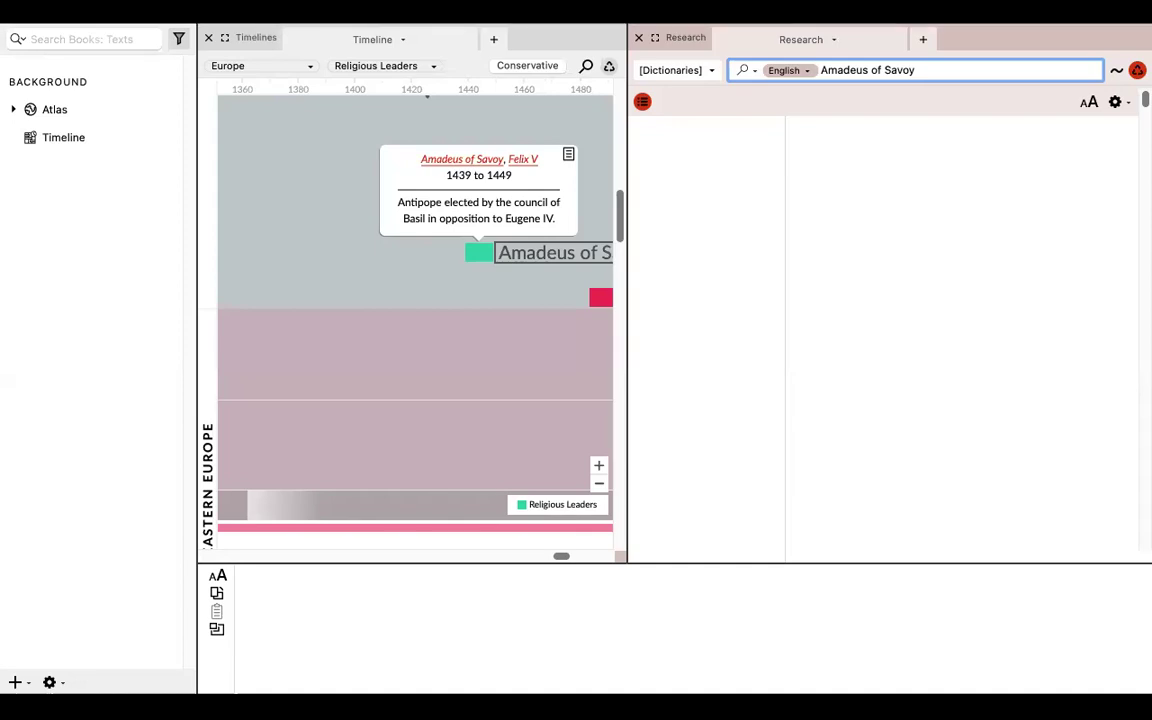
click(640, 37)
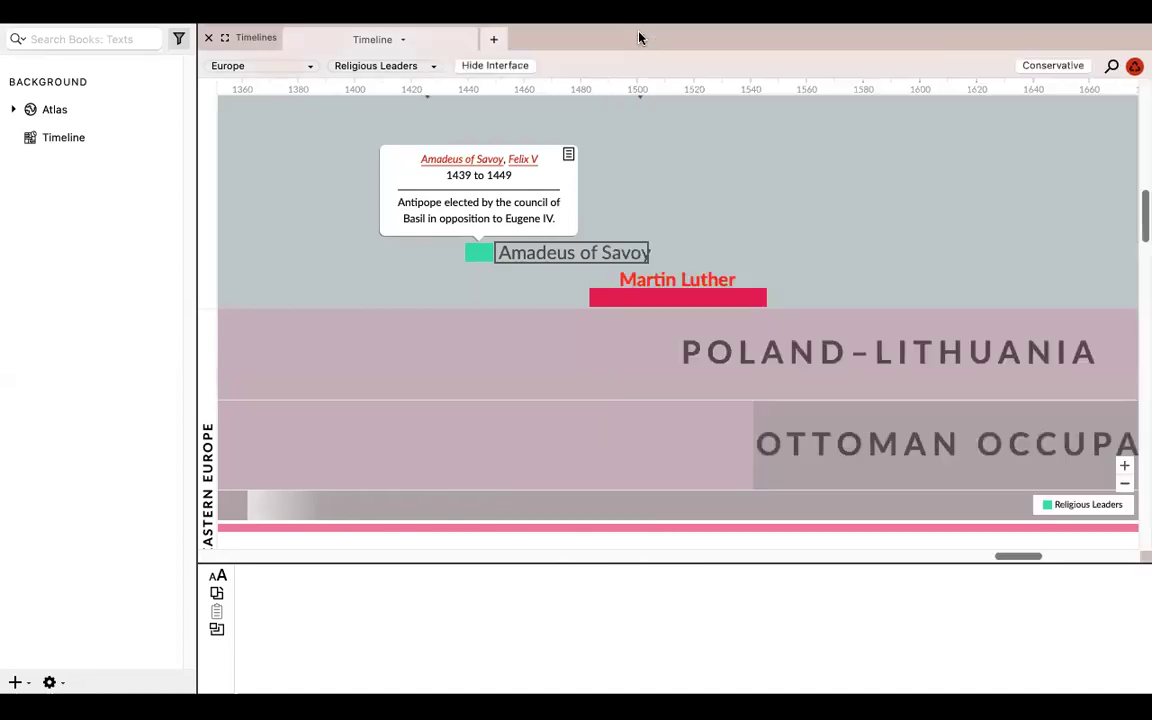
Research the timeline's Martin Luther entry in the [Dictionaries] group.
right_click(685, 287)
mouse_move(787, 342)
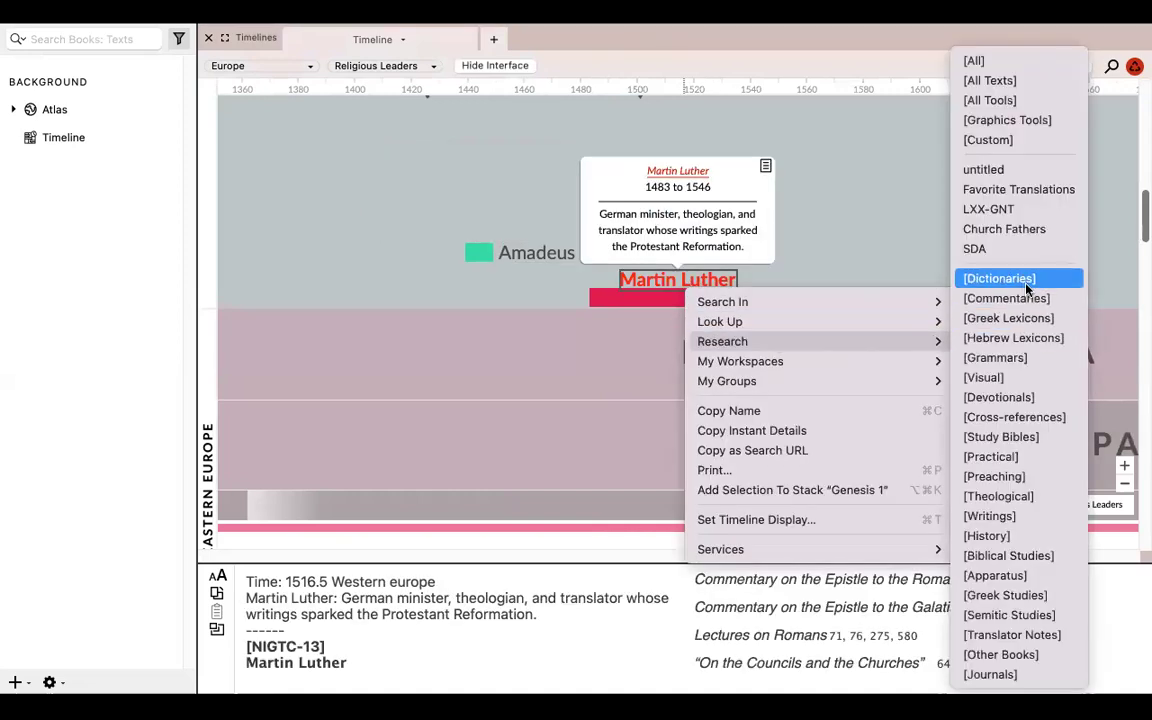
mouse_move(900, 342)
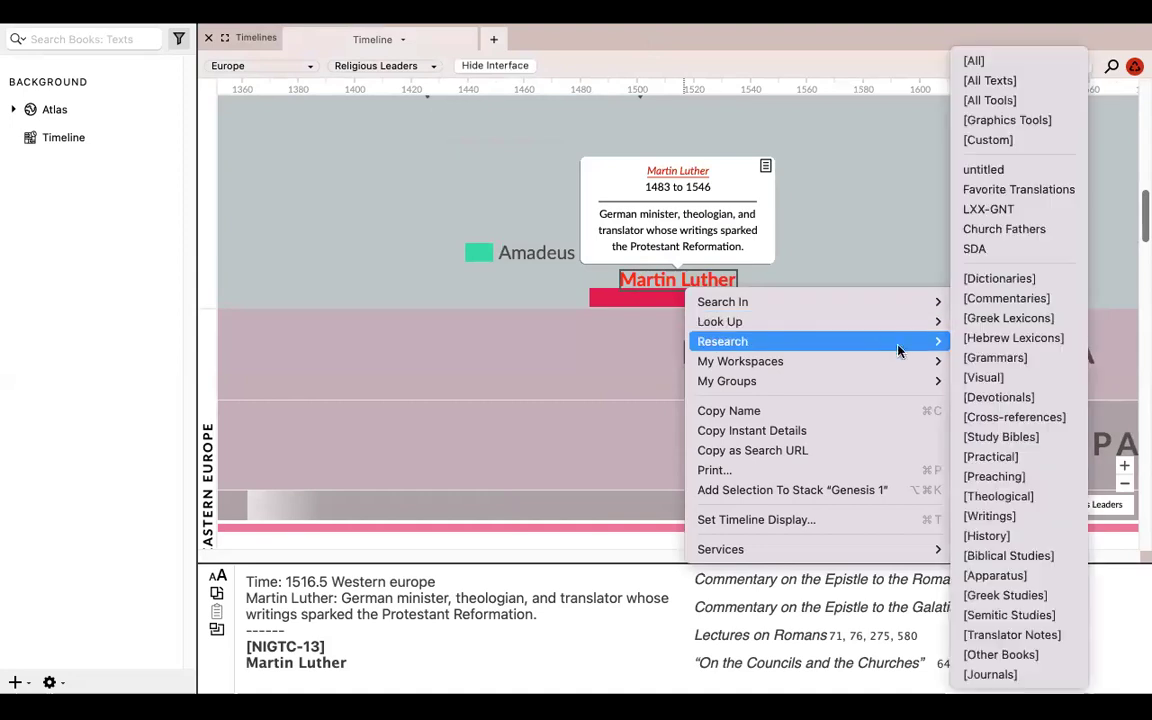
click(1013, 285)
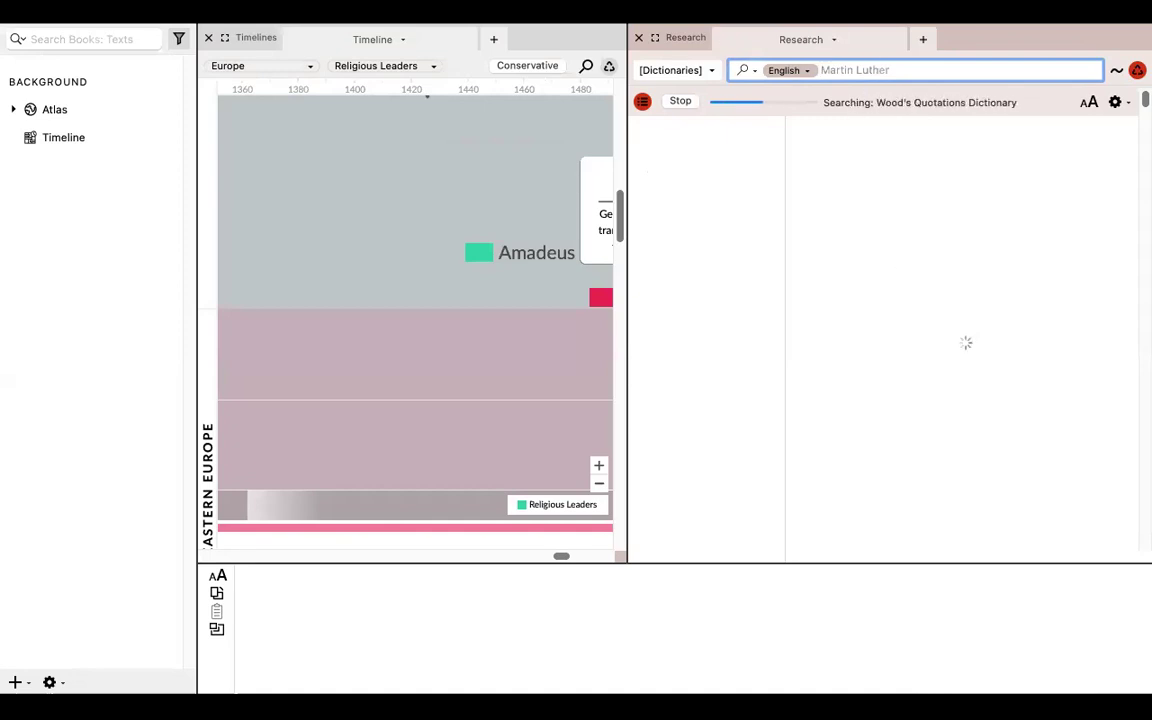
mouse_move(798, 26)
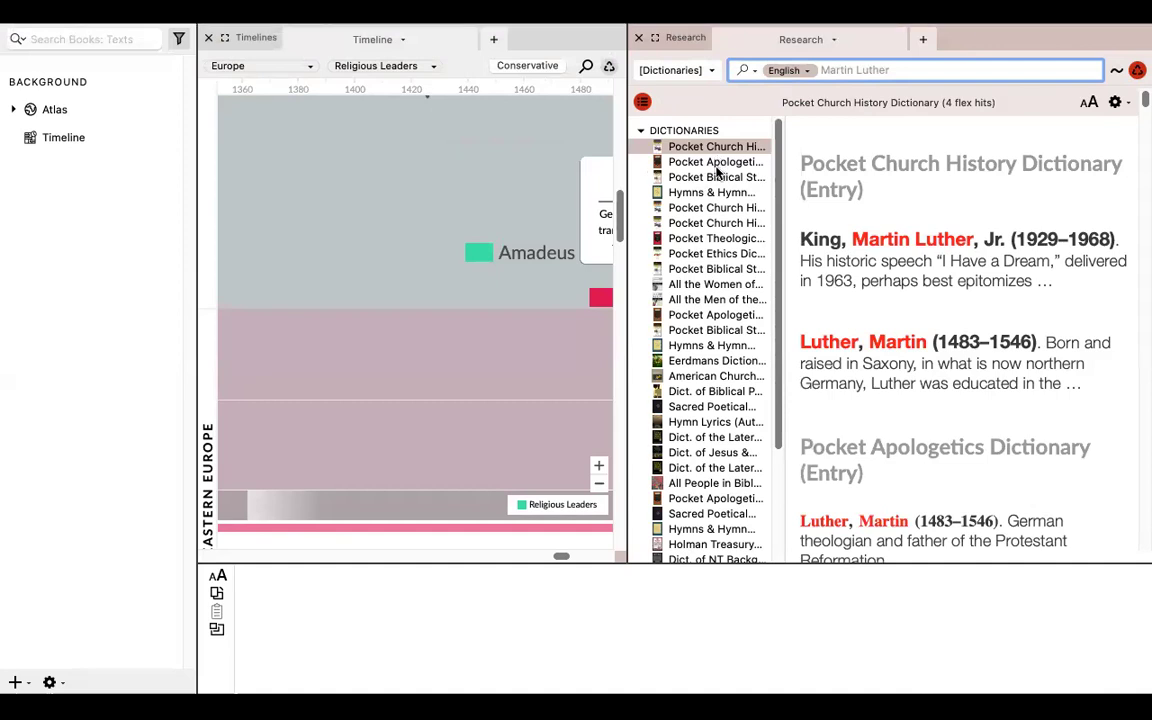
mouse_move(847, 226)
Widen the Research pane and its list of dictionaries so the full titles can be read.
scroll(524, 136, up, 5)
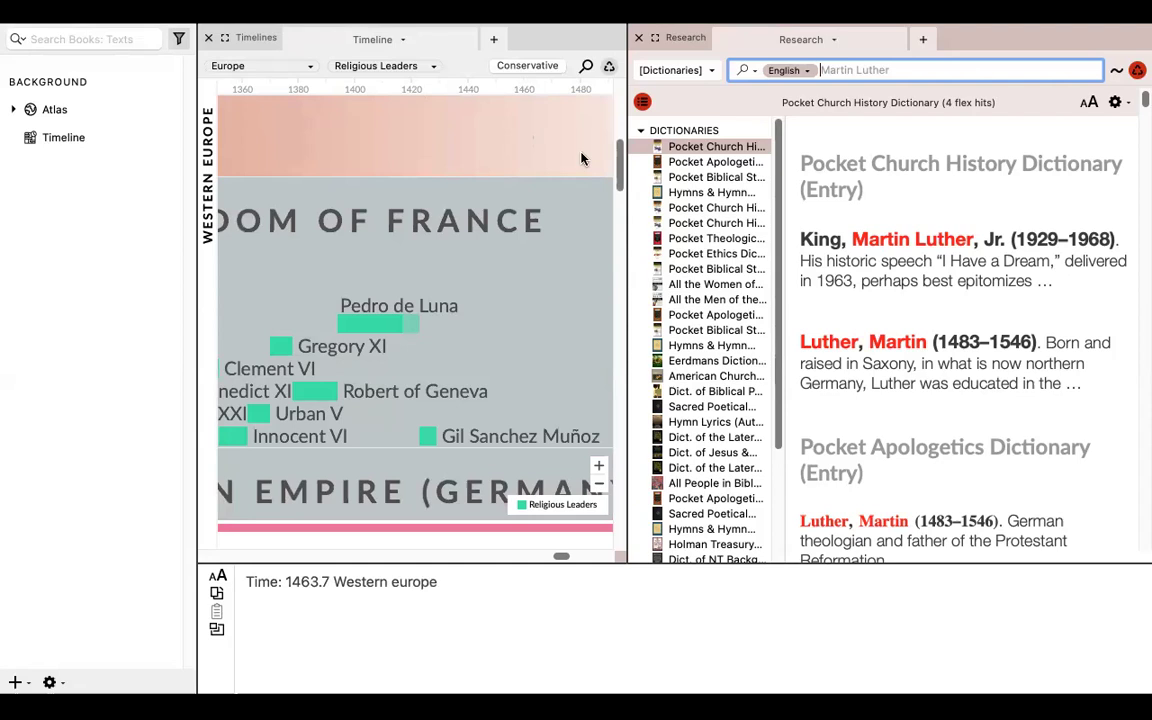
drag(626, 169, 497, 178)
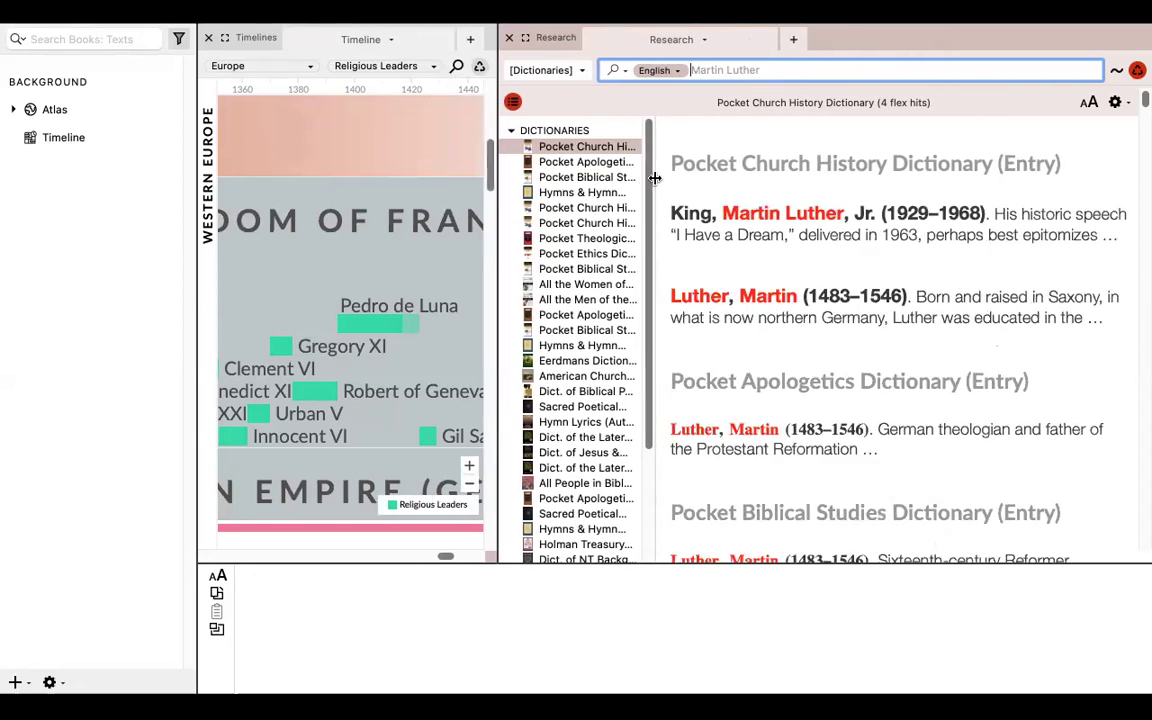
drag(662, 181, 799, 194)
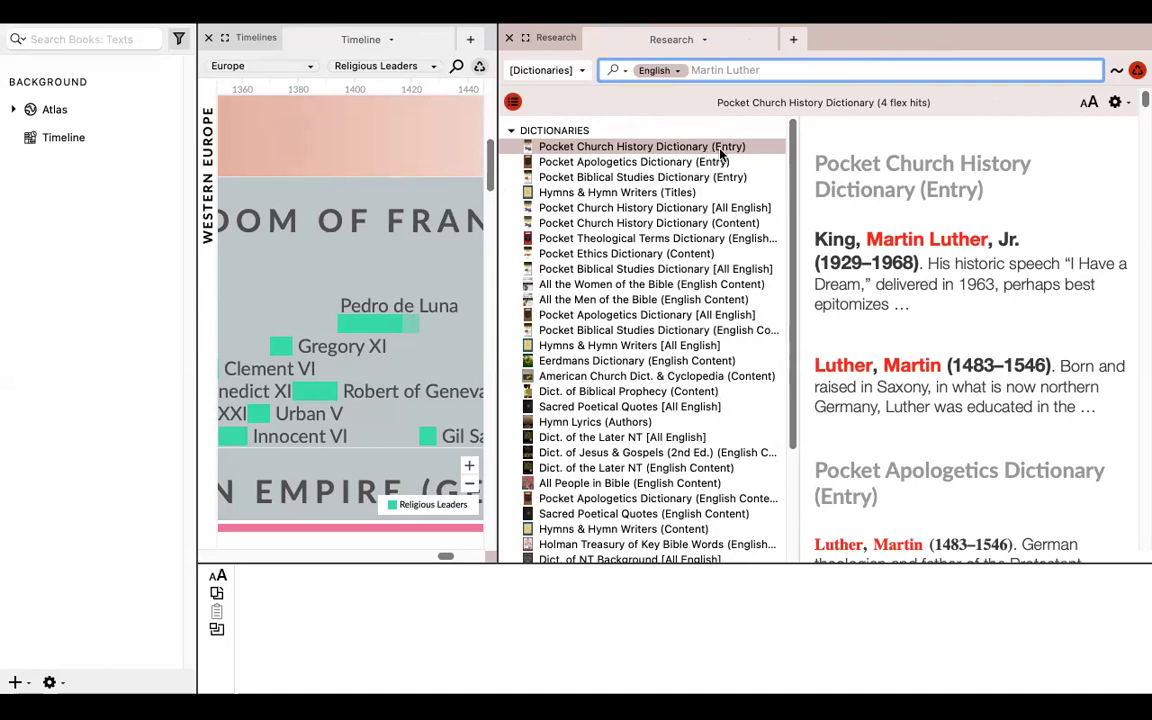
Show the Pocket Apologetics Dictionary hits, return to Pocket Church History Dictionary, and open its entry on Martin Luther King, Jr.
click(597, 165)
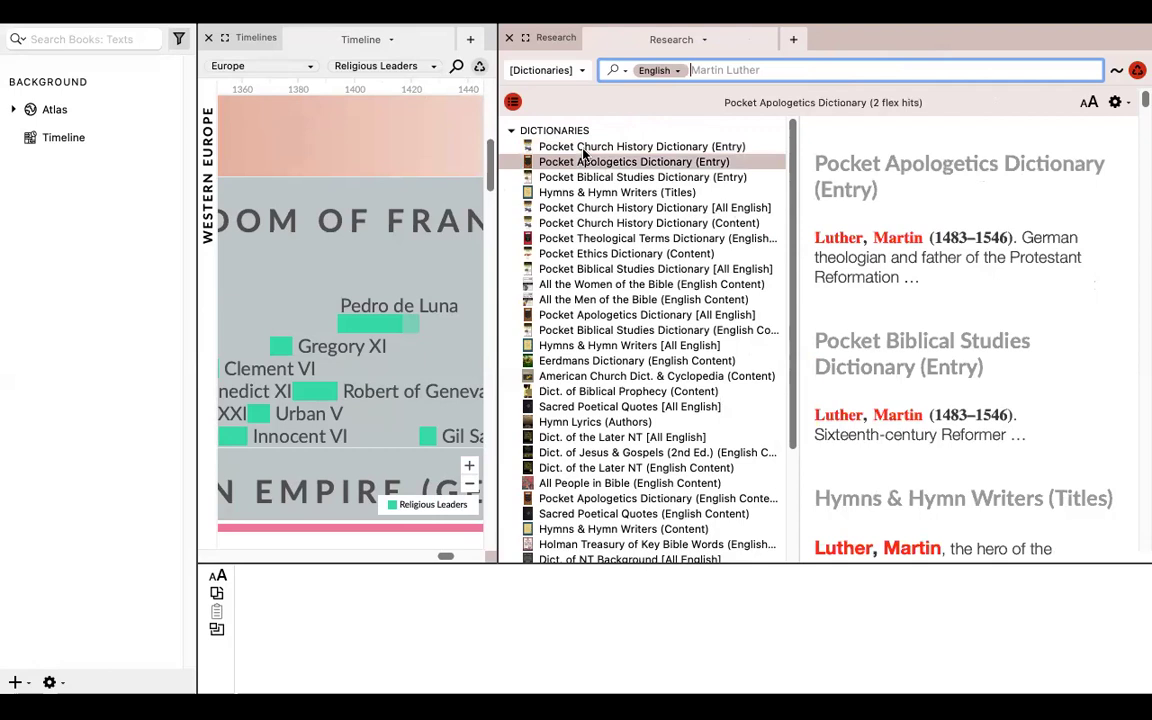
click(585, 148)
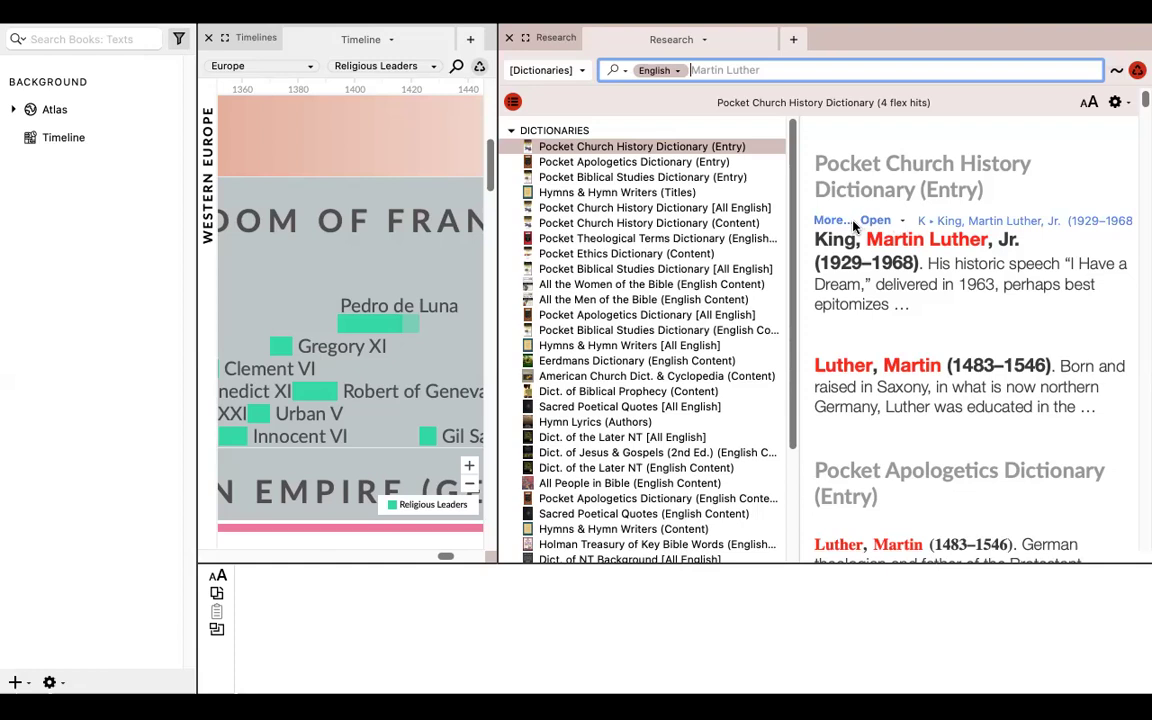
click(876, 221)
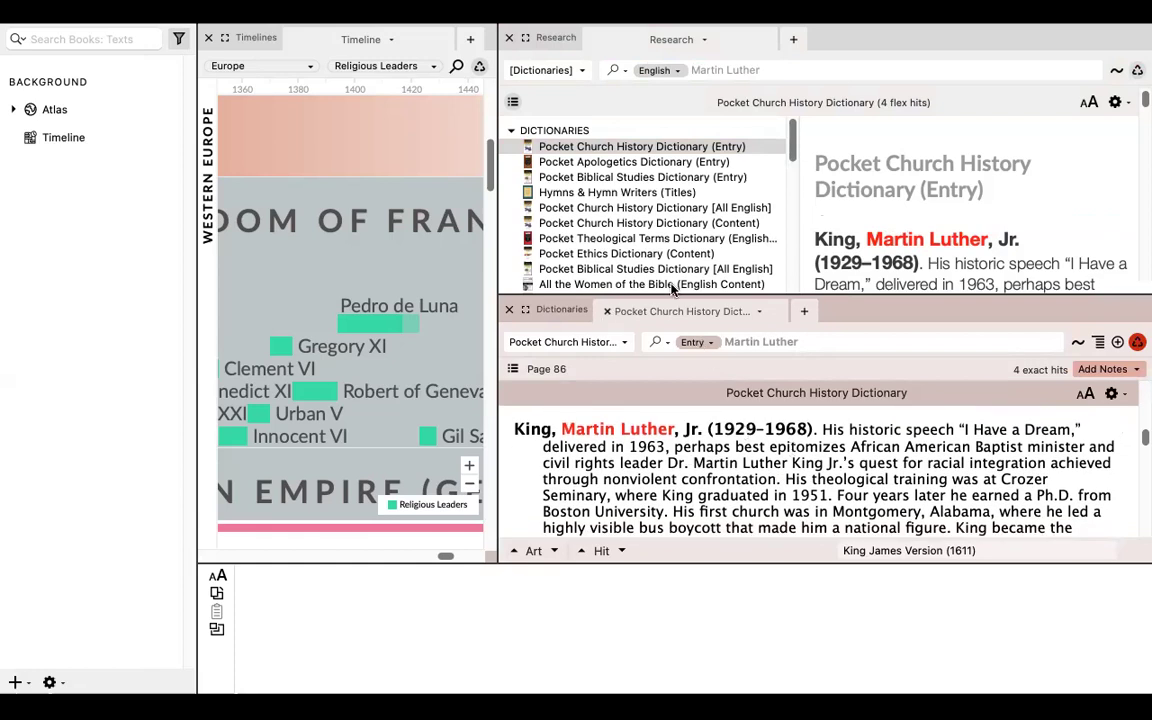
Enlarge the Pocket Church History Dictionary pane and read through the Martin Luther King, Jr. entry.
drag(680, 293, 680, 249)
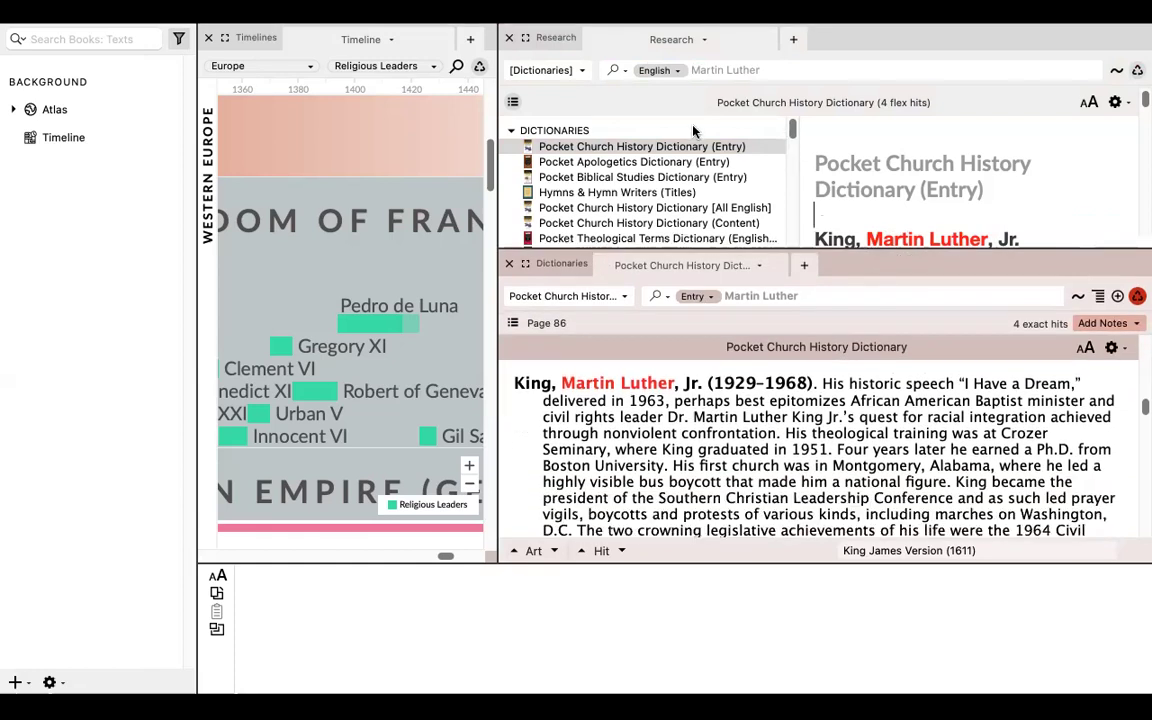
scroll(795, 425, down, 3)
scroll(795, 425, up, 3)
scroll(795, 425, down, 5)
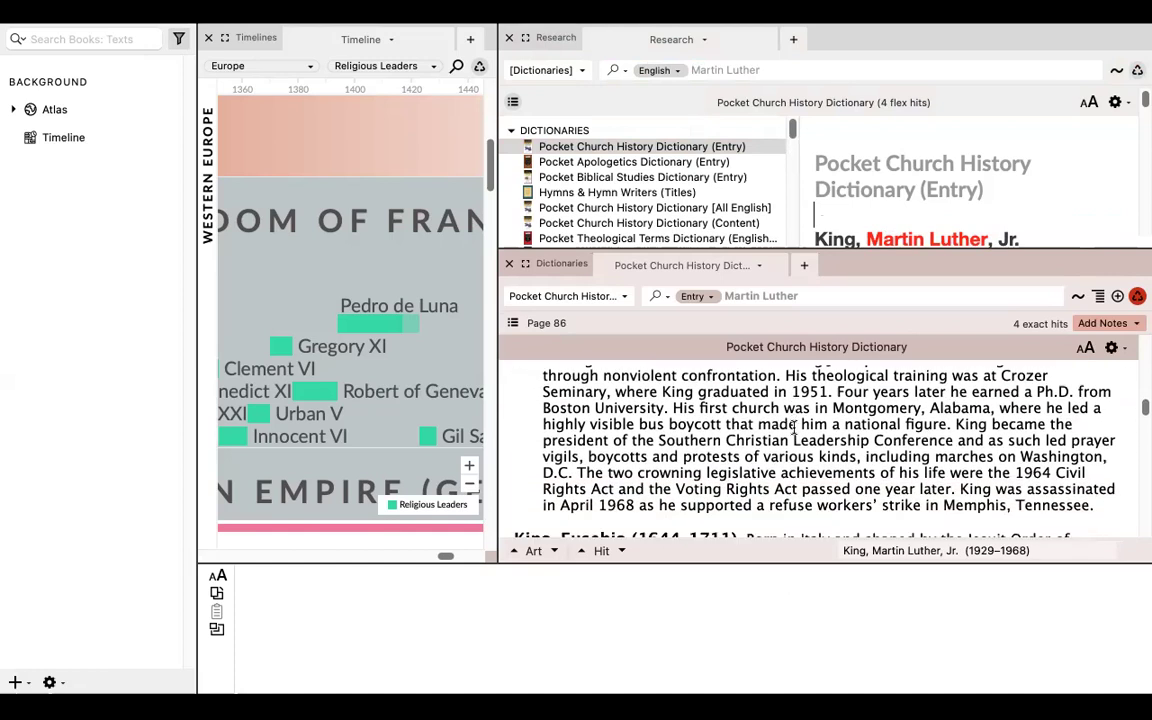
scroll(795, 428, up, 6)
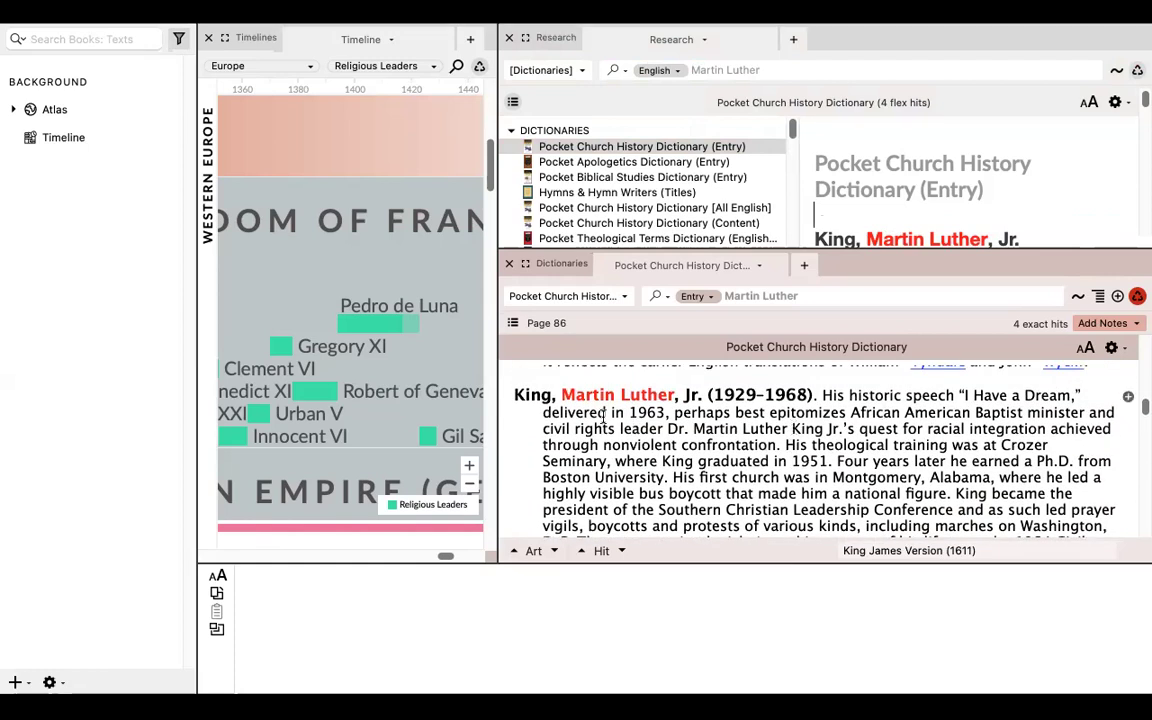
scroll(640, 410, down, 1)
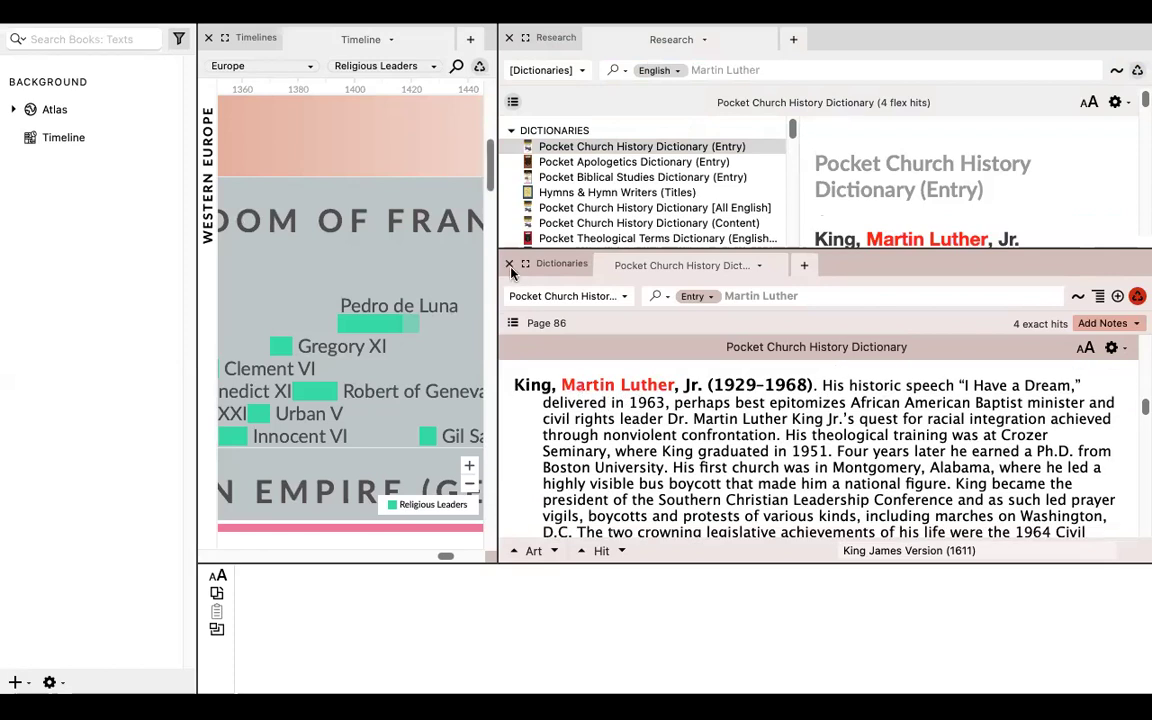
Close the Martin Luther King, Jr. entry, then open and read the Pocket Church History Dictionary entry on Luther, Martin (1483–1546).
click(509, 265)
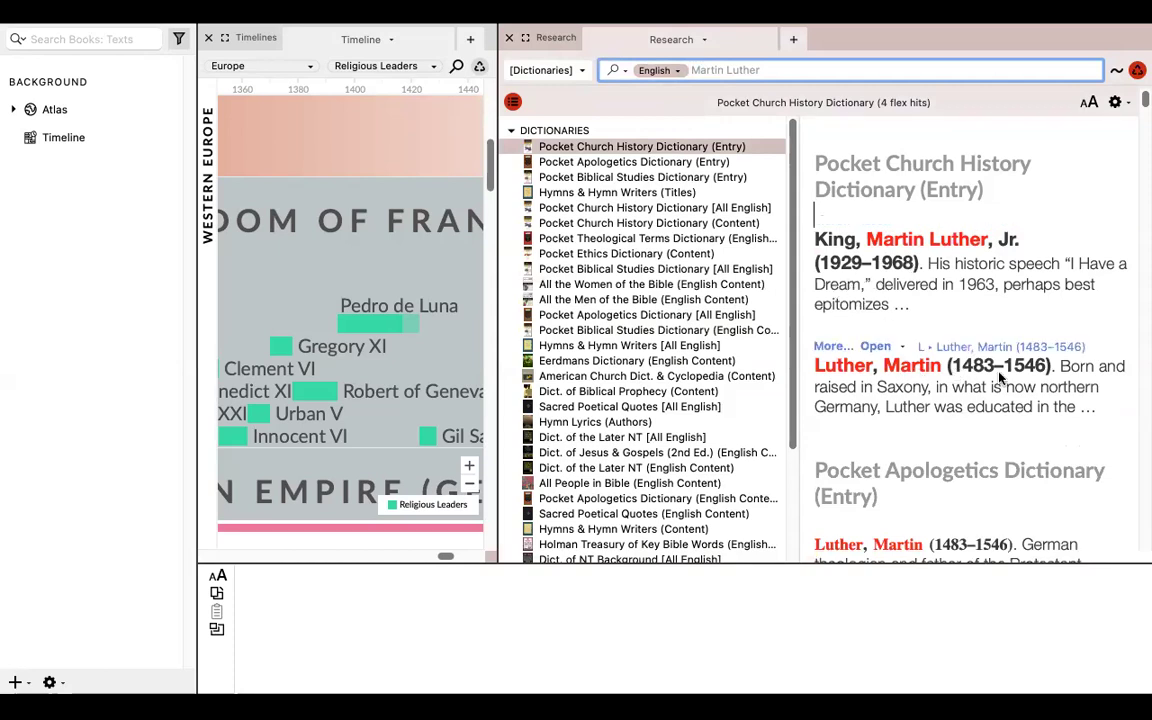
click(880, 347)
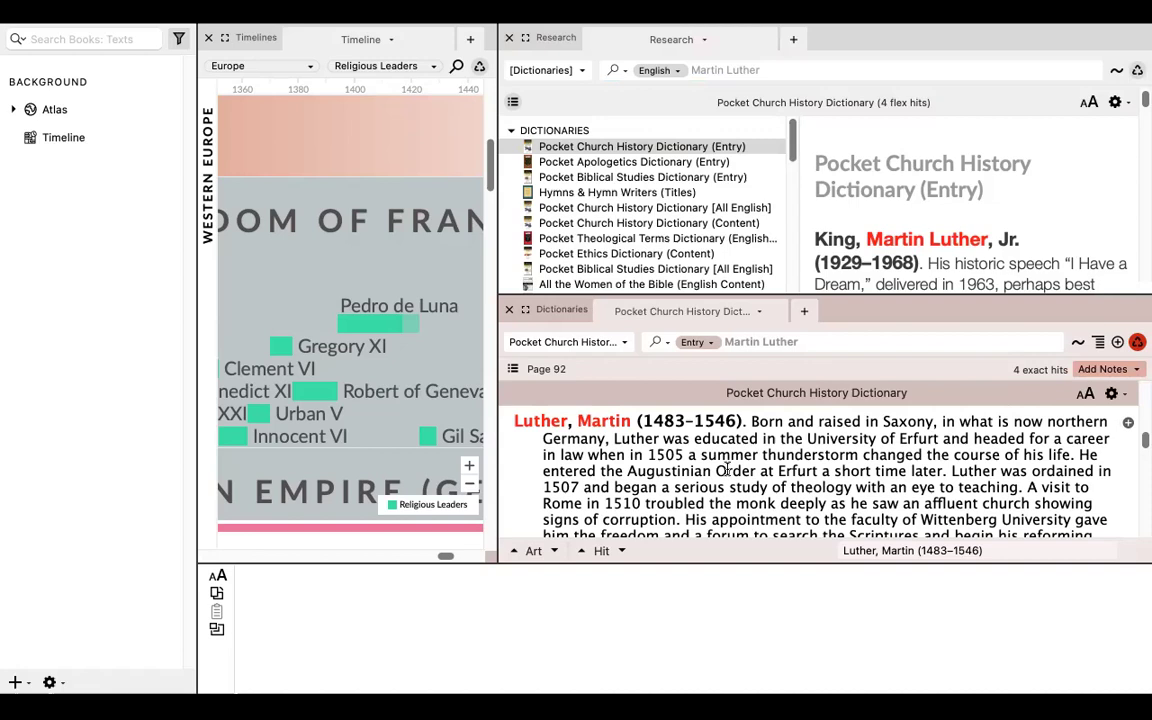
scroll(727, 470, down, 3)
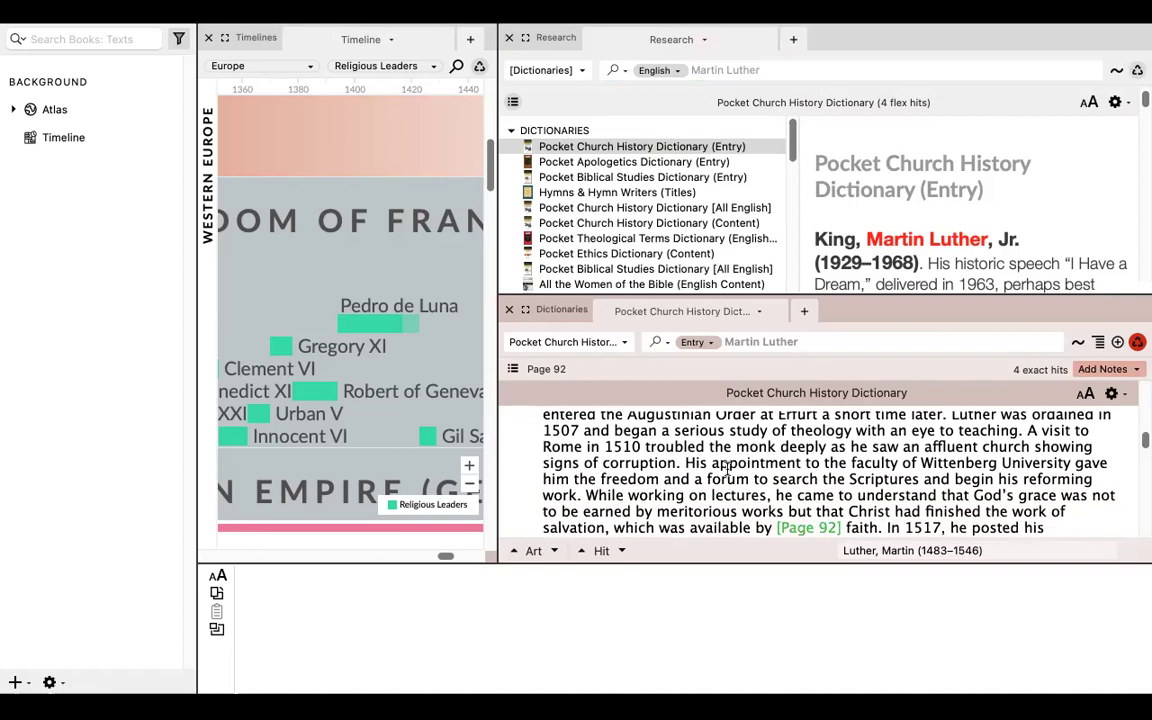
scroll(583, 452, up, 2)
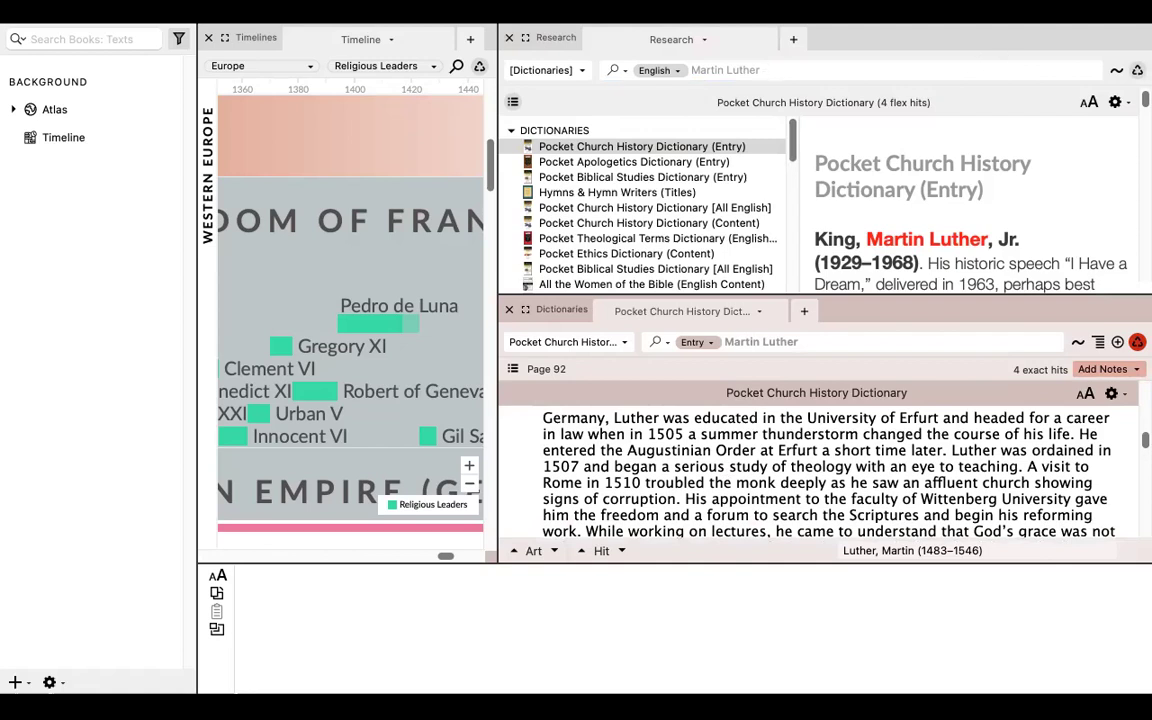
Close the Research pane and the Pocket Church History Dictionary pane.
click(60, 144)
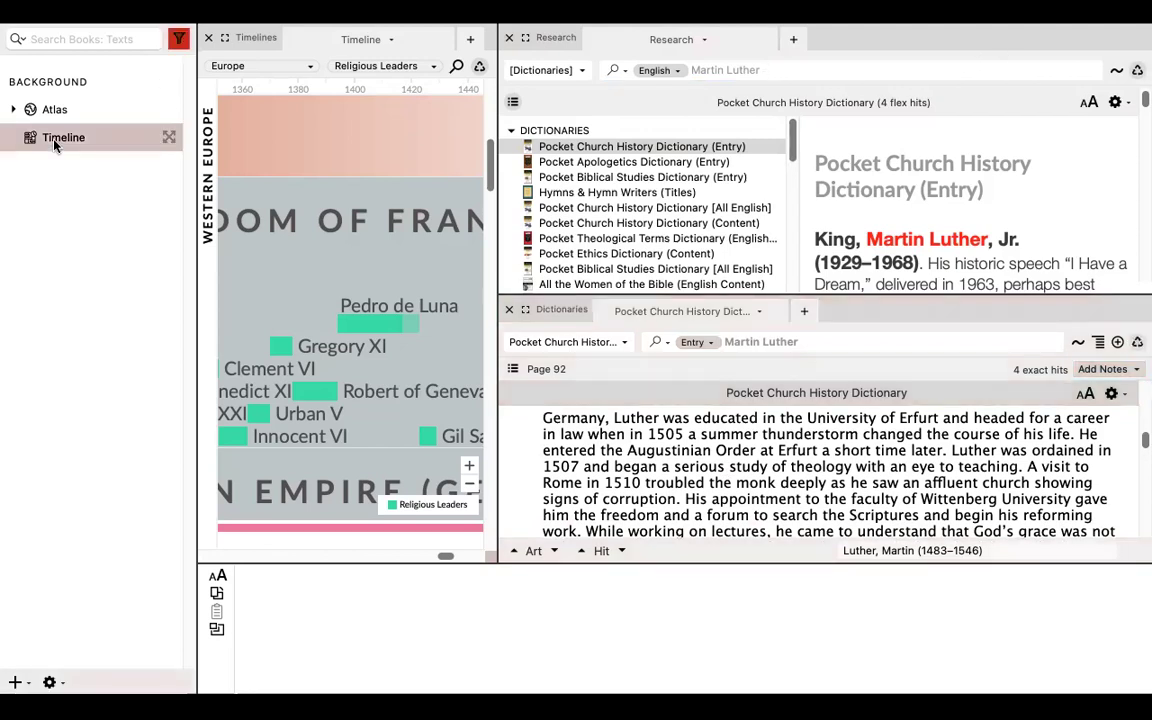
click(612, 45)
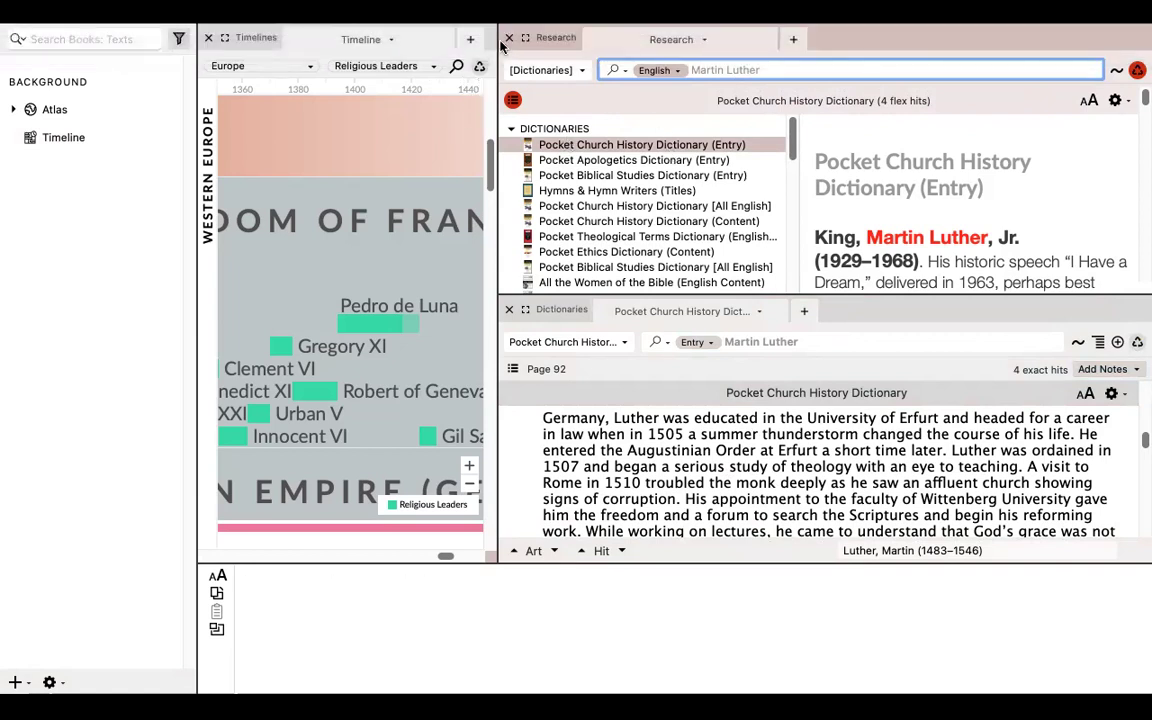
click(508, 39)
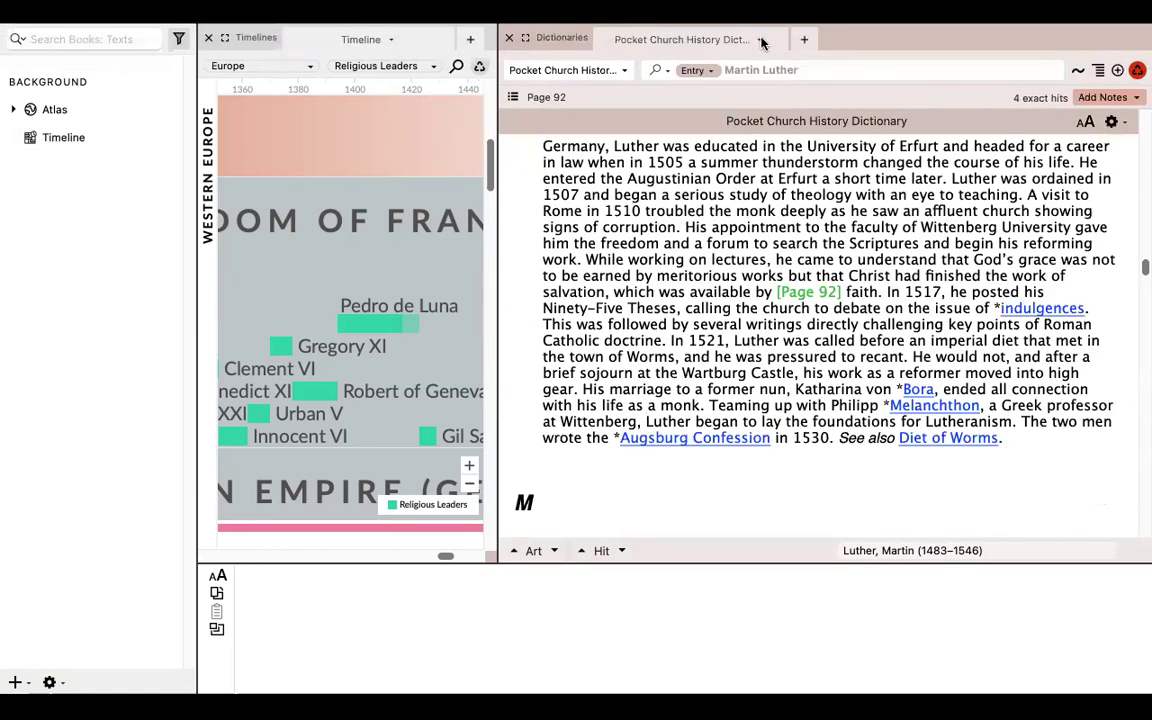
click(507, 39)
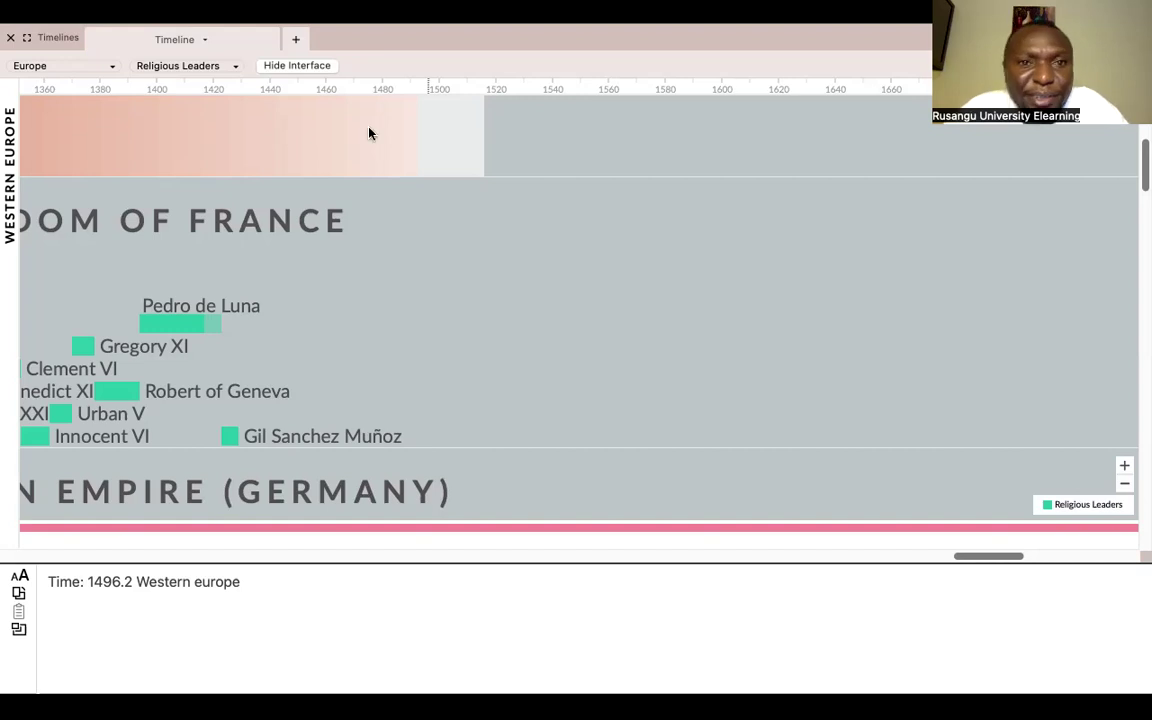
mouse_move(370, 5)
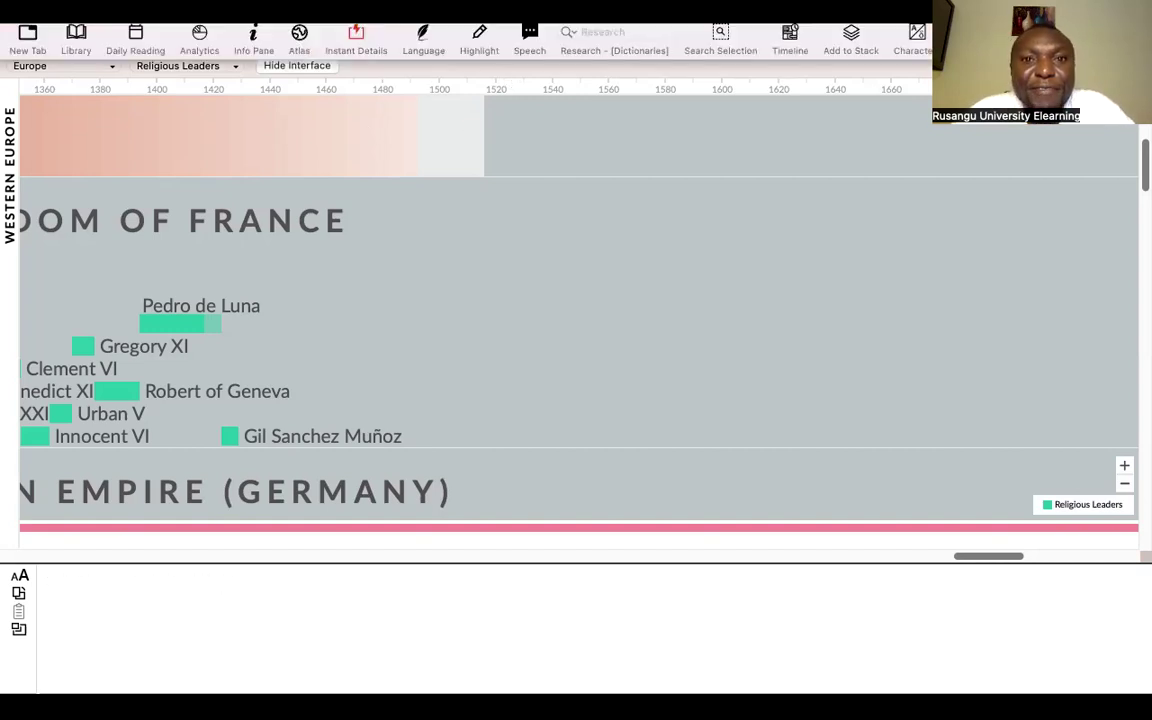
click(528, 10)
click(528, 10)
click(528, 10)
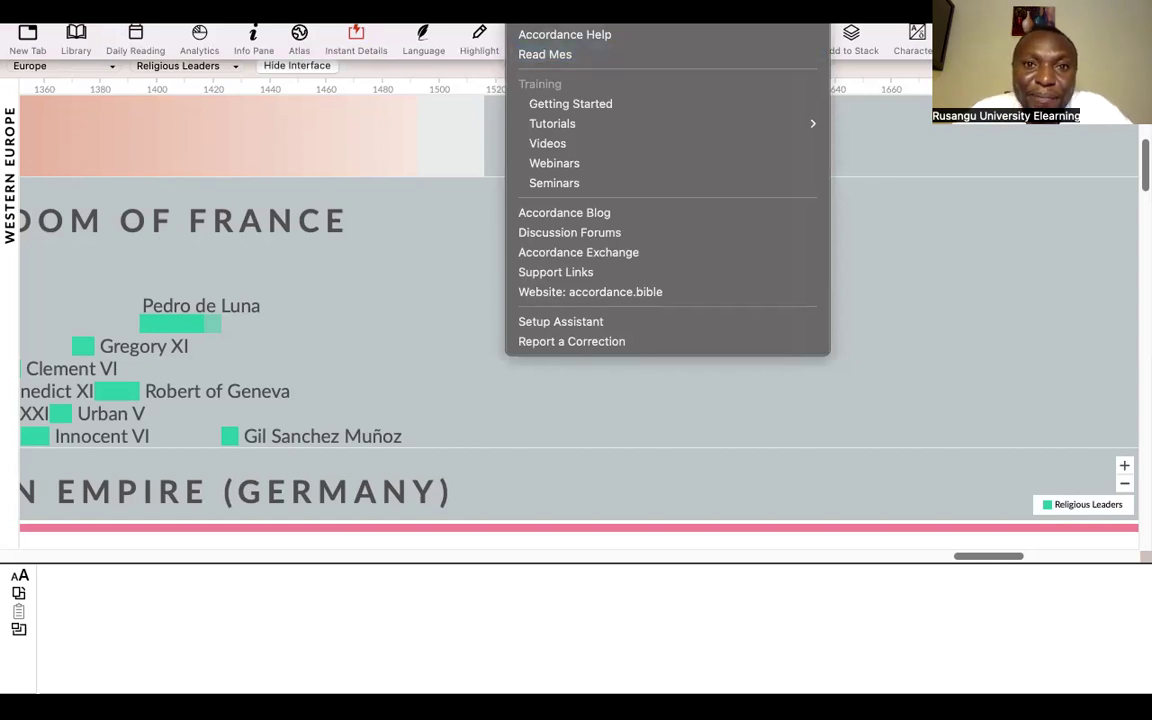
key(Escape)
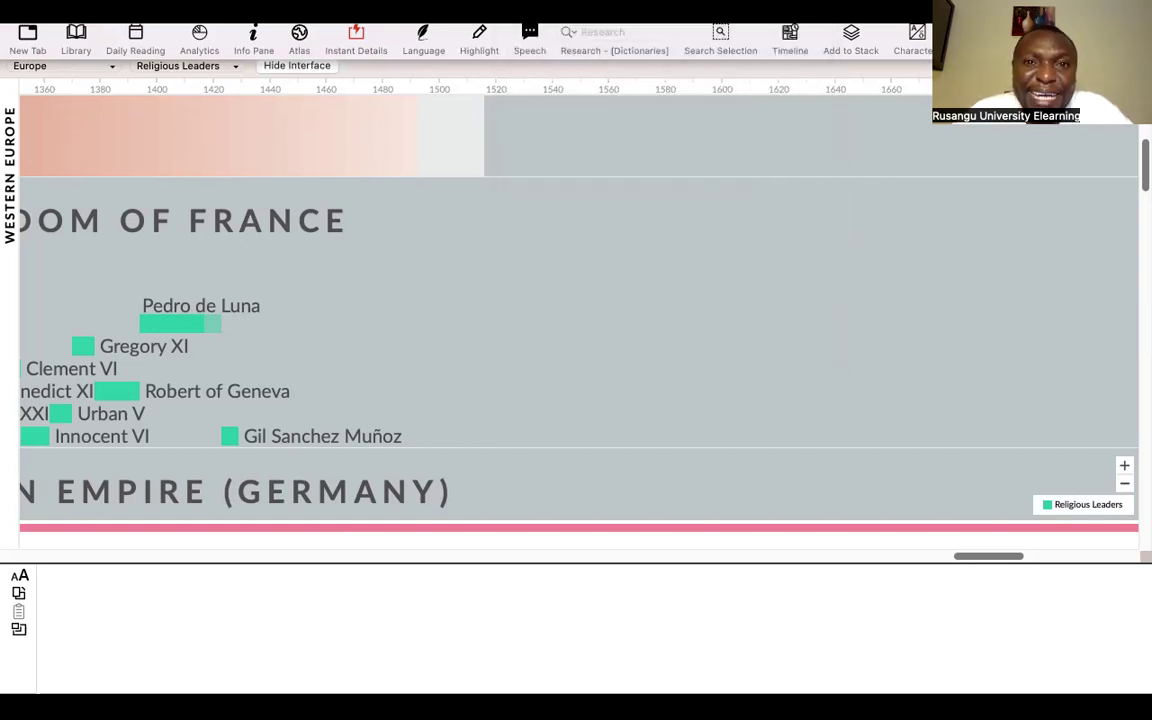
Look over the Accordance help and training resources, including the tutorials for the Easy level.
click(477, 13)
mouse_move(526, 13)
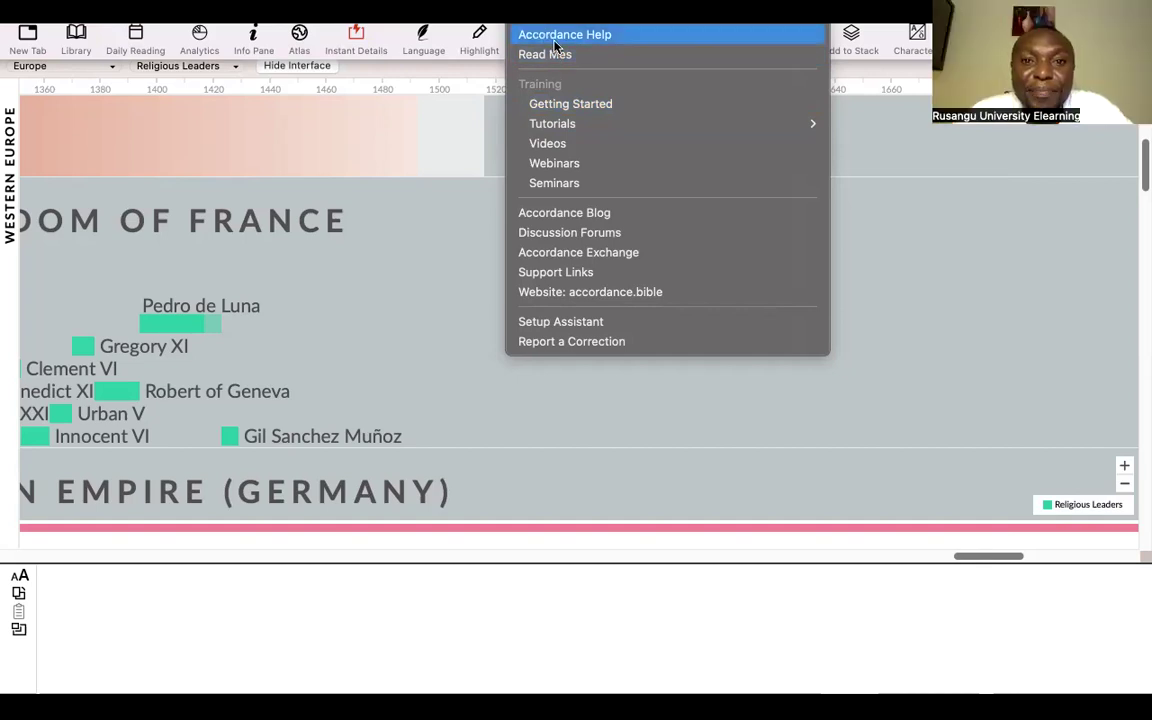
mouse_move(576, 131)
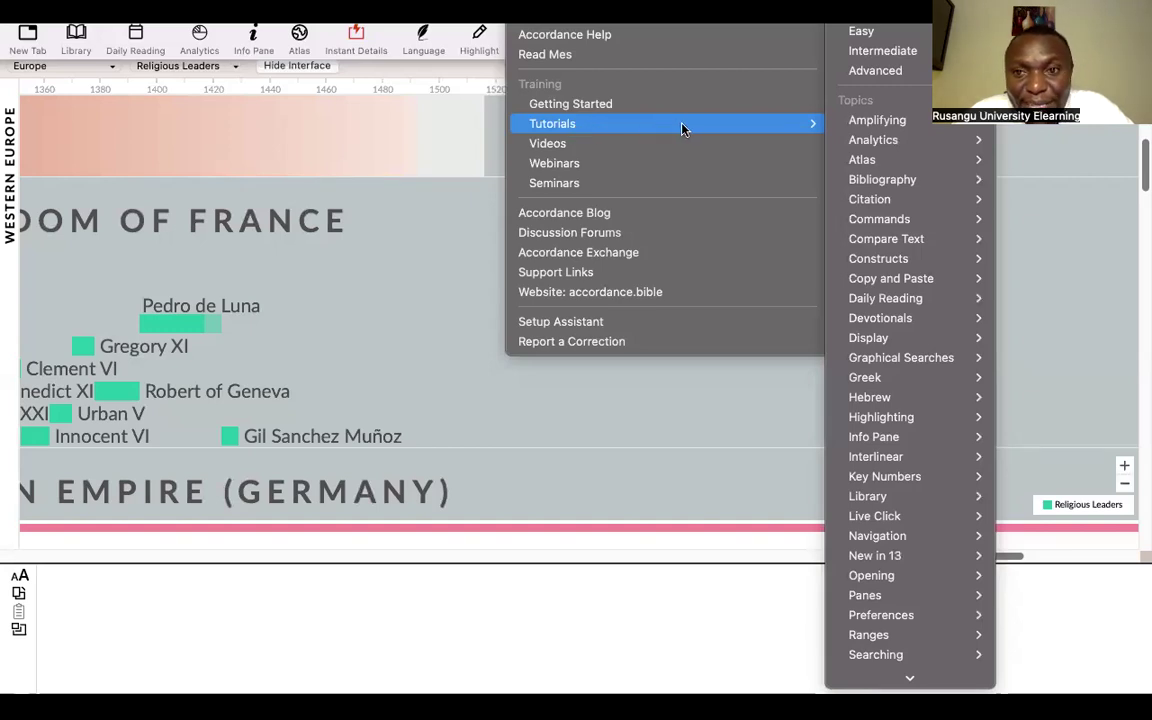
mouse_move(853, 122)
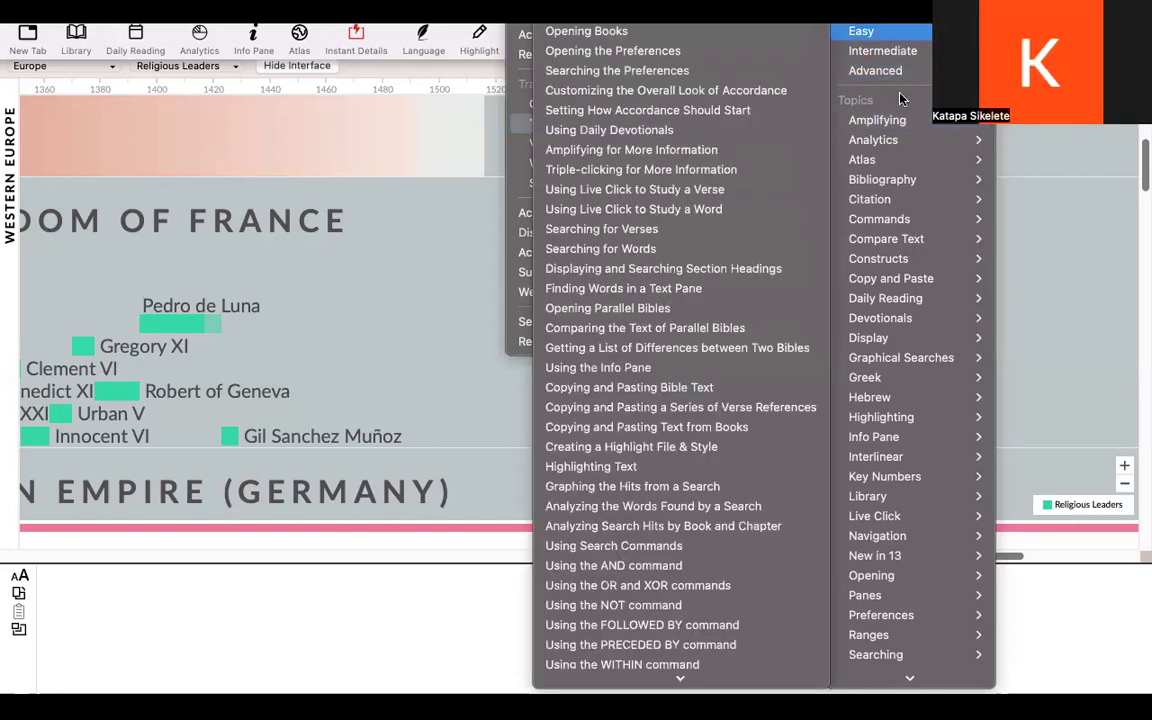
click(850, 10)
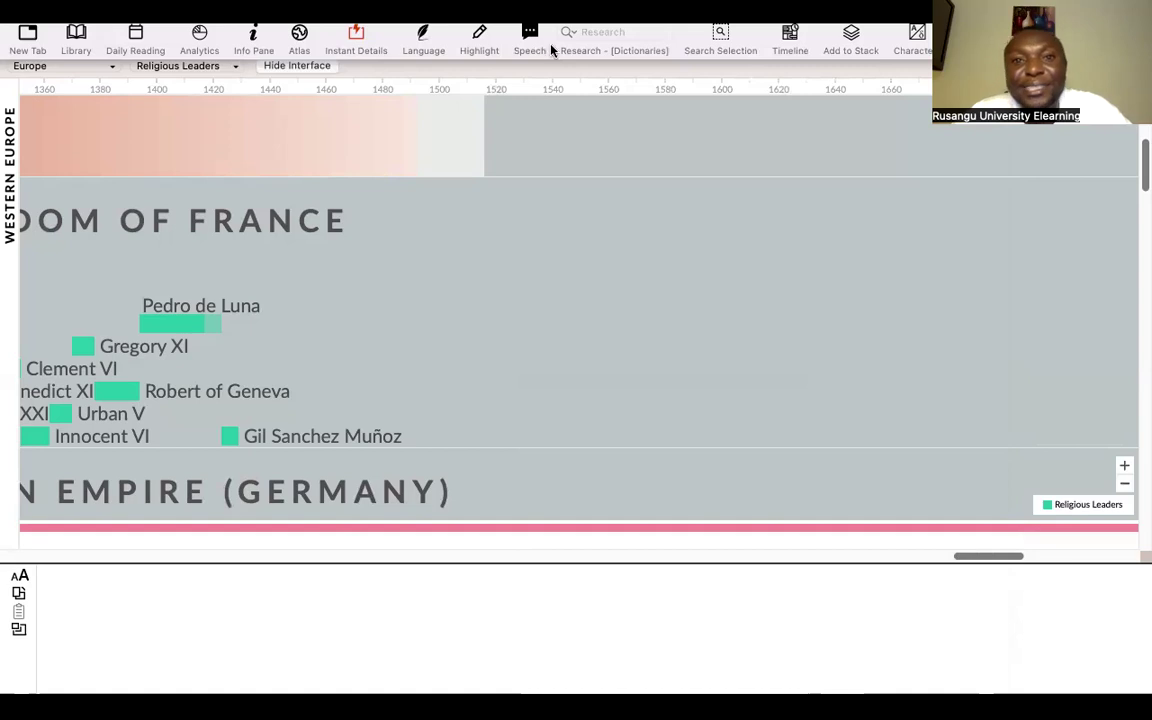
Examine the tutorials by difficulty level and by topic, from Amplifying and Atlas through User Tools.
click(528, 10)
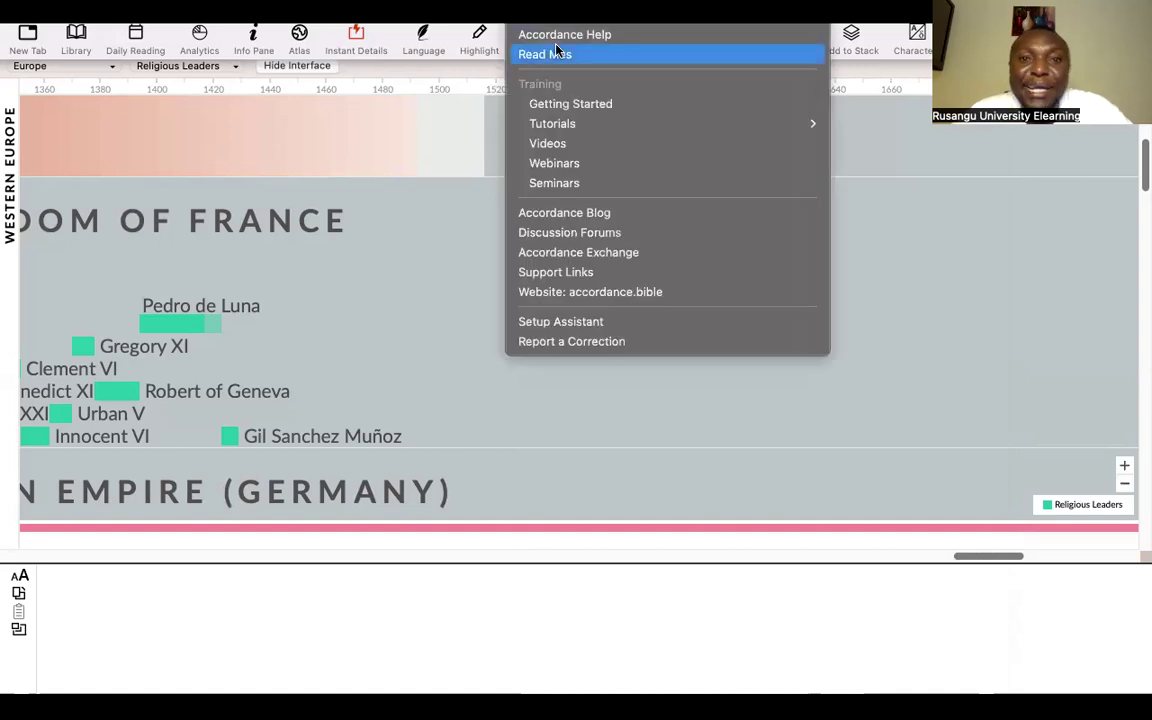
mouse_move(664, 123)
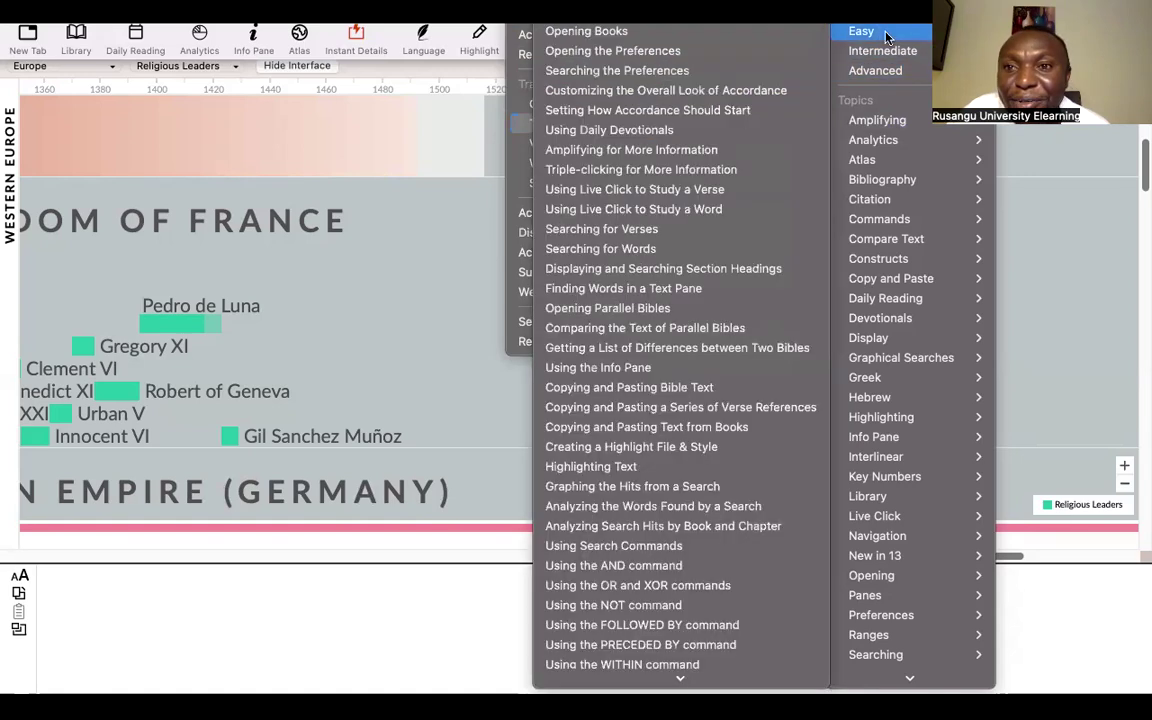
mouse_move(892, 57)
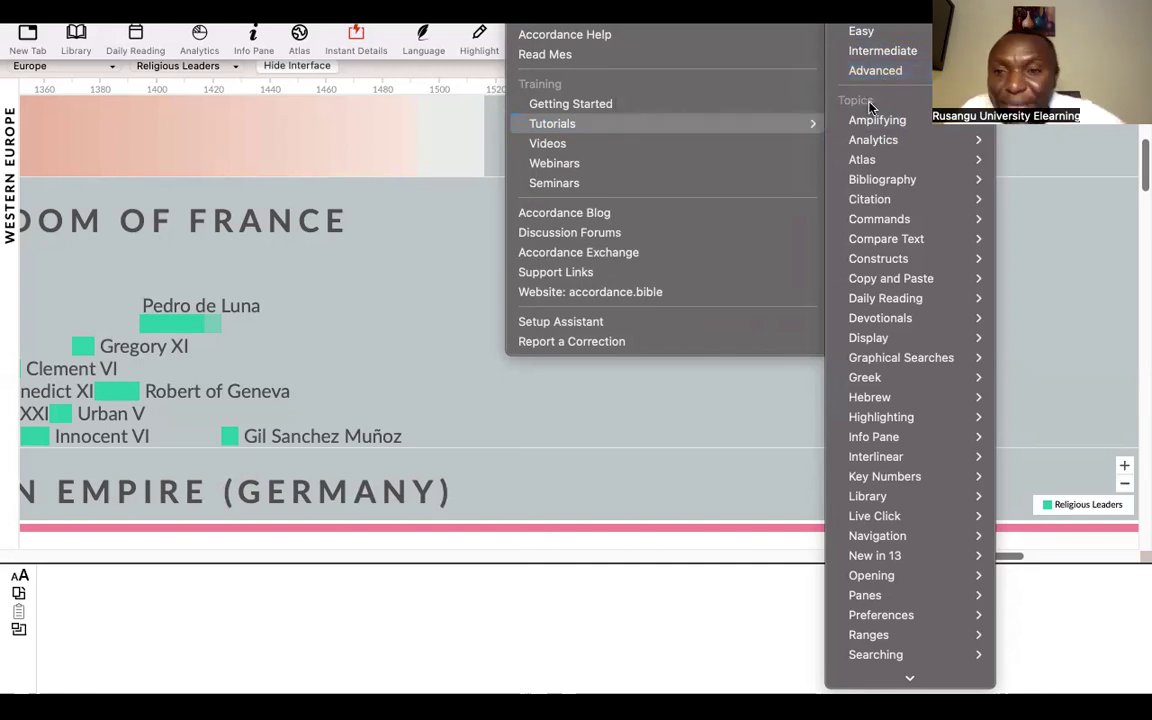
mouse_move(877, 145)
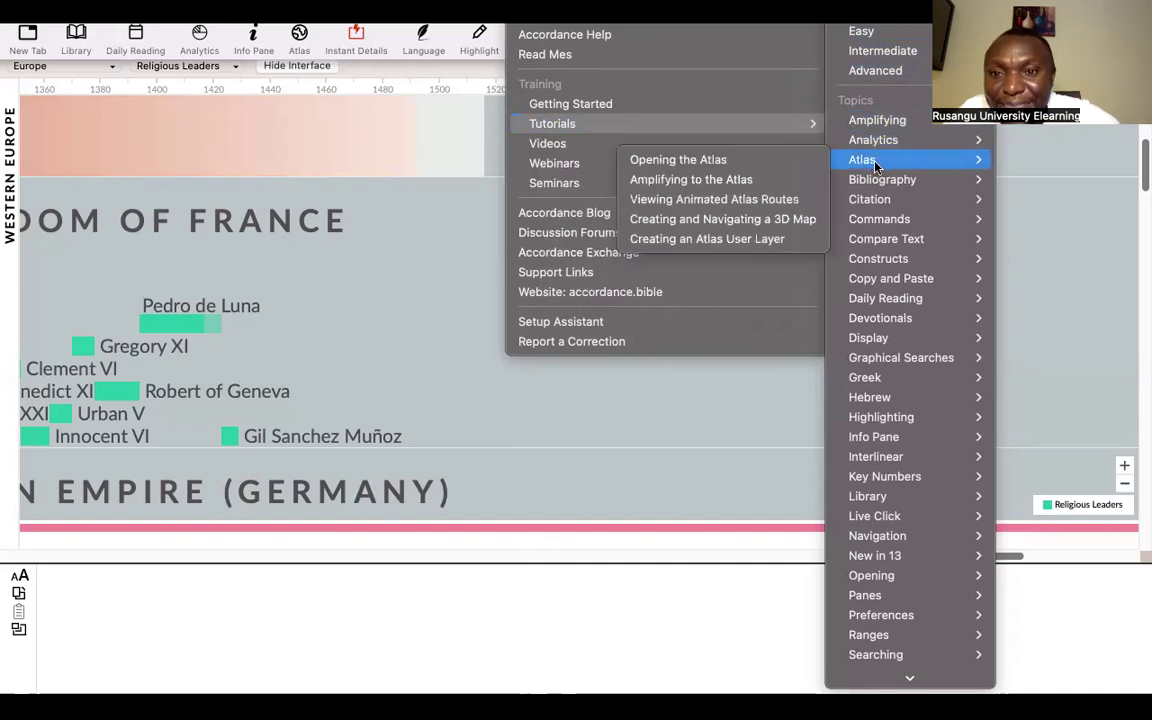
mouse_move(884, 184)
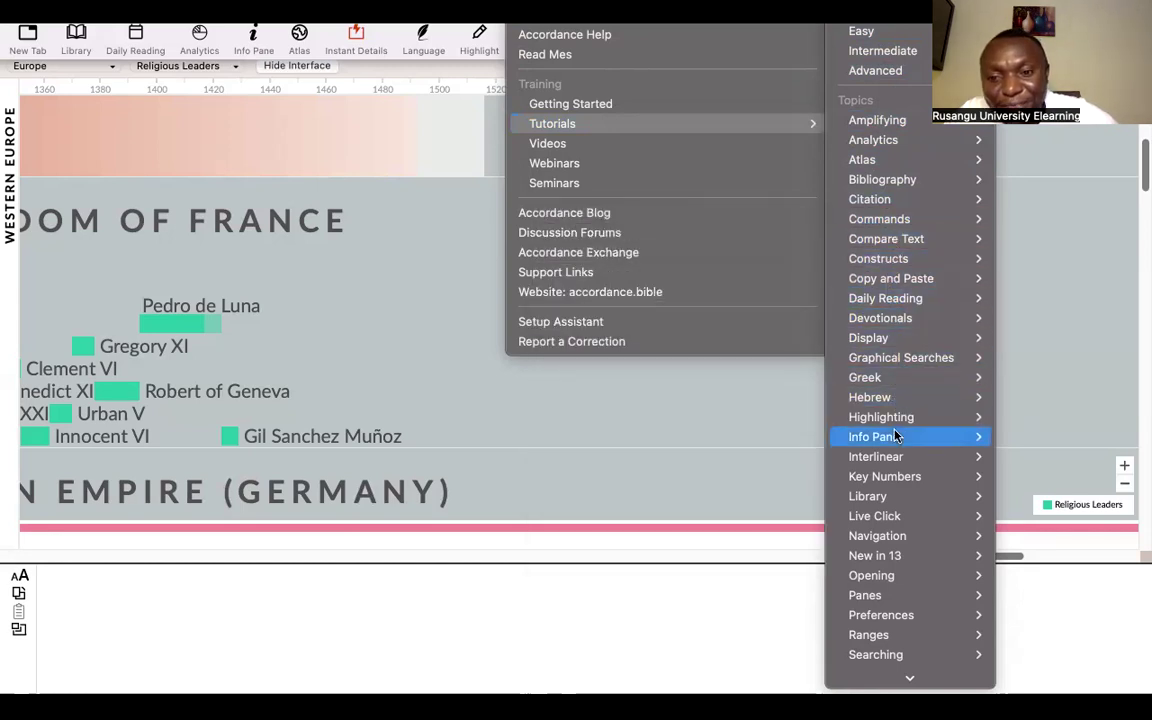
scroll(897, 437, down, 2)
scroll(897, 437, down, 3)
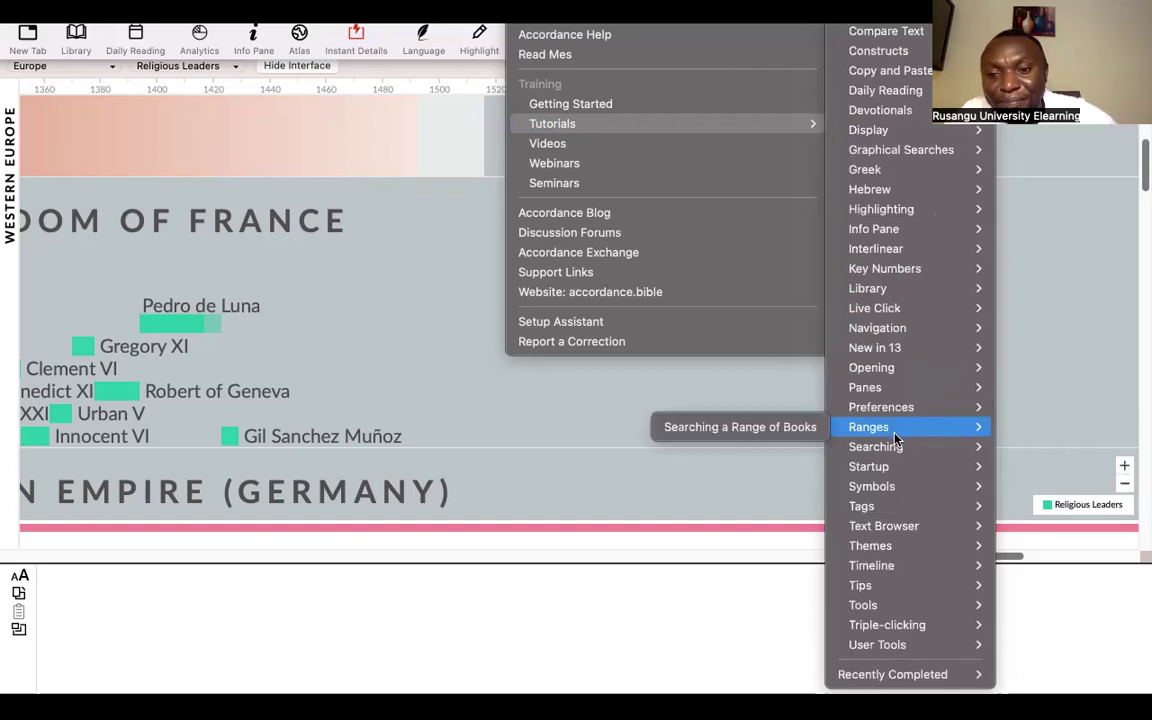
mouse_move(897, 474)
mouse_move(903, 451)
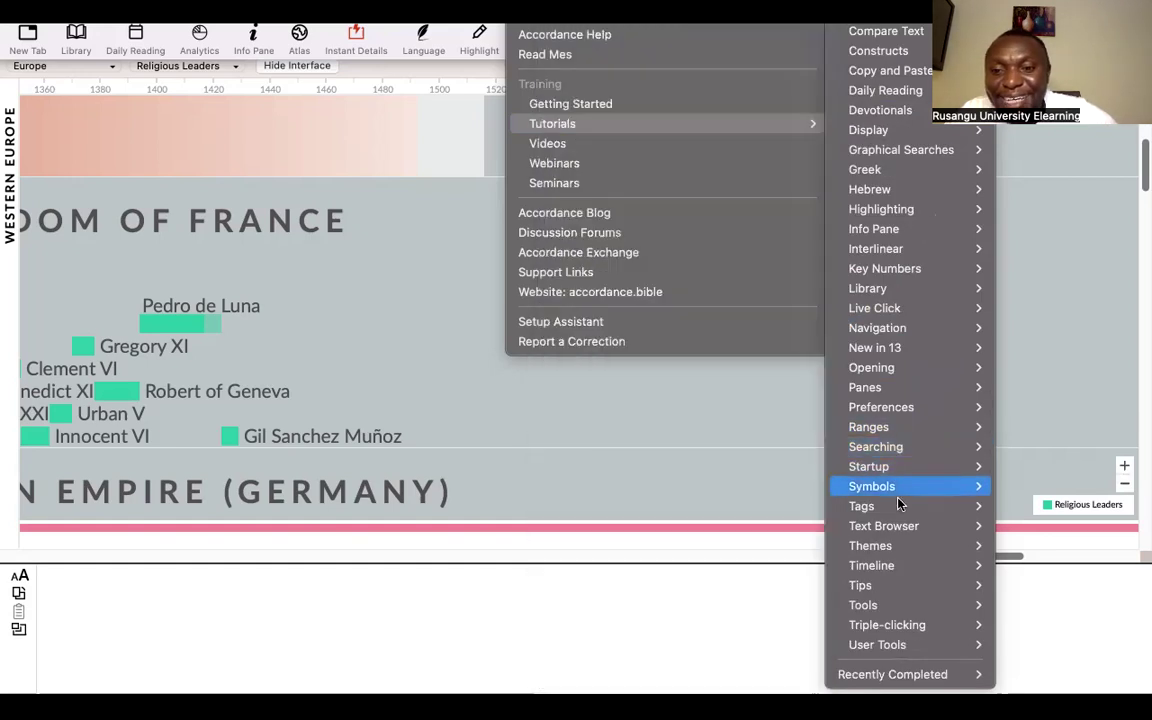
mouse_move(900, 505)
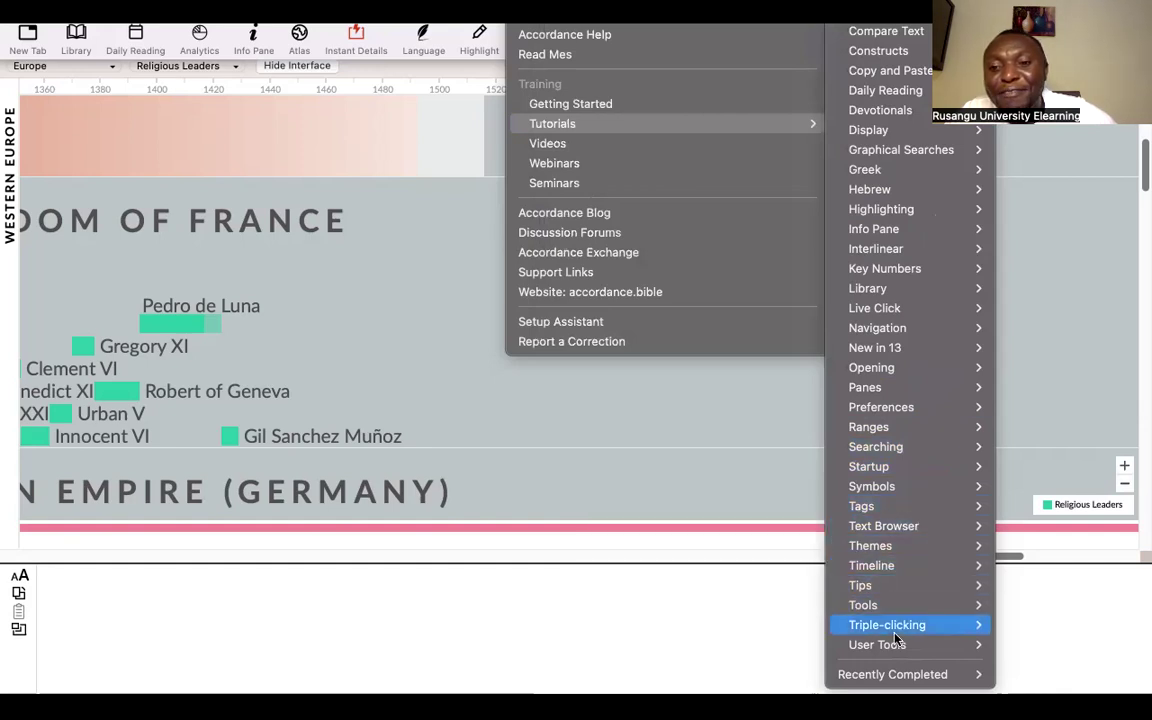
mouse_move(862, 647)
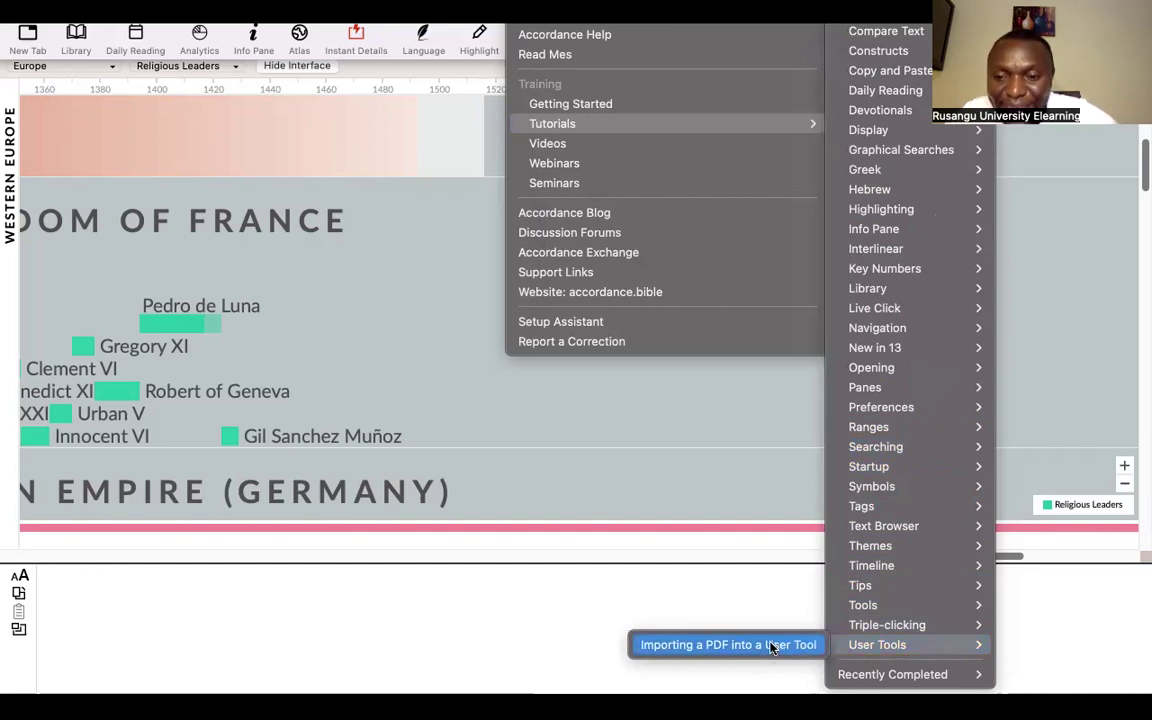
Review the Constructs, Devotionals and Commands tutorial topics, then start the User Tools tutorial Importing a PDF into a User Tool.
scroll(903, 507, up, 5)
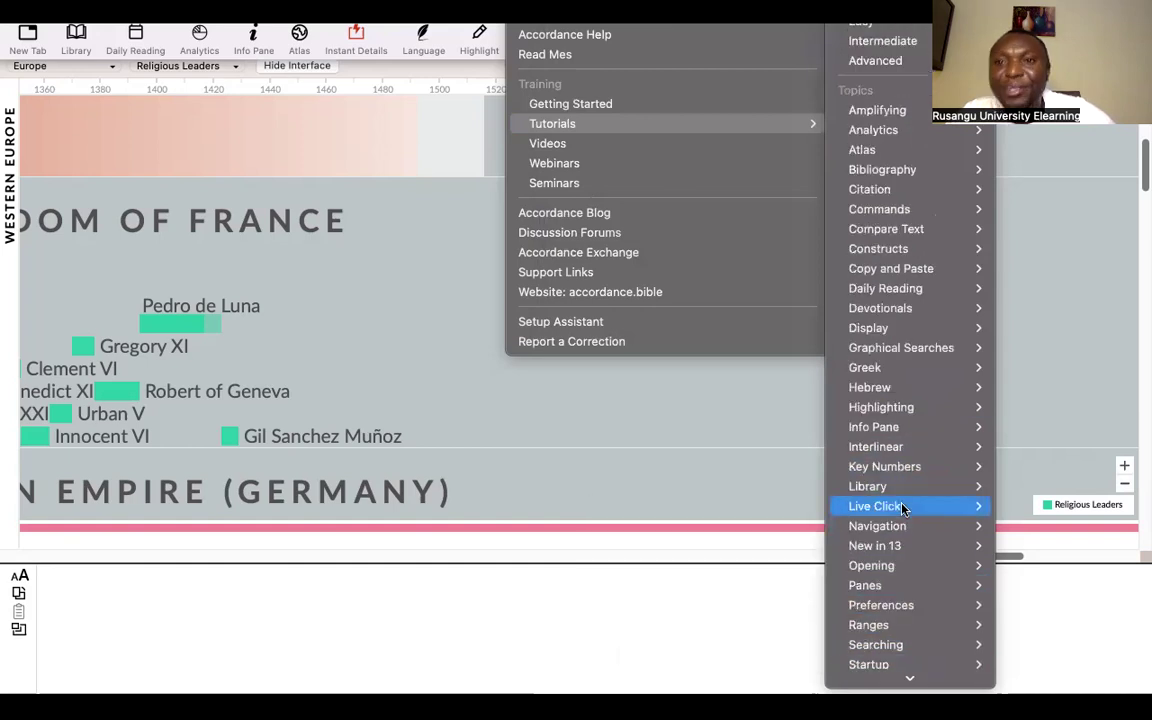
mouse_move(912, 260)
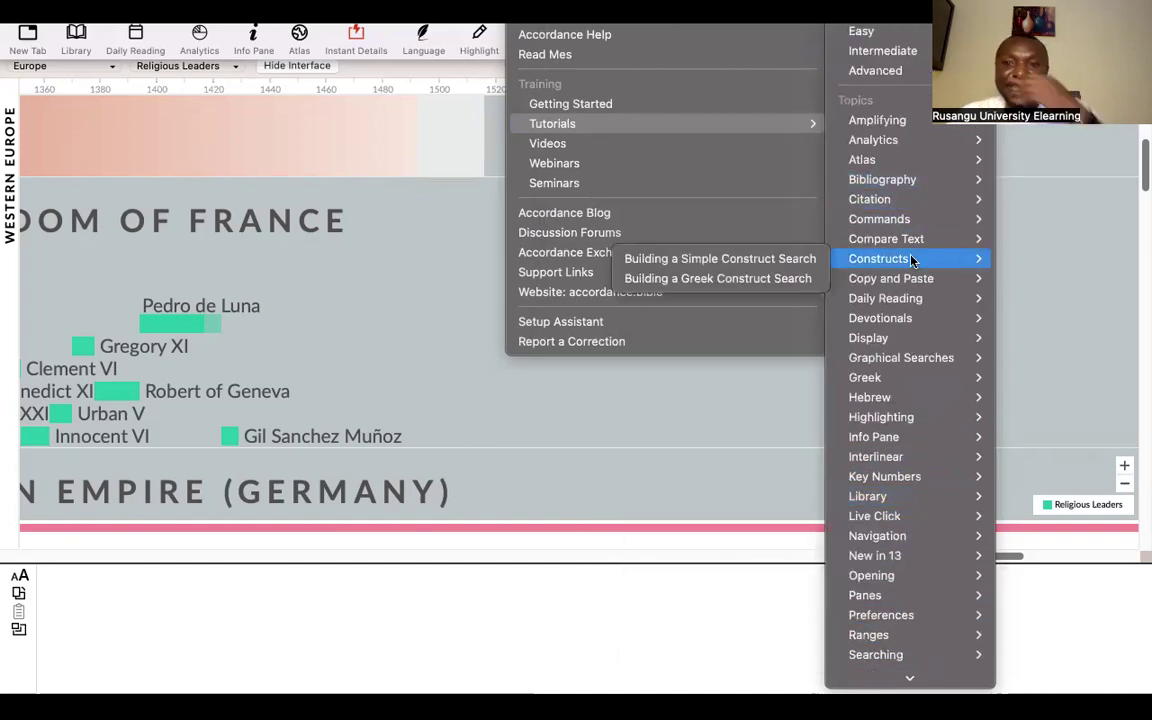
mouse_move(890, 318)
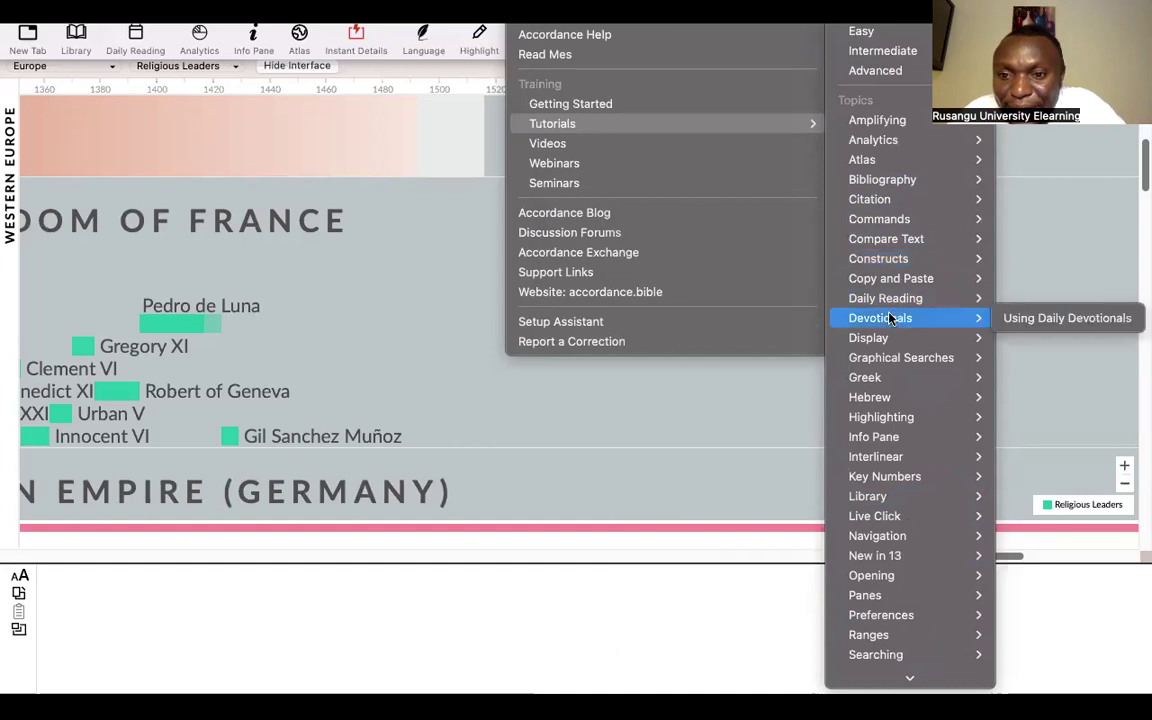
mouse_move(897, 125)
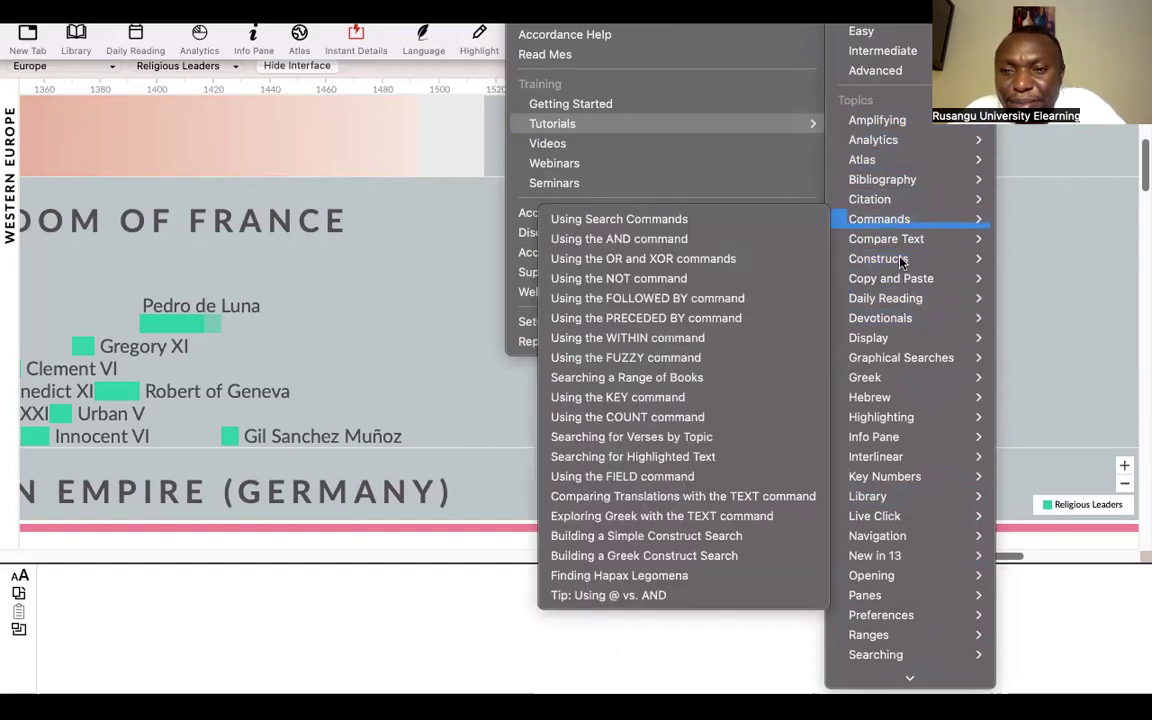
scroll(900, 334, down, 5)
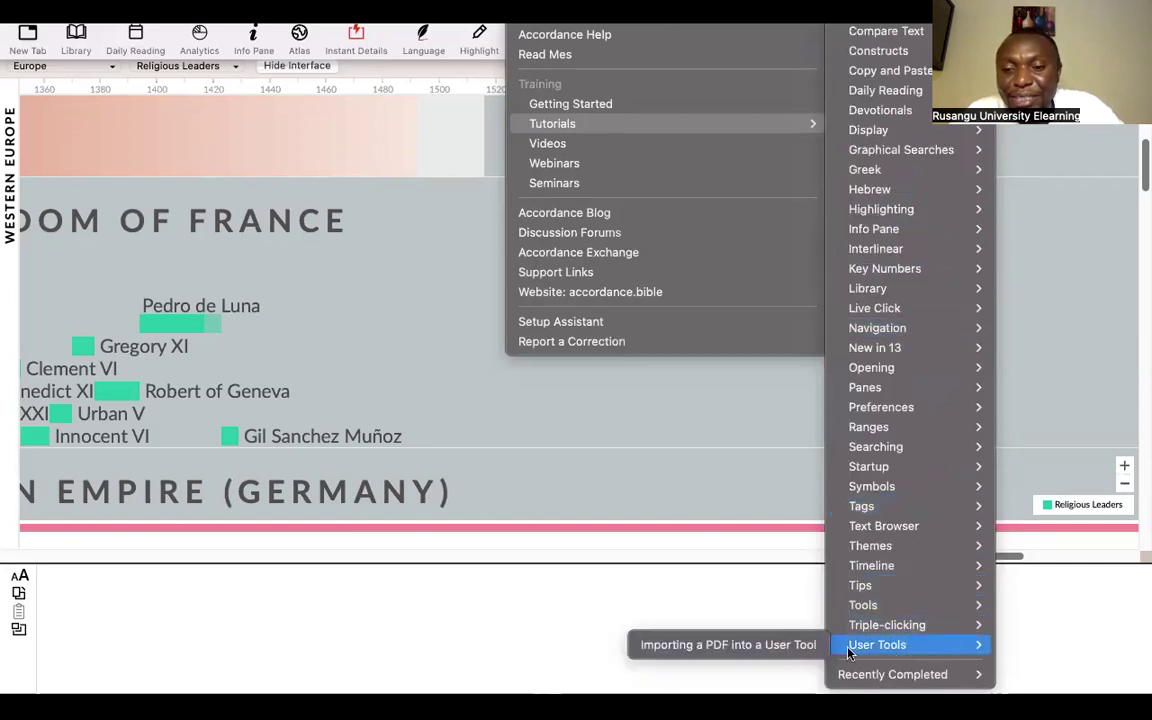
click(731, 648)
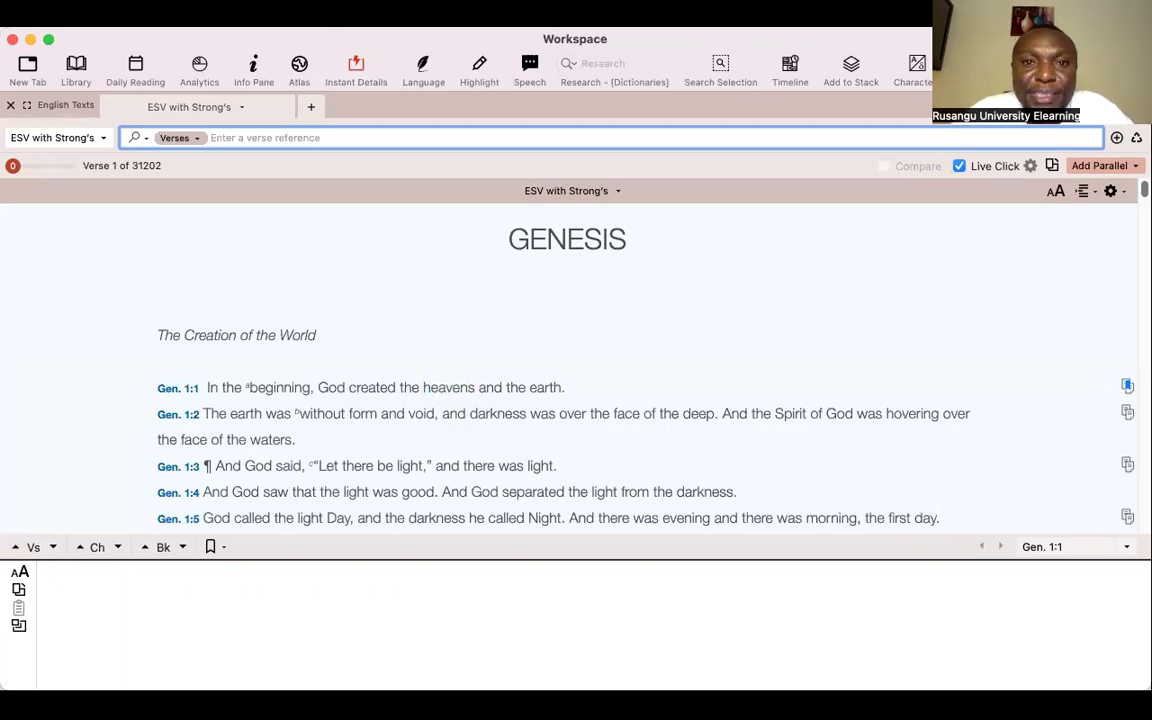
Review the full list of Easy tutorials, from Knowing Your Library to the tip Make Your Own Teleprompter.
click(520, 13)
mouse_move(636, 156)
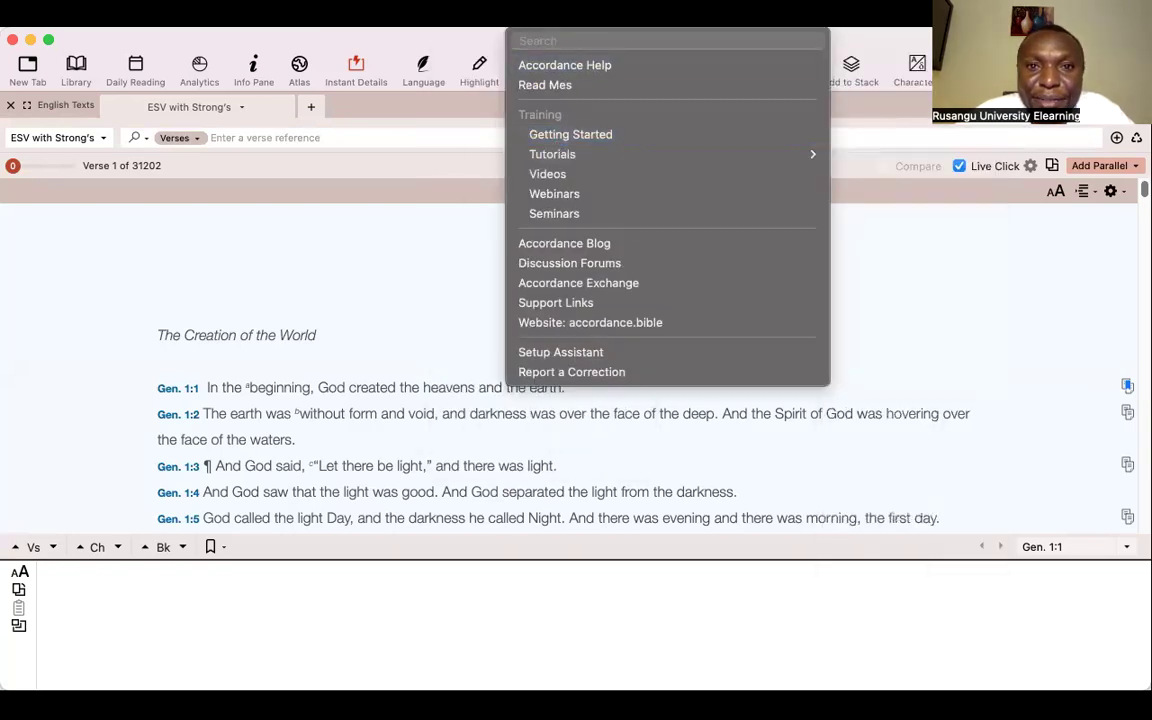
mouse_move(589, 154)
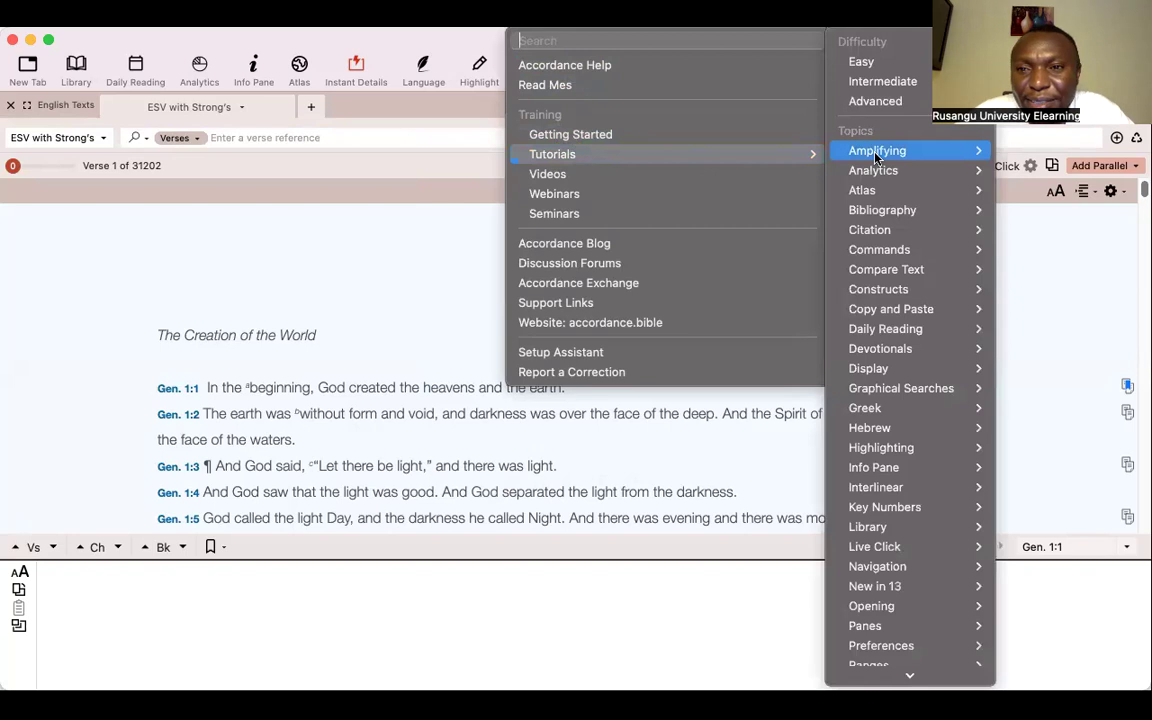
mouse_move(881, 64)
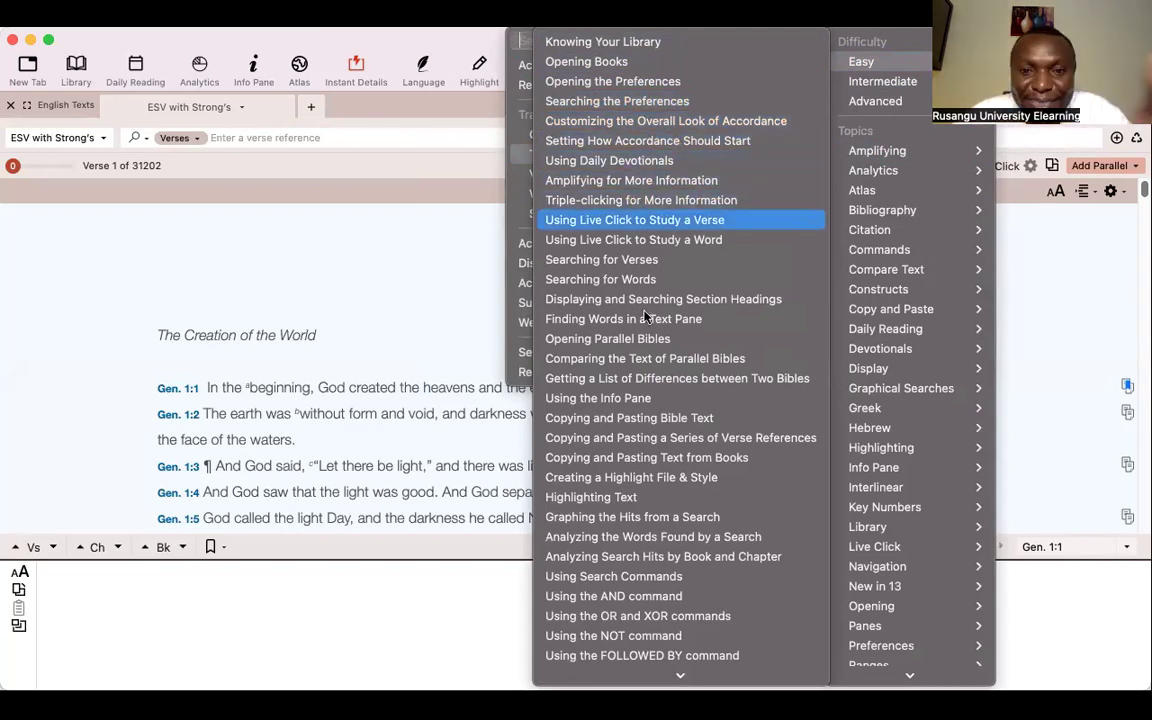
scroll(645, 355, down, 8)
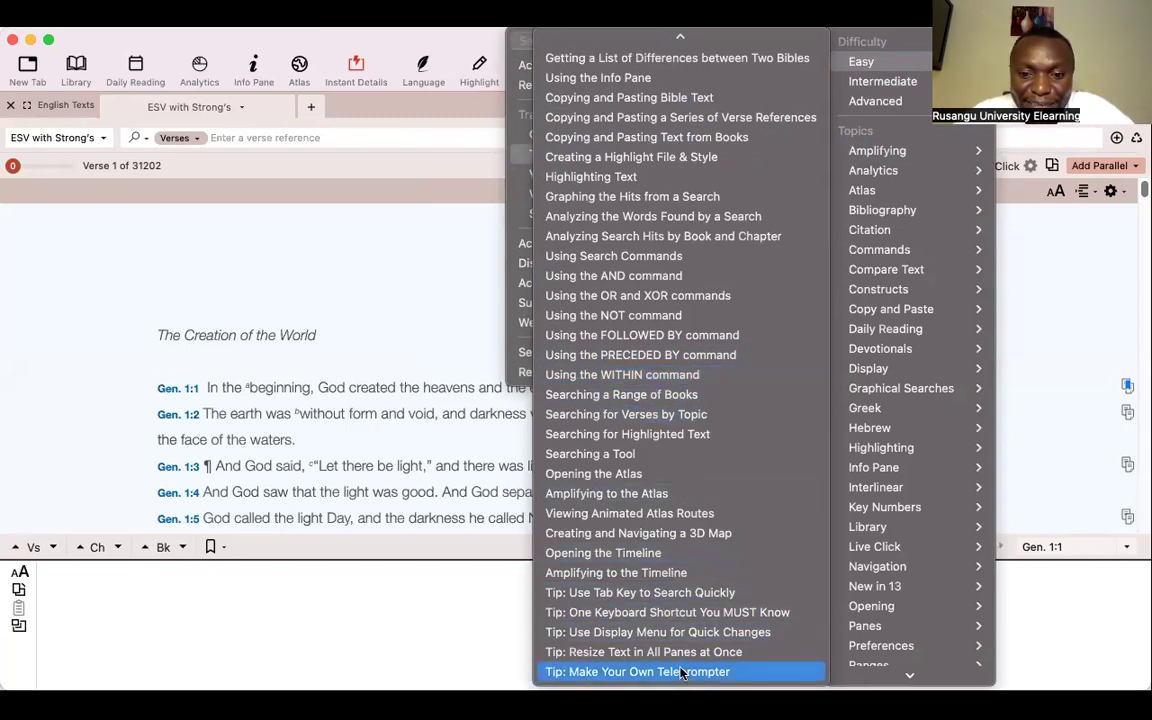
scroll(712, 392, up, 8)
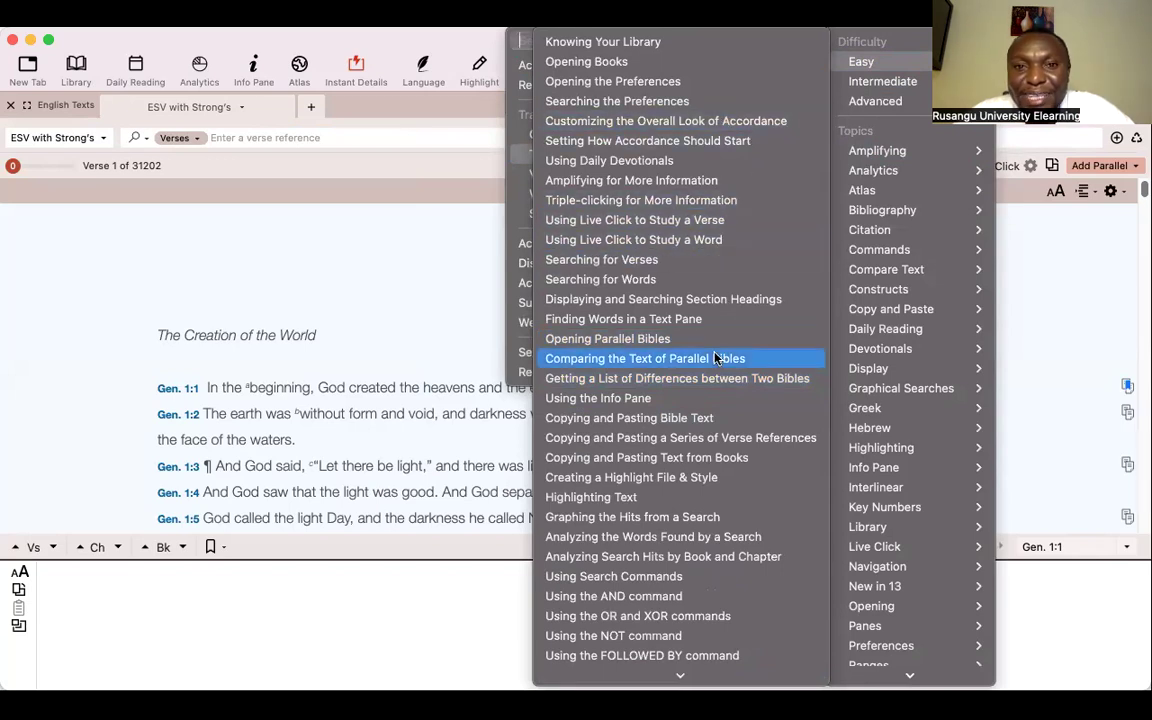
Leave the Easy tutorials list and look once more over the help and training resources.
click(545, 42)
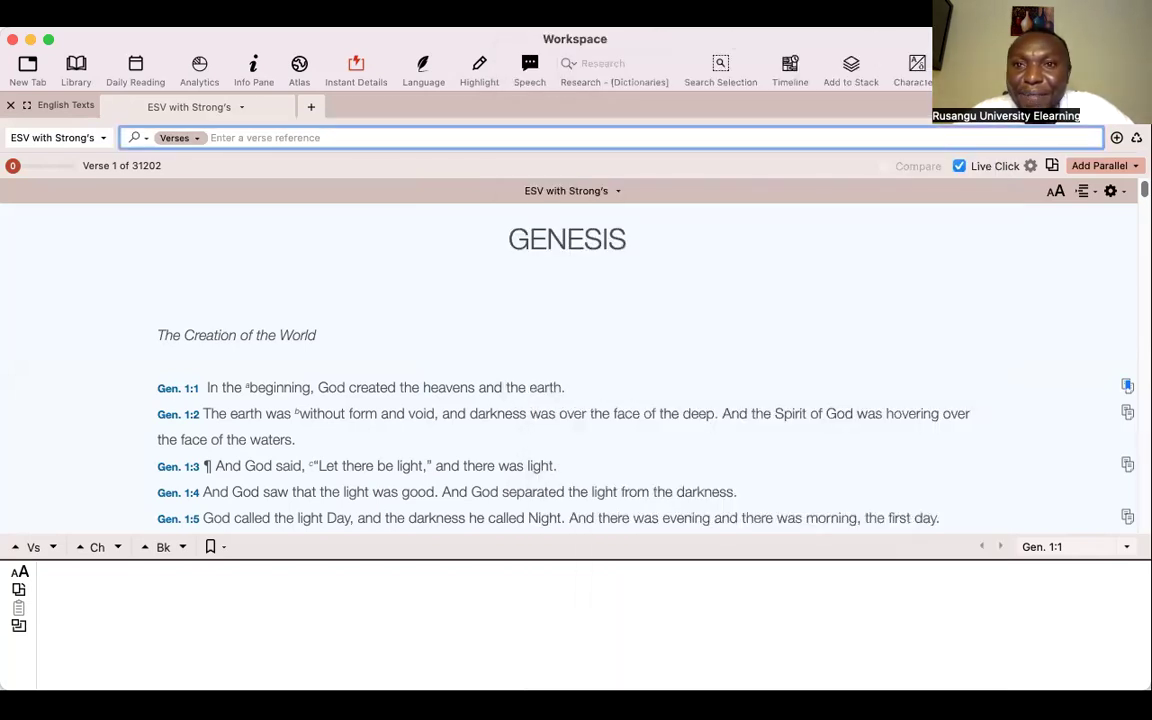
click(540, 13)
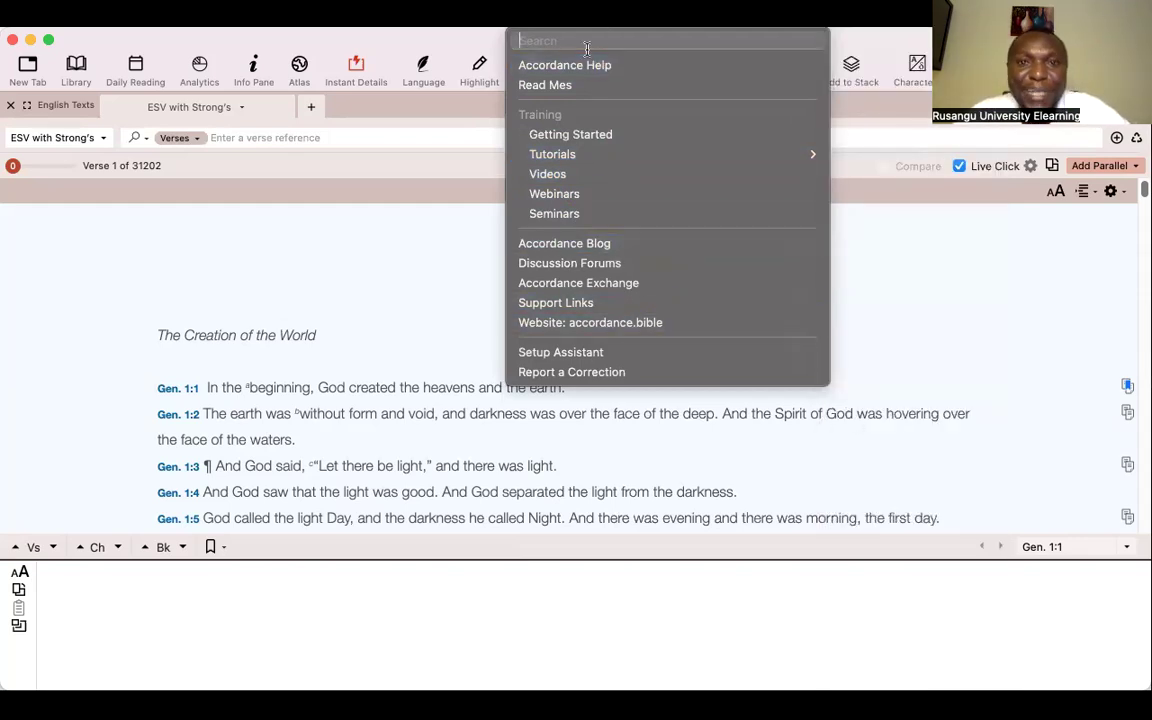
click(406, 296)
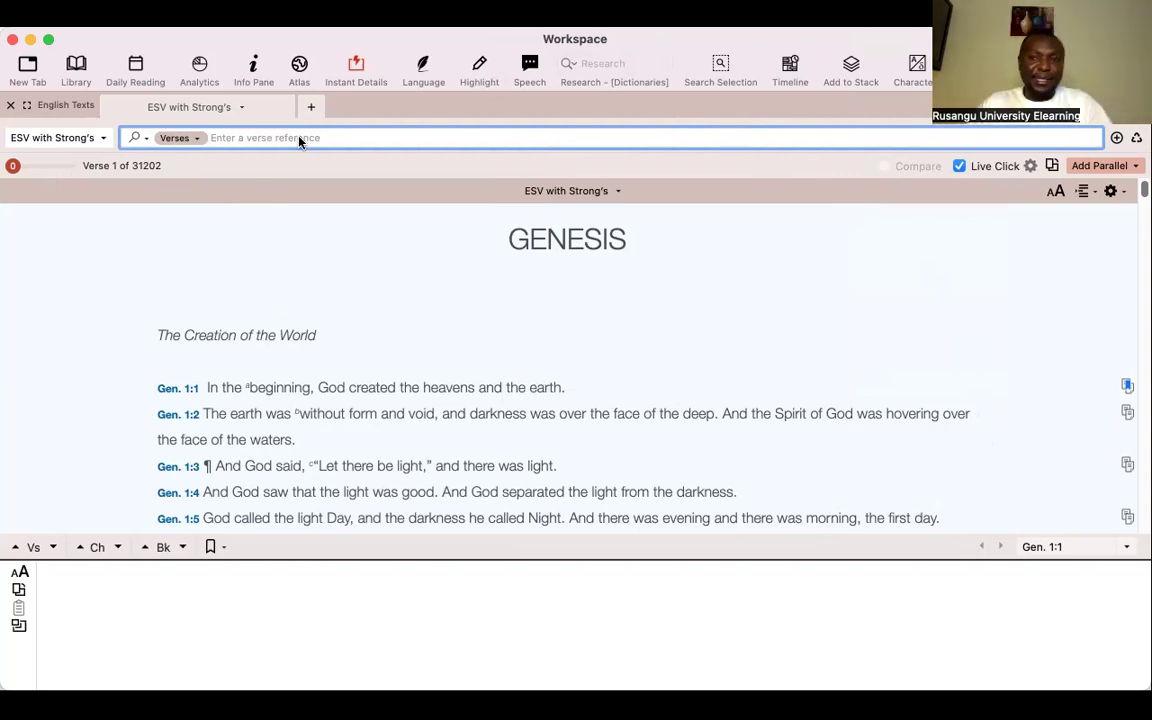
Close the ESV with Strong's text and open a new, empty workspace.
click(112, 108)
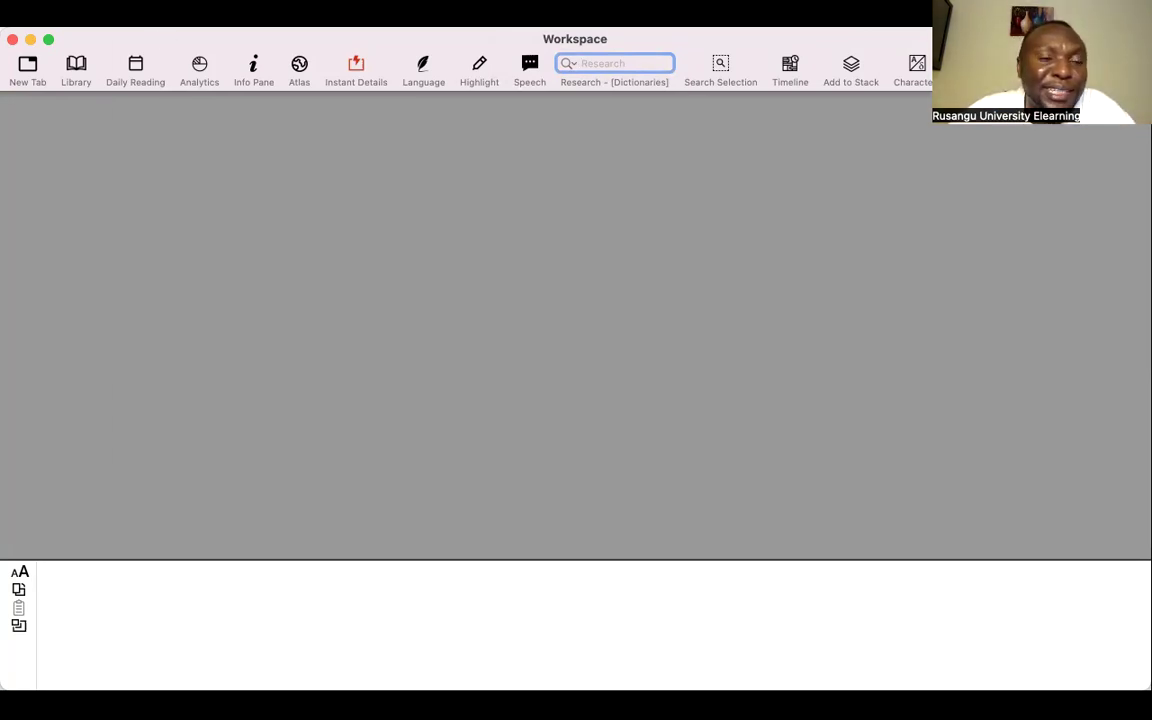
click(140, 13)
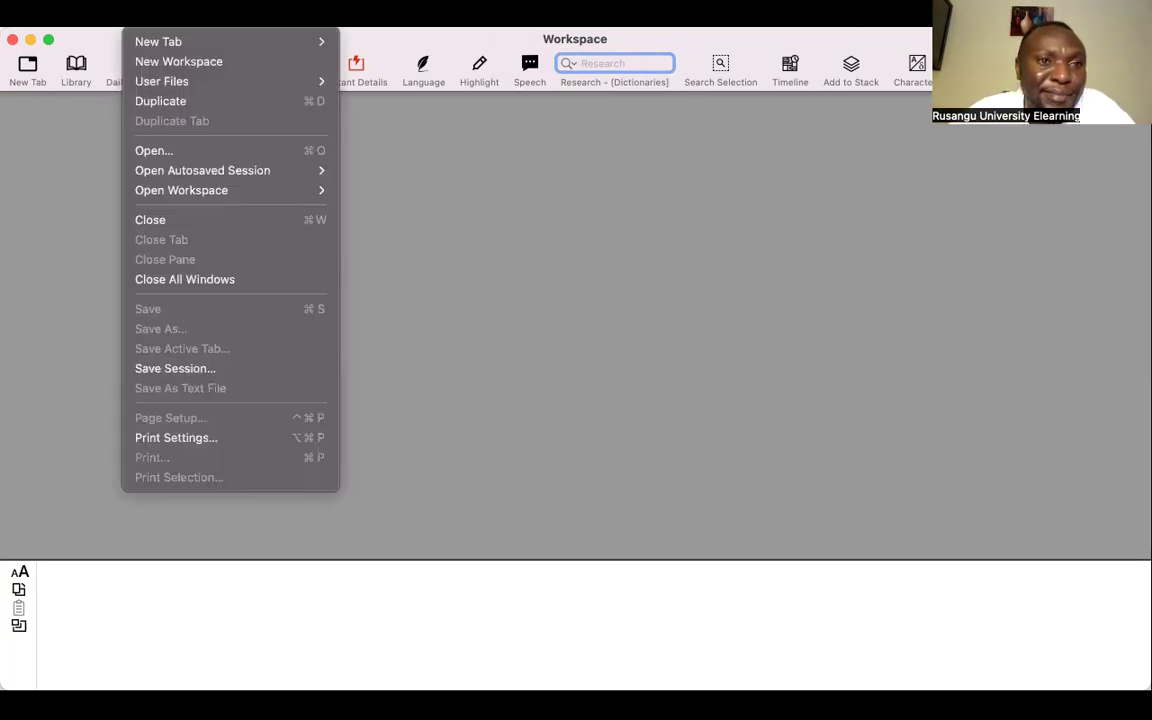
mouse_move(206, 44)
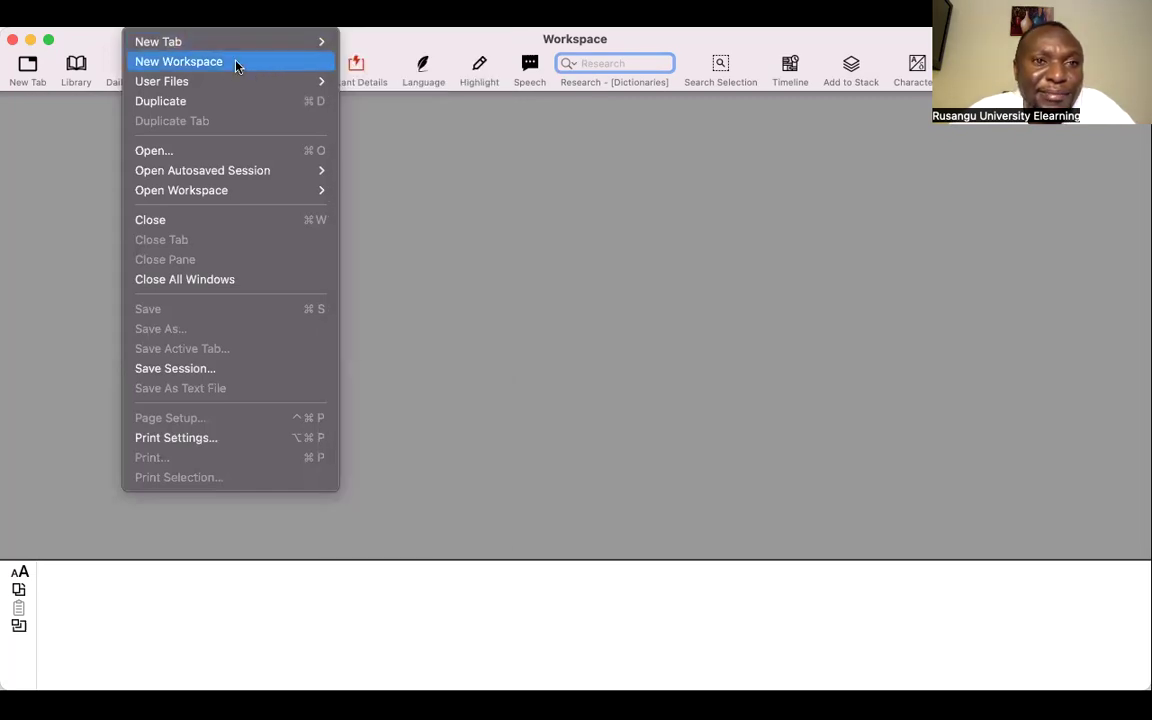
click(184, 63)
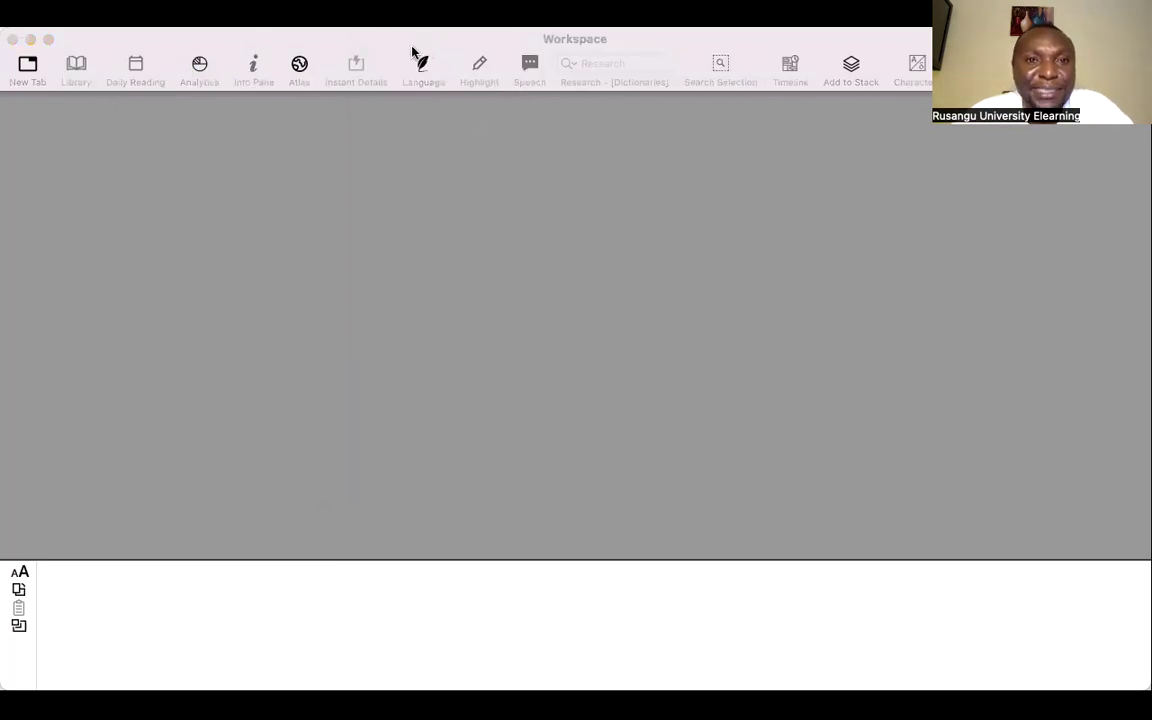
click(28, 57)
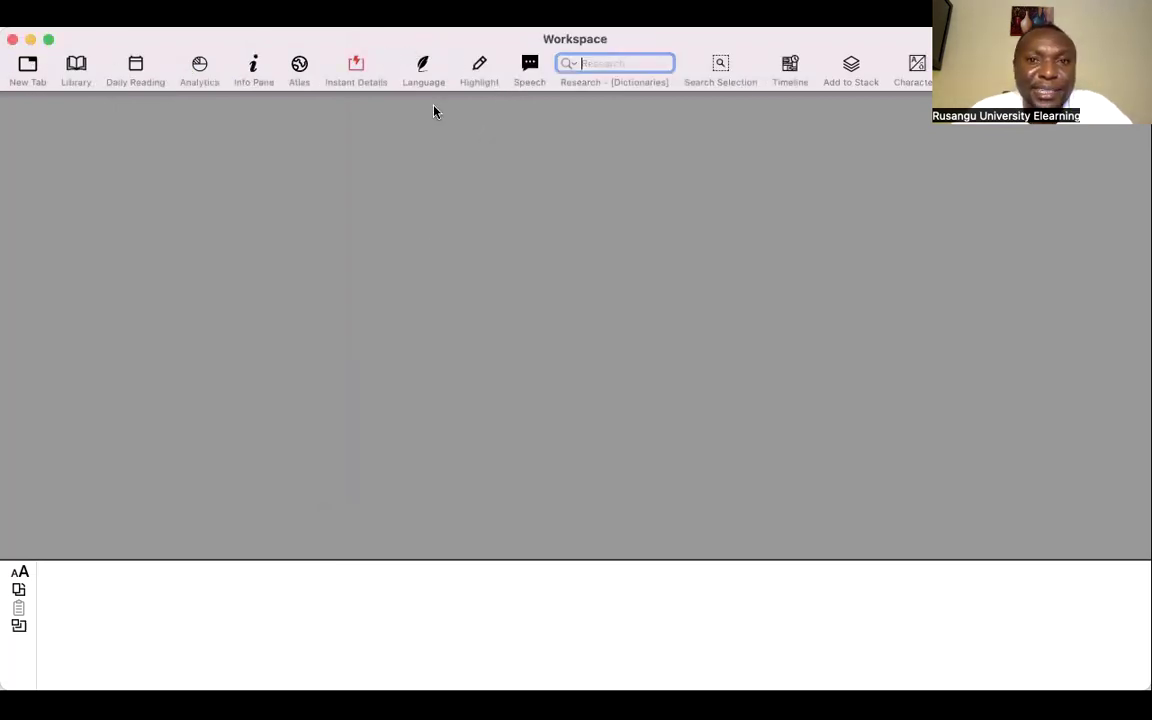
click(357, 60)
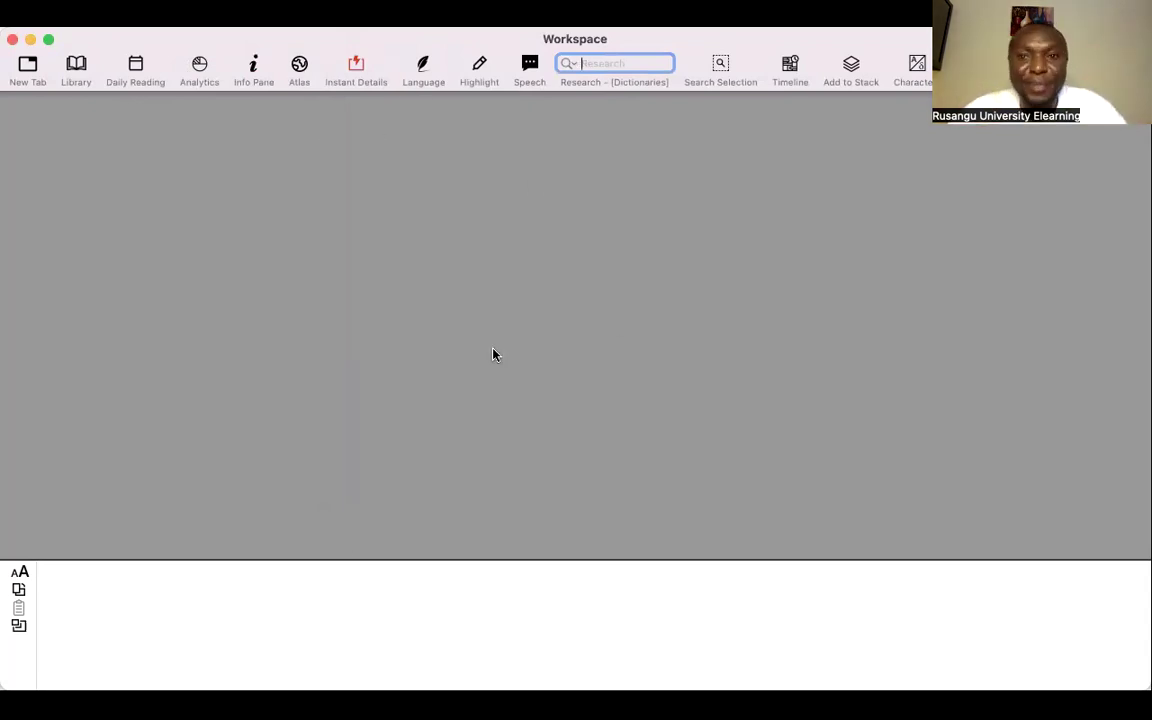
Open the NA28 Greek NT from the expanded list of texts in the Library.
click(75, 66)
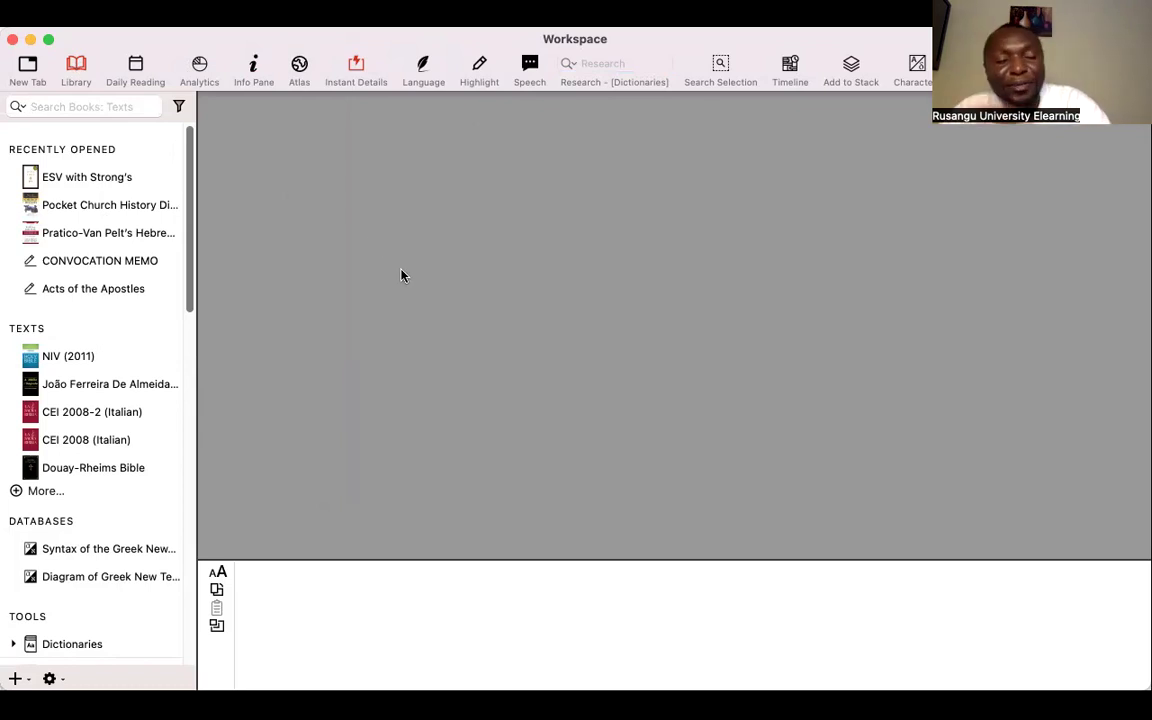
click(18, 490)
scroll(107, 458, down, 15)
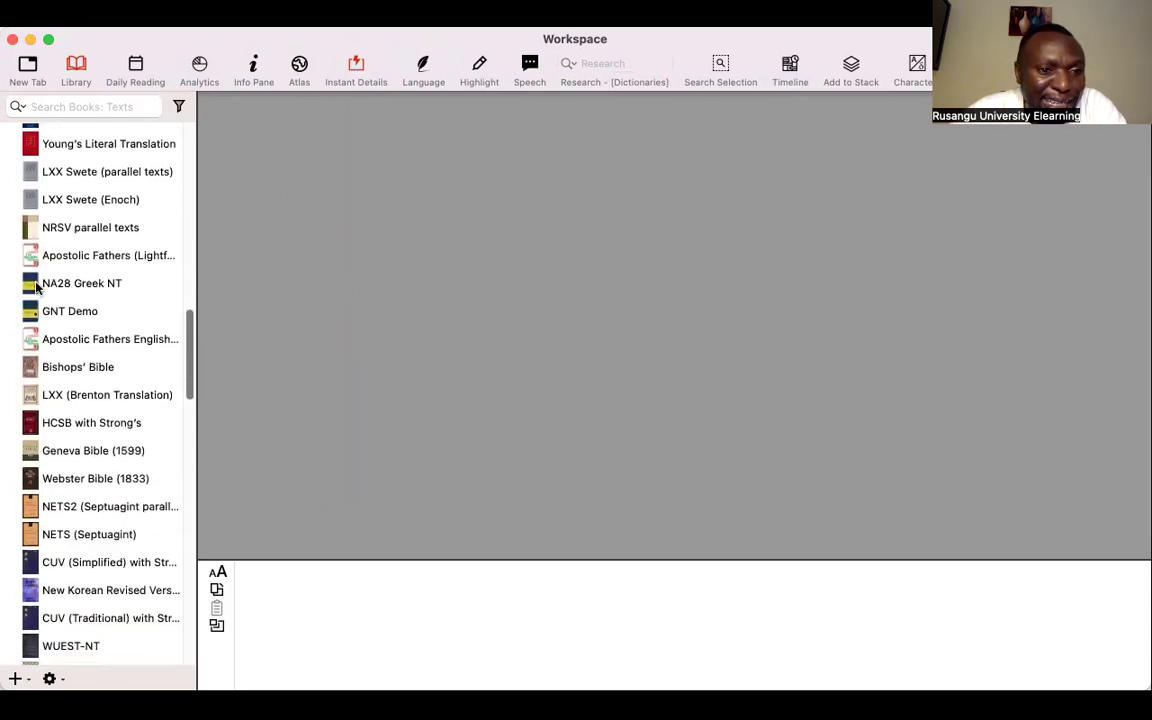
click(90, 283)
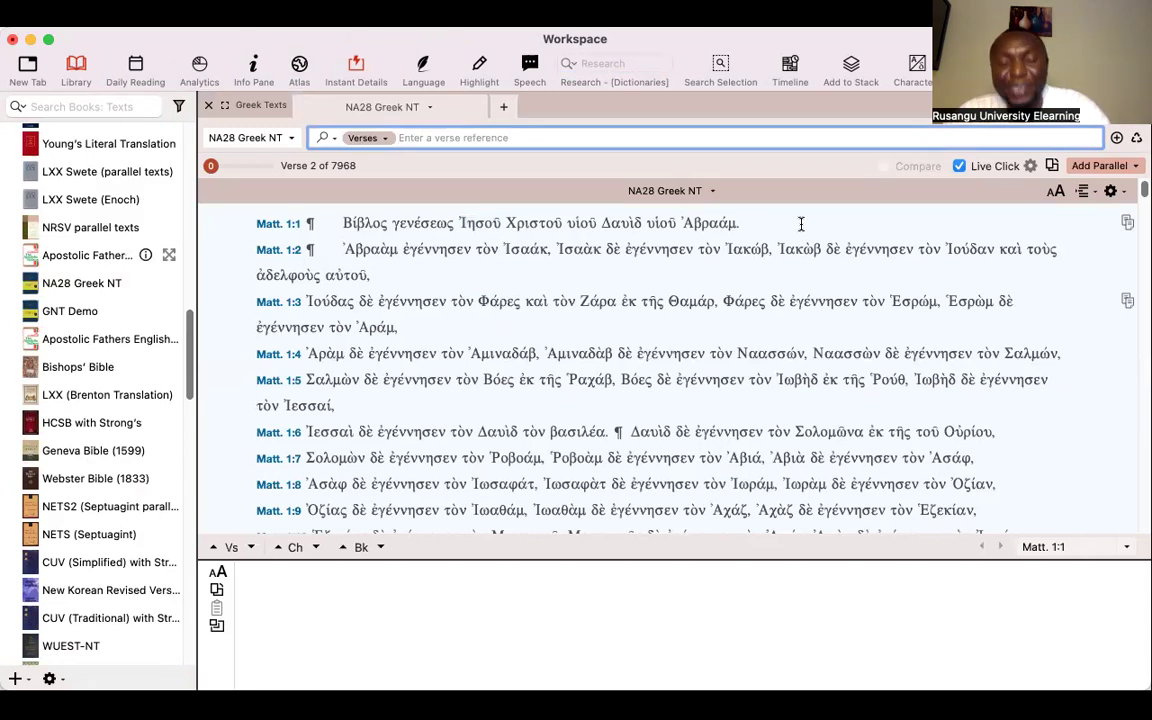
Examine the parsing and meaning of individual Greek words in Matthew 1:1–18 with Instant Details, including γένεσις in verse 18.
mouse_move(577, 249)
mouse_move(369, 226)
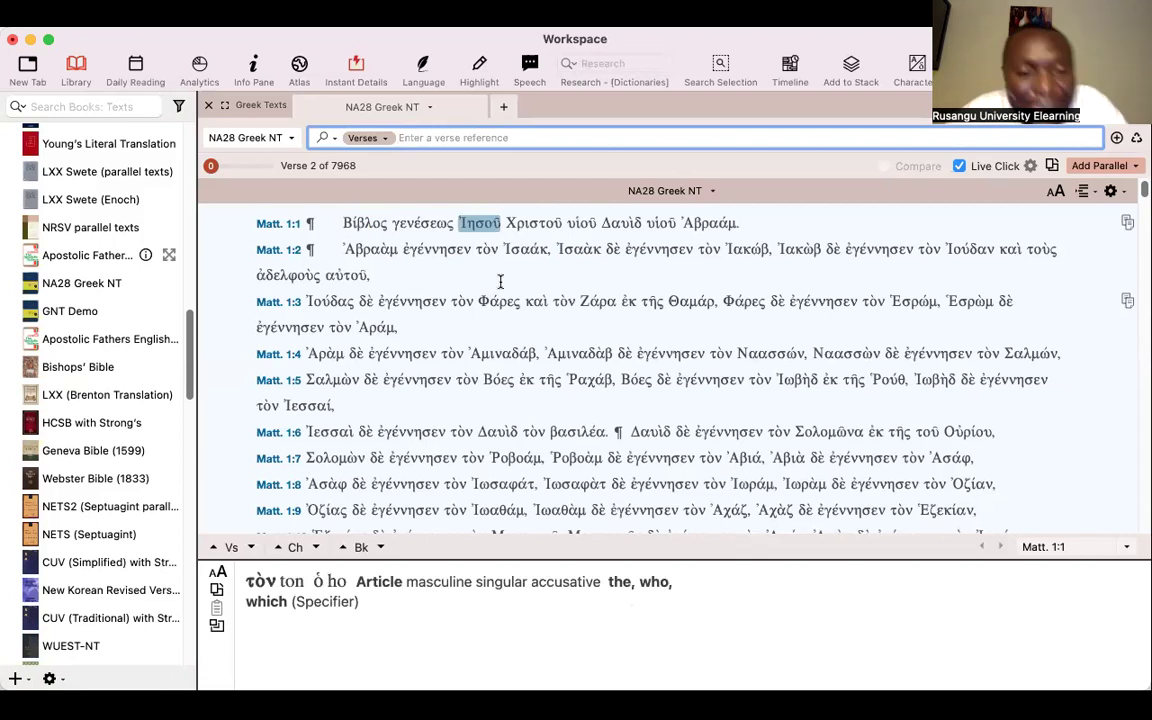
mouse_move(462, 222)
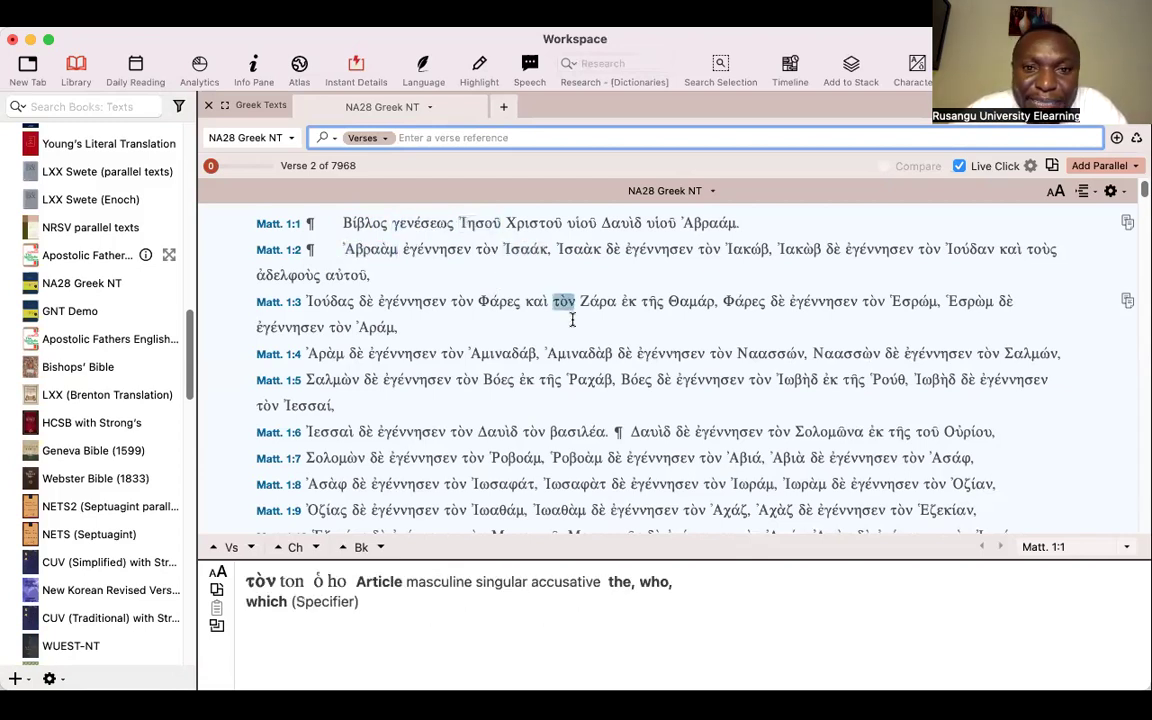
scroll(568, 310, down, 5)
scroll(573, 318, down, 2)
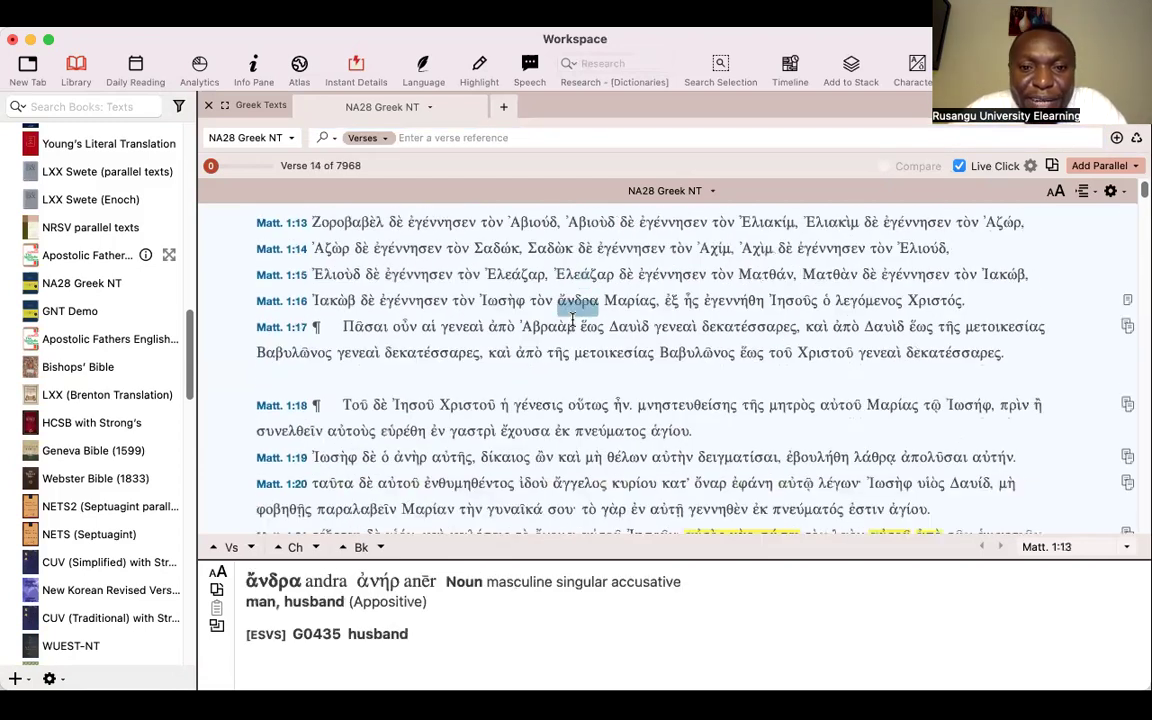
mouse_move(476, 401)
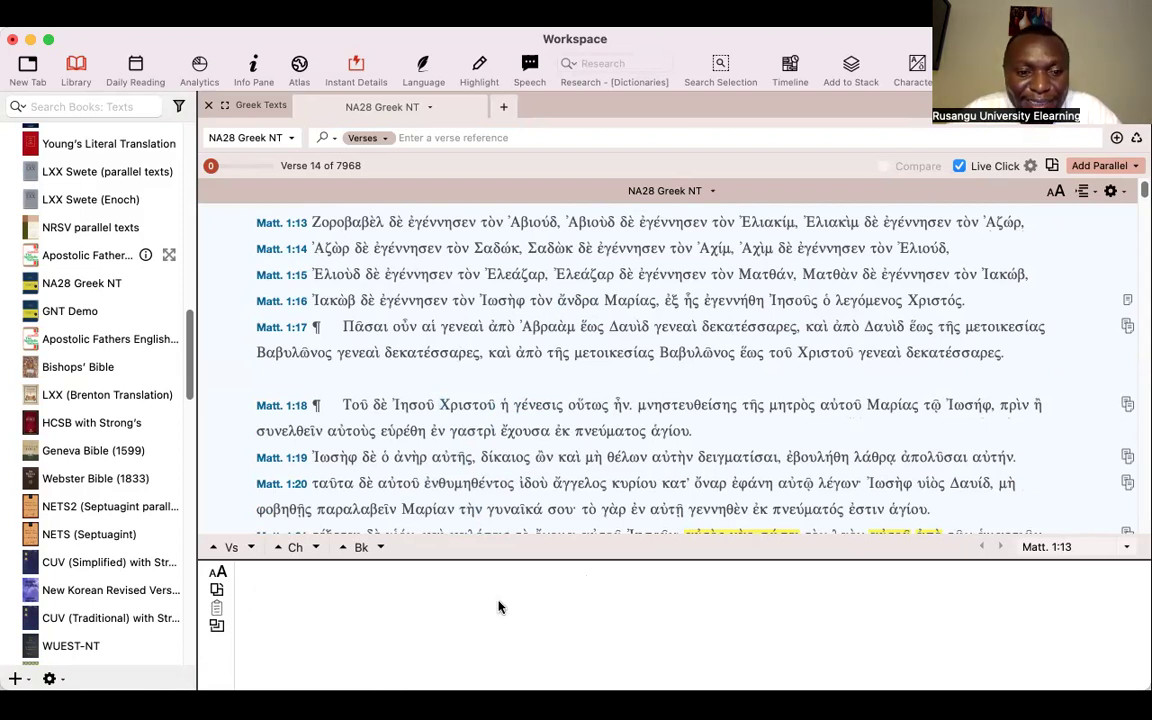
mouse_move(538, 405)
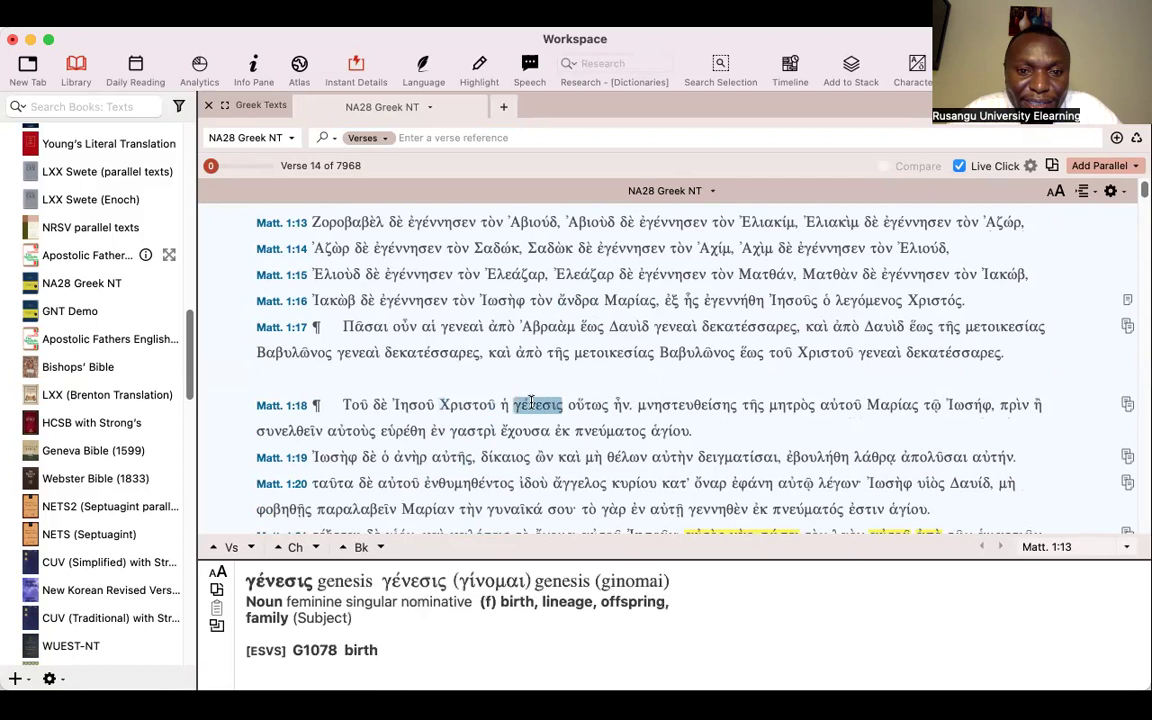
mouse_move(622, 405)
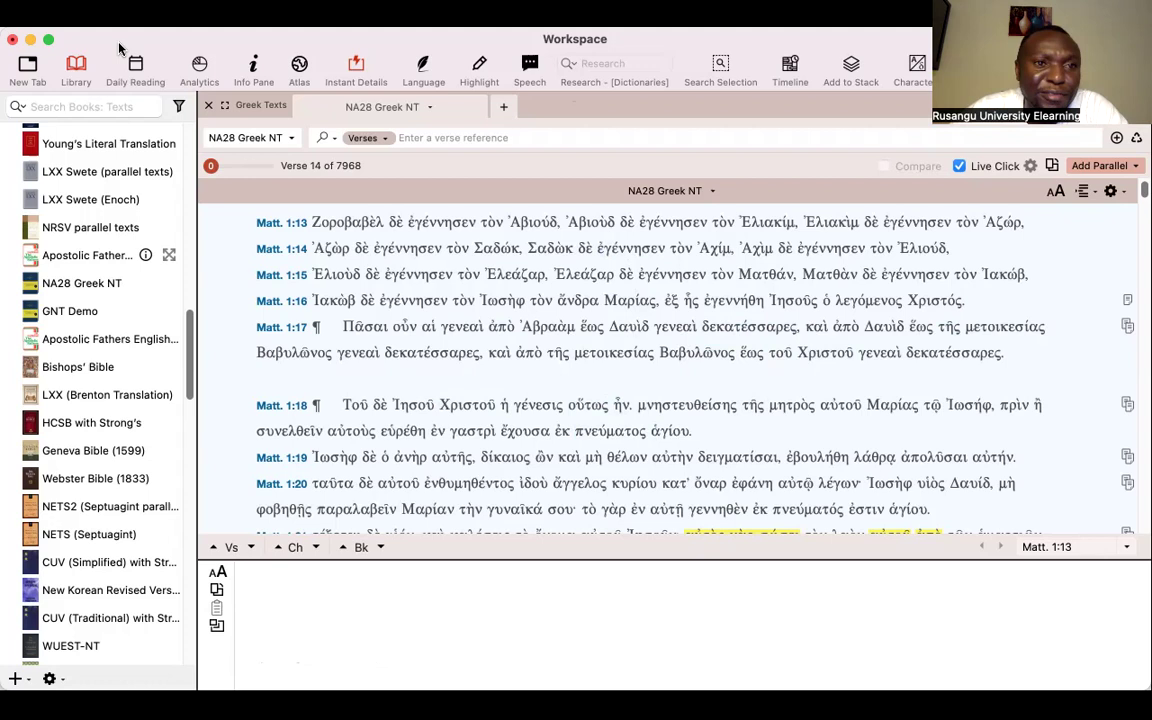
Add ESV with Strong's and KJV with Strong's parallel to the Greek text and compare matching words in Matthew 1:13–19.
click(1137, 167)
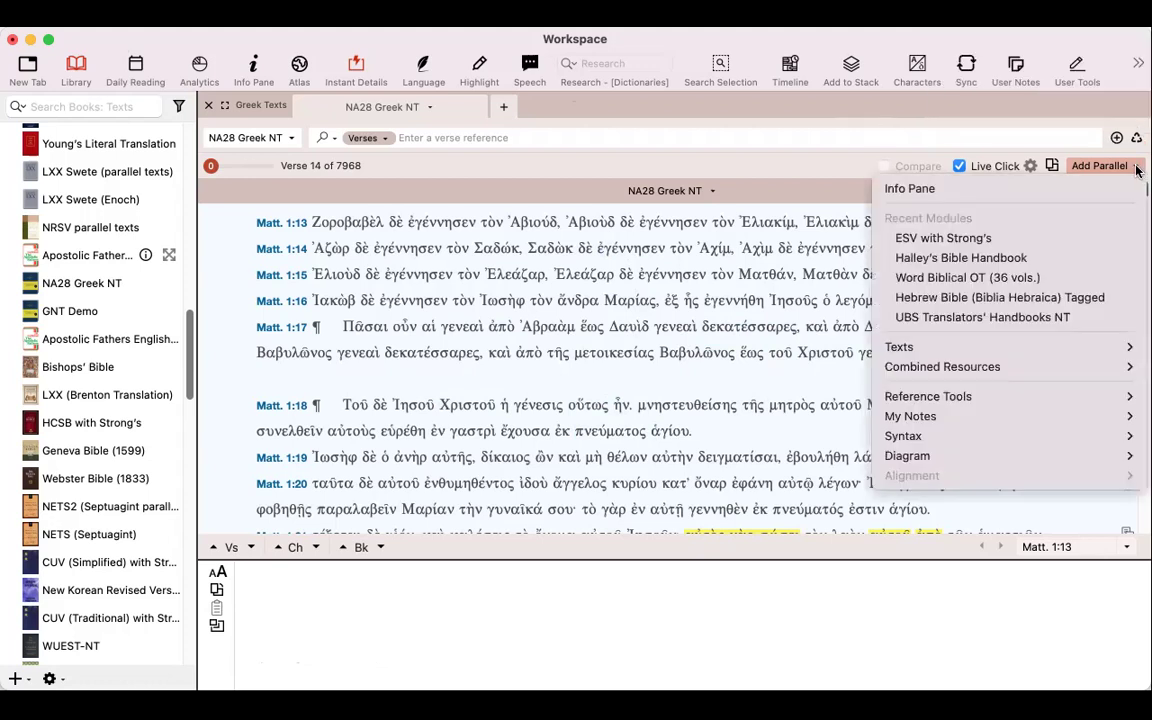
click(995, 241)
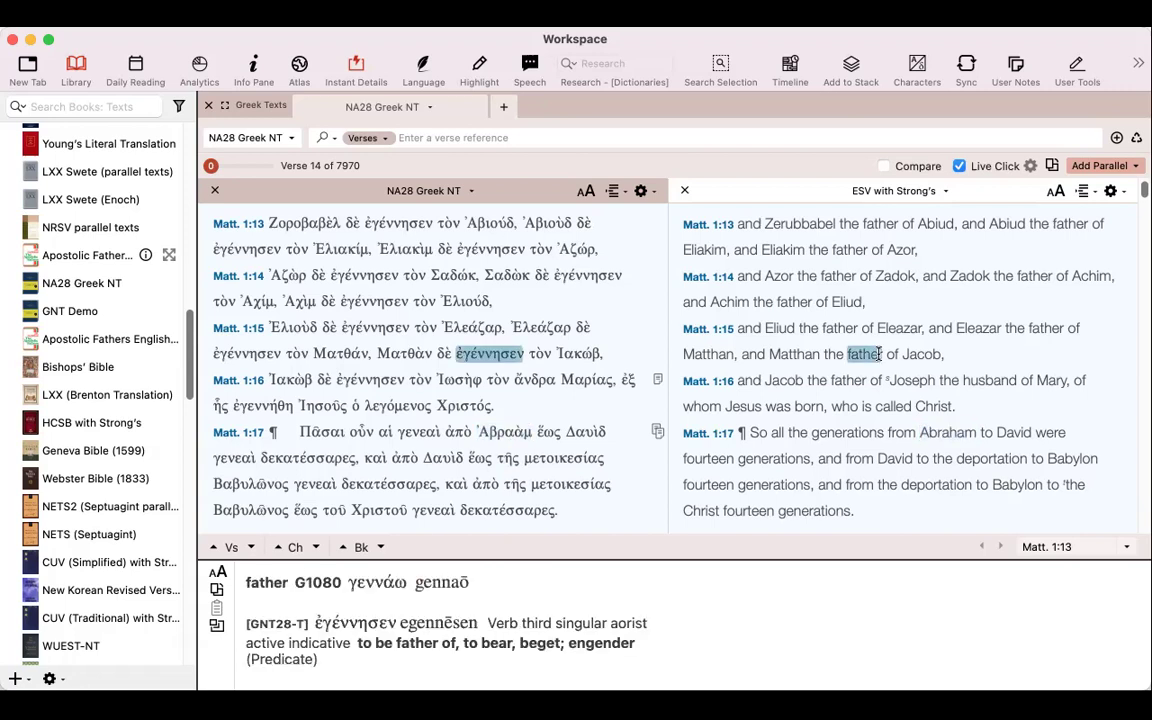
click(1138, 170)
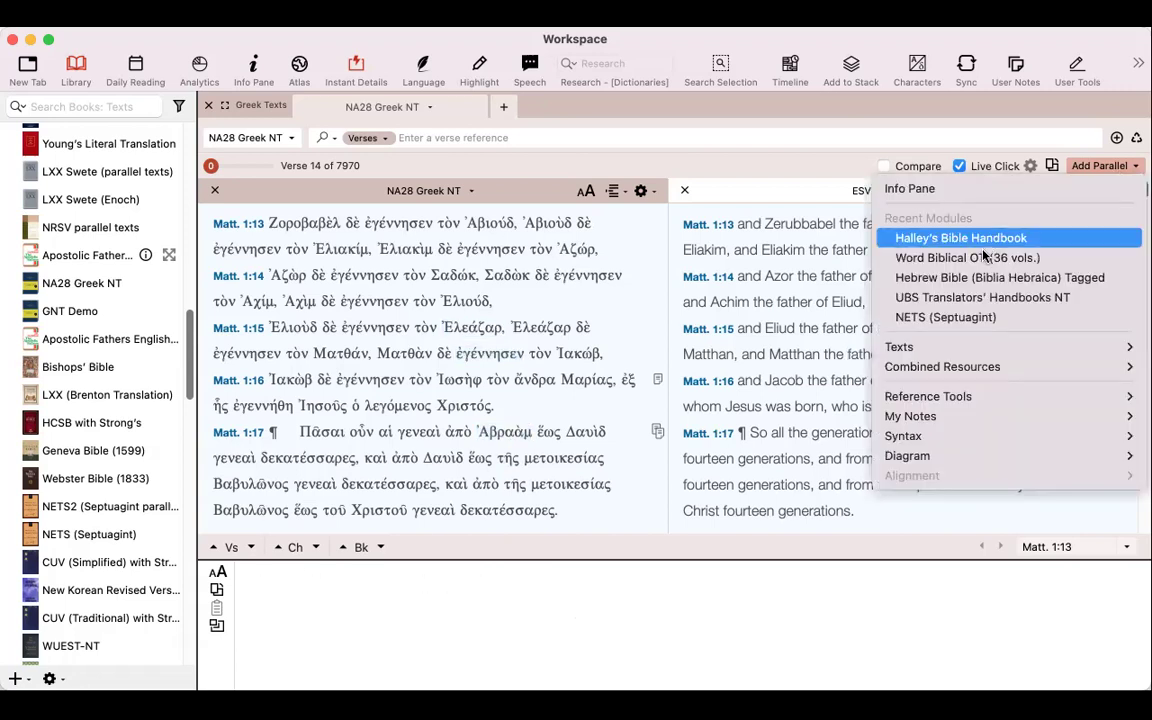
mouse_move(943, 353)
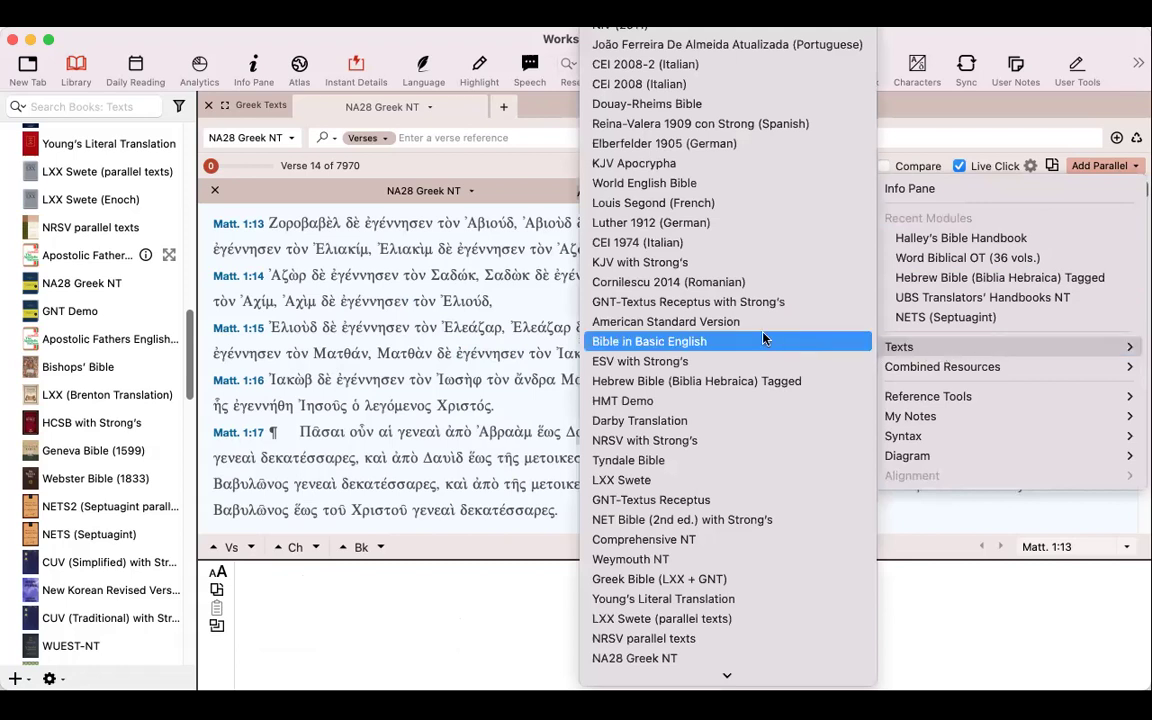
click(678, 262)
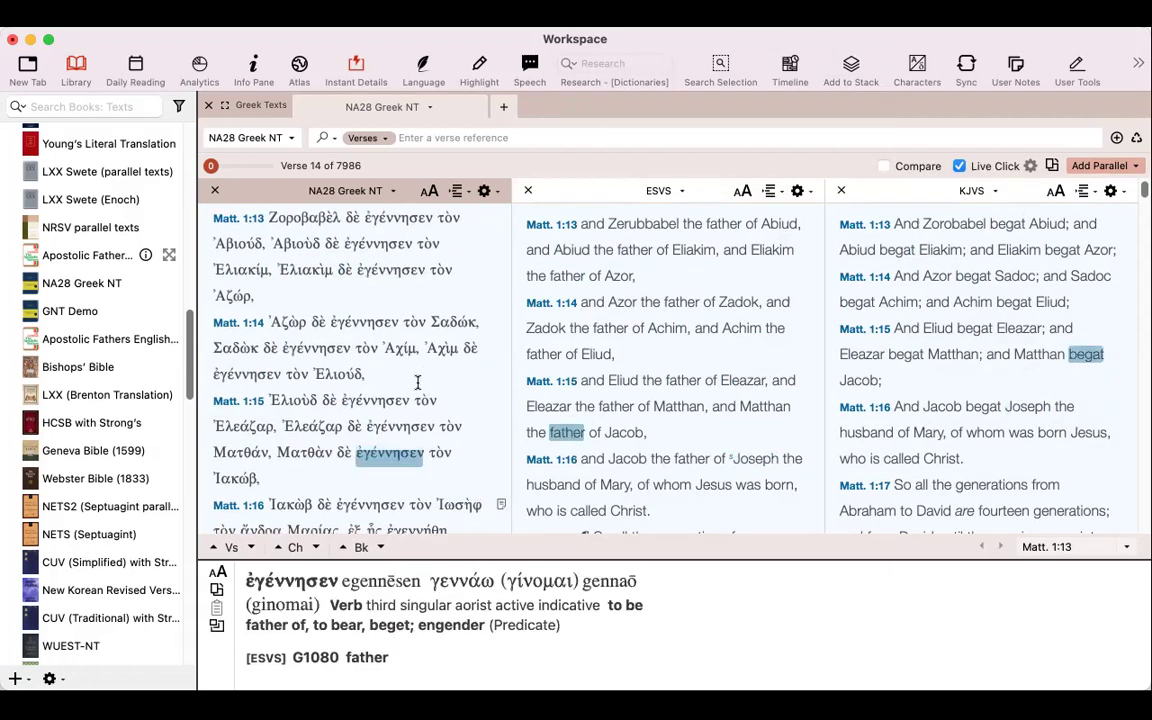
scroll(417, 385, down, 5)
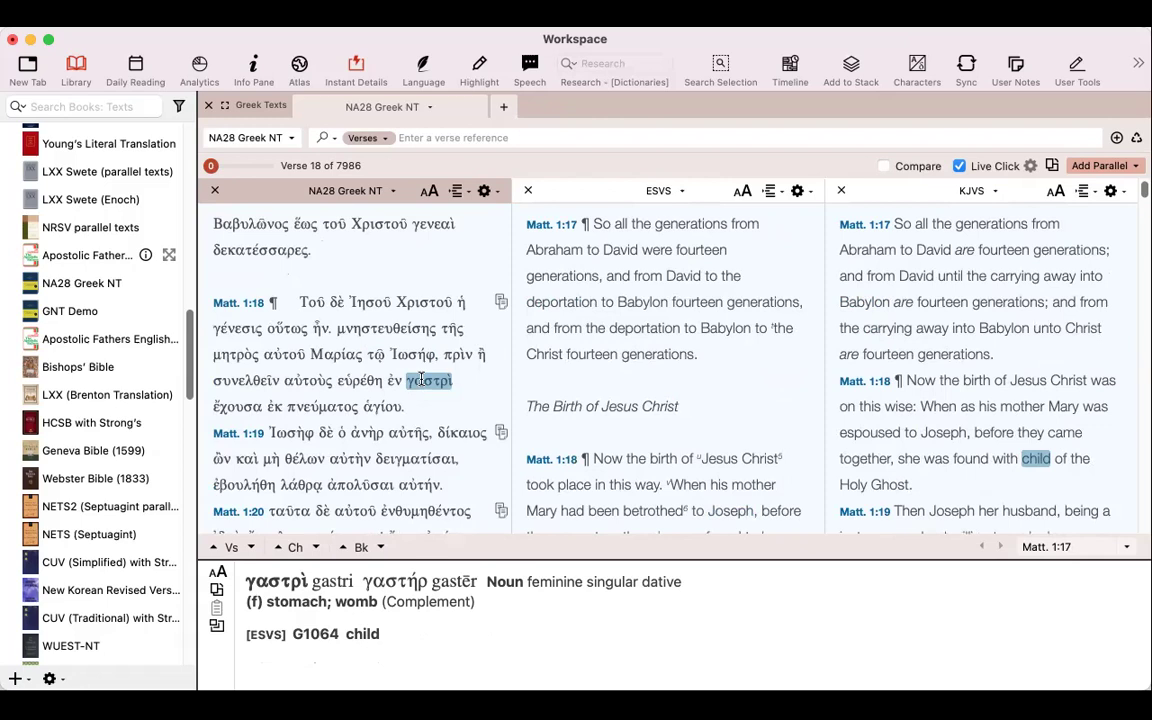
scroll(421, 379, down, 5)
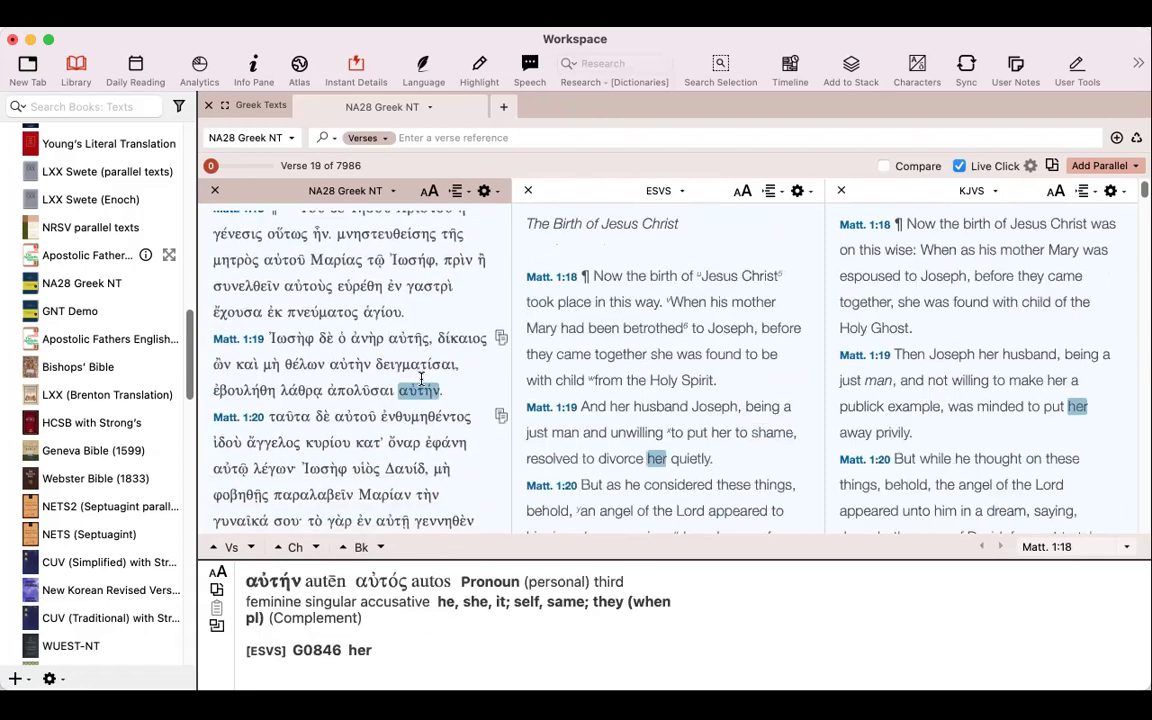
scroll(421, 379, up, 2)
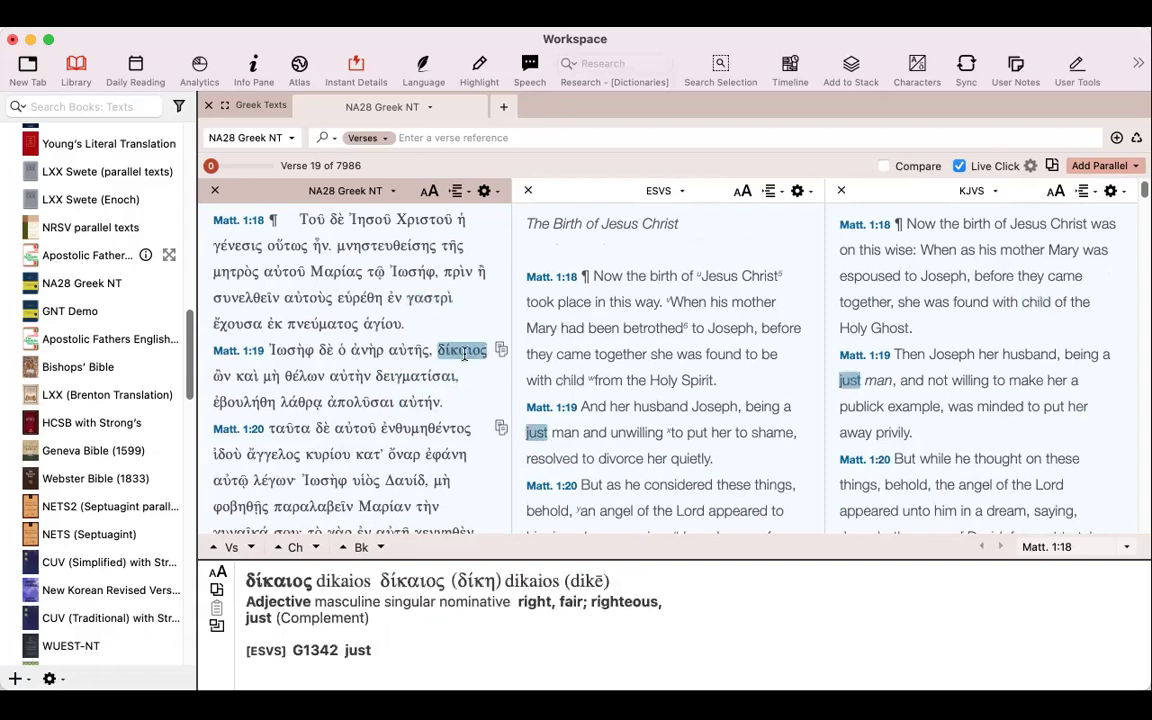
Add NASB (2020) with Strong's as another parallel text and compare the versions at Matthew 1:18–19.
click(1136, 167)
mouse_move(936, 349)
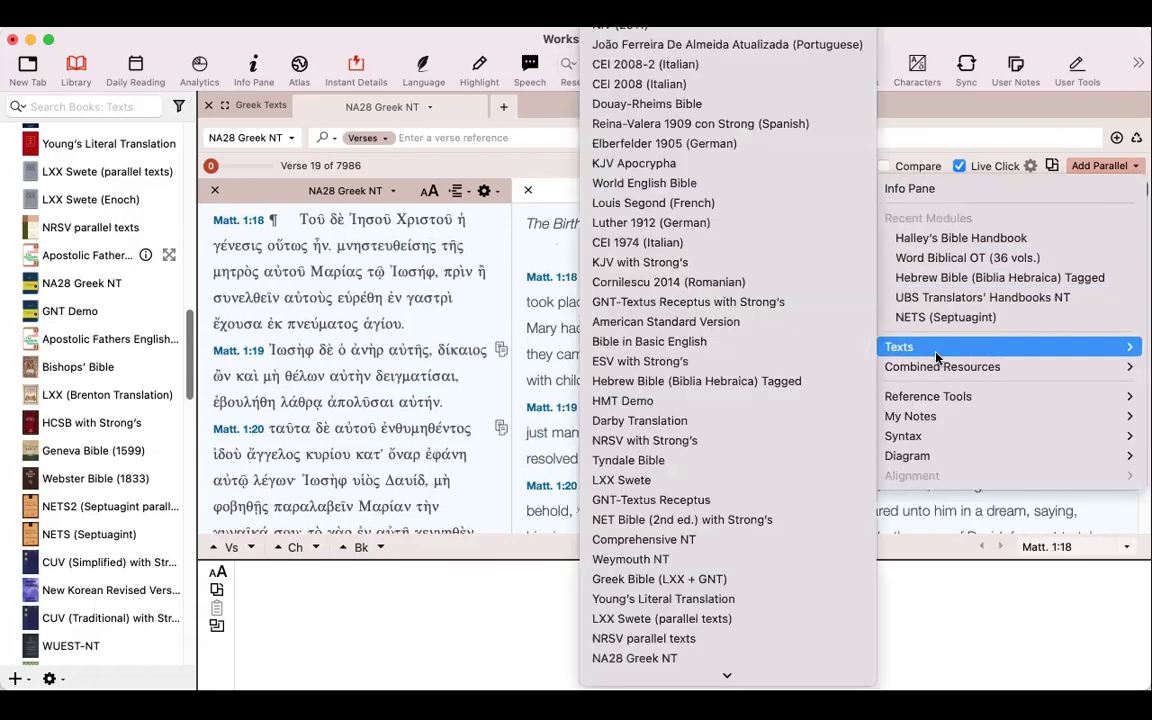
scroll(712, 499, down, 5)
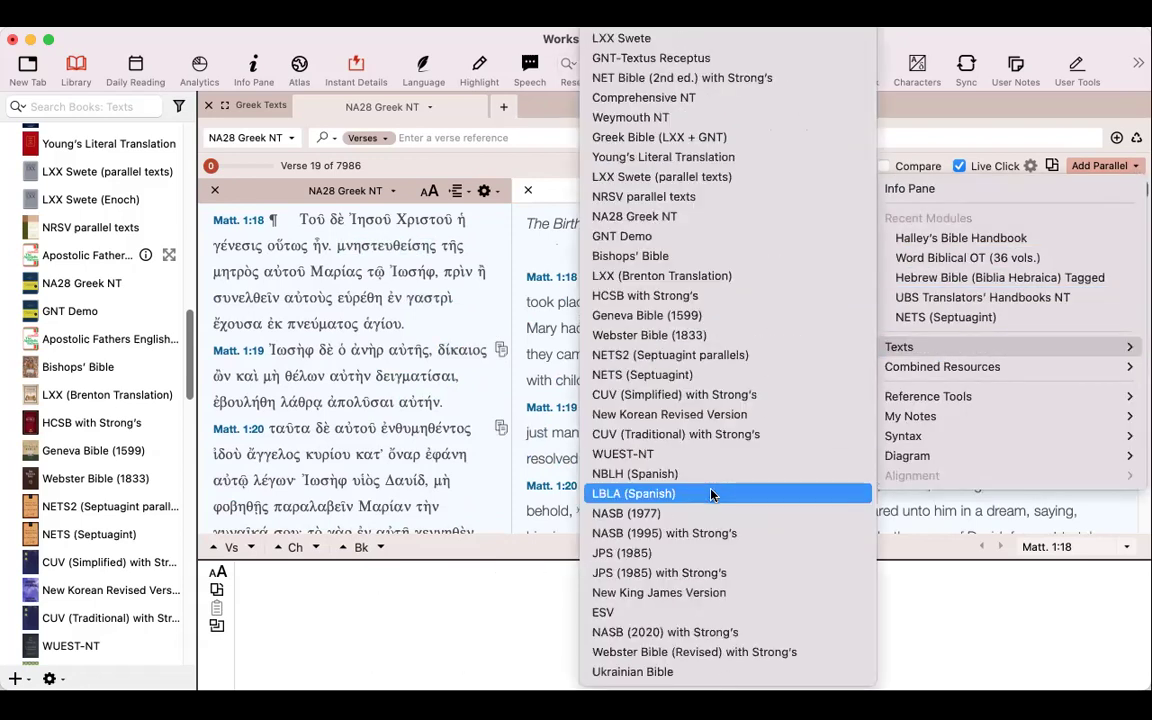
click(688, 631)
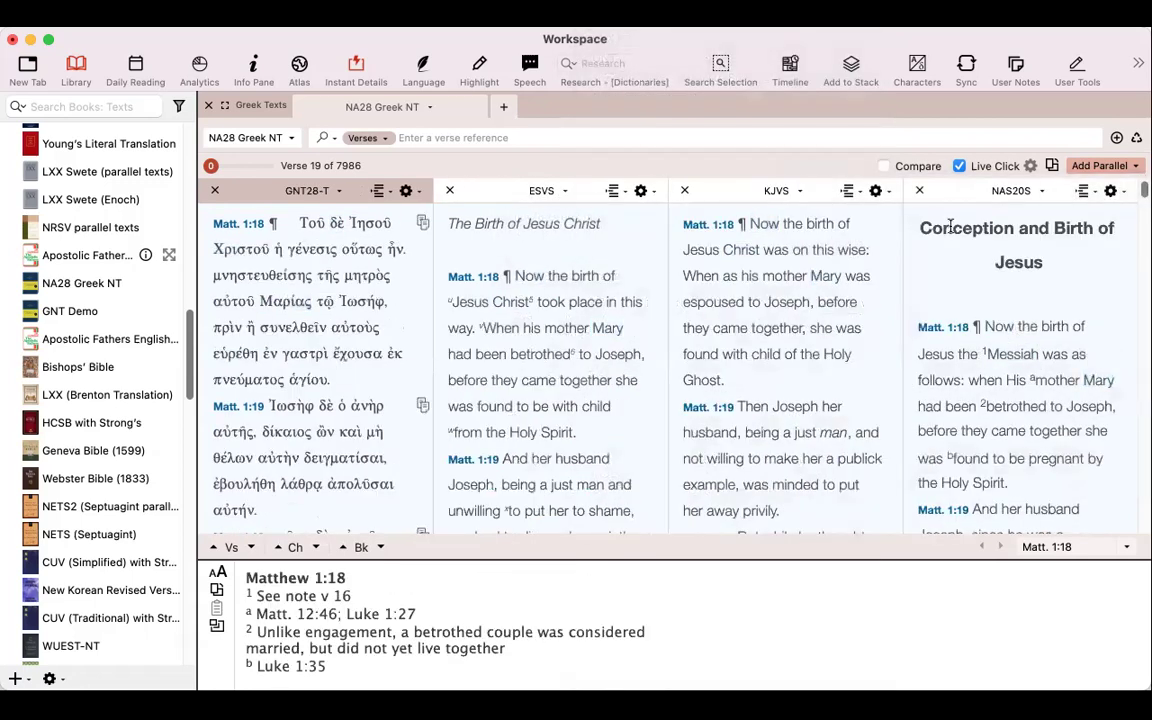
scroll(957, 288, down, 3)
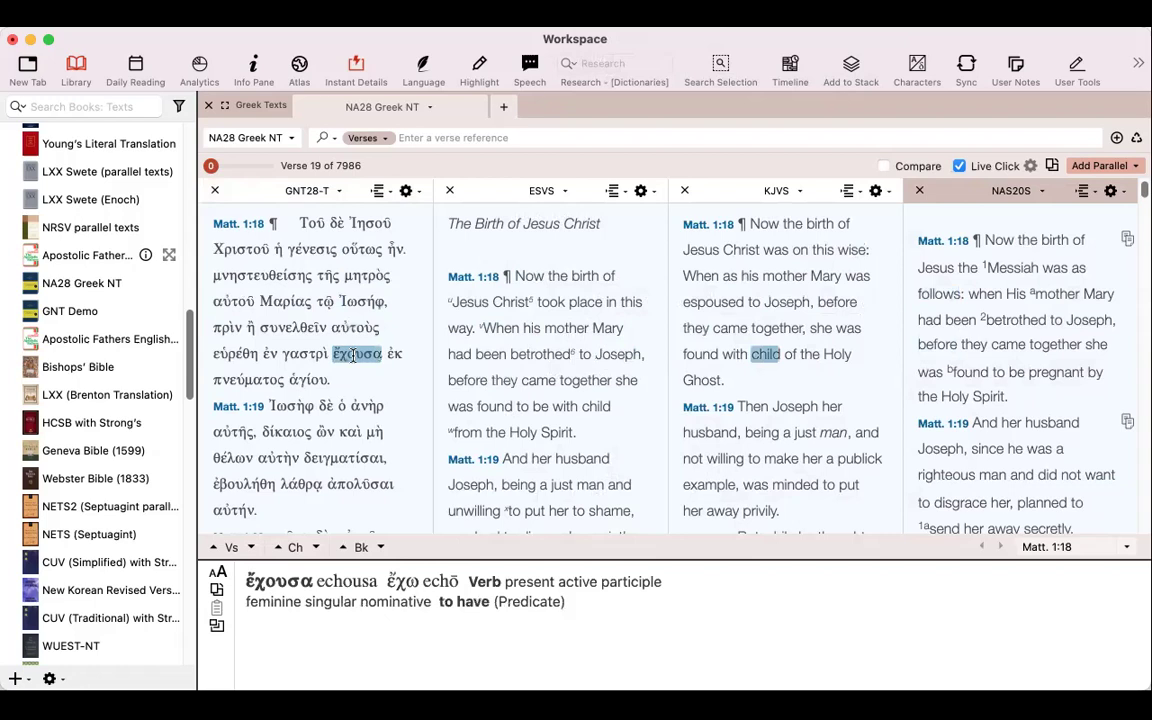
scroll(352, 356, down, 2)
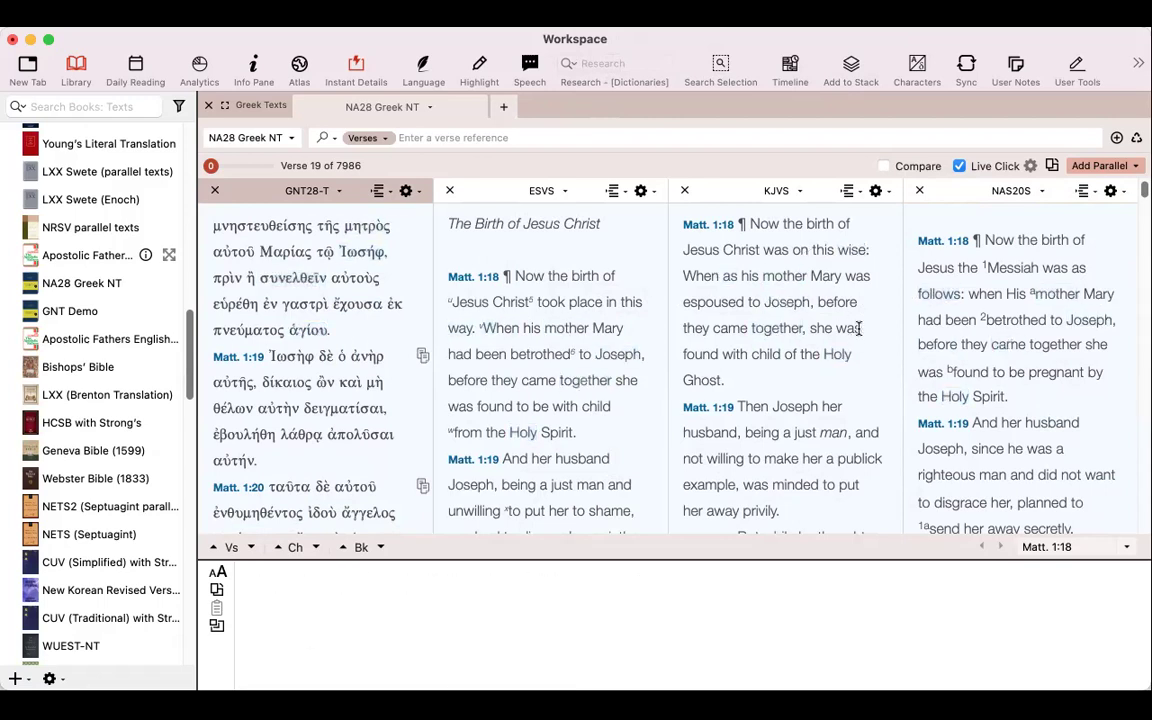
Close the Greek text pane and turn on Compare for the ESV, KJV and NASB translations.
click(884, 170)
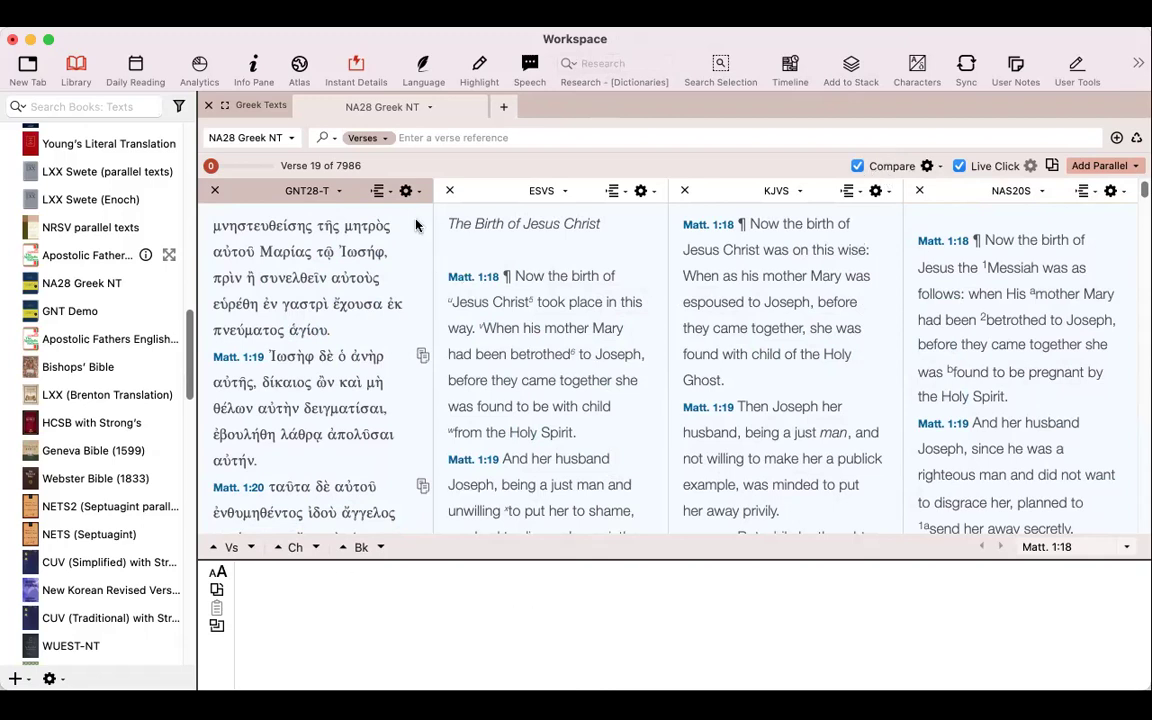
click(857, 168)
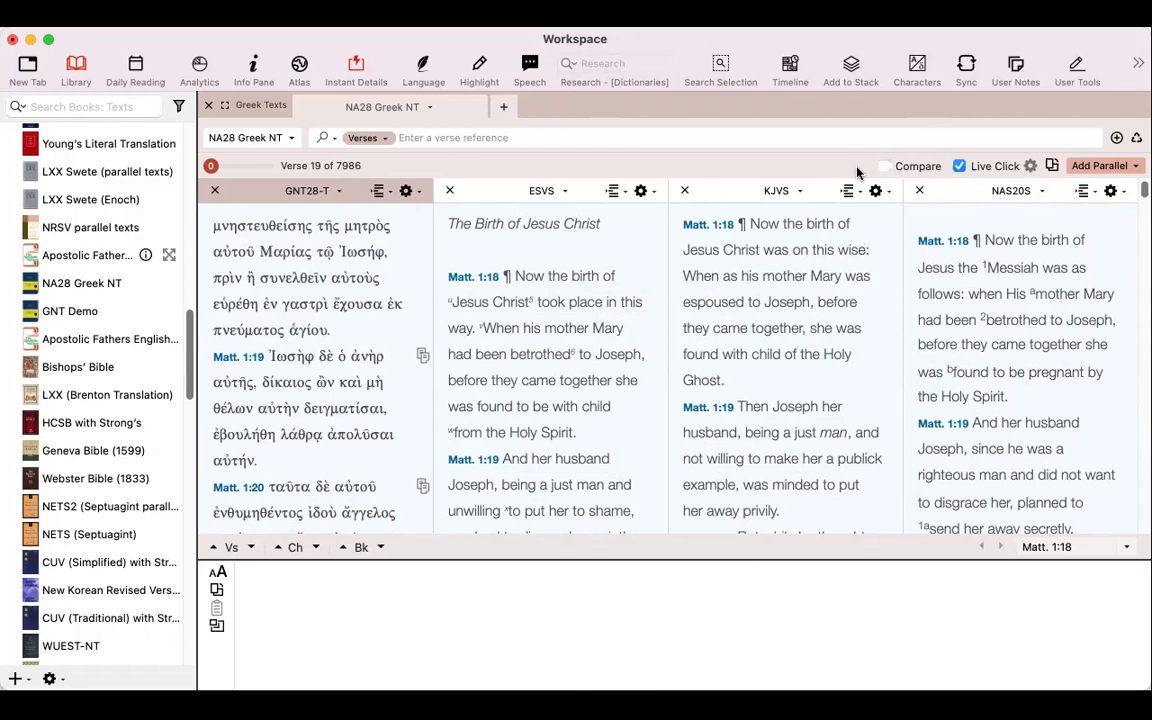
click(212, 191)
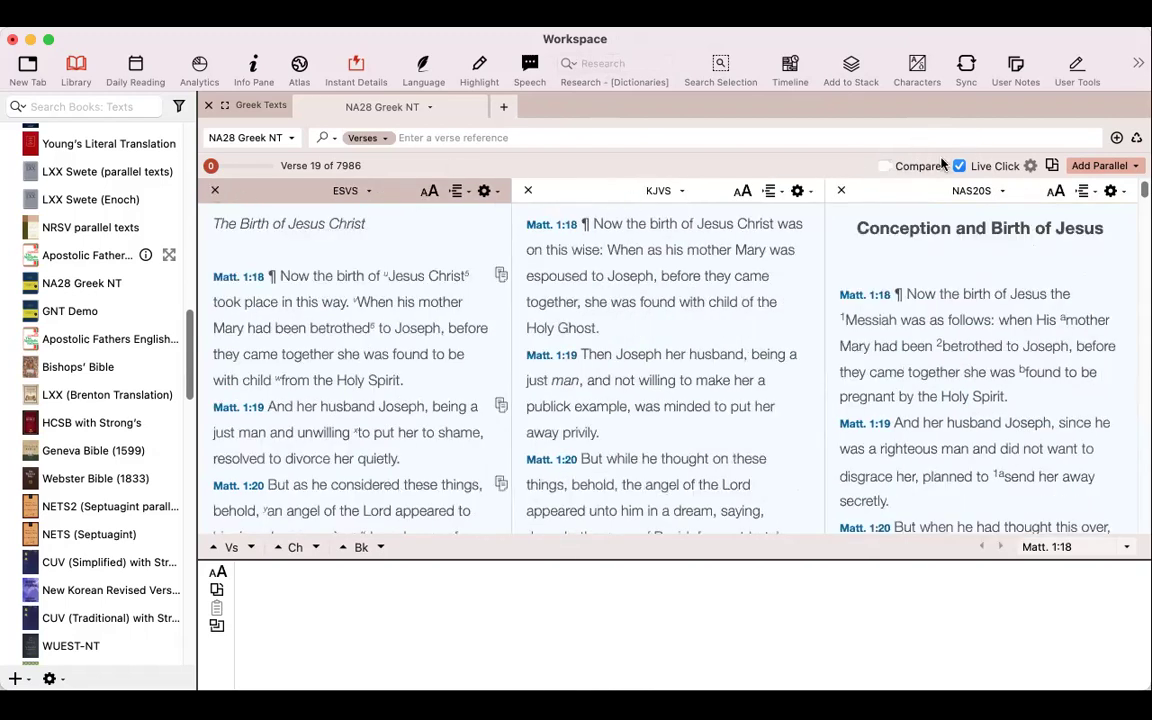
click(884, 167)
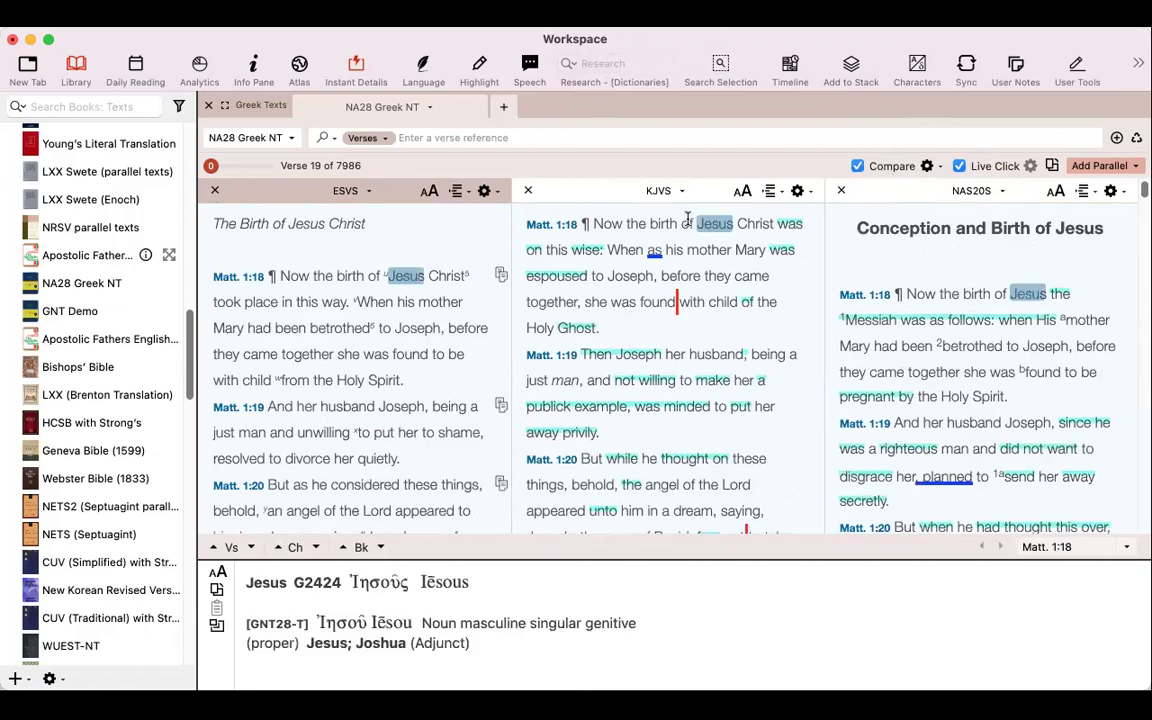
Review the marked differences between the ESV, KJV and NASB translations in Matthew 1:18–20 and turn off Compare.
mouse_move(356, 313)
mouse_move(398, 333)
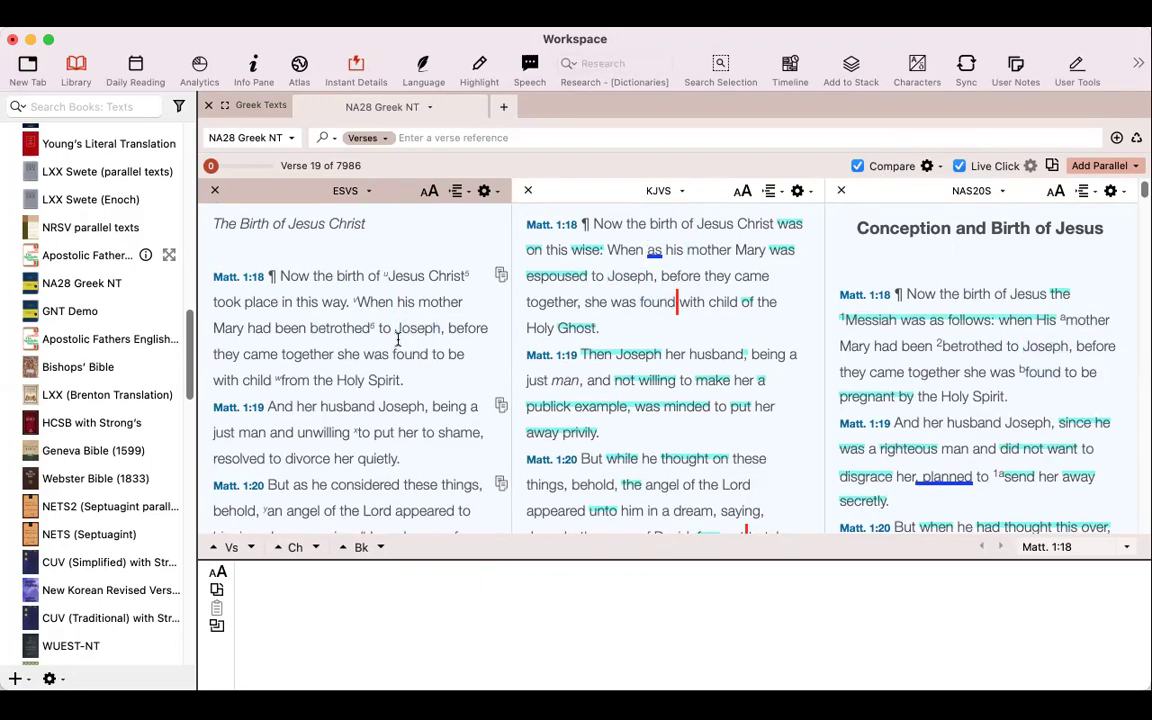
mouse_move(675, 226)
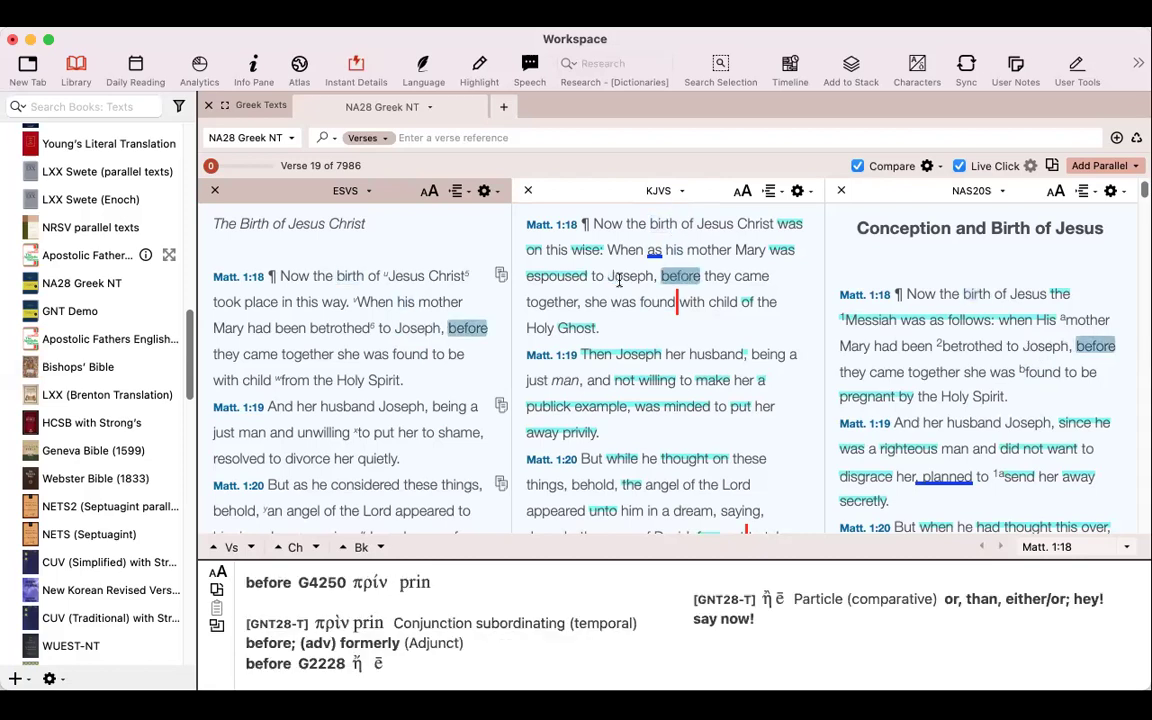
mouse_move(313, 334)
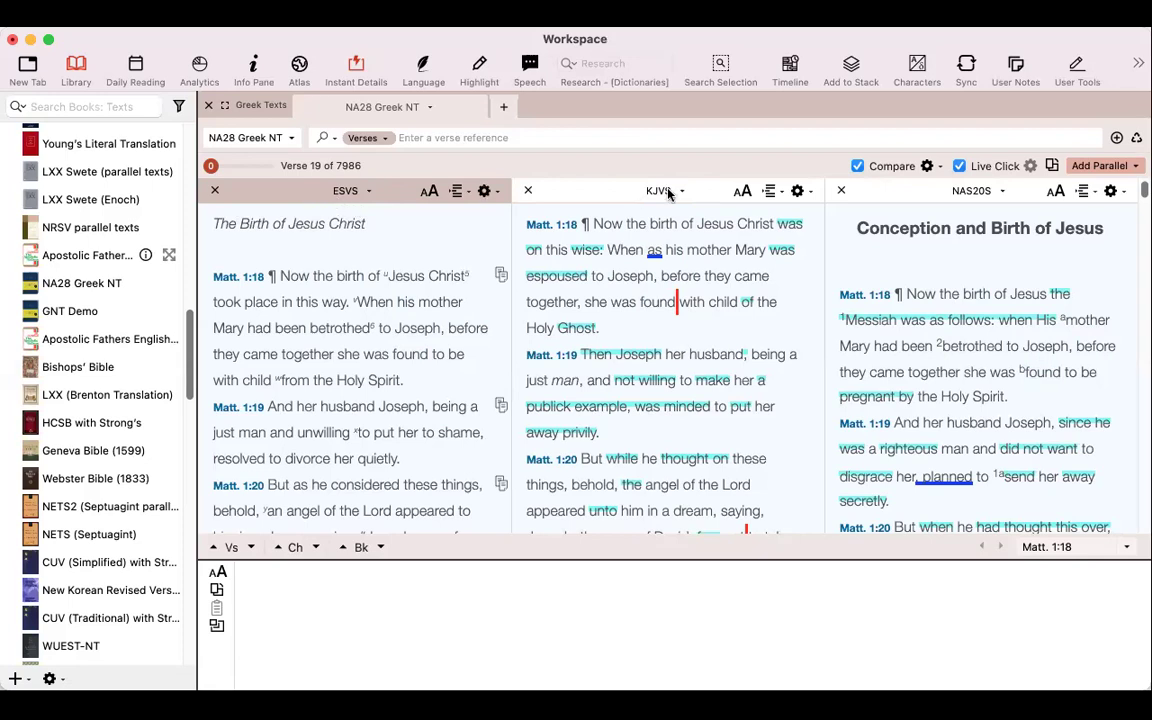
click(857, 167)
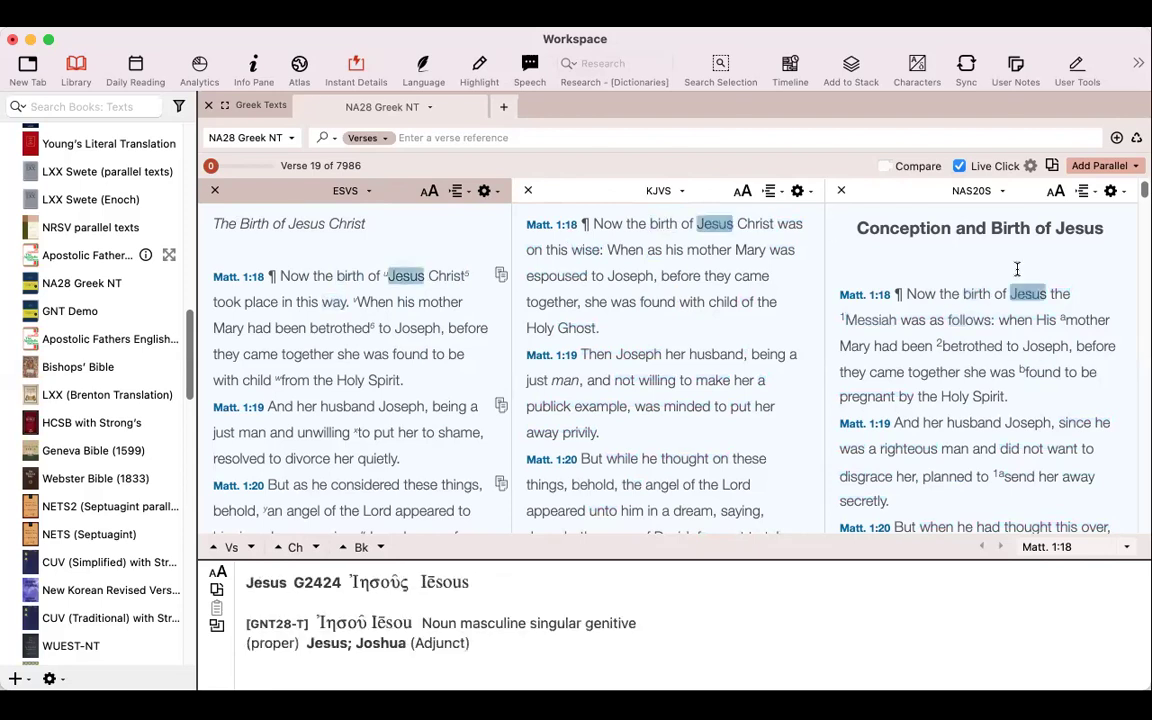
Rearrange the parallel panes into the order KJVS, NAS20S, ESVS.
drag(565, 192, 268, 180)
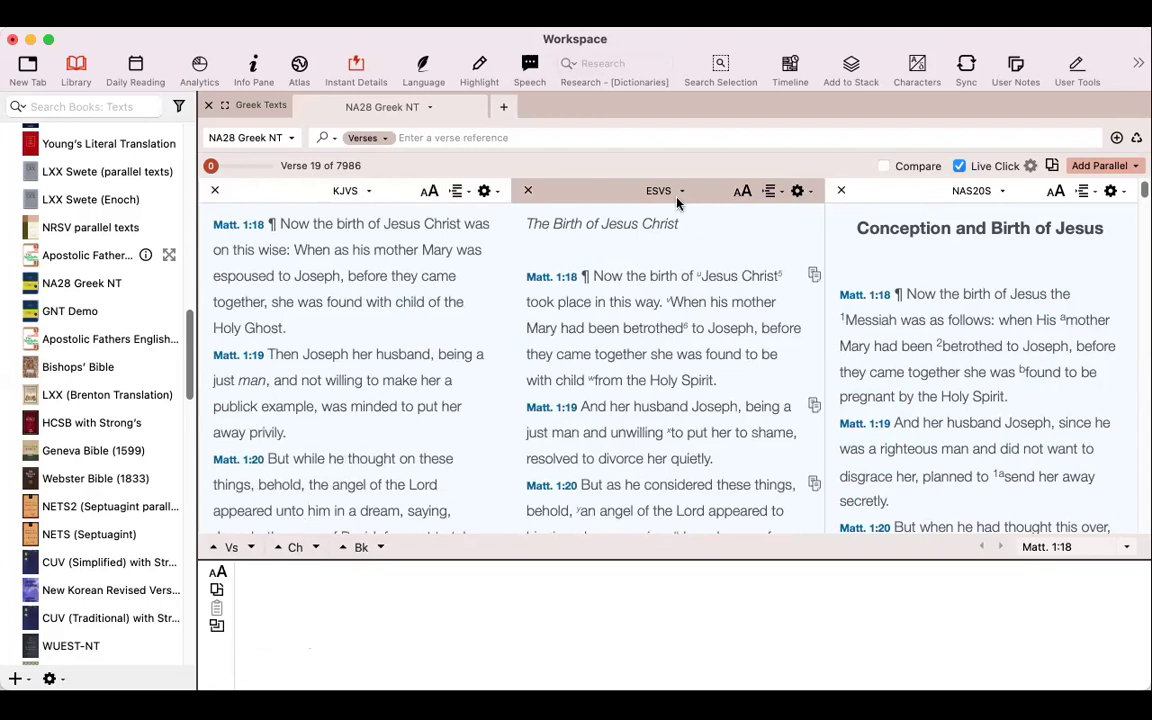
drag(938, 200, 659, 212)
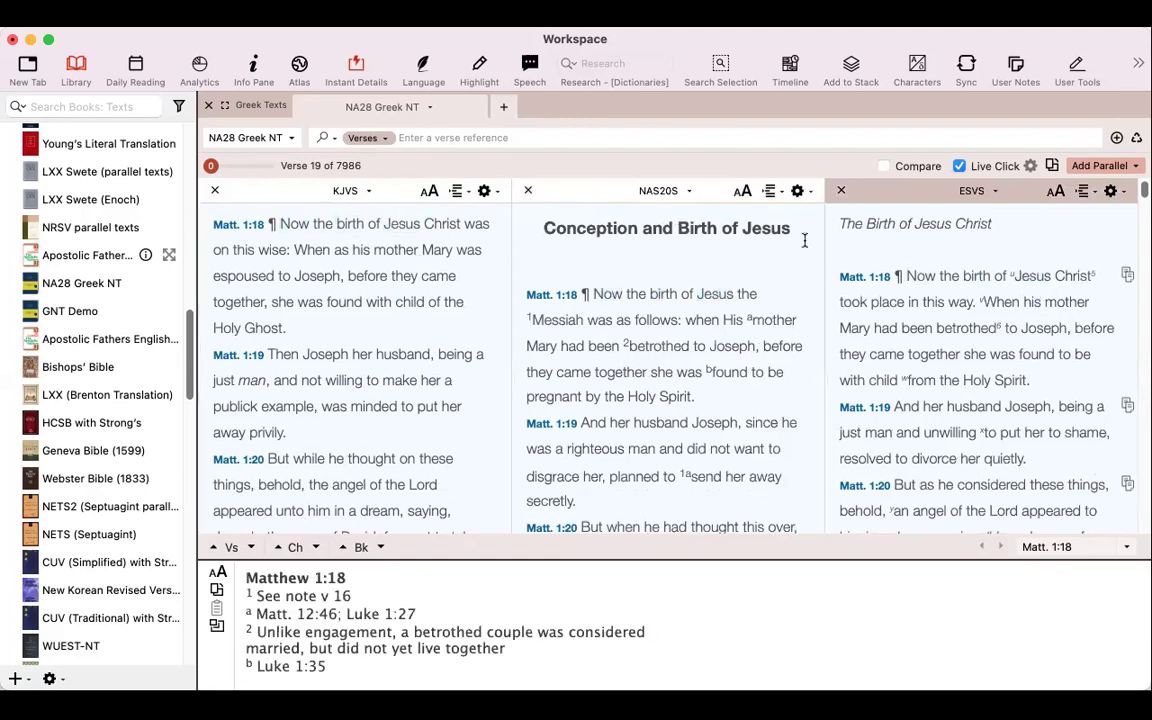
Turn on Compare to mark the wording differences among the KJVS, NAS20S and ESVS parallels at Matthew 1:18.
scroll(947, 284, down, 1)
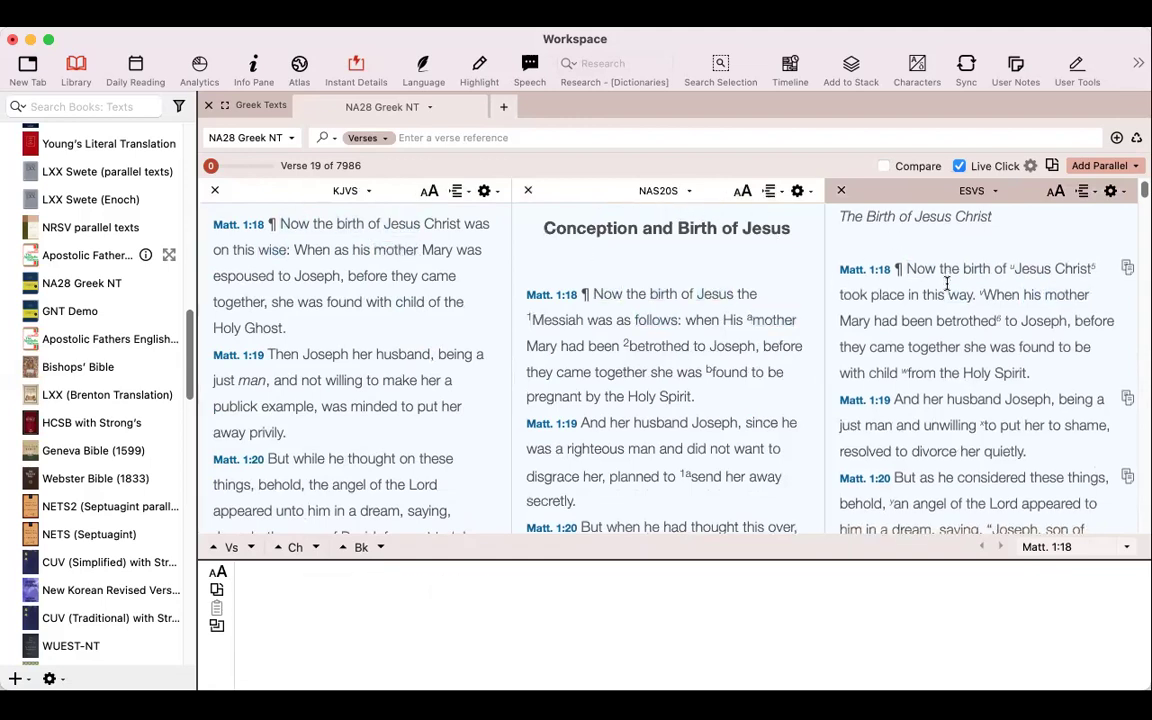
click(884, 165)
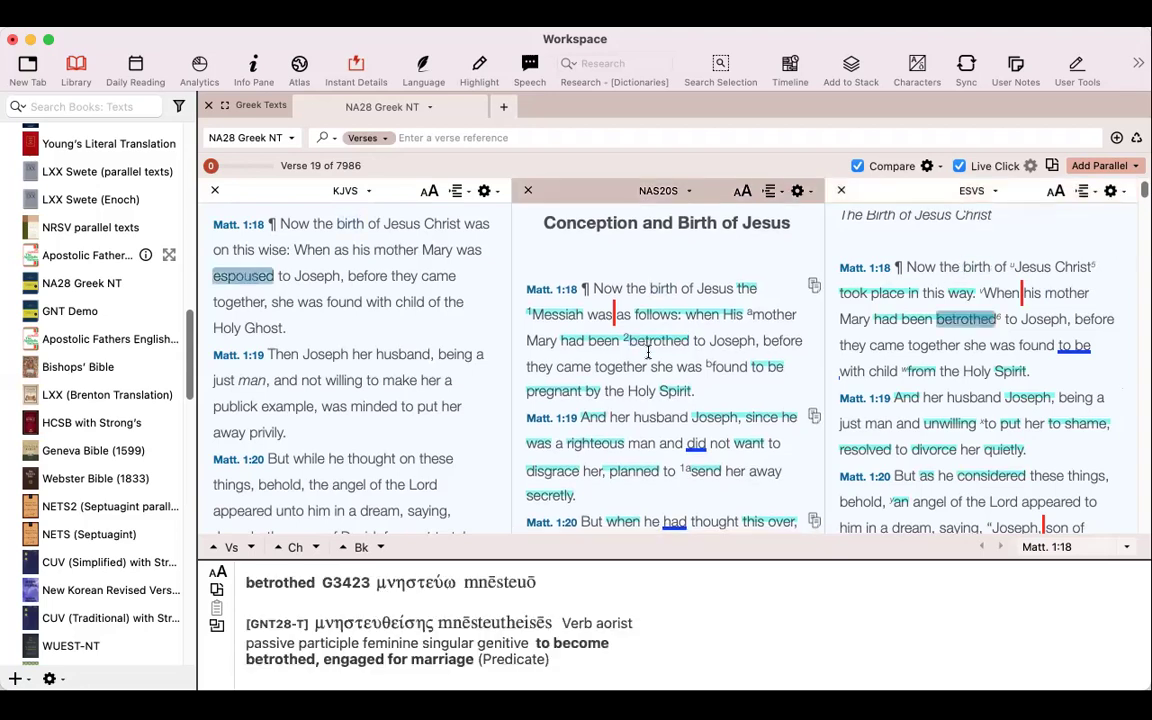
scroll(648, 352, down, 2)
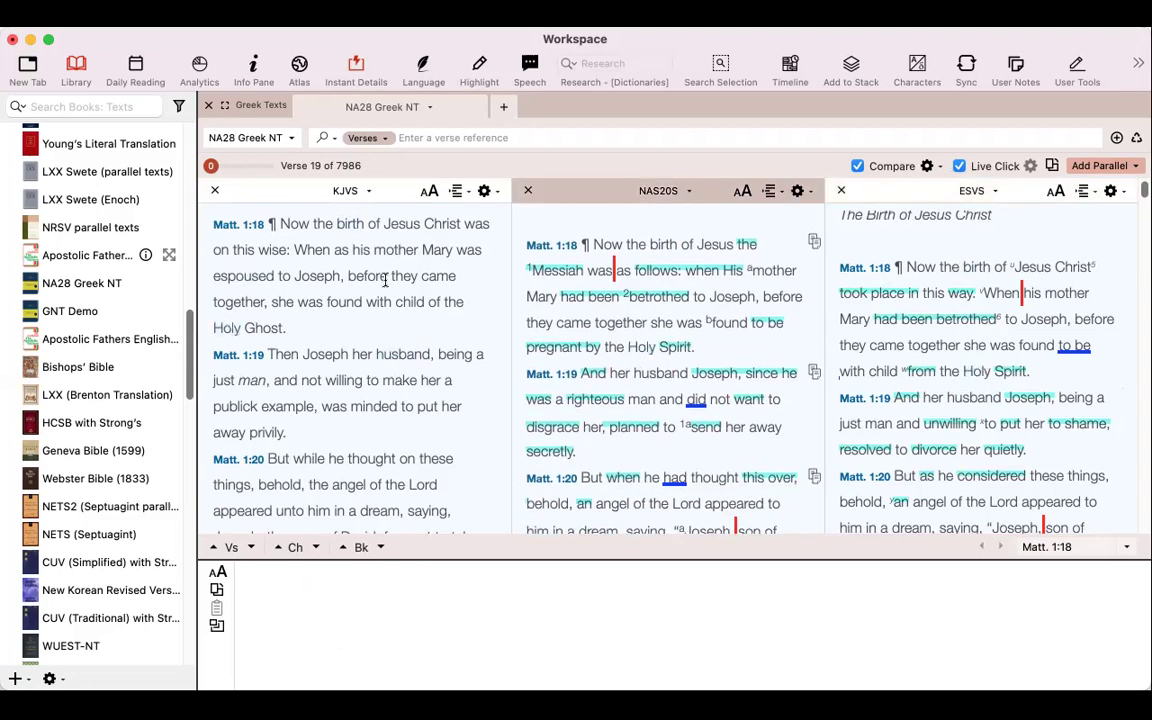
scroll(367, 284, up, 1)
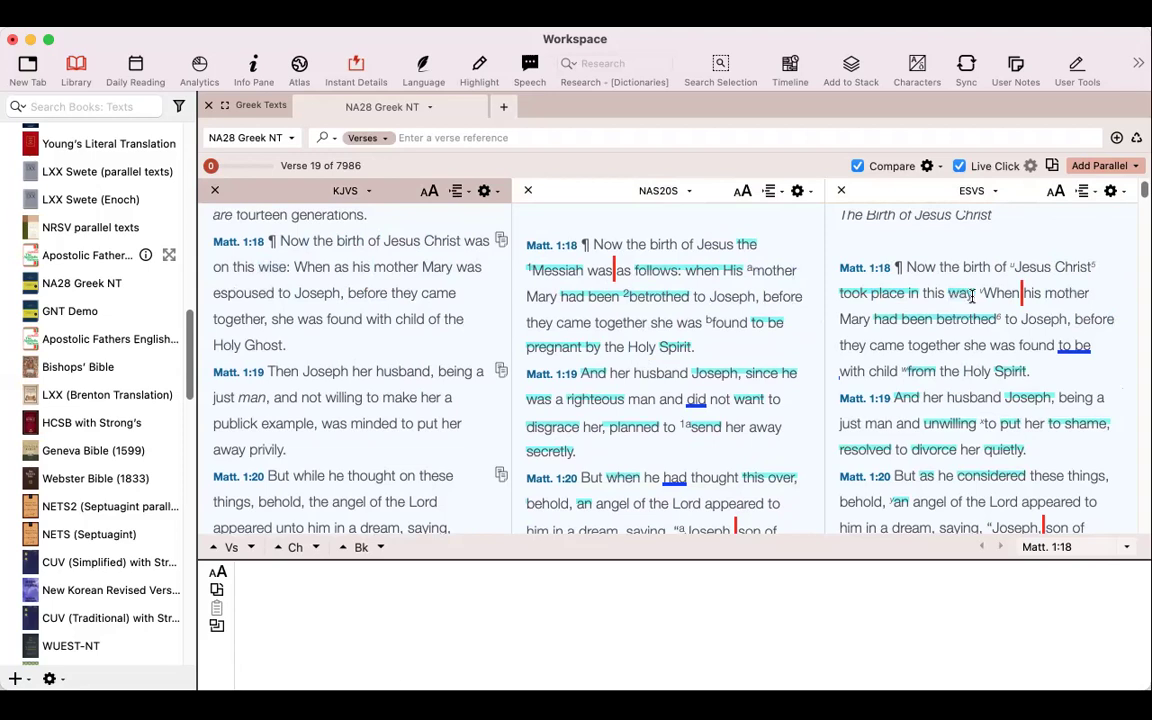
Examine the marked differences in Matthew 1:18-20 and the instant details for "betrothed", "appeared" and "dream".
mouse_move(630, 283)
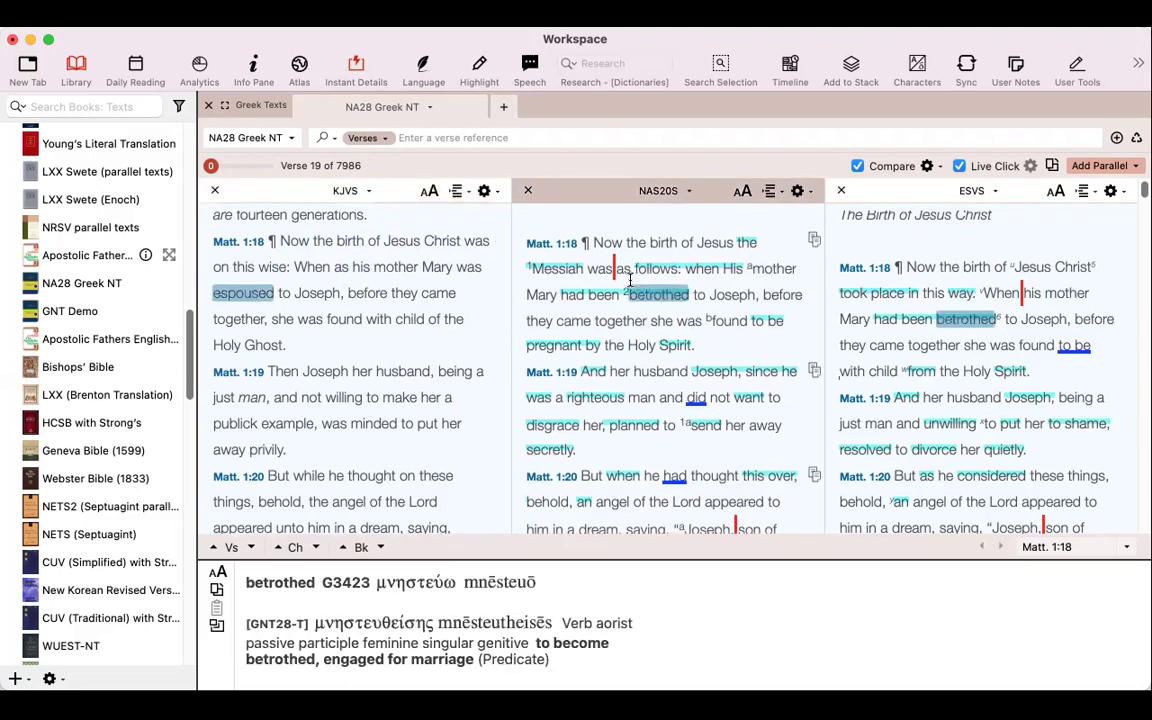
scroll(630, 283, down, 2)
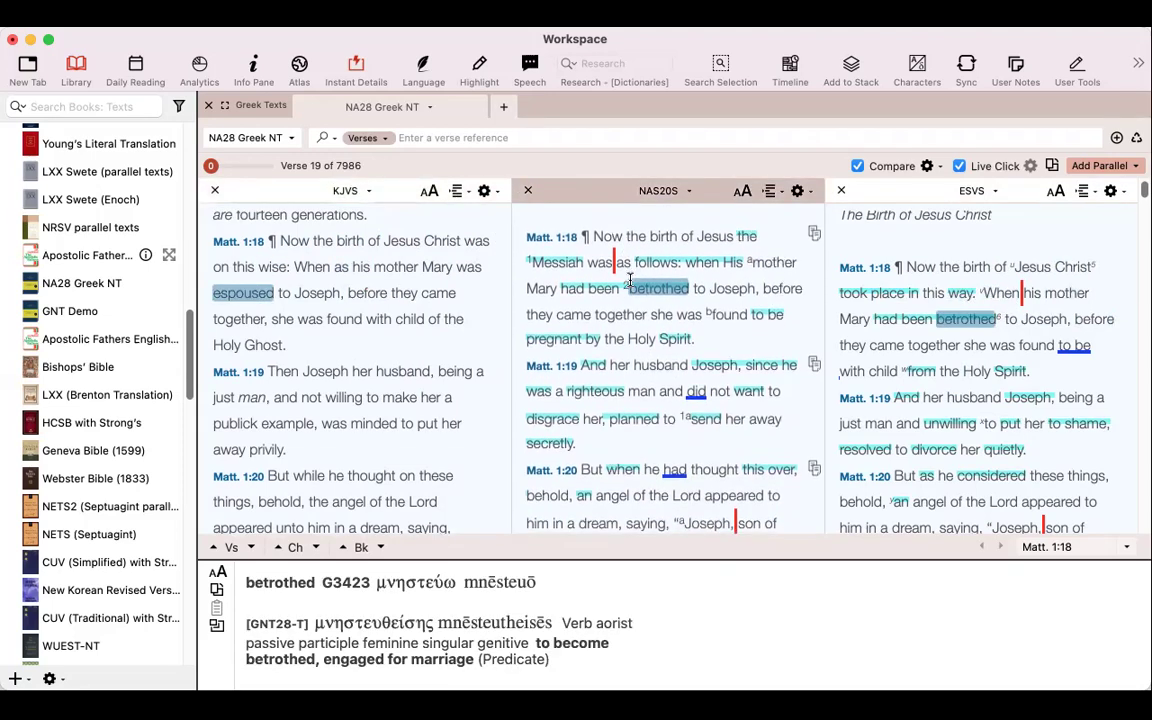
scroll(356, 416, down, 3)
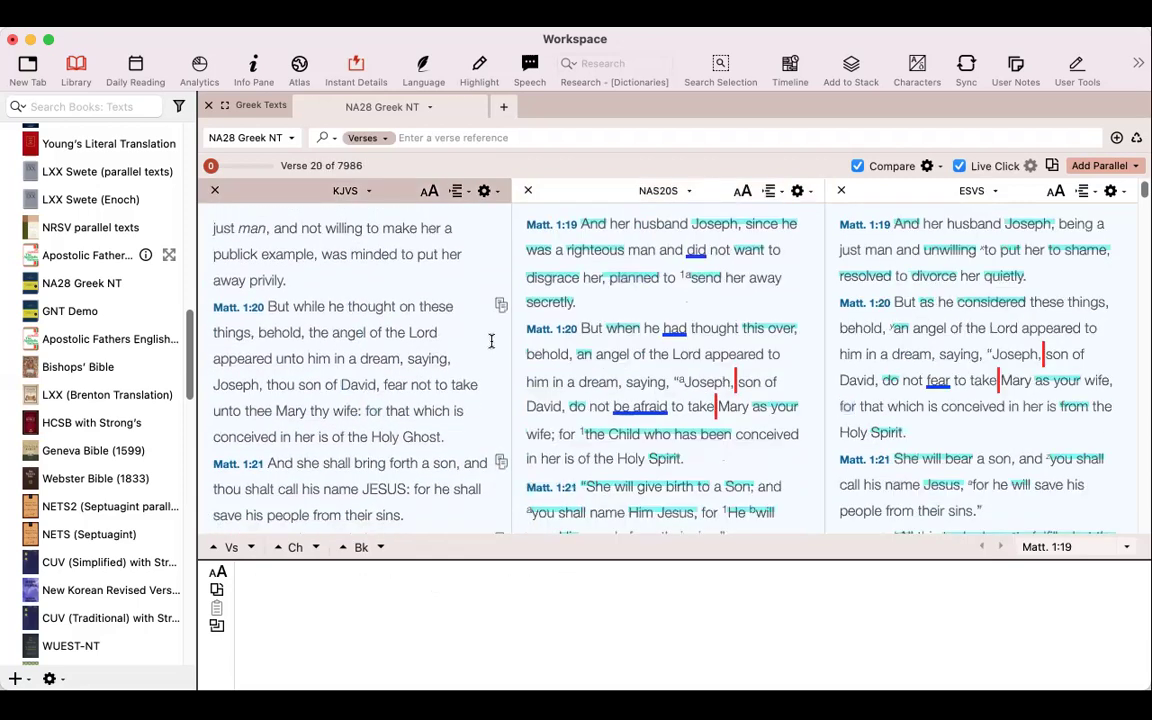
mouse_move(322, 436)
scroll(322, 436, down, 3)
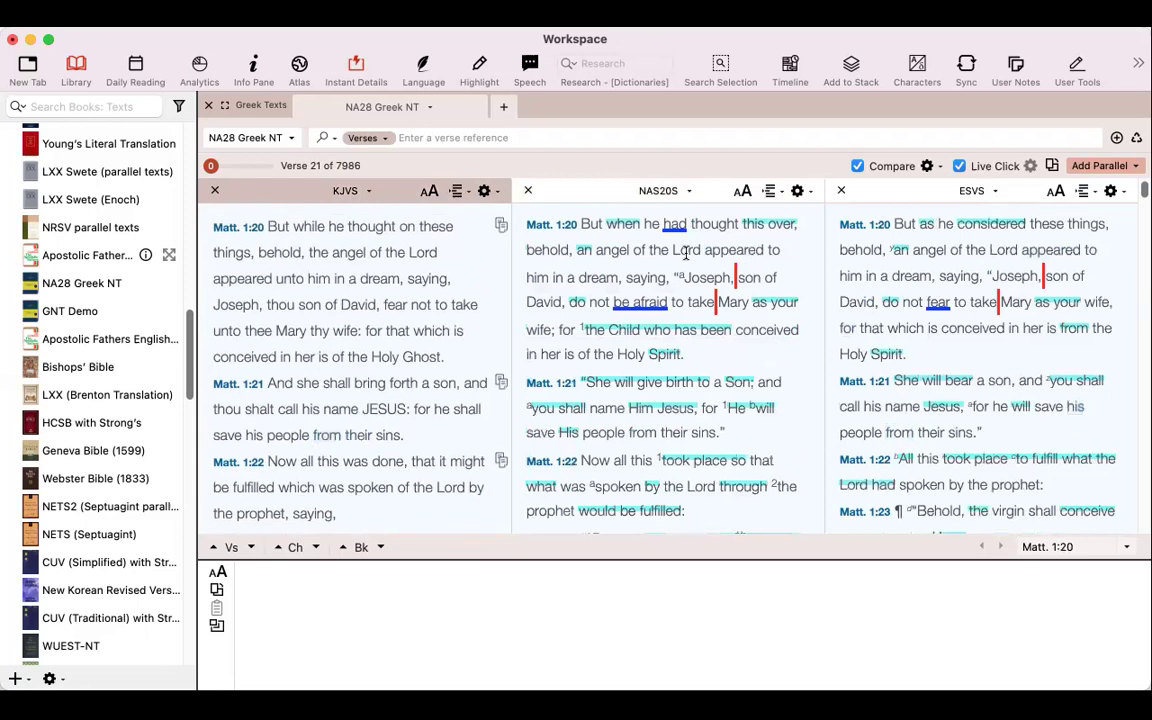
mouse_move(722, 260)
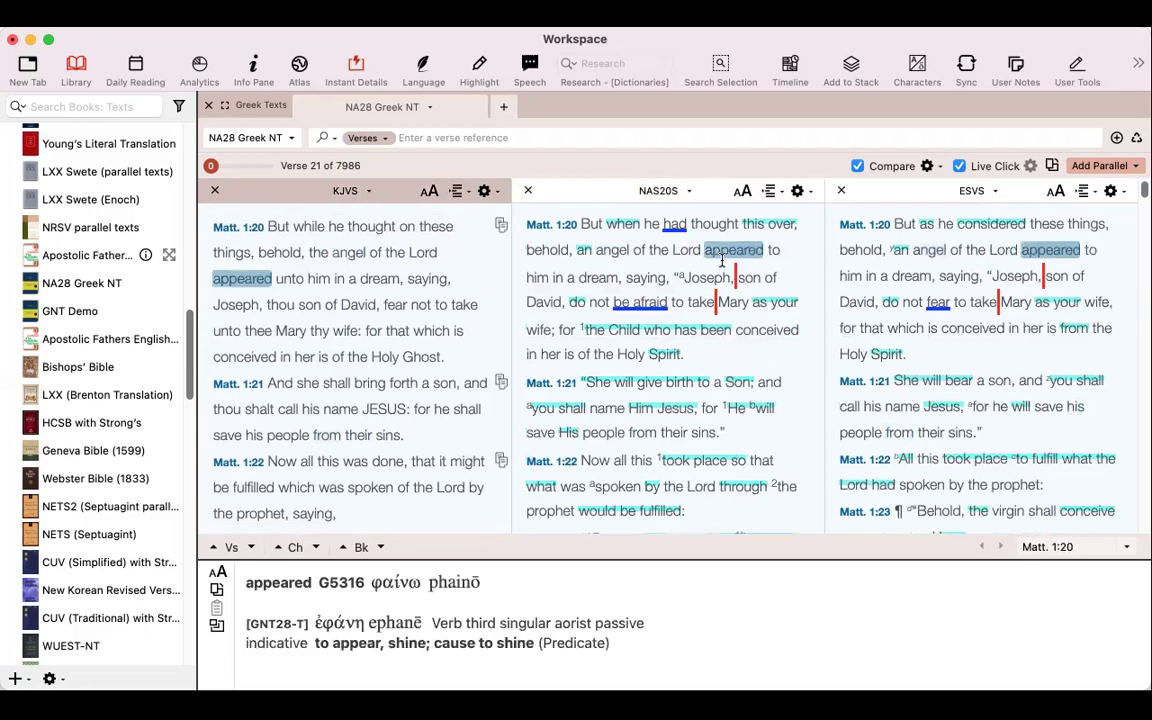
mouse_move(383, 266)
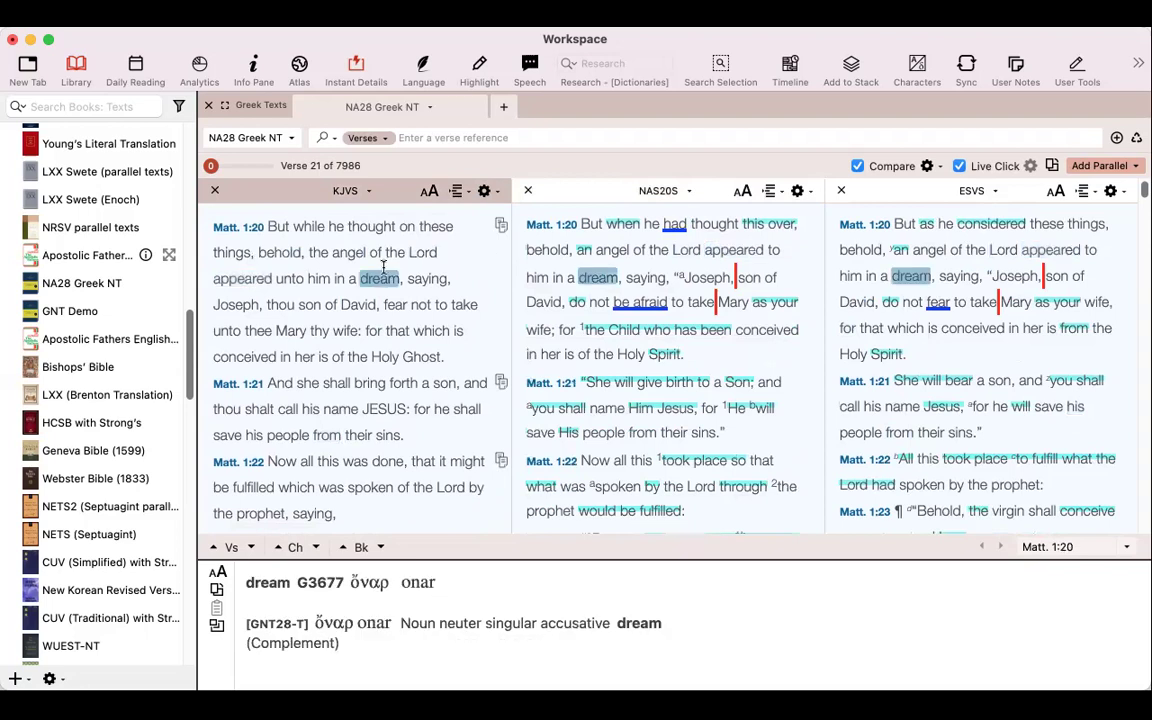
Close the ESVS and NAS20S parallel panes and the whole NA28 Greek NT tab.
click(1136, 167)
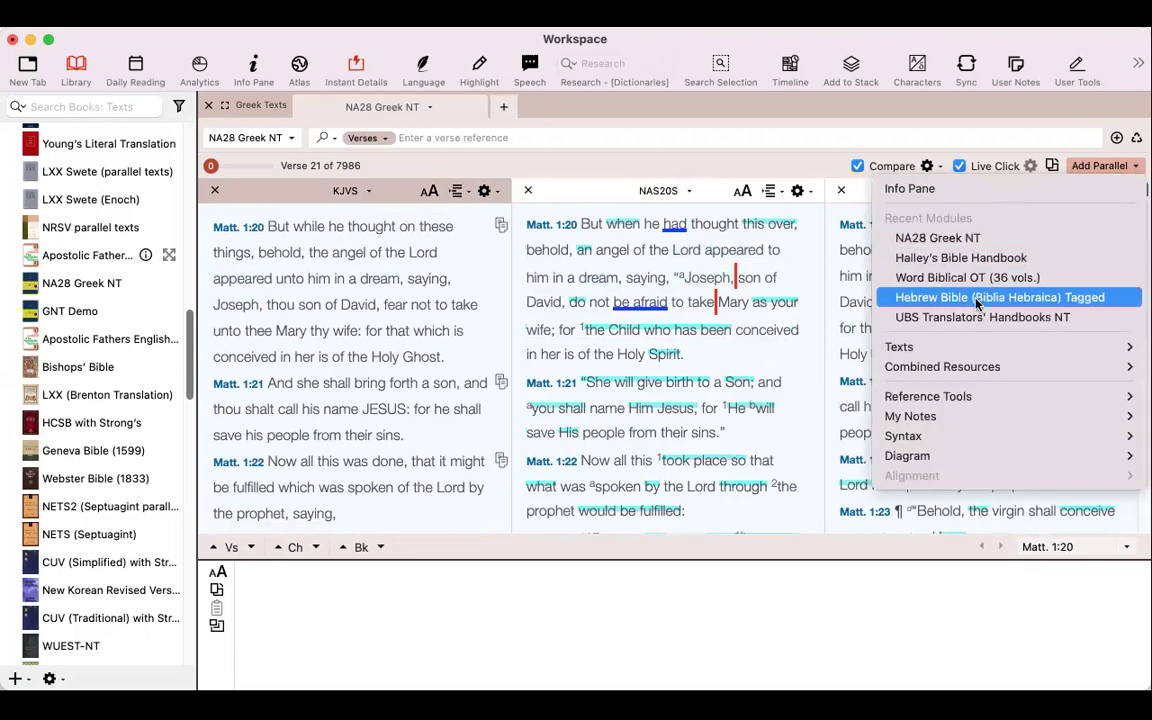
click(745, 190)
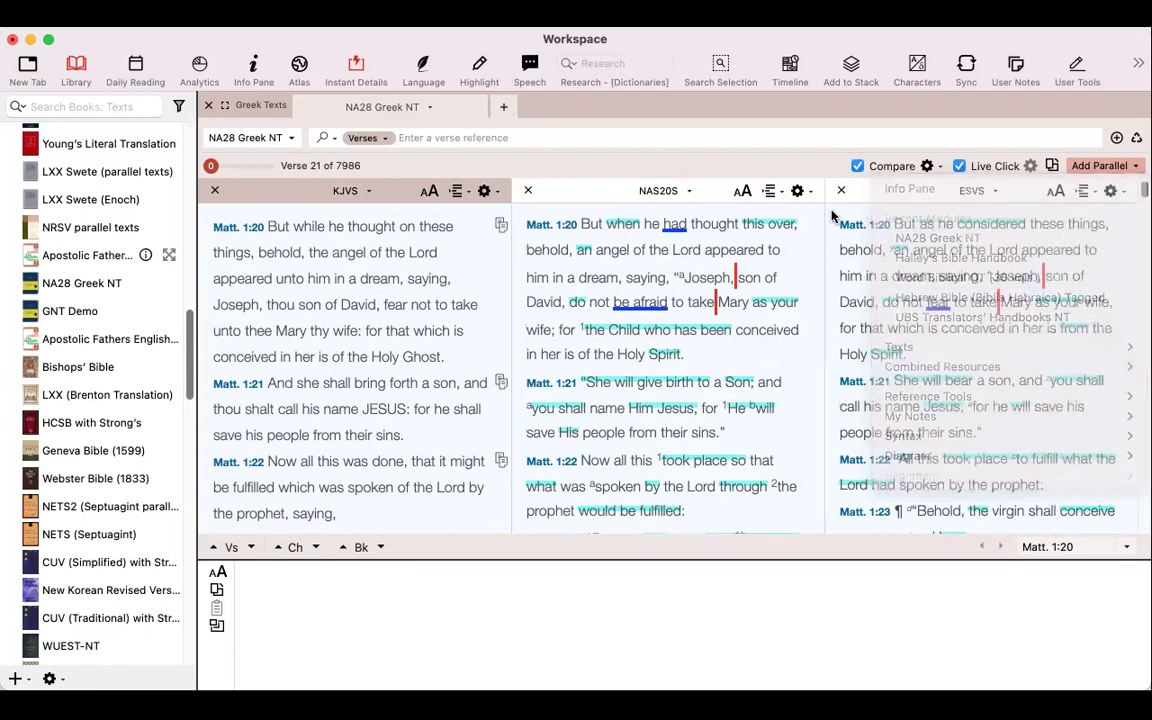
click(841, 190)
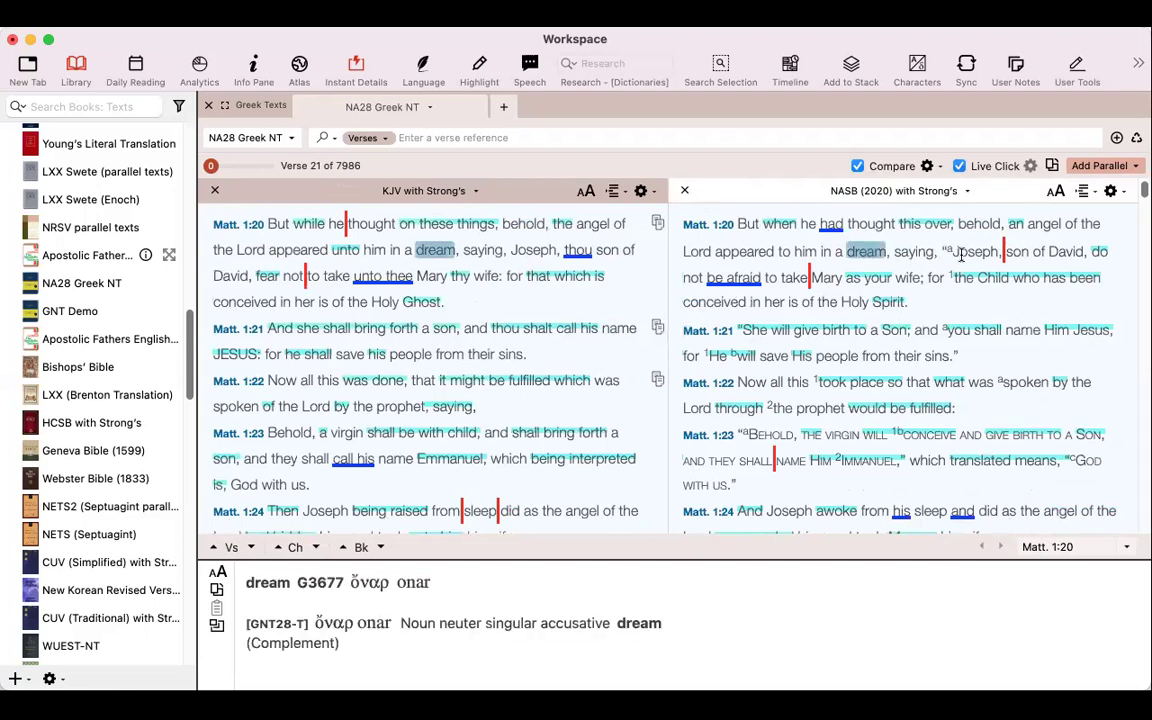
click(684, 190)
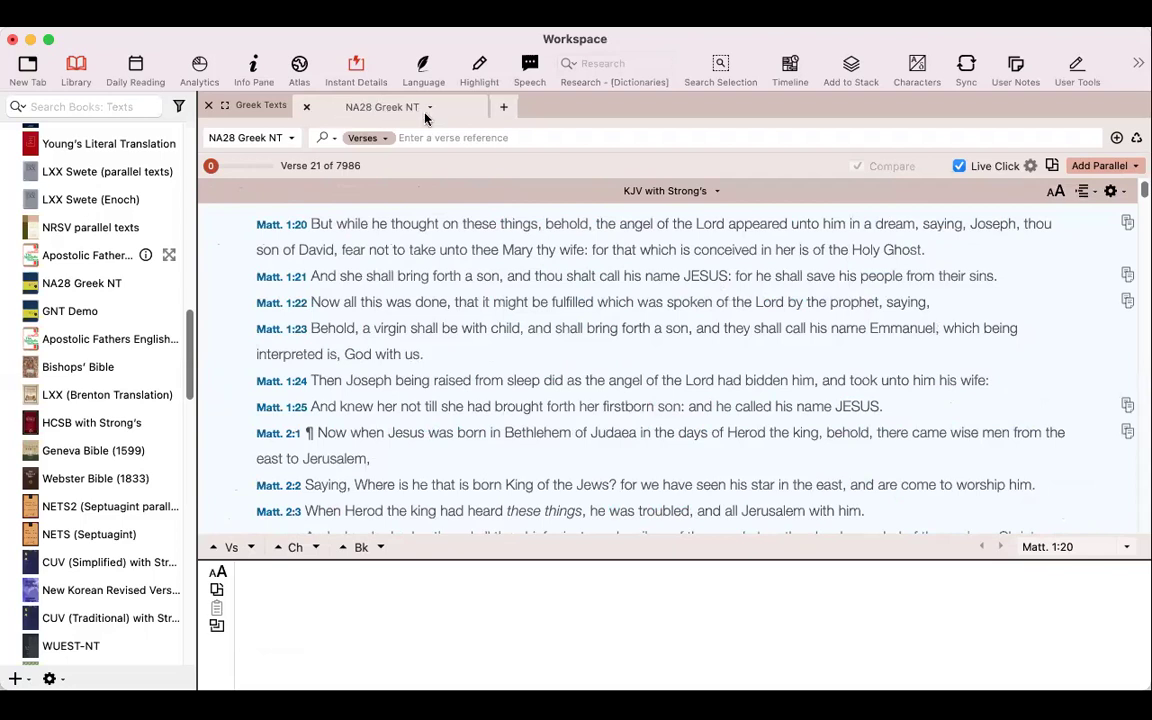
click(304, 108)
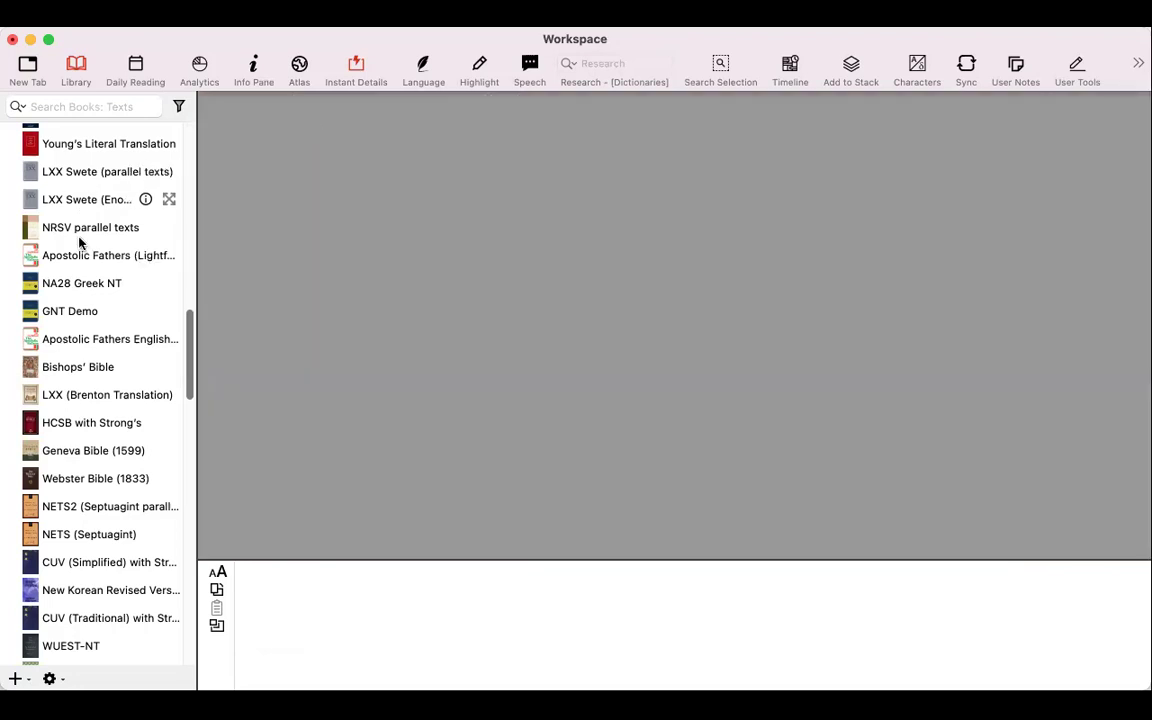
Find NA28 Greek NT among the library's texts and open it in the workspace.
scroll(74, 340, down, 10)
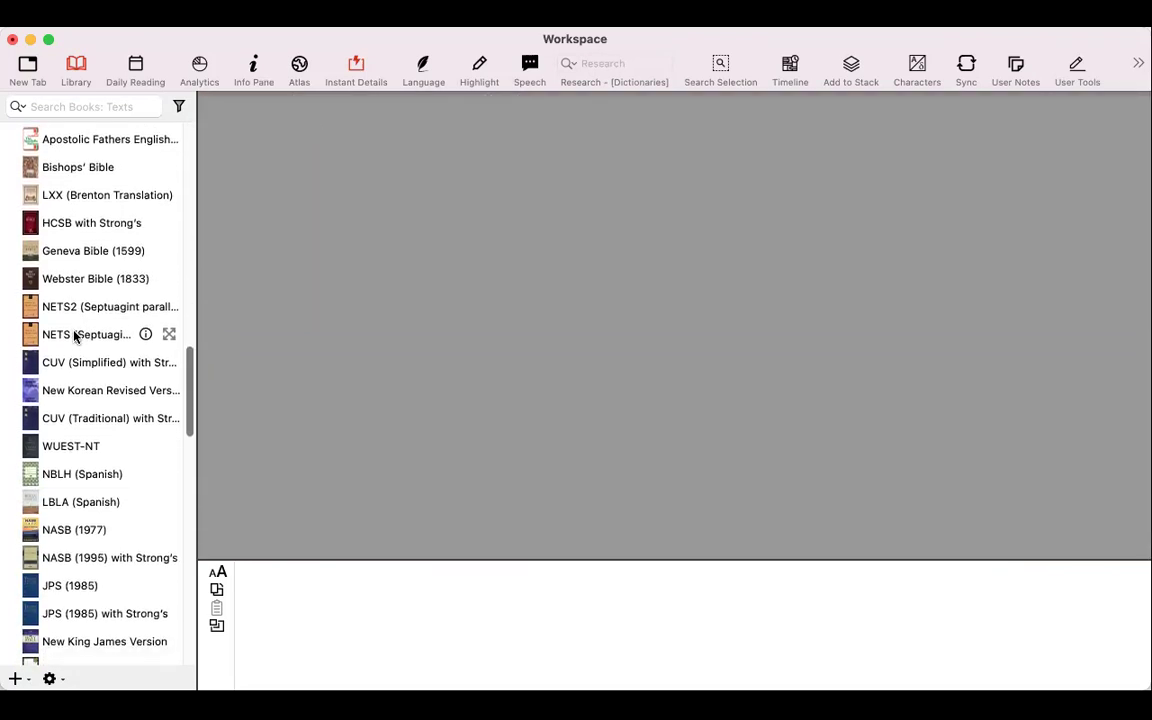
scroll(77, 416, up, 20)
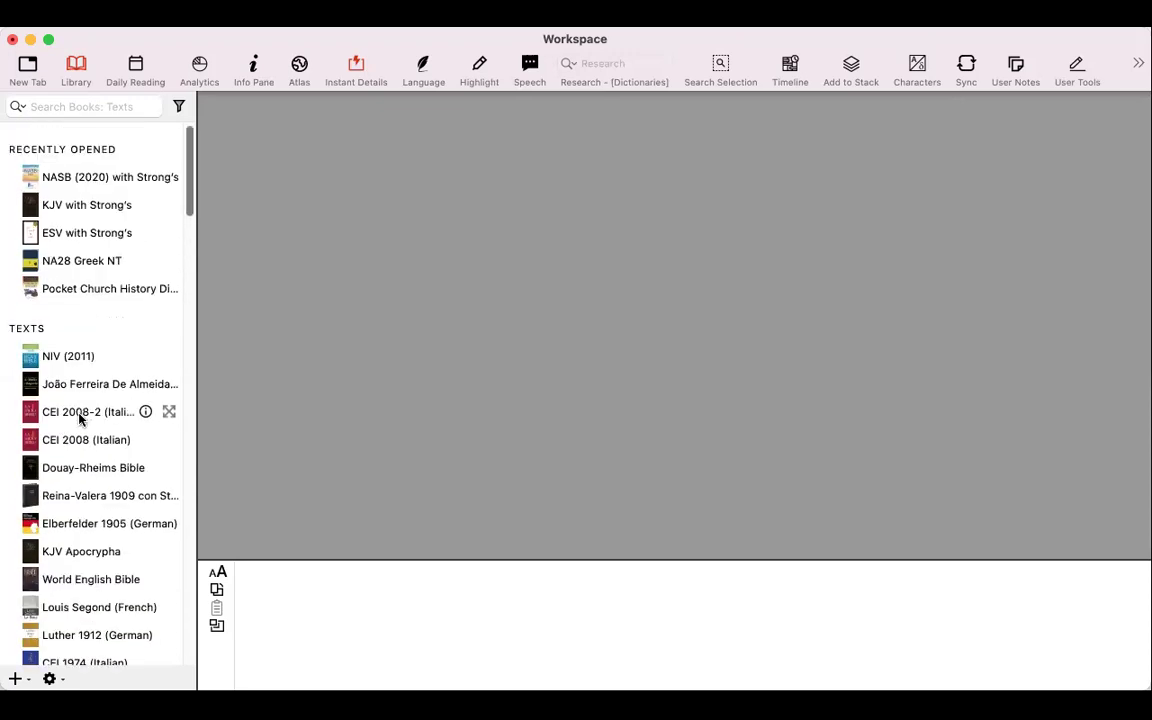
scroll(79, 419, down, 19)
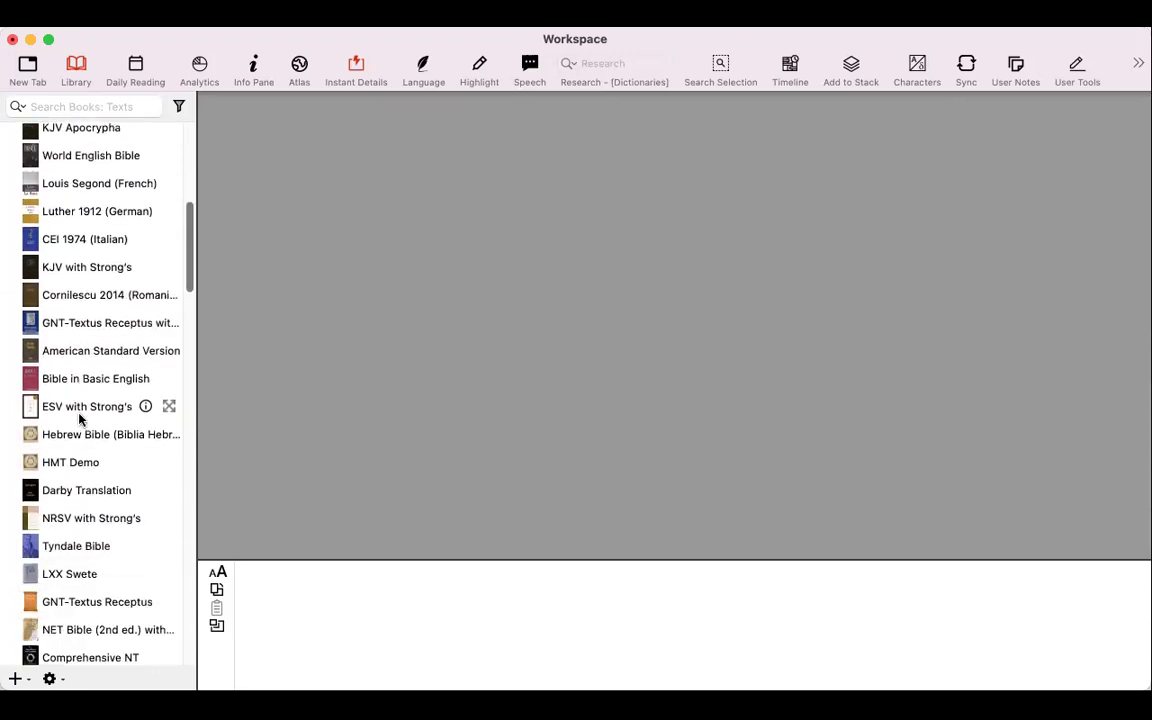
scroll(79, 419, down, 10)
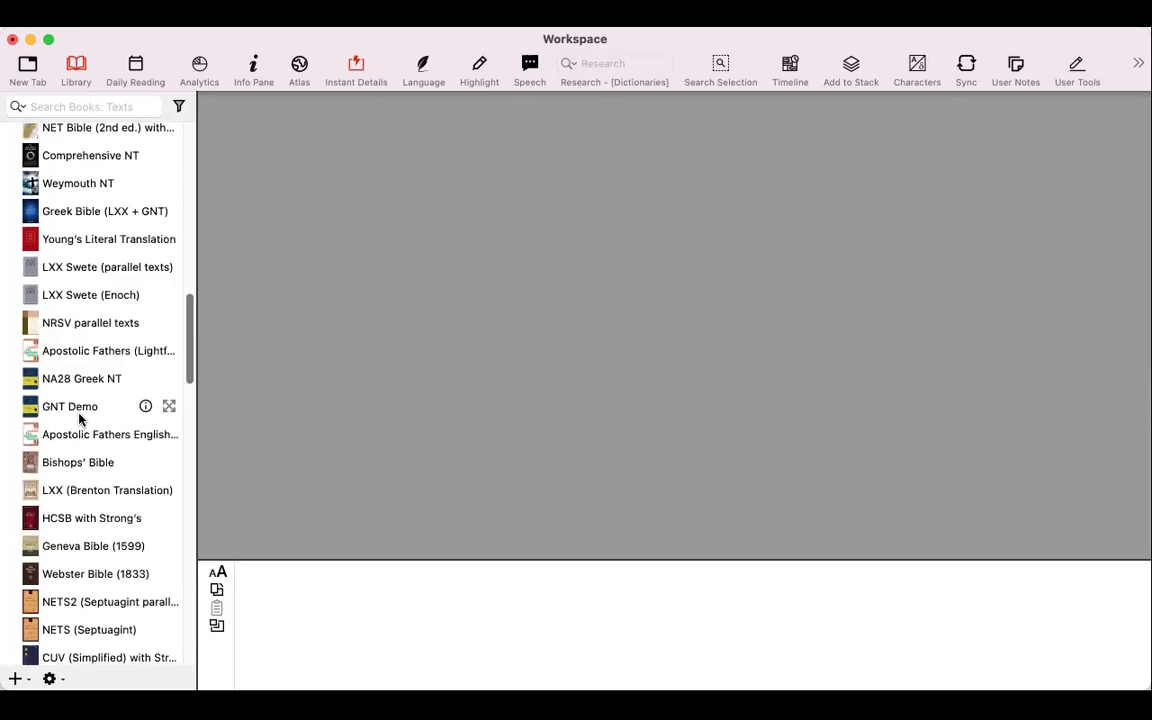
click(67, 381)
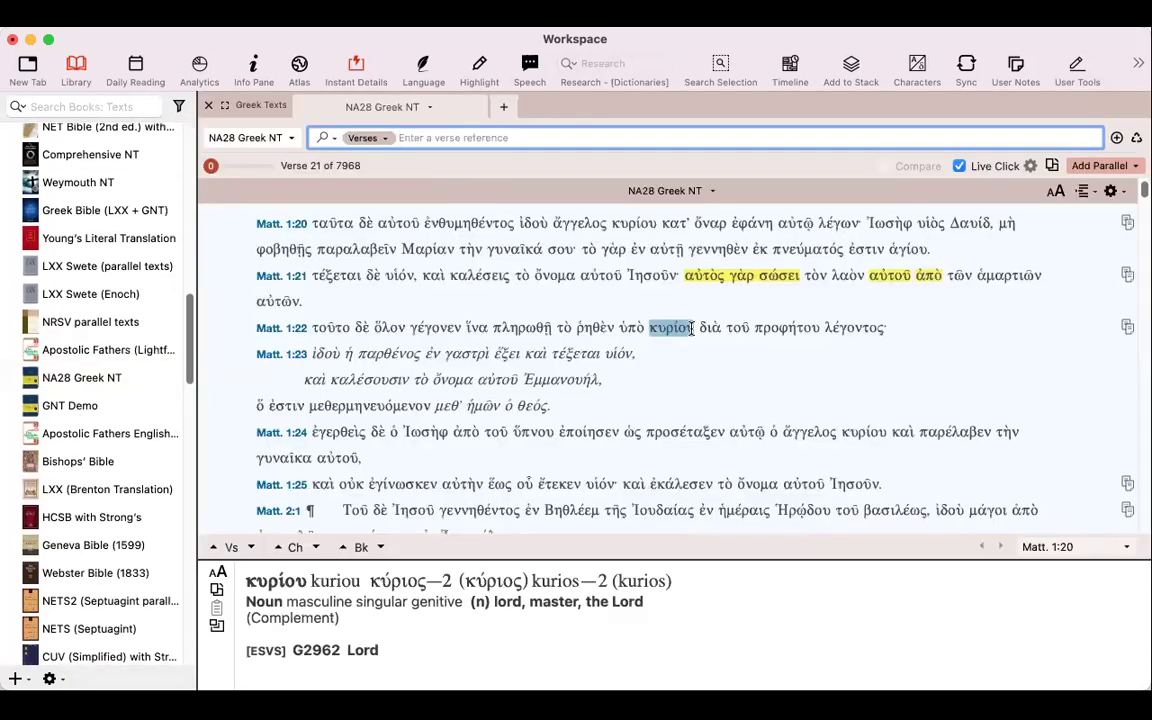
Add NASB (2020) with Strong's and the Andrews Bible Commentary (New Testament) as parallels to the Greek text.
click(1100, 166)
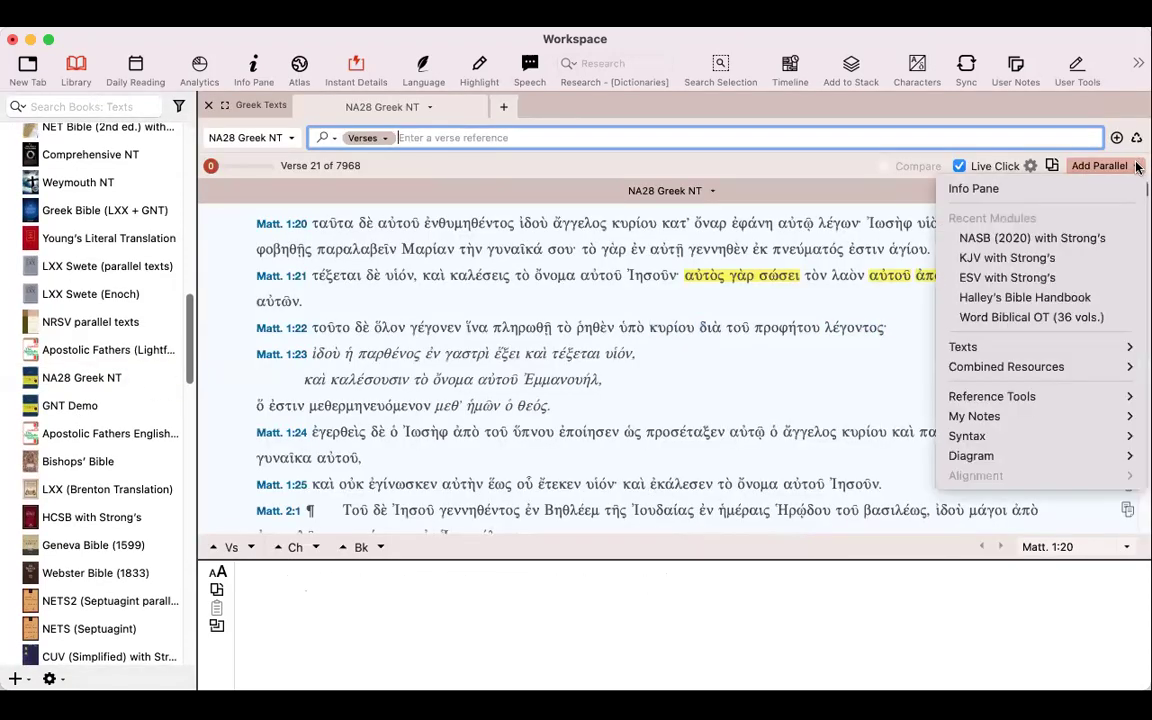
click(1022, 240)
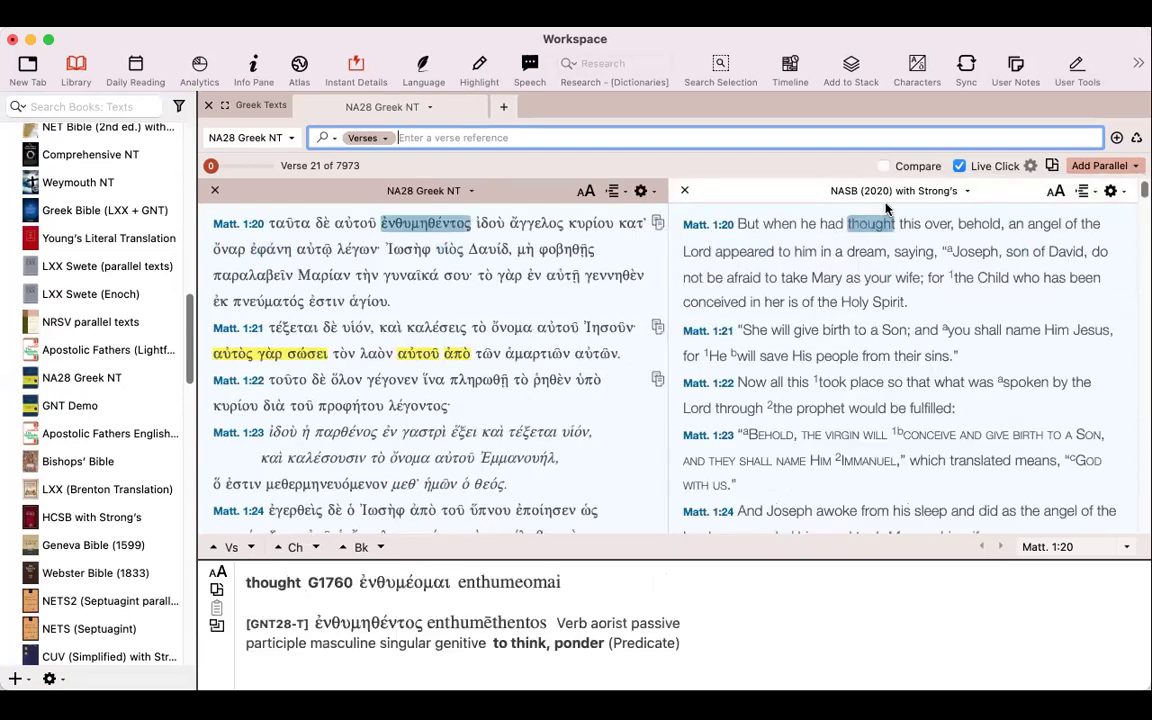
click(1137, 167)
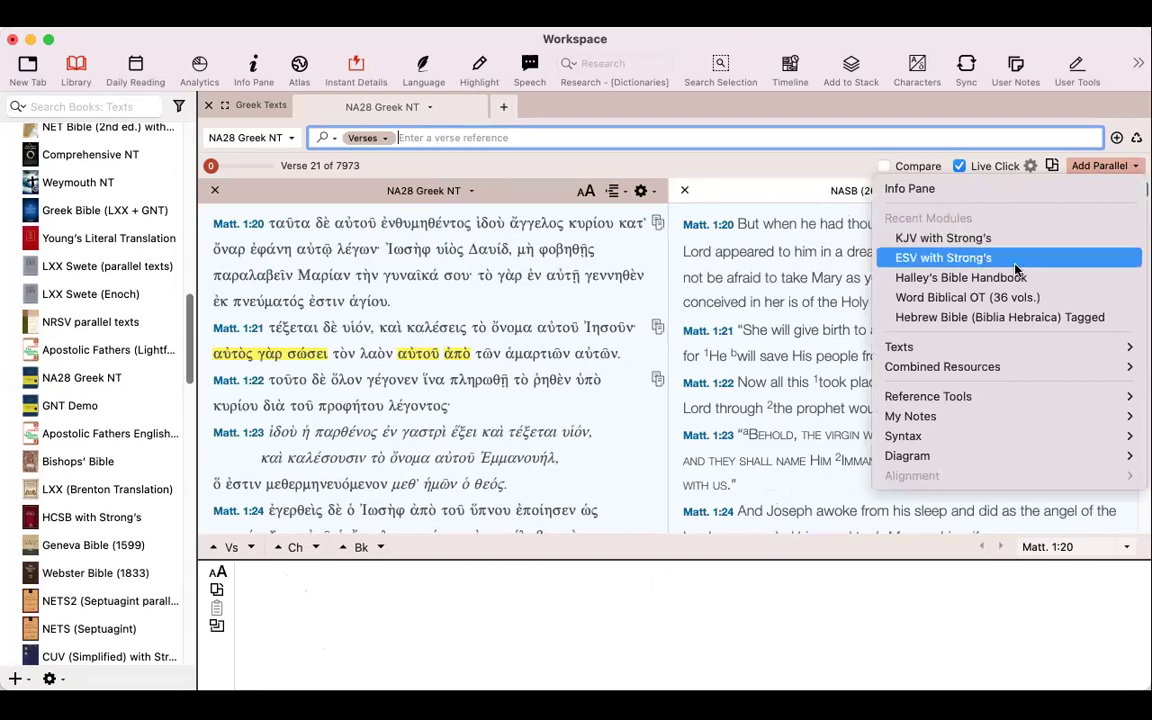
mouse_move(957, 353)
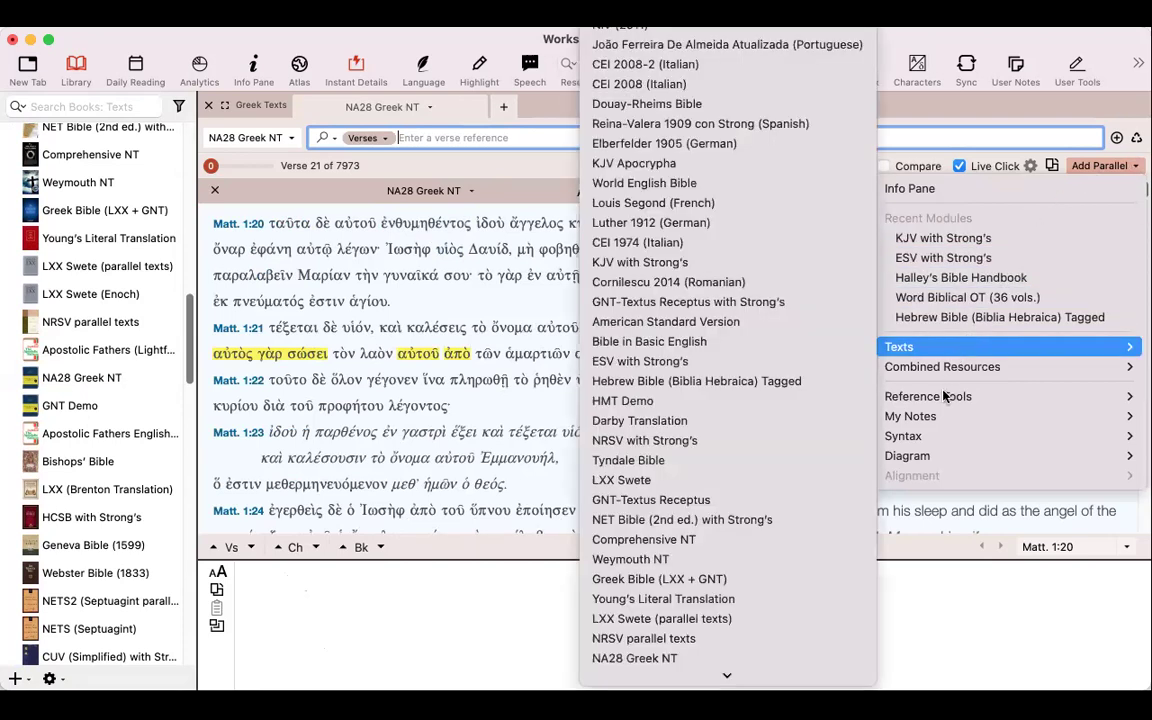
mouse_move(943, 401)
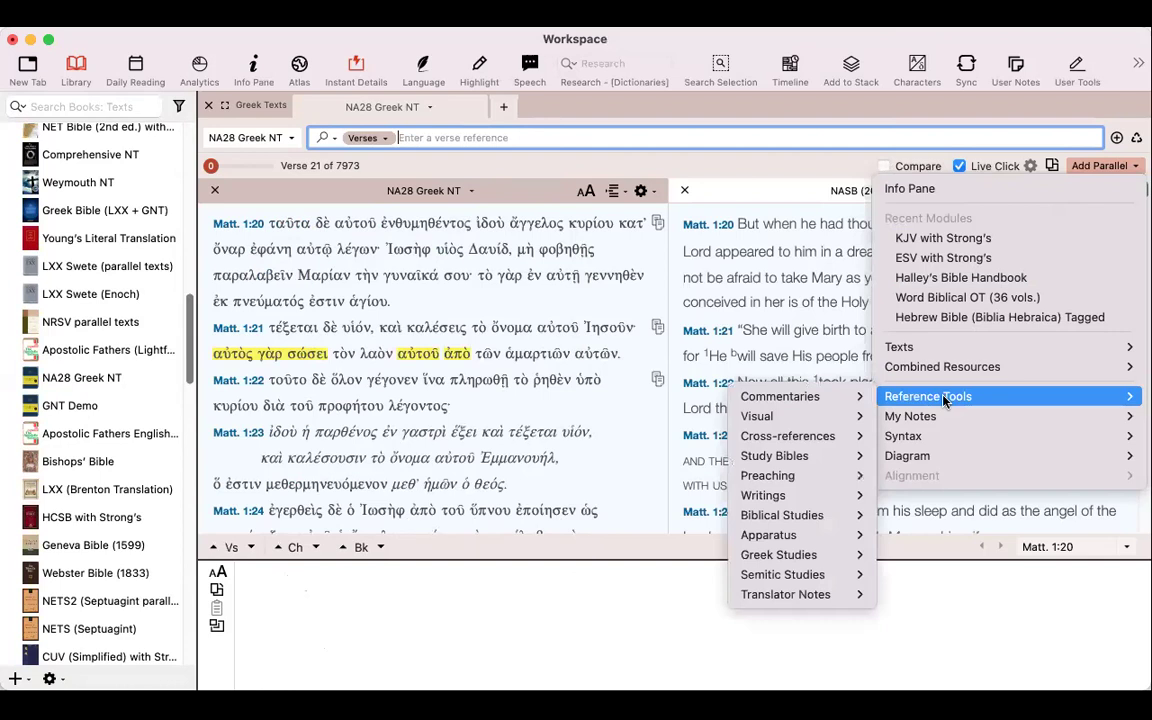
mouse_move(805, 396)
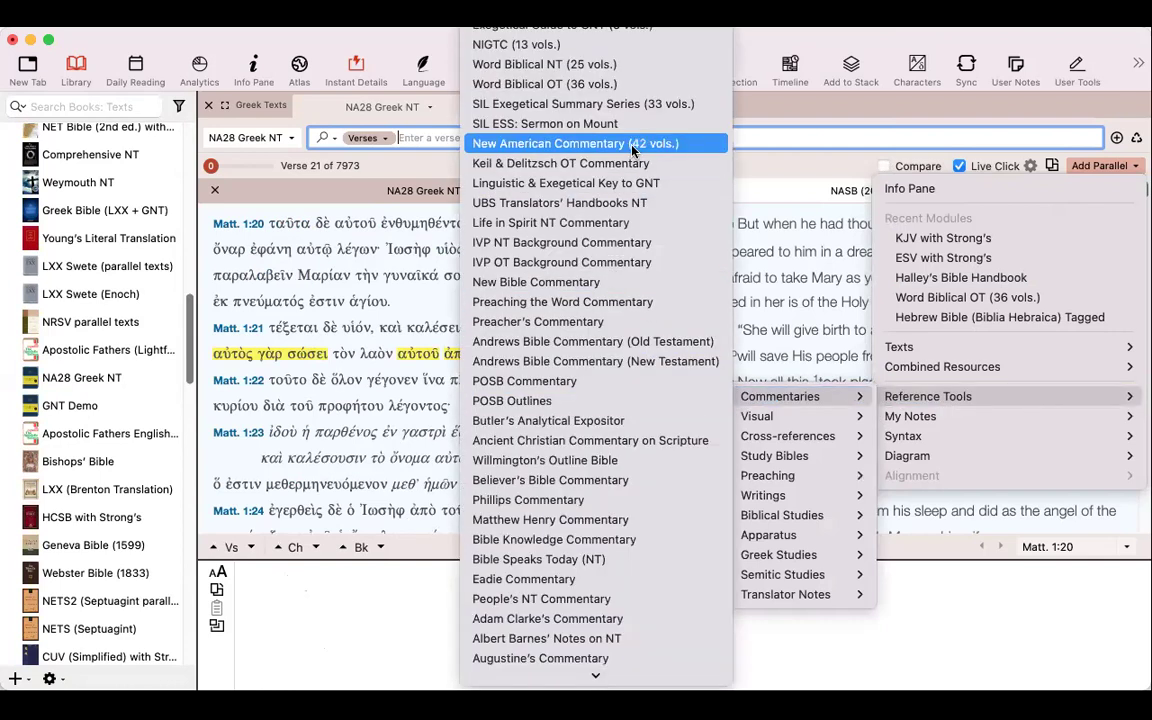
click(590, 362)
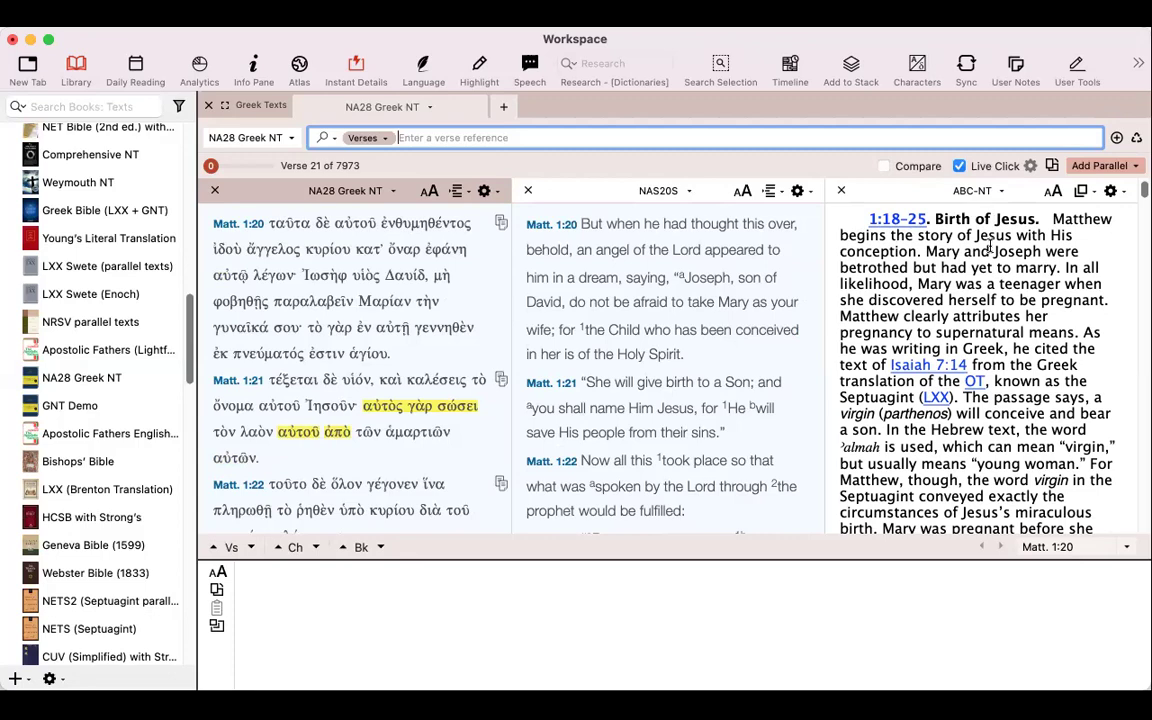
Read through Matthew 1-2 in the Greek and NASB panes, check how the commentary follows, and return to Matthew 1:1.
scroll(343, 300, down, 10)
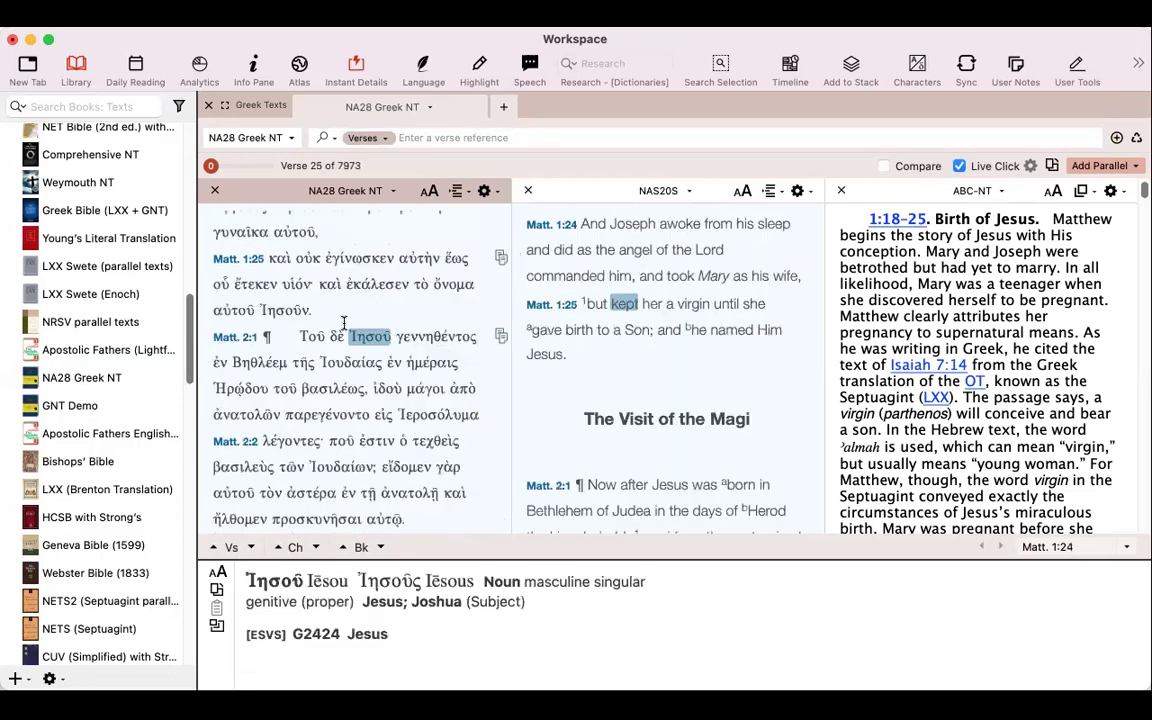
scroll(343, 322, down, 10)
scroll(343, 322, down, 10)
scroll(460, 313, down, 10)
scroll(410, 345, down, 10)
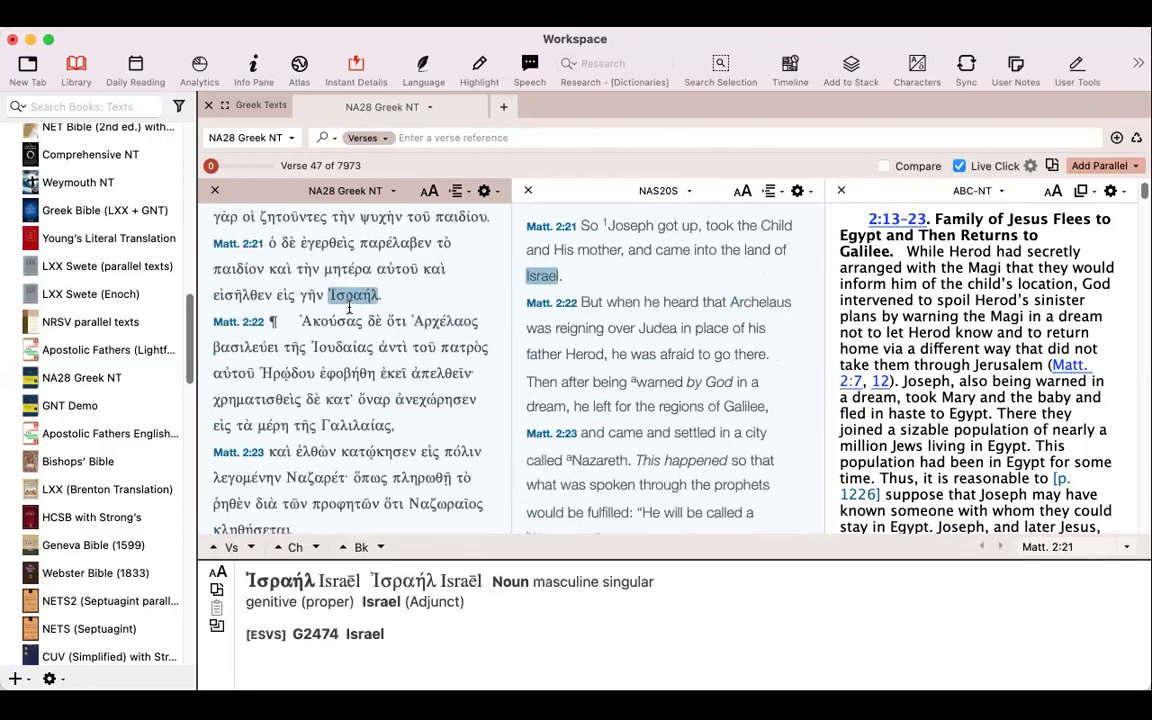
scroll(350, 307, up, 15)
scroll(350, 307, up, 15)
scroll(350, 307, down, 3)
scroll(349, 307, down, 2)
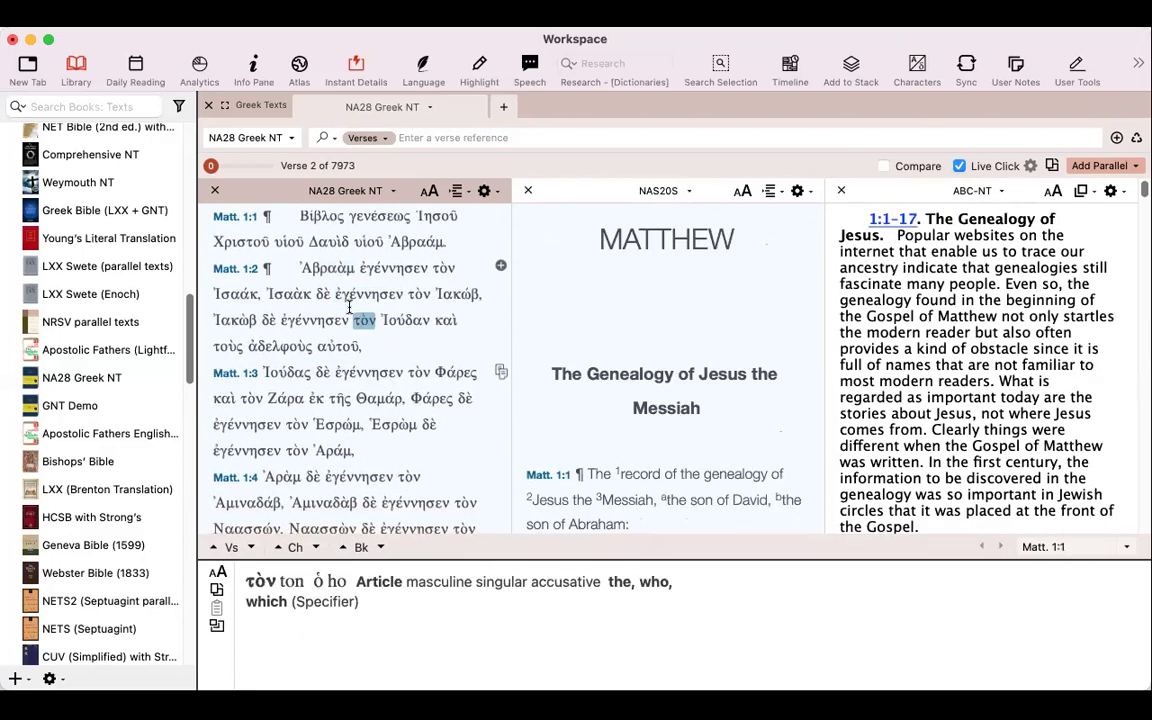
scroll(771, 368, down, 3)
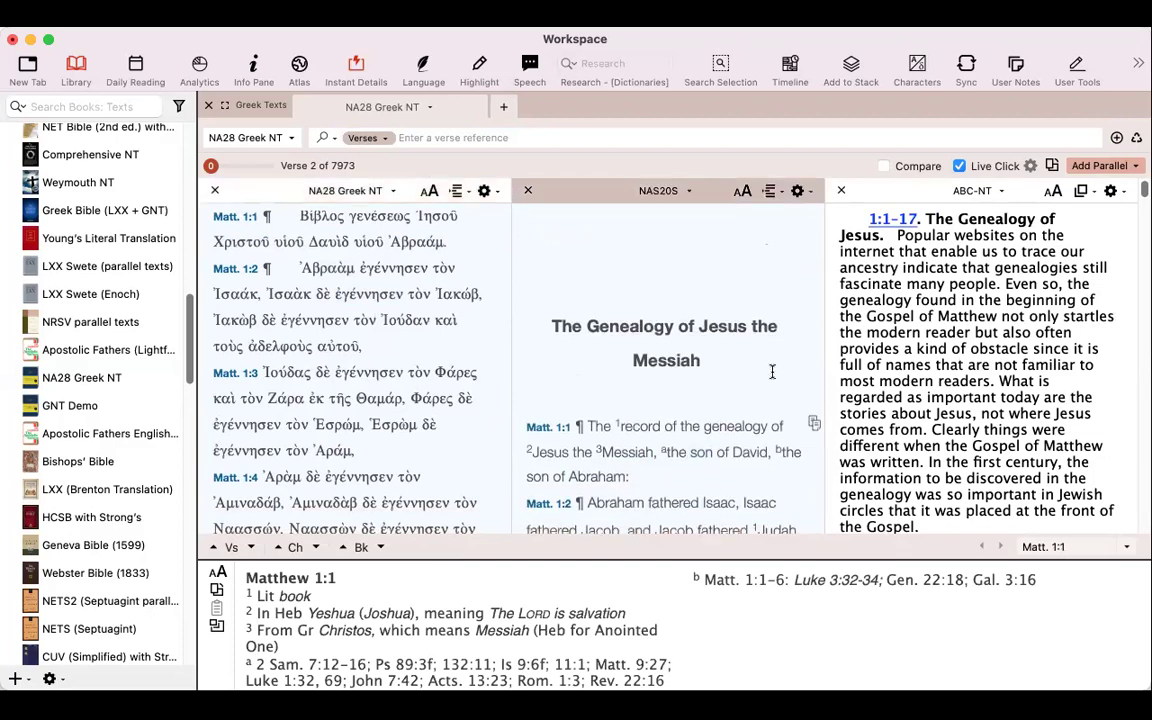
scroll(772, 372, down, 2)
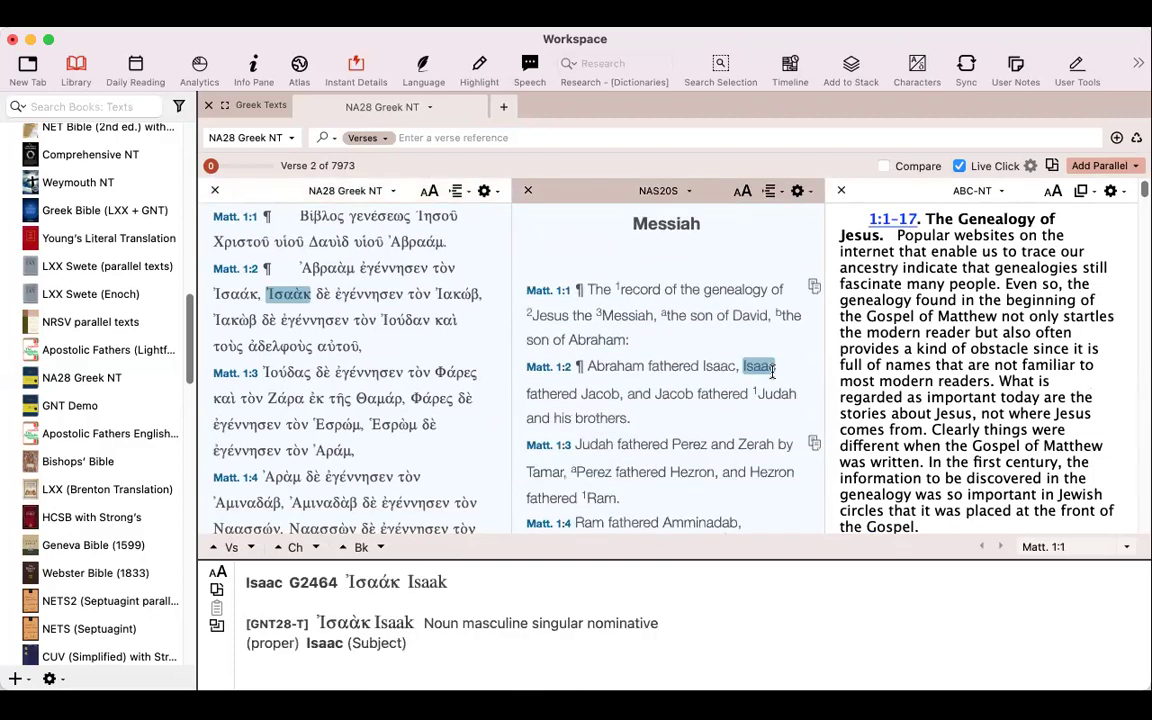
scroll(773, 370, down, 2)
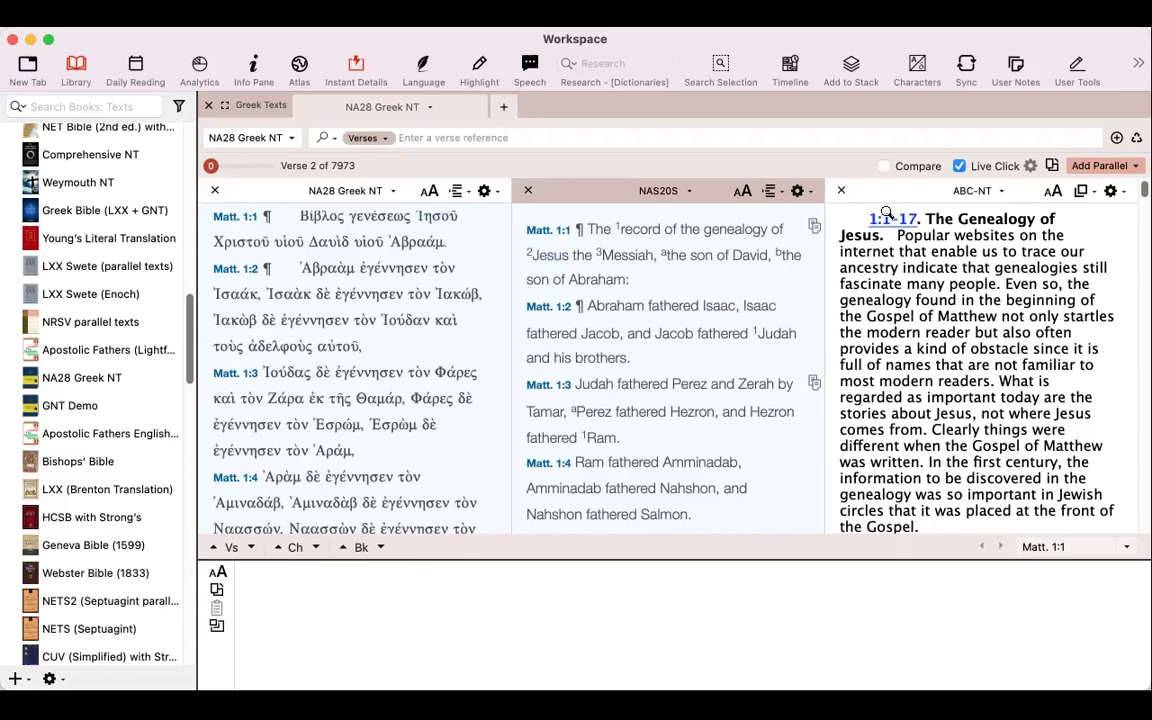
Close the ABC-NT commentary pane and hide the library.
click(841, 193)
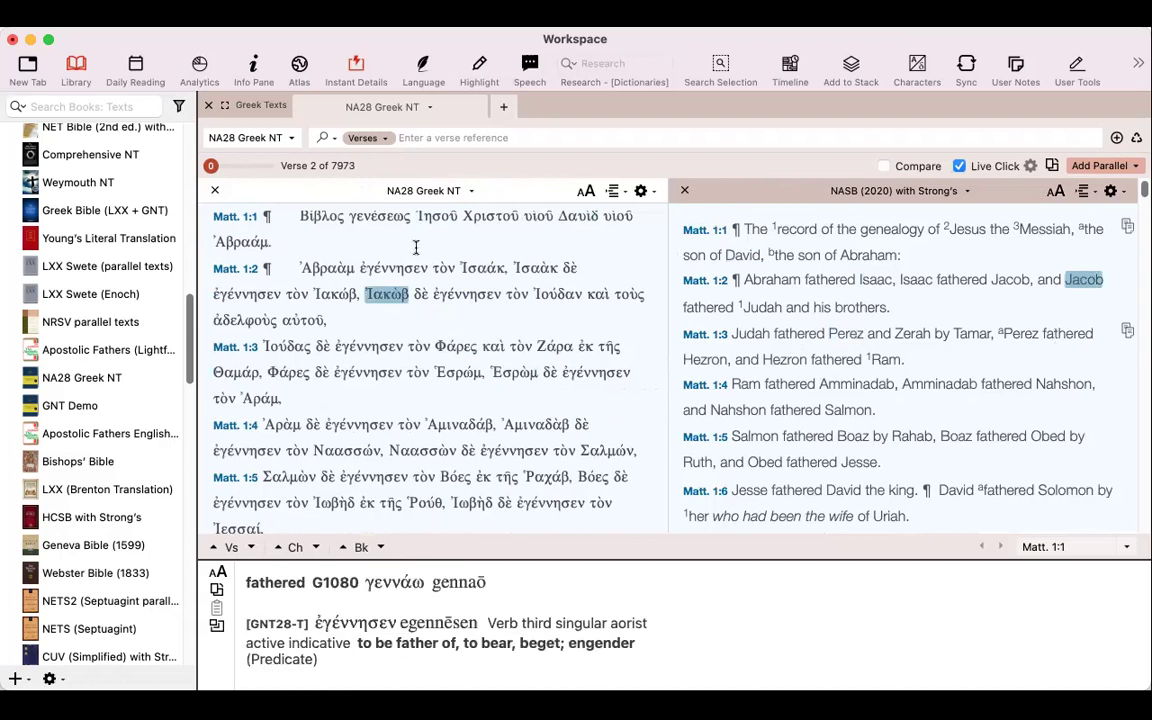
click(72, 75)
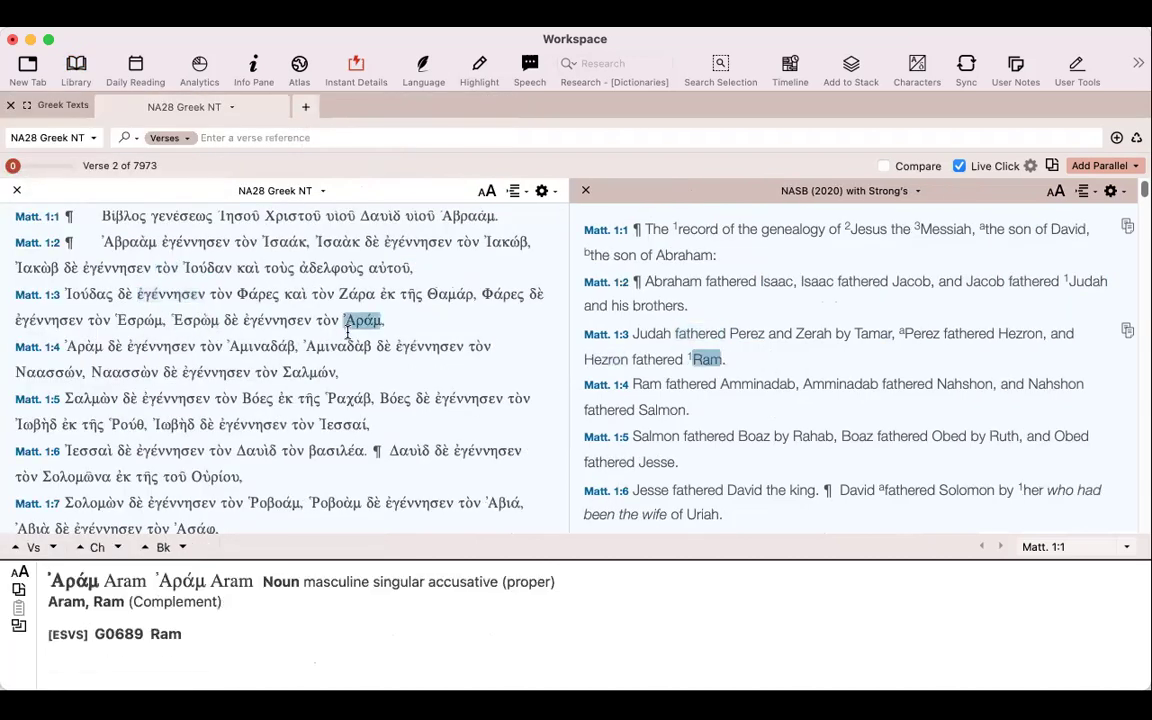
Add an Info Pane parallel beside the NA28 and NASB texts and check the word details in Matthew 1.
click(77, 70)
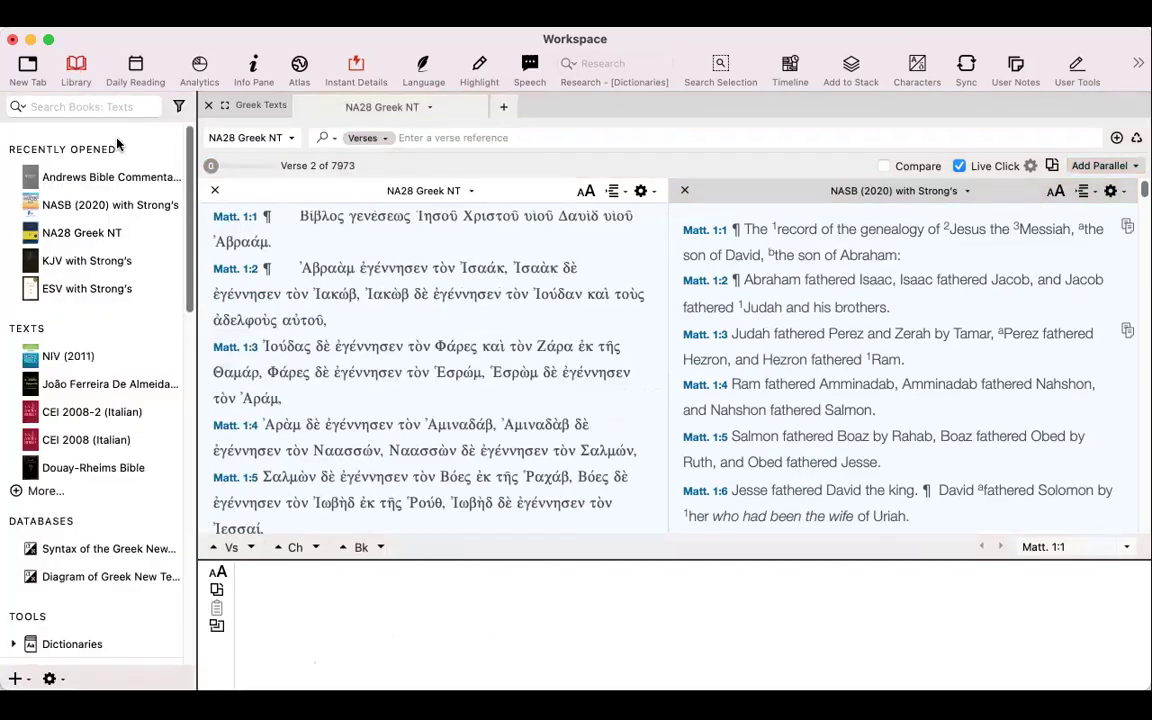
click(76, 70)
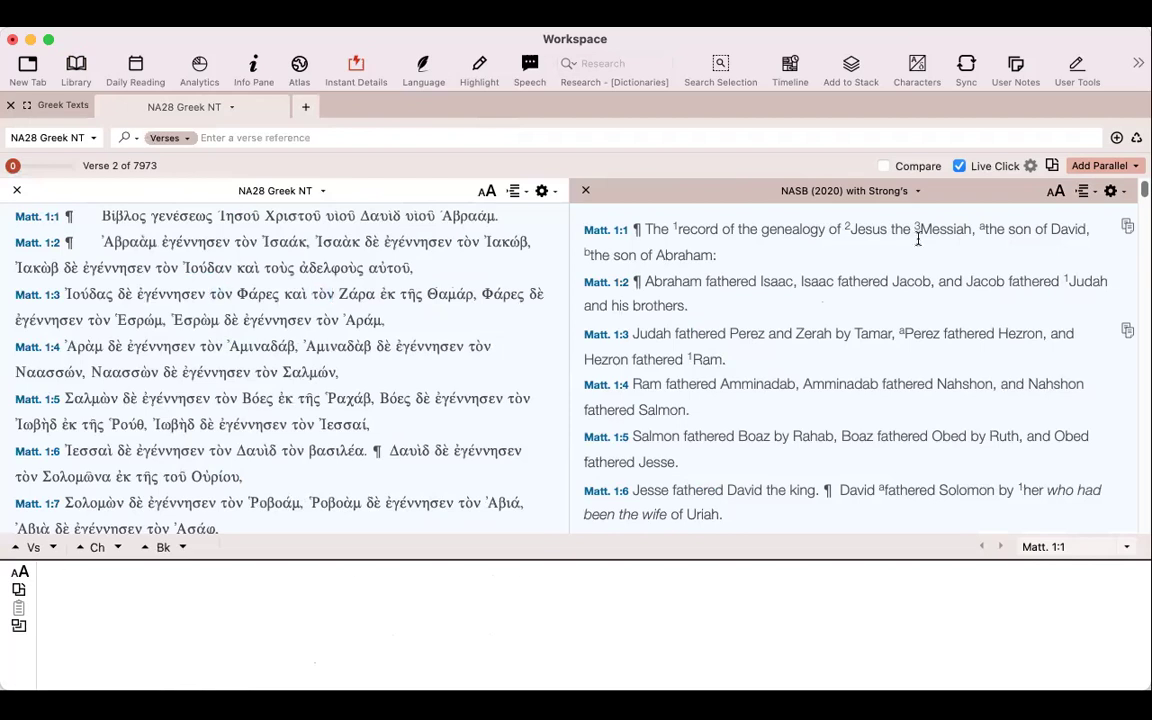
click(1138, 166)
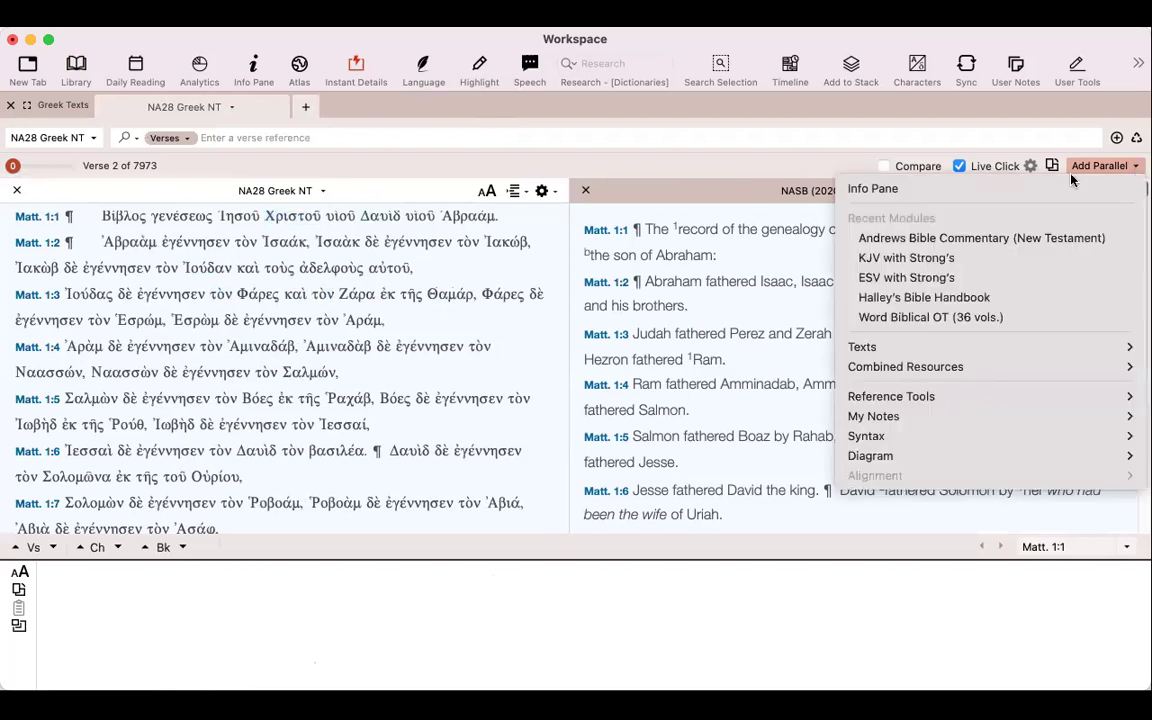
click(948, 188)
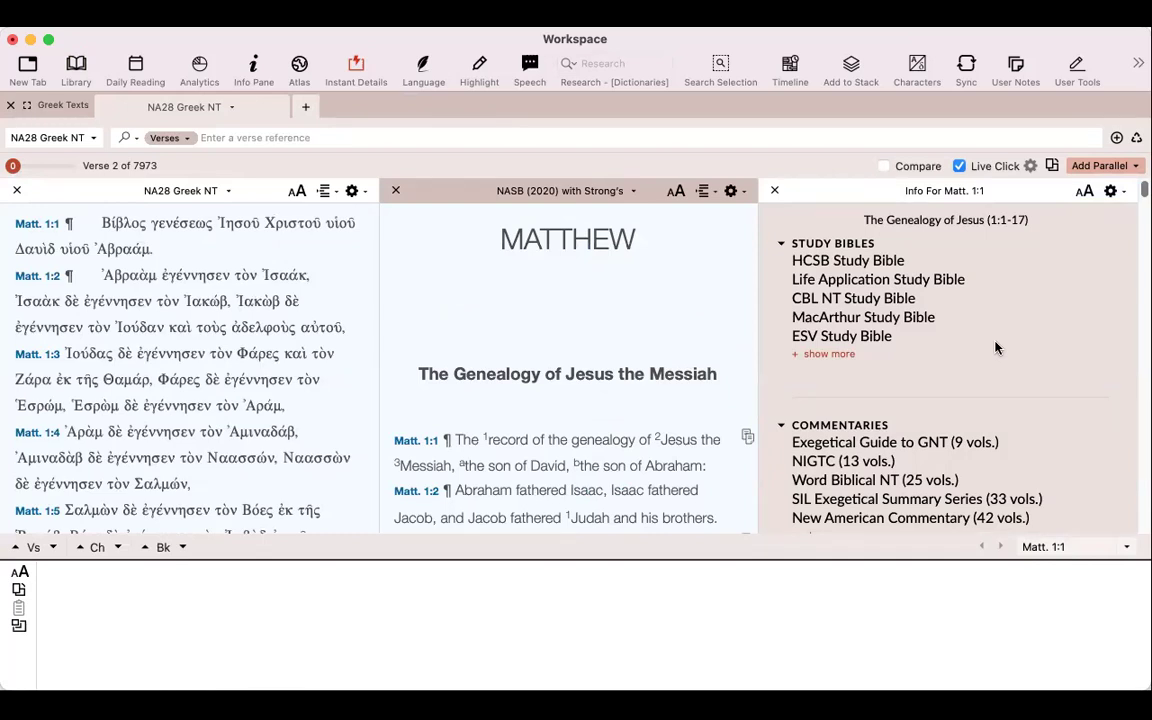
scroll(671, 404, down, 4)
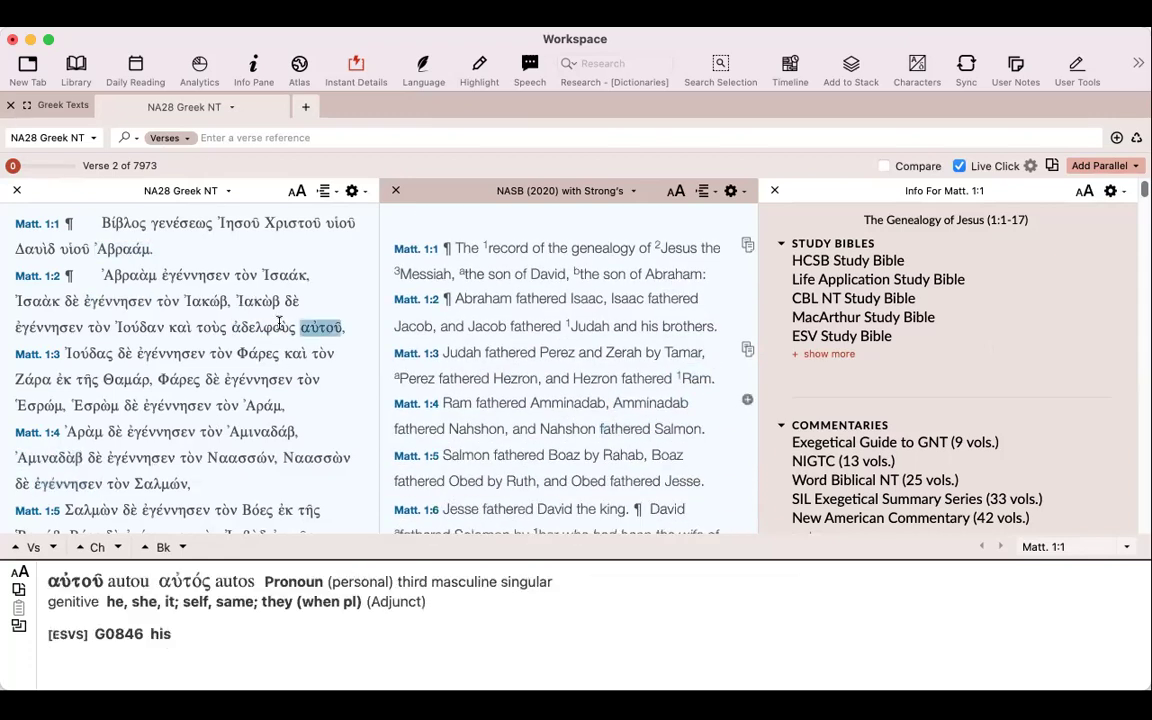
mouse_move(275, 308)
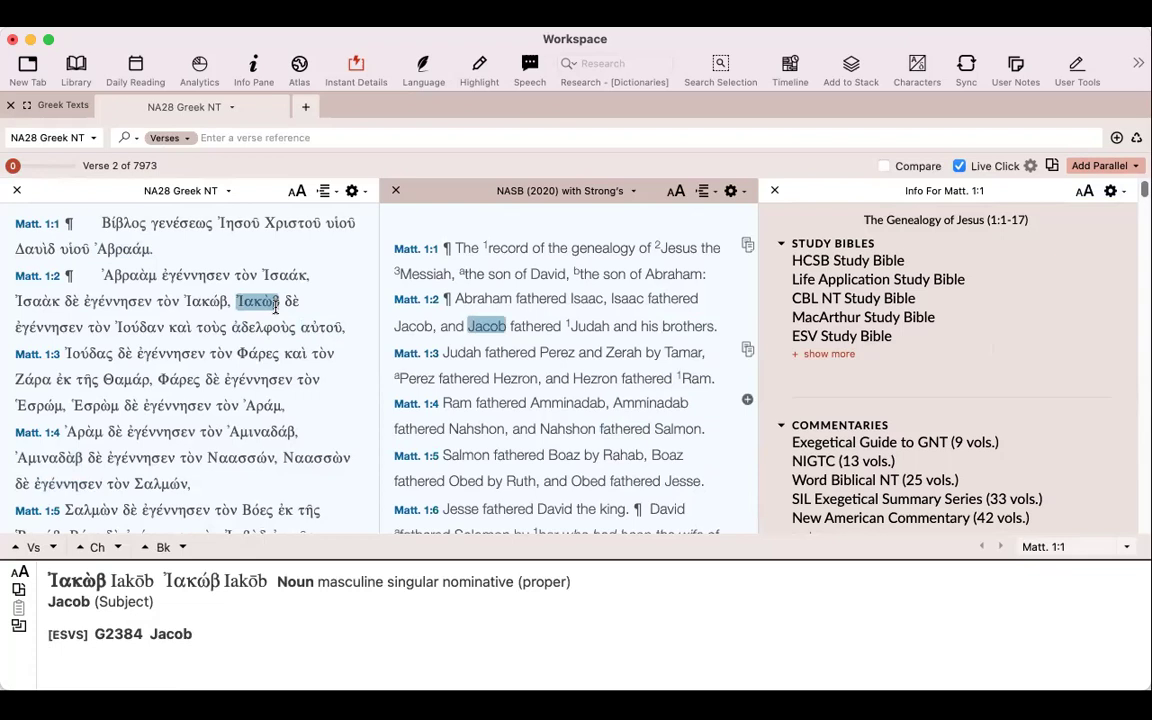
mouse_move(212, 300)
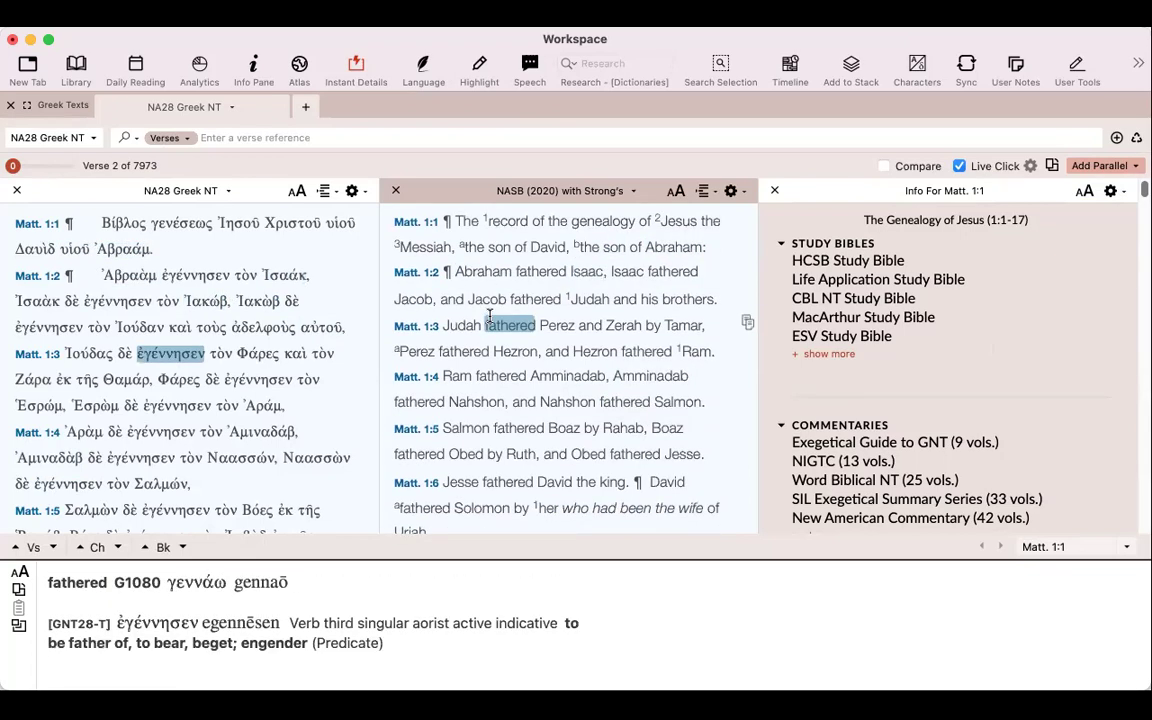
Open the HCSB Study Bible notes on Matthew 1:1 from the Info Pane, replacing them with the Life Application Study Bible.
mouse_move(838, 258)
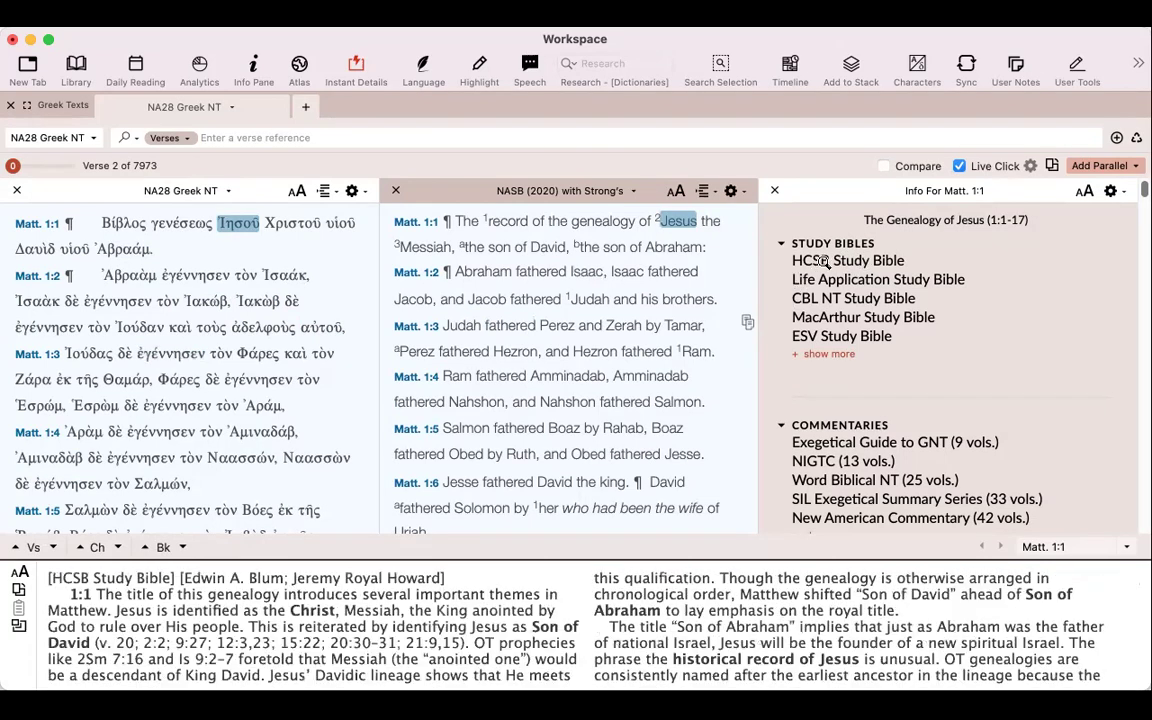
click(850, 261)
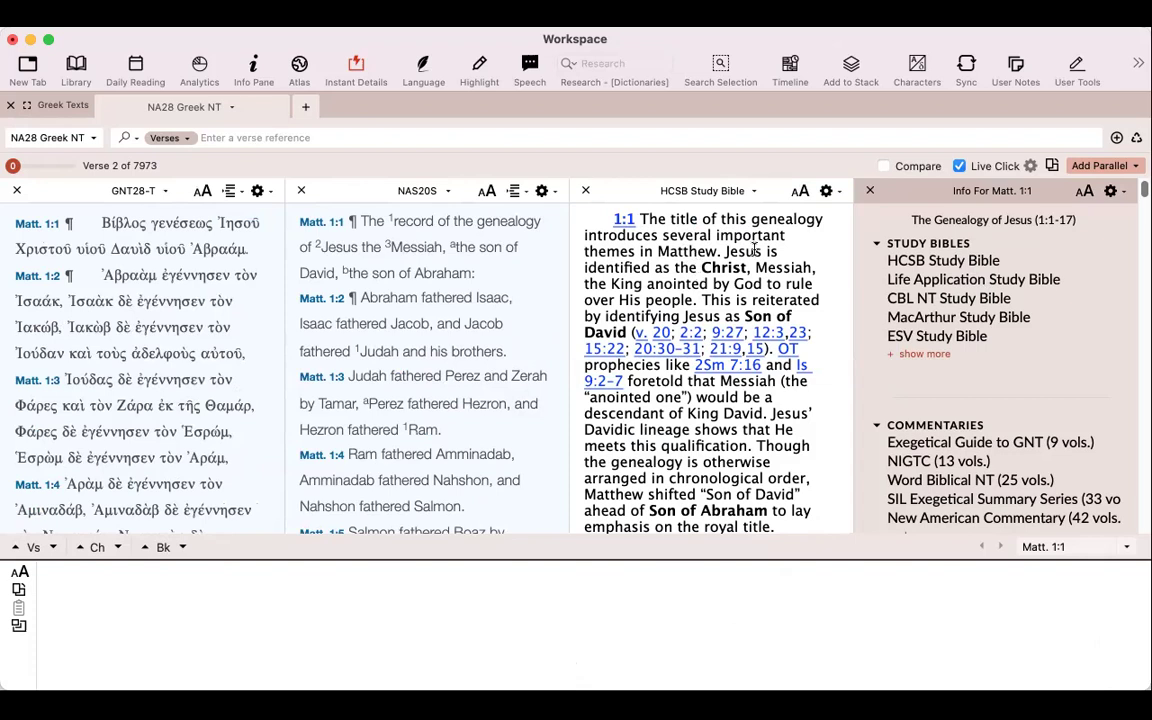
scroll(695, 263, down, 1)
scroll(695, 263, up, 2)
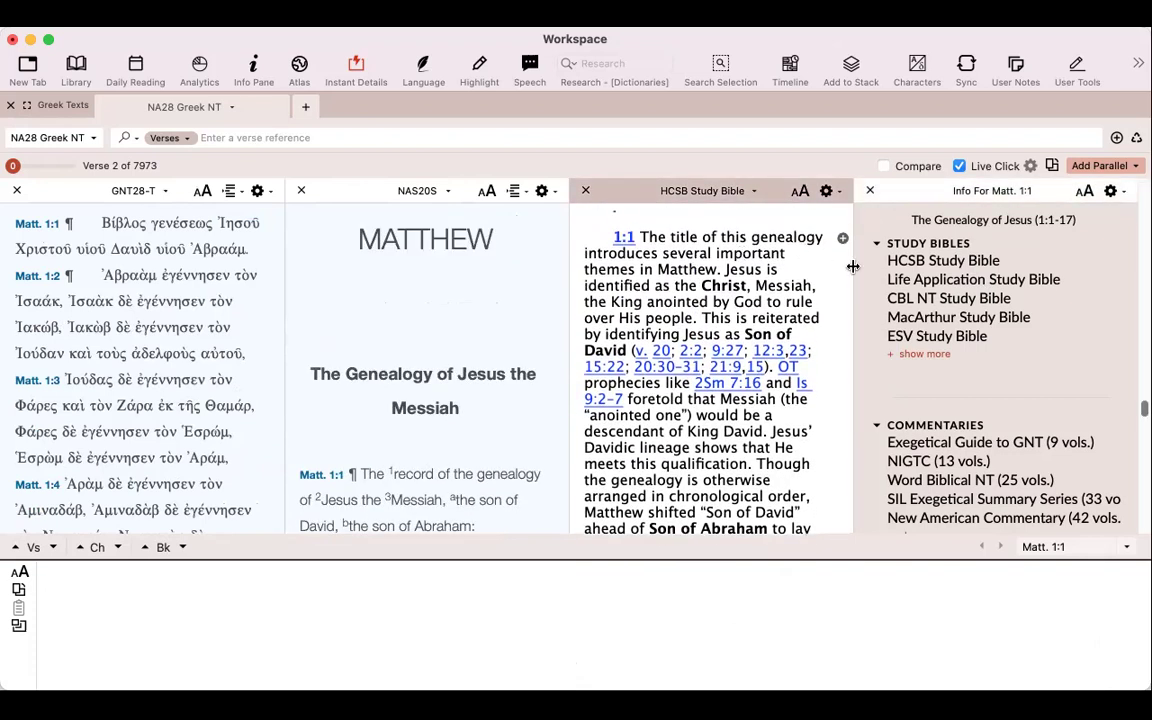
click(951, 284)
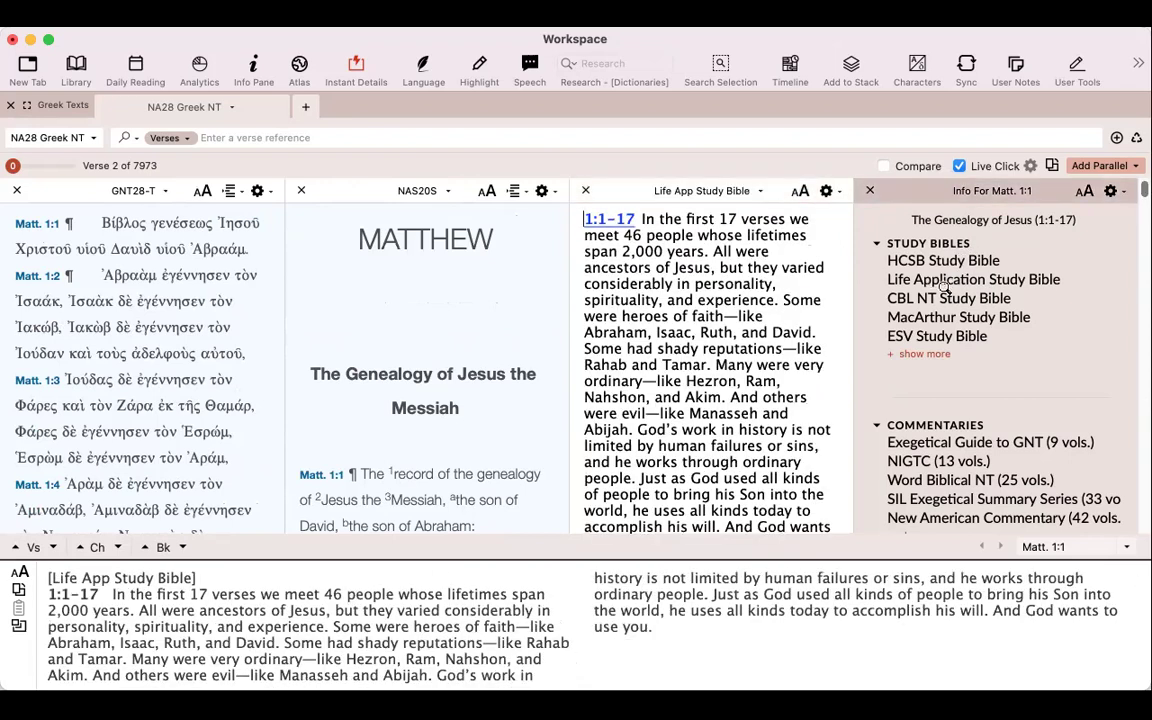
mouse_move(947, 300)
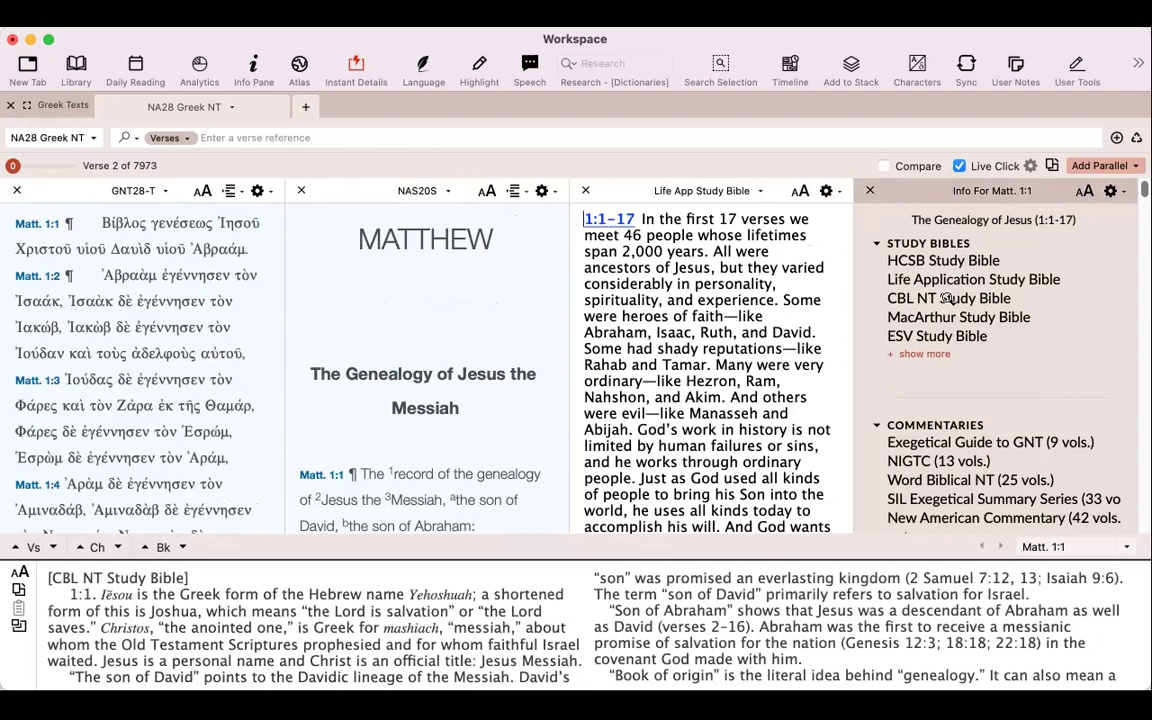
Close the Info Pane and add it again beside the Life Application Study Bible.
click(870, 190)
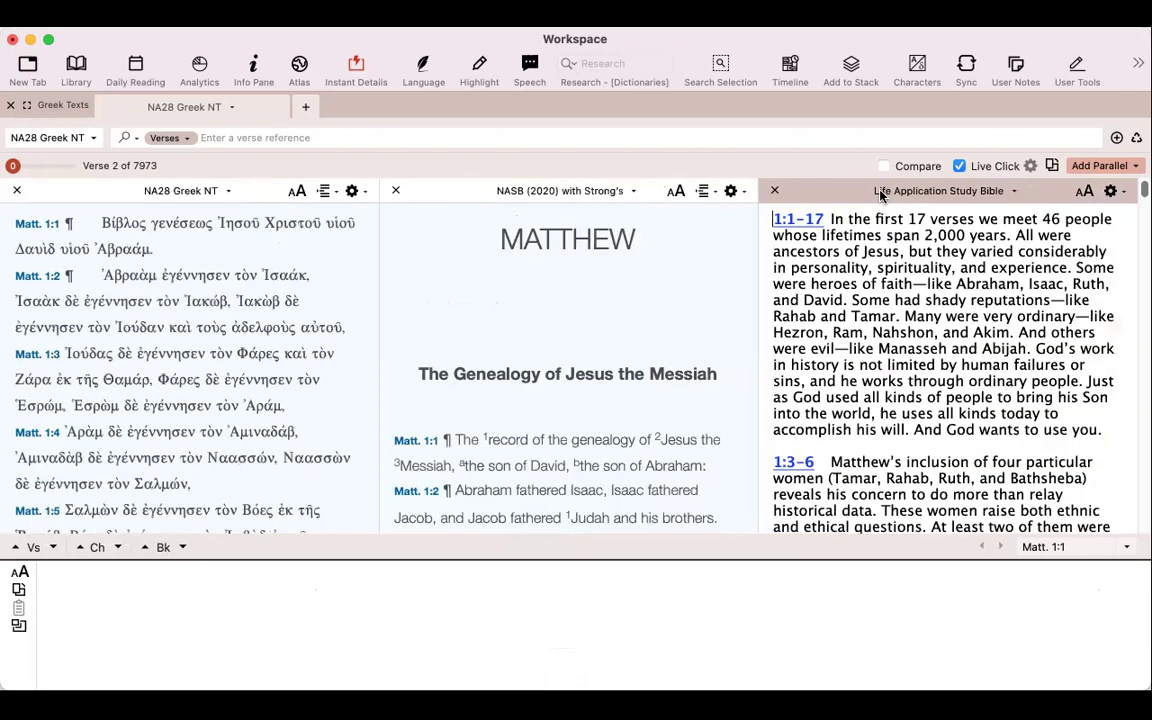
click(1137, 169)
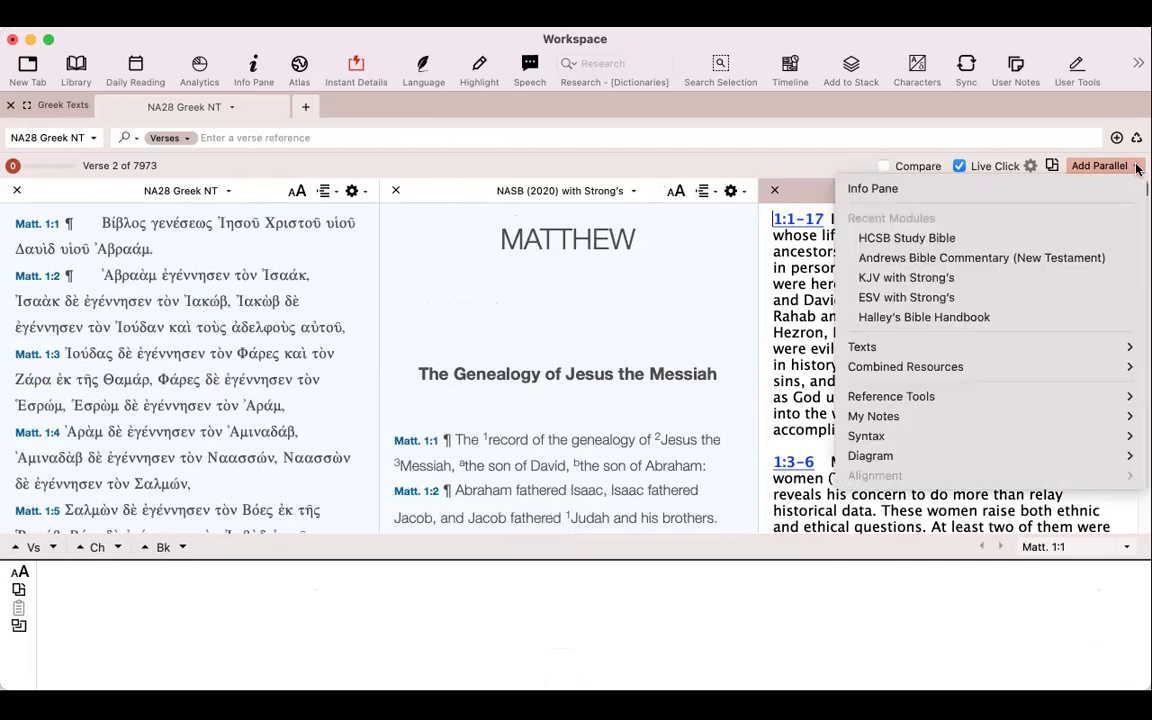
click(927, 195)
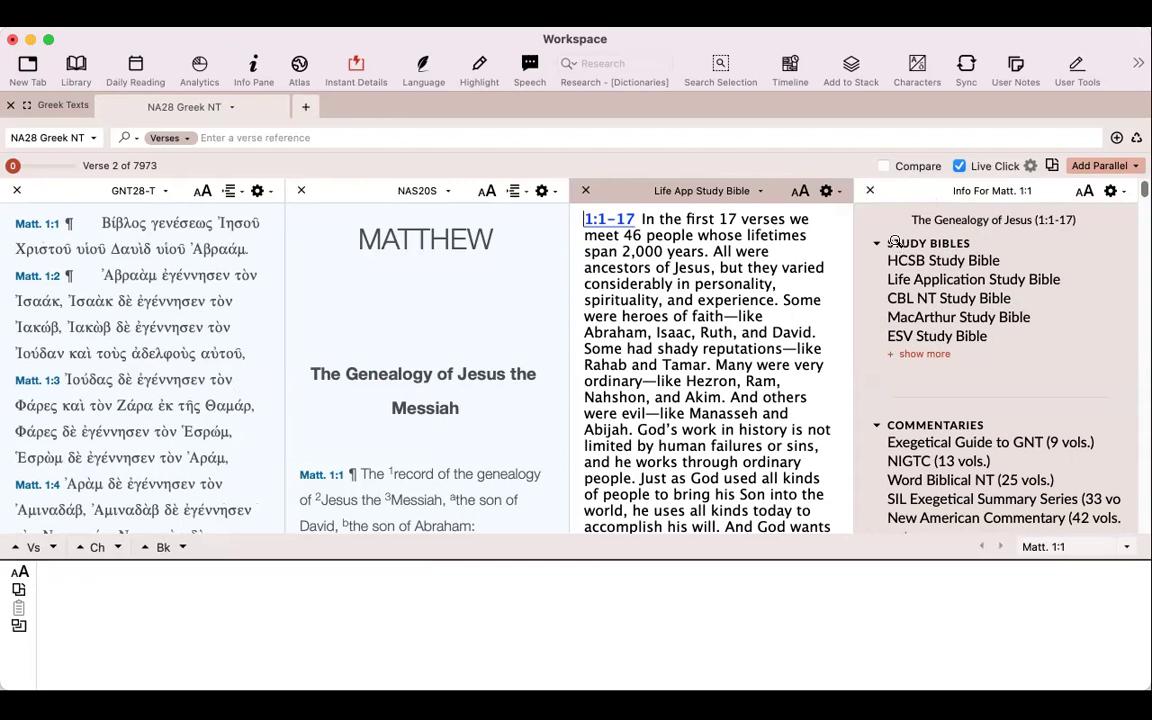
Examine the Info Pane's commentaries, topics and cross-references for Matthew 1:1, and expand the My Toolset section.
scroll(905, 300, down, 2)
scroll(905, 315, down, 2)
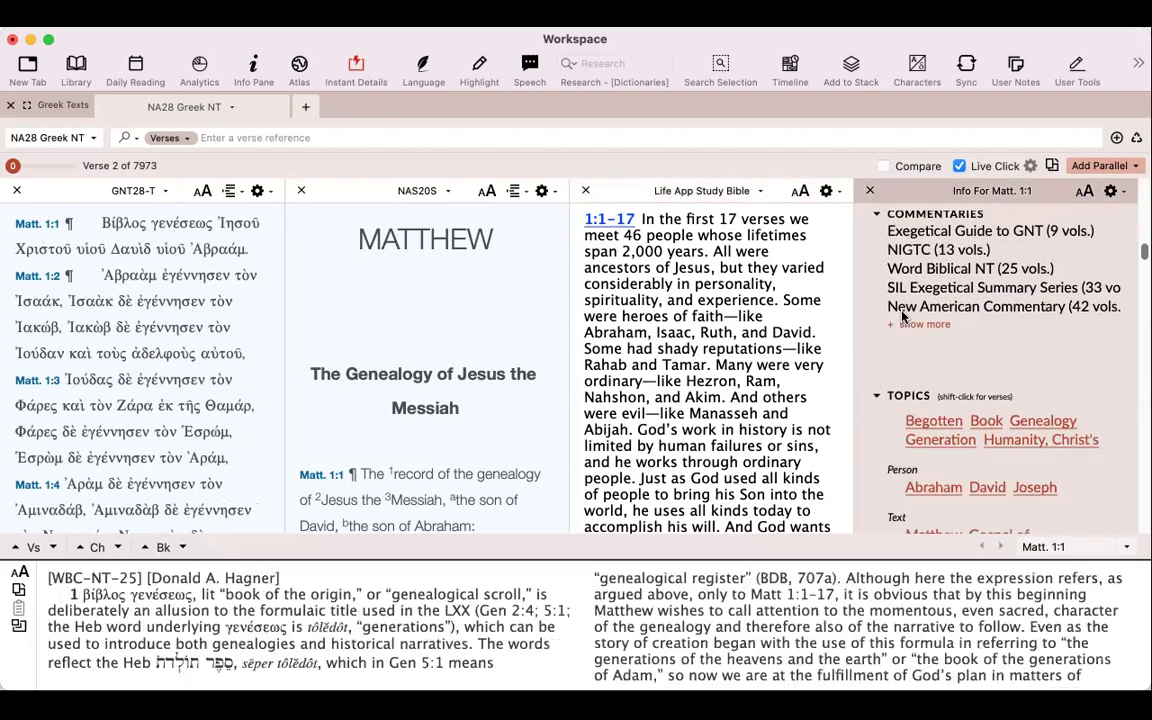
scroll(915, 375, down, 4)
scroll(917, 383, down, 8)
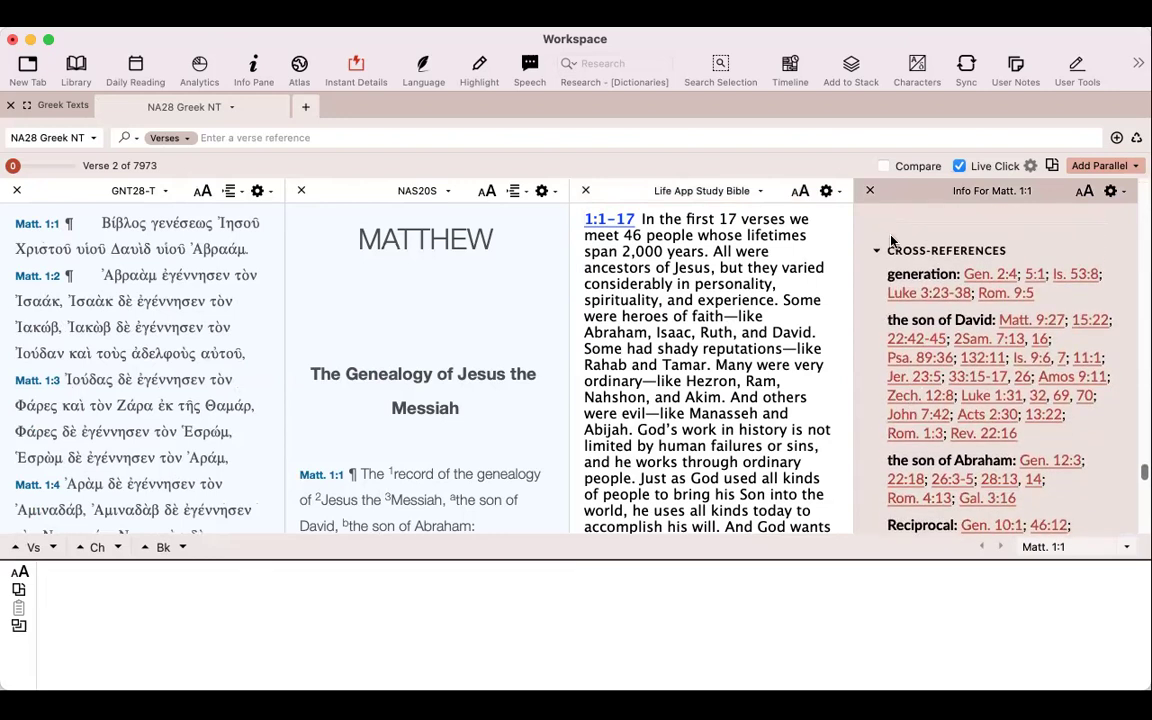
scroll(930, 273, down, 3)
scroll(920, 420, down, 1)
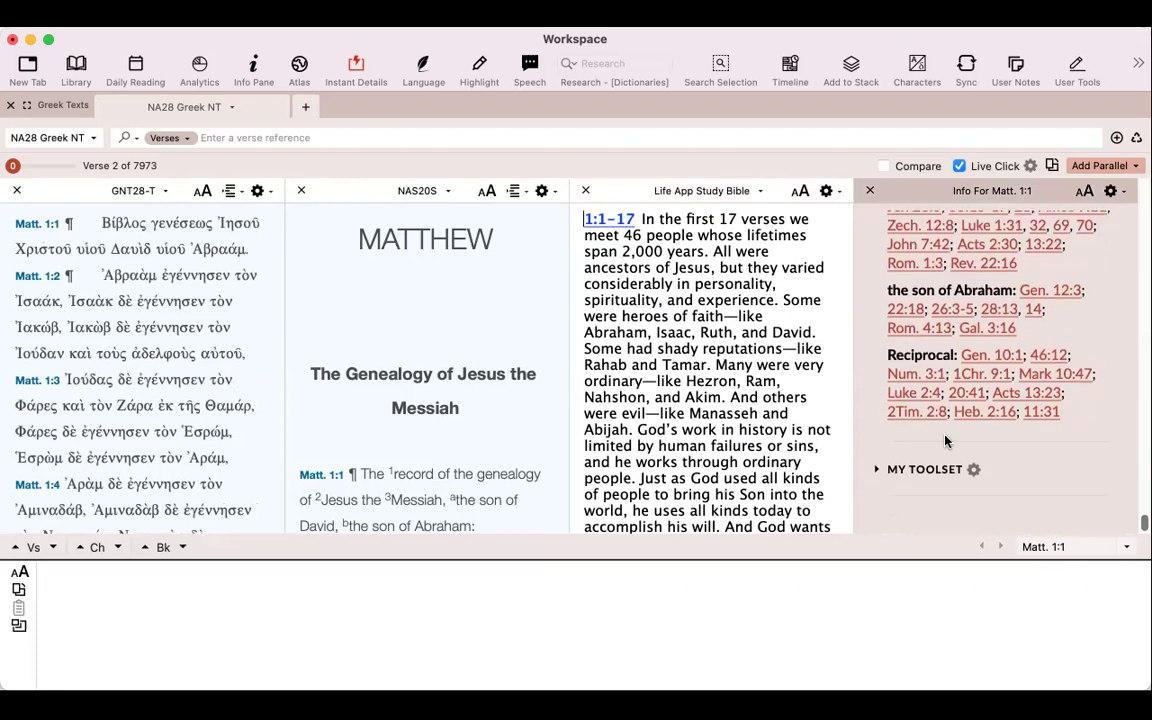
click(876, 469)
scroll(997, 480, down, 2)
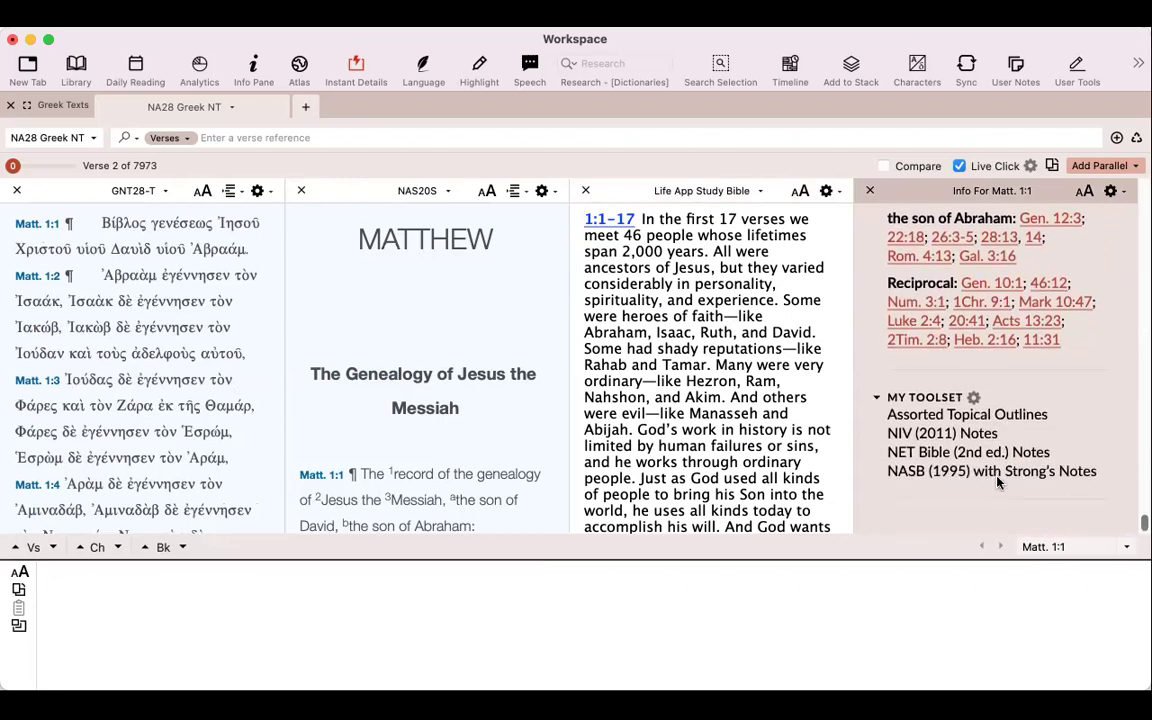
scroll(997, 480, up, 1)
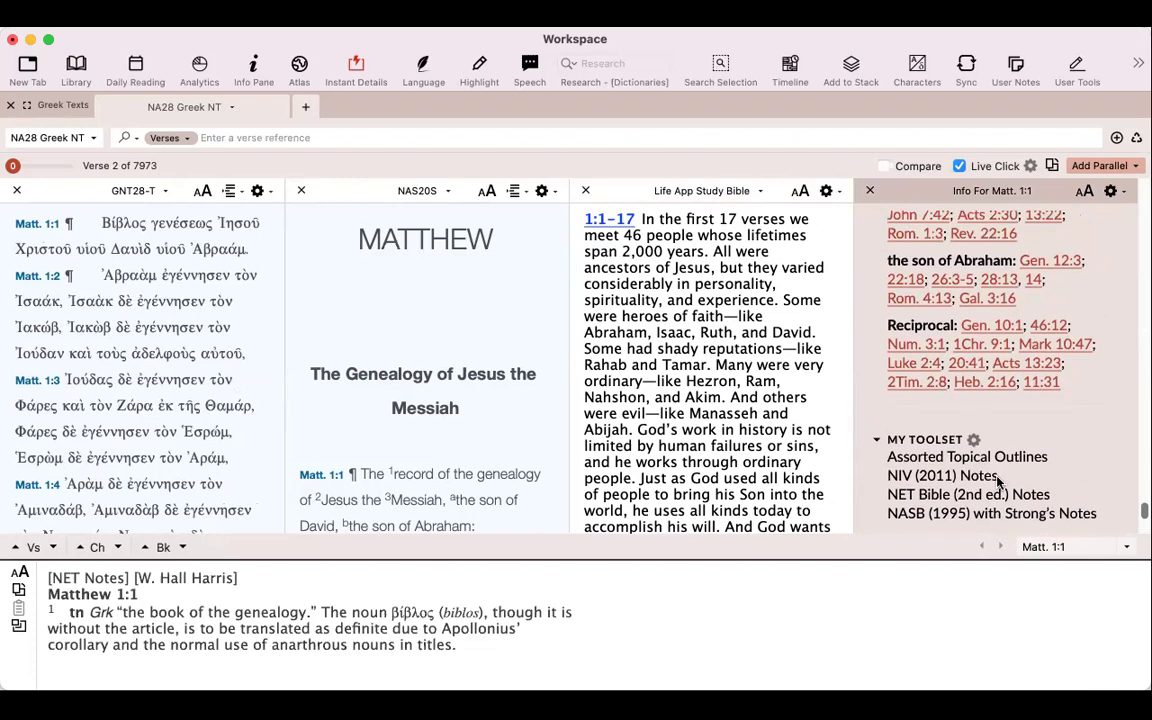
scroll(997, 480, up, 10)
scroll(997, 482, up, 4)
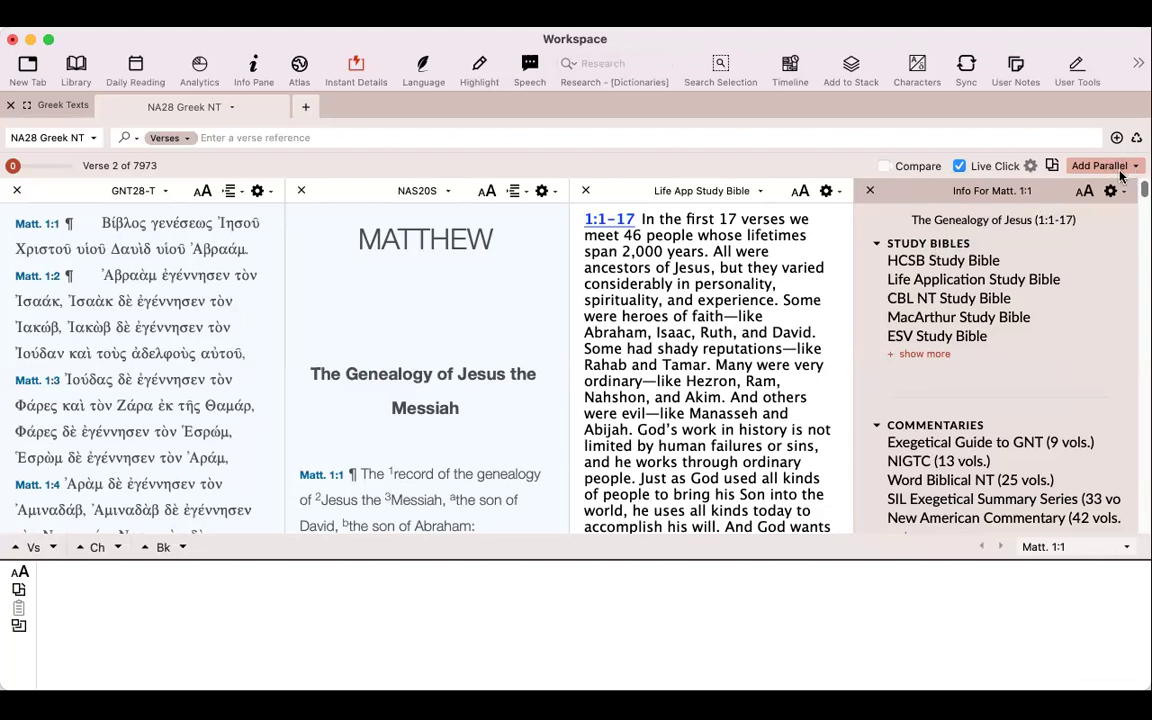
Read the Greek text on to Matthew 1:7 and check how the parallel panes and Info Pane follow.
mouse_move(152, 396)
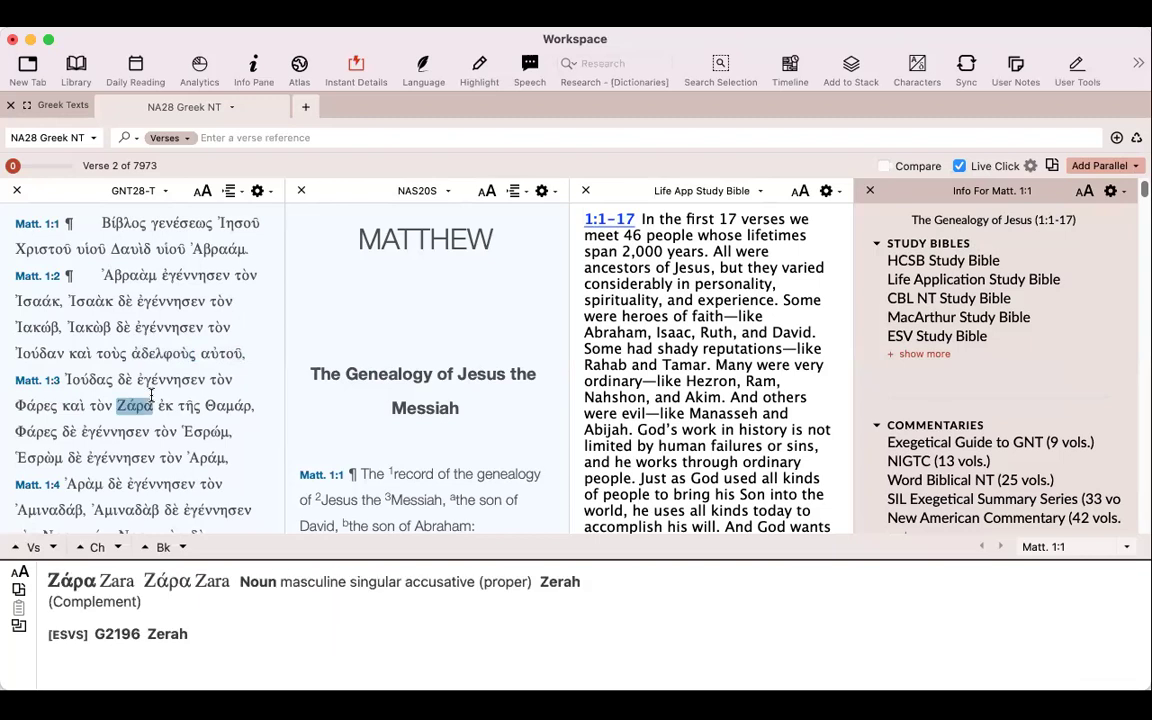
scroll(152, 396, down, 5)
scroll(152, 396, down, 3)
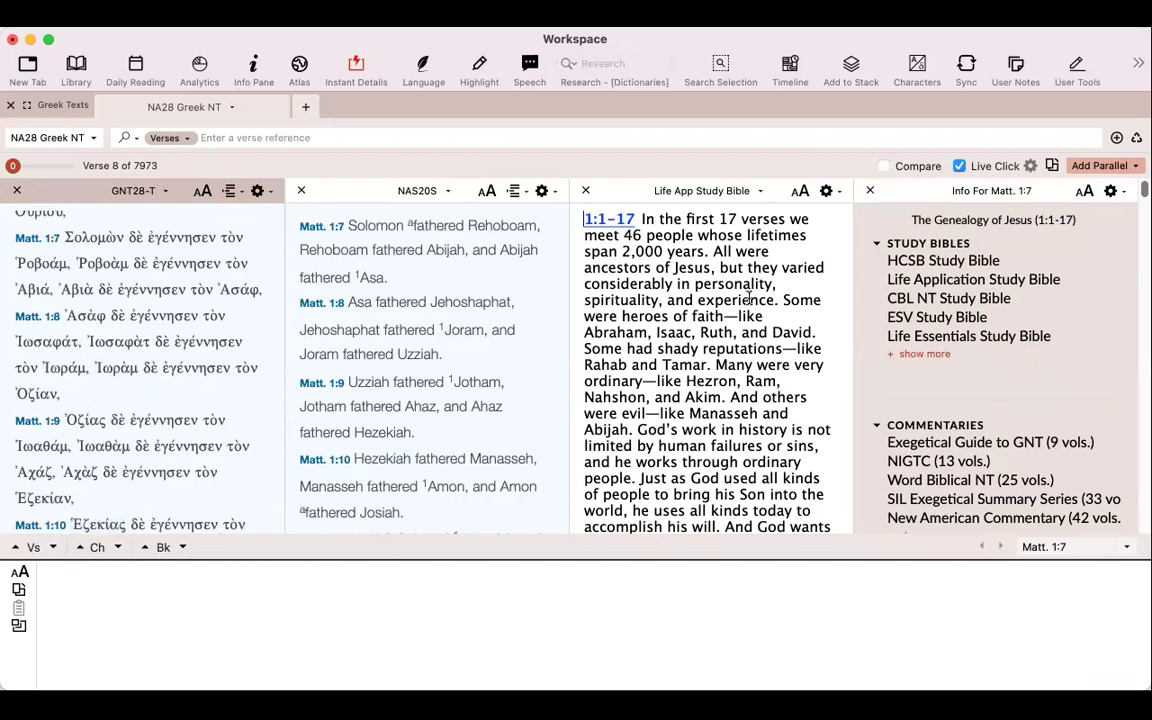
mouse_move(965, 261)
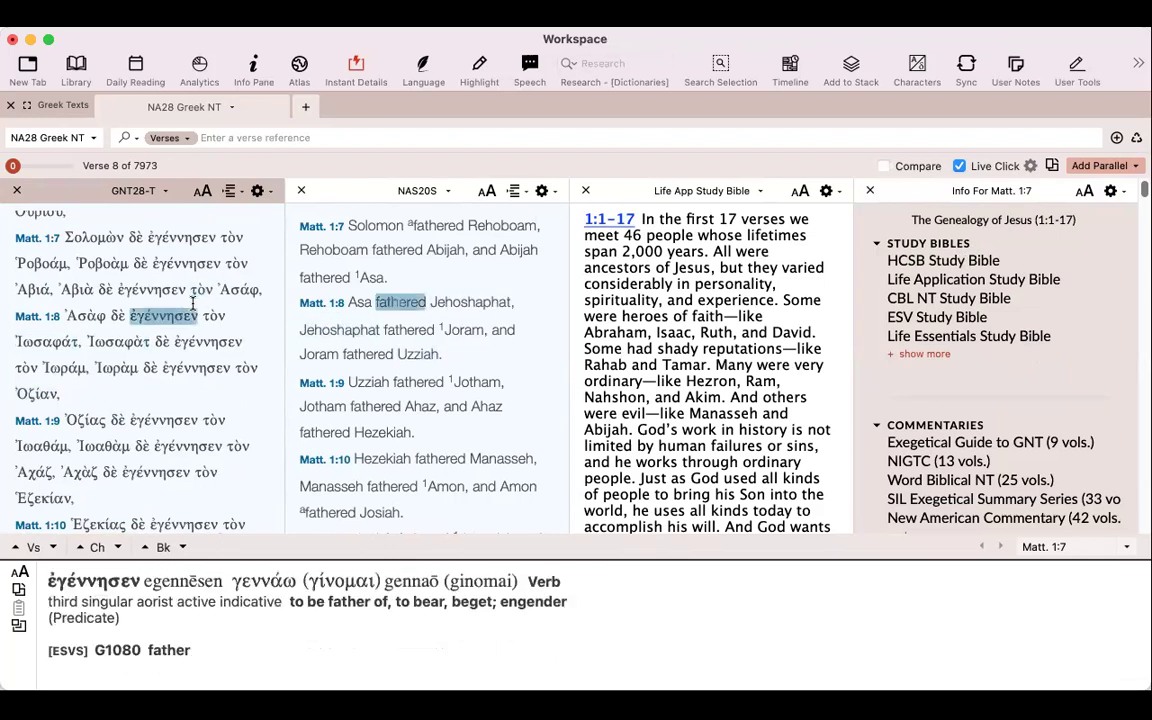
scroll(190, 297, down, 1)
scroll(193, 300, up, 1)
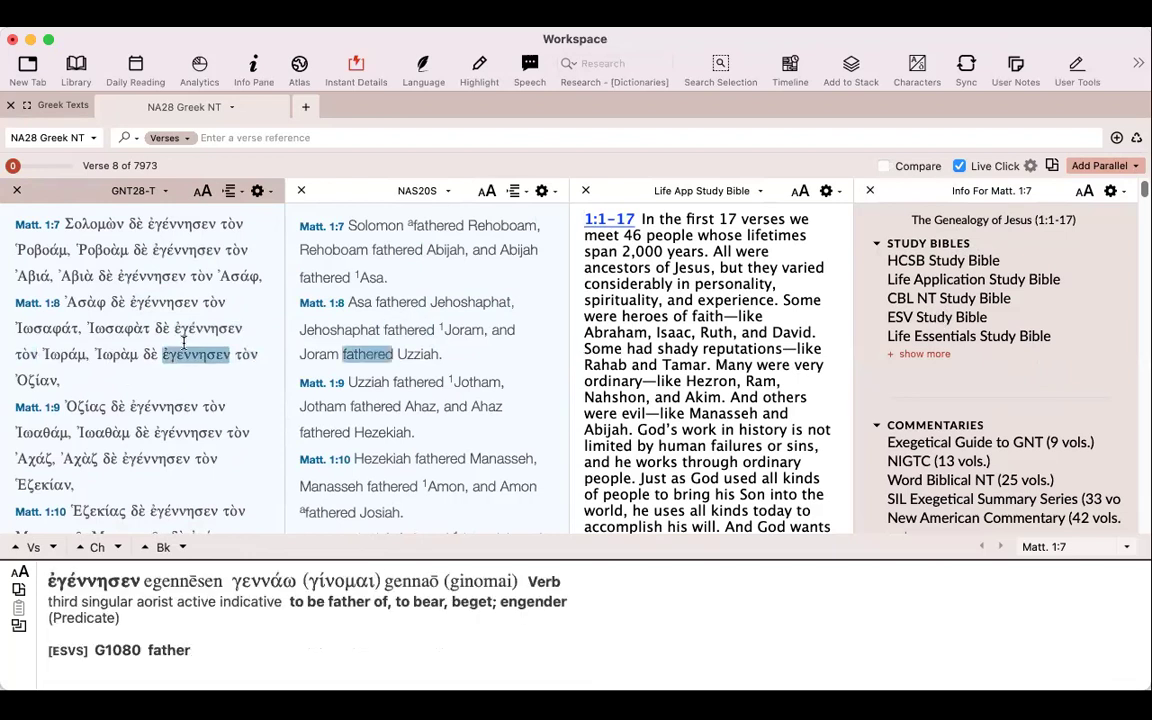
Look up the verse John 1:12 in the NA28 Greek NT and its parallel panes.
click(253, 134)
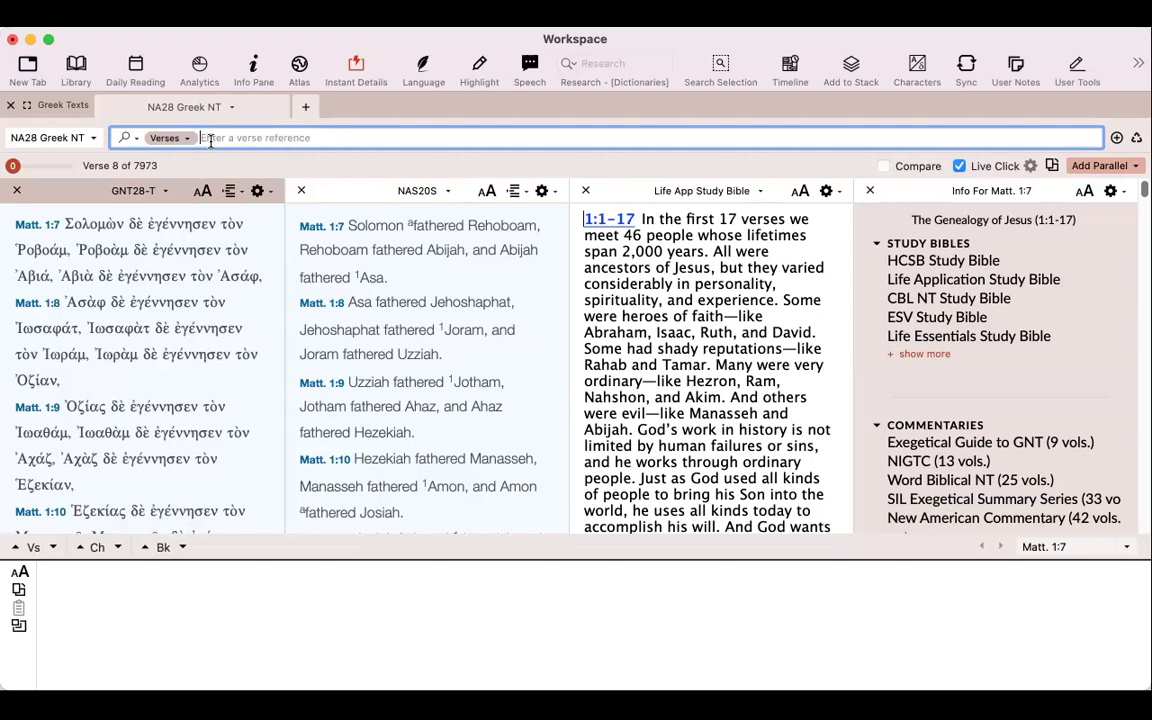
click(187, 140)
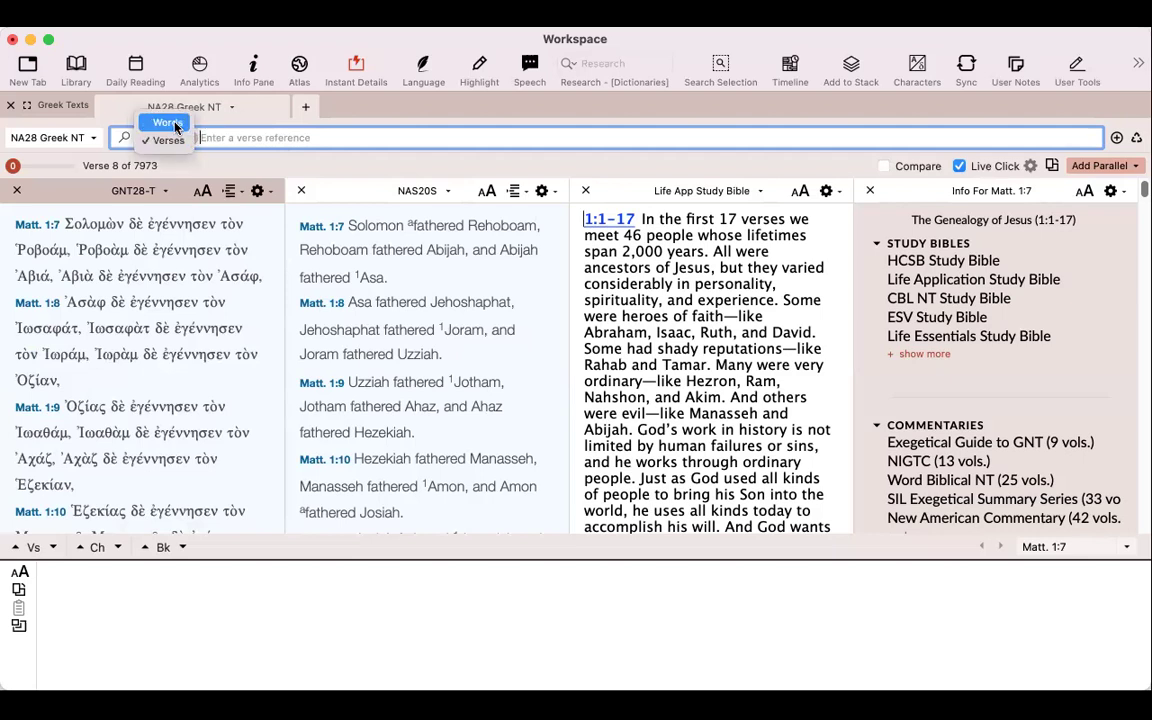
click(176, 146)
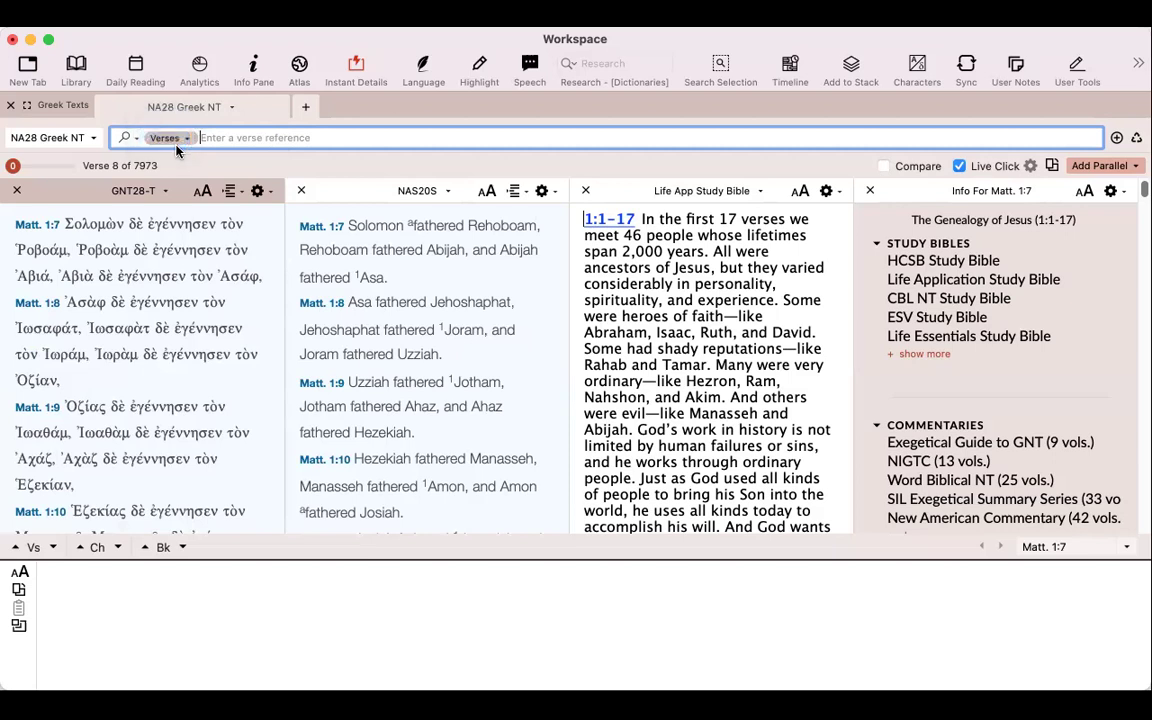
click(237, 140)
text(john)
key(BackSpace)
key(BackSpace)
key(BackSpace)
key(BackSpace)
key(BackSpace)
key(BackSpace)
text(john 1:12)
key(BackSpace)
key(BackSpace)
key(BackSpace)
text(:12)
key(Return)
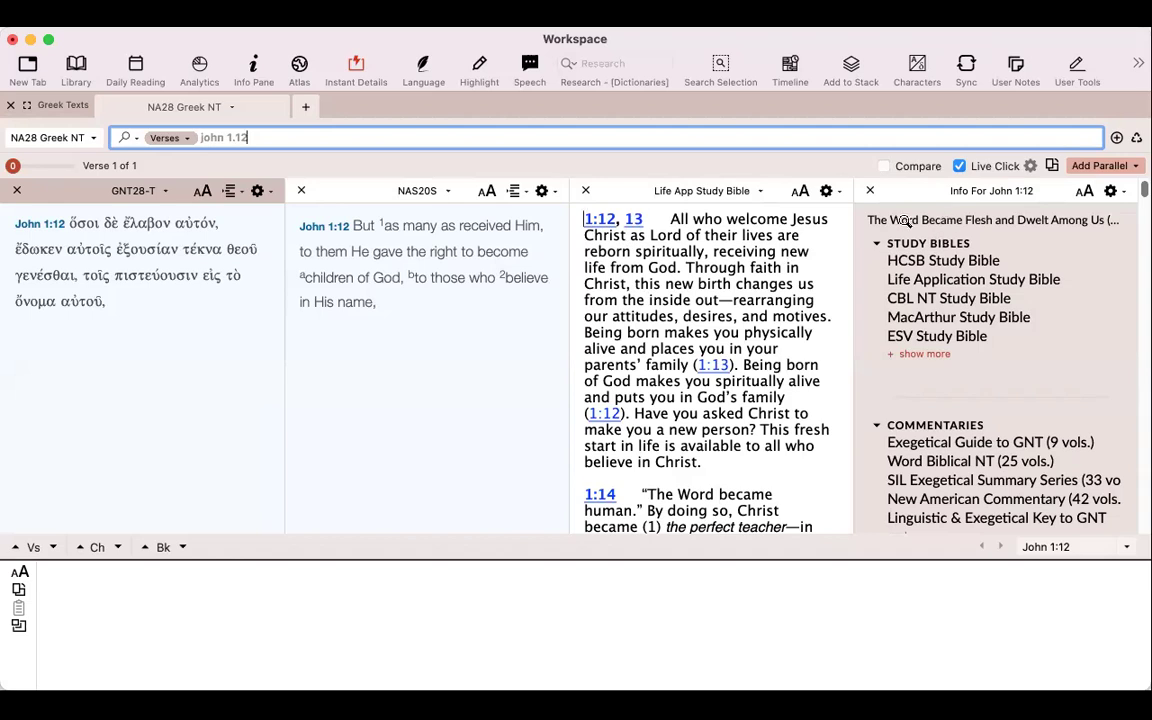
Open the HCSB Study Bible notes on John 1:12 and expand the Info Pane's full list of study Bibles.
click(945, 261)
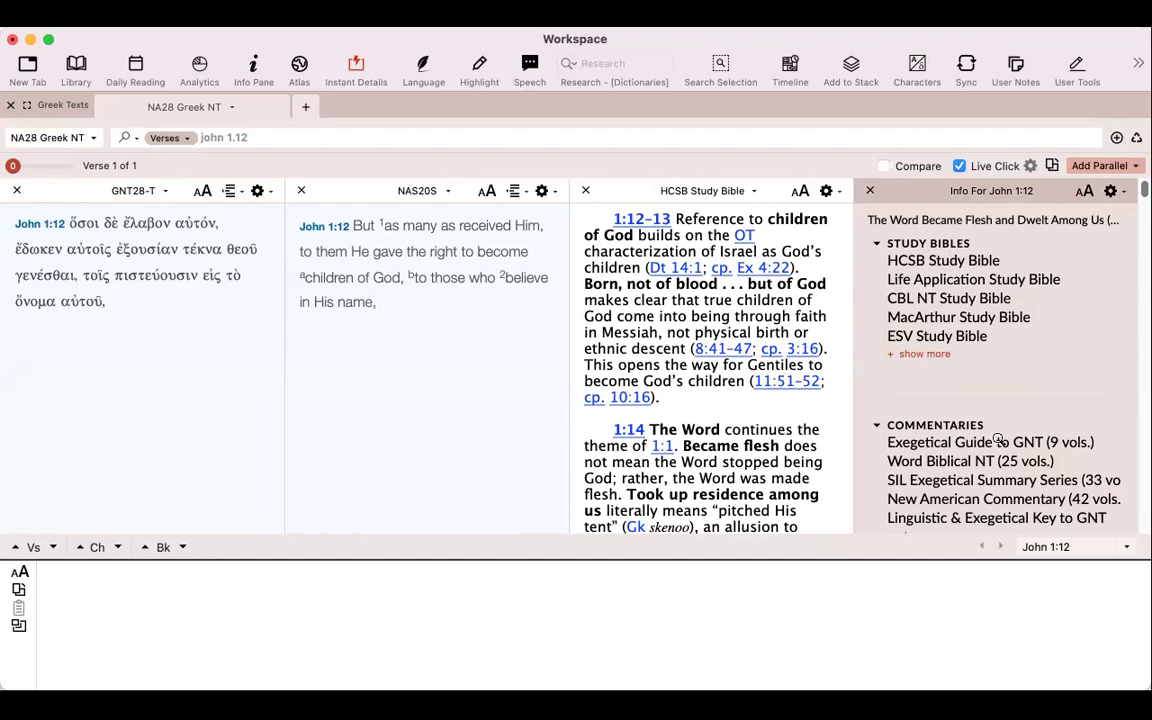
scroll(995, 400, down, 2)
scroll(999, 316, down, 1)
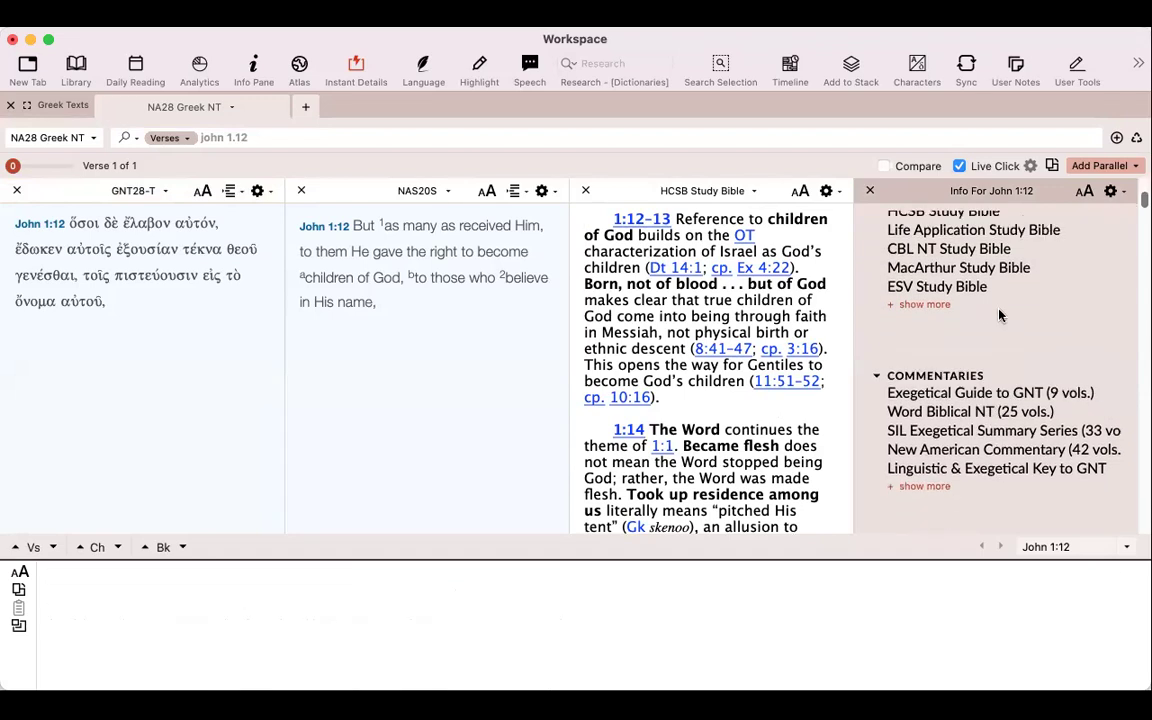
click(943, 306)
scroll(945, 305, up, 3)
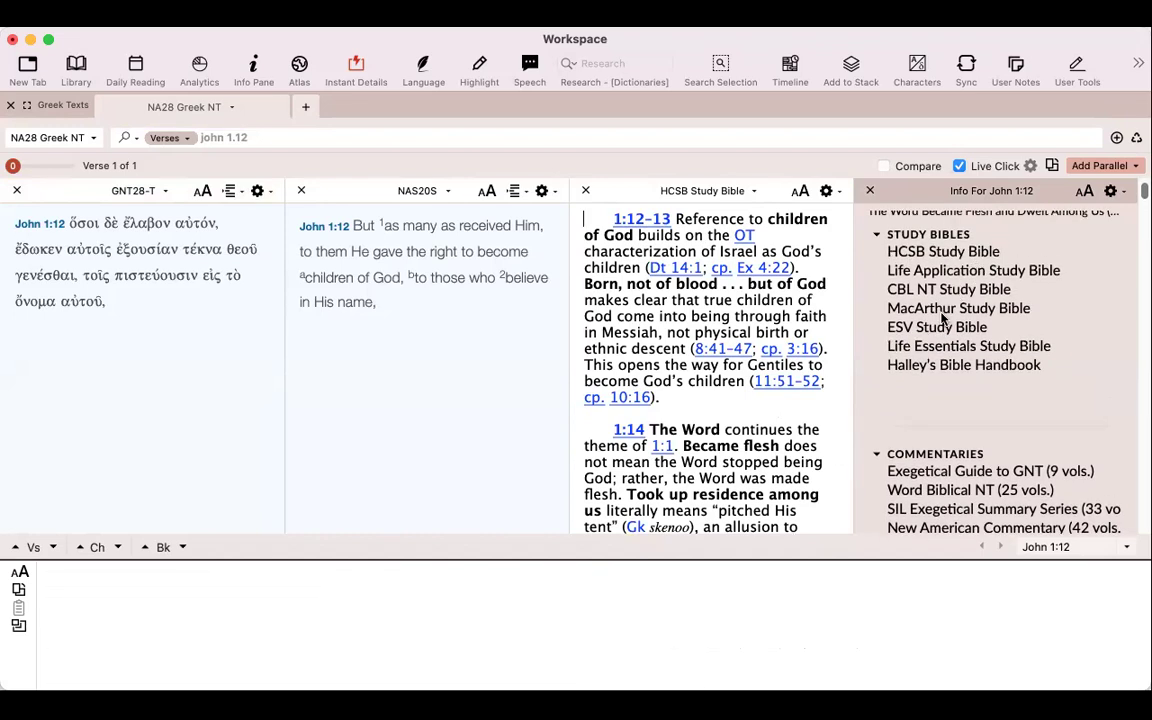
Show the MacArthur Study Bible notes on John 1:12, replace them with the ESV Study Bible, and preview Halley's Bible Handbook.
click(962, 312)
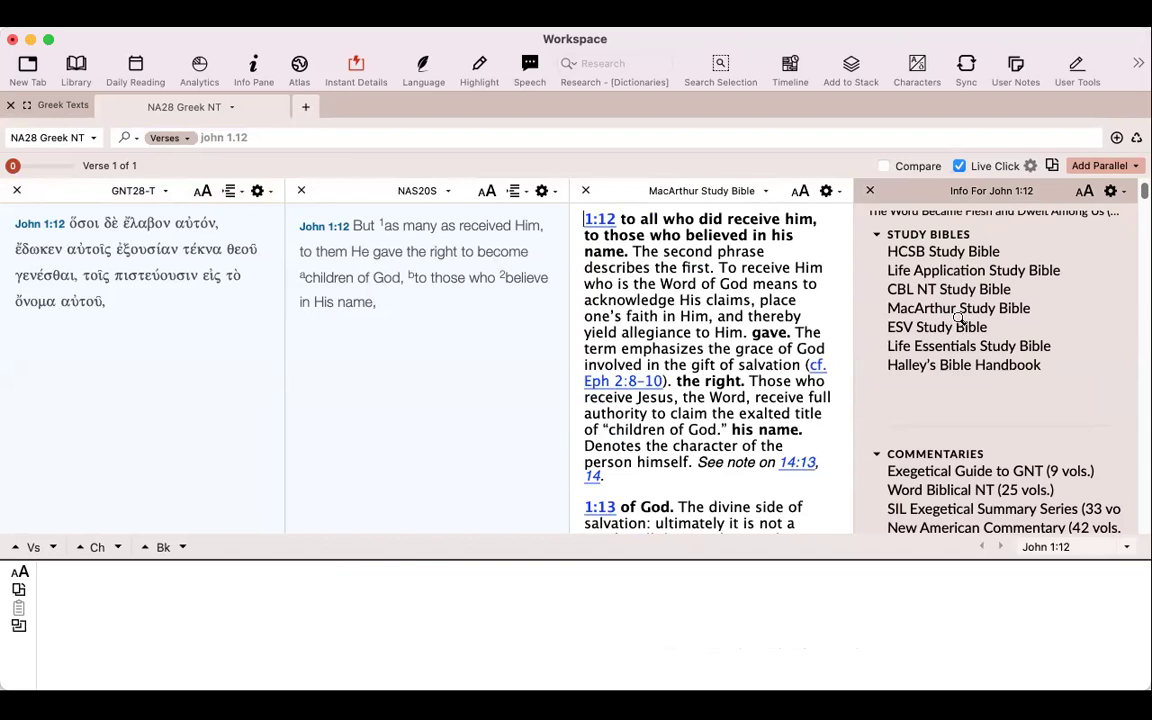
click(941, 330)
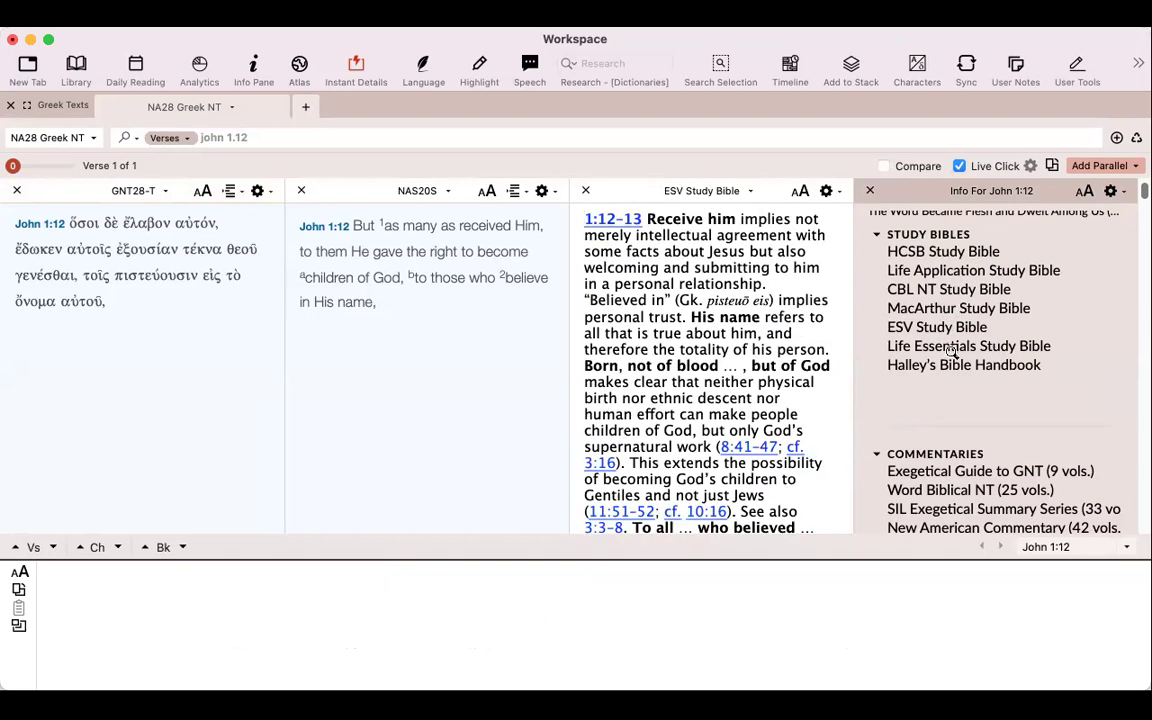
mouse_move(954, 350)
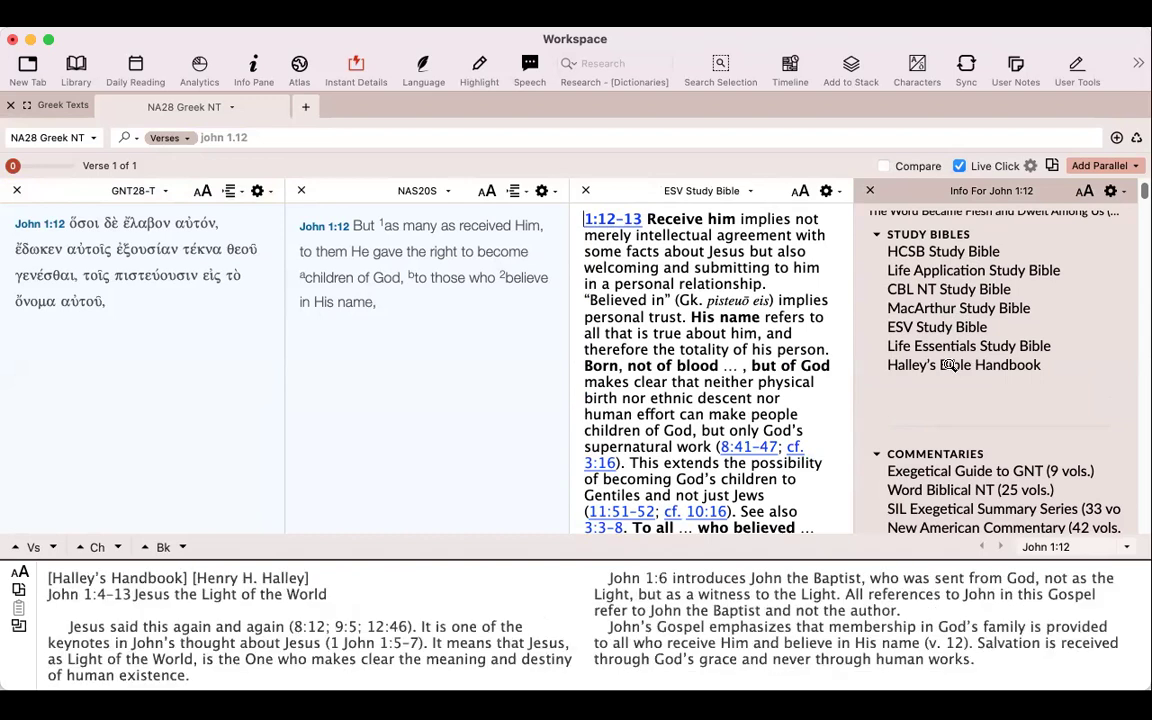
Open Halley's Bible Handbook on John 1:12 and replace it with the Life Essentials Study Bible notes.
click(952, 366)
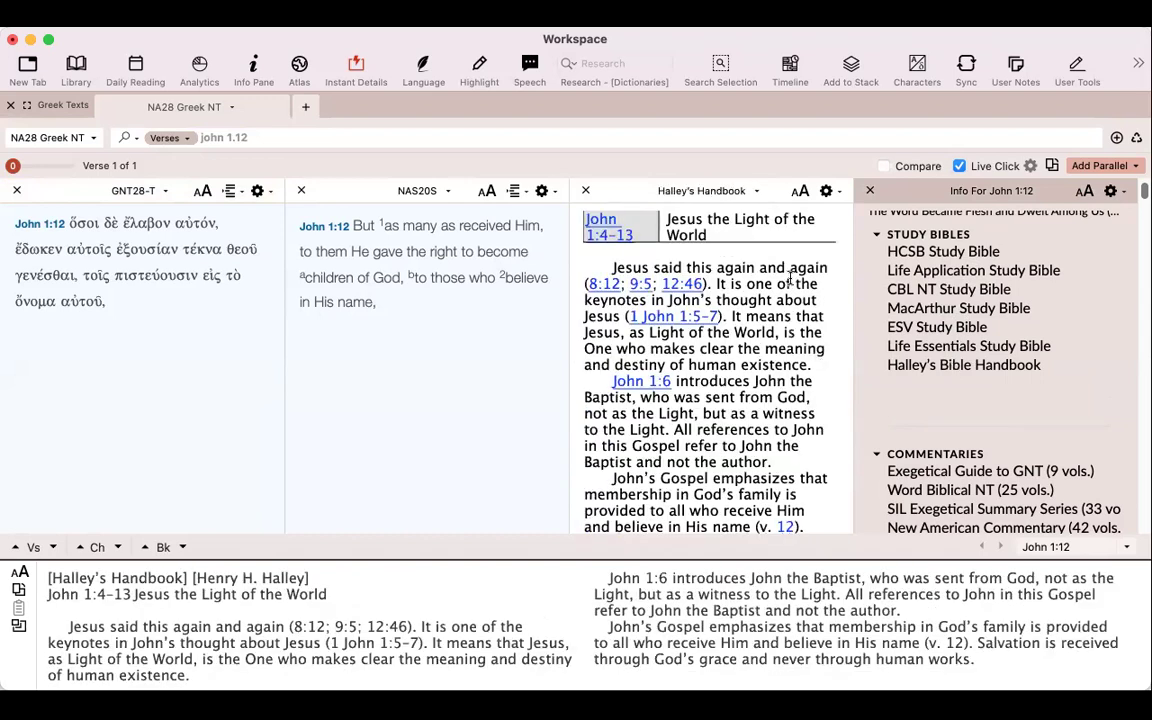
click(945, 346)
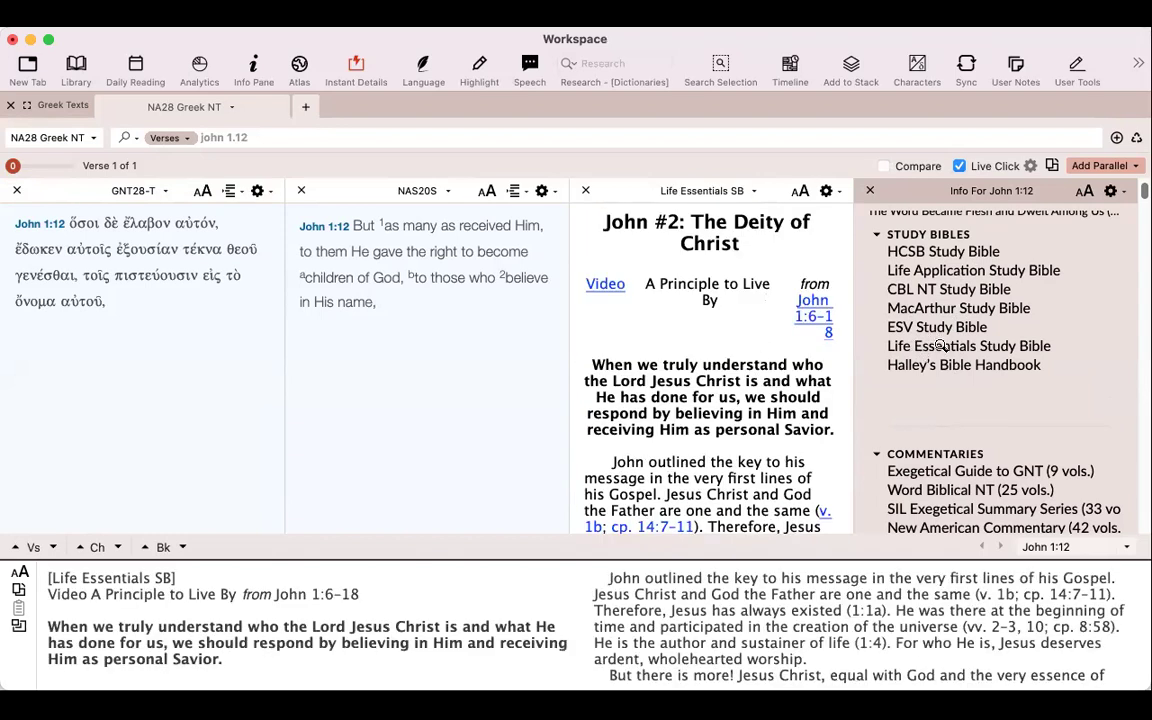
Fully expand the Info Pane's list of commentaries for John 1:12 and look through the titles.
scroll(941, 350, down, 3)
mouse_move(942, 348)
scroll(942, 348, down, 1)
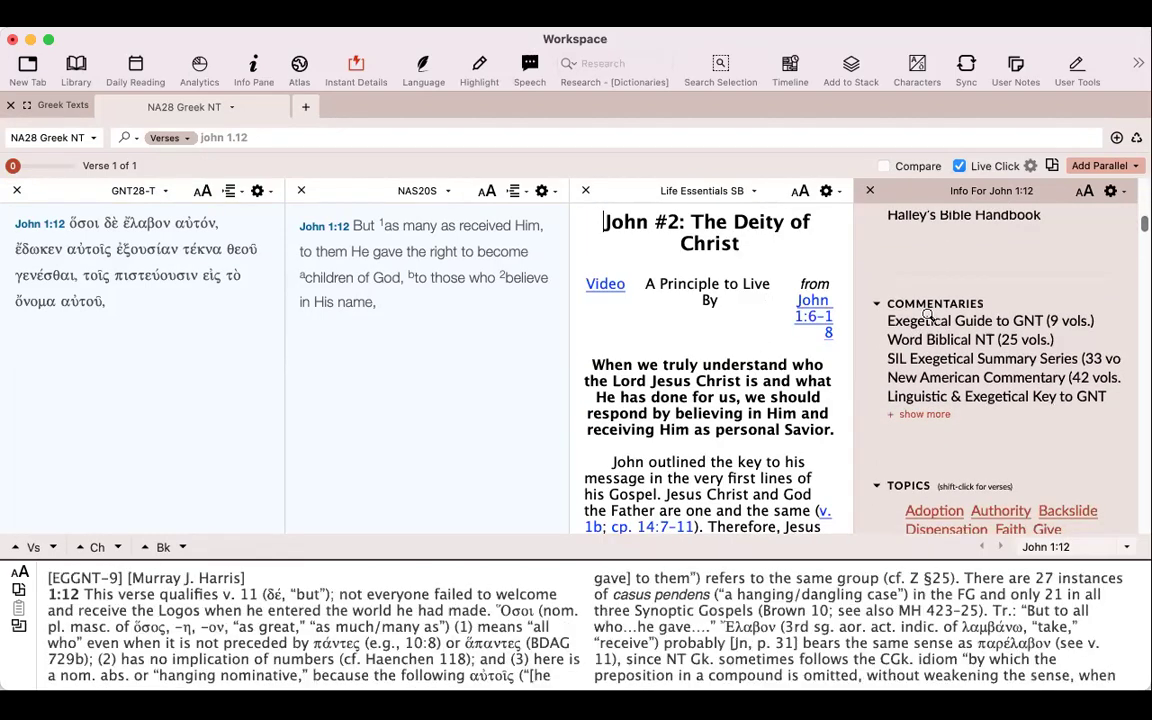
mouse_move(888, 386)
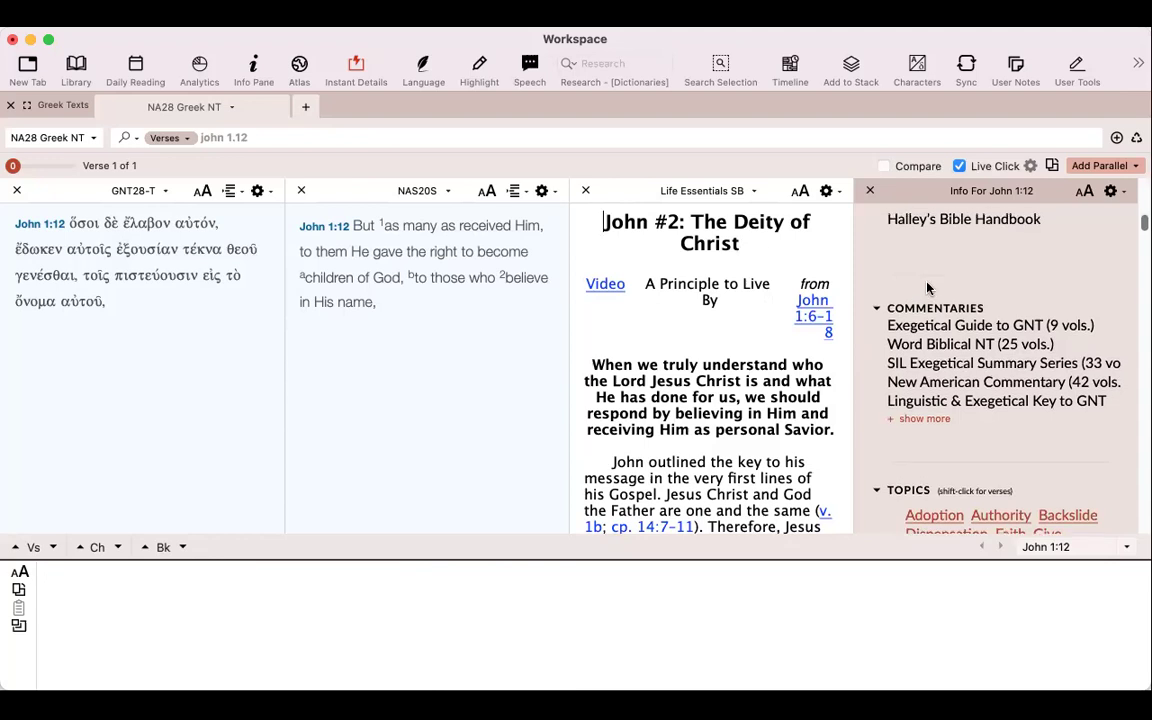
scroll(927, 281, up, 2)
scroll(928, 300, down, 3)
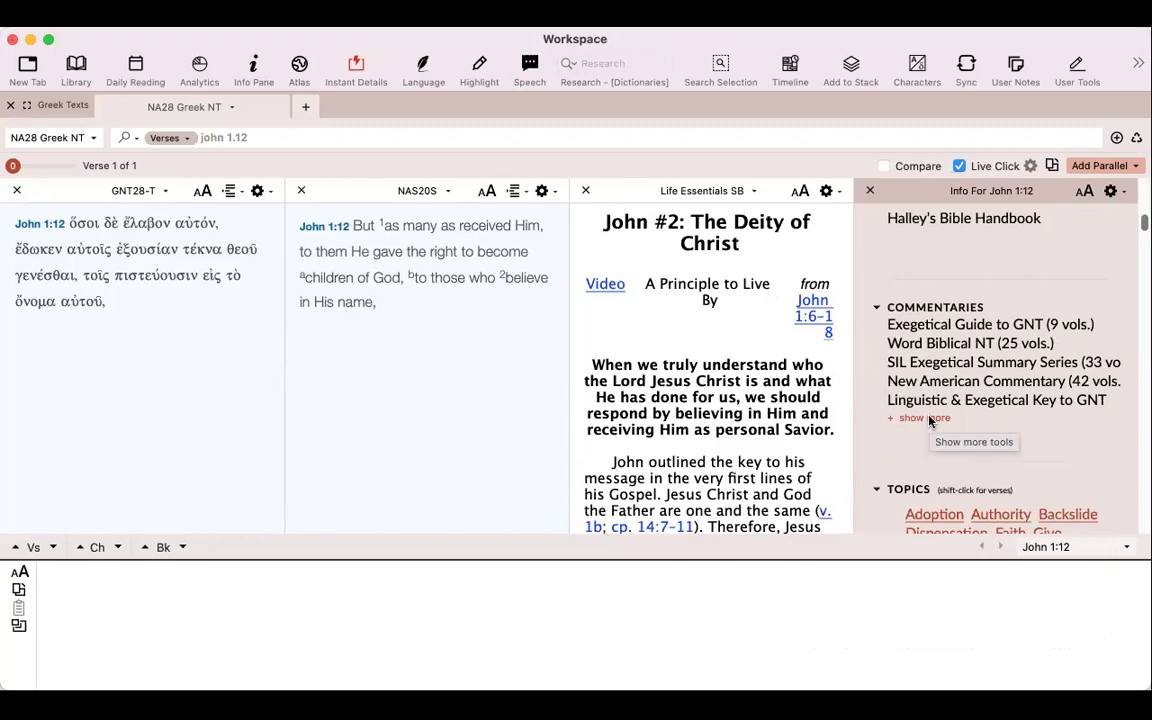
click(930, 419)
scroll(983, 428, down, 2)
scroll(960, 425, down, 5)
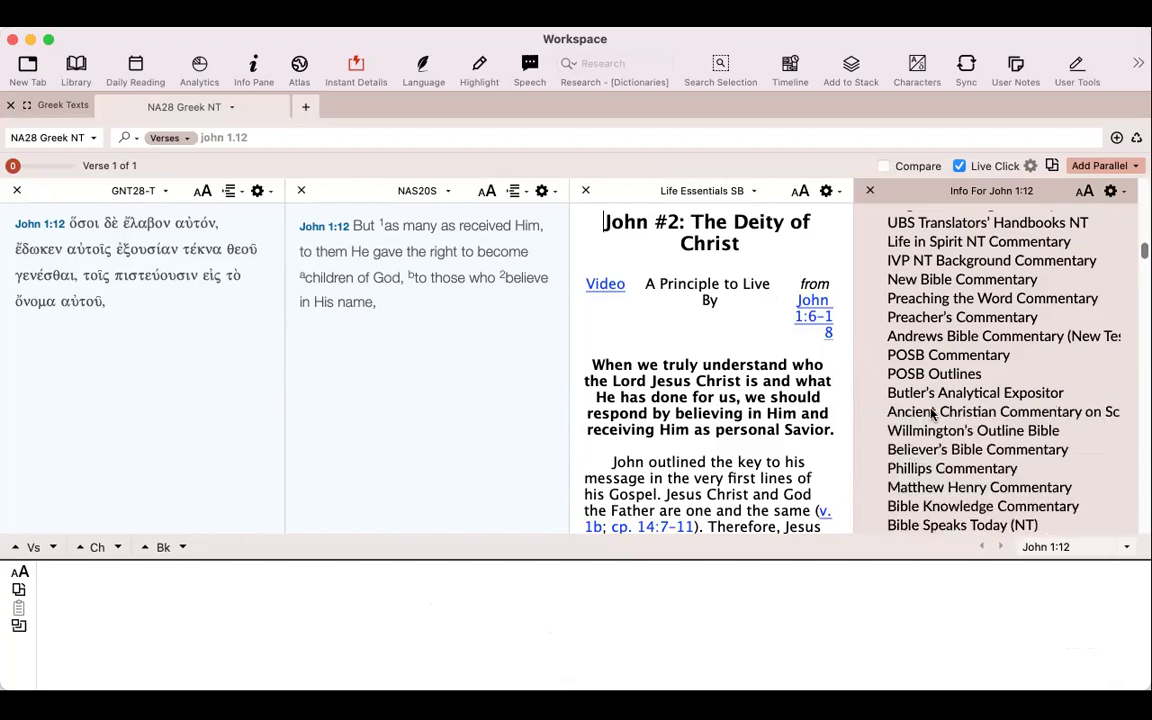
scroll(930, 416, down, 6)
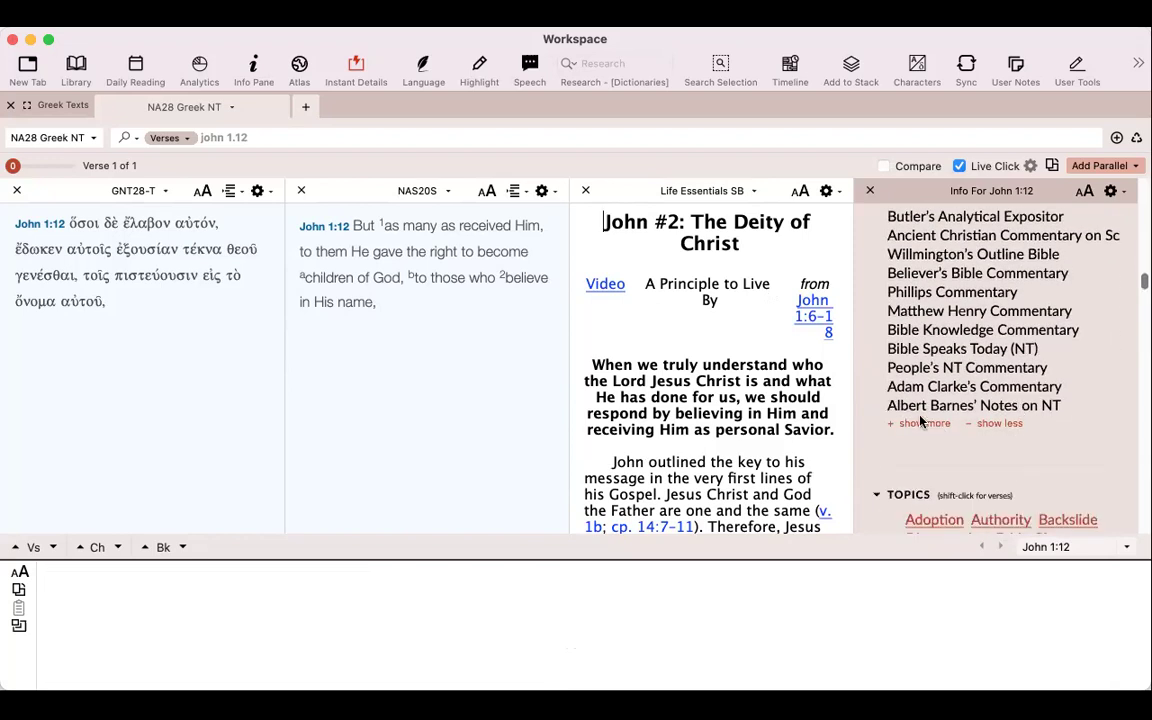
click(921, 422)
scroll(1036, 470, down, 4)
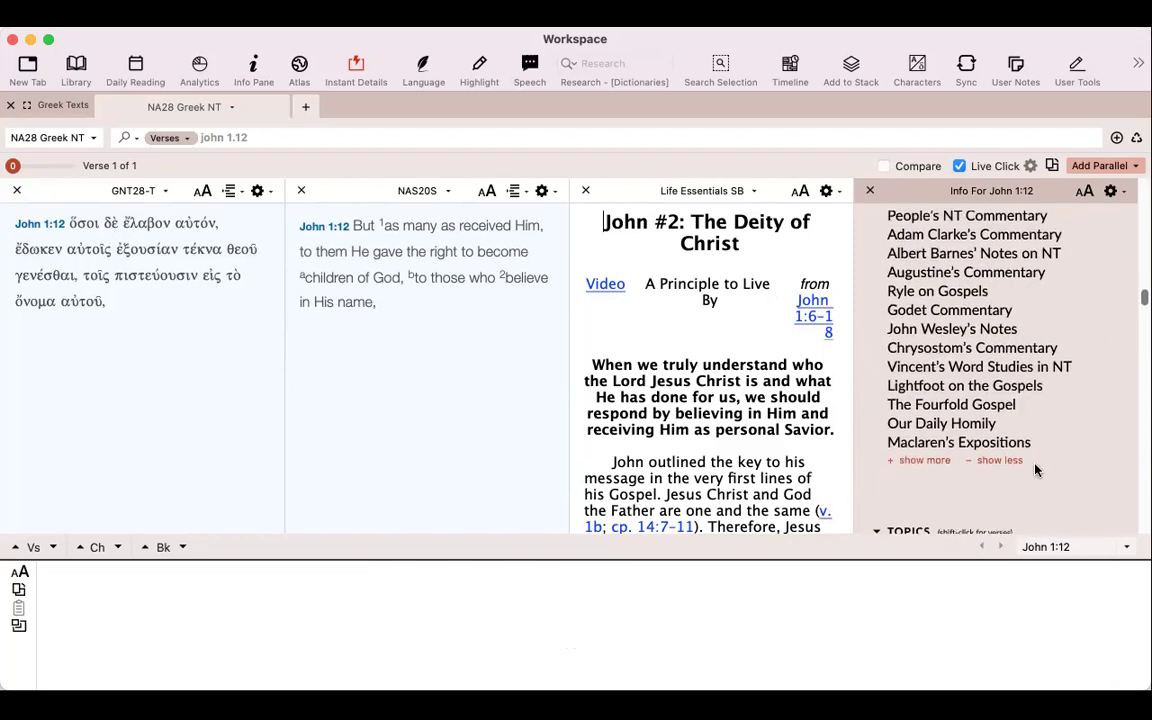
scroll(1031, 470, down, 1)
click(933, 457)
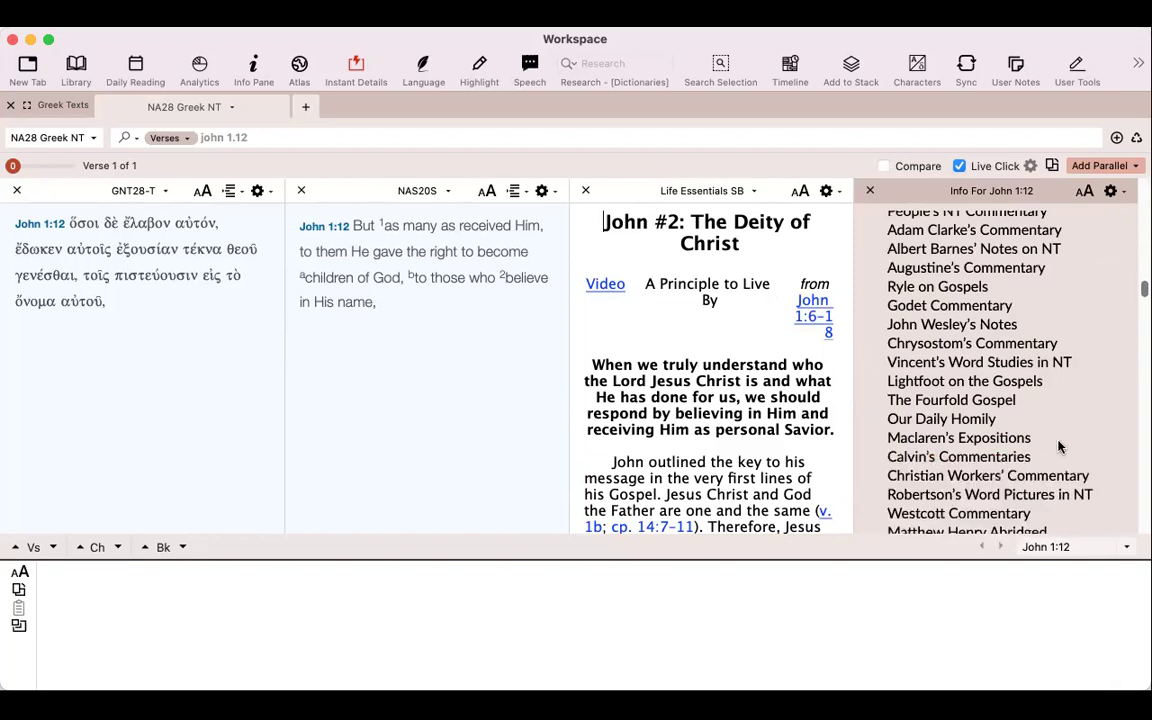
scroll(1057, 443, down, 4)
Open the Exegetical Guide to GNT on John 1:12, followed by Word Biblical NT and the New American Commentary.
scroll(1060, 445, up, 10)
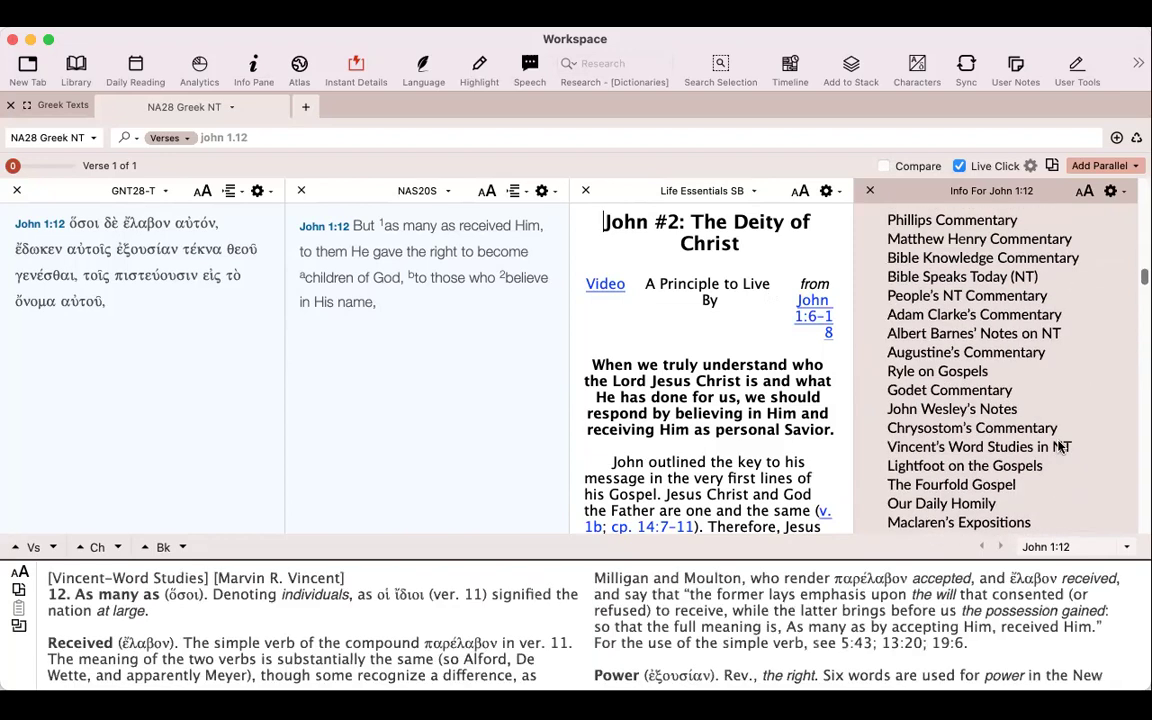
scroll(1060, 443, up, 6)
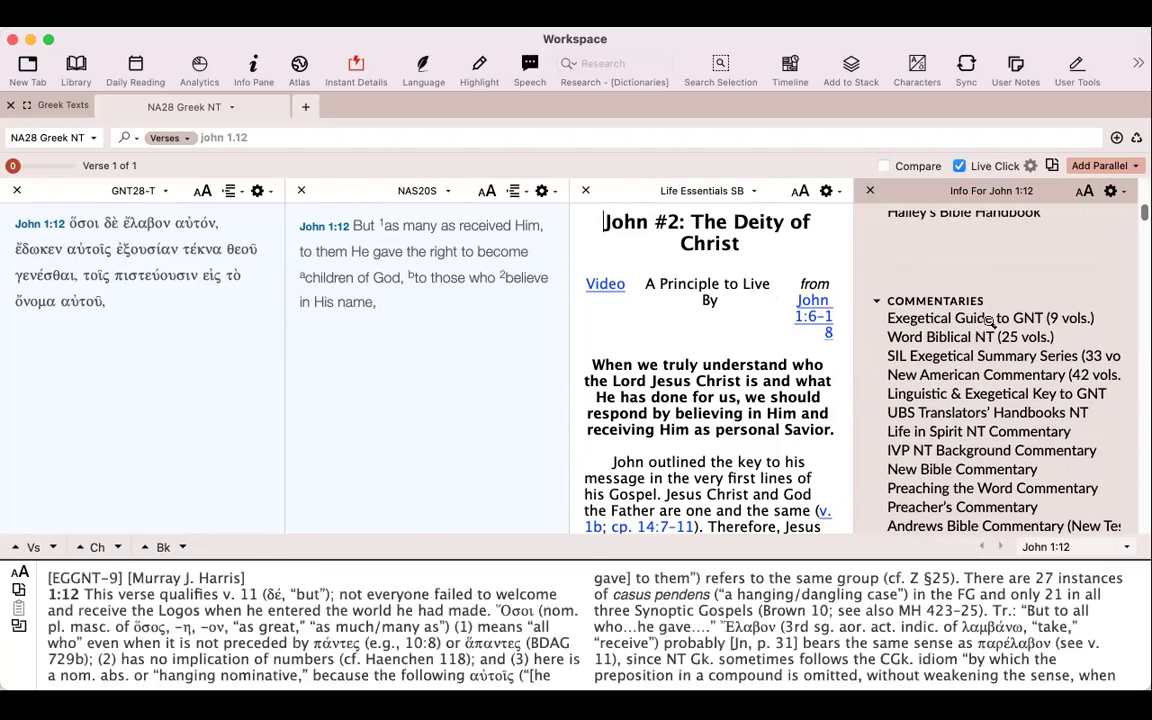
click(889, 292)
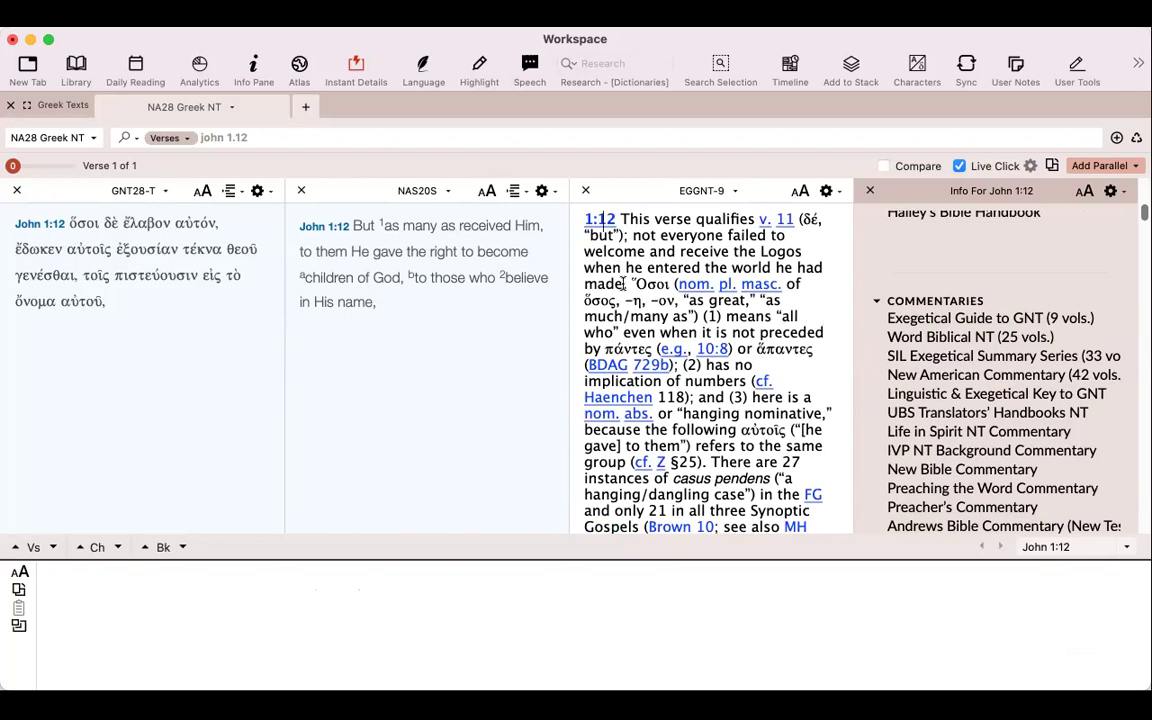
click(917, 342)
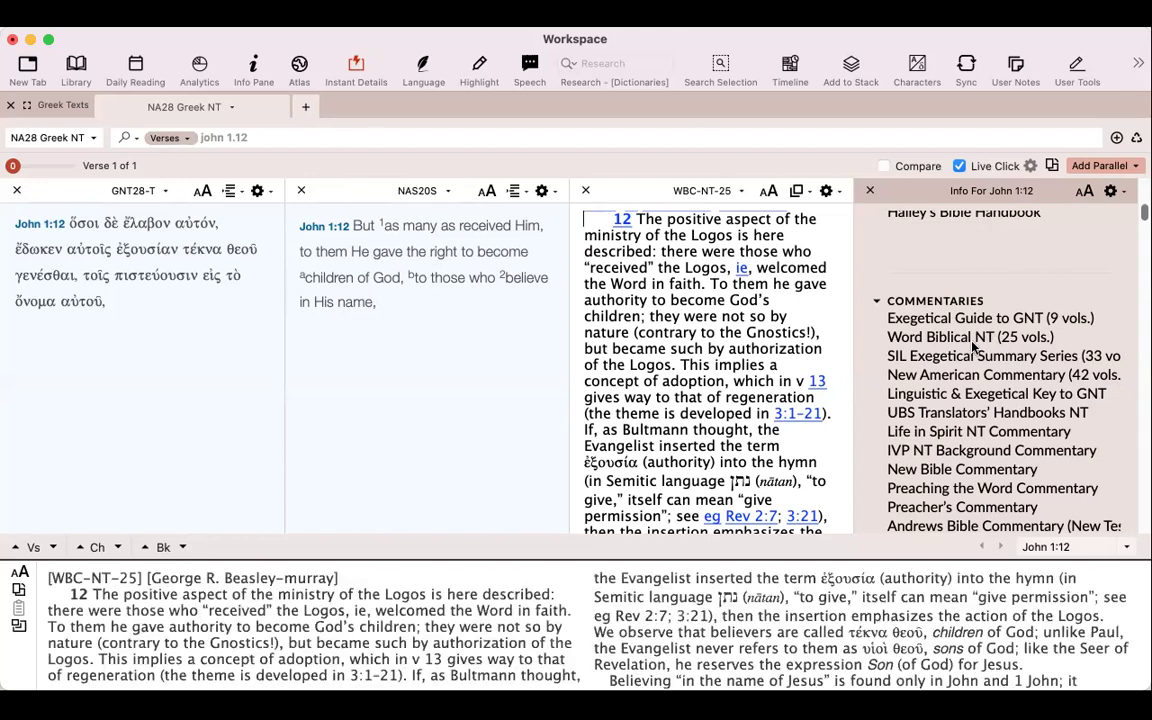
click(928, 375)
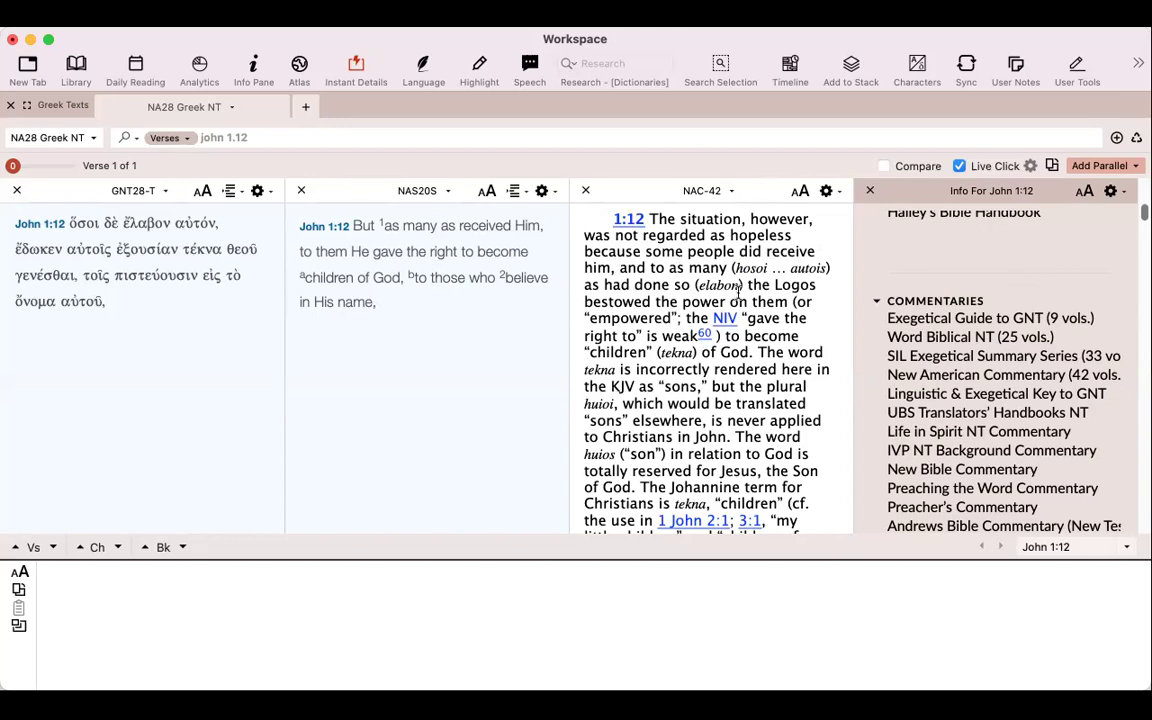
Select the opening sentence on 1:12 in the New American Commentary and review its Copy As formats, including Citation and Bibliography.
scroll(739, 289, down, 3)
scroll(737, 291, up, 4)
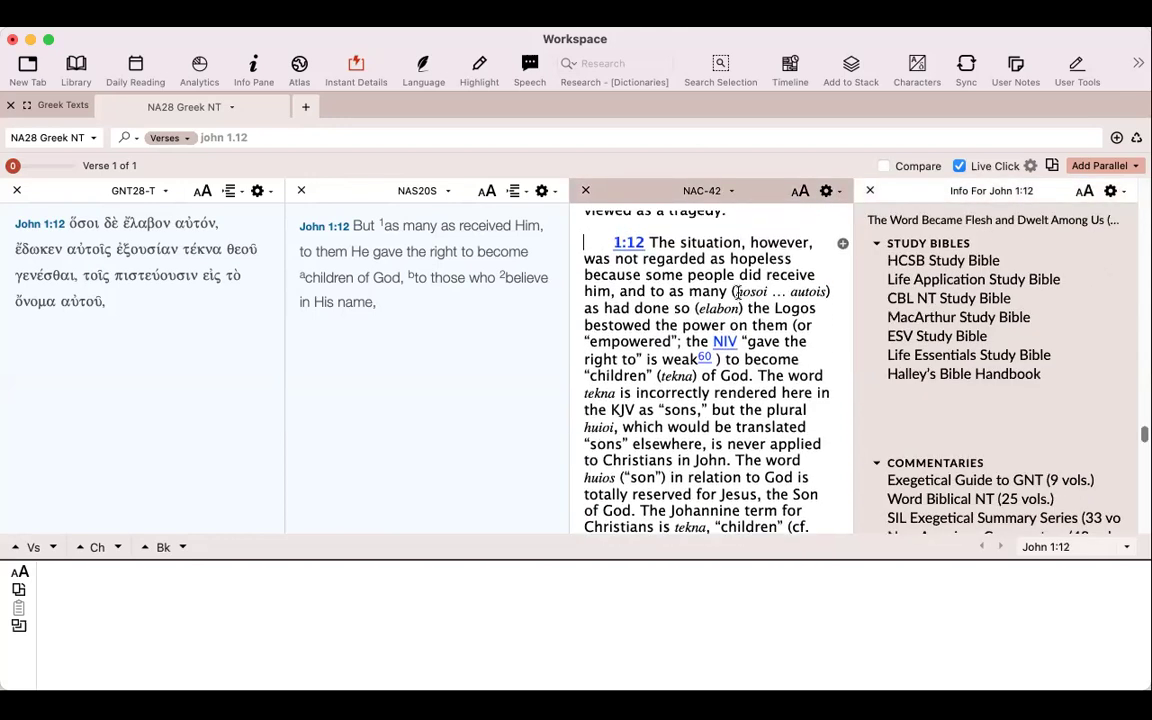
drag(646, 243, 757, 375)
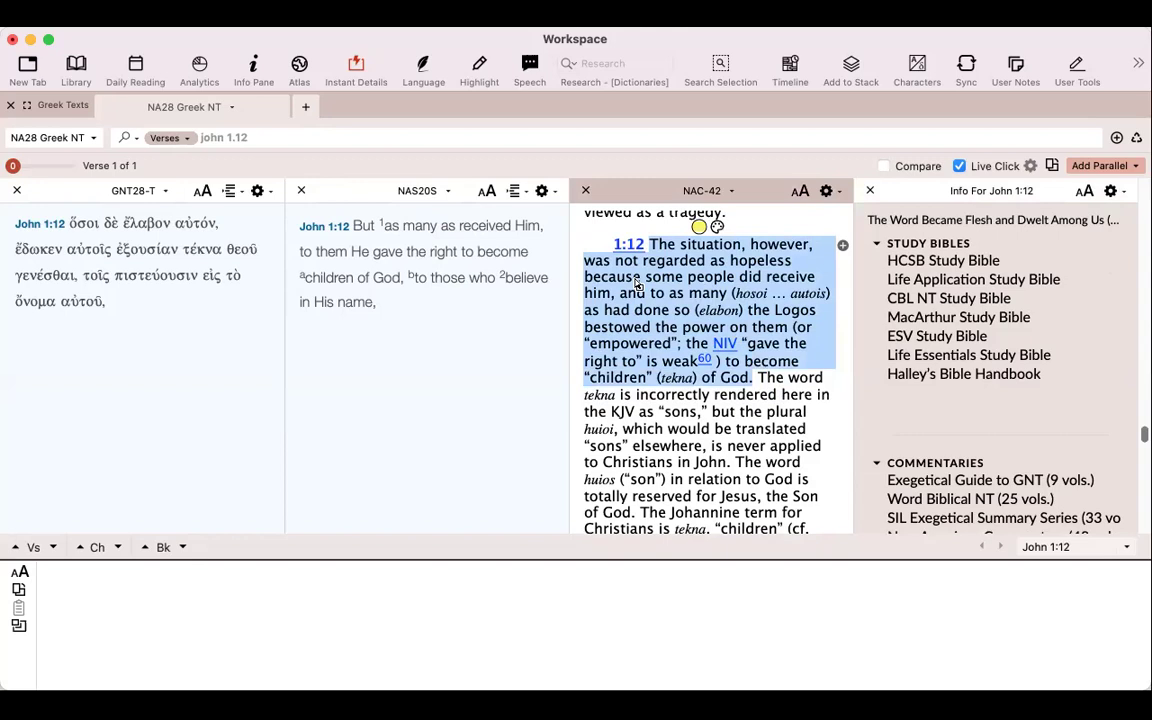
right_click(637, 285)
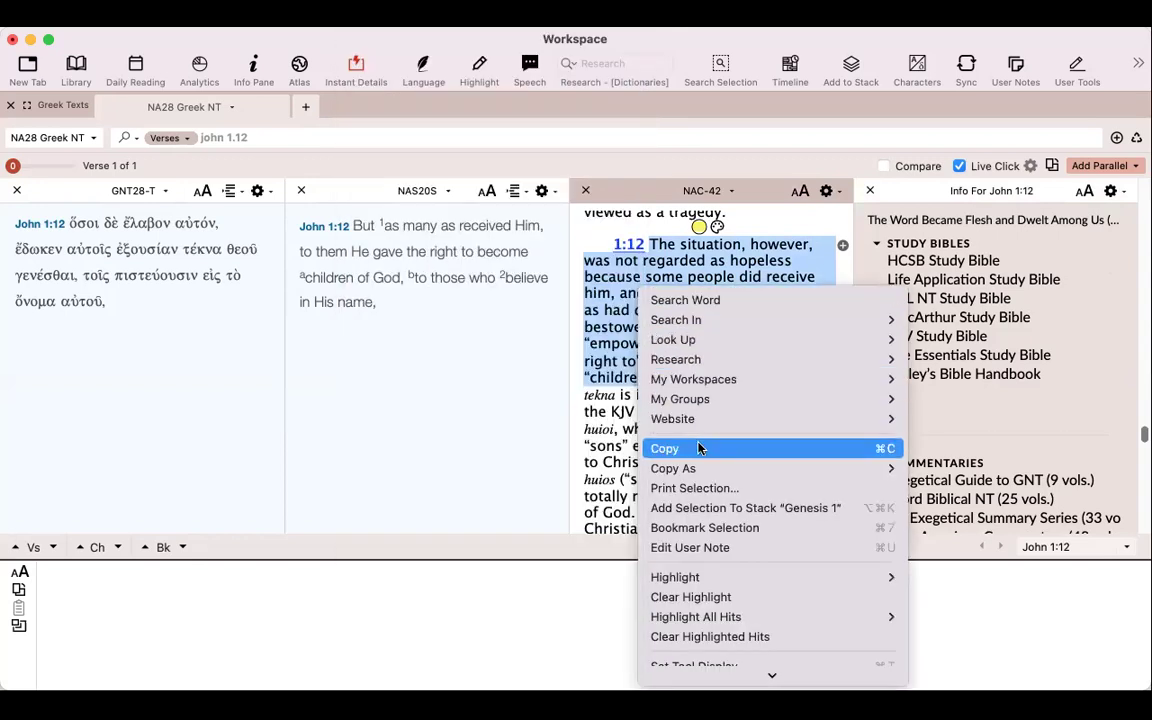
mouse_move(748, 468)
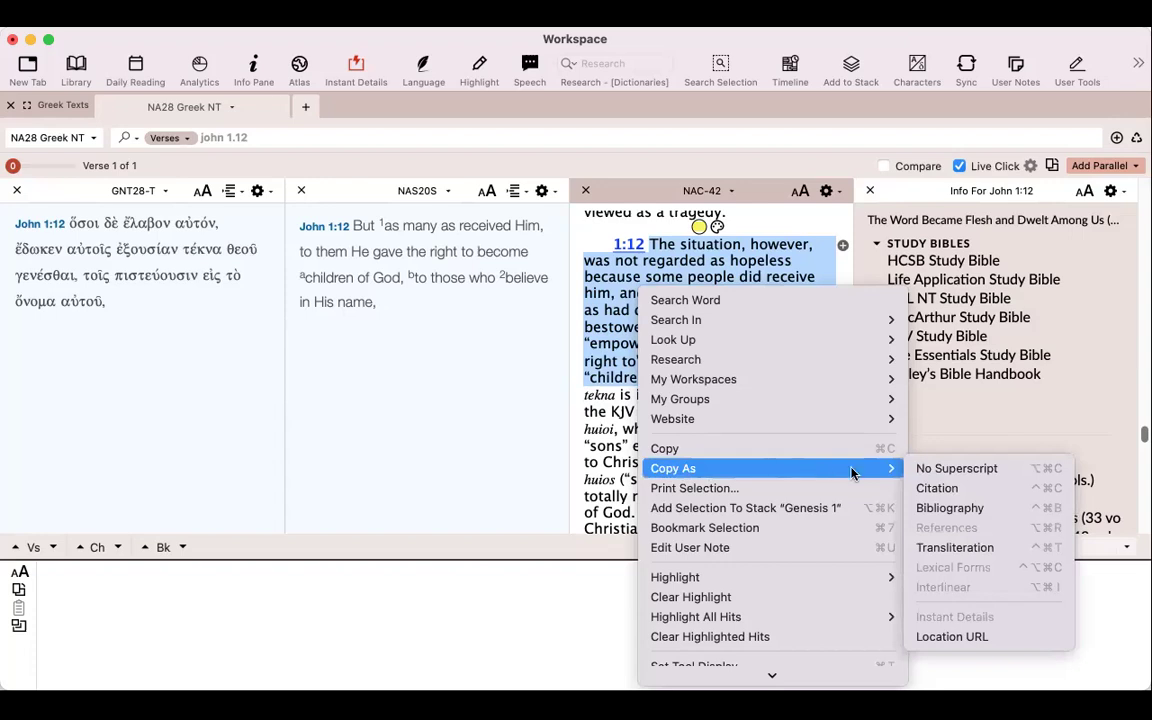
click(950, 508)
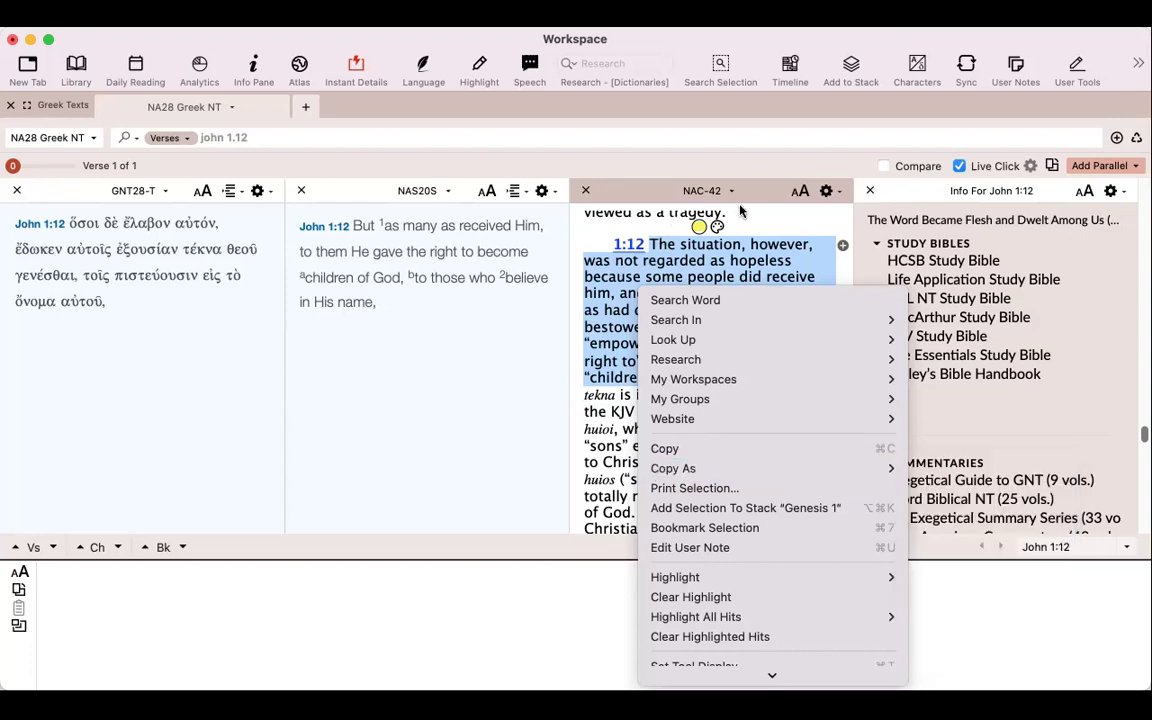
click(140, 238)
Review the Copy As formats, such as Transliteration and Lexical Forms, for the Greek word ἔλαβον in John 1:12.
double_click(133, 265)
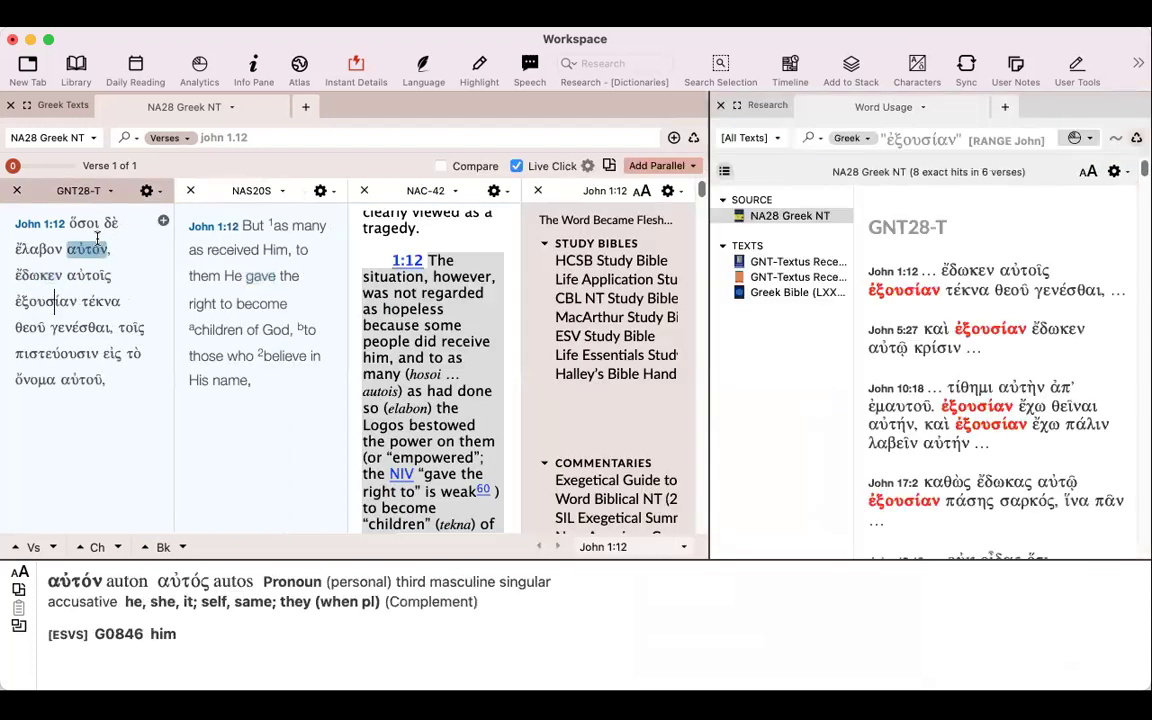
click(720, 105)
mouse_move(144, 226)
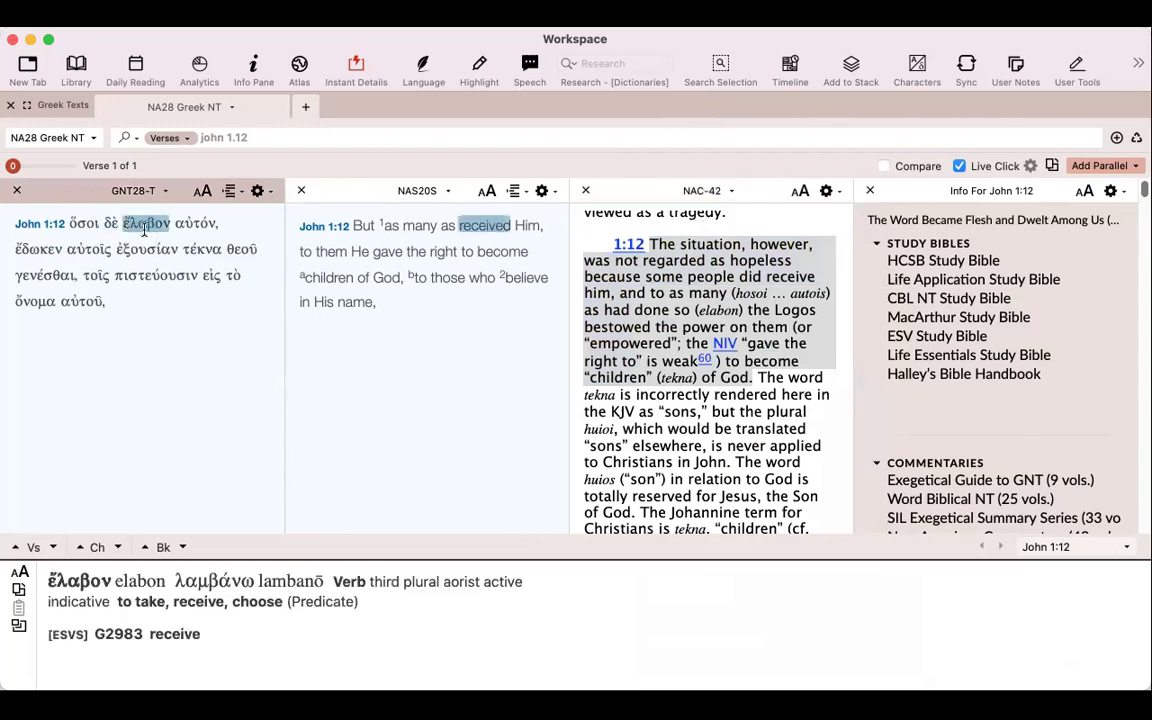
right_click(145, 228)
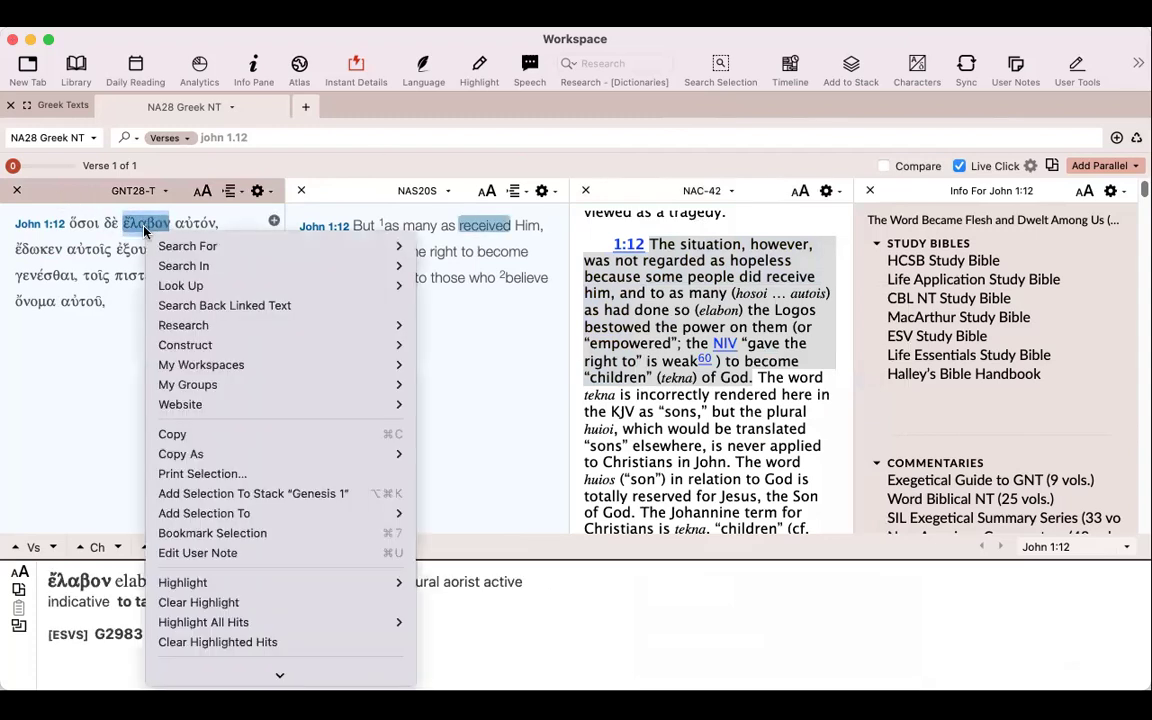
mouse_move(237, 454)
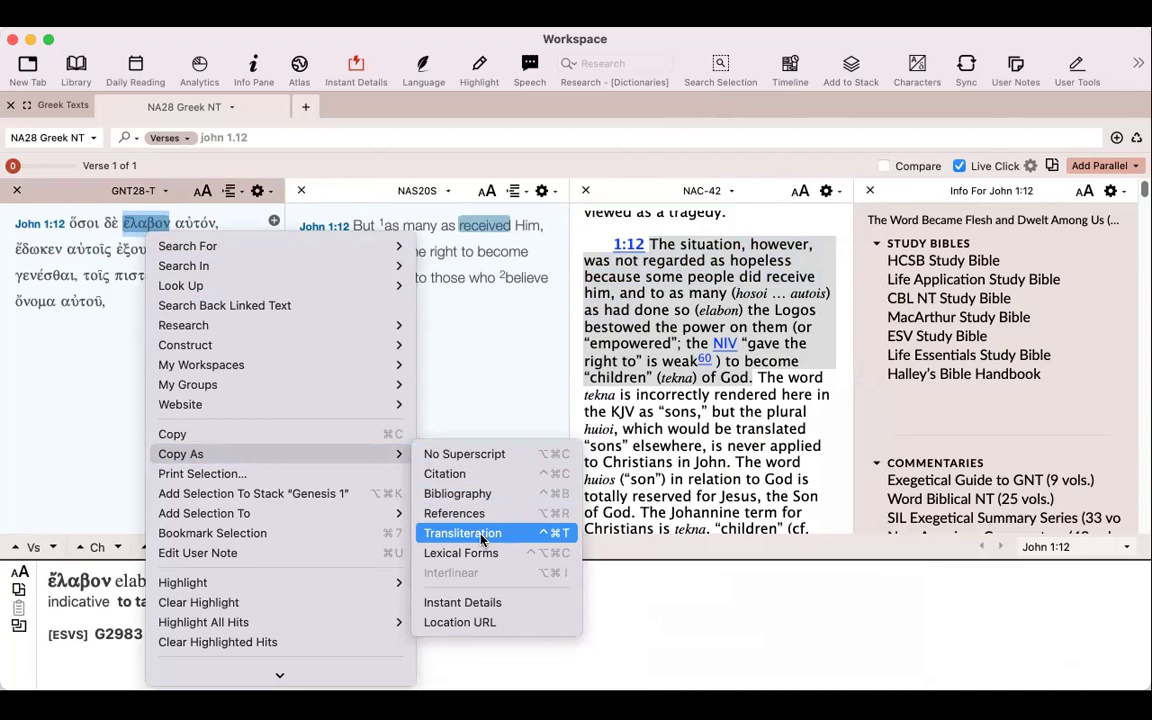
click(38, 360)
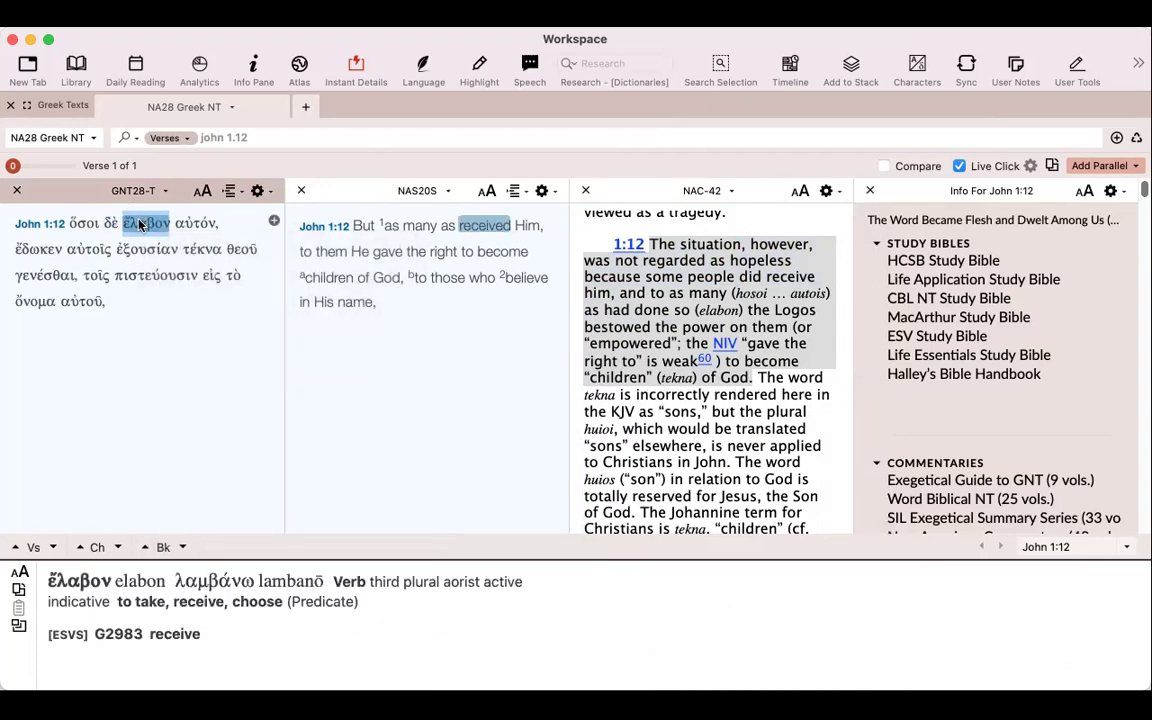
right_click(140, 225)
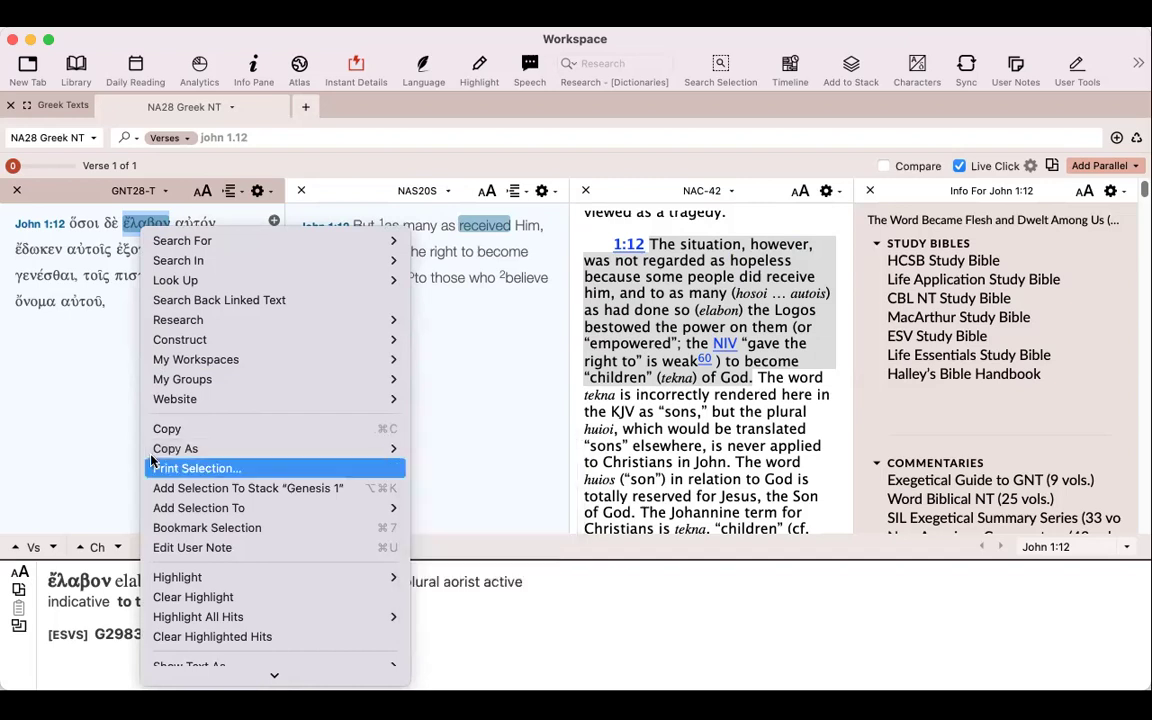
click(97, 356)
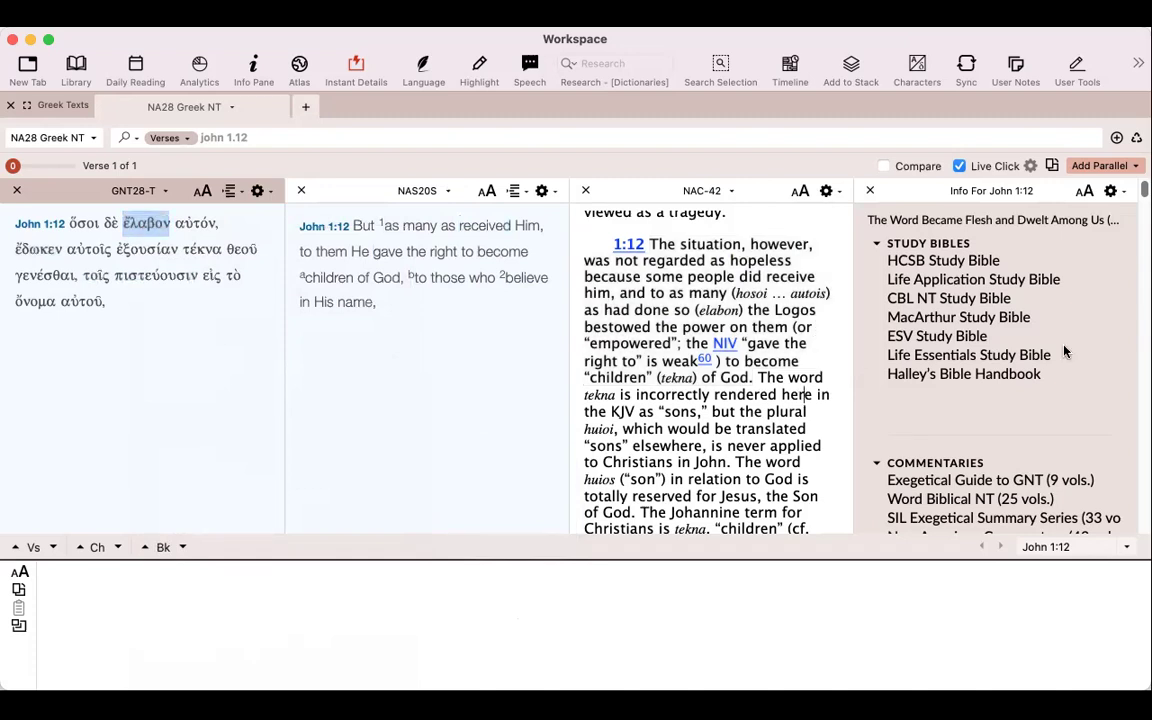
Preview further commentaries on John 1:12 in the Info Pane and open the Phillips Commentary in the parallel pane.
scroll(1065, 350, down, 1)
scroll(1065, 350, down, 10)
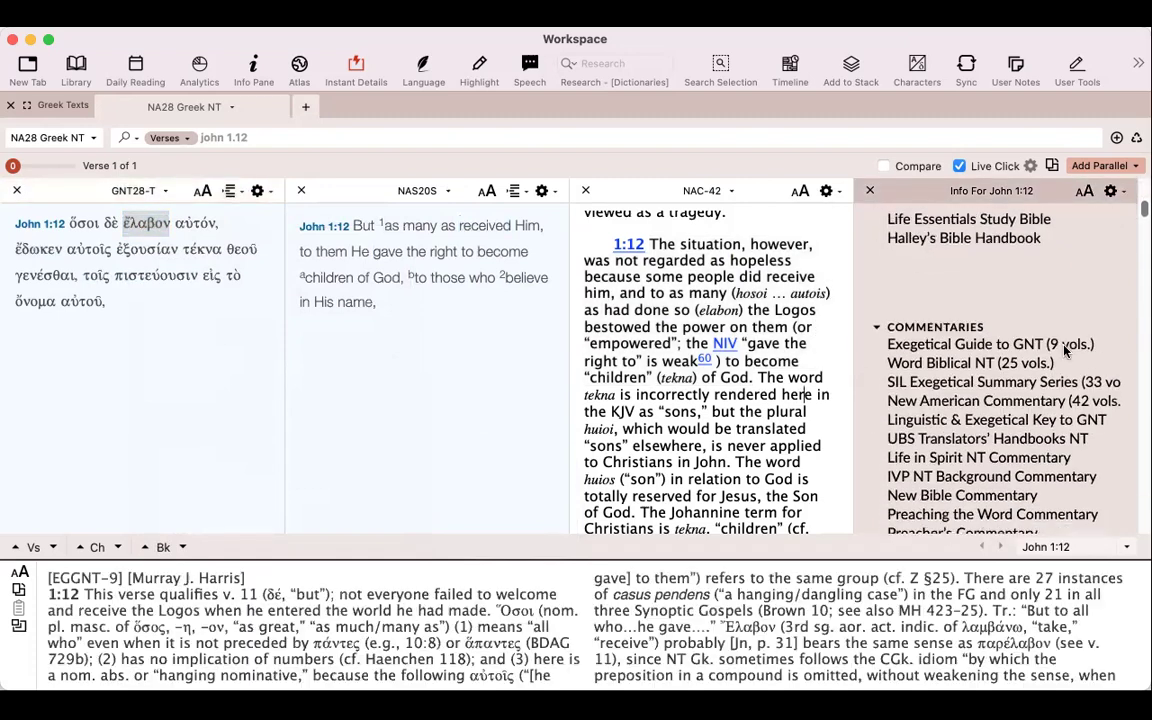
scroll(1065, 345, down, 2)
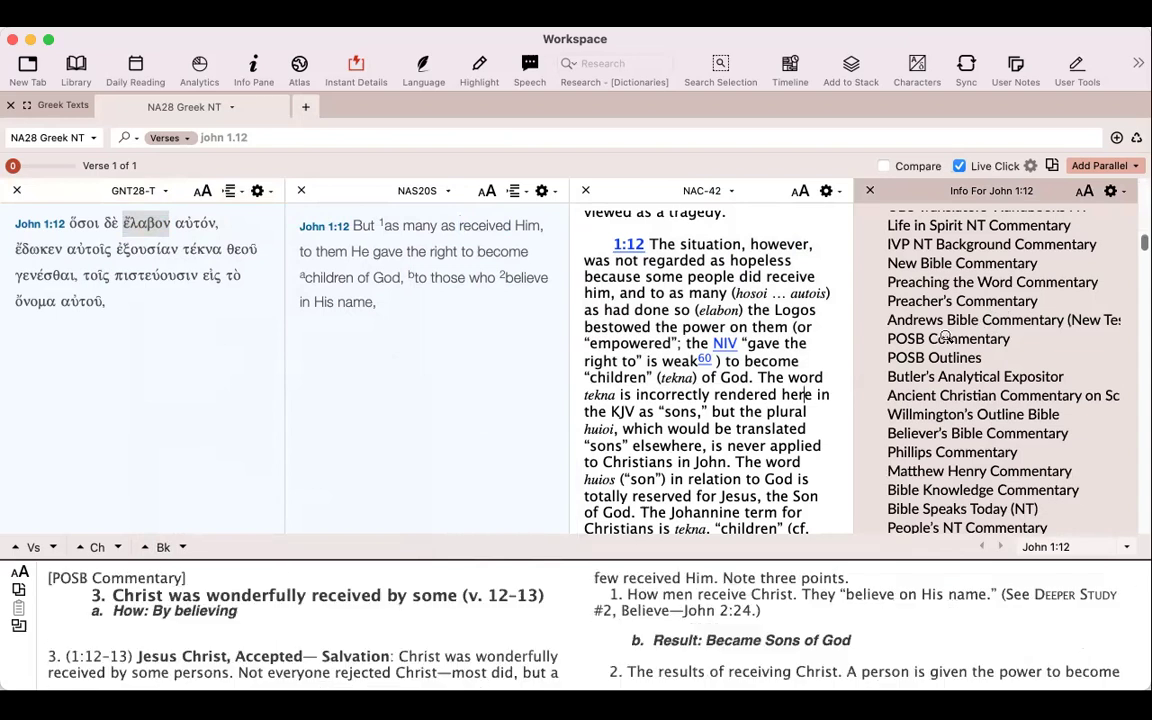
scroll(980, 412, down, 1)
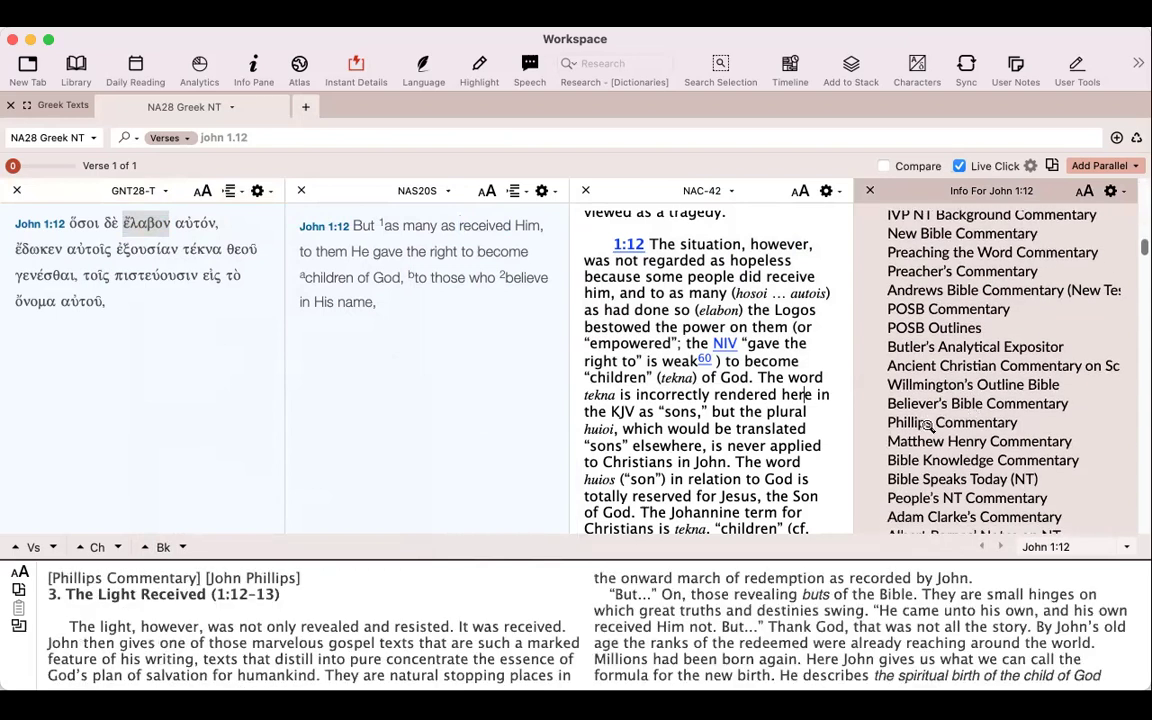
click(929, 426)
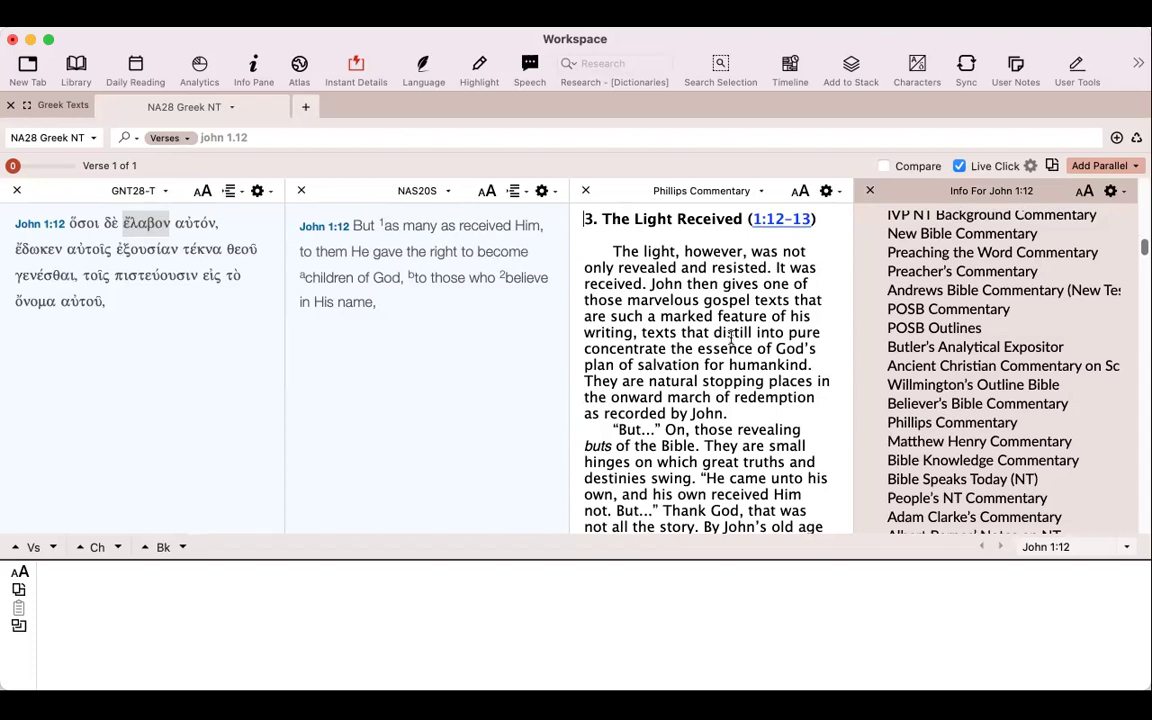
scroll(731, 338, down, 3)
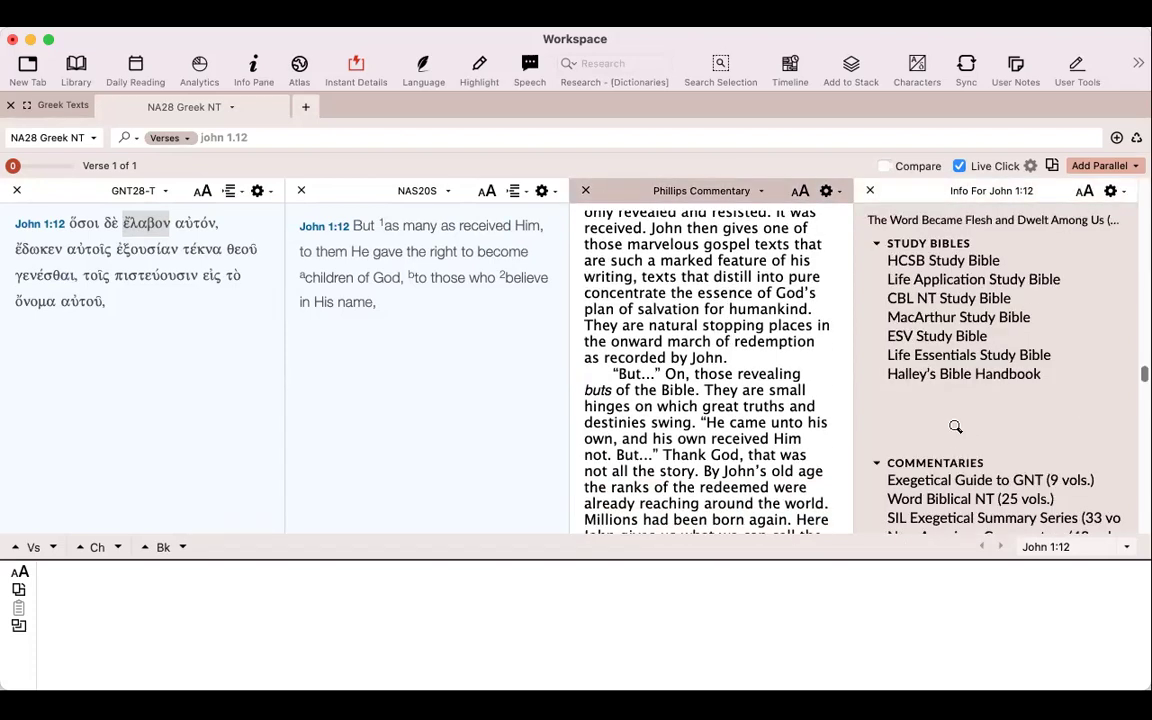
Examine the Topics, Text, Timeline and Word List sections of the Info Pane for John 1:12.
scroll(955, 426, down, 15)
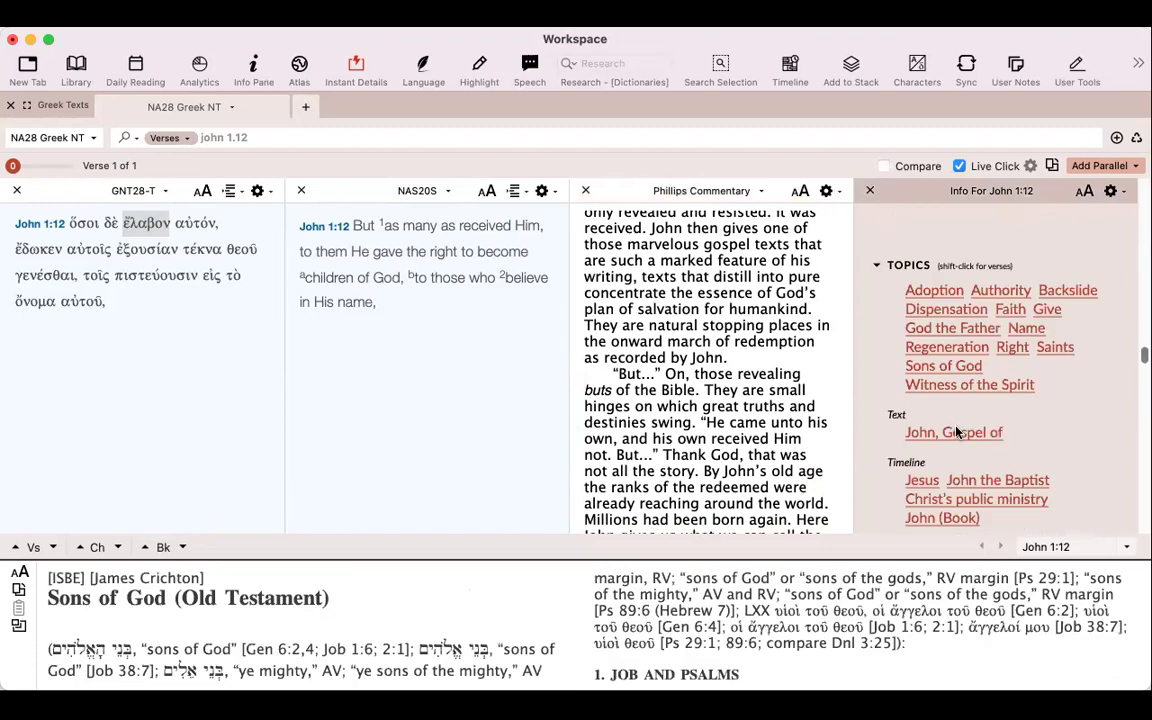
scroll(957, 432, down, 3)
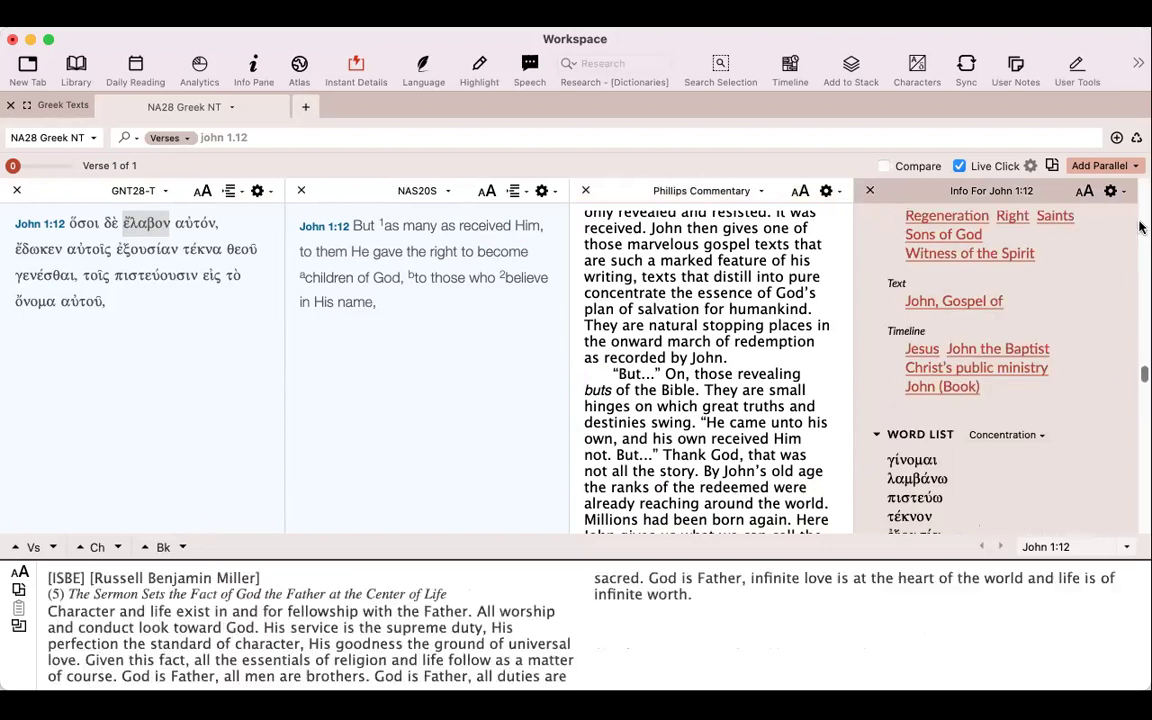
scroll(1051, 312, up, 15)
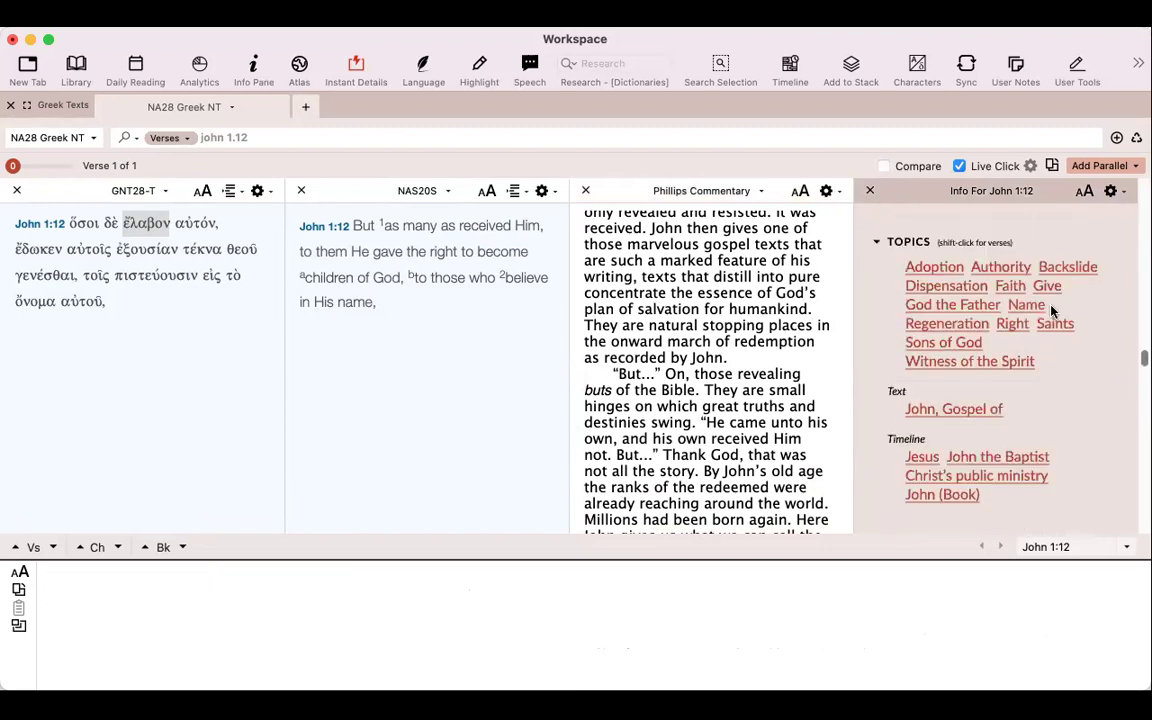
Set the Info Pane's Initial Commentaries option to 10 and rerun the verse search for john 1.12.
click(1114, 191)
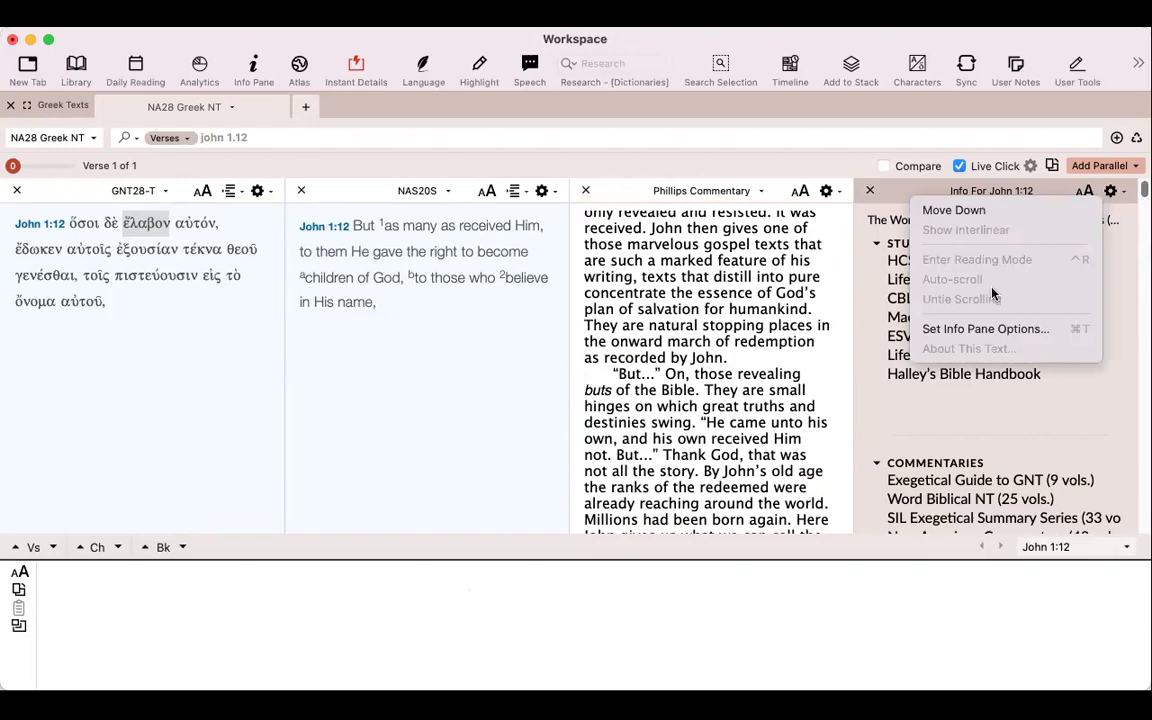
click(989, 331)
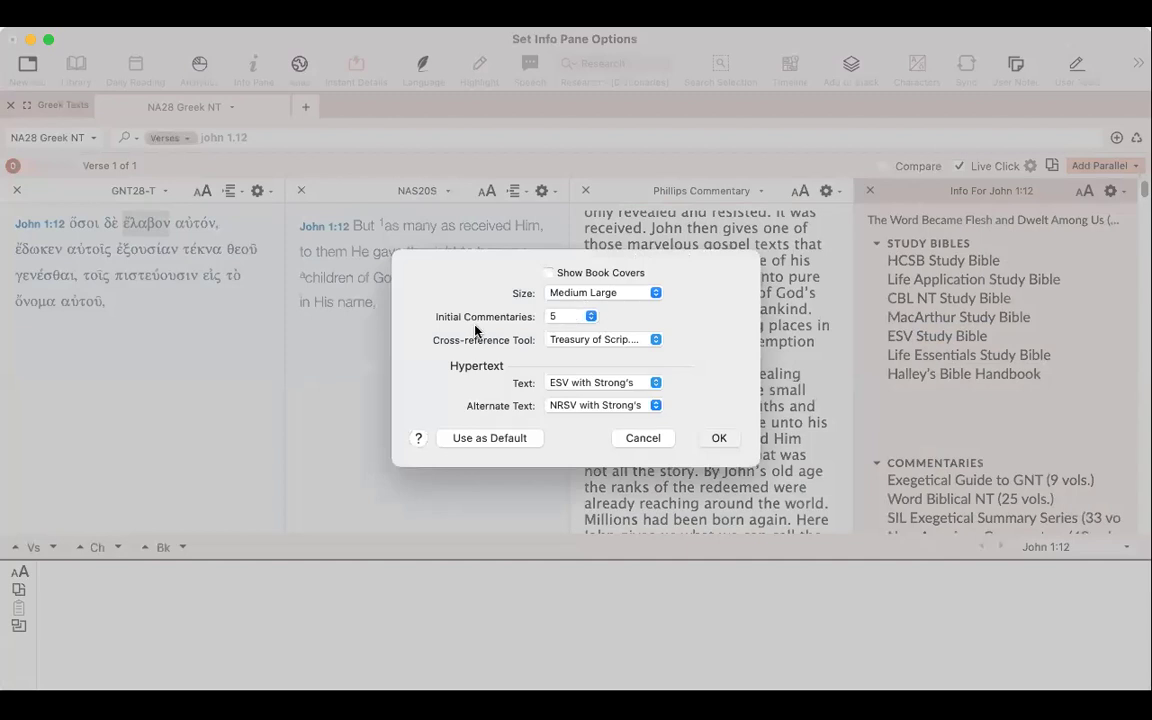
click(592, 318)
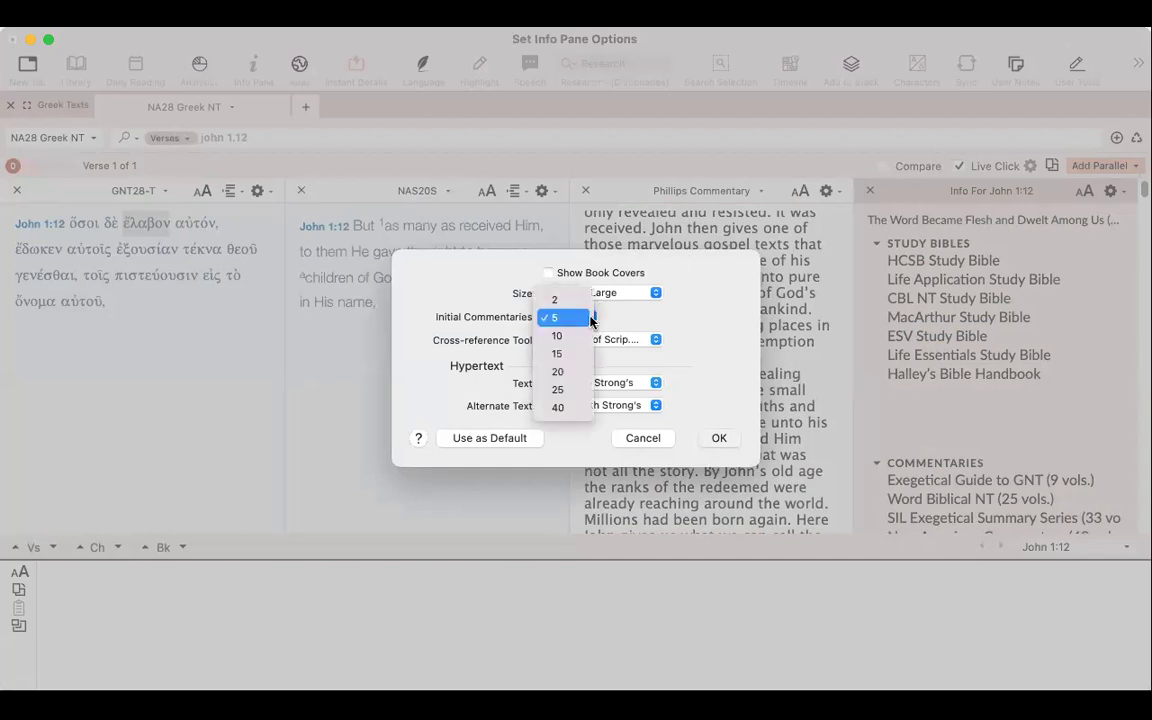
click(558, 336)
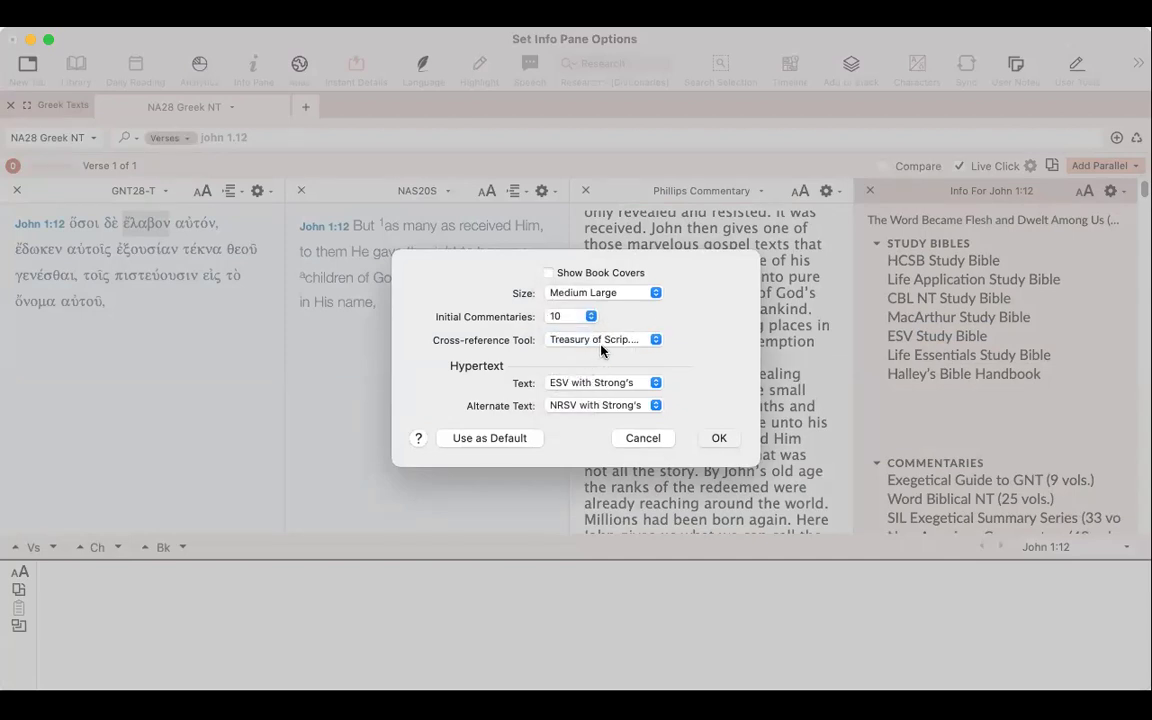
click(717, 437)
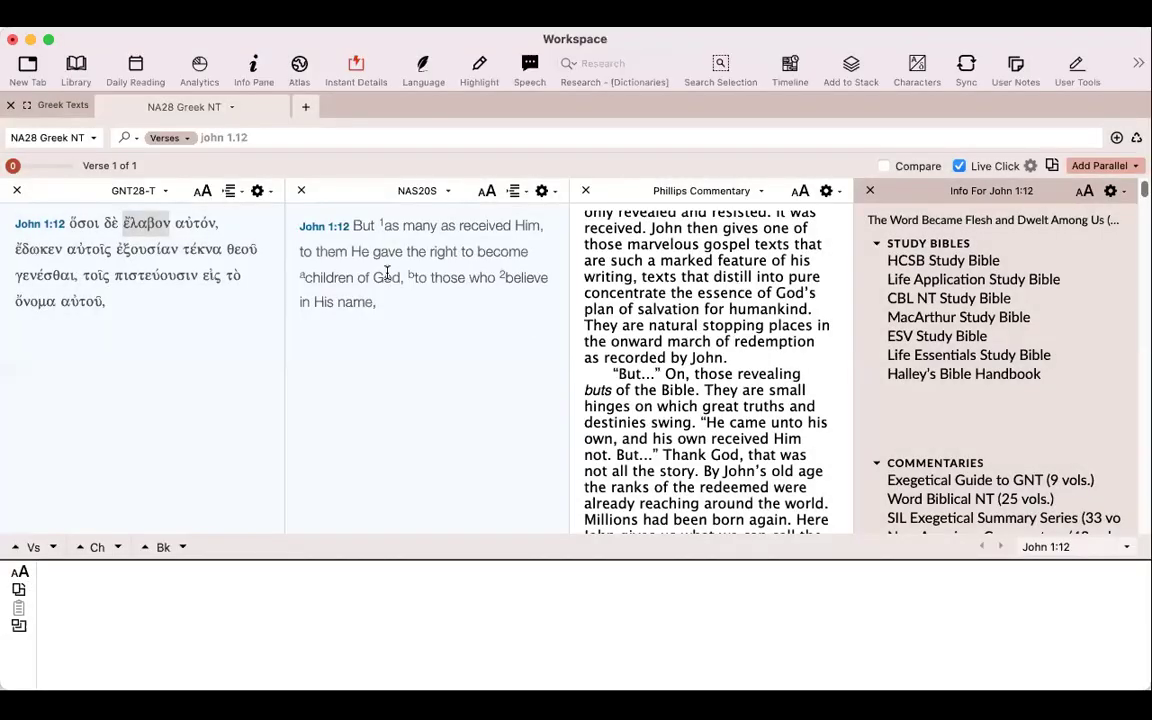
click(284, 137)
key(Return)
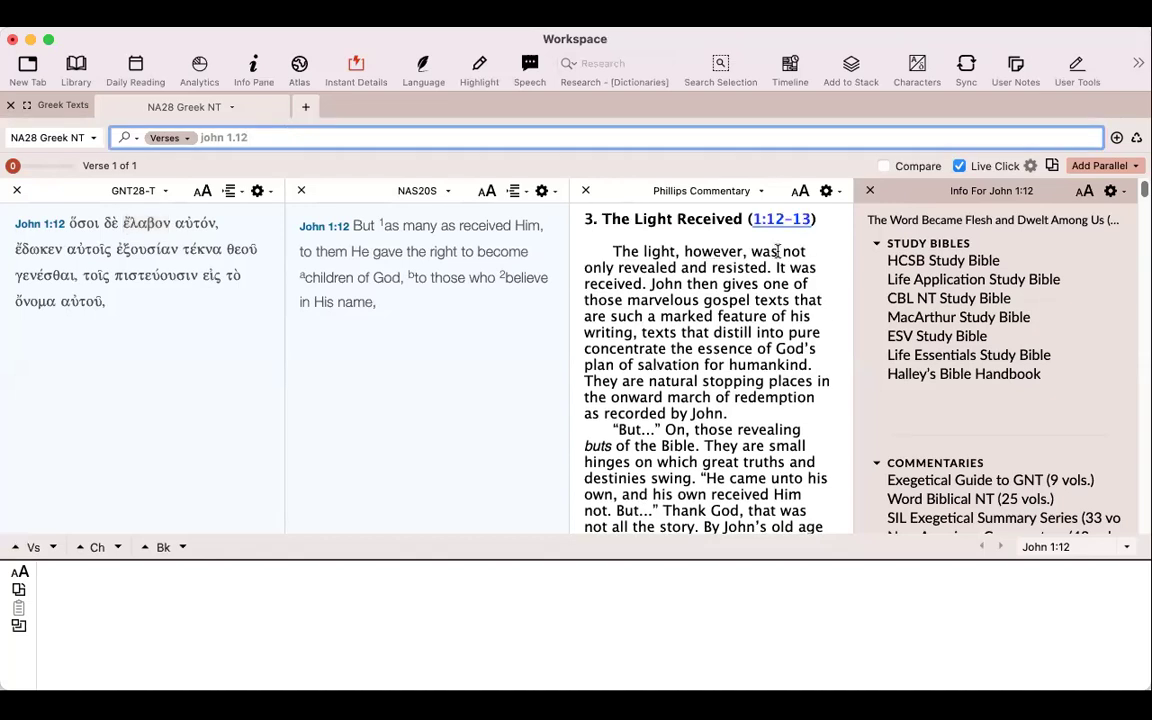
Examine the Study Bibles and Commentaries lists in the Info Pane to check how many commentaries are listed initially.
mouse_move(1000, 360)
scroll(998, 358, down, 5)
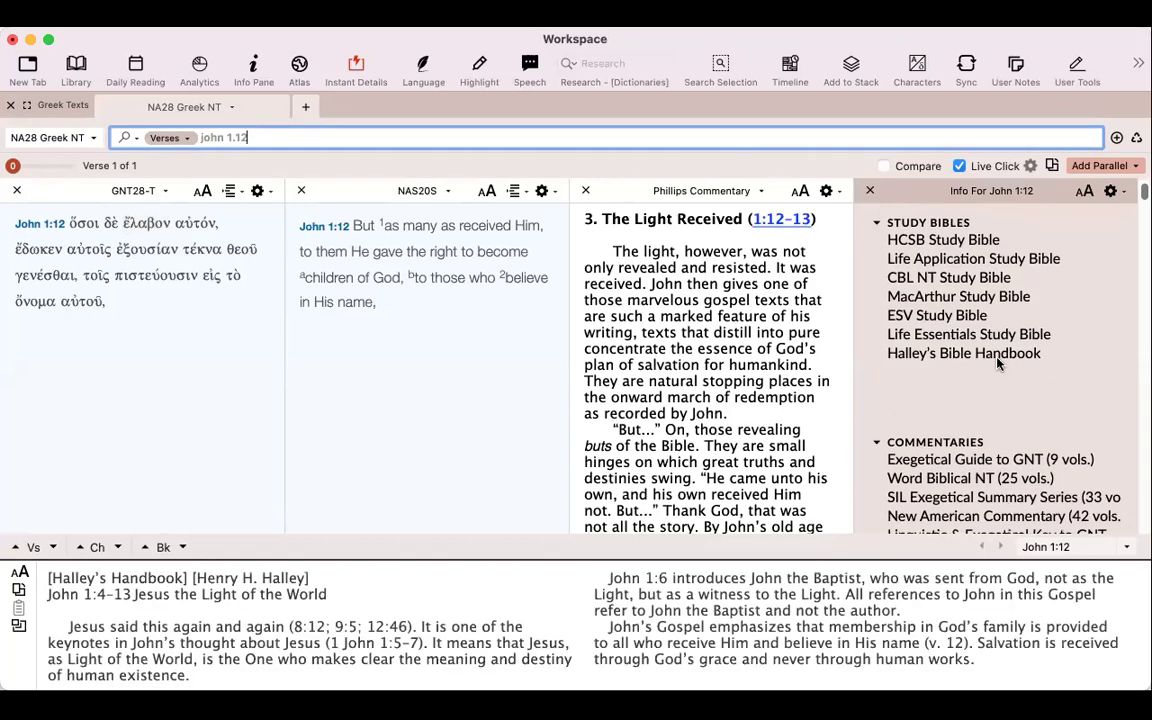
scroll(998, 360, down, 4)
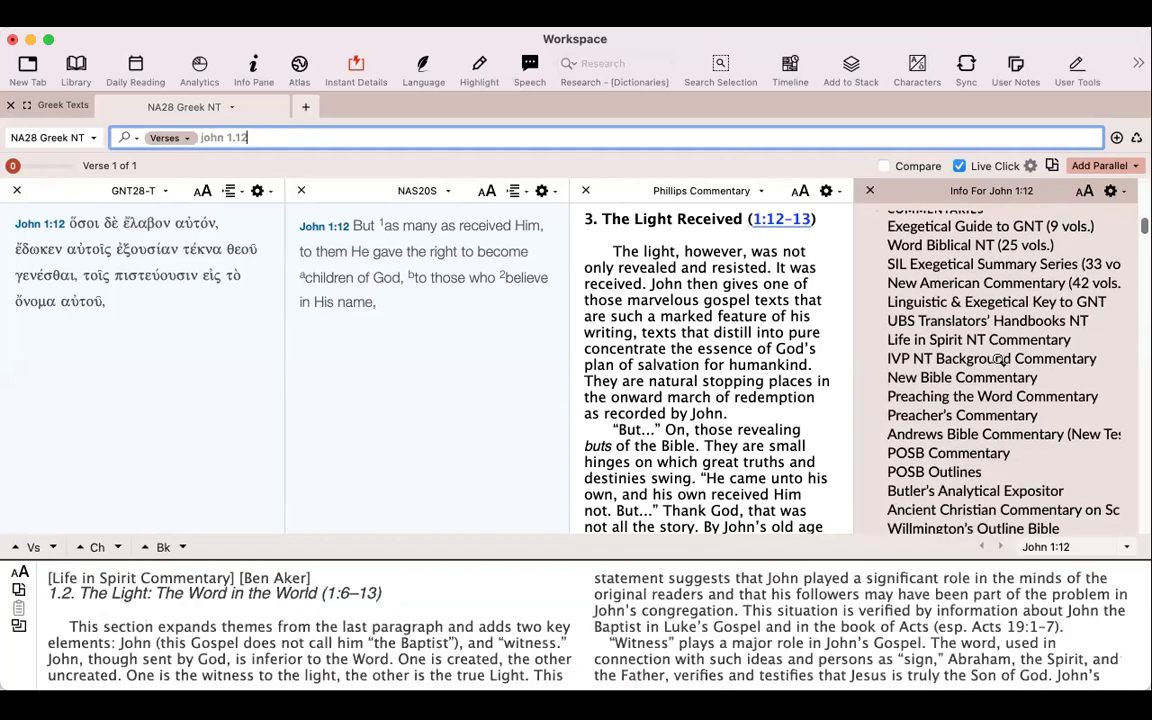
scroll(998, 360, down, 10)
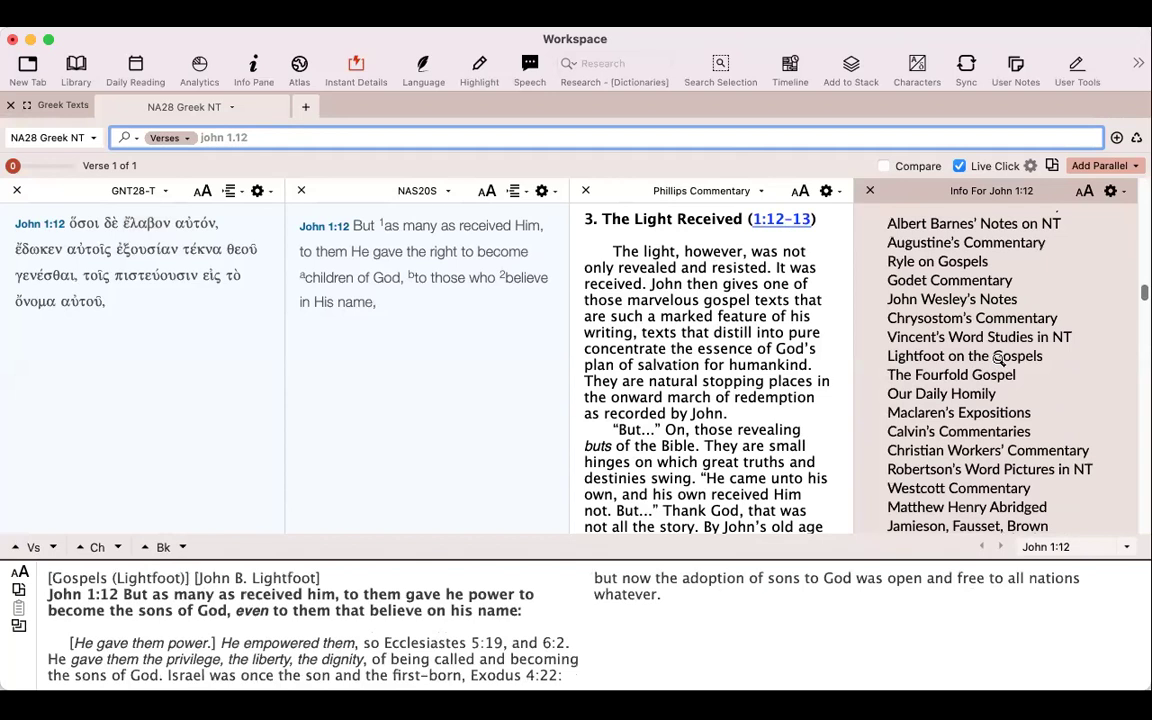
scroll(997, 363, up, 10)
scroll(880, 298, up, 2)
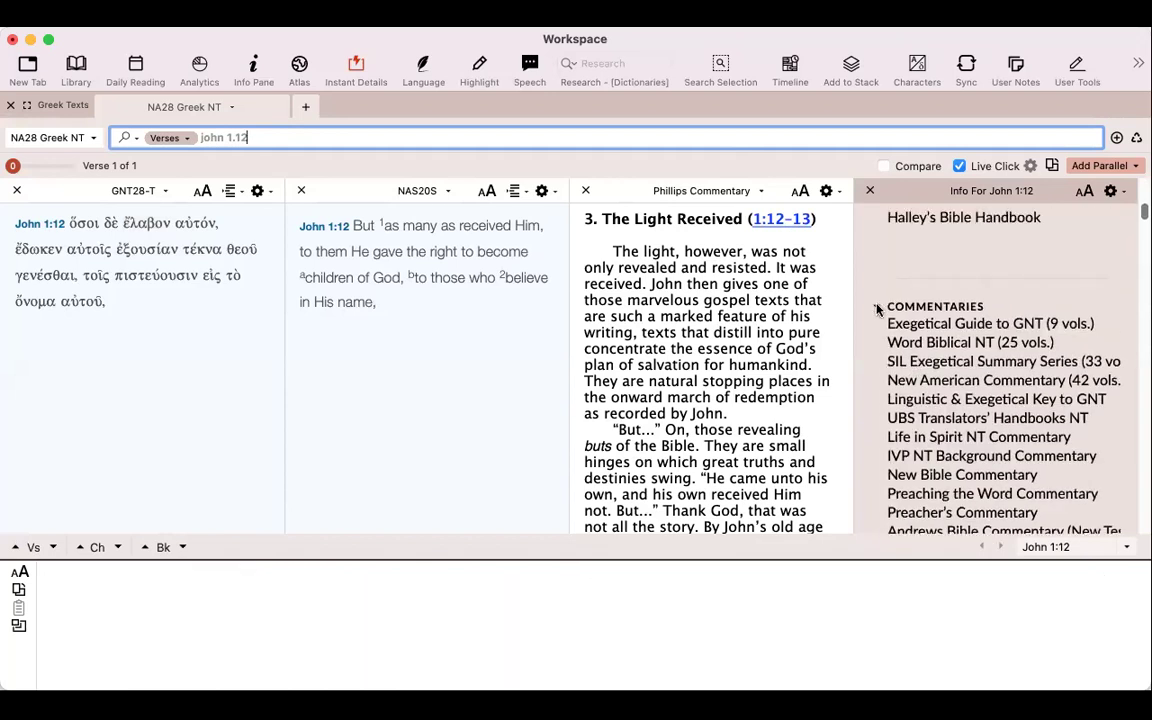
scroll(951, 335, up, 5)
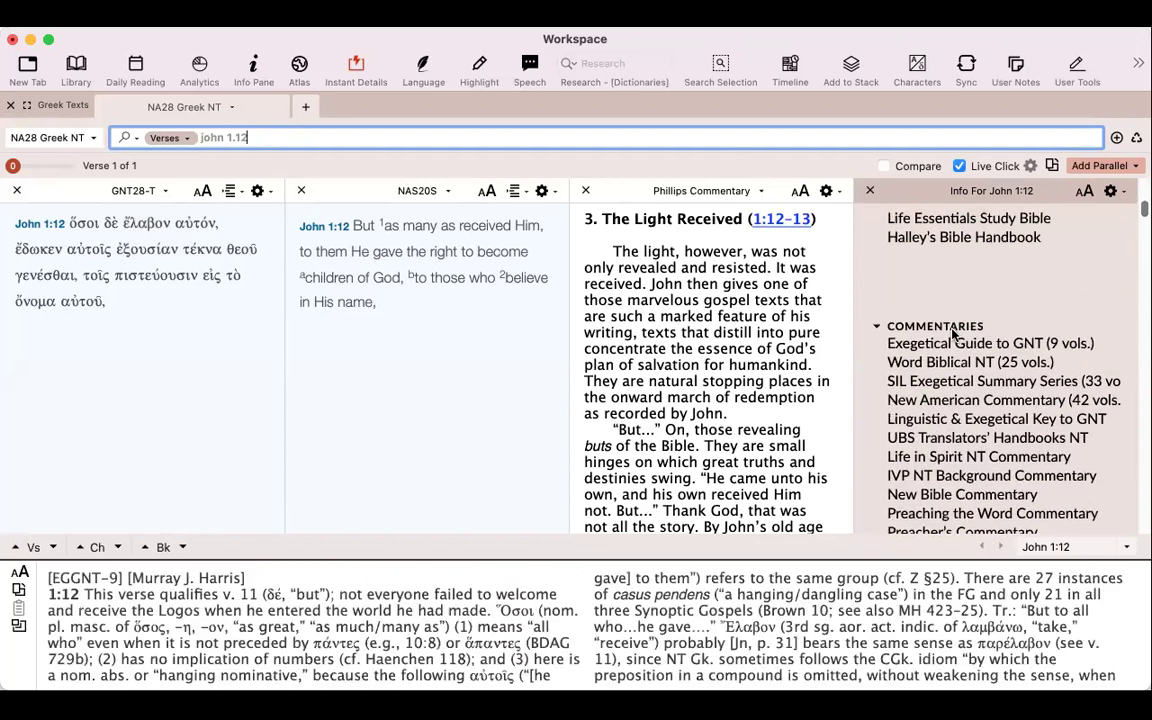
scroll(954, 332, down, 4)
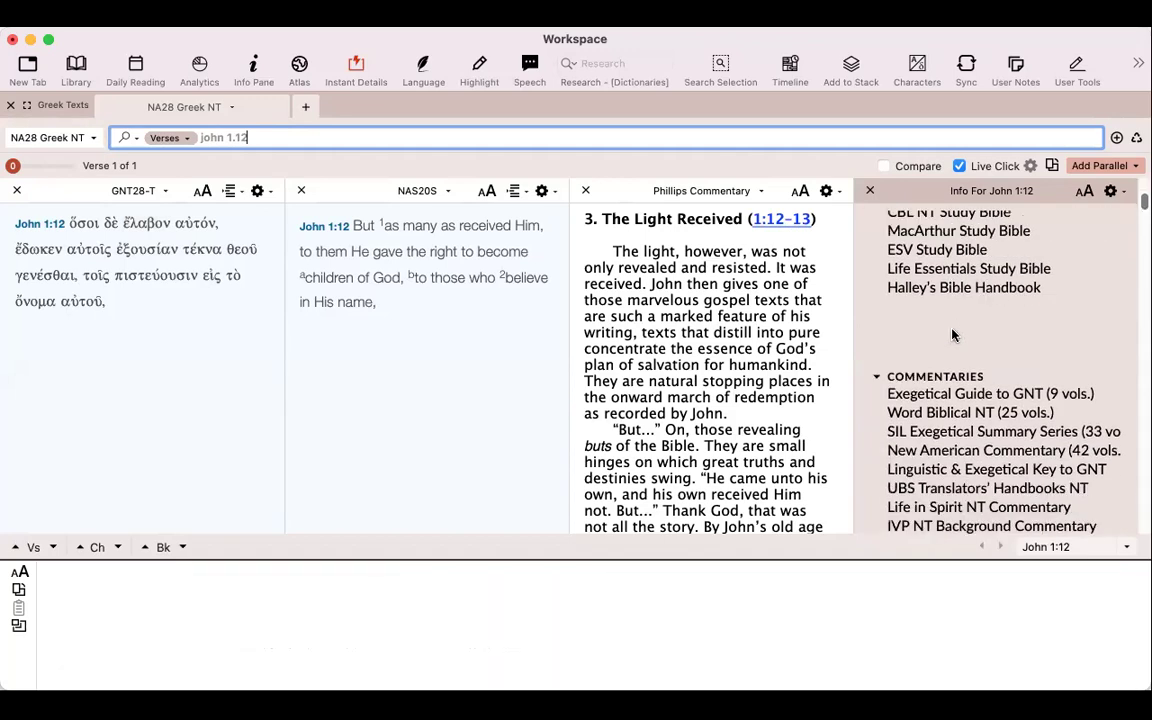
scroll(954, 335, down, 2)
scroll(955, 329, down, 4)
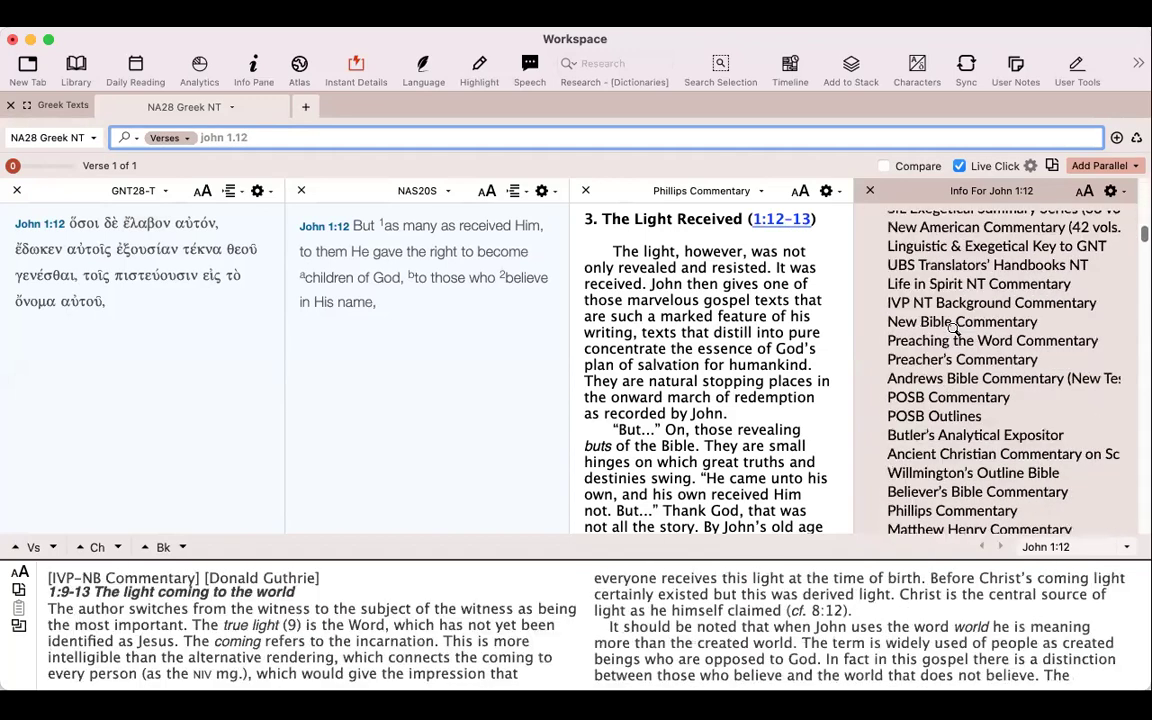
scroll(951, 334, up, 3)
scroll(888, 280, down, 1)
scroll(888, 280, up, 2)
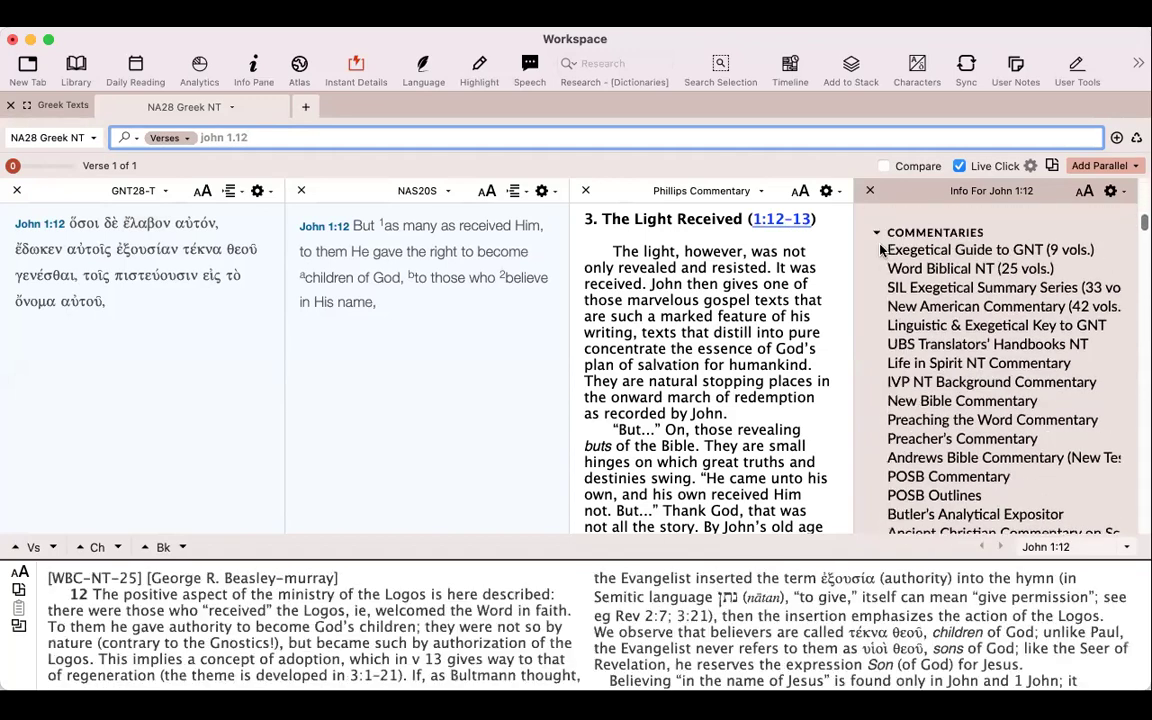
Collapse the Commentaries section of the Info Pane and expand it again to try to refresh its list.
click(890, 233)
scroll(939, 254, up, 4)
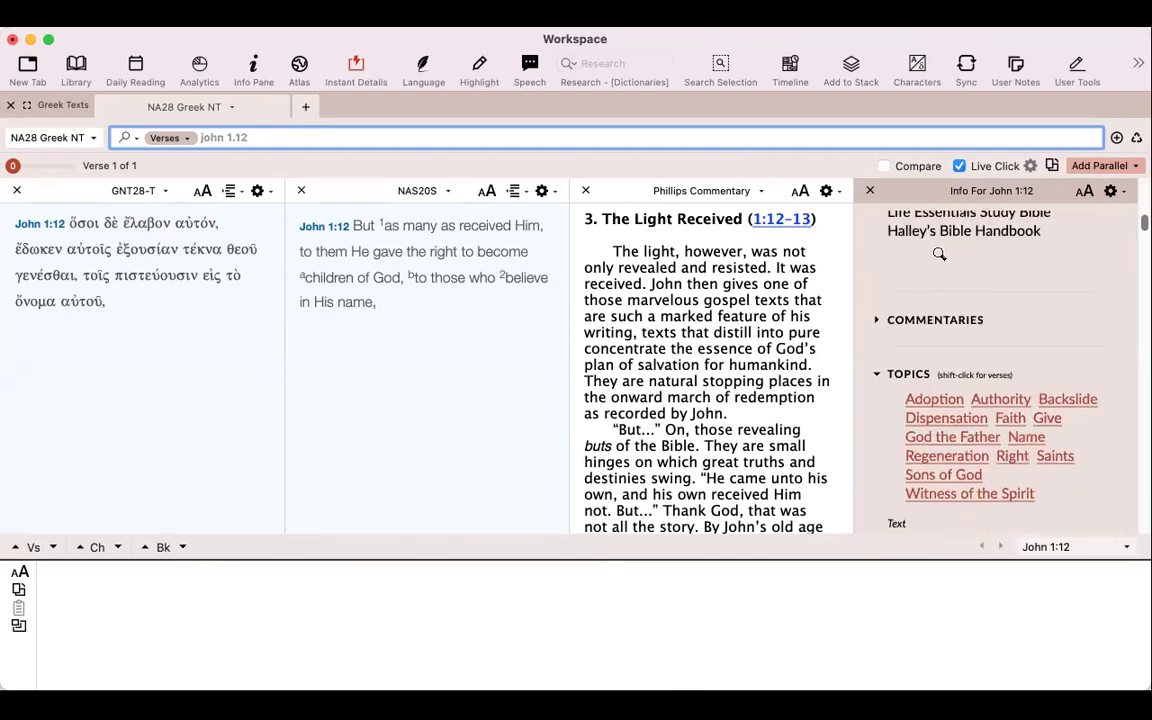
click(882, 355)
scroll(1003, 340, down, 3)
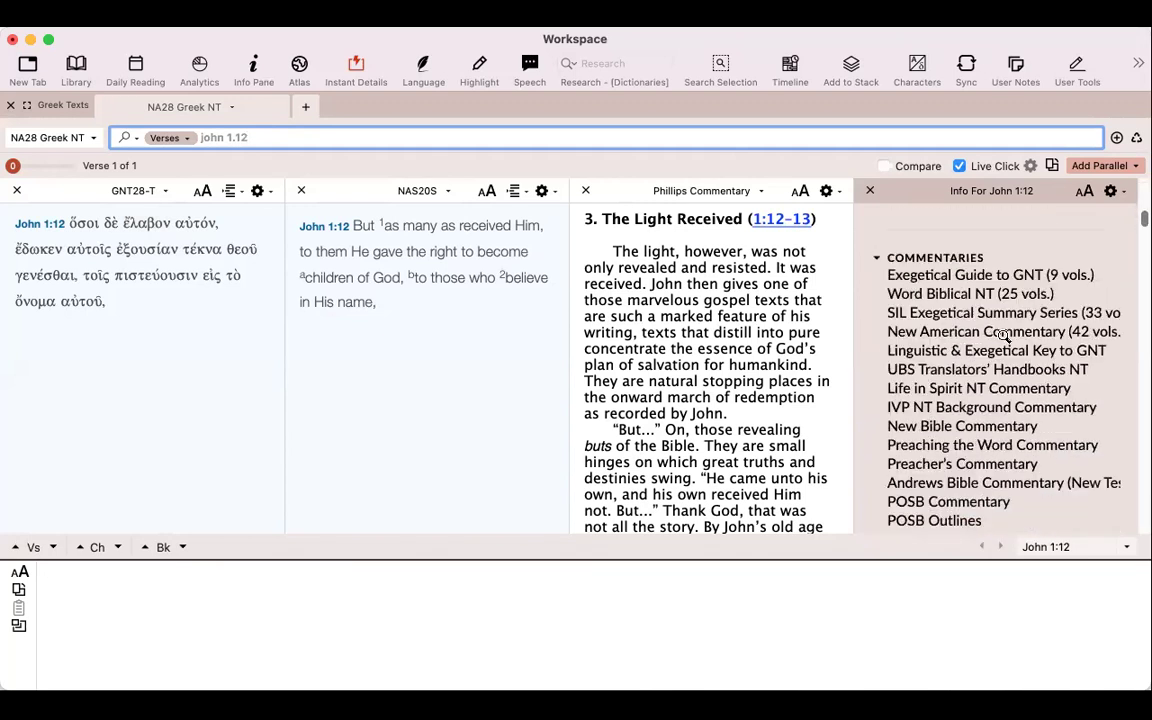
scroll(1003, 334, down, 4)
scroll(1003, 334, up, 3)
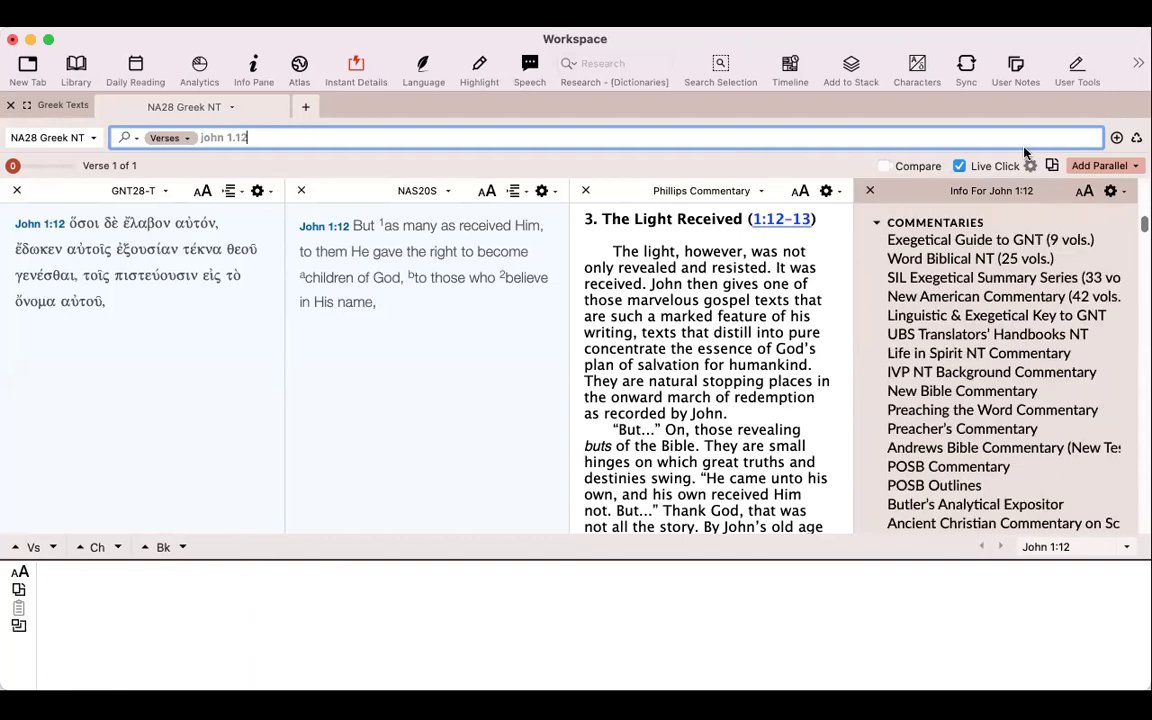
Close the Info Pane, add it again as a parallel pane, and check its Commentaries list.
click(870, 192)
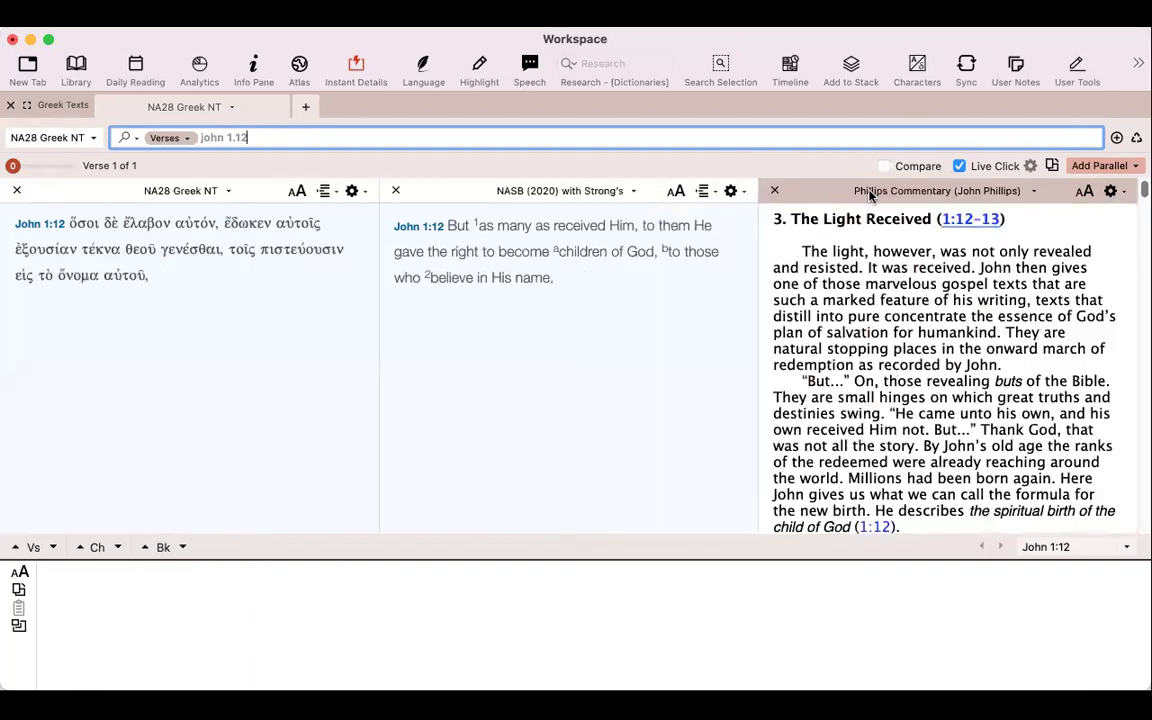
click(1136, 168)
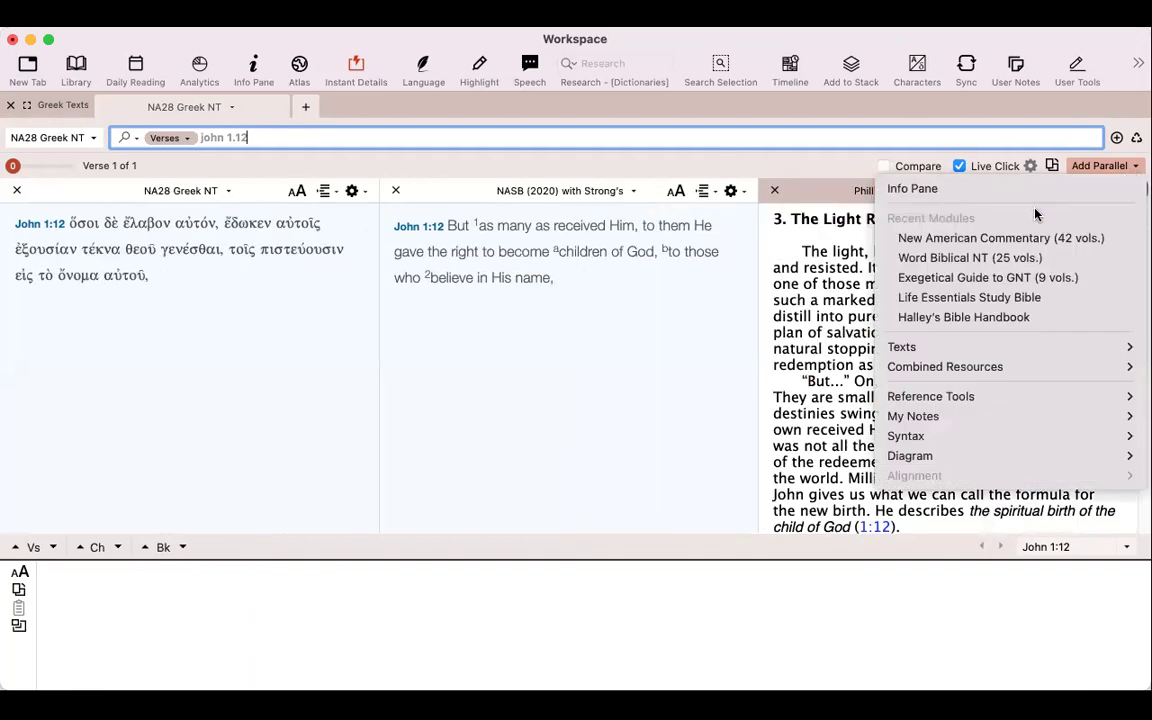
click(910, 188)
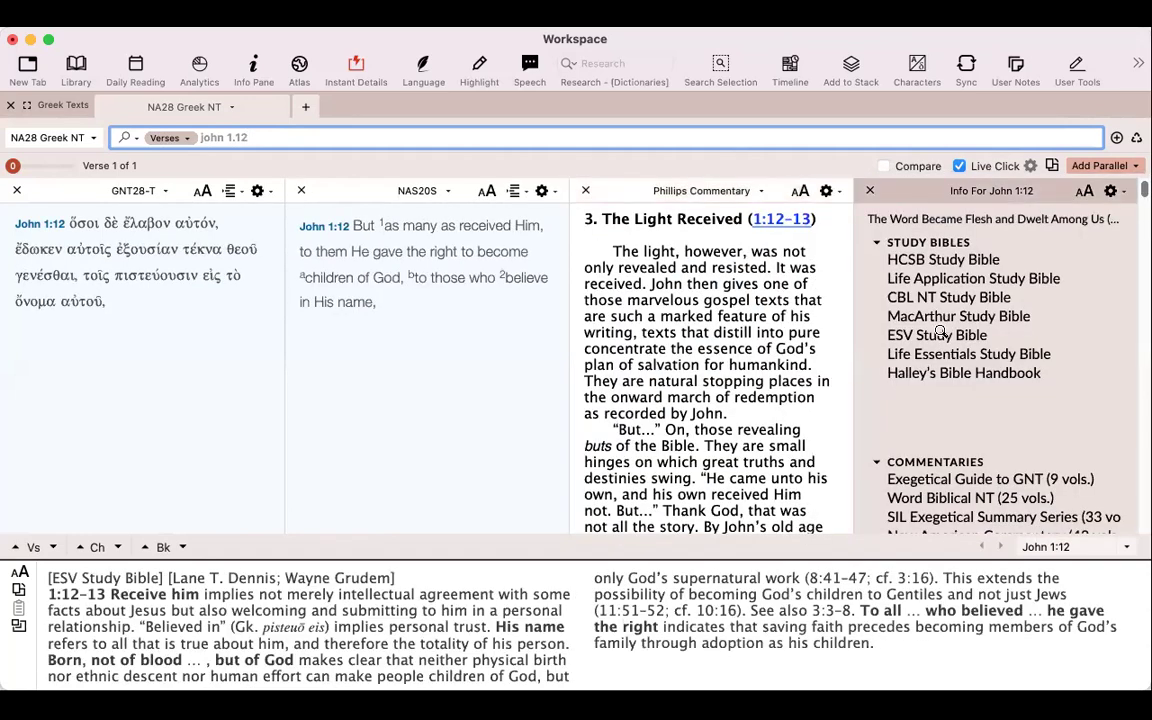
scroll(940, 333, down, 5)
scroll(940, 333, up, 1)
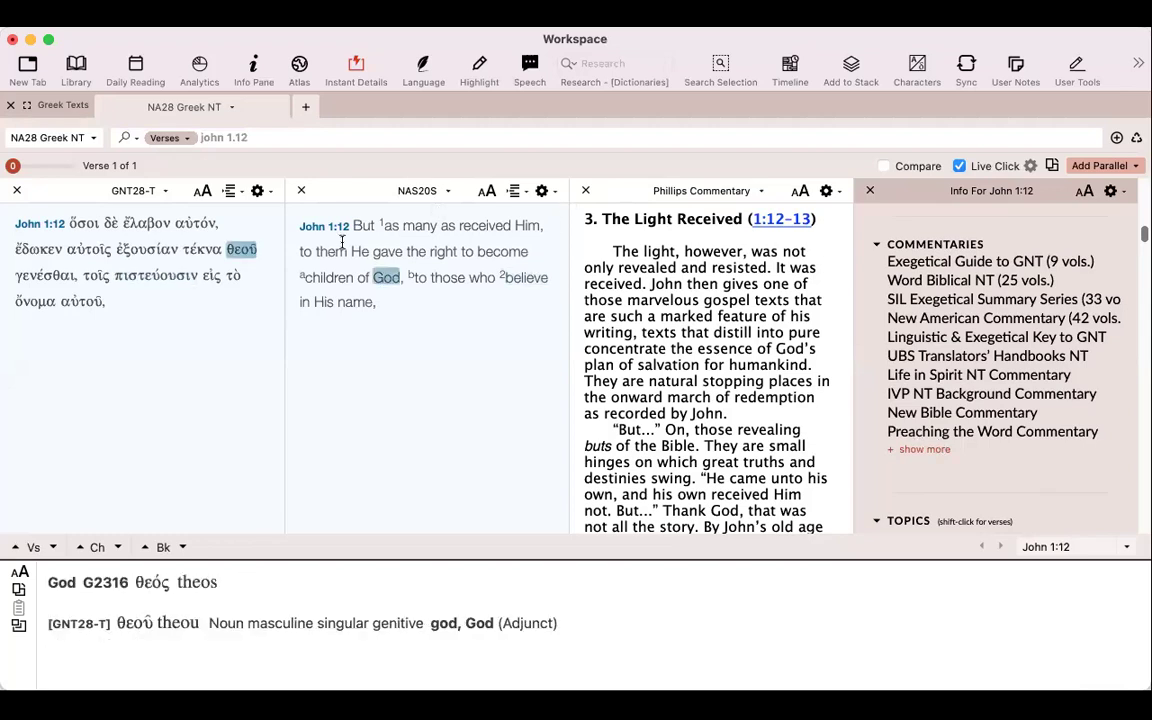
Clear the john 1.12 reference from the verse search entry.
click(304, 138)
key(BackSpace)
key(BackSpace)
key(BackSpace)
key(BackSpace)
key(BackSpace)
key(BackSpace)
key(BackSpace)
key(BackSpace)
key(BackSpace)
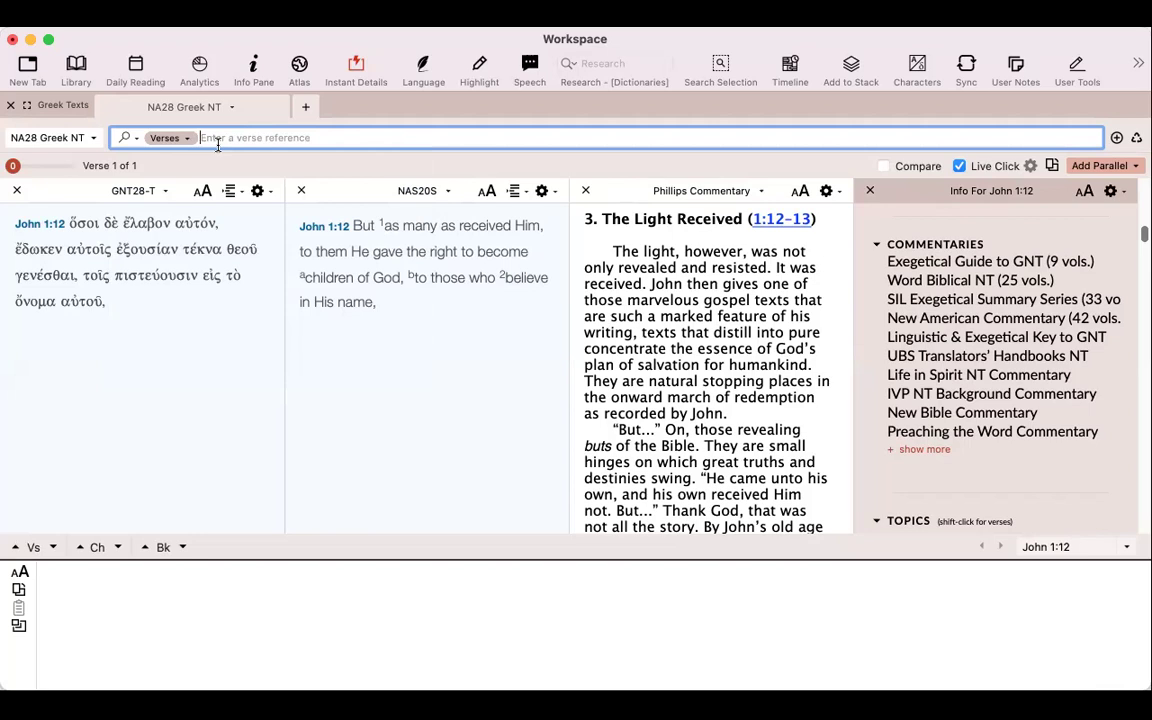
text(joh)
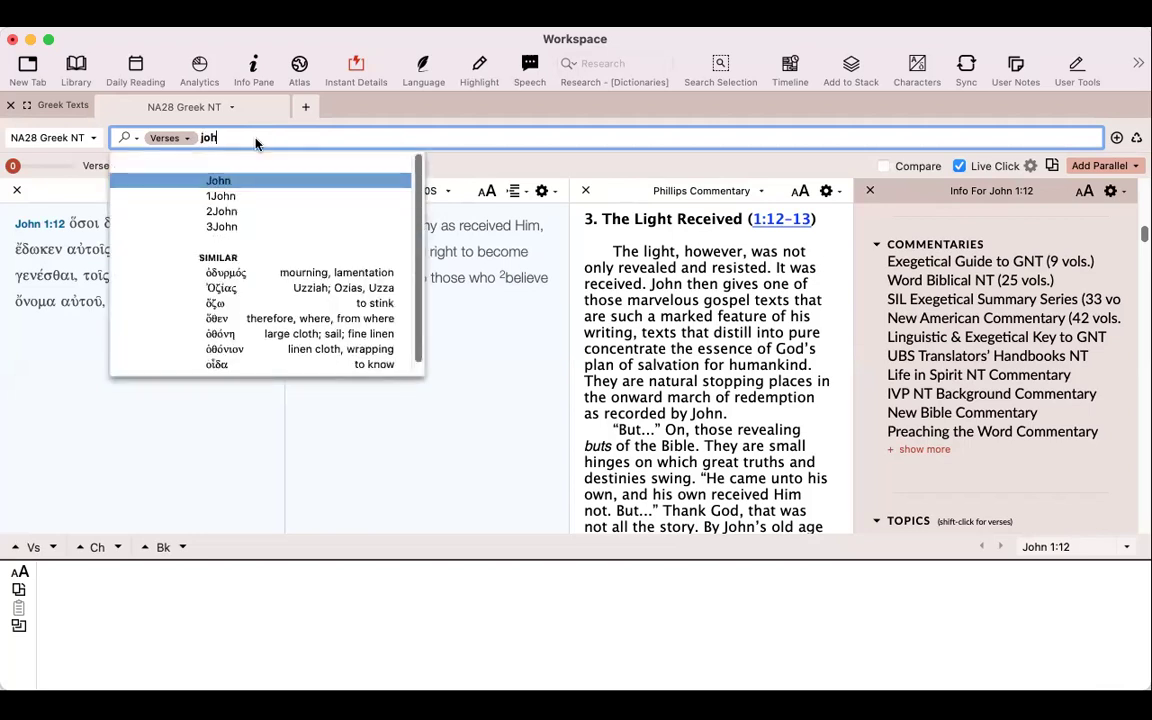
text(n 1:1)
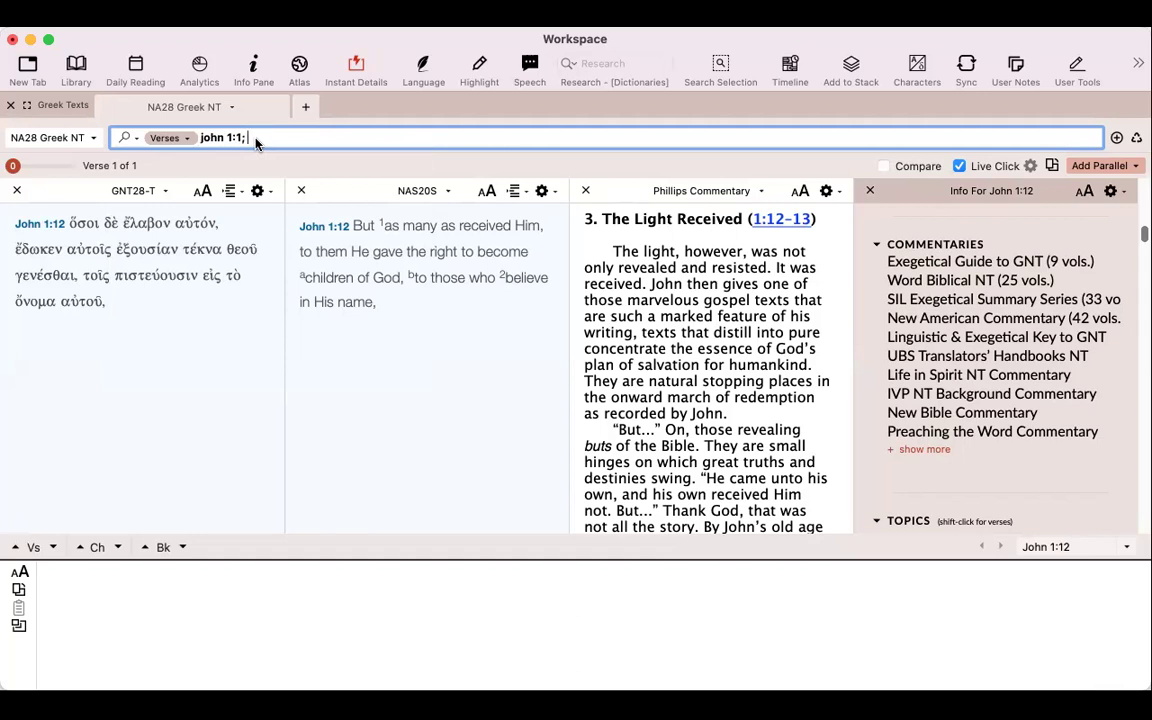
text(M)
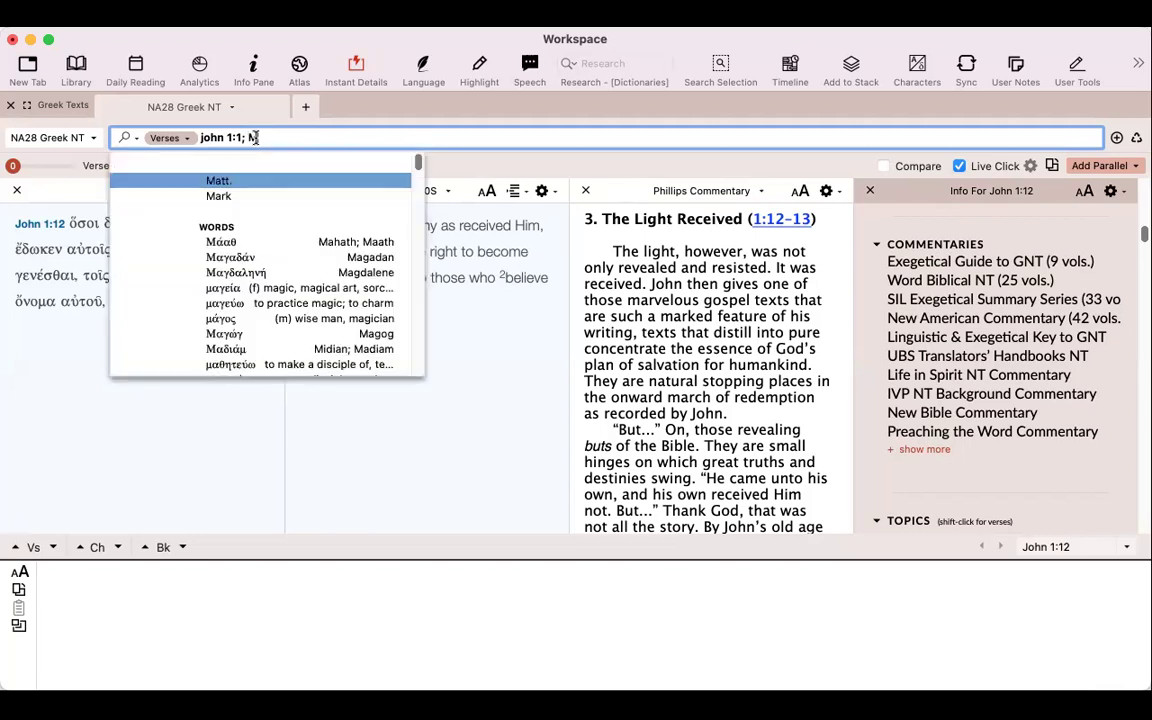
text(att)
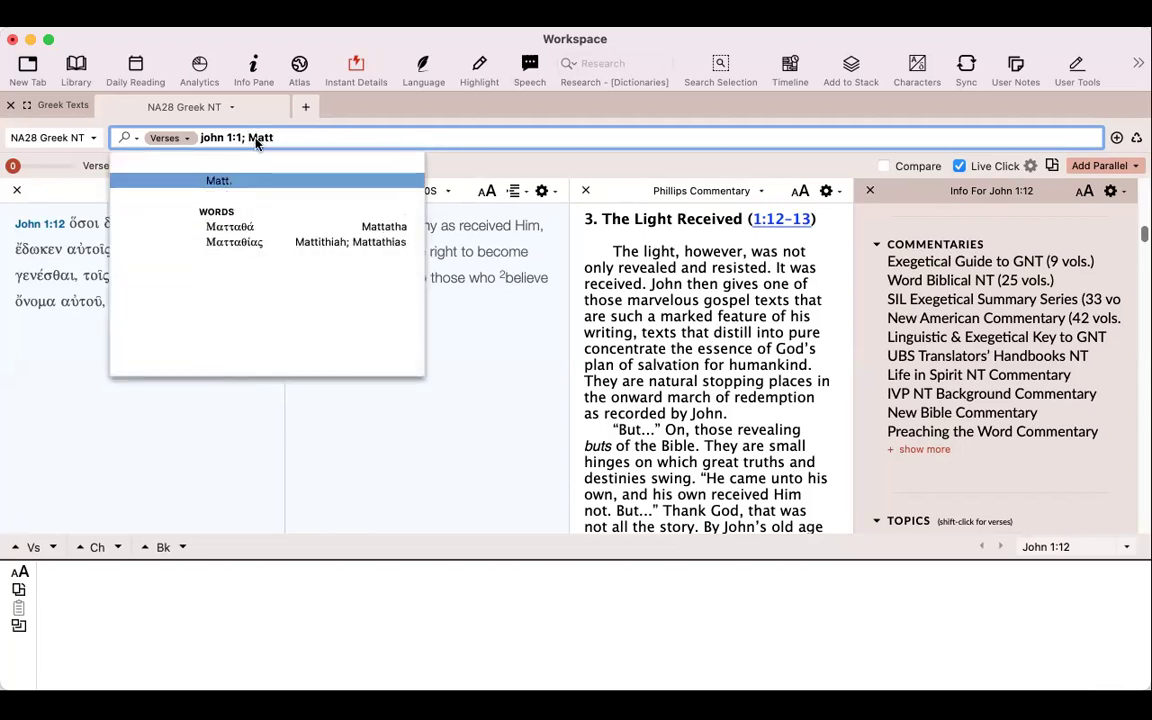
key(Escape)
key(BackSpace)
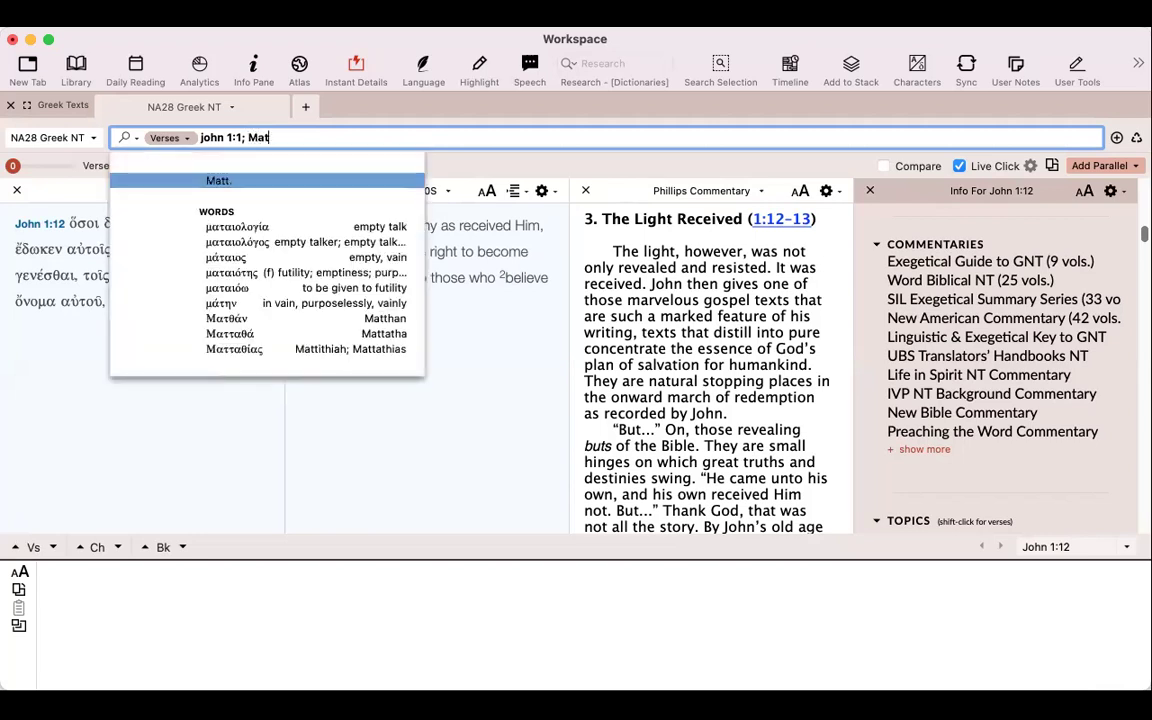
click(236, 182)
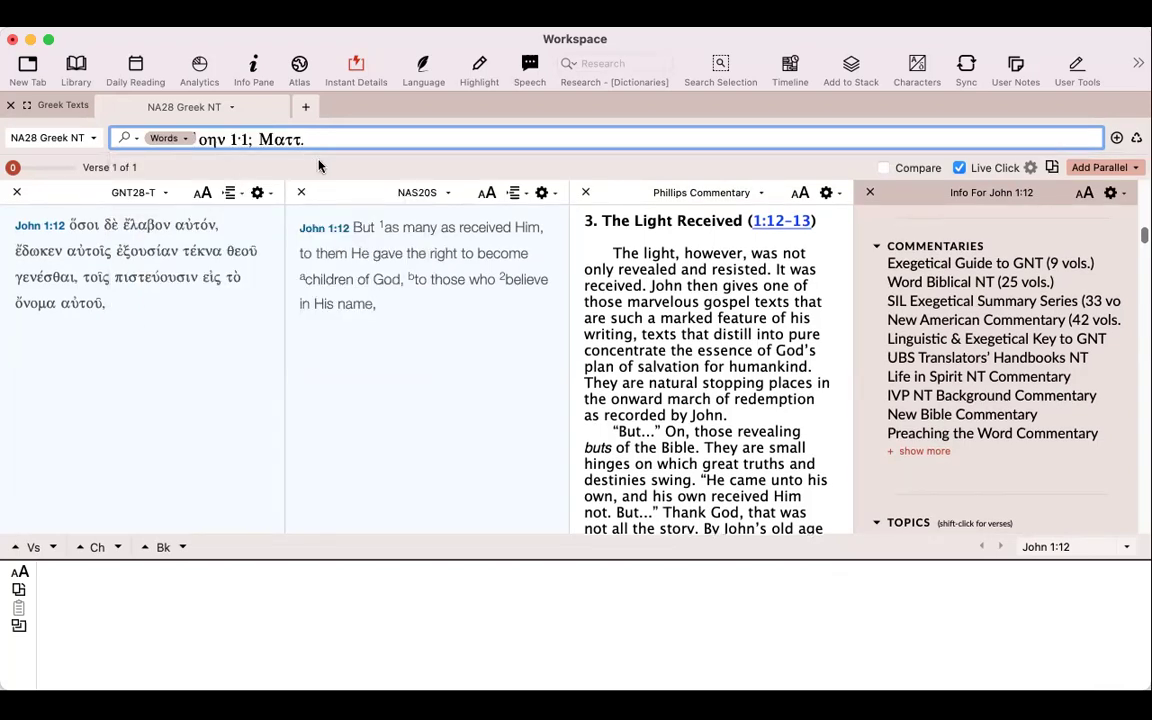
key(BackSpace)
key(BackSpace)
key(BackSpace)
key(BackSpace)
key(BackSpace)
key(BackSpace)
key(BackSpace)
key(BackSpace)
key(BackSpace)
key(BackSpace)
key(BackSpace)
key(BackSpace)
key(BackSpace)
key(BackSpace)
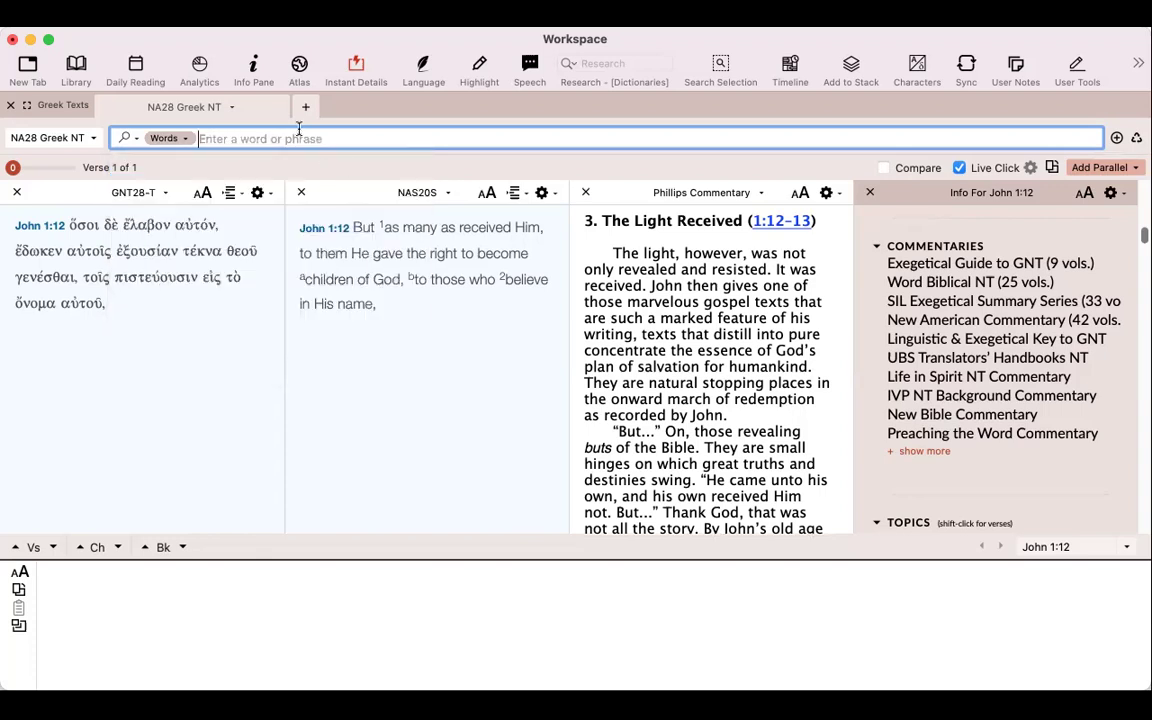
Search the NA28 Greek New Testament by verses for john 1:1 and Matt 1:1 together.
click(180, 139)
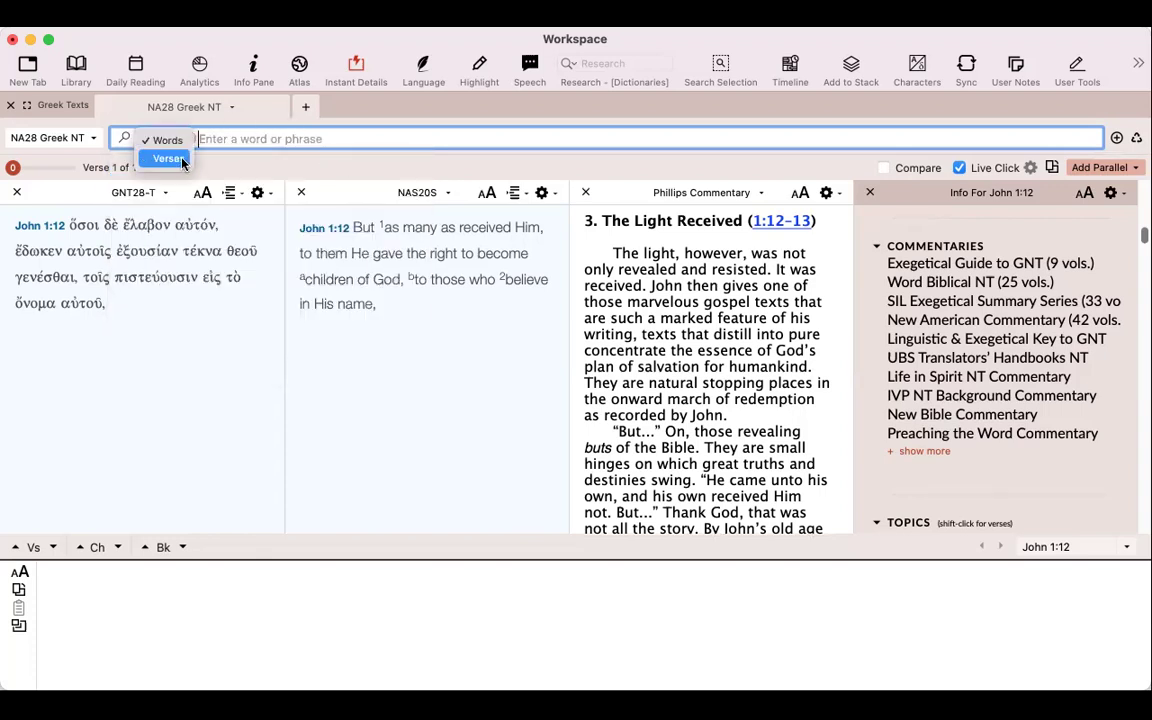
click(169, 158)
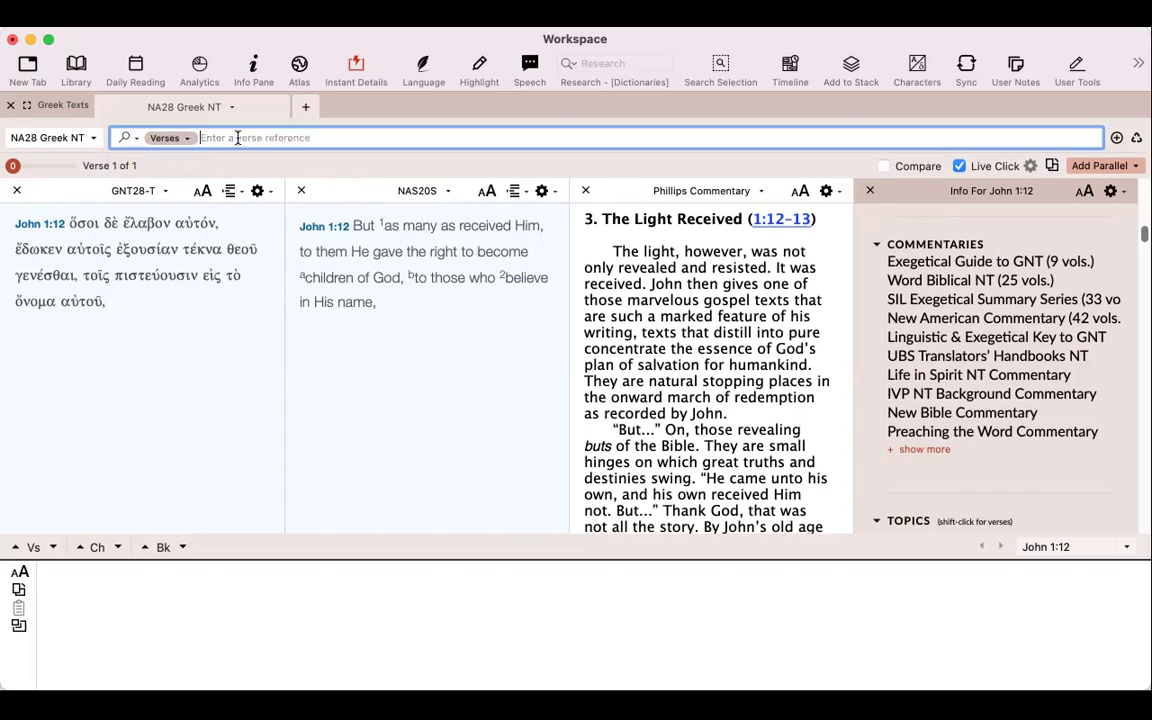
text(jo)
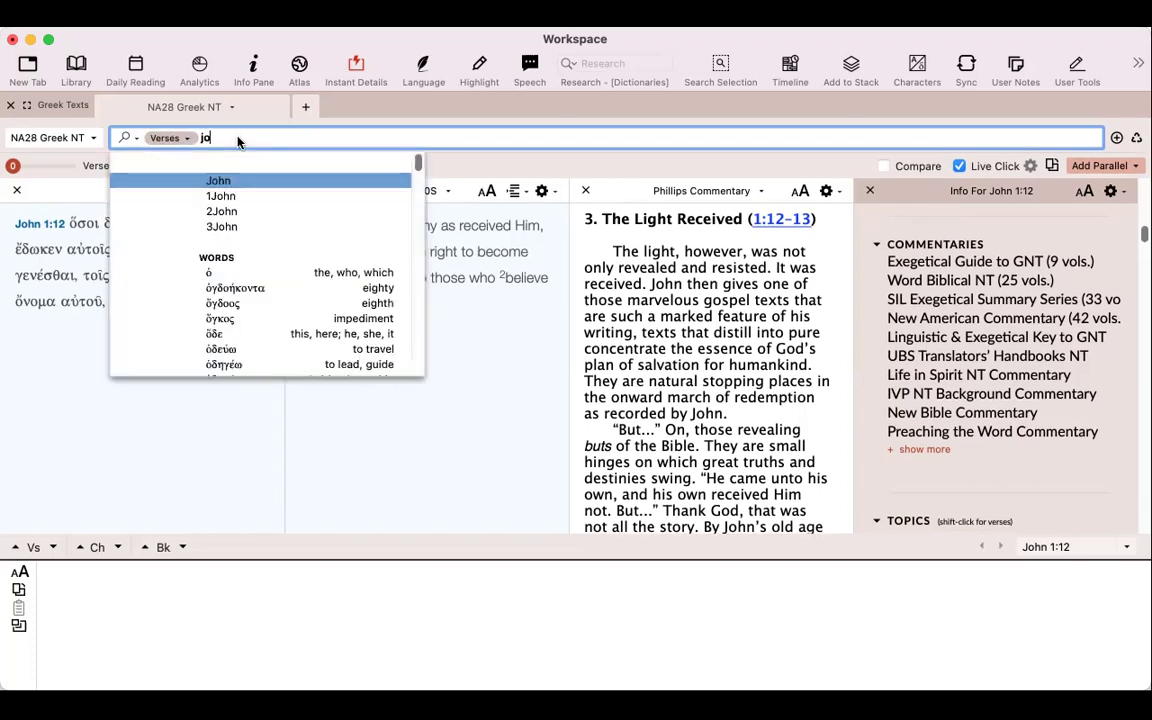
text(hn 1:)
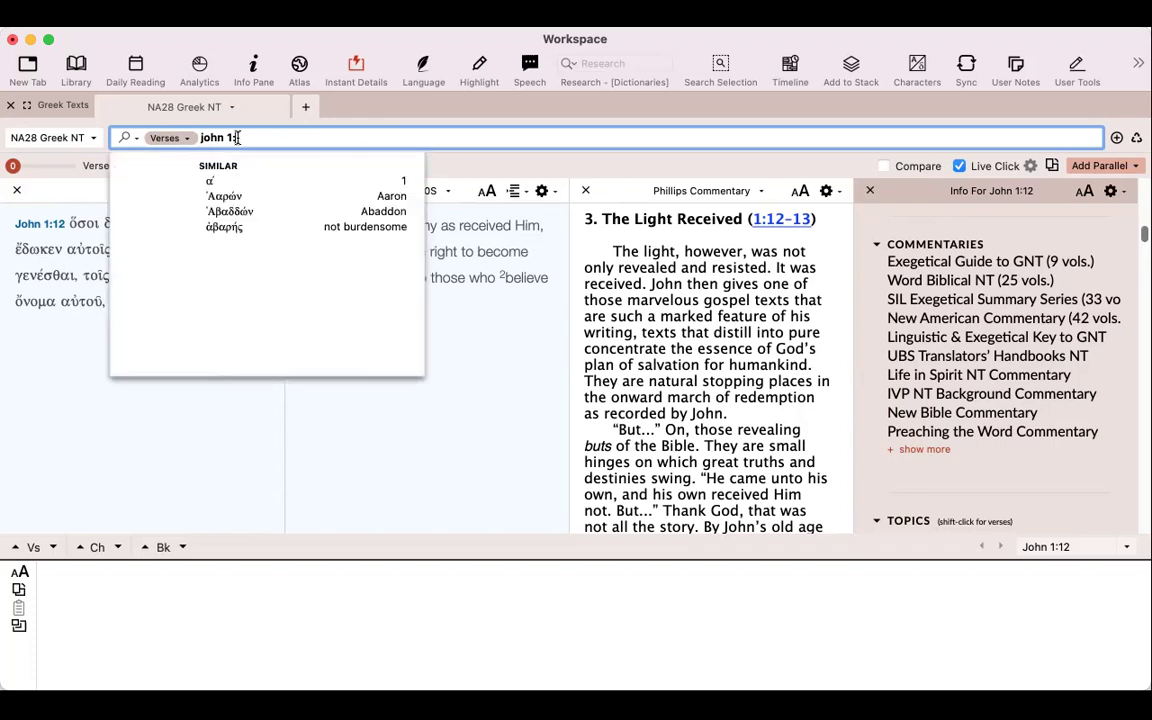
text(1)
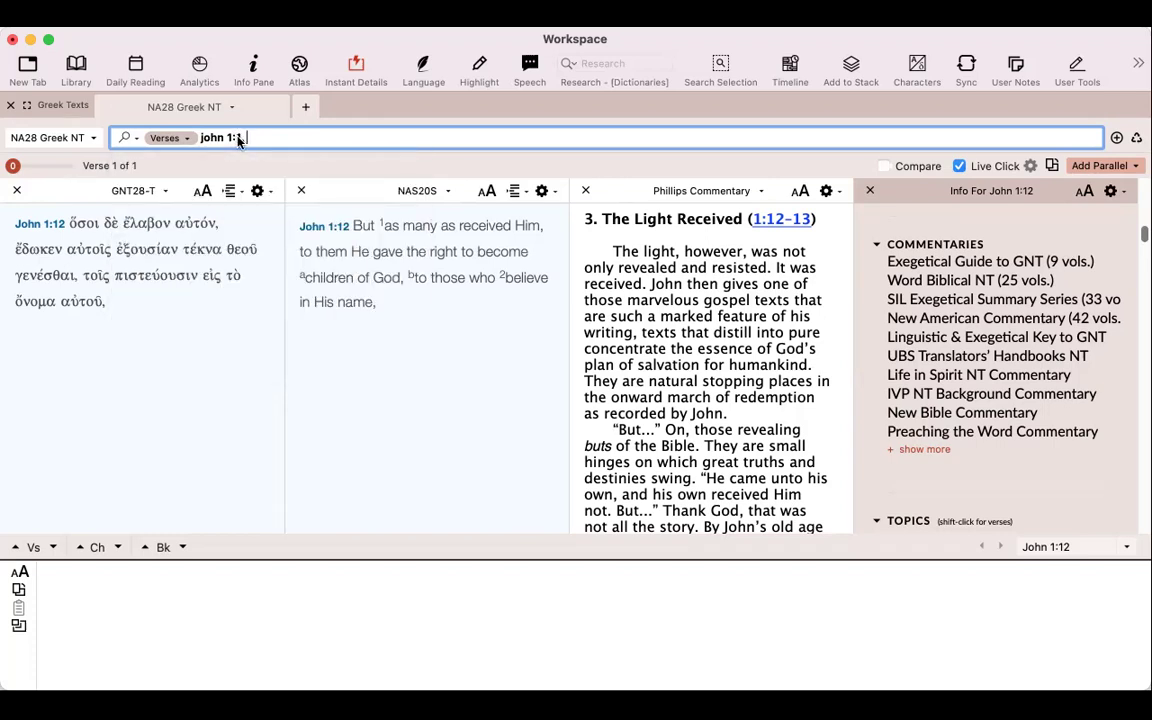
text(, Ma)
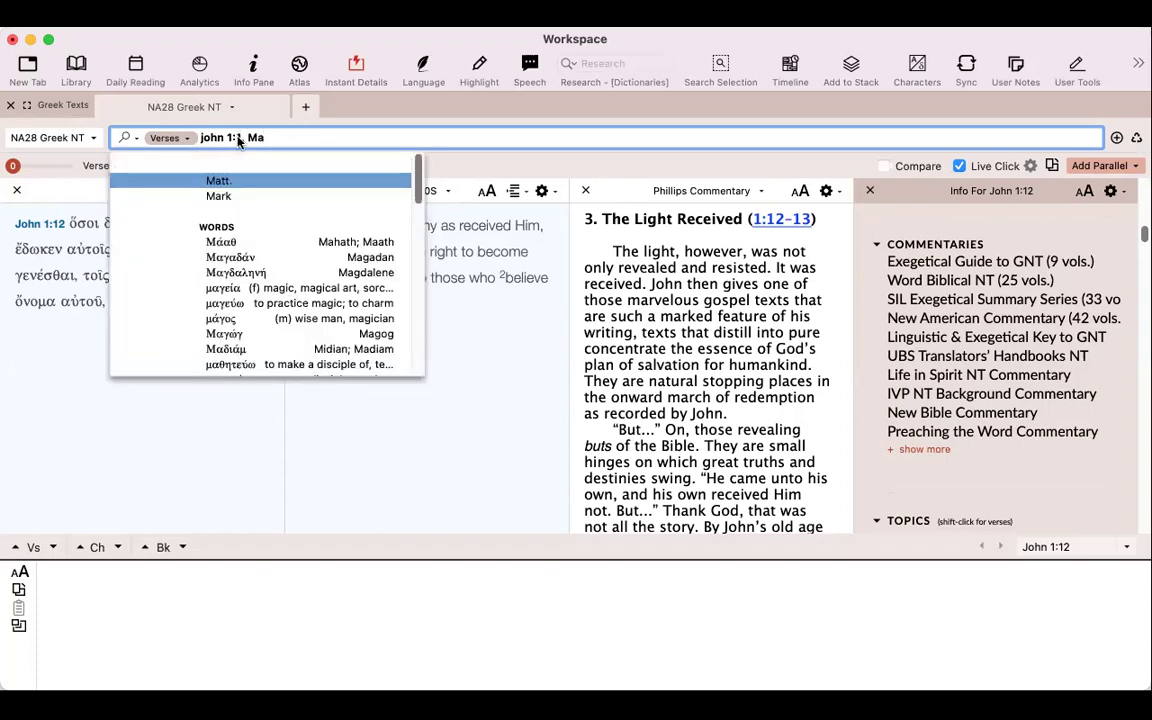
text(tt 1:1)
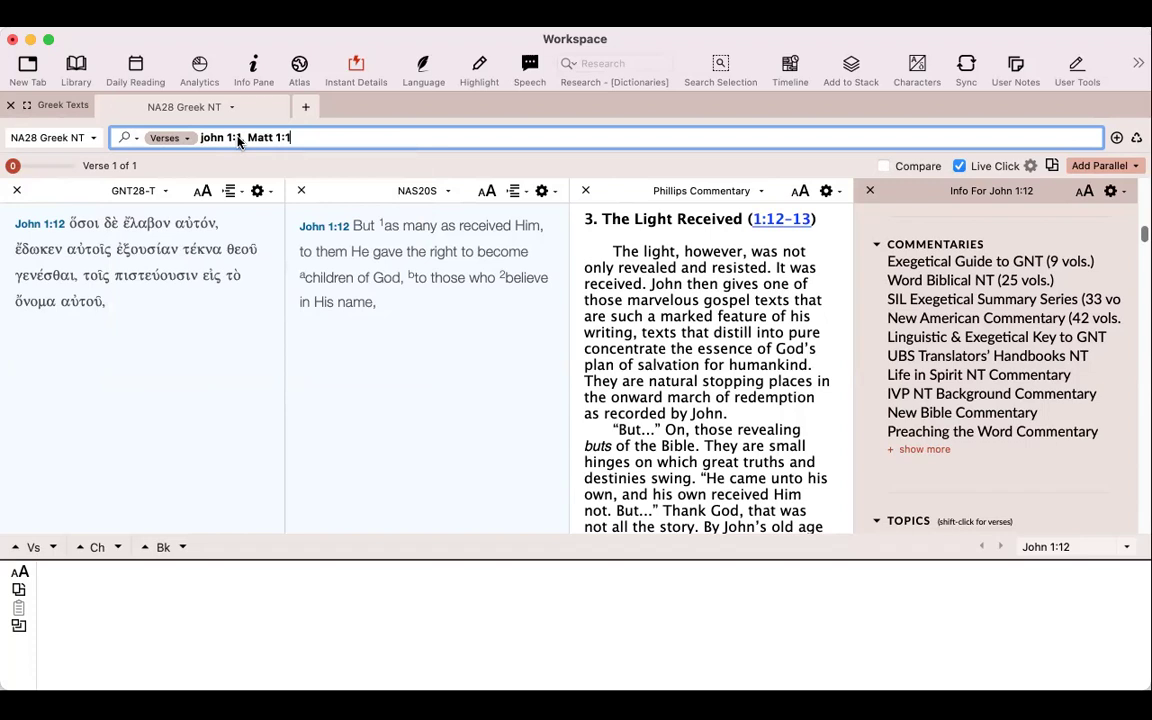
key(Return)
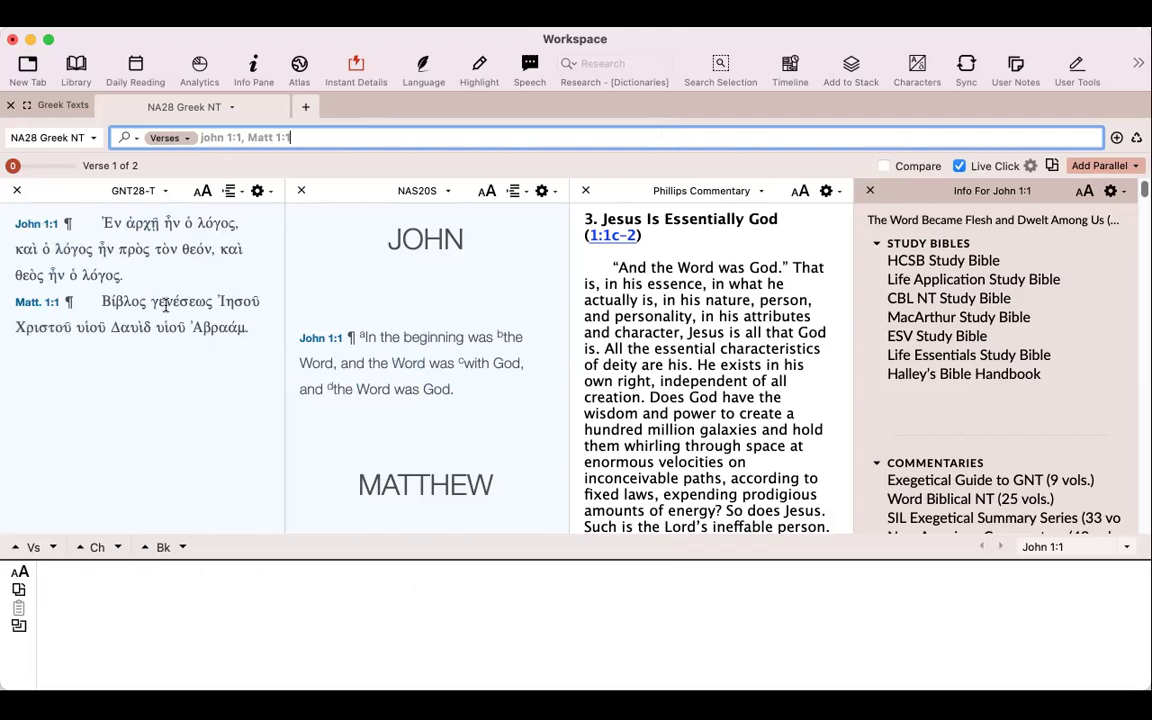
Enlarge the font of the GNT28-T Greek pane three steps and reduce it again by two.
click(259, 191)
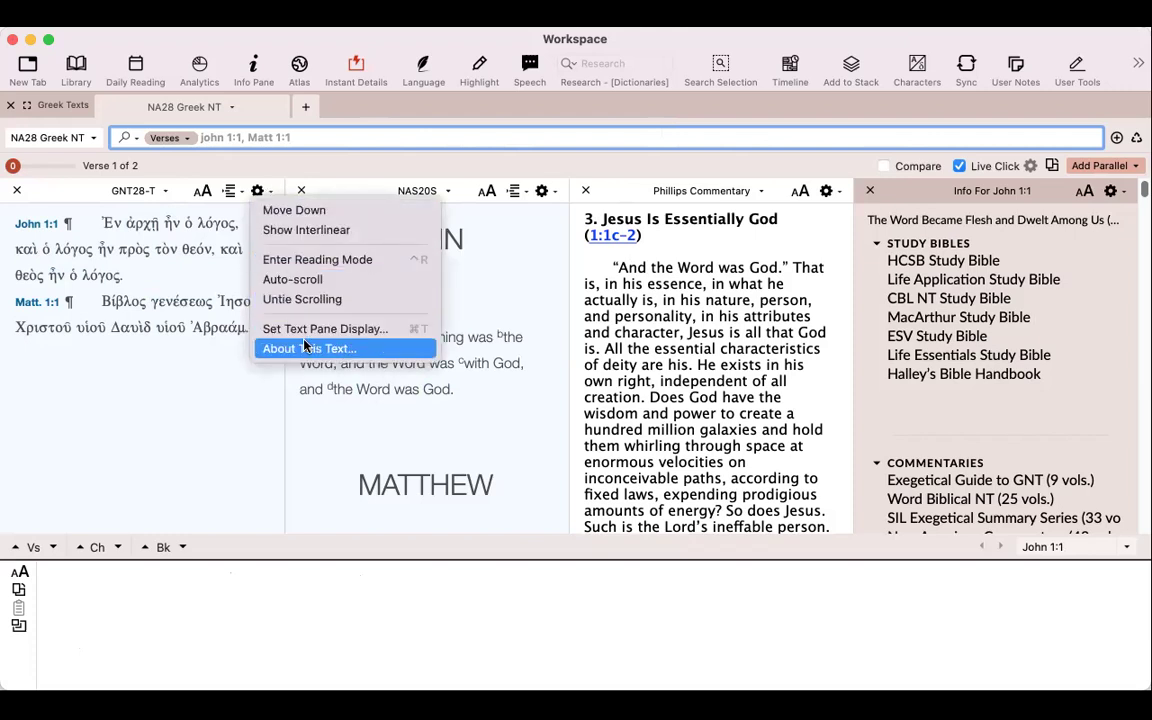
click(216, 390)
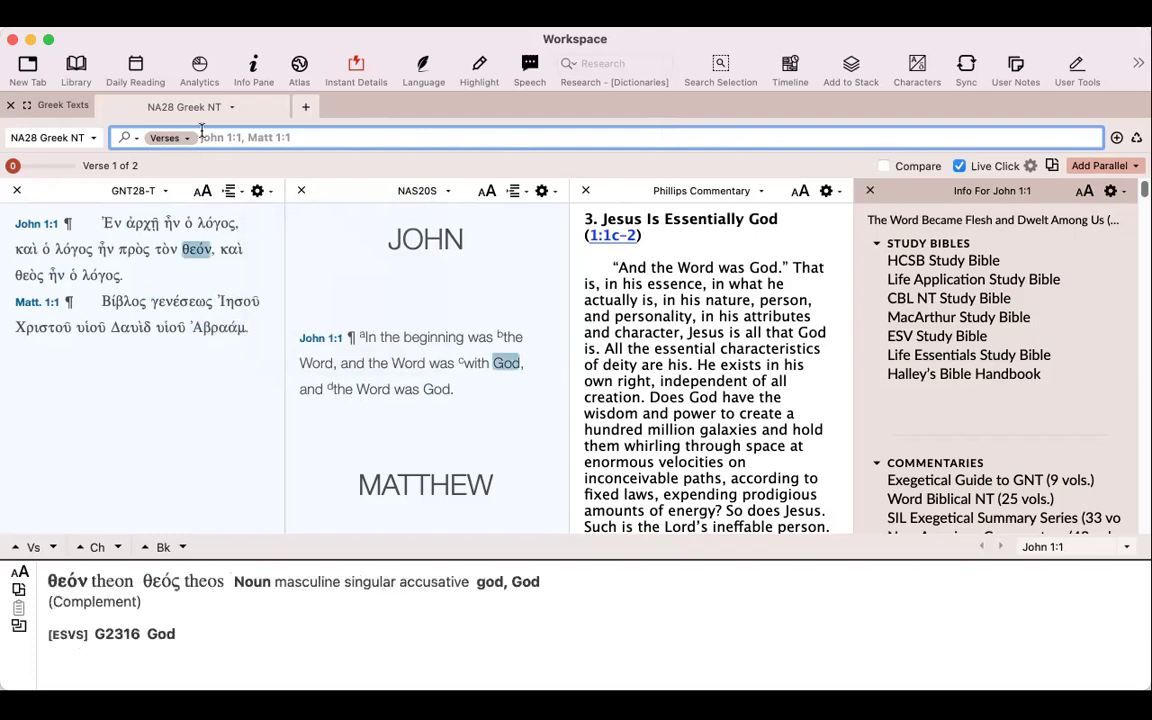
click(205, 193)
click(205, 193)
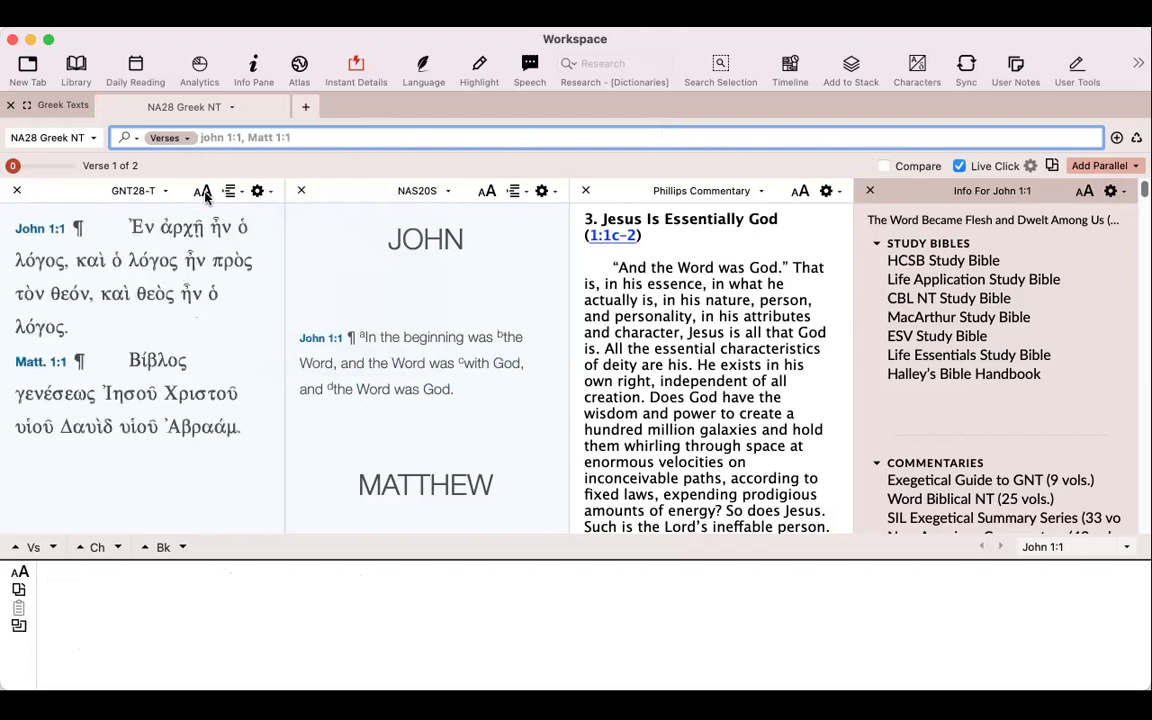
click(205, 193)
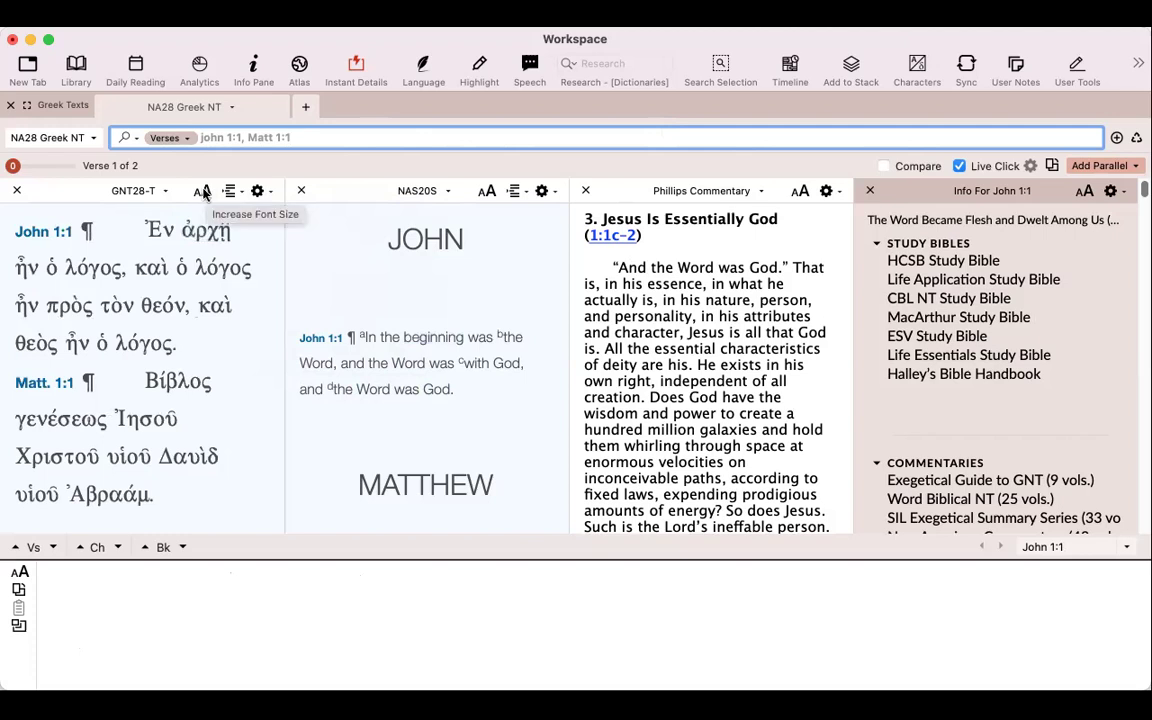
click(197, 193)
click(197, 193)
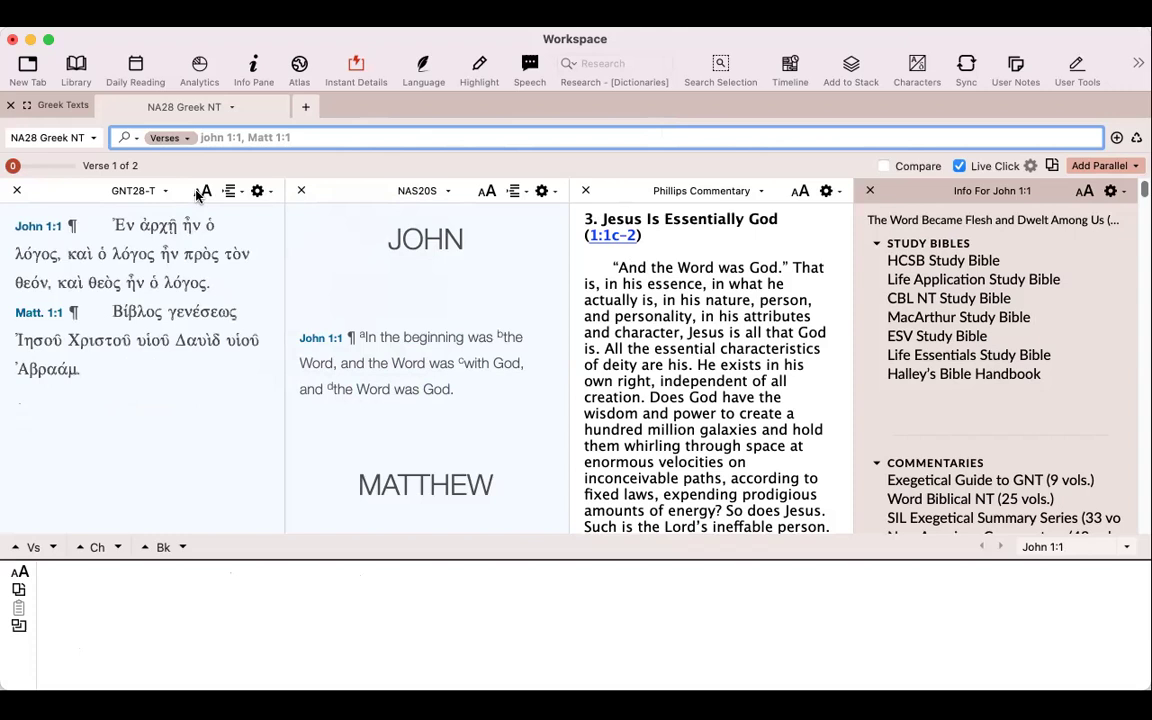
mouse_move(205, 255)
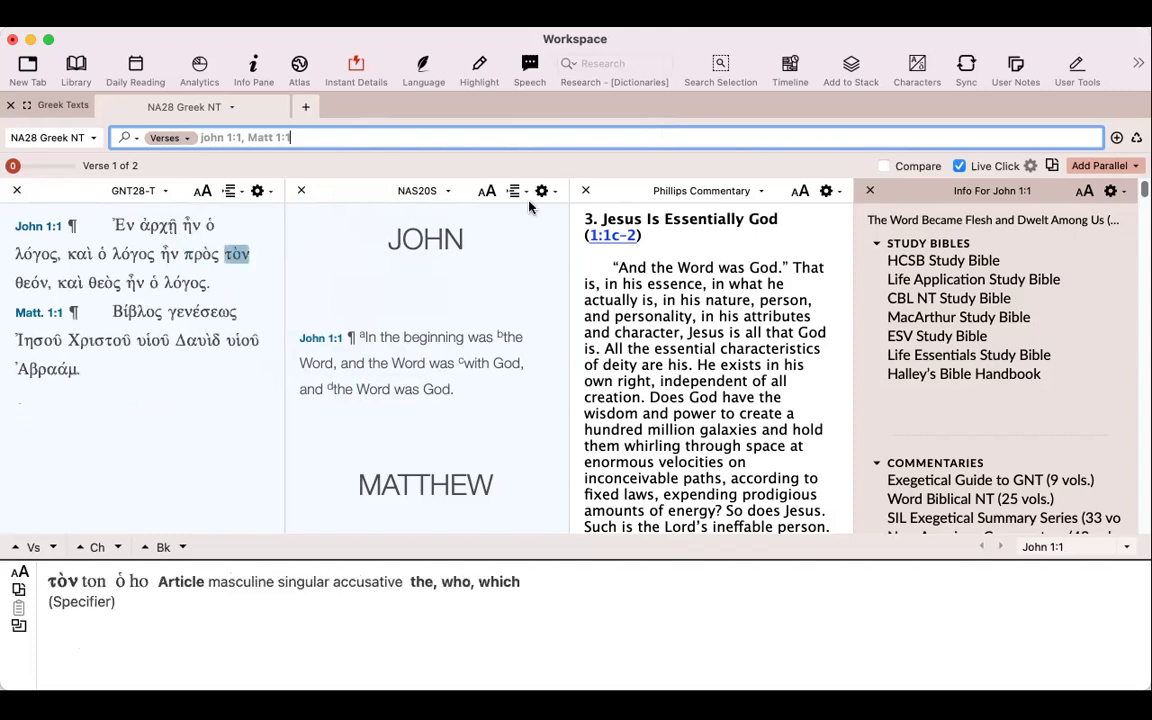
Enlarge and restore the NAS20S pane's font size, and view its text display settings without changing them.
click(488, 192)
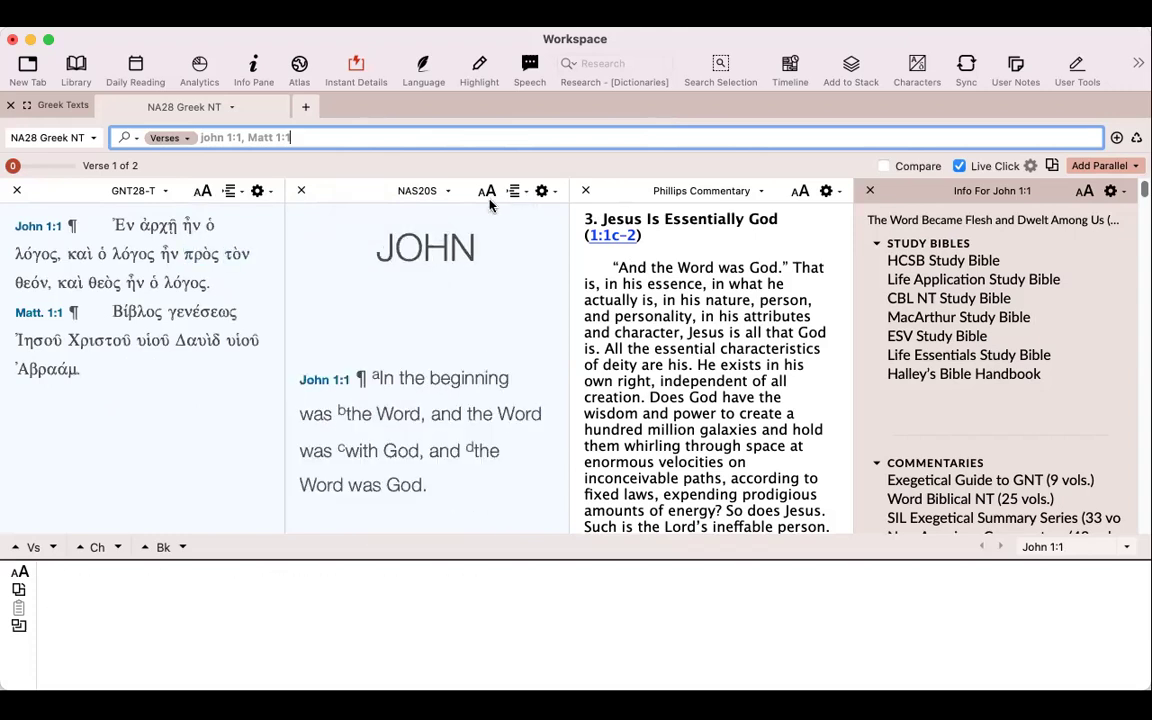
click(478, 193)
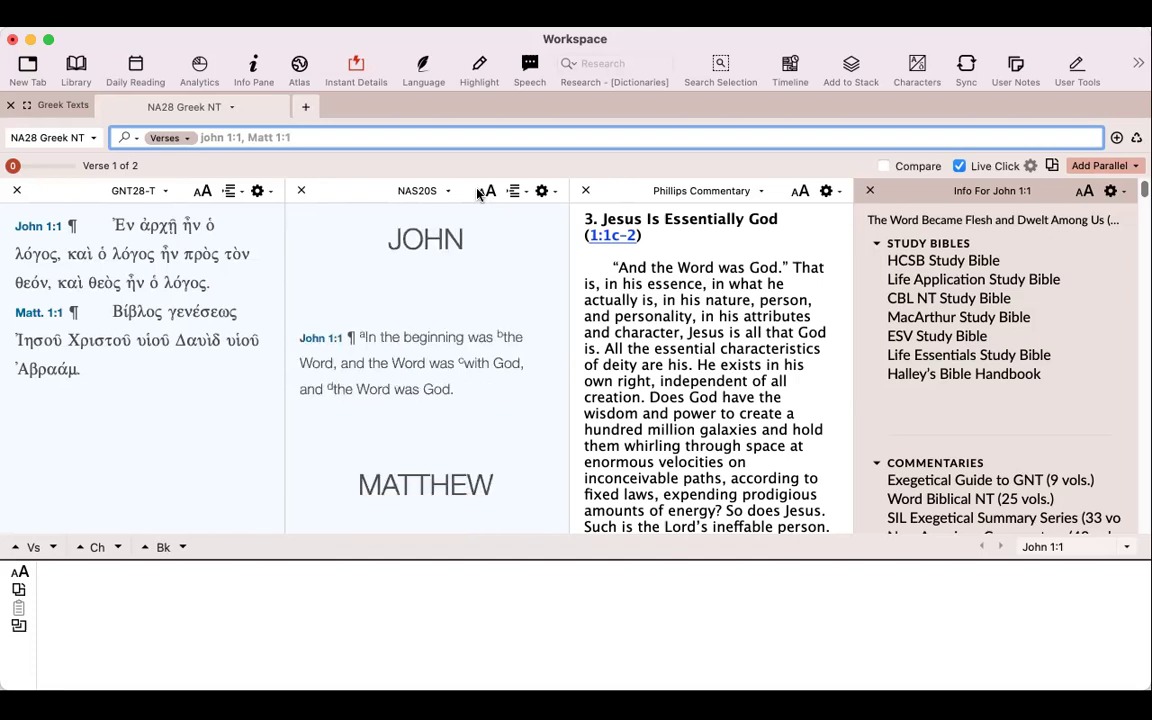
click(541, 191)
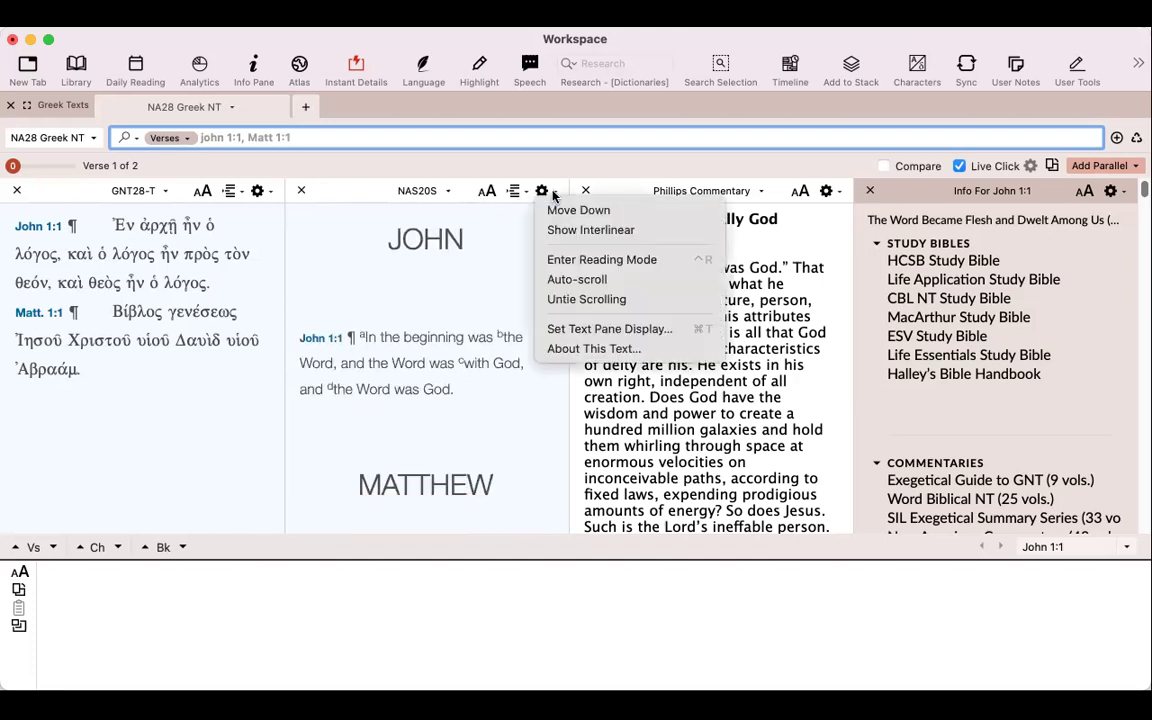
click(596, 331)
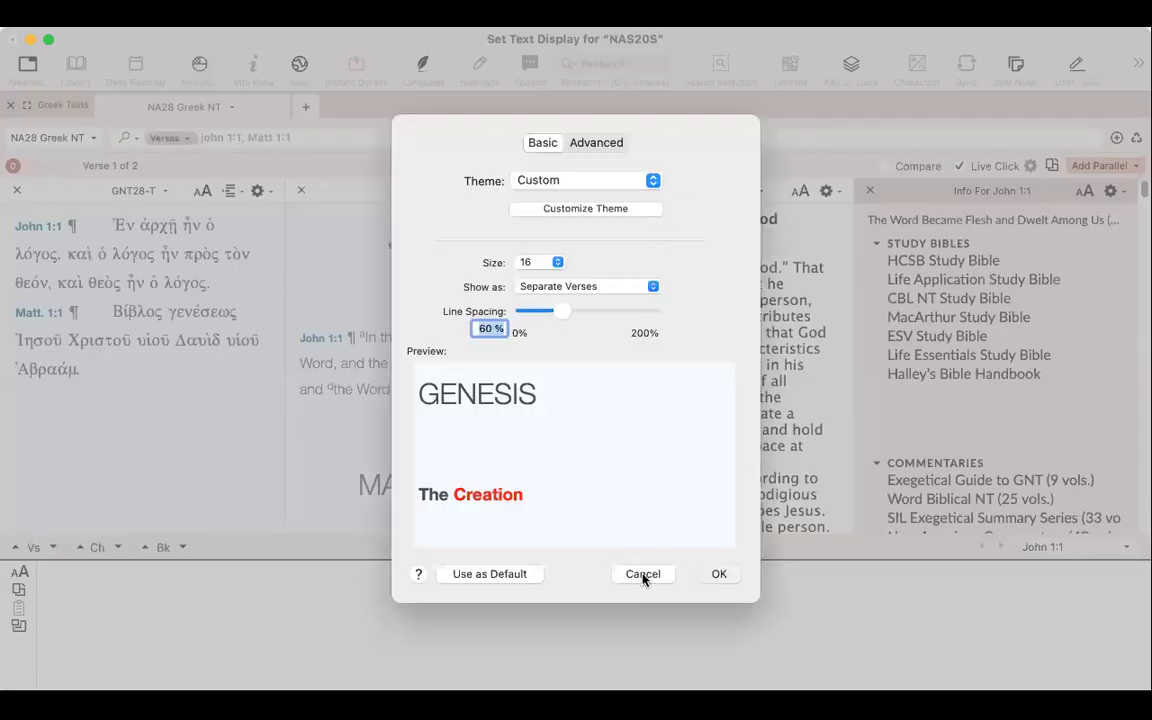
click(643, 574)
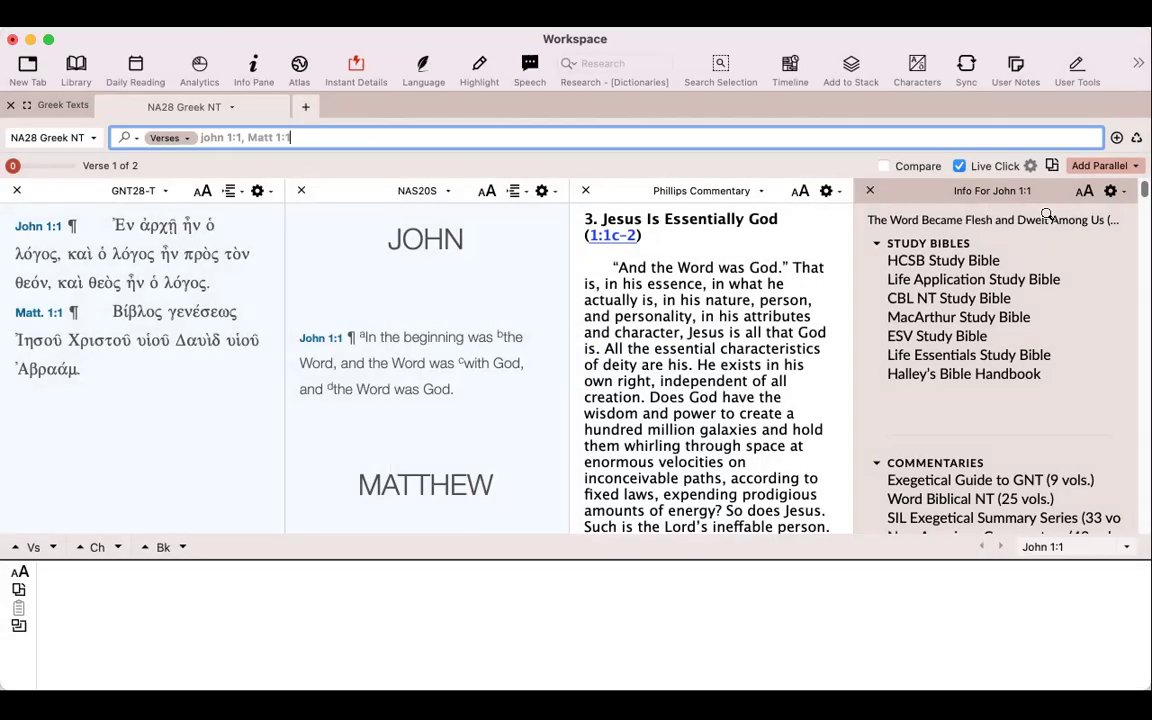
Turn off Live Click, switch the search to Words, and clear the search entry.
click(960, 167)
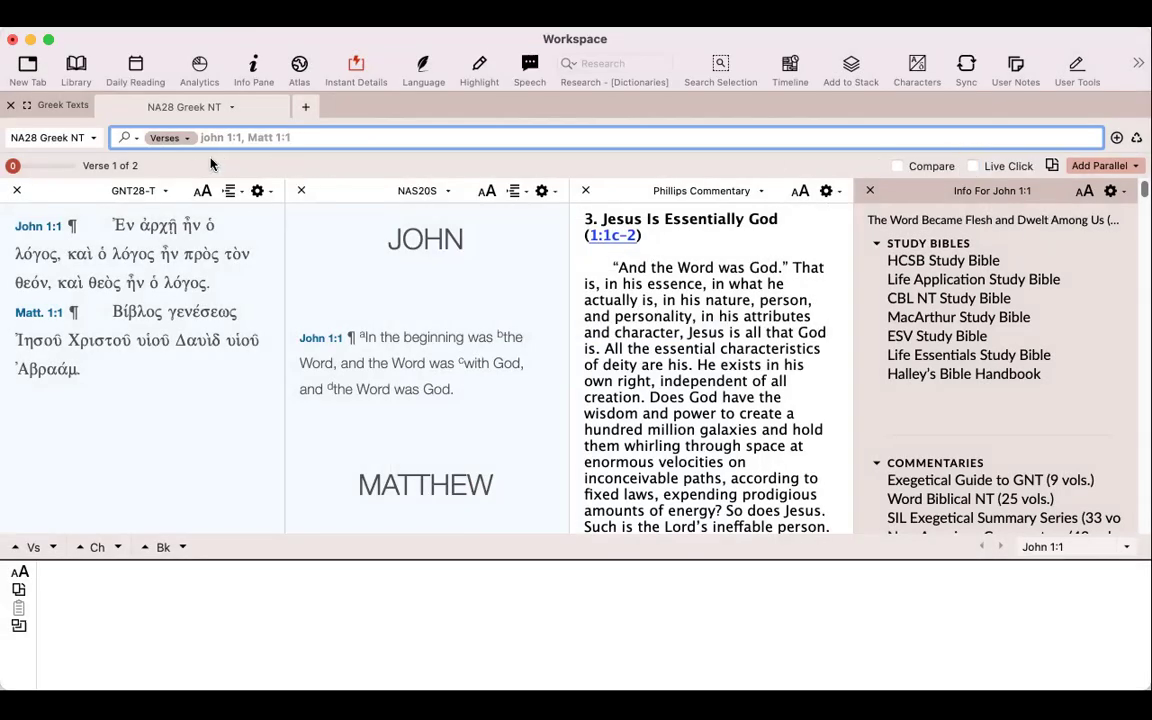
click(166, 138)
click(181, 128)
key(BackSpace)
key(alt+BackSpace)
key(alt+BackSpace)
key(alt+BackSpace)
key(alt+BackSpace)
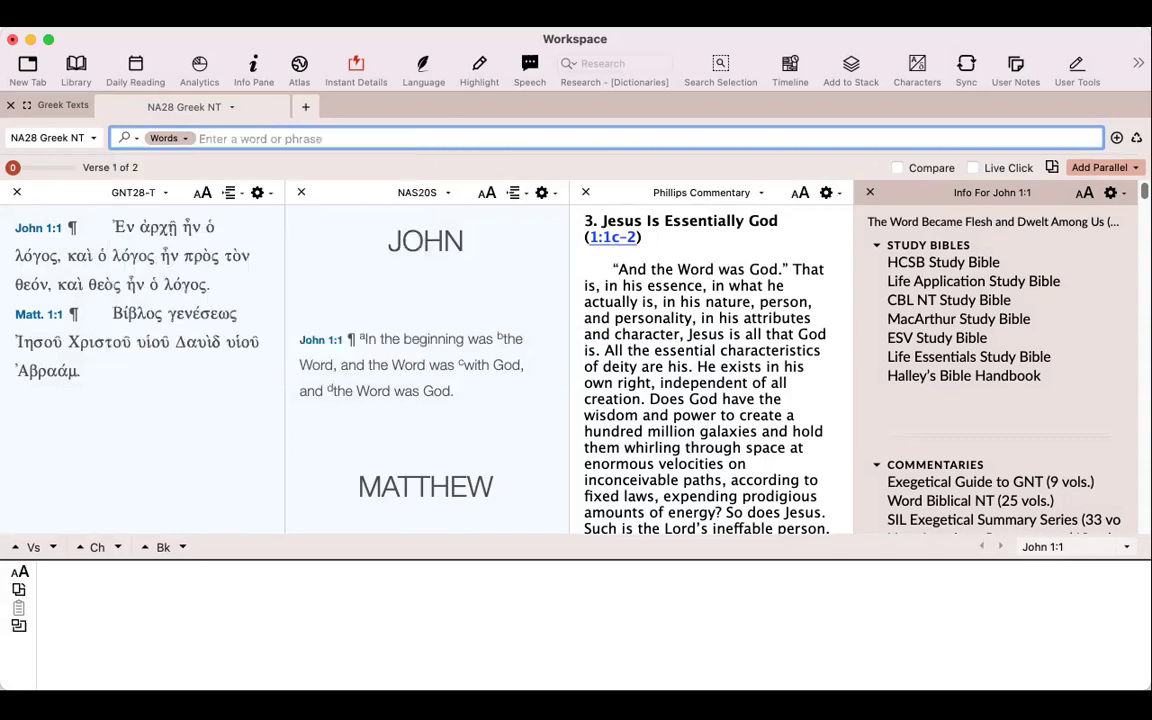
Close the NA28 Greek NT tab and open ESV with Strong's from the library's texts.
click(108, 109)
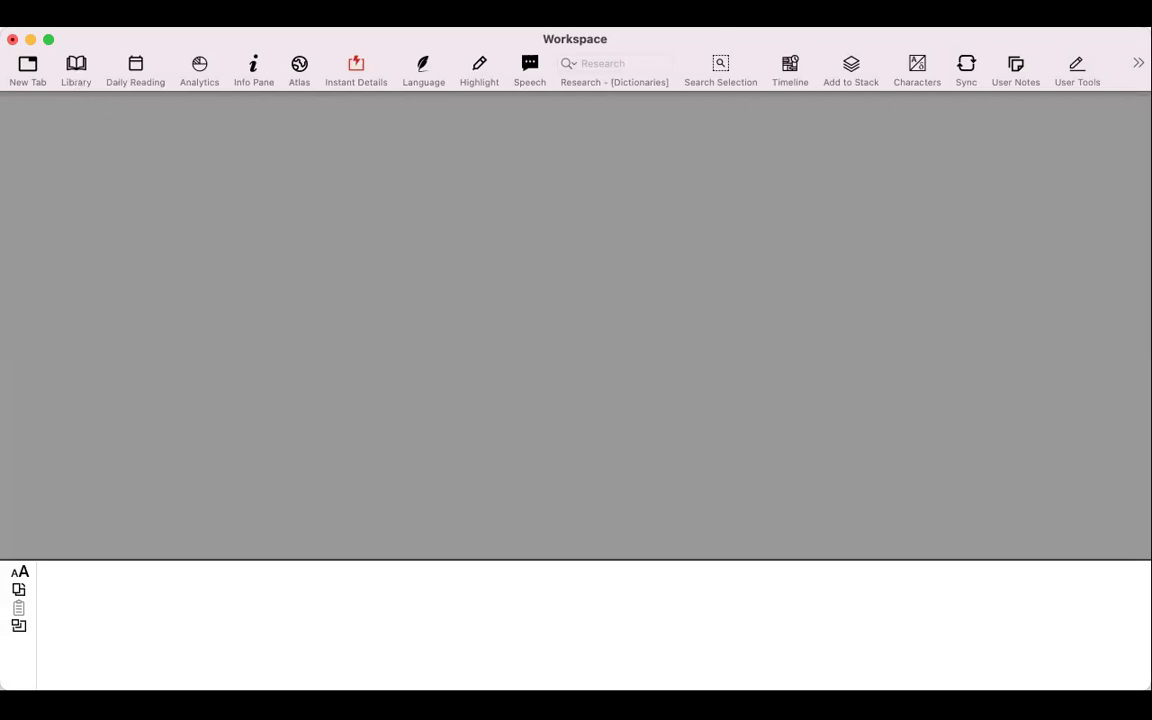
click(78, 64)
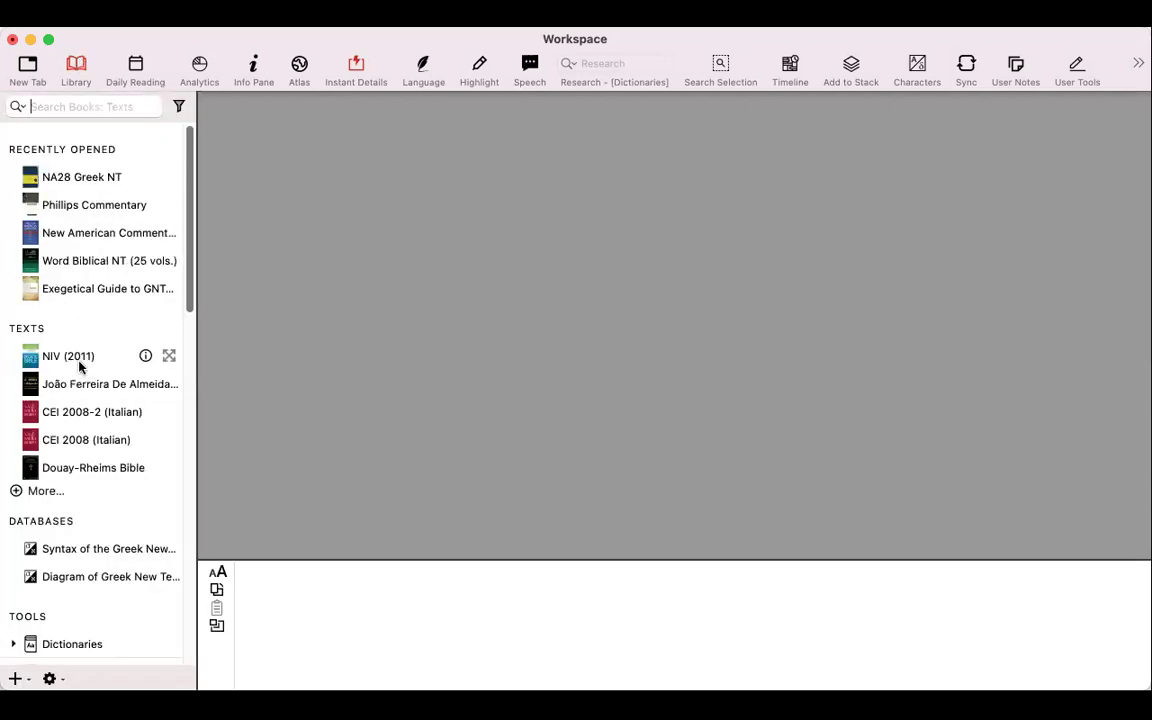
scroll(80, 366, down, 3)
click(16, 413)
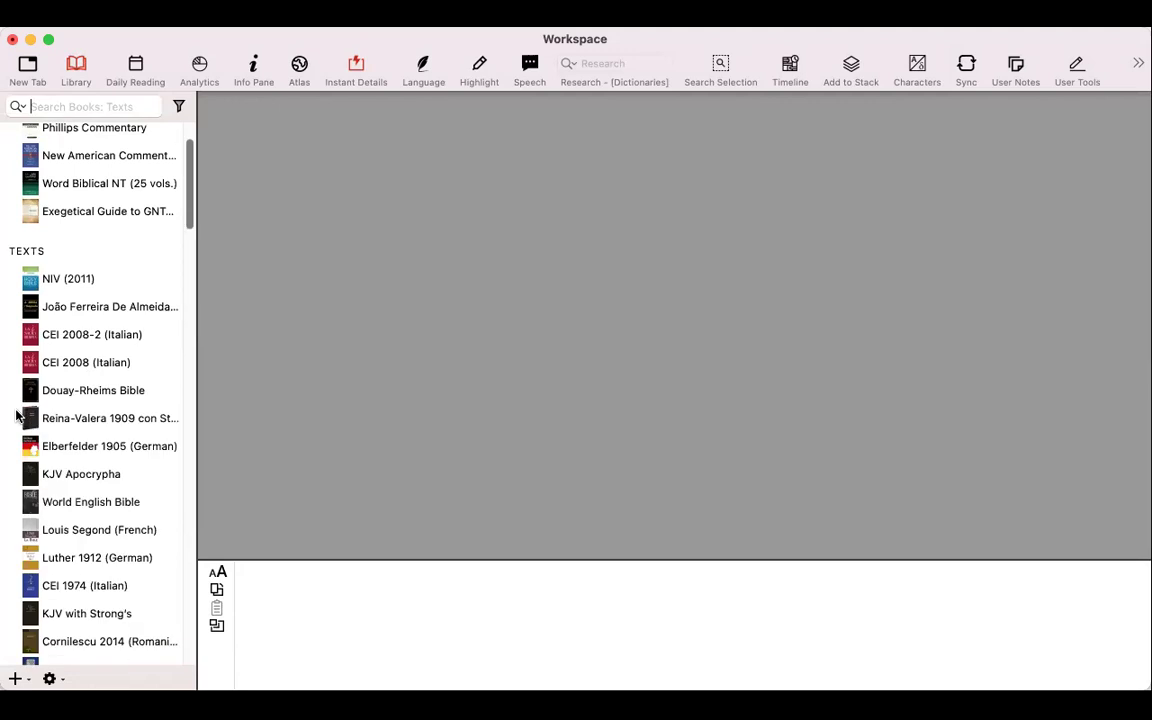
scroll(144, 437, down, 3)
scroll(144, 437, down, 3)
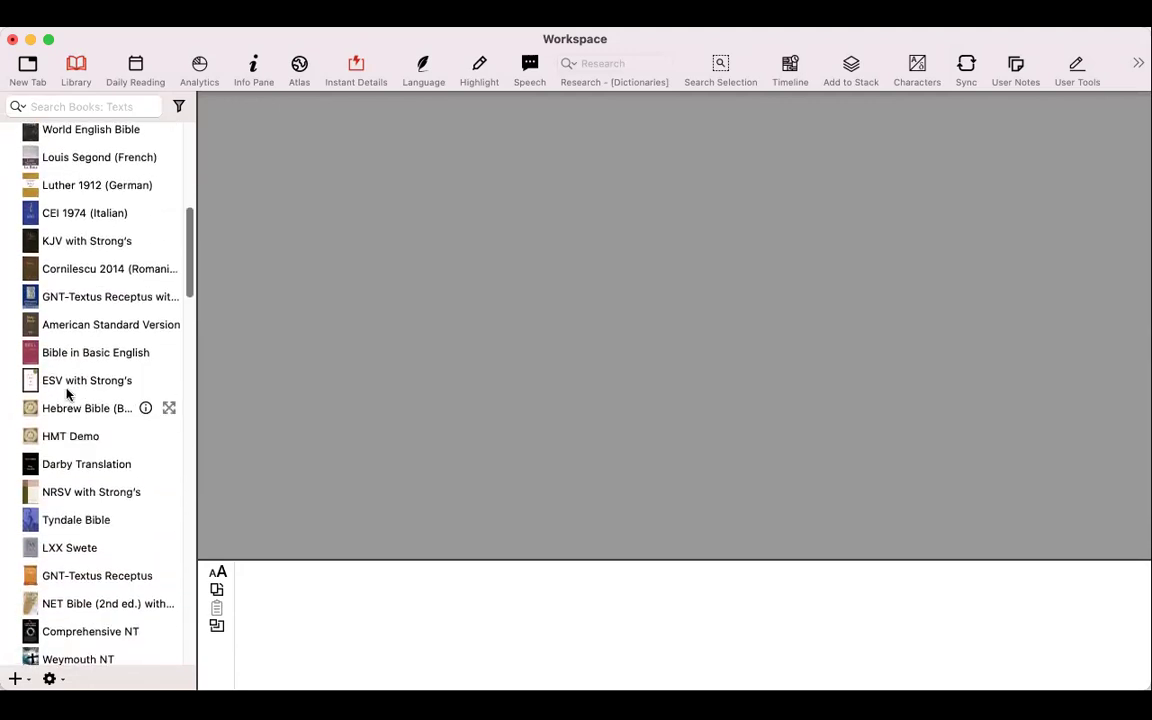
click(46, 380)
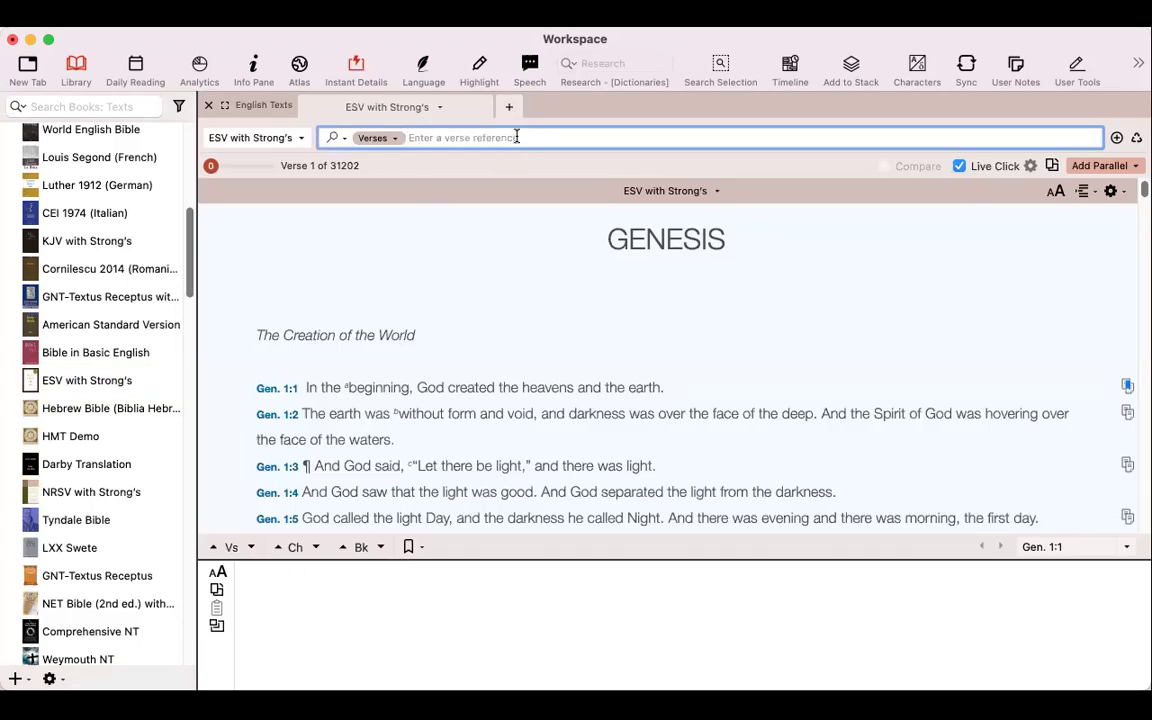
Search ESV with Strong's by words for "love".
click(395, 140)
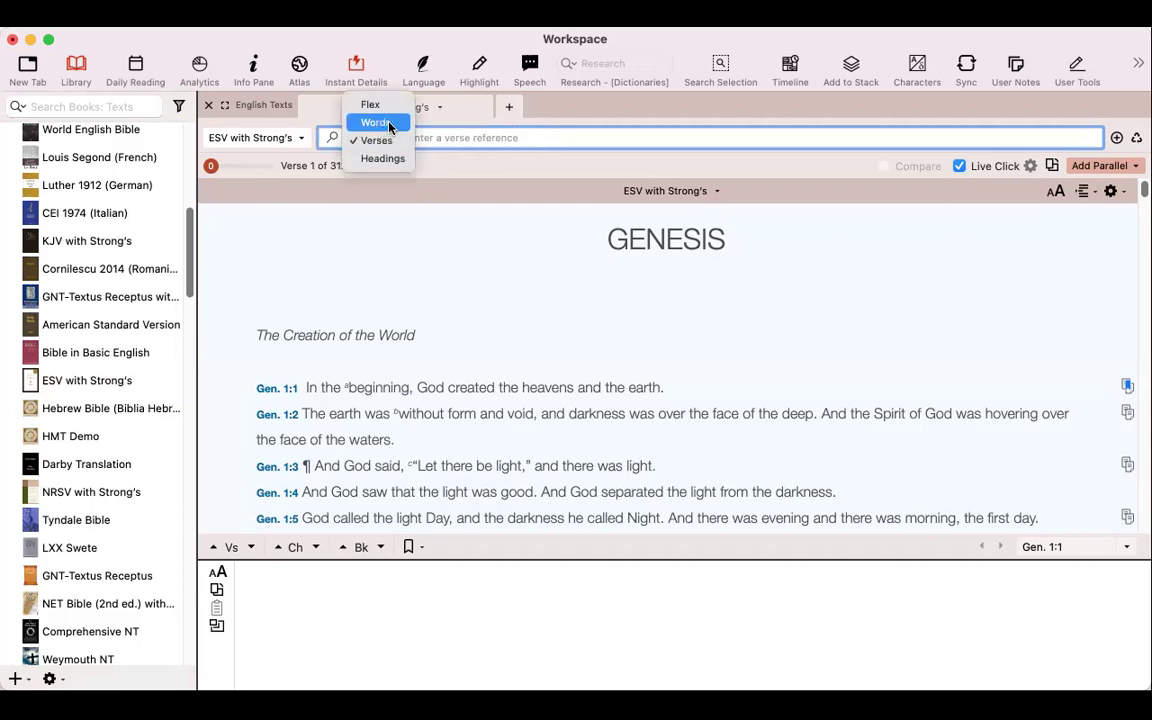
click(389, 124)
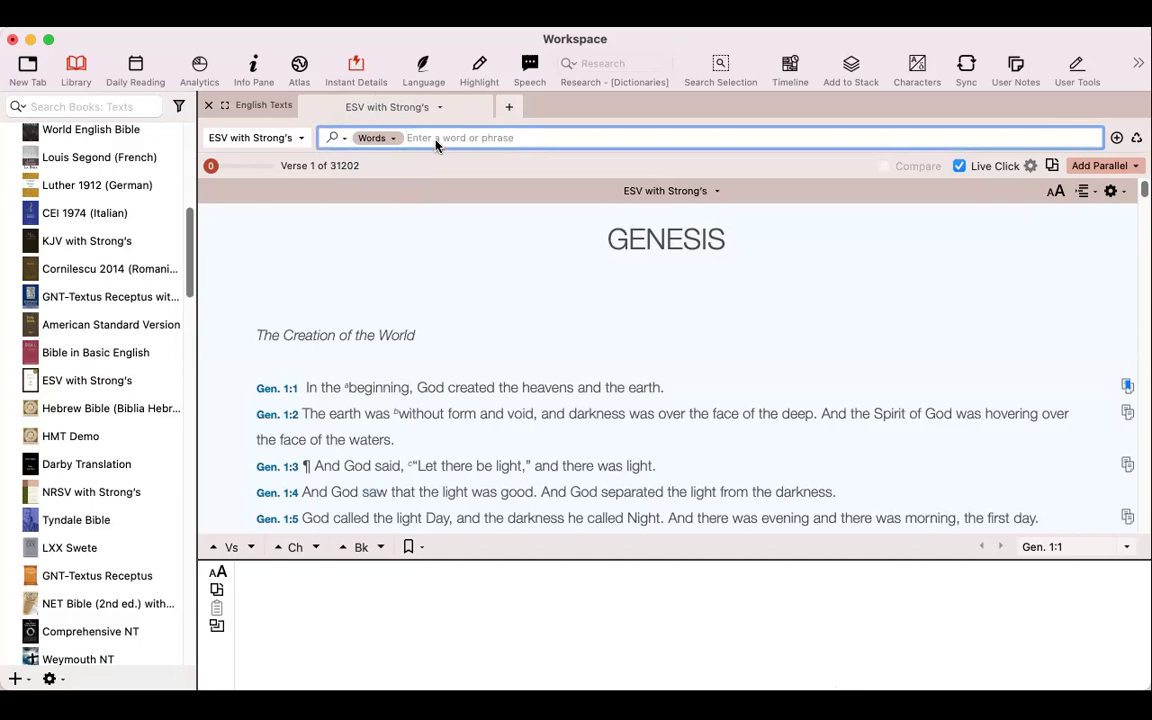
text(love)
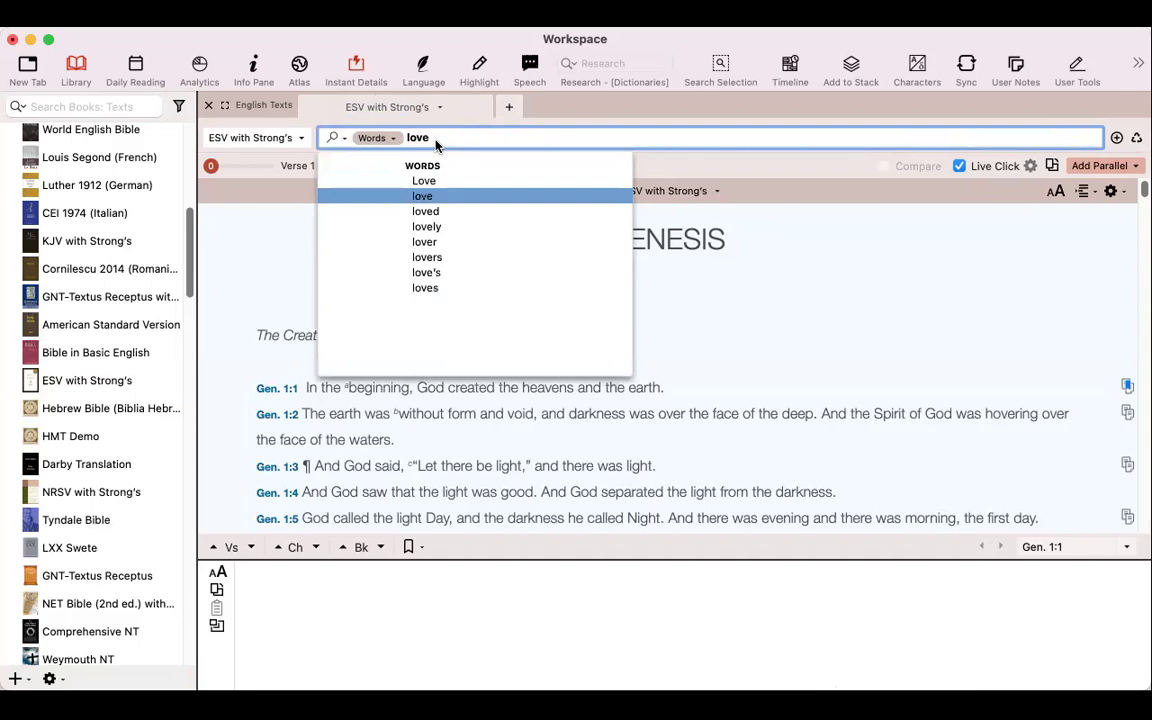
click(423, 197)
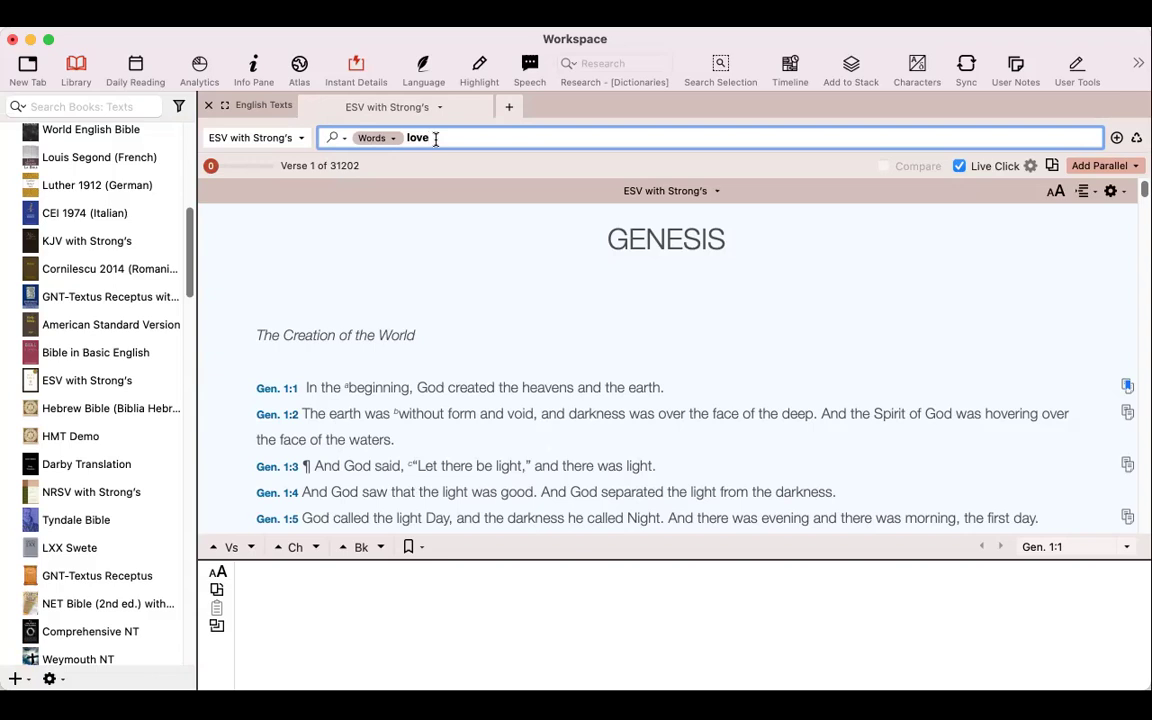
key(Return)
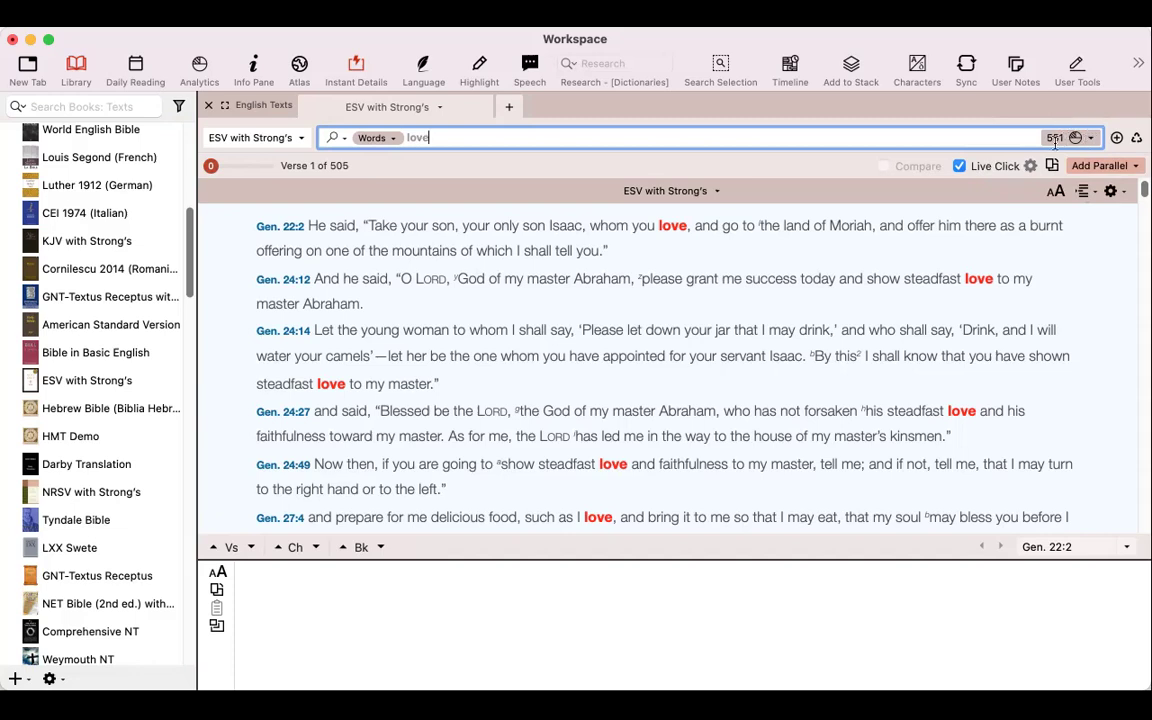
Show the search's analytics options and create a Hits Graph for "love".
mouse_move(848, 237)
click(1088, 138)
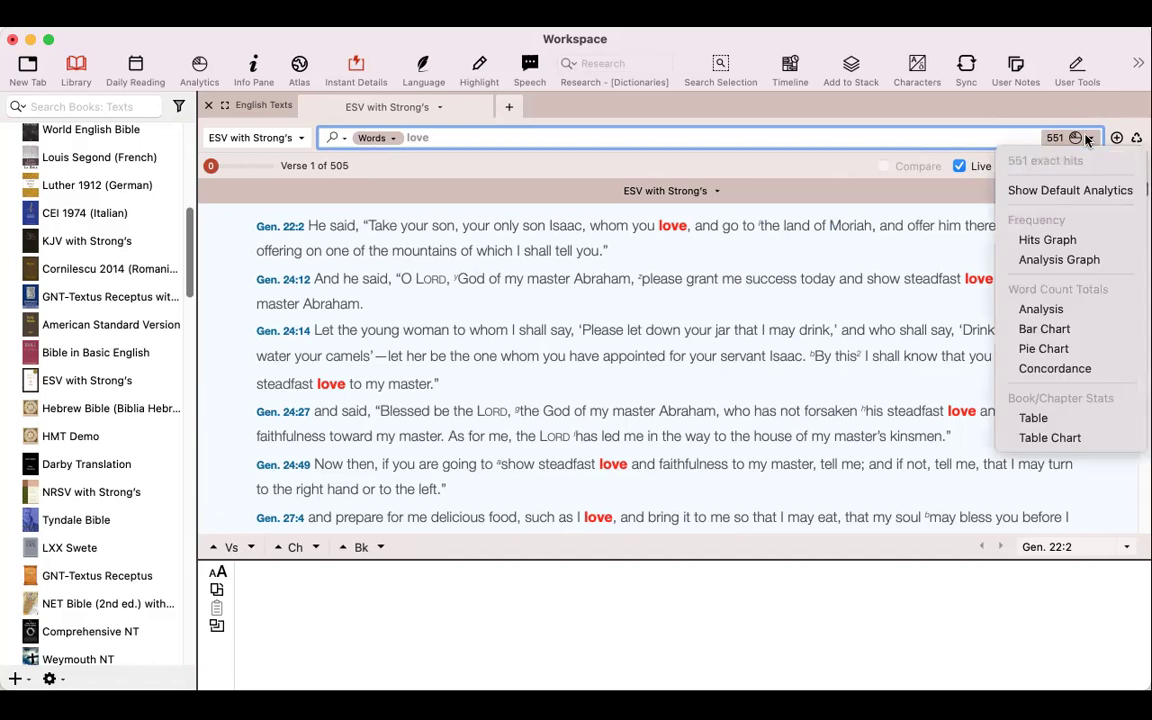
click(1088, 138)
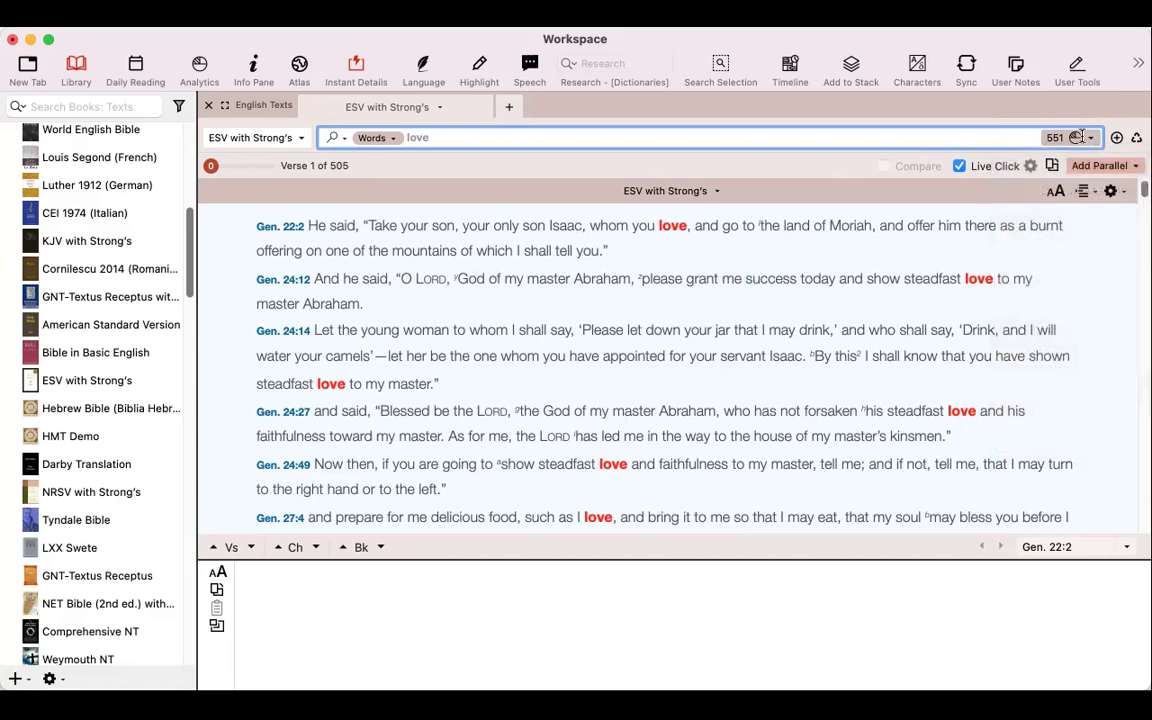
click(1082, 138)
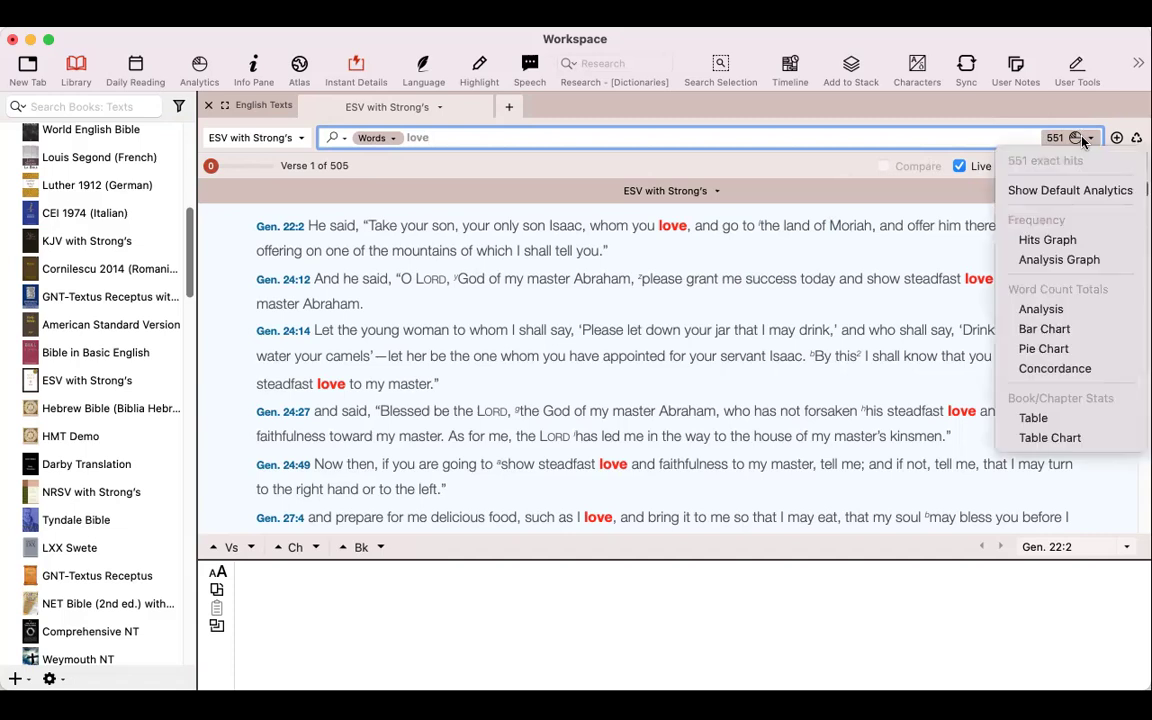
click(1073, 241)
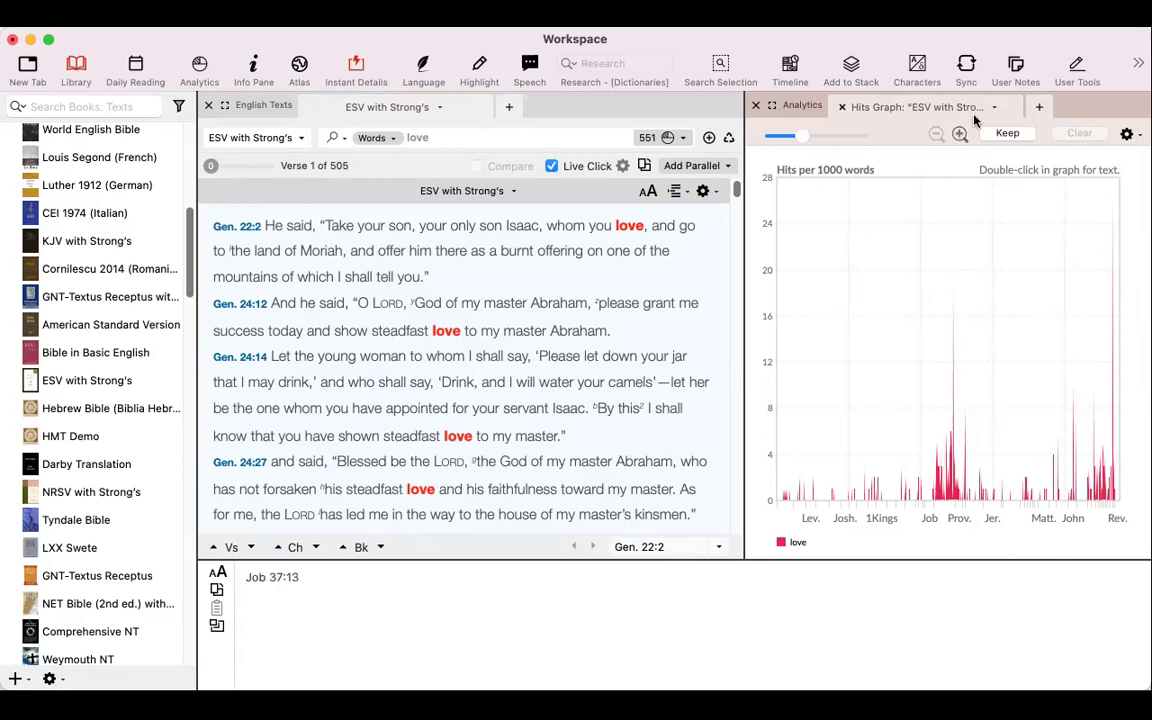
Replace the Hits Graph with an Analysis Graph for "love" and show the graph's copy and print options.
click(756, 106)
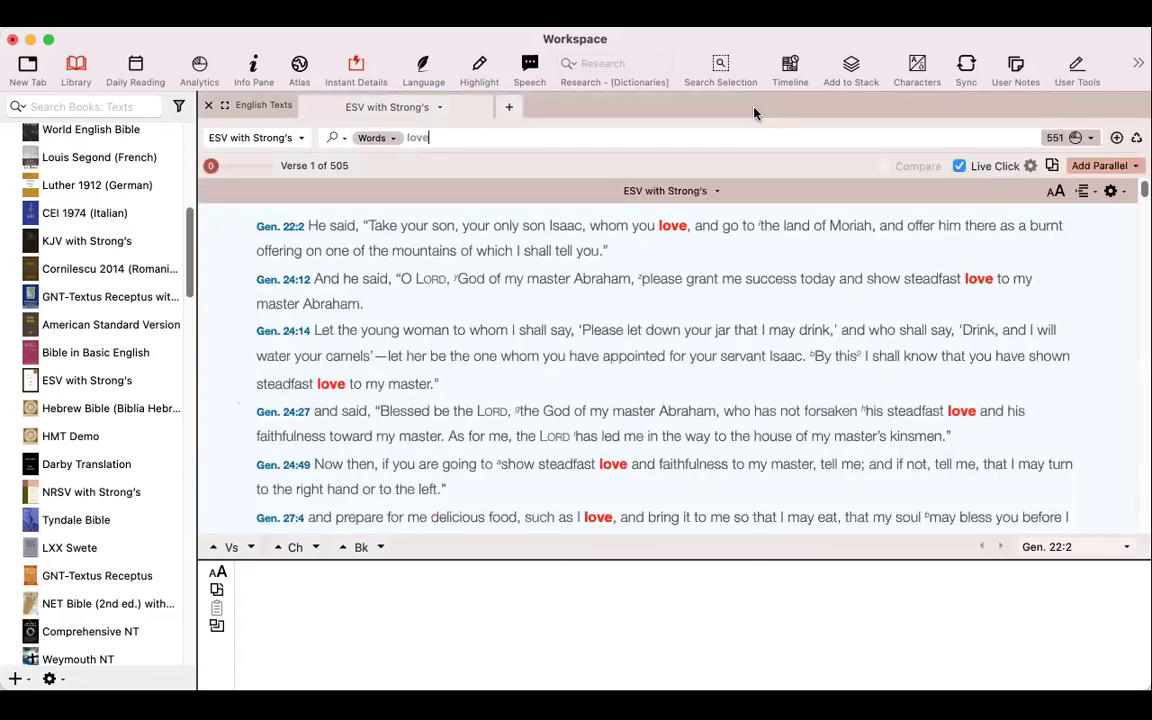
click(1082, 141)
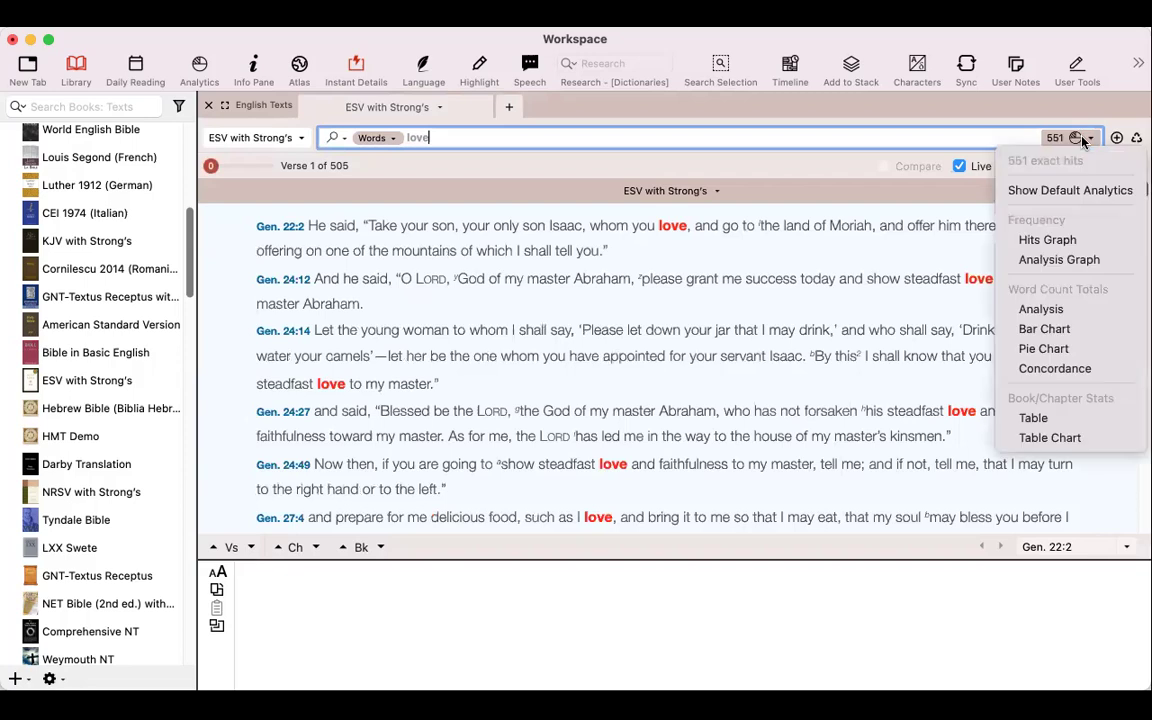
click(1090, 264)
right_click(918, 262)
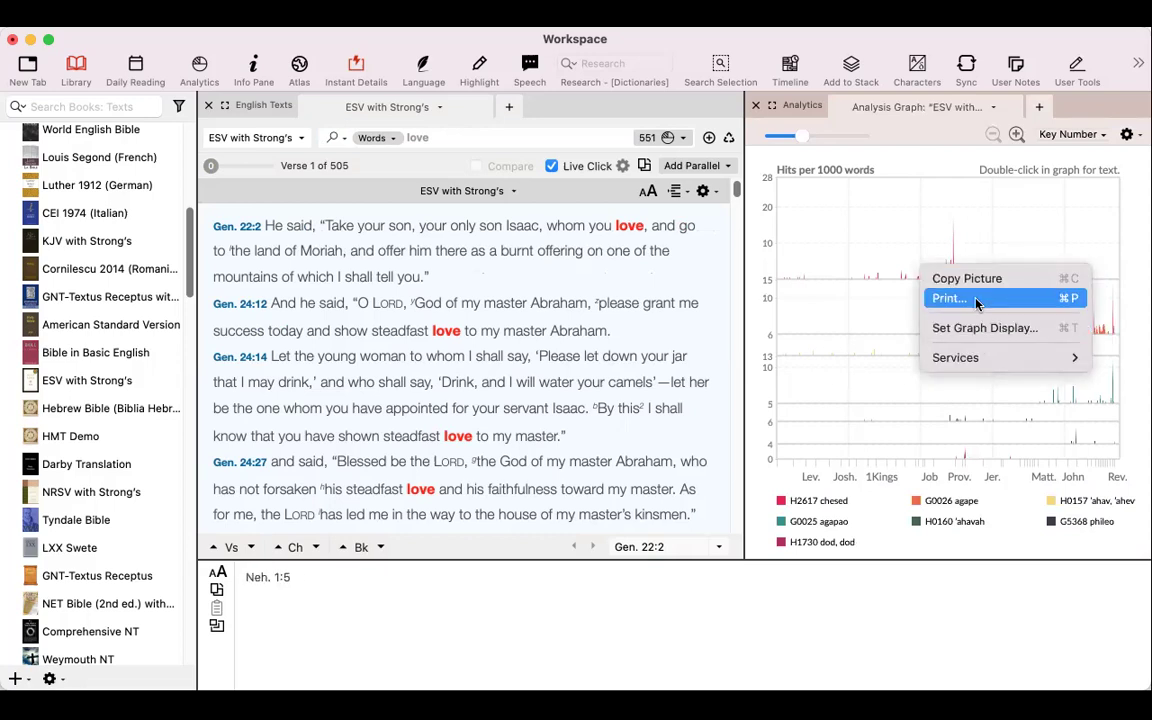
click(1010, 226)
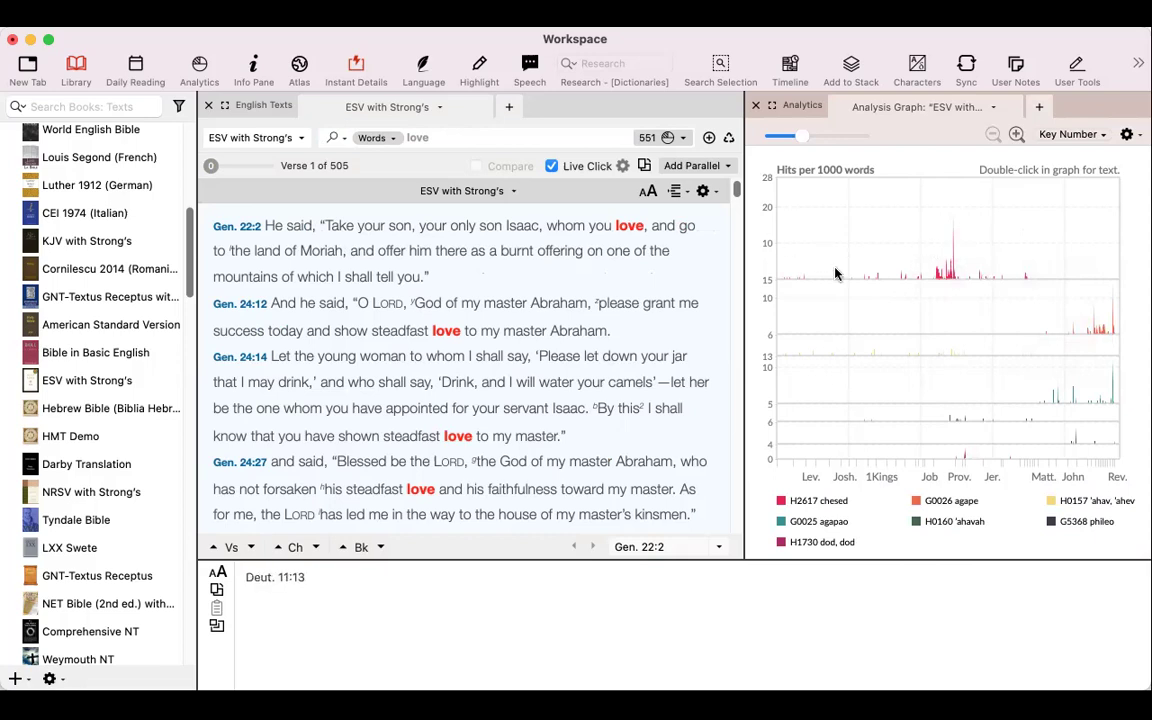
right_click(903, 416)
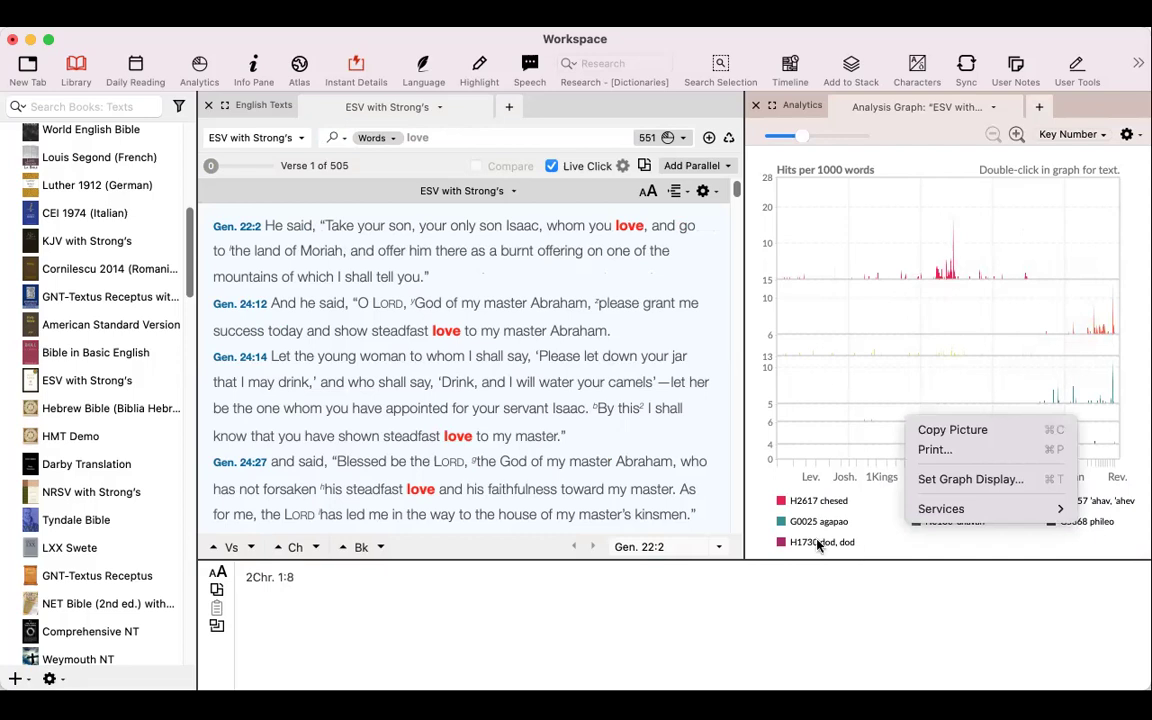
click(1136, 203)
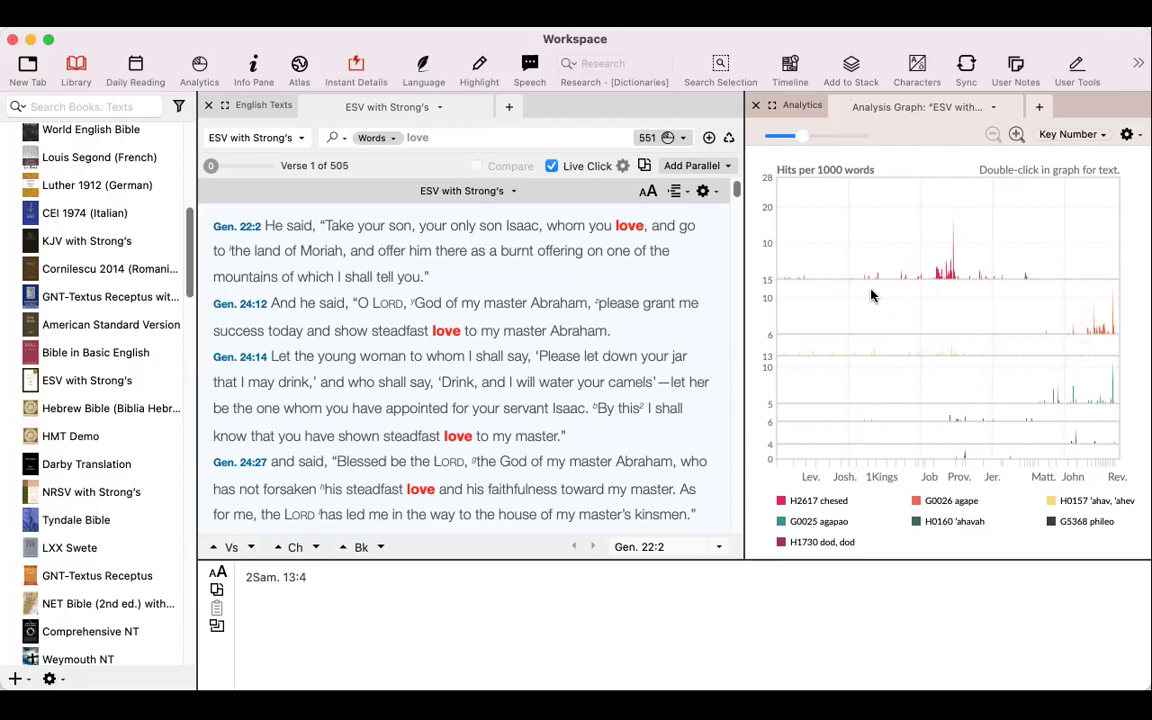
Replace the Analysis Graph with a word count Analysis for "love" and look through its listed forms.
click(756, 106)
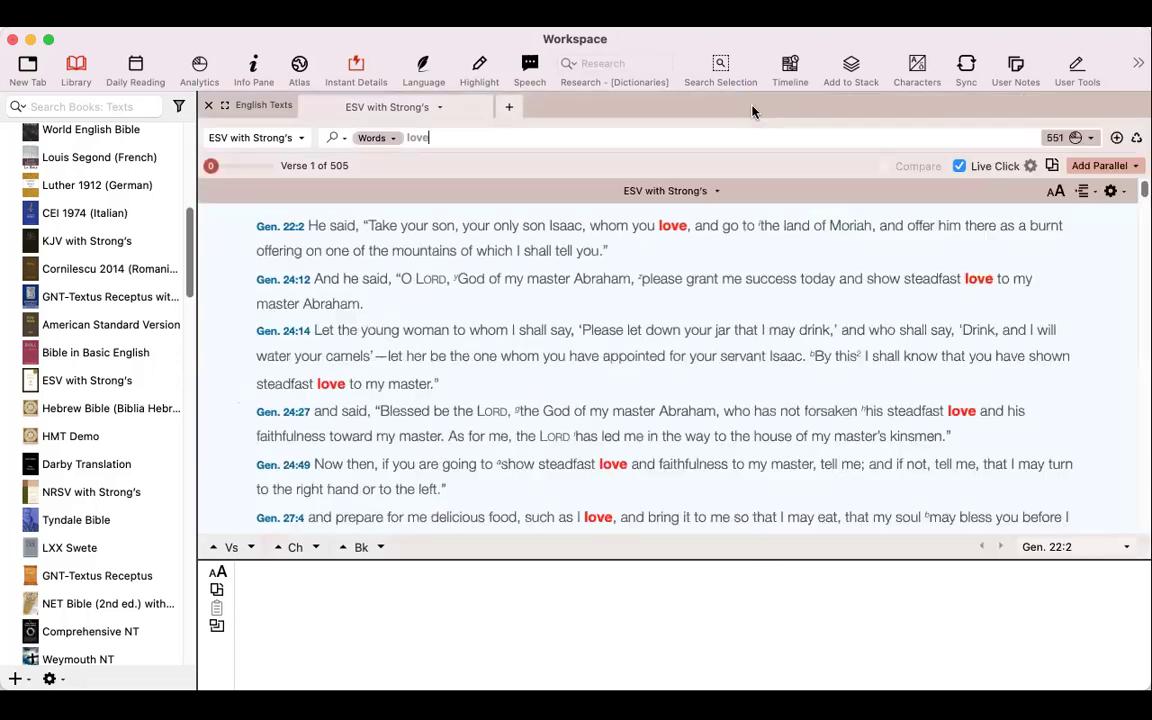
click(1094, 138)
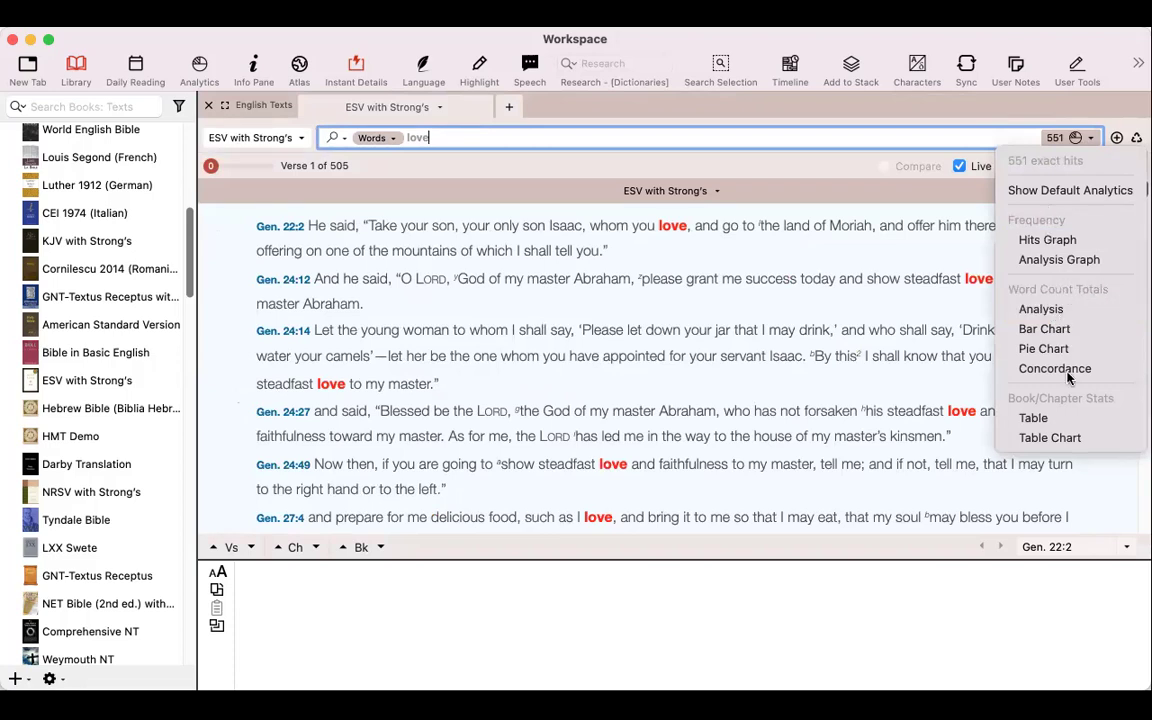
click(1069, 312)
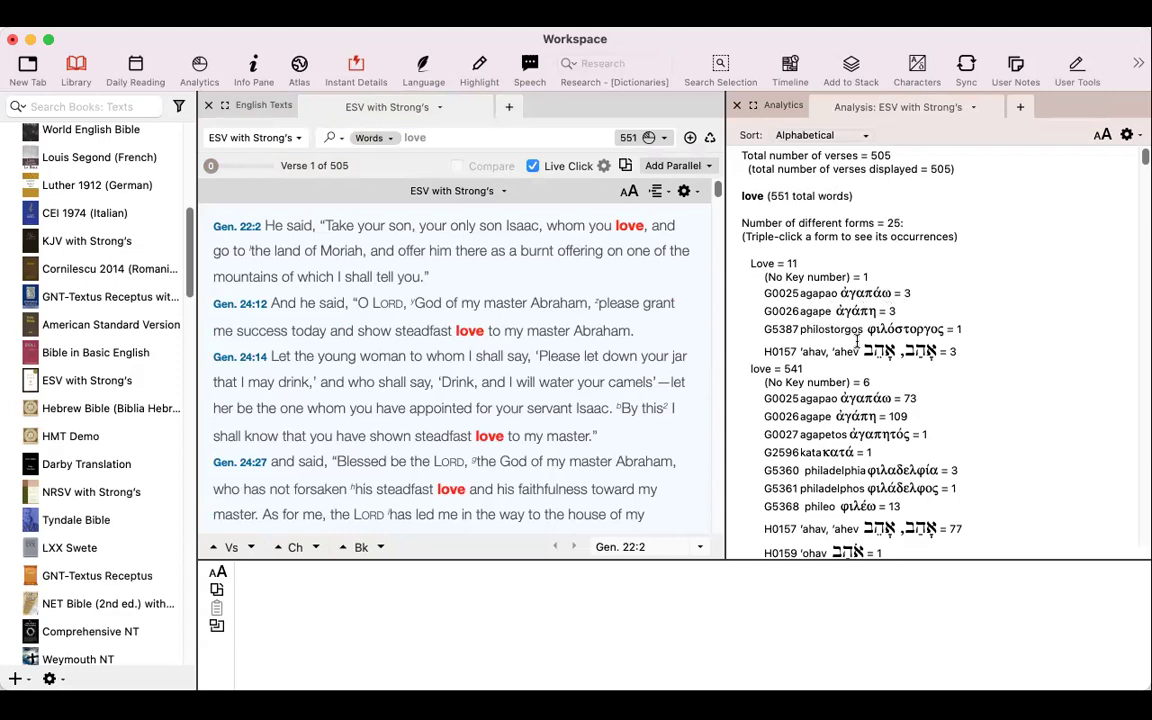
scroll(767, 205, down, 2)
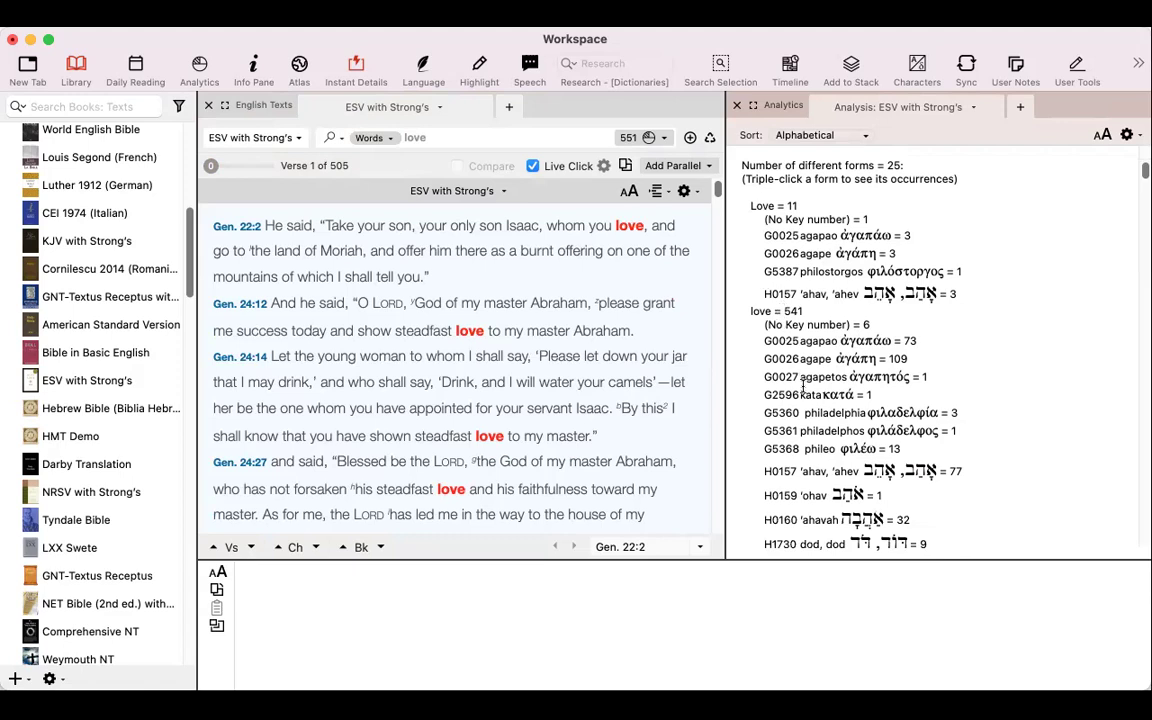
scroll(850, 292, down, 2)
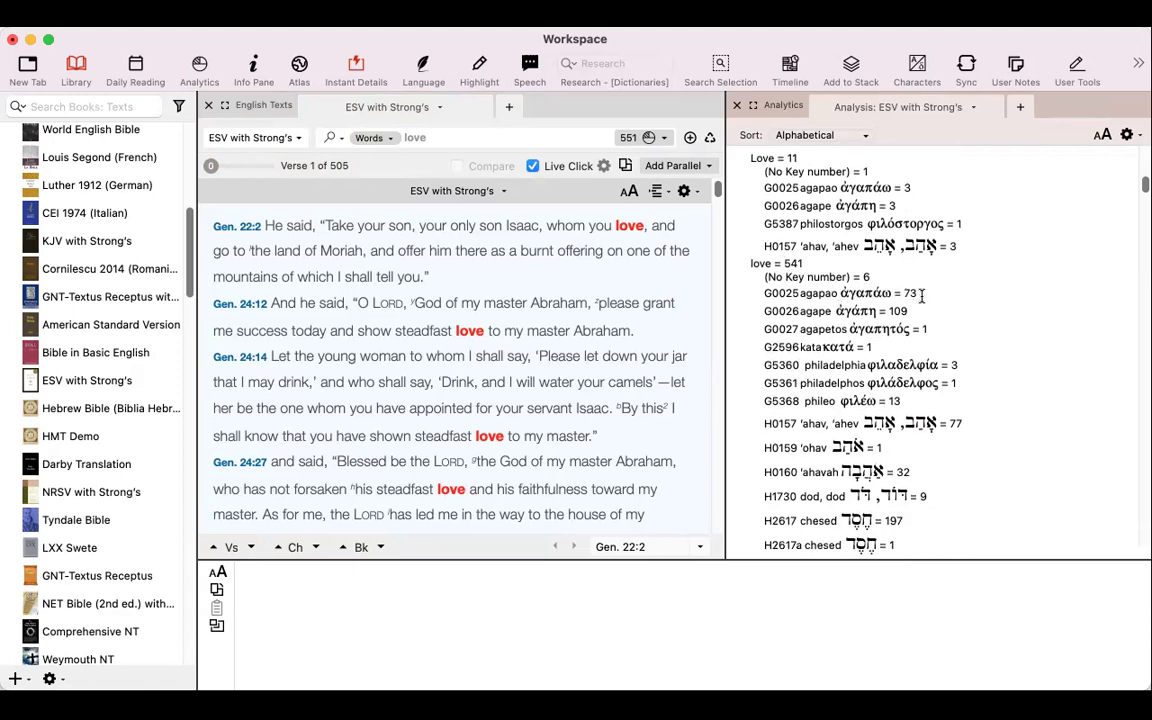
scroll(880, 320, down, 10)
scroll(896, 340, up, 14)
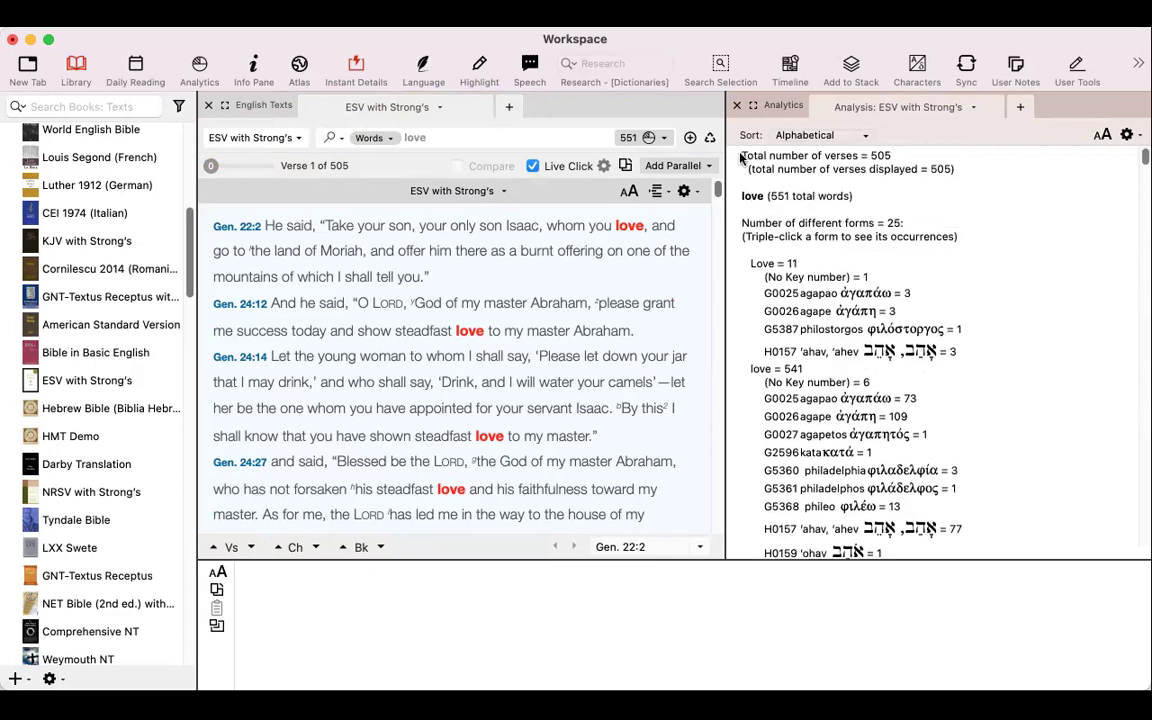
Select the entire Analysis listing, show its copy and print options, and clear the selection.
drag(741, 156, 936, 555)
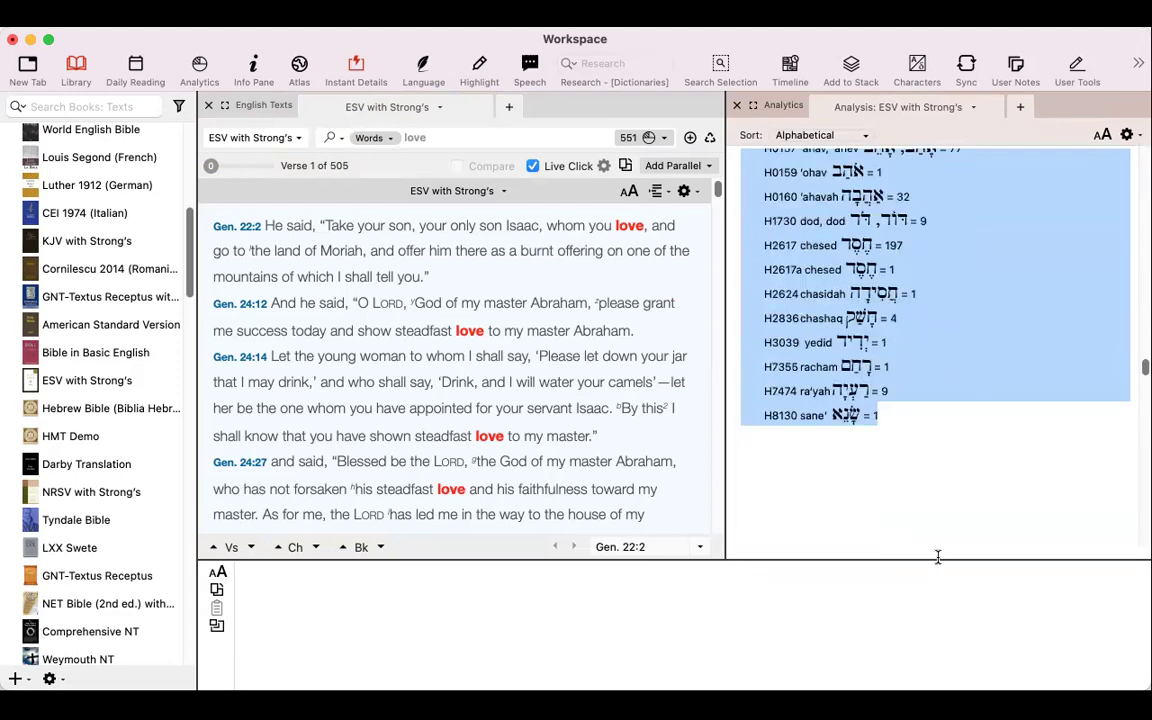
right_click(934, 210)
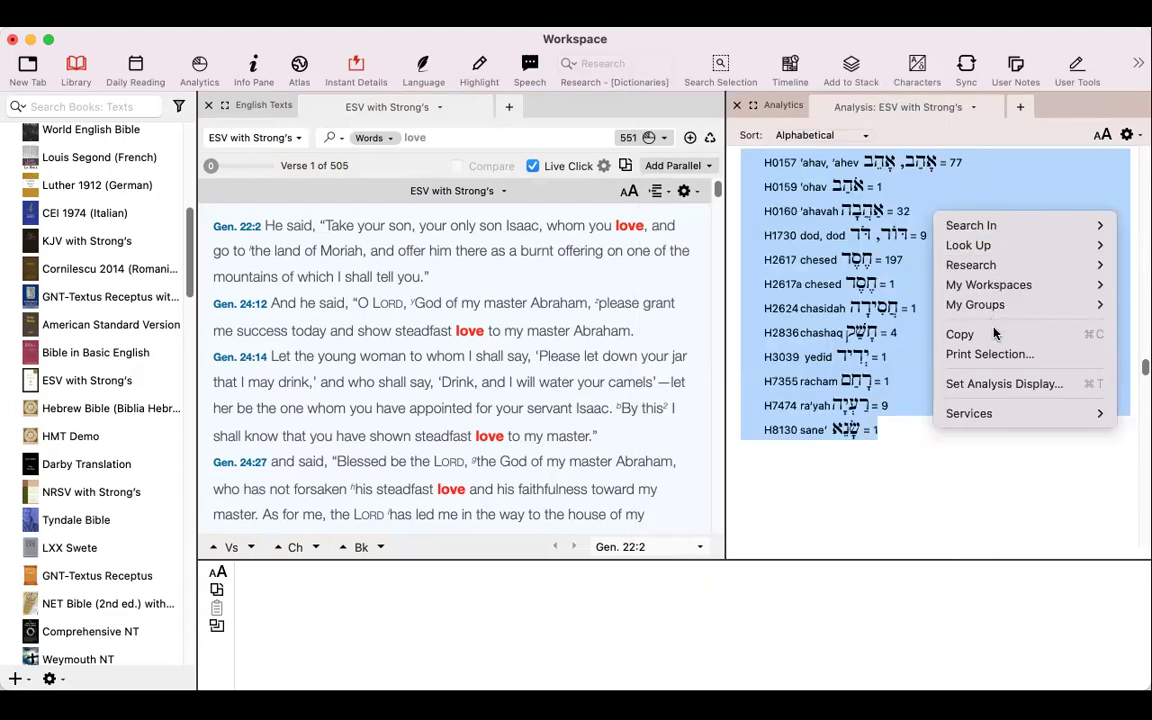
click(901, 462)
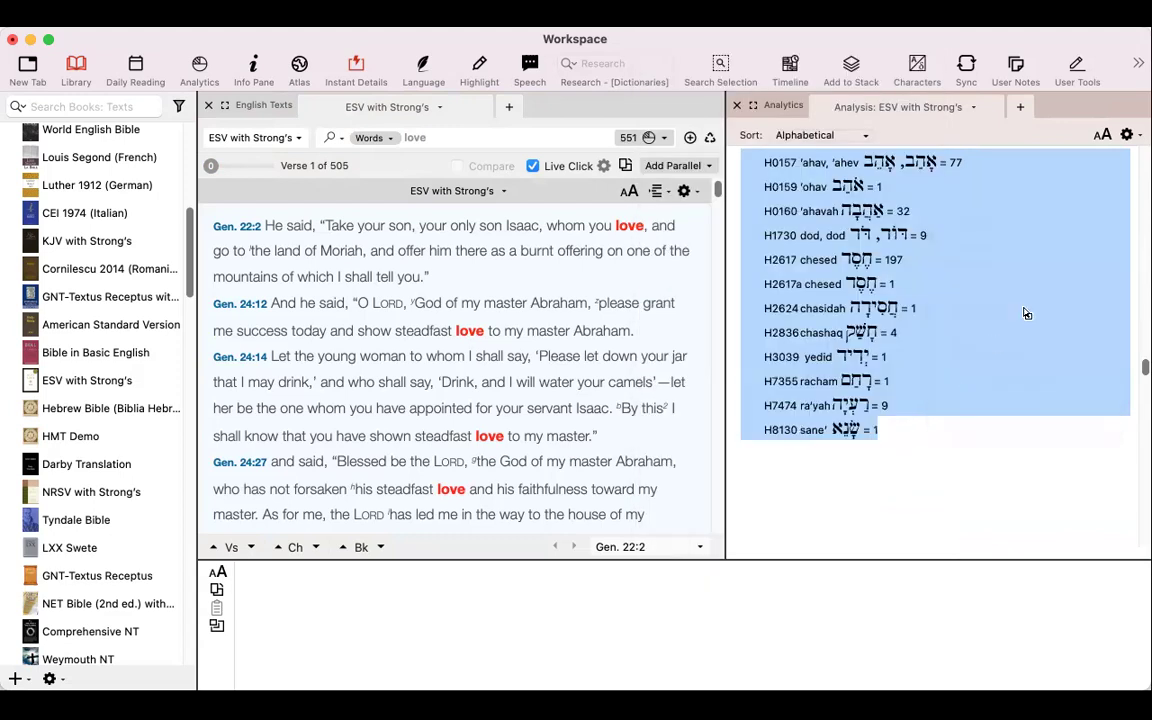
click(1024, 312)
Review the Greek and Hebrew key numbers listed under "Love" and "love" in the Analysis.
scroll(1024, 307, up, 2)
scroll(1024, 307, up, 5)
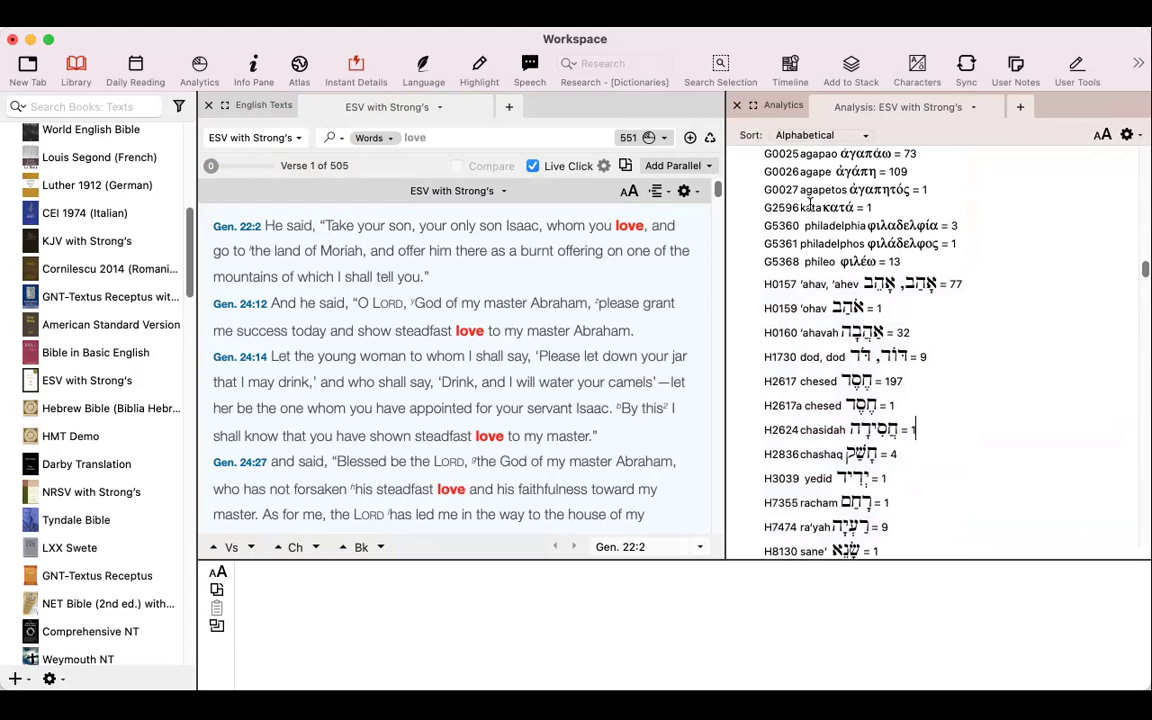
scroll(822, 198, up, 2)
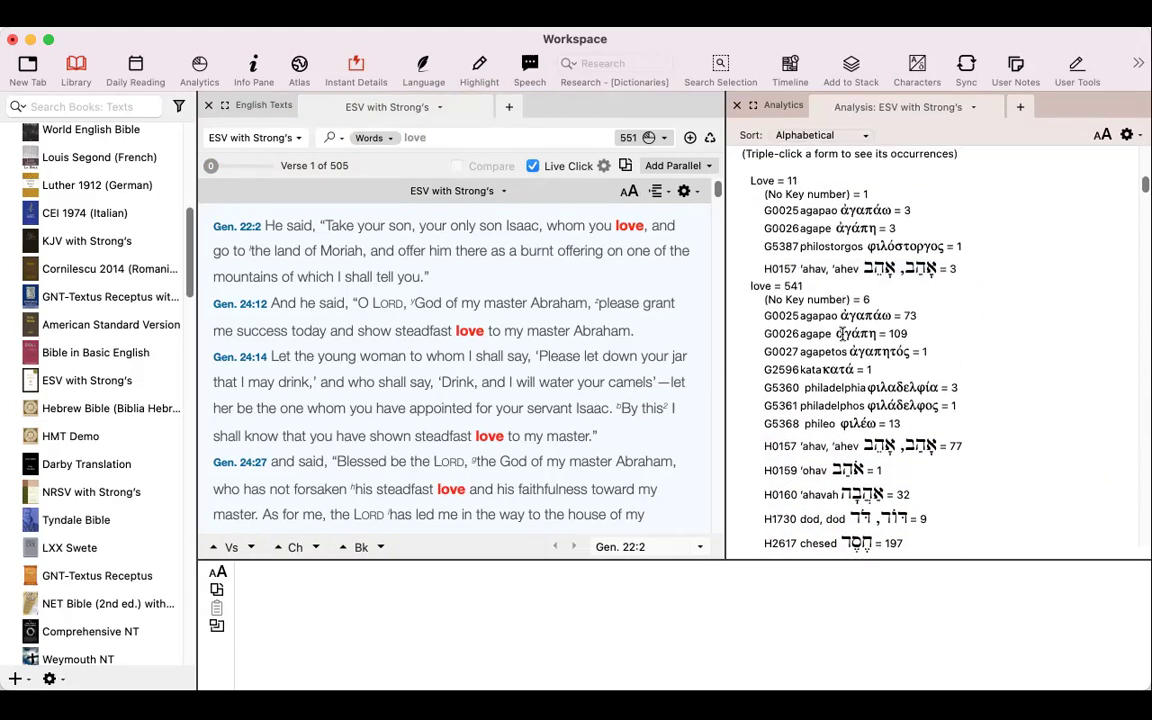
scroll(841, 333, up, 5)
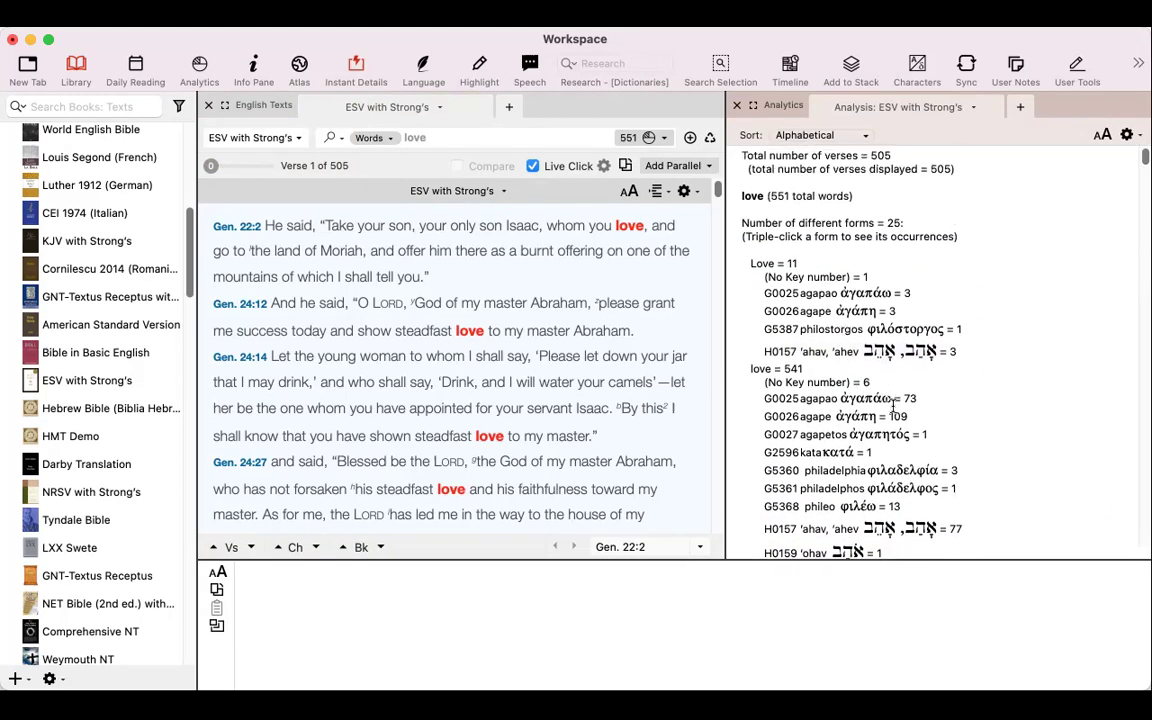
scroll(892, 420, down, 5)
scroll(891, 440, up, 5)
Close the Analysis and create a Bar Chart of the word count totals for "love".
click(736, 106)
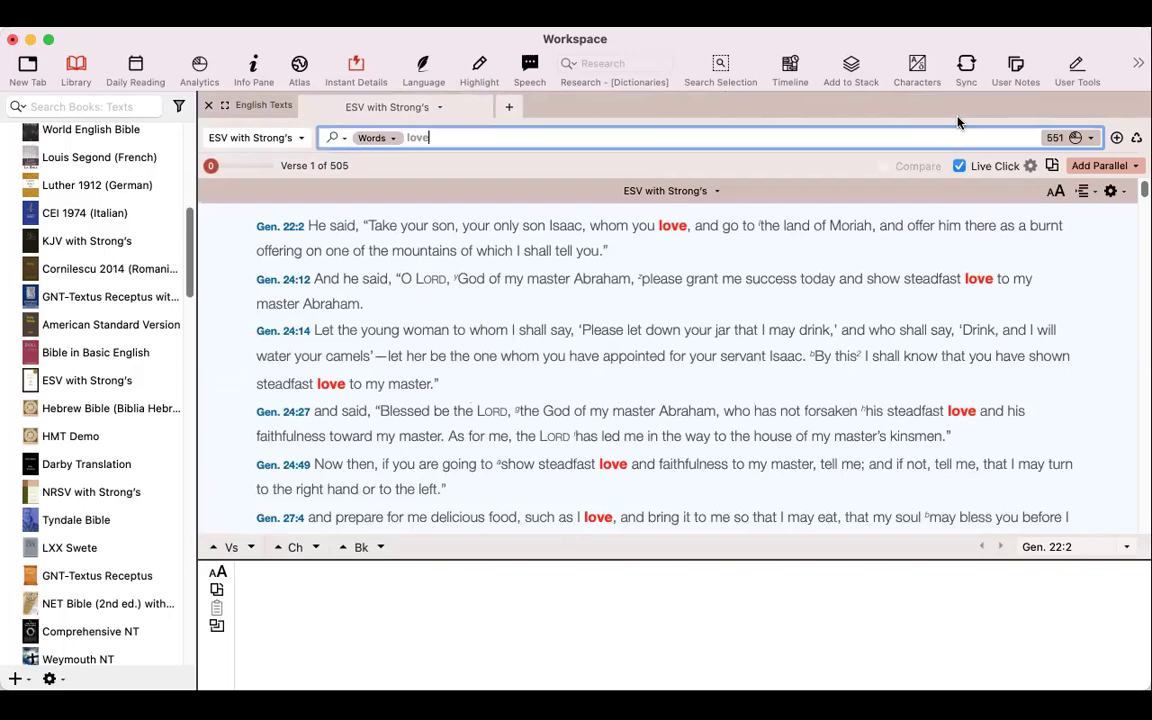
click(1060, 138)
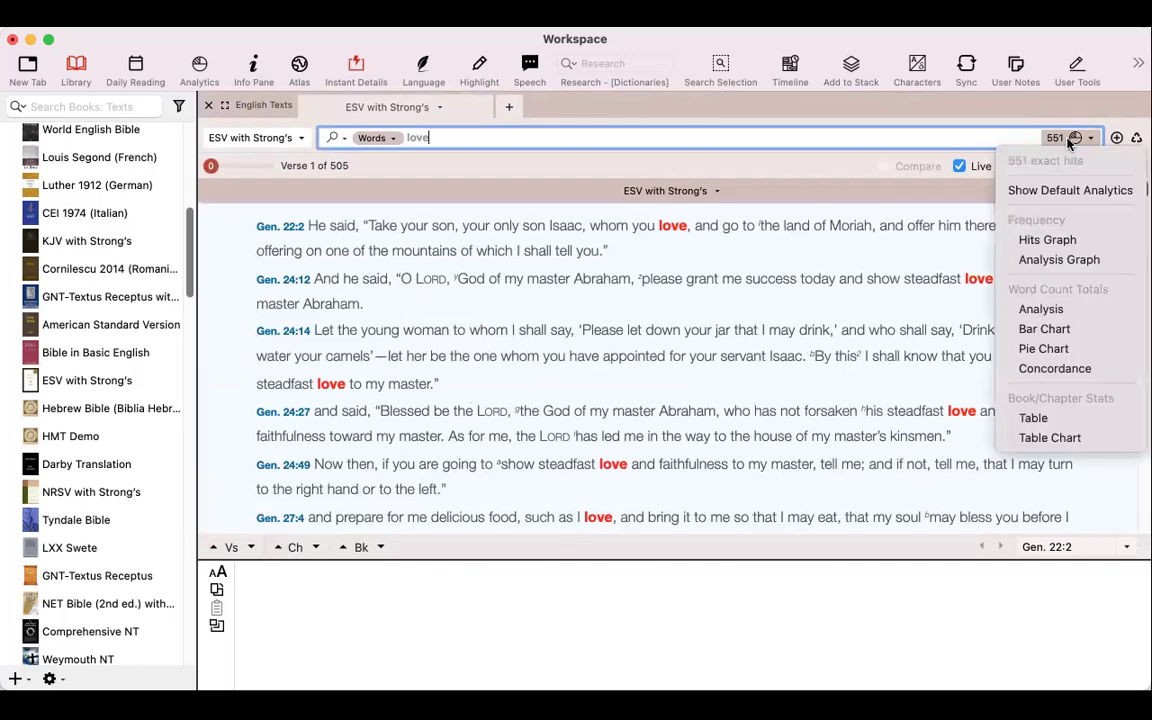
click(1044, 329)
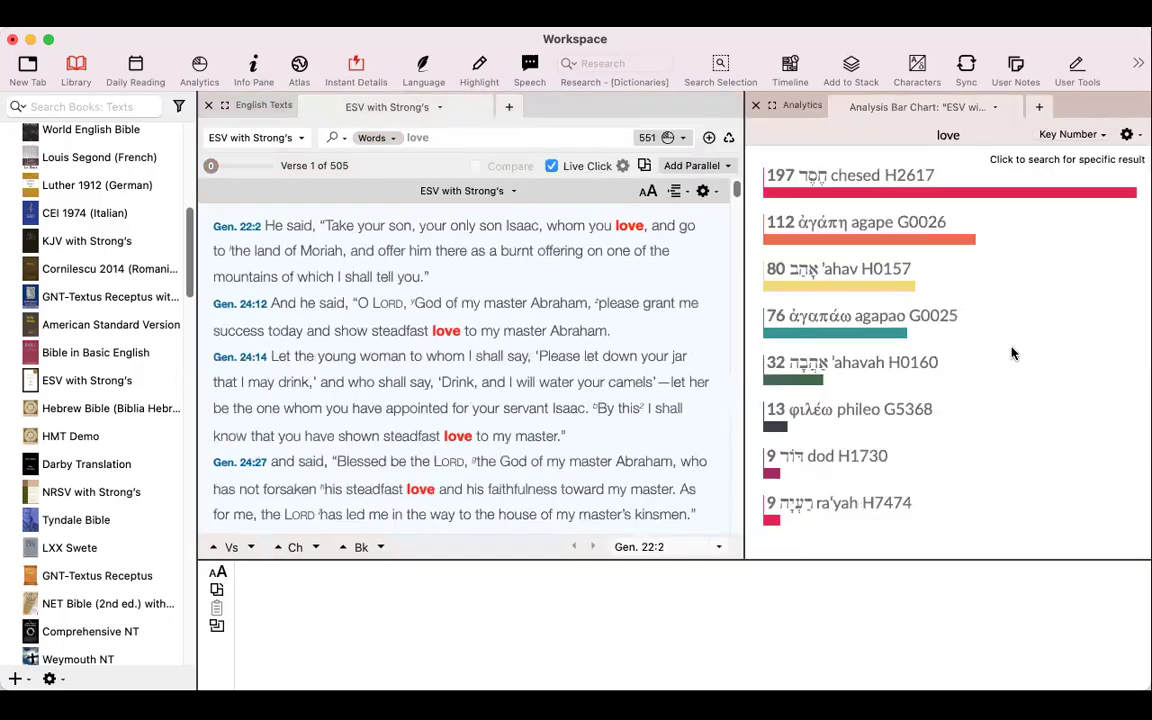
Examine the hit details of the Bar Chart's Greek and Hebrew words and show the chart's copy and print options.
mouse_move(830, 188)
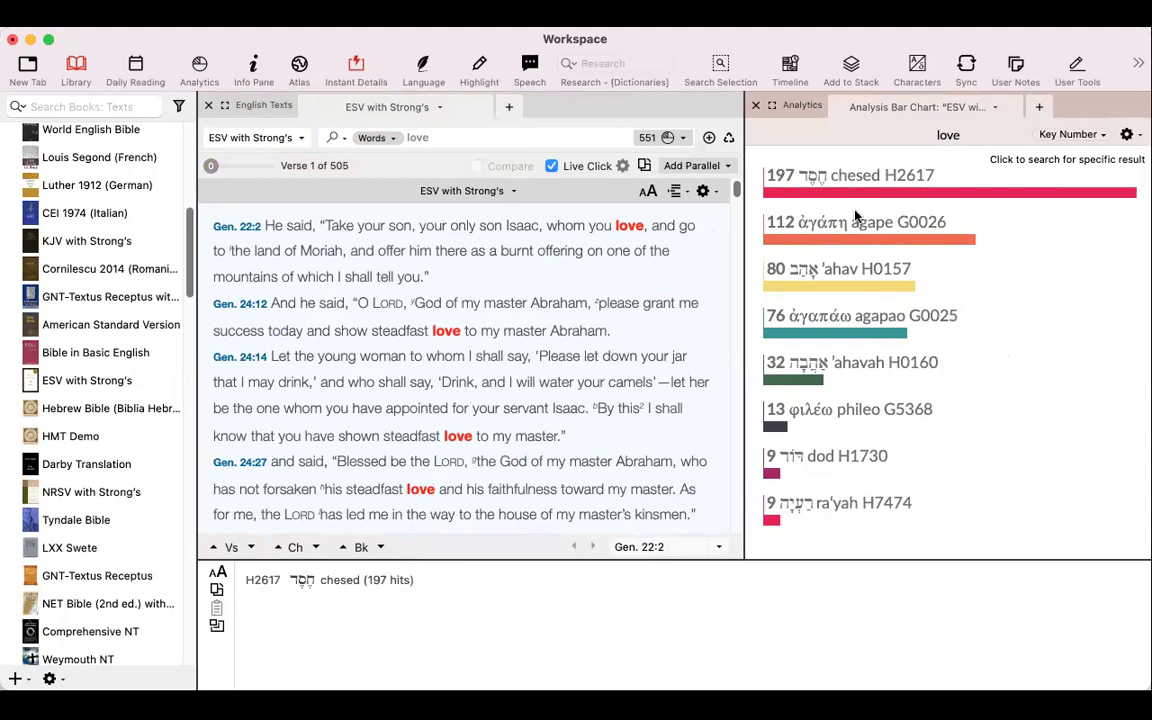
mouse_move(869, 234)
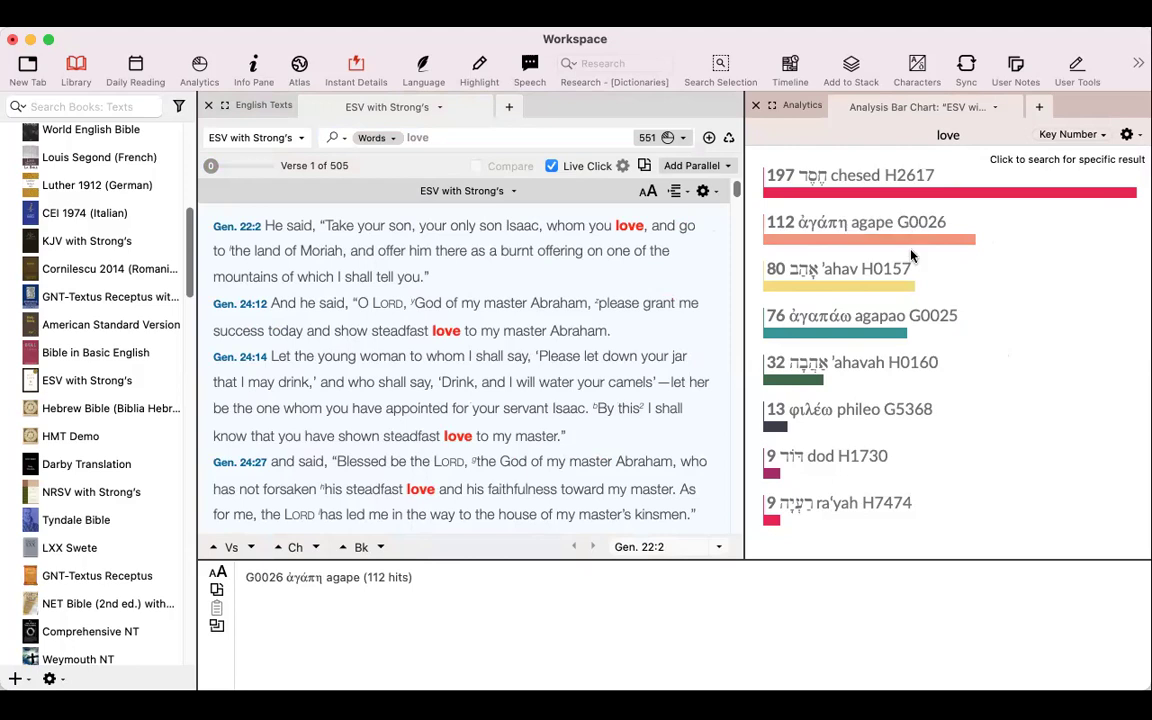
mouse_move(840, 285)
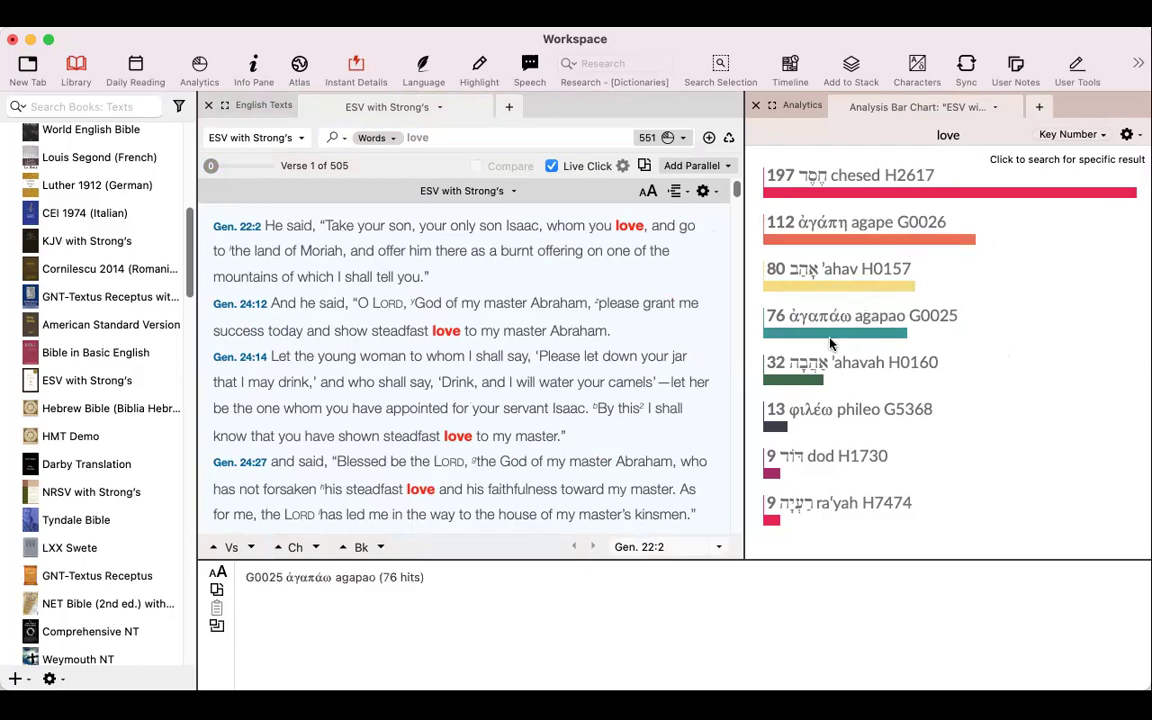
mouse_move(845, 370)
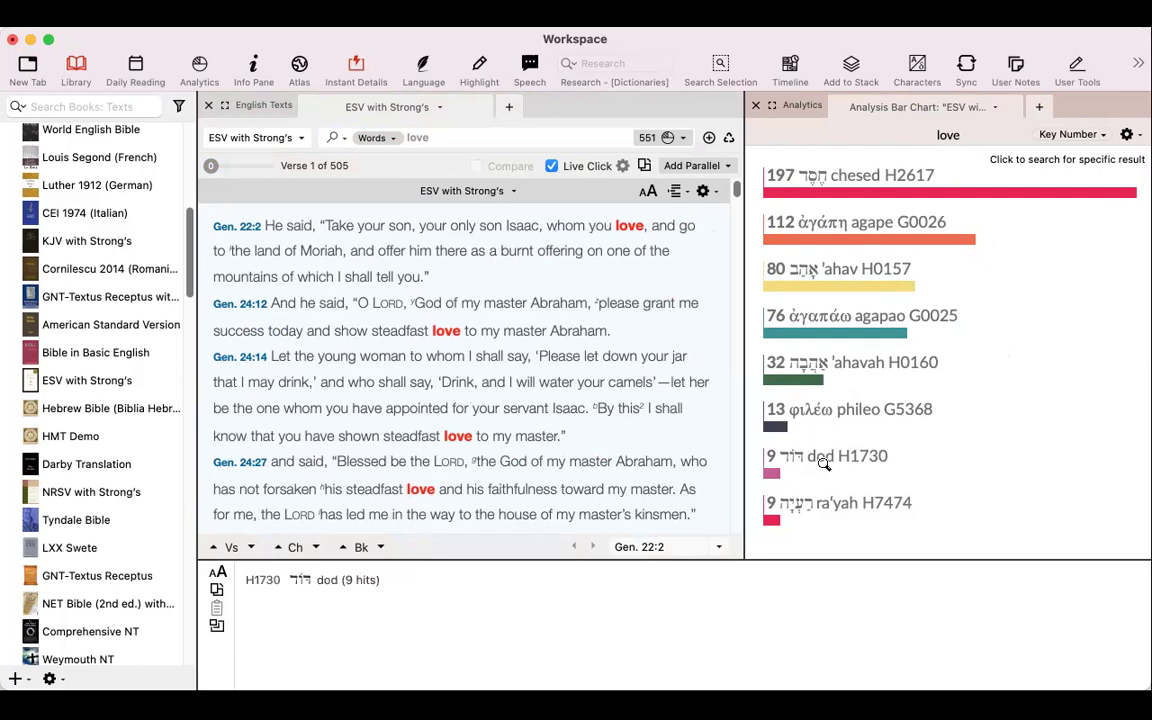
mouse_move(828, 542)
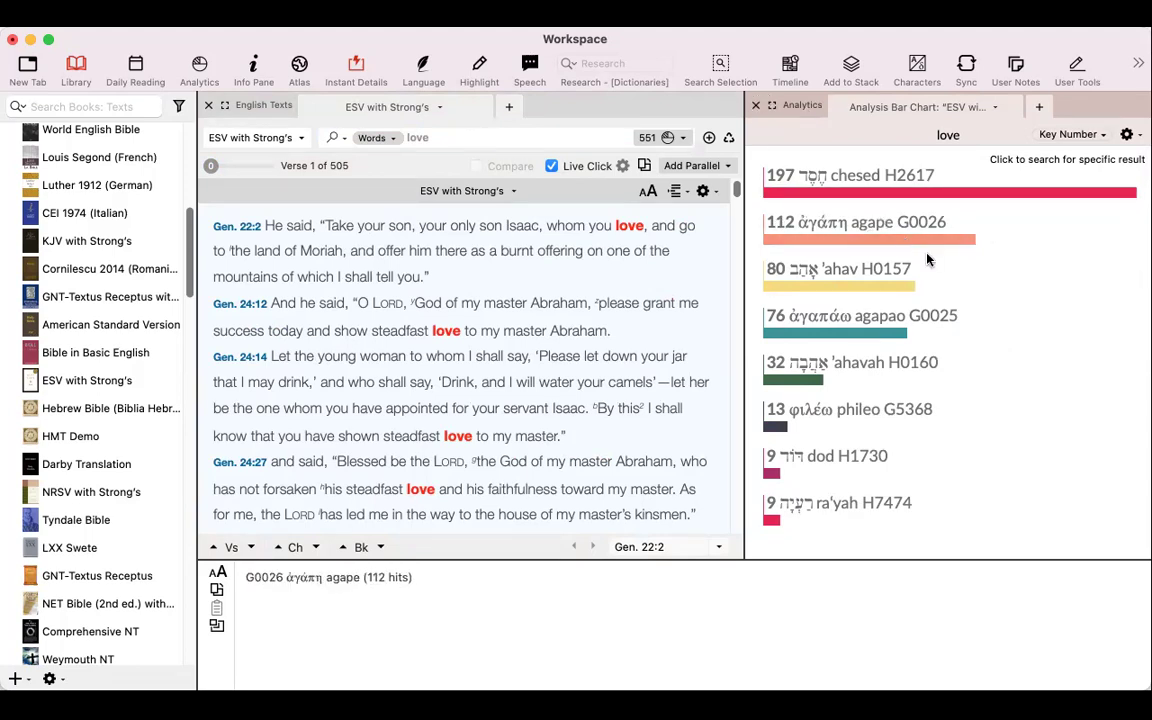
right_click(948, 270)
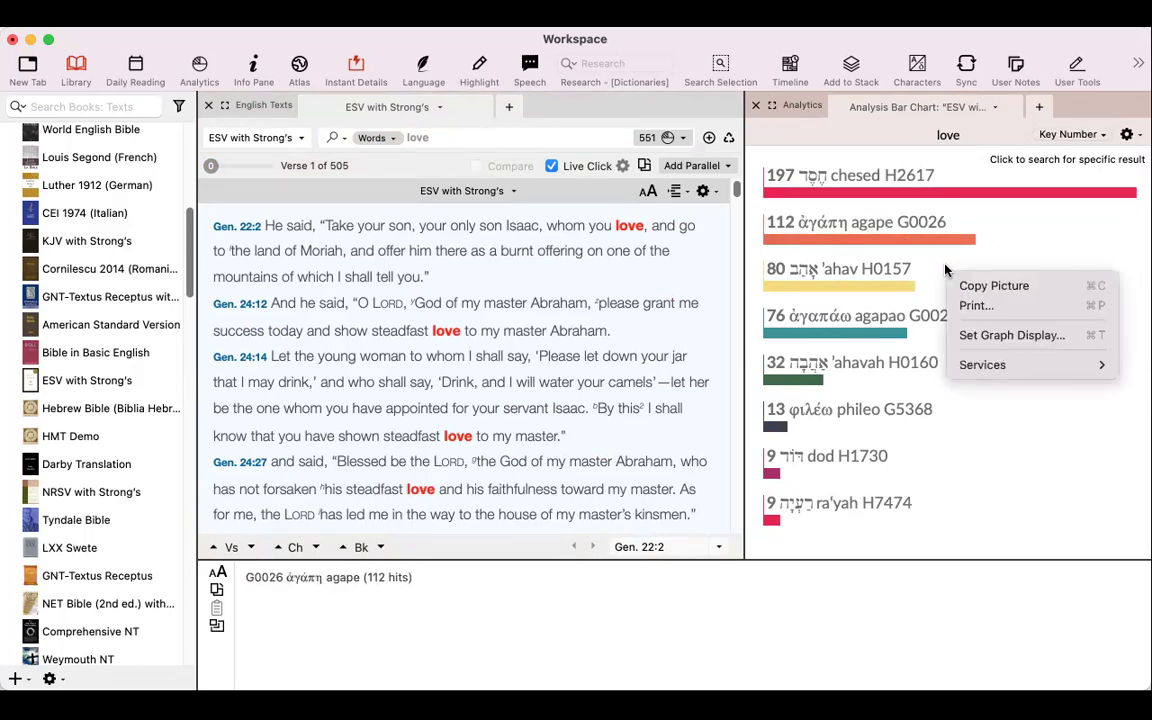
click(1024, 287)
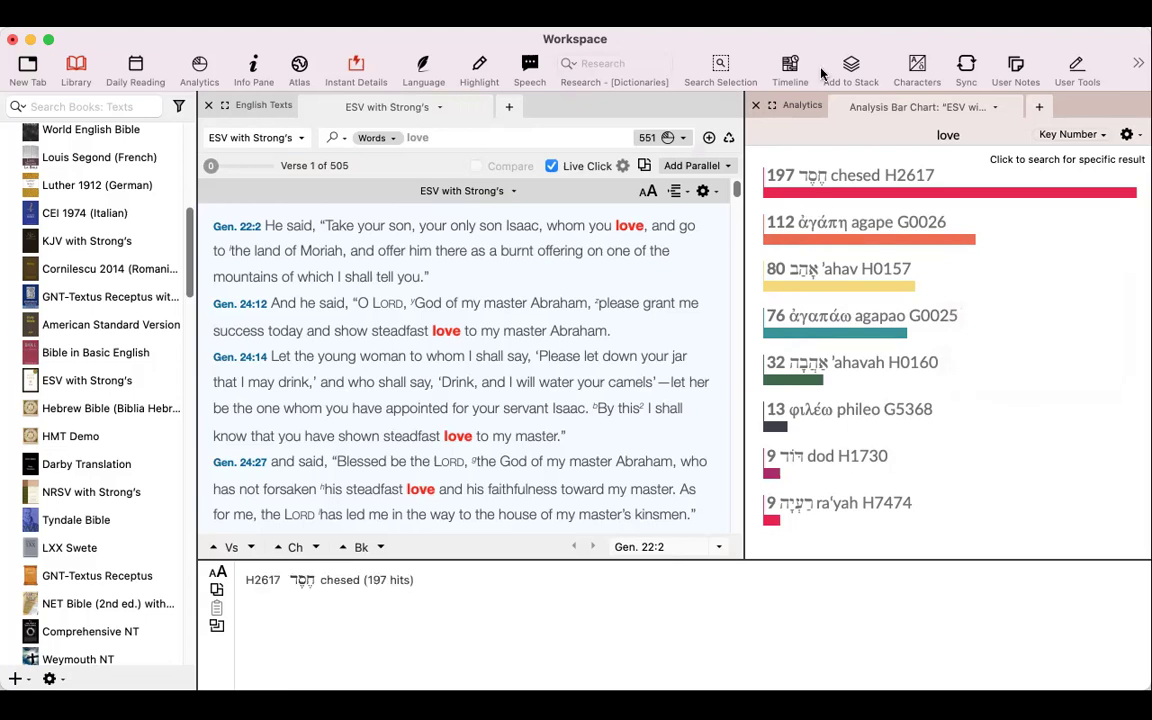
Replace the Bar Chart with a Pie Chart for "love" and show the chart's copy and print options.
click(755, 106)
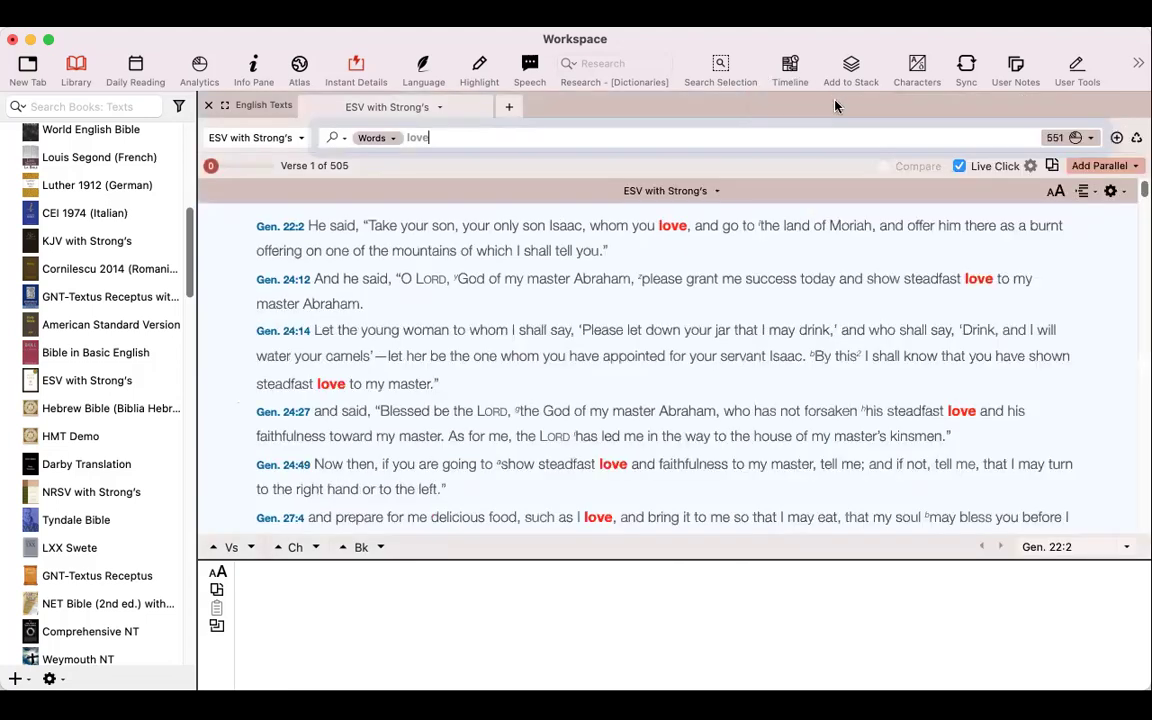
click(1087, 140)
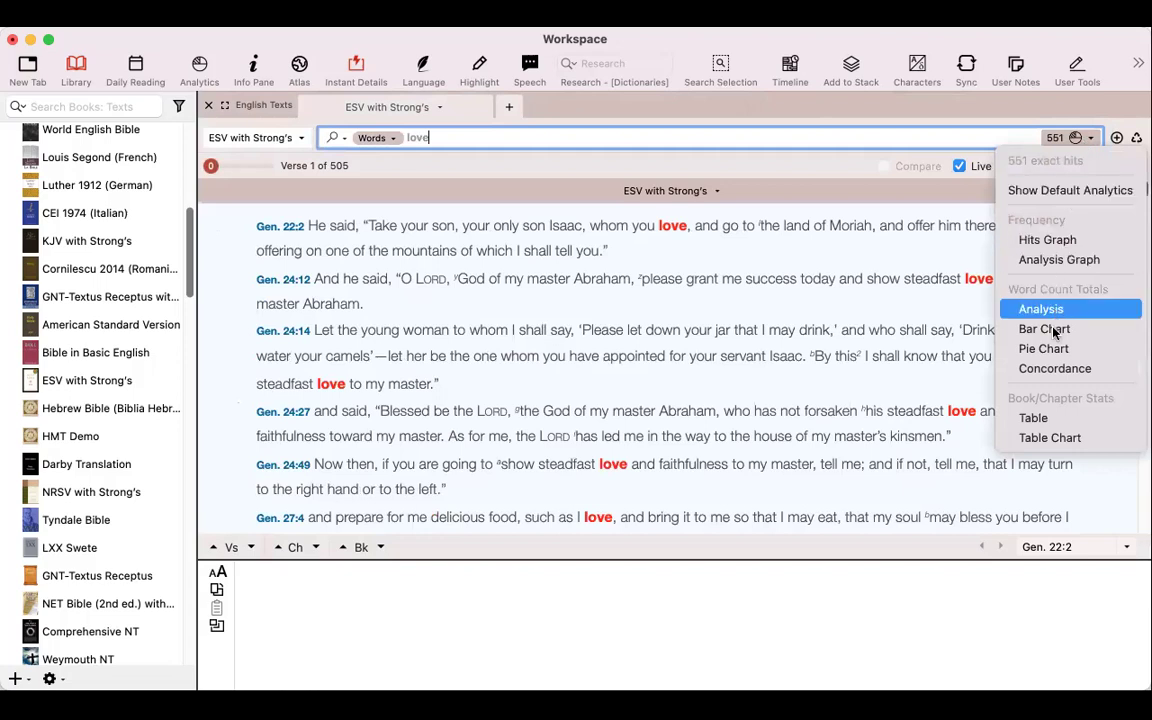
click(1047, 359)
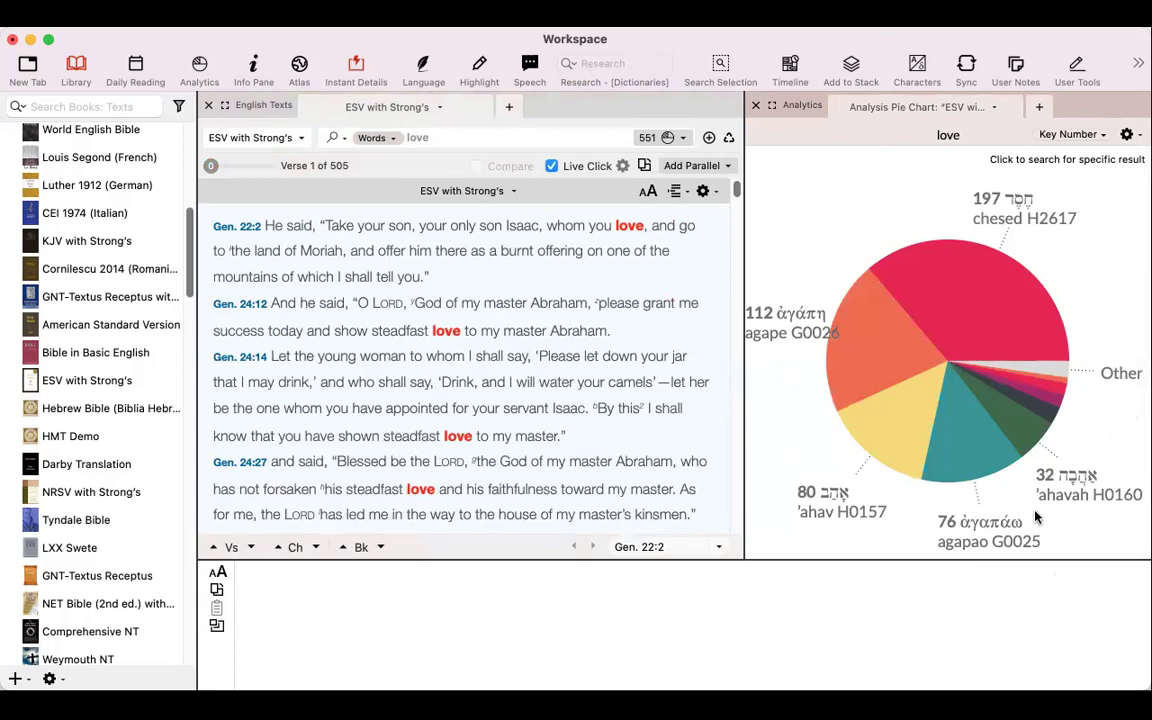
right_click(1067, 241)
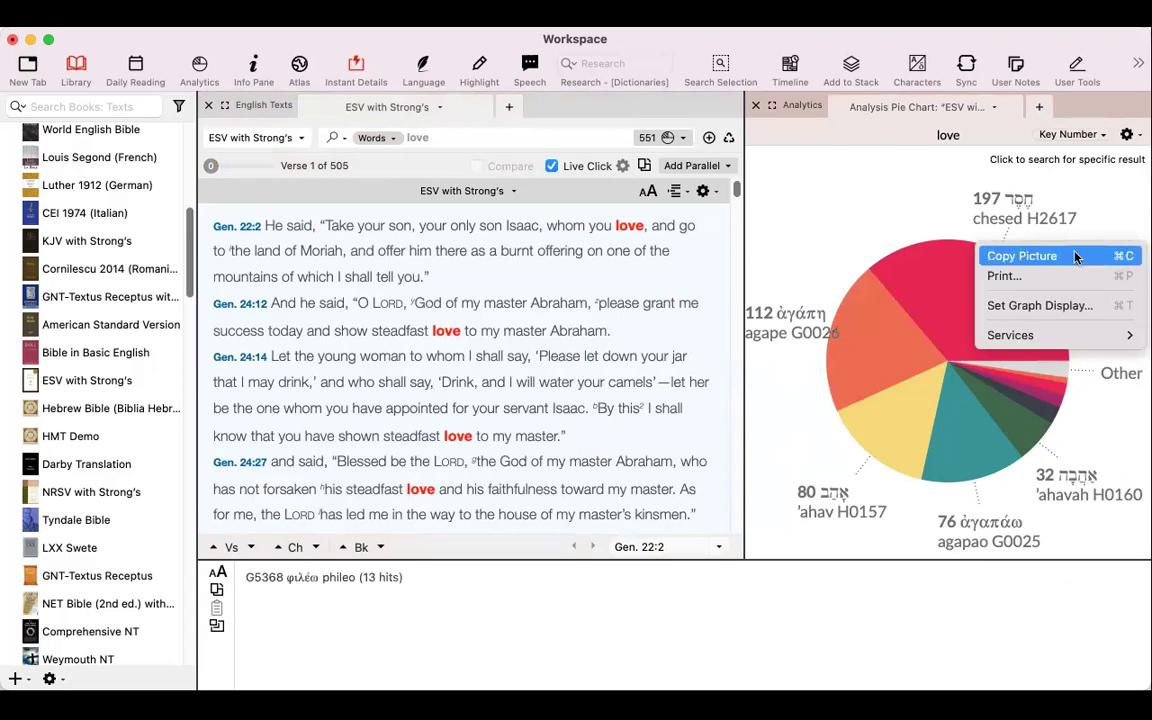
click(841, 160)
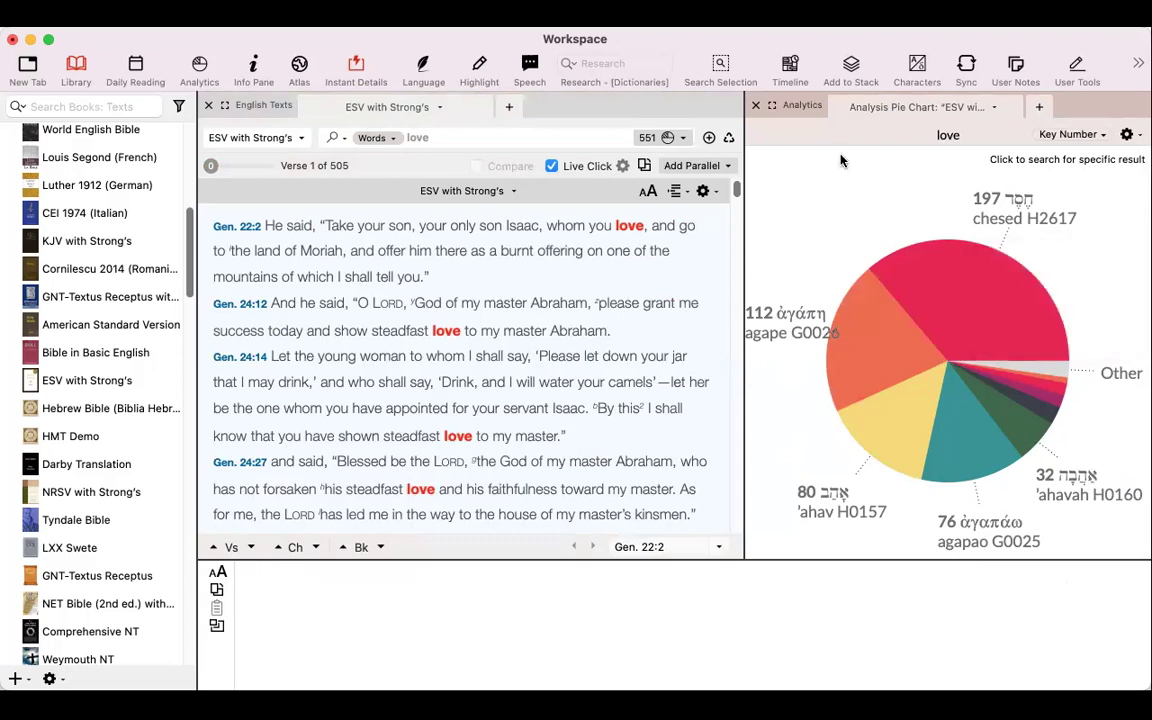
Replace the Pie Chart with a Concordance of the "love" hits and look through its verse lines.
click(755, 106)
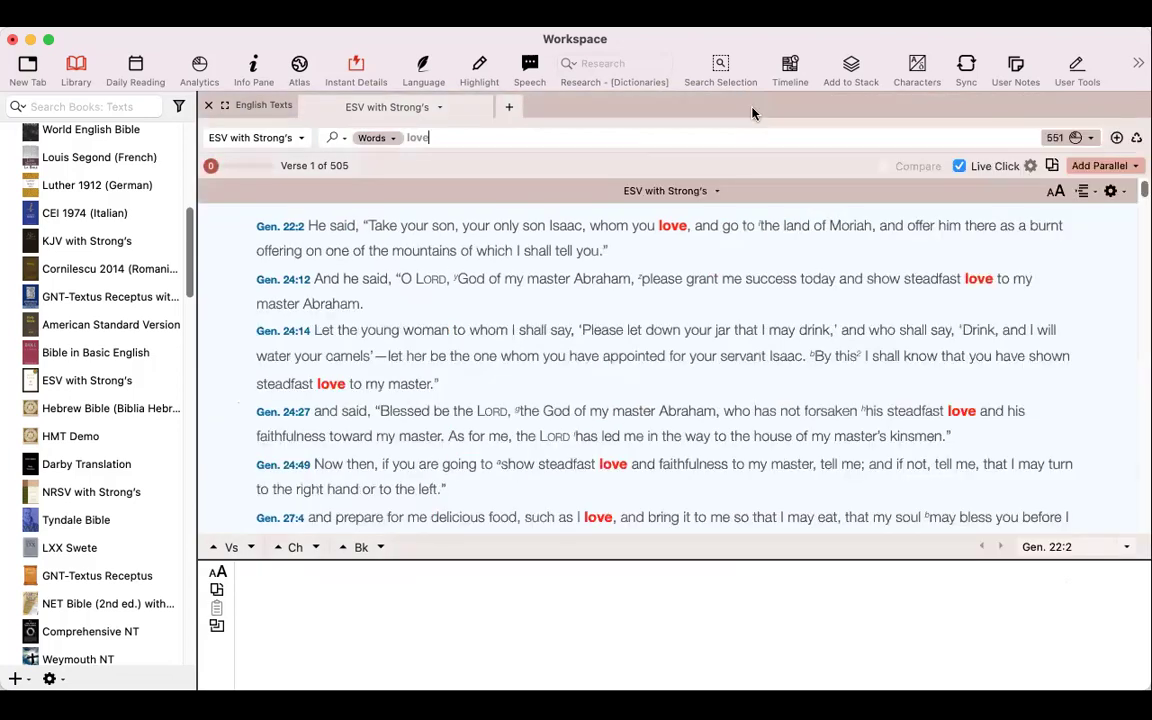
click(1067, 139)
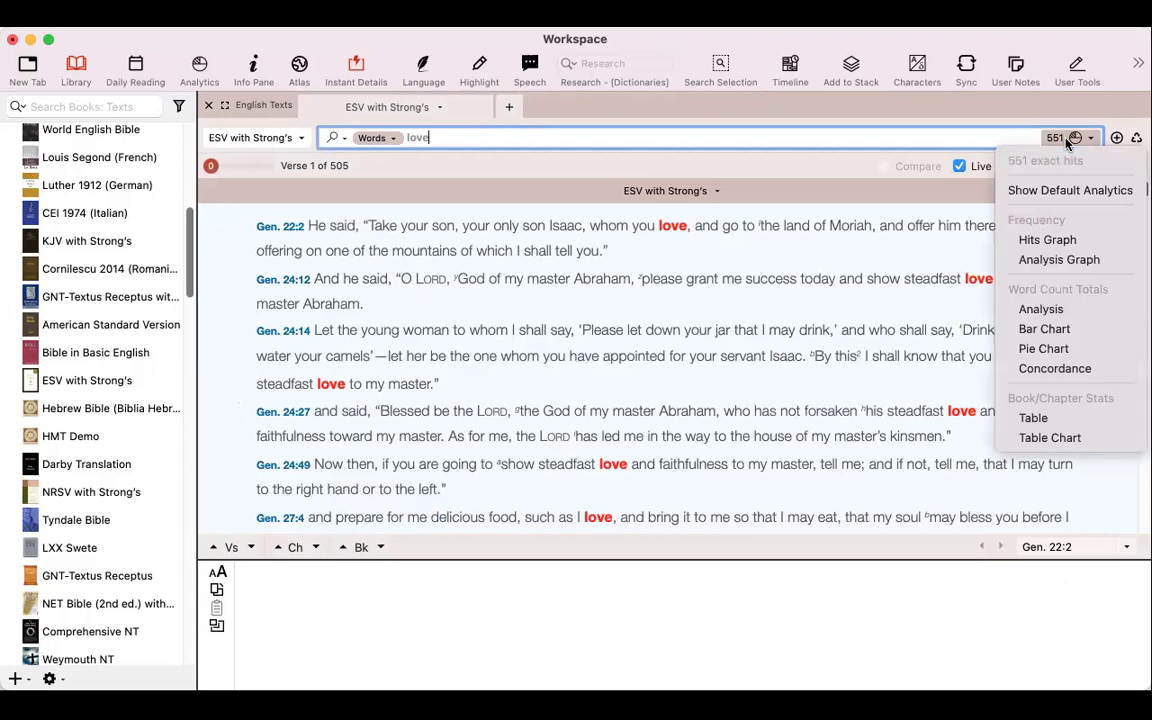
click(1053, 368)
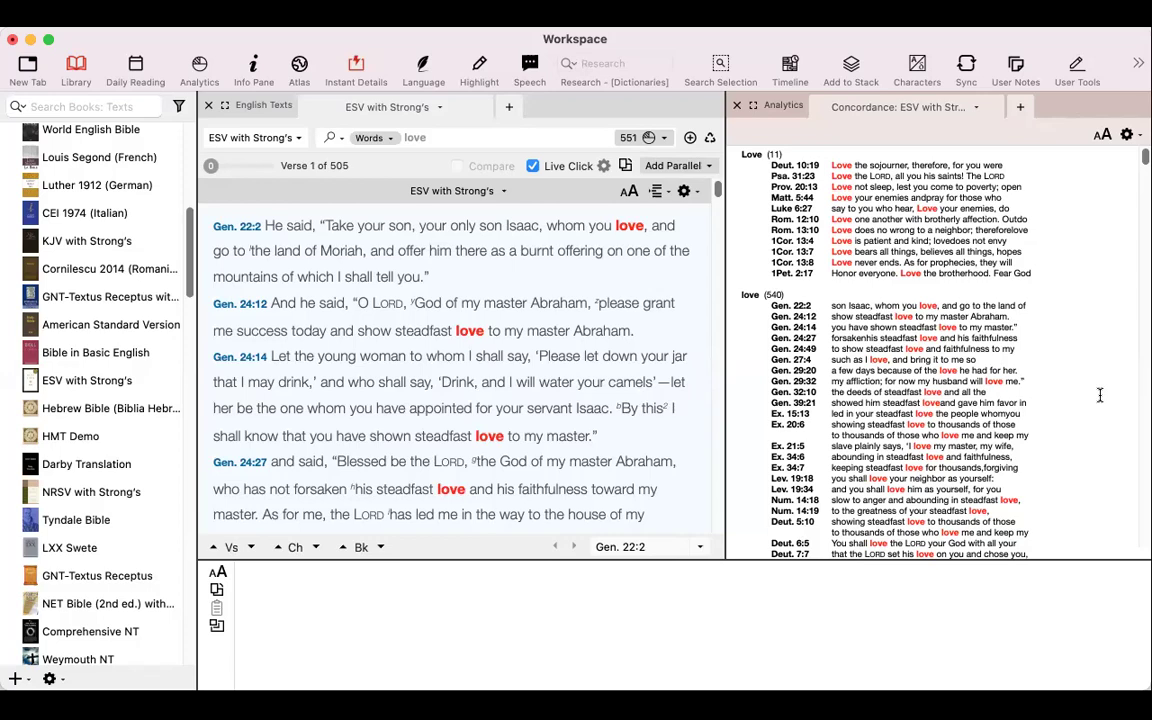
scroll(1099, 395, down, 5)
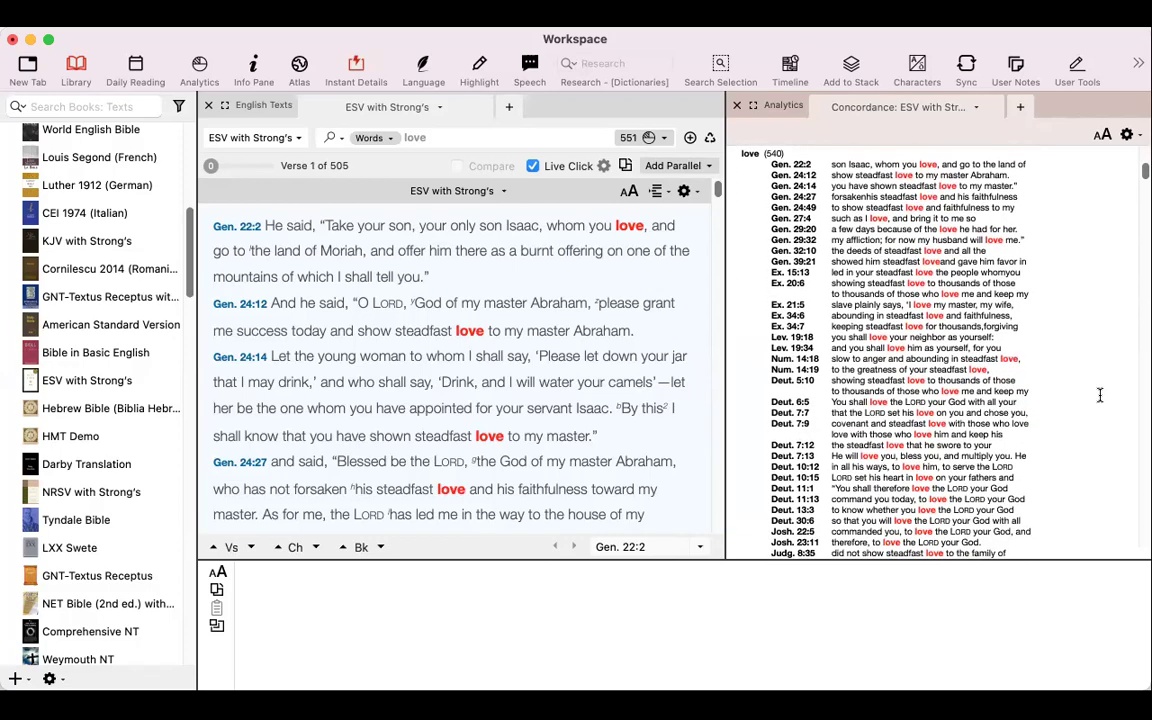
scroll(1100, 393, up, 10)
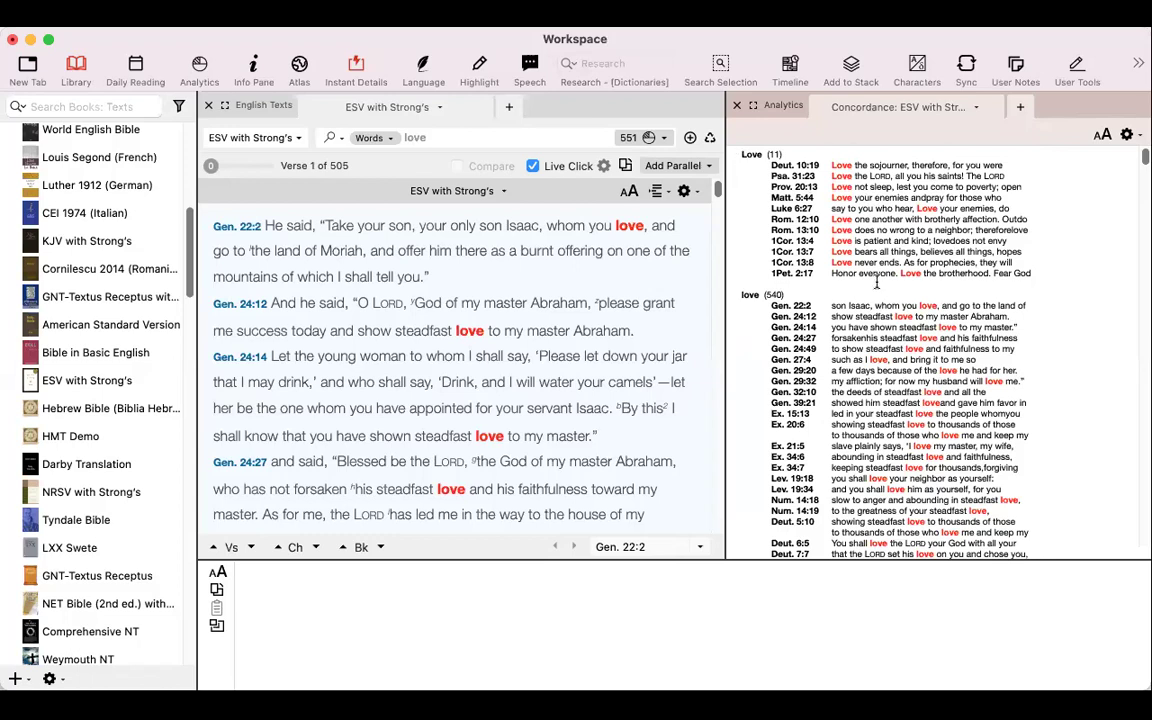
Copy the word "steadfast" from the Gen. 24:49 line of the Concordance and select the first lines under "Love".
right_click(899, 352)
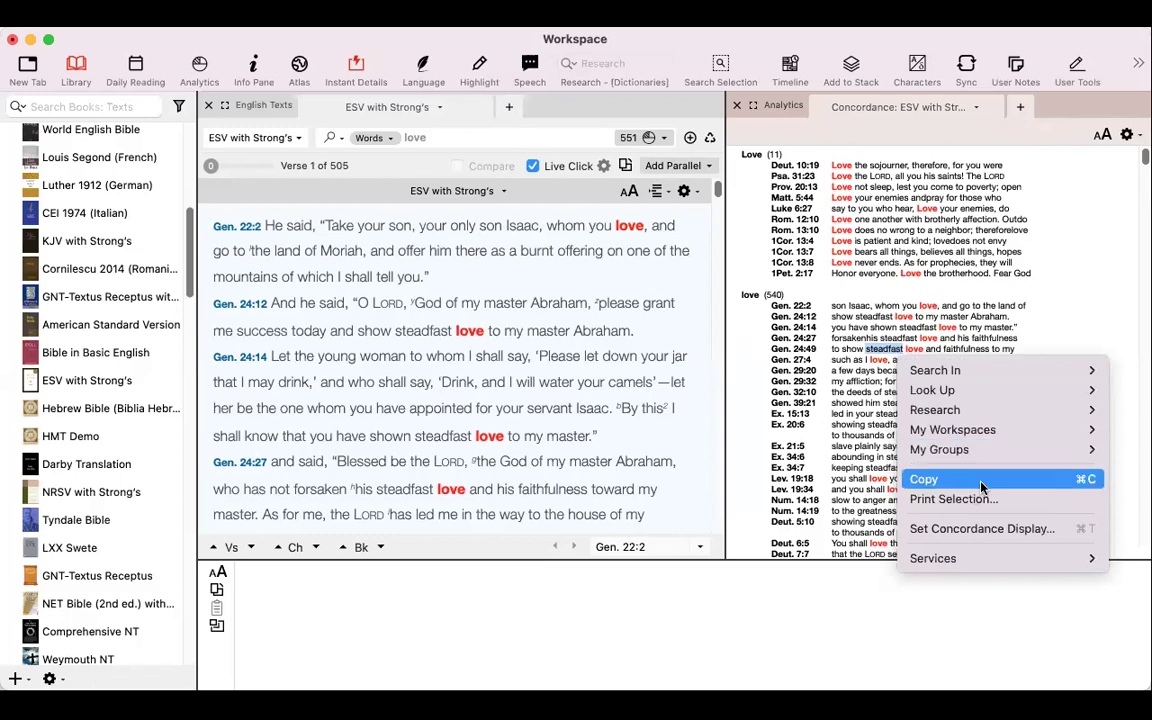
click(981, 483)
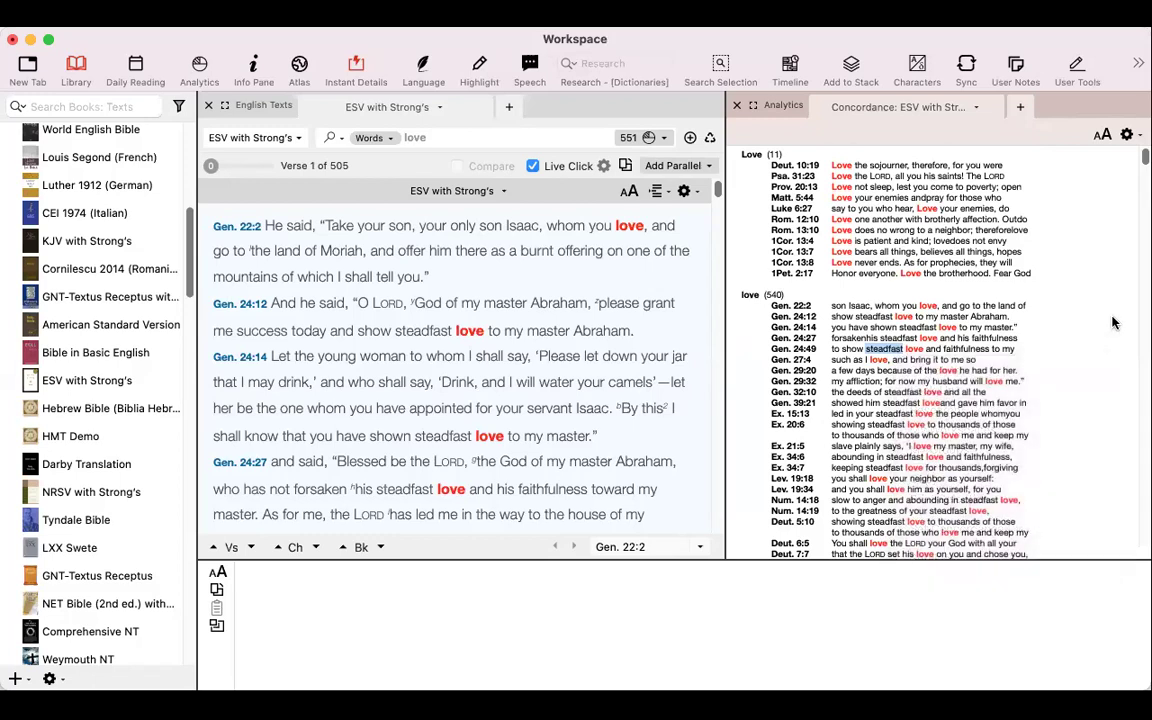
click(287, 251)
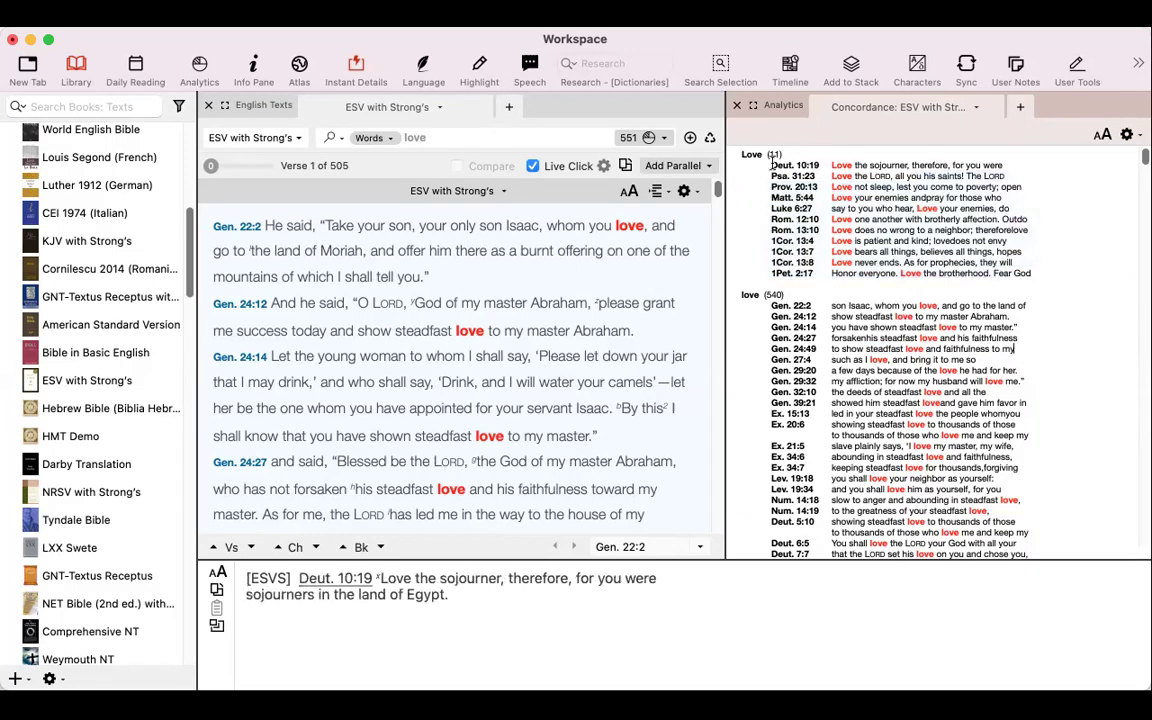
drag(770, 170, 734, 165)
Select the verses from Gen. 22:2 to Gen. 24:27 in the search results and copy them as References.
click(239, 281)
drag(250, 213, 497, 514)
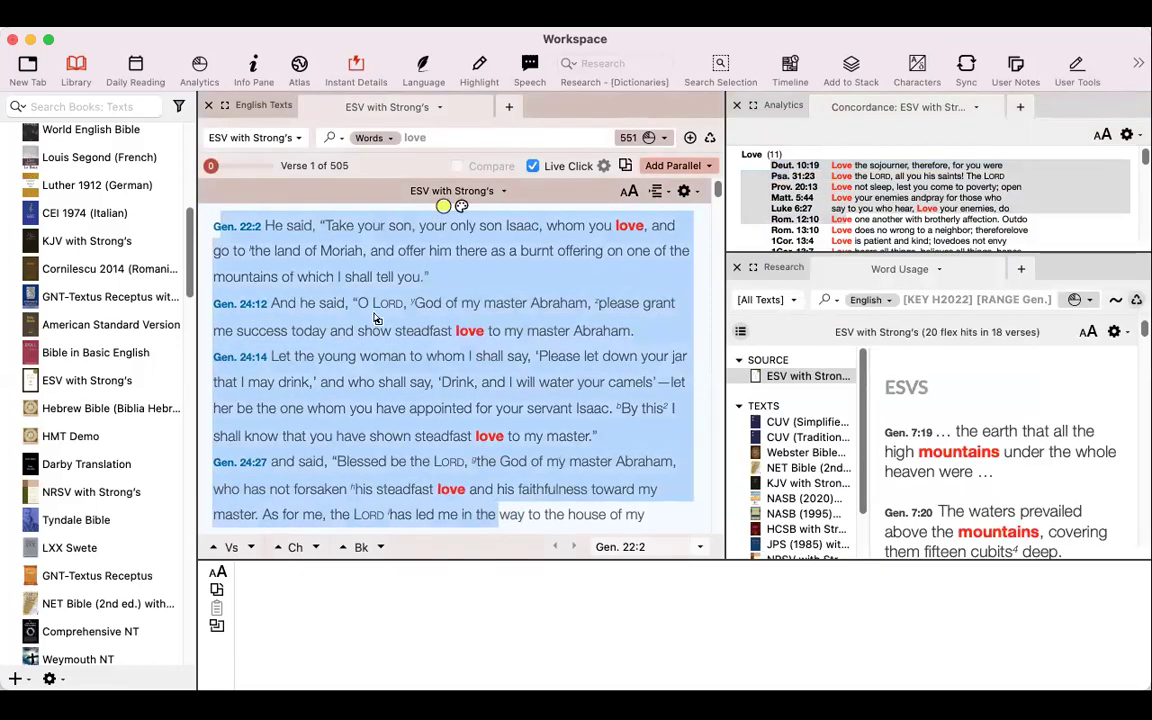
right_click(484, 272)
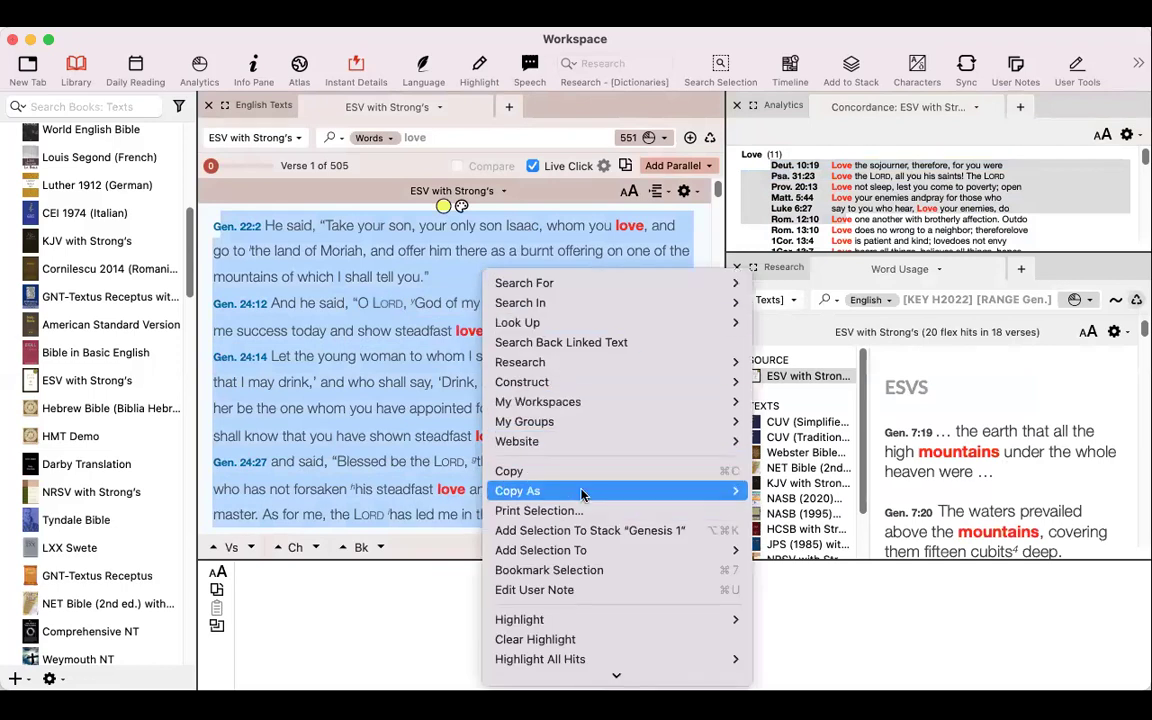
mouse_move(582, 494)
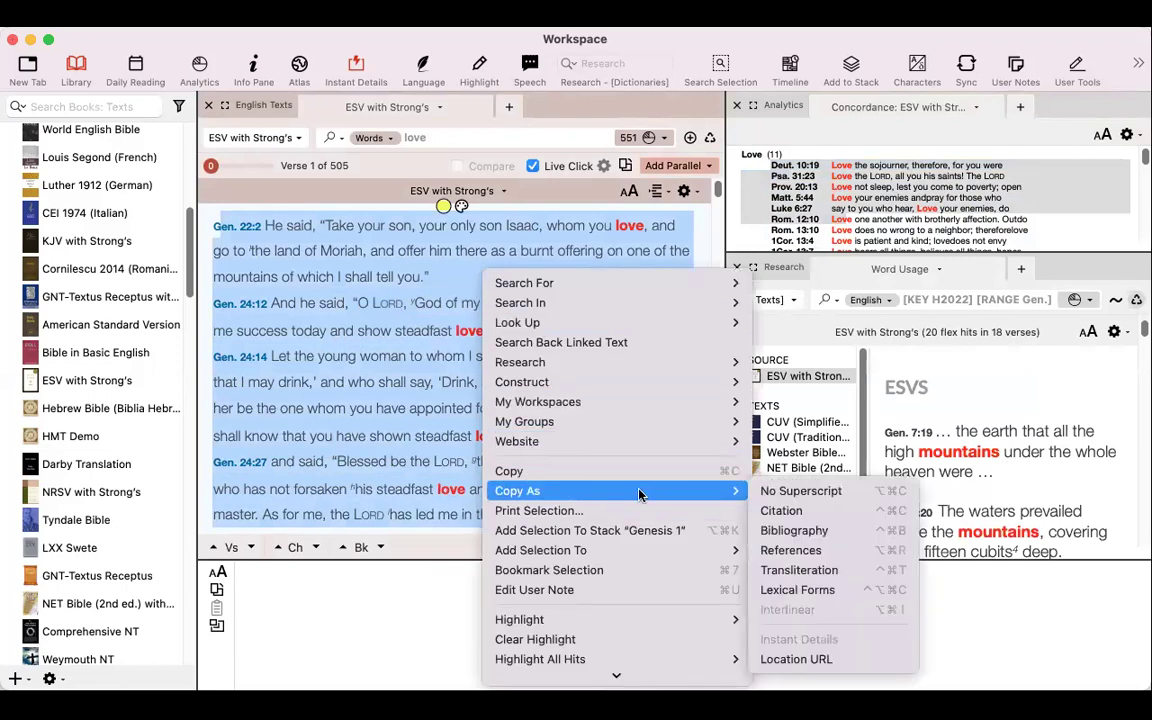
click(819, 553)
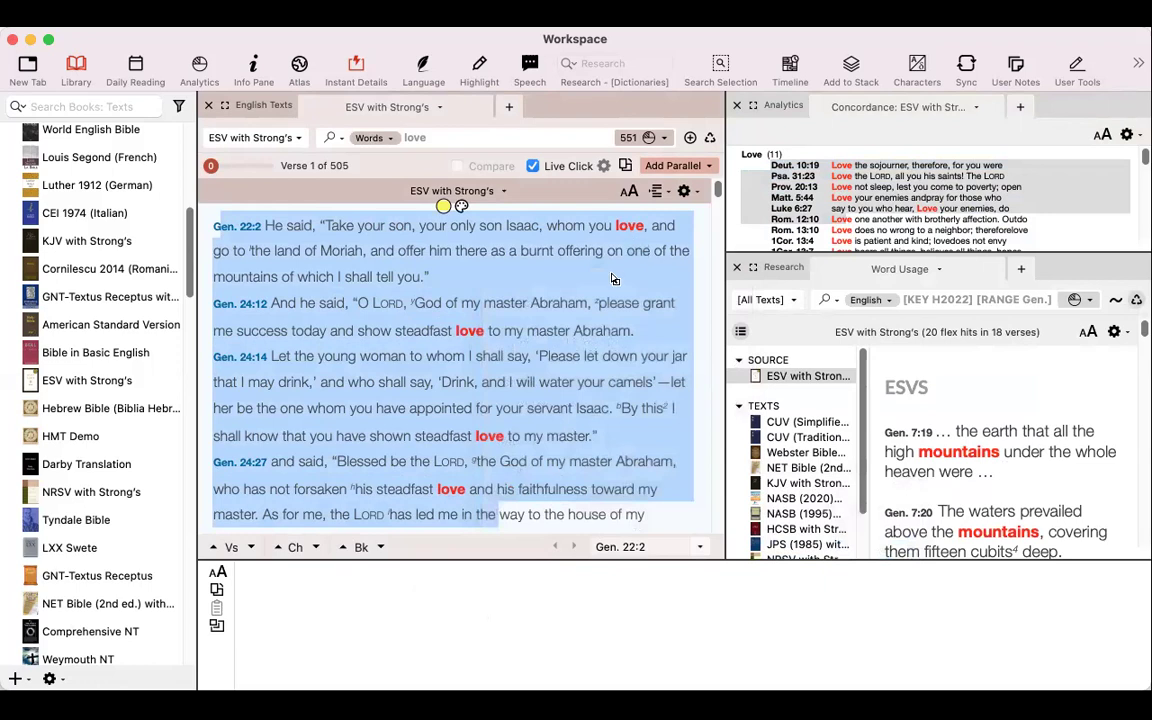
click(548, 252)
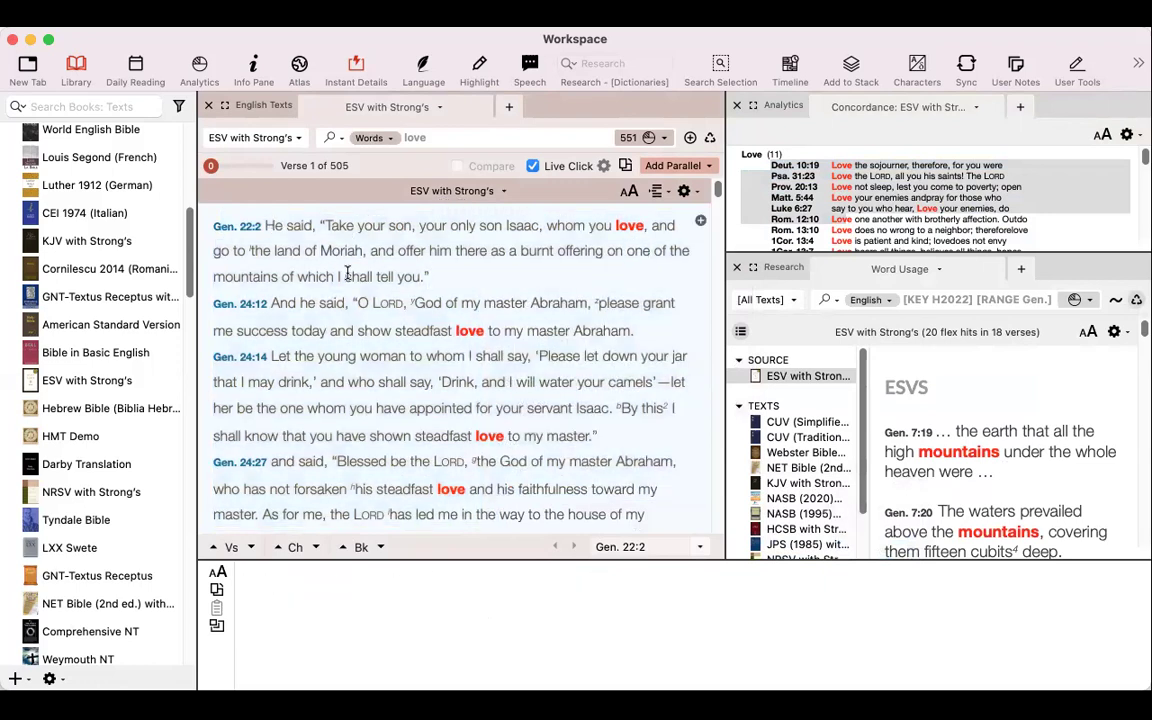
Select the search results from Gen. 22:2 through Song 2:5 and copy them as References.
drag(212, 224, 565, 572)
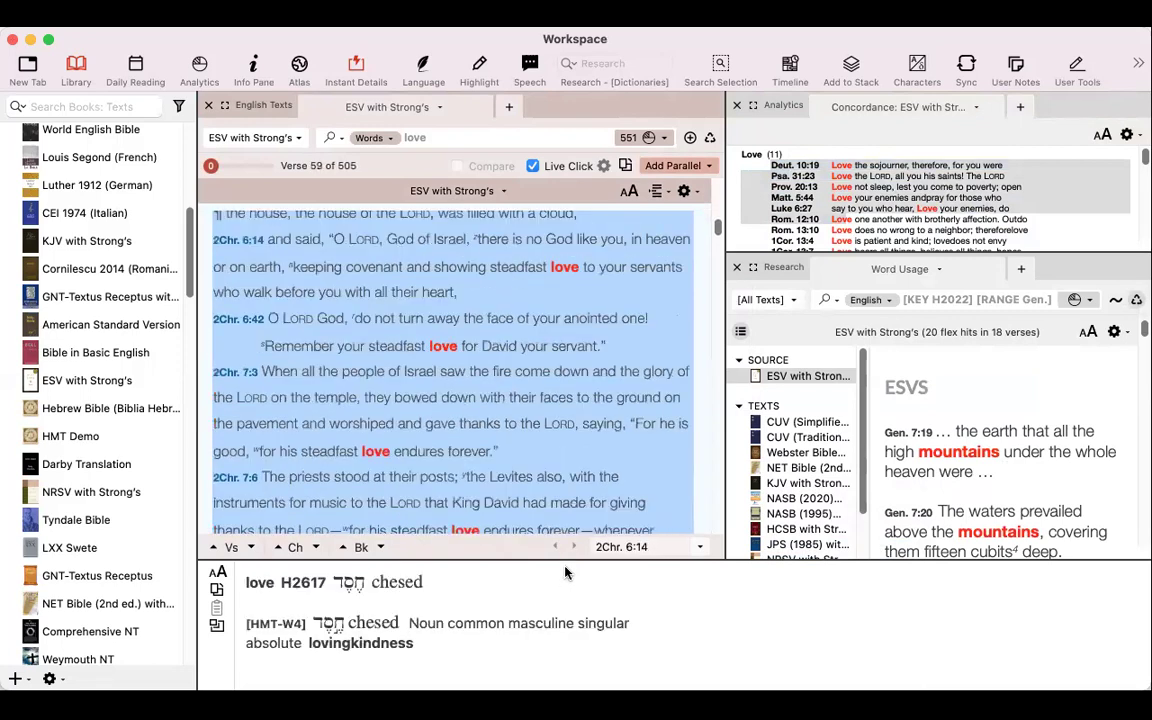
drag(587, 620, 574, 632)
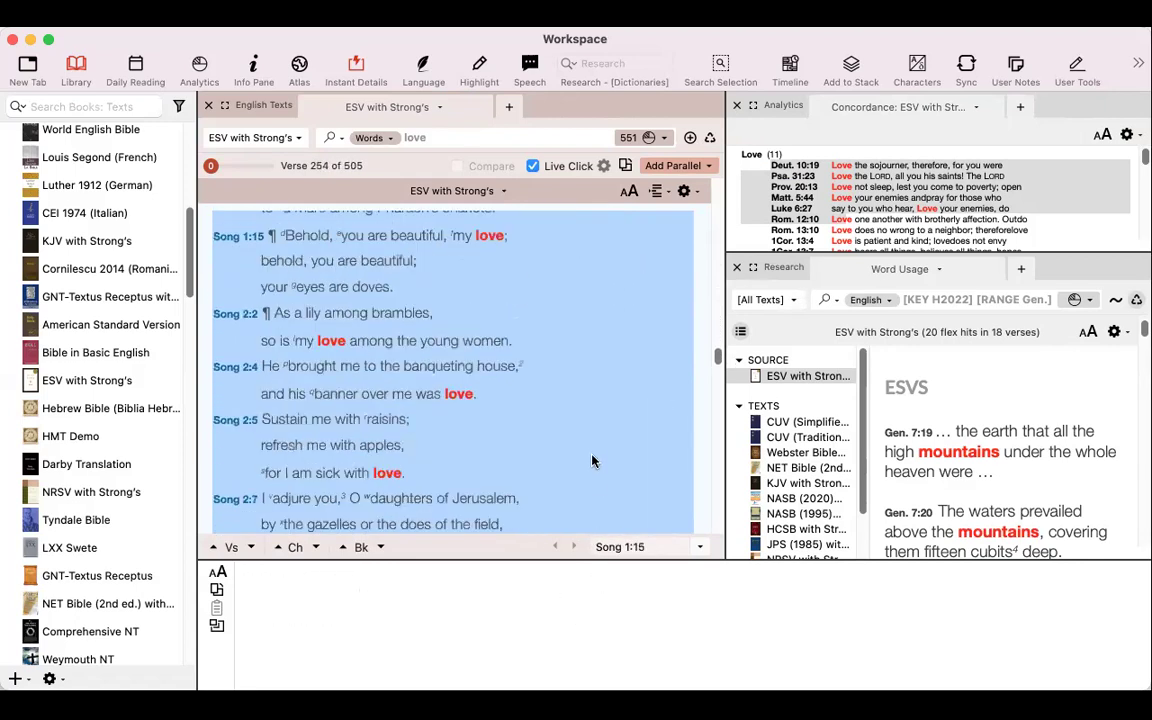
right_click(575, 260)
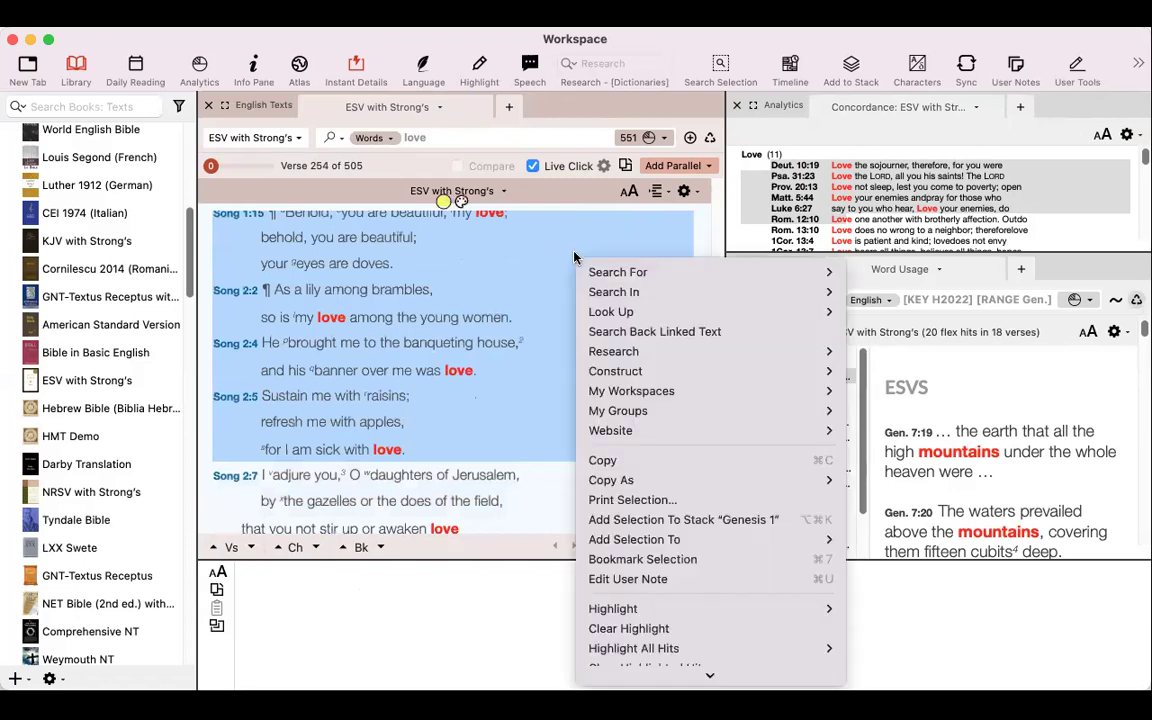
mouse_move(675, 484)
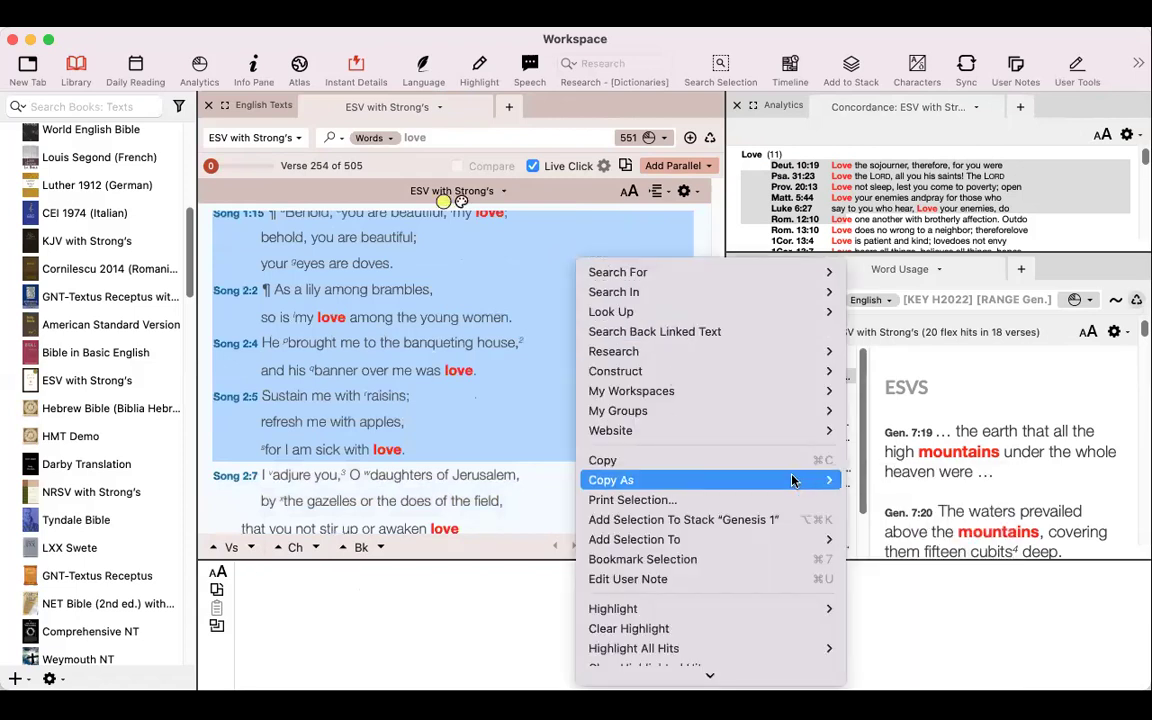
click(887, 543)
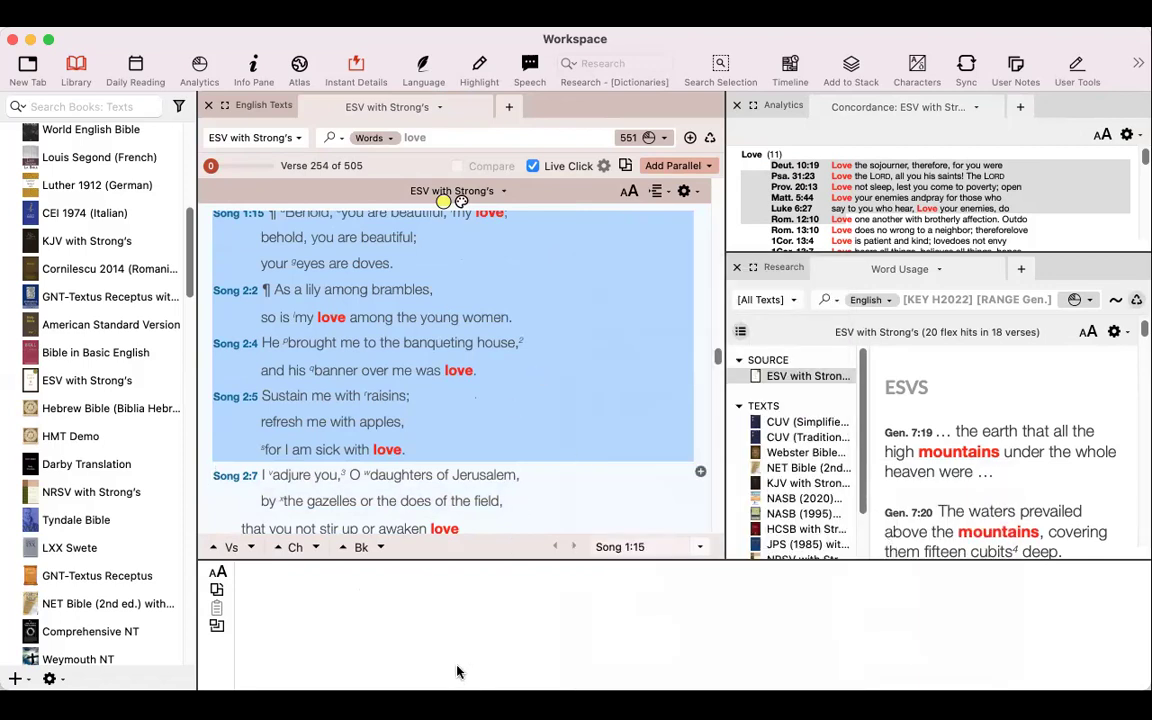
Switch to Word and paste the copied verse references into the blank document, then highlight the whole pasted list.
click(402, 600)
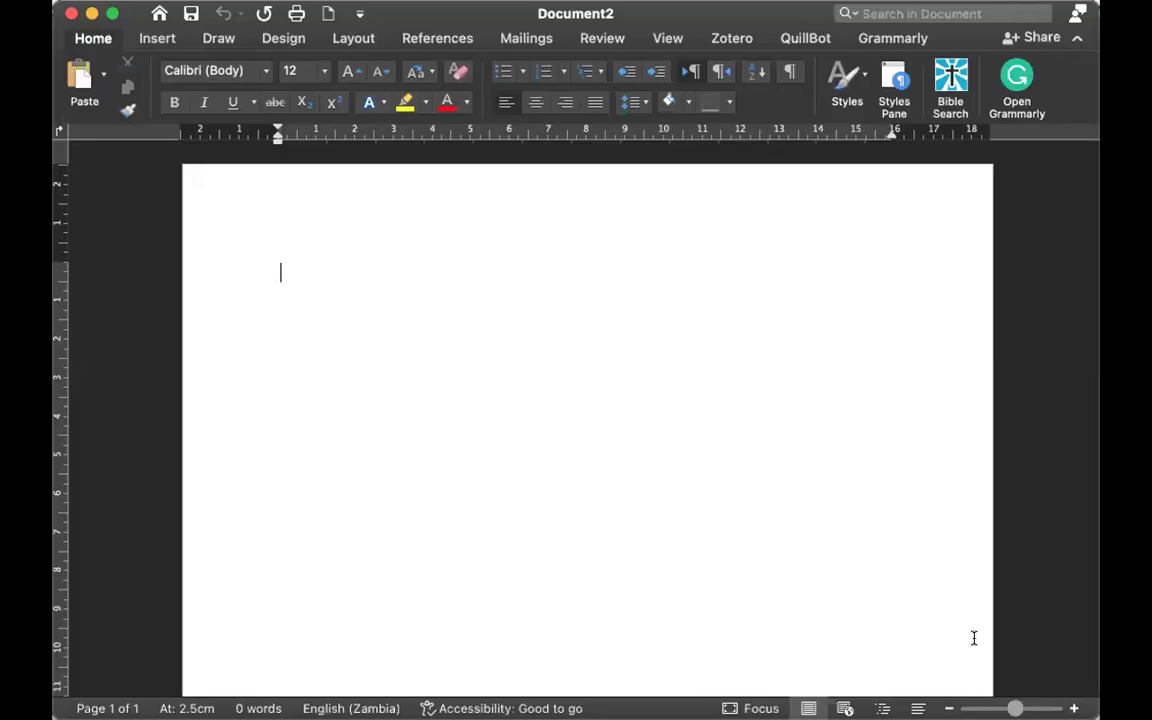
right_click(285, 272)
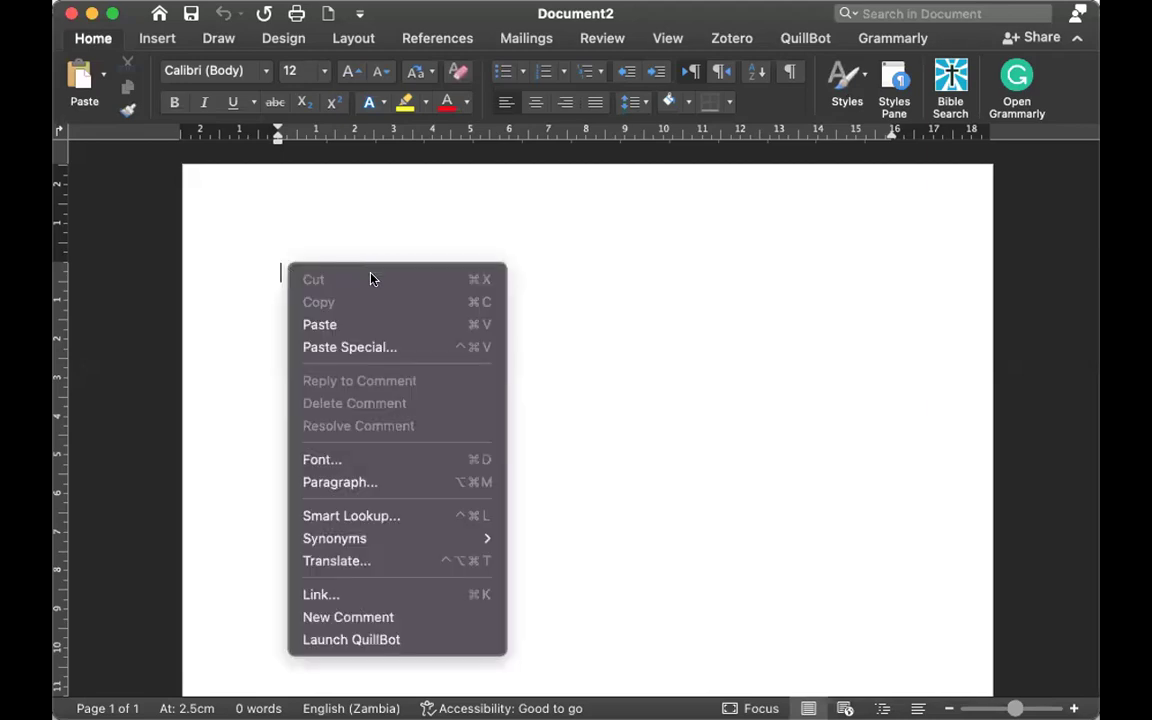
click(362, 327)
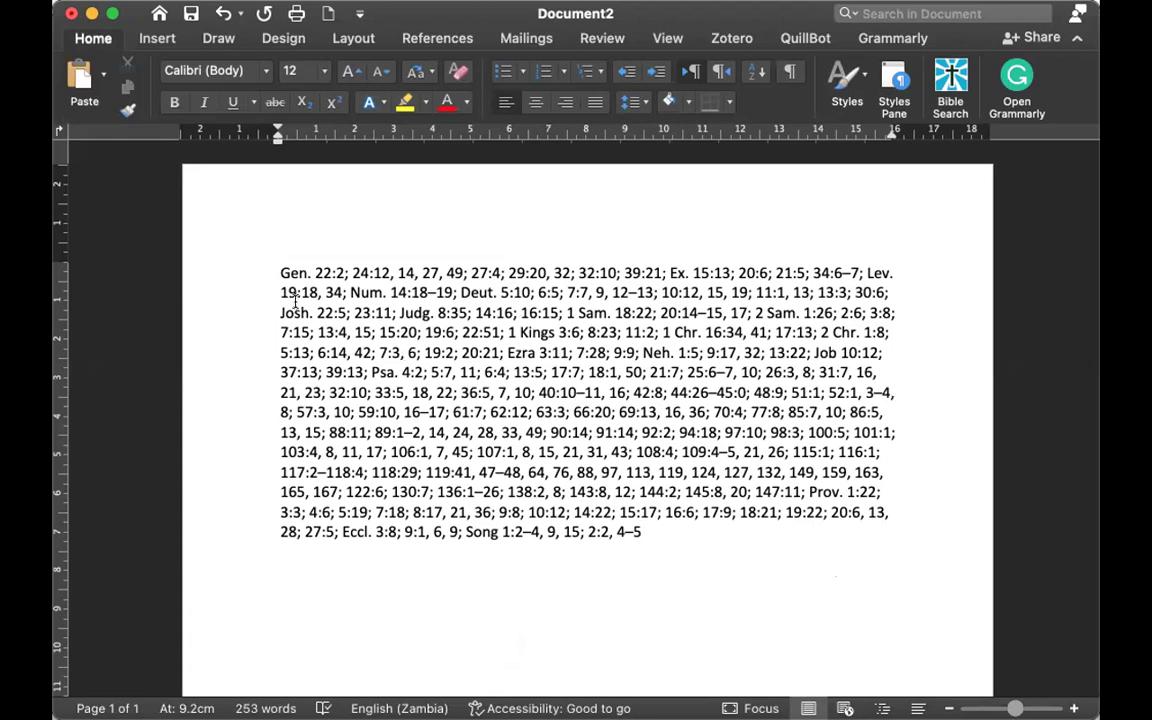
drag(269, 274, 645, 537)
click(645, 536)
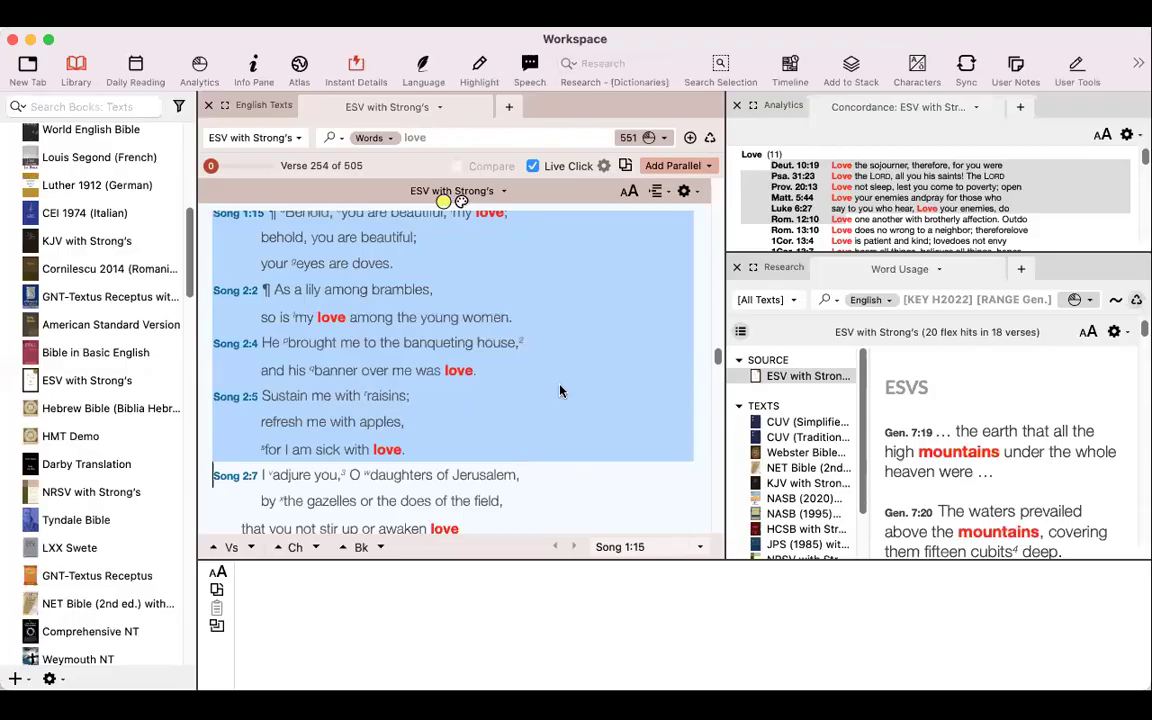
Switch back to Accordance, make the workspace full screen and close the Concordance and Word Usage panes.
click(560, 391)
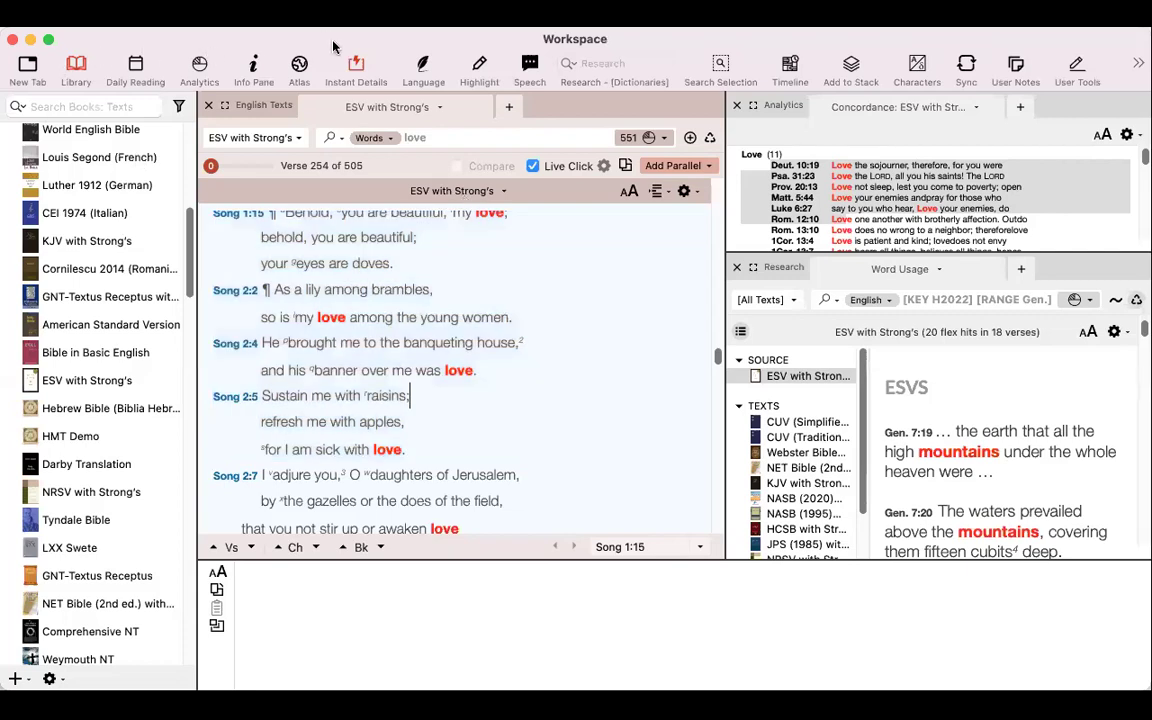
click(48, 40)
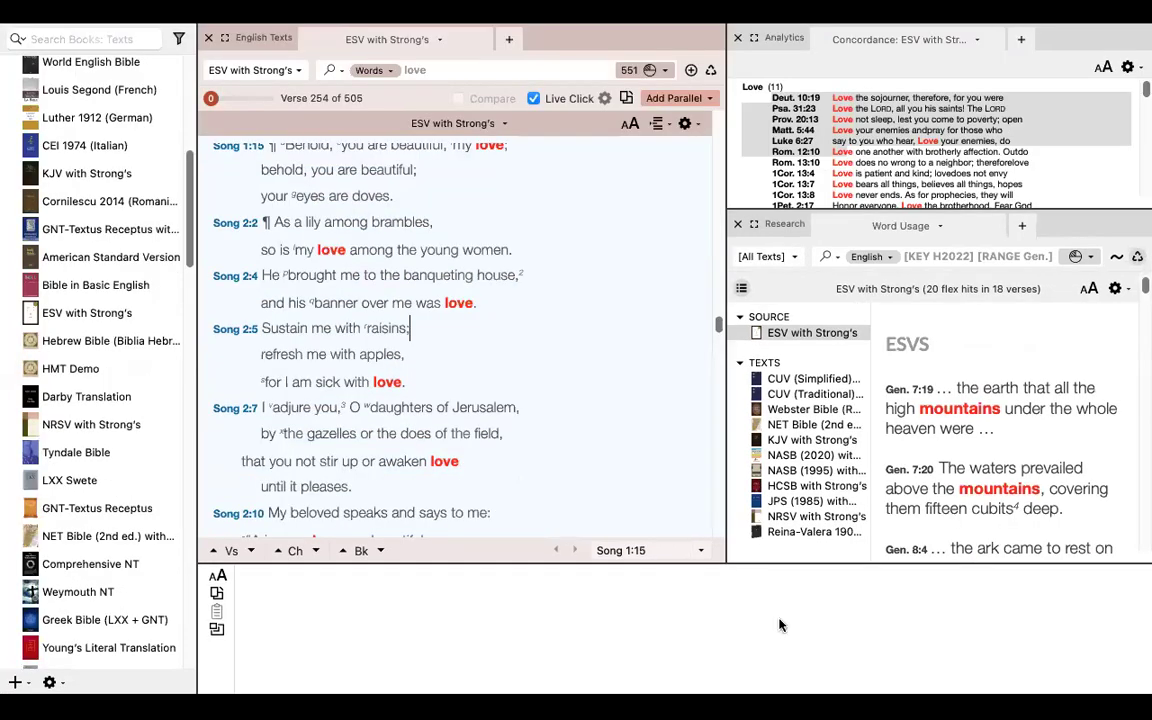
click(737, 38)
click(737, 40)
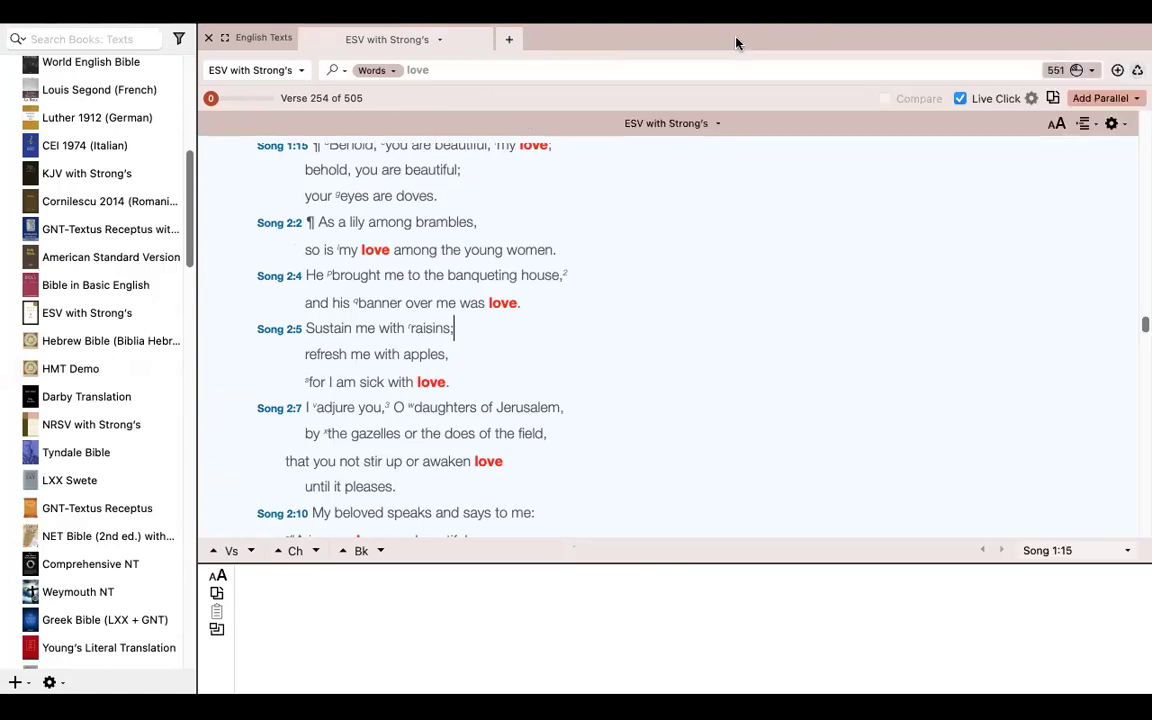
Add a Range criterion to the "love" search and define the range as Pentateuch.
click(465, 70)
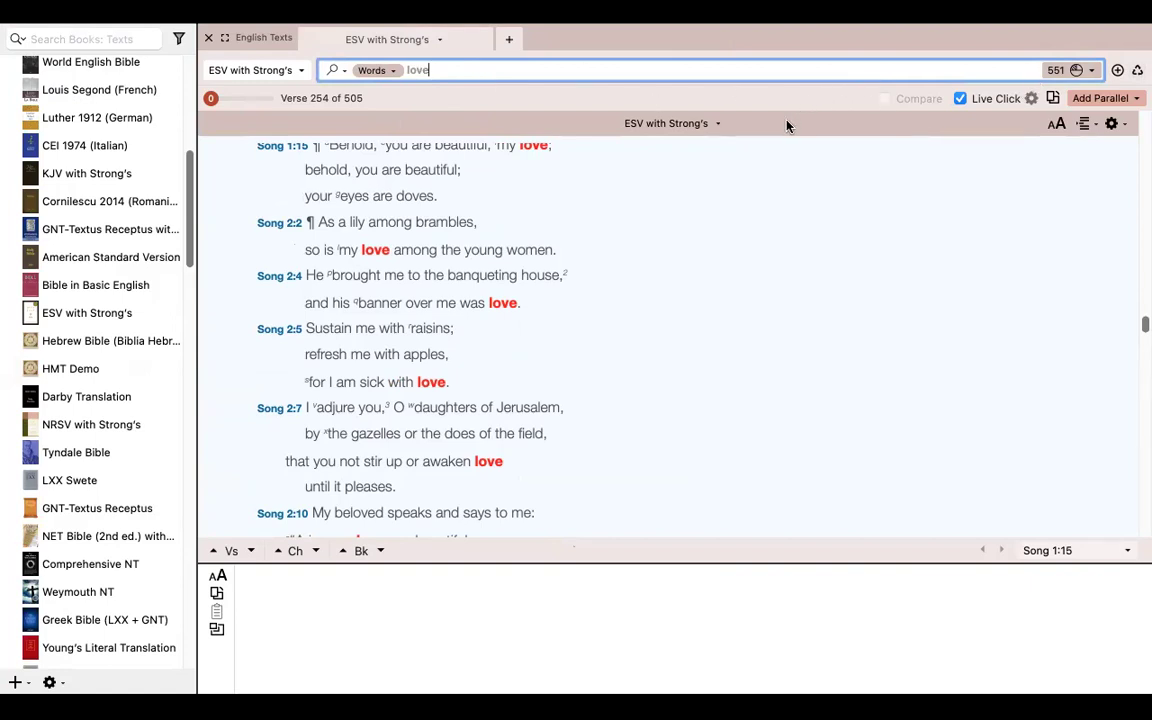
click(1118, 71)
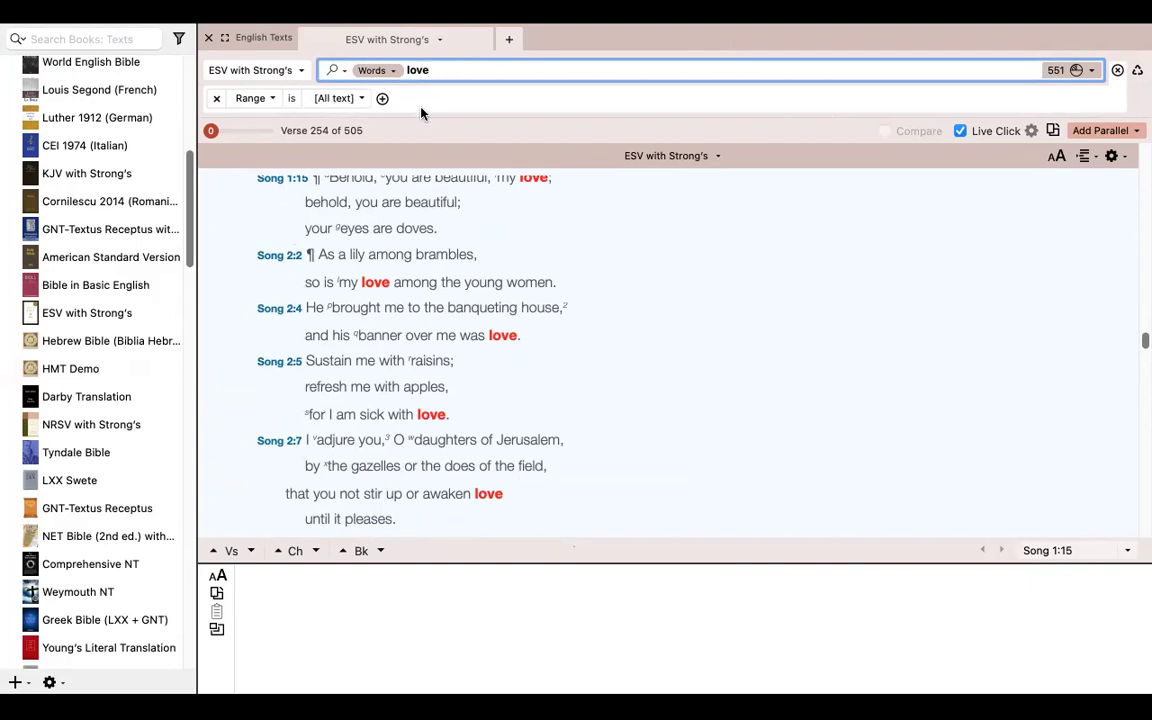
click(356, 101)
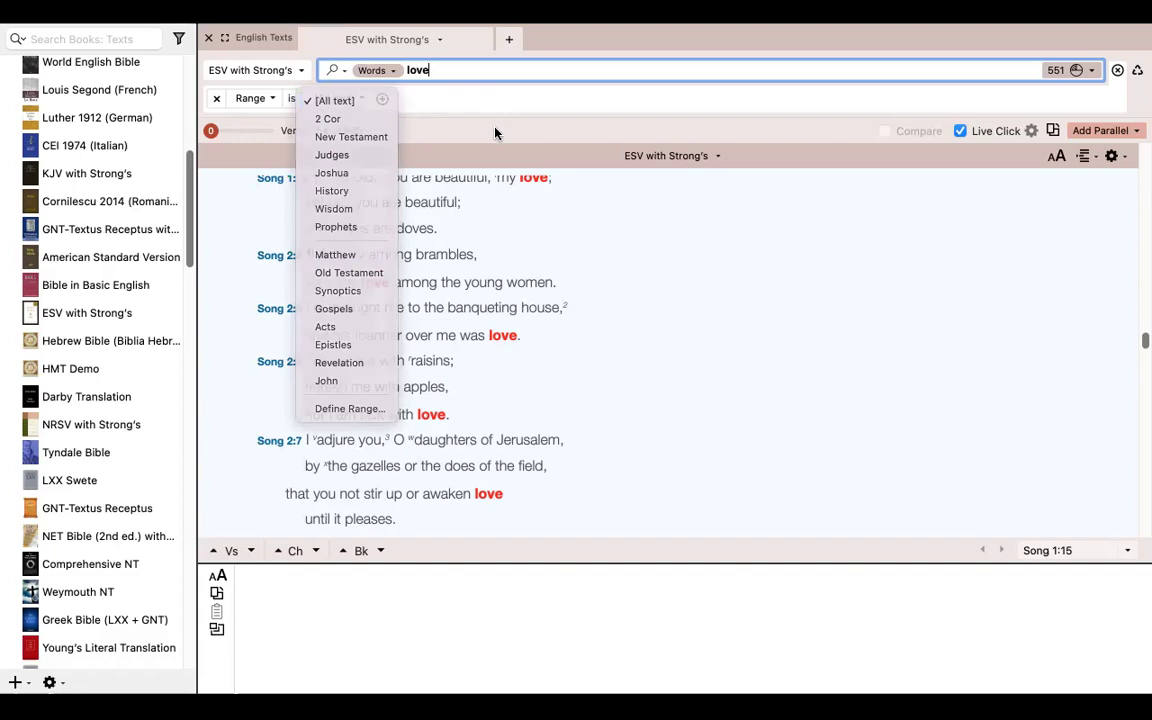
click(353, 101)
click(353, 100)
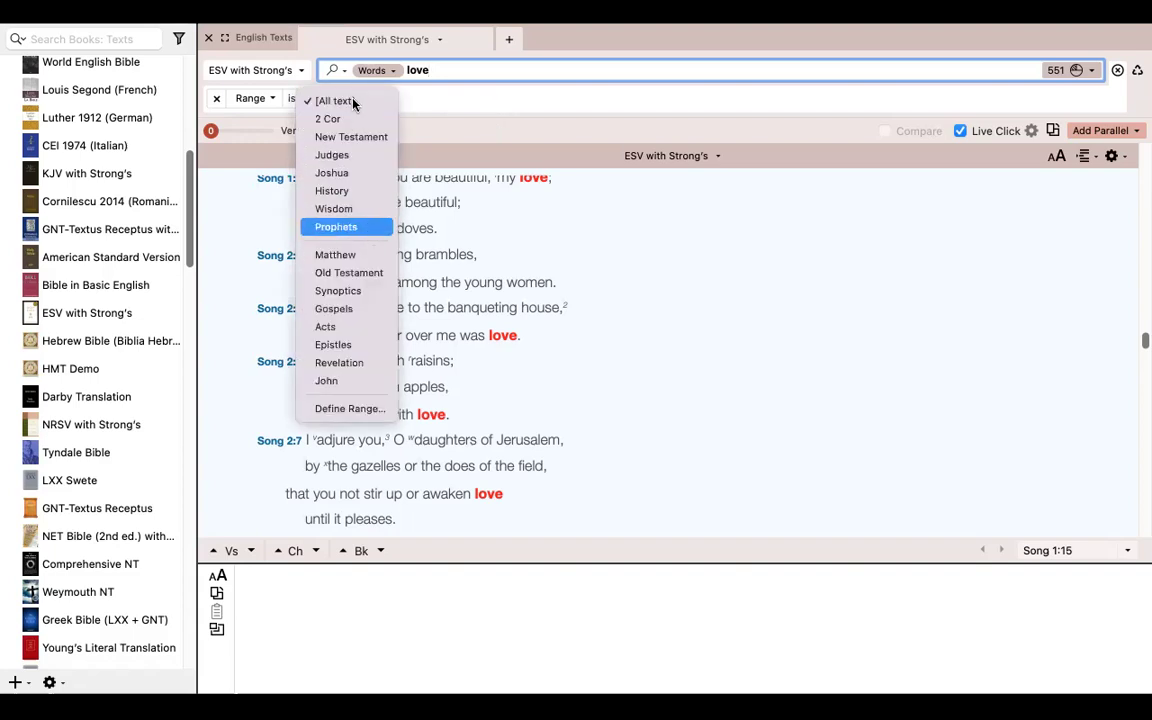
click(350, 409)
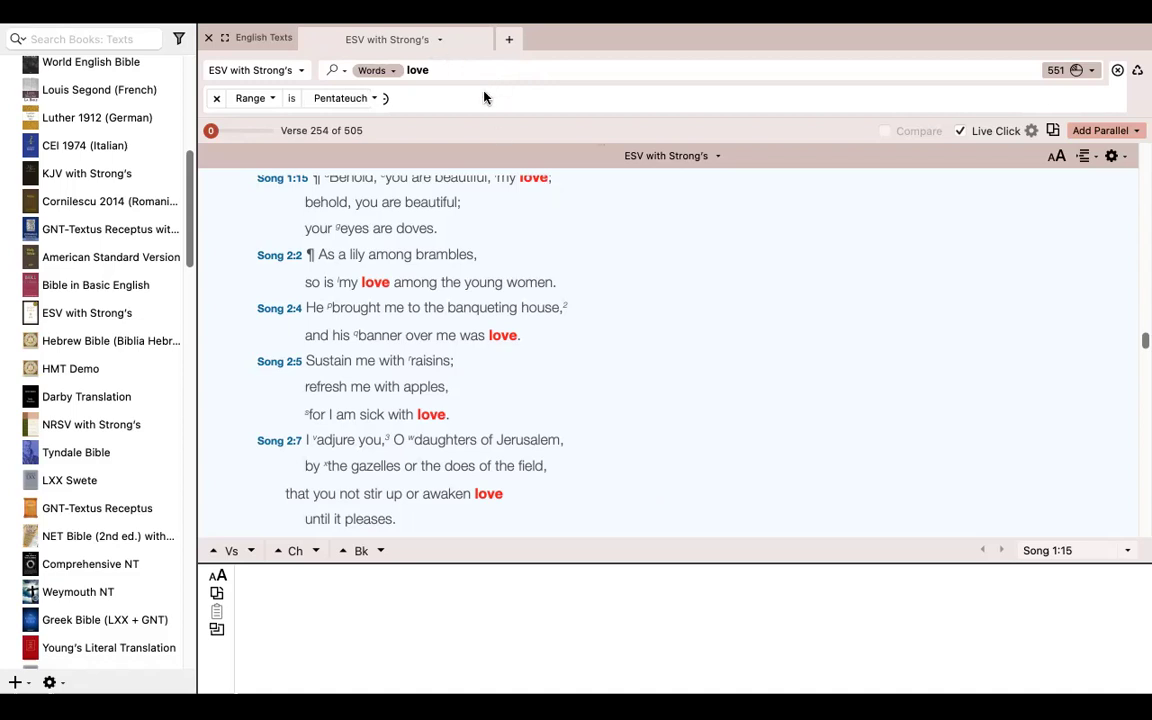
Keep Pentateuch as the selected range and run the "love" search within it.
click(437, 42)
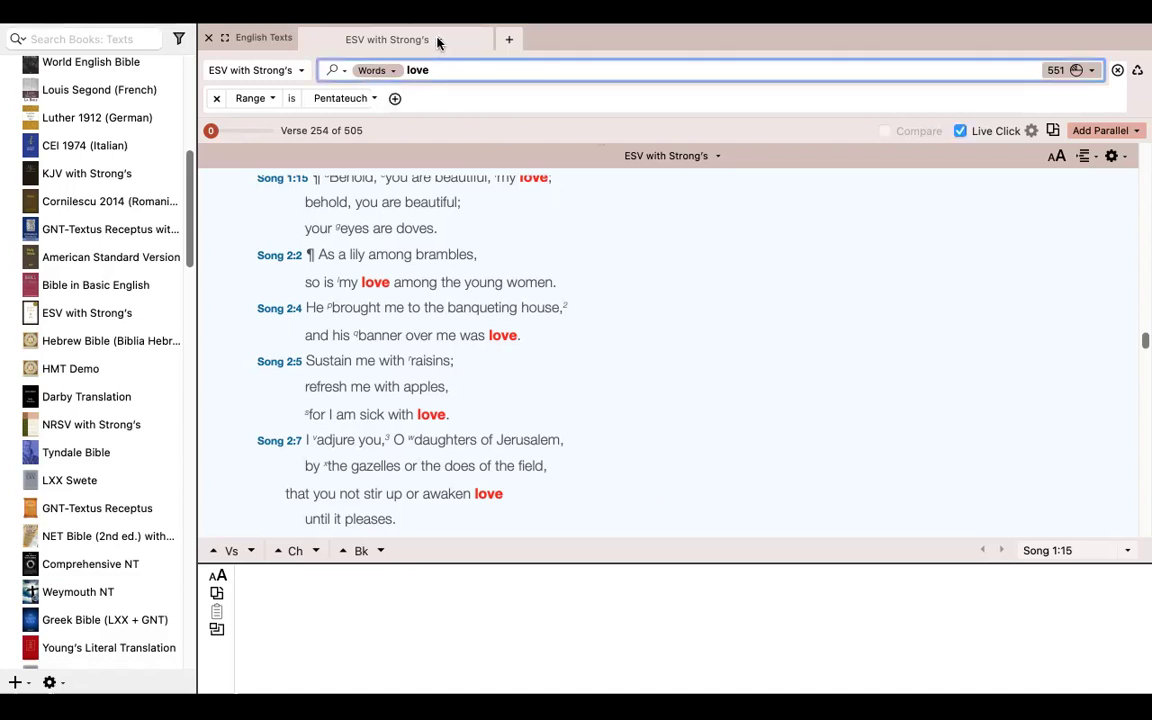
click(369, 99)
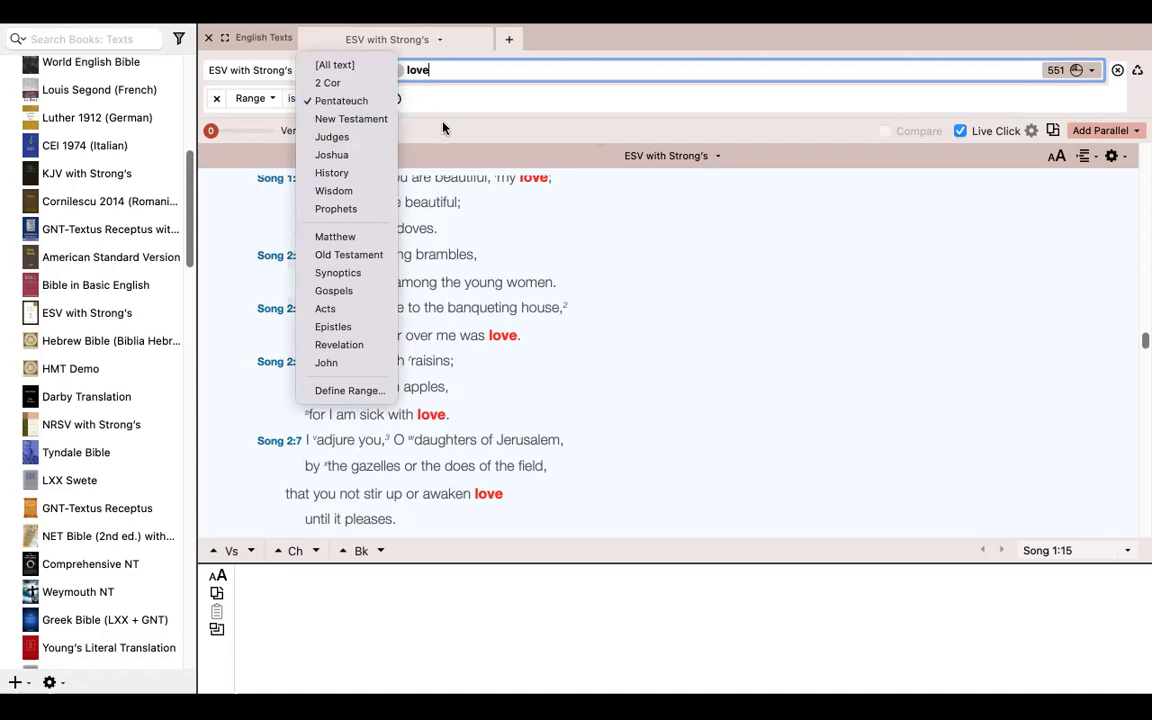
click(396, 108)
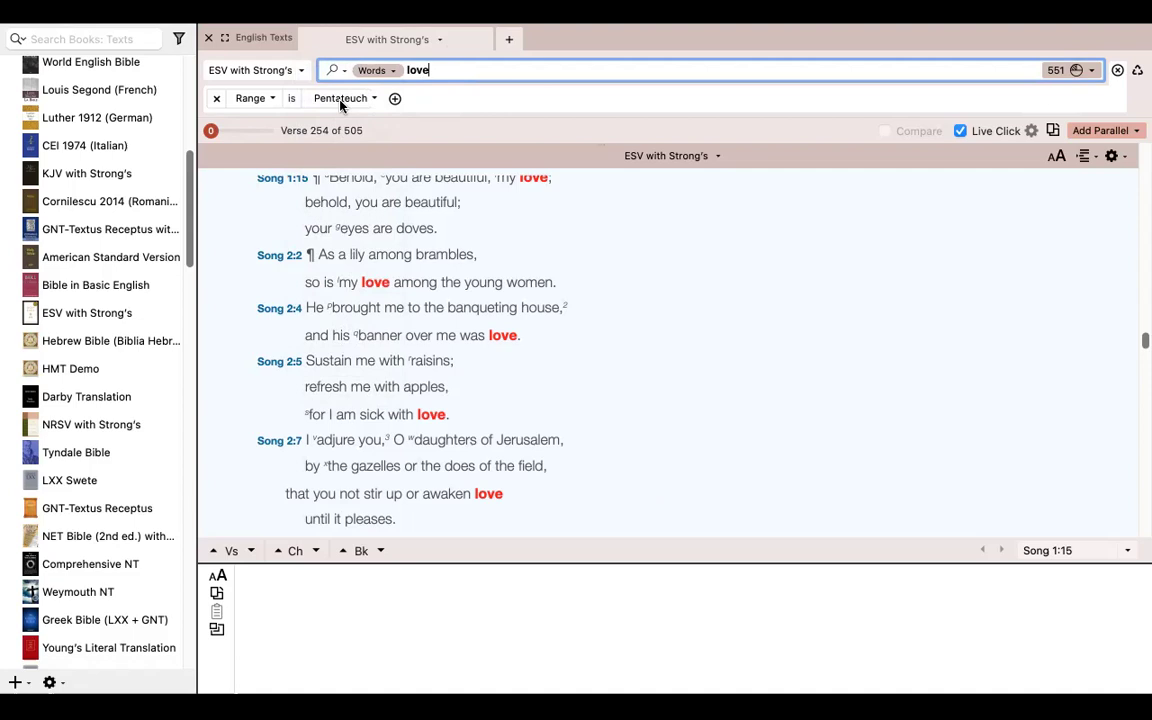
key(Return)
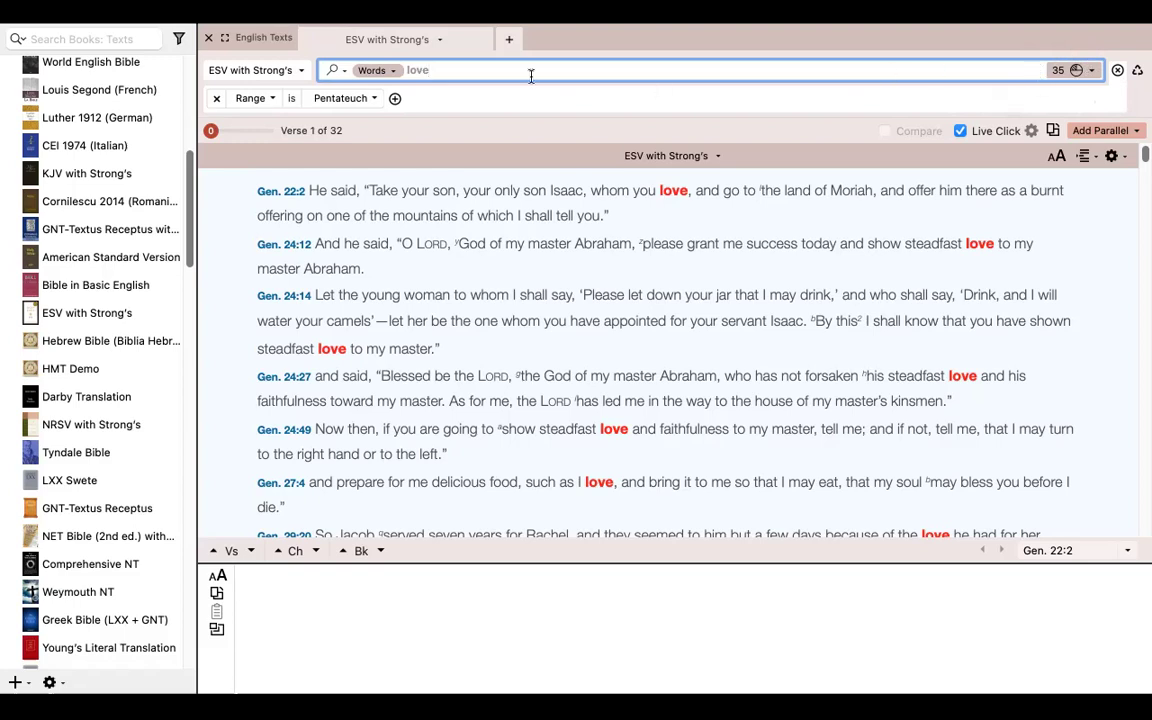
Replace the Pentateuch range on the "love" search by defining a new range for Luke.
click(372, 101)
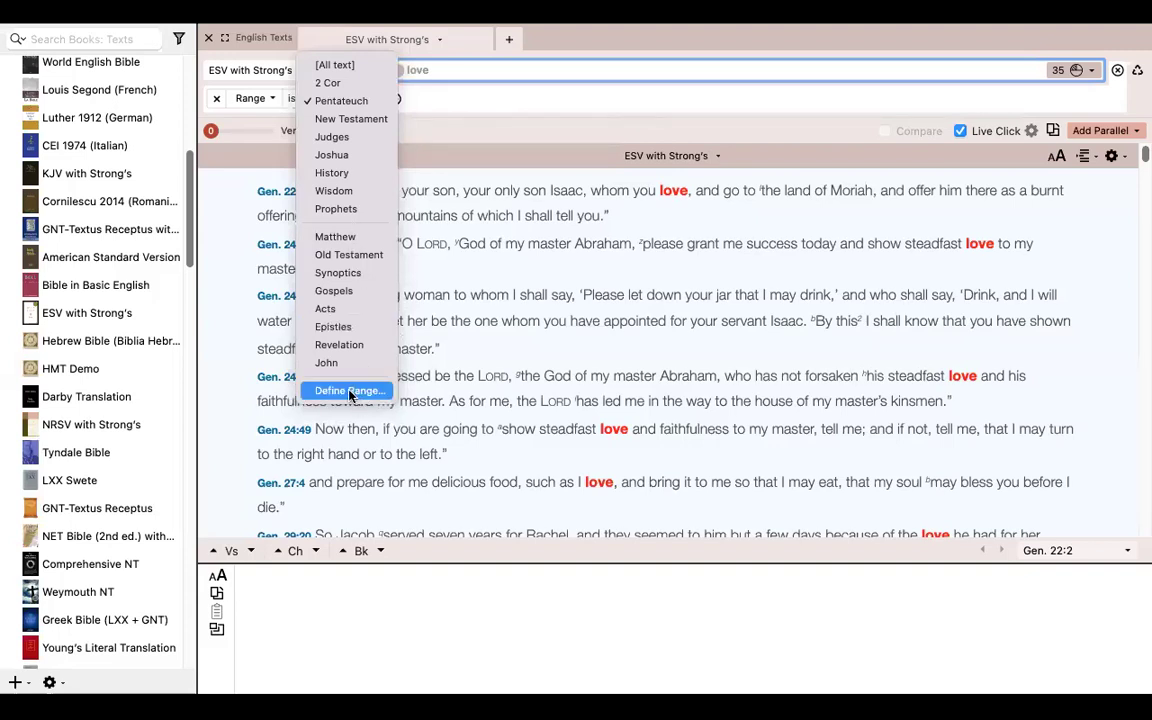
key(Escape)
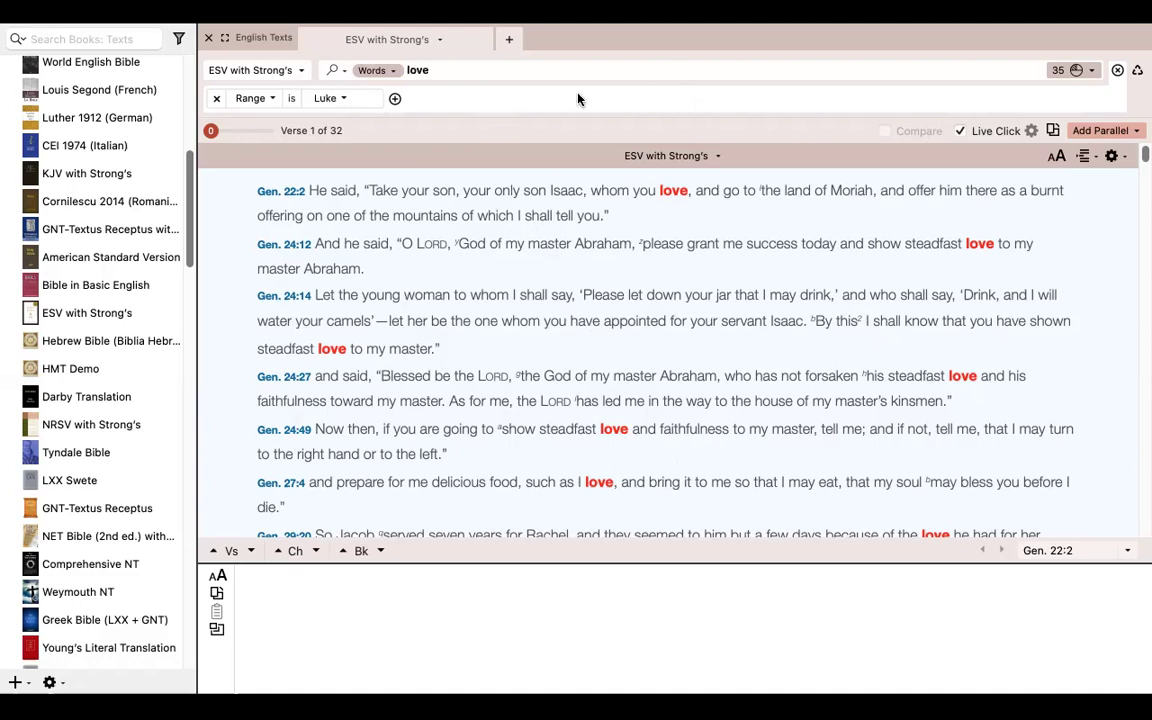
click(437, 42)
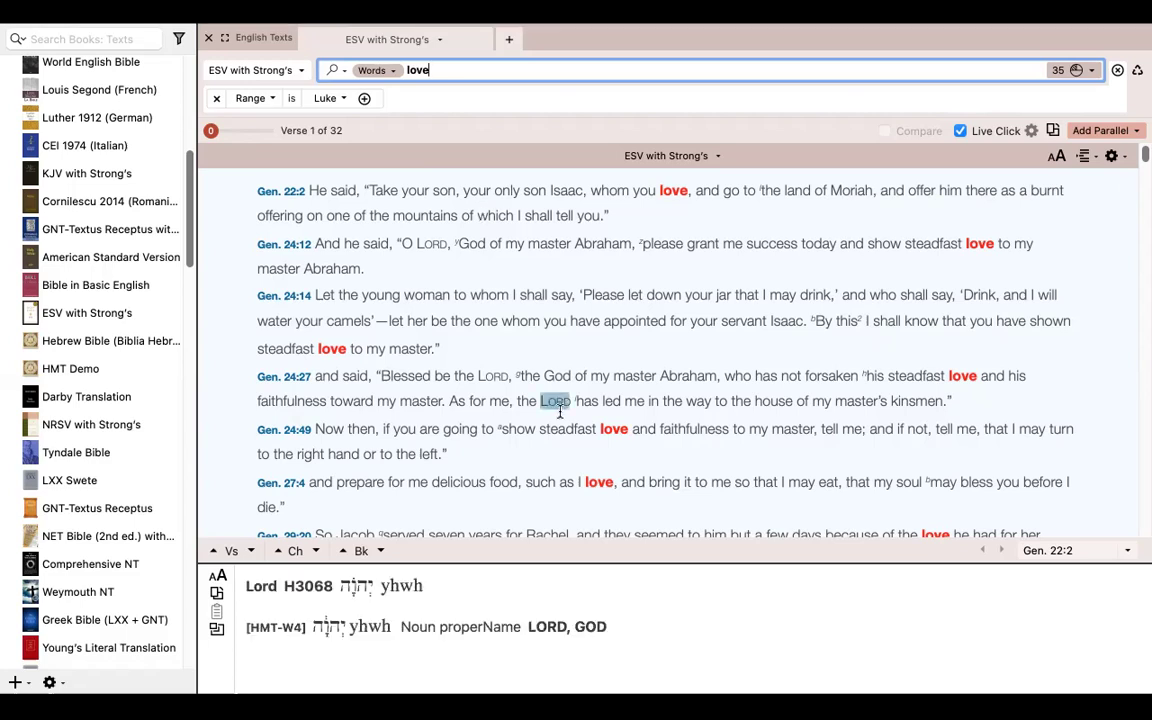
mouse_move(463, 240)
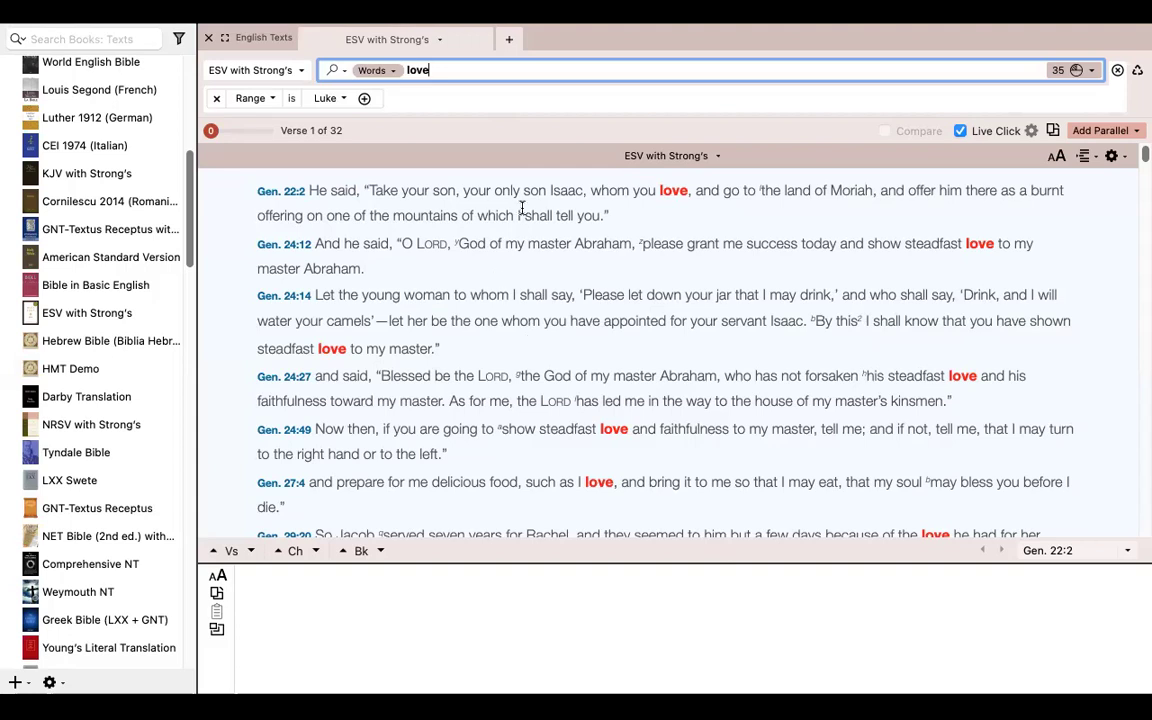
mouse_move(560, 193)
Remove the Luke range criterion from the "love" search, briefly re-add a blank Range criterion to show its choices, and remove it again.
click(217, 100)
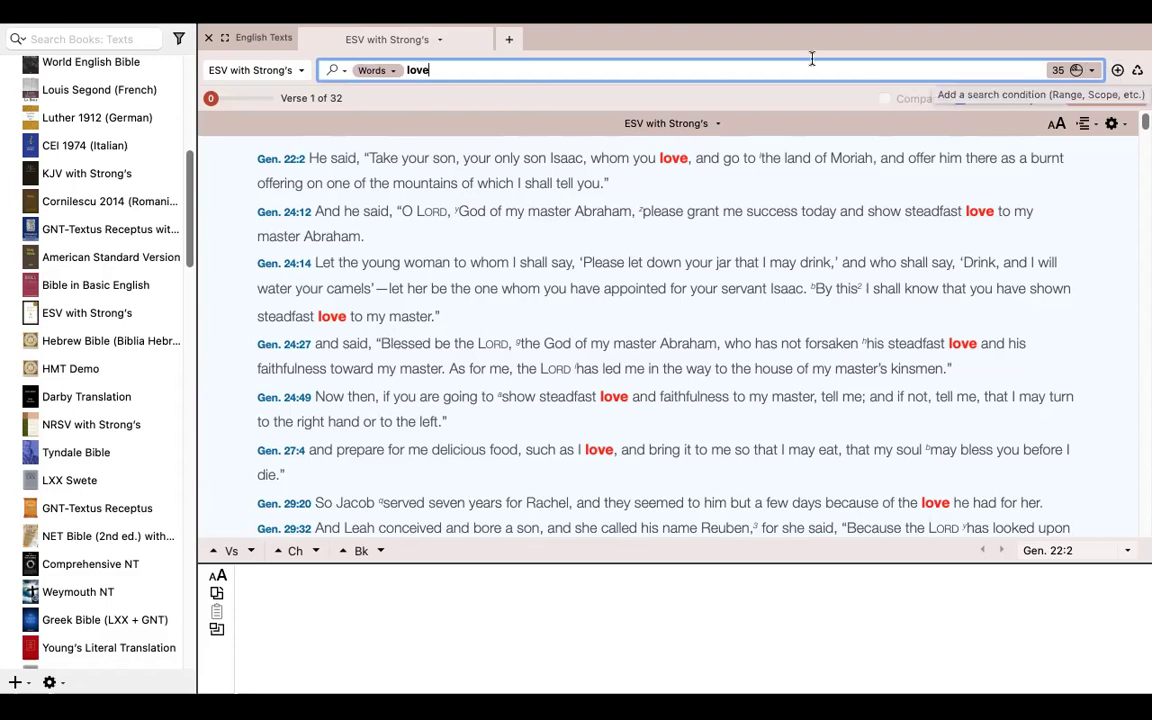
click(1116, 70)
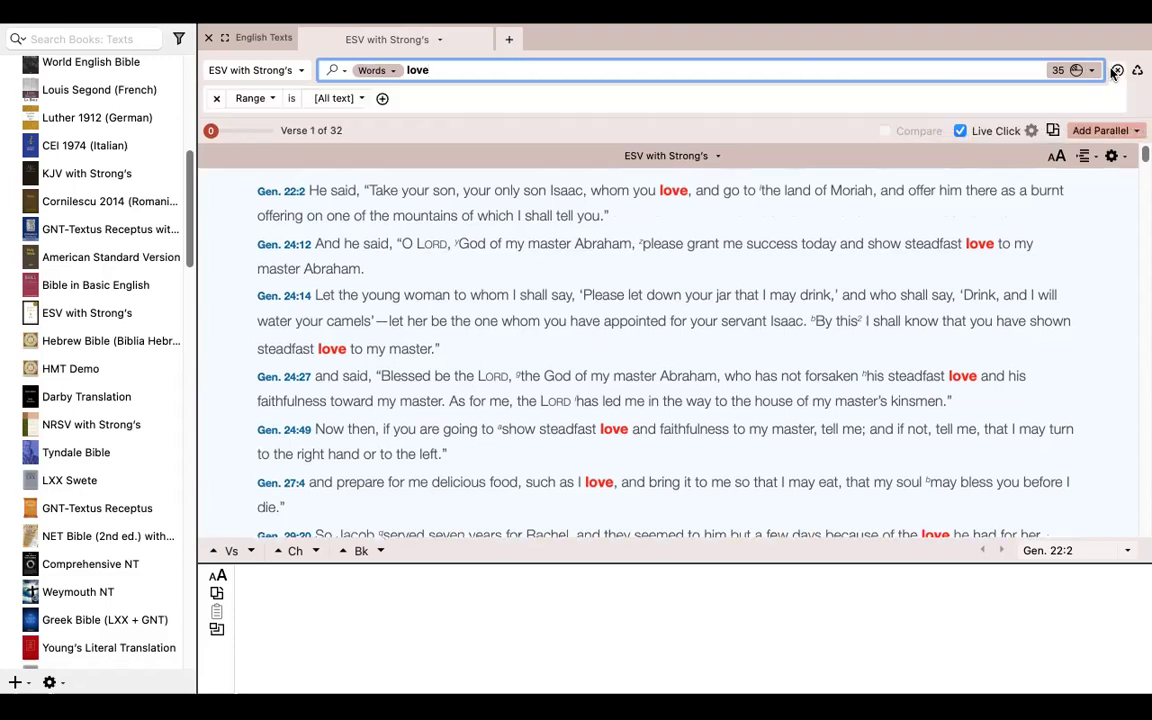
click(360, 99)
click(515, 97)
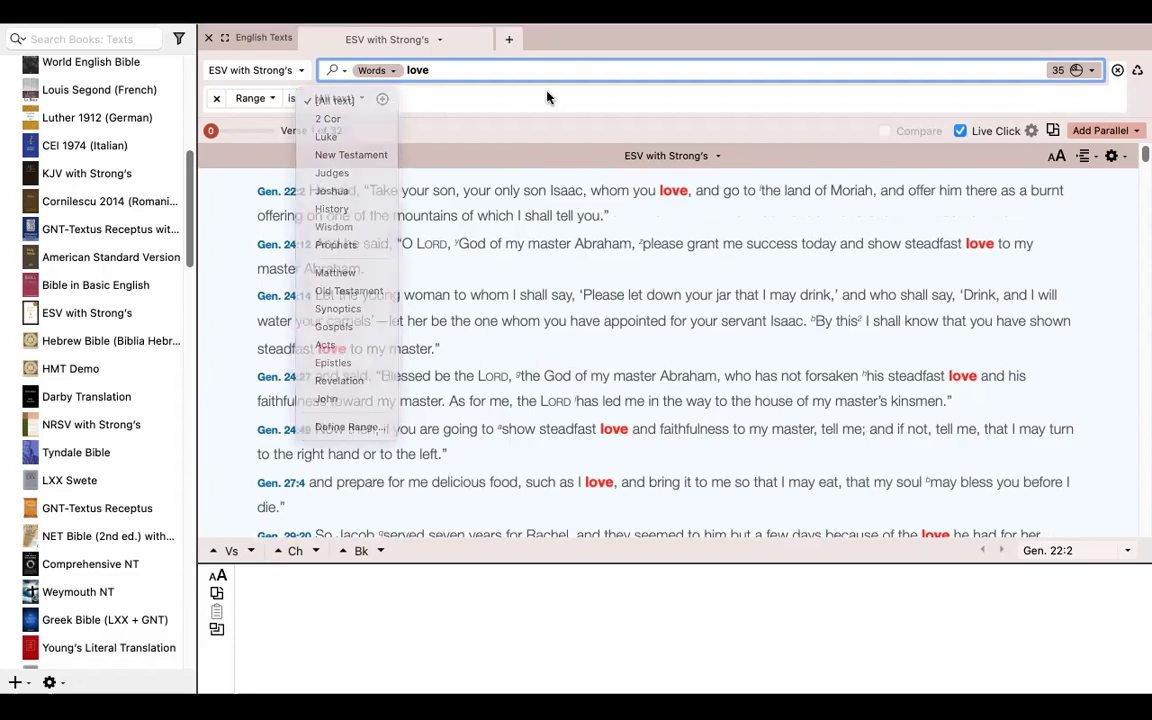
click(213, 97)
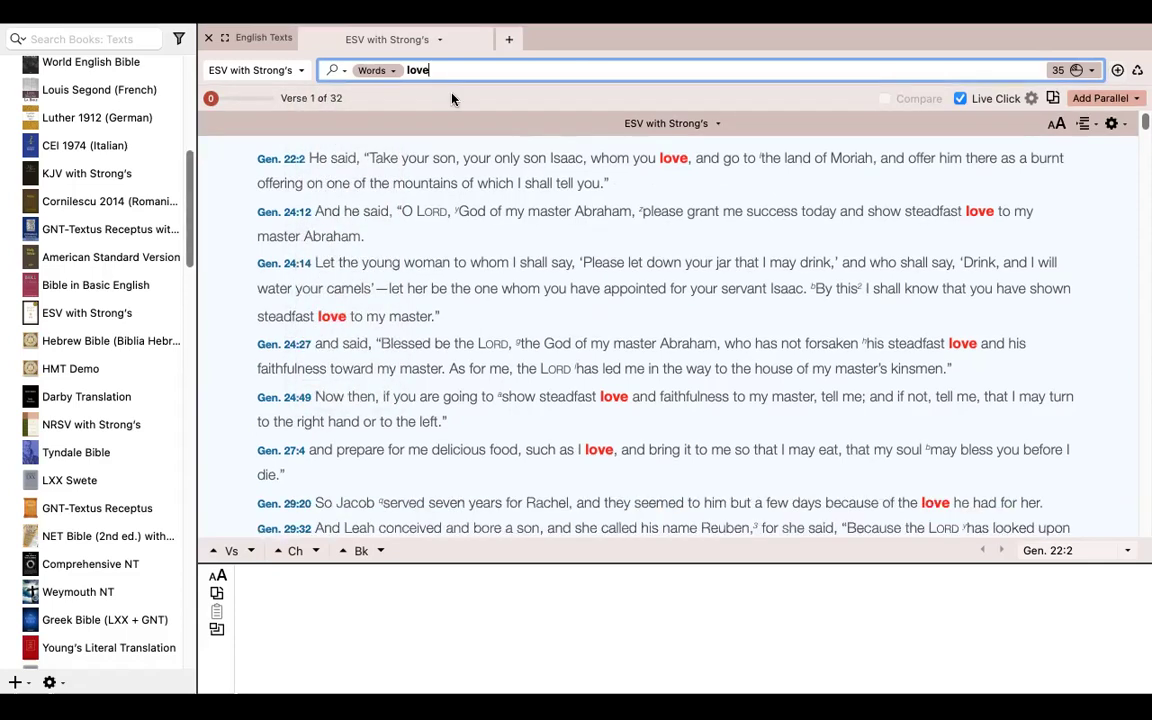
Add a Range criterion to the "love" search and define its range as Luke-Acts.
click(1119, 71)
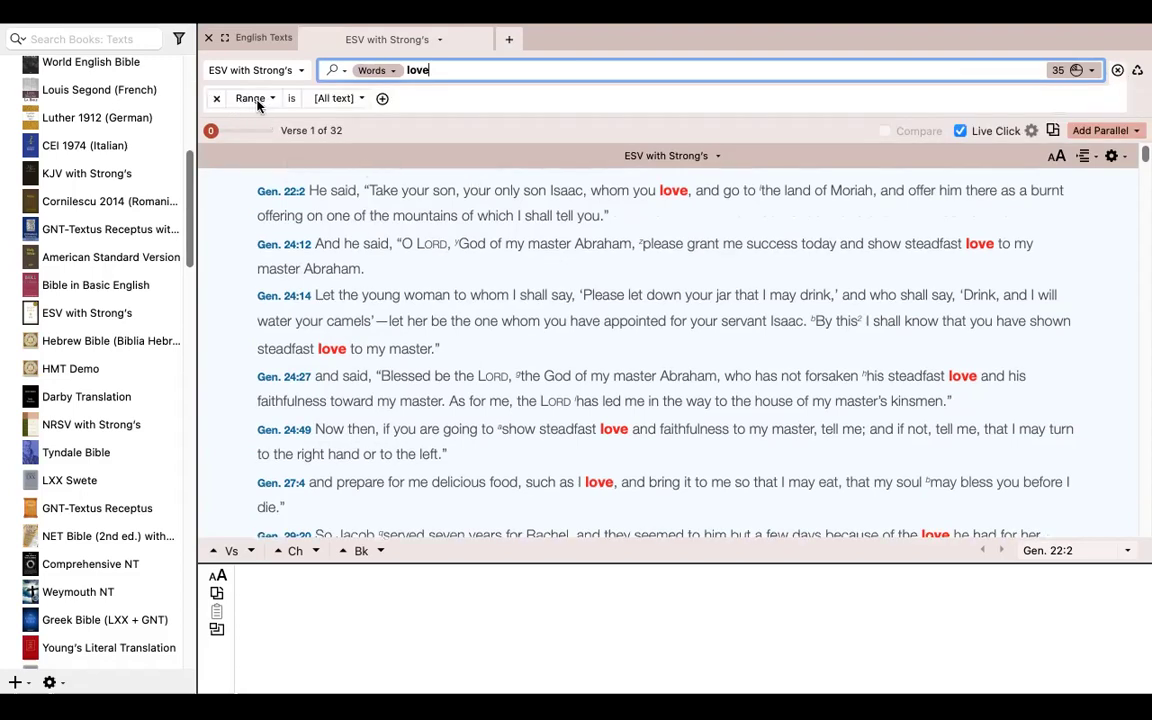
click(358, 98)
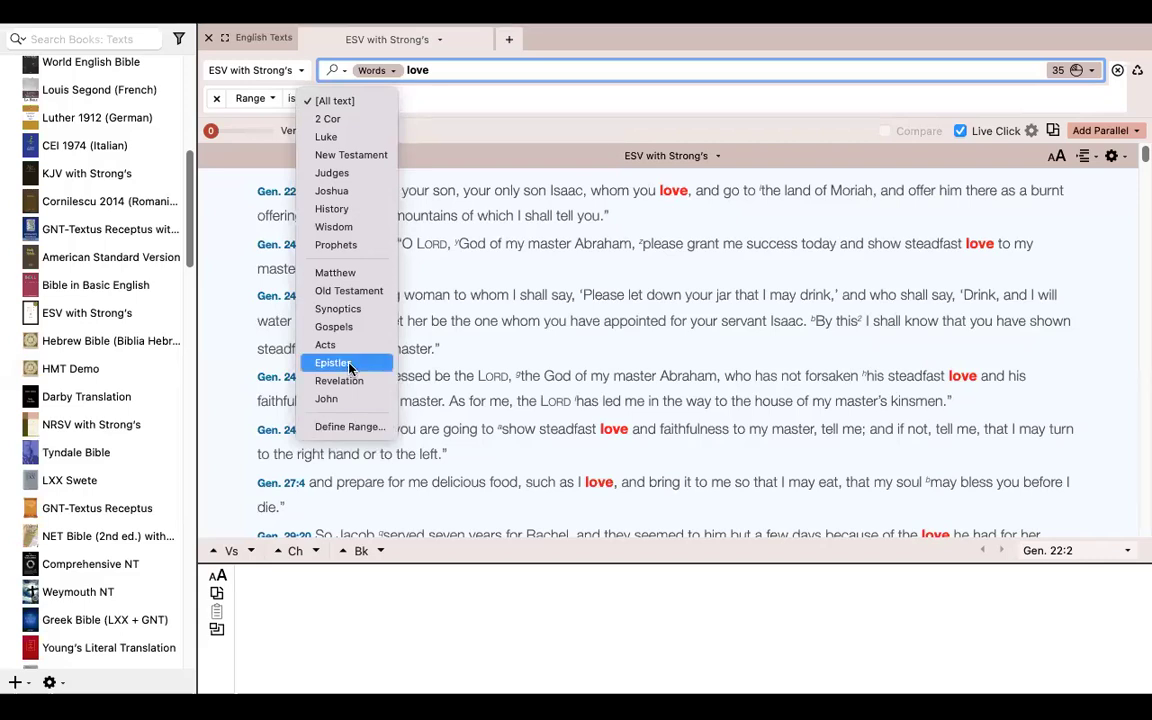
click(343, 427)
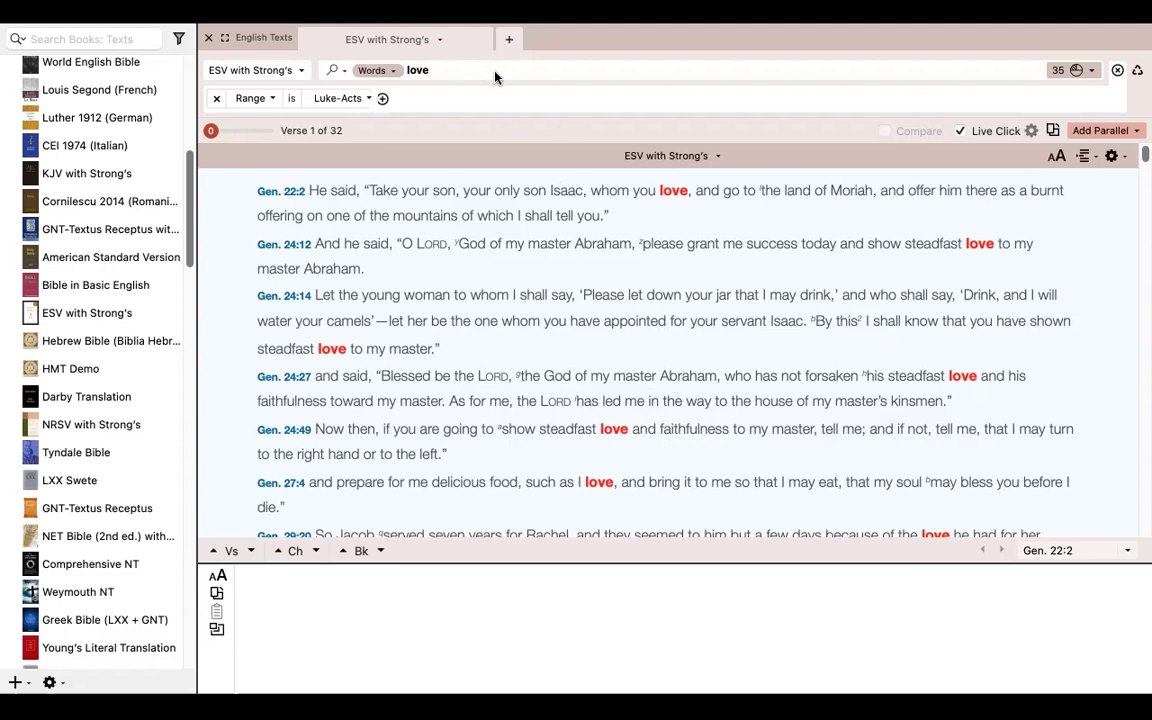
click(439, 44)
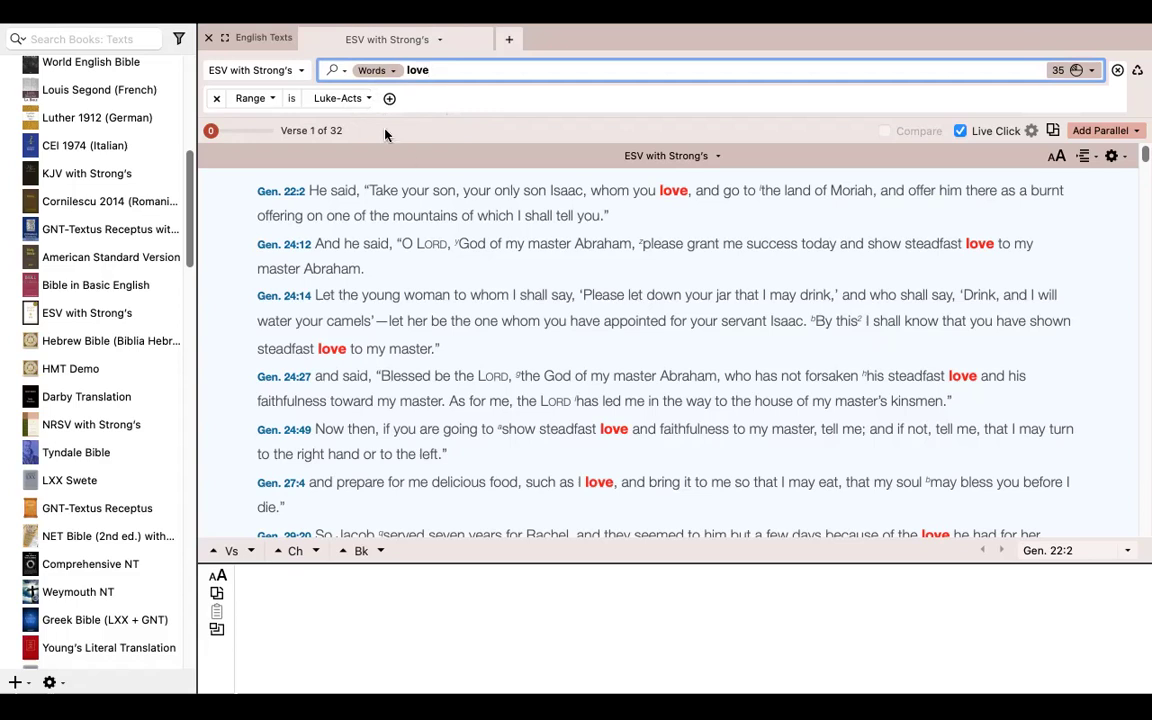
Examine the list of available search ranges while keeping Luke-Acts selected.
click(363, 100)
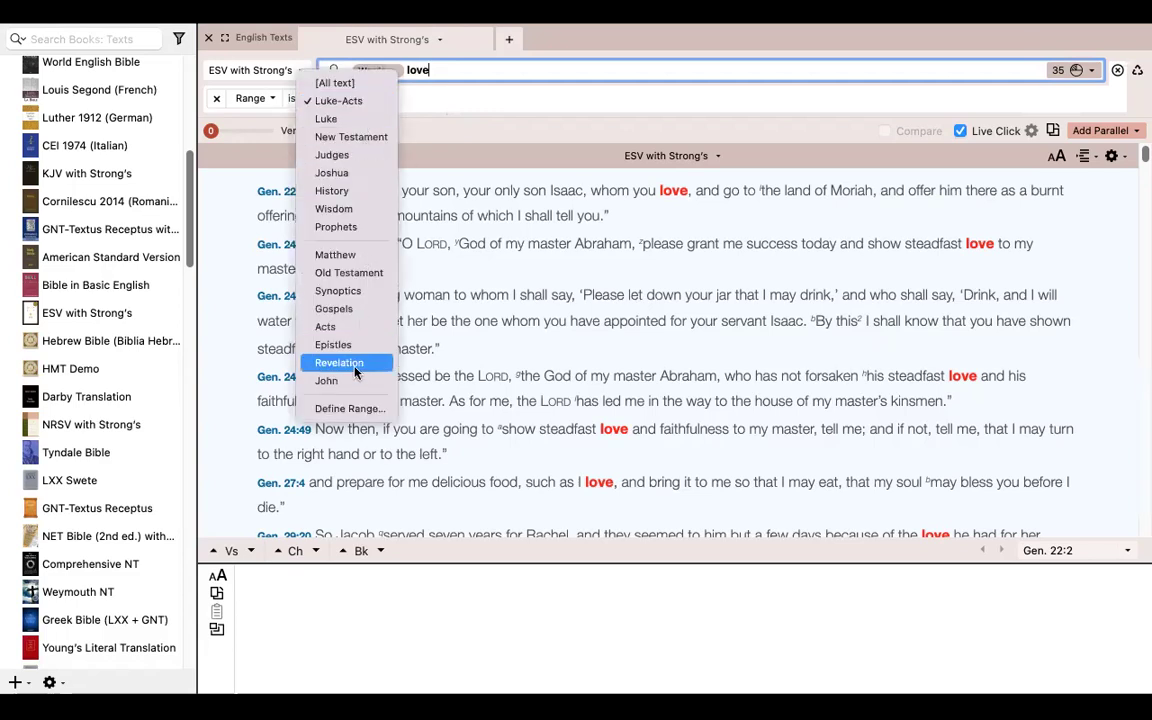
key(Escape)
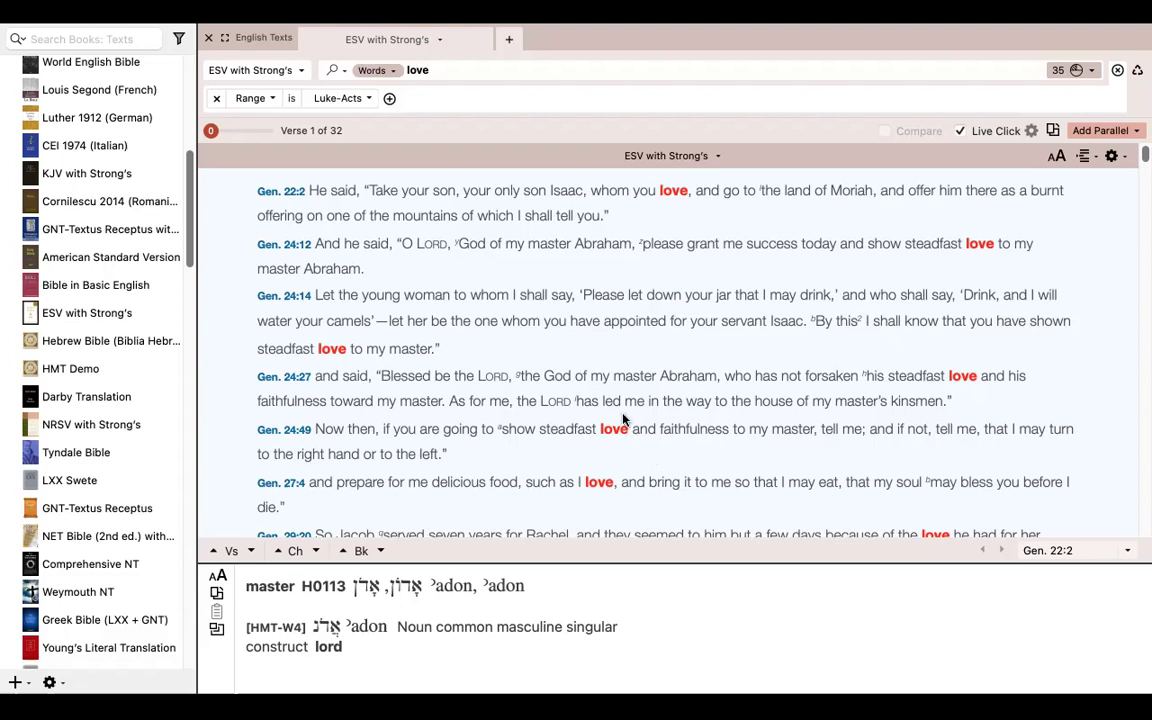
click(436, 42)
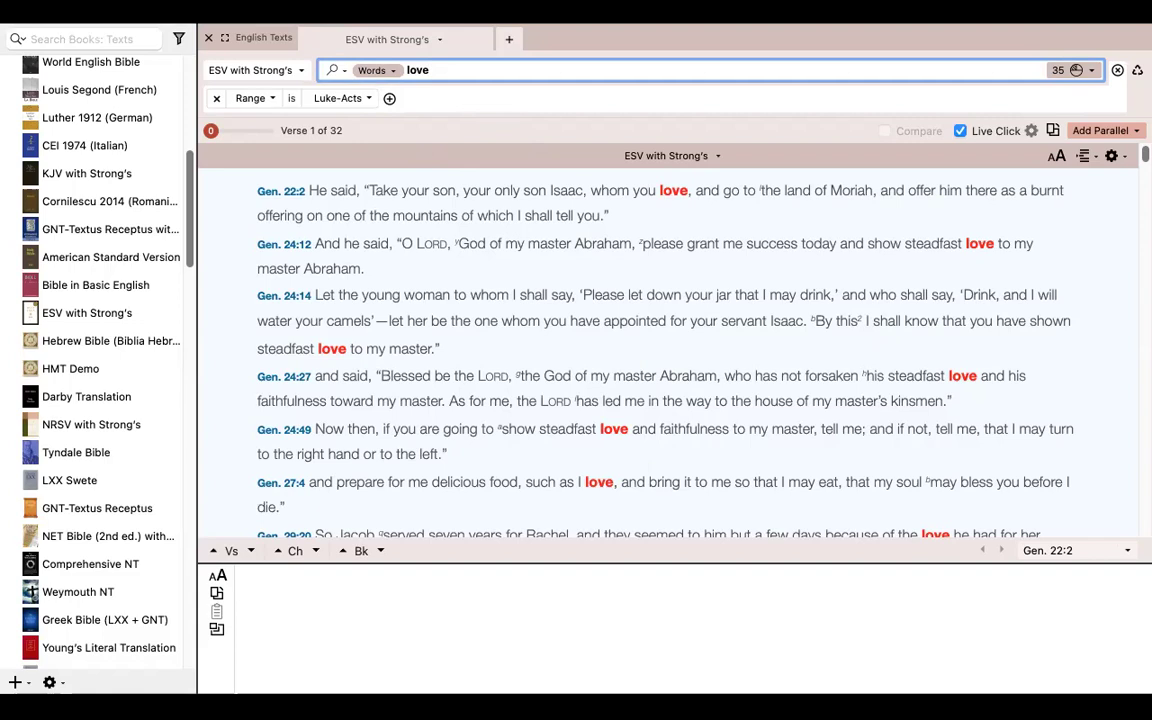
mouse_move(345, 4)
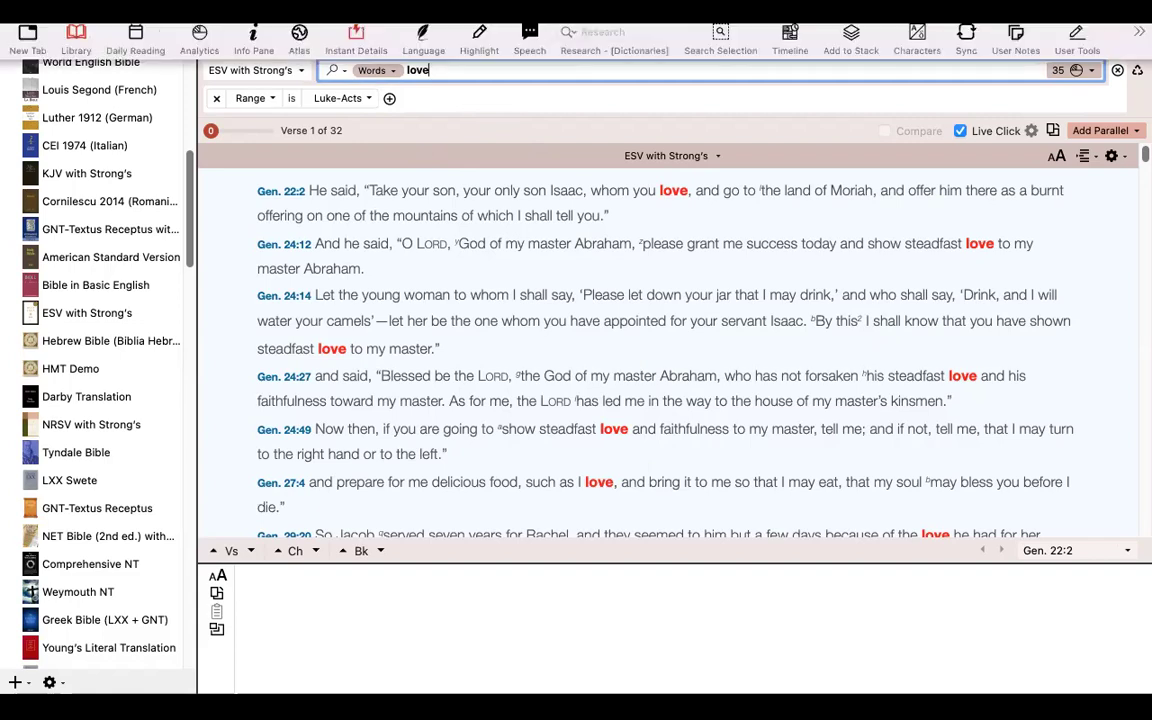
mouse_move(410, 348)
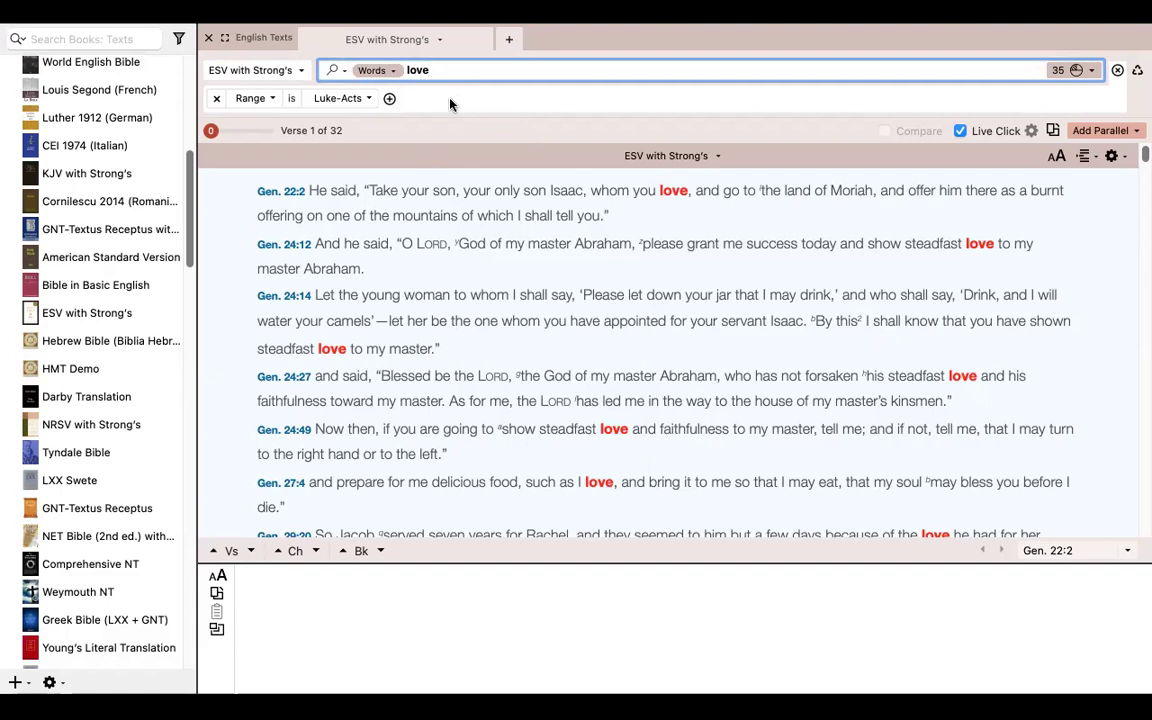
click(361, 104)
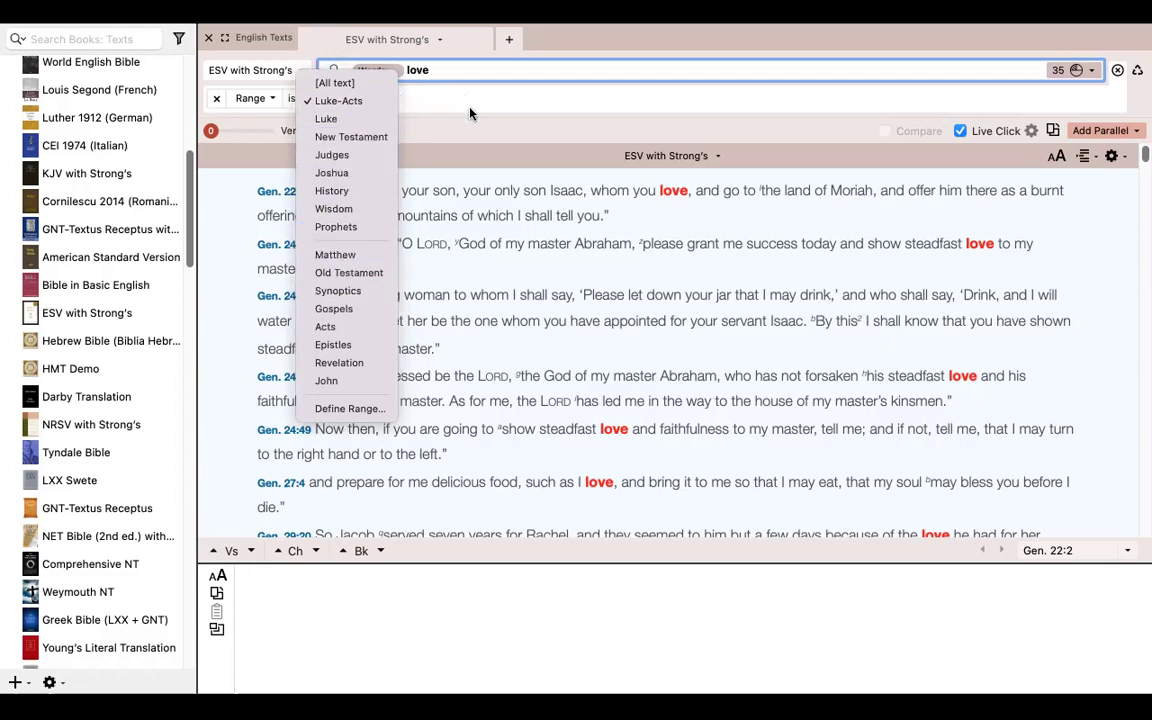
click(422, 95)
click(362, 97)
click(437, 117)
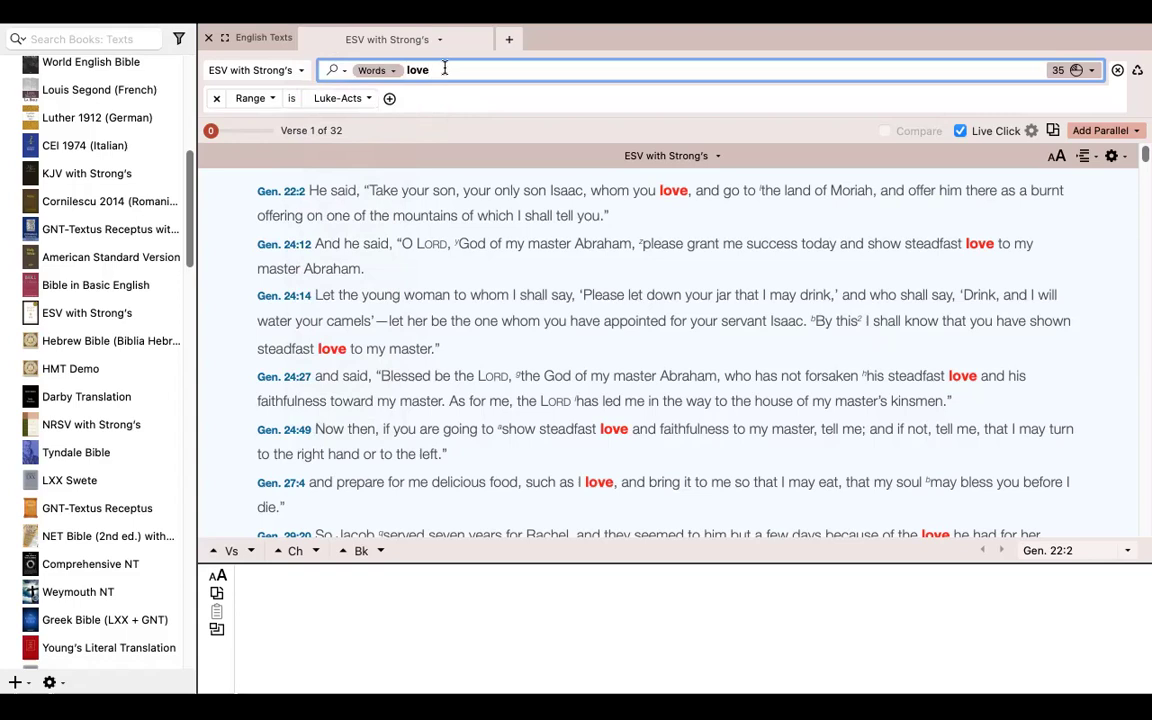
Run the "love" search within Luke-Acts and look over the analytics options for its hits.
key(Return)
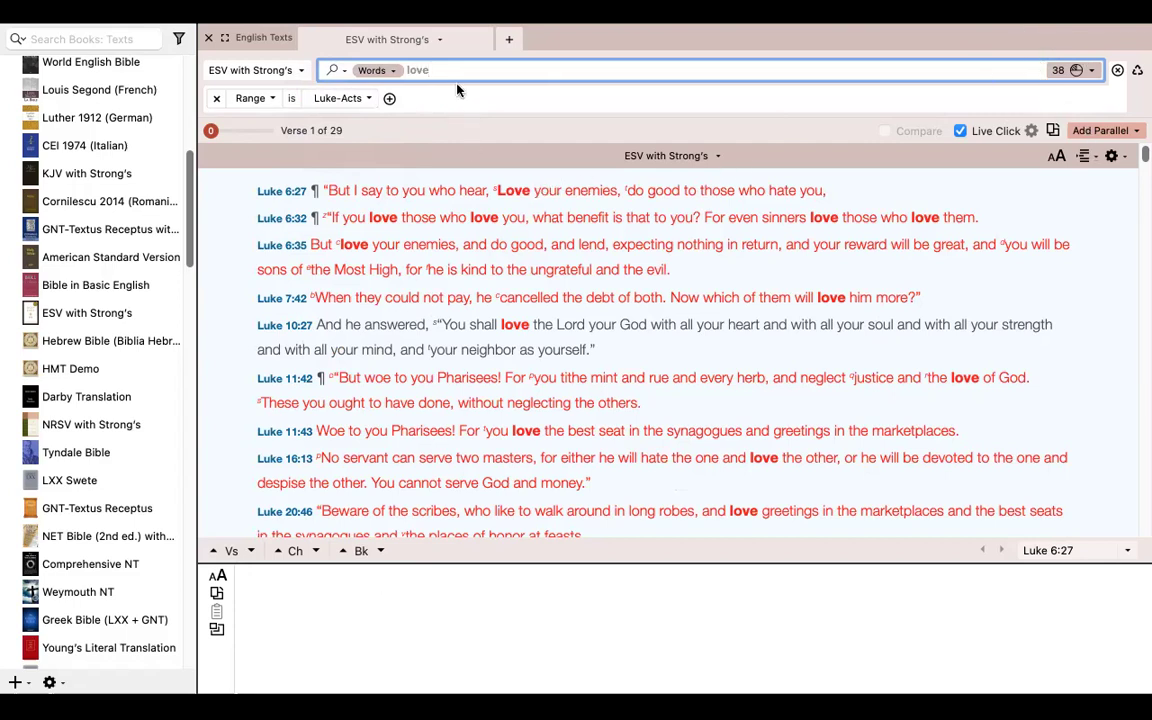
mouse_move(505, 184)
click(1078, 70)
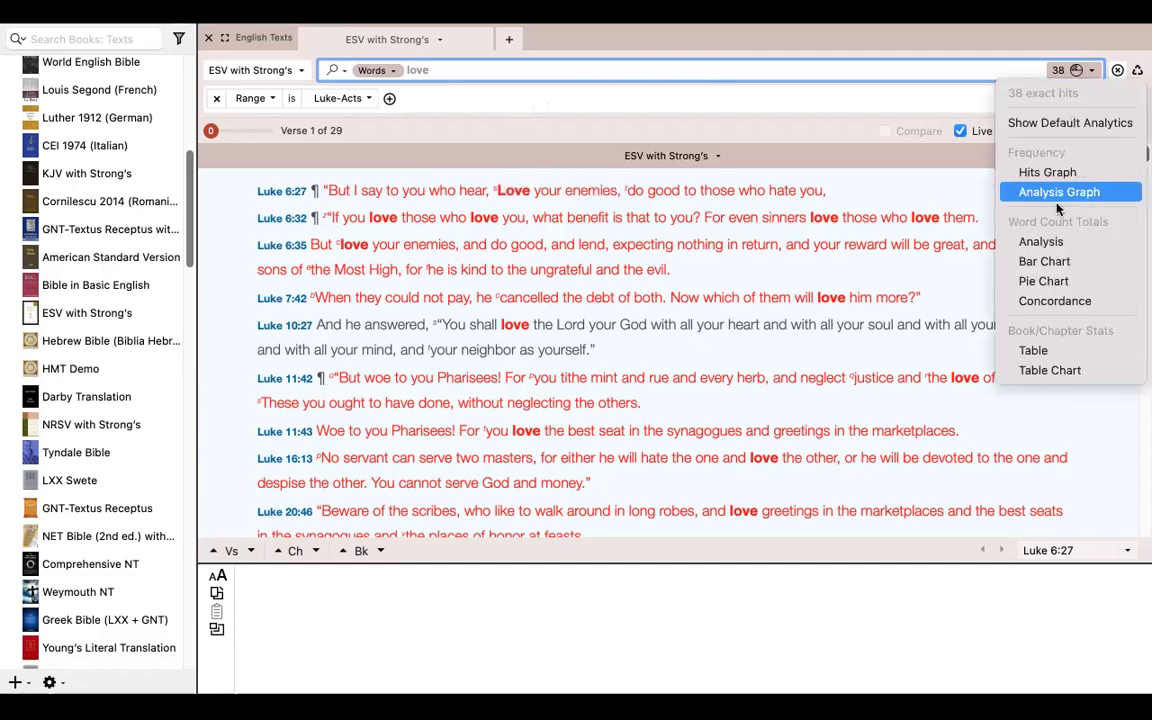
click(772, 265)
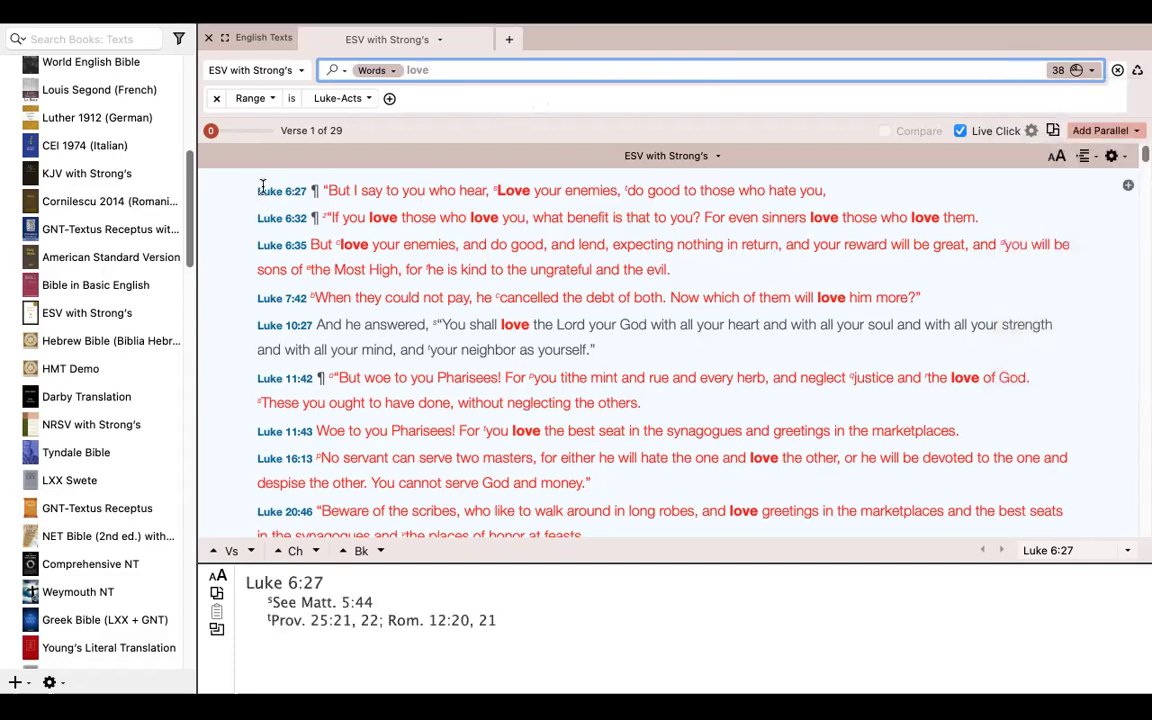
Select the verses found in Luke-Acts, view the Copy As options without choosing one, and clear the selection.
drag(266, 181, 553, 554)
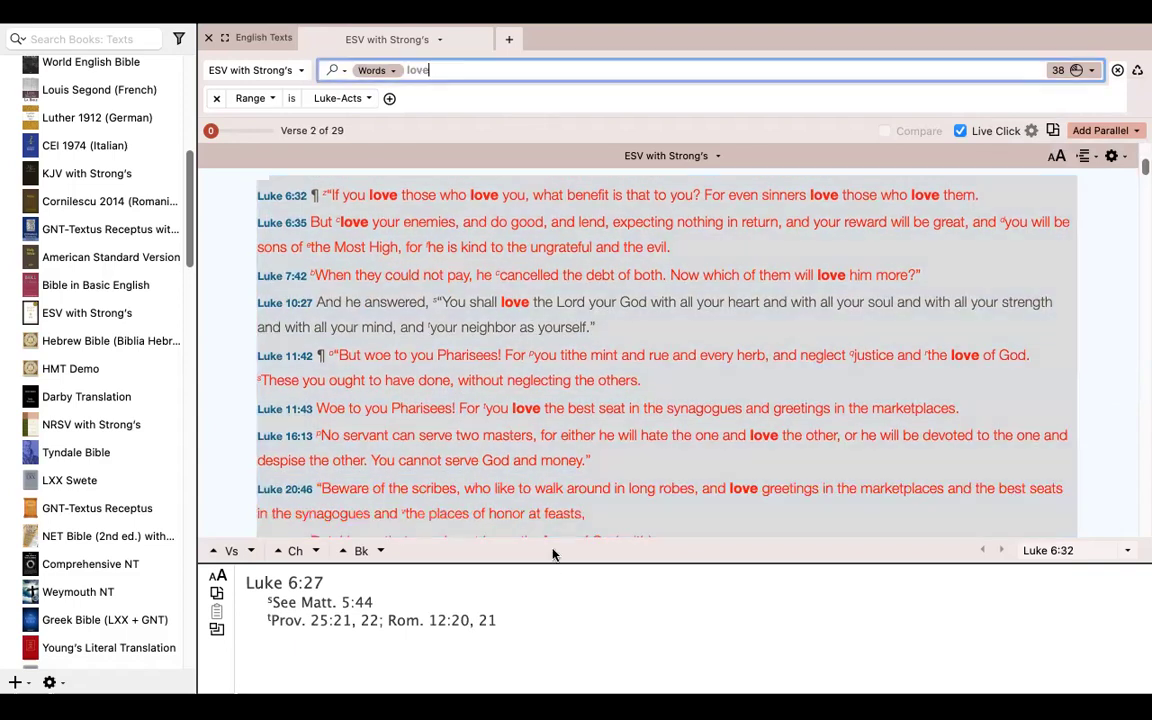
right_click(785, 379)
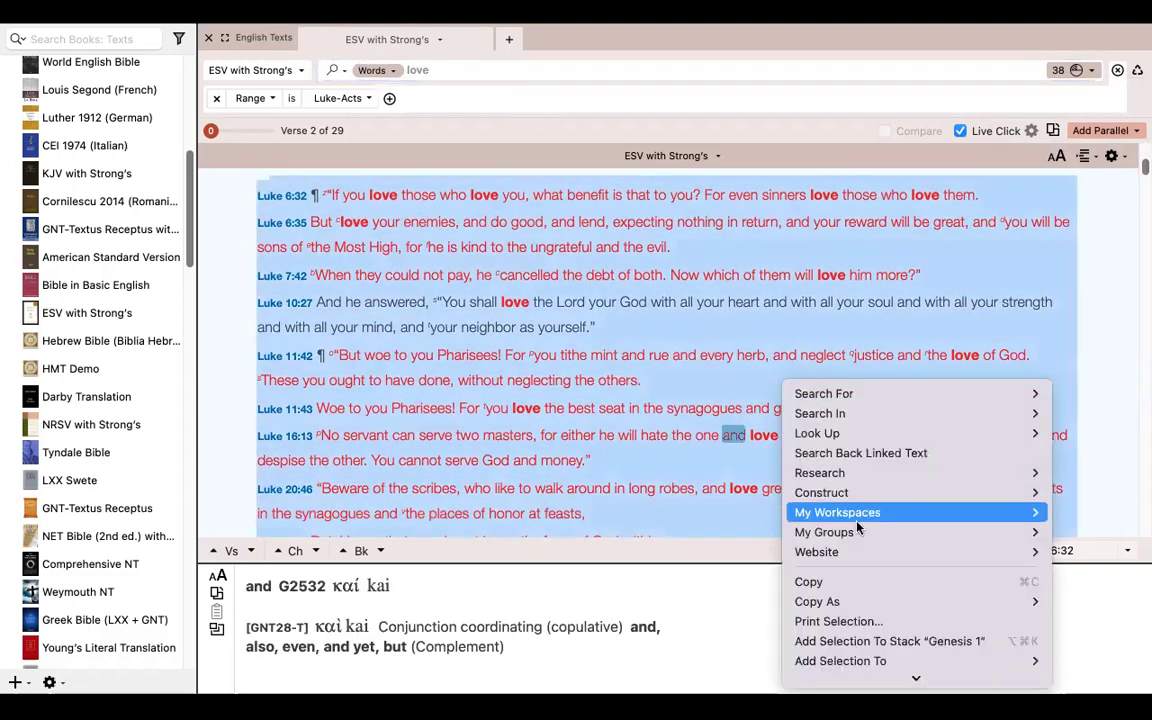
mouse_move(888, 603)
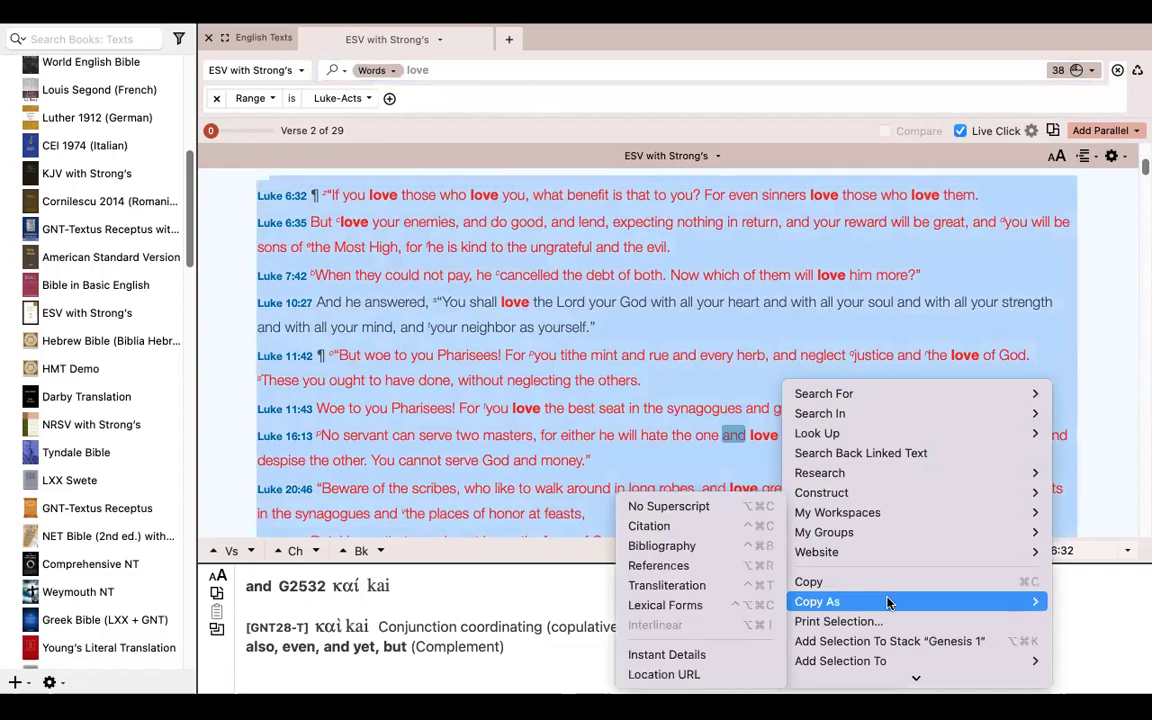
click(1020, 268)
click(1020, 266)
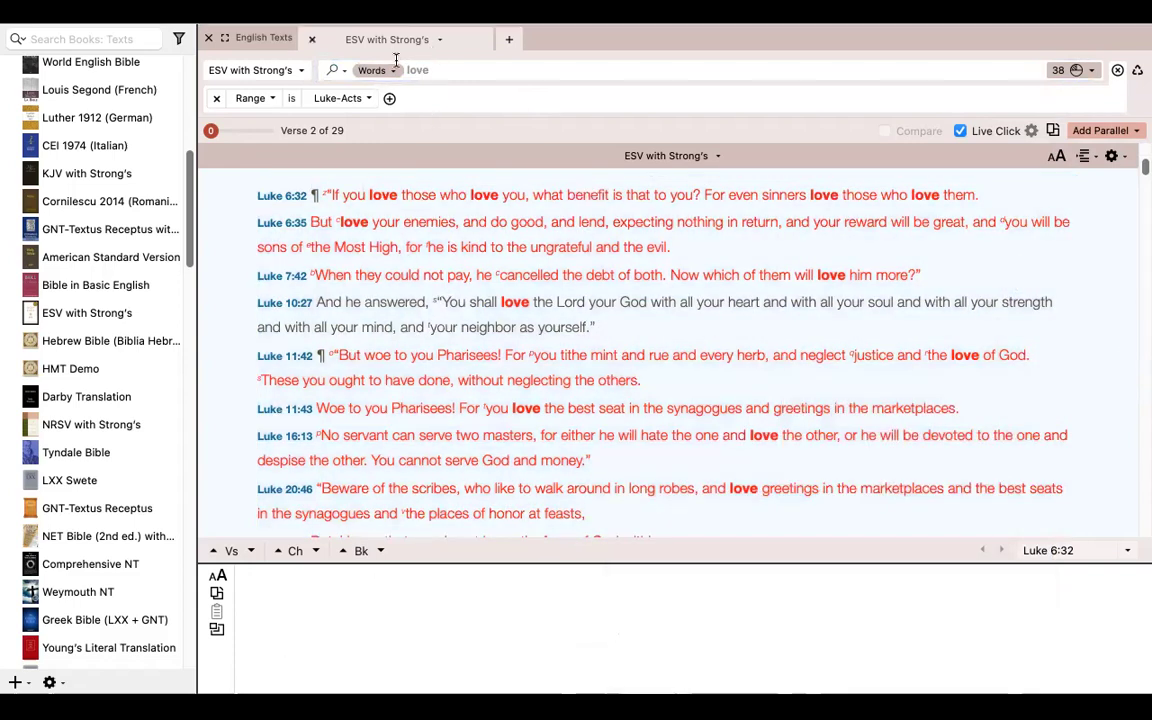
Clear "love" from the search entry, switch the search type to Verses and return it to Words.
click(450, 70)
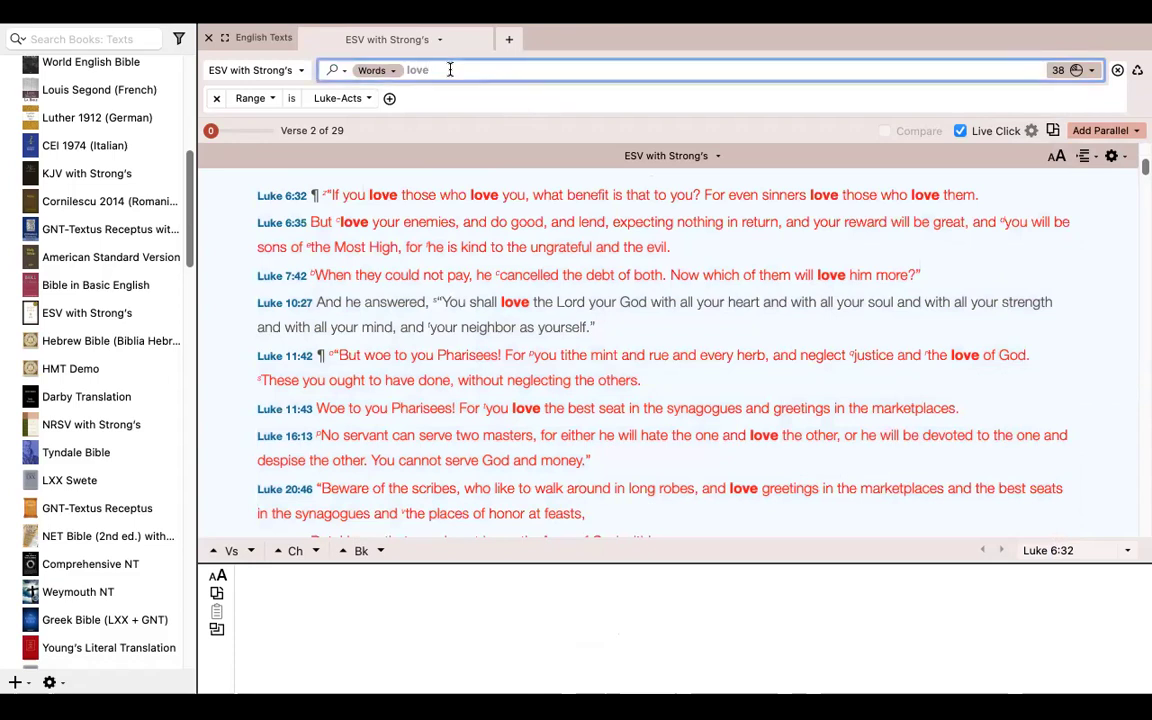
key(BackSpace)
key(BackSpace)
key(BackSpace)
key(BackSpace)
click(356, 68)
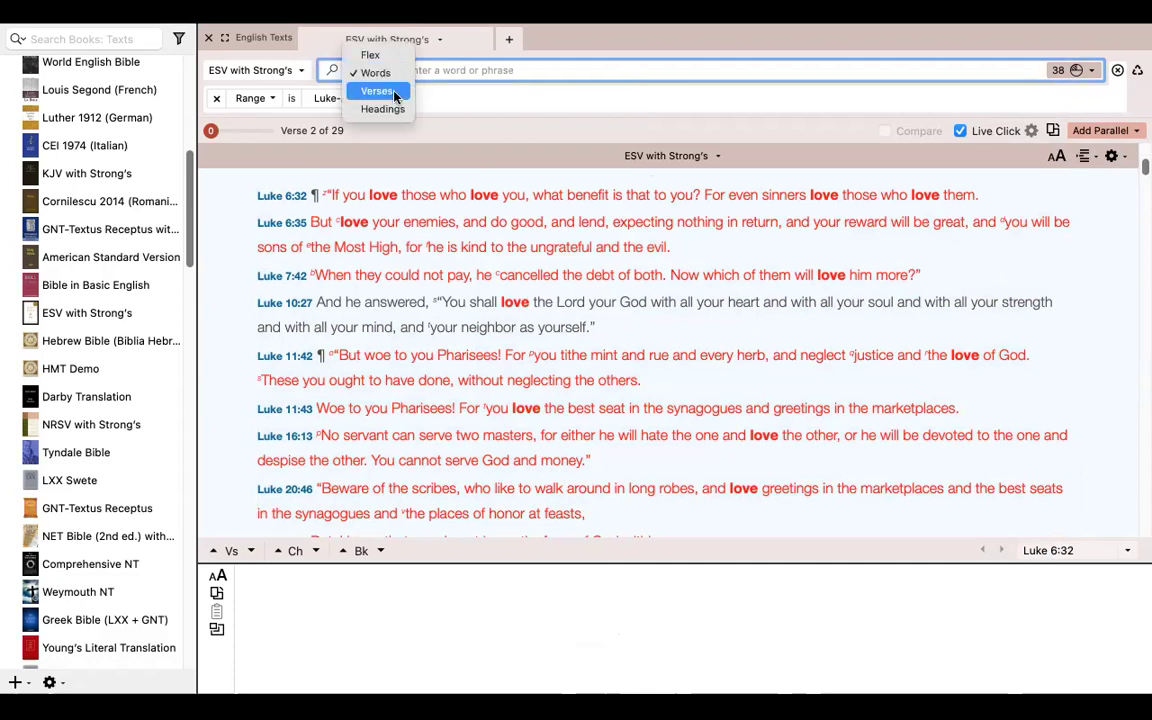
click(395, 93)
click(398, 72)
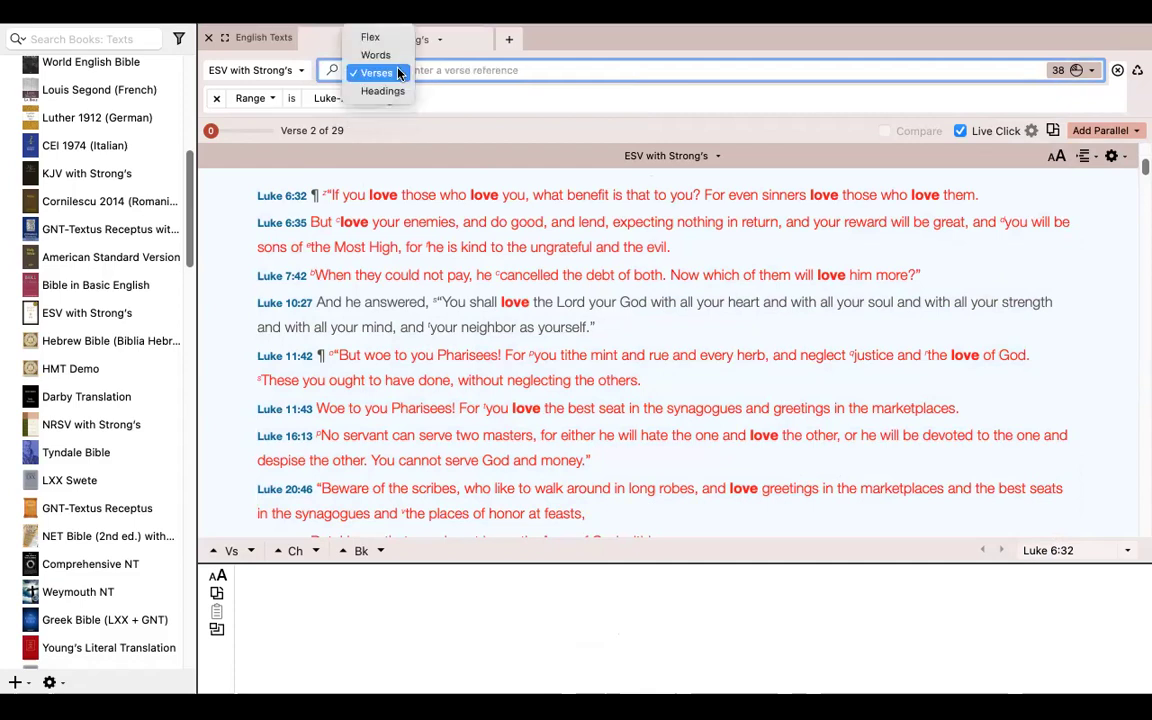
click(377, 55)
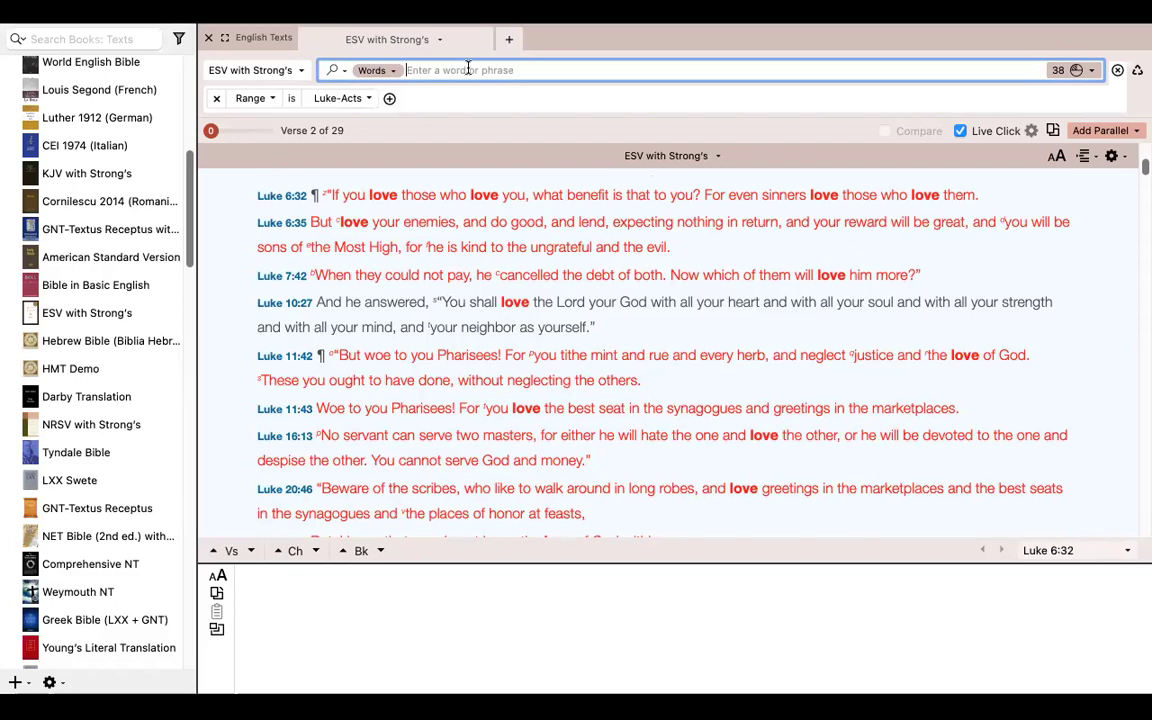
Enter "love" followed by the <AND> command, delete the command, and insert it again from the suggestions.
text(love a)
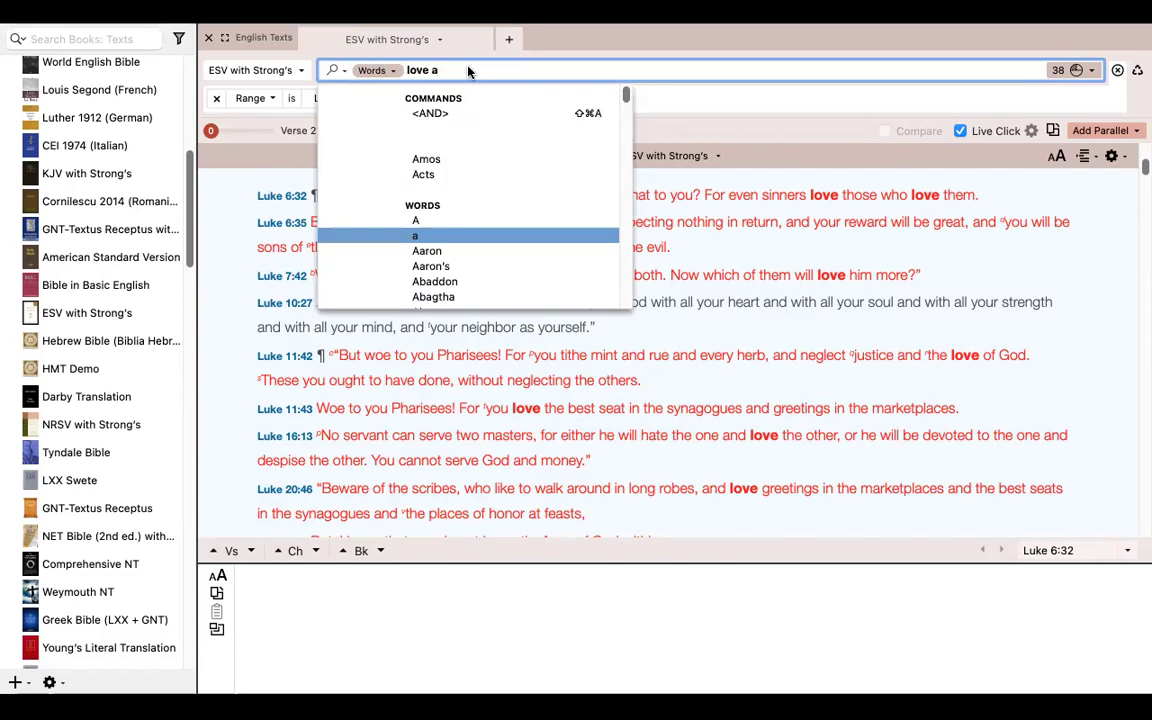
click(440, 113)
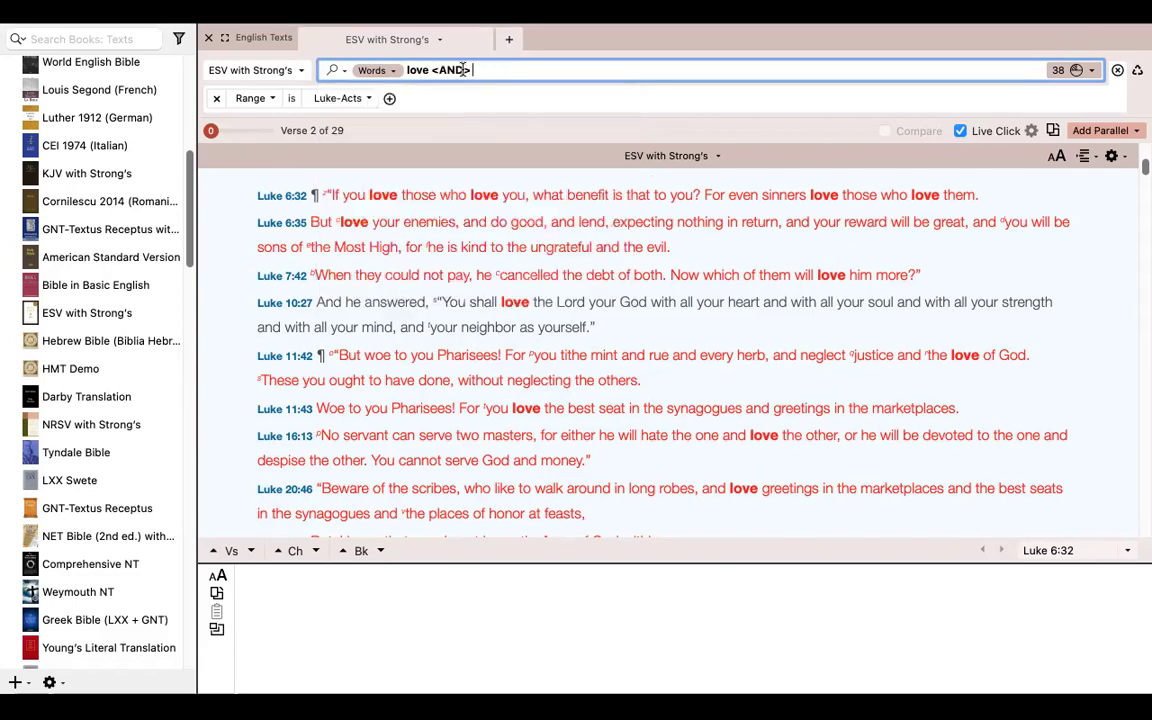
key(BackSpace)
key(BackSpace)
key(BackSpace)
key(BackSpace)
key(BackSpace)
text(a)
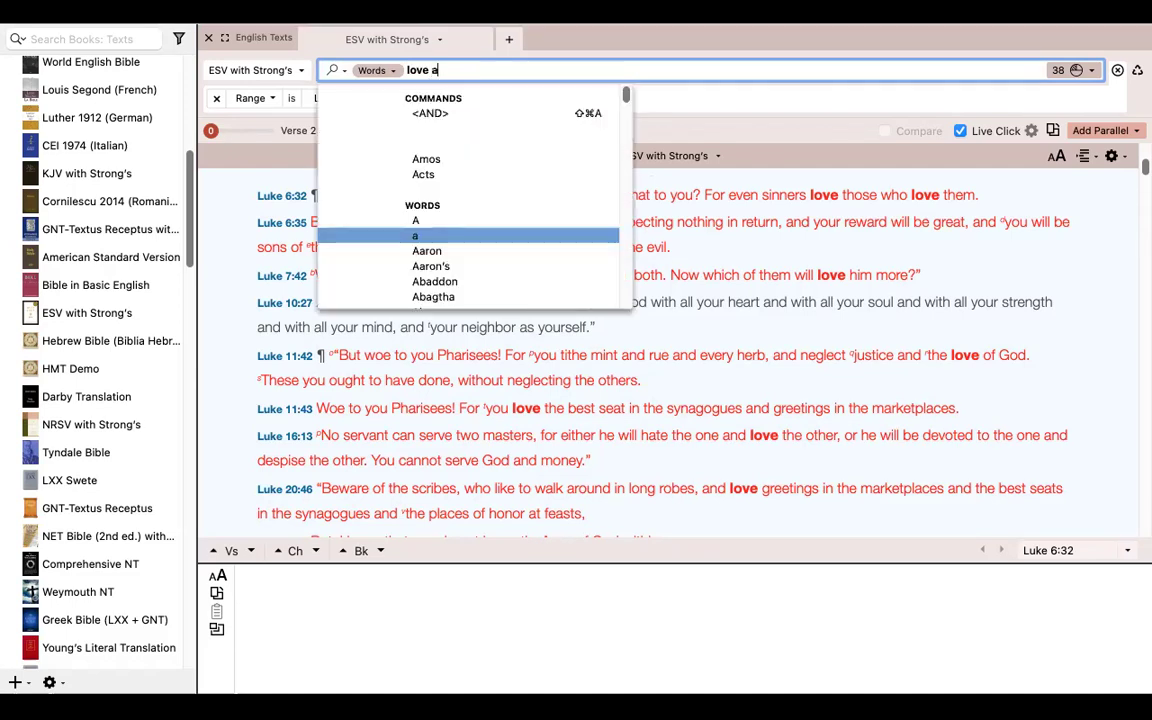
click(442, 116)
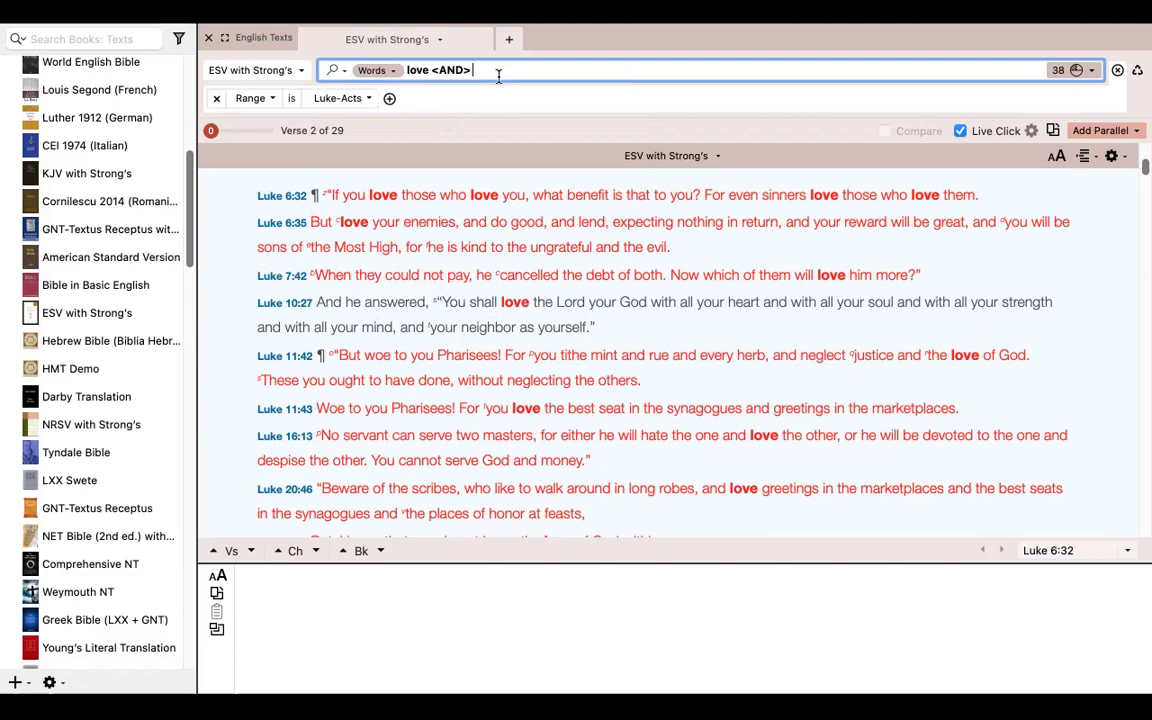
Complete the entry as "love <AND> grace", run the search within Luke-Acts, and dismiss the alert.
text(grace)
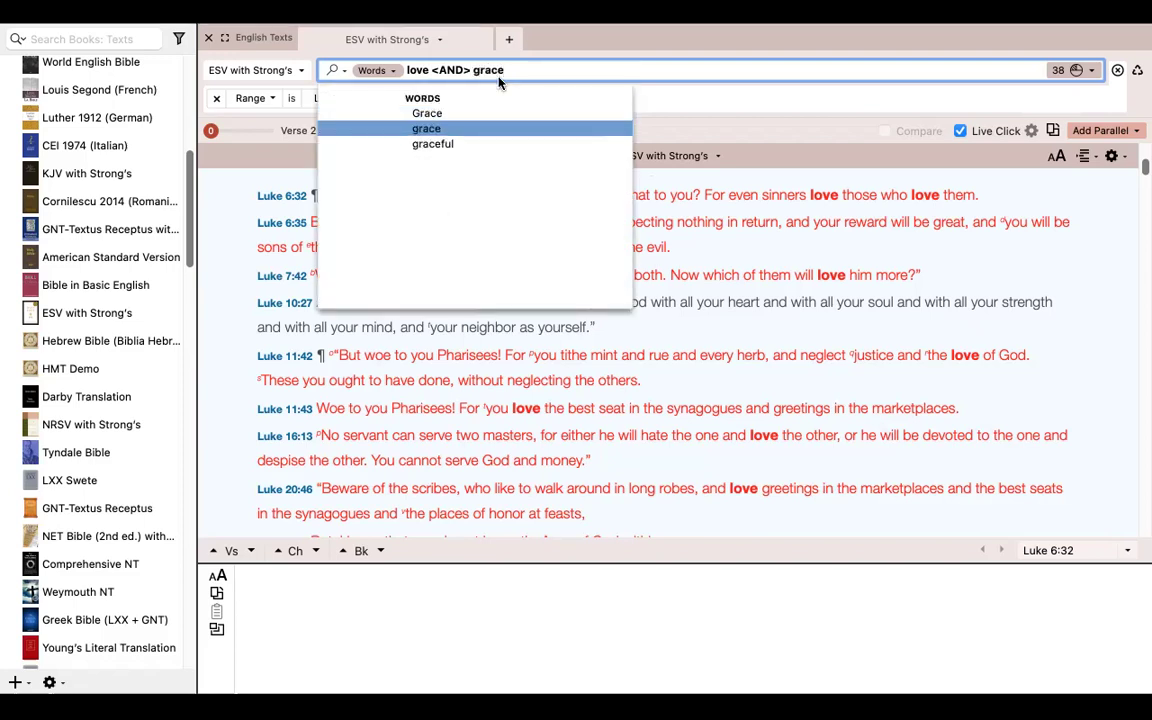
key(Return)
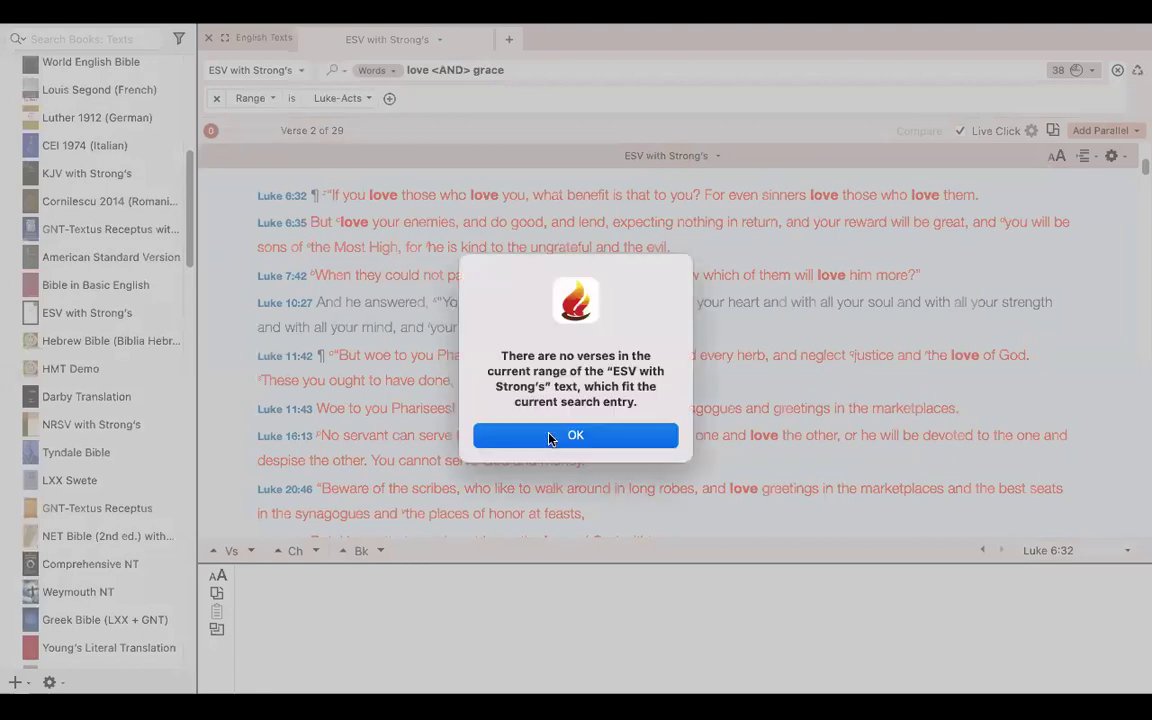
key(Return)
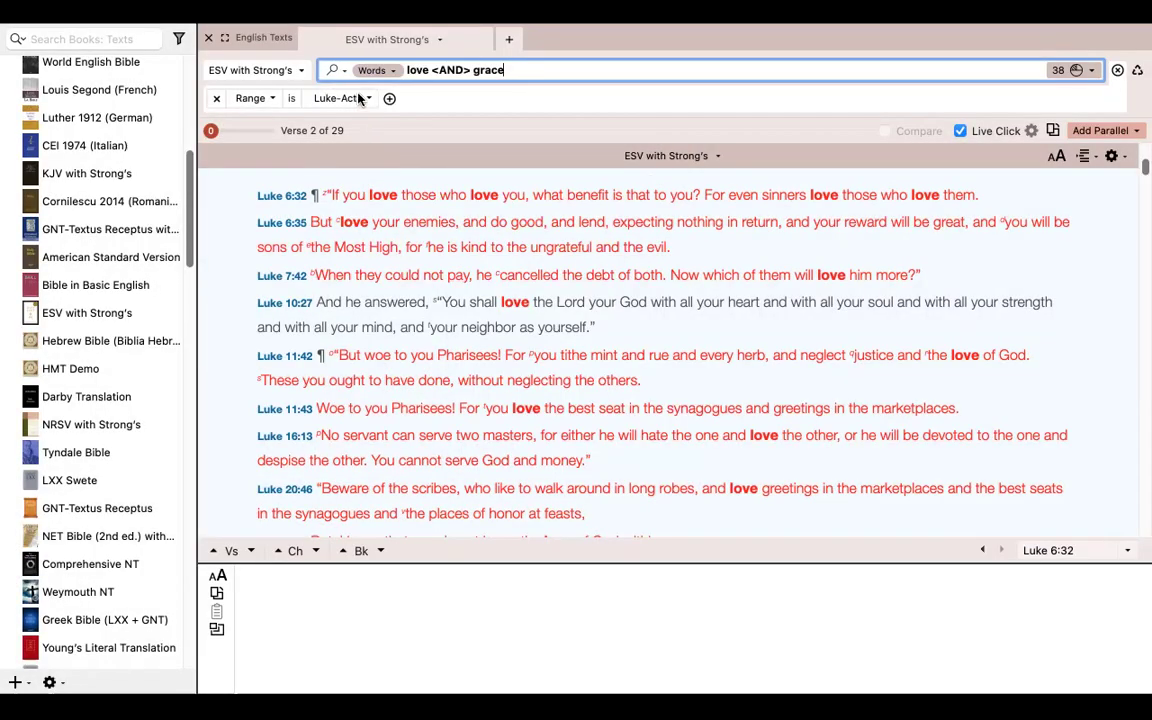
Set the search range to [All text] and rerun the "love <AND> grace" search.
click(355, 98)
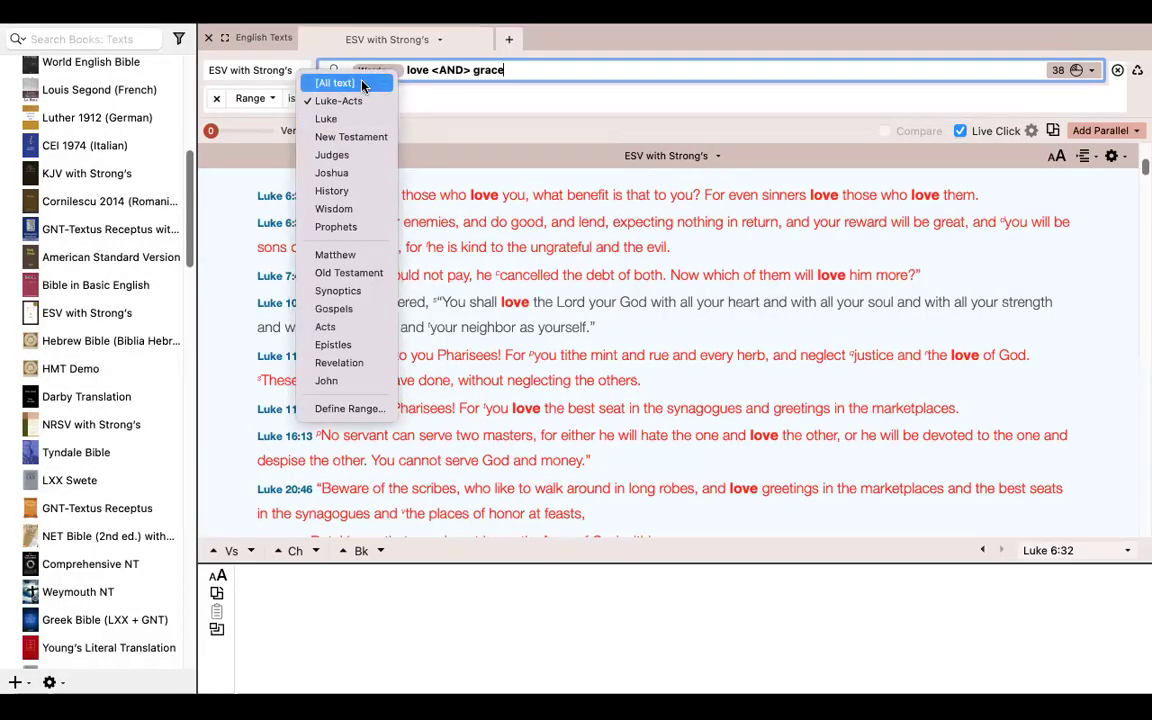
click(362, 84)
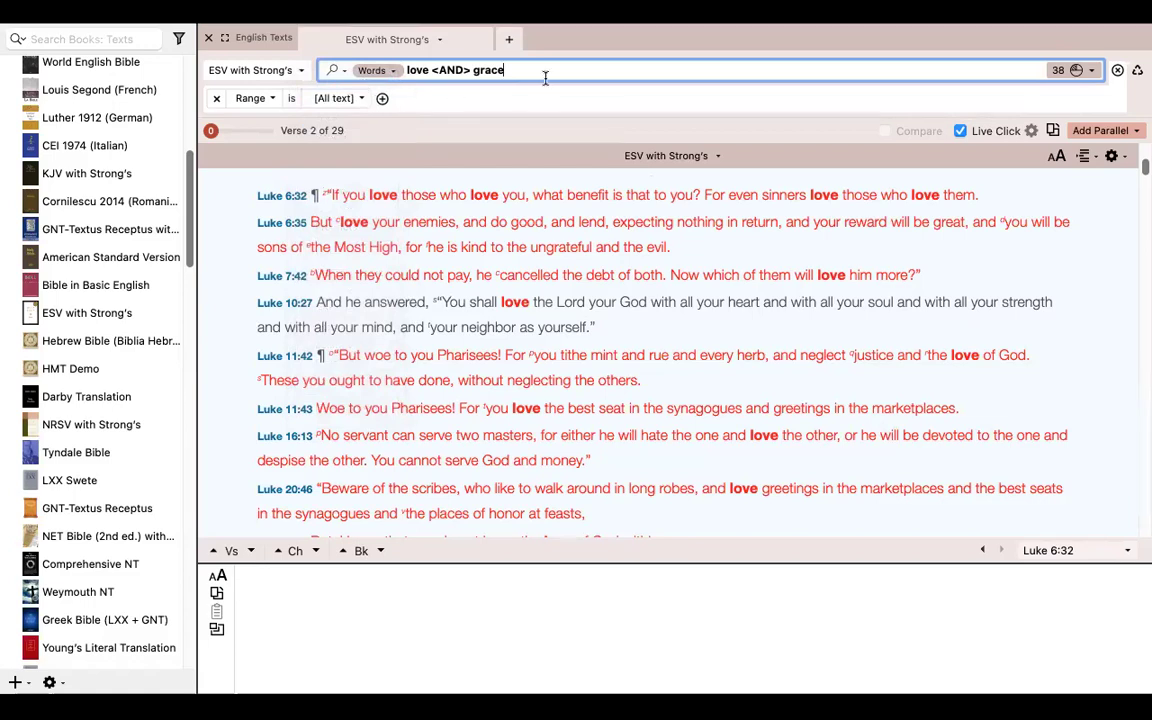
key(Return)
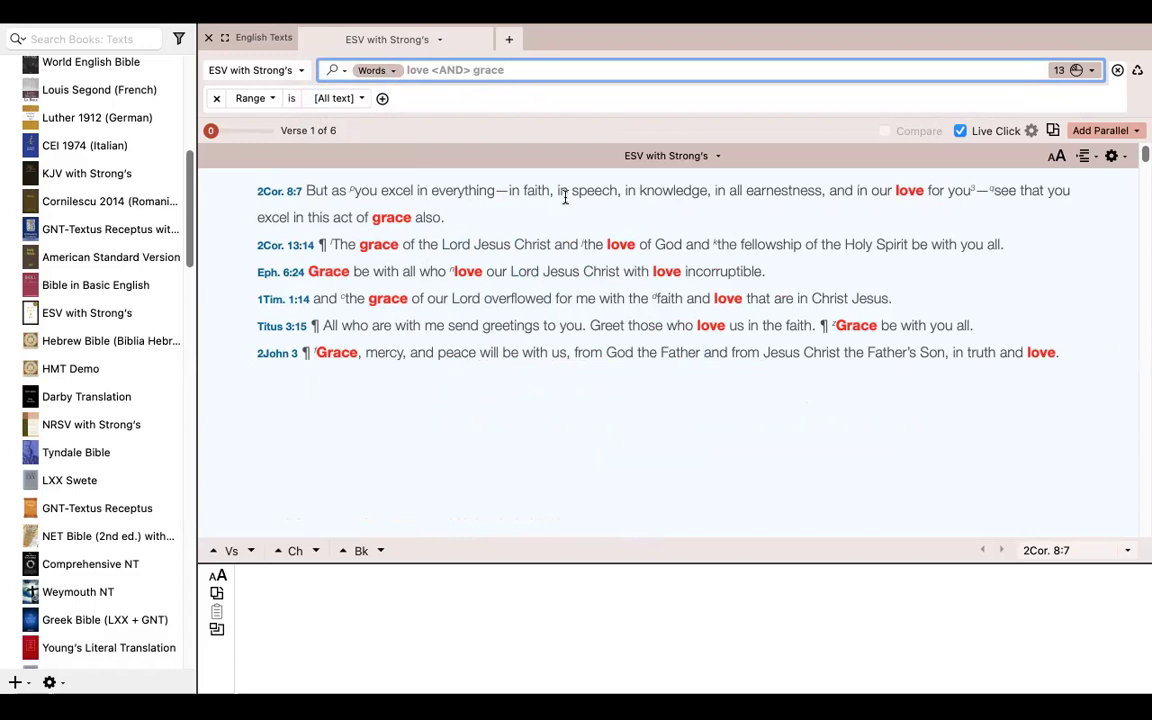
Remove the <AND> command and "grace" from the search entry, keeping only "love".
click(469, 70)
key(BackSpace)
key(BackSpace)
key(BackSpace)
key(BackSpace)
key(BackSpace)
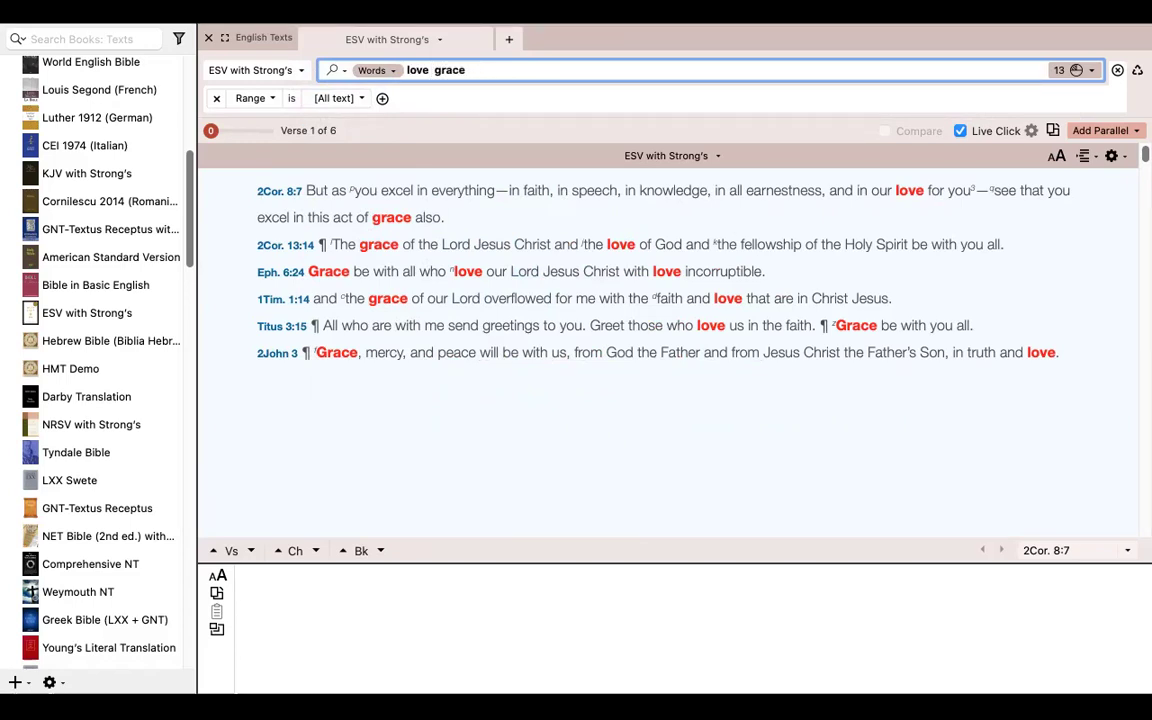
text(or)
key(BackSpace)
key(BackSpace)
key(BackSpace)
key(BackSpace)
key(BackSpace)
key(BackSpace)
key(BackSpace)
key(BackSpace)
key(BackSpace)
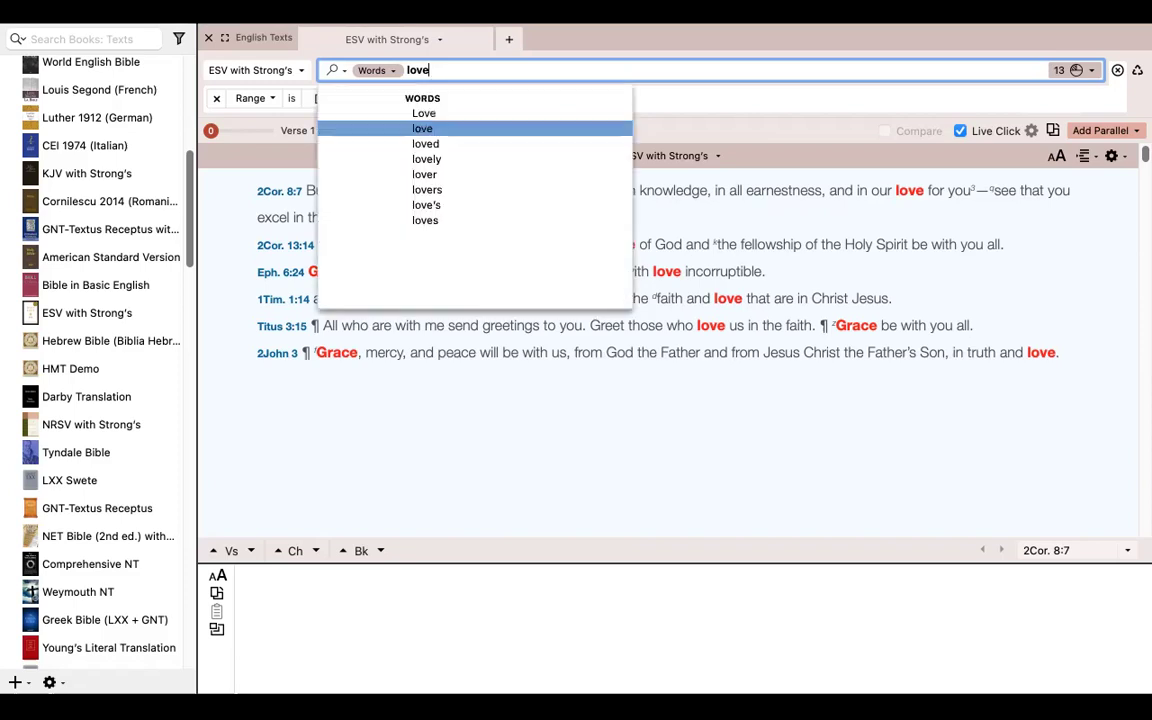
Search all text for verses containing either word with "love <OR> grace".
text(o)
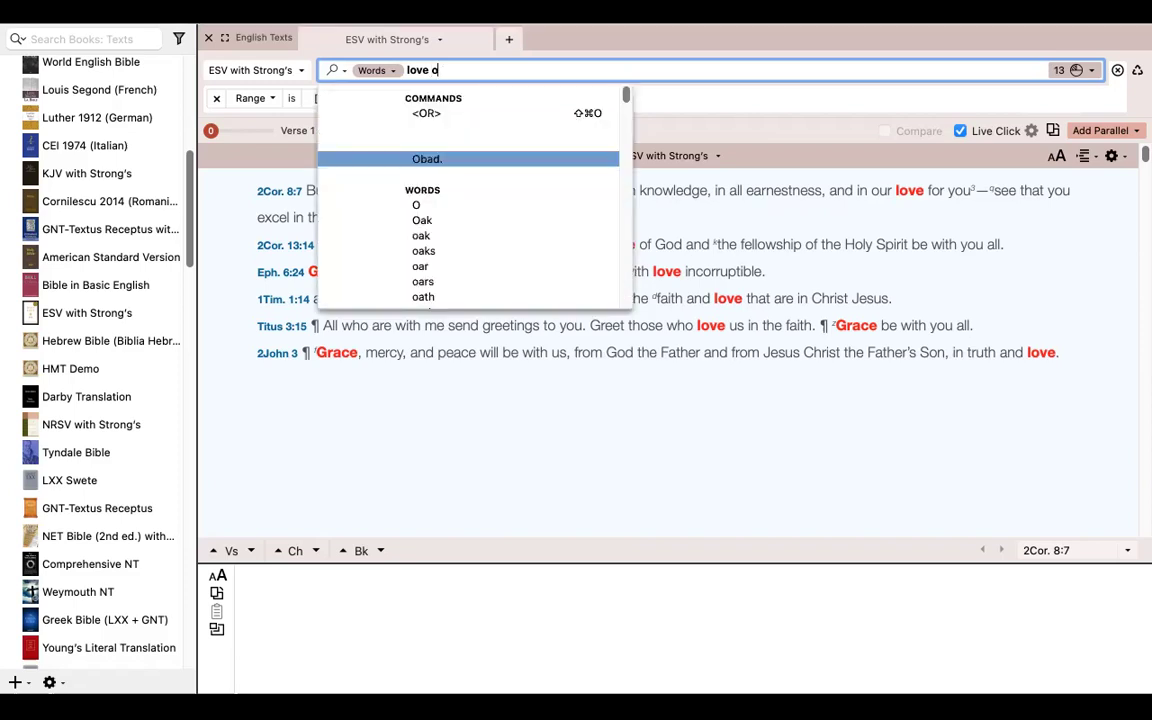
click(475, 114)
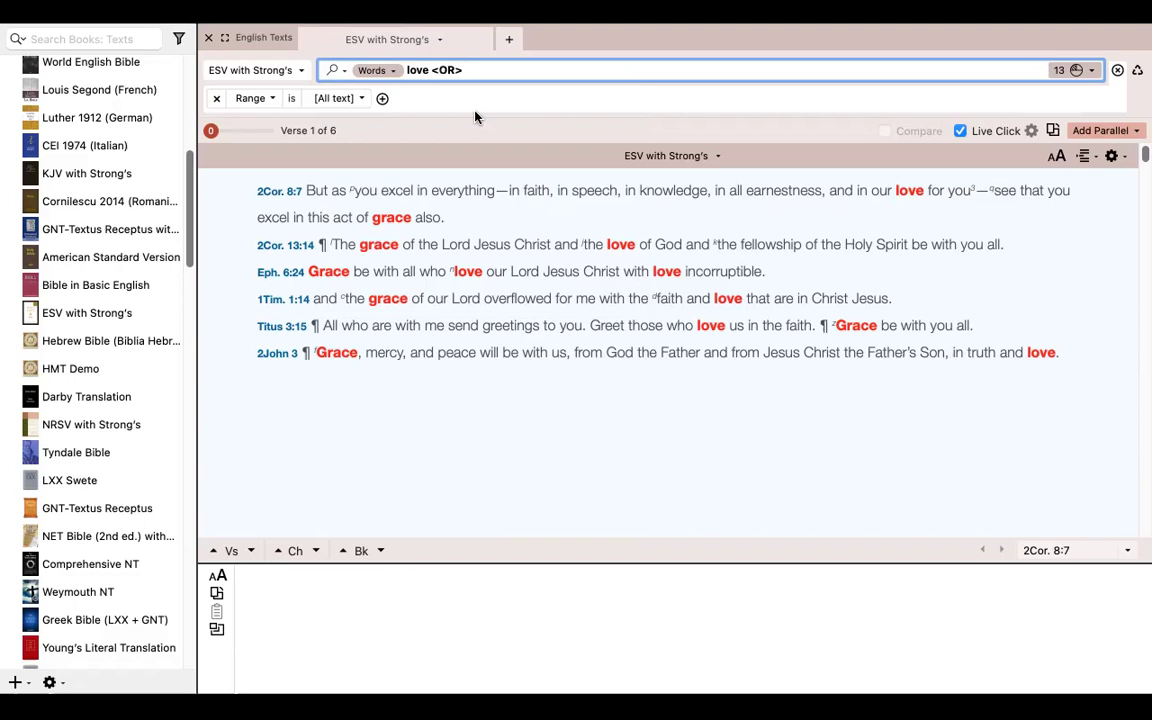
text(grac)
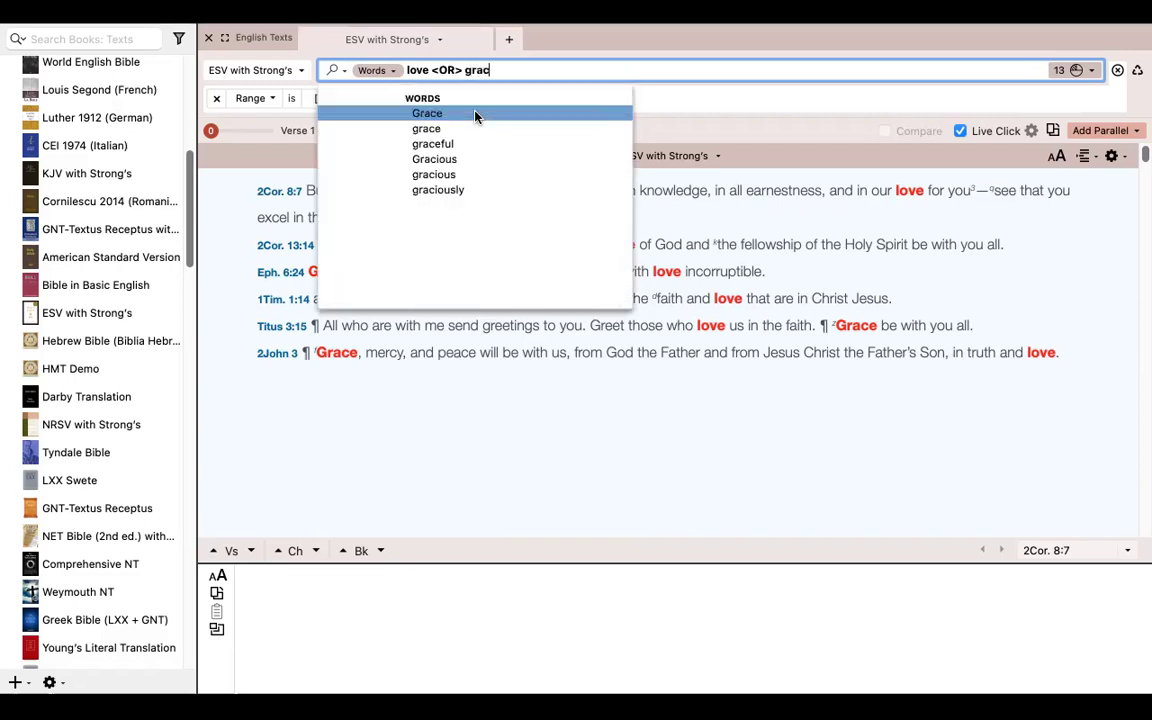
text(e)
key(Return)
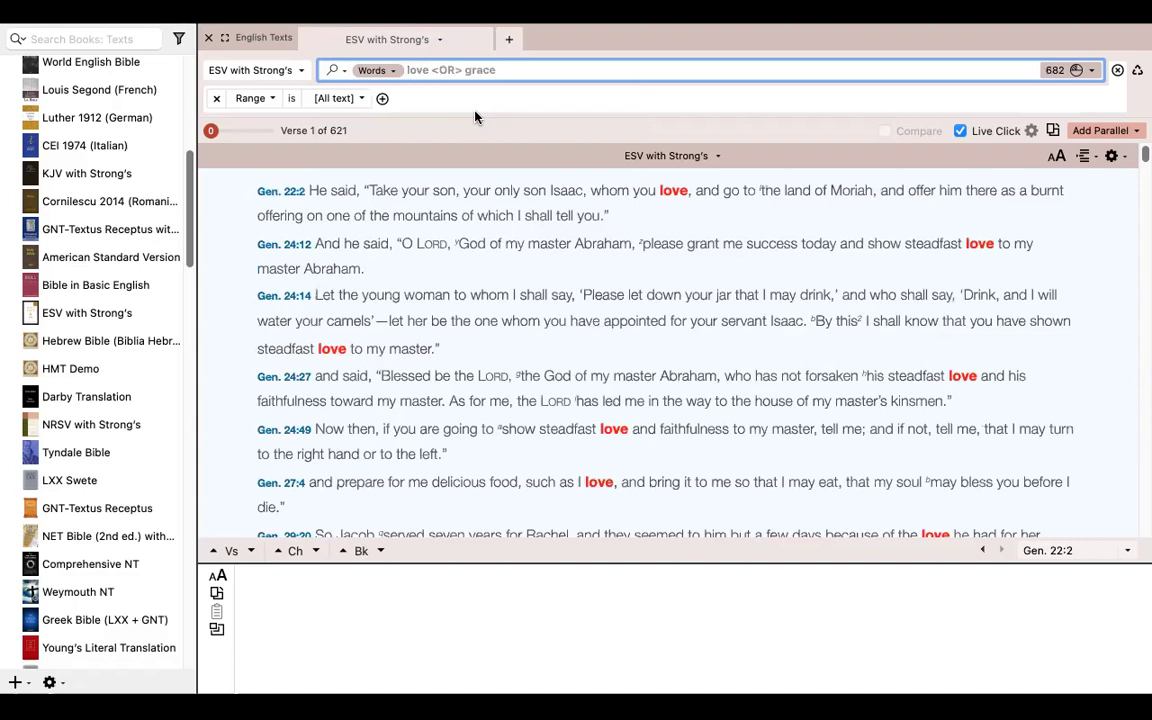
Examine the "love <OR> grace" results across the Old Testament books and the Hebrew details behind occurrences of "love".
mouse_move(464, 265)
scroll(464, 265, down, 2)
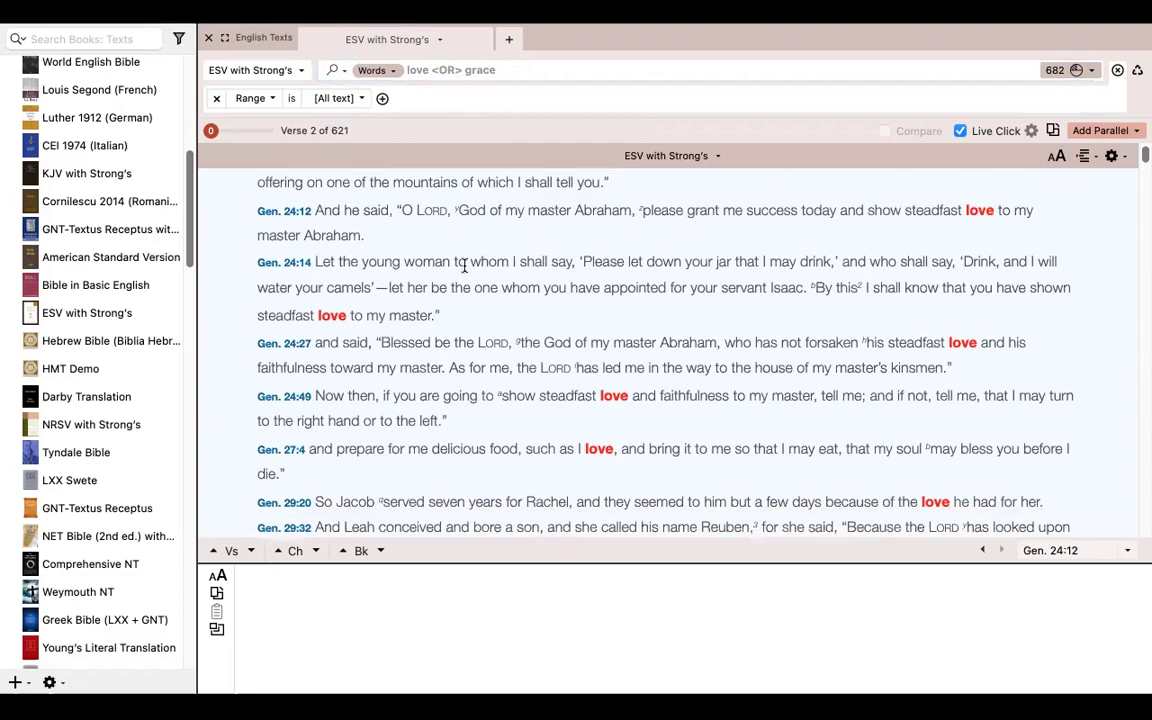
scroll(464, 265, up, 2)
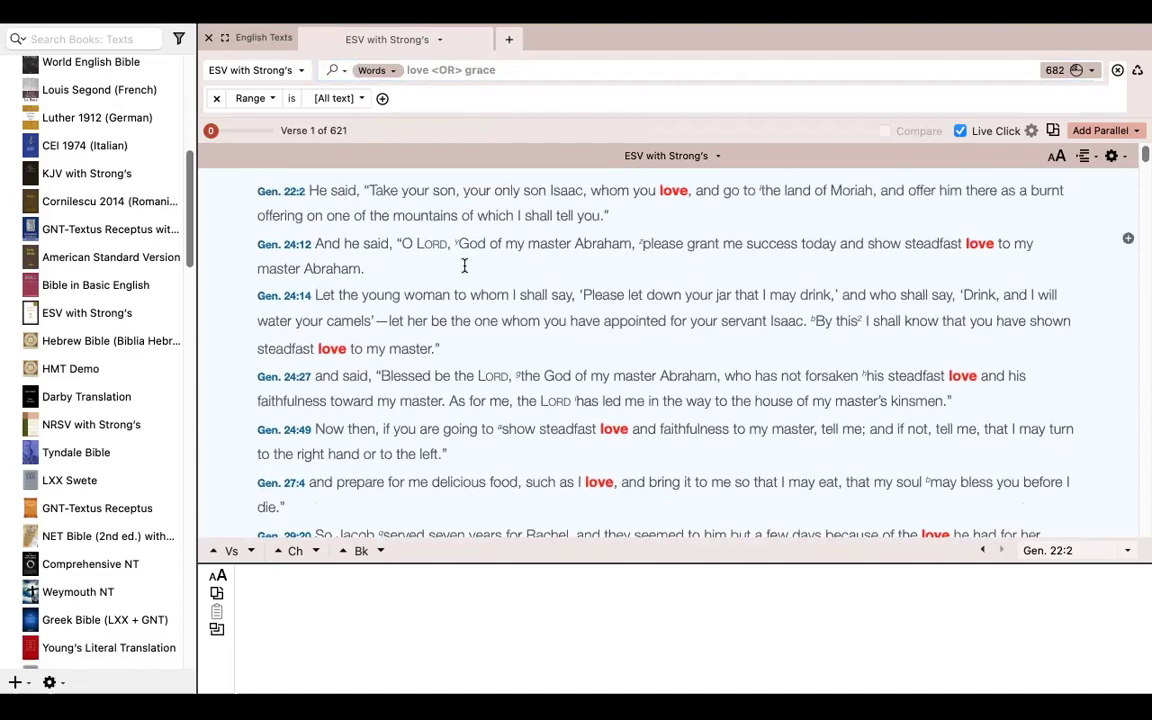
scroll(464, 265, down, 2)
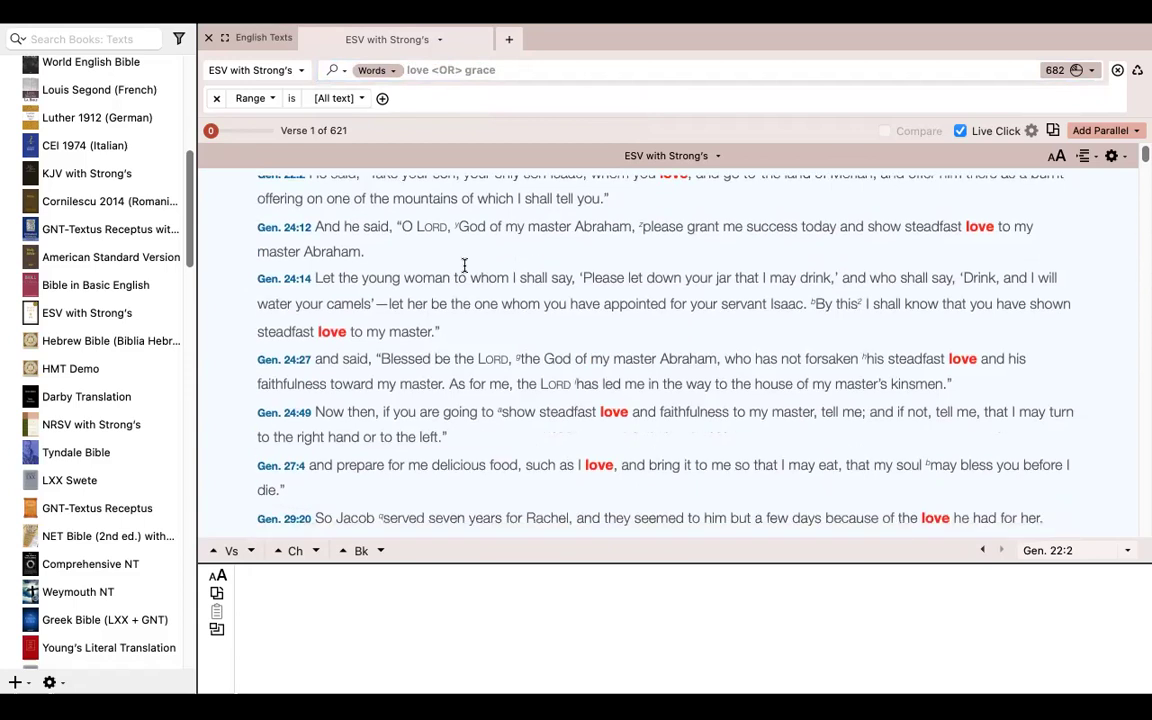
scroll(464, 265, up, 1)
scroll(464, 265, down, 10)
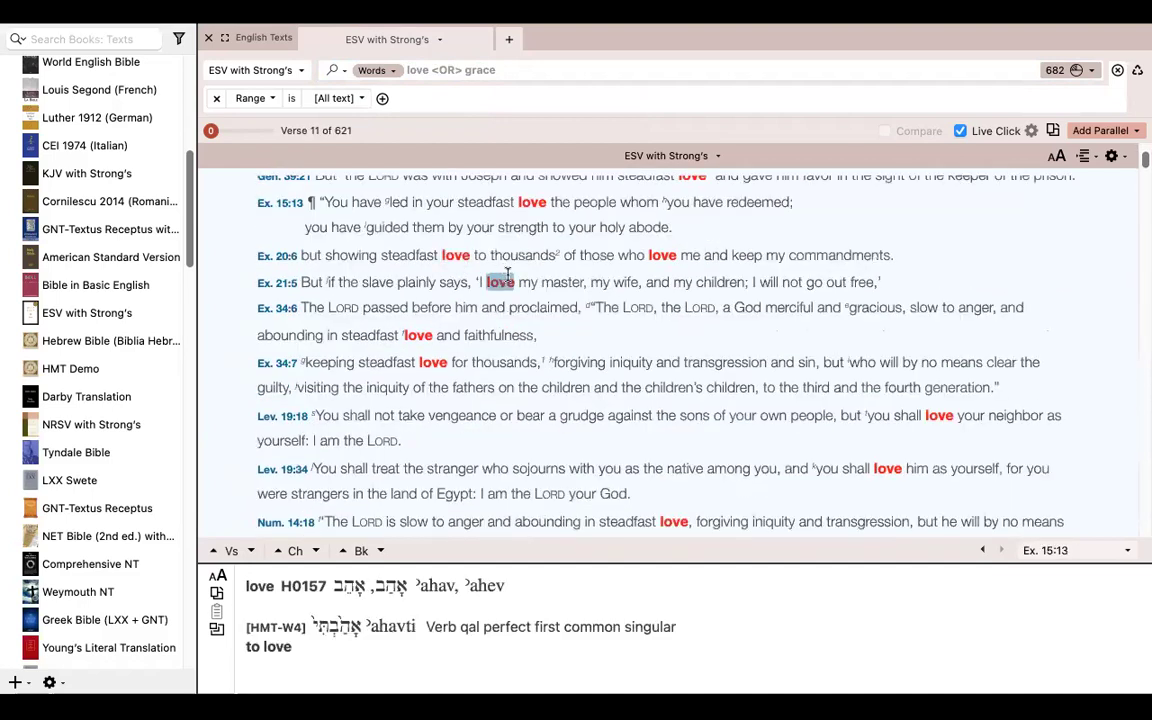
mouse_move(663, 262)
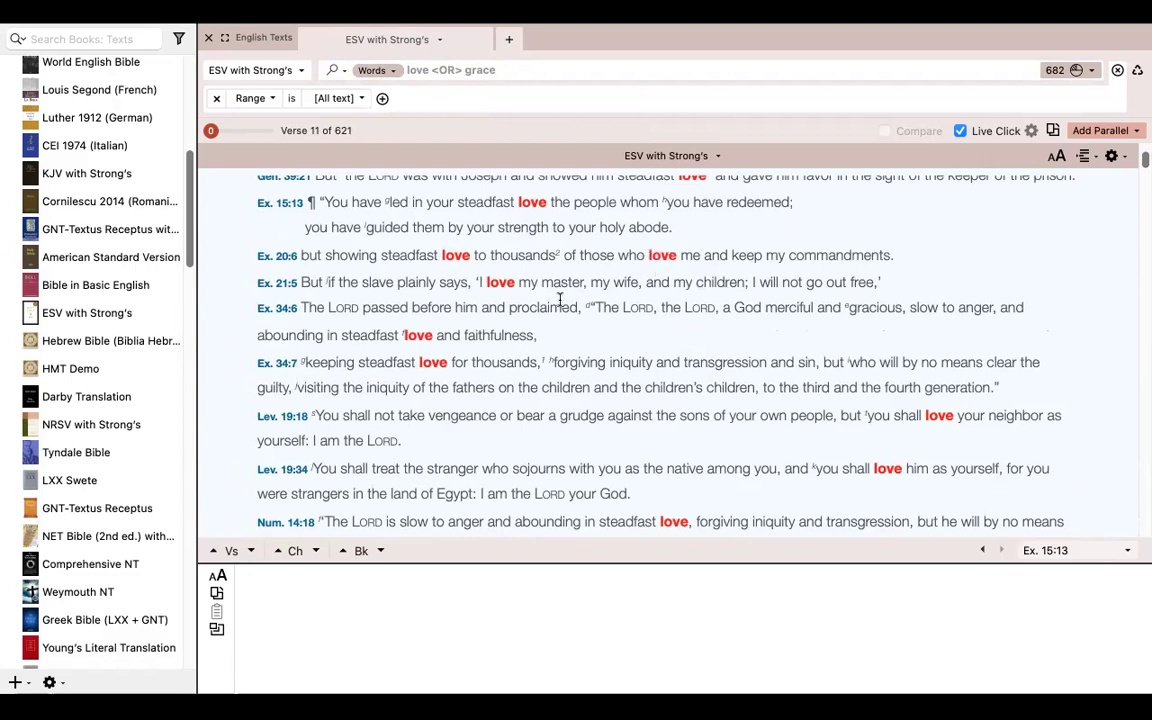
scroll(556, 324, down, 3)
scroll(556, 324, down, 10)
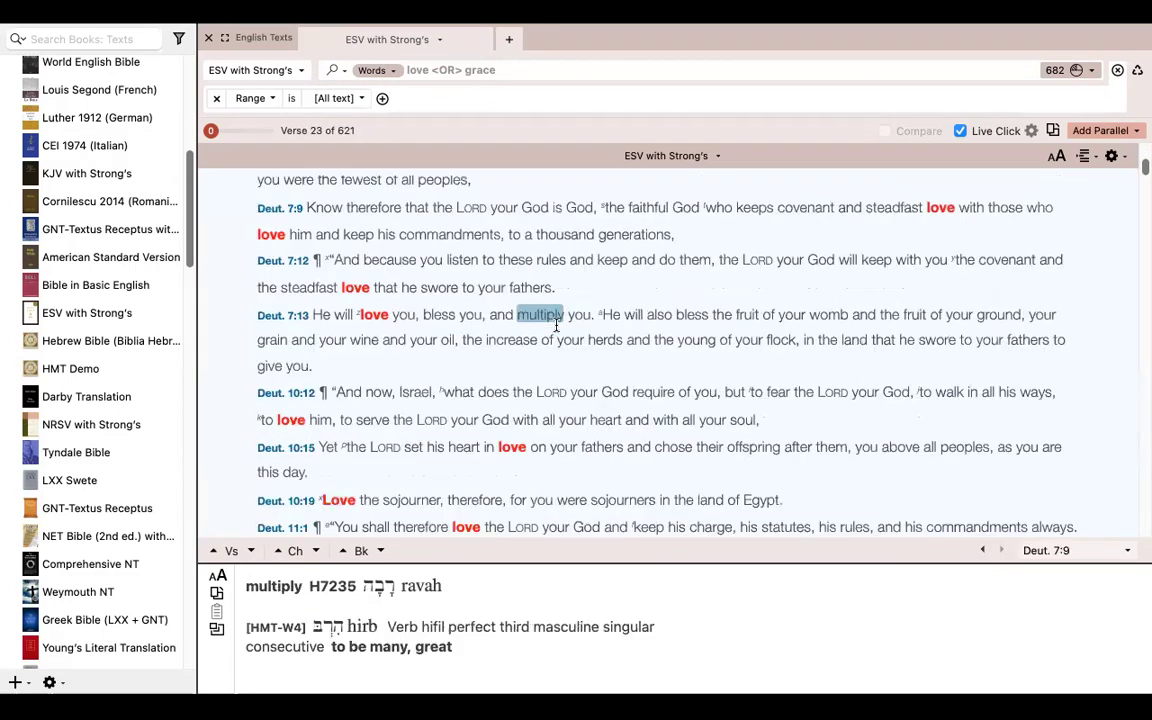
scroll(556, 324, down, 5)
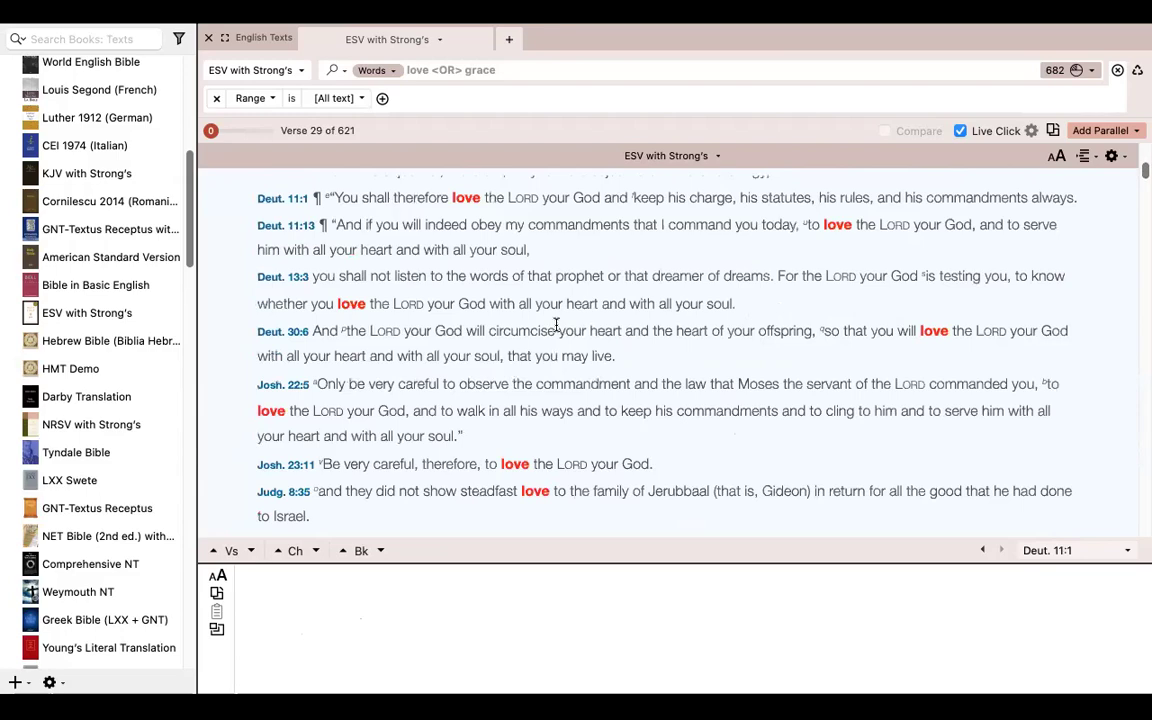
scroll(556, 324, down, 9)
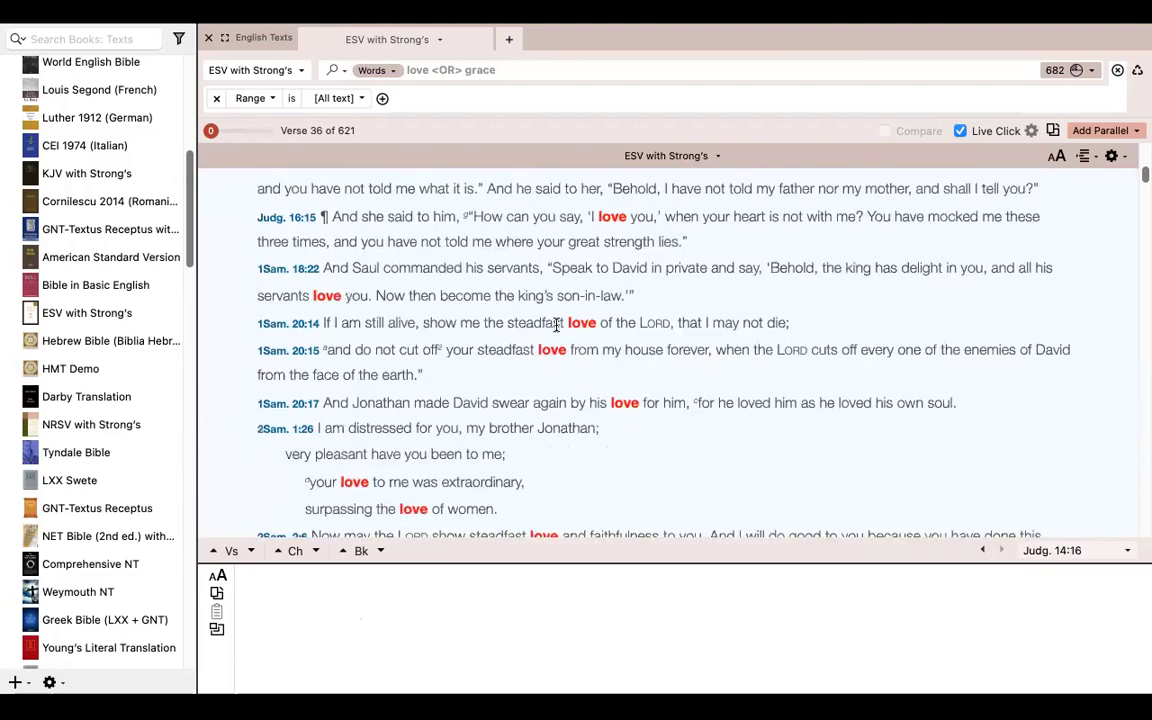
scroll(556, 324, down, 8)
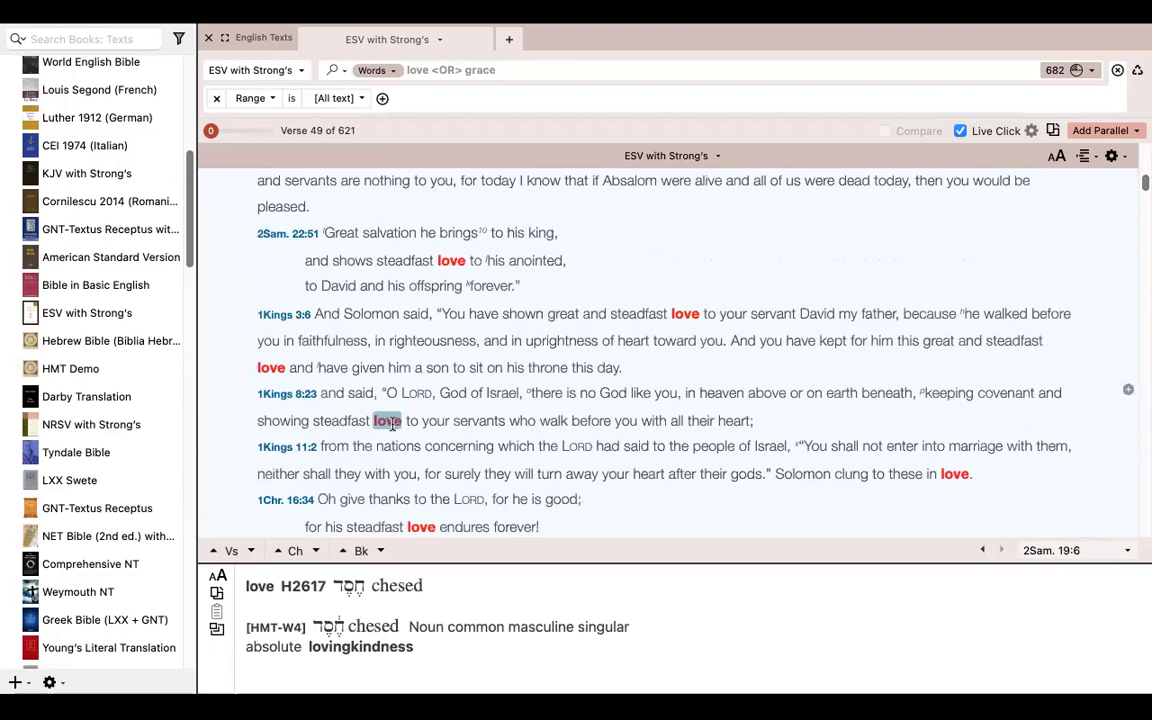
scroll(400, 423, down, 3)
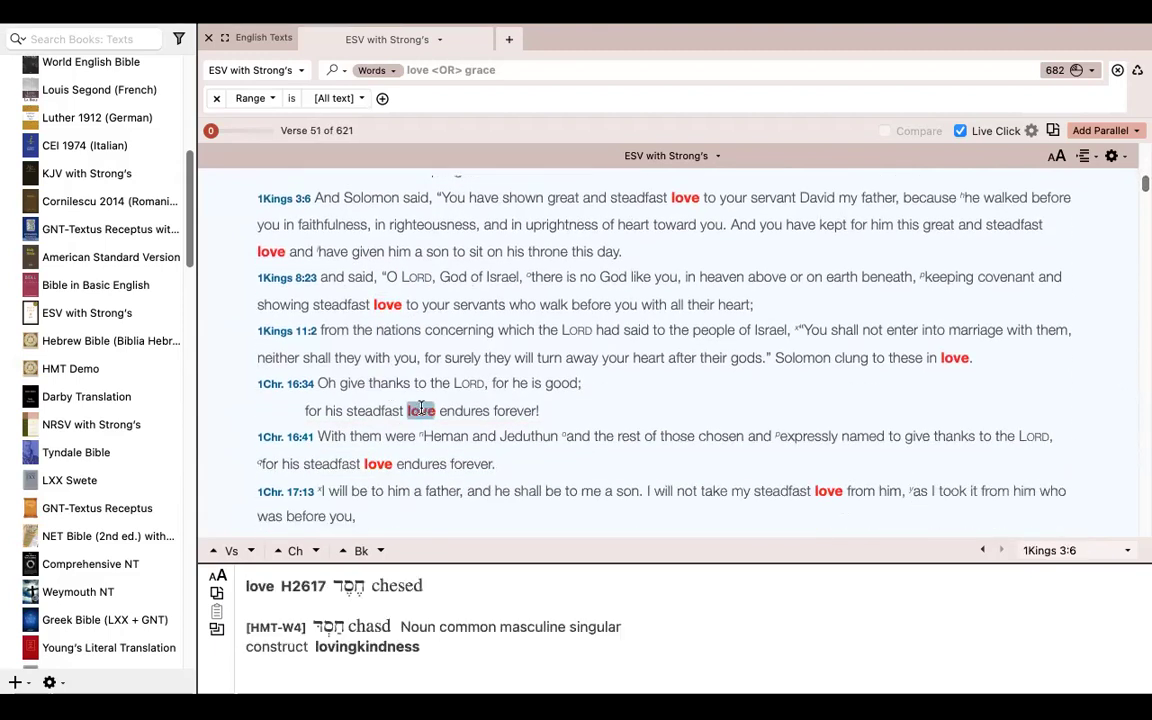
scroll(392, 420, down, 2)
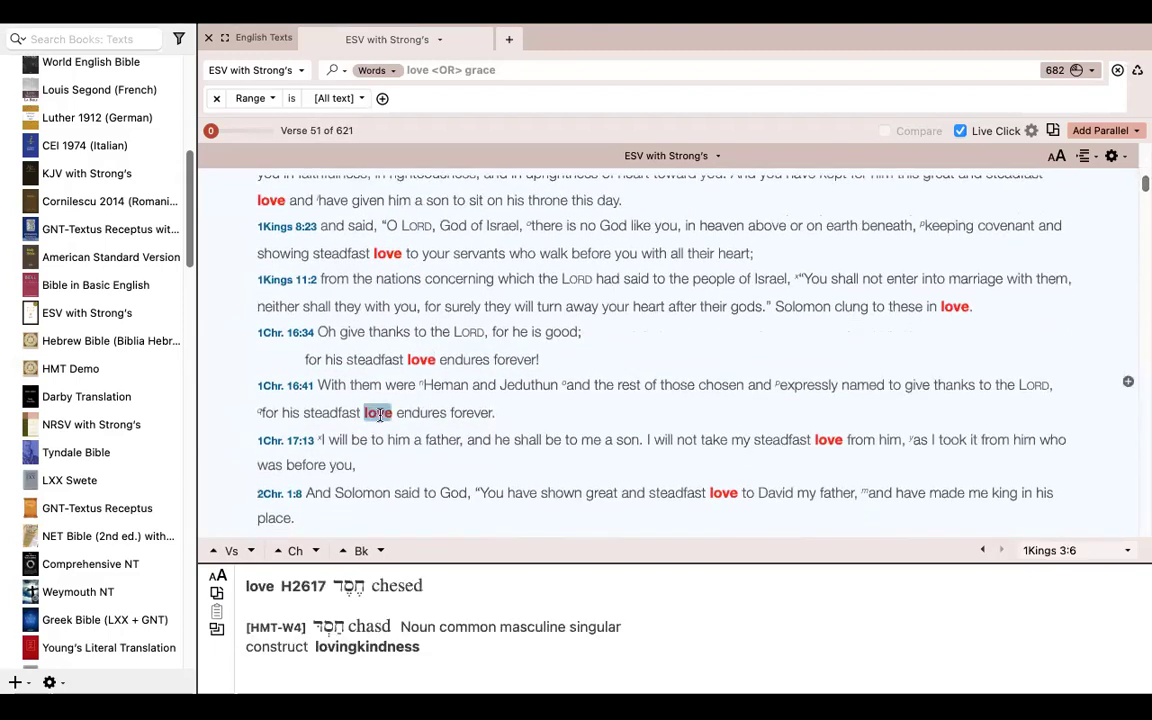
mouse_move(724, 492)
scroll(724, 492, down, 5)
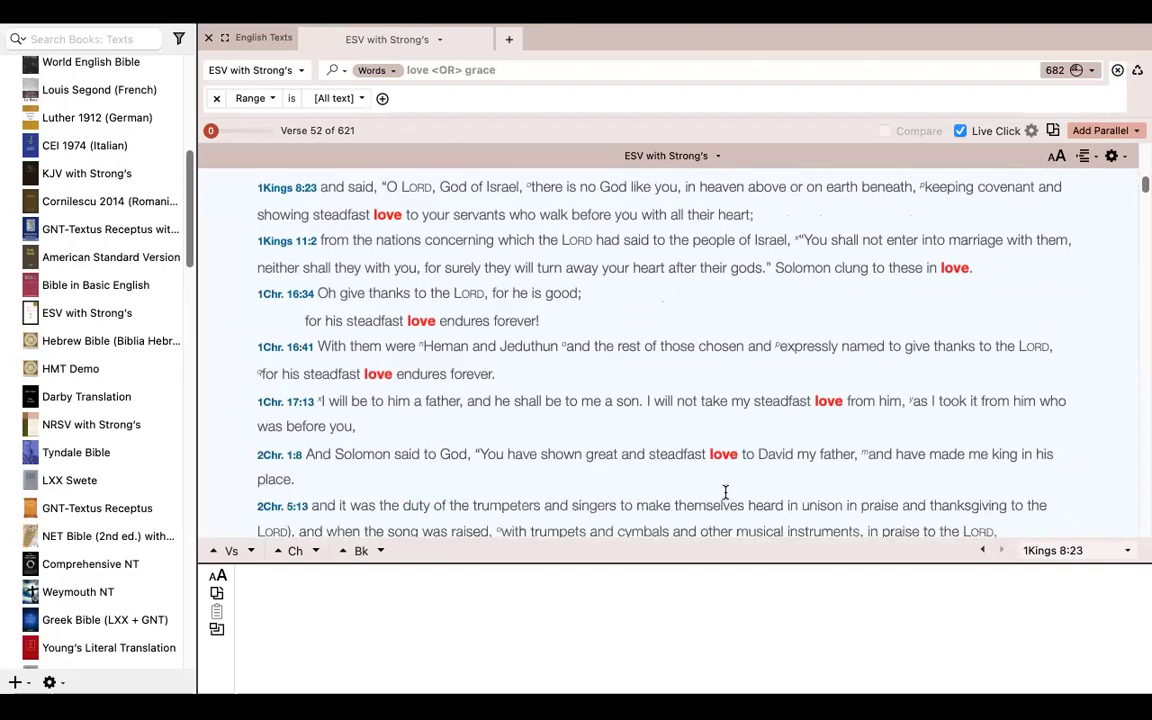
scroll(724, 492, down, 5)
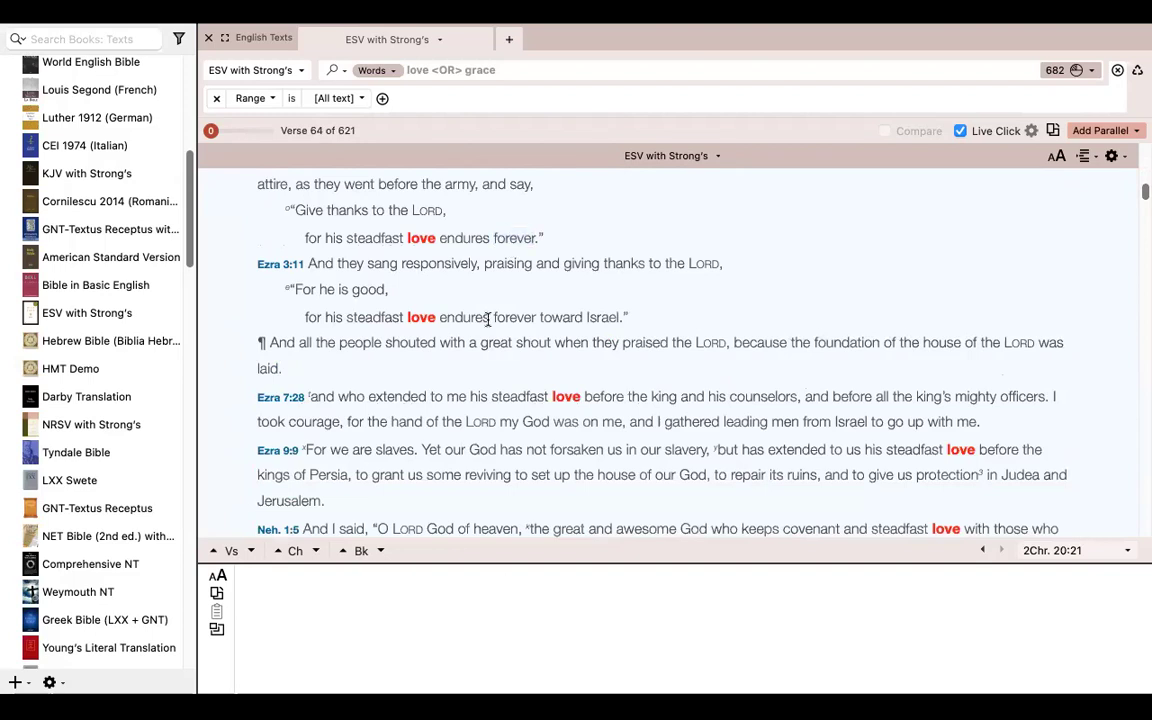
scroll(393, 198, up, 6)
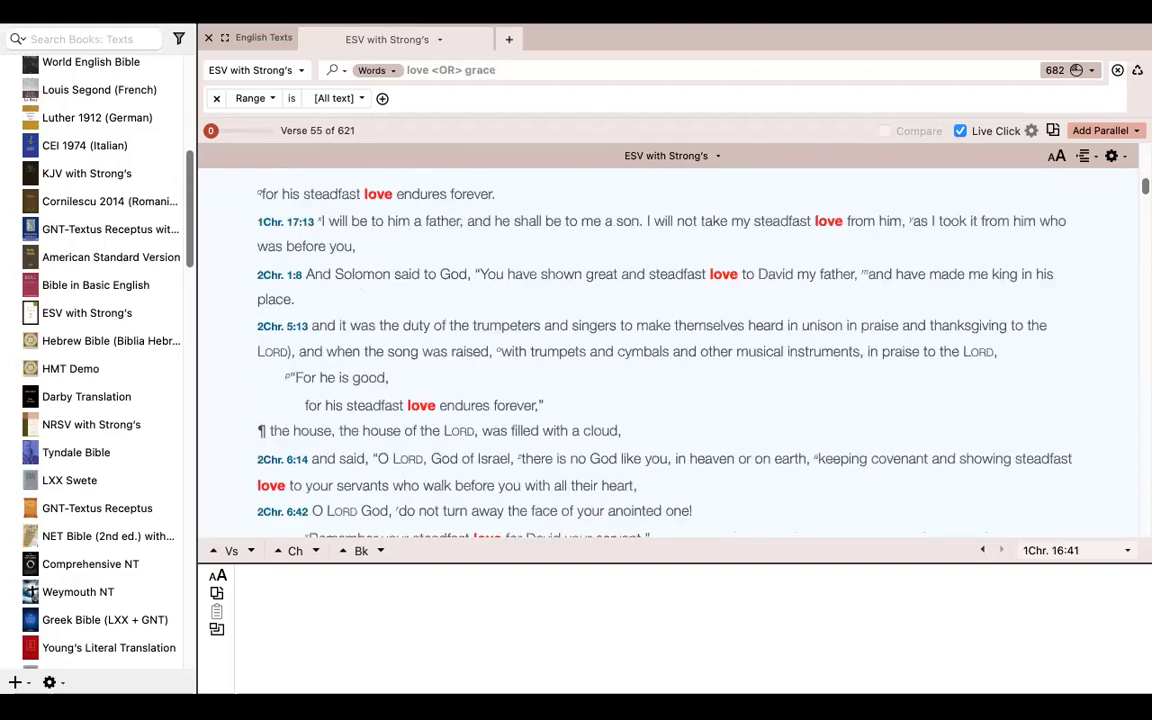
View the available search-related commands without choosing one, and return to the search entry.
mouse_move(390, 5)
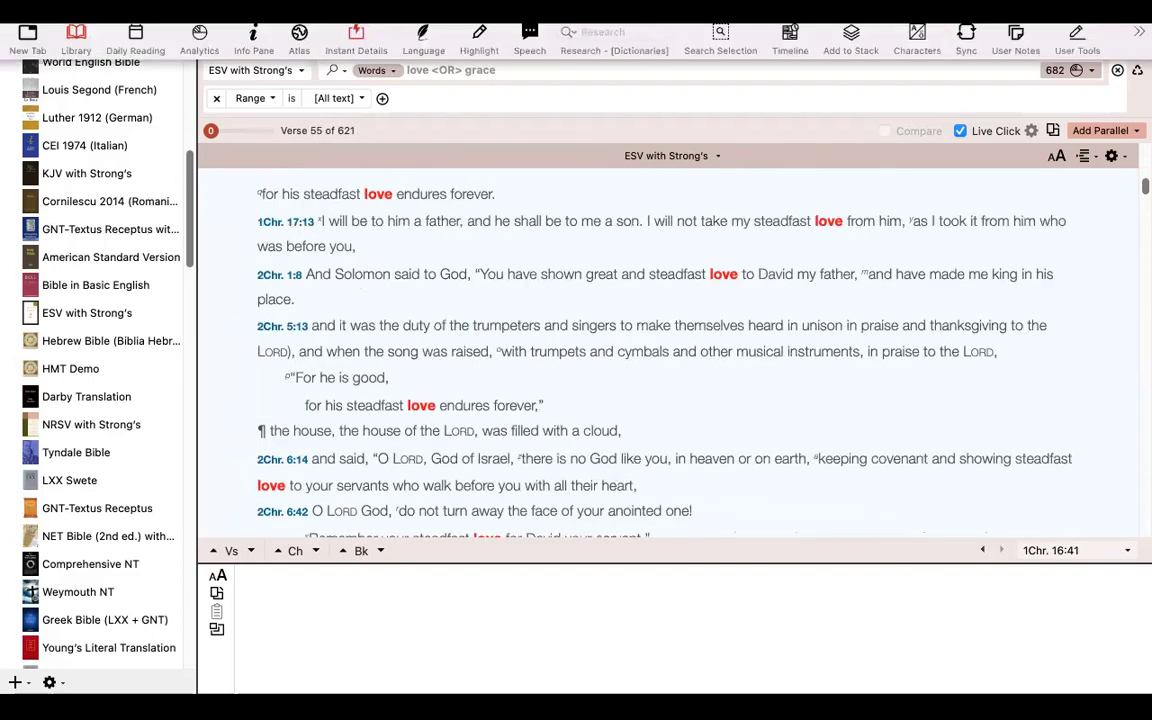
click(222, 10)
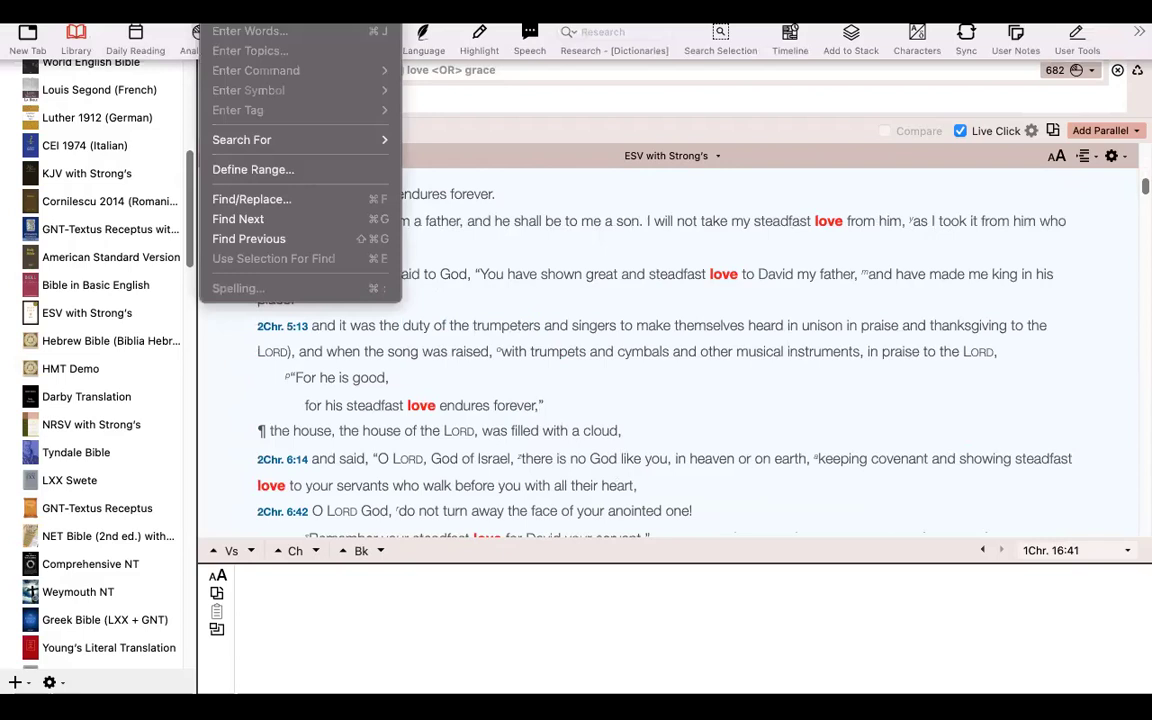
click(513, 96)
click(509, 70)
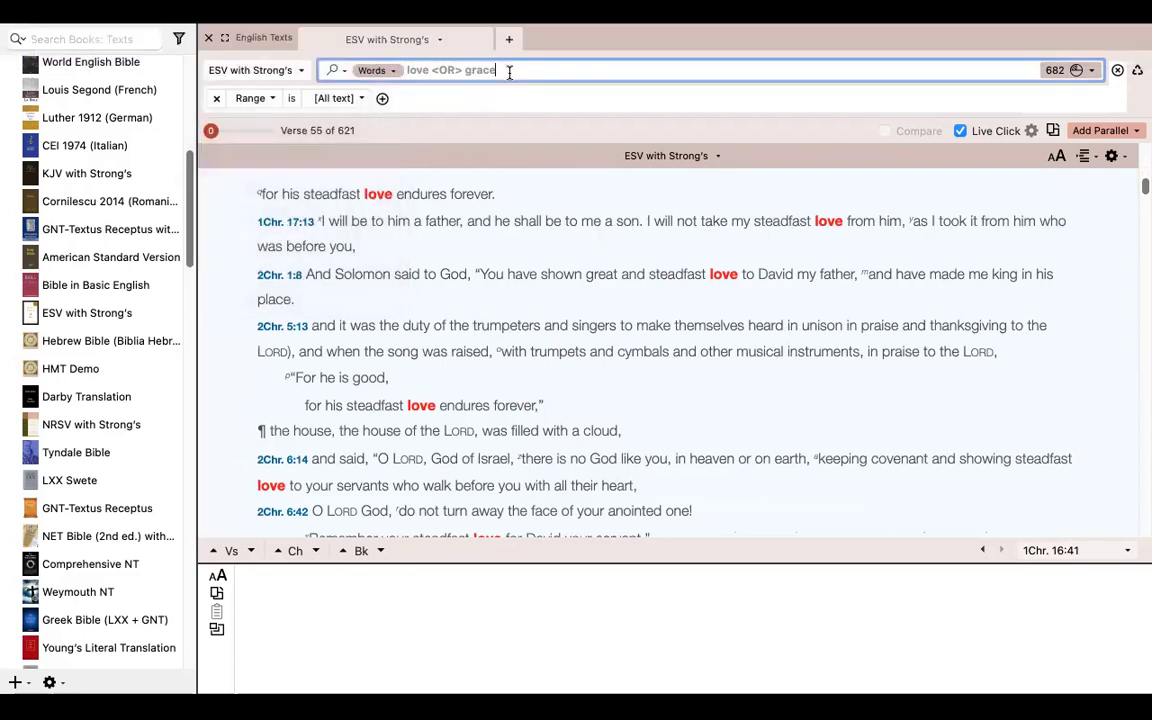
Hide the library so the ESV with Strong's text fills the full width.
mouse_move(700, 5)
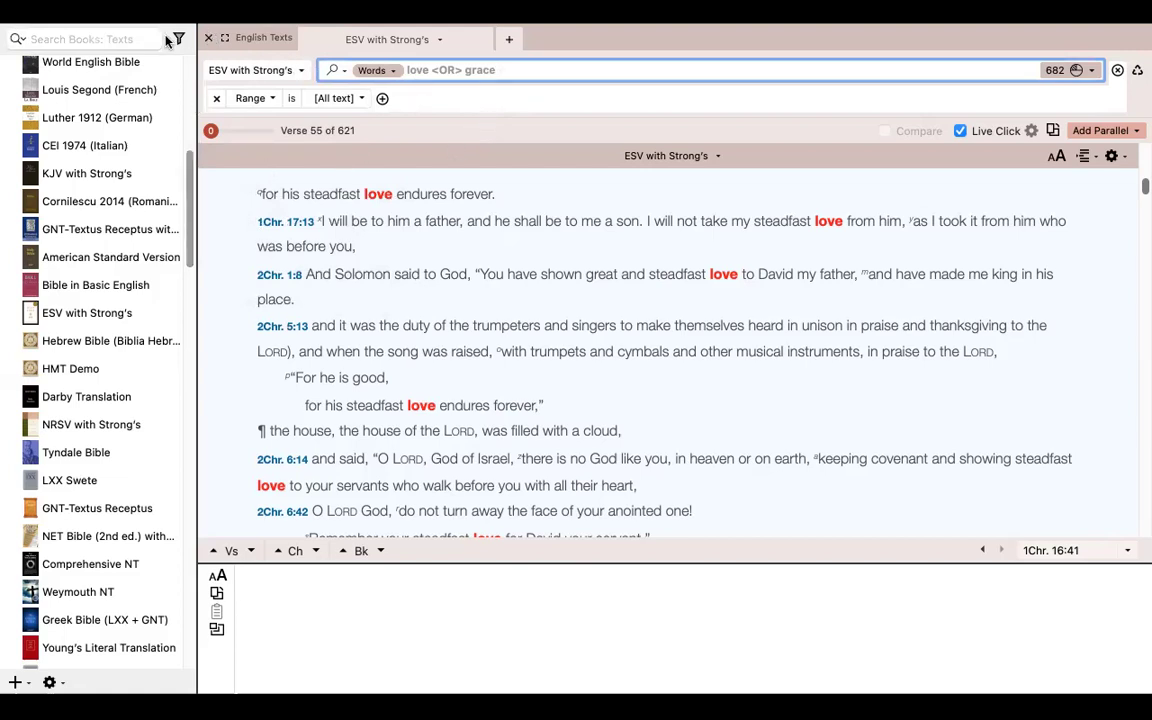
key(alt+super+l)
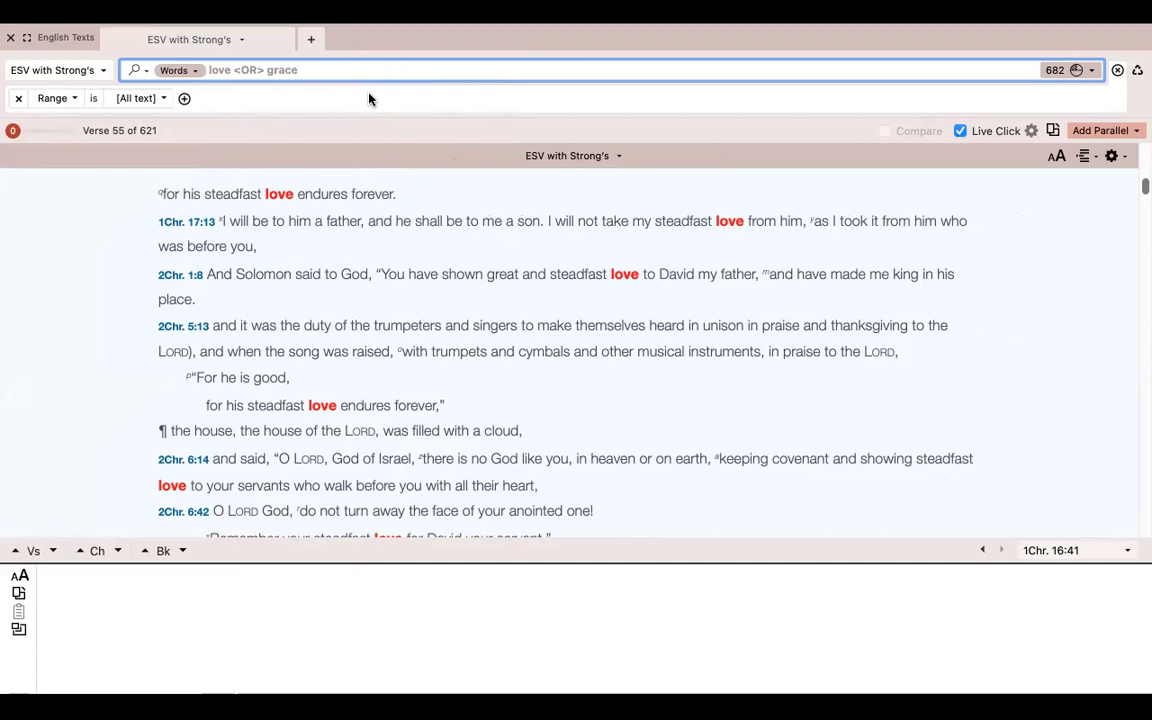
Clear the "love <OR> grace" query from the search entry of the ESV with Strong's text.
key(BackSpace)
key(BackSpace)
key(BackSpace)
key(BackSpace)
key(BackSpace)
key(BackSpace)
key(BackSpace)
key(BackSpace)
key(BackSpace)
key(BackSpace)
key(BackSpace)
key(BackSpace)
key(BackSpace)
key(BackSpace)
key(BackSpace)
Look through the built-in help's tutorial topics, including the easy tutorials on word searching and search commands, without opening one.
mouse_move(350, 8)
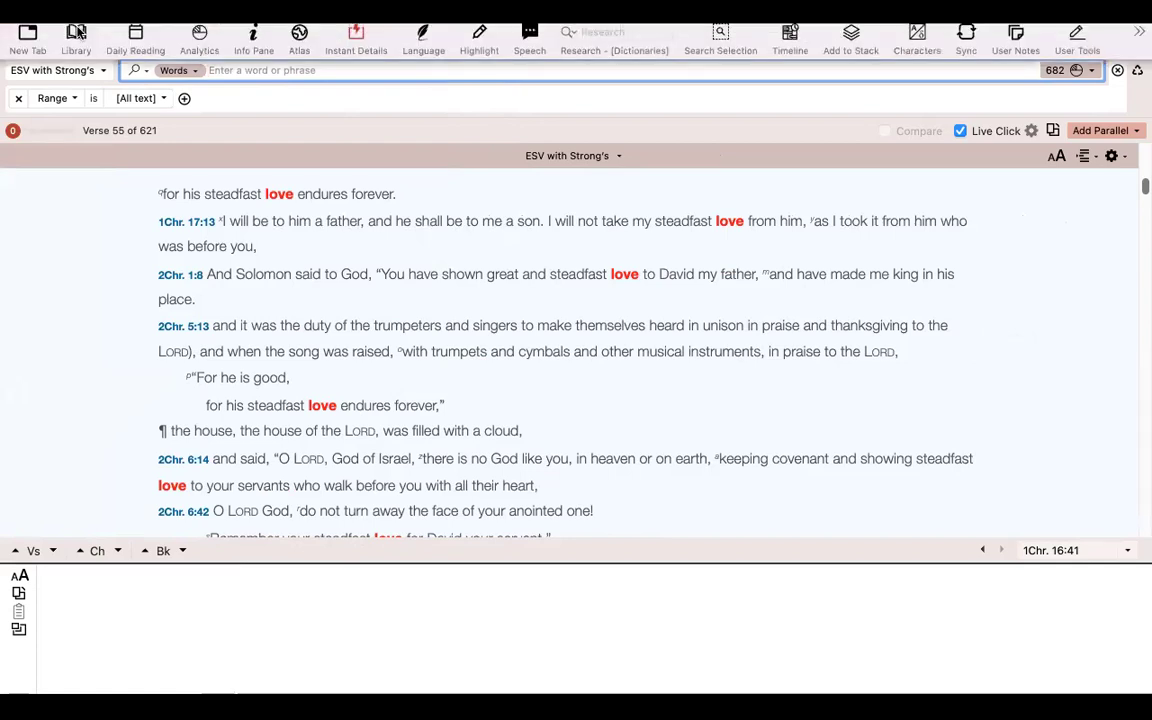
mouse_move(40, 12)
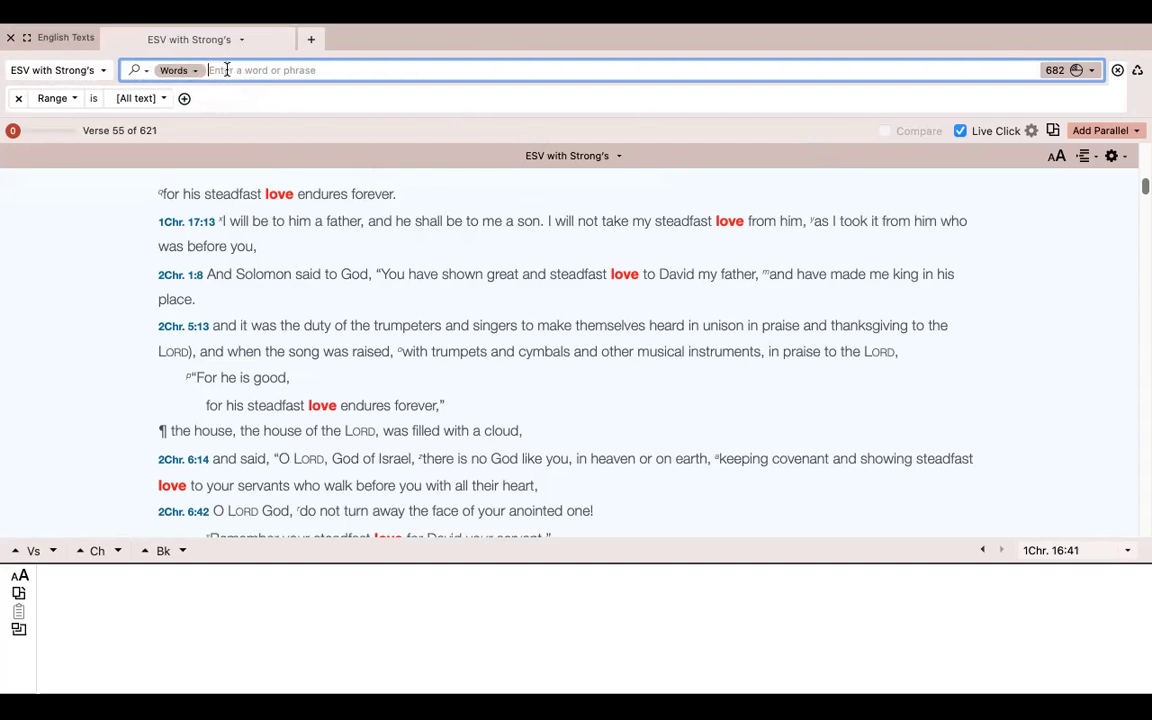
mouse_move(206, 12)
click(525, 10)
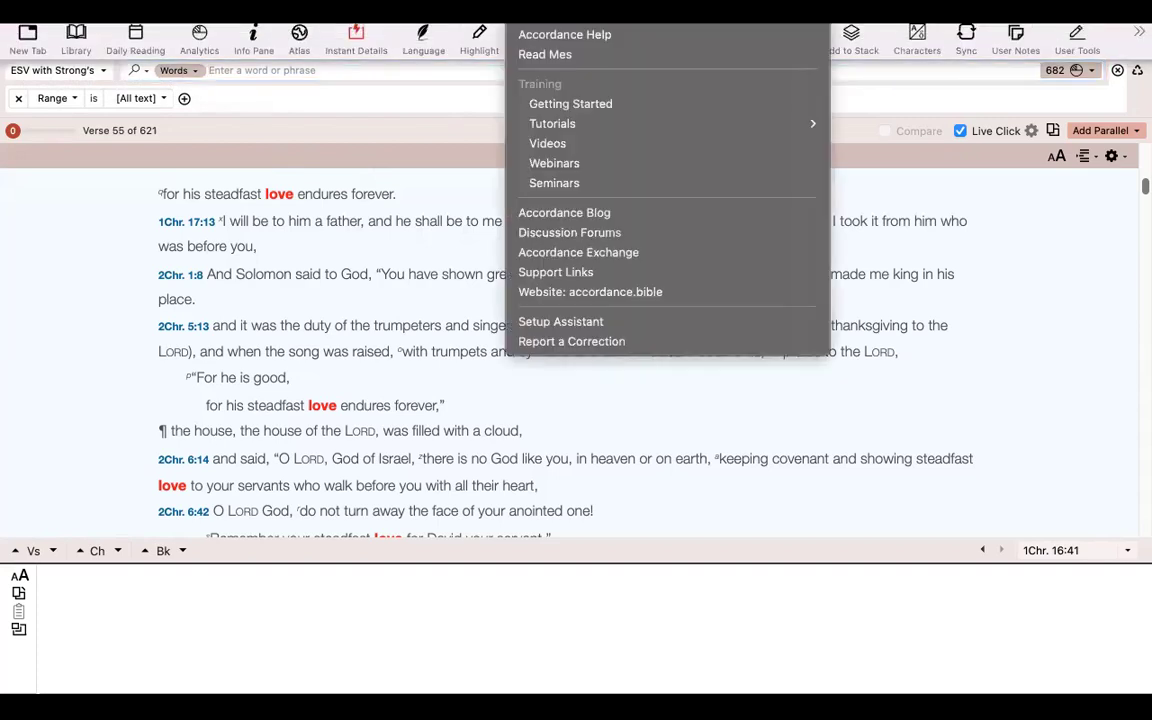
mouse_move(597, 121)
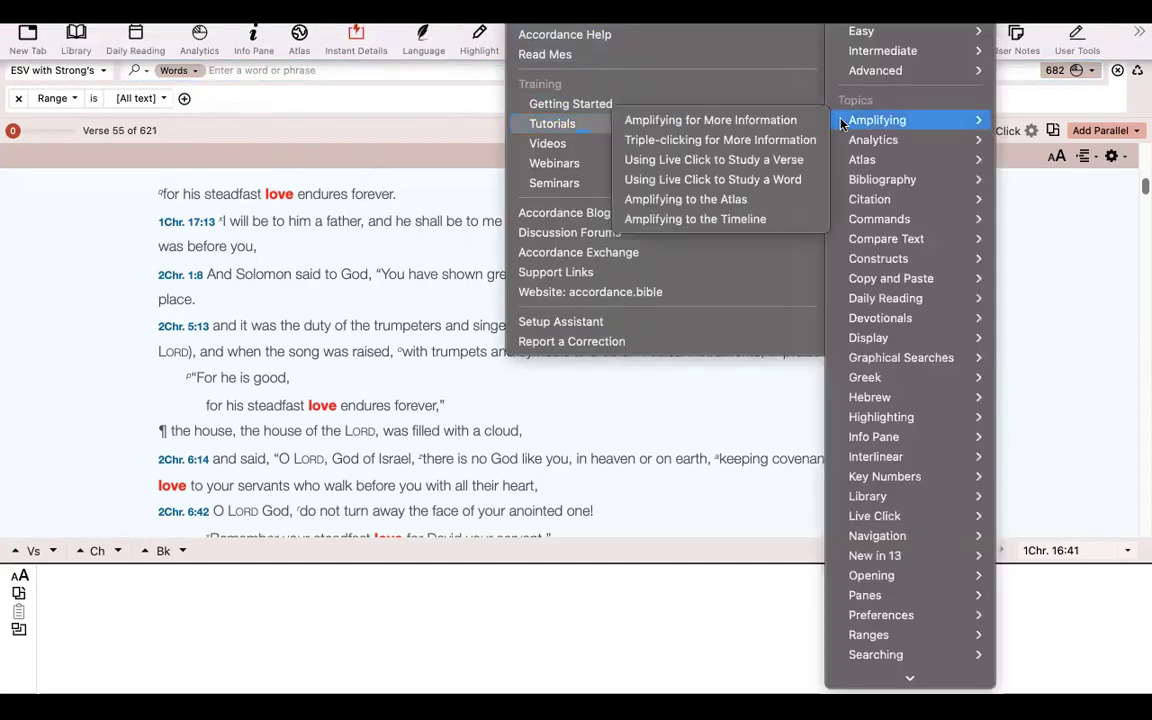
mouse_move(889, 32)
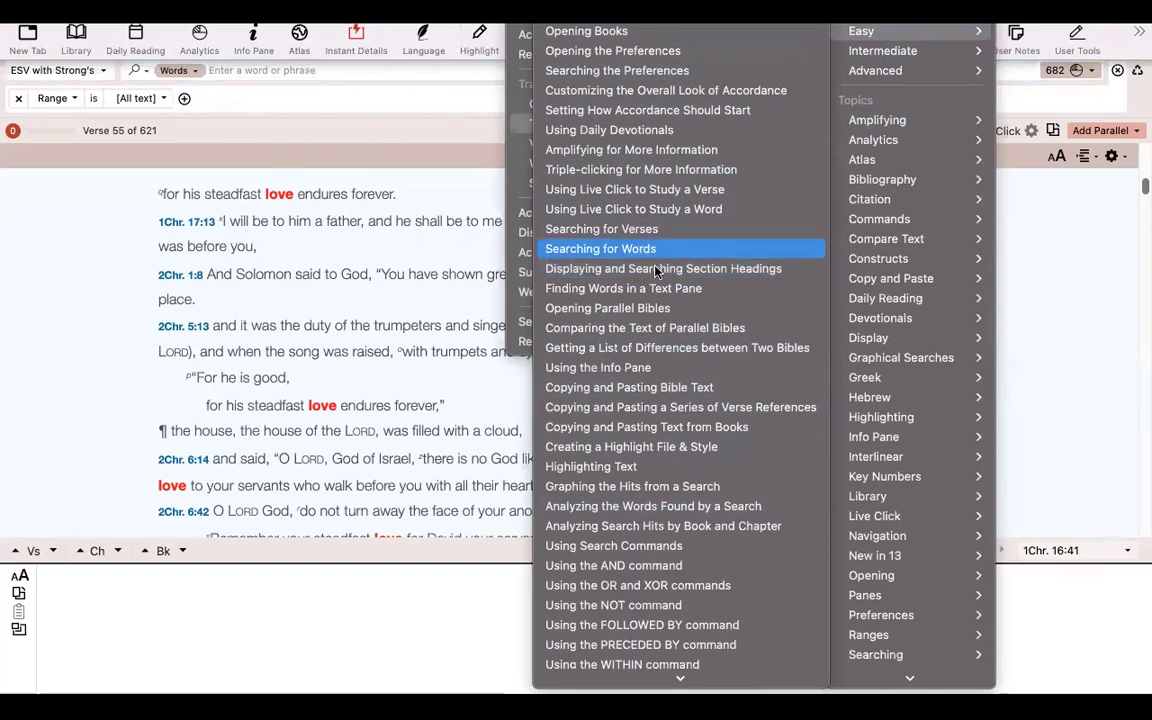
scroll(647, 348, down, 5)
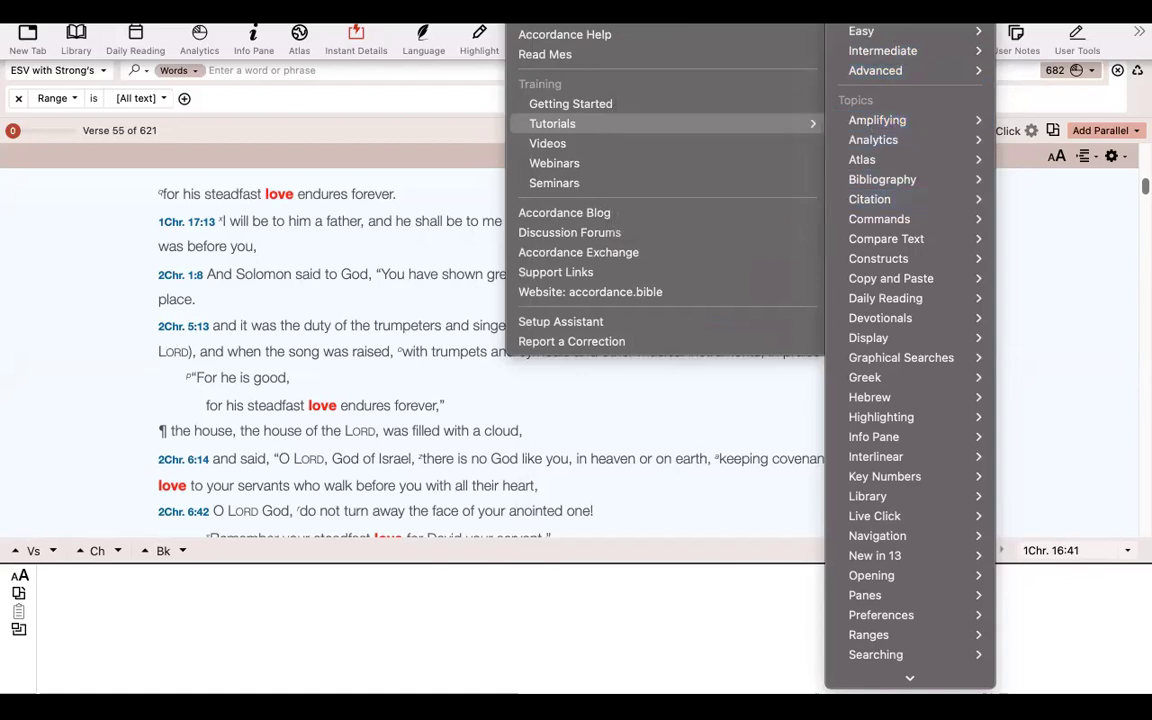
key(Escape)
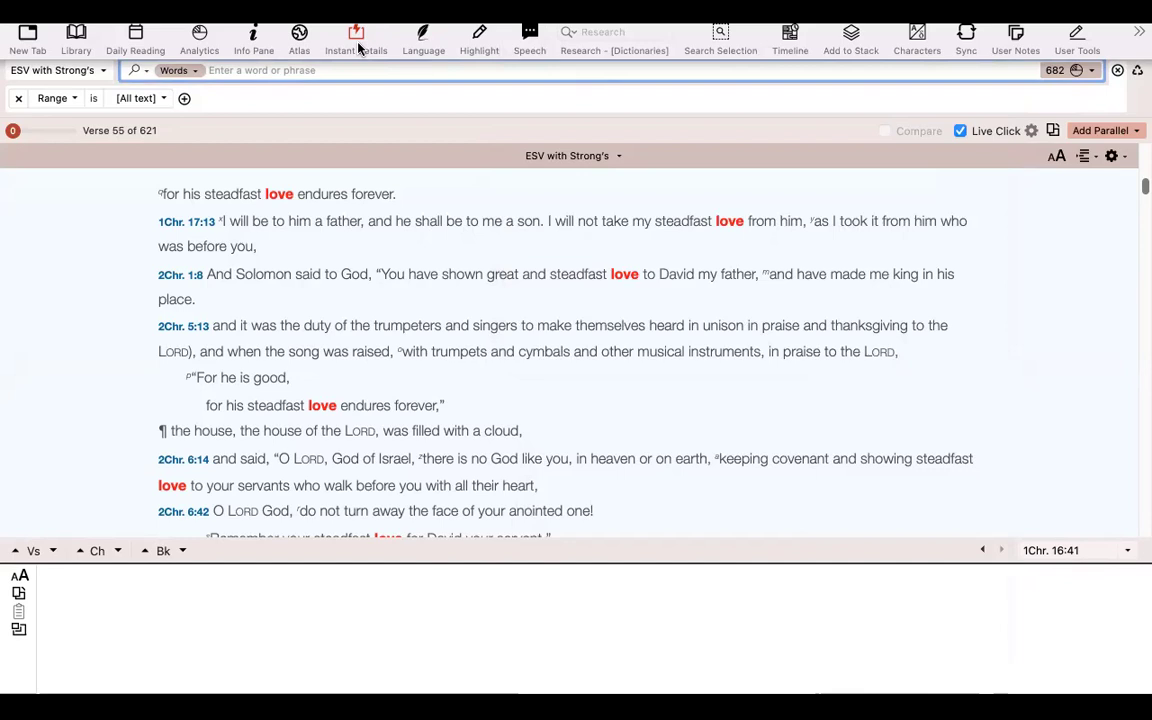
click(145, 10)
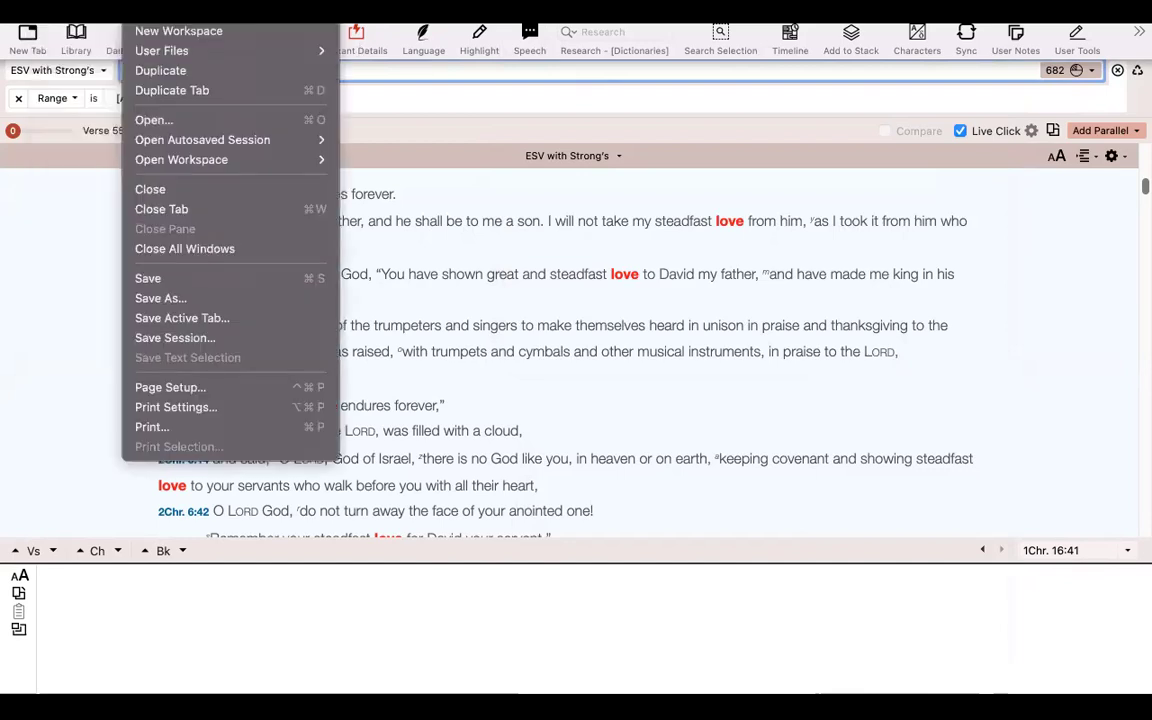
key(Escape)
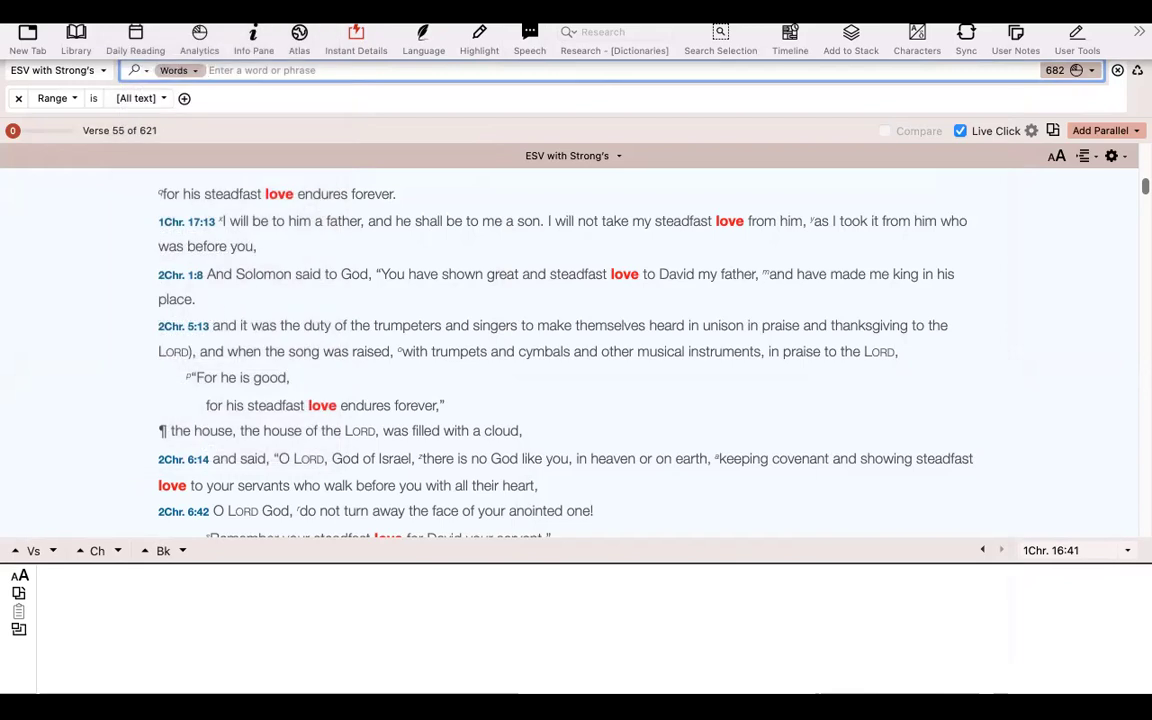
Show the library beside the ESV with Strong's text.
click(76, 33)
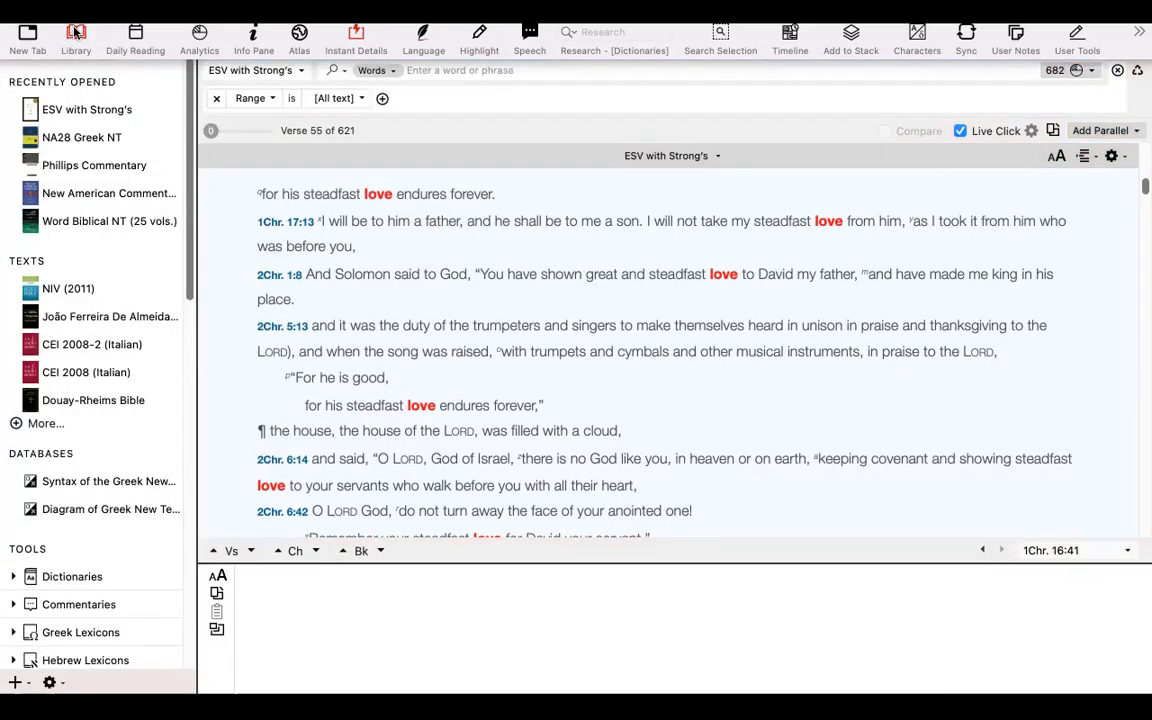
click(75, 34)
click(76, 33)
scroll(112, 229, down, 2)
scroll(120, 245, up, 2)
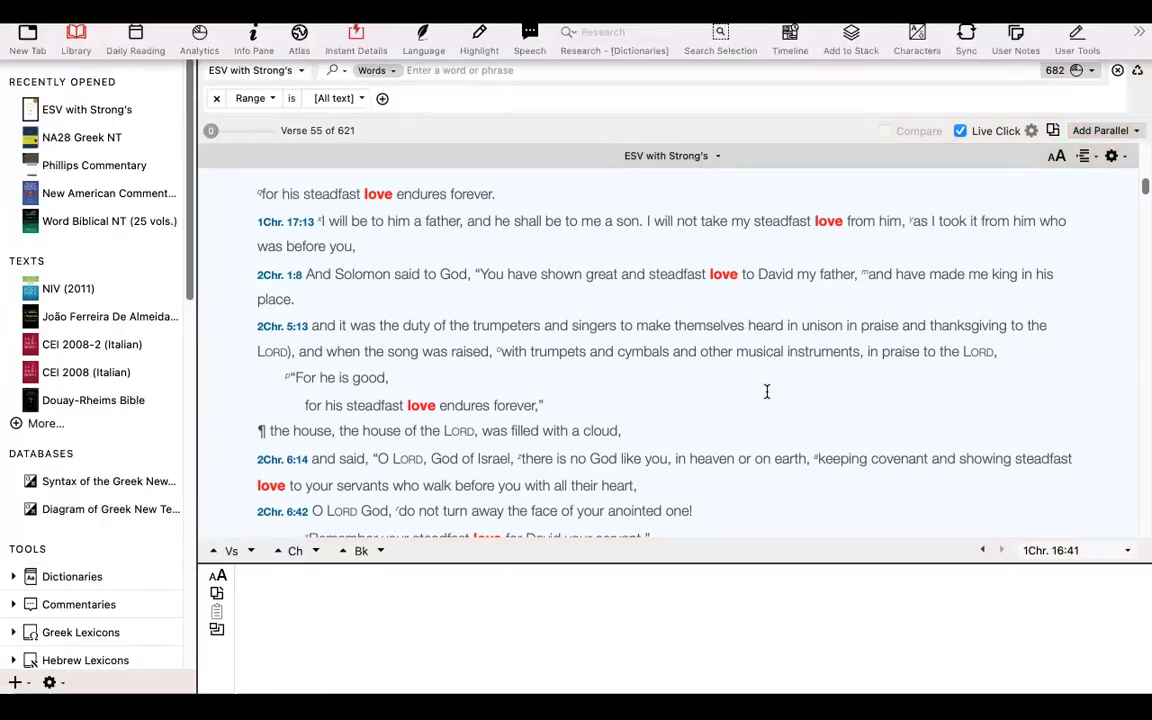